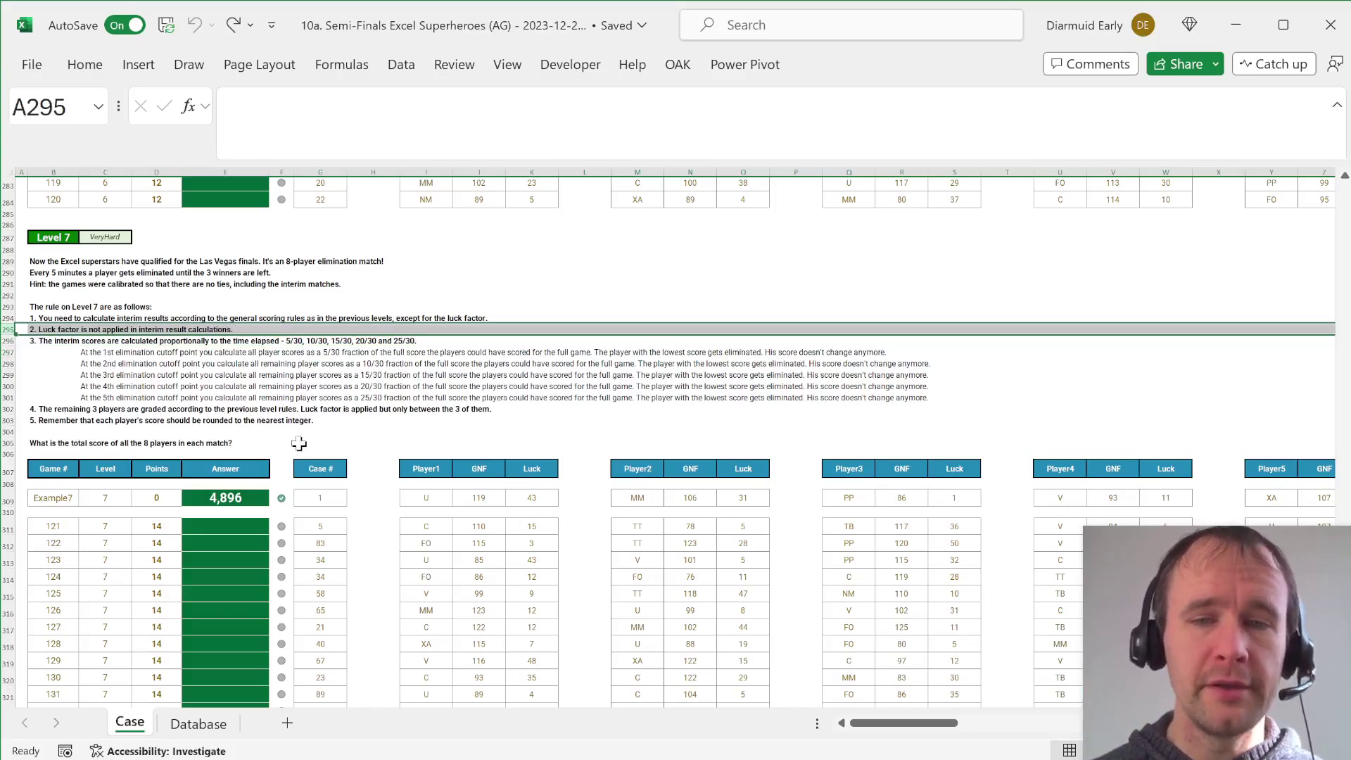
# Start an XLOOKUP formula in the Bonus 1 answer cell with lookup value 0 and a BYROW function as the lookup array.
pyautogui.scroll(20, 299, 443)
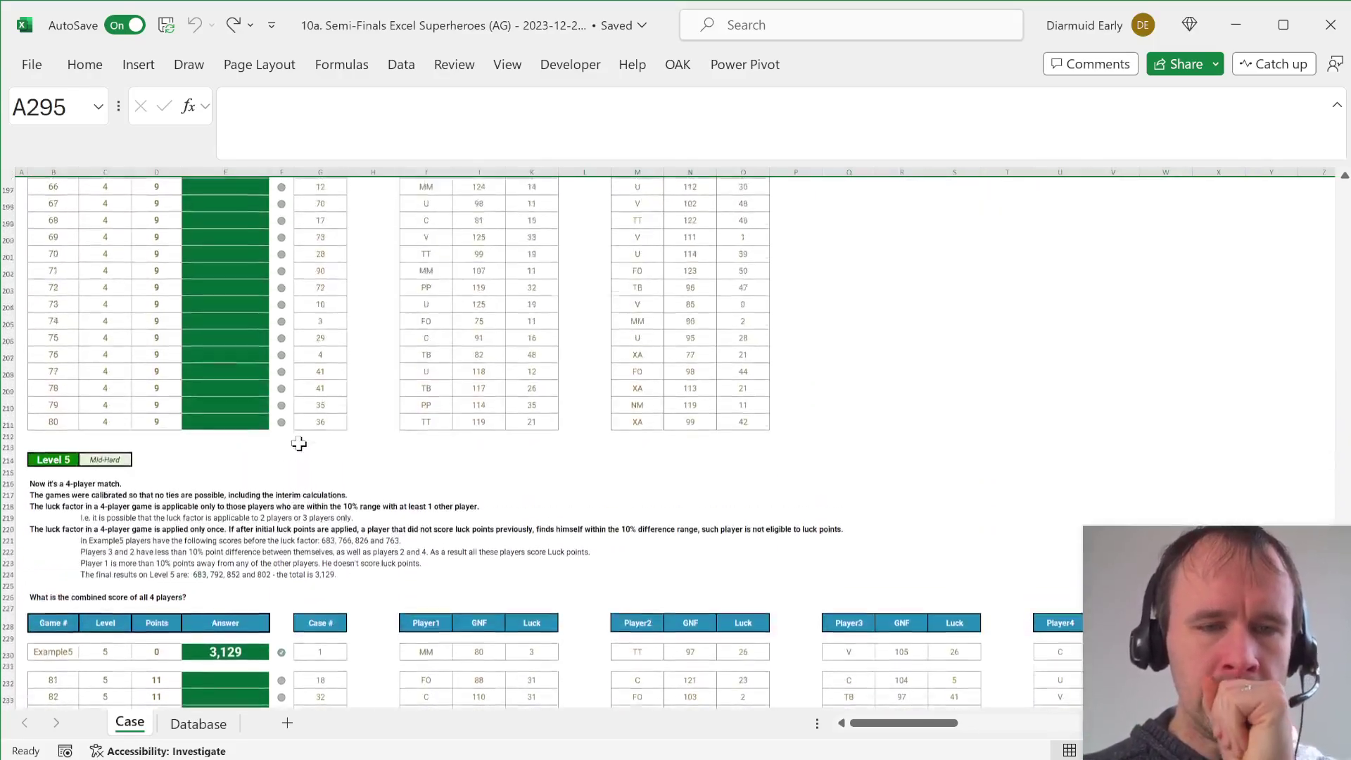
pyautogui.scroll(20, 299, 443)
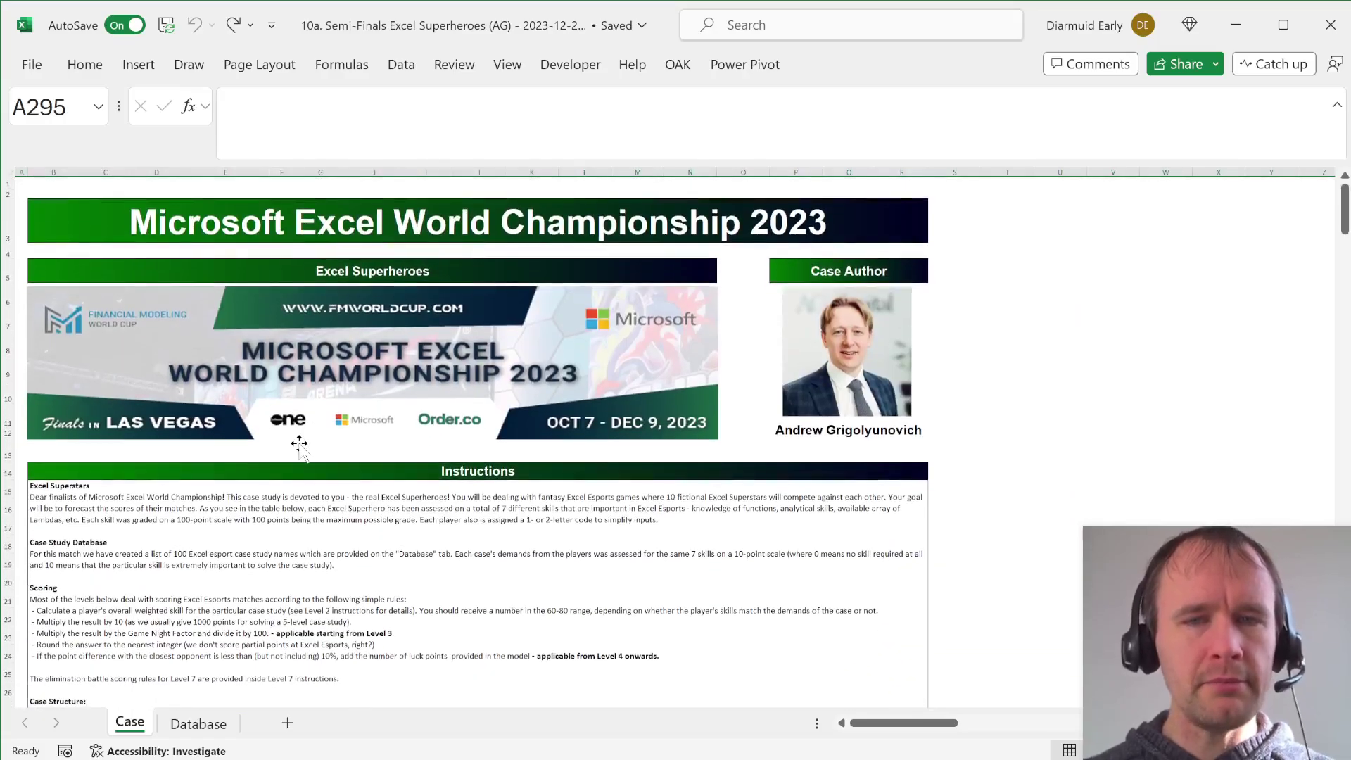
pyautogui.scroll(-3, 299, 444)
pyautogui.scroll(-10, 299, 443)
pyautogui.scroll(6, 299, 443)
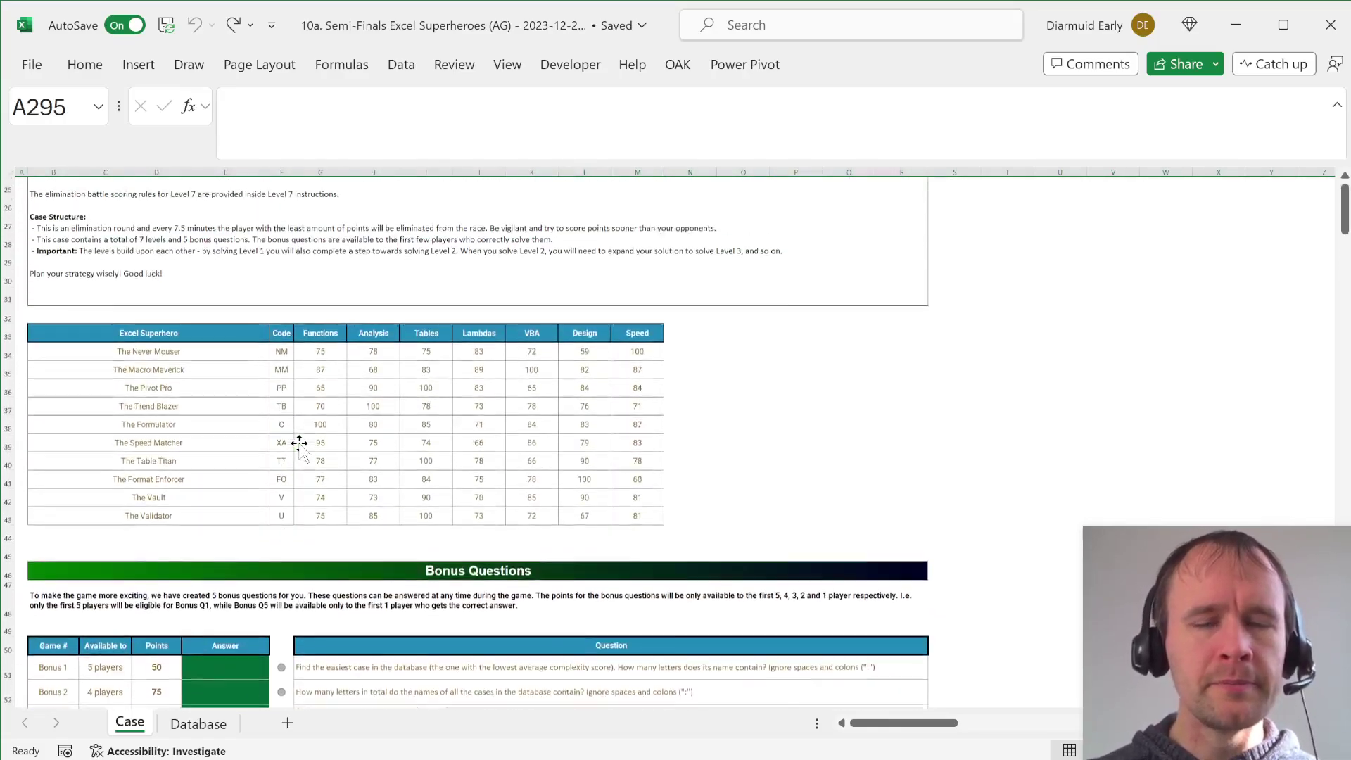
pyautogui.scroll(-5, 299, 443)
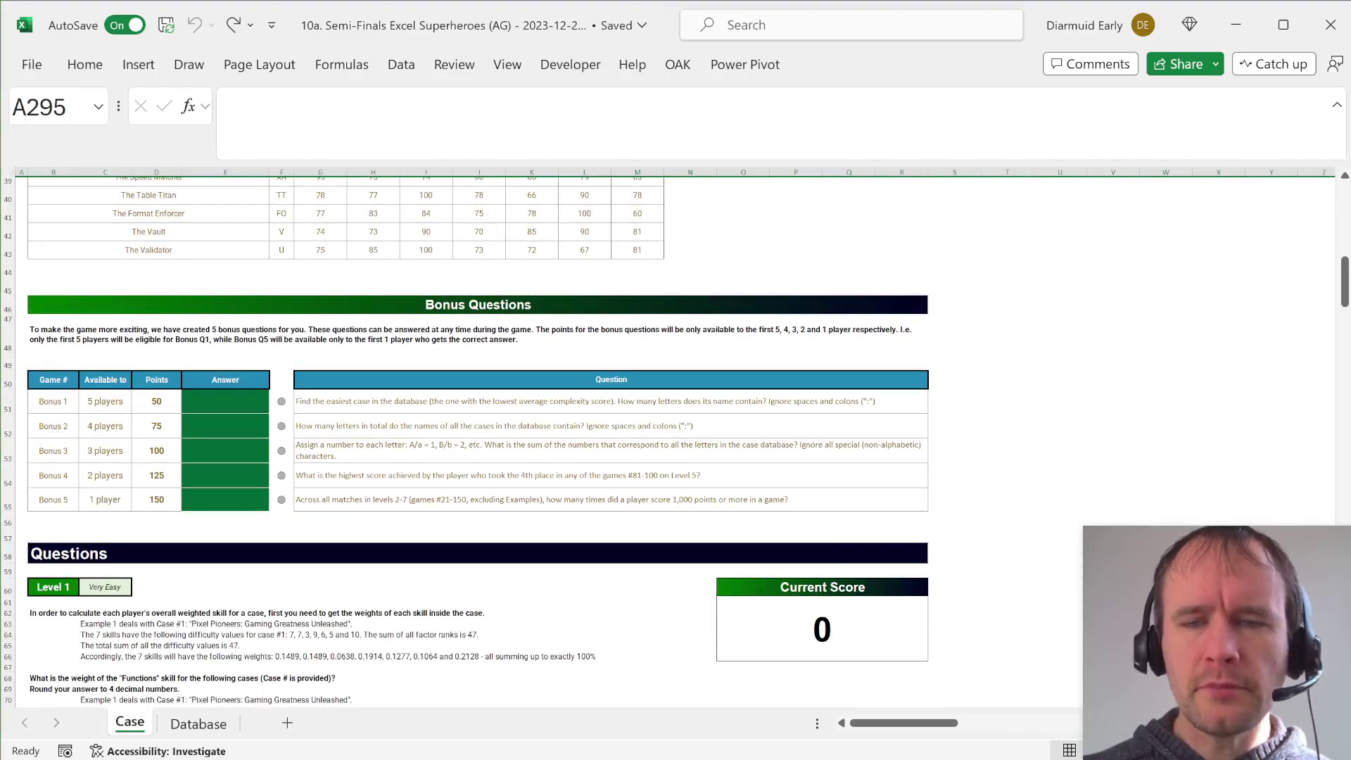
pyautogui.click(243, 401)
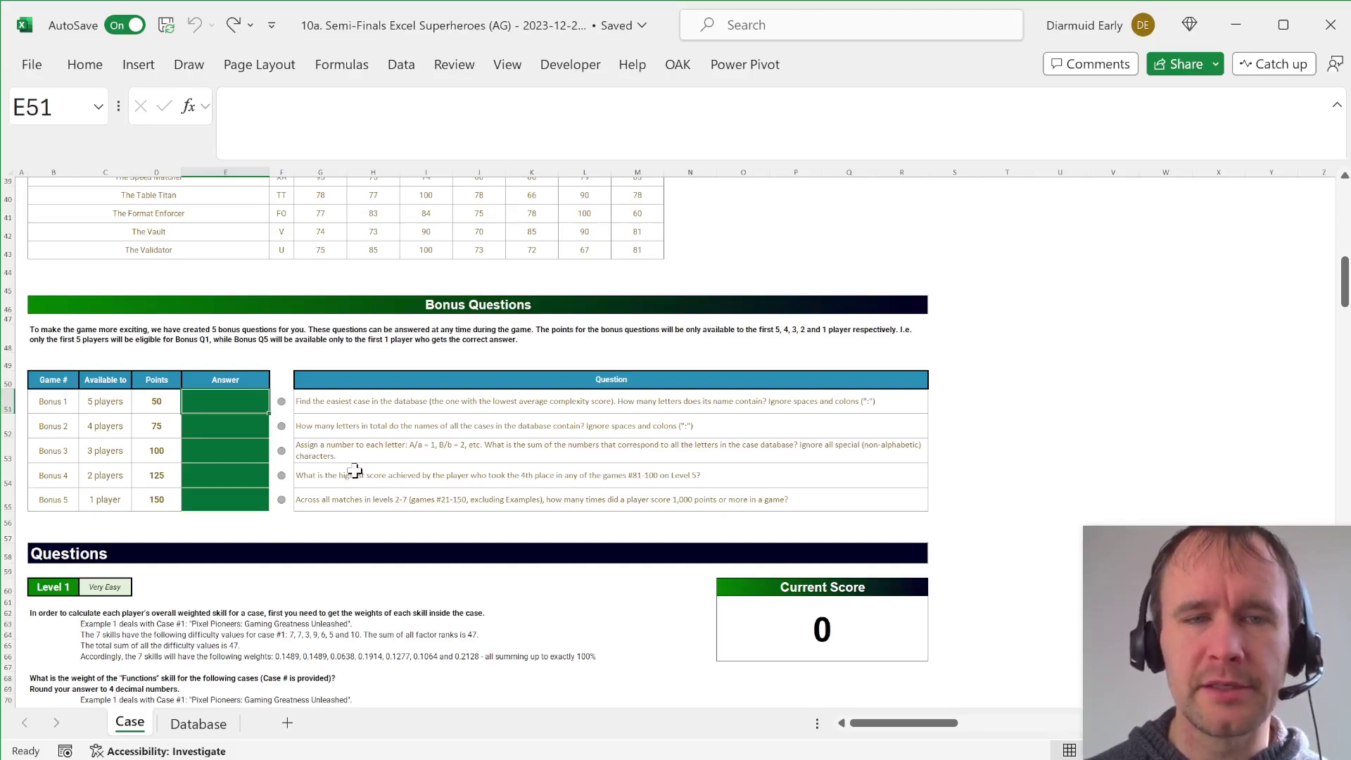
pyautogui.write('=')
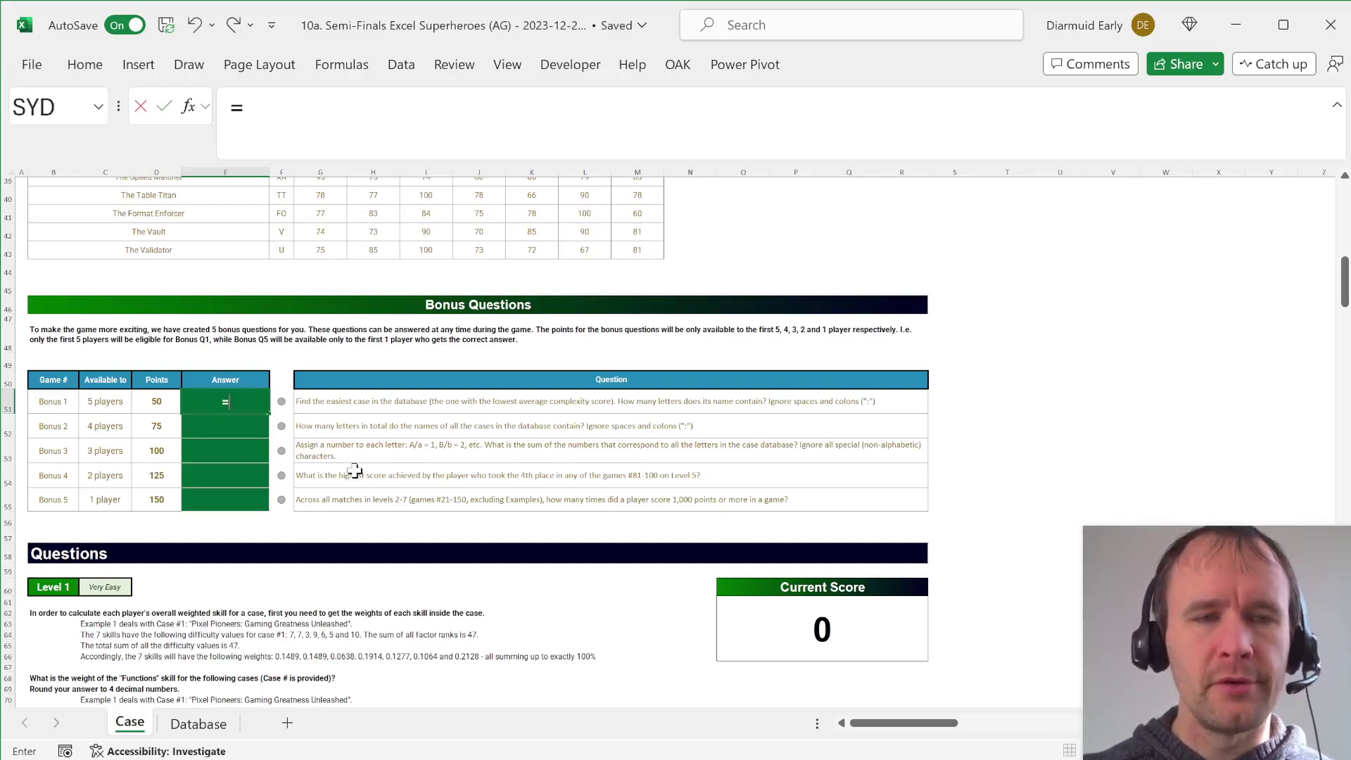
pyautogui.write('xl')
pyautogui.press('Tab')
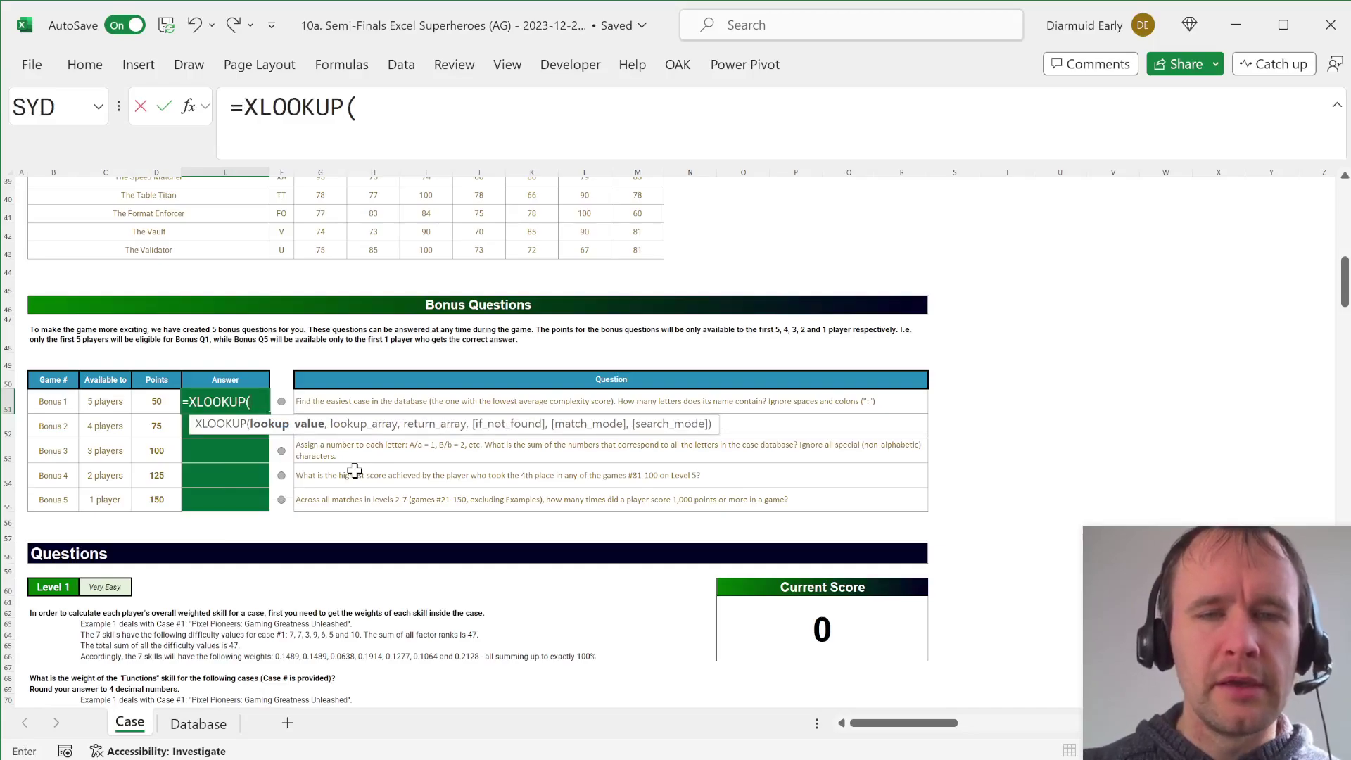
pyautogui.write('0,')
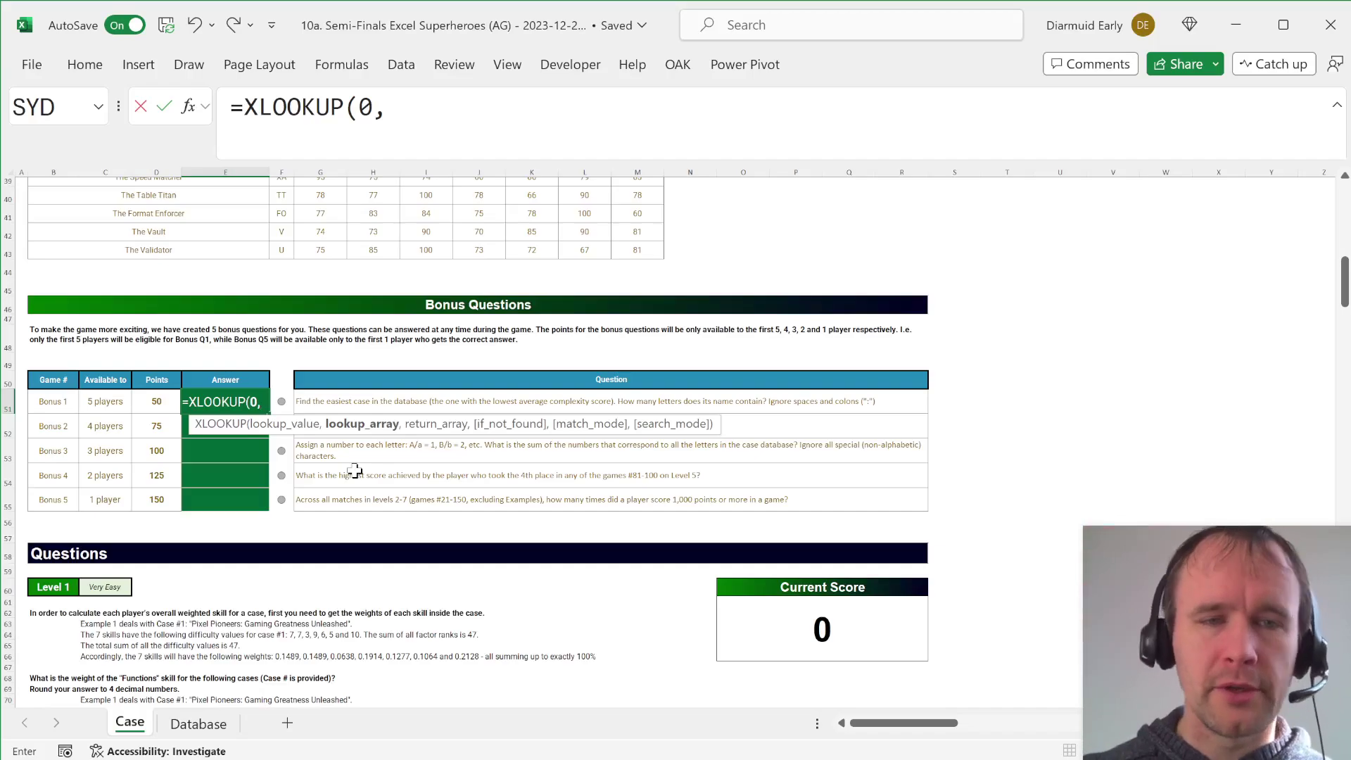
pyautogui.write('byr')
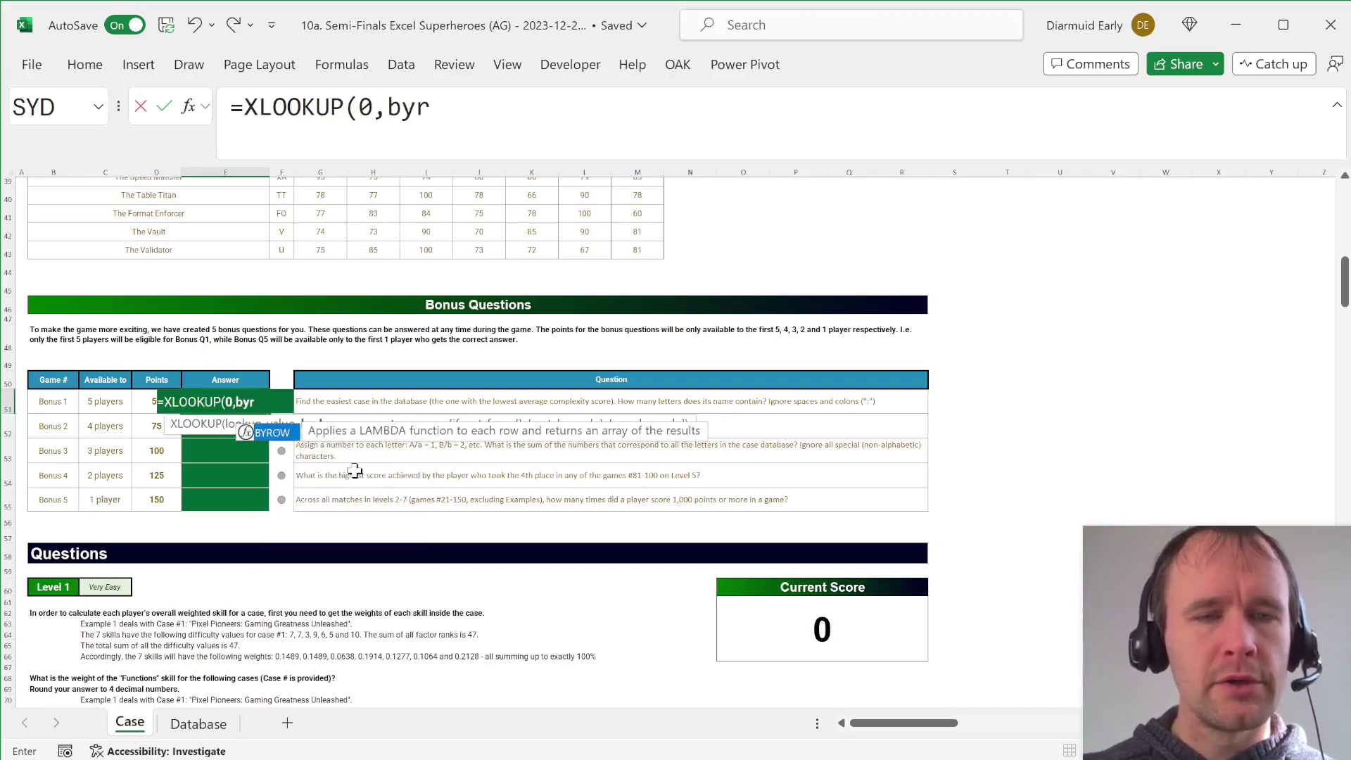
pyautogui.press('Tab')
# Build the lookup array by summing each row of skill ratings in Database!D3:J102 with BYROW and SUM.
pyautogui.click(198, 723)
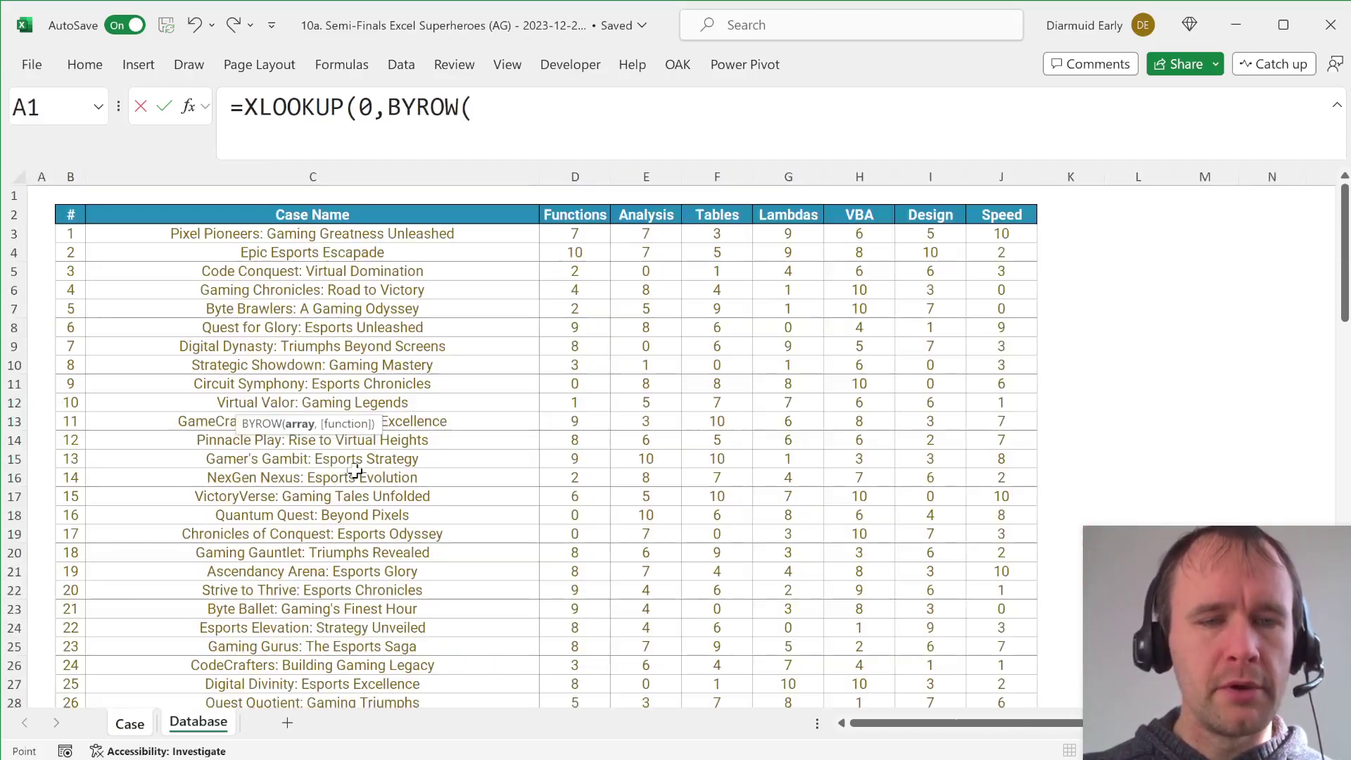
pyautogui.click(568, 246)
pyautogui.click(568, 241)
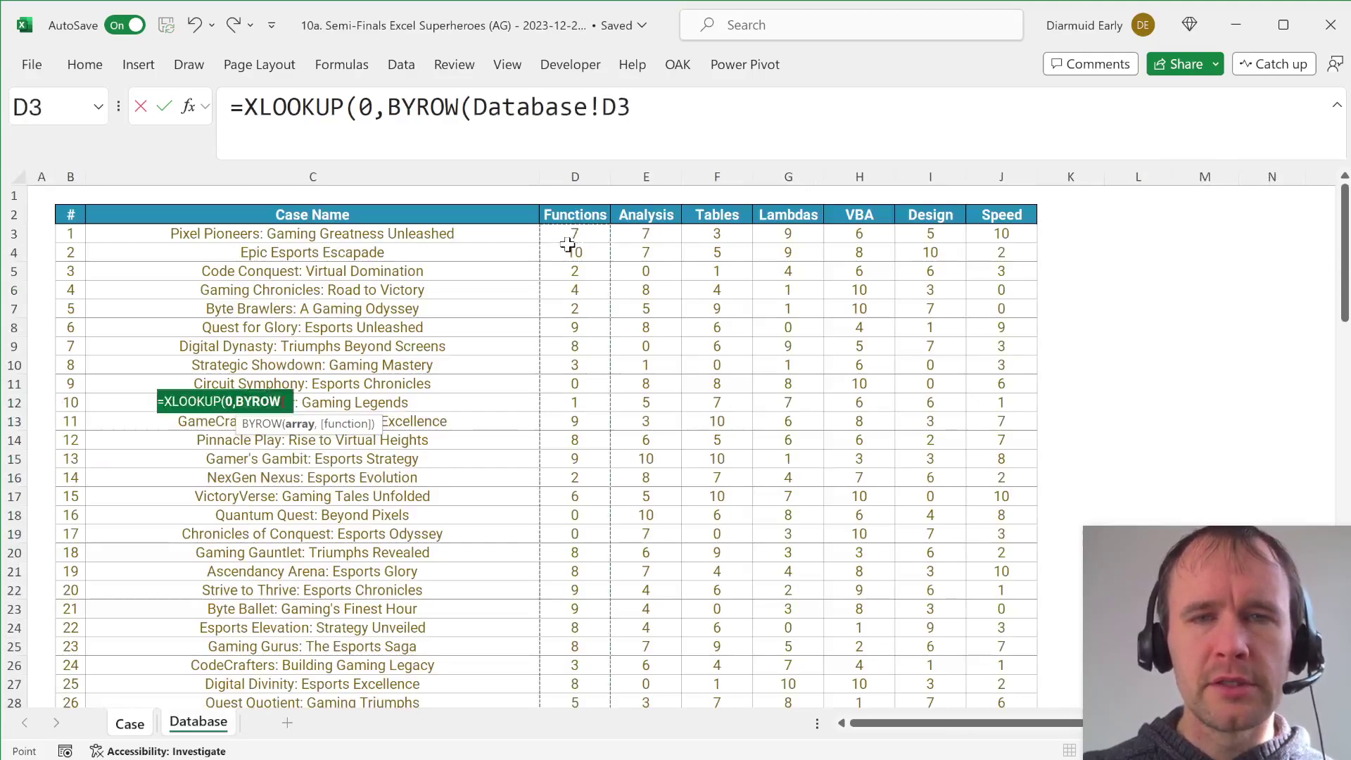
pyautogui.hotkey('ctrl', 'shift', 'Down')
pyautogui.hotkey('ctrl', 'shift', 'Right')
pyautogui.write(',')
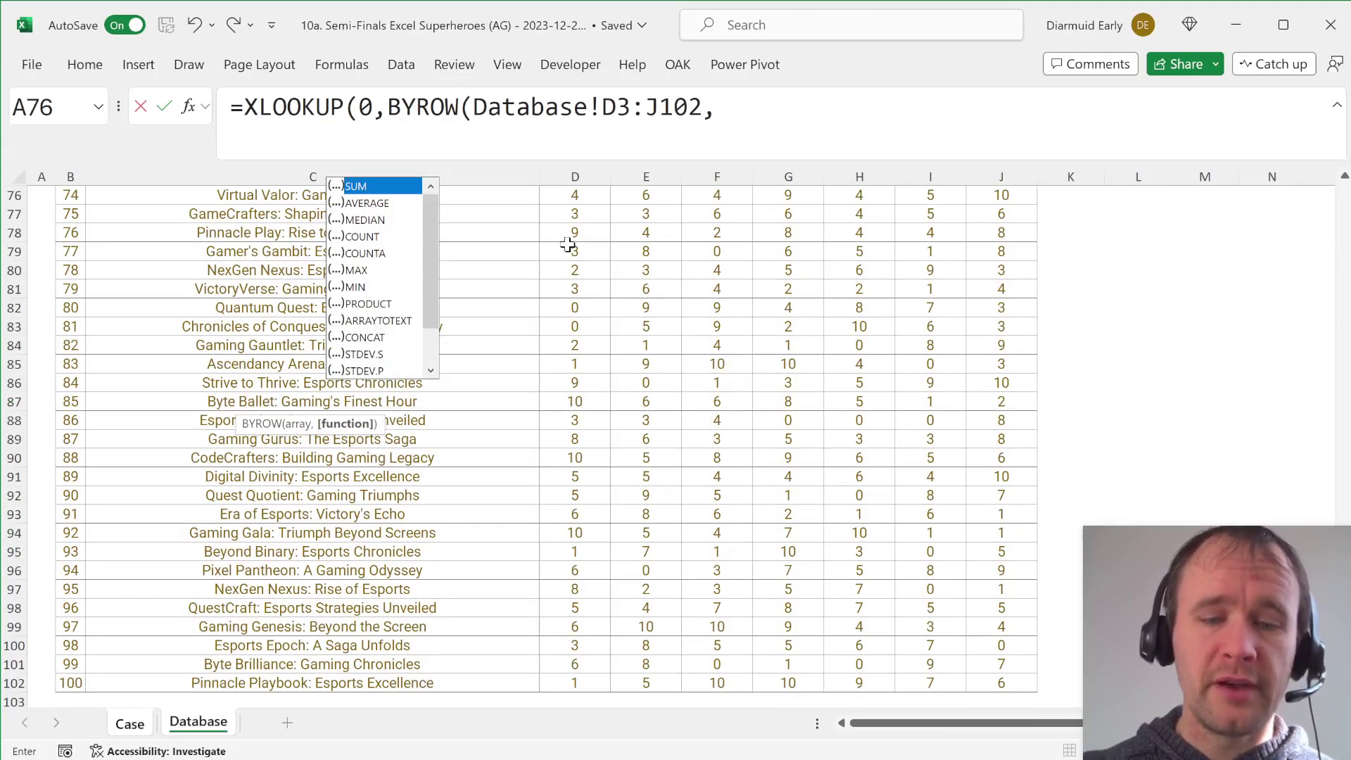
pyautogui.write('sum)')
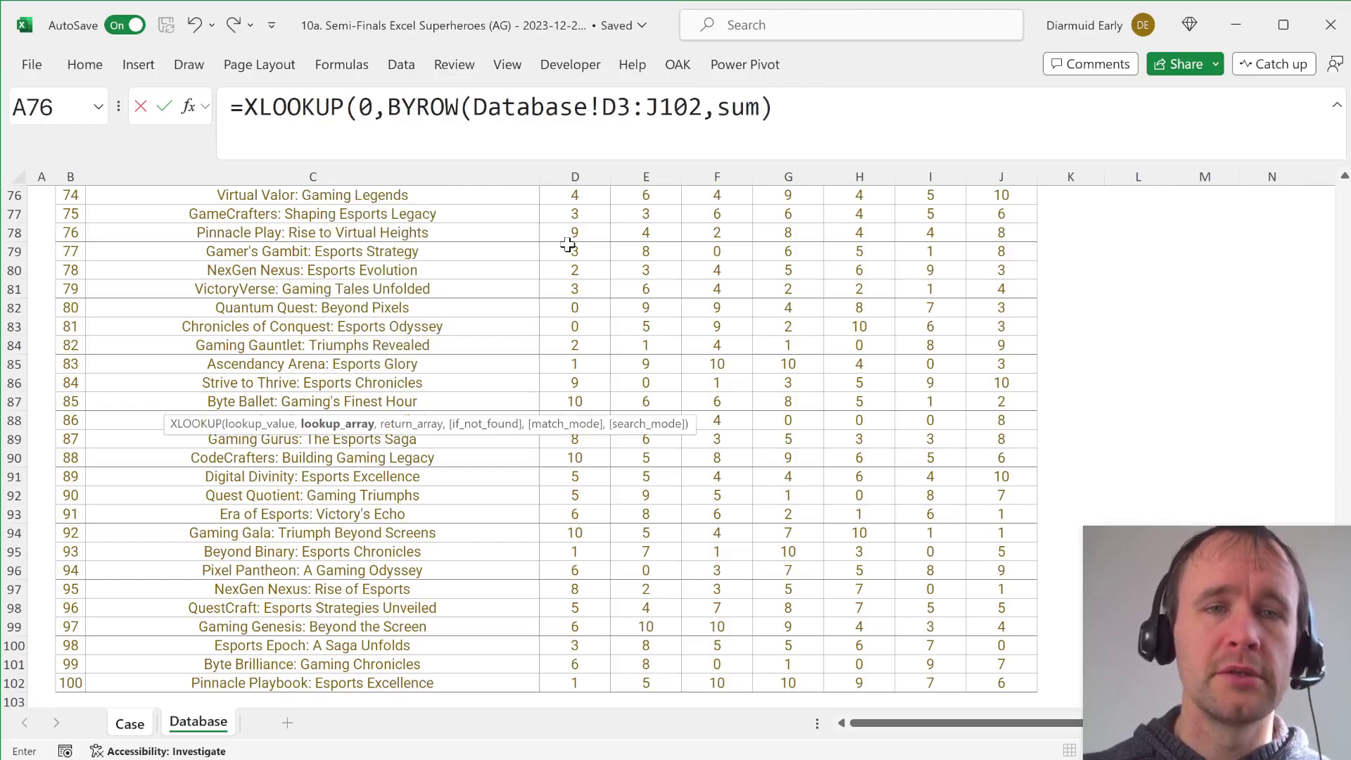
pyautogui.write(',')
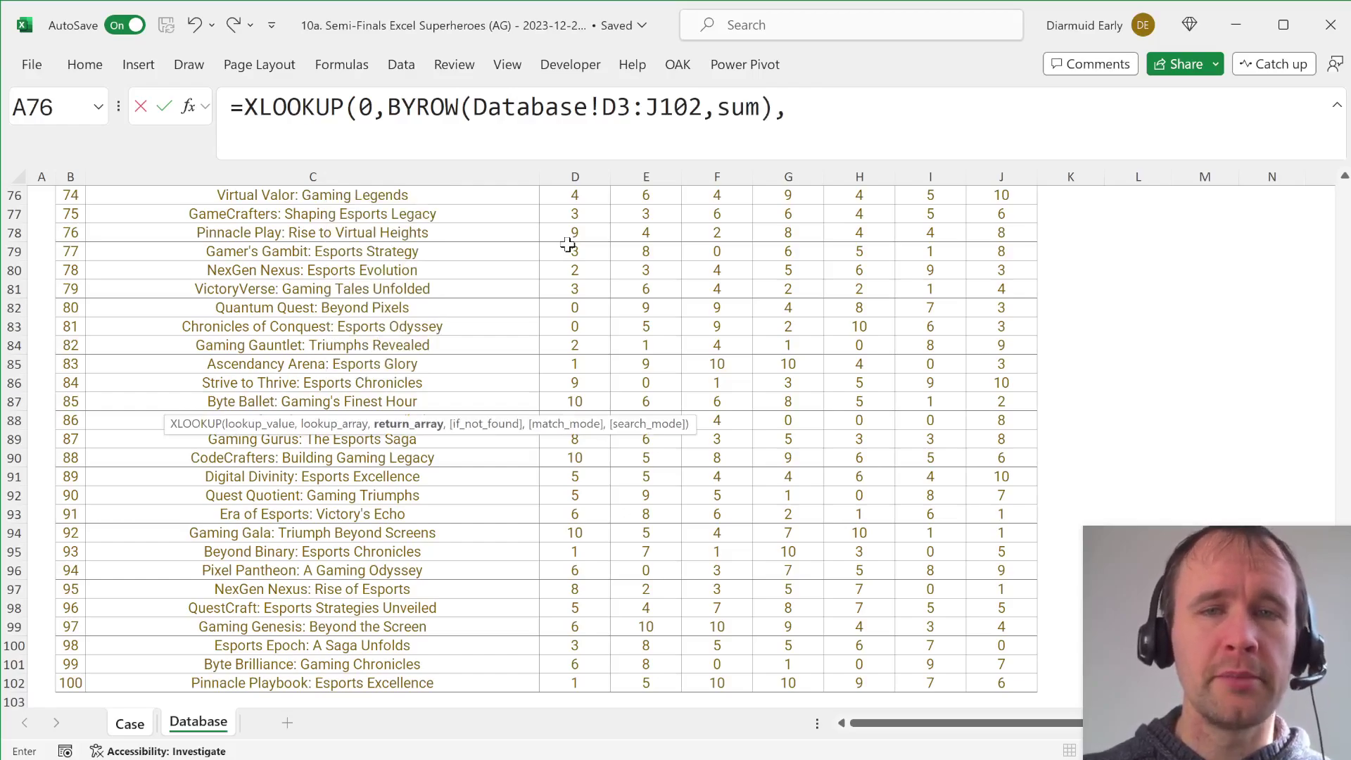
# Use the case names in Database!C3:C102 as the XLOOKUP return array and complete the formula.
pyautogui.click(363, 343)
pyautogui.hotkey('ctrl', 'Up')
pyautogui.press('Down')
pyautogui.hotkey('ctrl', 'shift', 'Down')
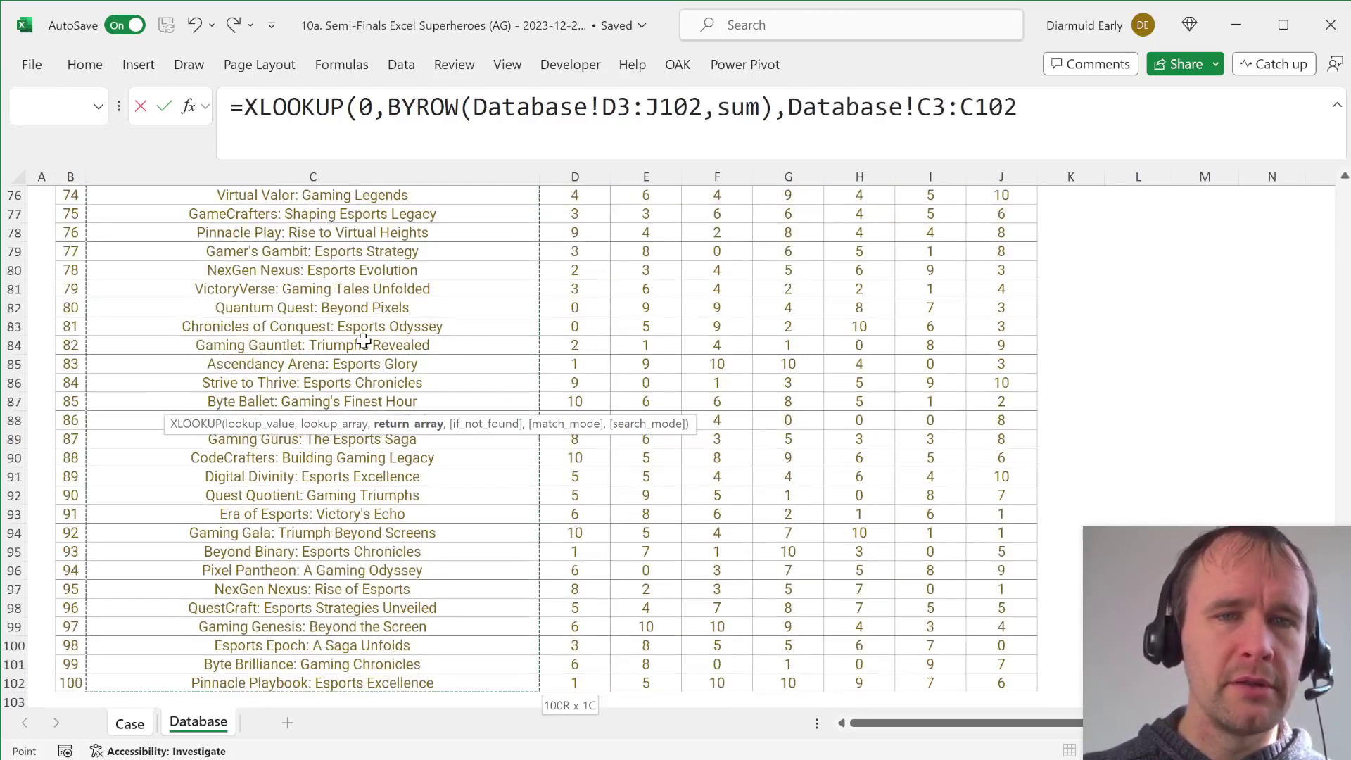
pyautogui.write(')')
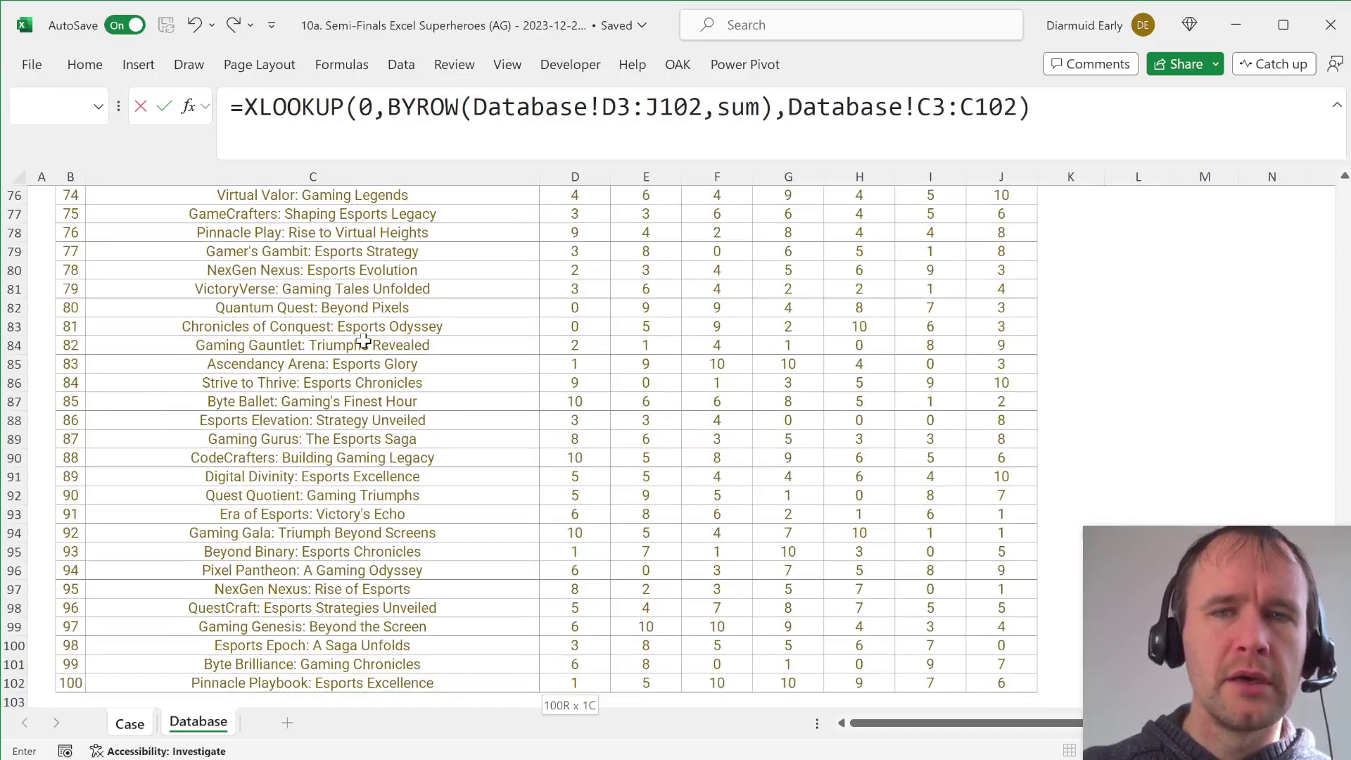
pyautogui.press('Return')
pyautogui.press('Up')
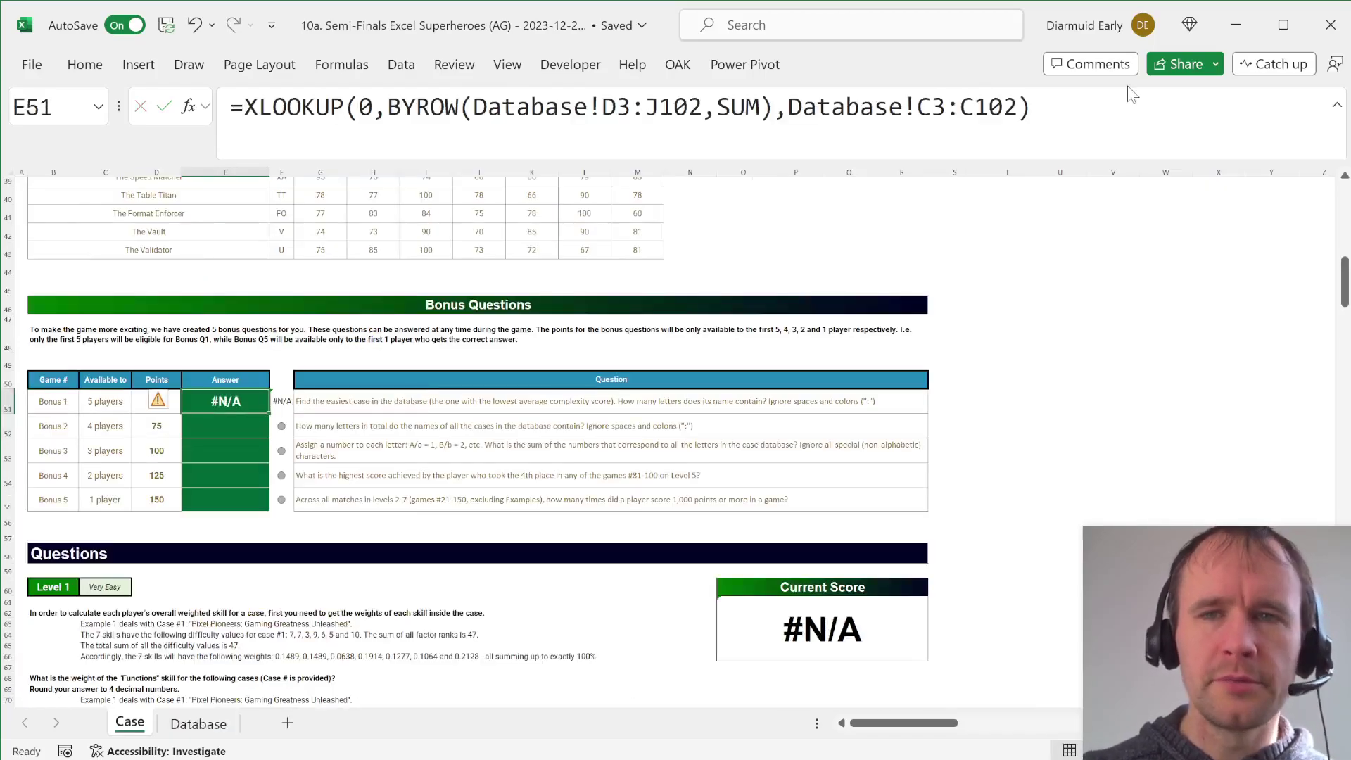
# Set the Bonus 1 XLOOKUP match mode to 1, exact match or next larger item.
pyautogui.click(1018, 106)
pyautogui.write(',,')
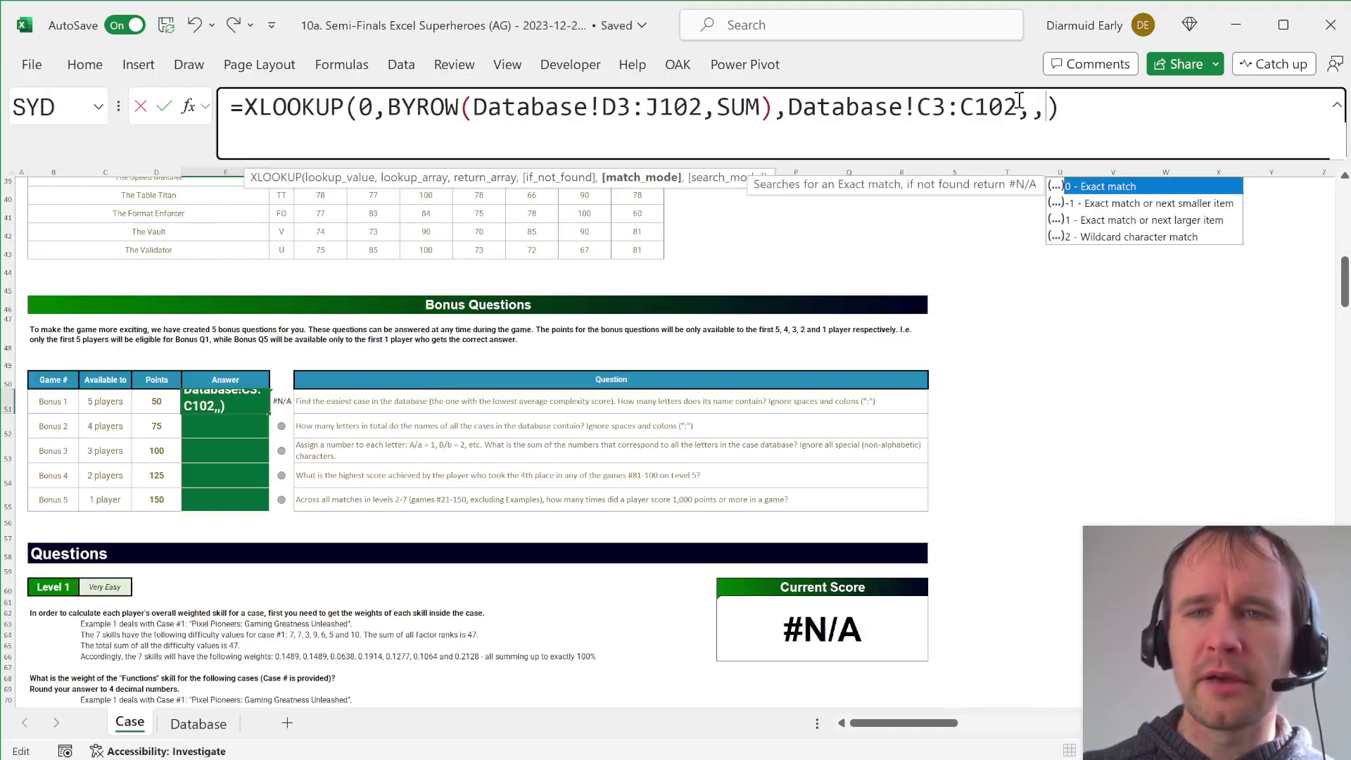
pyautogui.press('Down')
pyautogui.press('Down')
pyautogui.press('Tab')
pyautogui.press('Return')
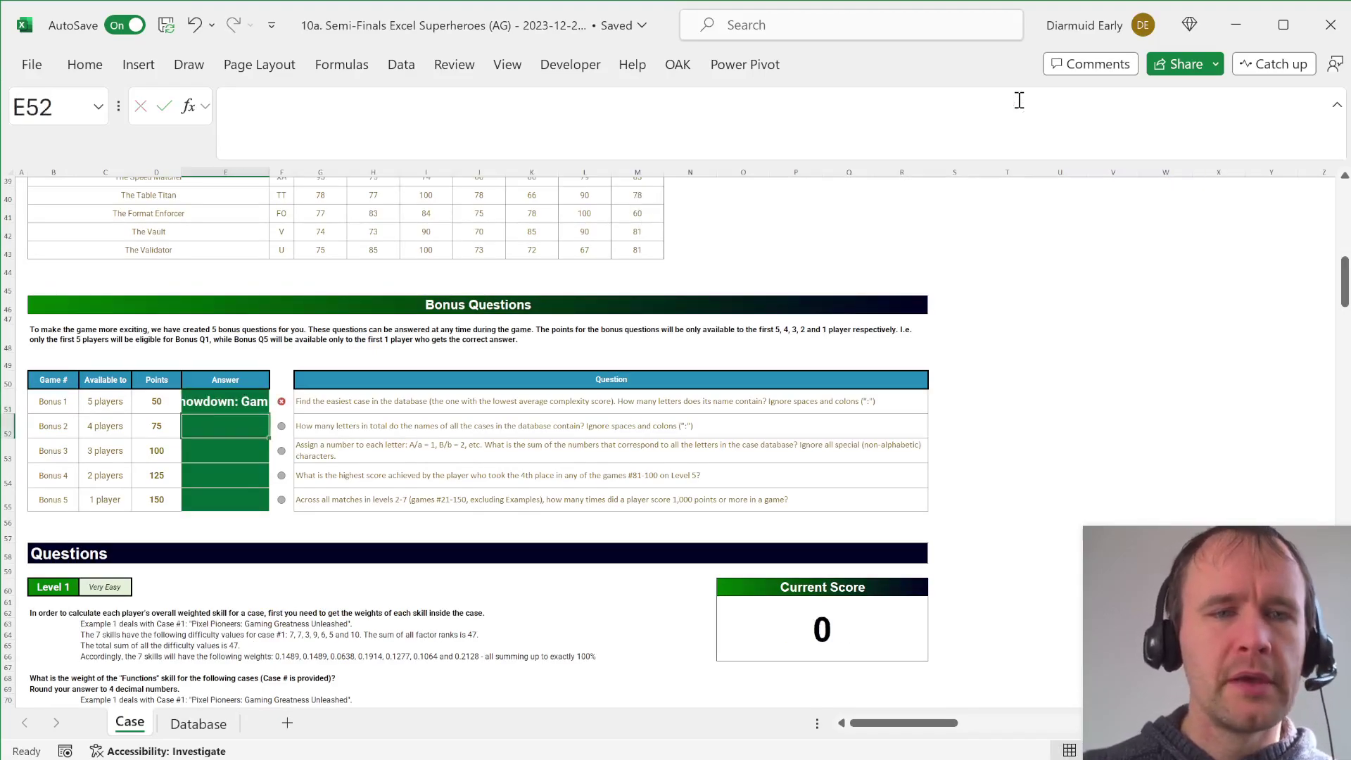
# Autofit the answer column's width to read the full case name returned for Bonus 1, and undo the resizing.
pyautogui.press('Up')
pyautogui.hotkey('alt', 'h')
pyautogui.press('o')
pyautogui.press('i')
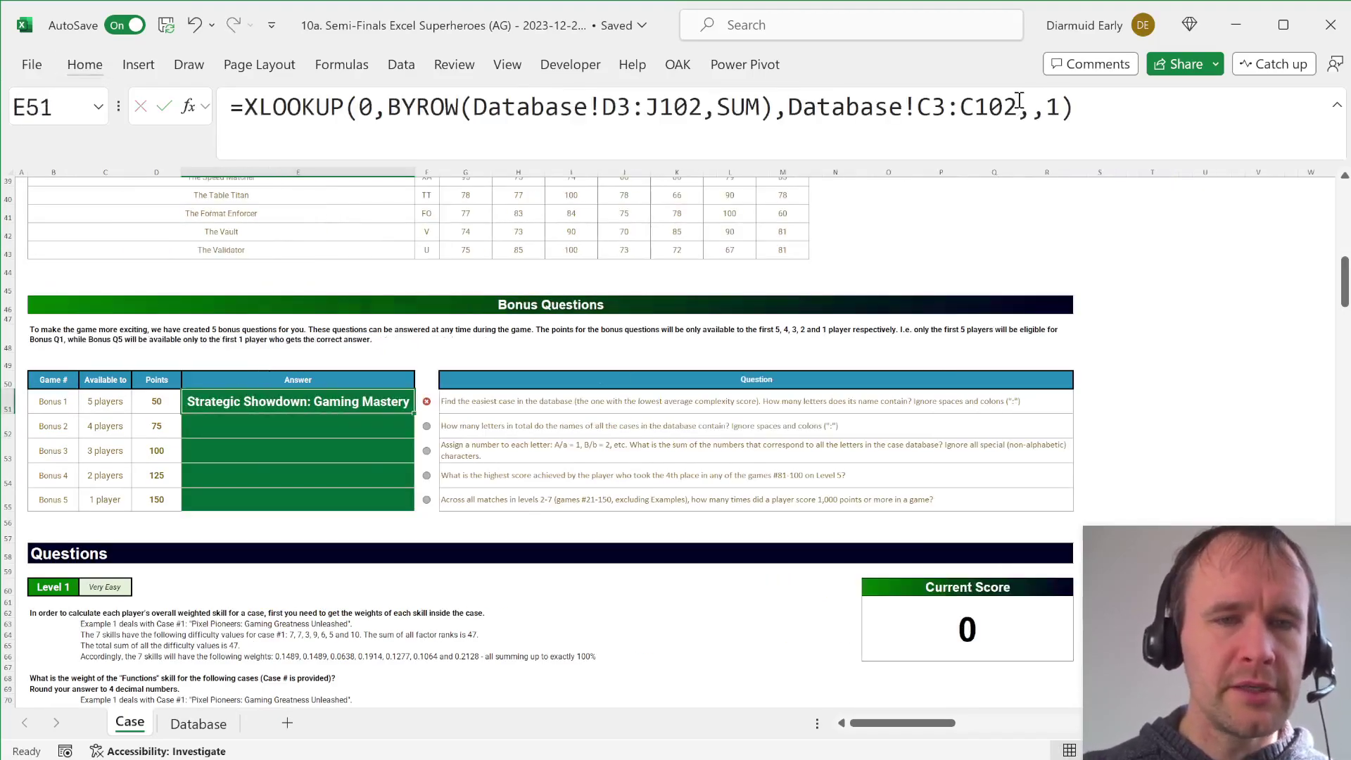
pyautogui.hotkey('ctrl', 'z')
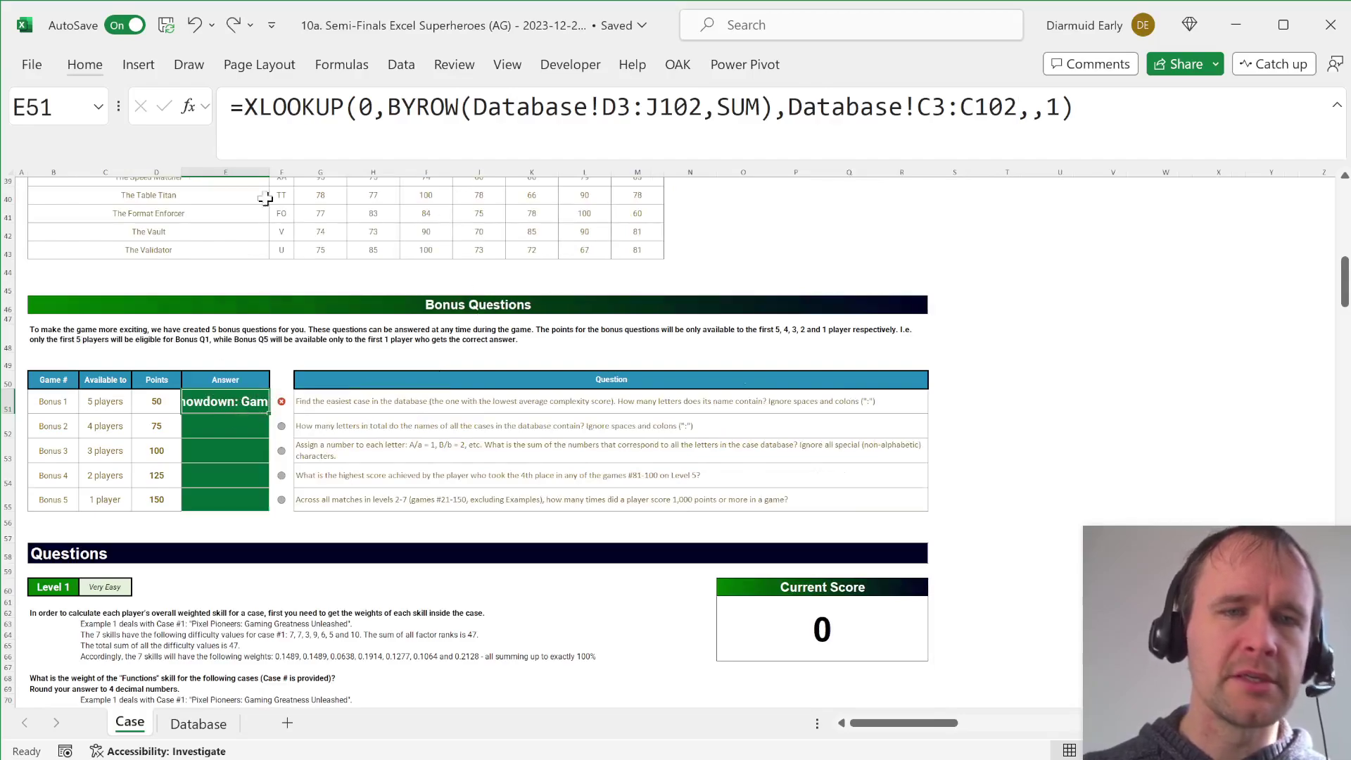
# Wrap the Bonus 1 XLOOKUP in TEXTSPLIT with the column delimiters {":"," "}.
pyautogui.click(240, 116)
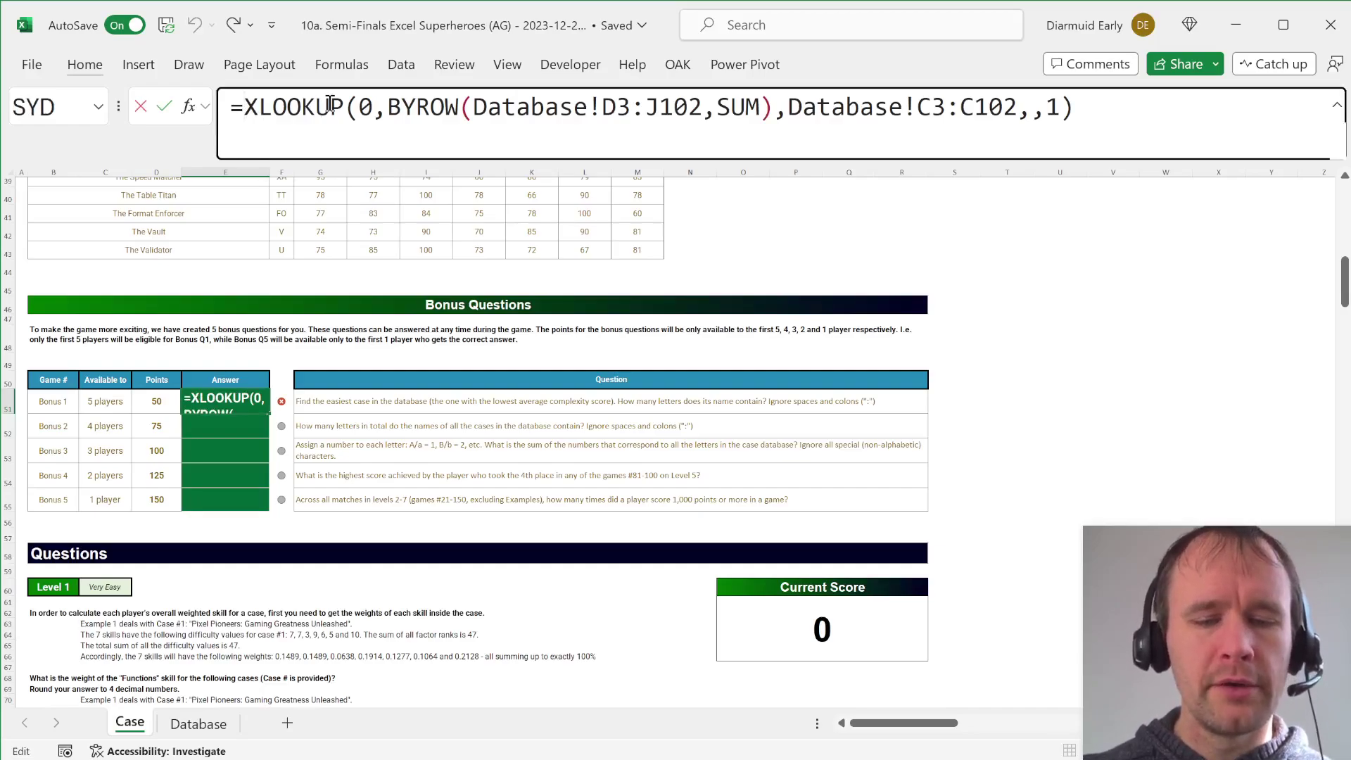
pyautogui.write('text')
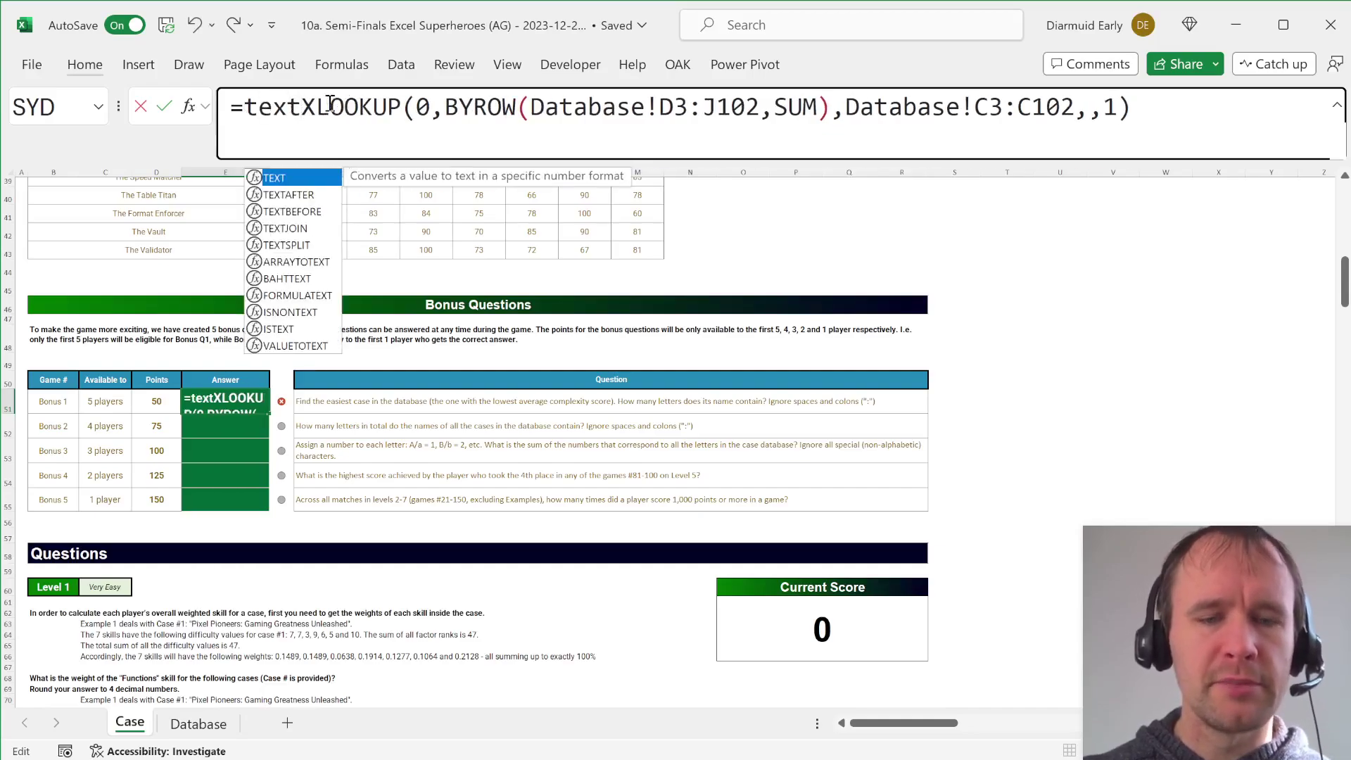
pyautogui.write('s')
pyautogui.press('Tab')
pyautogui.press('End')
pyautogui.write(',"')
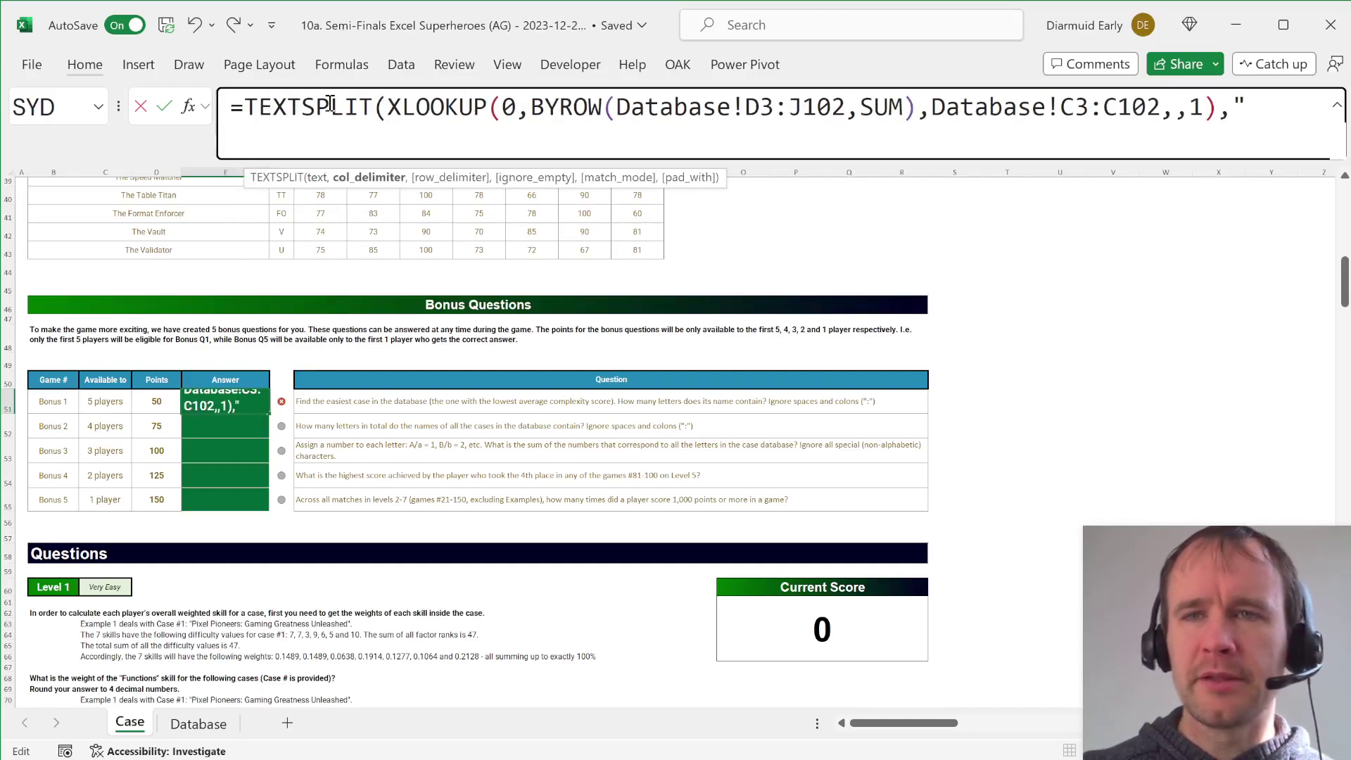
pyautogui.press('BackSpace')
pyautogui.write('{"')
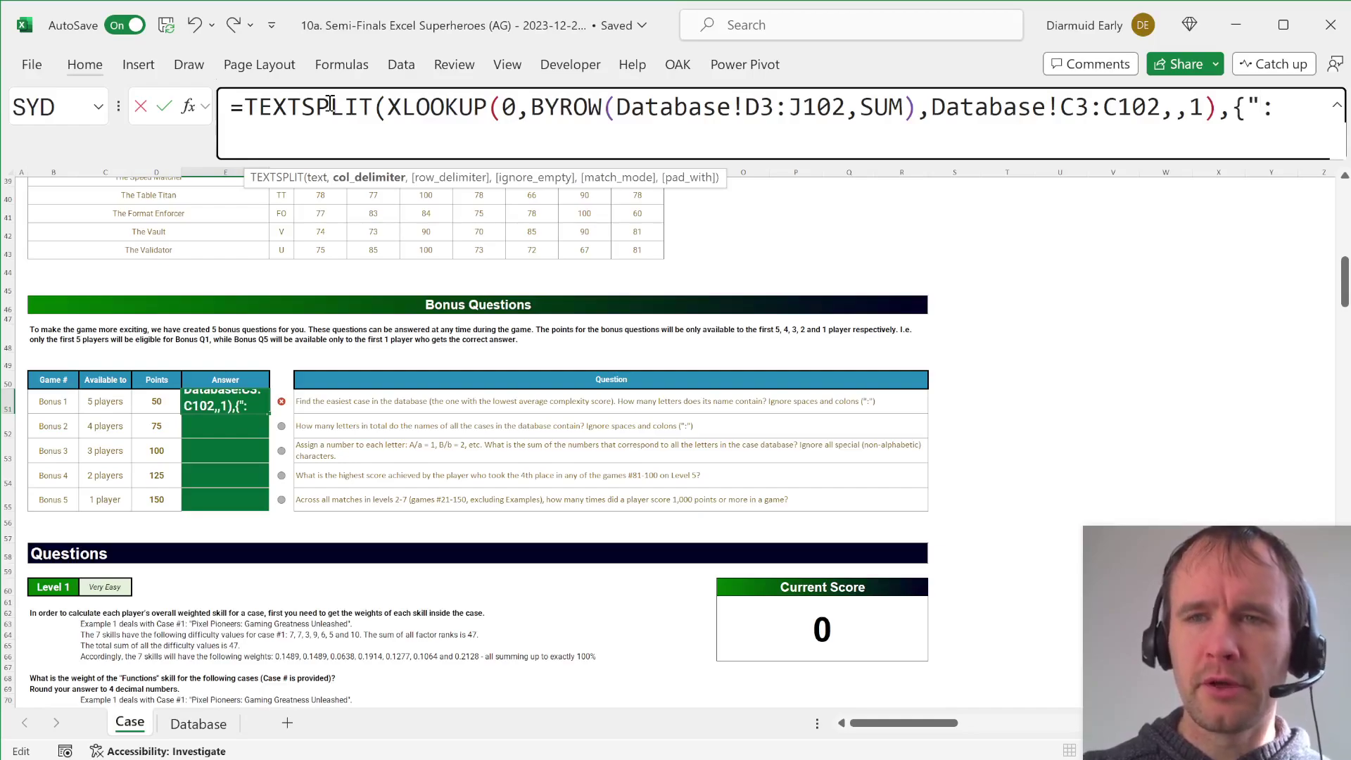
pyautogui.write(':"," "})')
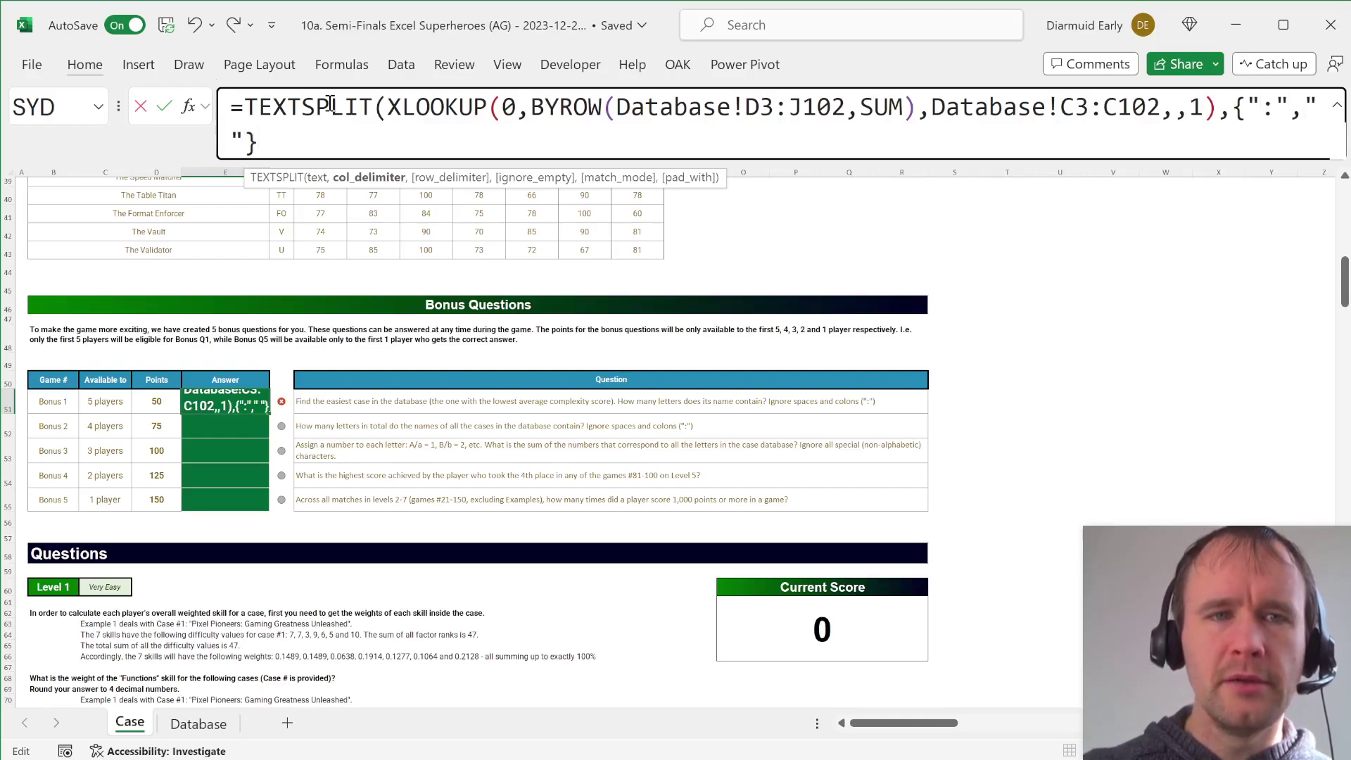
# Wrap the TEXTSPLIT in CONCAT to rejoin the case name without spaces or colons, keeping the Bonus 1 answer cell selected.
pyautogui.click(240, 111)
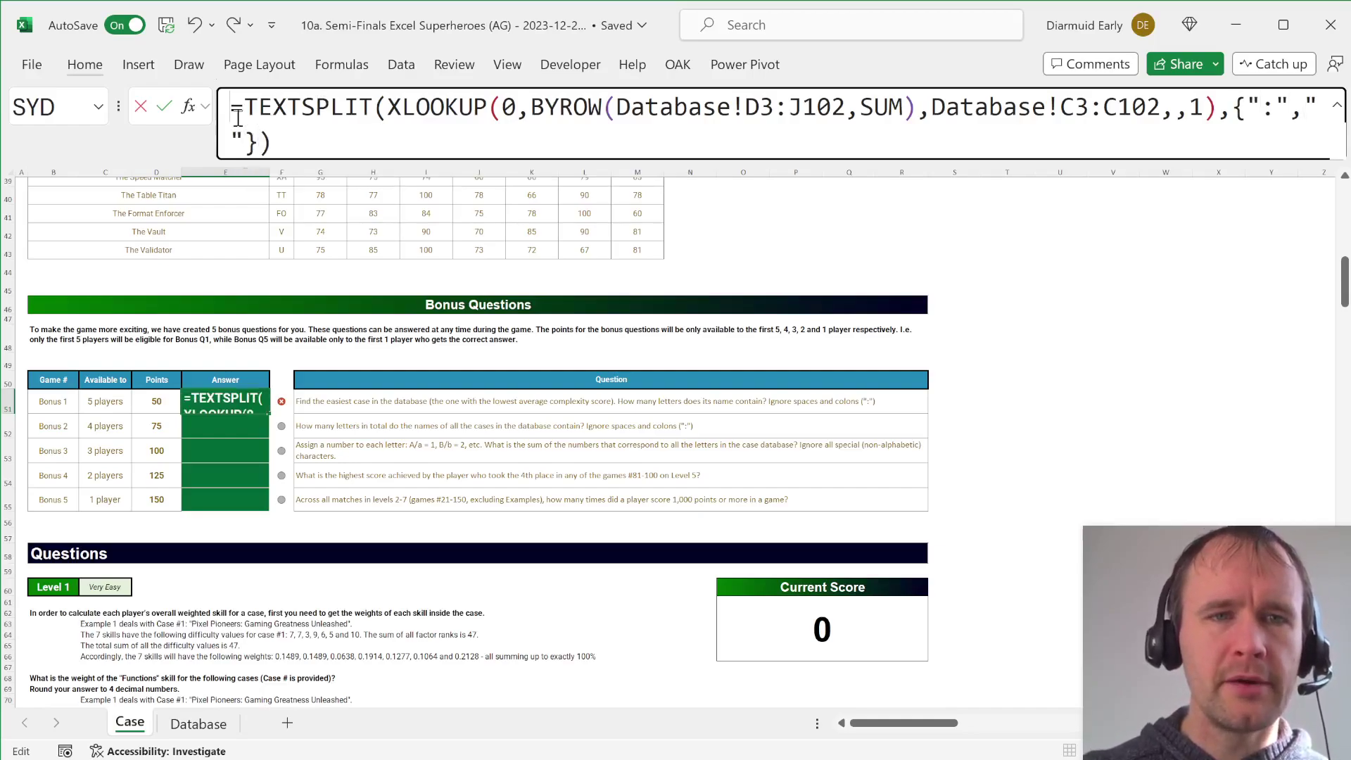
pyautogui.write('conc')
pyautogui.press('Tab')
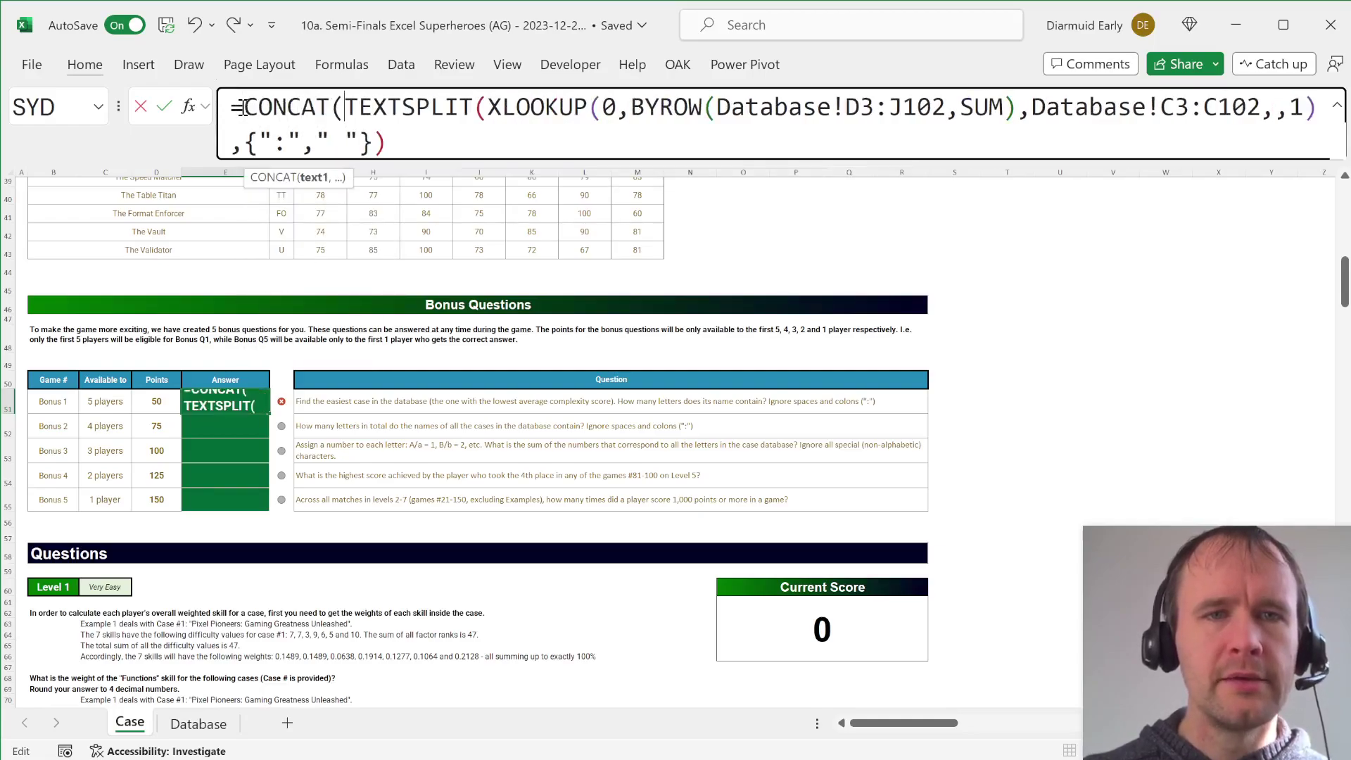
pyautogui.press('Down')
pyautogui.press('End')
pyautogui.write(')')
pyautogui.hotkey('ctrl', 'Return')
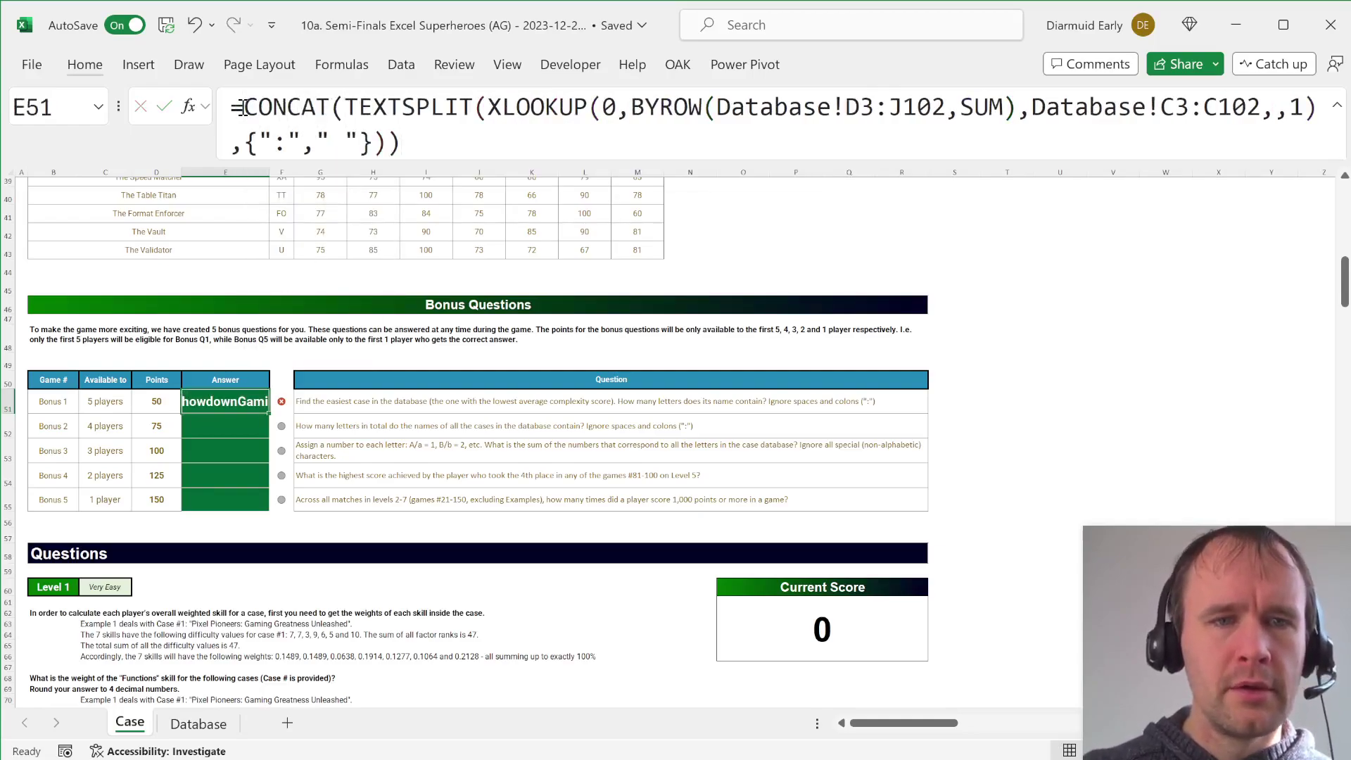
# Temporarily autofit the answer column to check the joined case name, restoring the original width.
pyautogui.hotkey('alt', 'h')
pyautogui.press('o')
pyautogui.press('i')
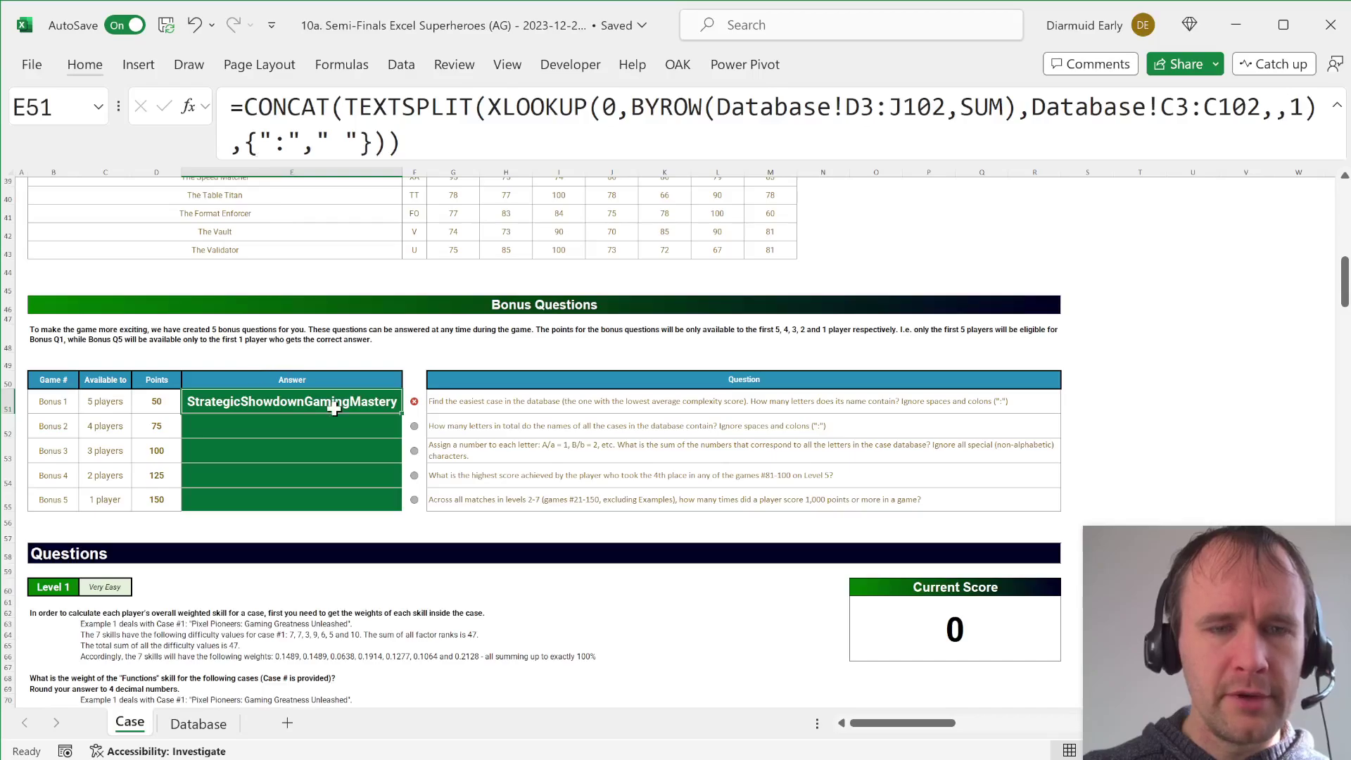
pyautogui.hotkey('ctrl', 'z')
# Wrap the whole Bonus 1 formula in LEN to count the letters of the easiest case's name.
pyautogui.click(240, 105)
pyautogui.write('len')
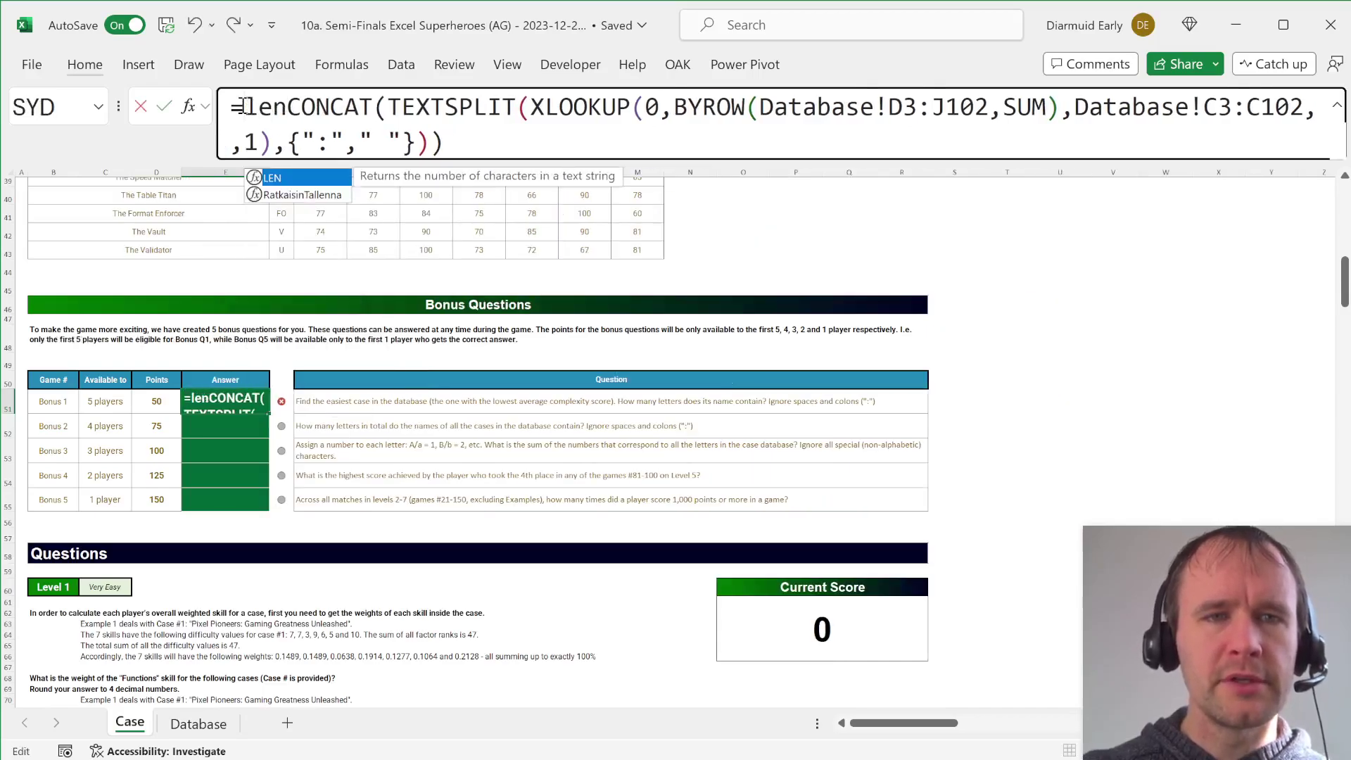
pyautogui.press('Tab')
pyautogui.press('Down')
pyautogui.write(')')
pyautogui.press('End')
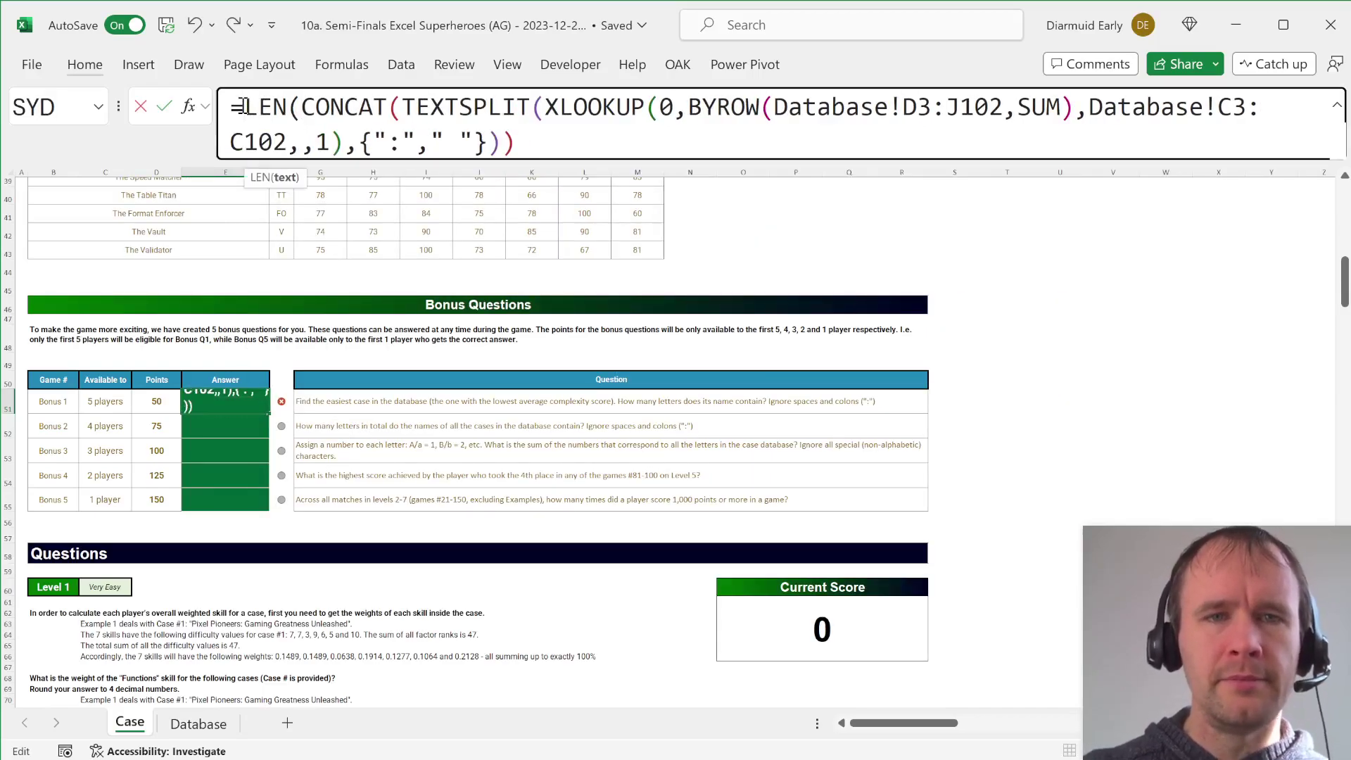
pyautogui.write(')')
pyautogui.press('Return')
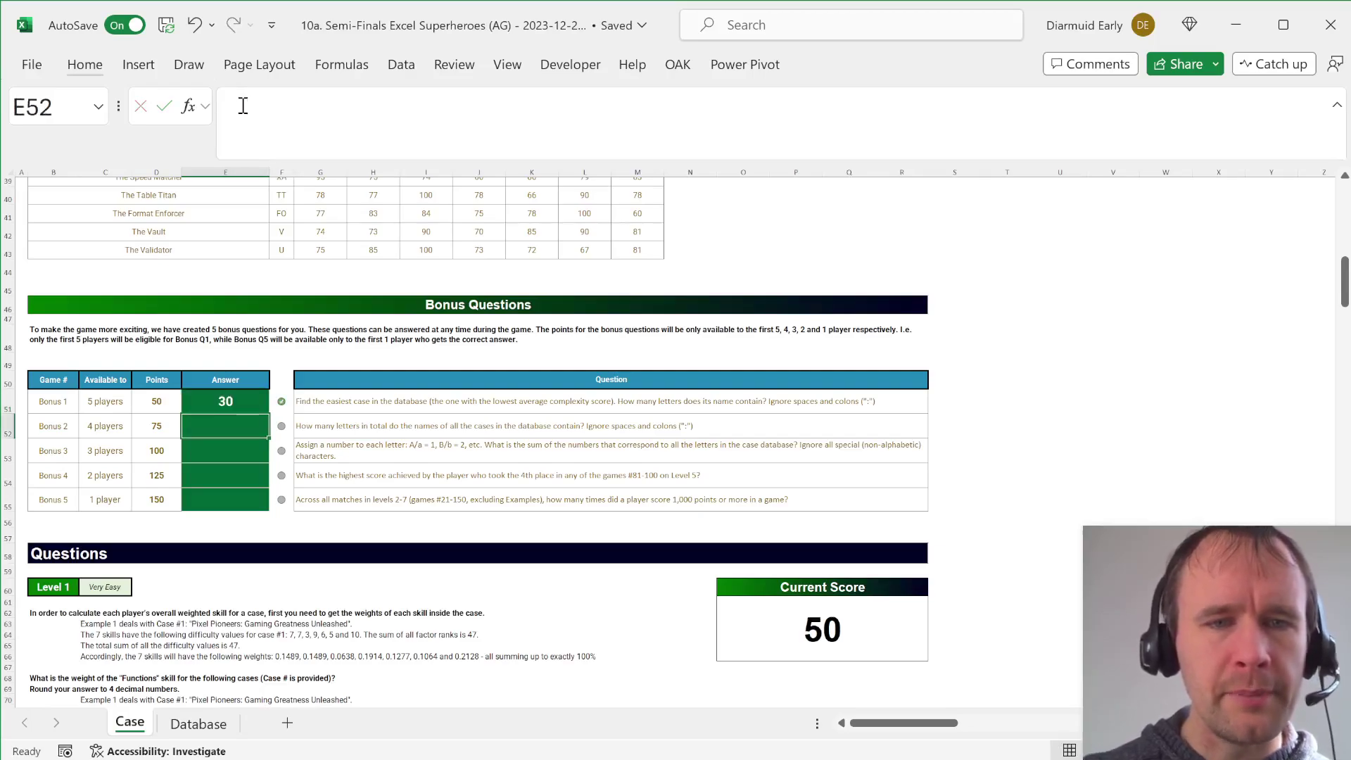
# Read the full question texts of Bonus 2 and Bonus 3.
pyautogui.press('Right')
pyautogui.press('Right')
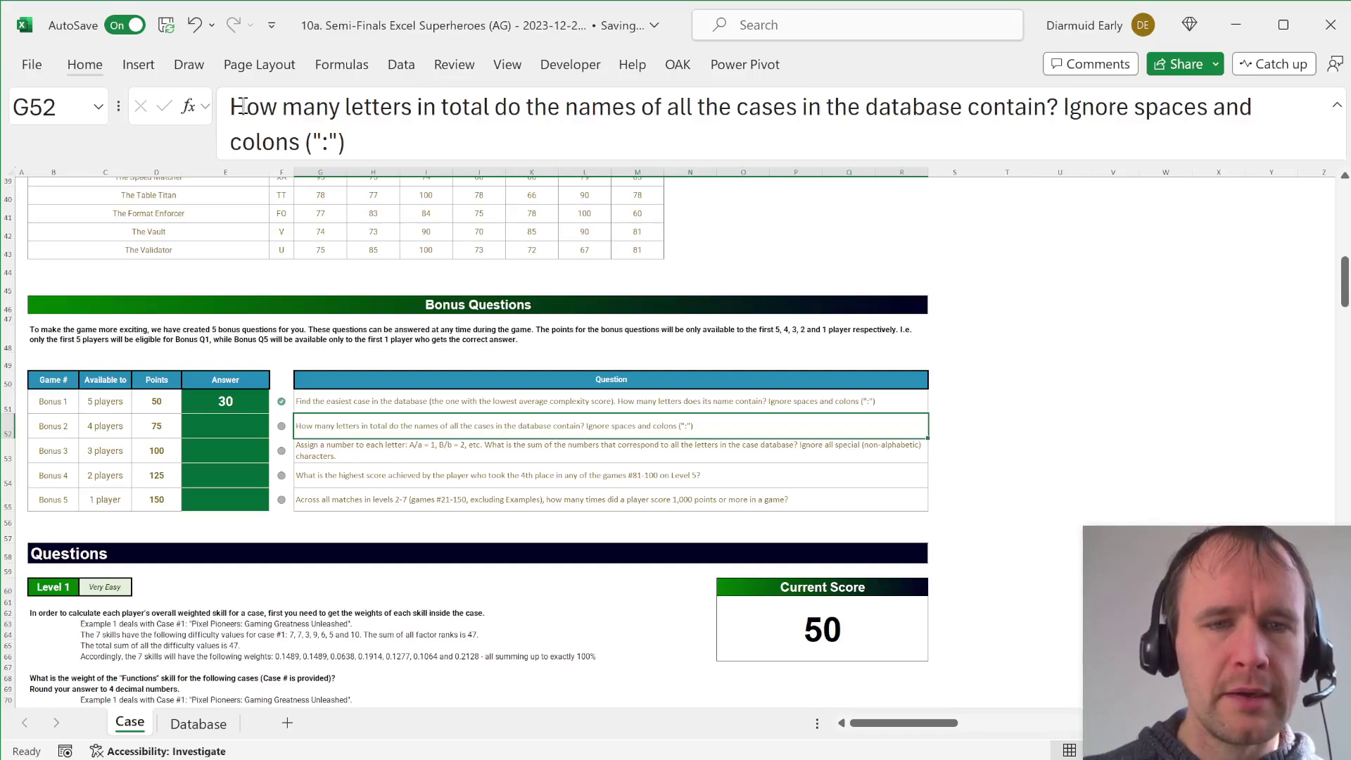
pyautogui.press('Down')
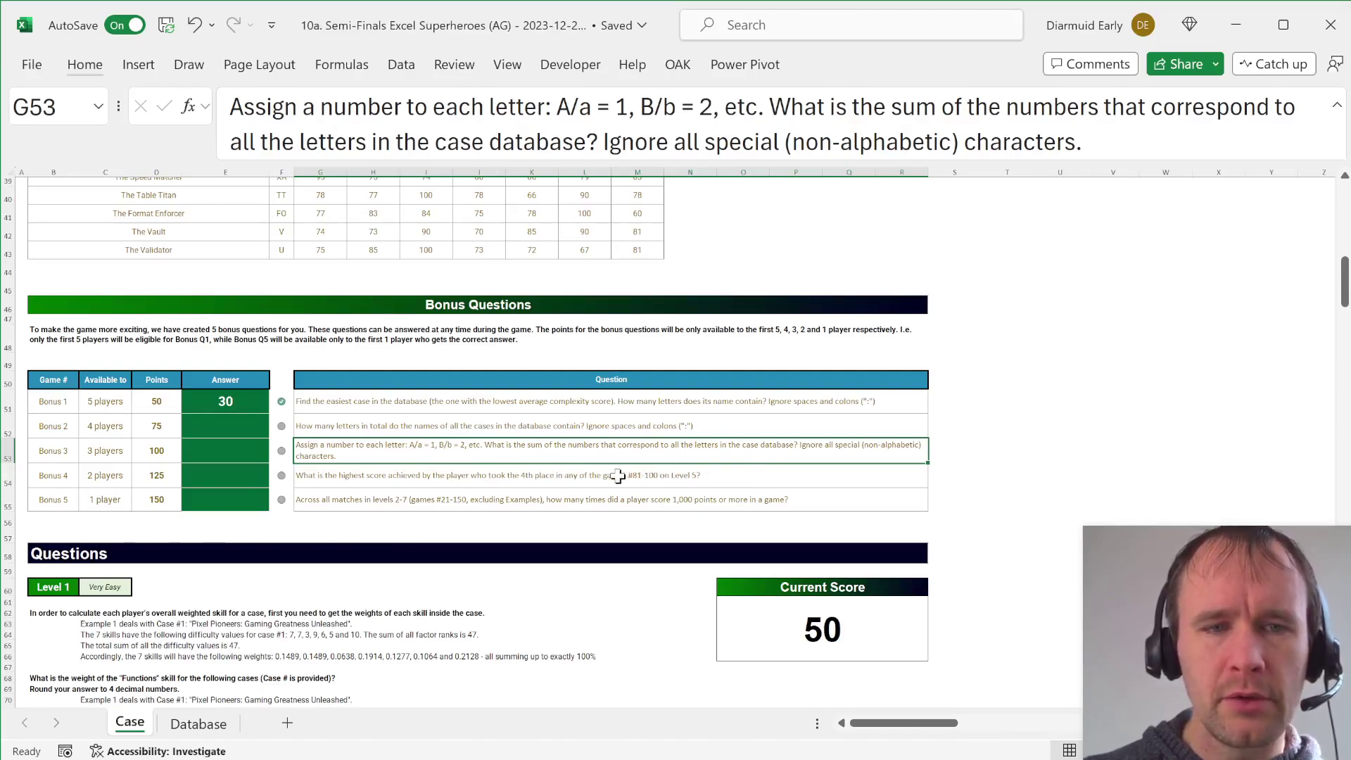
# Reread the Bonus 2 and Bonus 3 questions and look through the case names in the Database sheet.
pyautogui.click(625, 425)
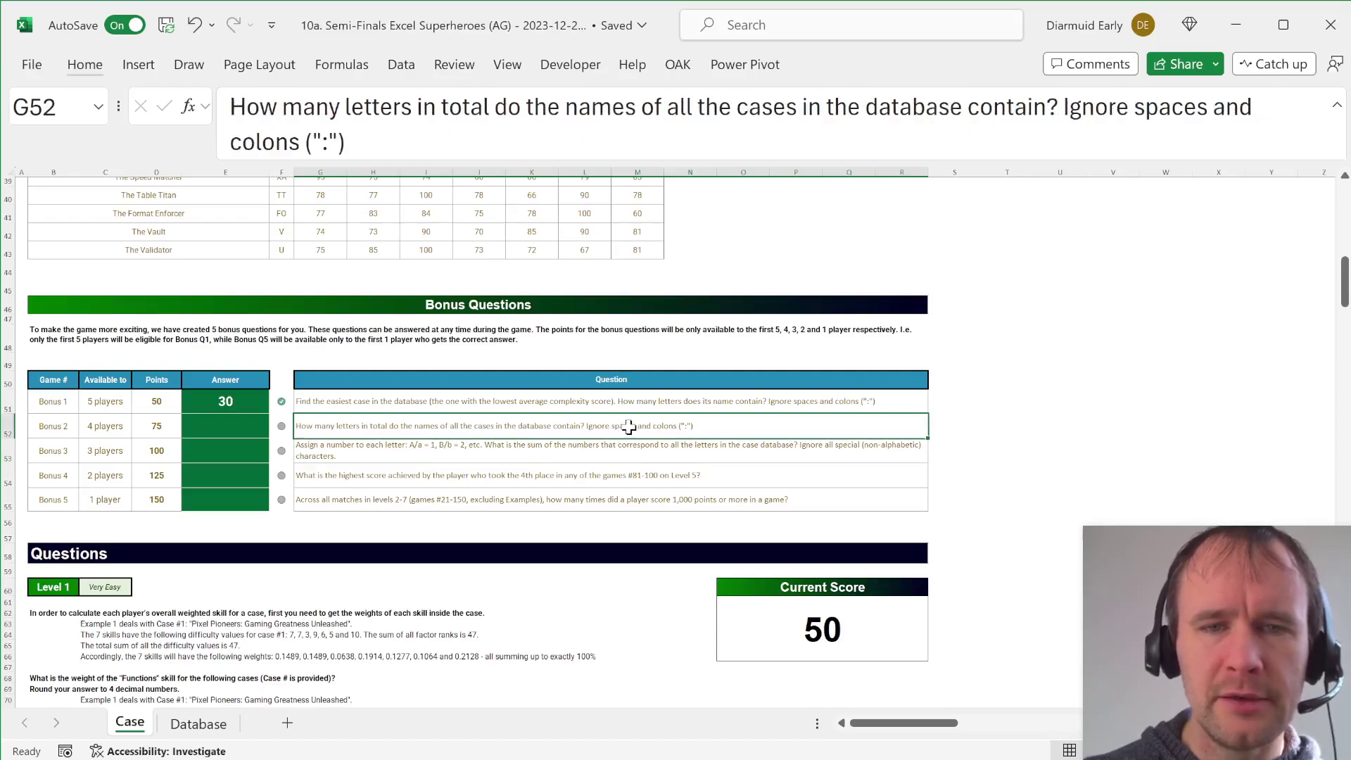
pyautogui.keyDown('ctrl'); pyautogui.click(648, 402); pyautogui.keyUp('ctrl')
pyautogui.click(624, 447)
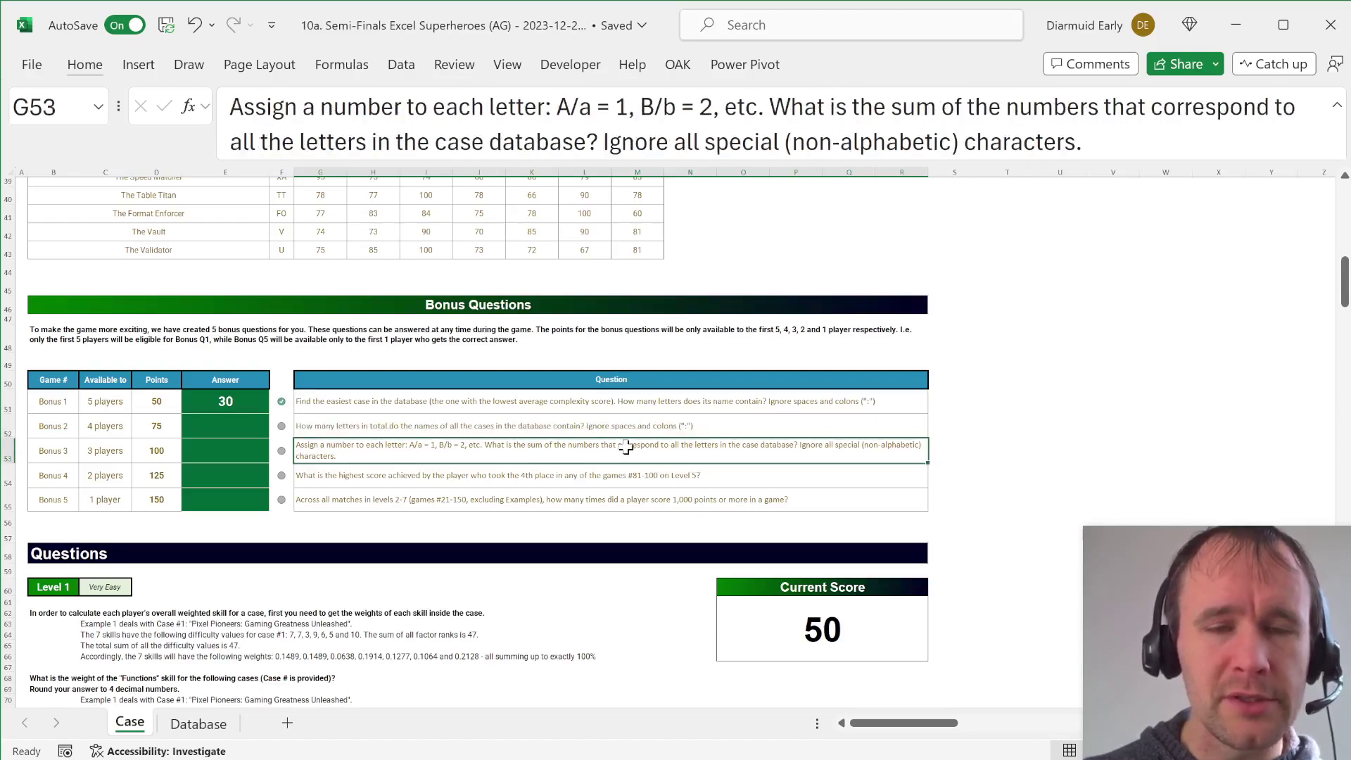
pyautogui.hotkey('ctrl', 'pagedown')
pyautogui.scroll(15, 182, 323)
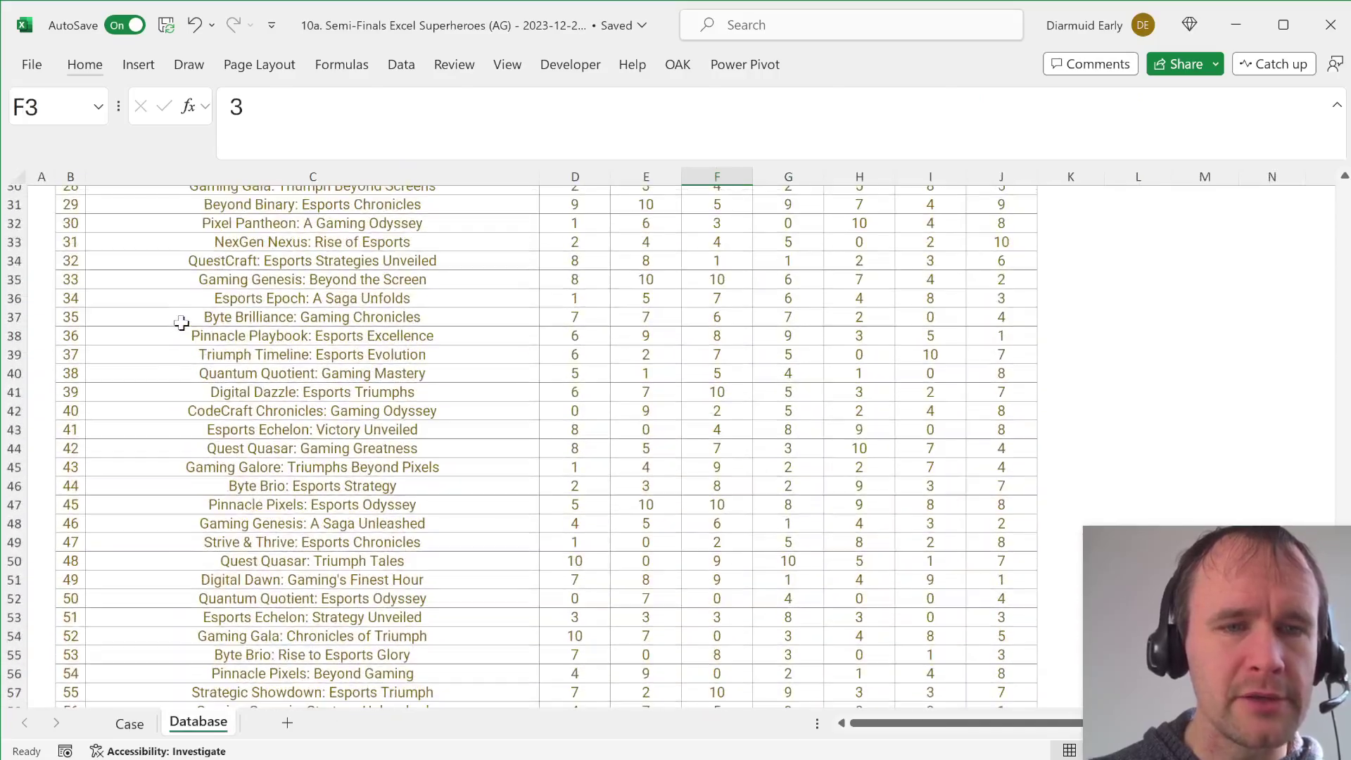
pyautogui.scroll(-10, 227, 447)
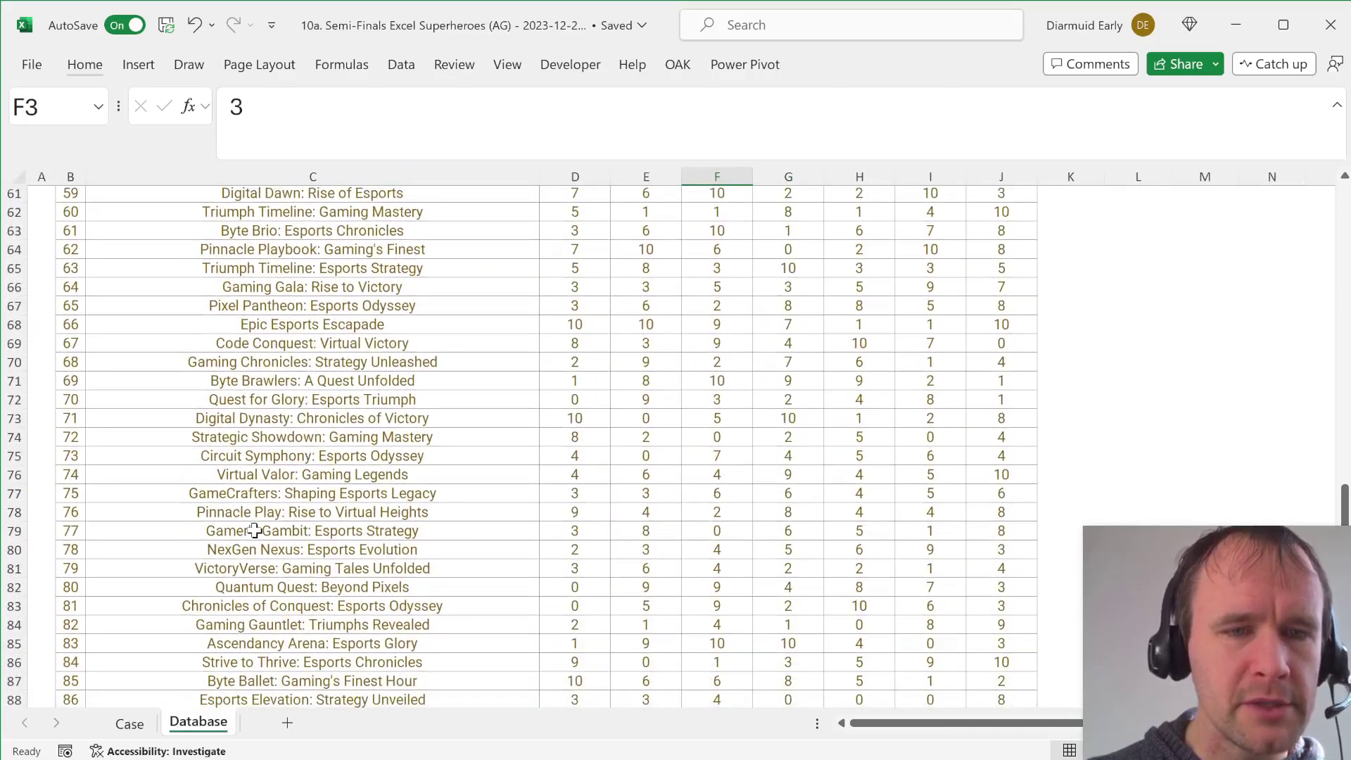
pyautogui.scroll(4, 305, 337)
pyautogui.scroll(16, 305, 336)
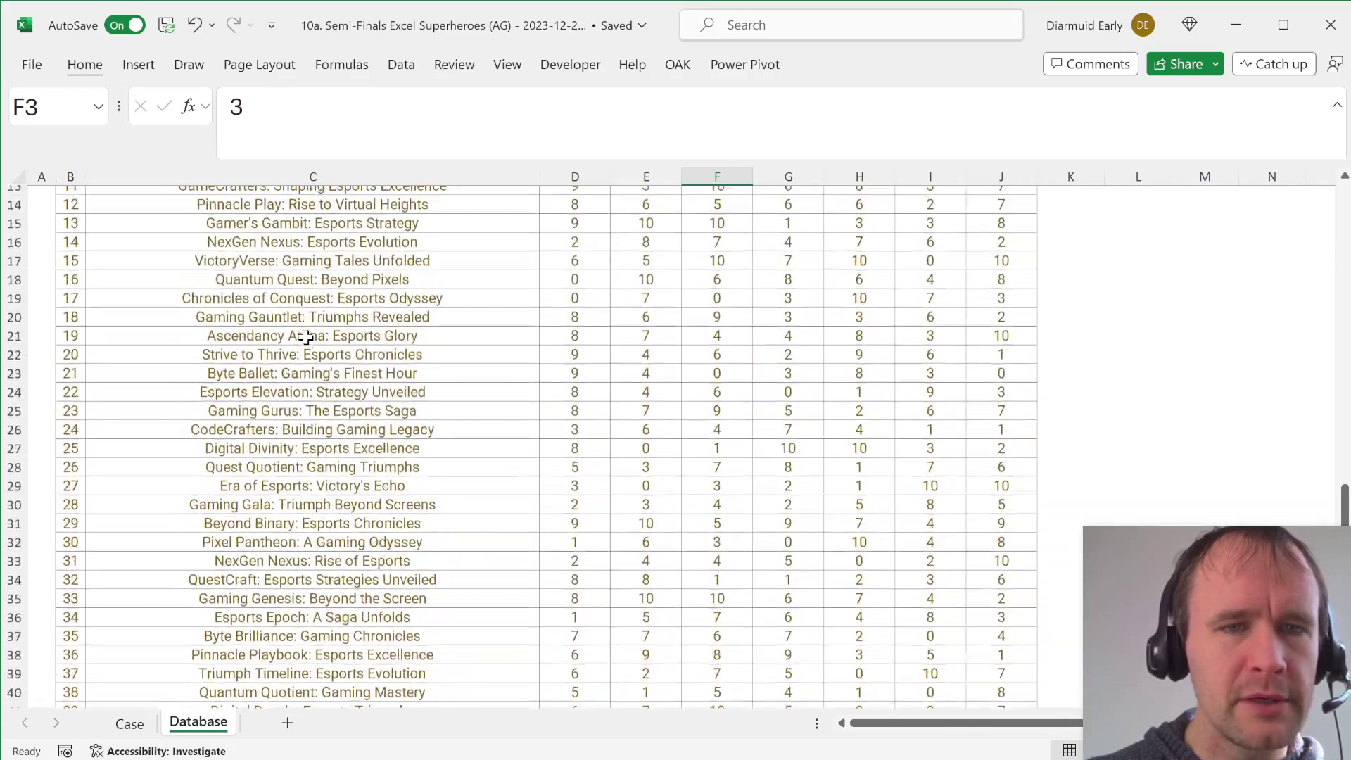
# Start a formula in cell L3 of the Database sheet with CHAR around a SEQUENCE of 26 rows.
pyautogui.click(1126, 215)
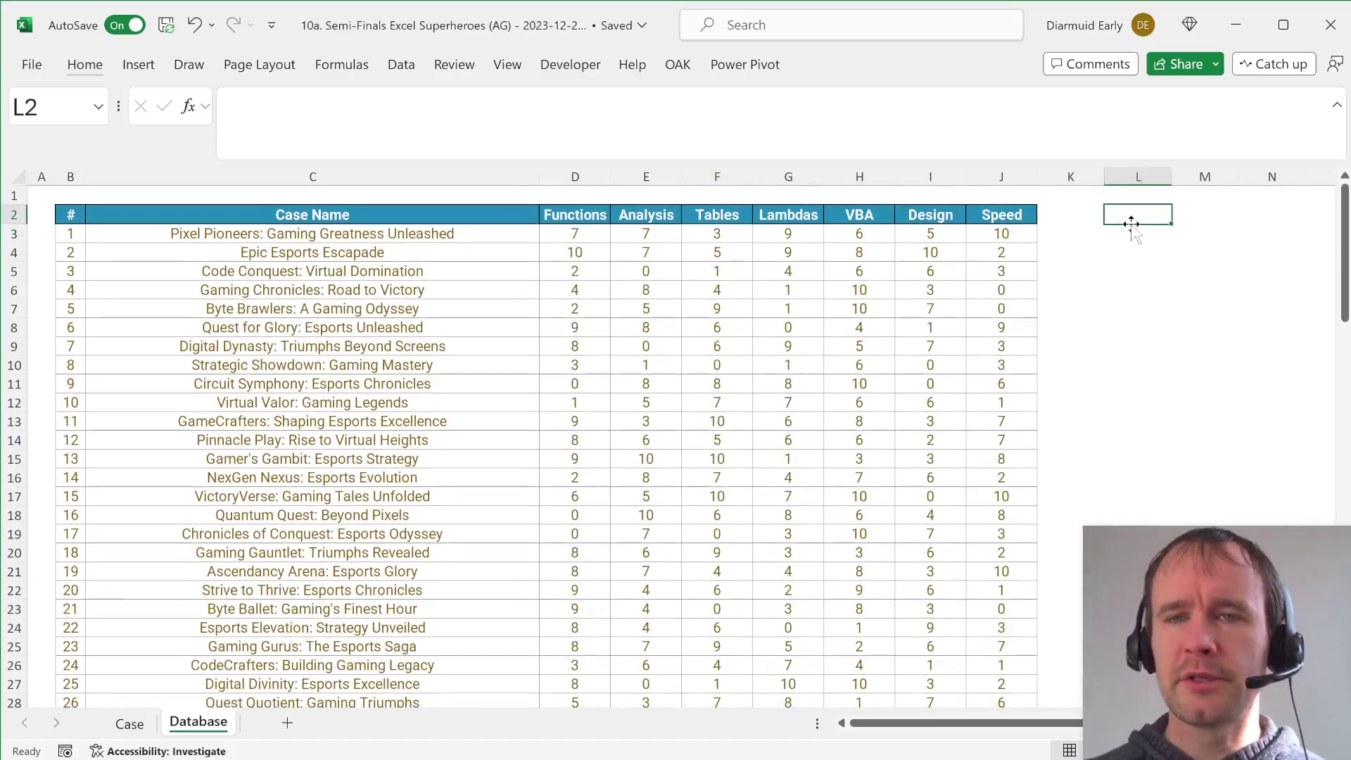
pyautogui.click(1131, 231)
pyautogui.write('=')
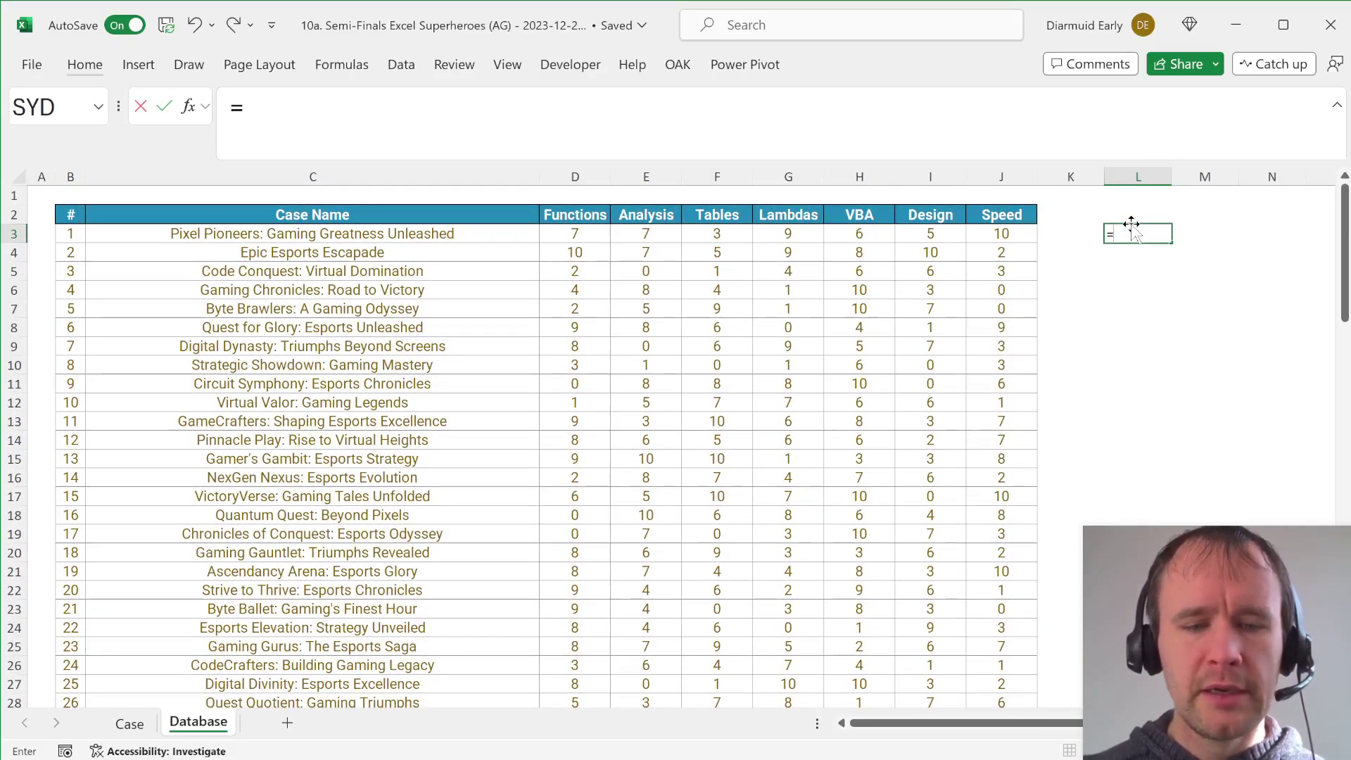
pyautogui.write('cha')
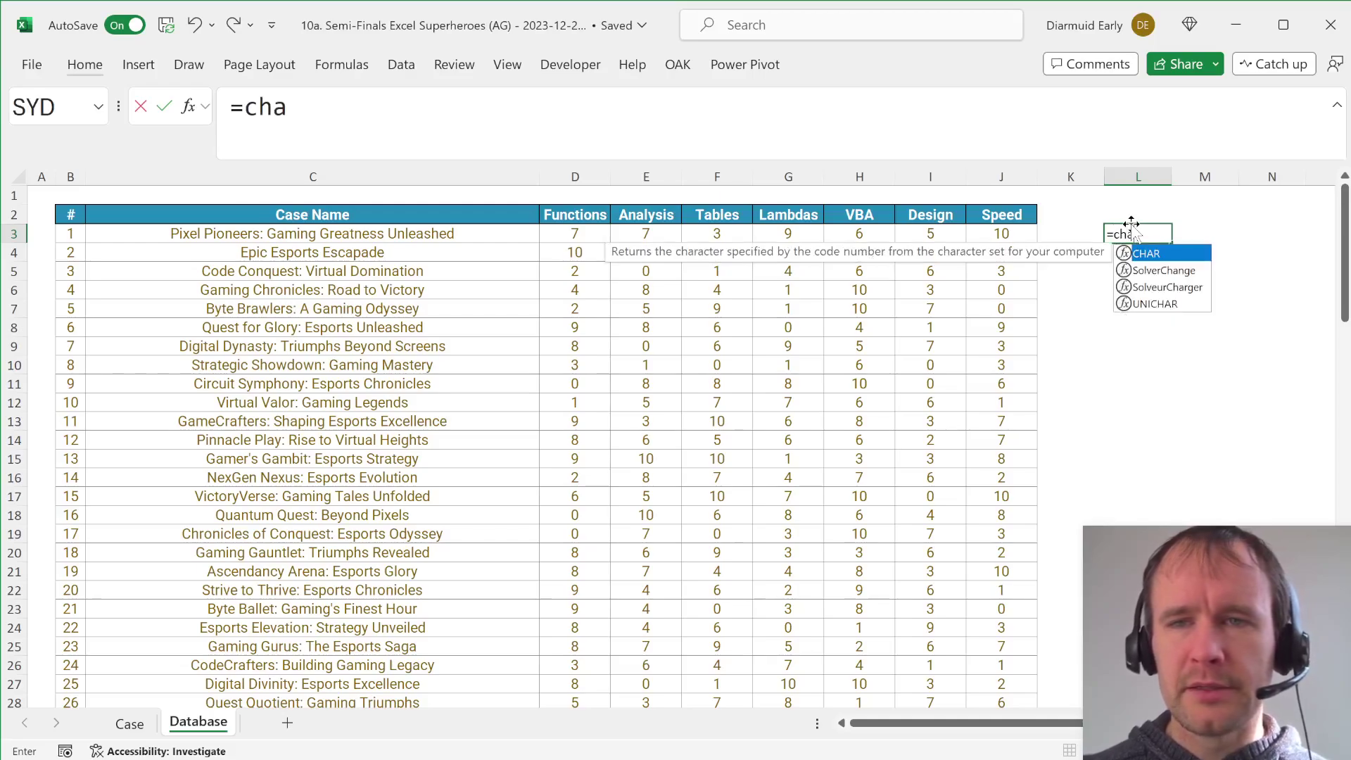
pyautogui.press('Tab')
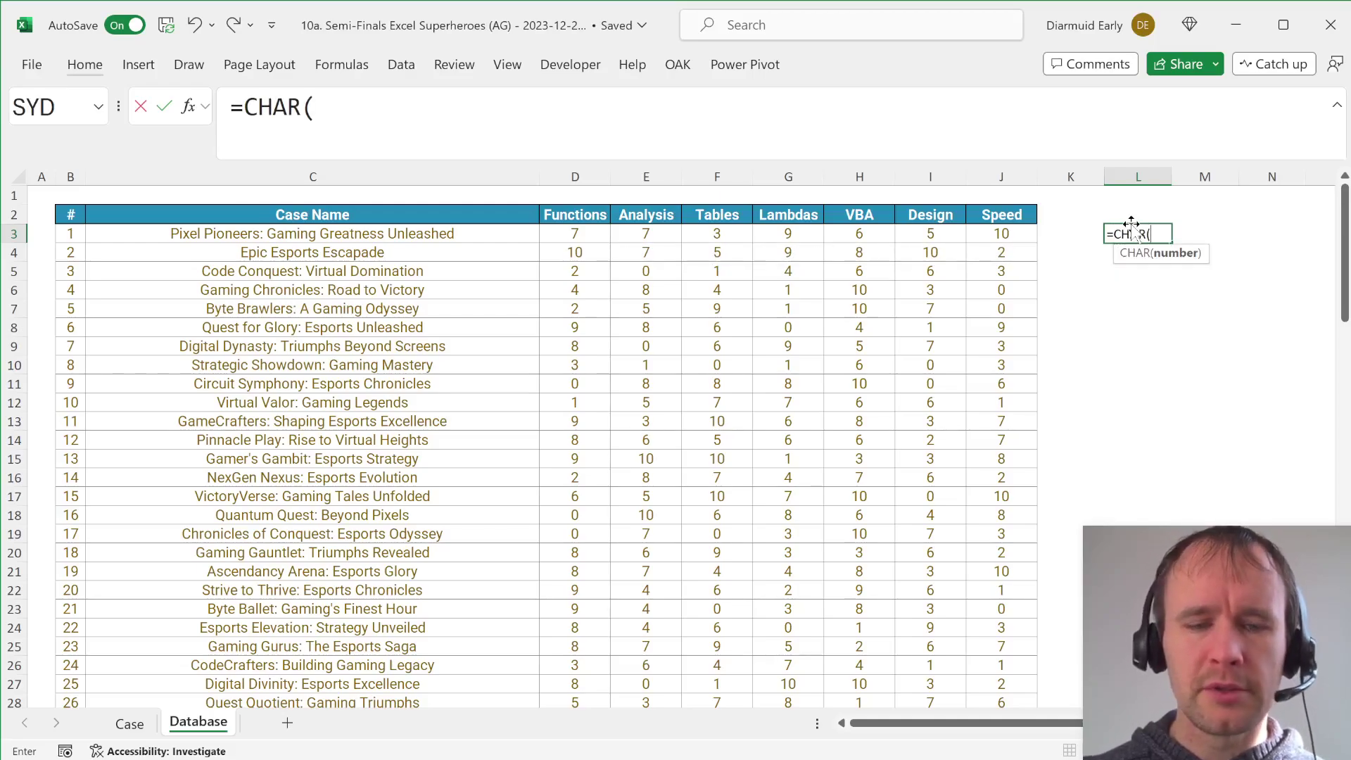
pyautogui.write('se')
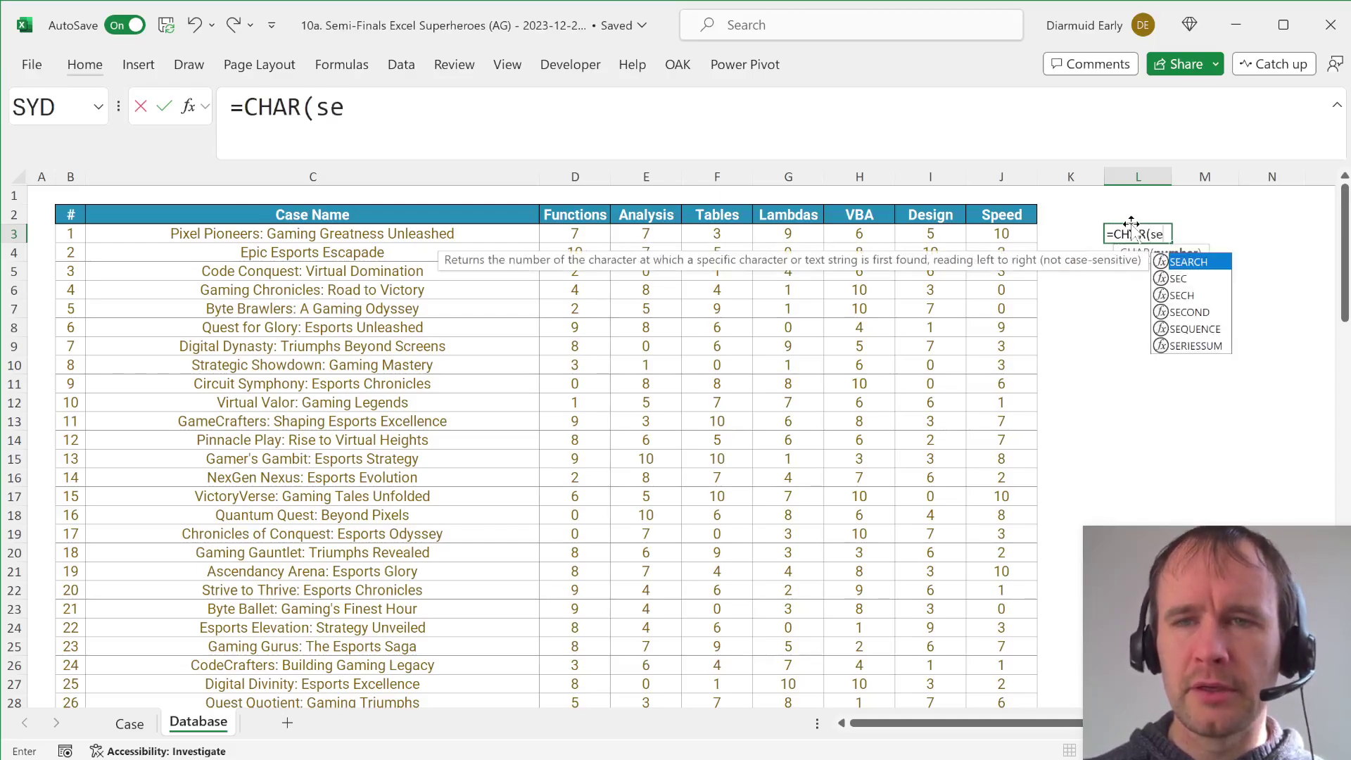
pyautogui.write('q')
pyautogui.press('Tab')
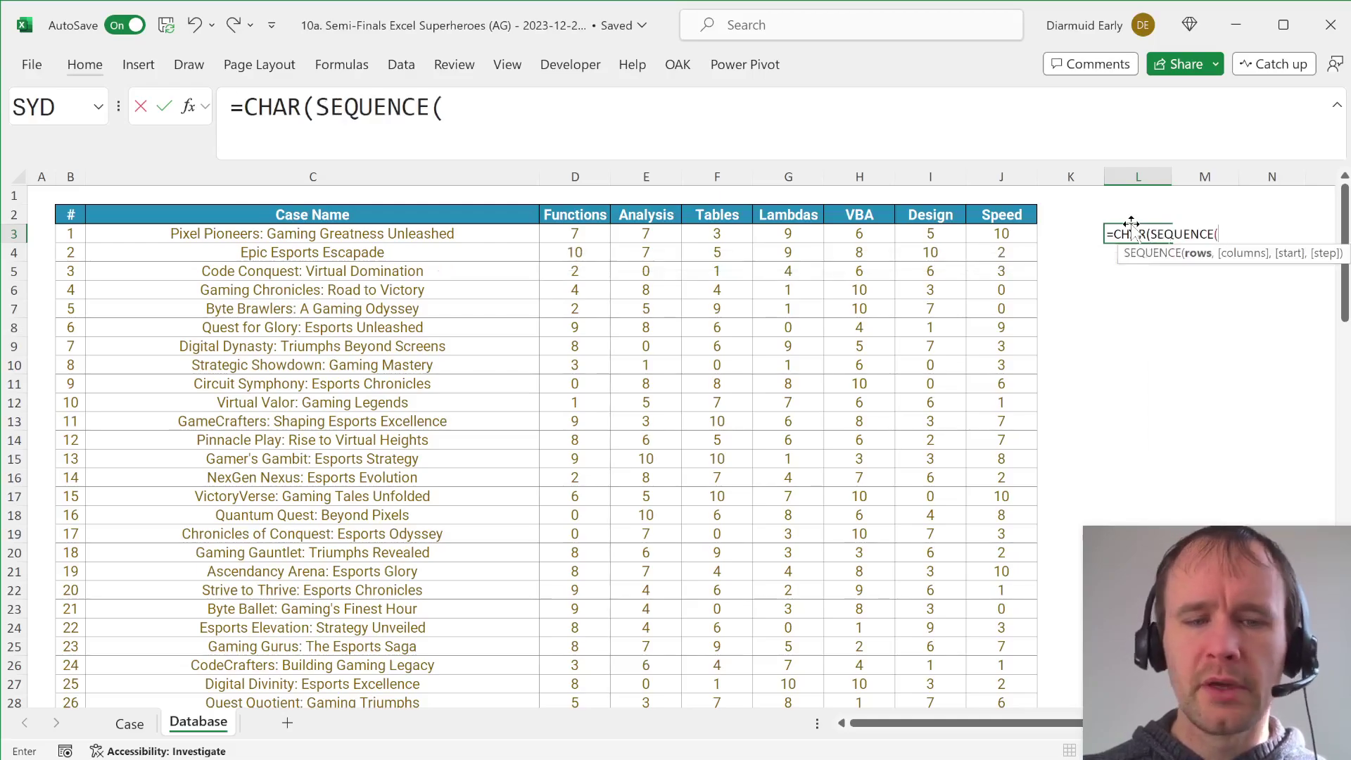
pyautogui.write('26,,')
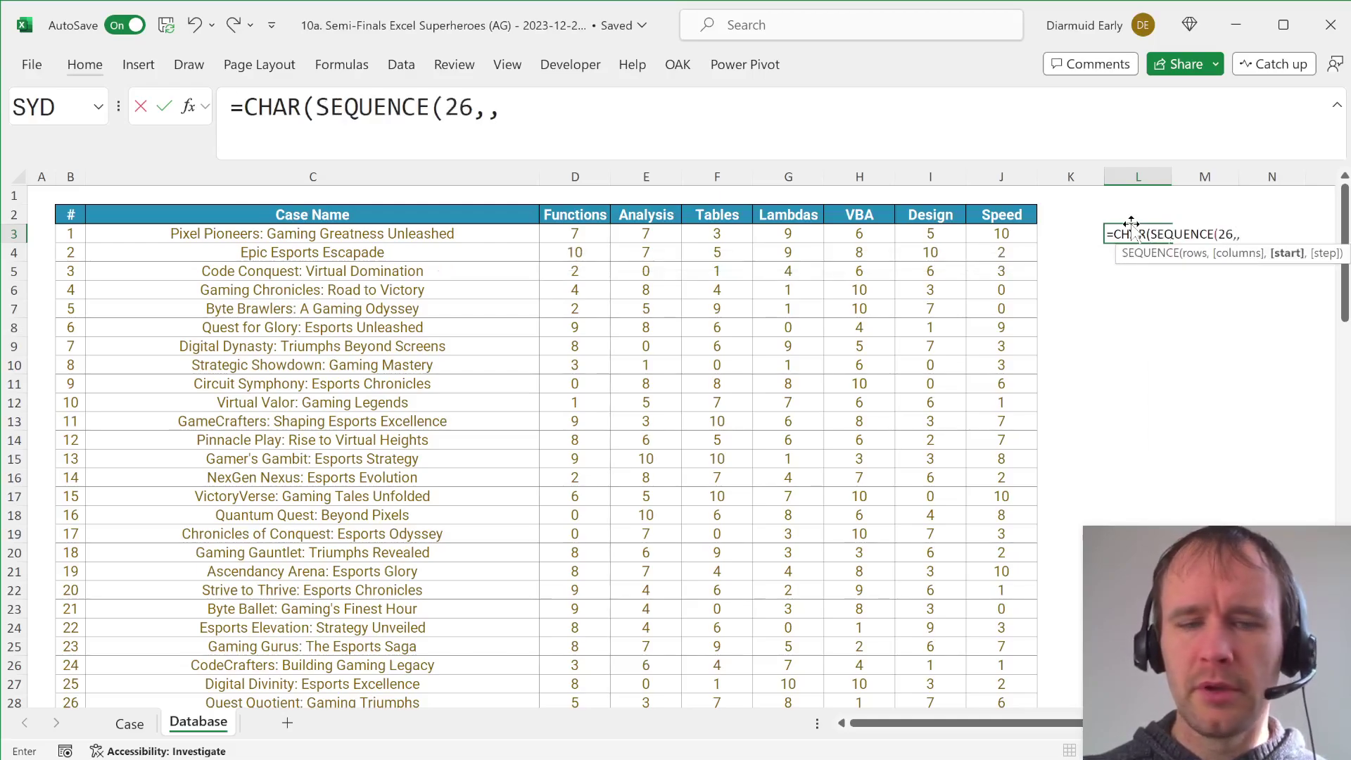
# Finish the L3 formula with CODE("A") as the sequence start and select the resulting list of letters.
pyautogui.write('65')
pyautogui.press('BackSpace')
pyautogui.press('BackSpace')
pyautogui.write('cod')
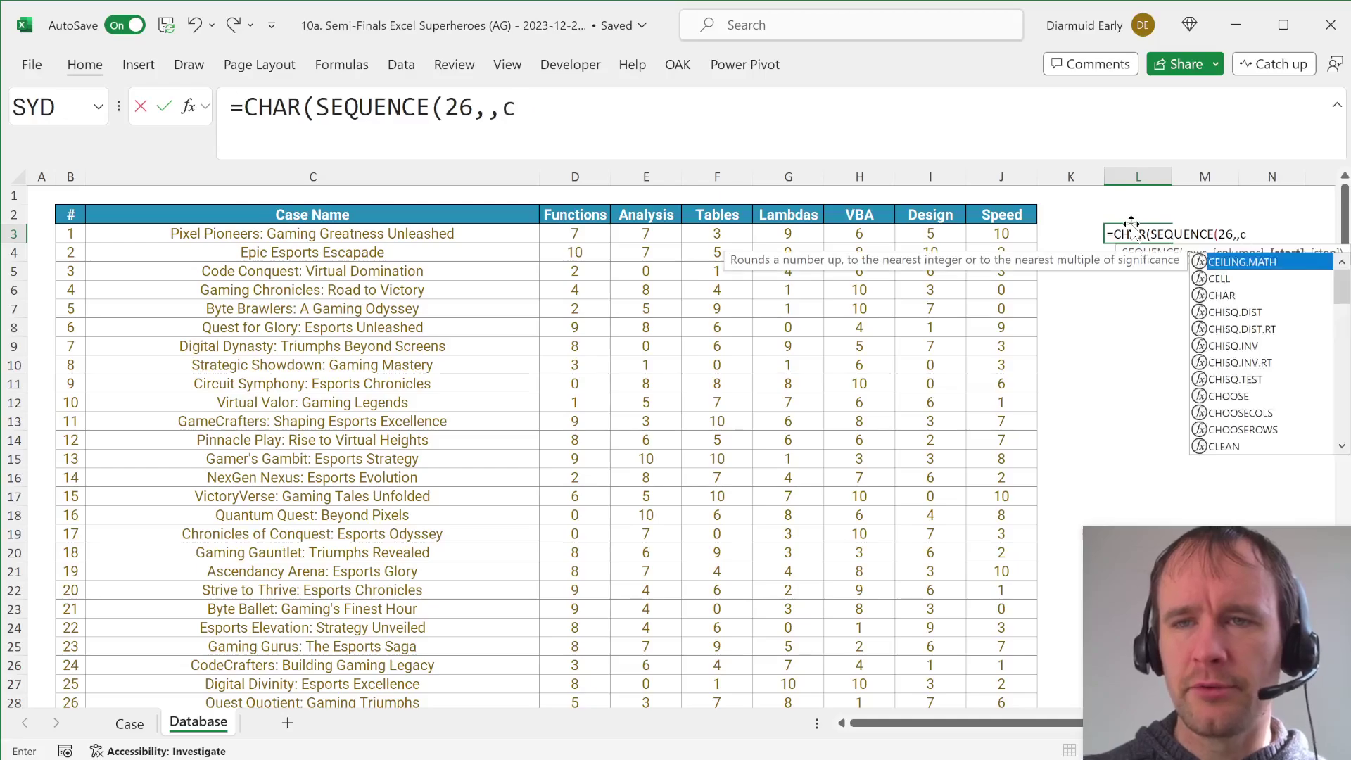
pyautogui.press('Tab')
pyautogui.write('"A")))')
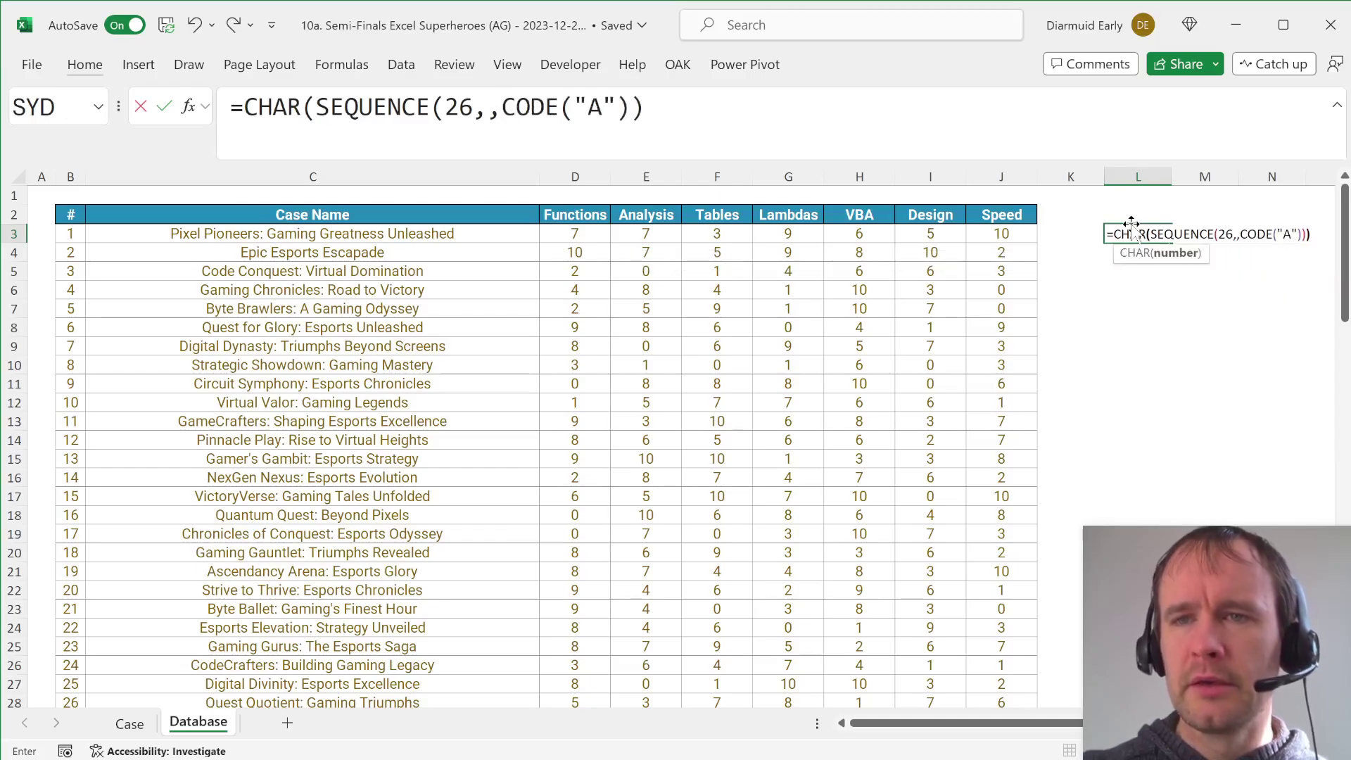
pyautogui.press('Return')
pyautogui.press('Up')
pyautogui.hotkey('ctrl', 'shift', 'Down')
# Start a LET formula in M3 that defines allCases as the CONCAT of all case names in C3:C102.
pyautogui.press('Right')
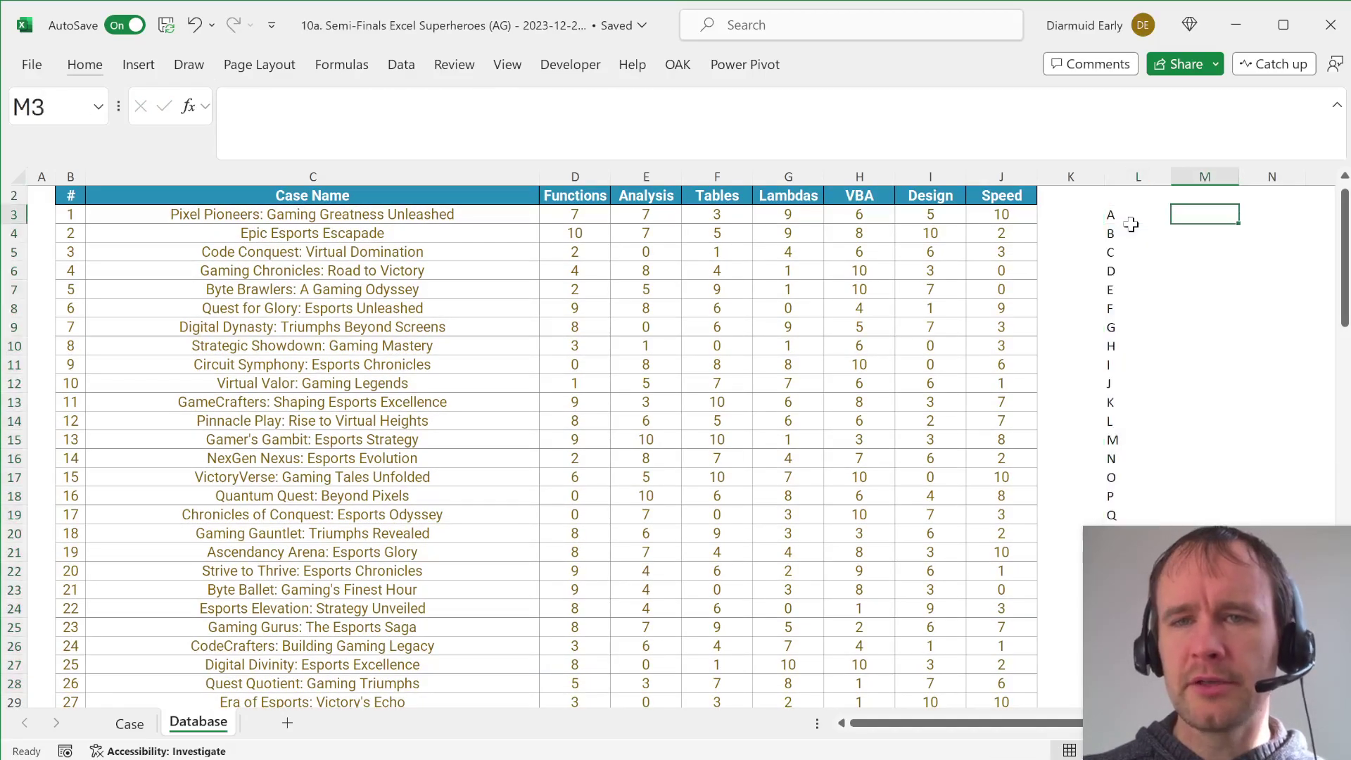
pyautogui.write('=')
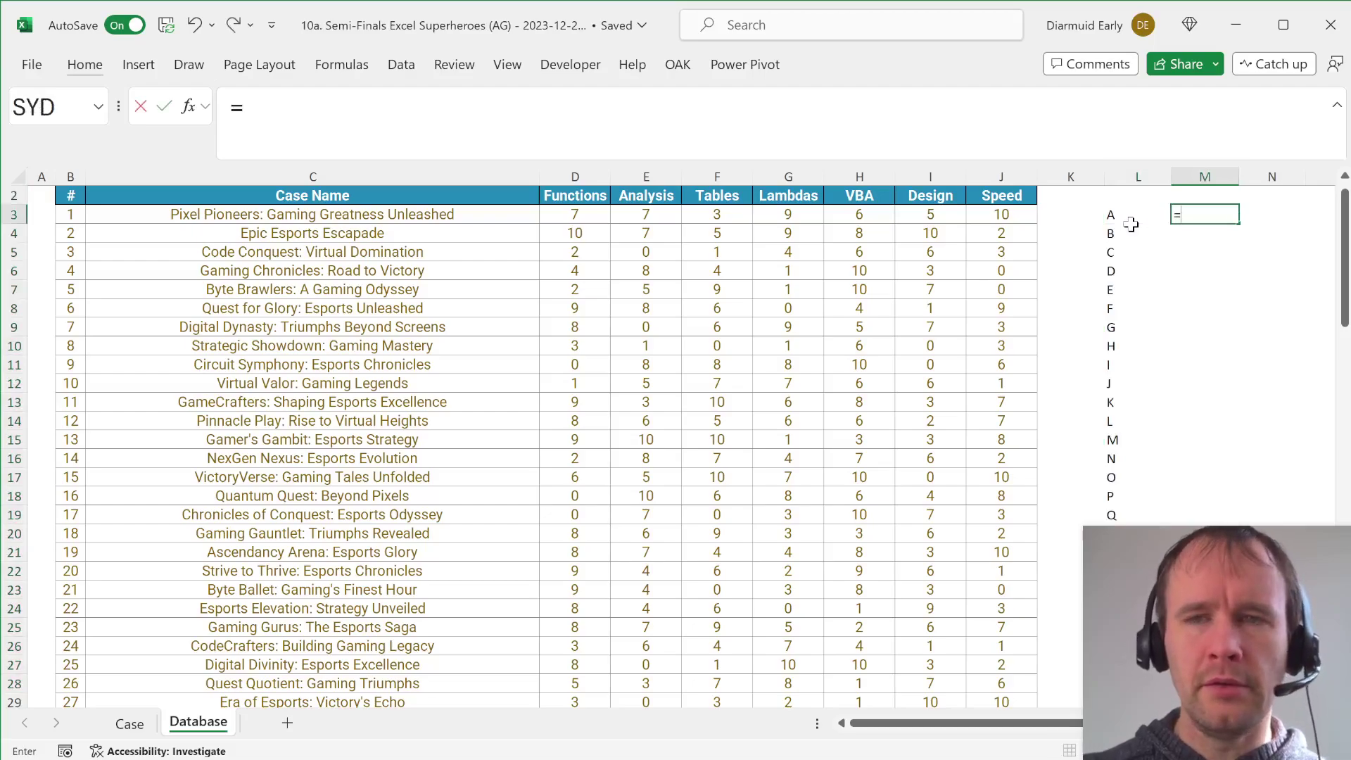
pyautogui.write('let')
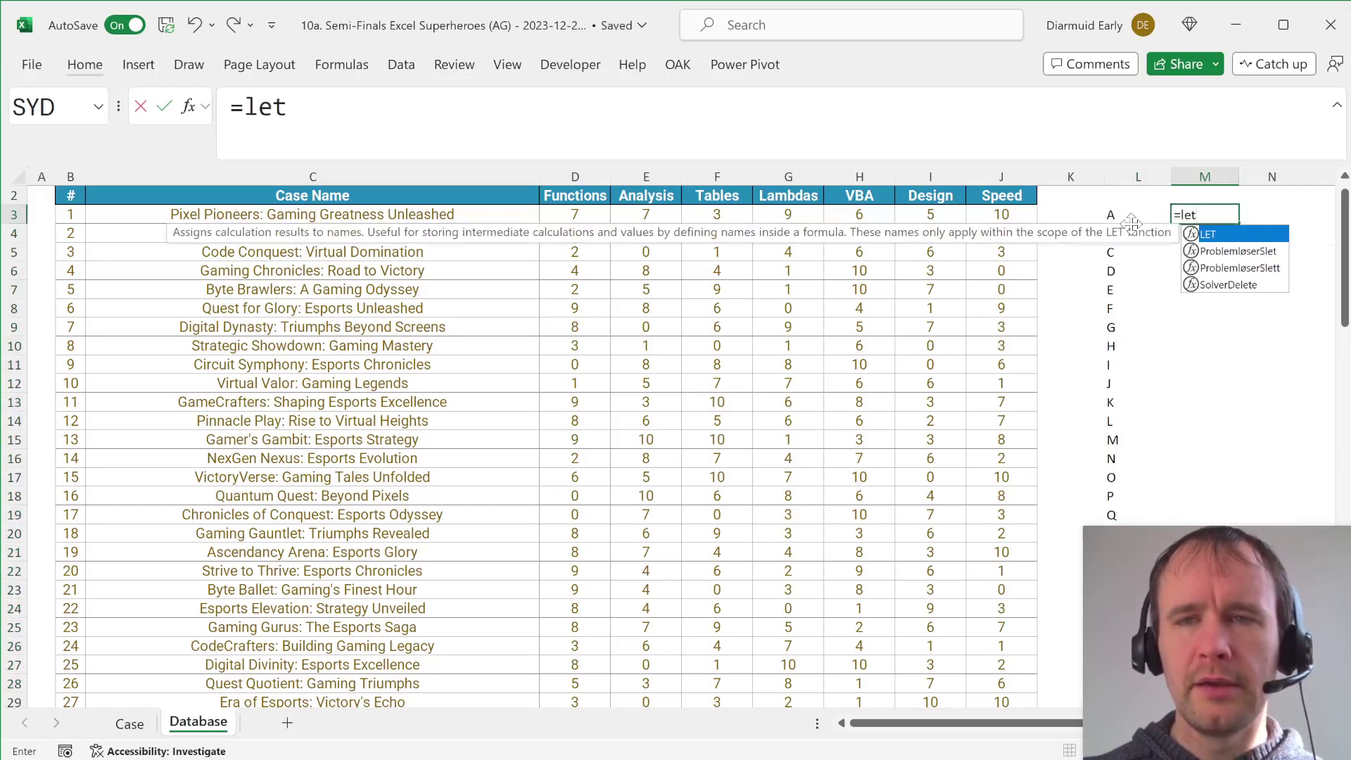
pyautogui.press('Tab')
pyautogui.write('allCases,conc')
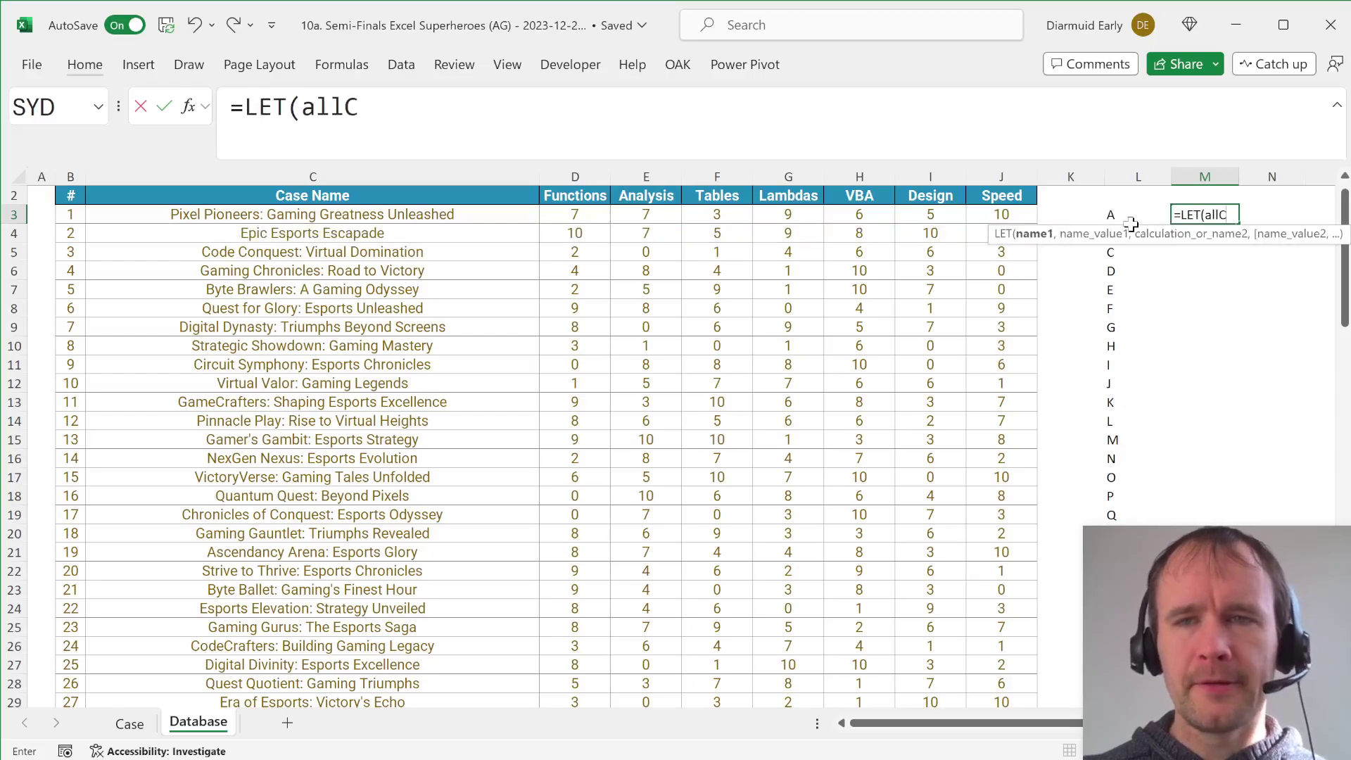
pyautogui.press('Tab')
pyautogui.press('Left')
pyautogui.press('Left')
pyautogui.press('Left')
pyautogui.press('Left')
pyautogui.press('Left')
pyautogui.press('Left')
pyautogui.press('Left')
pyautogui.press('Left')
pyautogui.press('Left')
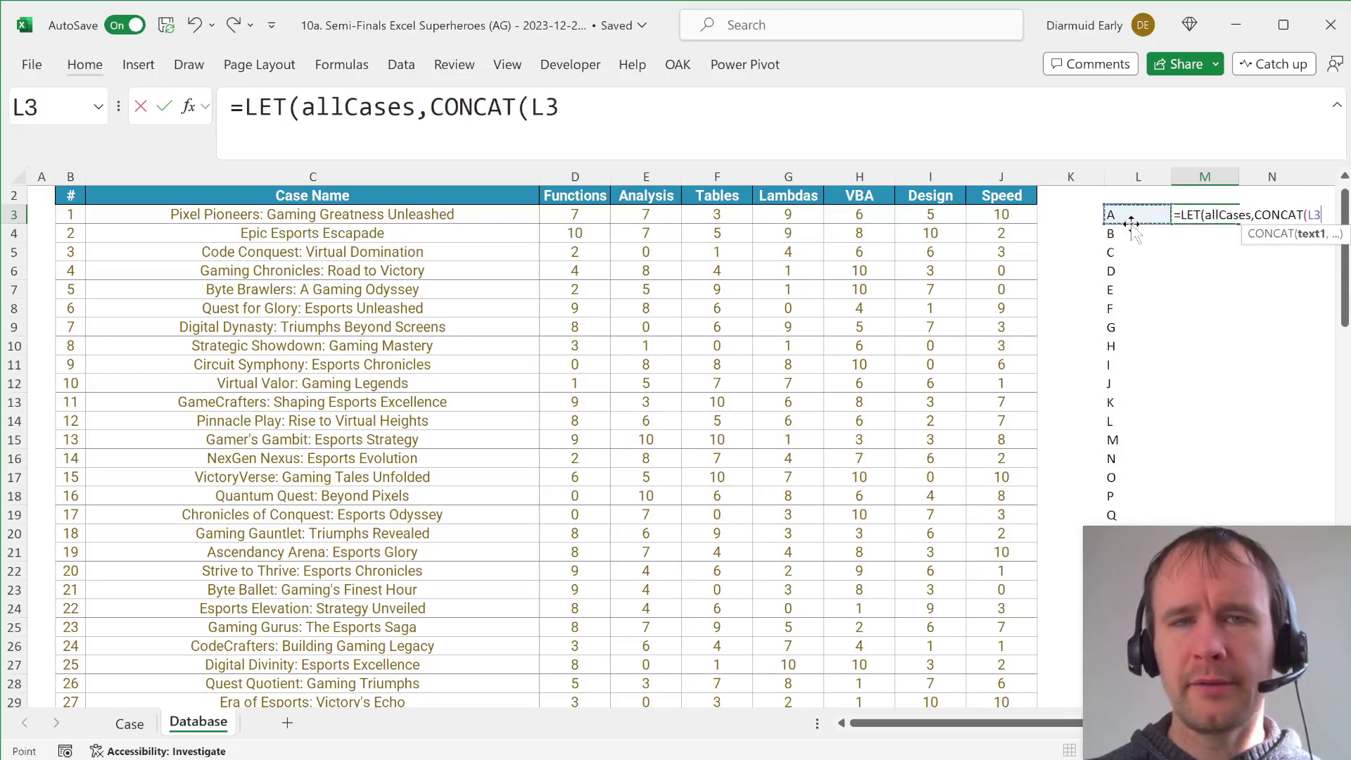
pyautogui.press('Left')
pyautogui.hotkey('ctrl', 'shift', 'Down')
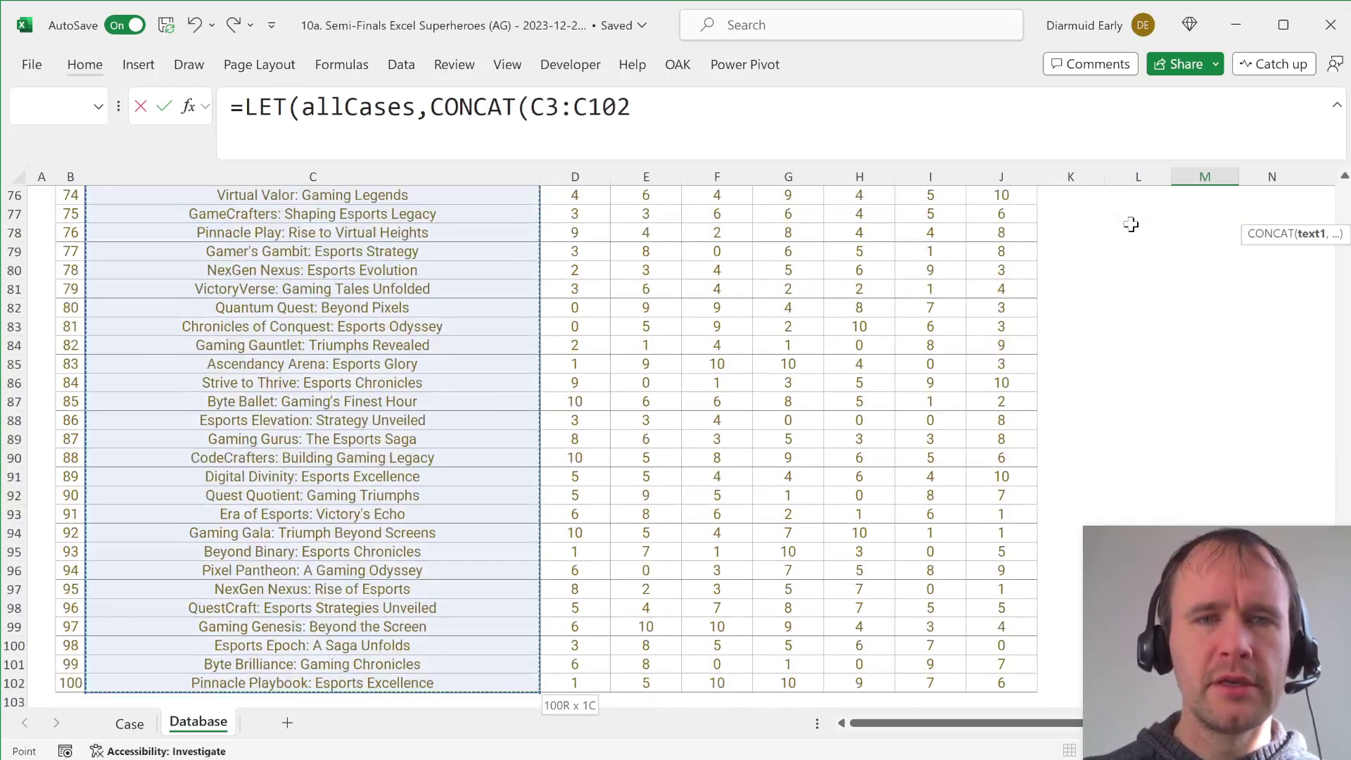
pyautogui.write(')')
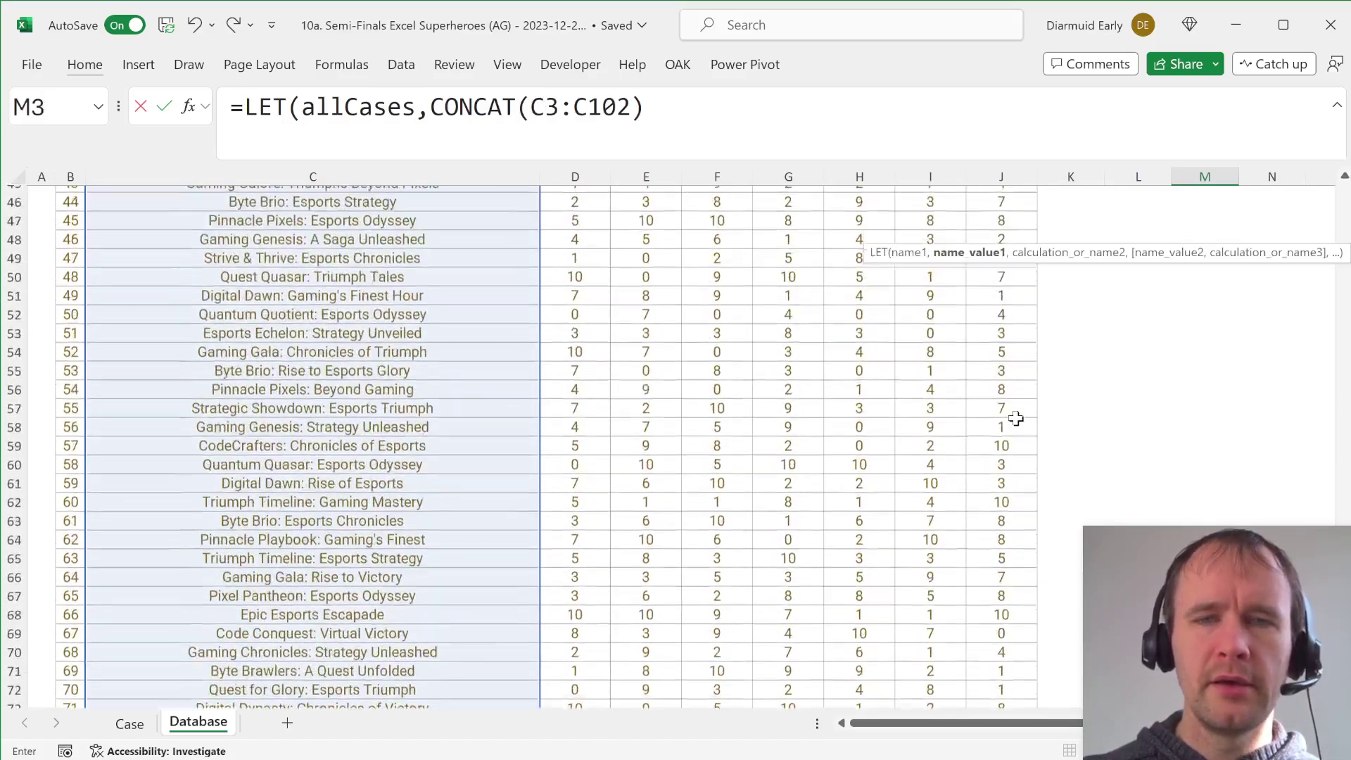
# Wrap the CONCAT in UPPER so the allCases text is all in capitals.
pyautogui.click(429, 105)
pyautogui.write('upp')
pyautogui.press('Tab')
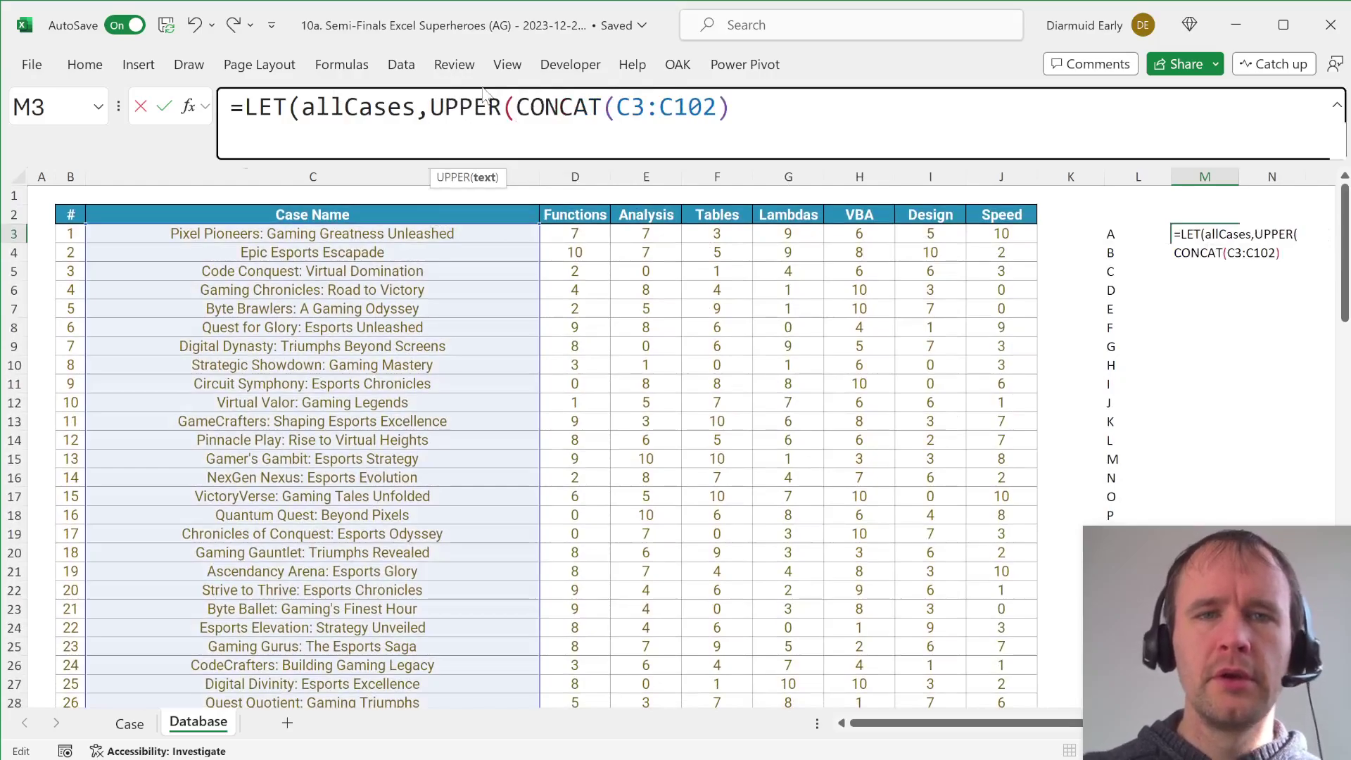
pyautogui.press('End')
pyautogui.write(')')
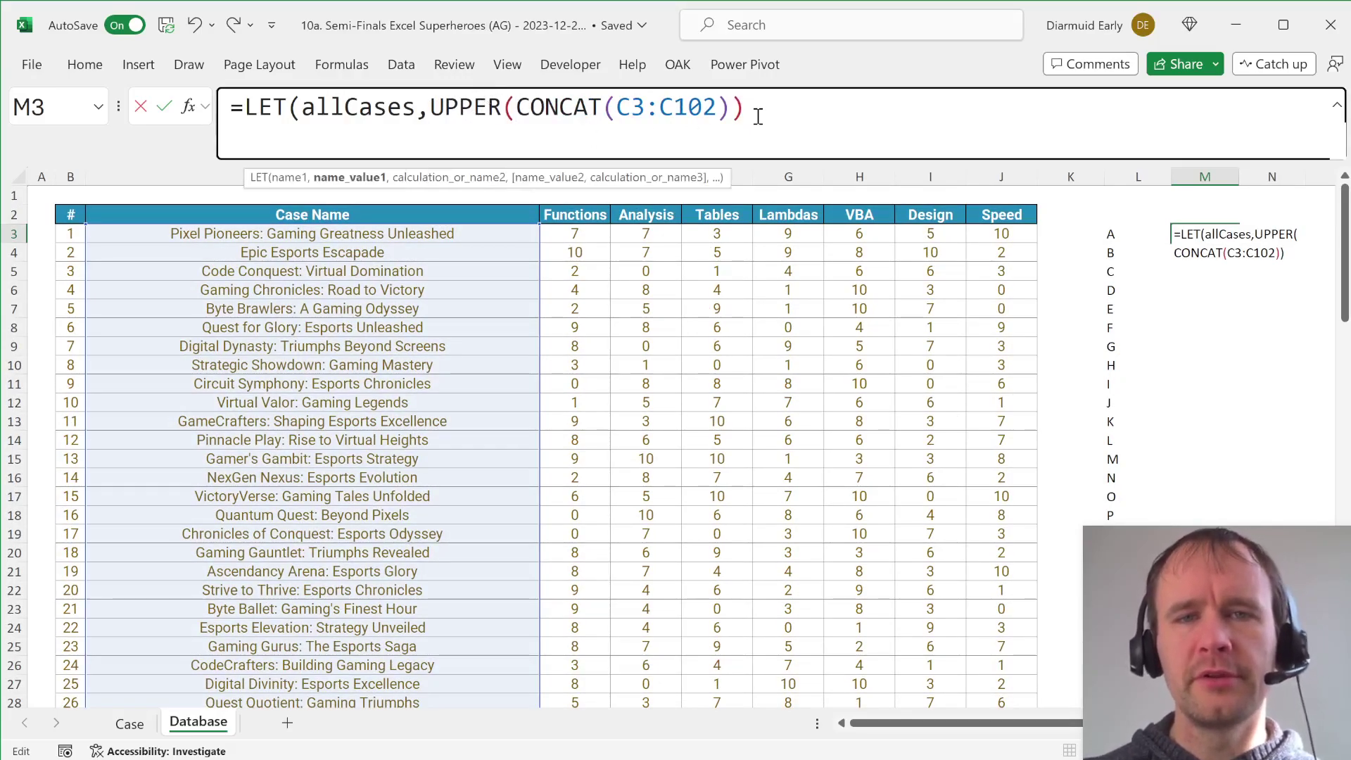
# Begin the LET calculation with LEN(allCases) minus a second LEN function.
pyautogui.write(',')
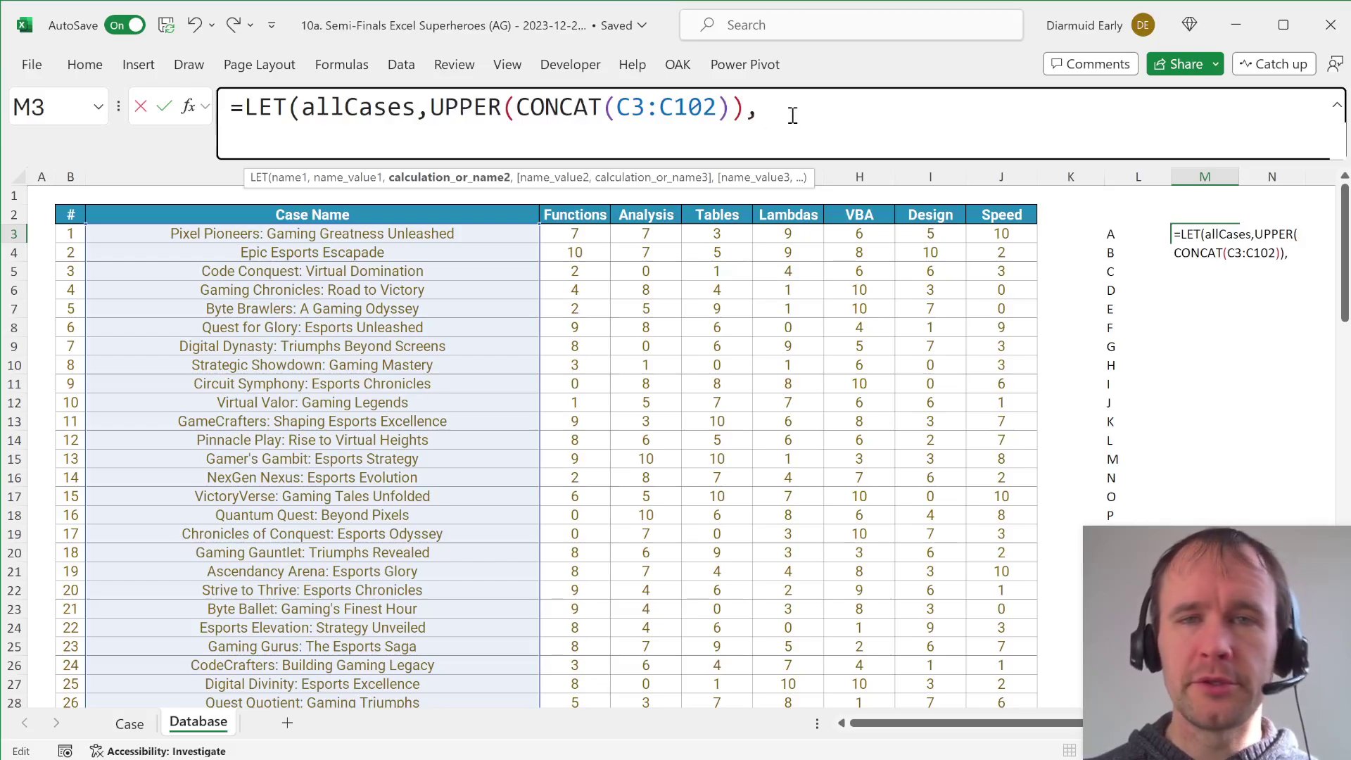
pyautogui.write('LEN(')
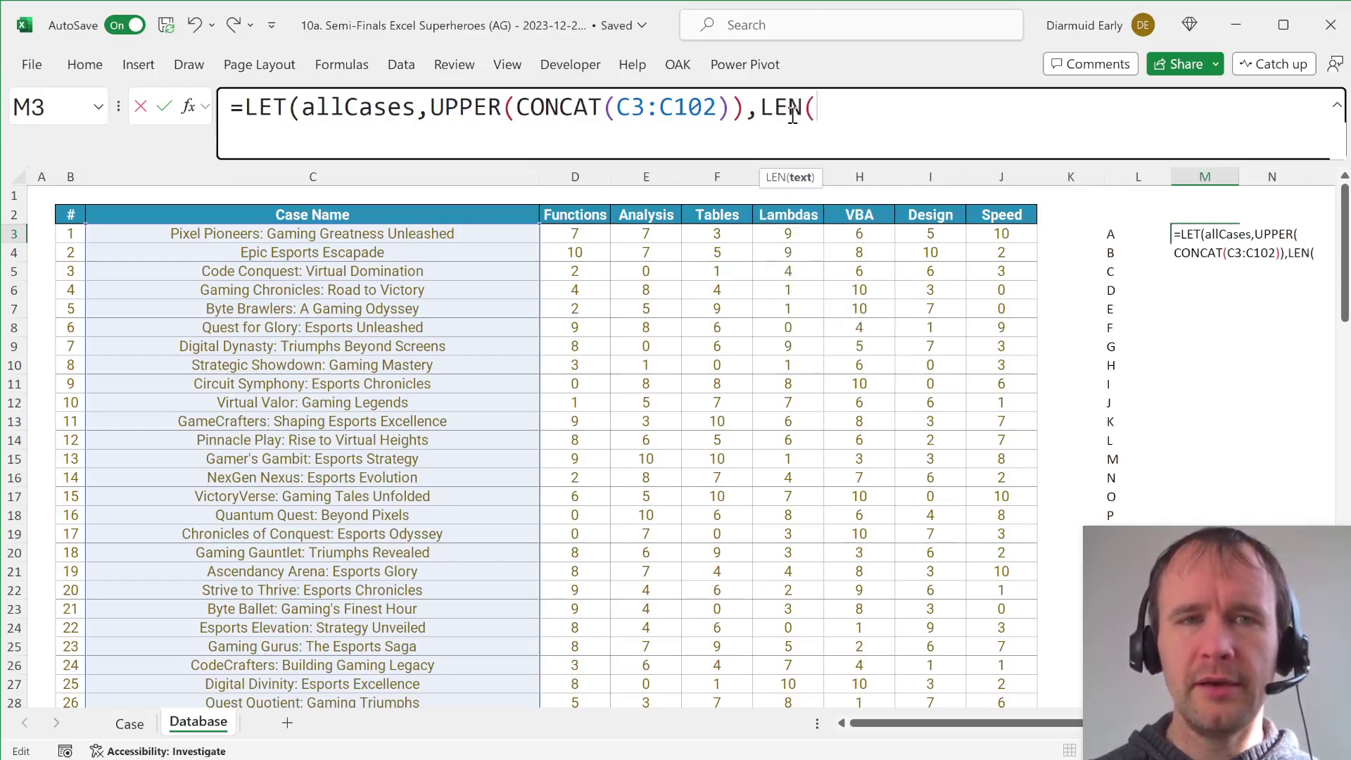
pyautogui.write('allCases)=-')
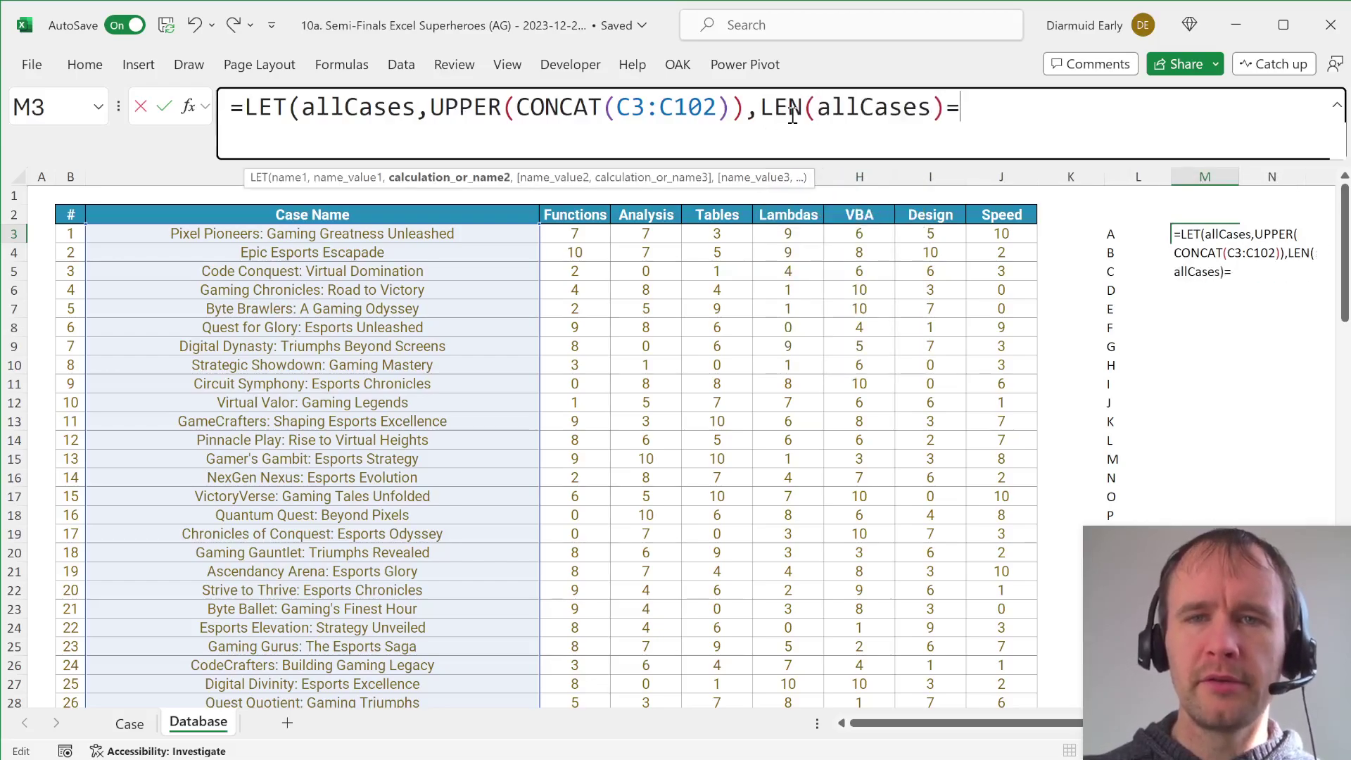
pyautogui.press('BackSpace')
pyautogui.write('=')
pyautogui.press('BackSpace')
pyautogui.write('-ls')
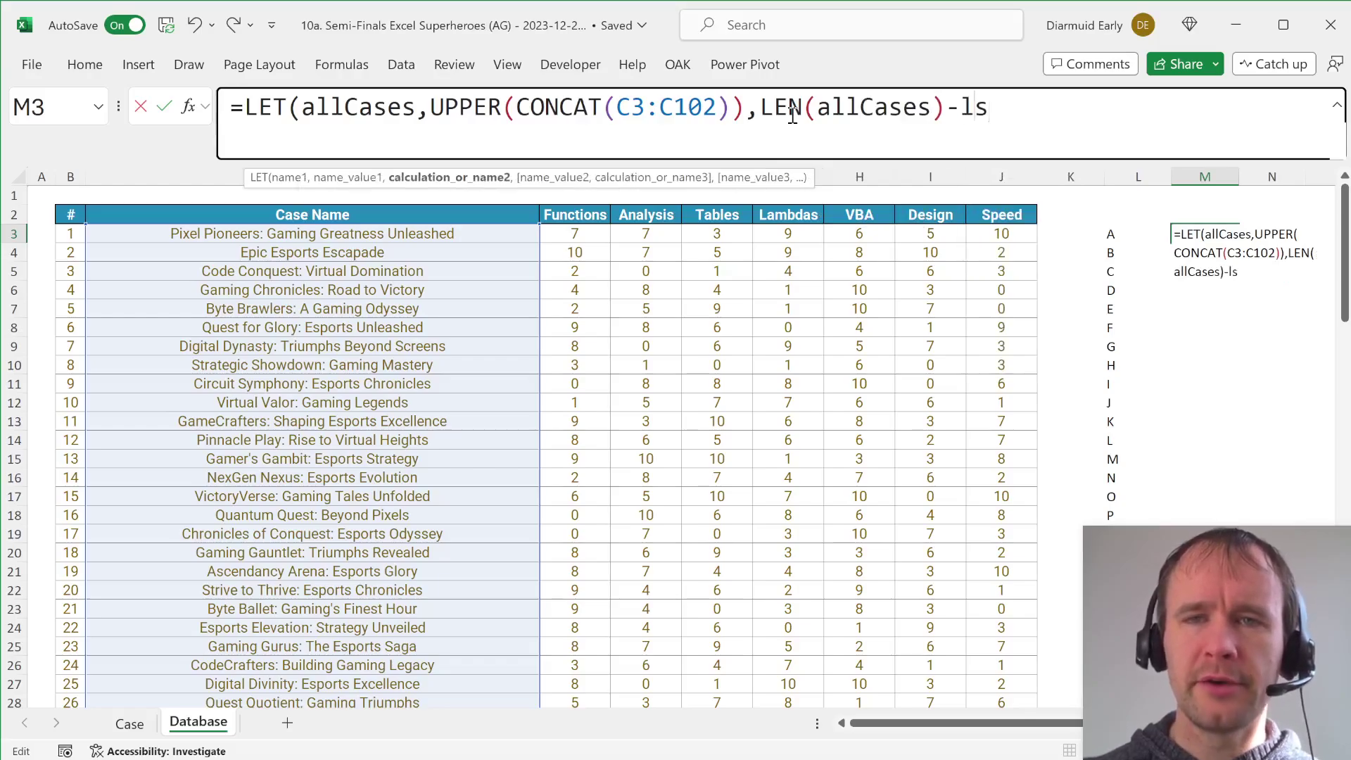
pyautogui.press('BackSpace')
pyautogui.write('ens')
pyautogui.press('BackSpace')
pyautogui.press('Tab')
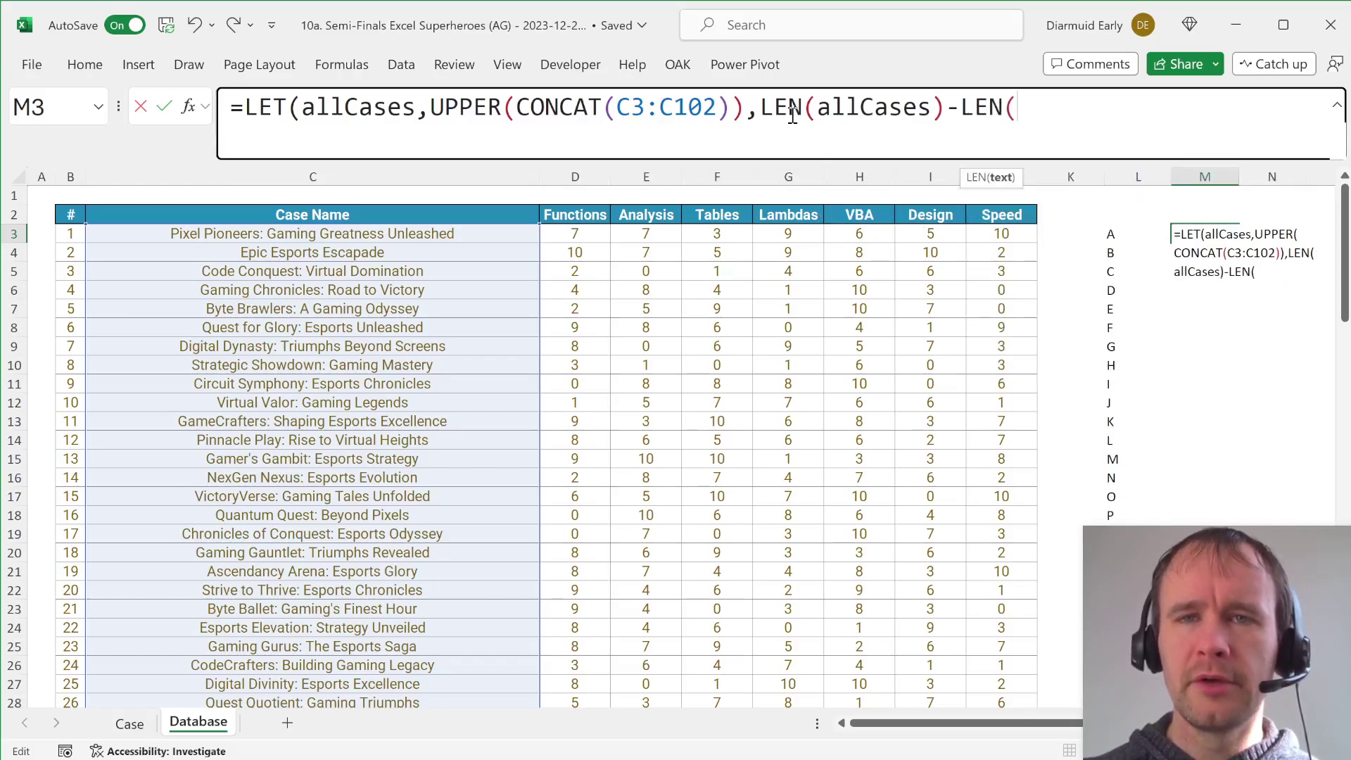
# Complete the second LEN with SUBSTITUTE(allCases,L3#,"") and enter the formula to count each letter's occurrences.
pyautogui.write('sub')
pyautogui.press('Tab')
pyautogui.write('all')
pyautogui.press('Tab')
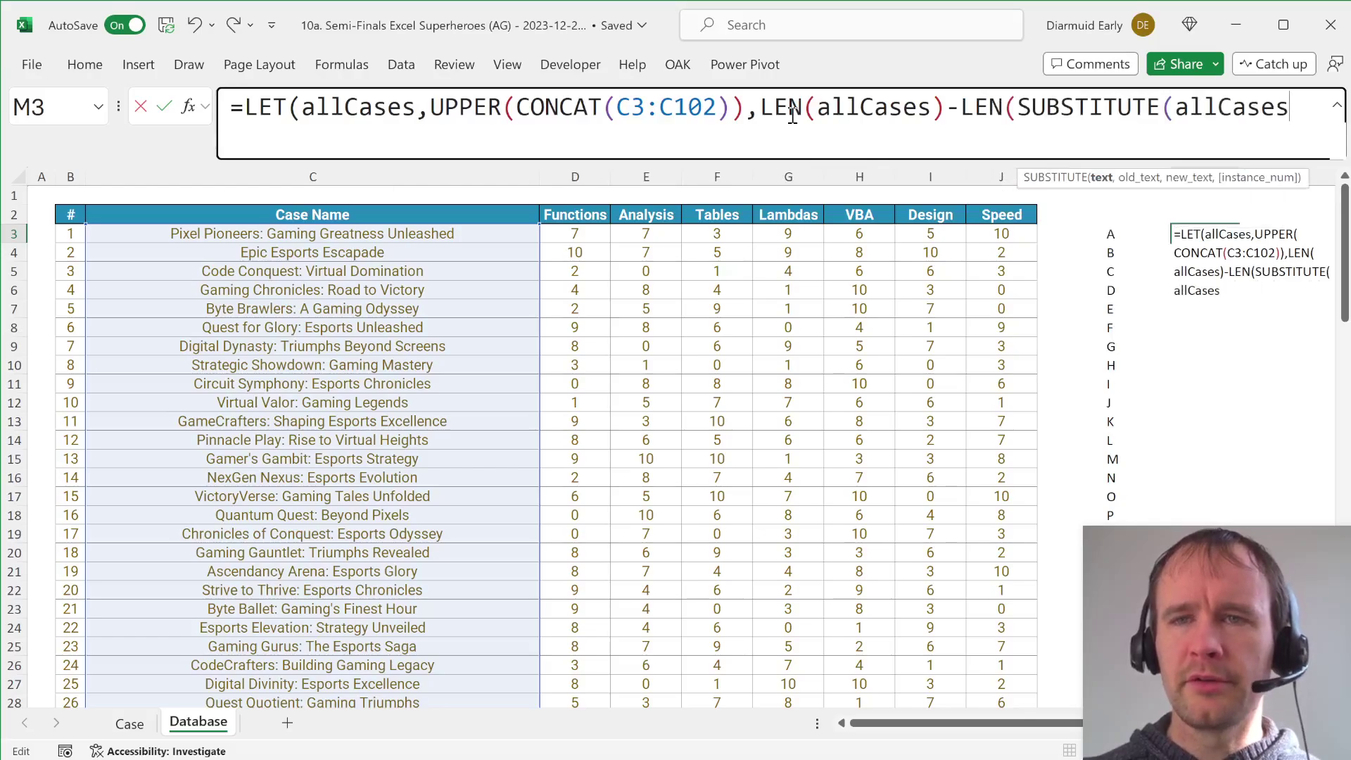
pyautogui.write(',')
pyautogui.click(1126, 233)
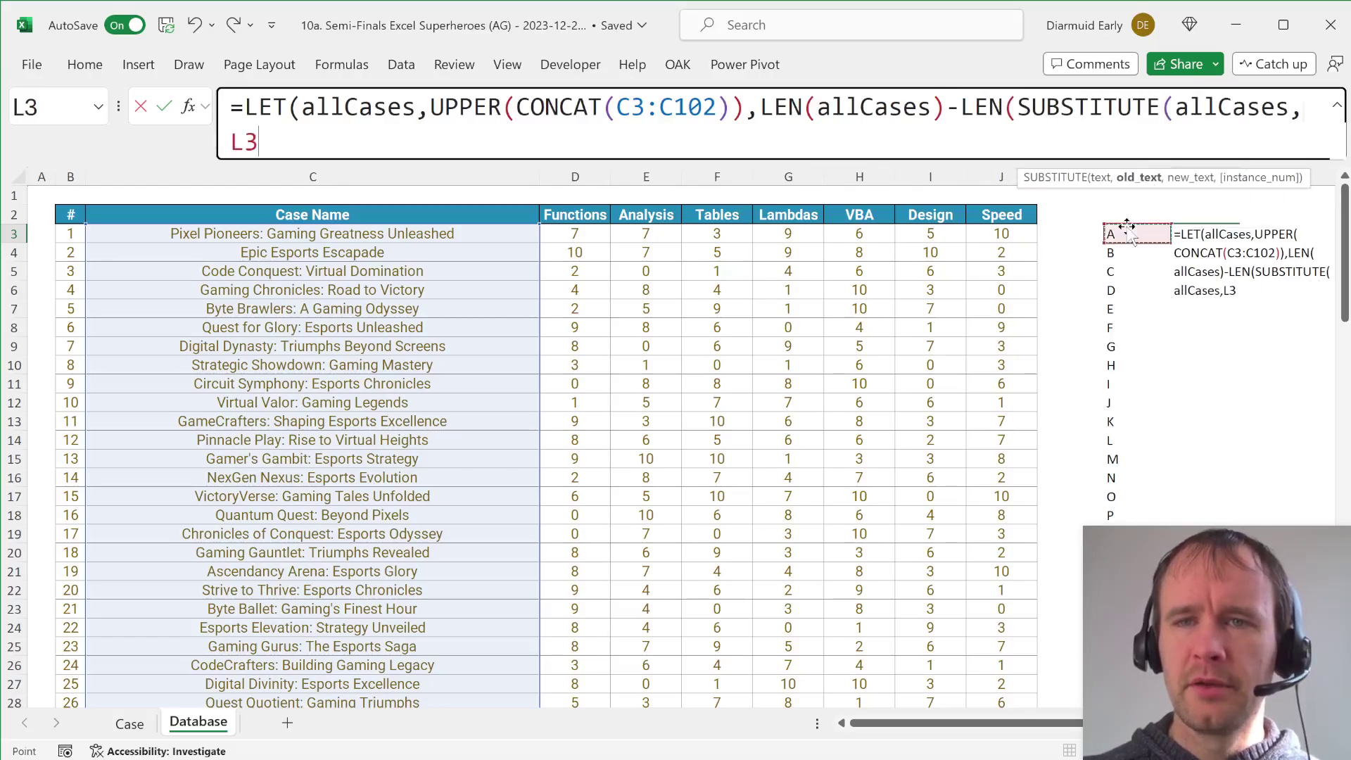
pyautogui.write('#,""')
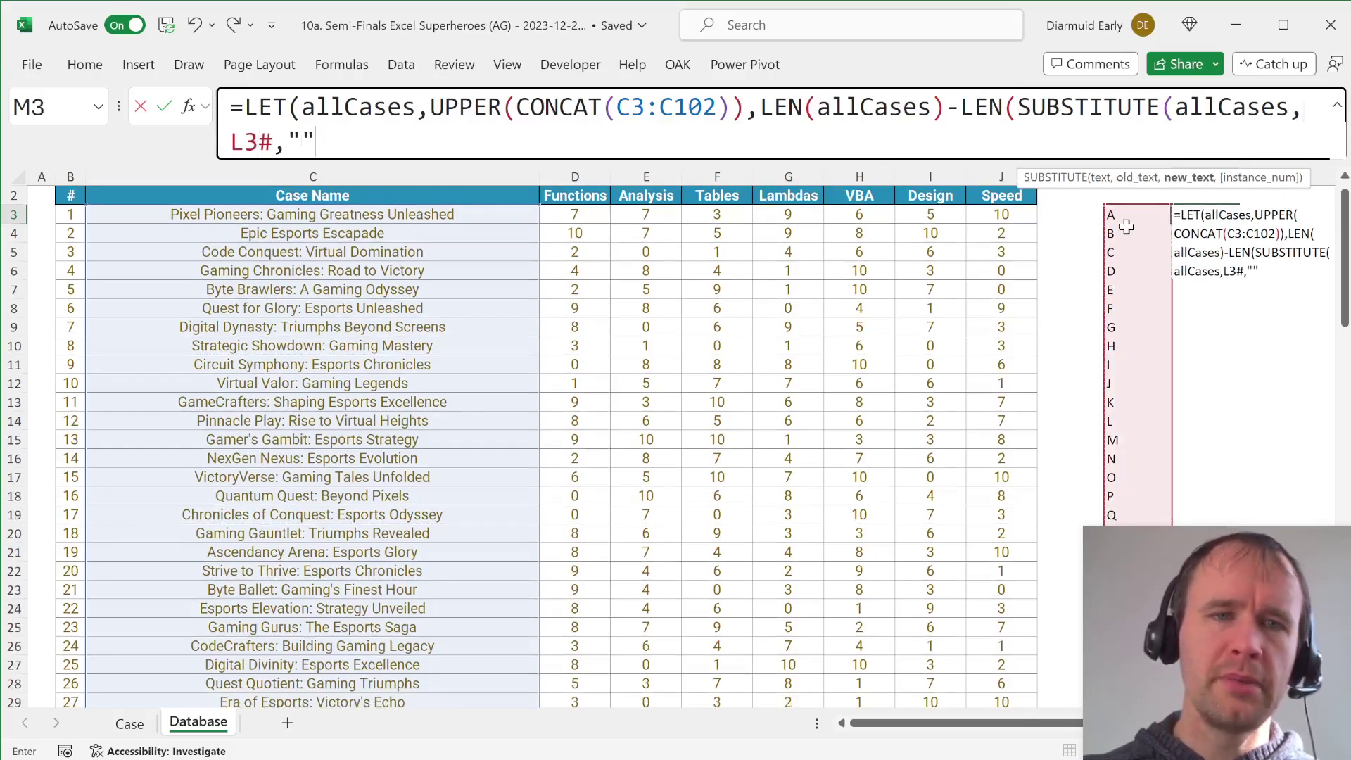
pyautogui.write(')))')
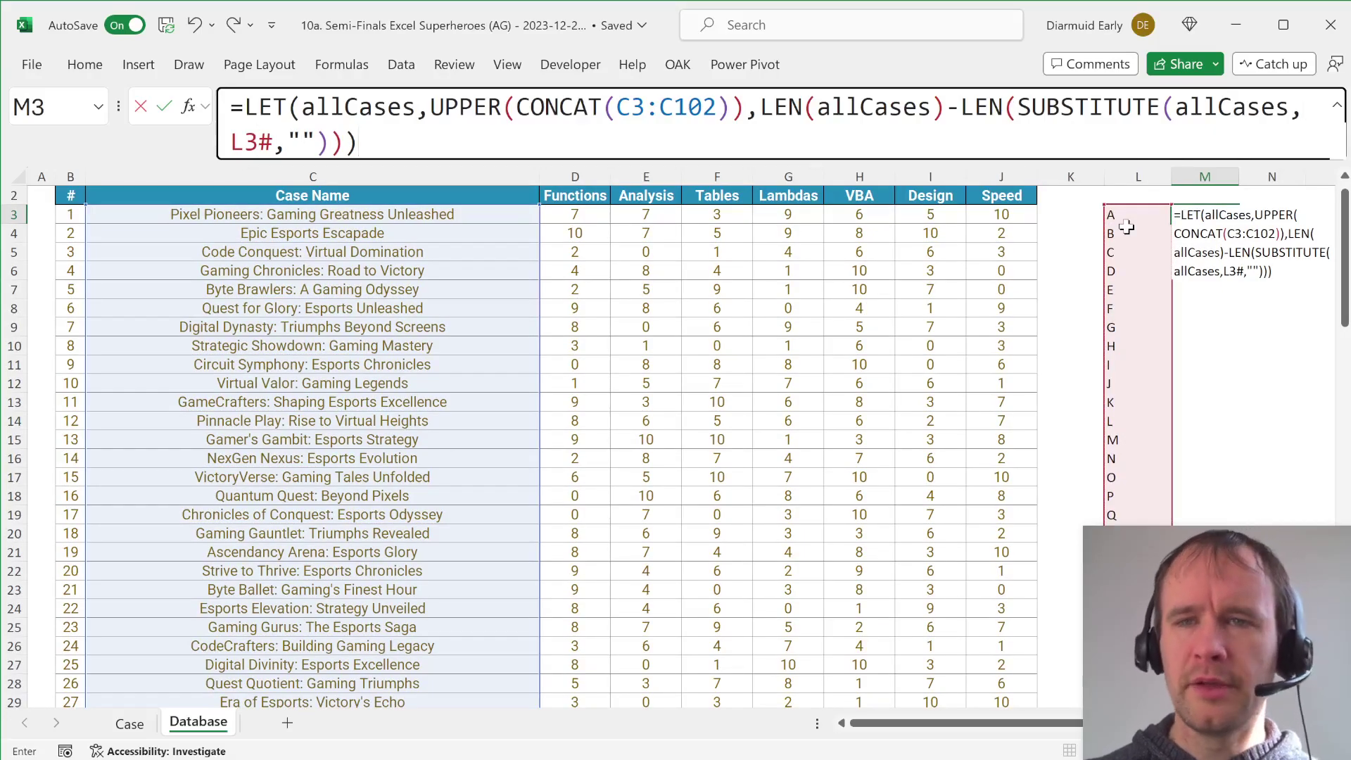
pyautogui.press('Return')
# Check the letter counts in column M, selecting the whole result range from M3 to view its total.
pyautogui.press('Up')
pyautogui.press('Right')
pyautogui.press('Right')
pyautogui.press('Right')
pyautogui.press('Right')
pyautogui.press('Right')
pyautogui.press('Left')
pyautogui.press('Left')
pyautogui.press('Left')
pyautogui.press('Left')
pyautogui.press('Left')
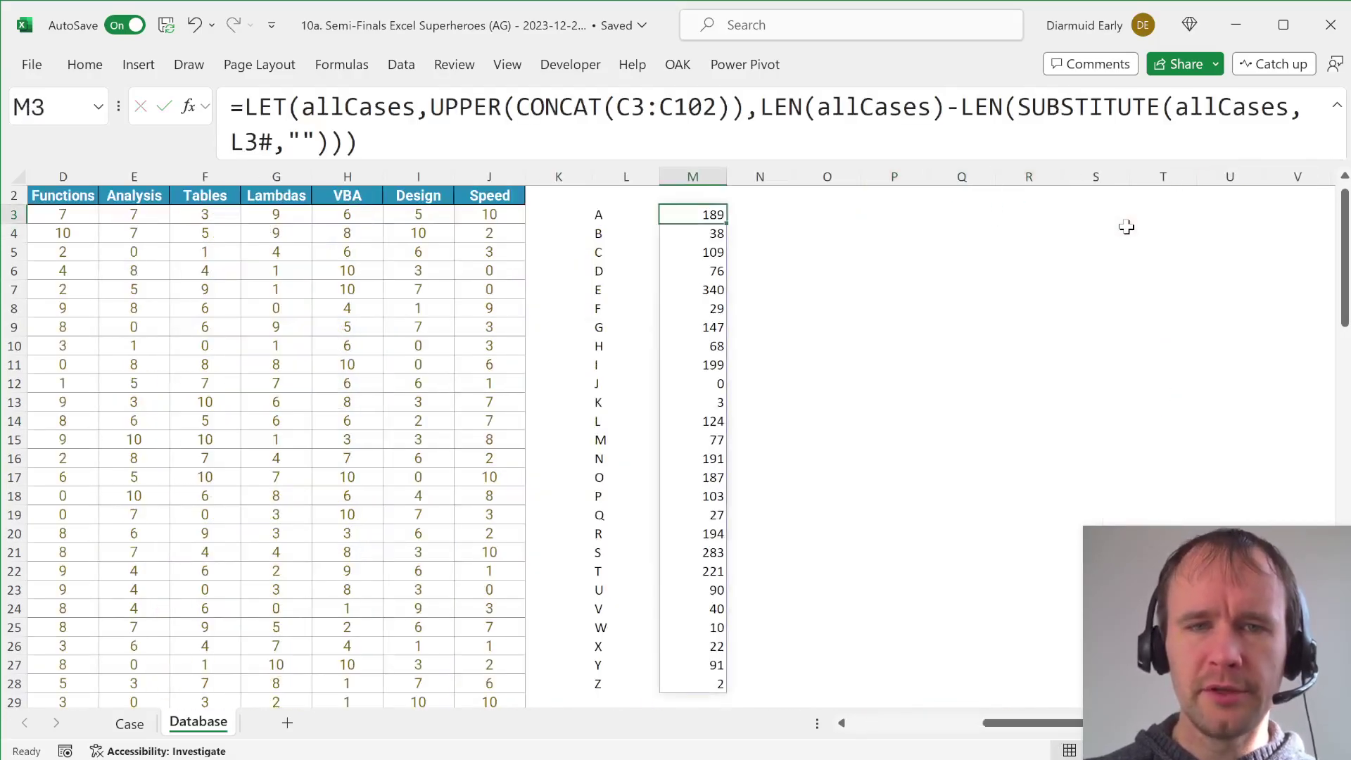
pyautogui.hotkey('ctrl', 'shift', 'Down')
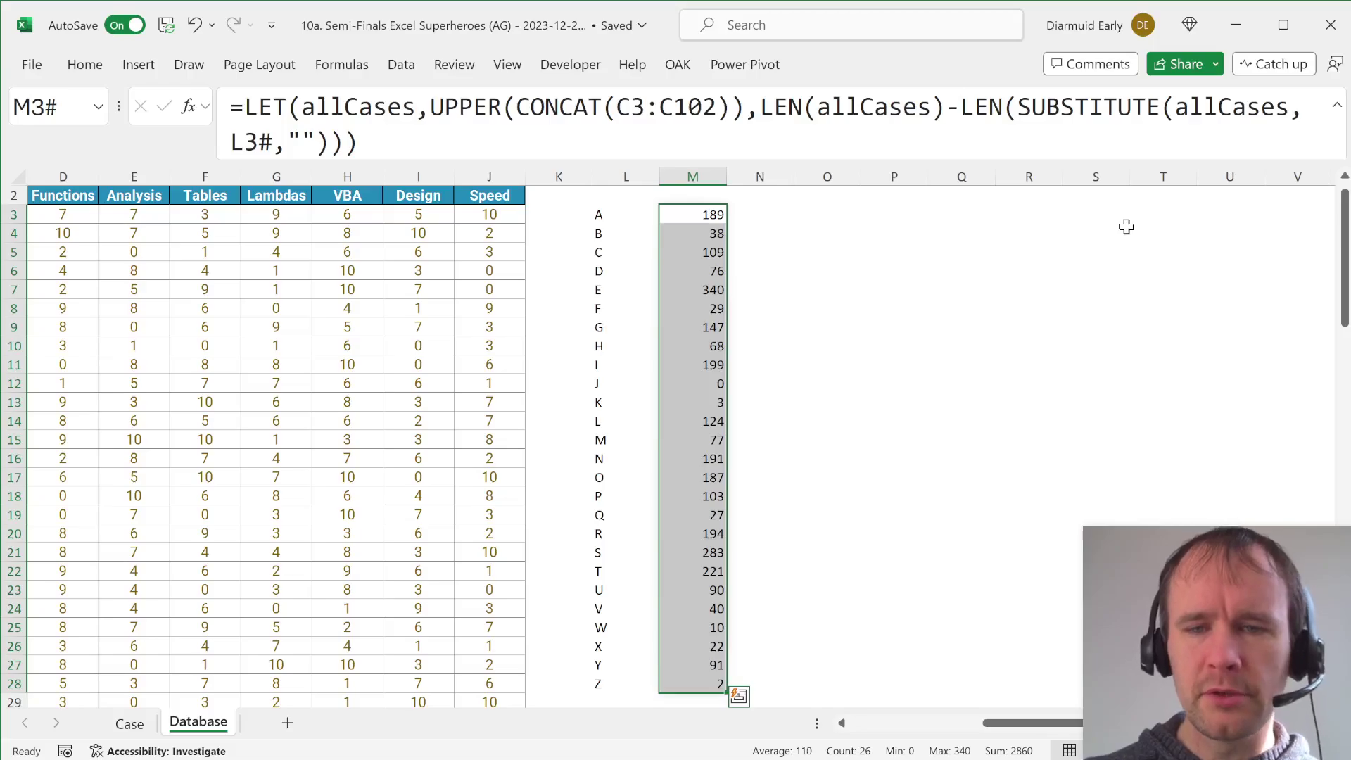
# Answer Bonus 2 in E52 of the Case sheet with =SUM(Database!M3#), totalling all the letter counts.
pyautogui.hotkey('ctrl', 'pageup')
pyautogui.press('Up')
pyautogui.press('Left')
pyautogui.press('Left')
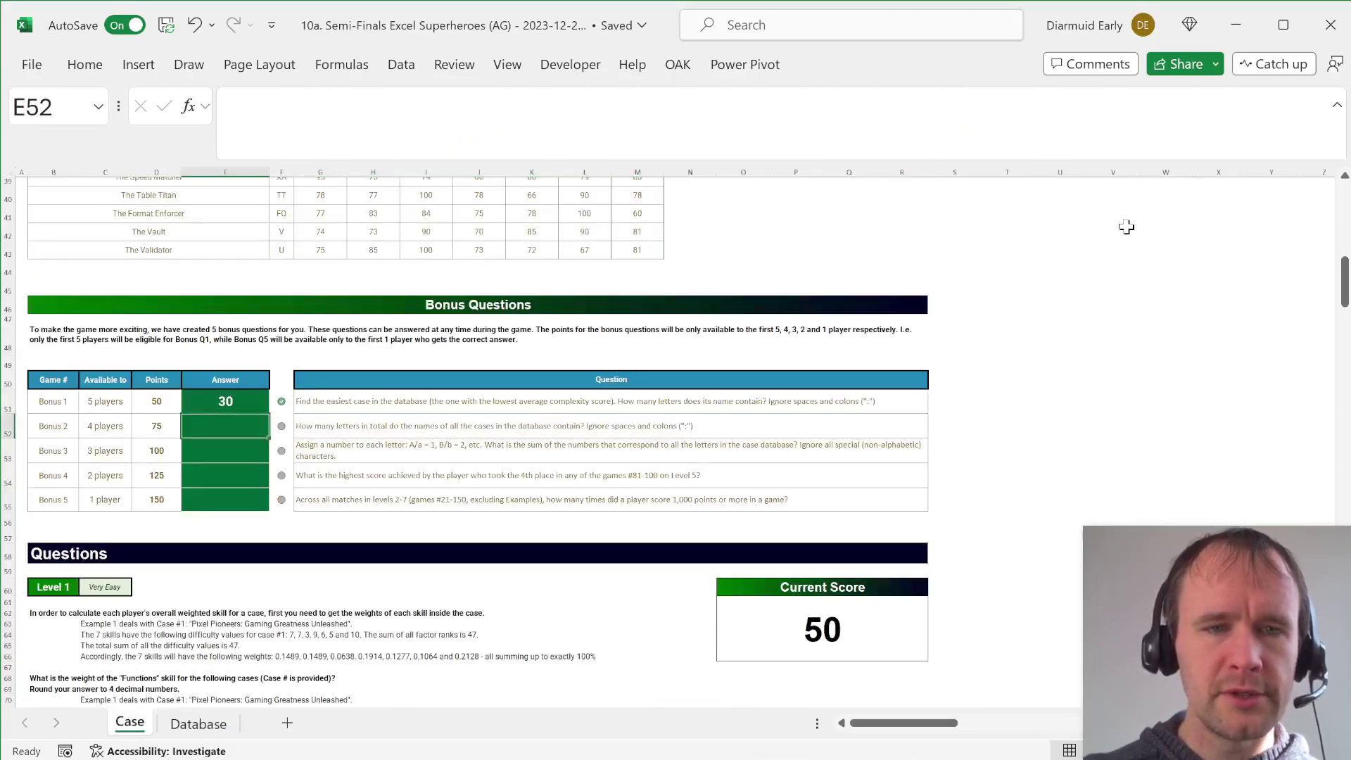
pyautogui.write('=sum')
pyautogui.press('Tab')
pyautogui.hotkey('ctrl', 'pagedown')
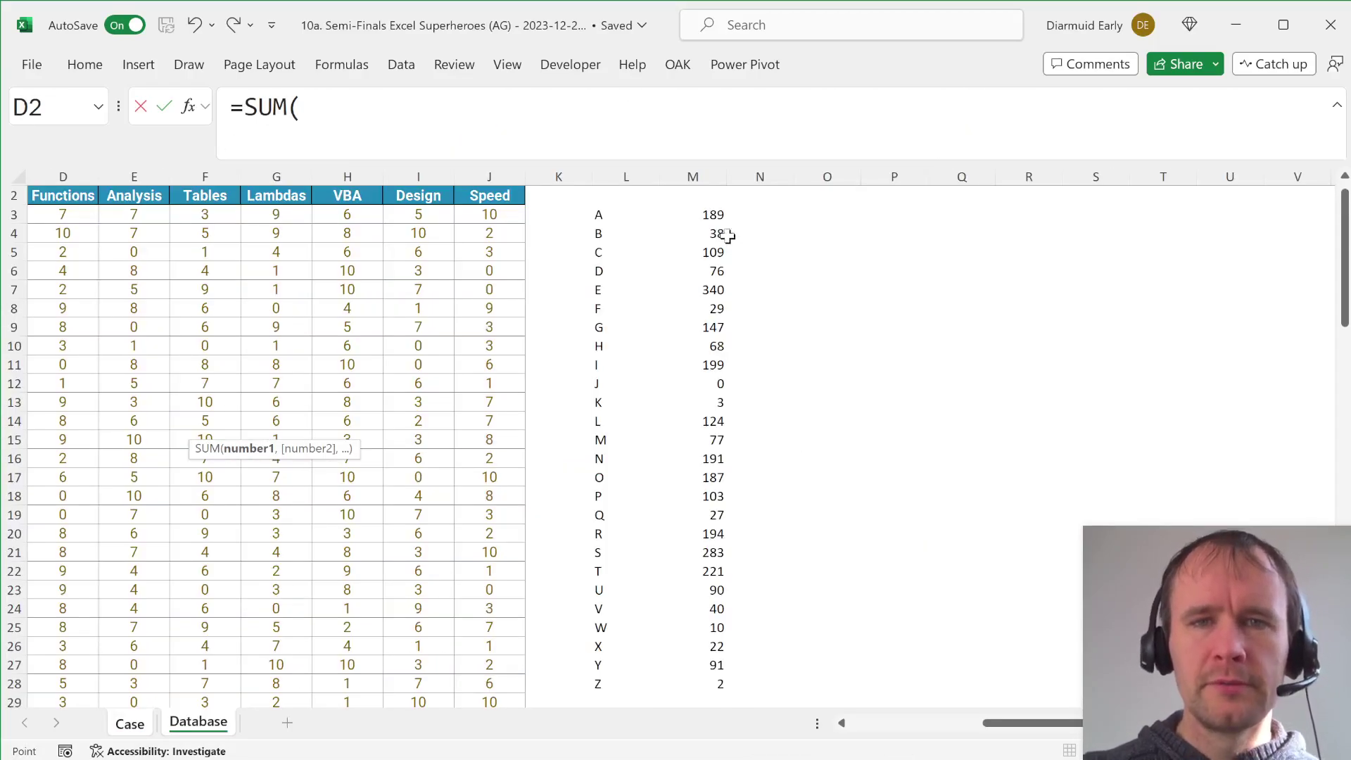
pyautogui.click(714, 216)
pyautogui.write('#')
pyautogui.press('Return')
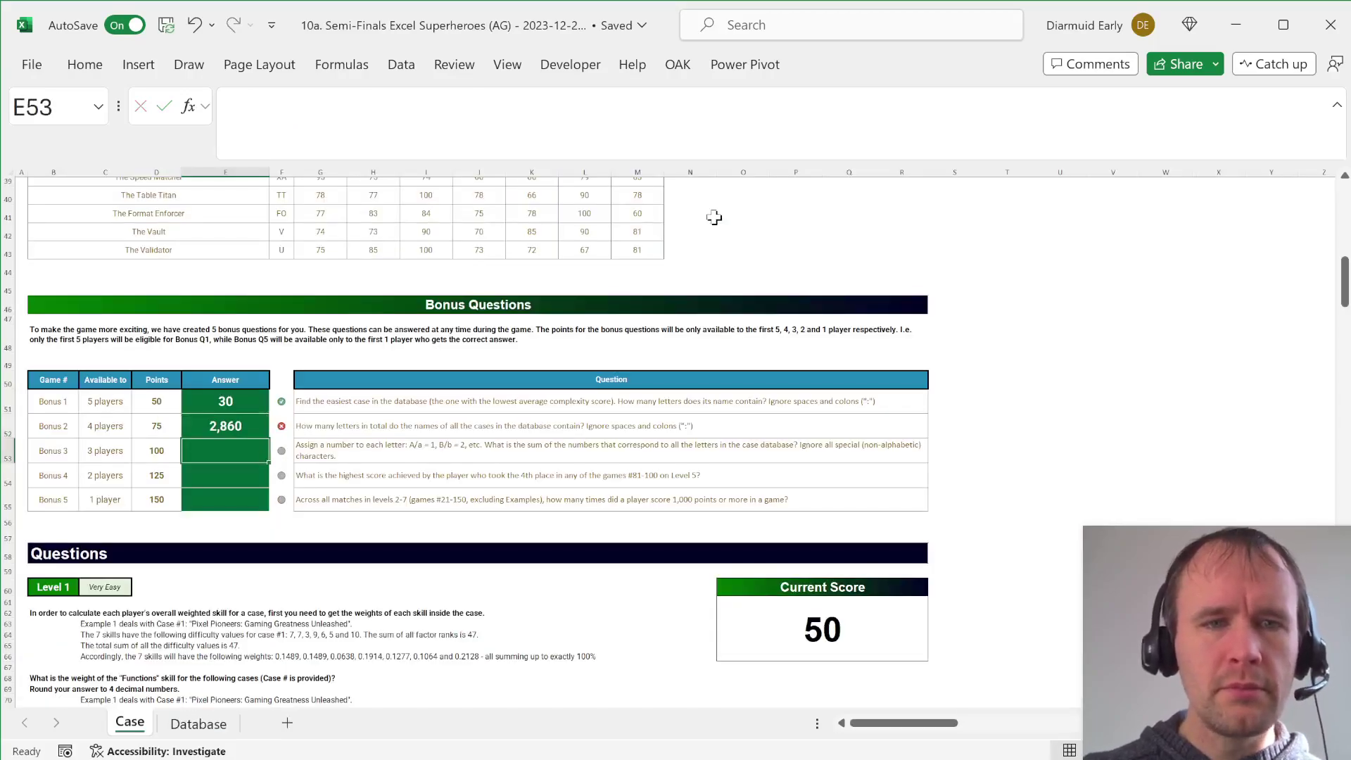
# Check the correctness mark for Bonus 2 in F52 and review the answer formula in E52.
pyautogui.press('Up')
pyautogui.press('Right')
pyautogui.press('Right')
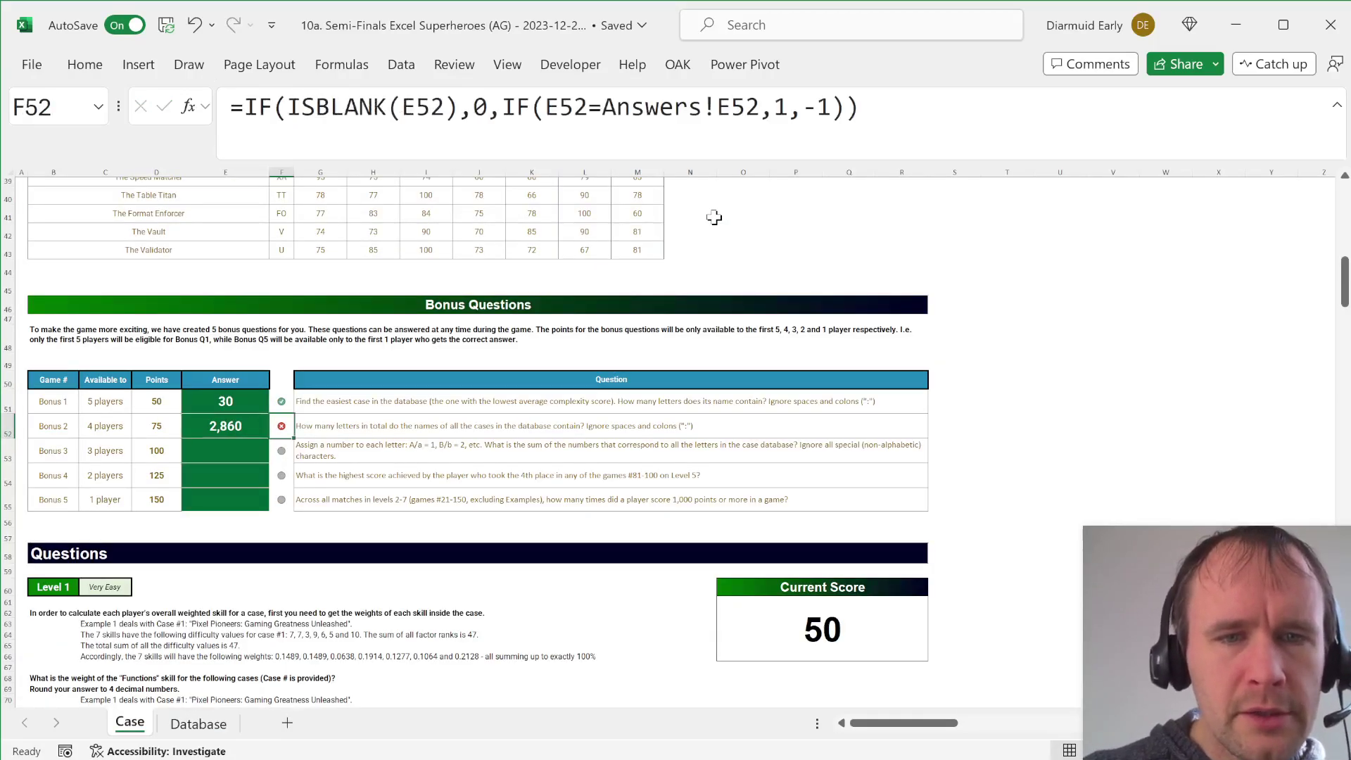
pyautogui.press('Left')
pyautogui.press('Left')
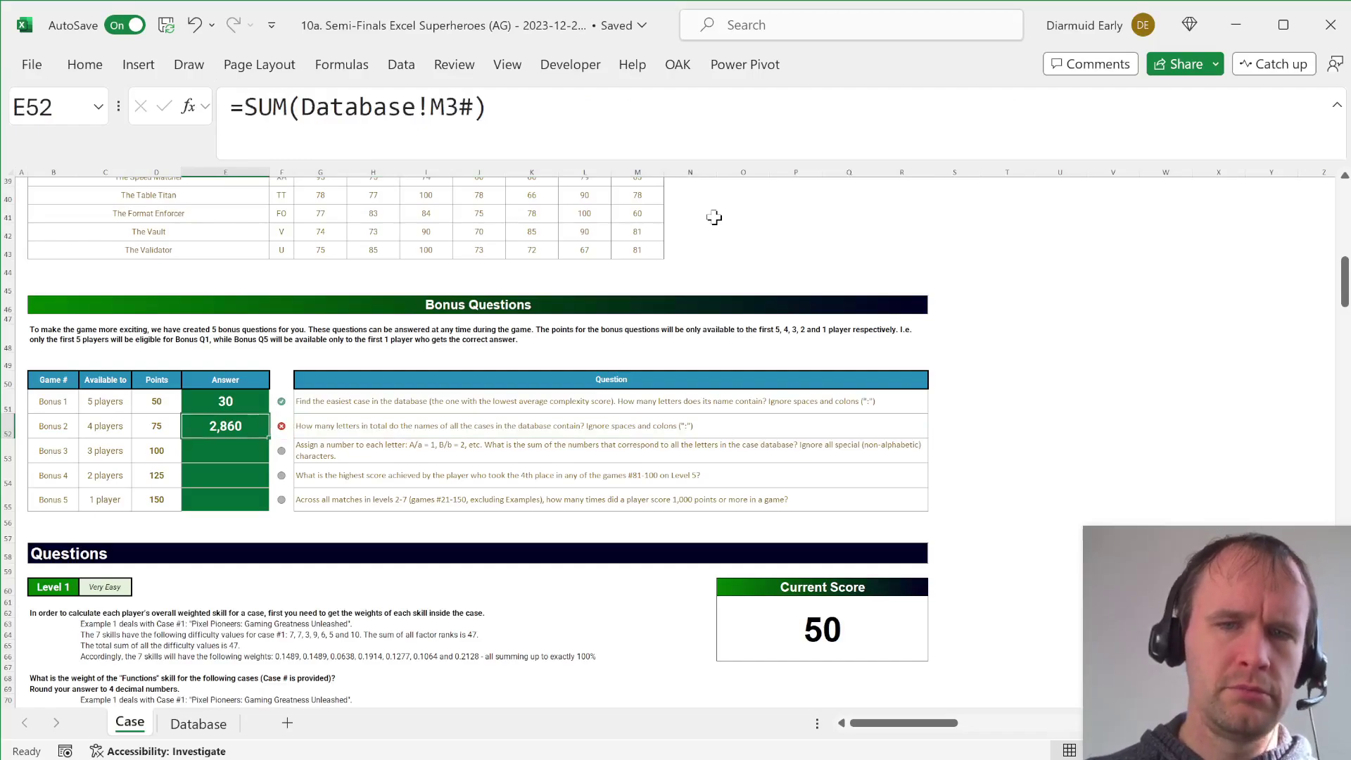
# Calculate the total length of all case names in N3 of the Database sheet with =LEN(CONCAT(C3:C102)).
pyautogui.hotkey('ctrl', '[')
pyautogui.press('Right')
pyautogui.write('=len')
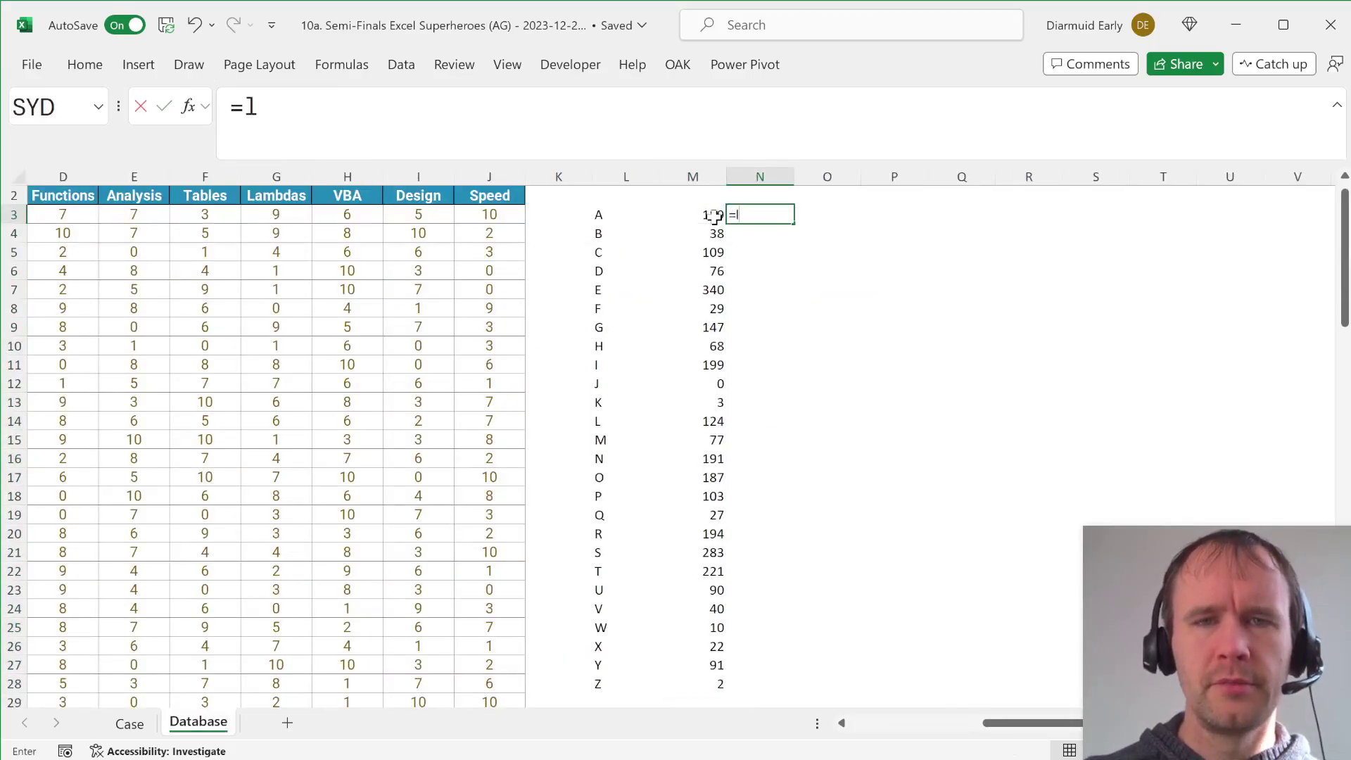
pyautogui.press('Tab')
pyautogui.write('s')
pyautogui.press('BackSpace')
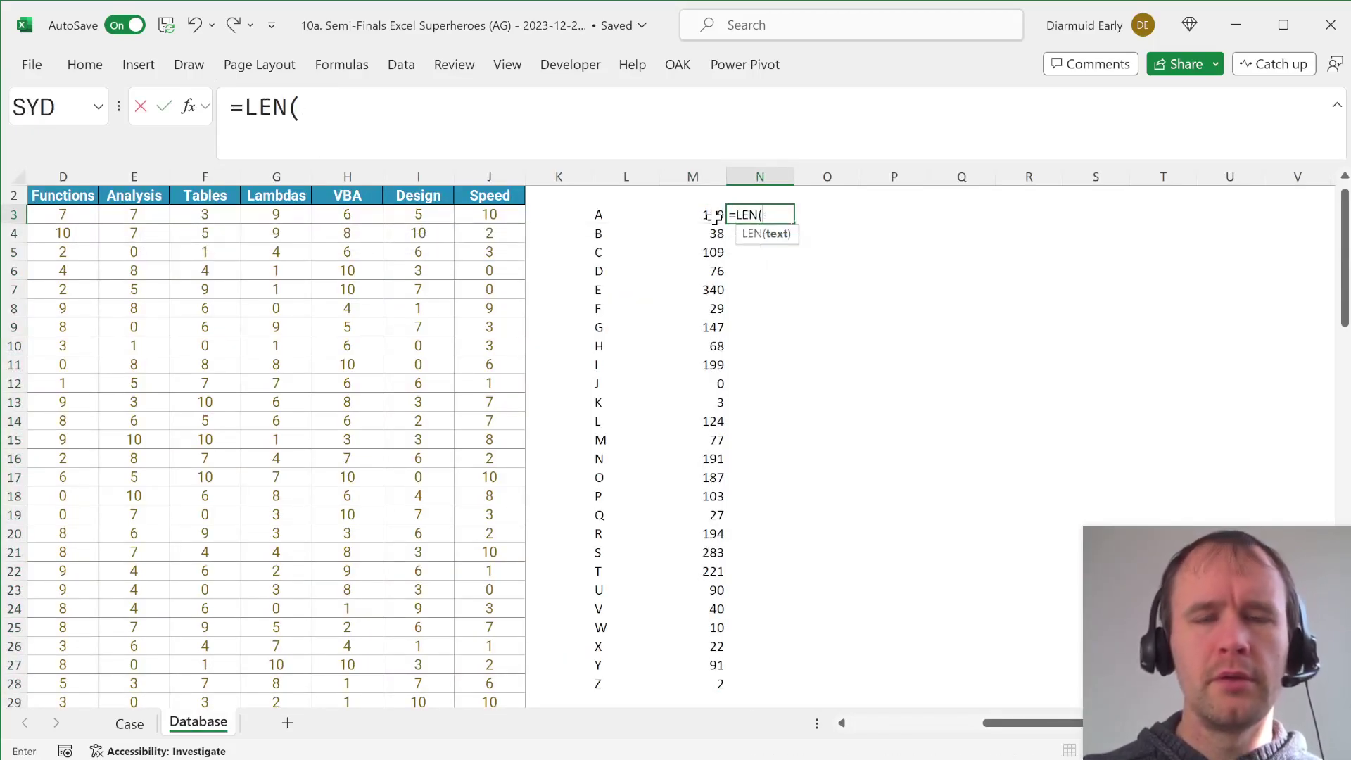
pyautogui.write('con')
pyautogui.press('Tab')
pyautogui.hotkey('ctrl', 'Left')
pyautogui.hotkey('ctrl', 'Left')
pyautogui.hotkey('ctrl', 'Left')
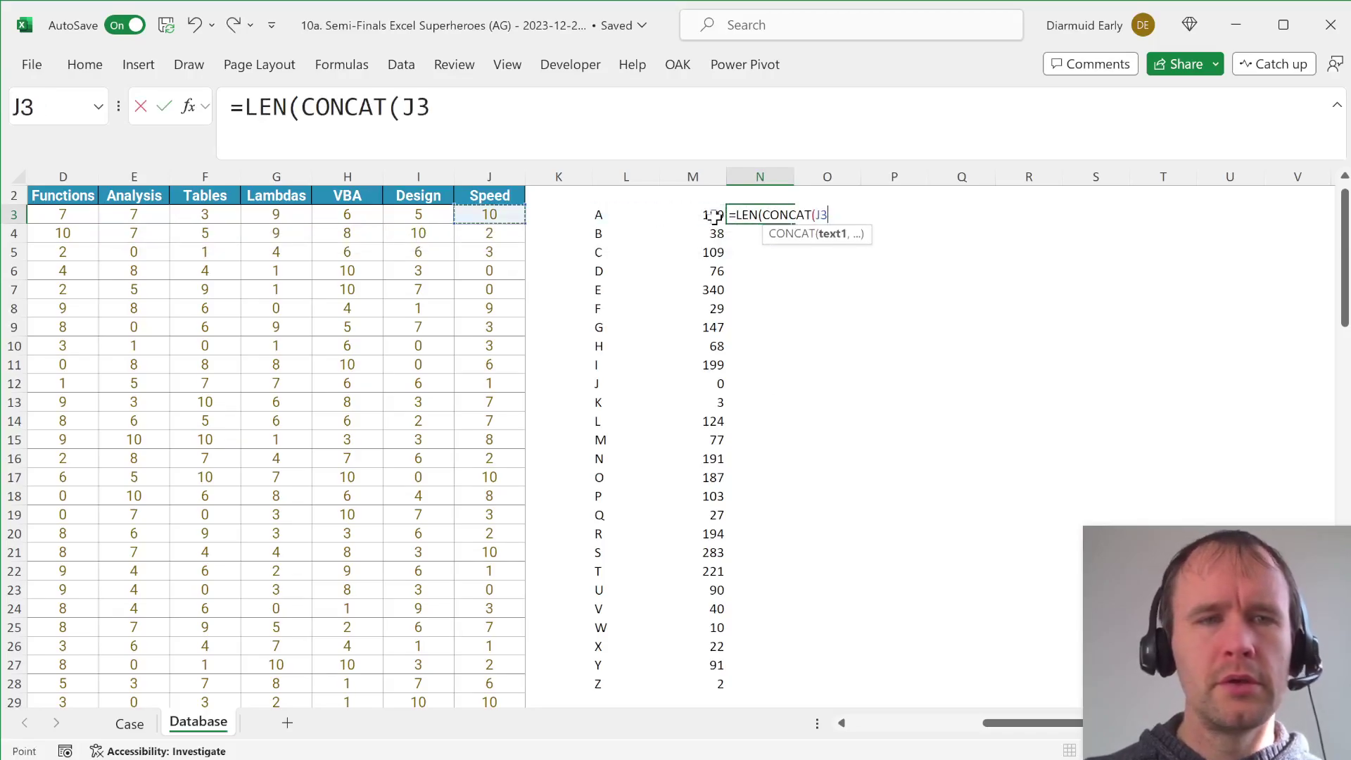
pyautogui.press('Right')
pyautogui.hotkey('ctrl', 'shift', 'Down')
pyautogui.write(')')
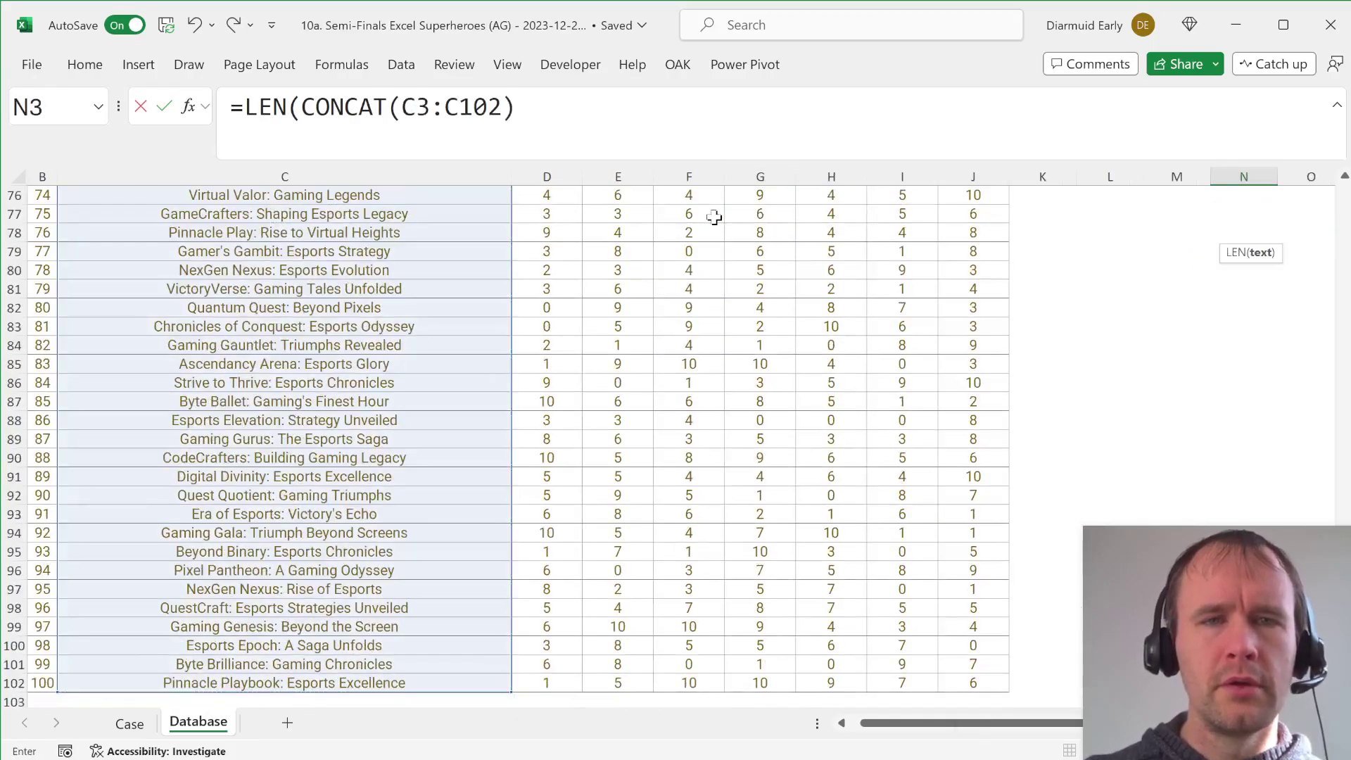
pyautogui.press('Return')
pyautogui.scroll(1, 714, 217)
pyautogui.press('Up')
pyautogui.press('Up')
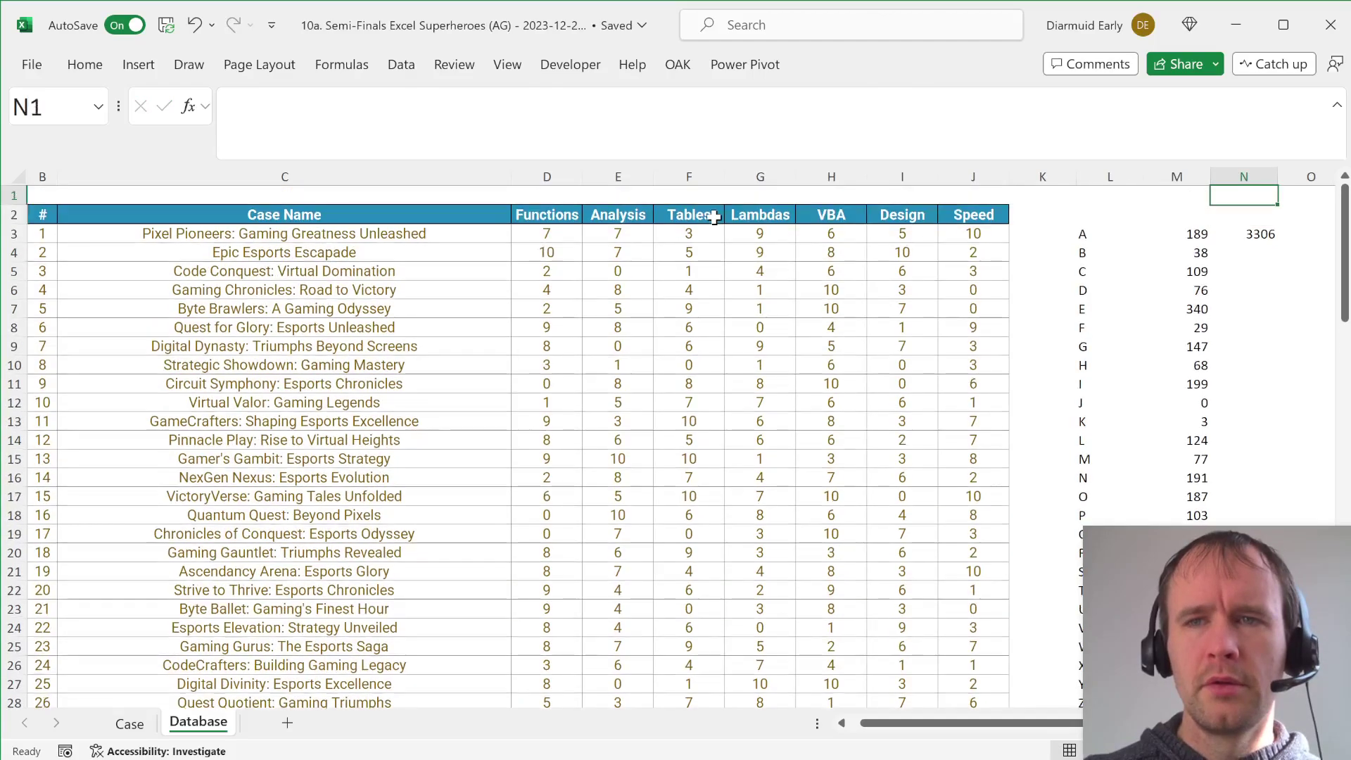
# Compare the total of the letter counts in M3:M28 with the text length in N3.
pyautogui.press('Down')
pyautogui.press('Down')
pyautogui.press('Right')
pyautogui.press('Left')
pyautogui.press('Left')
pyautogui.press('Right')
pyautogui.press('Right')
pyautogui.press('Right')
pyautogui.press('Right')
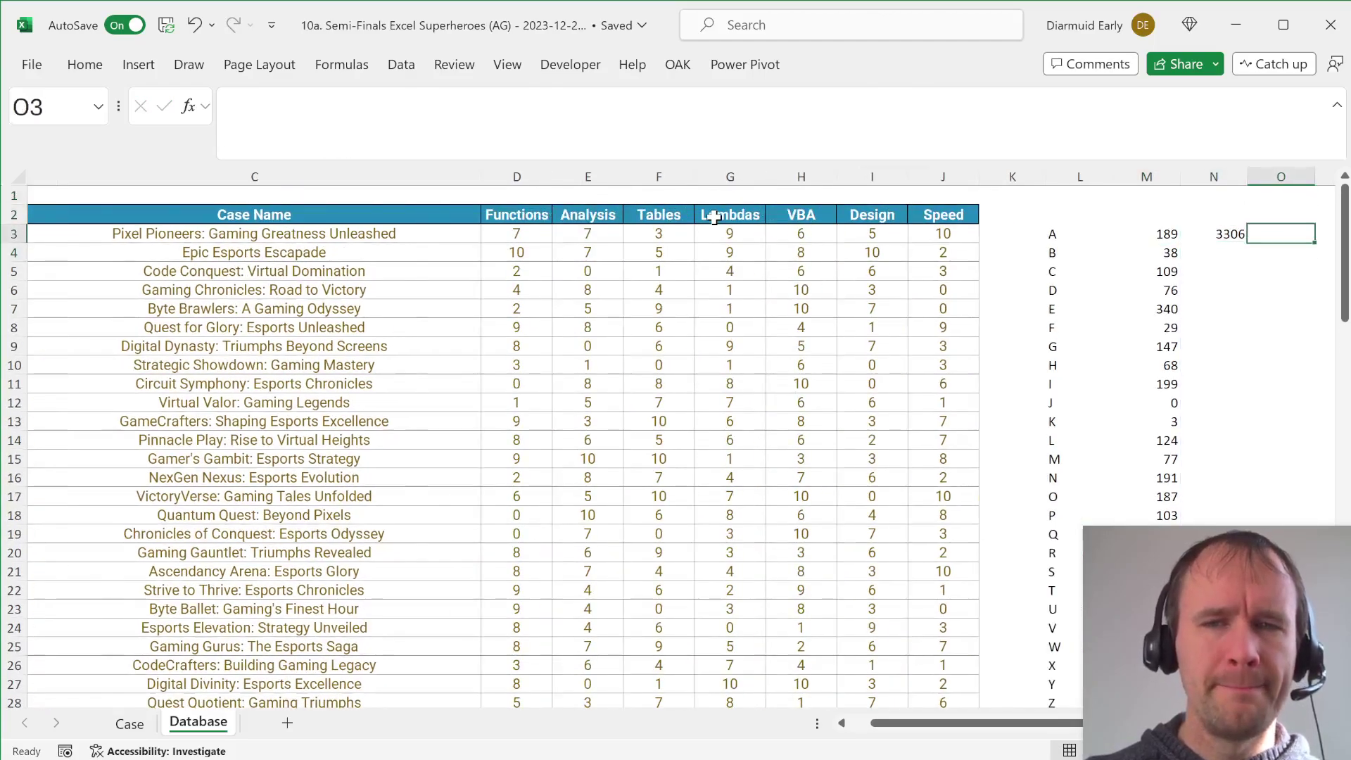
pyautogui.press('Left')
pyautogui.press('Left')
pyautogui.press('Left')
pyautogui.press('Left')
pyautogui.hotkey('ctrl', 'shift', 'Down')
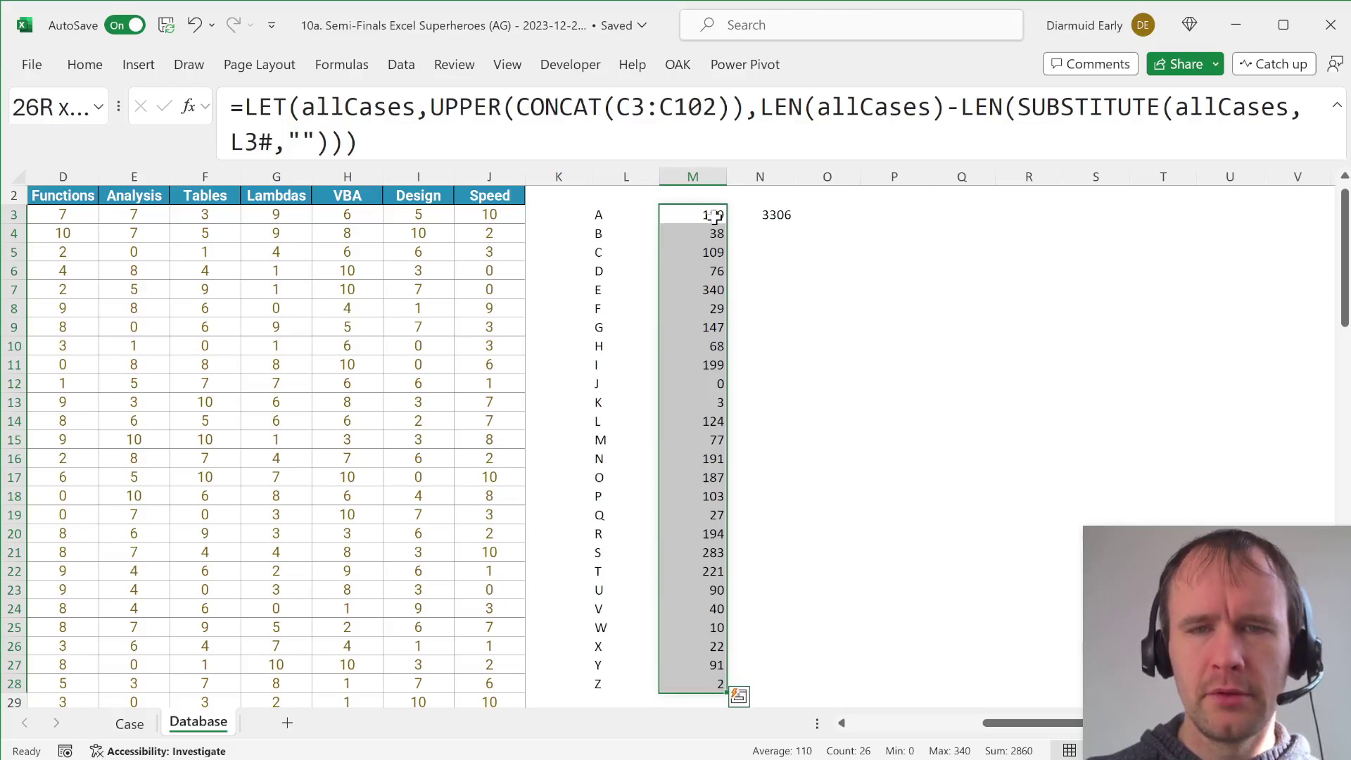
pyautogui.press('Up')
pyautogui.press('Down')
pyautogui.press('Right')
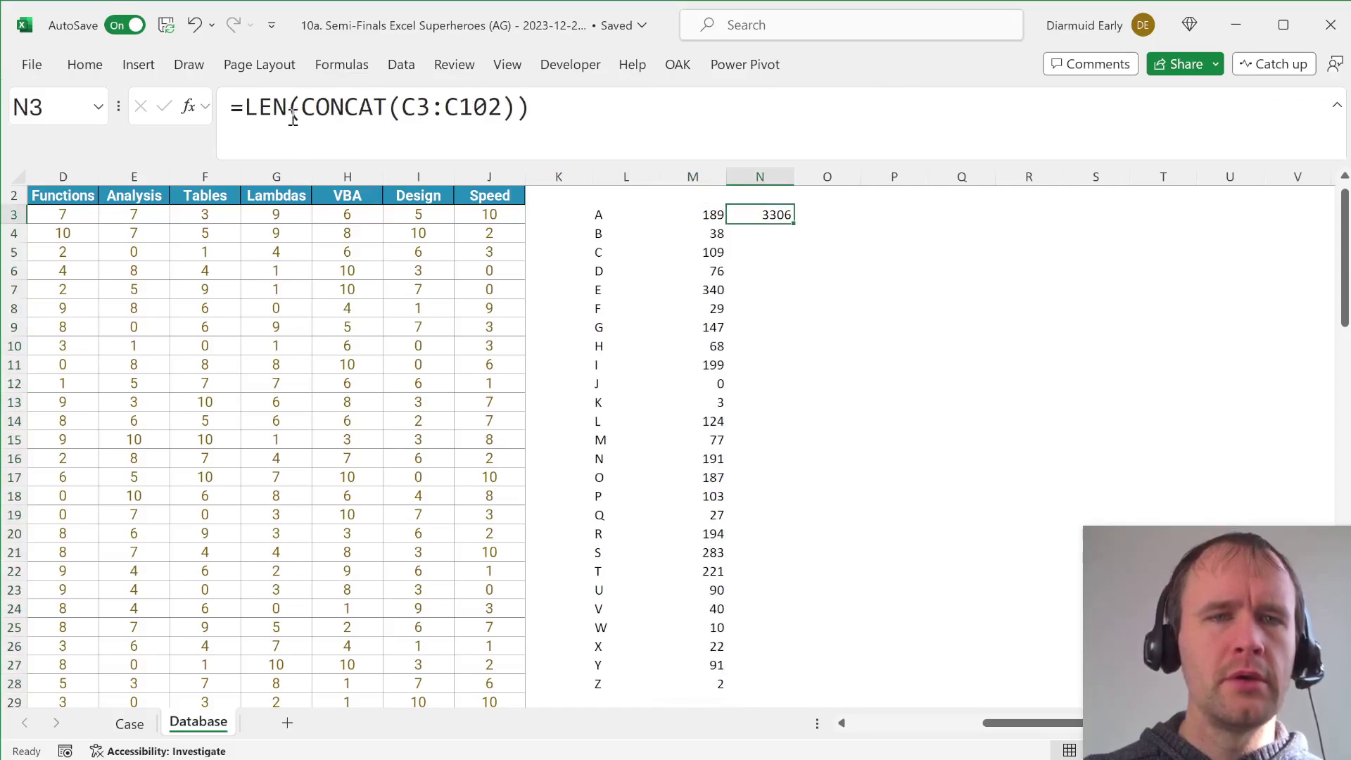
# Change N3 to count the spaces by subtracting LEN(SUBSTITUTE(CONCAT(C3:C102)," ","")) from the total text length.
pyautogui.moveTo(245, 107); pyautogui.dragTo(529, 107)
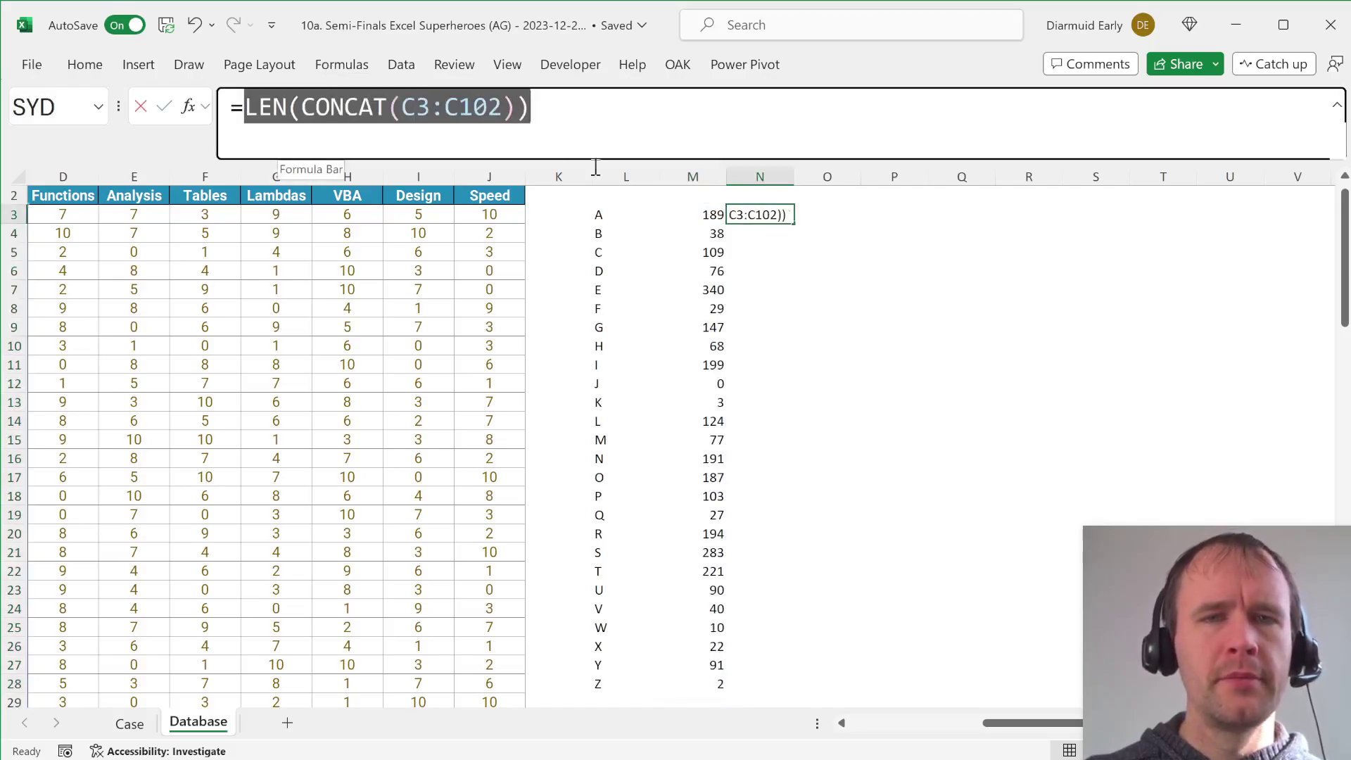
pyautogui.hotkey('ctrl', 'c')
pyautogui.press('End')
pyautogui.write('-')
pyautogui.hotkey('ctrl', 'v')
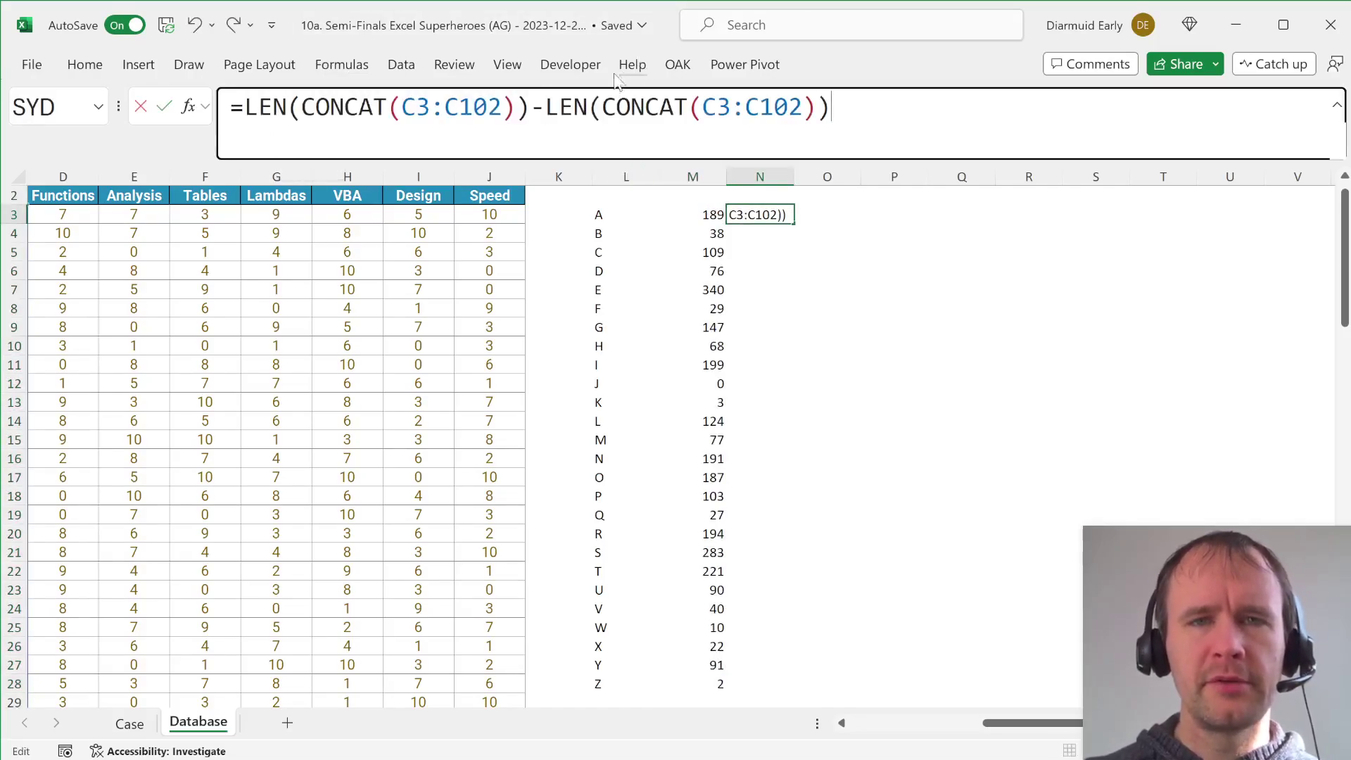
pyautogui.click(600, 109)
pyautogui.write('su')
pyautogui.press('Tab')
pyautogui.press('End')
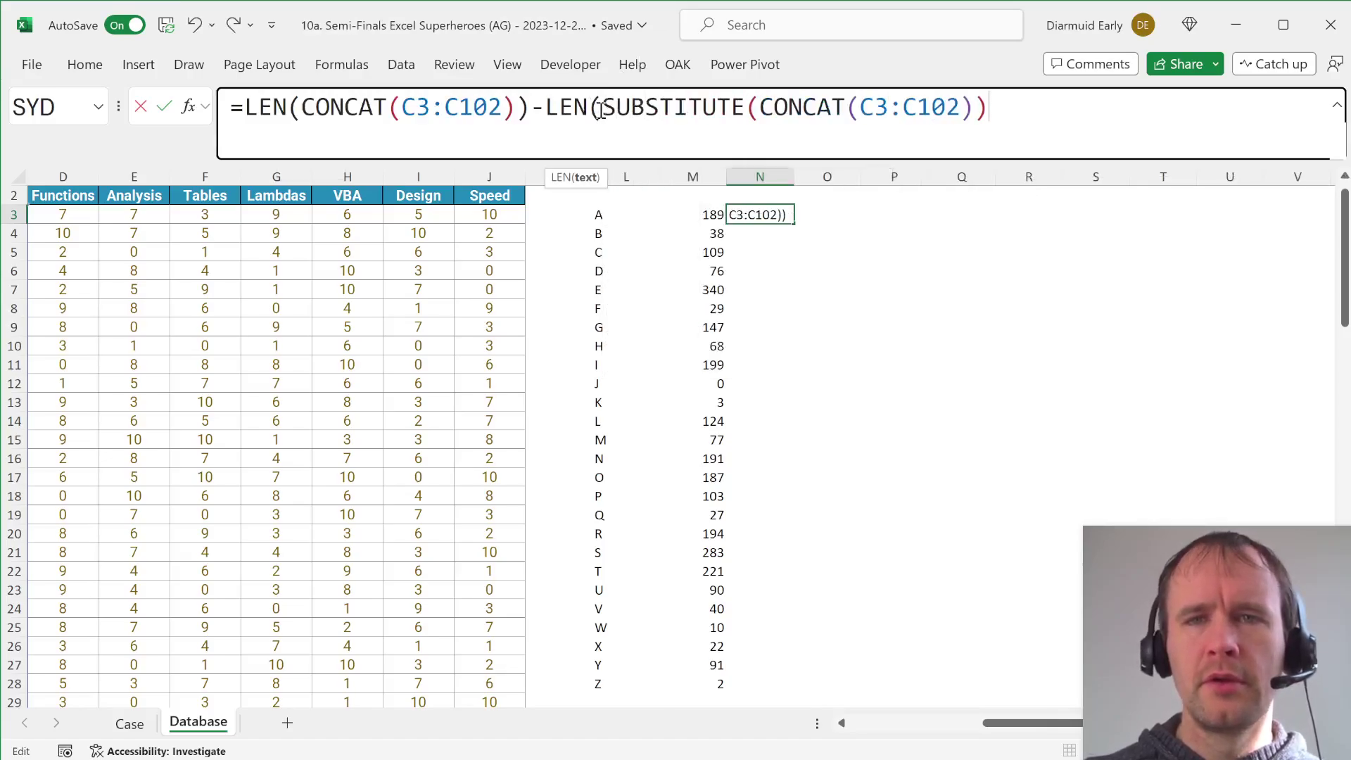
pyautogui.press('Left')
pyautogui.write('," ","')
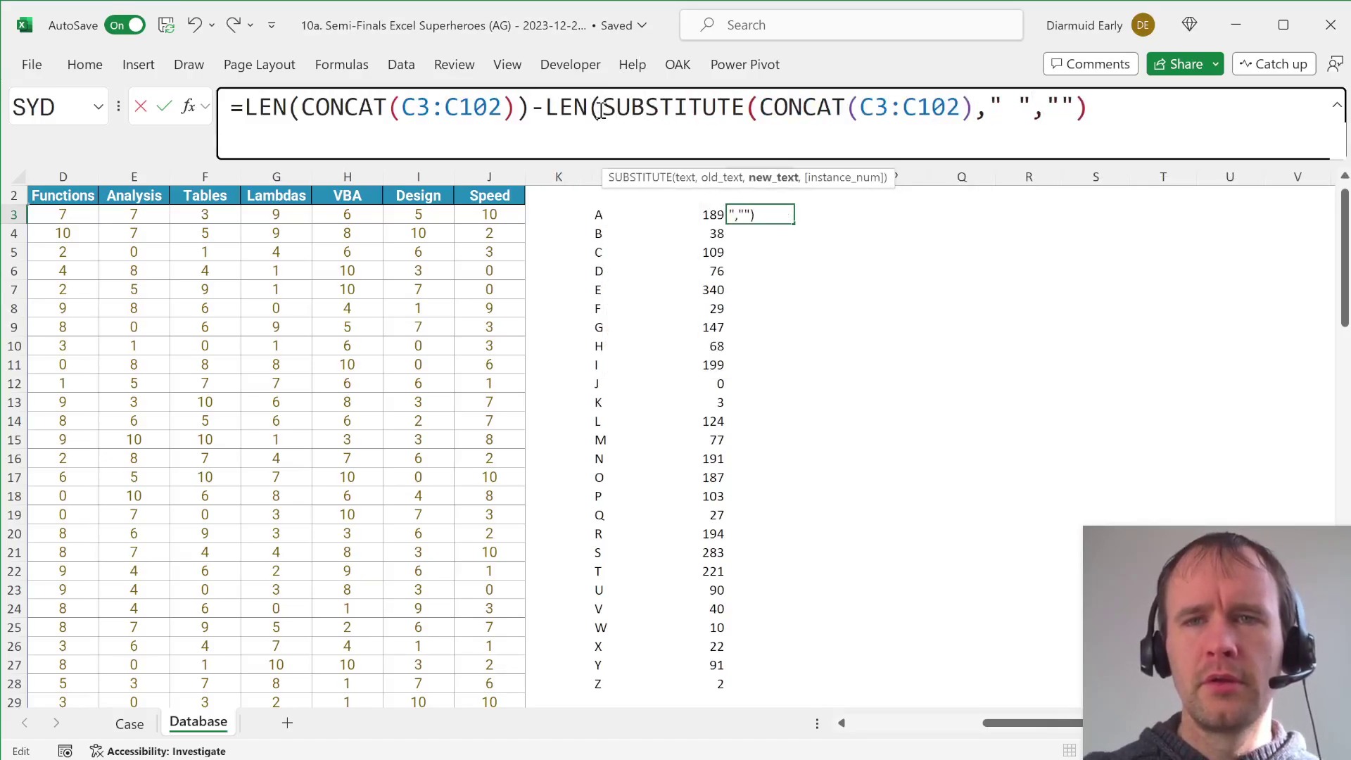
pyautogui.press('Return')
pyautogui.press('Up')
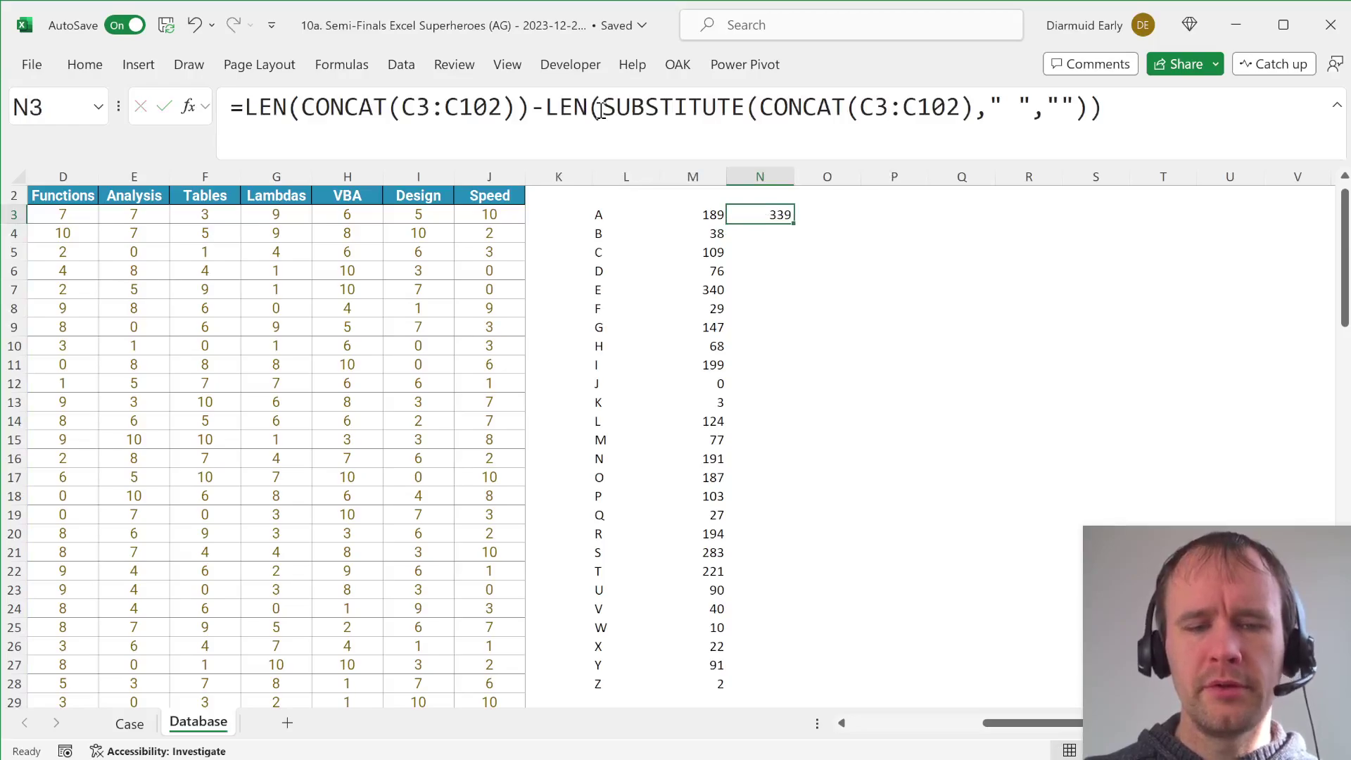
# Undo the space-count and text-length formulas entered in N3.
pyautogui.press('Left')
pyautogui.hotkey('ctrl', 'shift', 'Down')
pyautogui.hotkey('shift', 'Right')
pyautogui.hotkey('ctrl', 'z')
pyautogui.hotkey('ctrl', 'z')
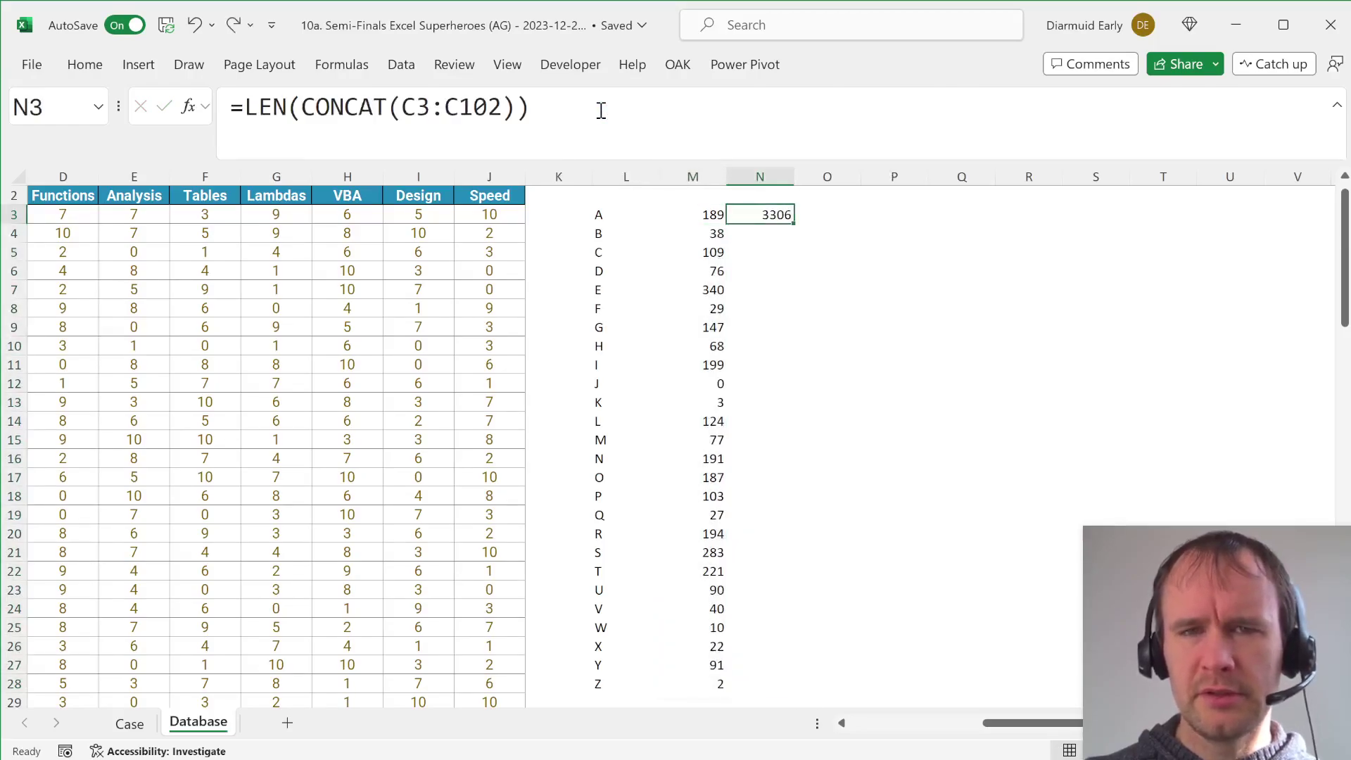
# Inspect the case names in column C, starting from C3.
pyautogui.hotkey('ctrl', 'Left')
pyautogui.hotkey('ctrl', 'Left')
pyautogui.hotkey('ctrl', 'Left')
pyautogui.hotkey('ctrl', 'Left')
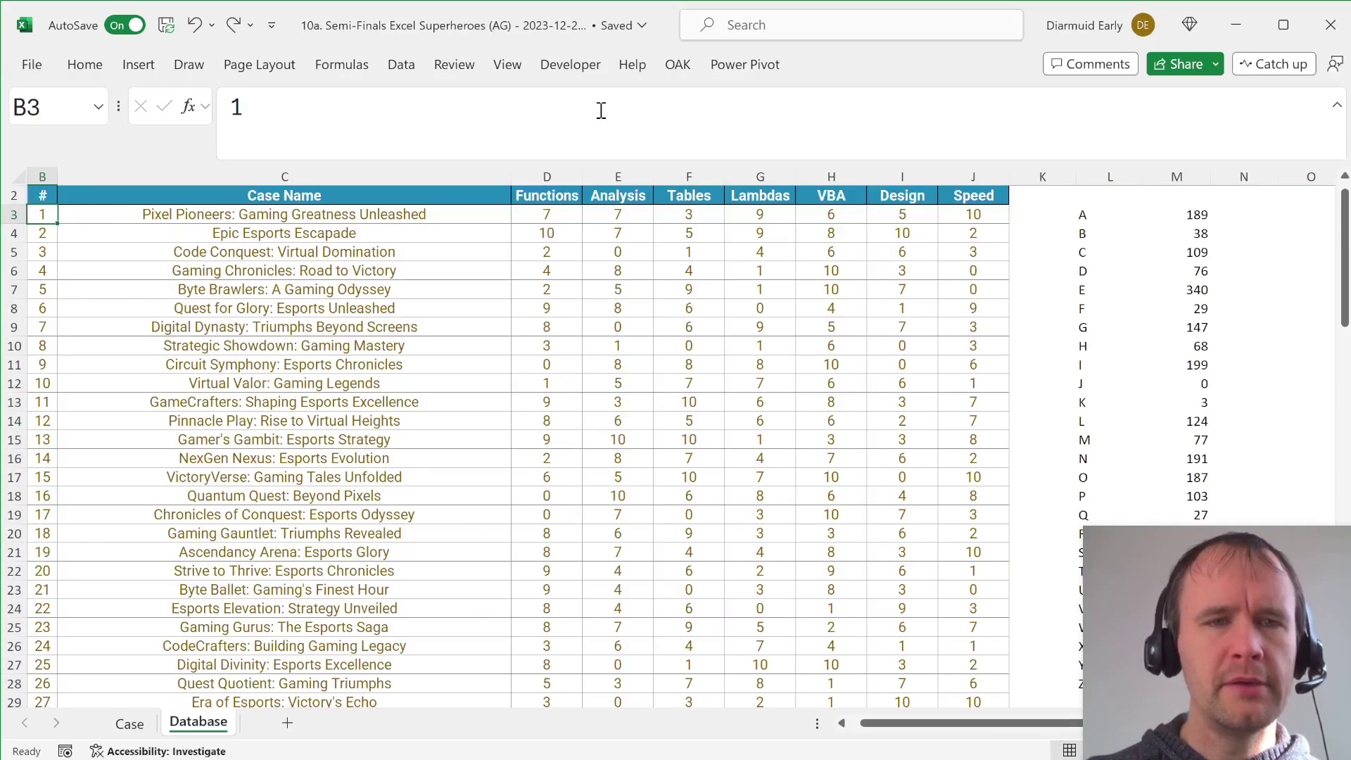
pyautogui.press('Right')
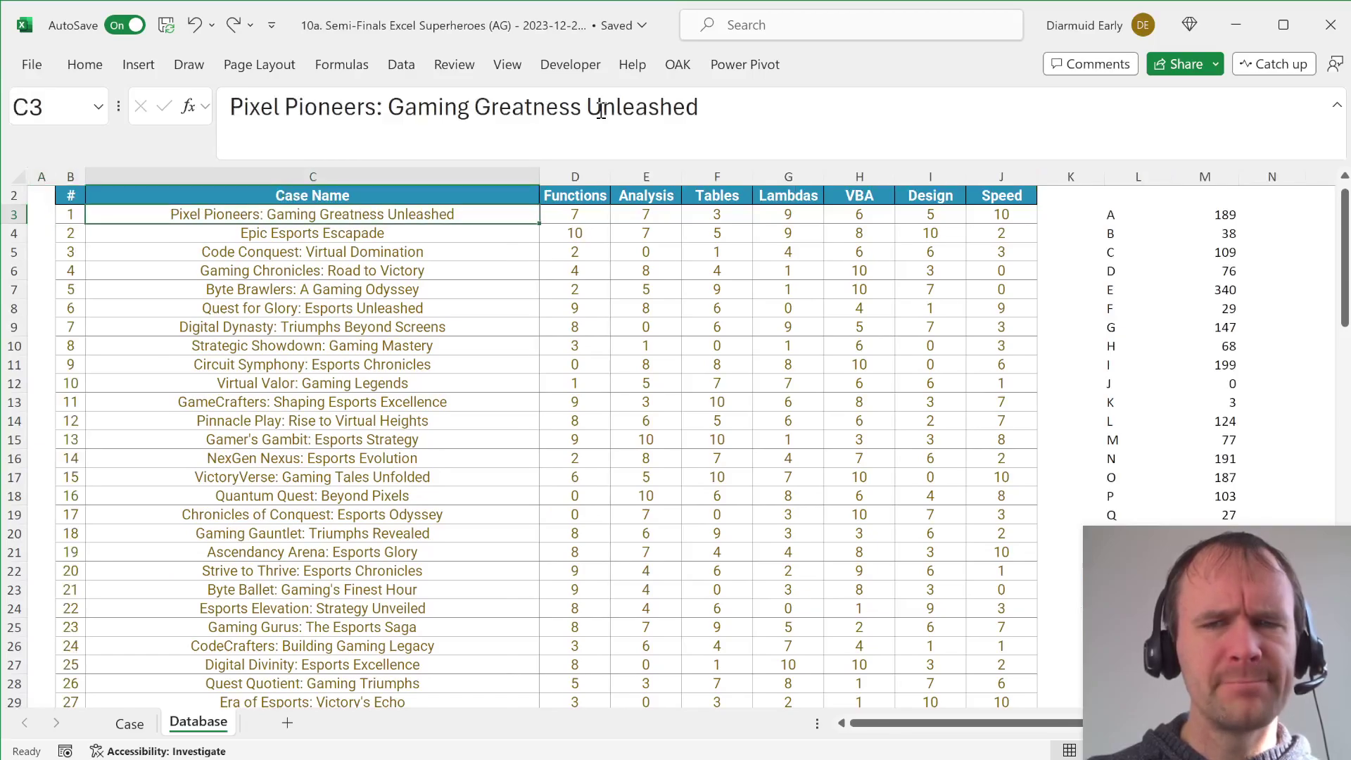
# Begin a SUM formula in N3 that takes the length of each case name with LEN(C3:C102).
pyautogui.hotkey('ctrl', 'Right')
pyautogui.hotkey('ctrl', 'Right')
pyautogui.hotkey('ctrl', 'Right')
pyautogui.press('Right')
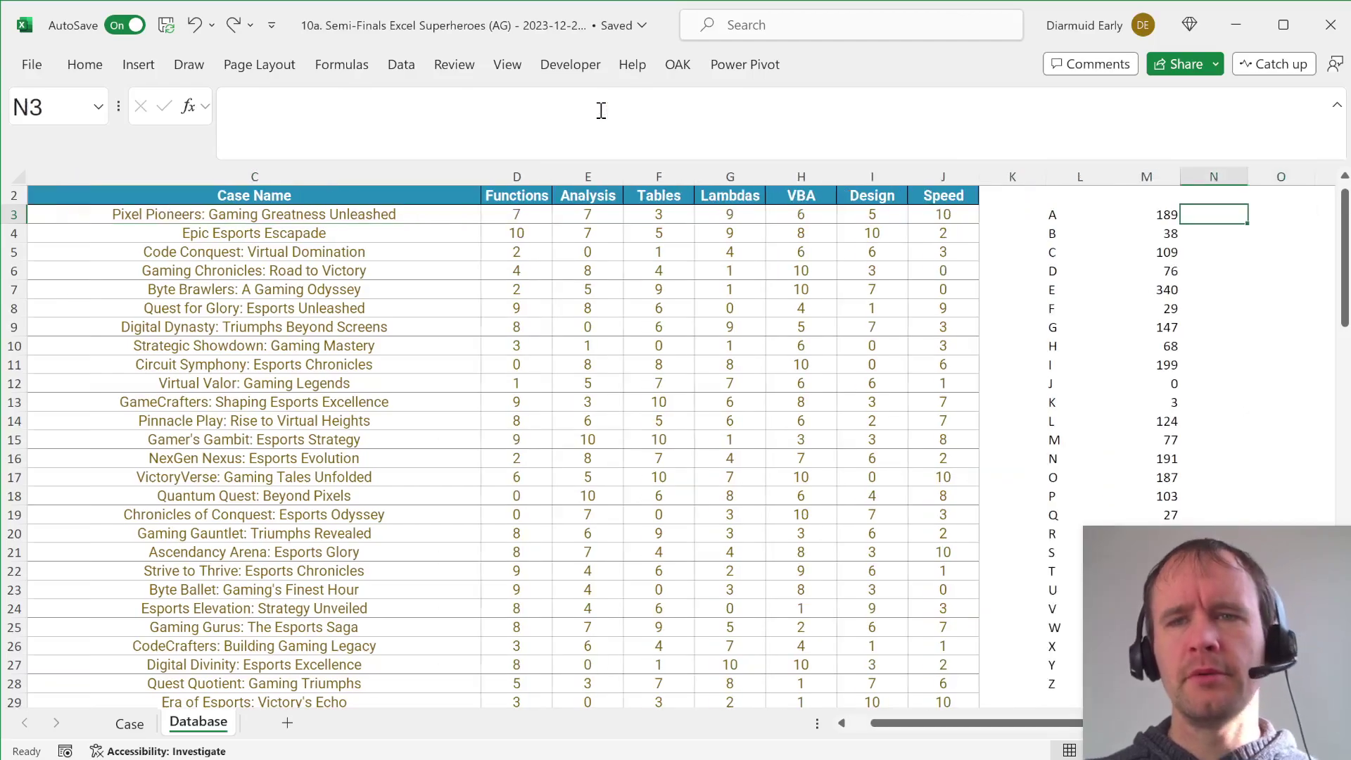
pyautogui.write('=')
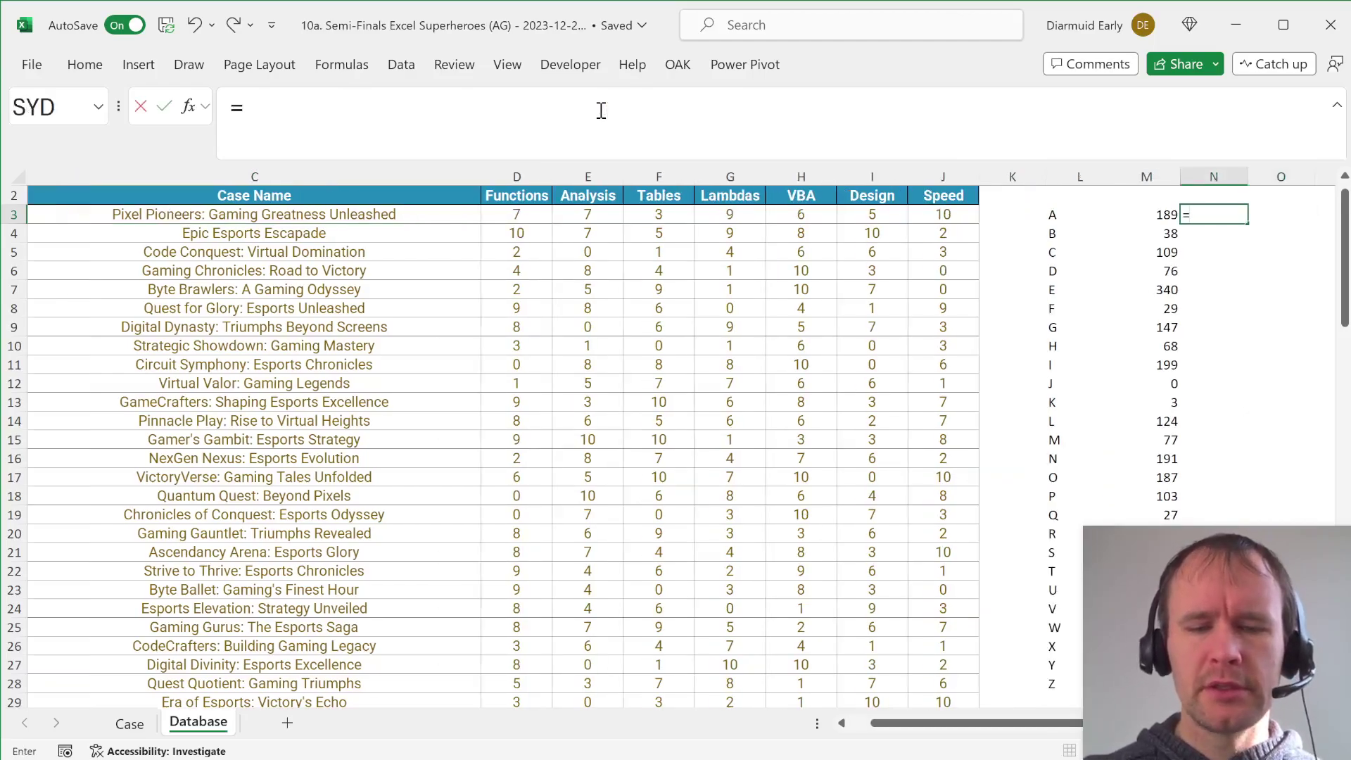
pyautogui.write('sum')
pyautogui.press('Tab')
pyautogui.write('len')
pyautogui.press('Tab')
pyautogui.press('Left')
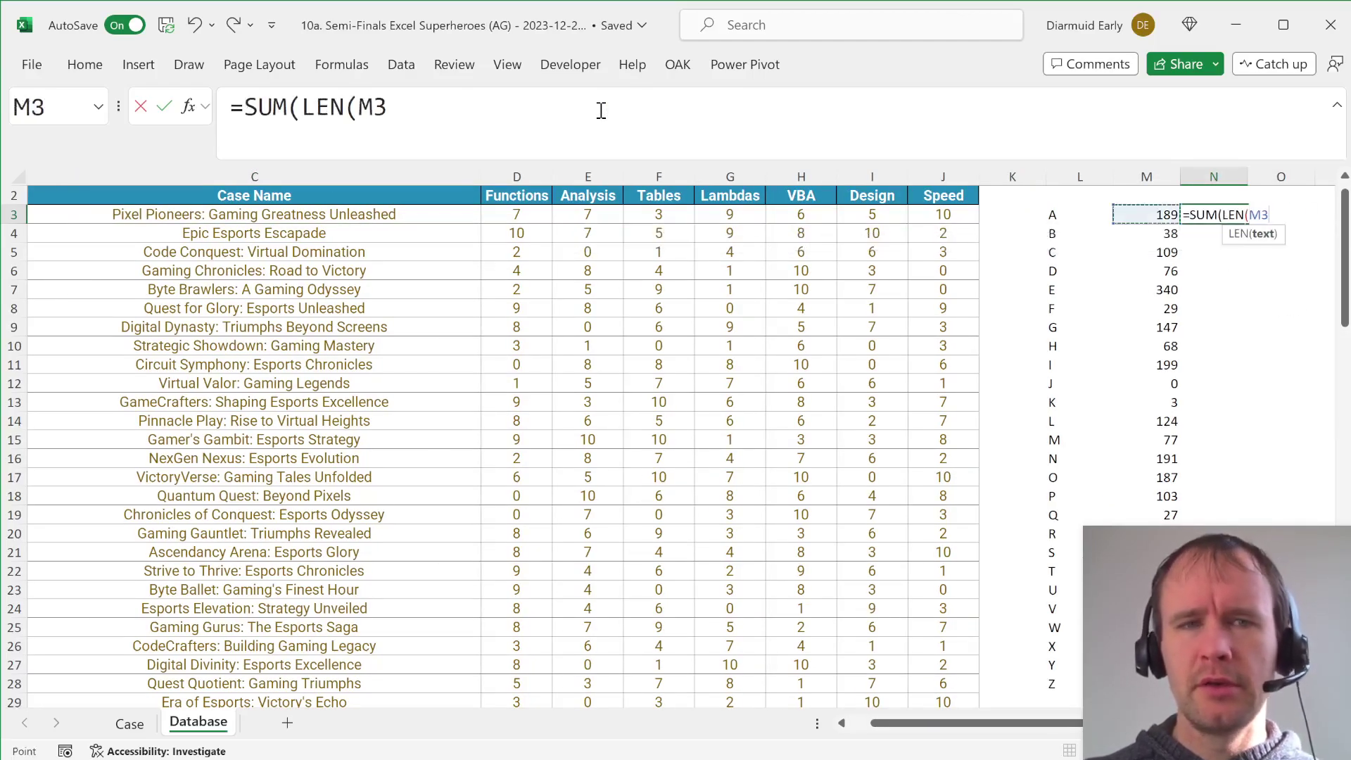
pyautogui.hotkey('ctrl', 'Left')
pyautogui.hotkey('ctrl', 'Left')
pyautogui.hotkey('ctrl', 'Left')
pyautogui.press('Right')
pyautogui.press('Right')
pyautogui.hotkey('ctrl', 'shift', 'Down')
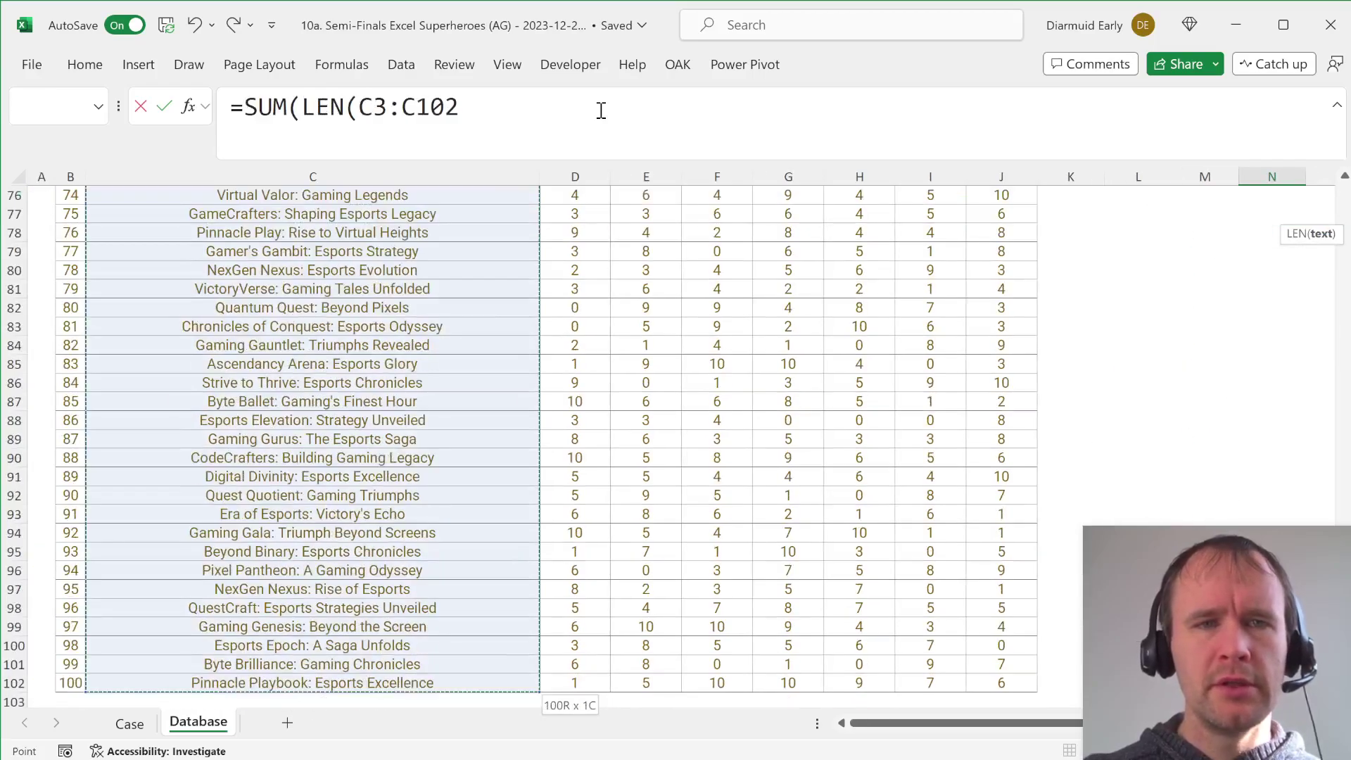
# Subtract a second LEN containing a SUBSTITUTE function inside the SUM.
pyautogui.write(')-le')
pyautogui.press('Tab')
pyautogui.write('su')
pyautogui.press('Tab')
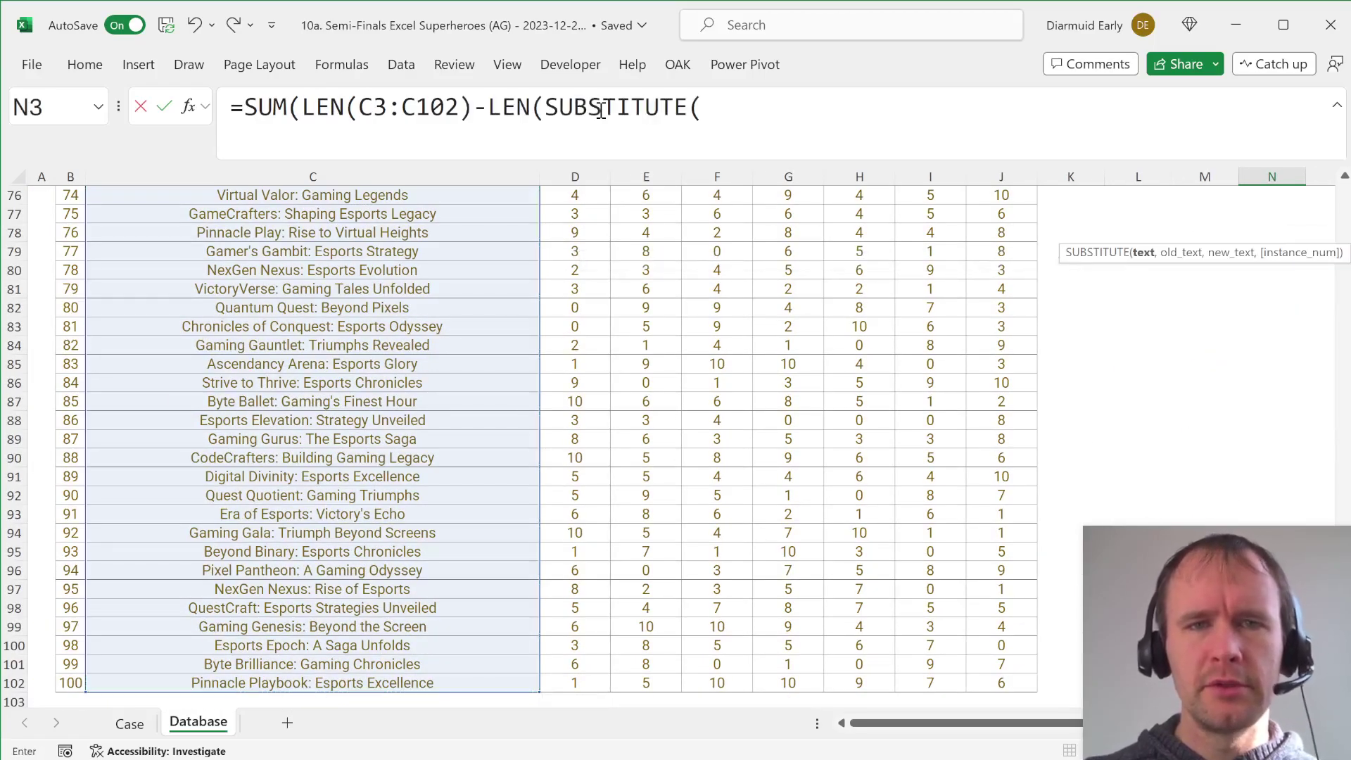
# Nest UPPER with the case names C3:C102 as the text argument of SUBSTITUTE.
pyautogui.press('Left')
pyautogui.press('Left')
pyautogui.press('Left')
pyautogui.press('Left')
pyautogui.press('Left')
pyautogui.press('Left')
pyautogui.press('Left')
pyautogui.press('Left')
pyautogui.press('Left')
pyautogui.press('Left')
pyautogui.press('Left')
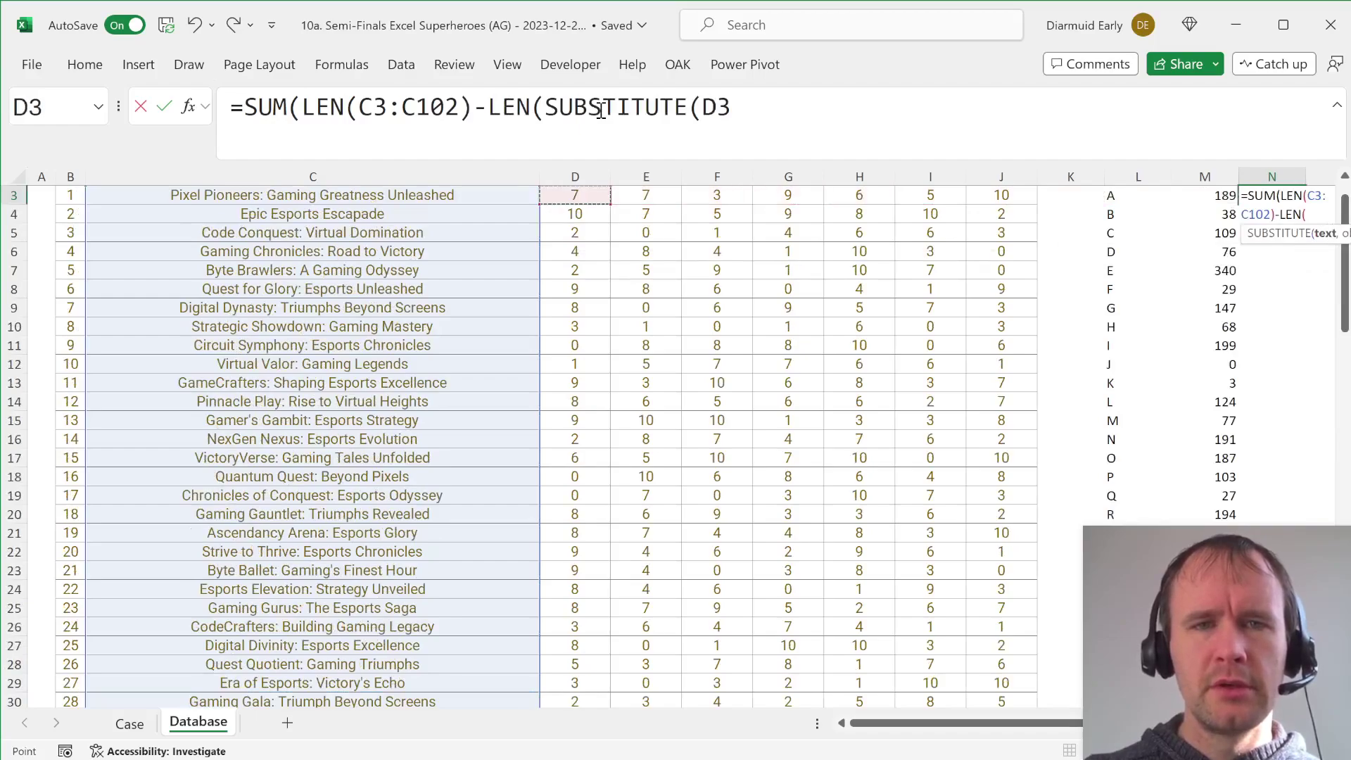
pyautogui.press('BackSpace')
pyautogui.write('sup')
pyautogui.press('BackSpace')
pyautogui.press('BackSpace')
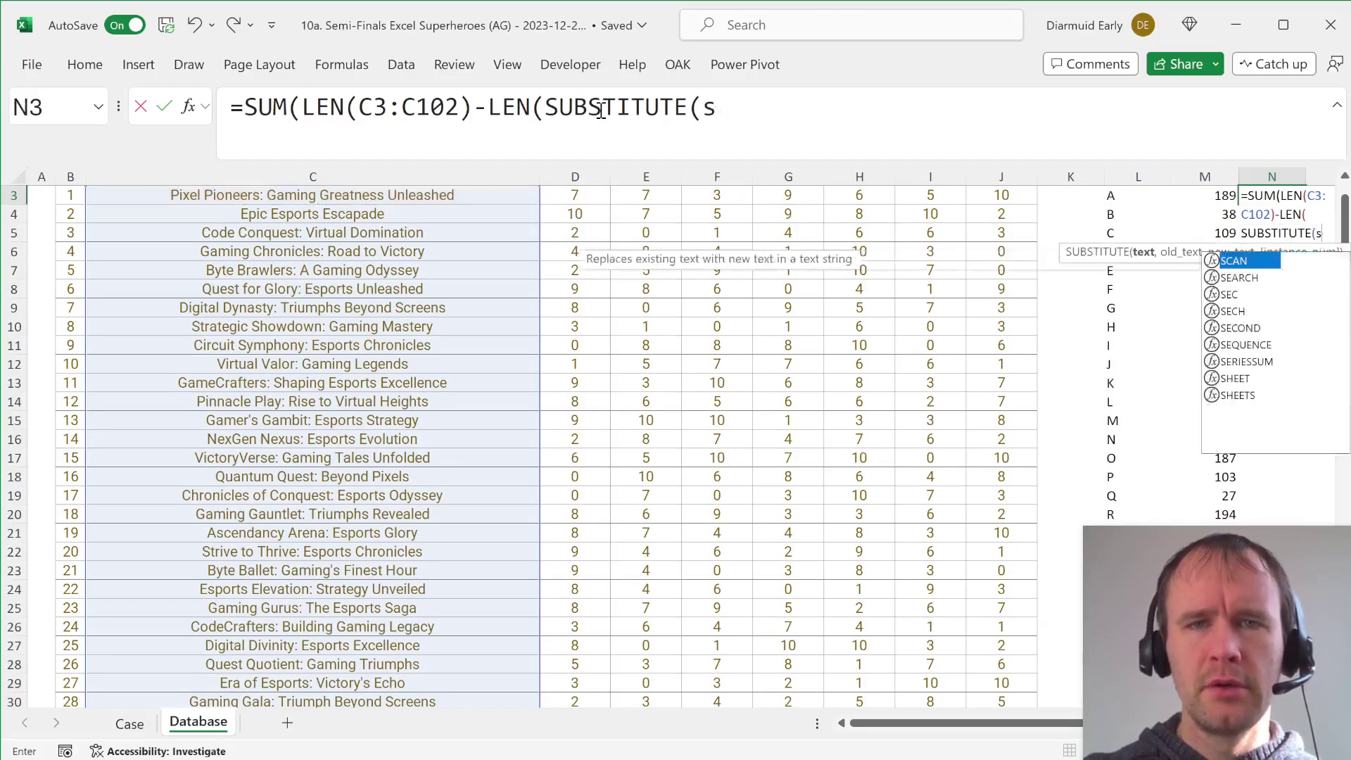
pyautogui.press('BackSpace')
pyautogui.write('up')
pyautogui.press('Tab')
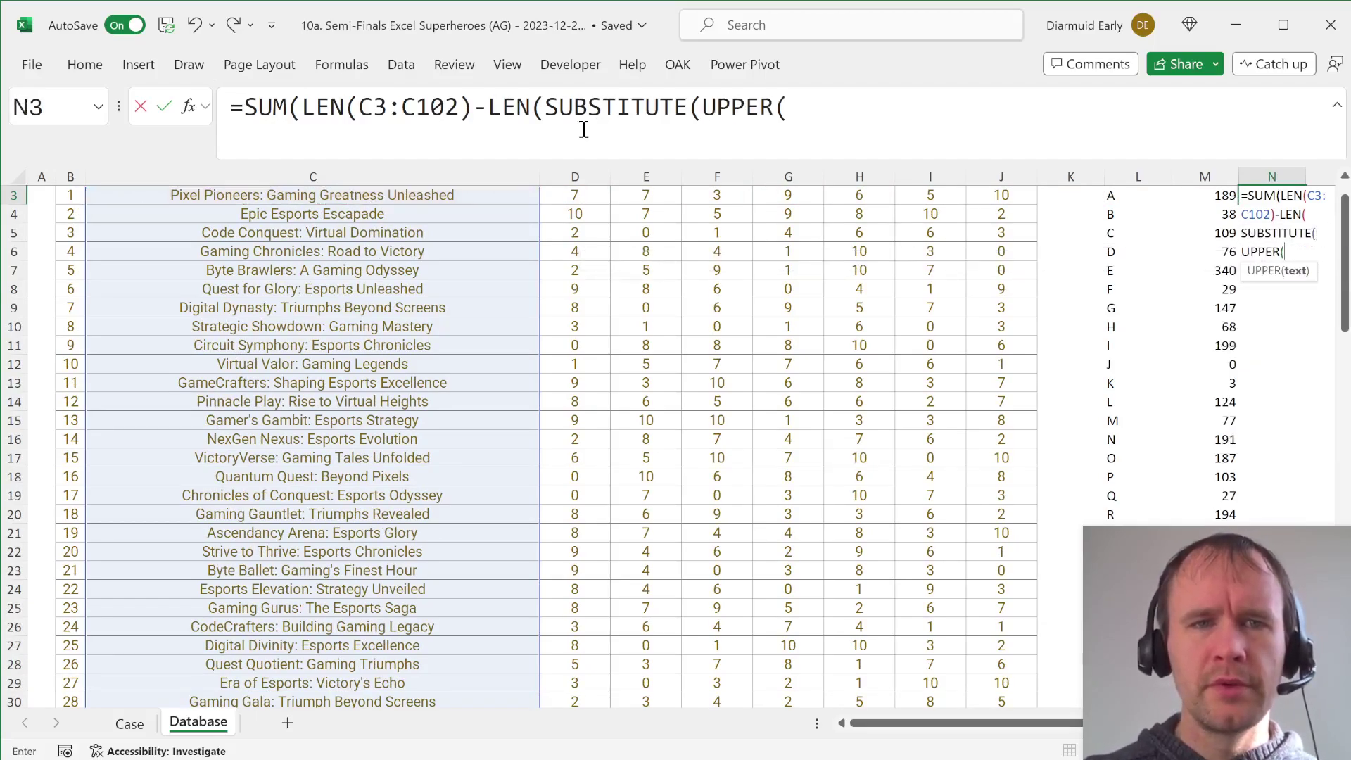
pyautogui.click(487, 272)
pyautogui.press('Up')
pyautogui.press('Up')
pyautogui.press('Up')
pyautogui.press('Up')
pyautogui.hotkey('ctrl', 'shift', 'Down')
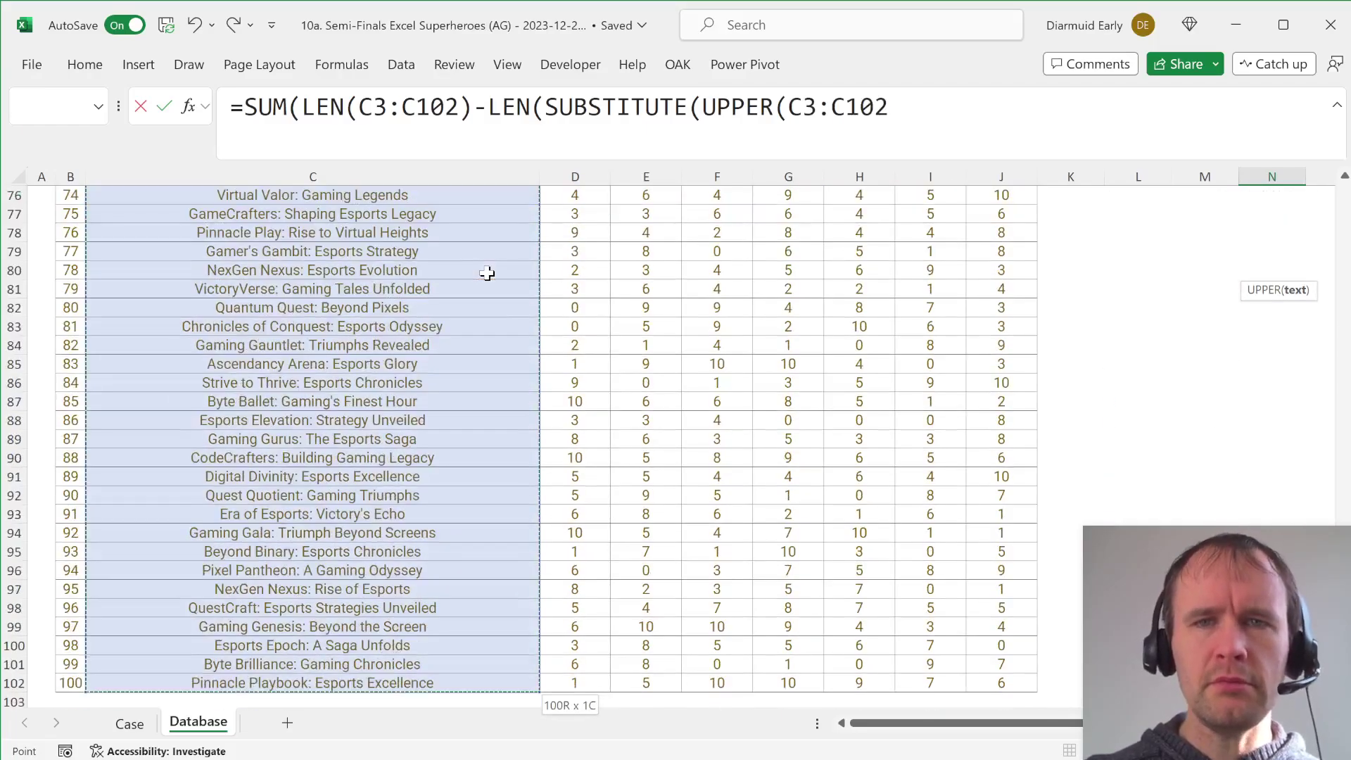
# Add L3 as the text to replace and "" as its replacement, then try to enter the formula.
pyautogui.write(',')
pyautogui.press('Left')
pyautogui.press('Left')
pyautogui.write(',')
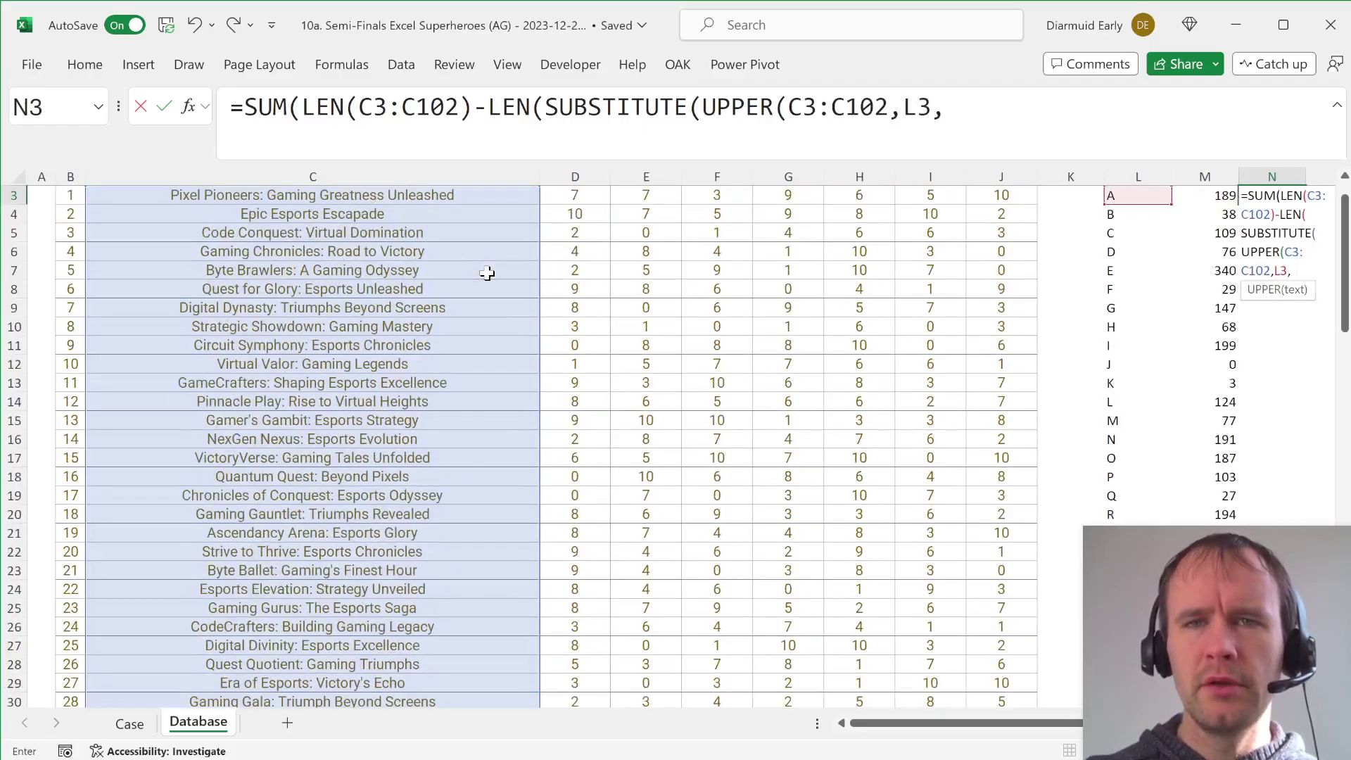
pyautogui.write('"")))')
pyautogui.press('Return')
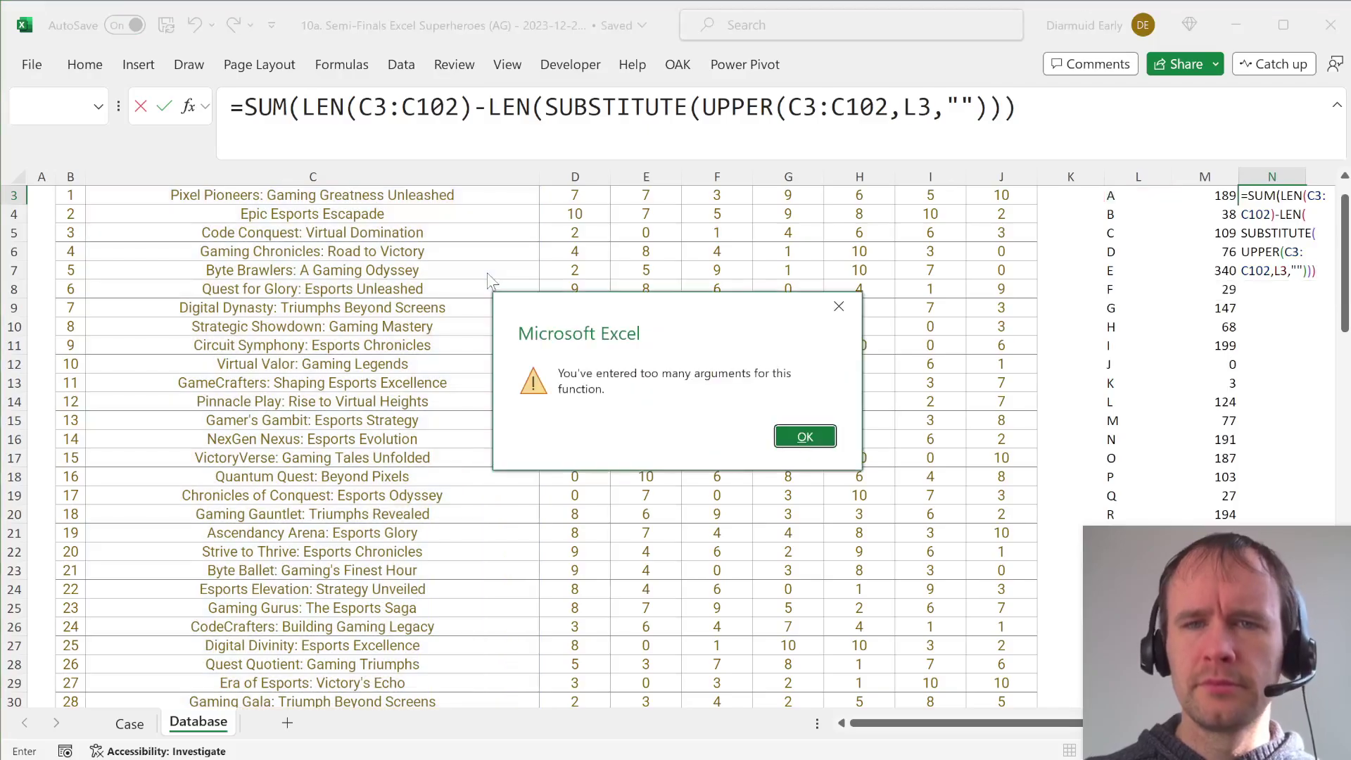
# Close the UPPER function right after C3:C102 and enter the corrected formula in N3.
pyautogui.press('Return')
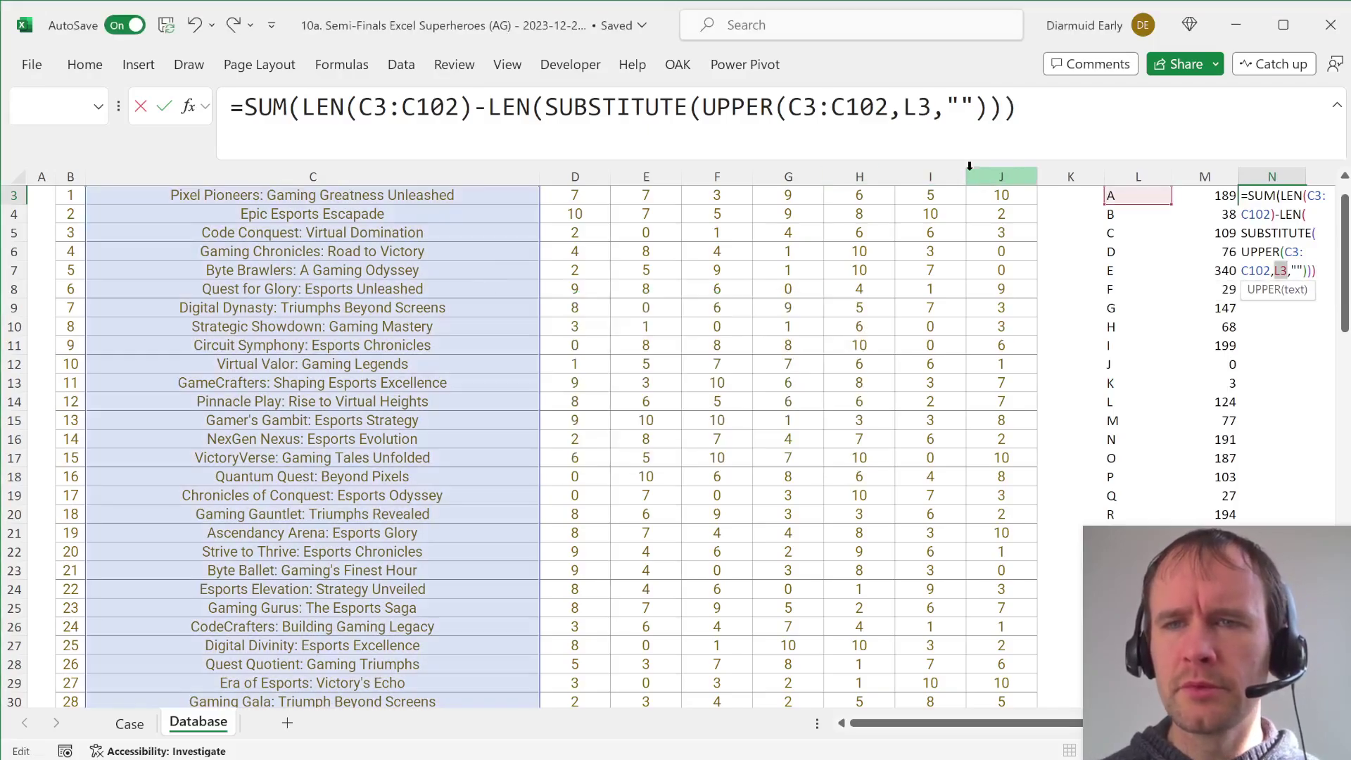
pyautogui.click(831, 106)
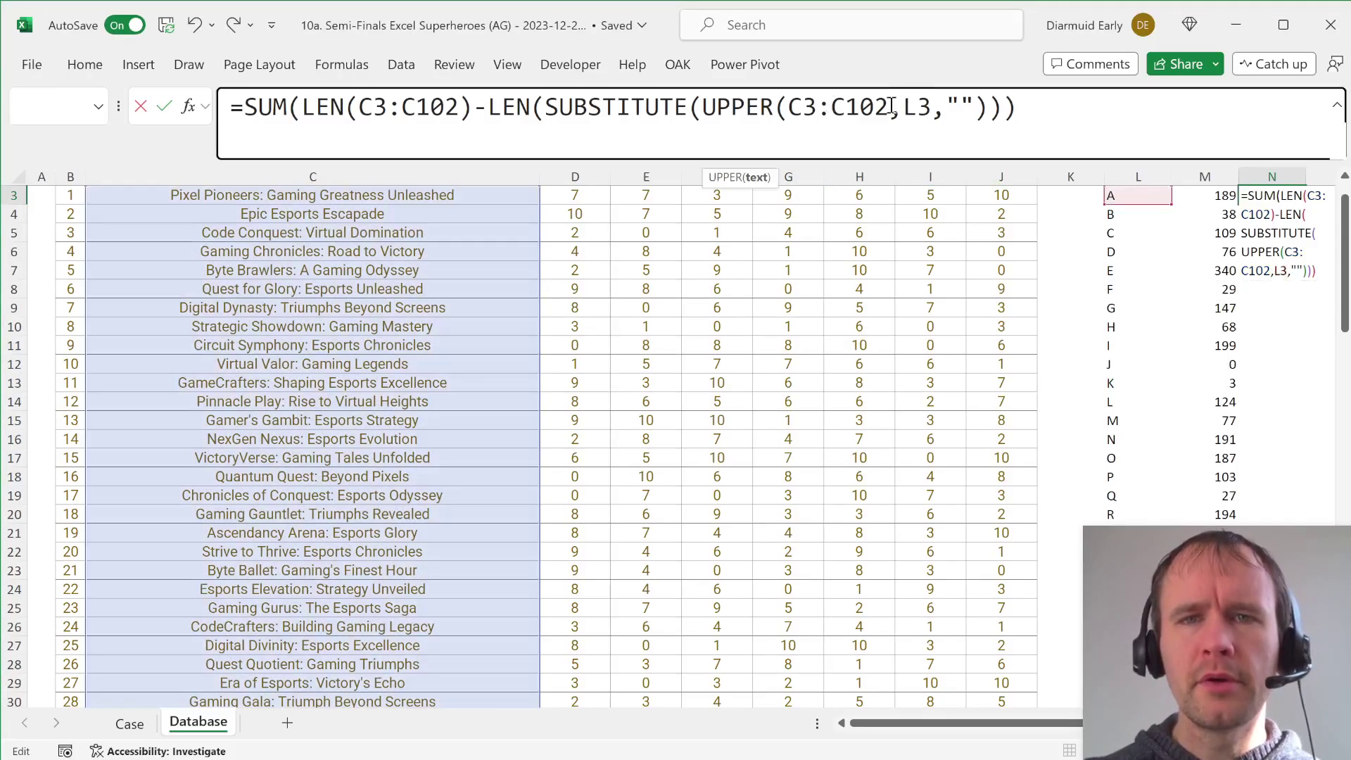
pyautogui.write(')')
pyautogui.press('Return')
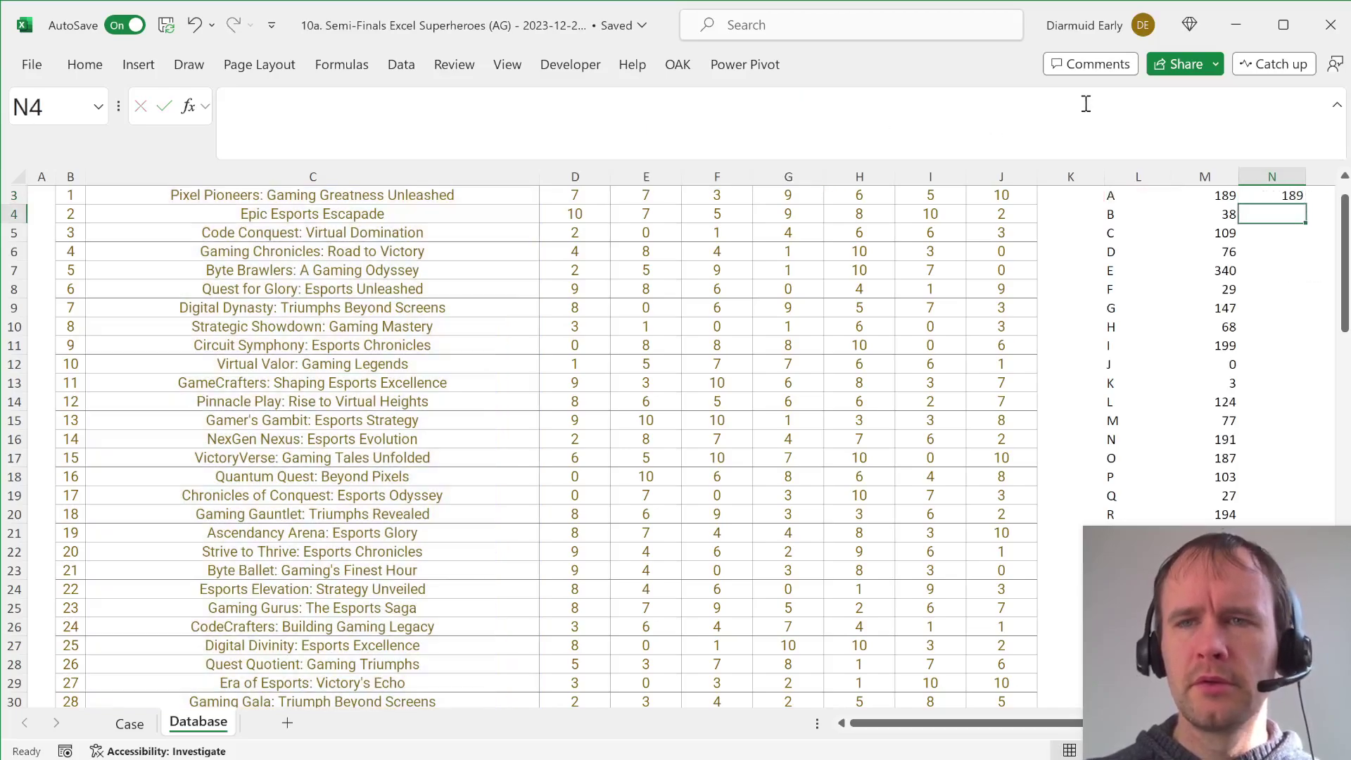
# Make both C3:C102 references in the N3 formula absolute ($C$3:$C$102) and re-enter it.
pyautogui.press('Up')
pyautogui.press('Right')
pyautogui.press('Right')
pyautogui.press('Right')
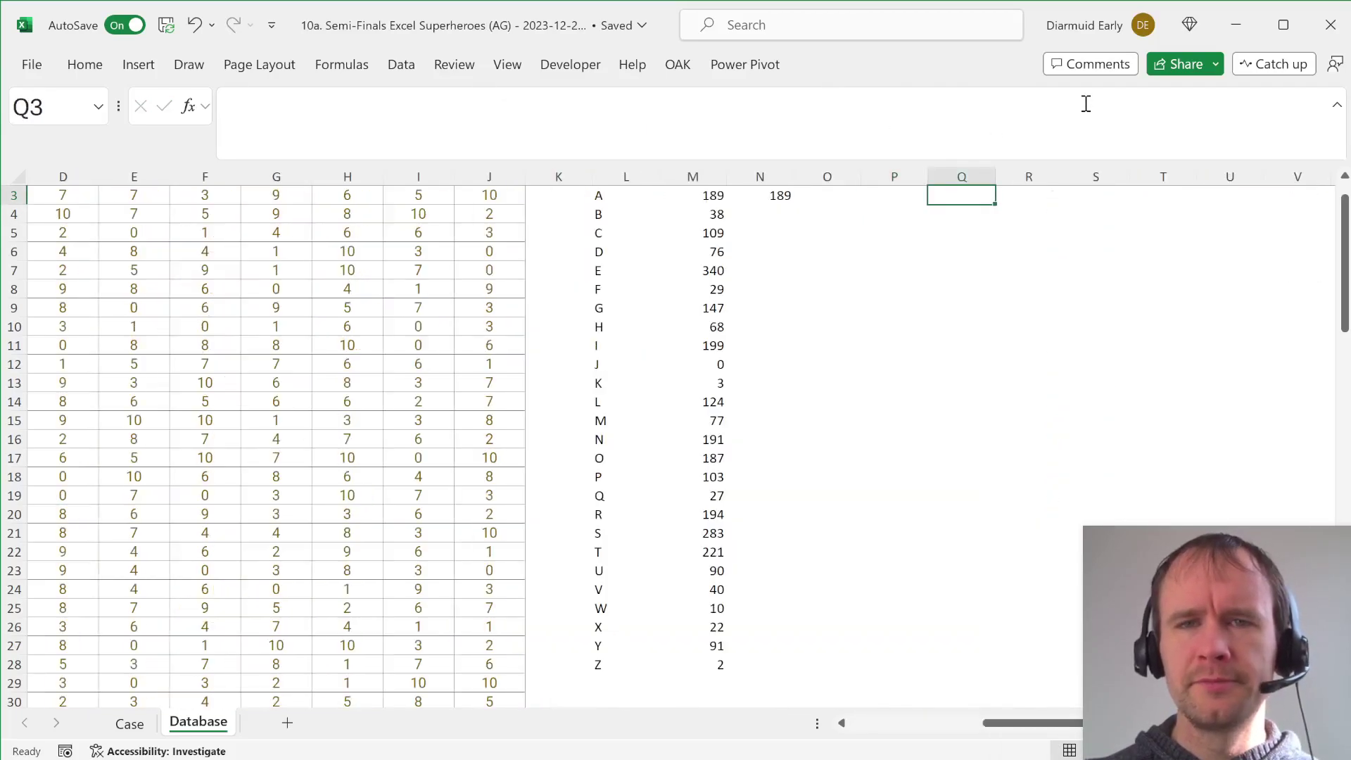
pyautogui.press('Left')
pyautogui.press('Left')
pyautogui.press('Left')
pyautogui.moveTo(360, 109); pyautogui.dragTo(465, 113)
pyautogui.press('F4')
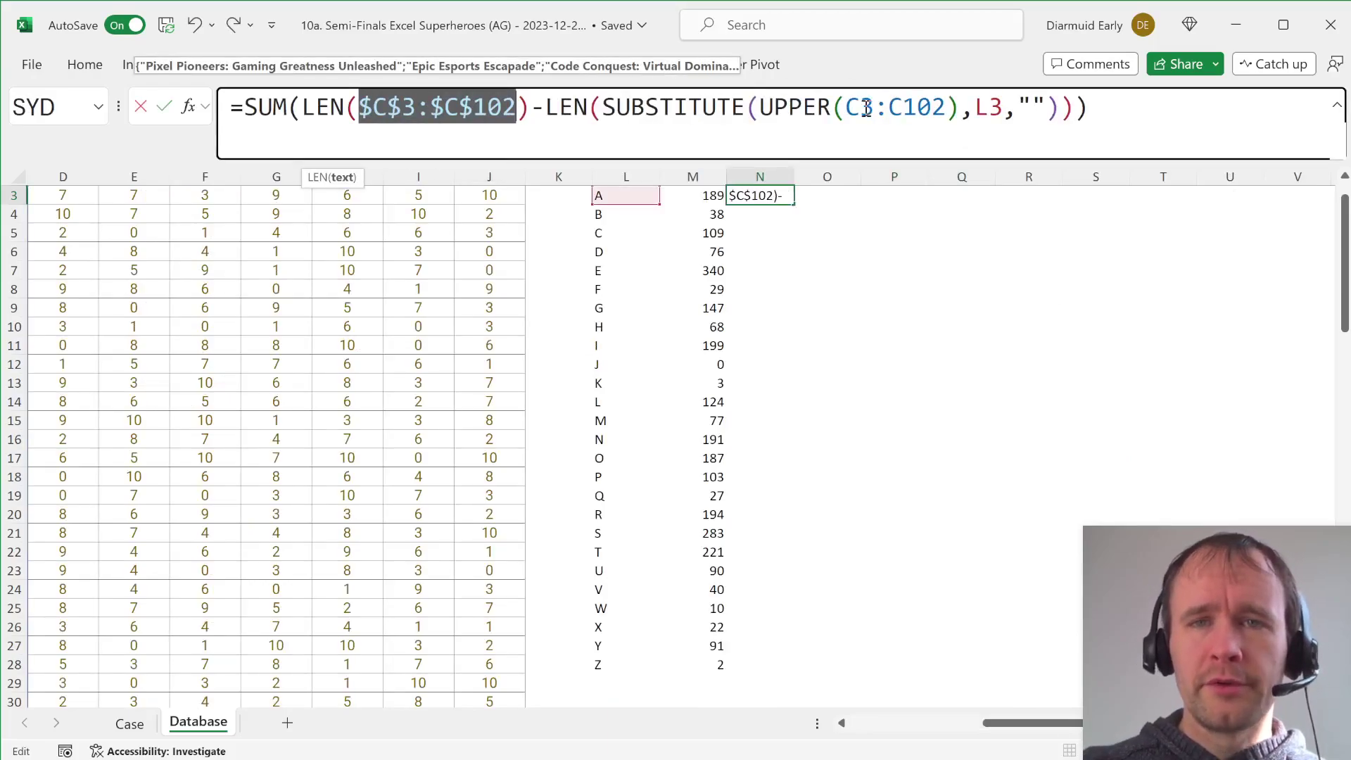
pyautogui.moveTo(847, 109); pyautogui.dragTo(895, 125)
pyautogui.press('F4')
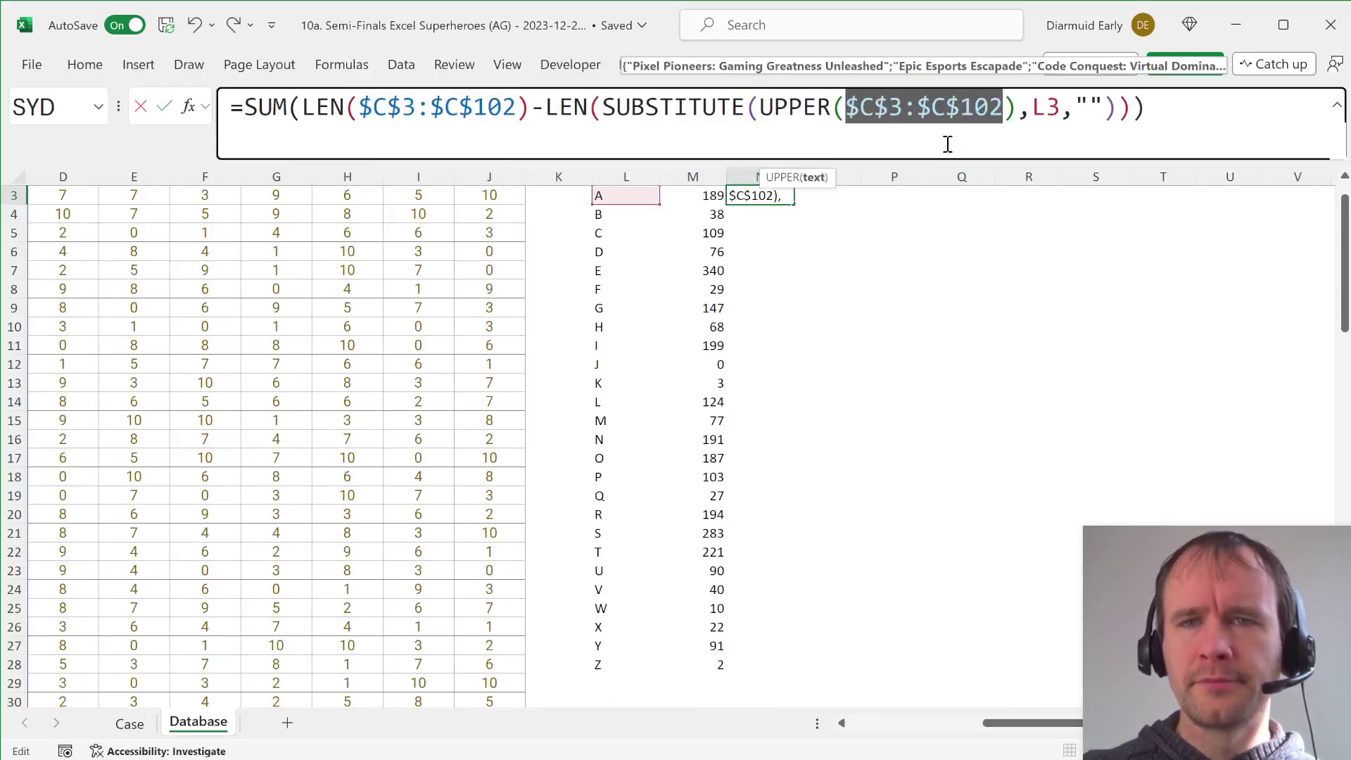
pyautogui.press('Return')
# Copy the N3 letter-count formula down to N28 alongside the full alphabet list.
pyautogui.press('Up')
pyautogui.hotkey('ctrl', 'c')
pyautogui.press('Left')
pyautogui.hotkey('ctrl', 'Down')
pyautogui.press('Right')
pyautogui.hotkey('ctrl', 'shift', 'Up')
pyautogui.hotkey('ctrl', 'v')
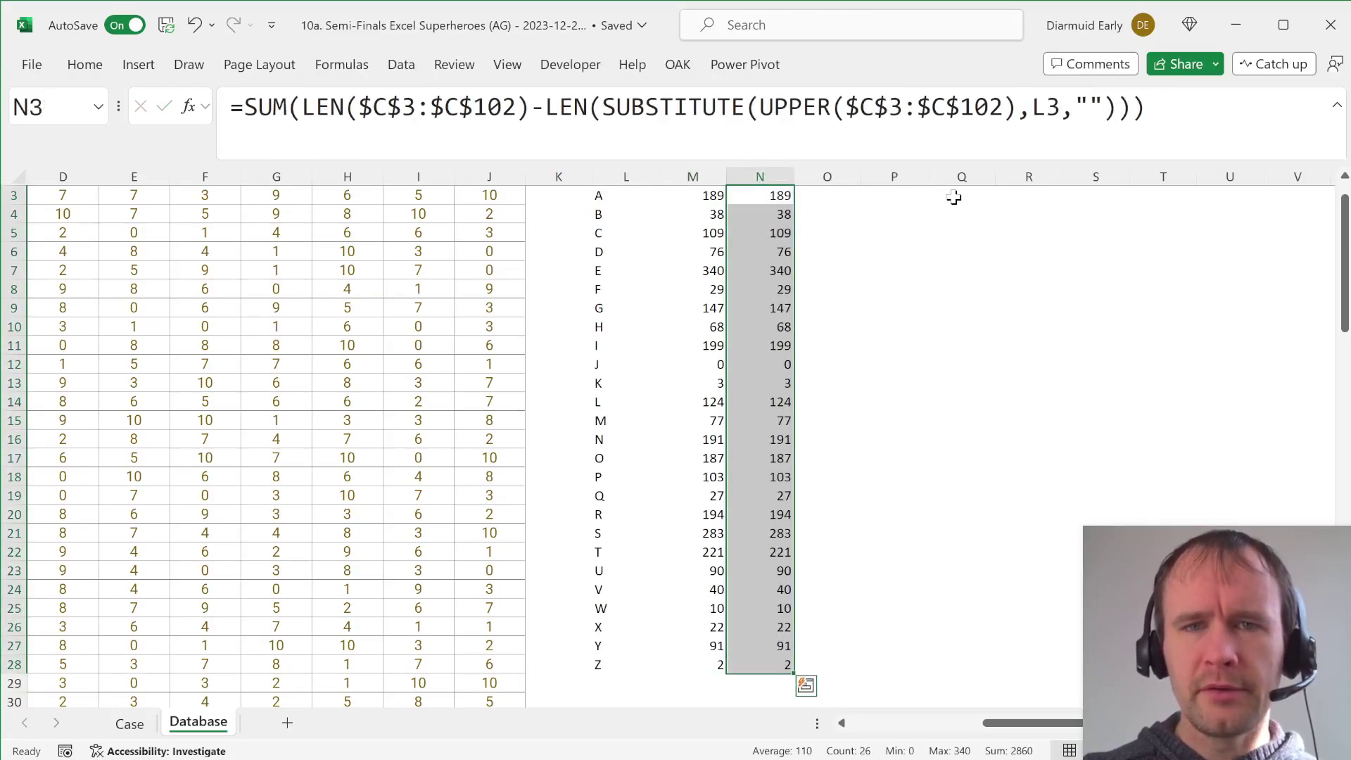
# Subtract M3 at the end of the check formula and fill the change through N3:N28.
pyautogui.press('F2')
pyautogui.write('-M3')
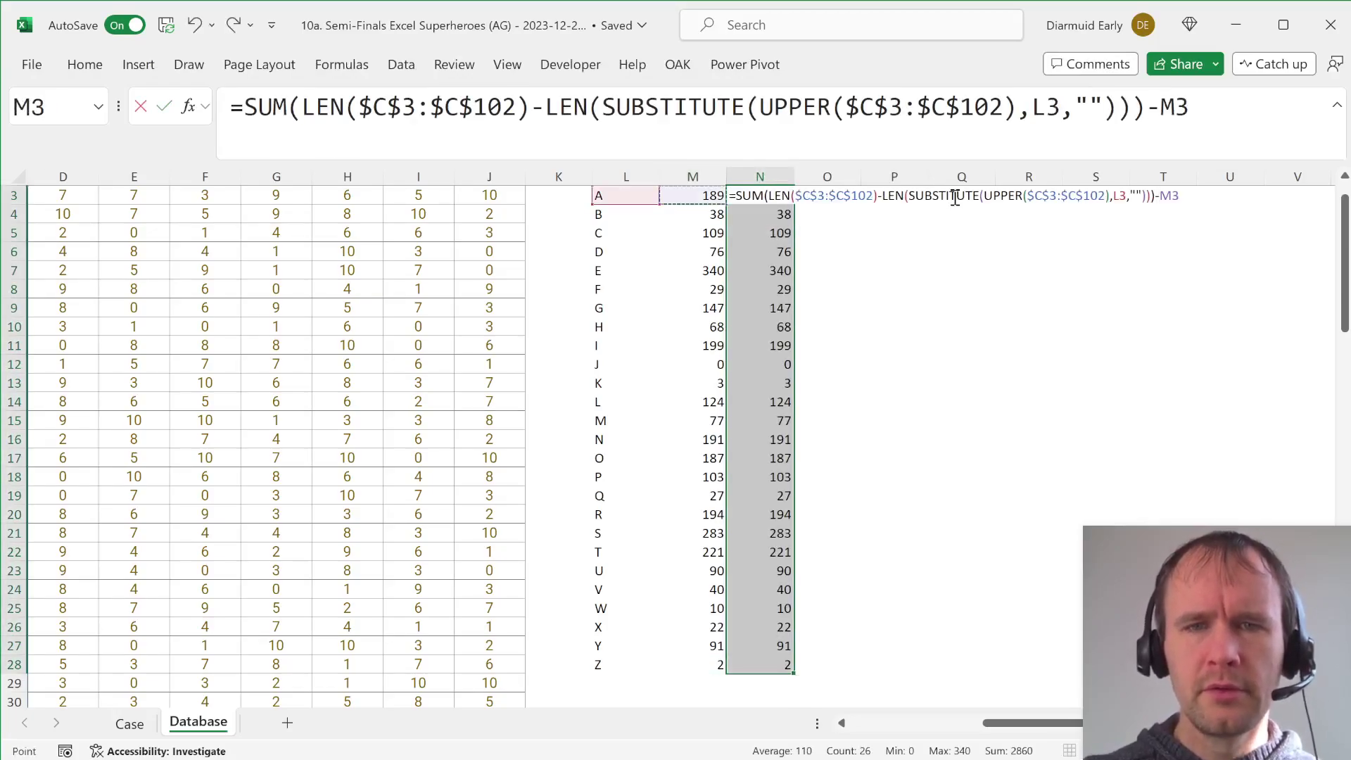
pyautogui.hotkey('ctrl', 'Return')
# Reread the Bonus 2 question on the Case sheet and return to the case list on the Database sheet.
pyautogui.hotkey('ctrl', 'pageup')
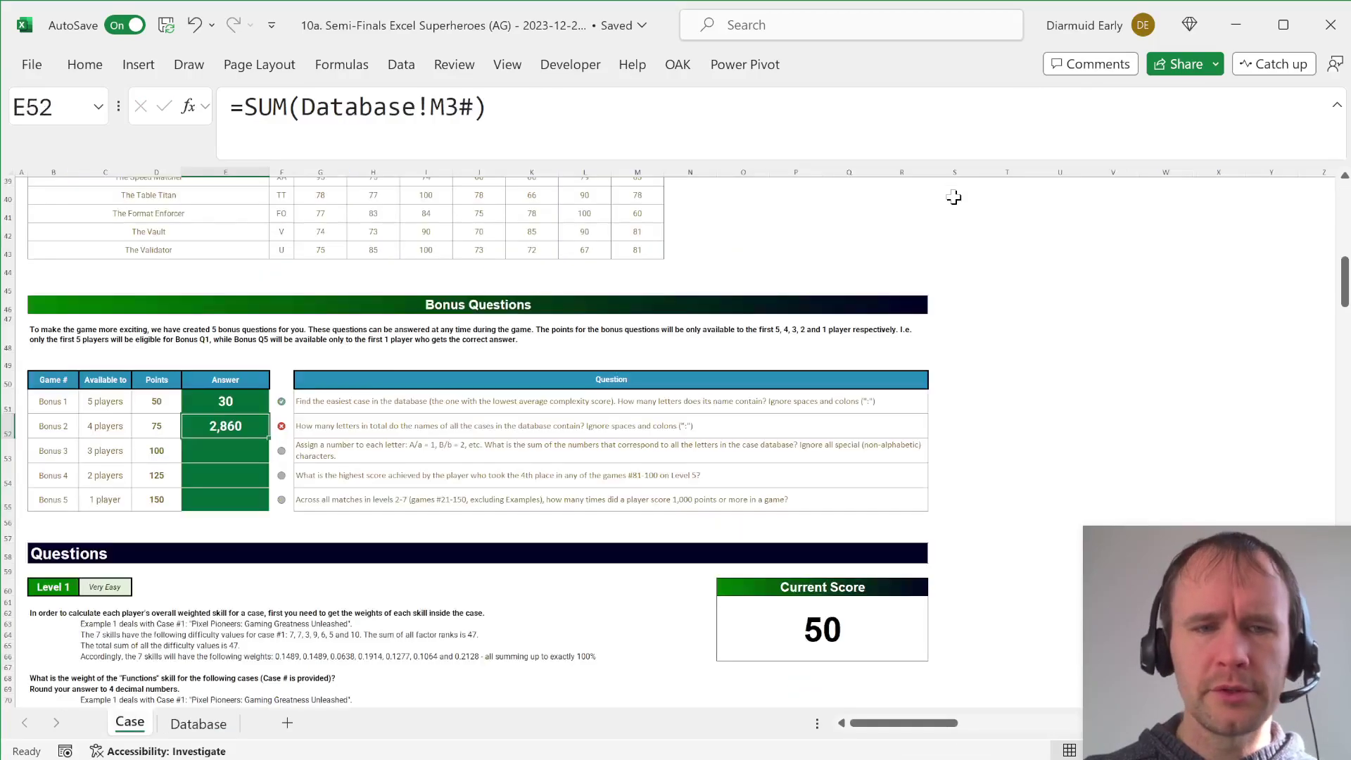
pyautogui.click(478, 421)
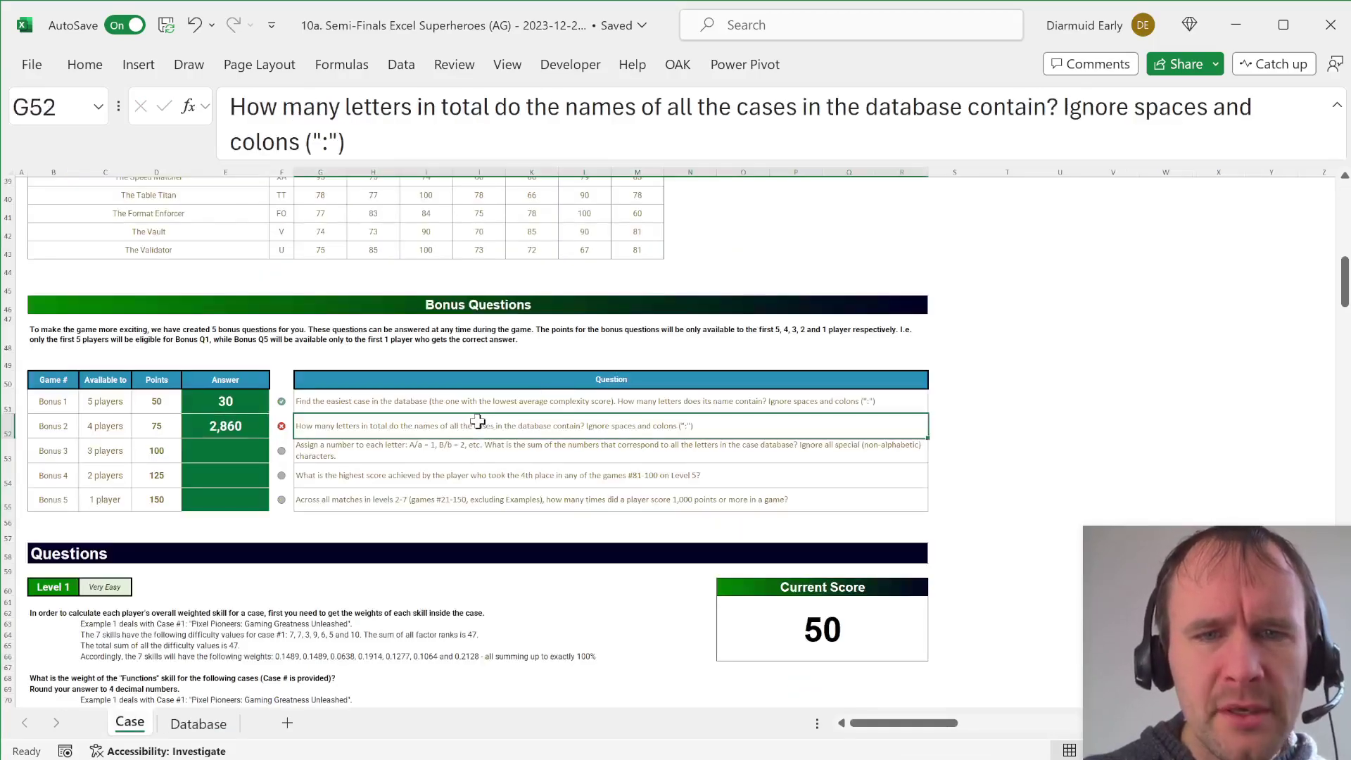
pyautogui.hotkey('ctrl', 'pagedown')
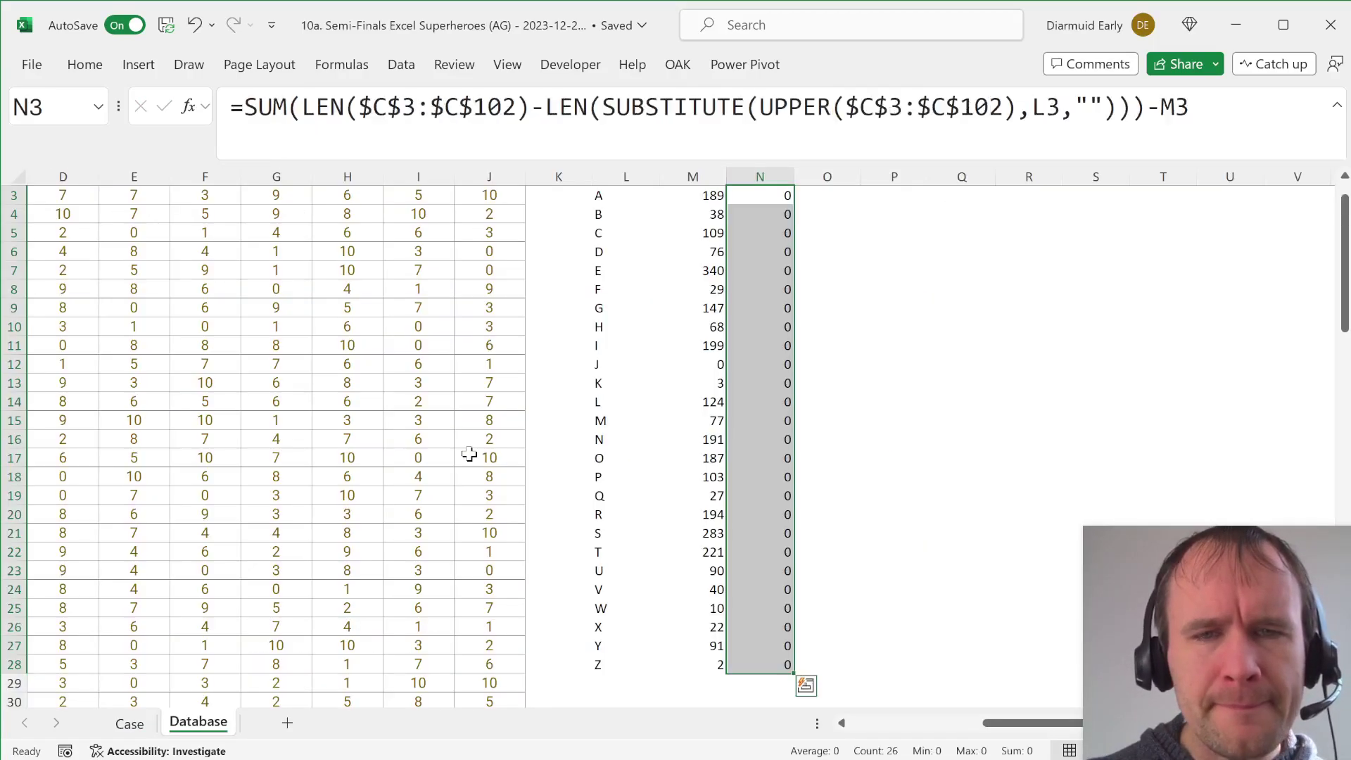
pyautogui.hotkey('ctrl', 'Left')
pyautogui.hotkey('ctrl', 'Left')
pyautogui.hotkey('ctrl', 'Left')
pyautogui.hotkey('ctrl', 'Left')
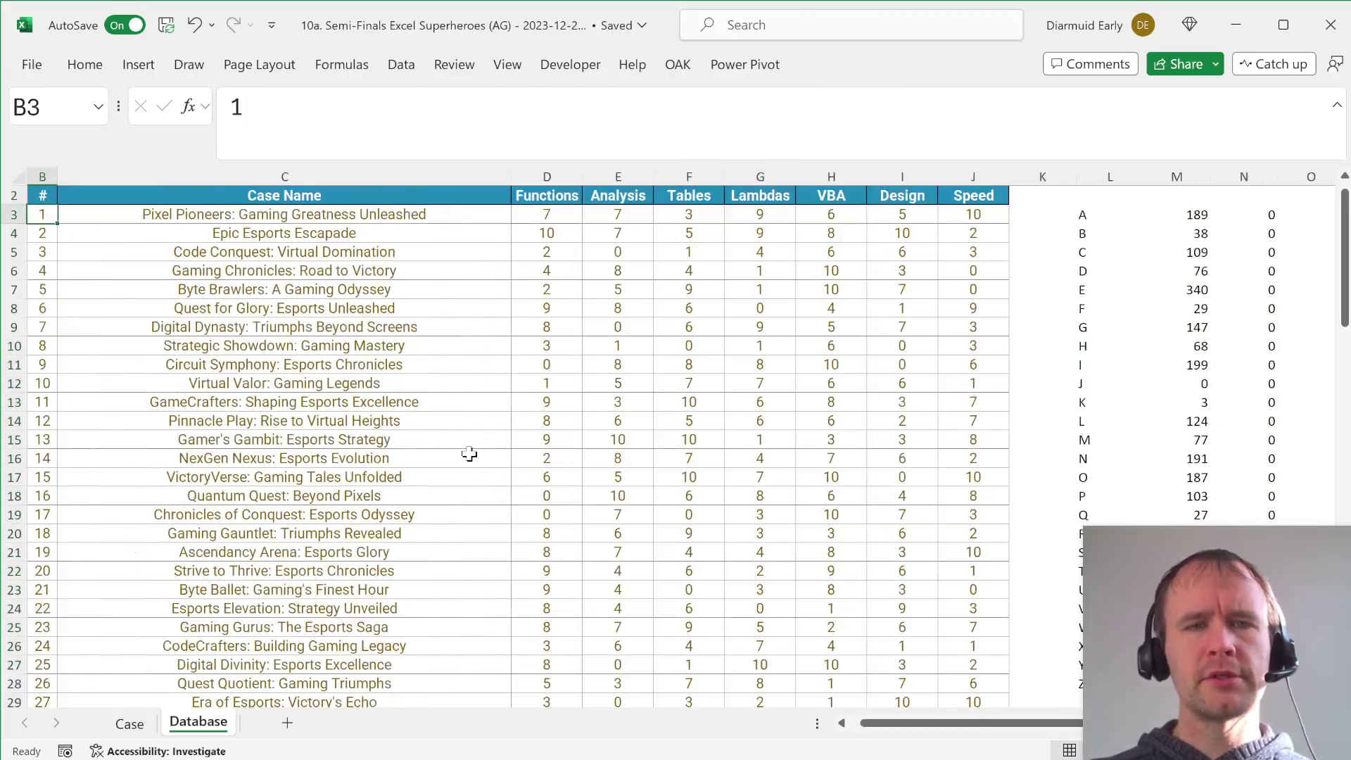
# Join all case names from C3 down to the end of the list into one string in P3 using CONCAT.
pyautogui.hotkey('ctrl', 'Home')
pyautogui.press('Right')
pyautogui.press('Right')
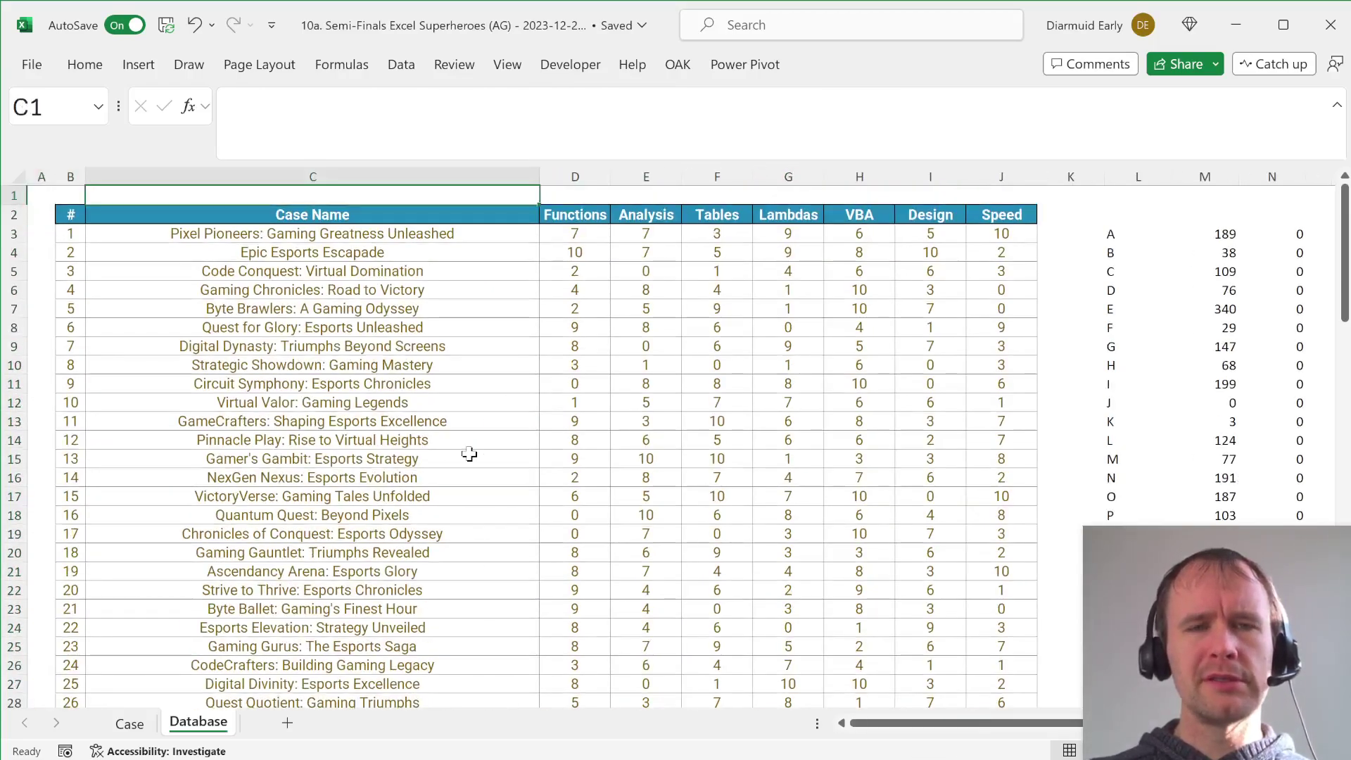
pyautogui.press('Right')
pyautogui.press('Down')
pyautogui.press('Down')
pyautogui.press('Right')
pyautogui.press('Right')
pyautogui.press('Right')
pyautogui.press('Right')
pyautogui.press('Right')
pyautogui.press('Right')
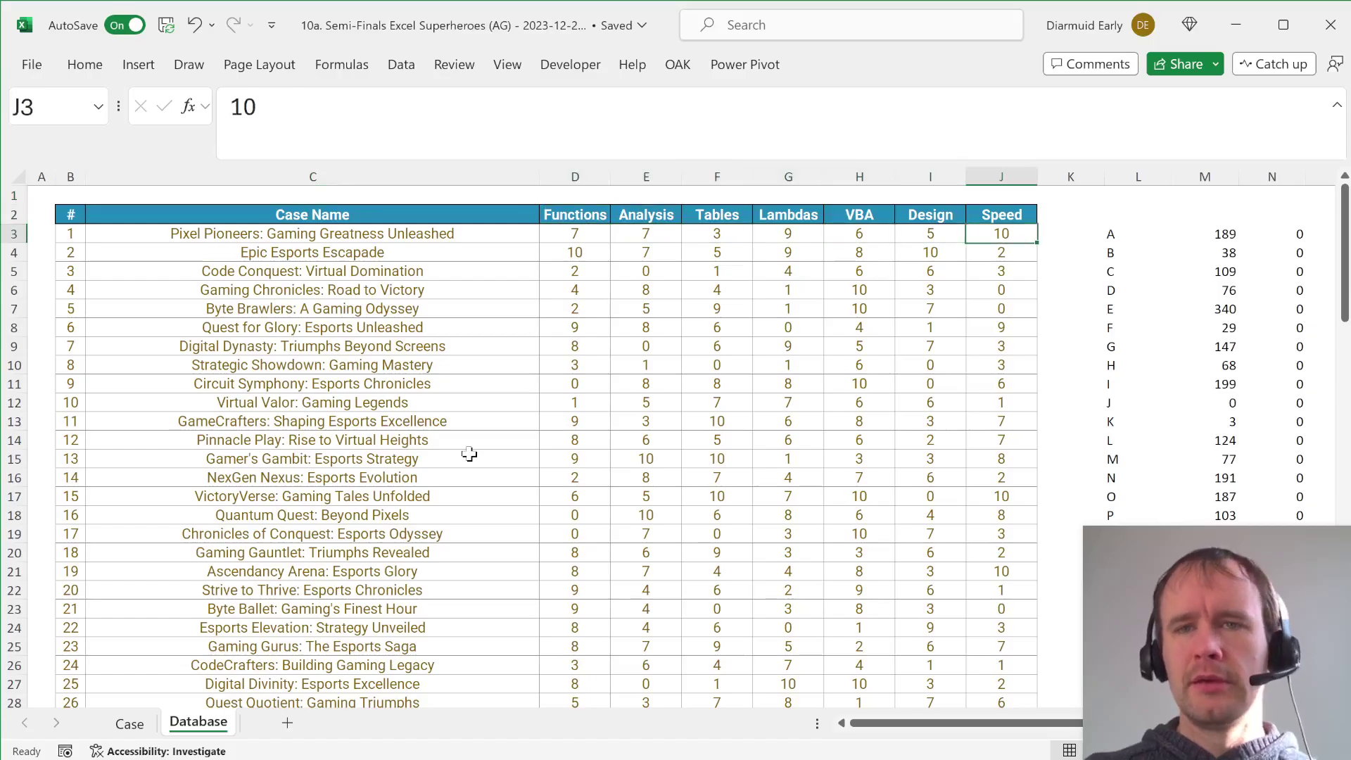
pyautogui.press('Right')
pyautogui.press('Right')
pyautogui.press('Right')
pyautogui.press('Right')
pyautogui.press('Right')
pyautogui.press('Right')
pyautogui.write('=')
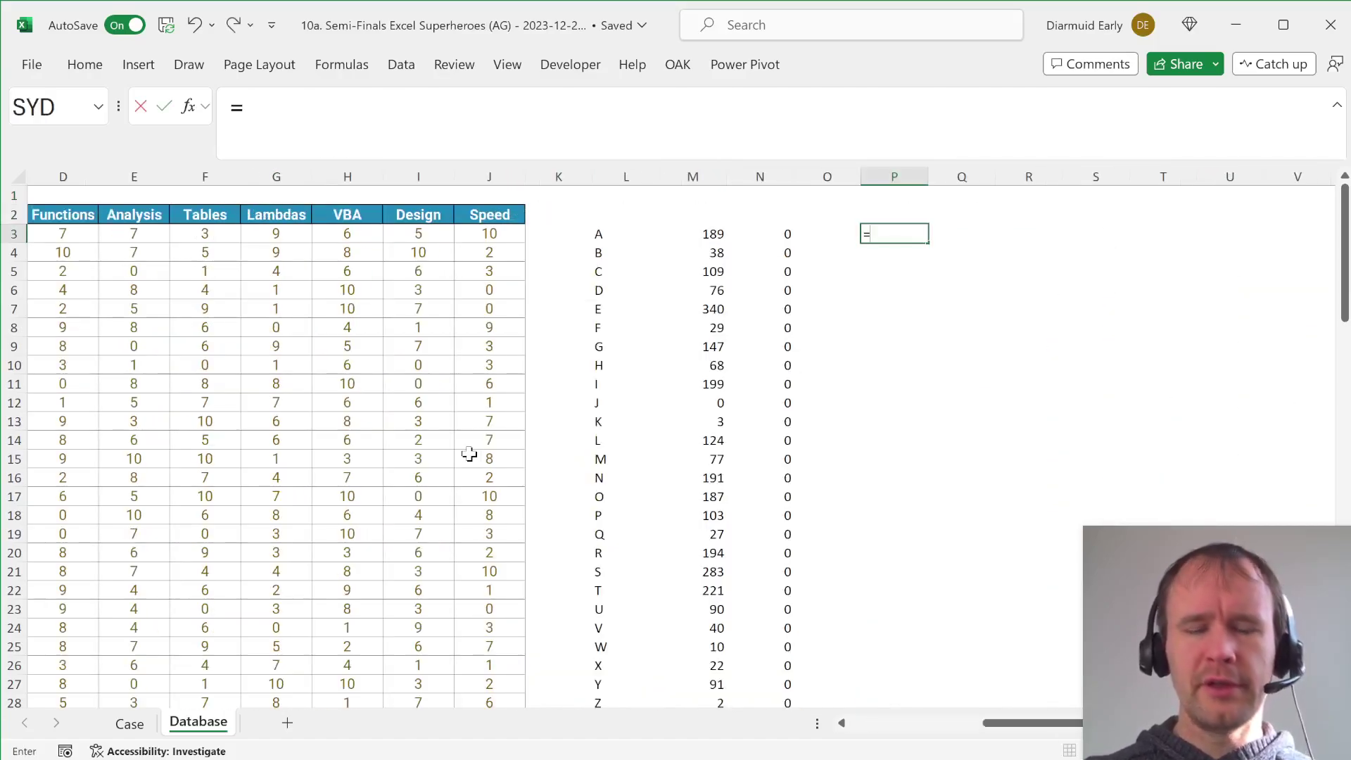
pyautogui.write('conc')
pyautogui.press('Tab')
pyautogui.press('Left')
pyautogui.press('Left')
pyautogui.press('Left')
pyautogui.press('Left')
pyautogui.press('Left')
pyautogui.press('Left')
pyautogui.press('Left')
pyautogui.press('Left')
pyautogui.press('Left')
pyautogui.press('Left')
pyautogui.press('Left')
pyautogui.press('Left')
pyautogui.press('Left')
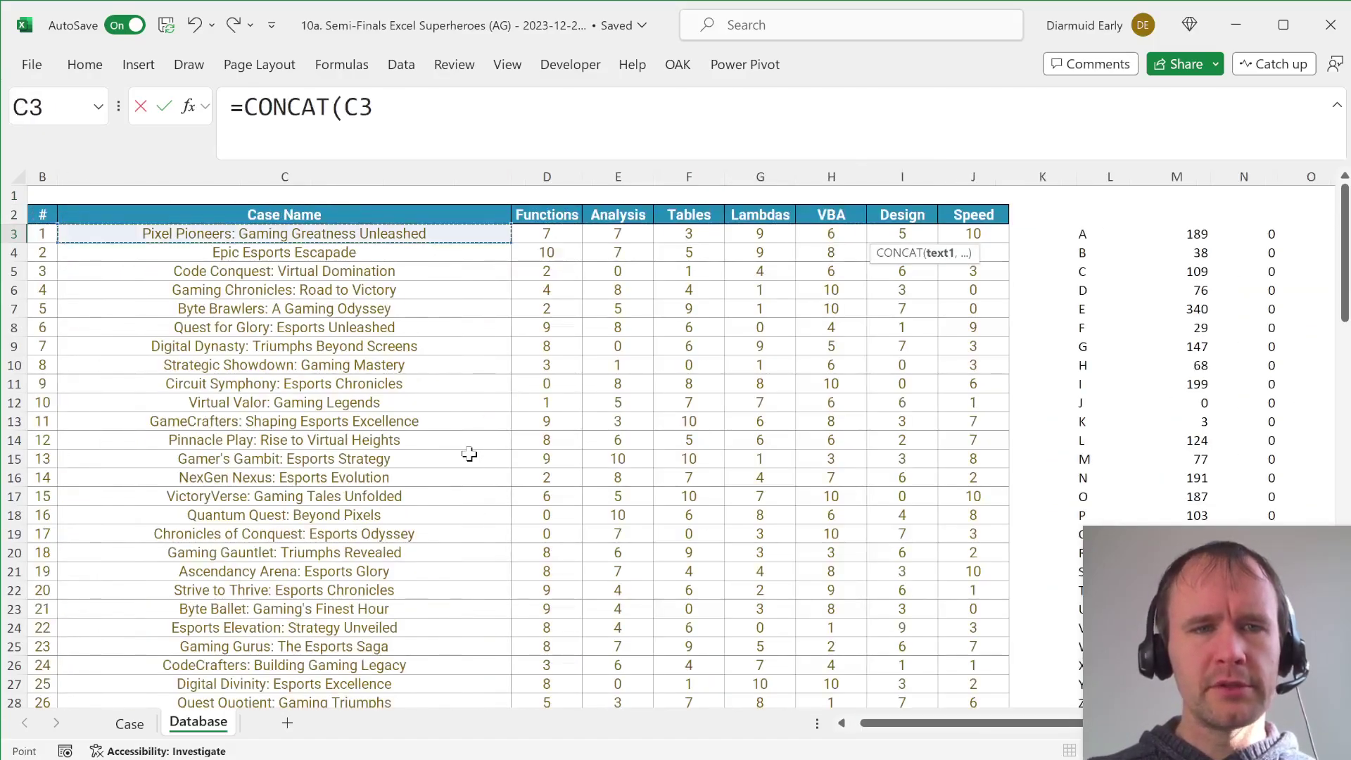
pyautogui.hotkey('ctrl', 'shift', 'Down')
pyautogui.press('Return')
# In P4, enter nested SUBSTITUTE functions on P3 that replace " " with "" and ":" with " ".
pyautogui.write('=')
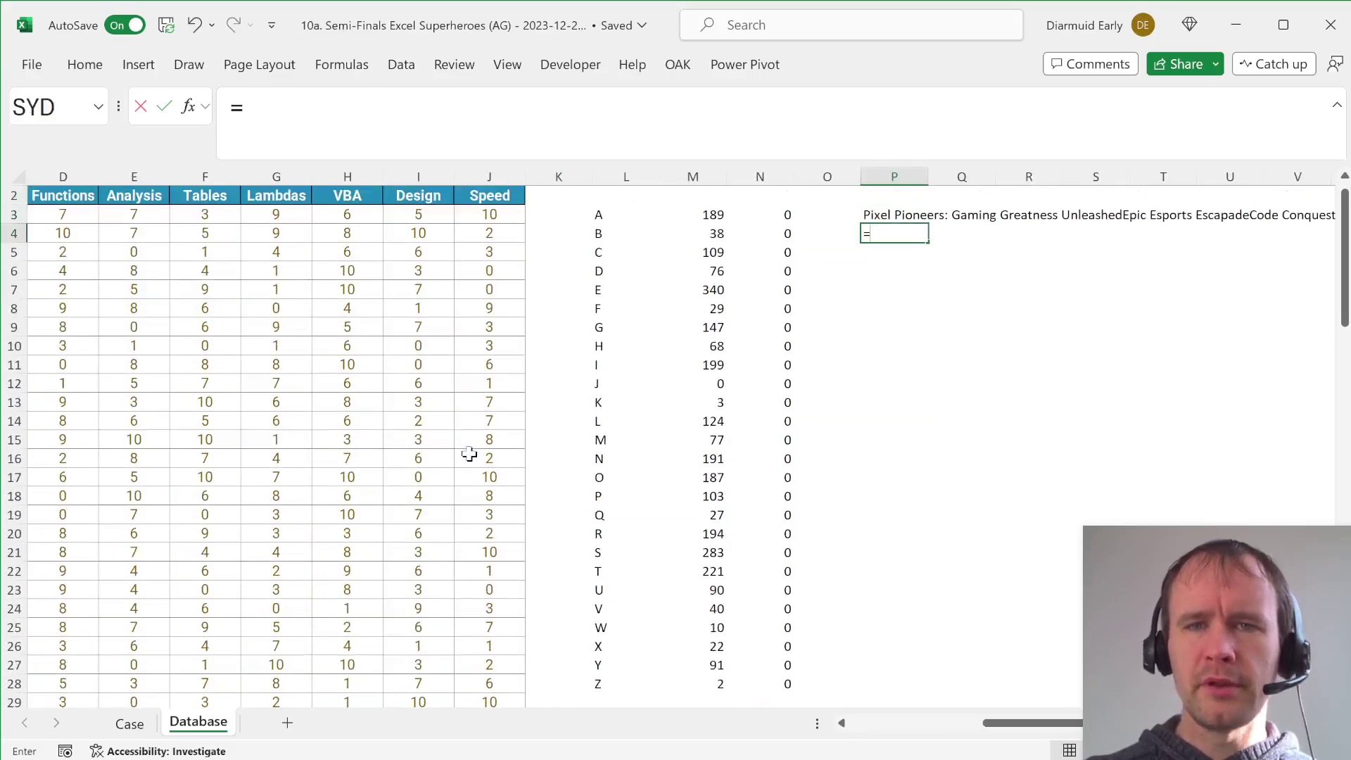
pyautogui.write('sub')
pyautogui.press('Tab')
pyautogui.write('su')
pyautogui.press('Tab')
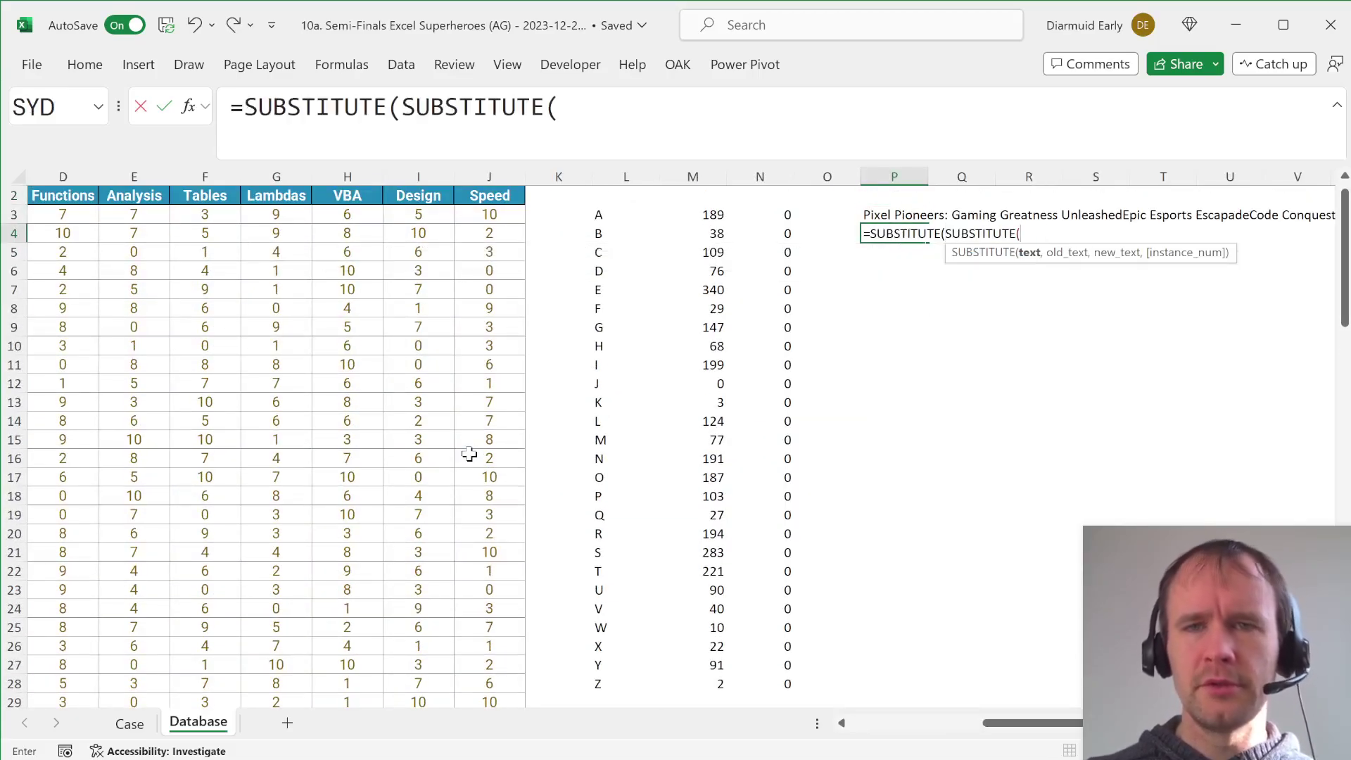
pyautogui.press('Up')
pyautogui.write('," ",')
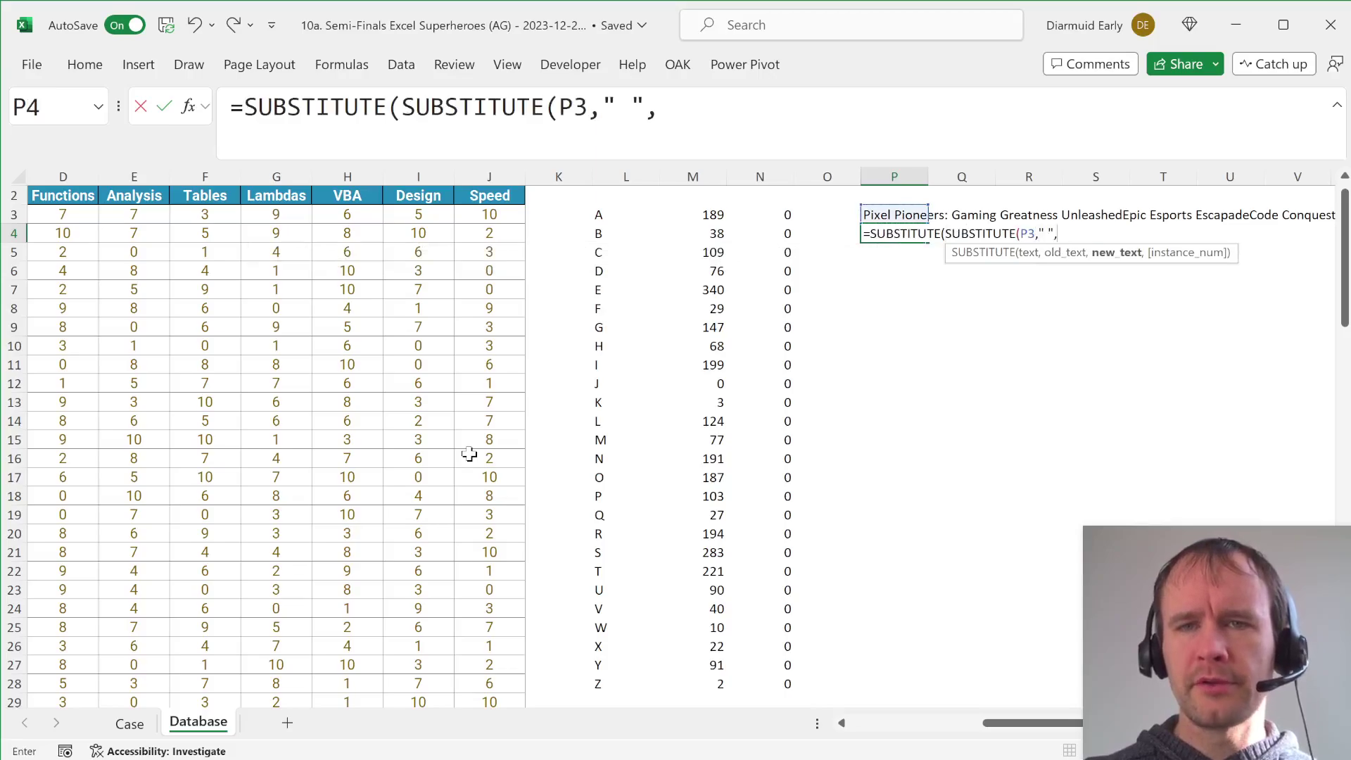
pyautogui.write('""),')
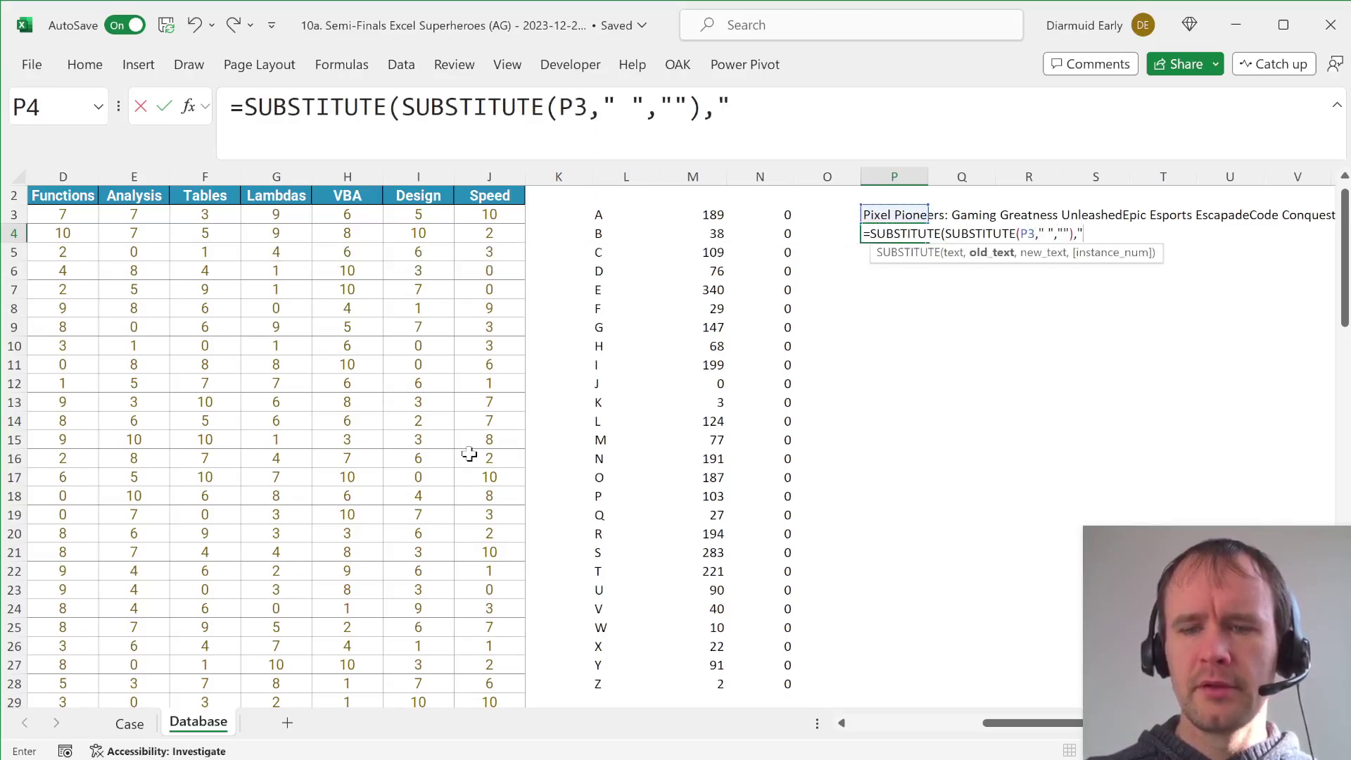
pyautogui.write('":"," "')
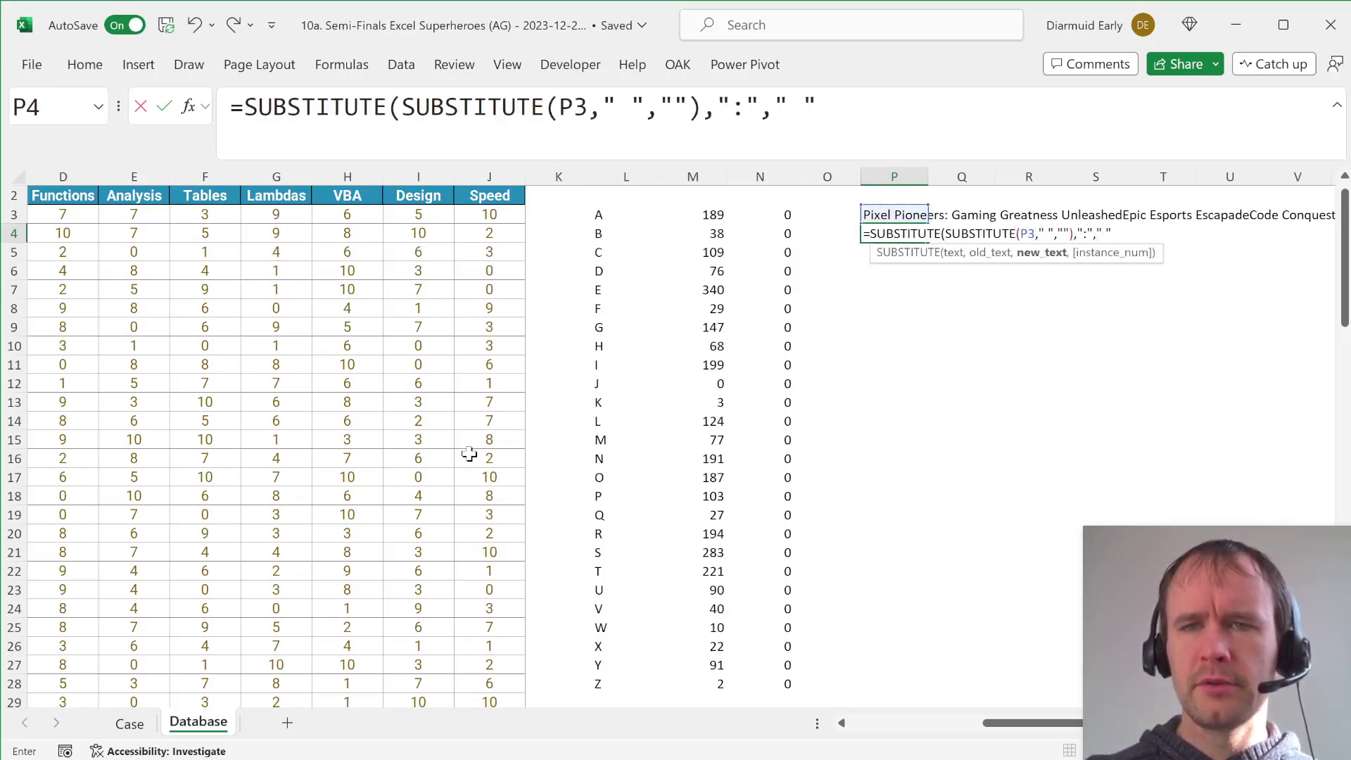
pyautogui.write('))')
pyautogui.press('Return')
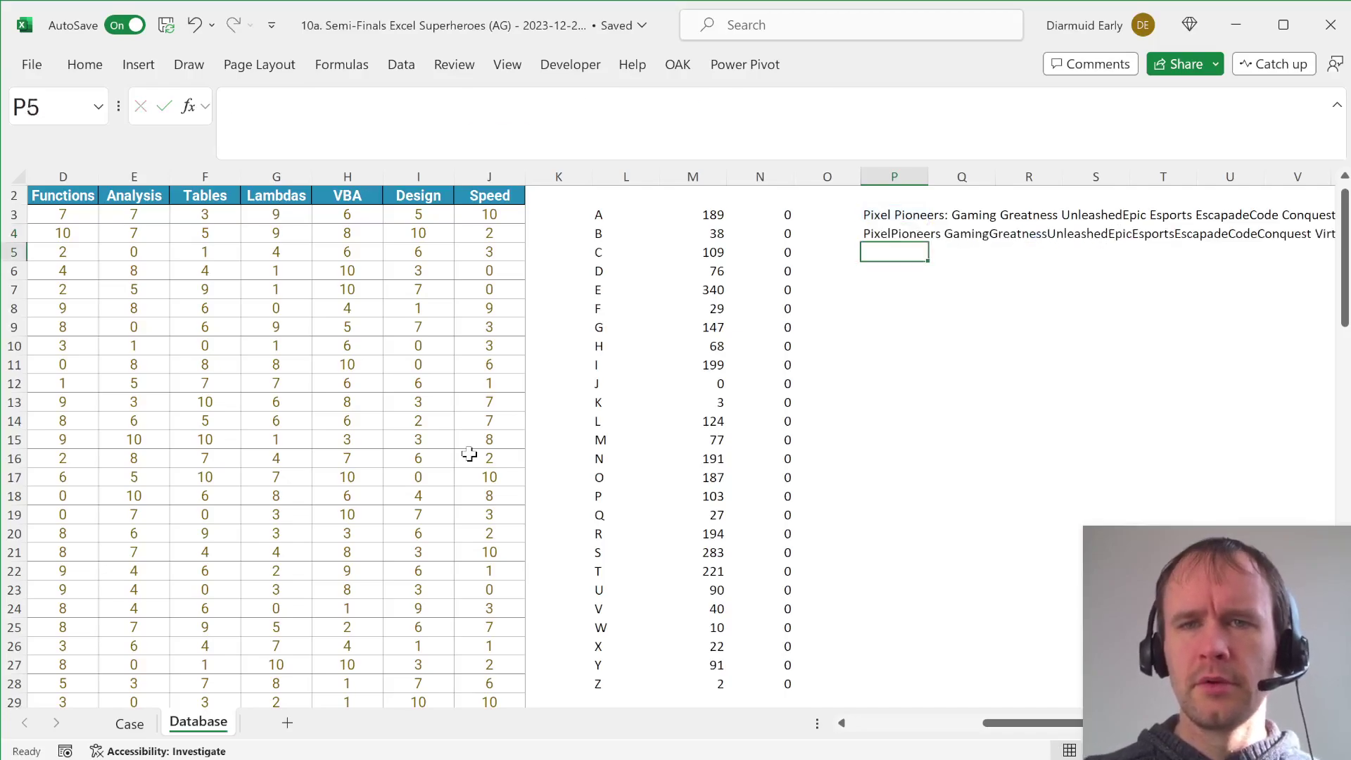
# Count the characters of the P4 text in P5 with LEN.
pyautogui.write('=LEN(')
pyautogui.press('Up')
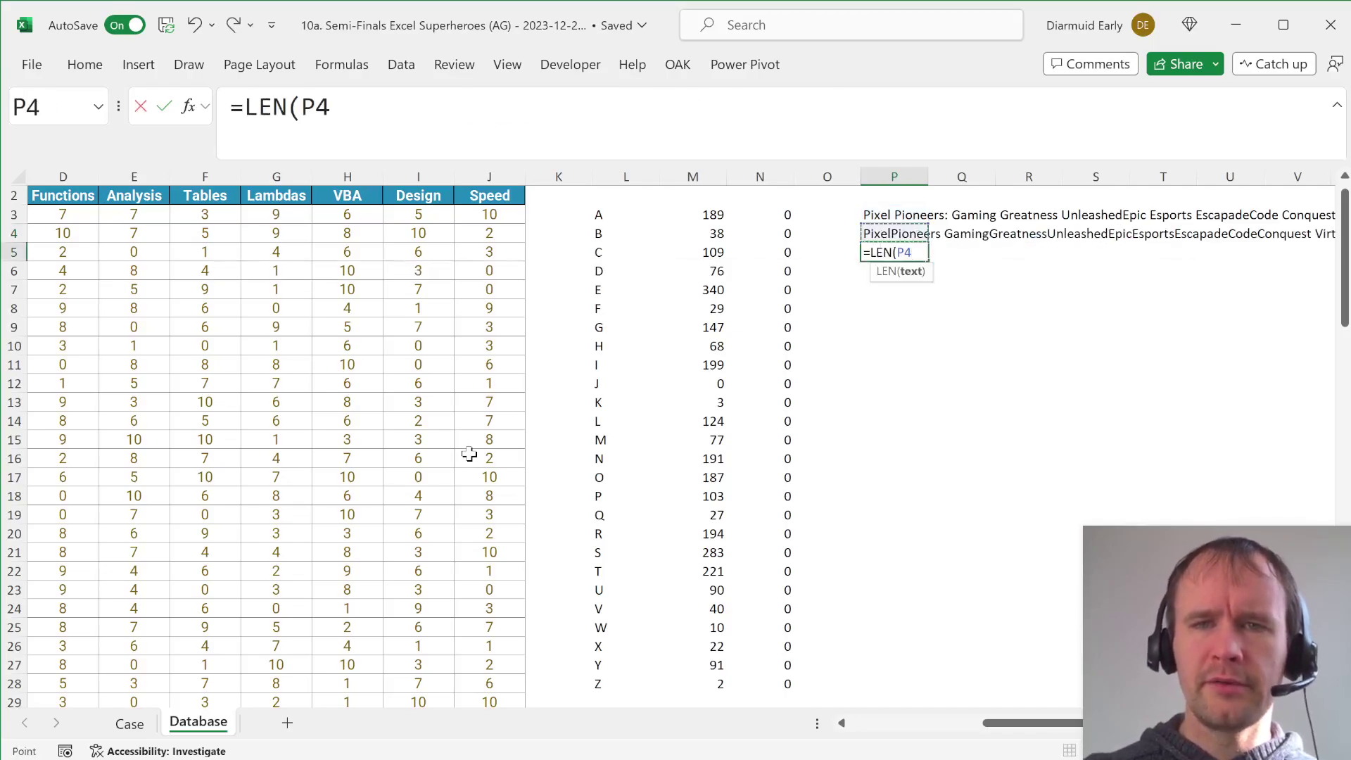
pyautogui.press('Return')
# Try the P5 character count as a pasted value for the Bonus 2 answer in E52, and undo the paste.
pyautogui.press('Up')
pyautogui.hotkey('ctrl', 'c')
pyautogui.hotkey('ctrl', 'pageup')
pyautogui.press('Left')
pyautogui.press('Left')
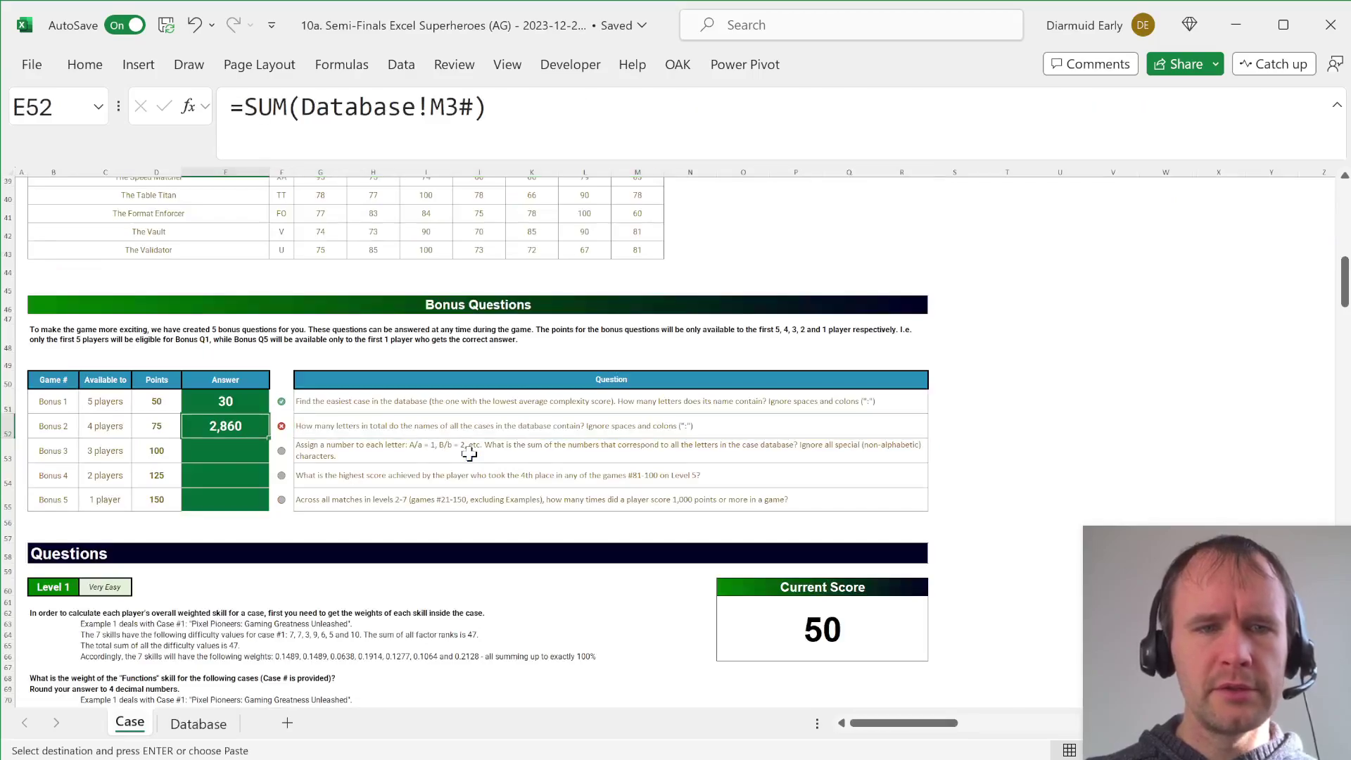
pyautogui.press('alt')
pyautogui.press('h')
pyautogui.press('v')
pyautogui.press('v')
pyautogui.hotkey('ctrl', 'z')
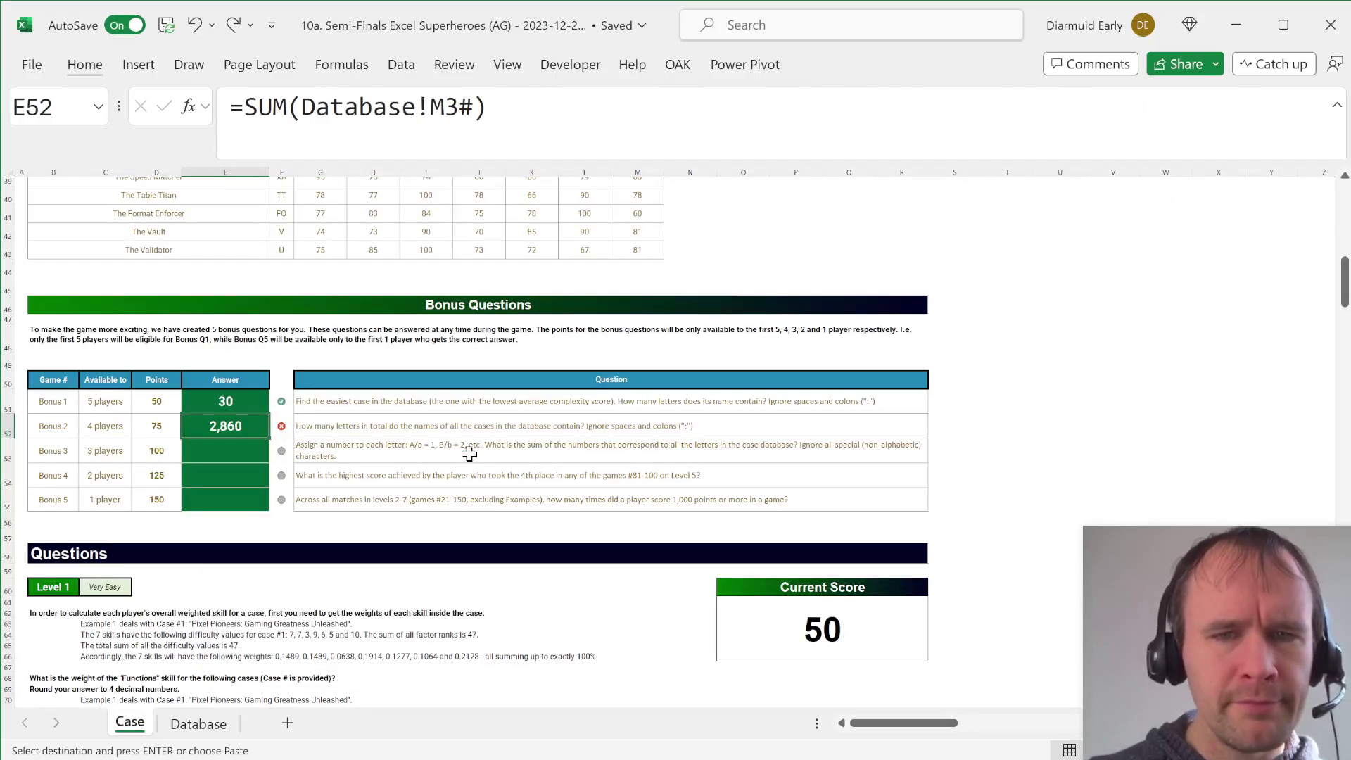
pyautogui.press('Down')
pyautogui.press('Up')
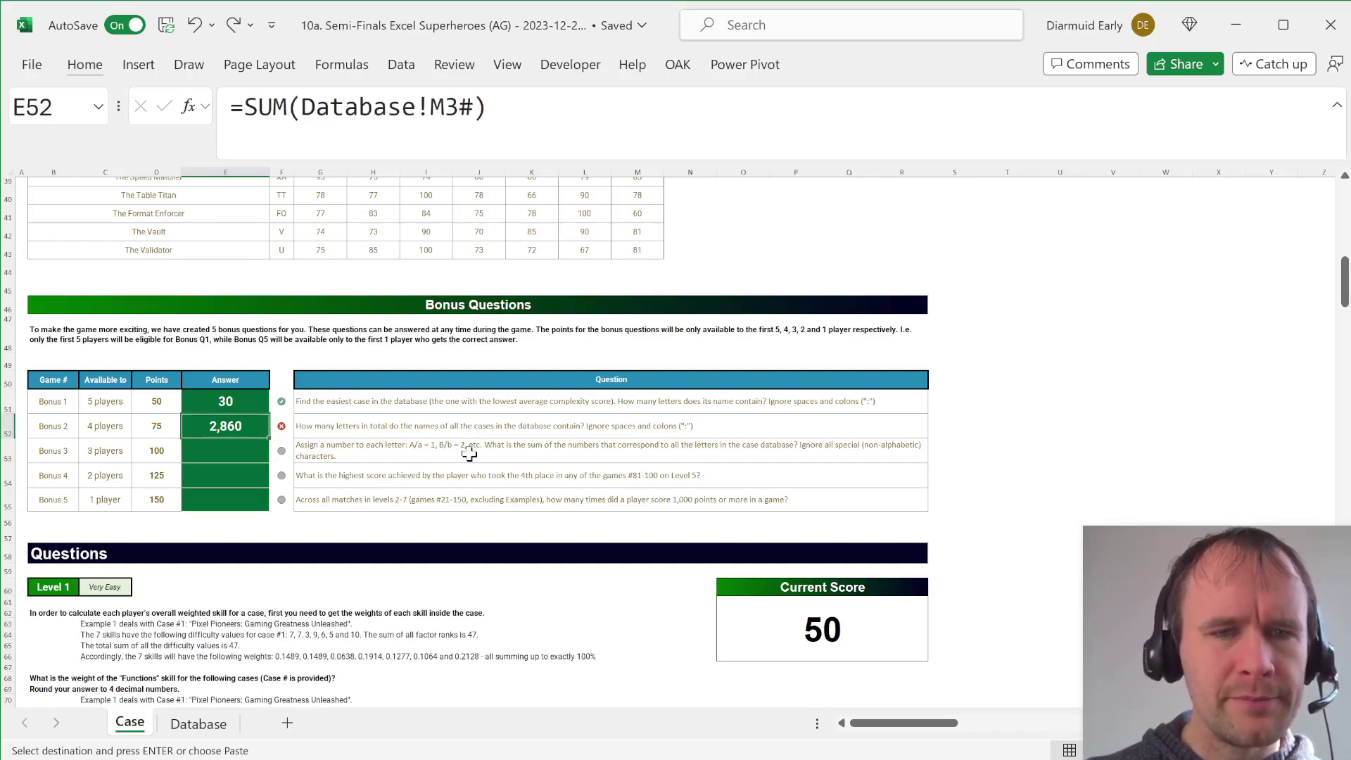
# On the Database sheet, clear the helper formulas in P3:P5 and the check formulas in N3:N28.
pyautogui.hotkey('ctrl', 'pagedown')
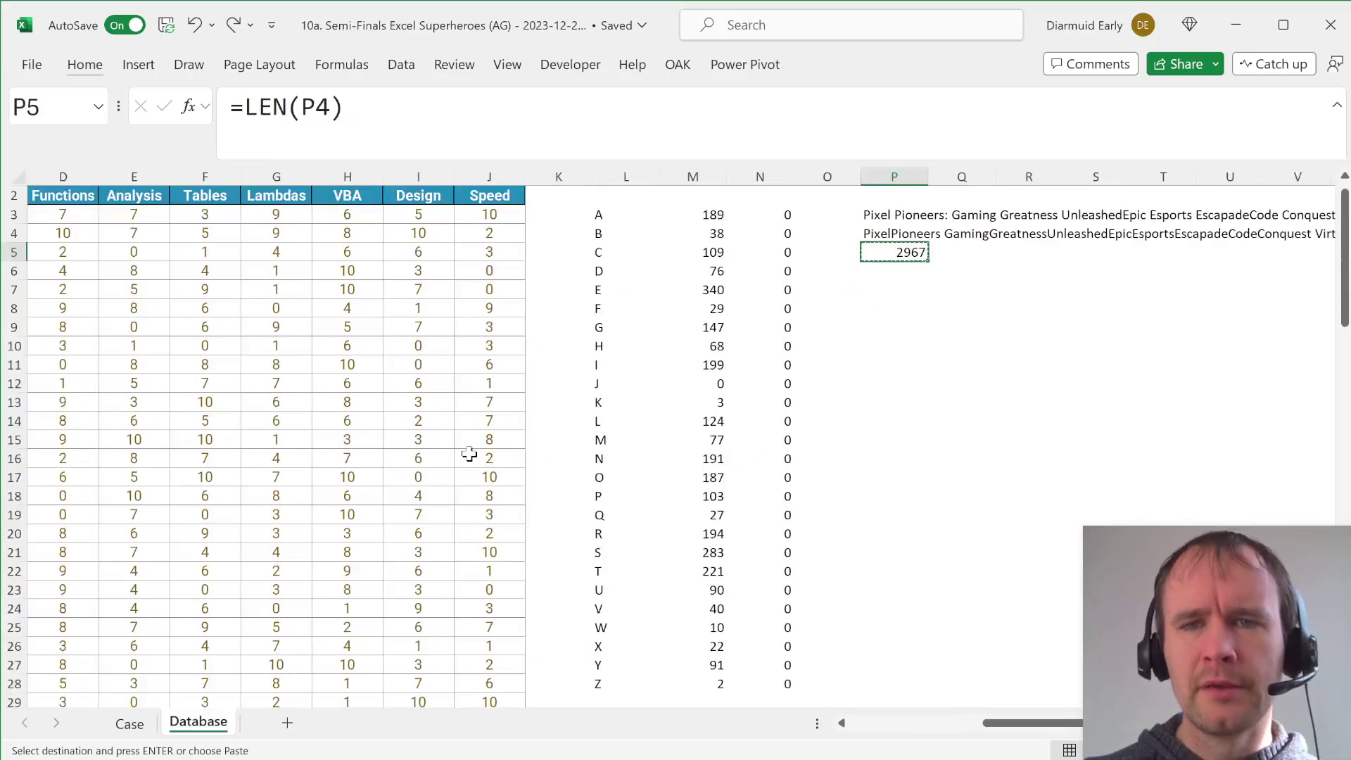
pyautogui.press('Up')
pyautogui.press('Up')
pyautogui.hotkey('shift', 'Down')
pyautogui.hotkey('shift', 'Down')
pyautogui.press('Delete')
pyautogui.press('Left')
pyautogui.press('Left')
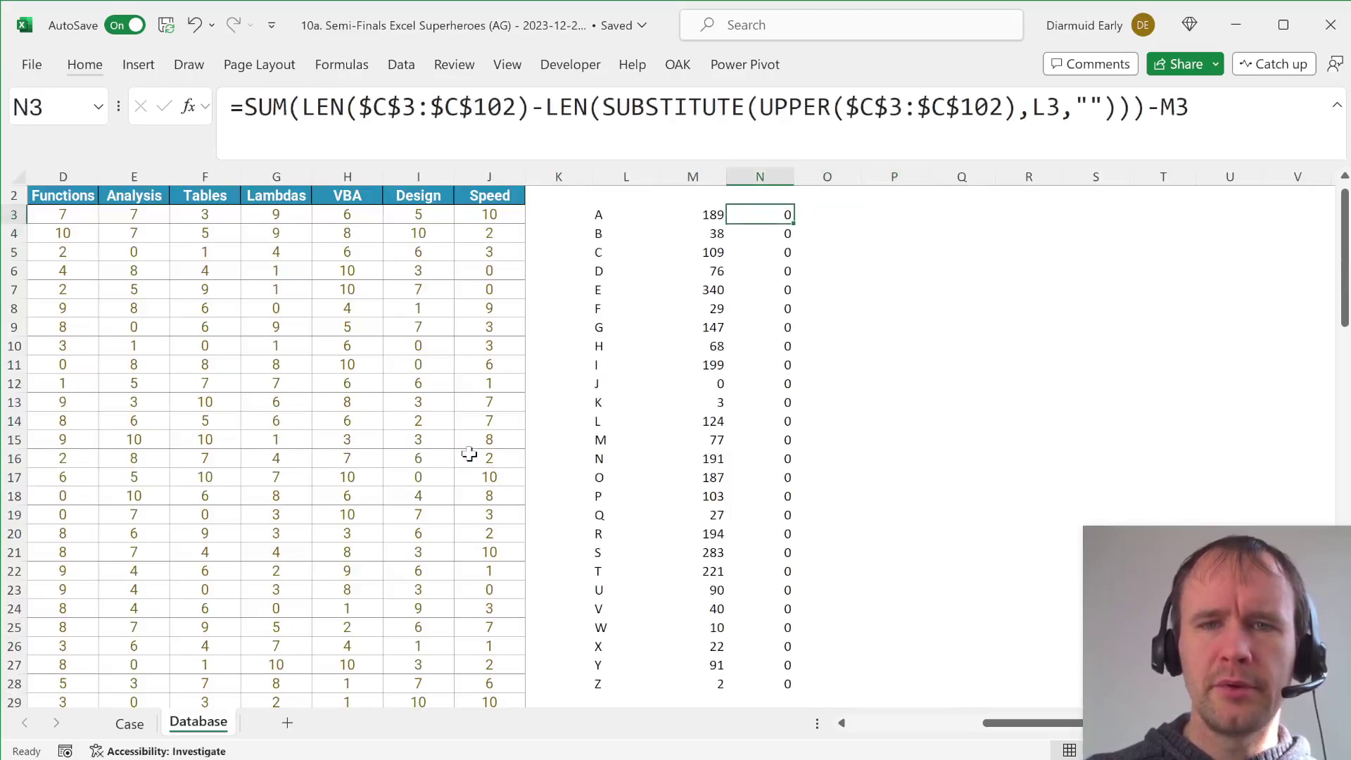
pyautogui.hotkey('ctrl', 'shift', 'Down')
pyautogui.press('Delete')
# Number the letters from 1 to 26 beside their counts by entering =SEQUENCE(26) in N3.
pyautogui.press('Down')
pyautogui.press('Up')
pyautogui.write('=seq')
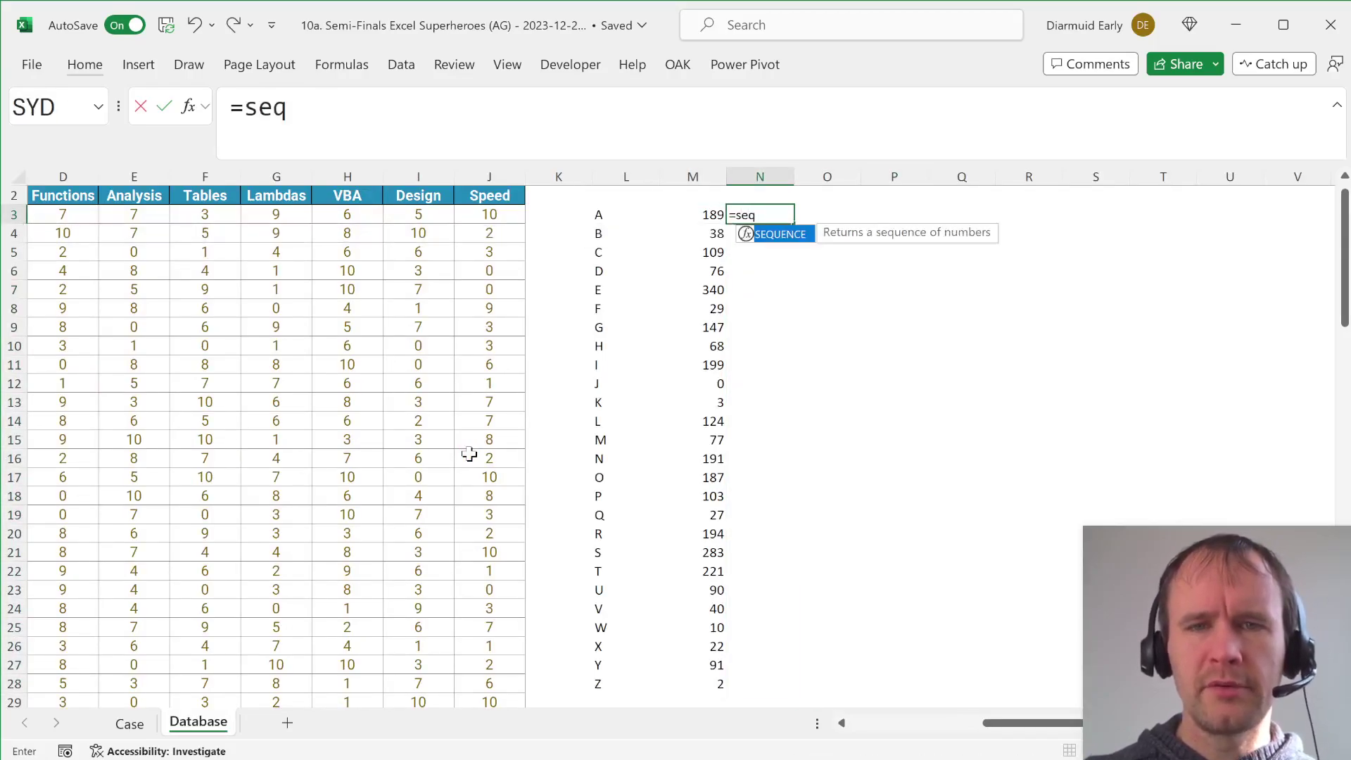
pyautogui.press('Tab')
pyautogui.write('26)')
pyautogui.press('Return')
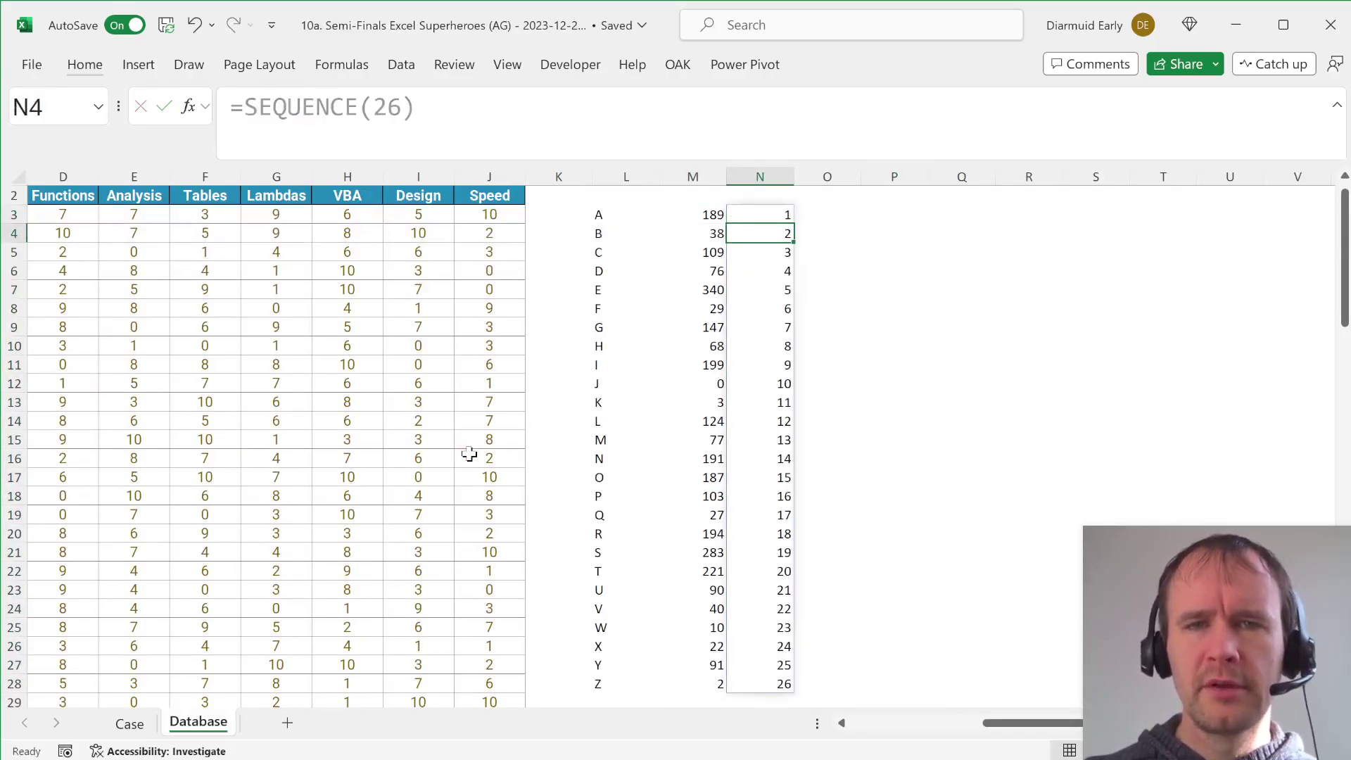
# Answer Bonus 3 in E53 of the Case sheet with =SUMPRODUCT(Database!N3#,Database!M3#).
pyautogui.press('Up')
pyautogui.press('Right')
pyautogui.hotkey('ctrl', 'pageup')
pyautogui.press('Down')
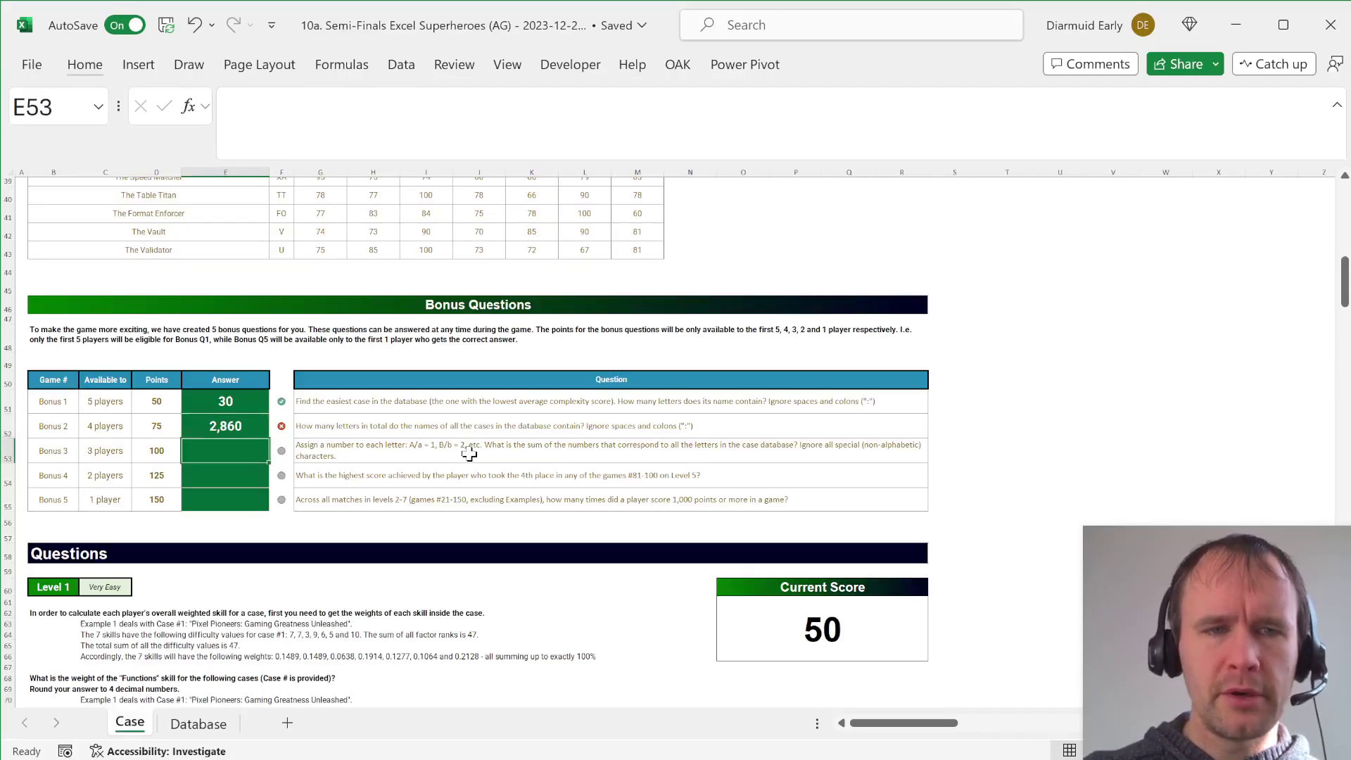
pyautogui.write('=sump')
pyautogui.press('Tab')
pyautogui.hotkey('ctrl', 'pagedown')
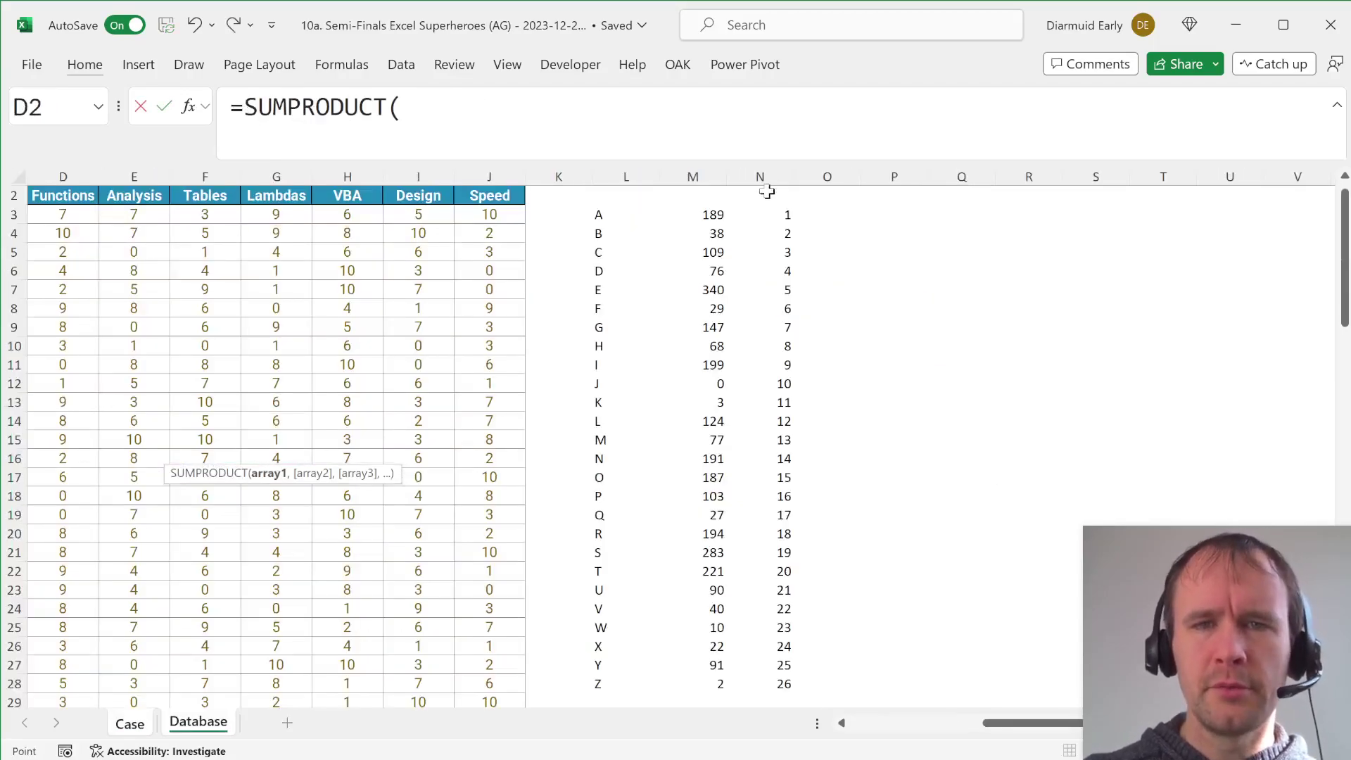
pyautogui.click(768, 214)
pyautogui.write('#,')
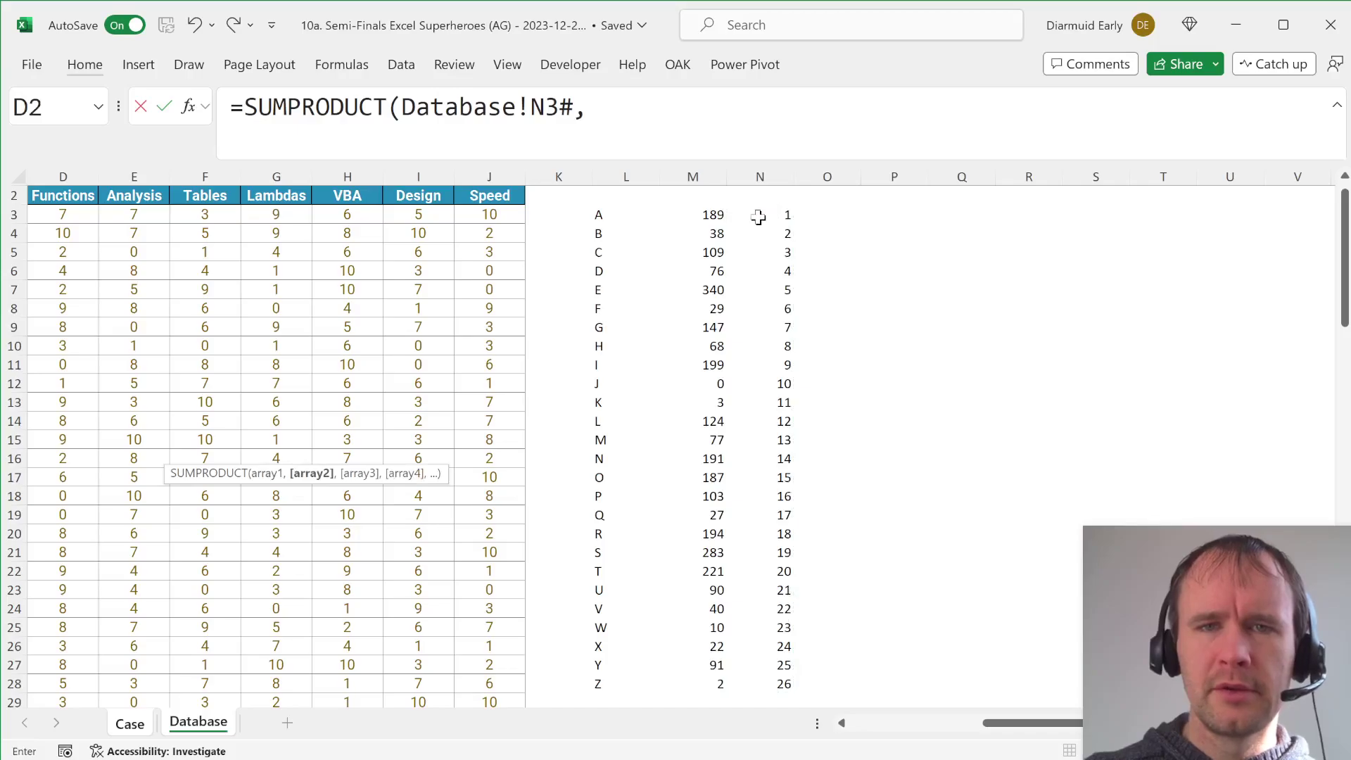
pyautogui.click(714, 215)
pyautogui.write('#)')
pyautogui.press('Return')
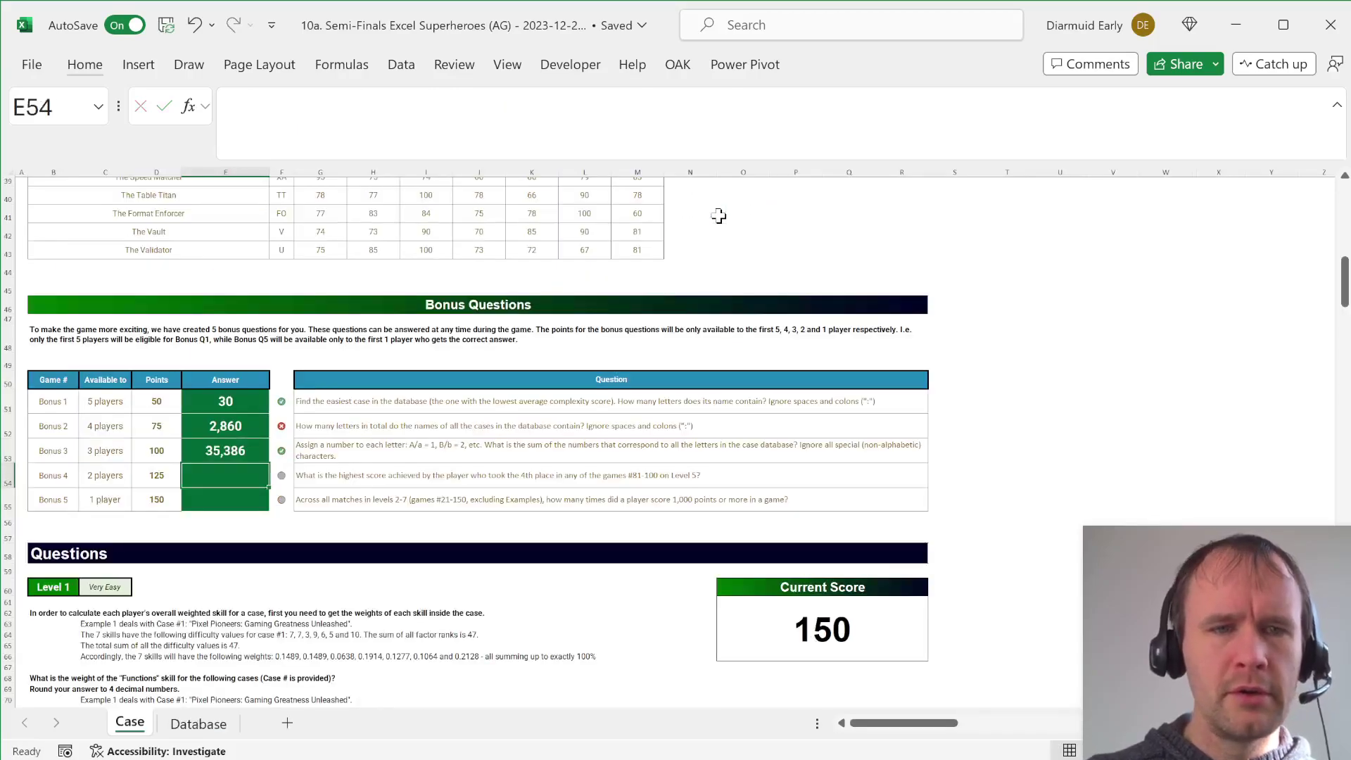
# Evaluate the Bonus 2 check formula in F52 step by step to compare E52 with the expected answer.
pyautogui.press('Up')
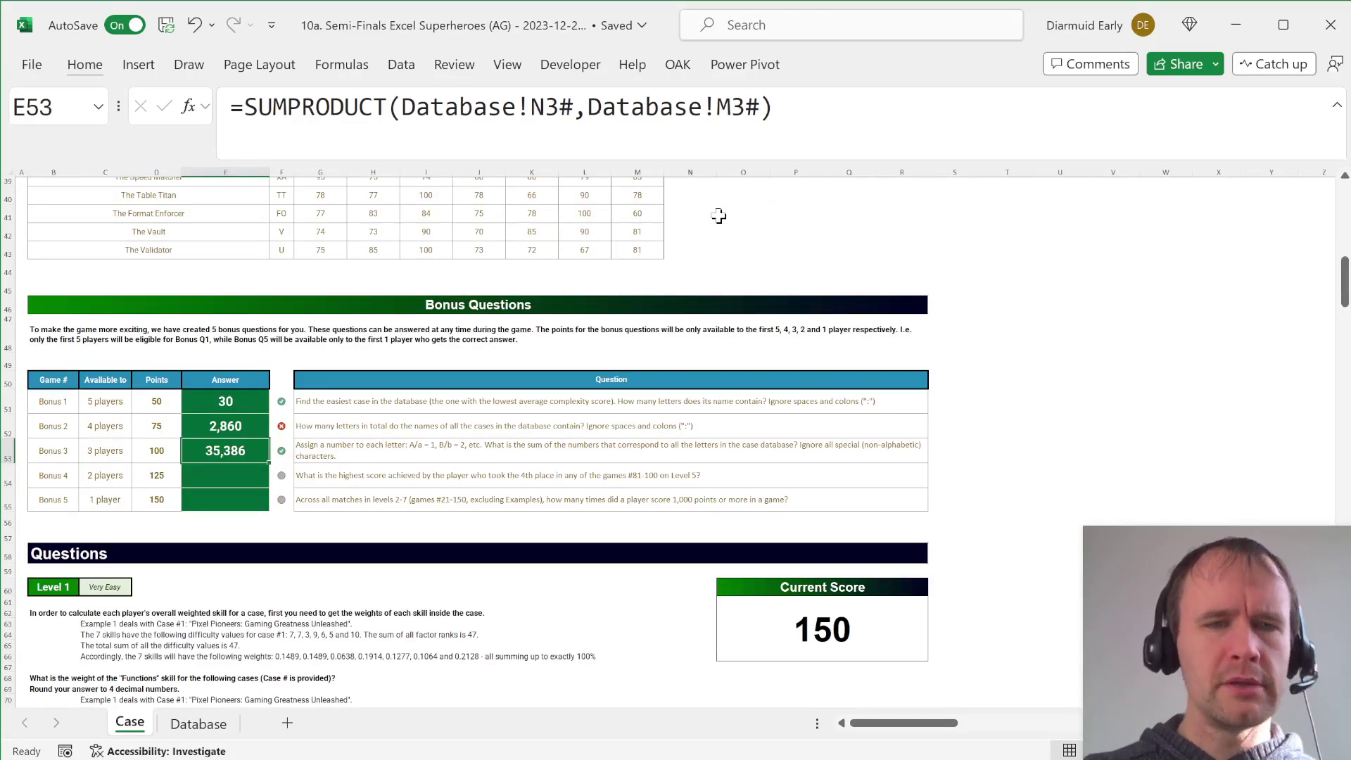
pyautogui.press('Up')
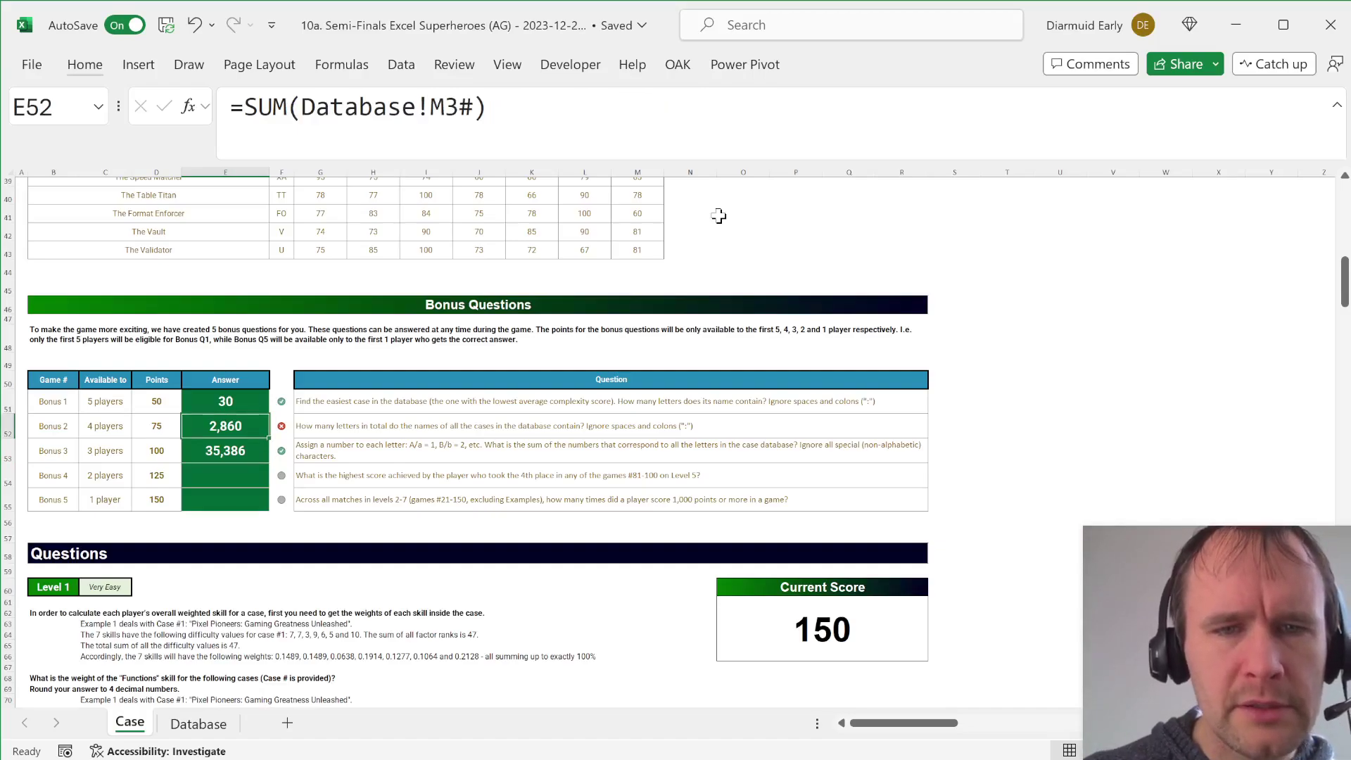
pyautogui.press('Right')
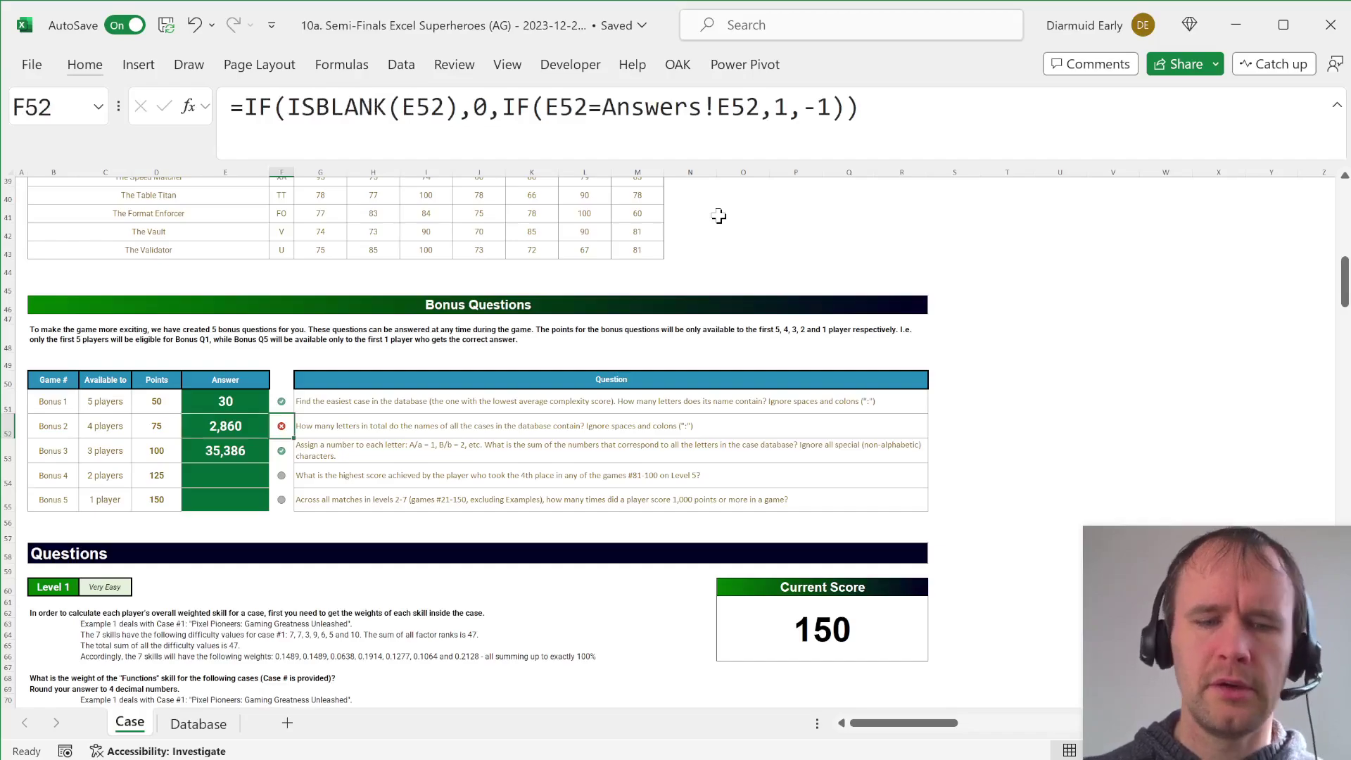
pyautogui.hotkey('alt', 'm')
pyautogui.press('v')
pyautogui.press('Return')
pyautogui.press('Return')
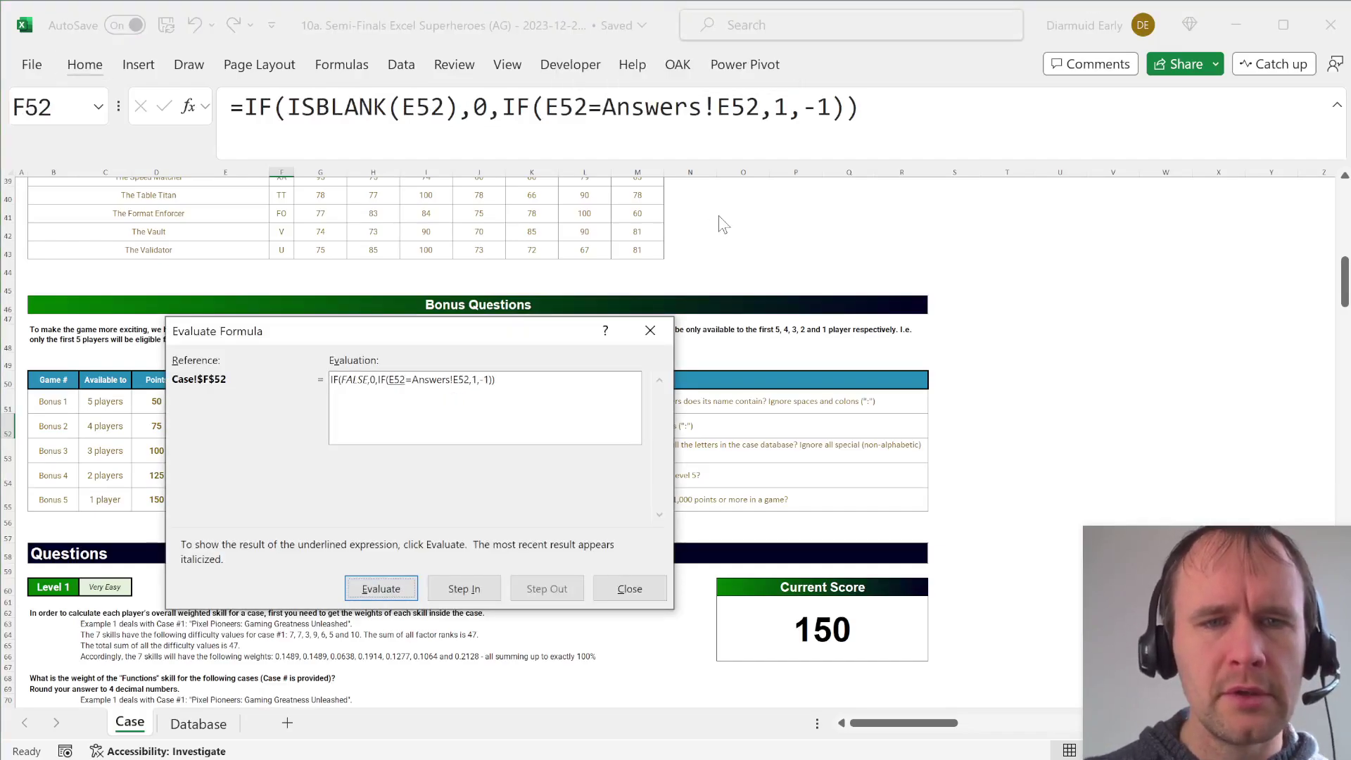
pyautogui.press('Return')
pyautogui.press('Return')
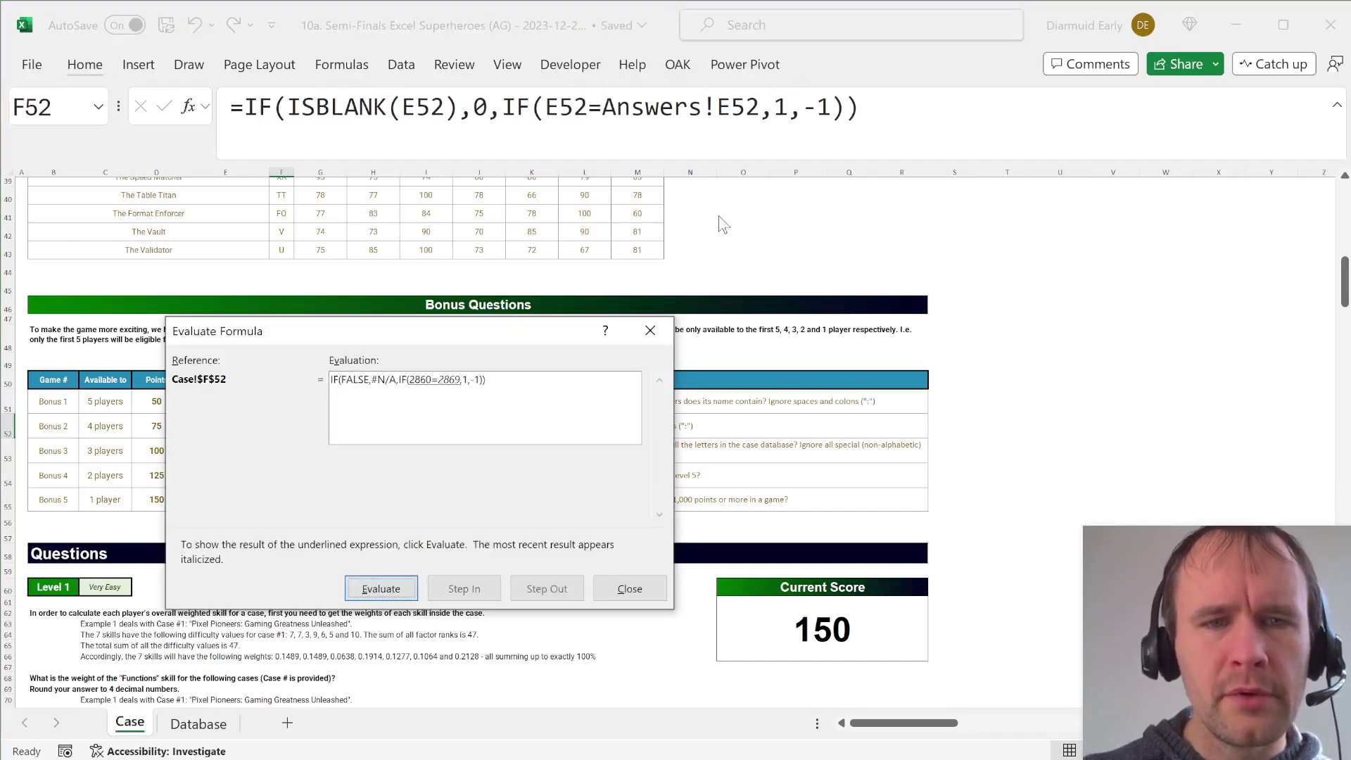
pyautogui.press('Escape')
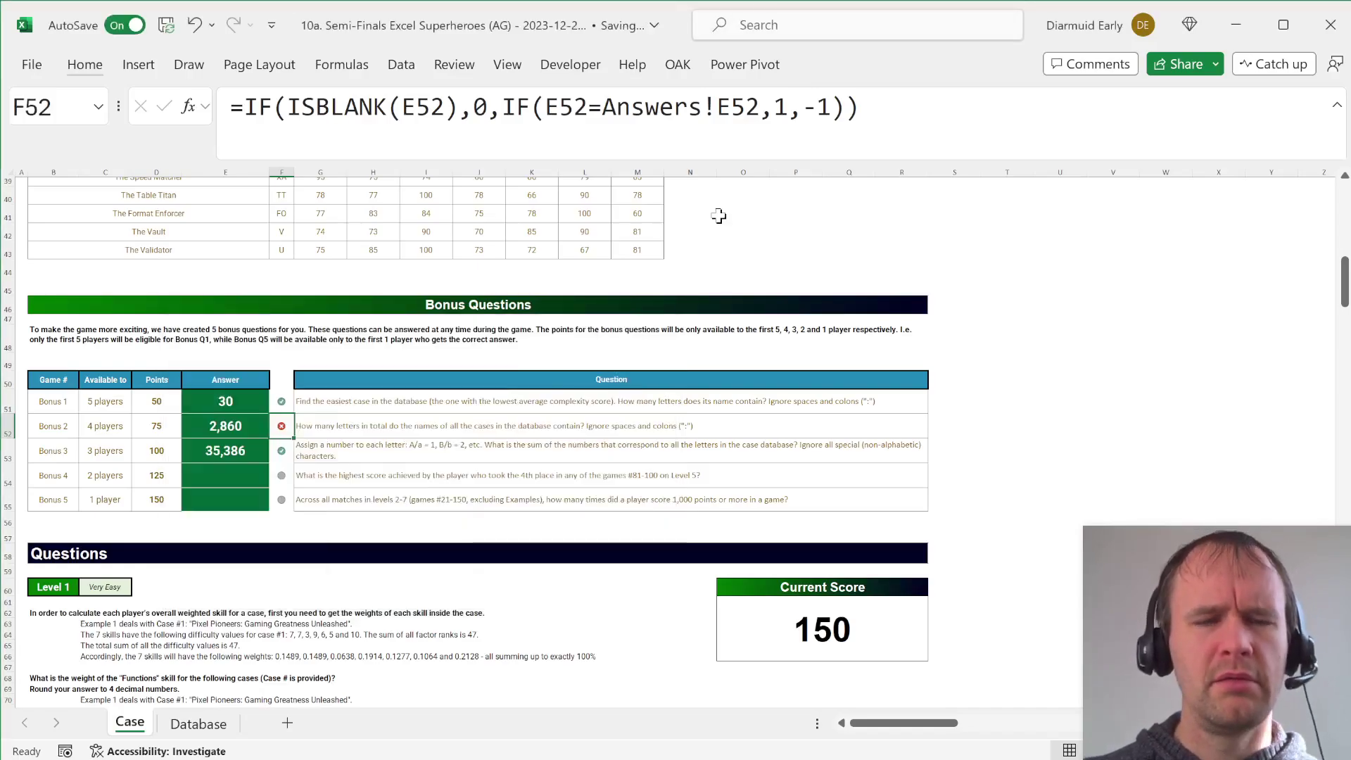
# Look over the case names in column C of the Database sheet and return to the Case sheet.
pyautogui.hotkey('ctrl', 'pagedown')
pyautogui.hotkey('ctrl', 'Left')
pyautogui.hotkey('ctrl', 'Left')
pyautogui.hotkey('ctrl', 'Left')
pyautogui.hotkey('ctrl', 'Left')
pyautogui.hotkey('ctrl', 'Left')
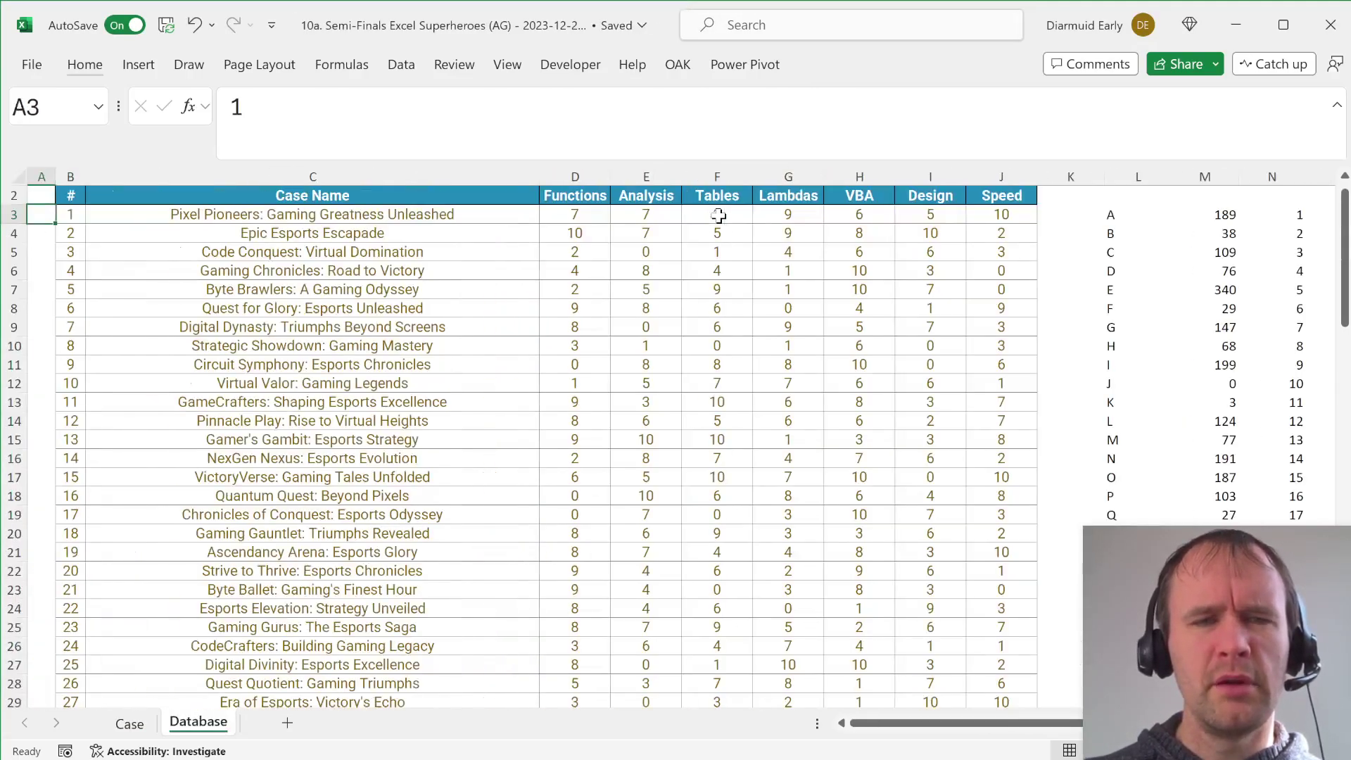
pyautogui.press('Right')
pyautogui.press('Right')
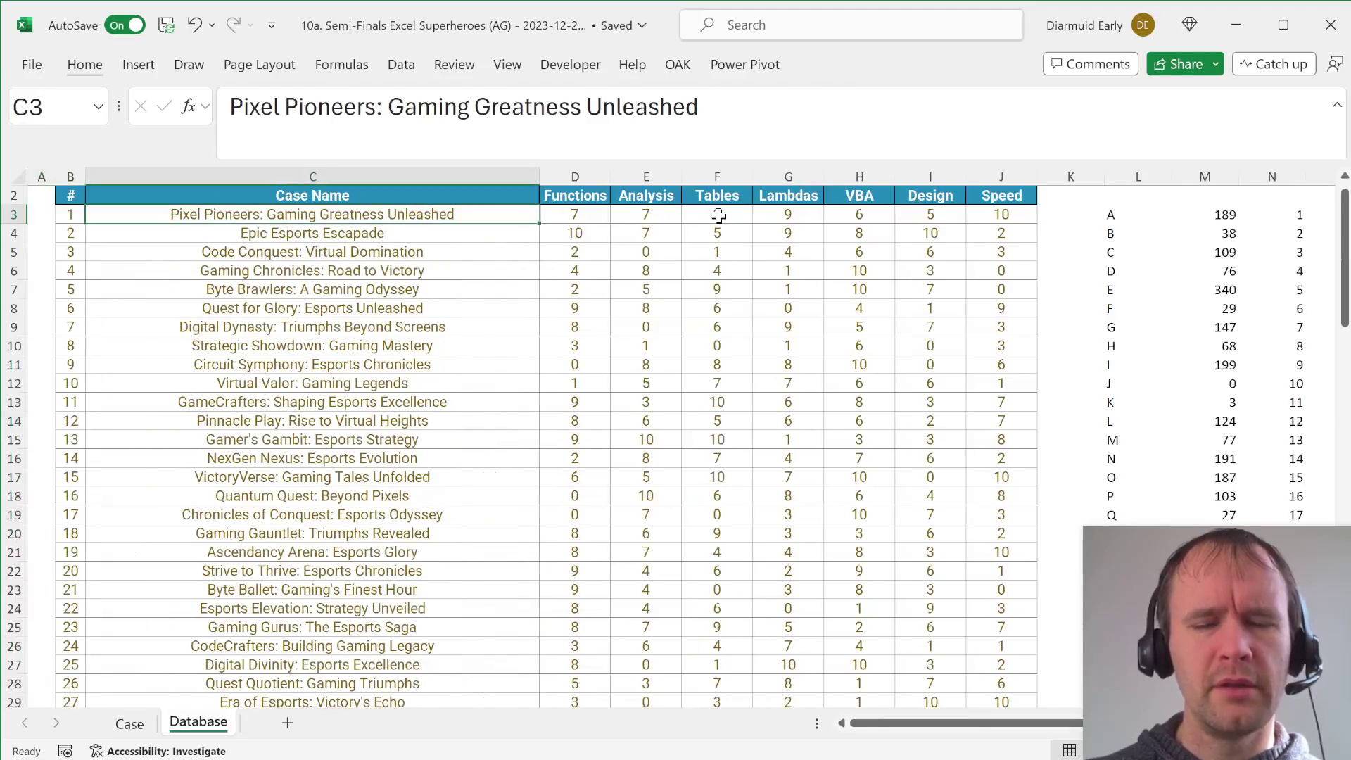
pyautogui.hotkey('ctrl', 'pageup')
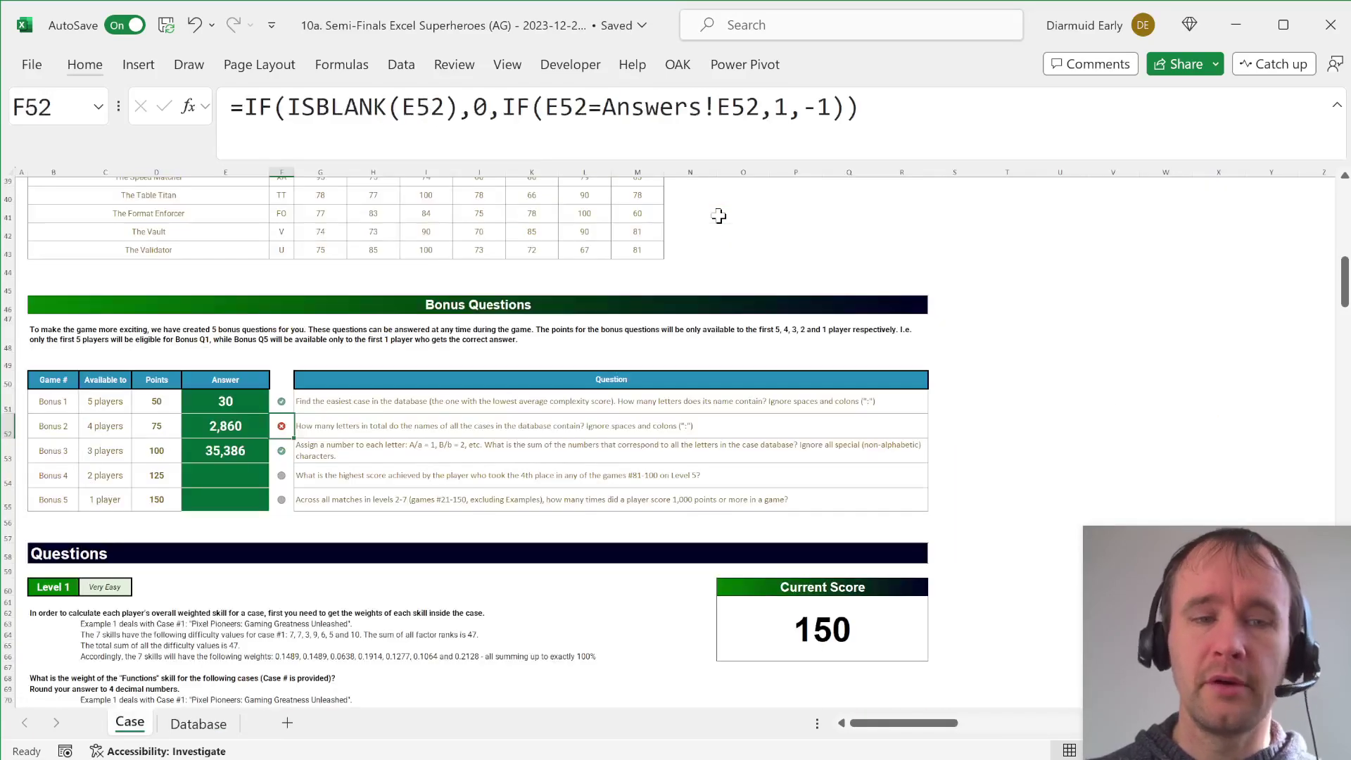
# Name the superhero code range F34:F43 on the Case sheet pCode.
pyautogui.click(226, 479)
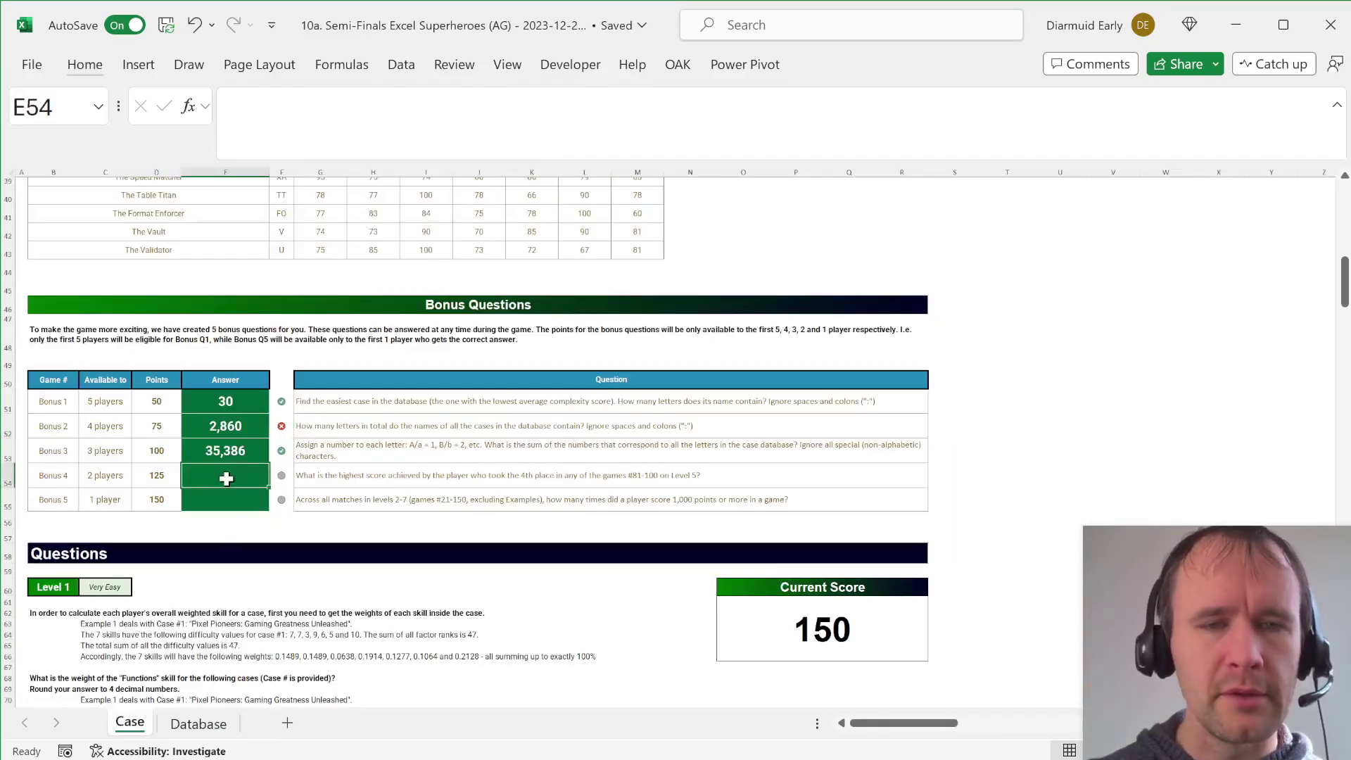
pyautogui.scroll(-6, 355, 475)
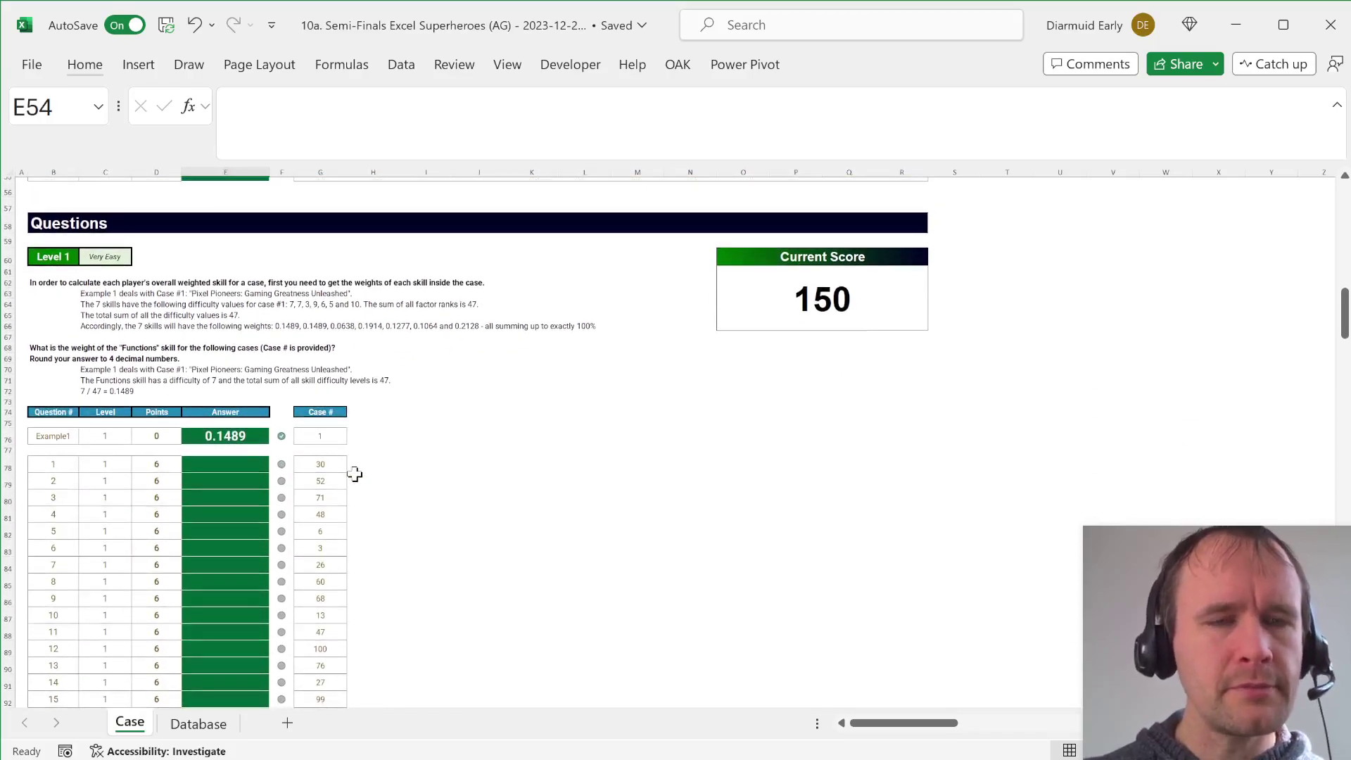
pyautogui.click(201, 448)
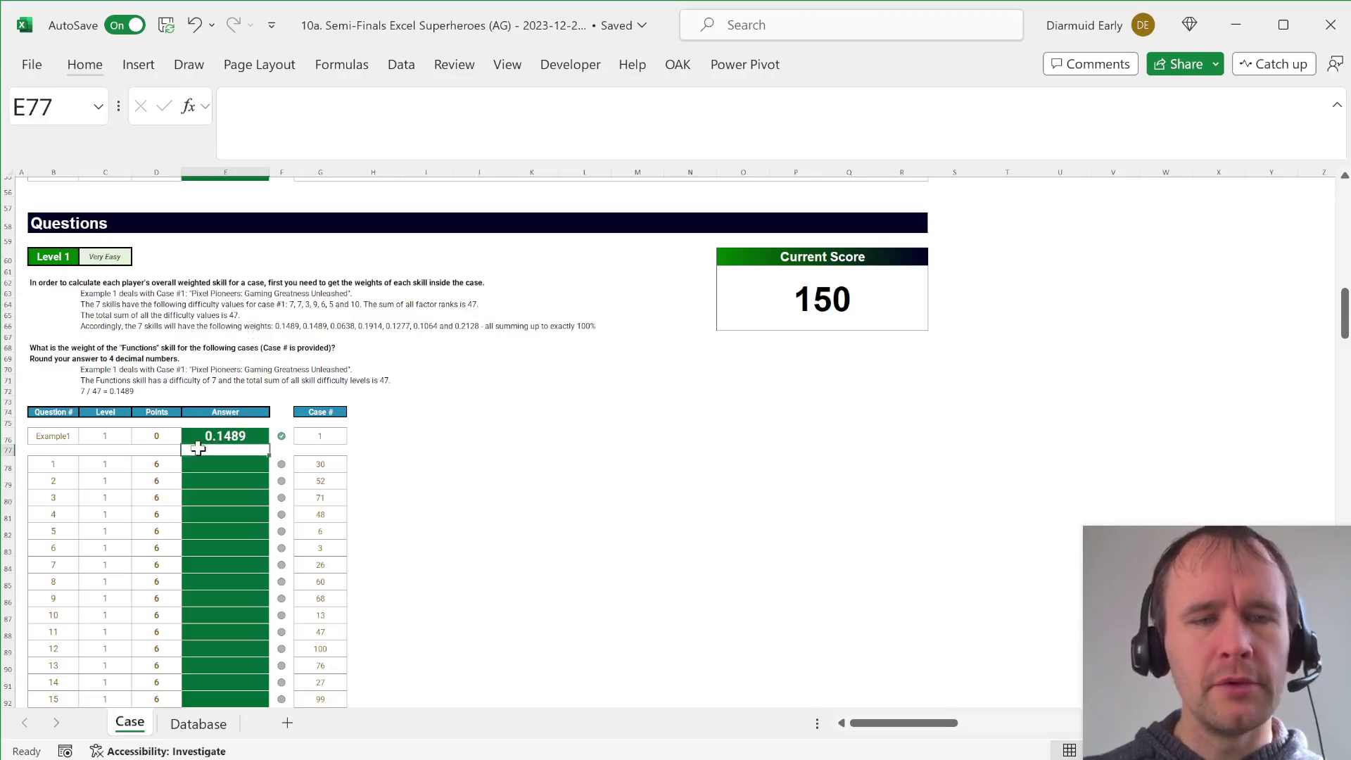
pyautogui.scroll(10, 199, 448)
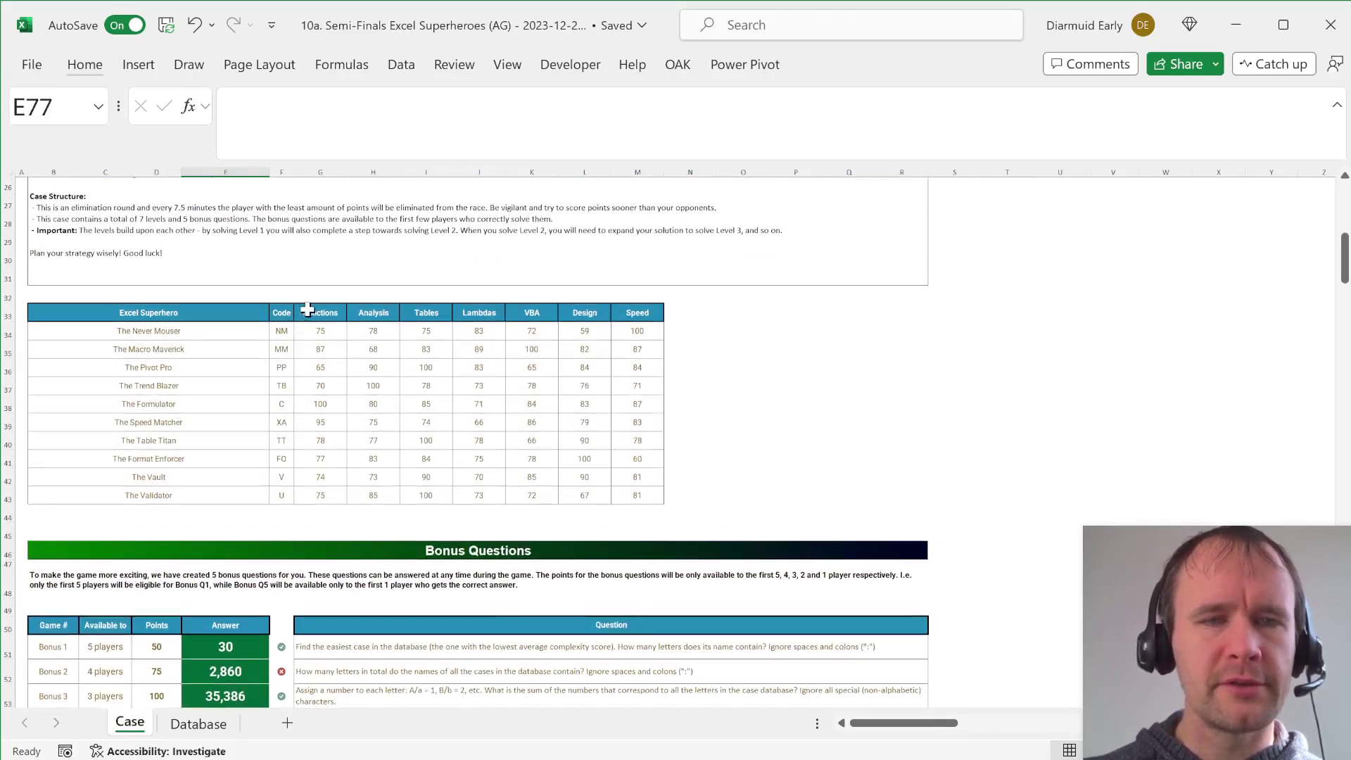
pyautogui.click(282, 324)
pyautogui.hotkey('ctrl', 'shift', 'Down')
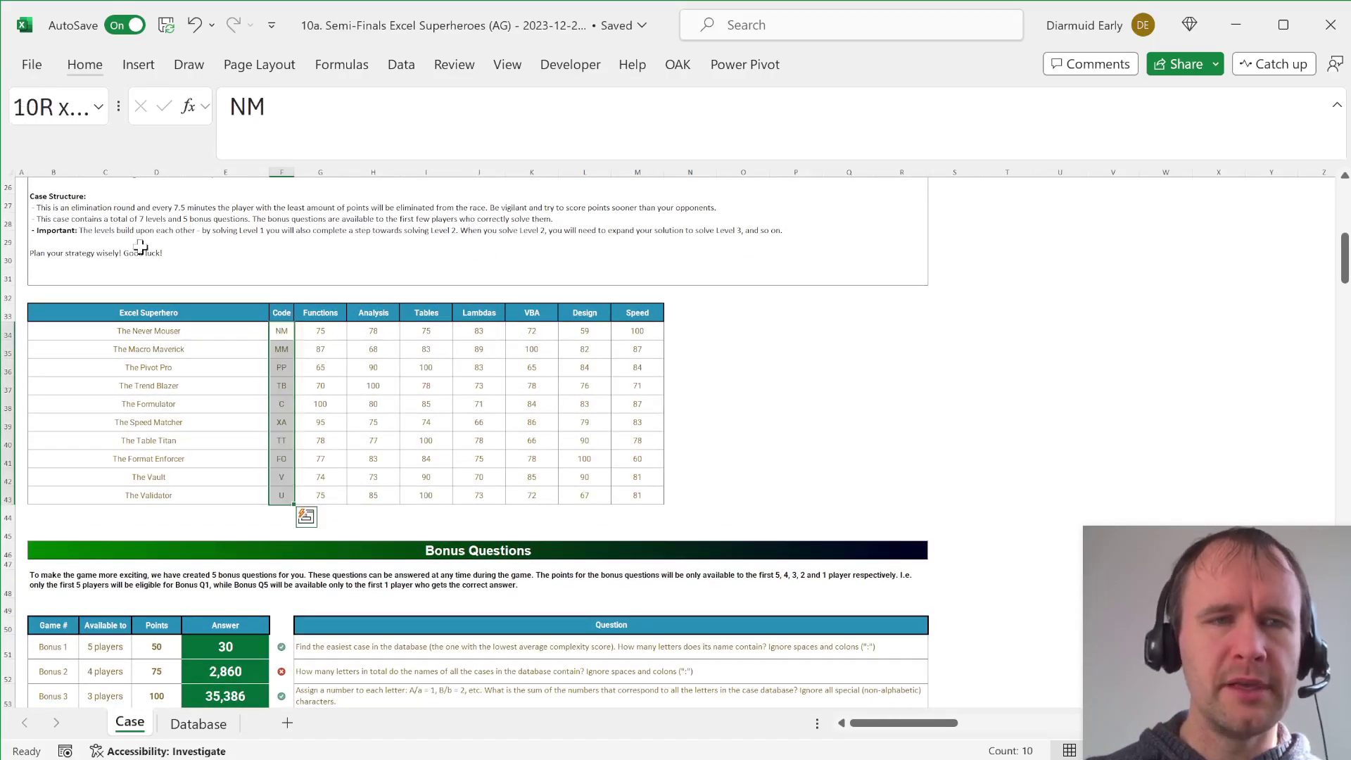
pyautogui.click(57, 115)
pyautogui.write('pC')
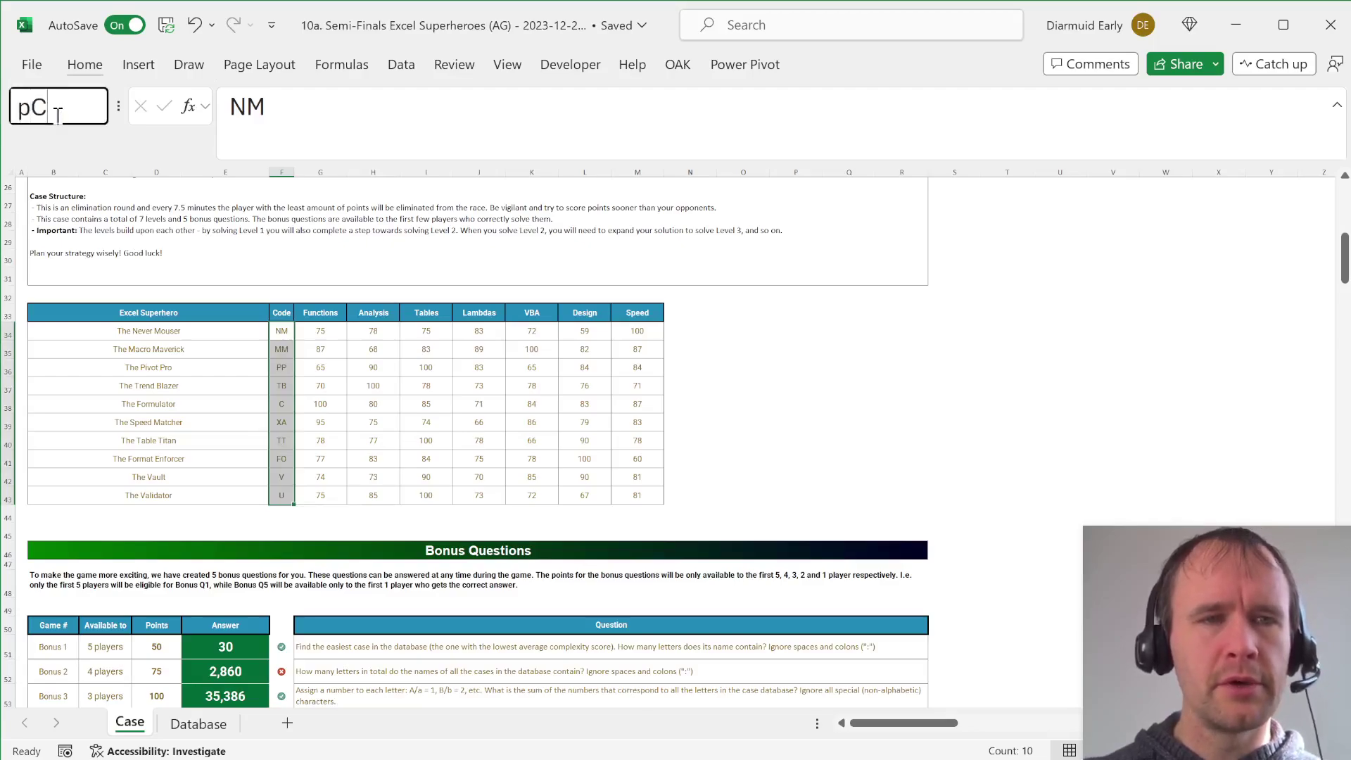
pyautogui.write('ode')
pyautogui.press('Return')
# Name the superheroes' skill scores in G34:M43 pSkill.
pyautogui.press('Right')
pyautogui.hotkey('ctrl', 'shift', 'Down')
pyautogui.hotkey('ctrl', 'shift', 'Right')
pyautogui.click(57, 115)
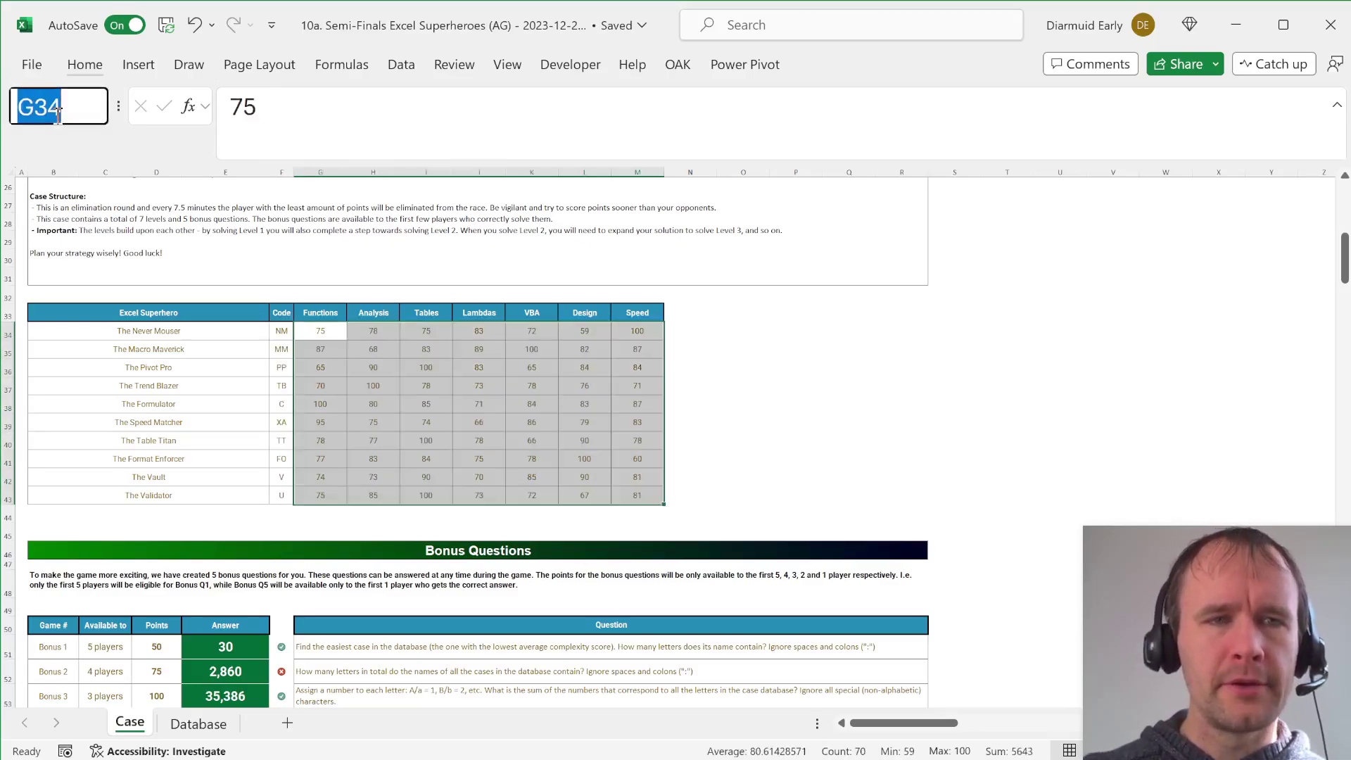
pyautogui.write('pSkill')
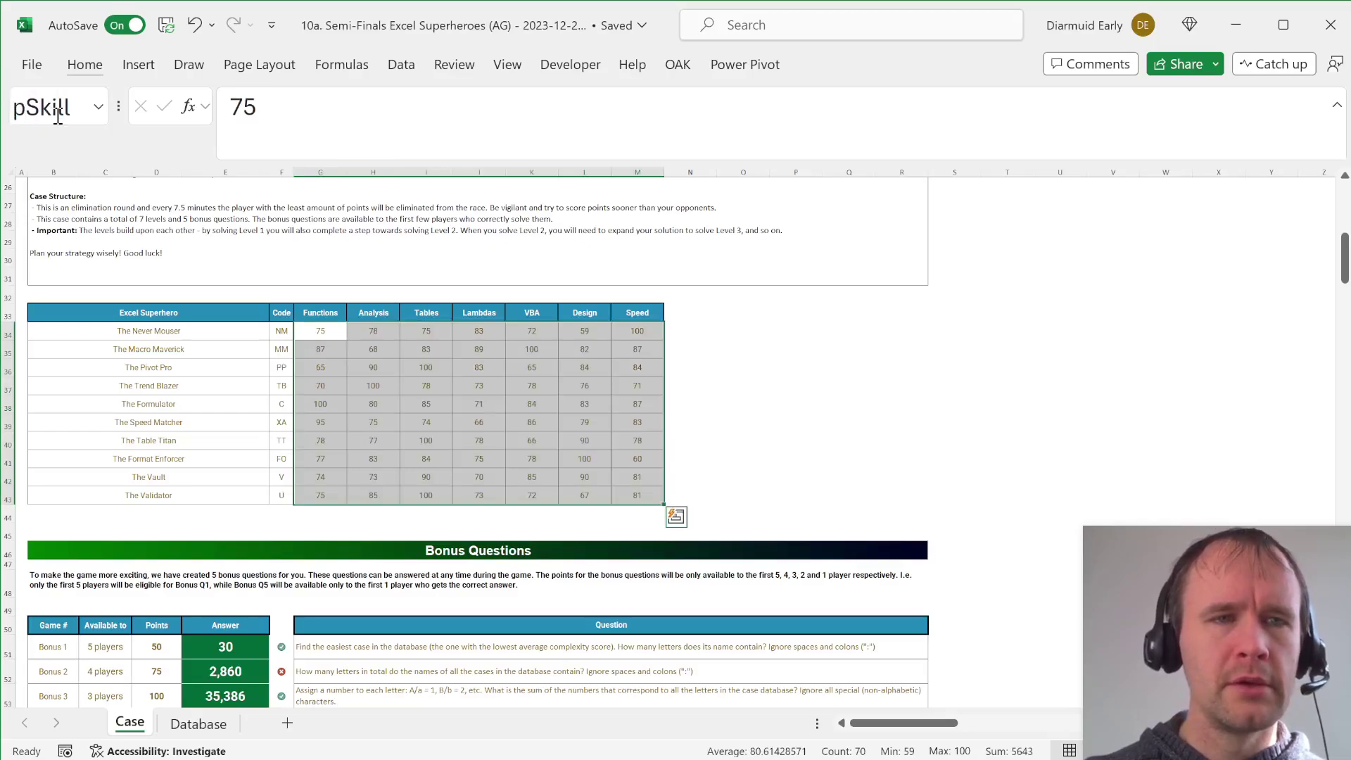
pyautogui.press('Return')
# Review the case table on the Database sheet and the Level 1 question list on the Case sheet.
pyautogui.press('Right')
pyautogui.press('Up')
pyautogui.press('Left')
pyautogui.press('Down')
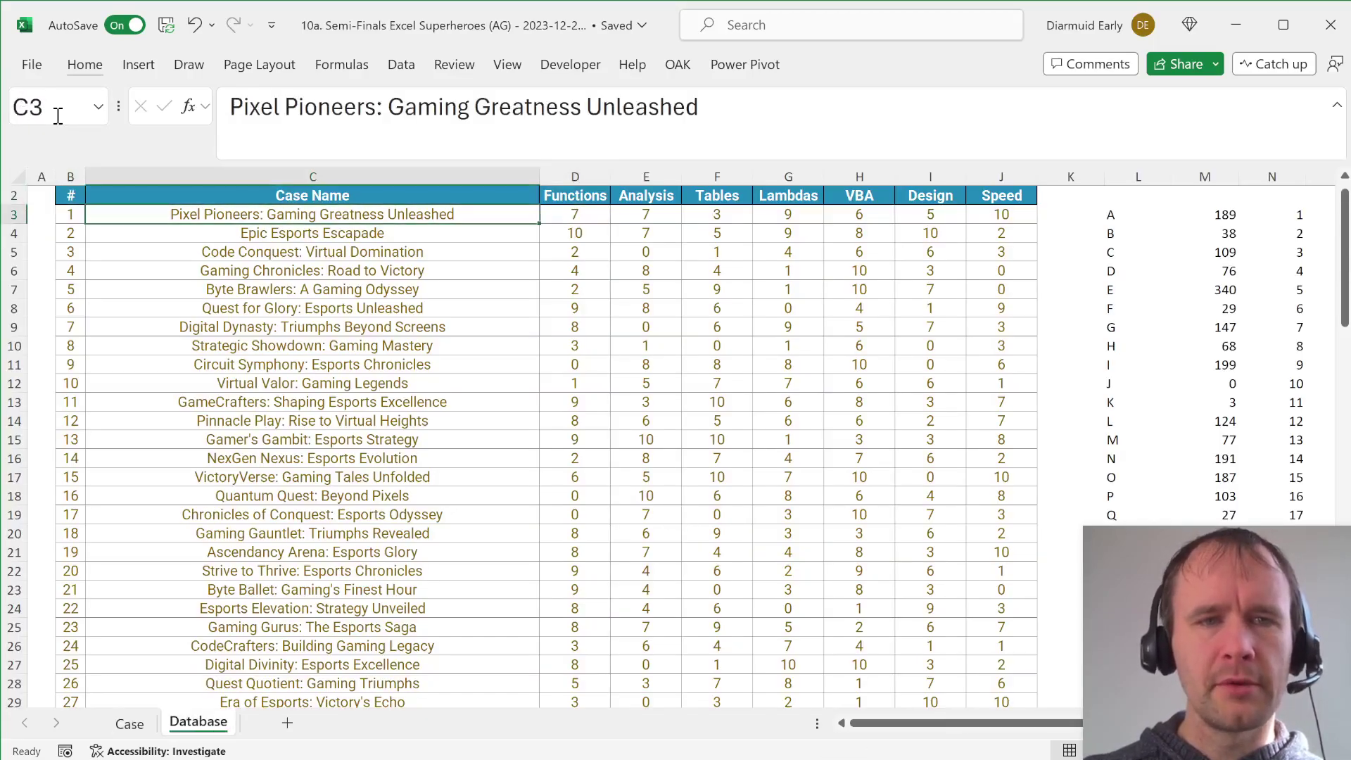
pyautogui.hotkey('ctrl', 'pageup')
pyautogui.scroll(-15, 218, 464)
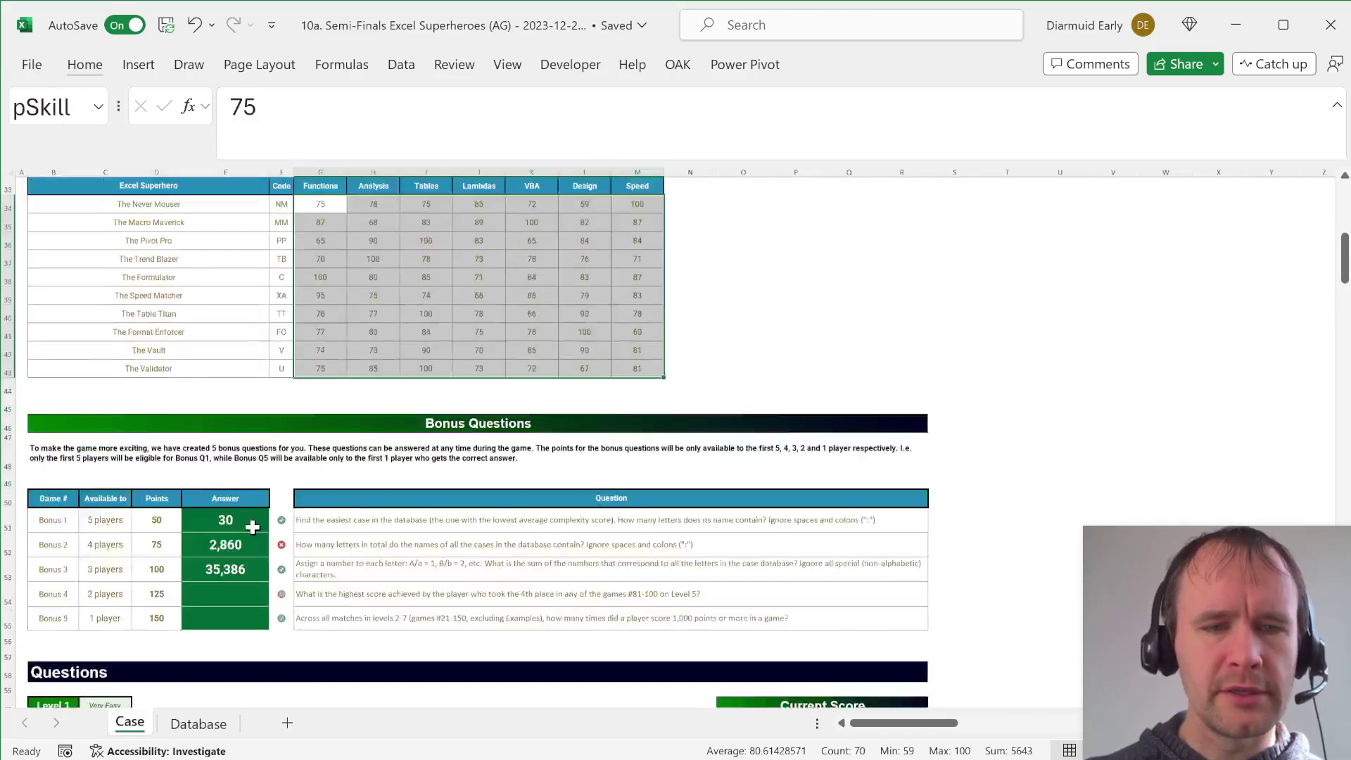
pyautogui.scroll(-3, 252, 526)
pyautogui.scroll(5, 337, 305)
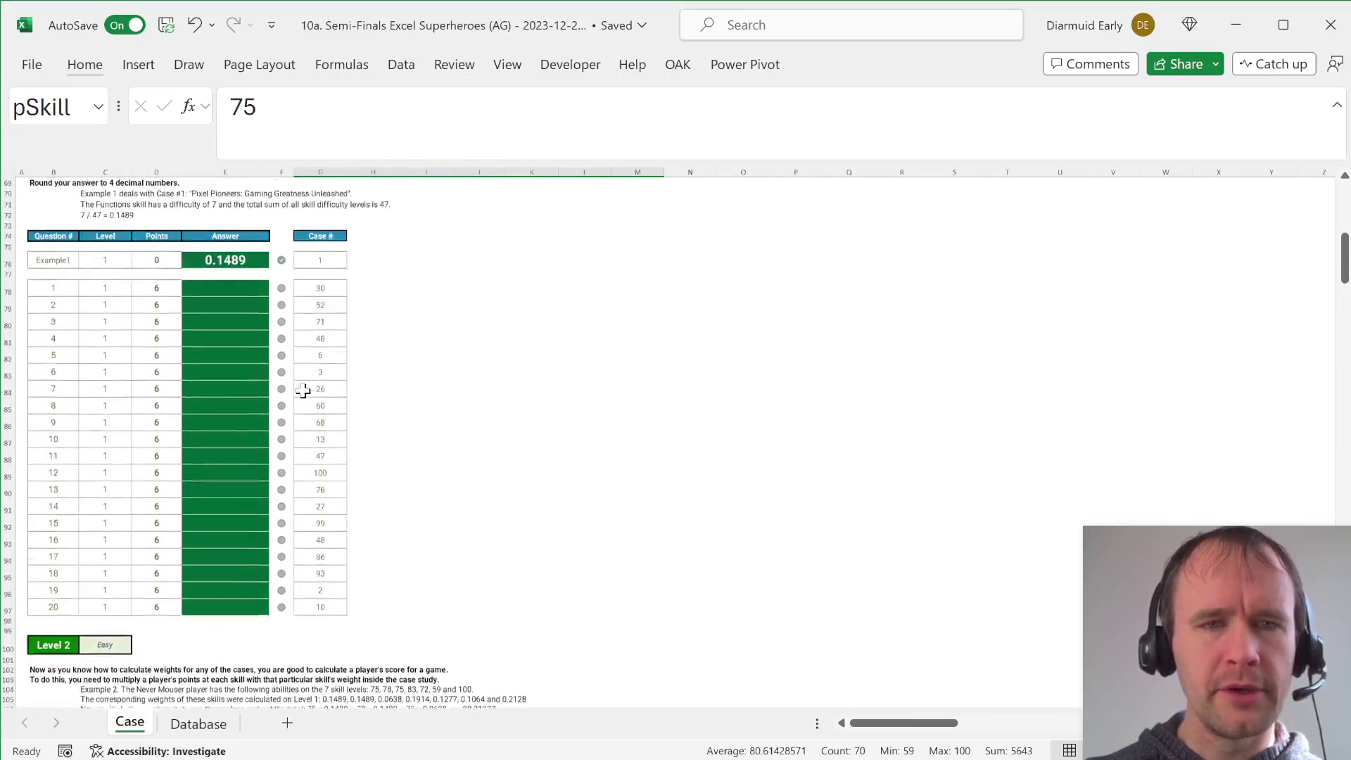
# Move the letter count helper table in L3:N28 of the Database sheet below the last case, starting in column C.
pyautogui.hotkey('ctrl', 'pagedown')
pyautogui.click(1046, 230)
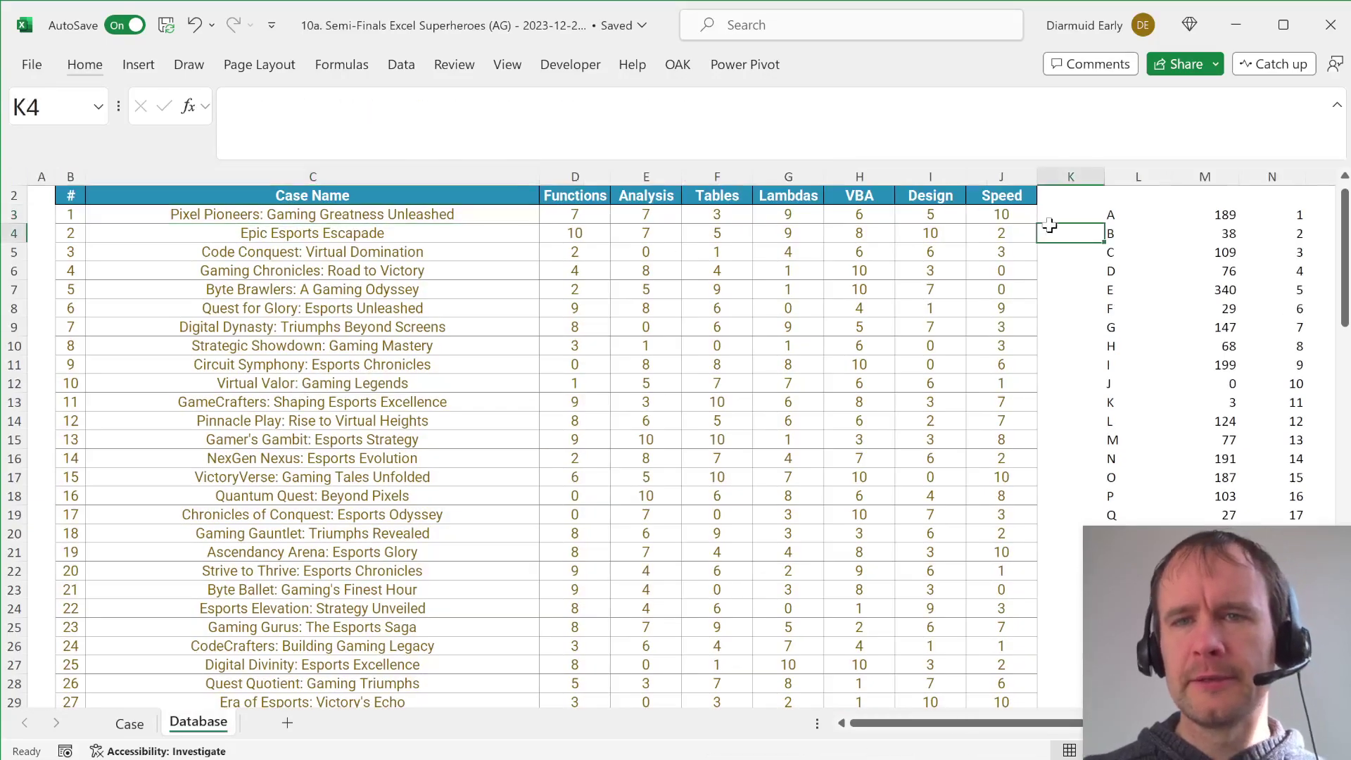
pyautogui.click(1050, 222)
pyautogui.hotkey('ctrl', 'shift', 'Right')
pyautogui.hotkey('ctrl', 'shift', 'Right')
pyautogui.hotkey('ctrl', 'shift', 'Right')
pyautogui.hotkey('ctrl', 'shift', 'Left')
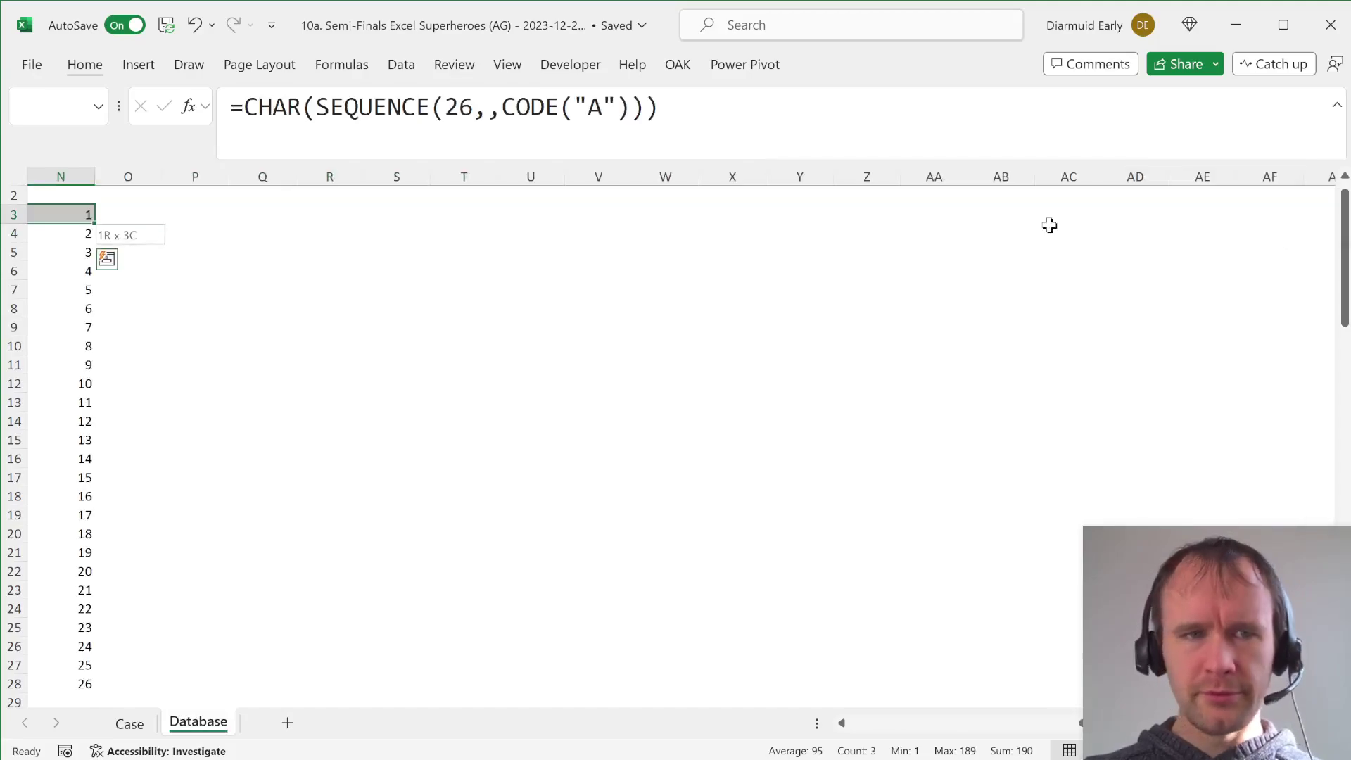
pyautogui.hotkey('ctrl', 'shift', 'Down')
pyautogui.hotkey('ctrl', 'c')
pyautogui.press('Left')
pyautogui.hotkey('ctrl', 'Down')
pyautogui.hotkey('ctrl', 'Left')
pyautogui.press('Down')
pyautogui.press('Down')
pyautogui.press('Right')
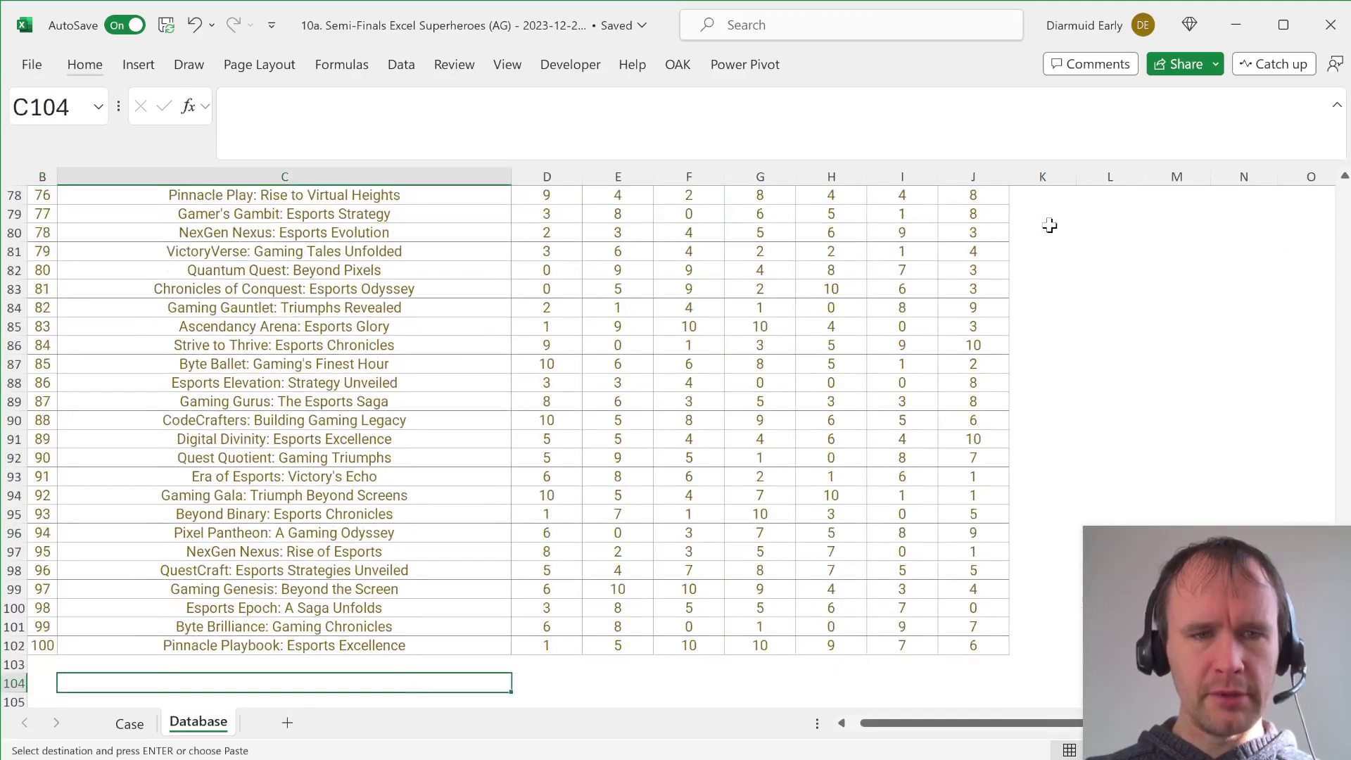
pyautogui.press('Down')
pyautogui.press('Escape')
# Copy the seven skill headers from D2:J2 to L2:R2, leaving column K free.
pyautogui.hotkey('ctrl', 'Up')
pyautogui.hotkey('ctrl', 'Up')
pyautogui.hotkey('ctrl', 'Up')
pyautogui.press('Down')
pyautogui.press('Right')
pyautogui.press('Right')
pyautogui.press('Right')
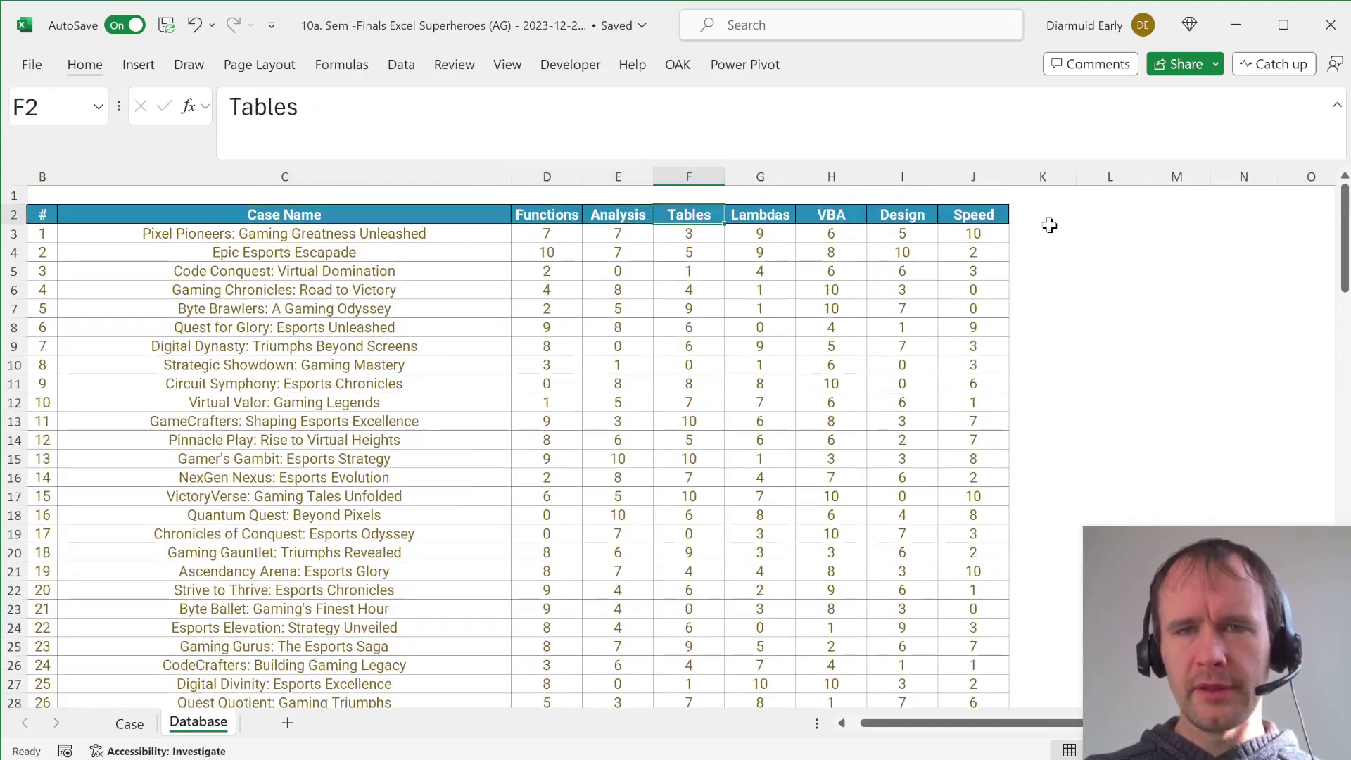
pyautogui.press('Left')
pyautogui.press('Left')
pyautogui.hotkey('ctrl', 'shift', 'Right')
pyautogui.hotkey('ctrl', 'c')
pyautogui.press('Right')
pyautogui.press('Right')
pyautogui.press('Right')
pyautogui.press('Right')
pyautogui.press('Right')
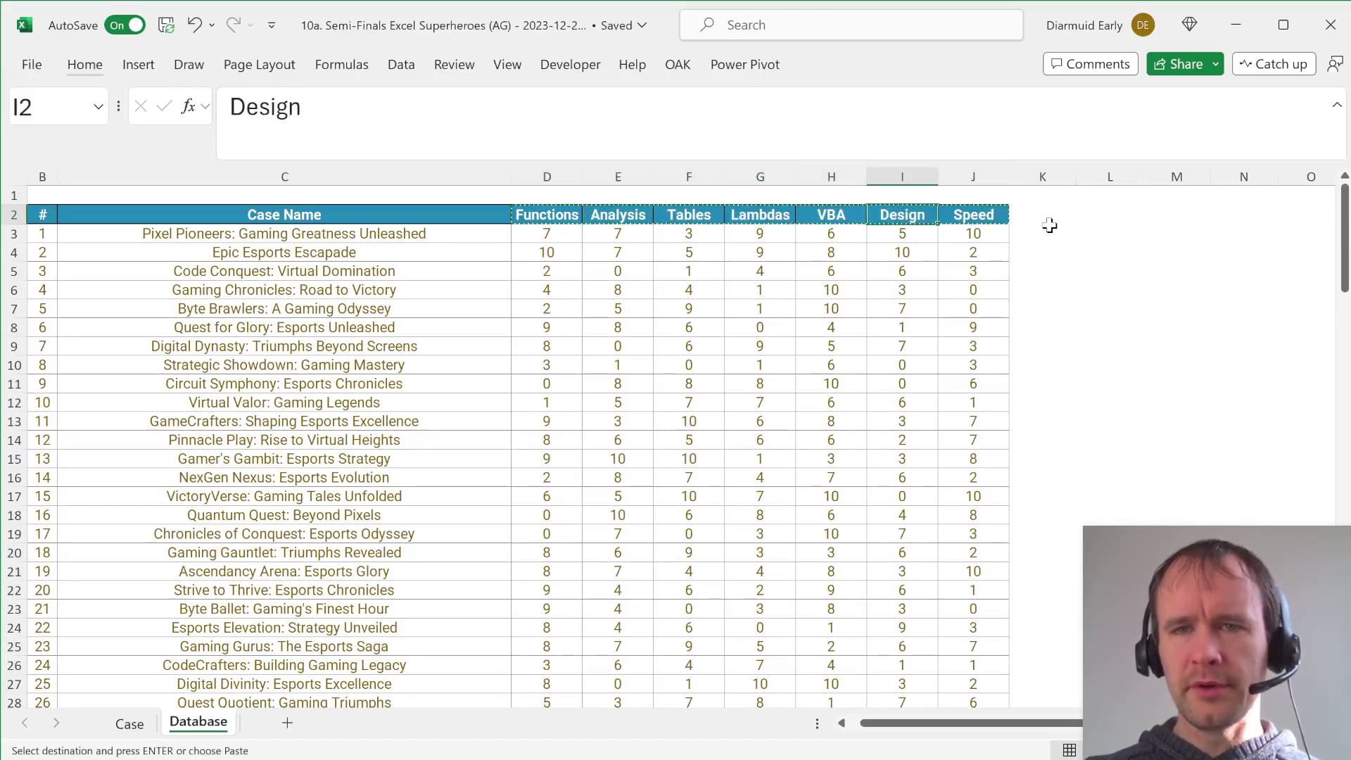
pyautogui.press('Right')
pyautogui.press('Right')
pyautogui.press('Right')
pyautogui.hotkey('ctrl', 'v')
# Head K2 Sum and total each case's skill difficulties by entering =BYROW(D3:J102,SUM) in K3.
pyautogui.press('Left')
pyautogui.write('Sum')
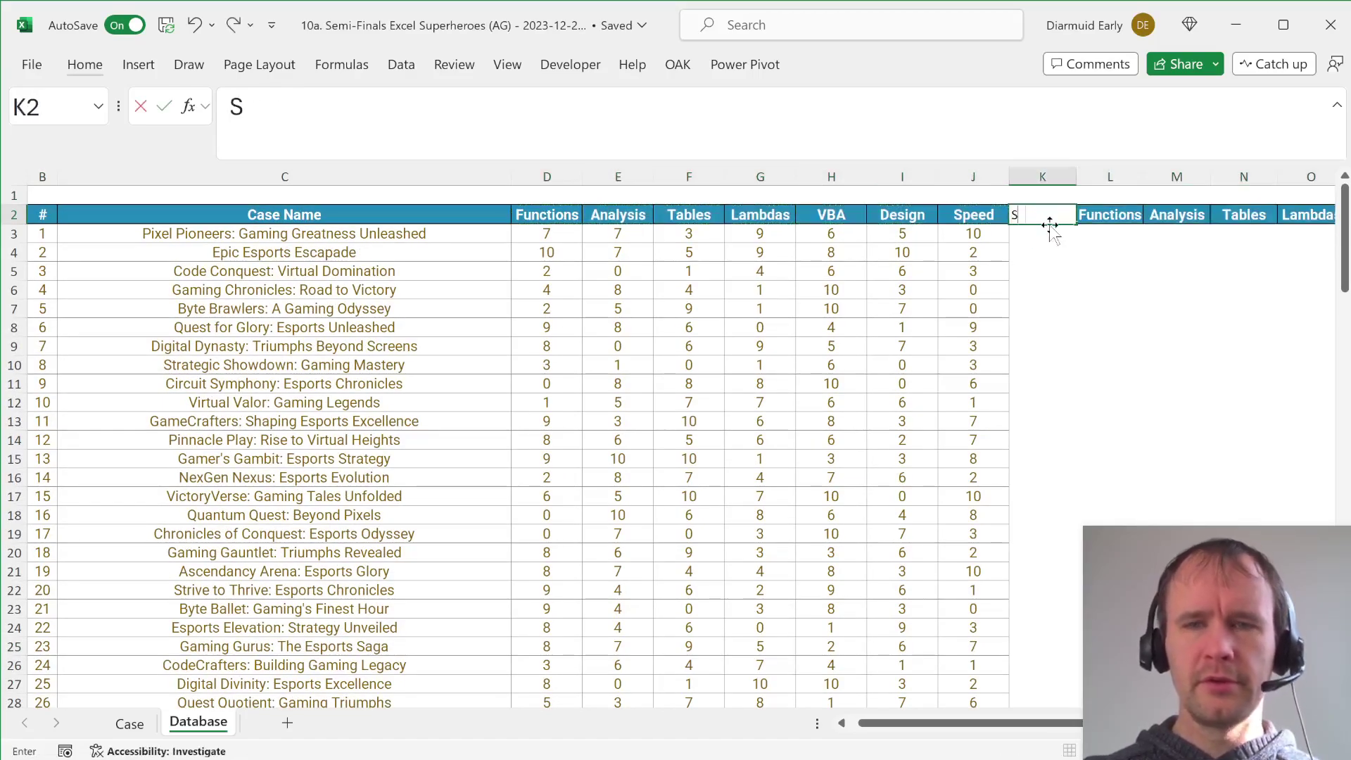
pyautogui.press('Return')
pyautogui.write('=byr')
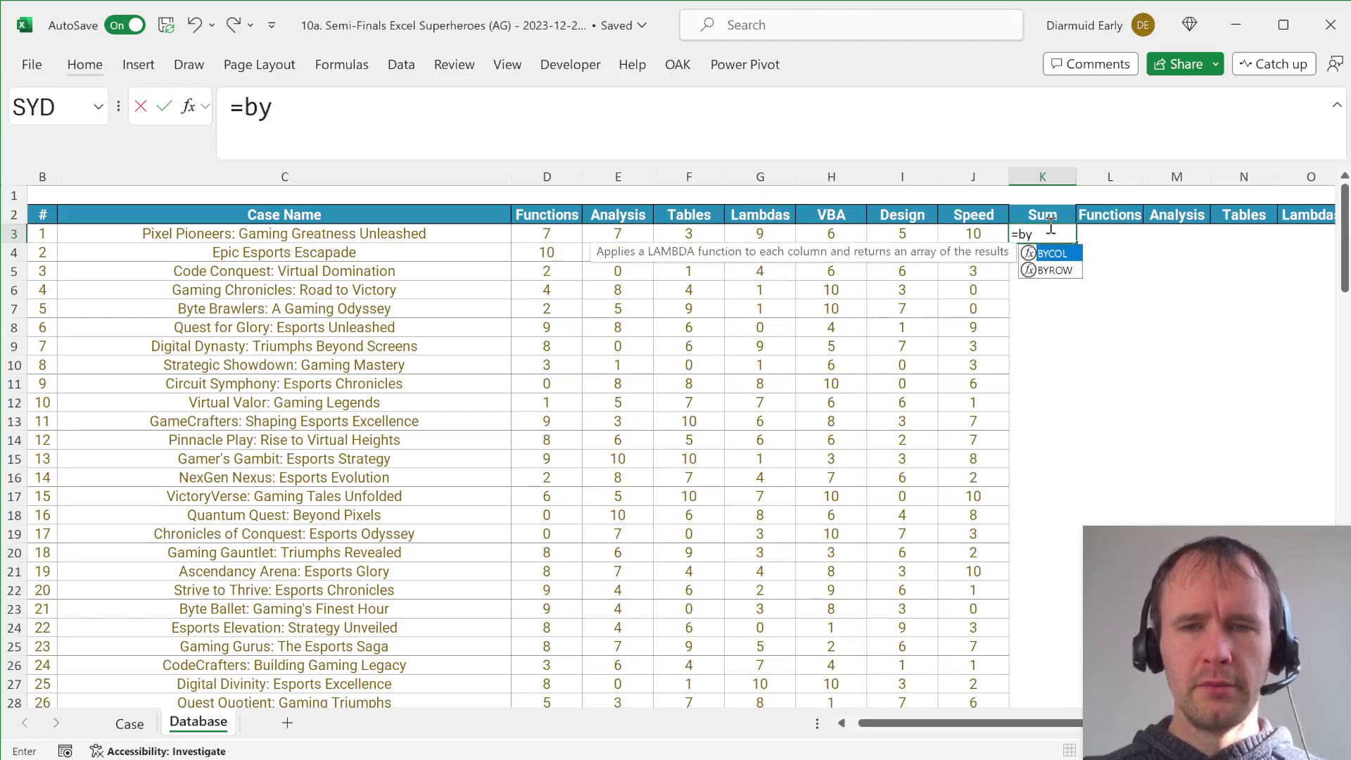
pyautogui.press('Tab')
pyautogui.press('Left')
pyautogui.hotkey('ctrl', 'shift', 'Down')
pyautogui.hotkey('shift', 'Left')
pyautogui.hotkey('shift', 'Left')
pyautogui.hotkey('shift', 'Left')
pyautogui.hotkey('shift', 'Left')
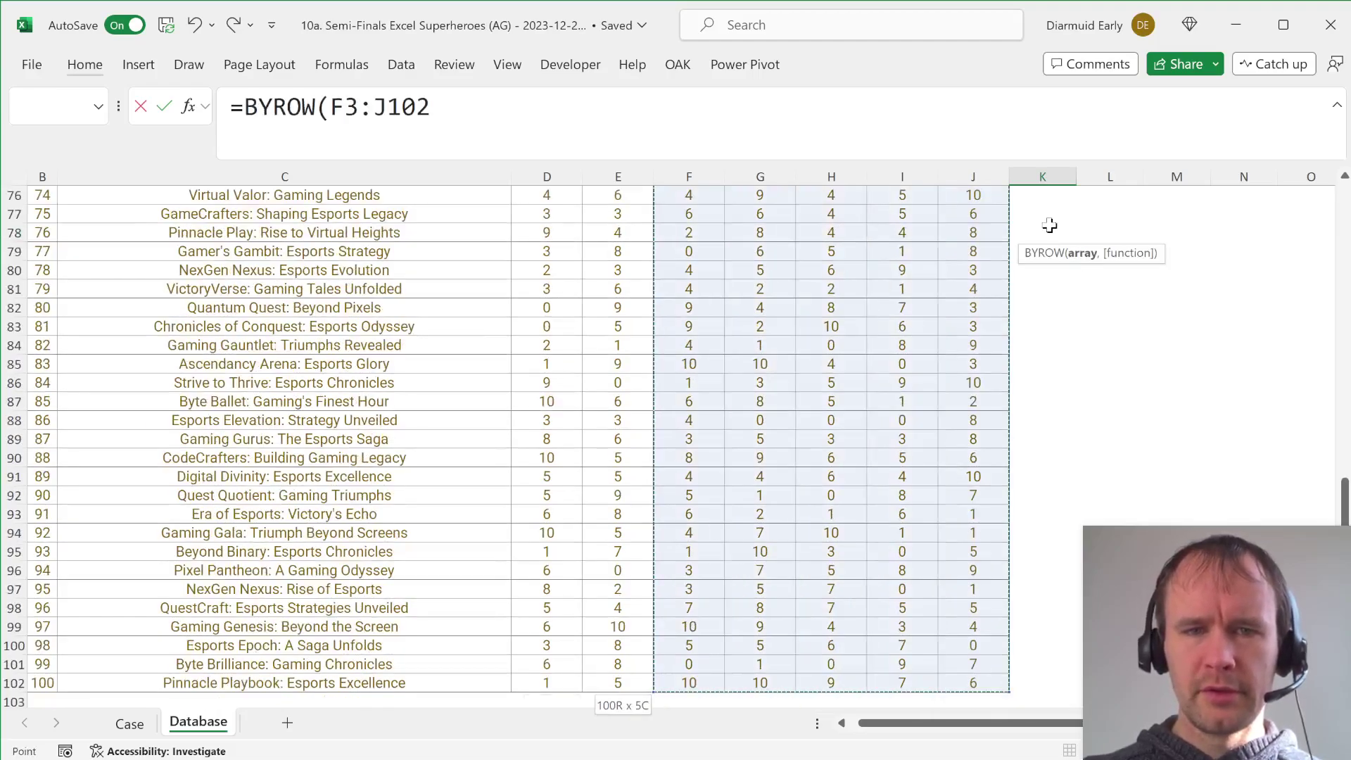
pyautogui.hotkey('shift', 'Left')
pyautogui.hotkey('shift', 'Left')
pyautogui.write(',sum(')
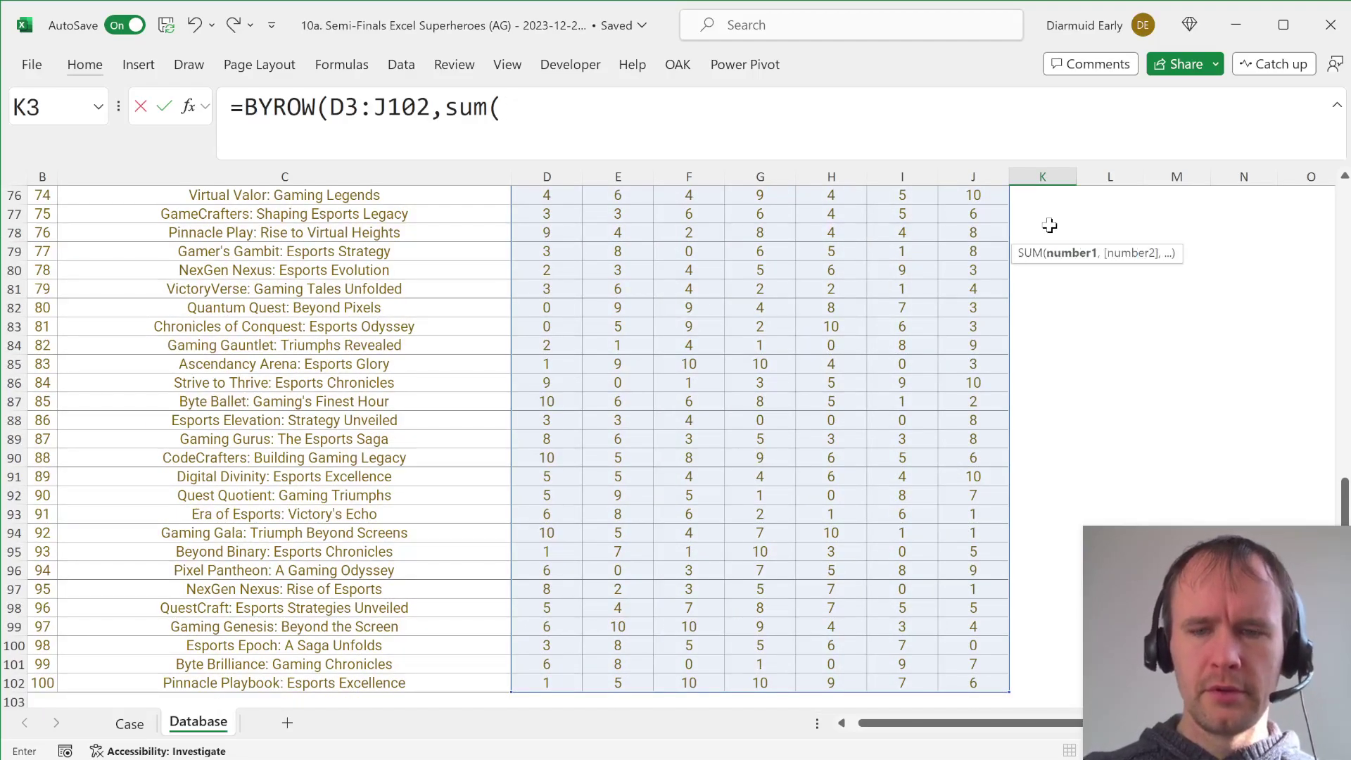
pyautogui.press('BackSpace')
pyautogui.write(')')
pyautogui.hotkey('ctrl', 'Return')
# Calculate every case's skill weights by entering =D3:J102/K3# in L3.
pyautogui.press('Right')
pyautogui.write('=')
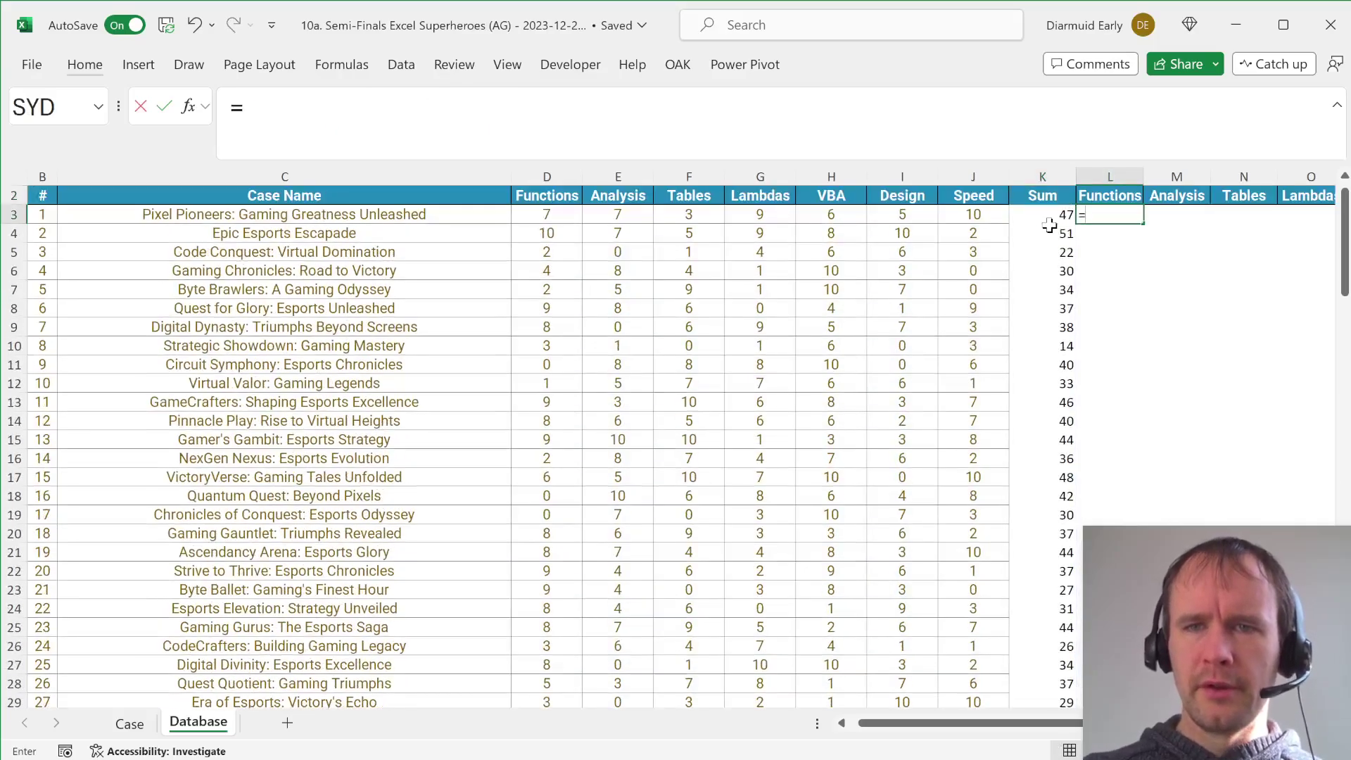
pyautogui.press('Left')
pyautogui.press('Left')
pyautogui.hotkey('ctrl', 'shift', 'Down')
pyautogui.hotkey('shift', 'Left')
pyautogui.hotkey('shift', 'Left')
pyautogui.hotkey('shift', 'Left')
pyautogui.hotkey('shift', 'Left')
pyautogui.hotkey('shift', 'Left')
pyautogui.hotkey('shift', 'Left')
pyautogui.write('/K3#')
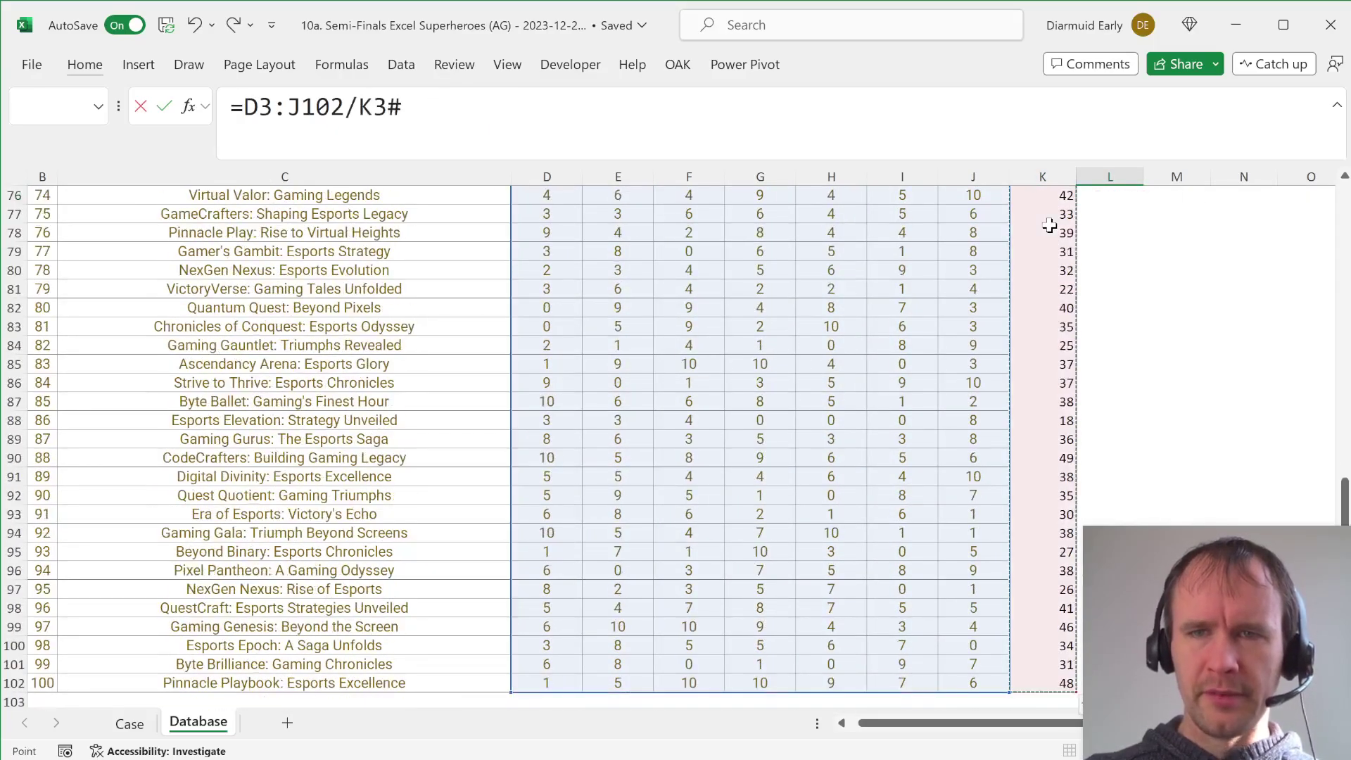
pyautogui.press('Return')
# Check the calculated skill weights in L3:R102, including the first case's total.
pyautogui.press('Up')
pyautogui.hotkey('ctrl', 'shift', 'Right')
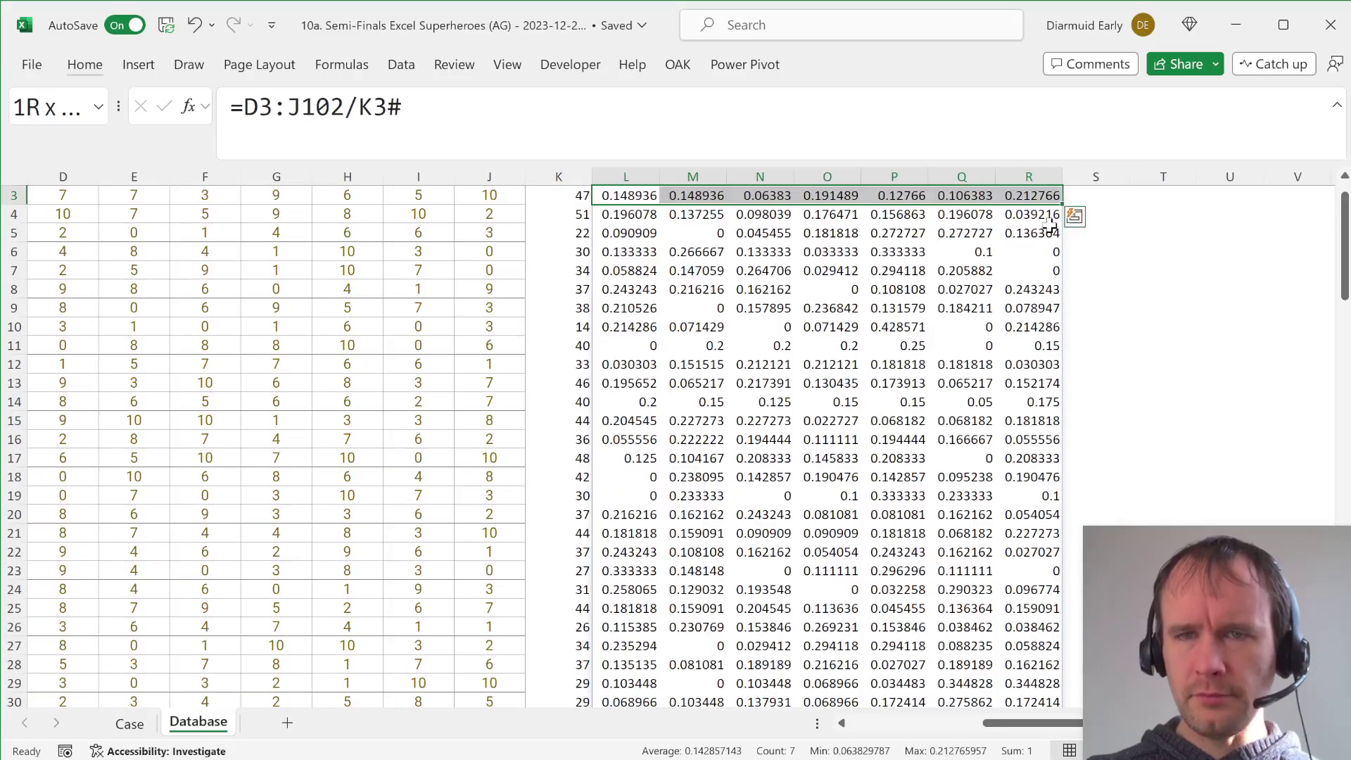
pyautogui.hotkey('shift', 'Down')
pyautogui.hotkey('shift', 'Down')
pyautogui.hotkey('shift', 'Down')
pyautogui.press('Up')
pyautogui.press('Down')
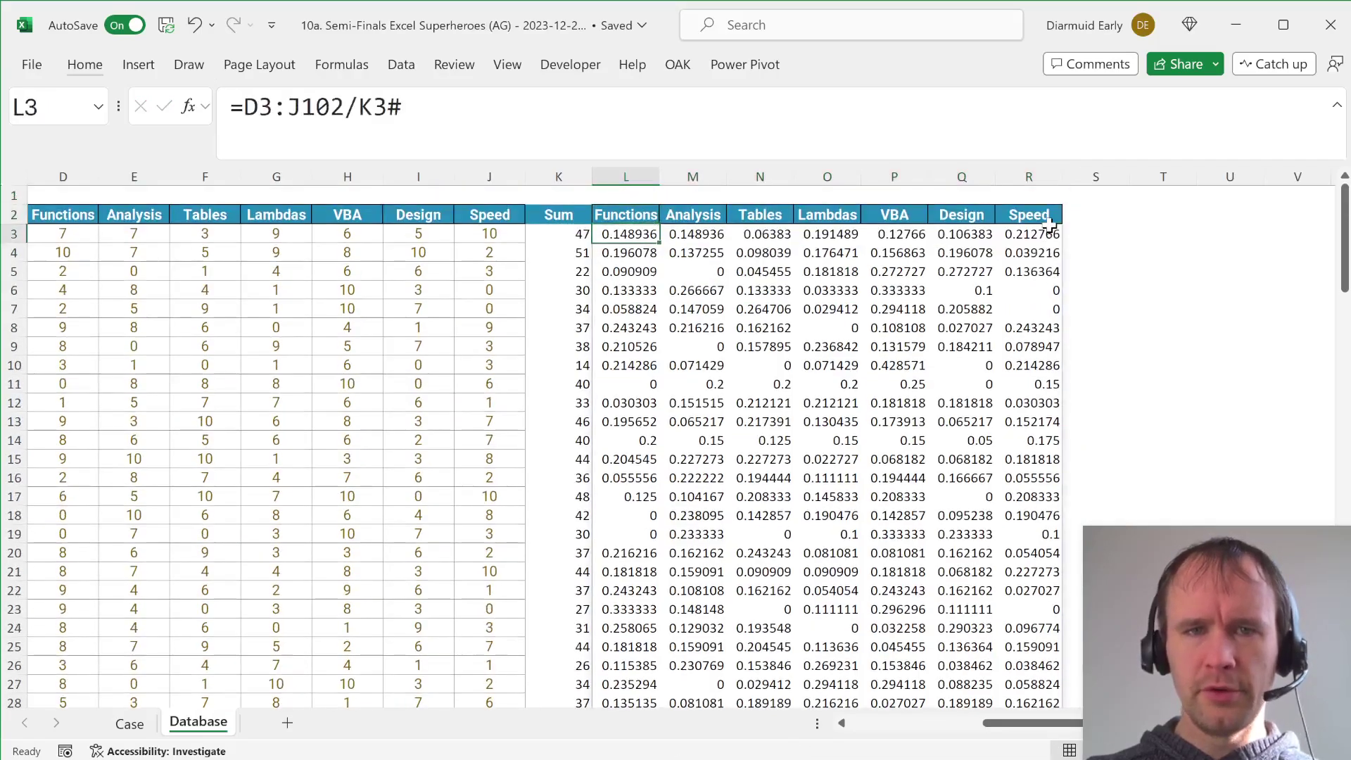
pyautogui.hotkey('ctrl', 'shift', 'Down')
pyautogui.hotkey('ctrl', 'shift', 'Right')
pyautogui.hotkey('ctrl', 'BackSpace')
pyautogui.press('Up')
# Compare the Level 1 example answer on the Case sheet with the first case's Functions weight on the Database sheet.
pyautogui.hotkey('ctrl', 'Home')
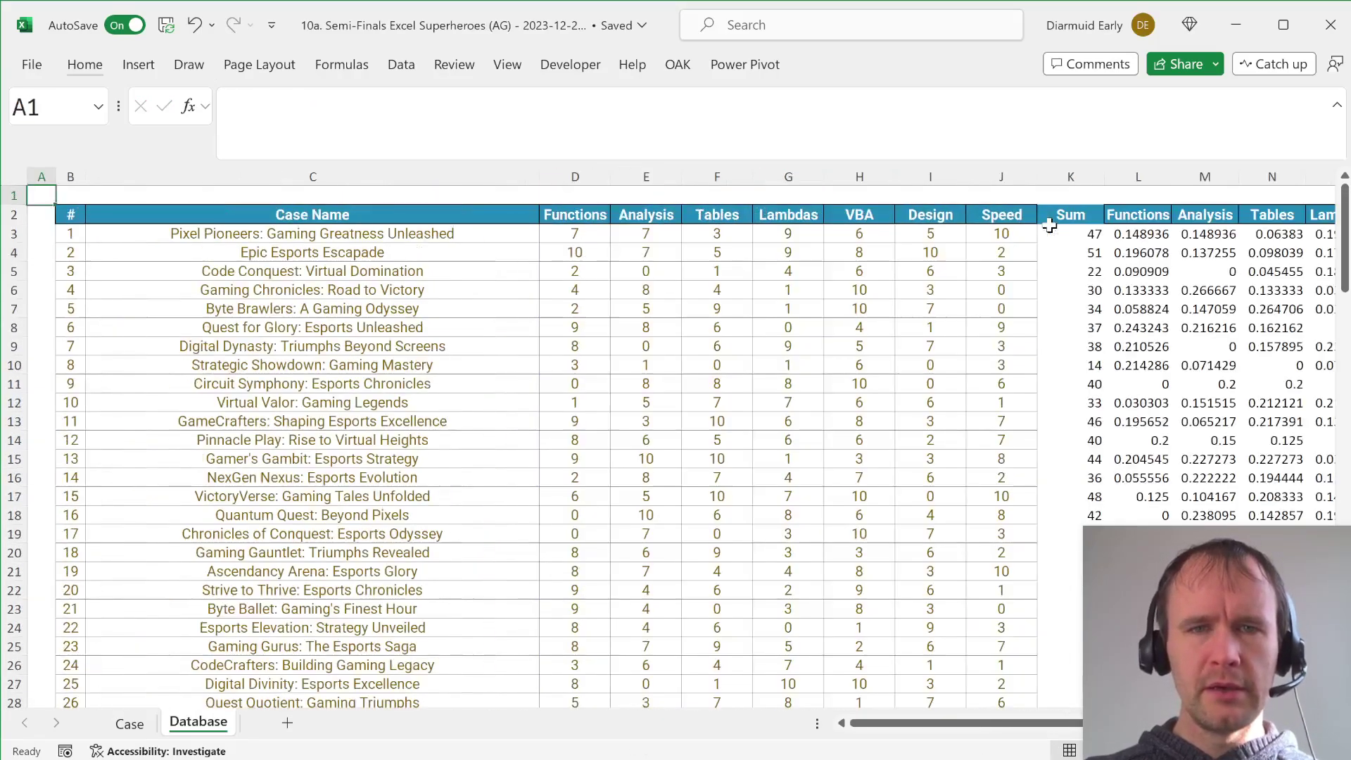
pyautogui.hotkey('ctrl', 'pageup')
pyautogui.scroll(-12, 253, 584)
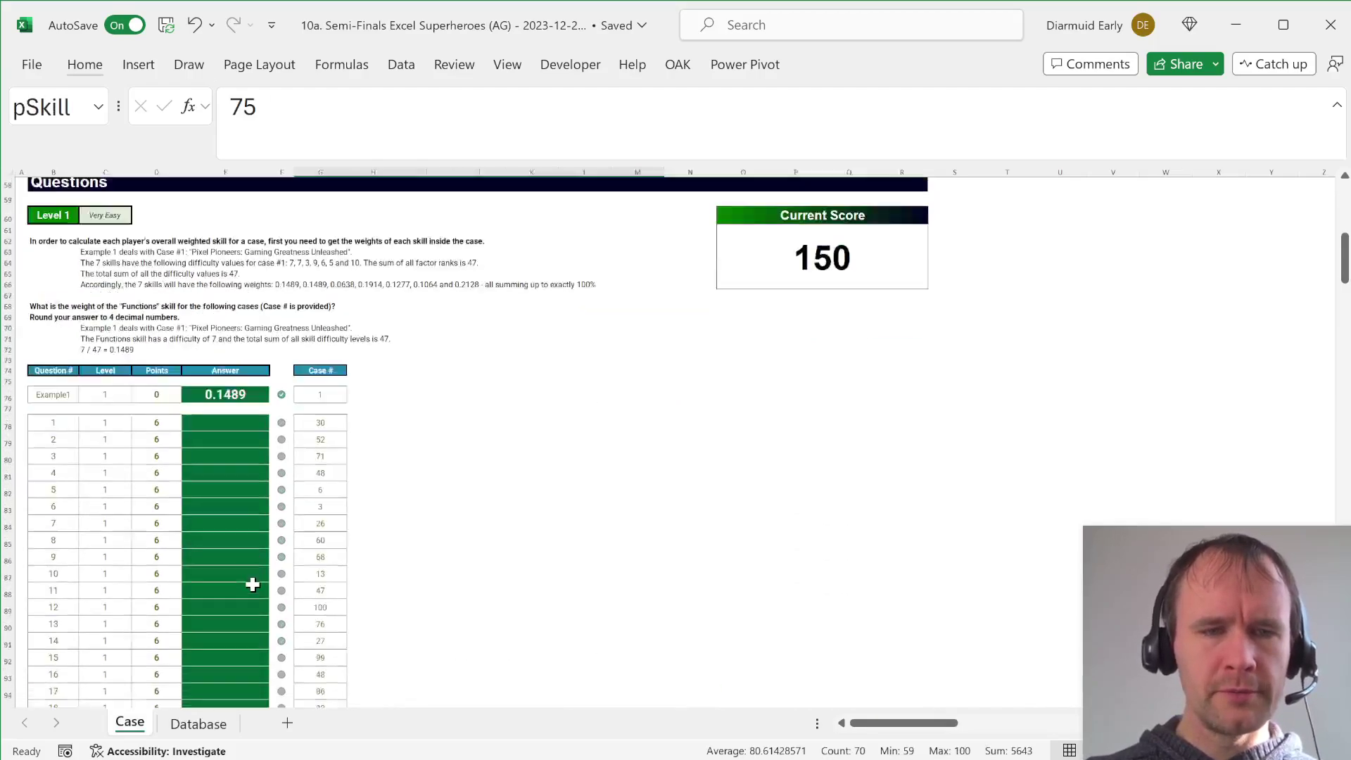
pyautogui.scroll(2, 244, 419)
pyautogui.click(220, 361)
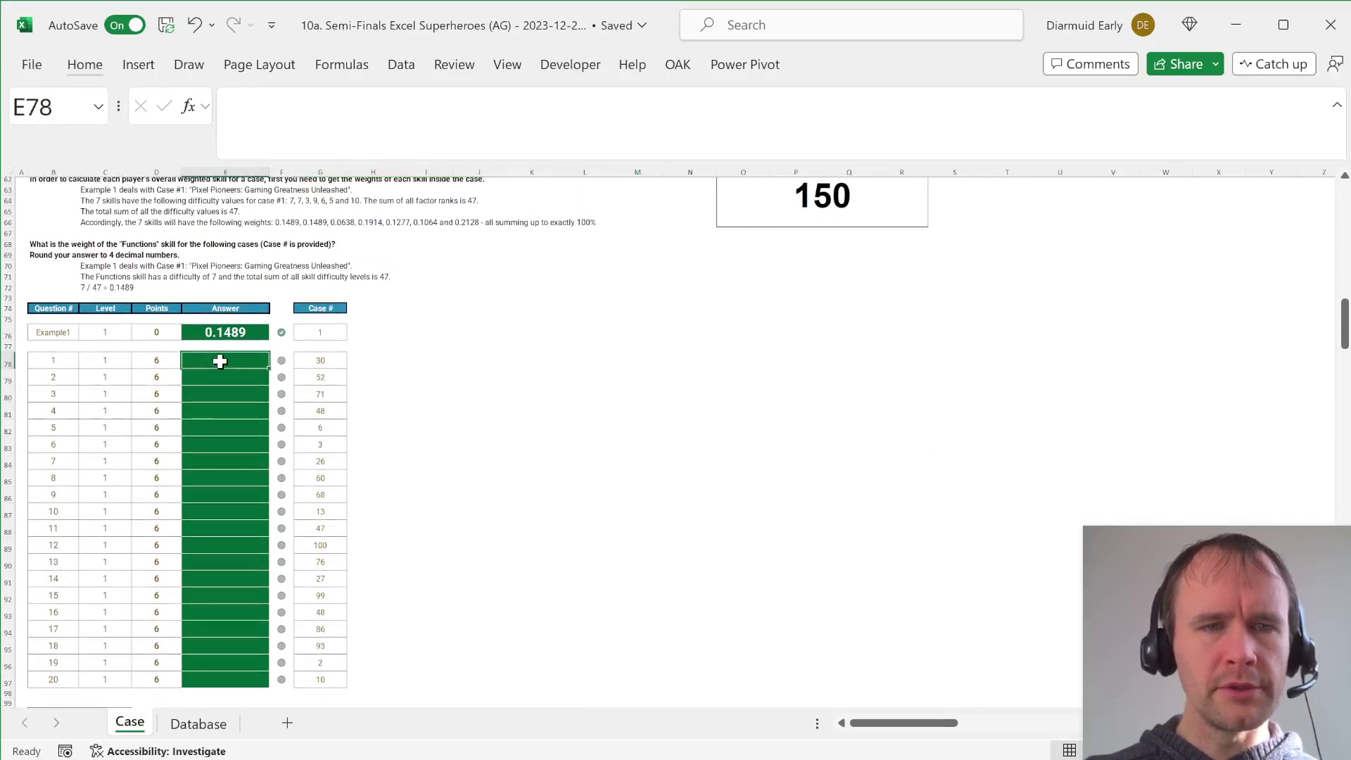
pyautogui.click(214, 320)
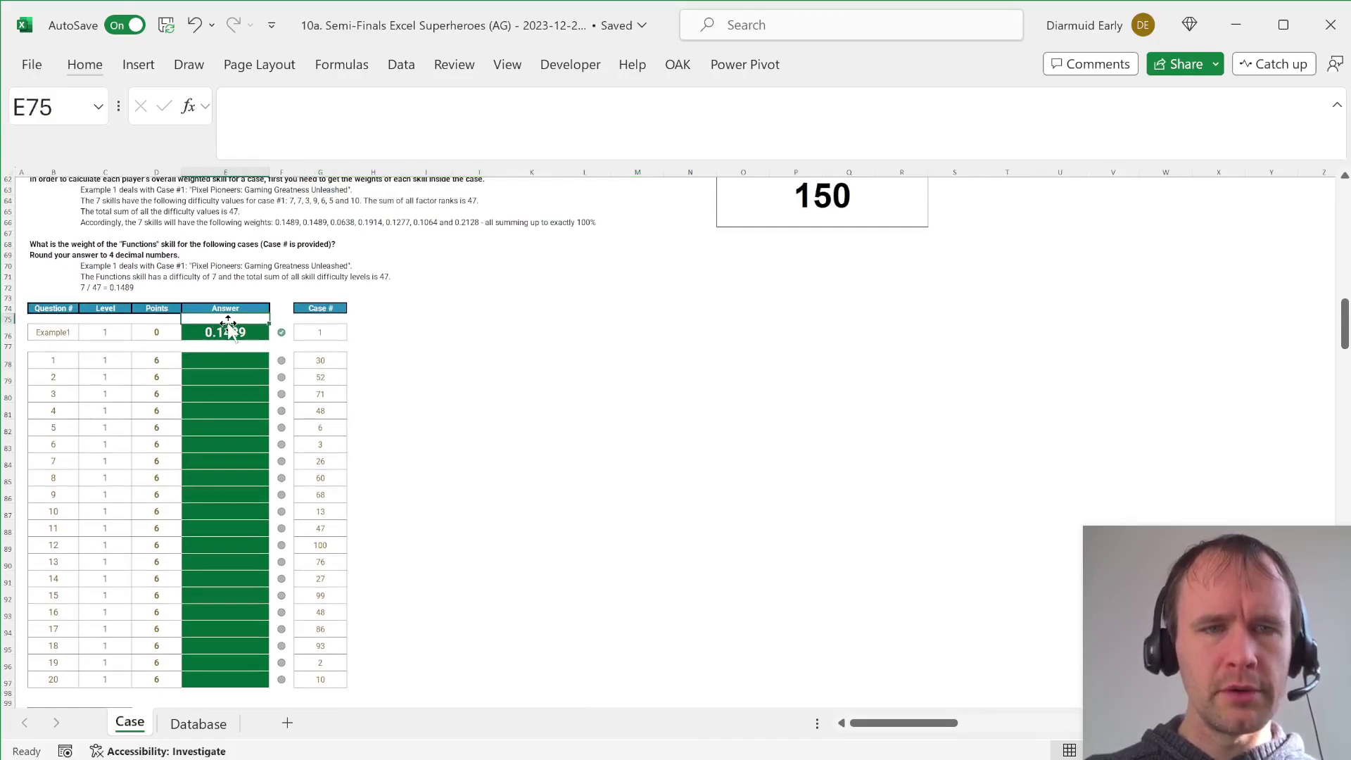
pyautogui.click(229, 332)
pyautogui.hotkey('ctrl', 'pagedown')
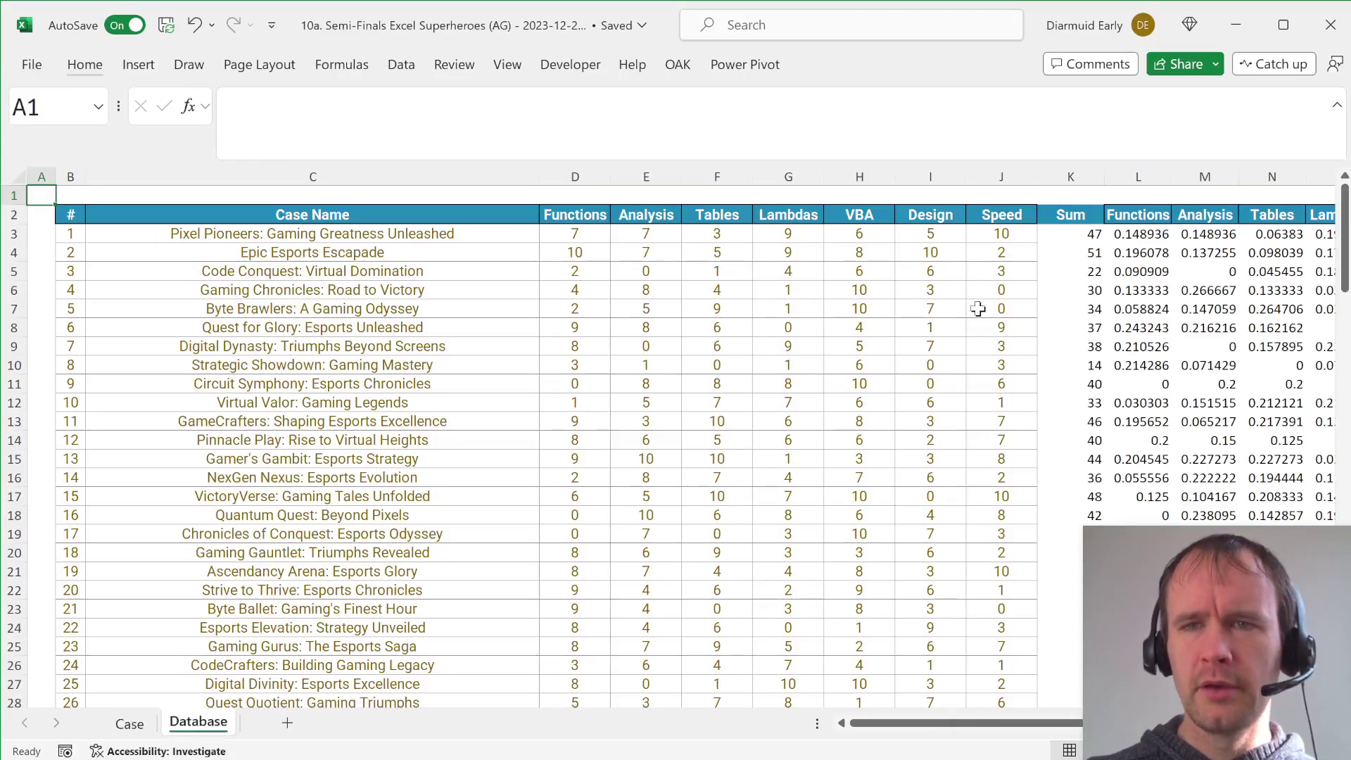
pyautogui.click(1155, 224)
pyautogui.hotkey('ctrl', 'pageup')
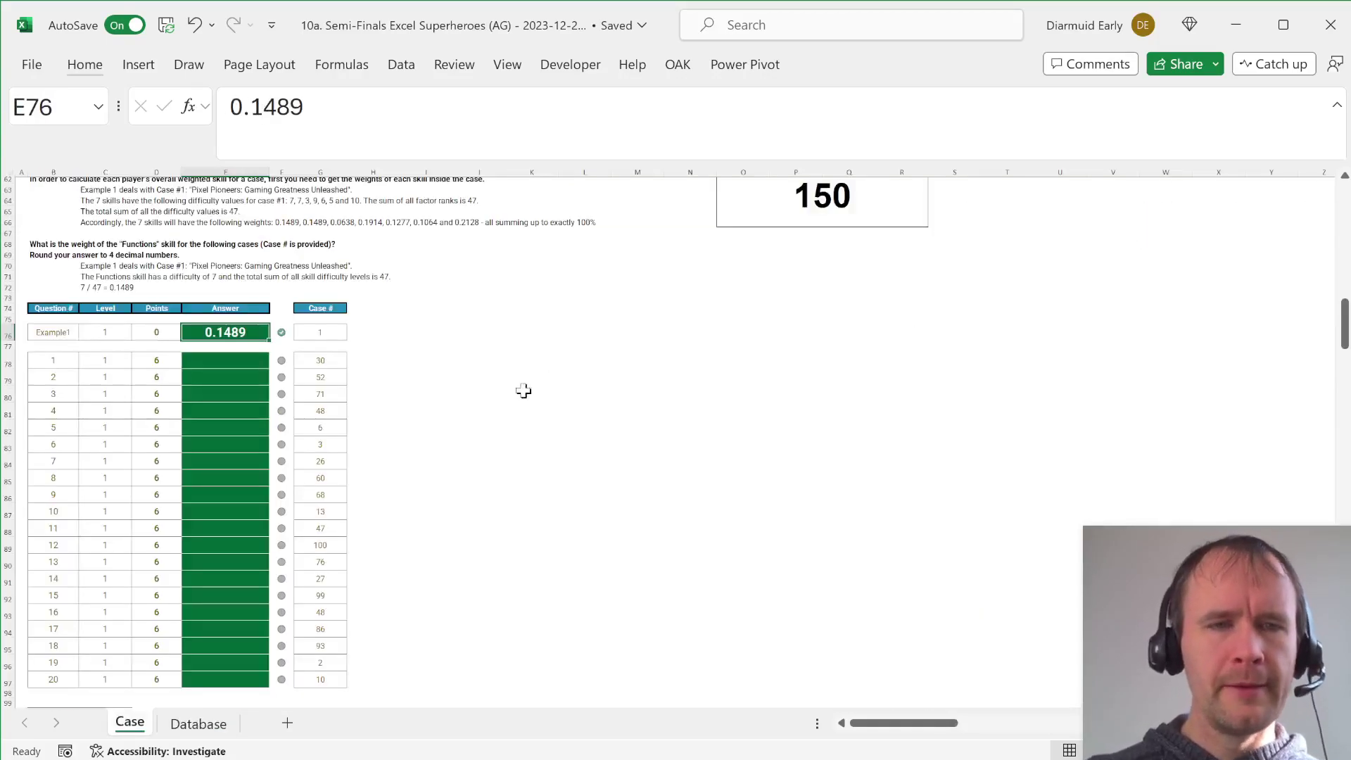
# Answer the first Level 1 question by entering =ROUND(INDEX(Database!$L$3:$L$102,G78),4) in E78.
pyautogui.press('Down')
pyautogui.press('Down')
pyautogui.write('=')
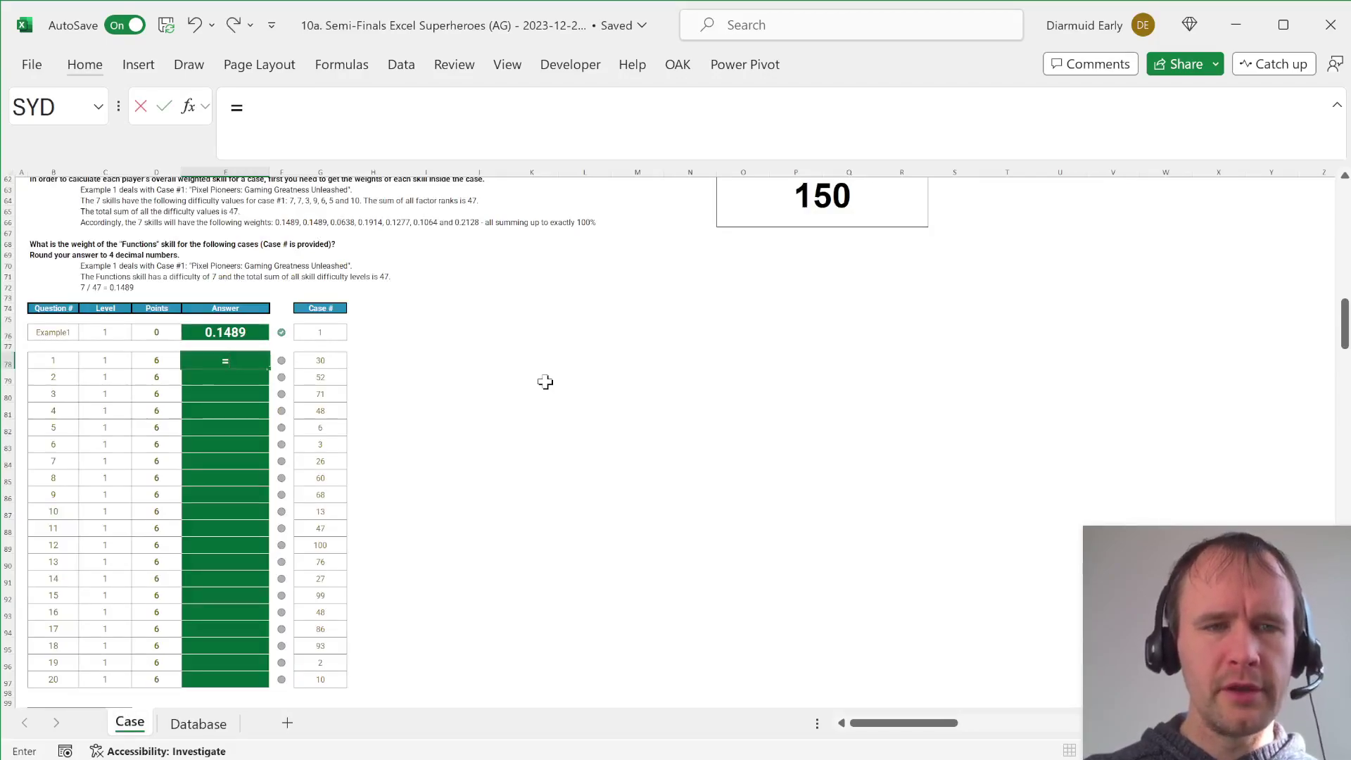
pyautogui.write('round')
pyautogui.press('Tab')
pyautogui.write('index')
pyautogui.press('Tab')
pyautogui.hotkey('ctrl', 'pagedown')
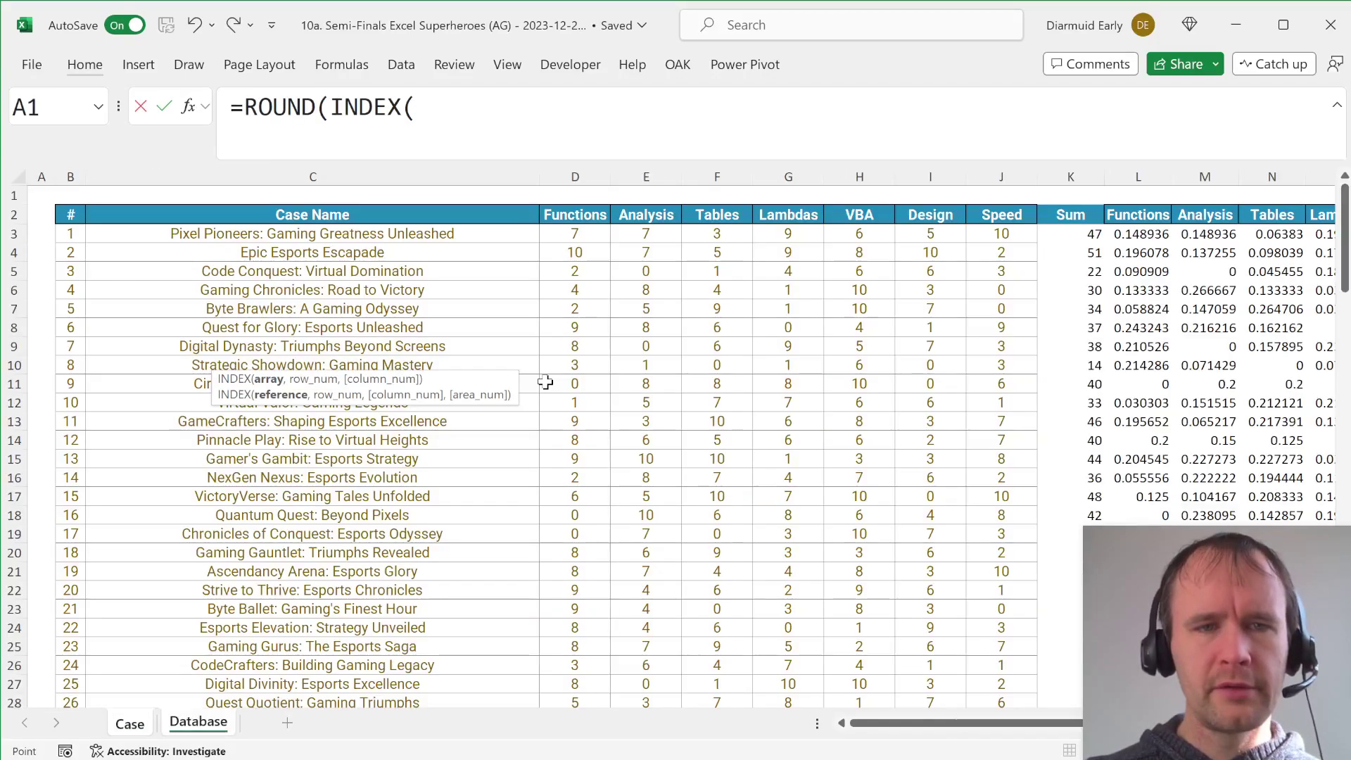
pyautogui.click(1133, 240)
pyautogui.hotkey('ctrl', 'shift', 'Down')
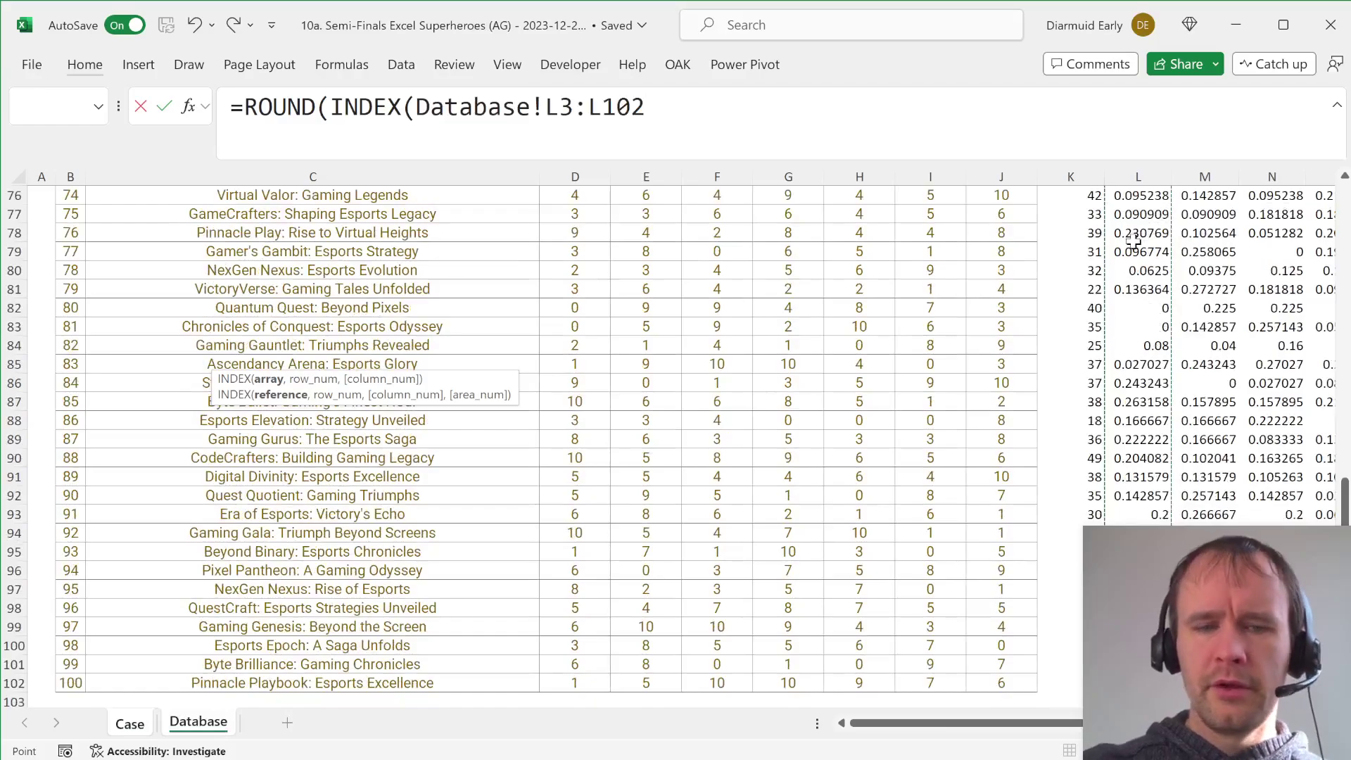
pyautogui.press('F4')
pyautogui.write(',')
pyautogui.hotkey('ctrl', 'pageup')
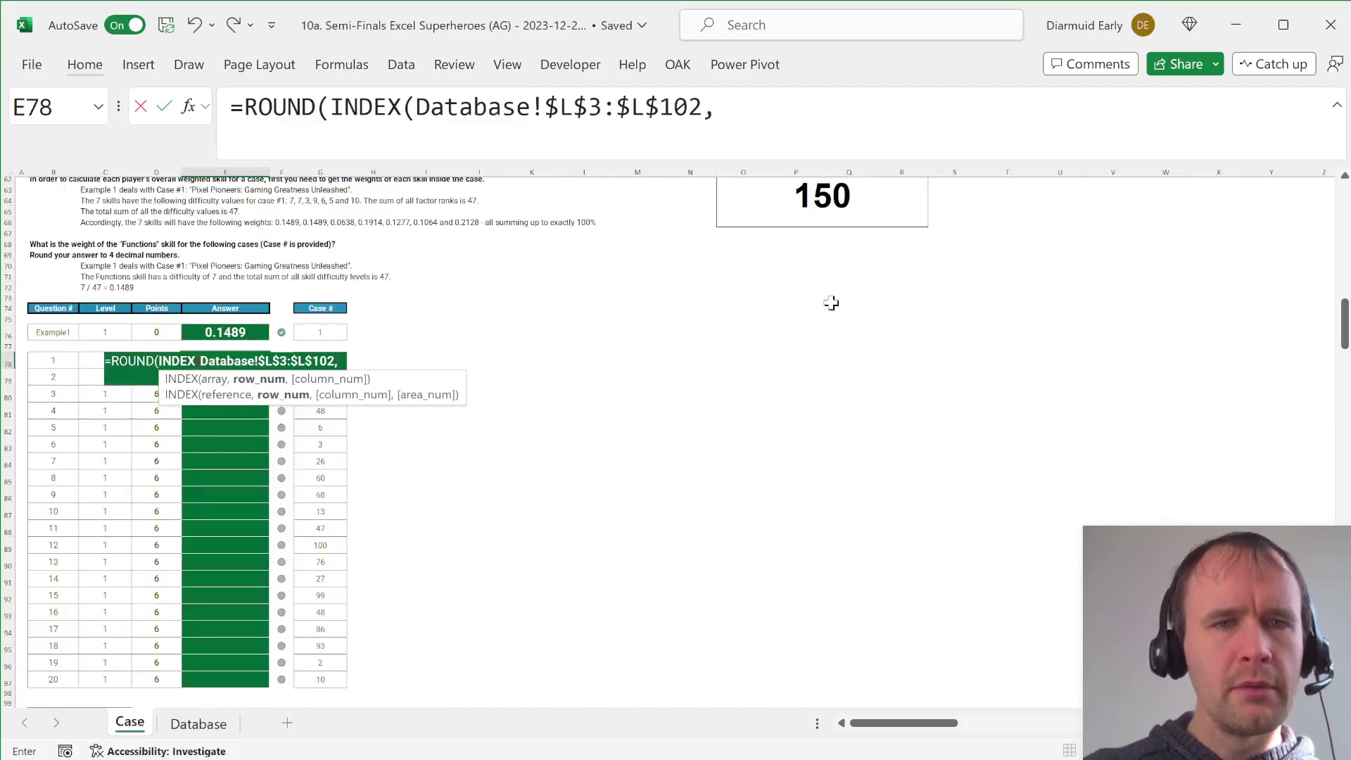
pyautogui.write('G')
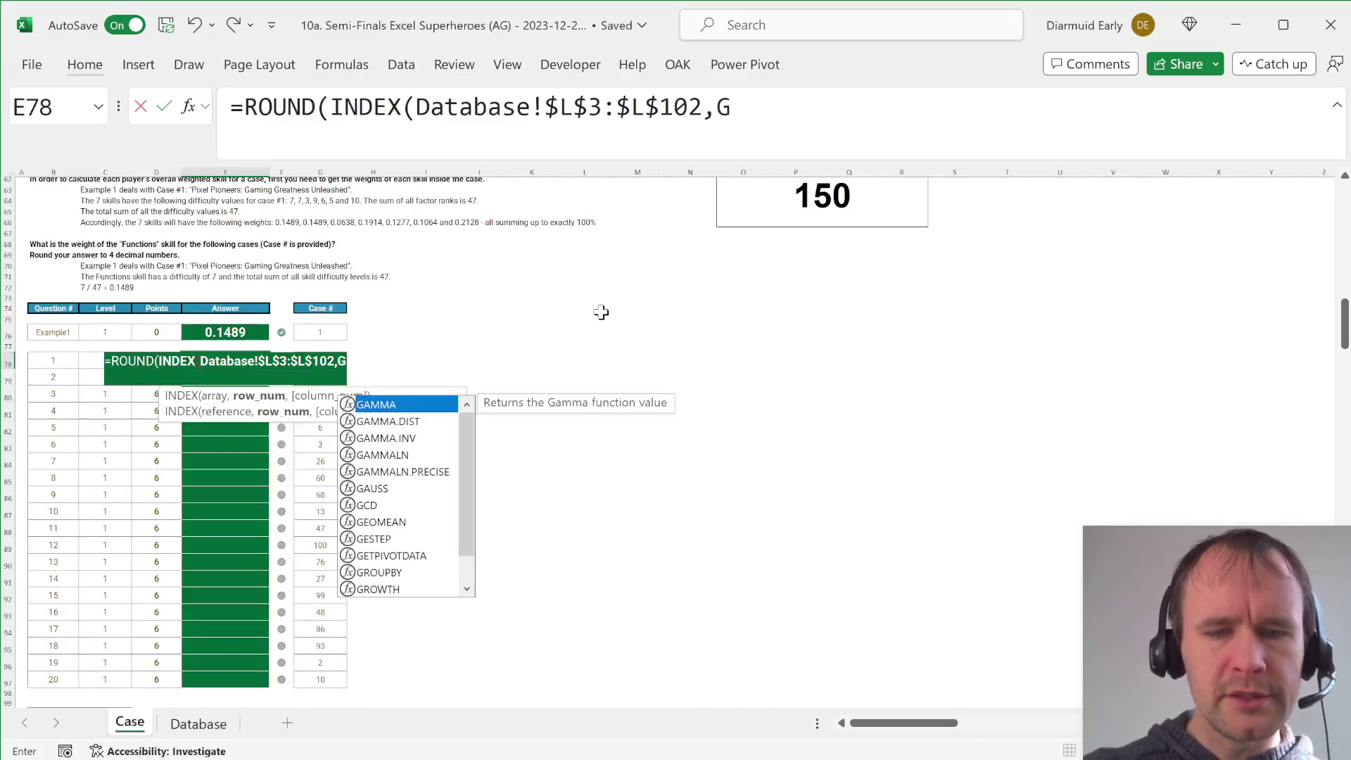
pyautogui.write('78),4')
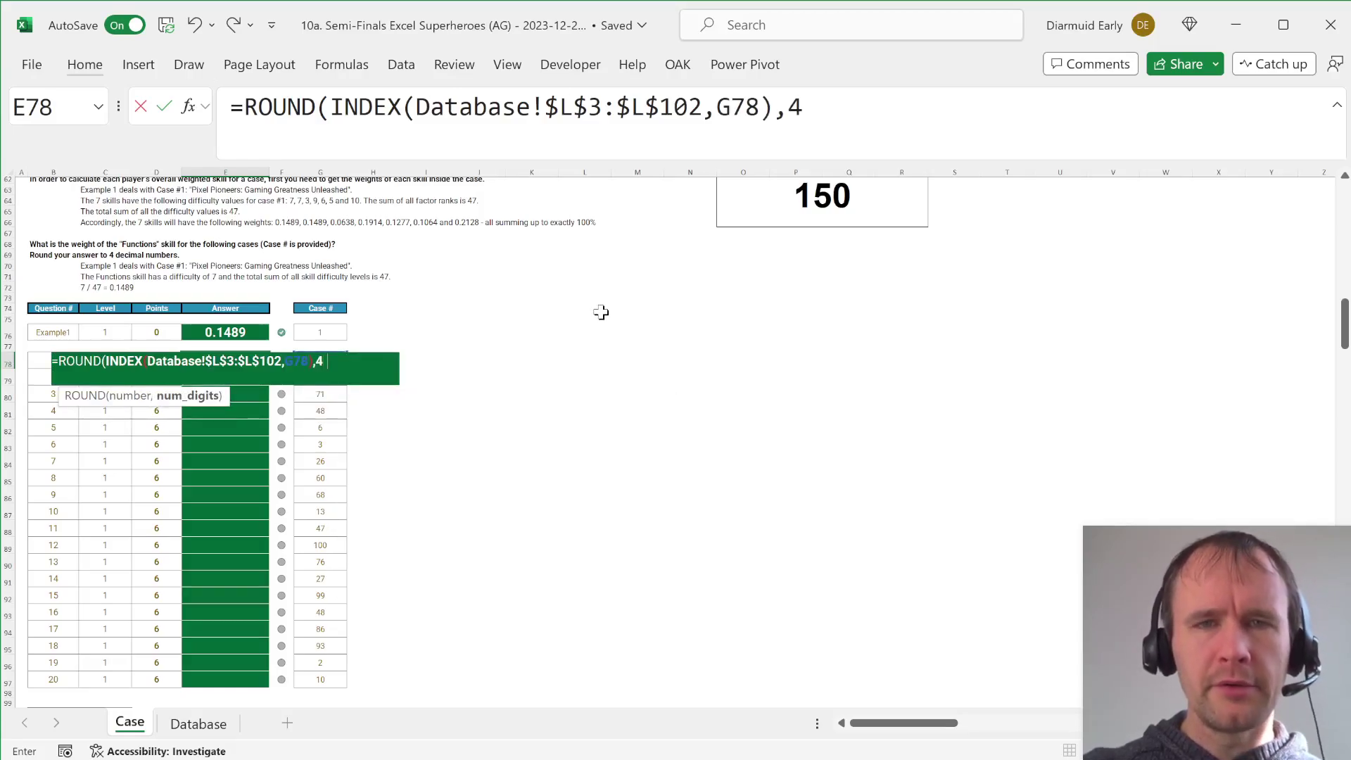
pyautogui.press('Return')
# Fill the E78 formula down through E97 to answer all twenty Level 1 questions.
pyautogui.hotkey('ctrl', 'Down')
pyautogui.hotkey('ctrl', 'shift', 'Up')
pyautogui.hotkey('ctrl', 'd')
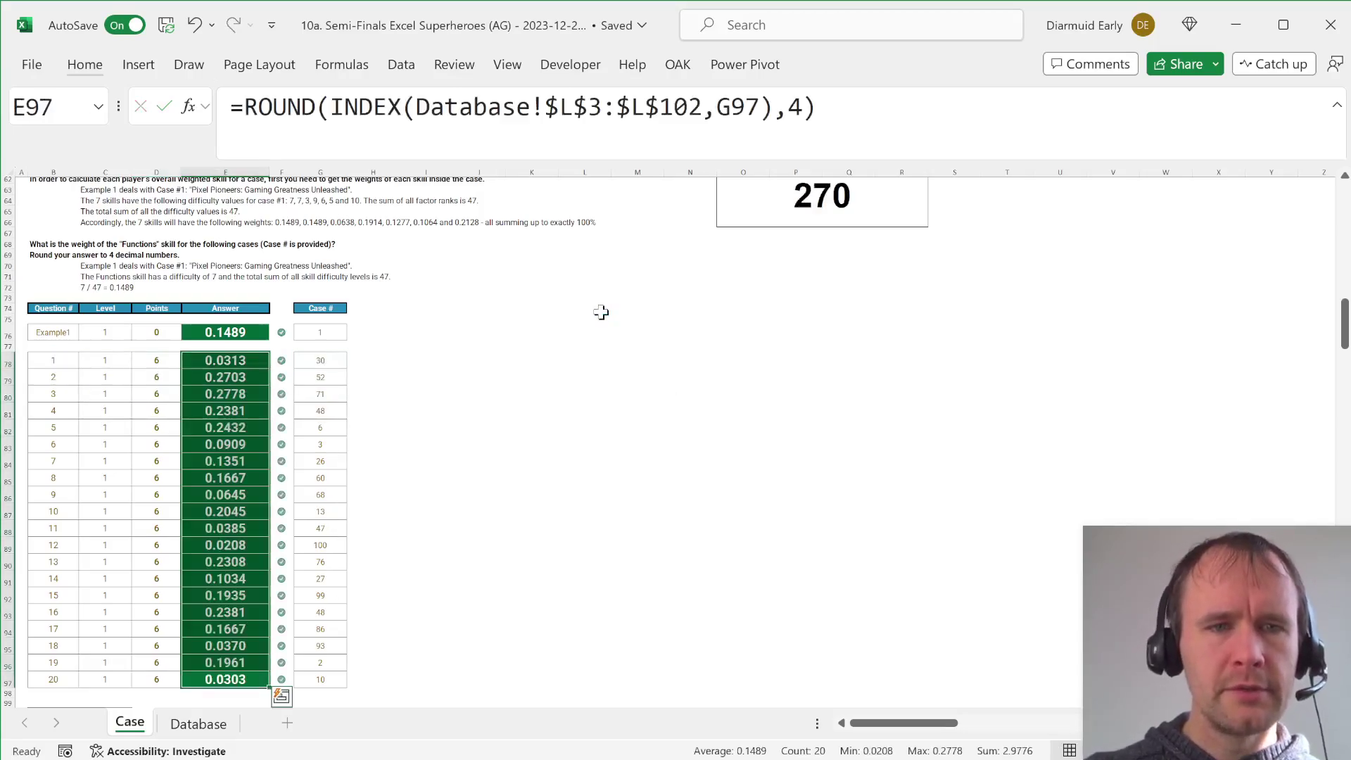
pyautogui.hotkey('ctrl', '.')
# Look up game 21's player skills in the Level 2 section by entering =XLOOKUP(H115,pCode,pSkill) in I115.
pyautogui.scroll(-10, 601, 312)
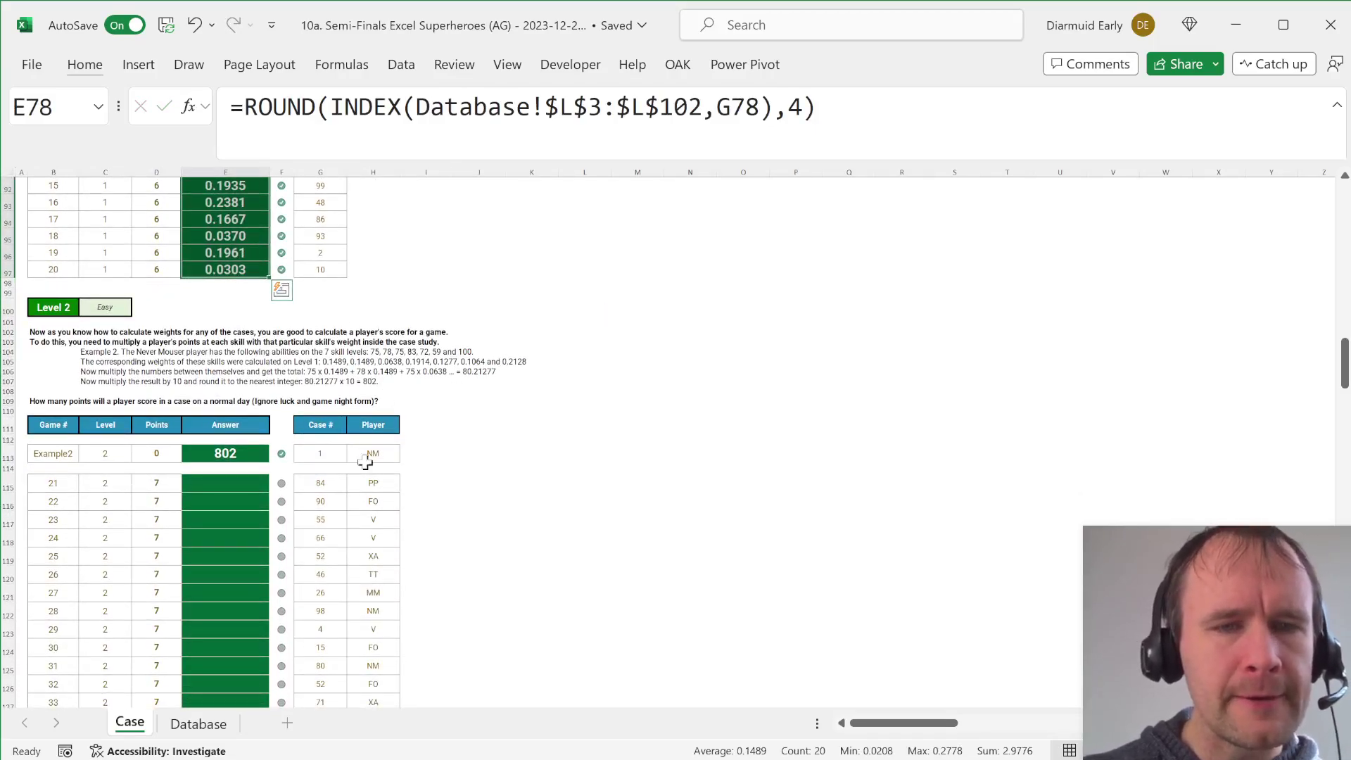
pyautogui.click(424, 456)
pyautogui.press('Down')
pyautogui.press('Down')
pyautogui.press('Left')
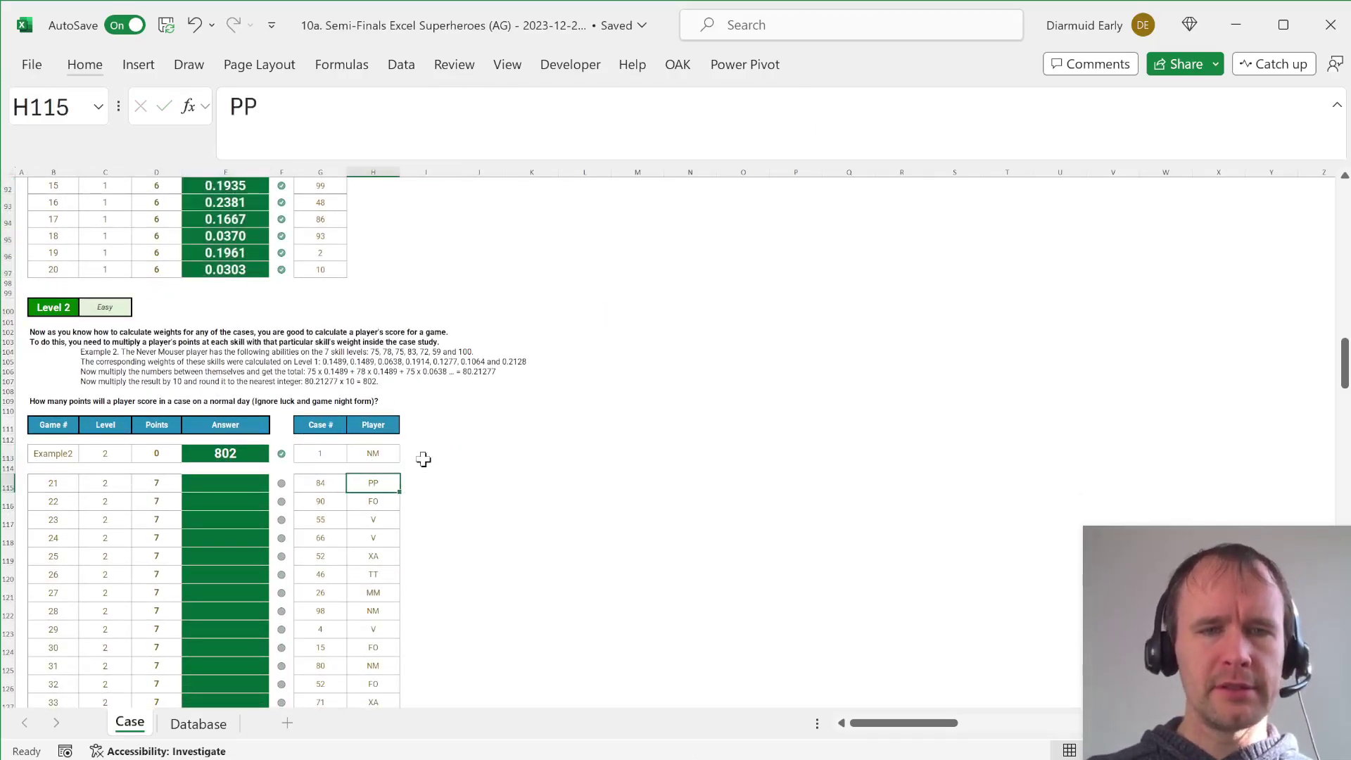
pyautogui.press('Right')
pyautogui.write('=XLOOKUP(')
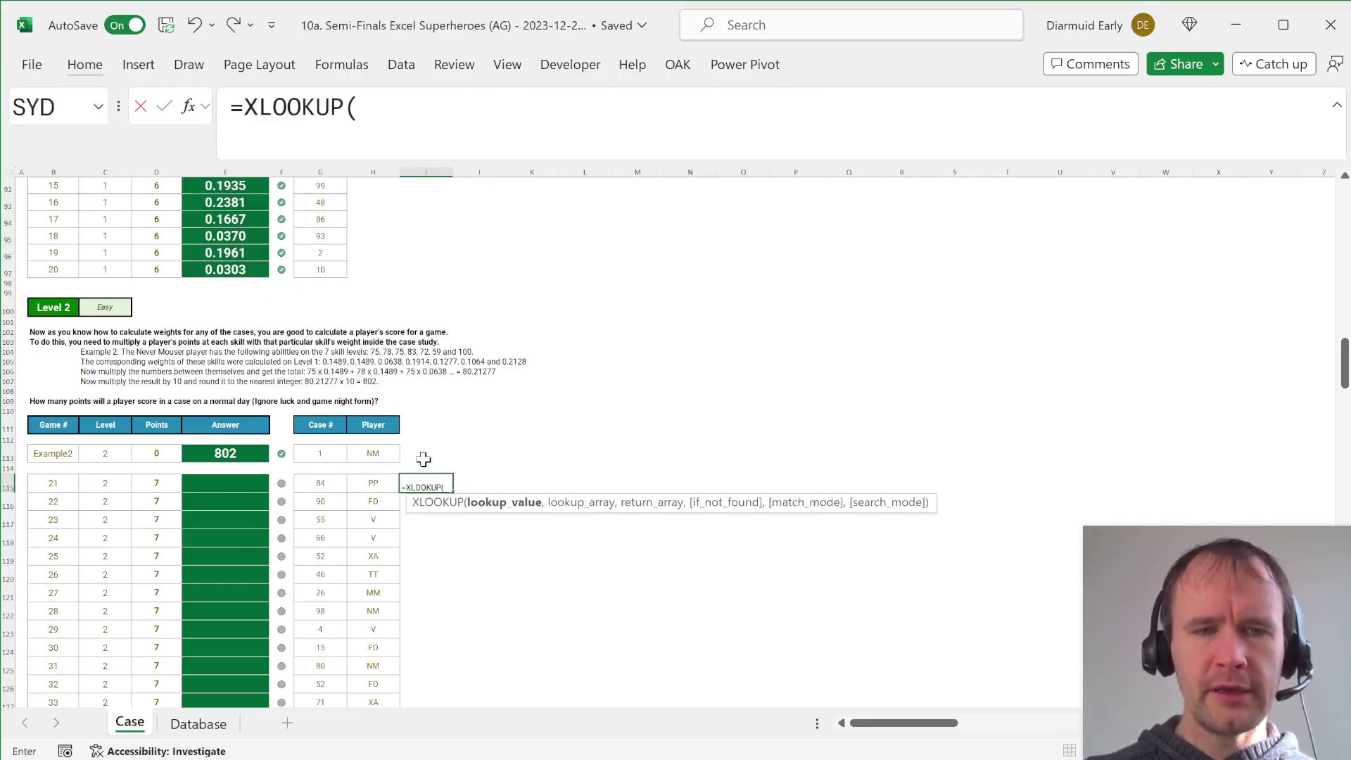
pyautogui.press('Left')
pyautogui.write(',pCode')
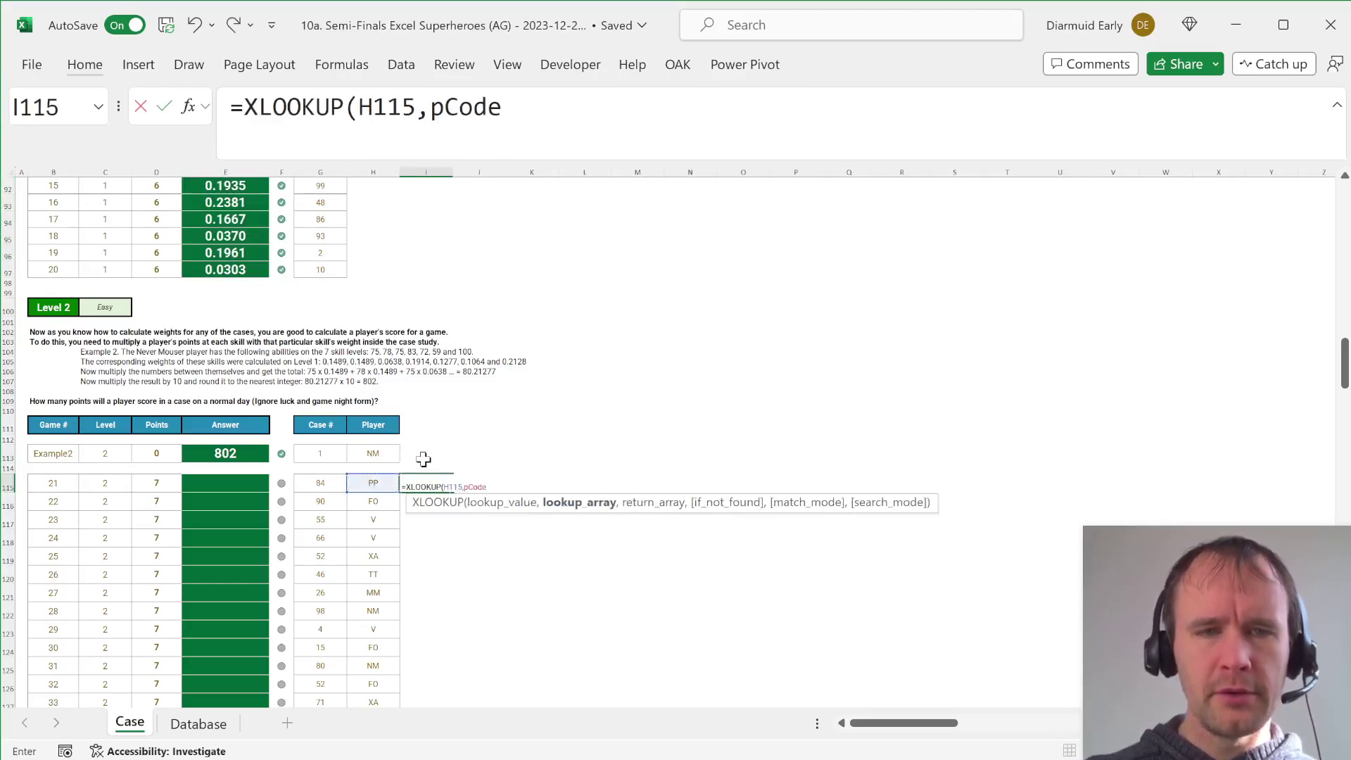
pyautogui.write(',pSkill)')
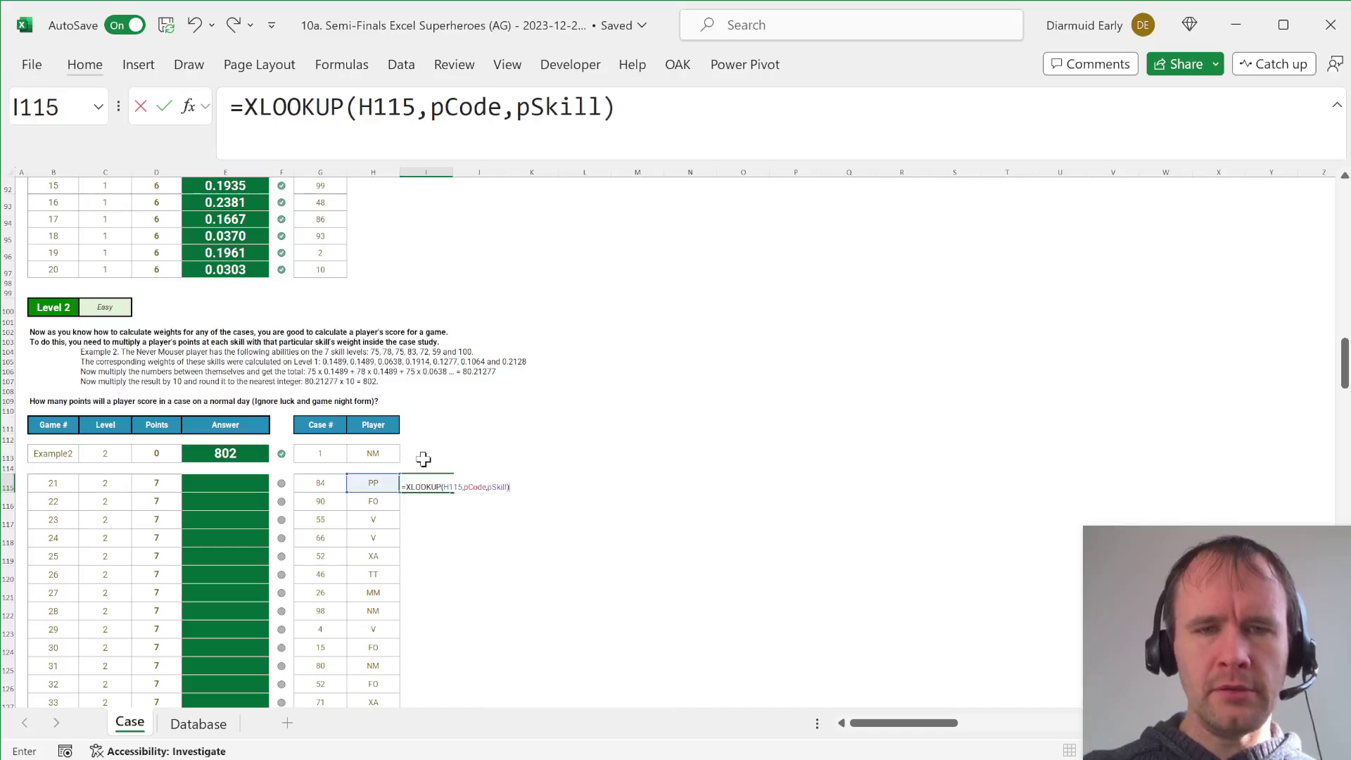
pyautogui.press('Return')
pyautogui.press('Up')
pyautogui.hotkey('ctrl', 'shift', 'Right')
pyautogui.press('Left')
pyautogui.press('Right')
pyautogui.press('Down')
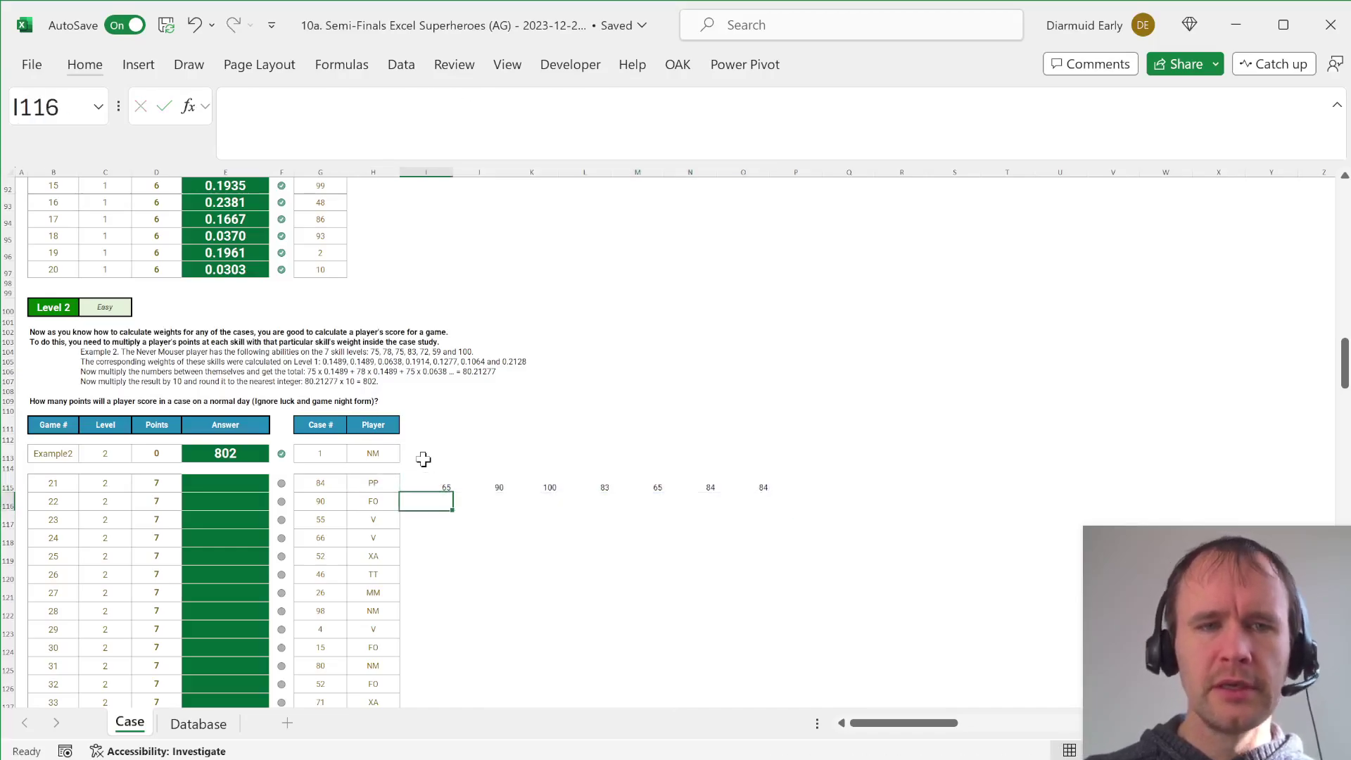
# Name the skill weights range L3:R102 on the Database sheet wts.
pyautogui.write('=INDEX(')
pyautogui.press('Escape')
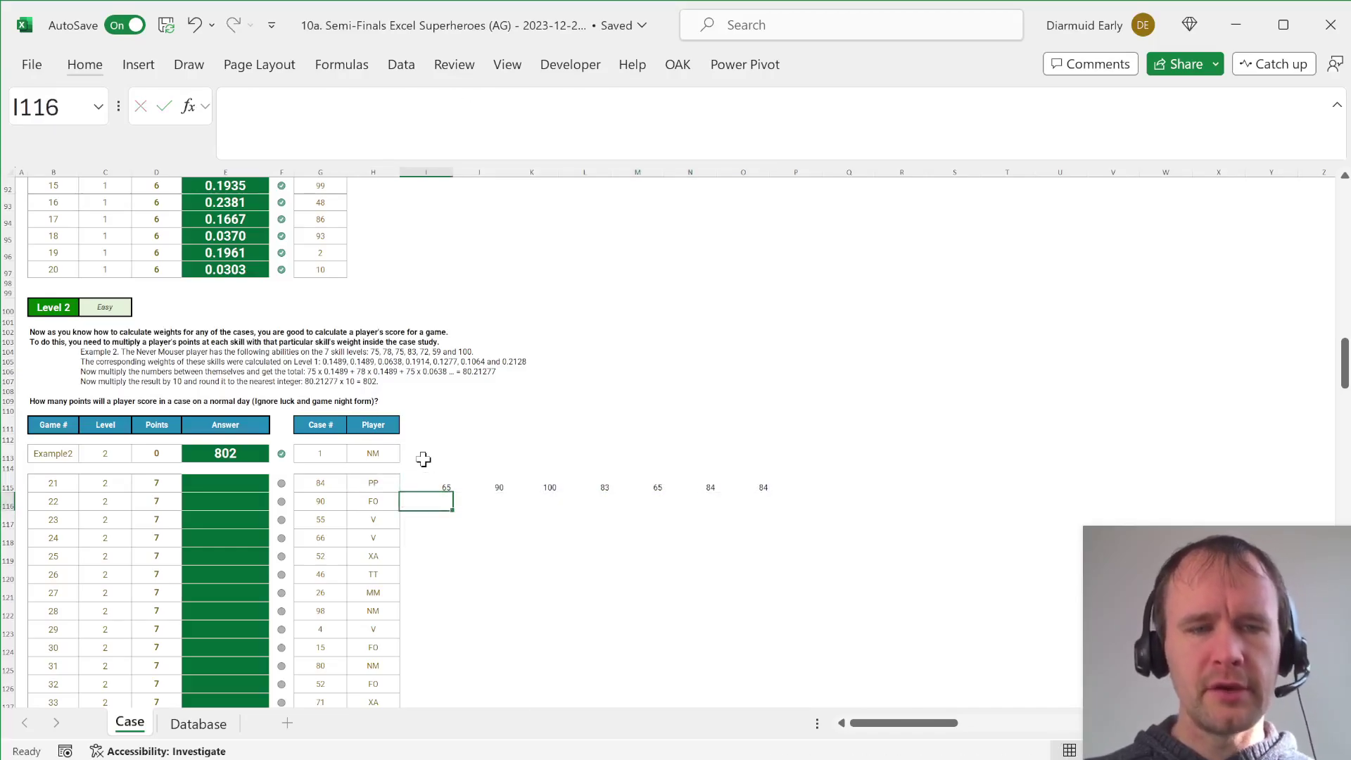
pyautogui.hotkey('ctrl', 'pagedown')
pyautogui.click(1111, 245)
pyautogui.hotkey('ctrl', 'Up')
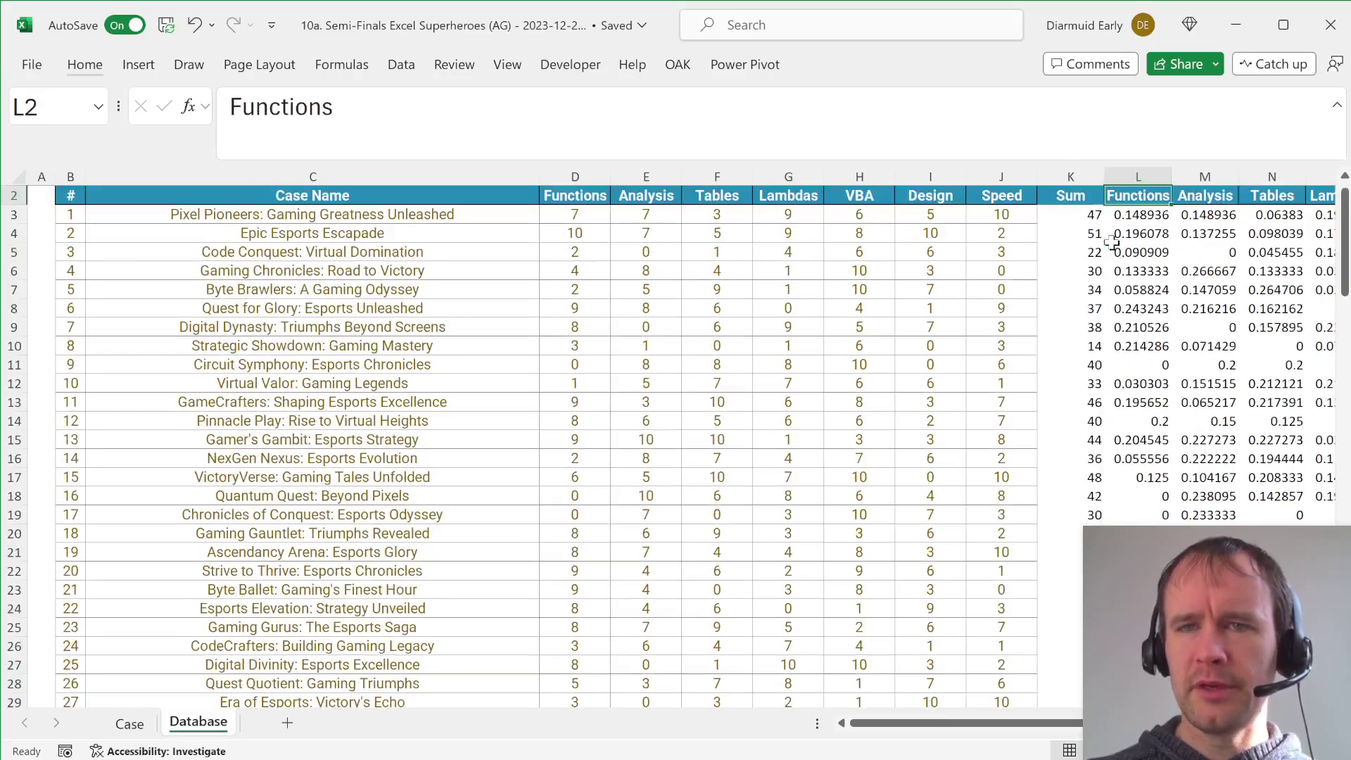
pyautogui.press('Down')
pyautogui.hotkey('ctrl', 'shift', 'Right')
pyautogui.hotkey('ctrl', 'shift', 'Down')
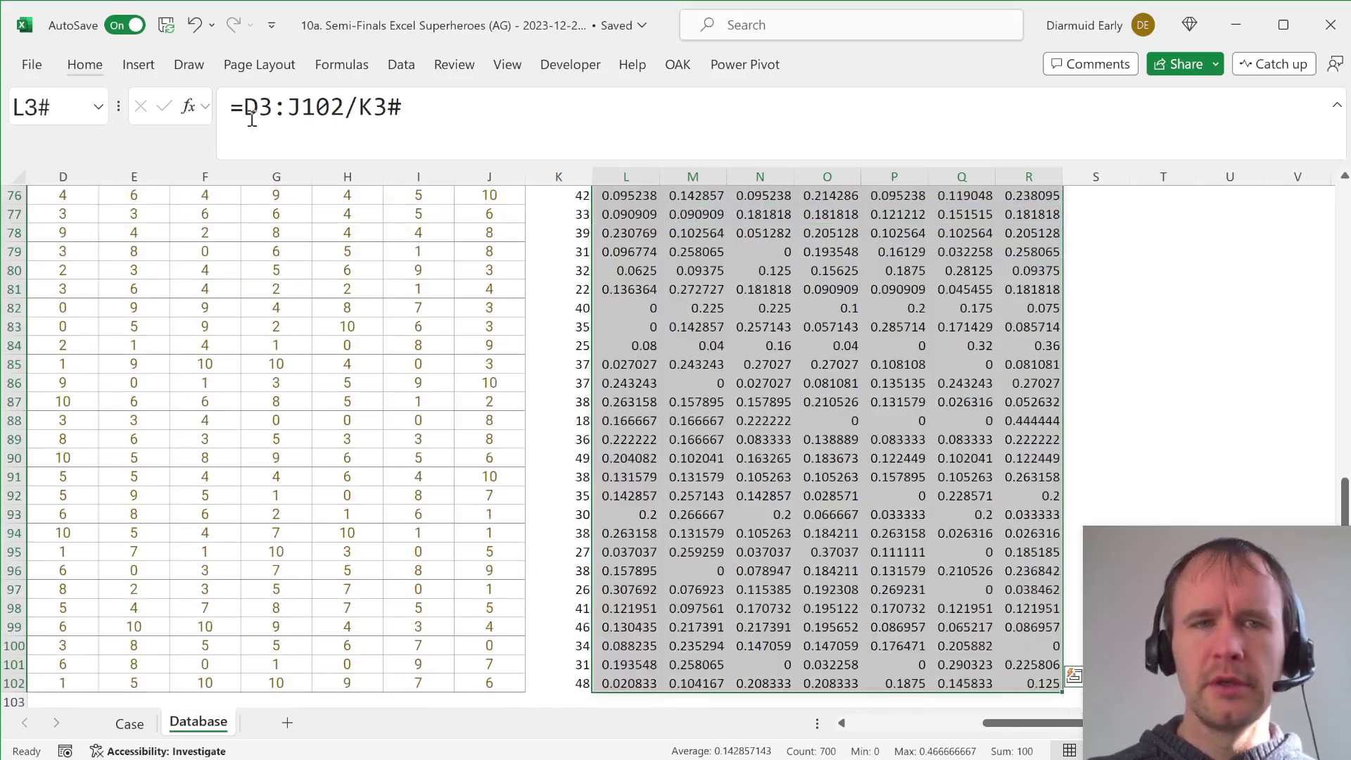
pyautogui.click(36, 107)
pyautogui.write('Wts')
pyautogui.press('Return')
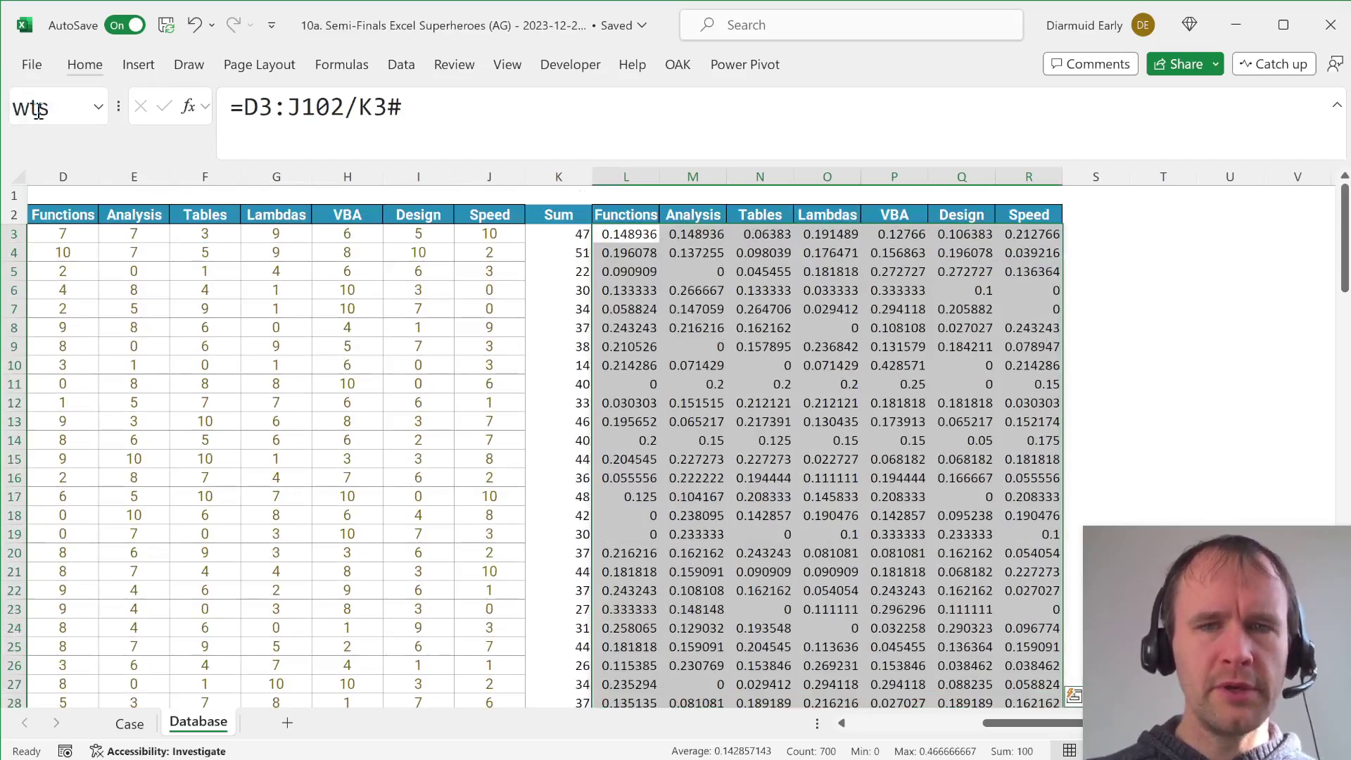
# Retrieve game 21's case weights on the Case sheet by entering =INDEX(wts,G115,0) in I116.
pyautogui.hotkey('ctrl', 'pageup')
pyautogui.write('=INDEX(')
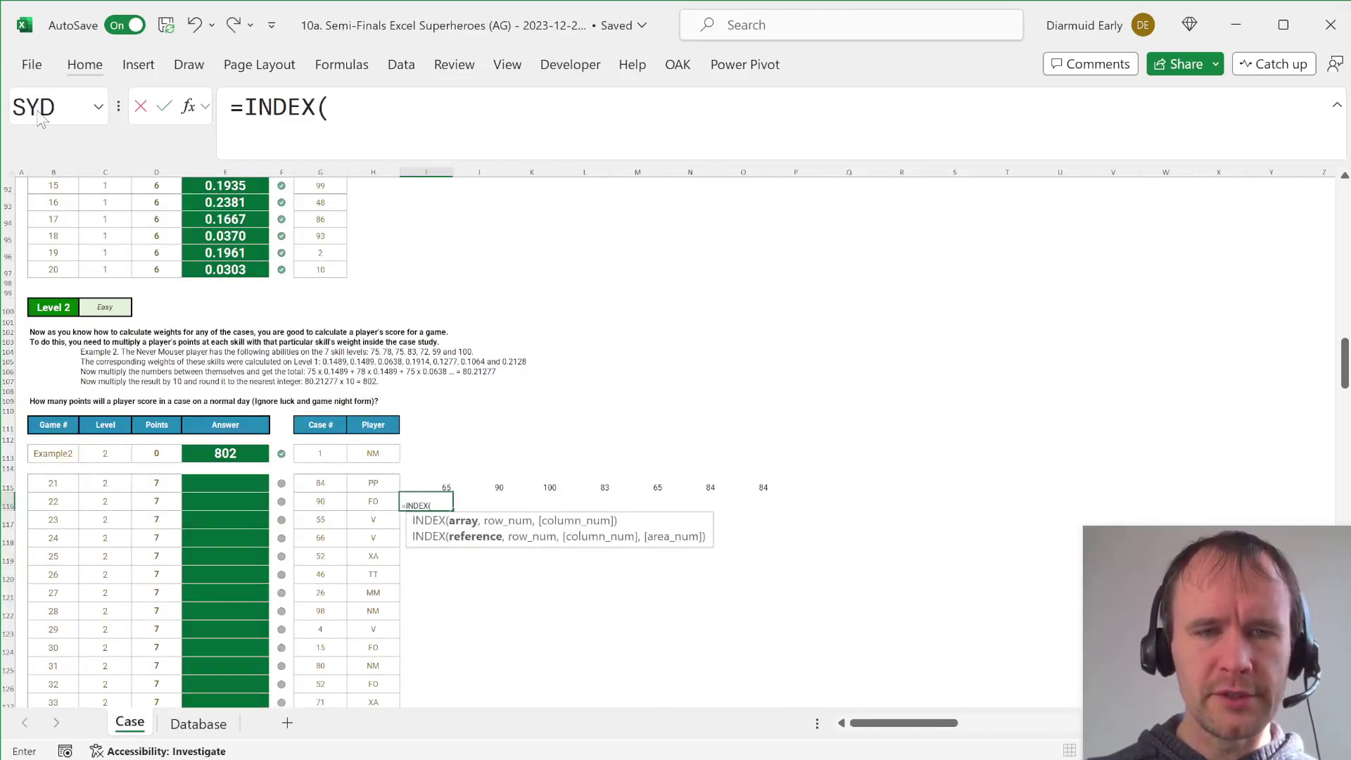
pyautogui.write('wts,')
pyautogui.press('Up')
pyautogui.press('Left')
pyautogui.press('Left')
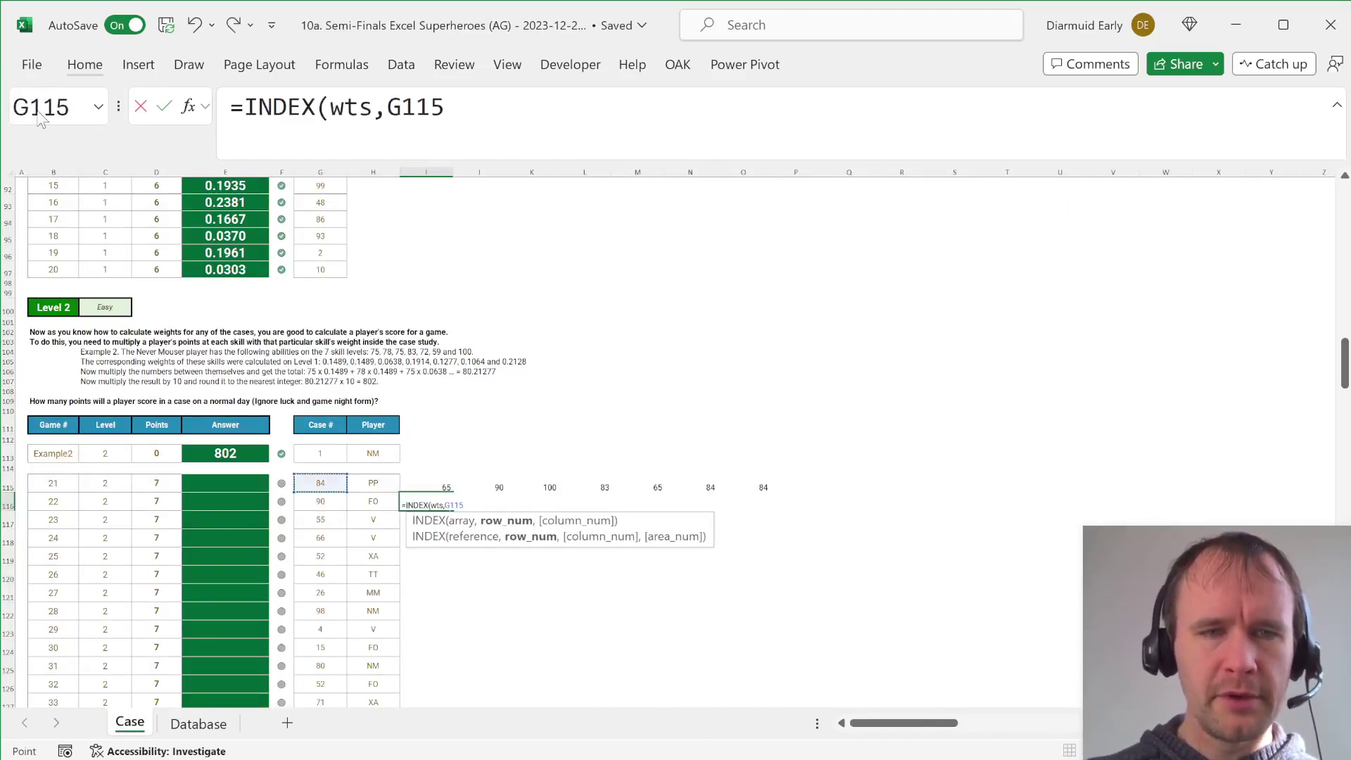
pyautogui.write(',0)')
pyautogui.press('Return')
pyautogui.press('Up')
pyautogui.press('Up')
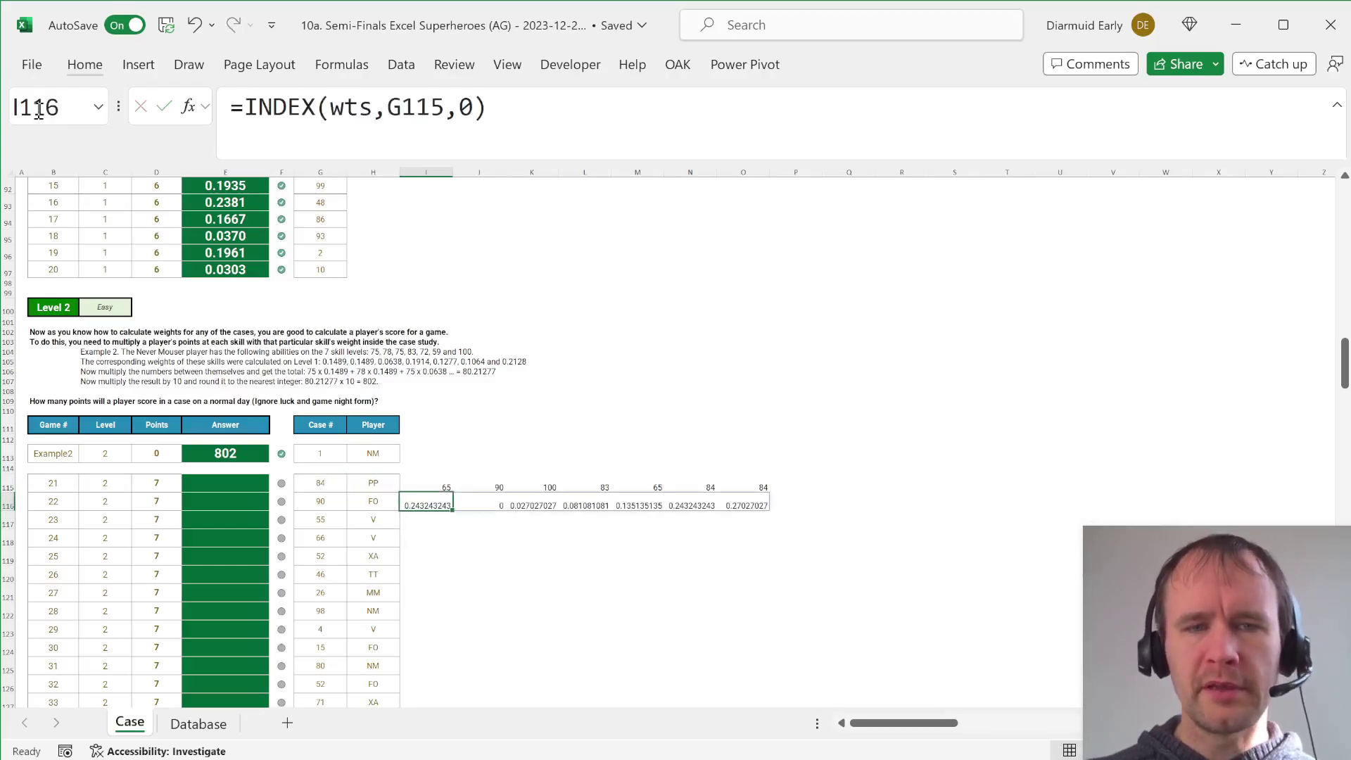
pyautogui.press('Down')
pyautogui.press('Down')
pyautogui.press('Up')
pyautogui.press('Up')
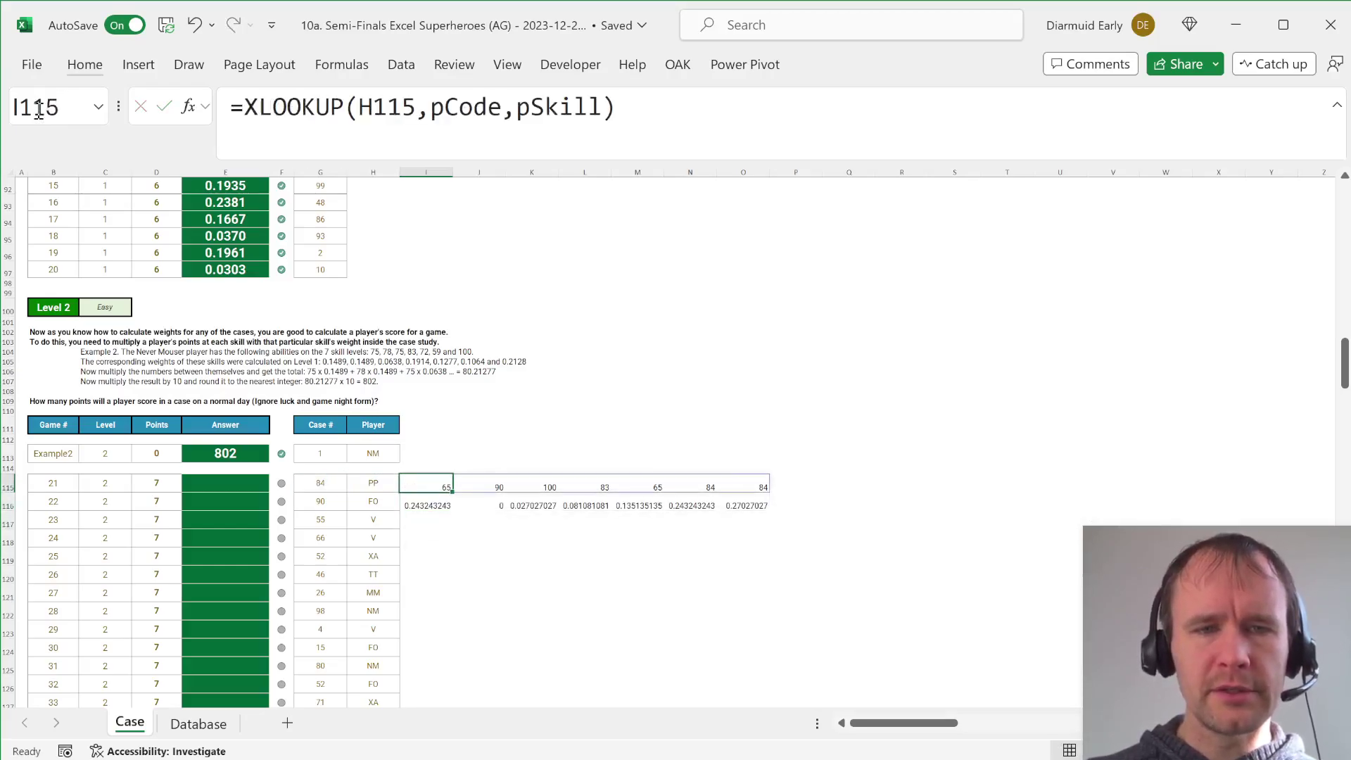
# Copy the skill and weight formulas from I115:O116 to I113 for the Level 2 example.
pyautogui.hotkey('ctrl', 'shift', 'Down')
pyautogui.hotkey('ctrl', 'shift', 'Right')
pyautogui.hotkey('ctrl', 'c')
pyautogui.press('Up')
pyautogui.press('Up')
pyautogui.hotkey('ctrl', 'v')
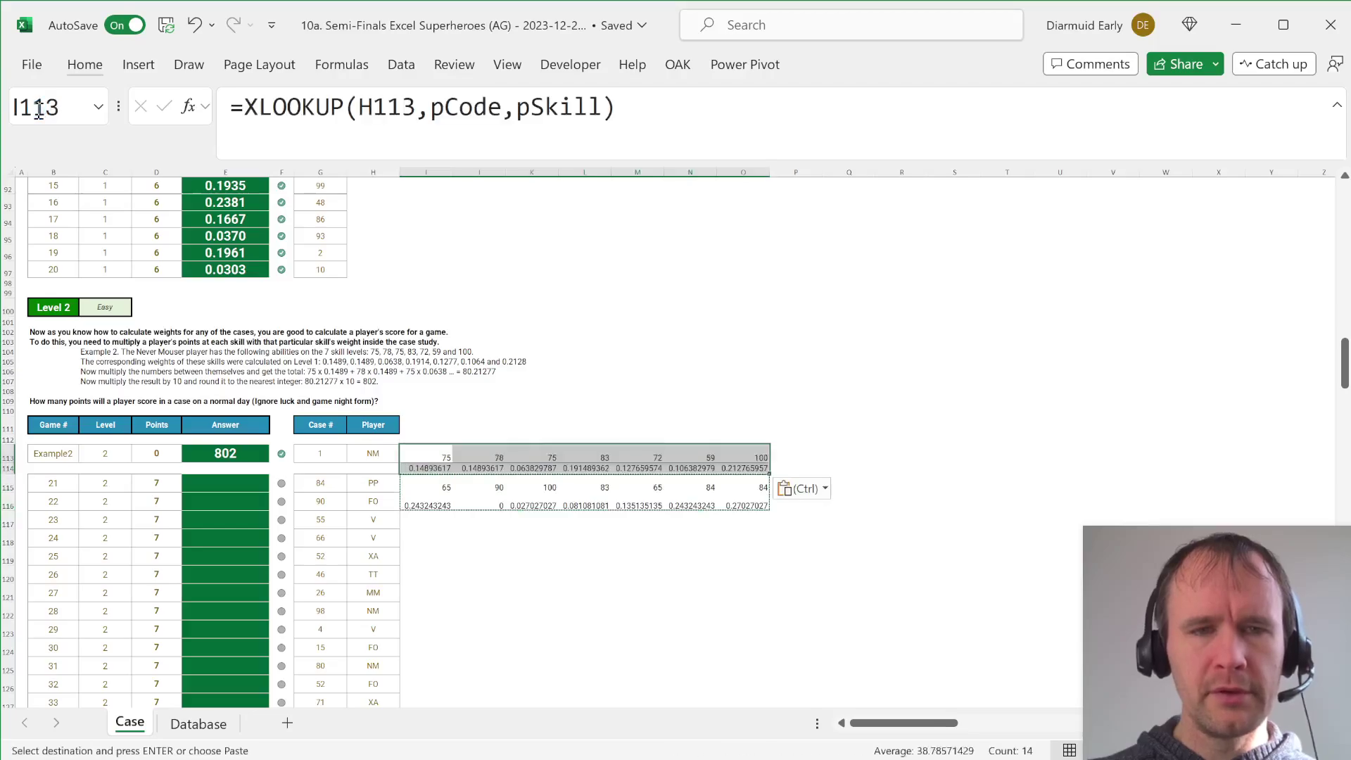
# Clear the original skill and weight formulas from I115:O116.
pyautogui.press('Down')
pyautogui.press('Down')
pyautogui.hotkey('ctrl', 'shift', 'Down')
pyautogui.hotkey('ctrl', 'shift', 'Right')
pyautogui.press('Delete')
pyautogui.press('Up')
pyautogui.press('Up')
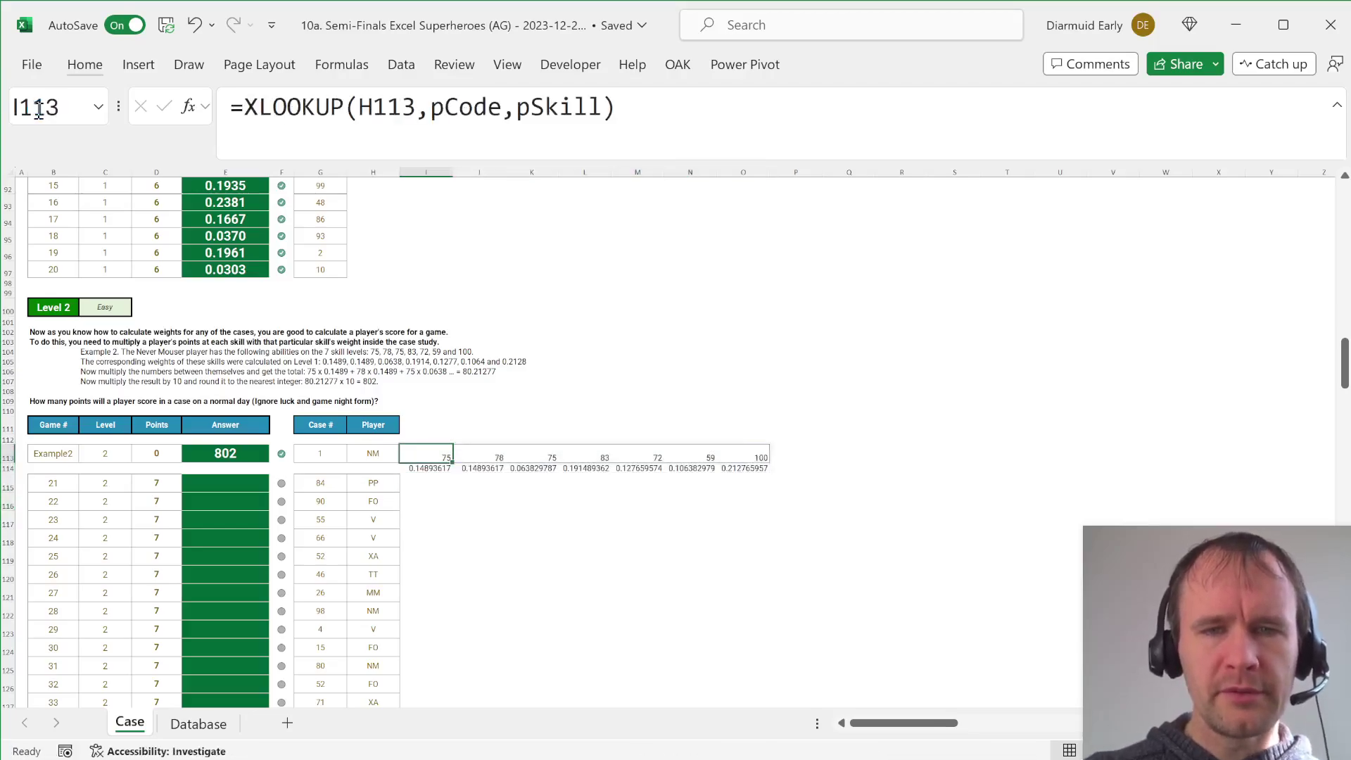
# Calculate the example's weighted skill total by entering =SUMPRODUCT(I114#,I113#) in P113.
pyautogui.hotkey('ctrl', 'Right')
pyautogui.press('Right')
pyautogui.write('=sum')
pyautogui.press('Tab')
pyautogui.press('Down')
pyautogui.press('Left')
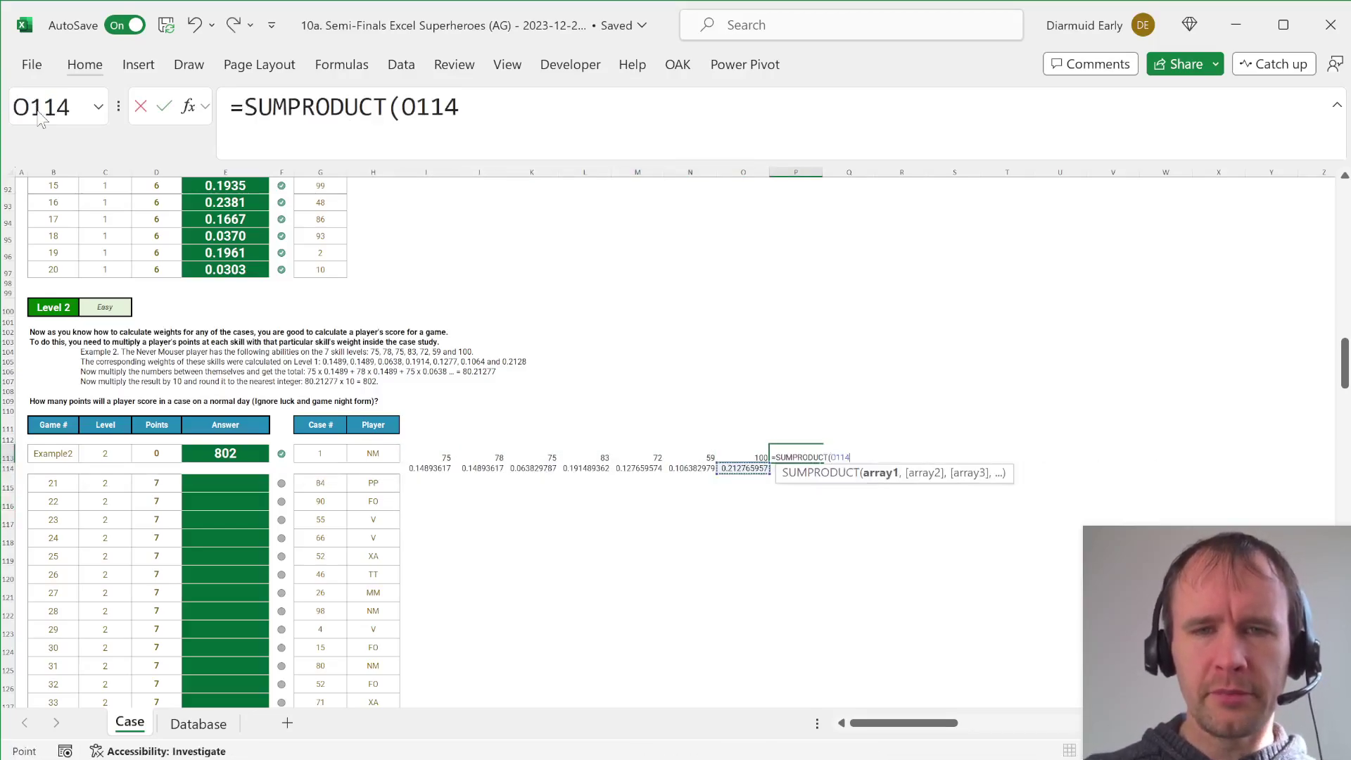
pyautogui.hotkey('ctrl', 'Left')
pyautogui.write('#,')
pyautogui.press('Down')
pyautogui.press('Left')
pyautogui.hotkey('ctrl', 'Left')
pyautogui.press('Up')
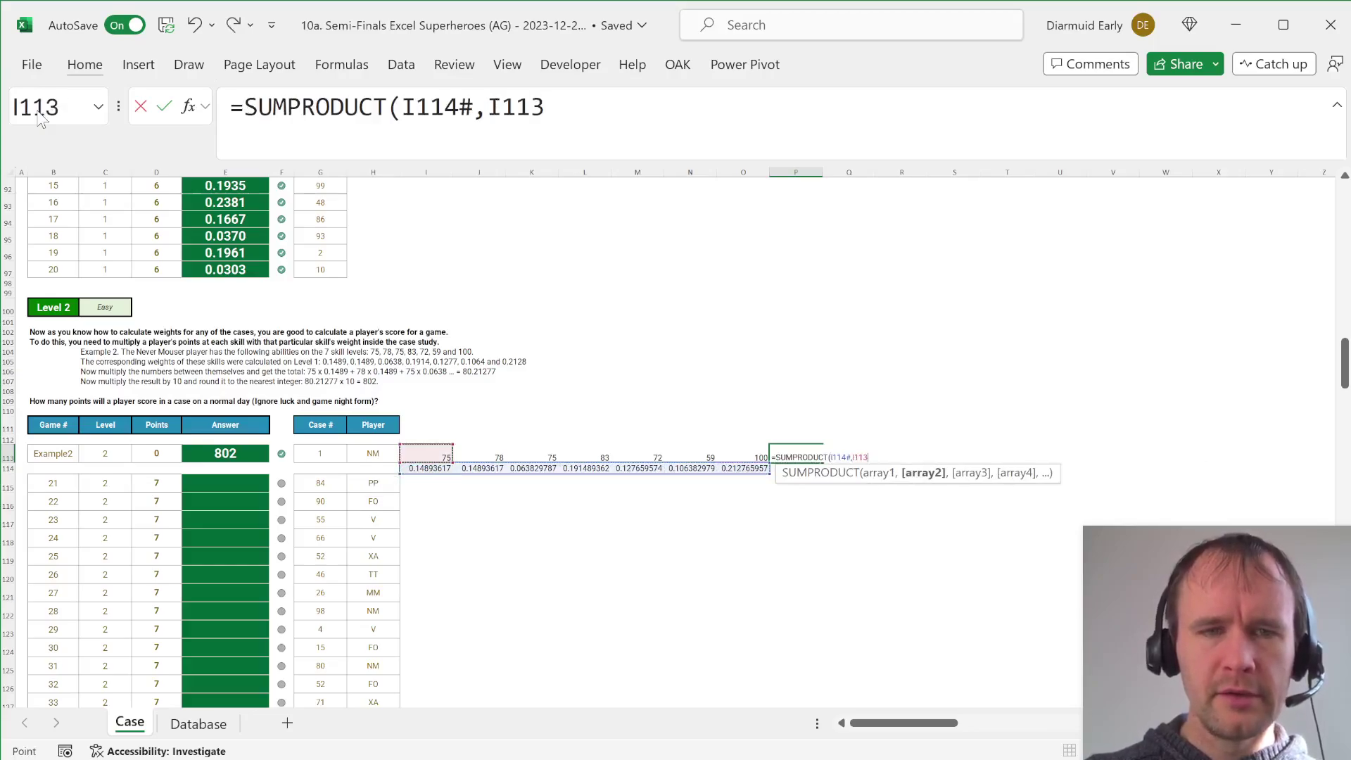
pyautogui.write('#)')
pyautogui.hotkey('ctrl', 'Return')
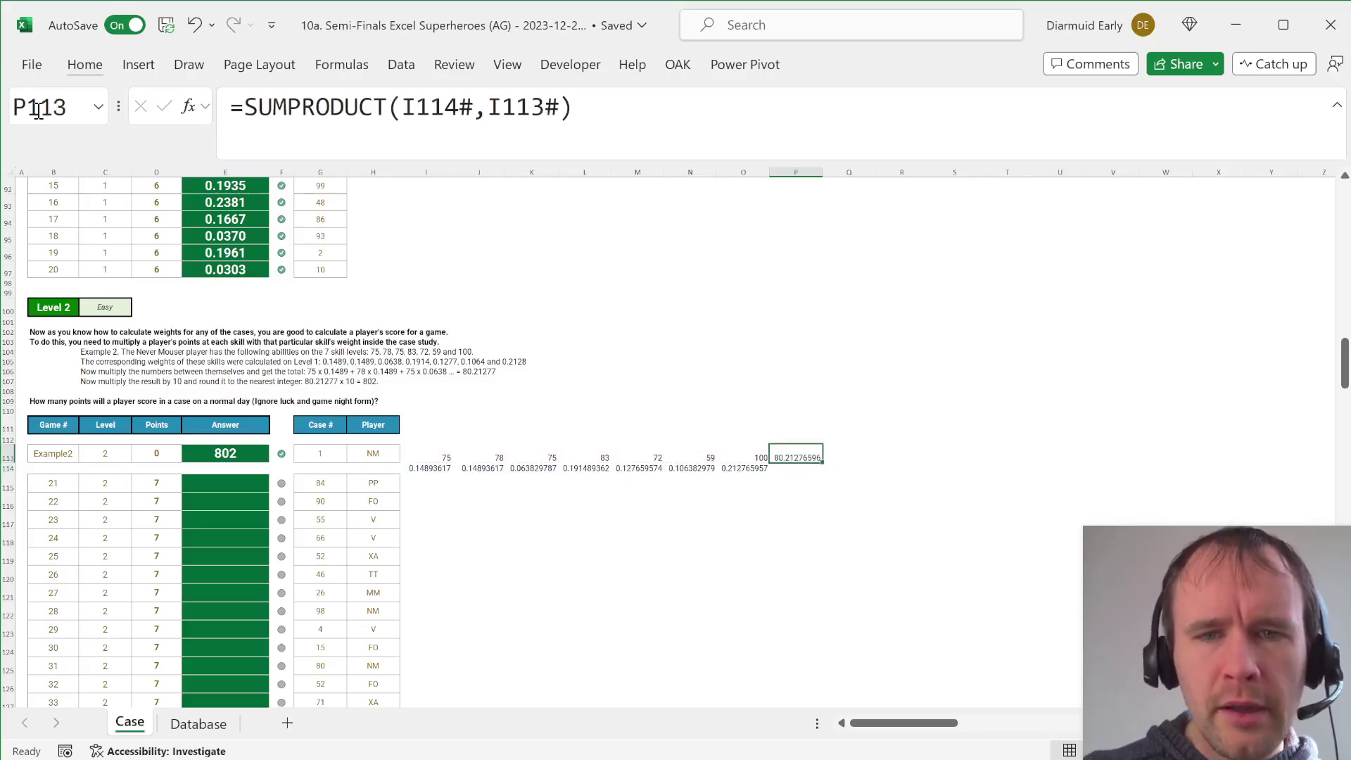
# Multiply the SUMPRODUCT formula in P113 by 10.
pyautogui.press('F2')
pyautogui.write('*10')
pyautogui.press('Return')
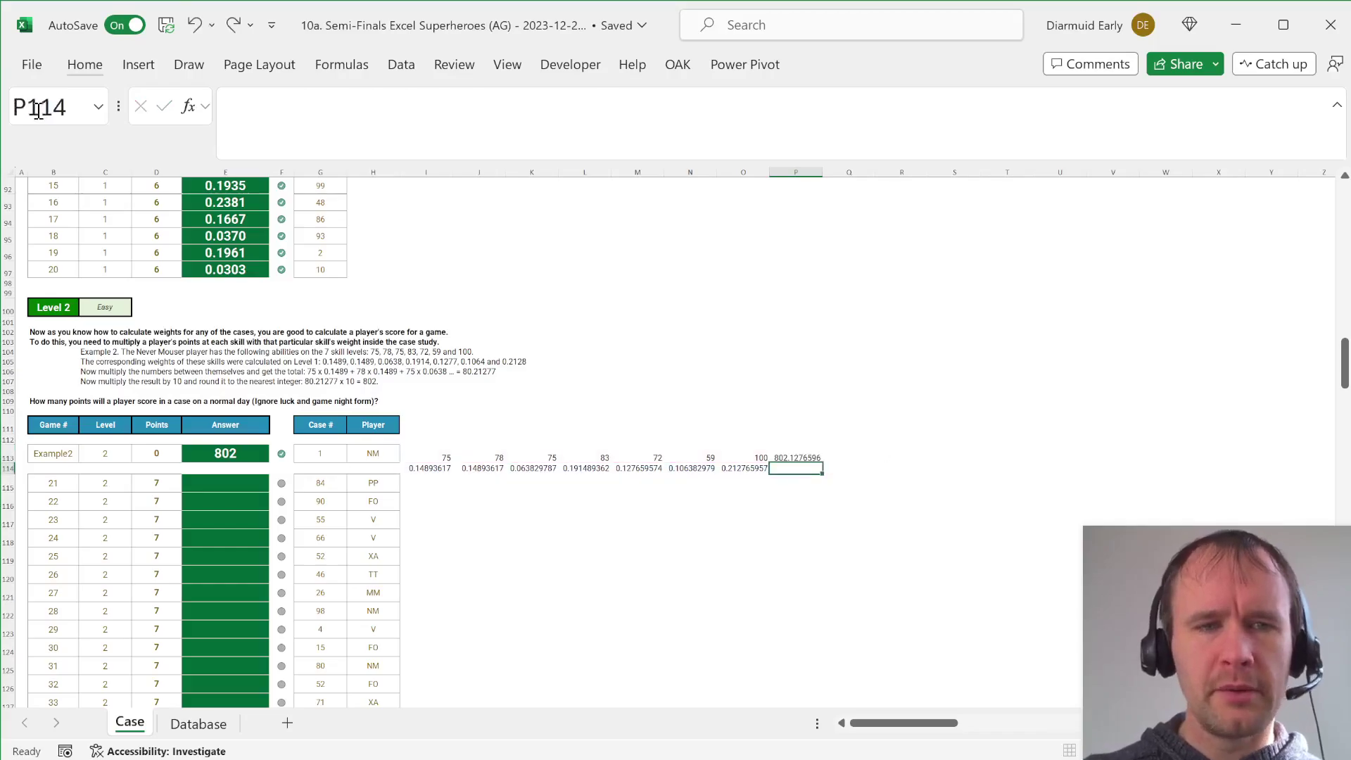
# Begin game 21's answer formula in E115 with the player's skill lookup, =XLOOKUP(H115,pCode,pSkill).
pyautogui.press('Up')
pyautogui.press('Left')
pyautogui.press('Left')
pyautogui.press('Left')
pyautogui.press('Left')
pyautogui.press('Left')
pyautogui.press('Left')
pyautogui.press('Left')
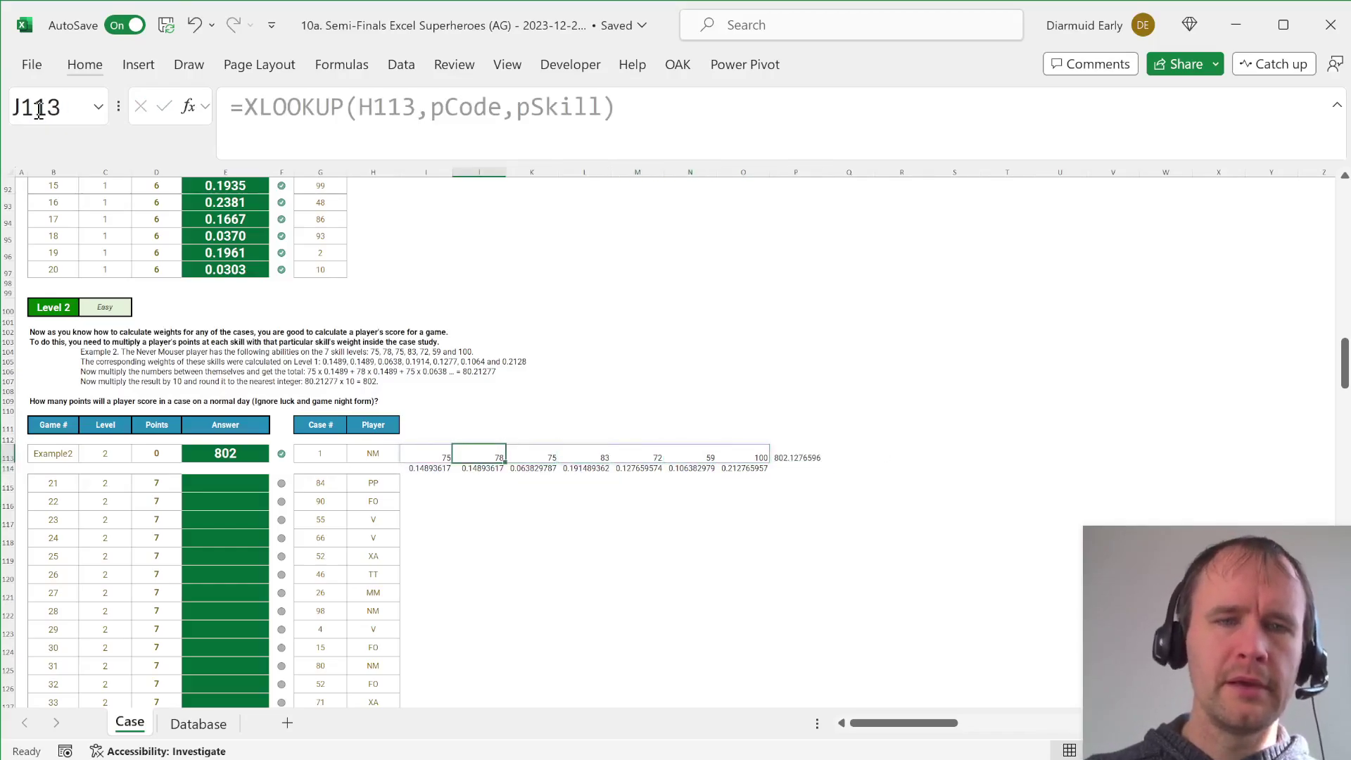
pyautogui.press('Down')
pyautogui.press('Left')
pyautogui.press('Left')
pyautogui.press('Left')
pyautogui.press('Down')
pyautogui.press('Left')
pyautogui.press('Left')
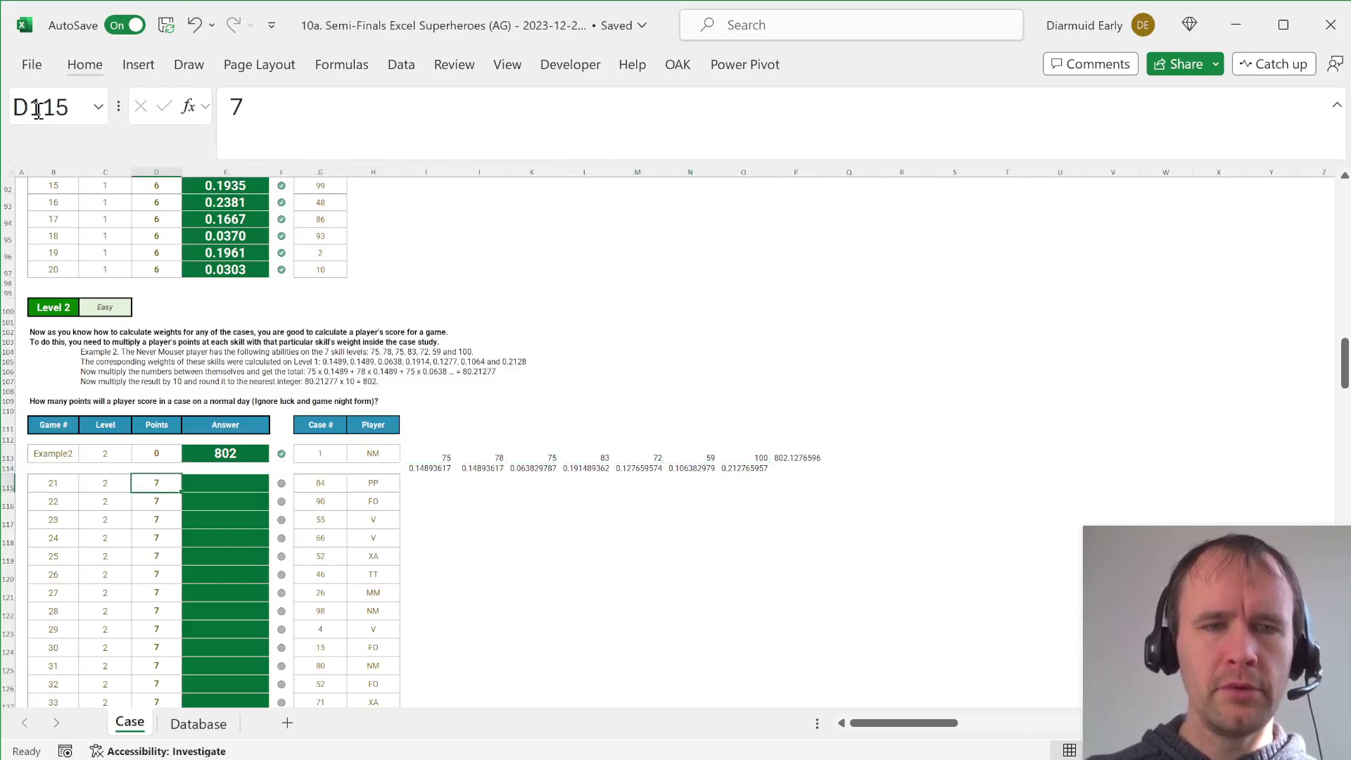
pyautogui.press('Right')
pyautogui.write('=xl')
pyautogui.press('Tab')
pyautogui.press('Right')
pyautogui.press('Right')
pyautogui.press('Right')
pyautogui.write(',')
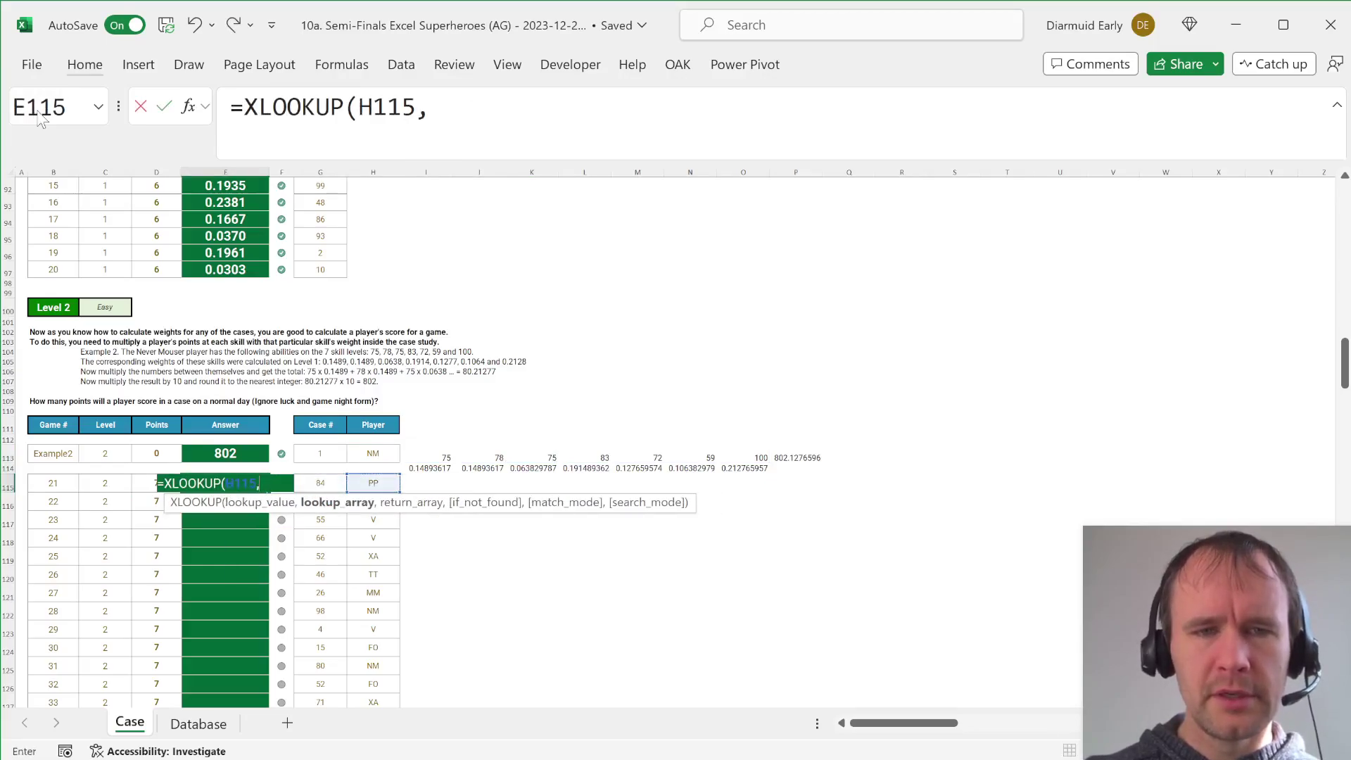
pyautogui.write('pc')
pyautogui.press('Tab')
pyautogui.write(',psk')
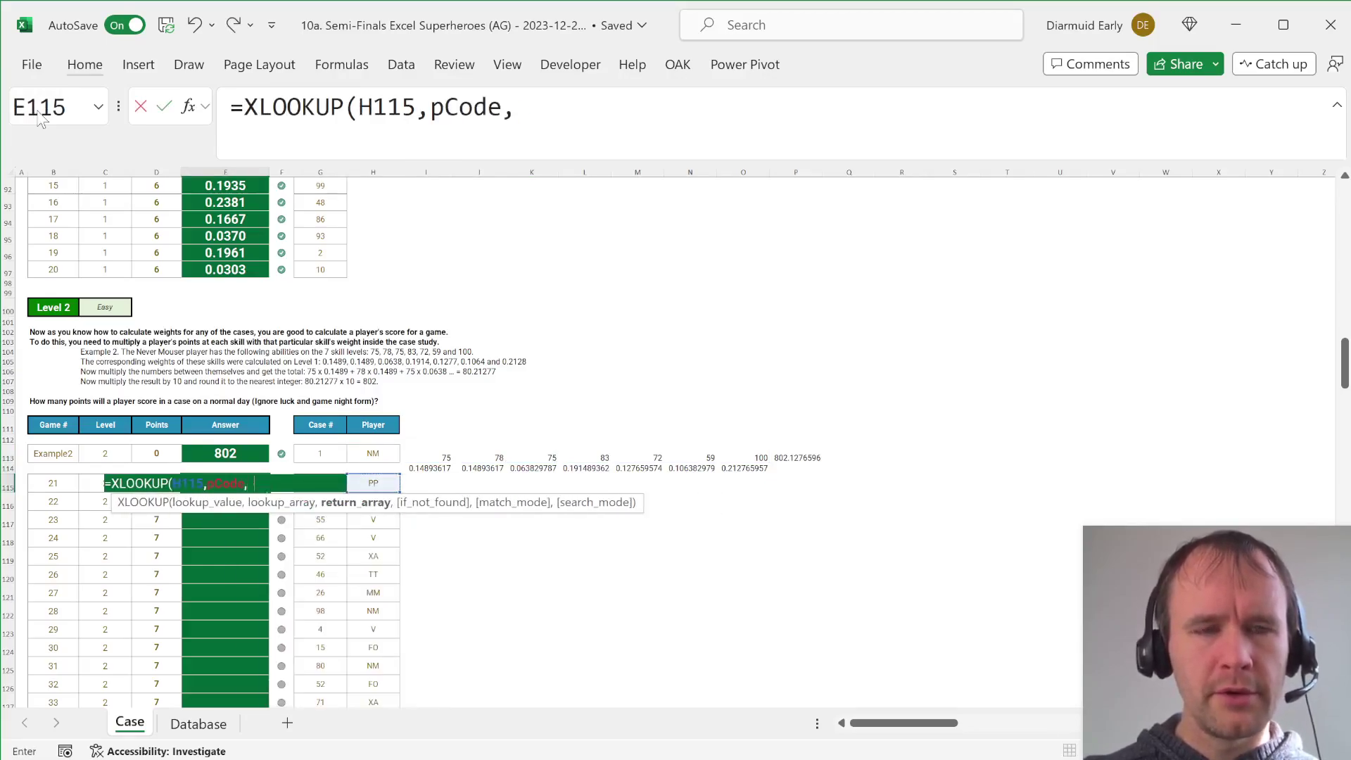
pyautogui.press('Tab')
pyautogui.write(')')
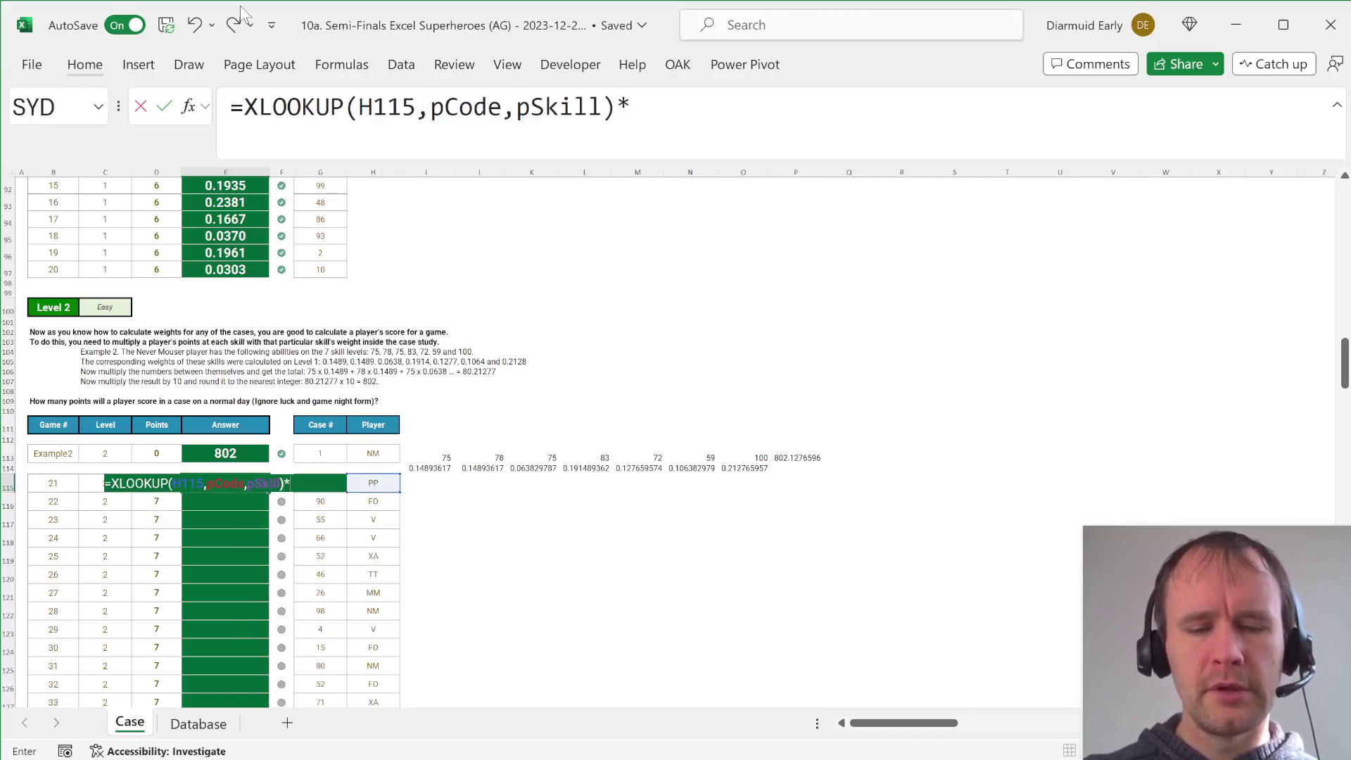
# Multiply the skill lookup in E115 by the case's weights, using INDEX(wts,G115,0).
pyautogui.write('*in')
pyautogui.press('Tab')
pyautogui.write('wts,')
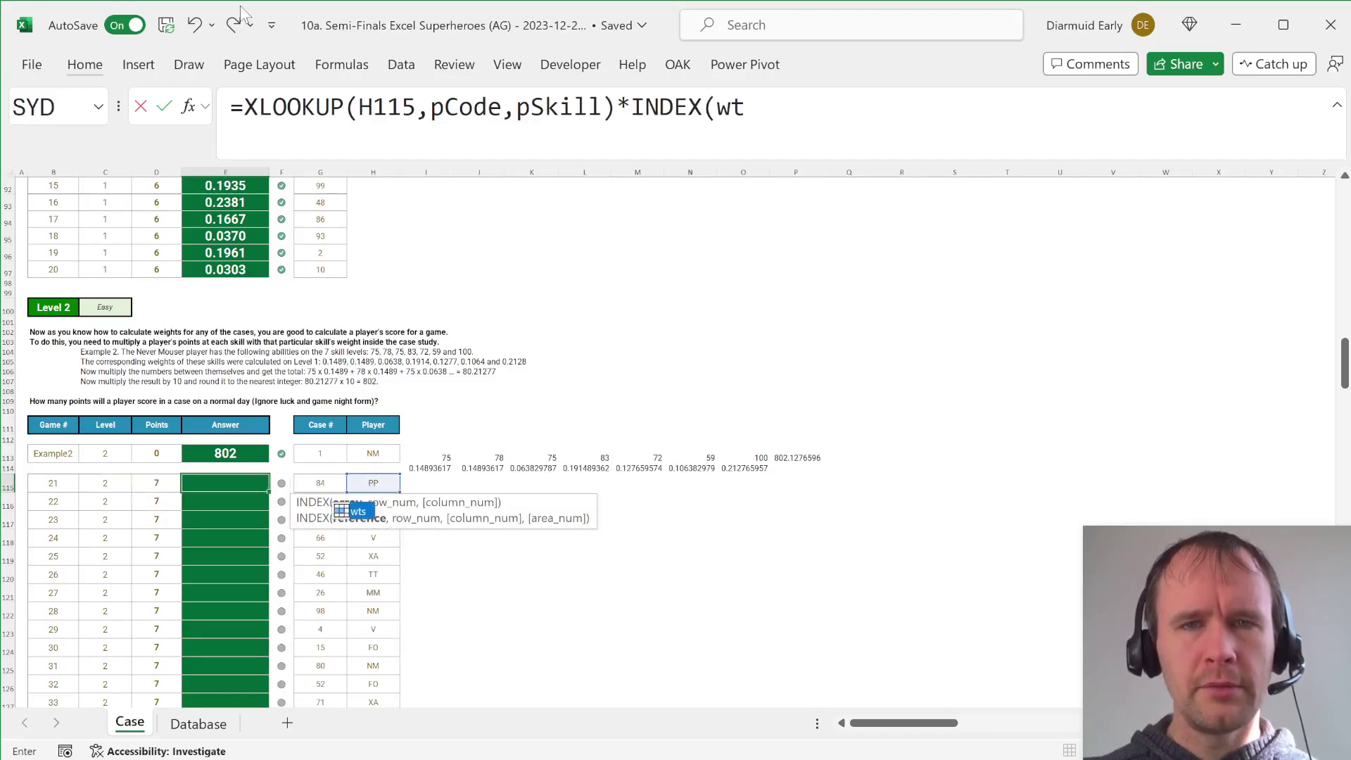
pyautogui.press('Right')
pyautogui.press('Right')
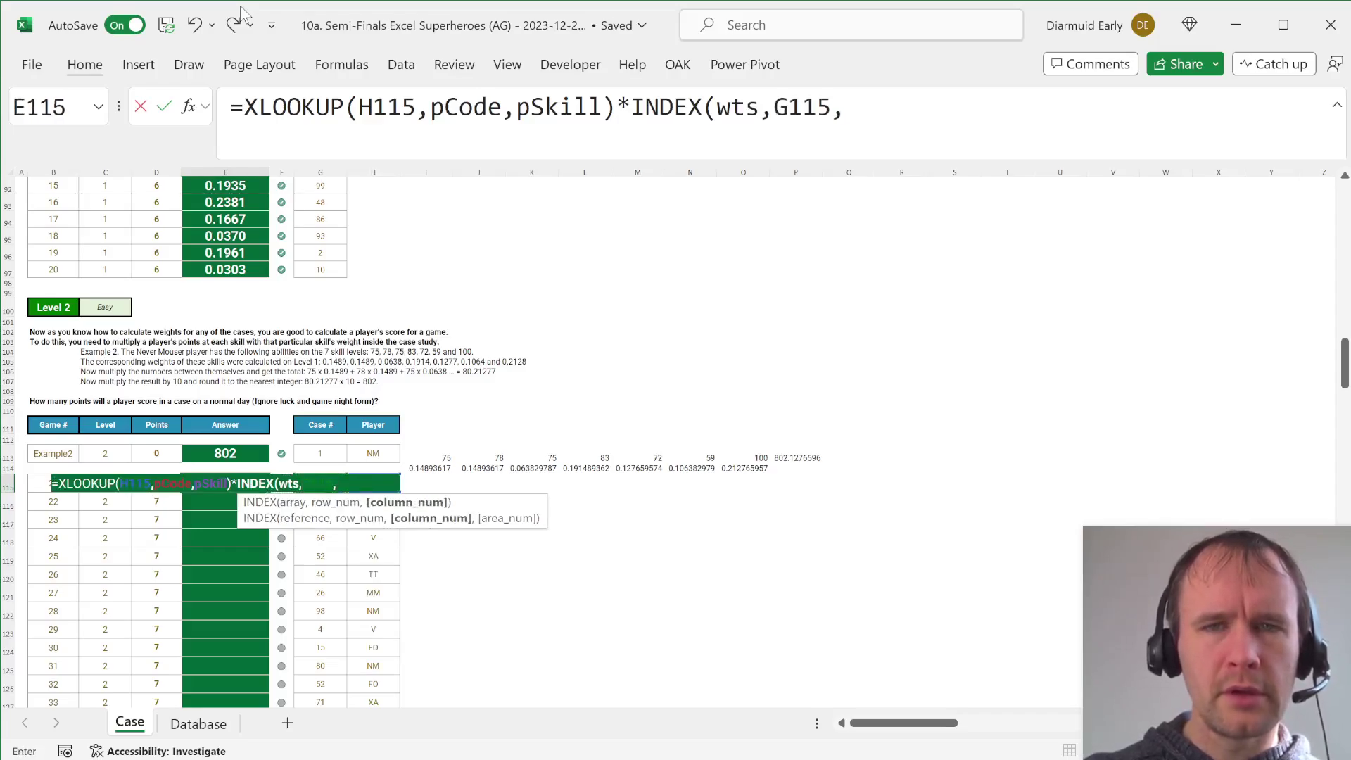
pyautogui.write(',0)')
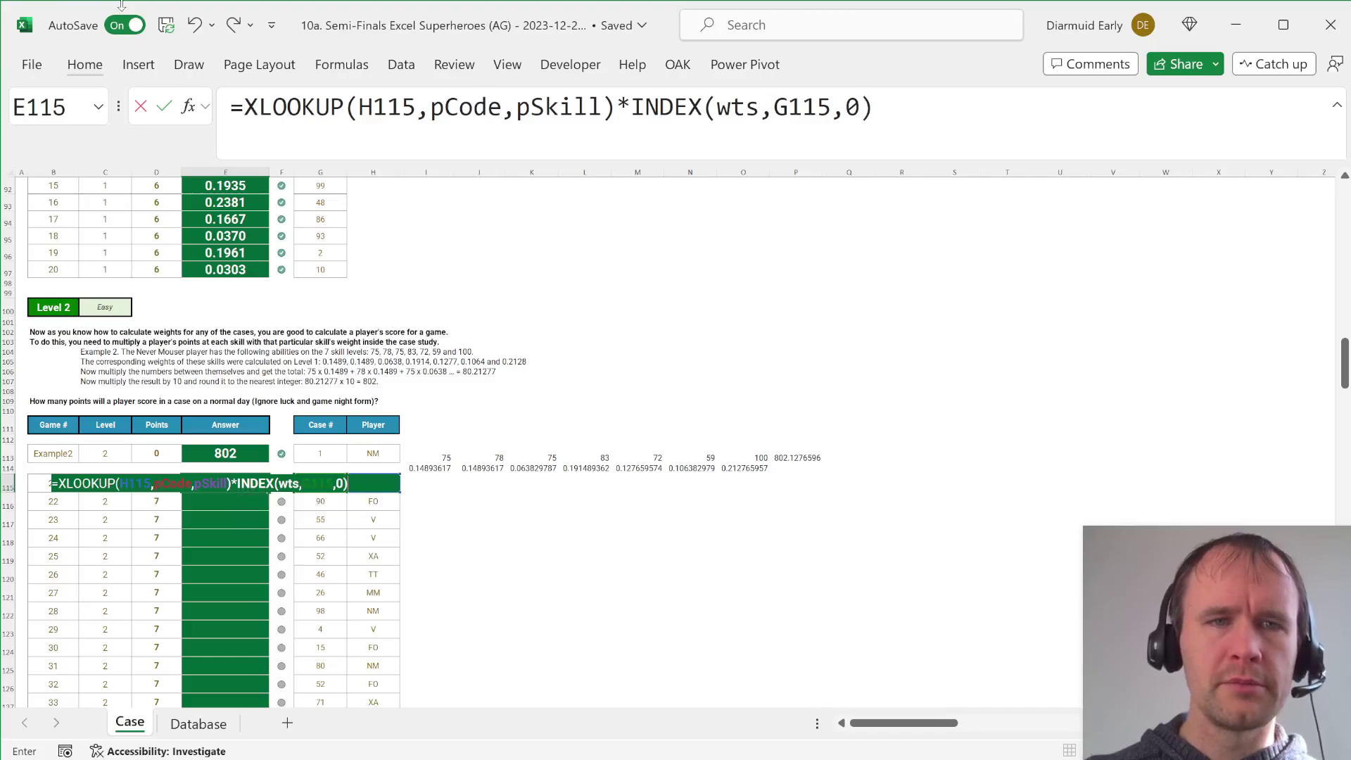
# Wrap the E115 product in SUM and multiply the sum by 10.
pyautogui.click(244, 107)
pyautogui.write('s')
pyautogui.write('um')
pyautogui.press('Tab')
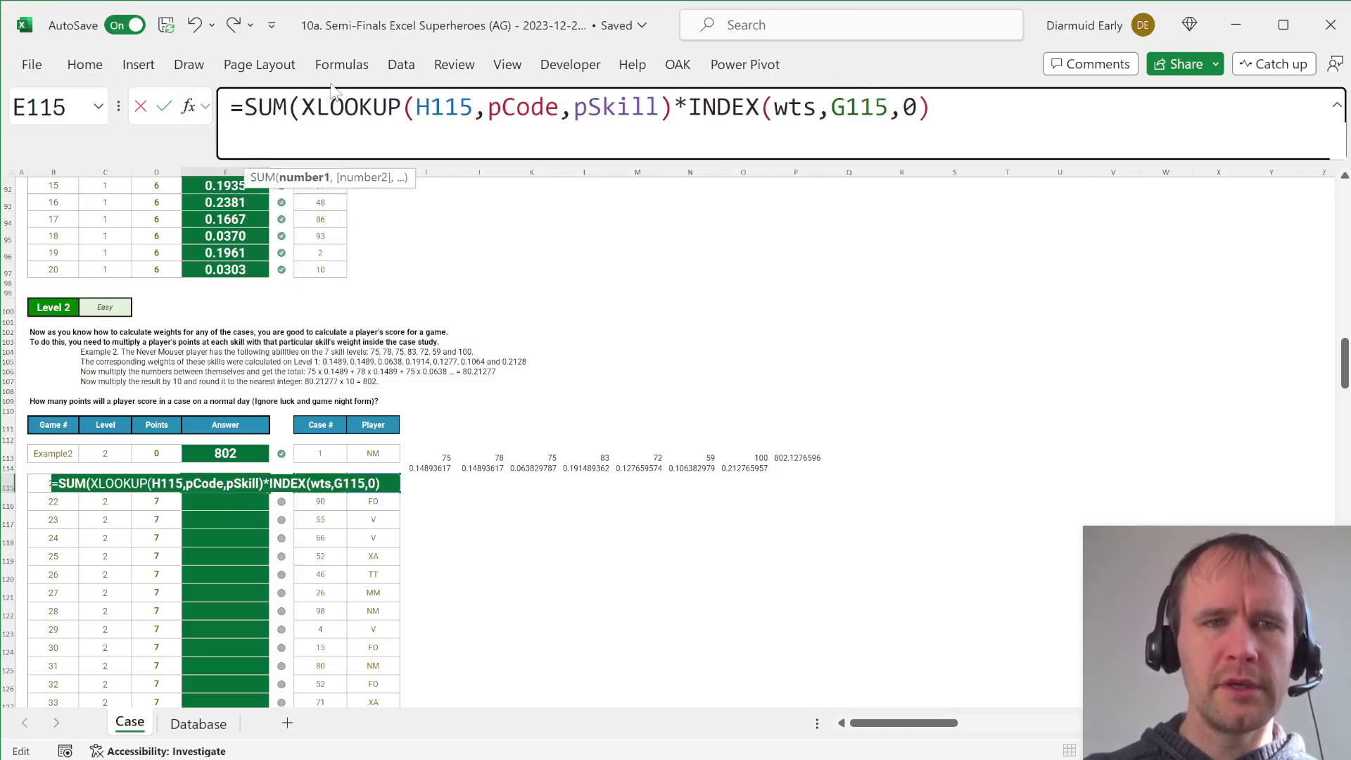
pyautogui.write(')')
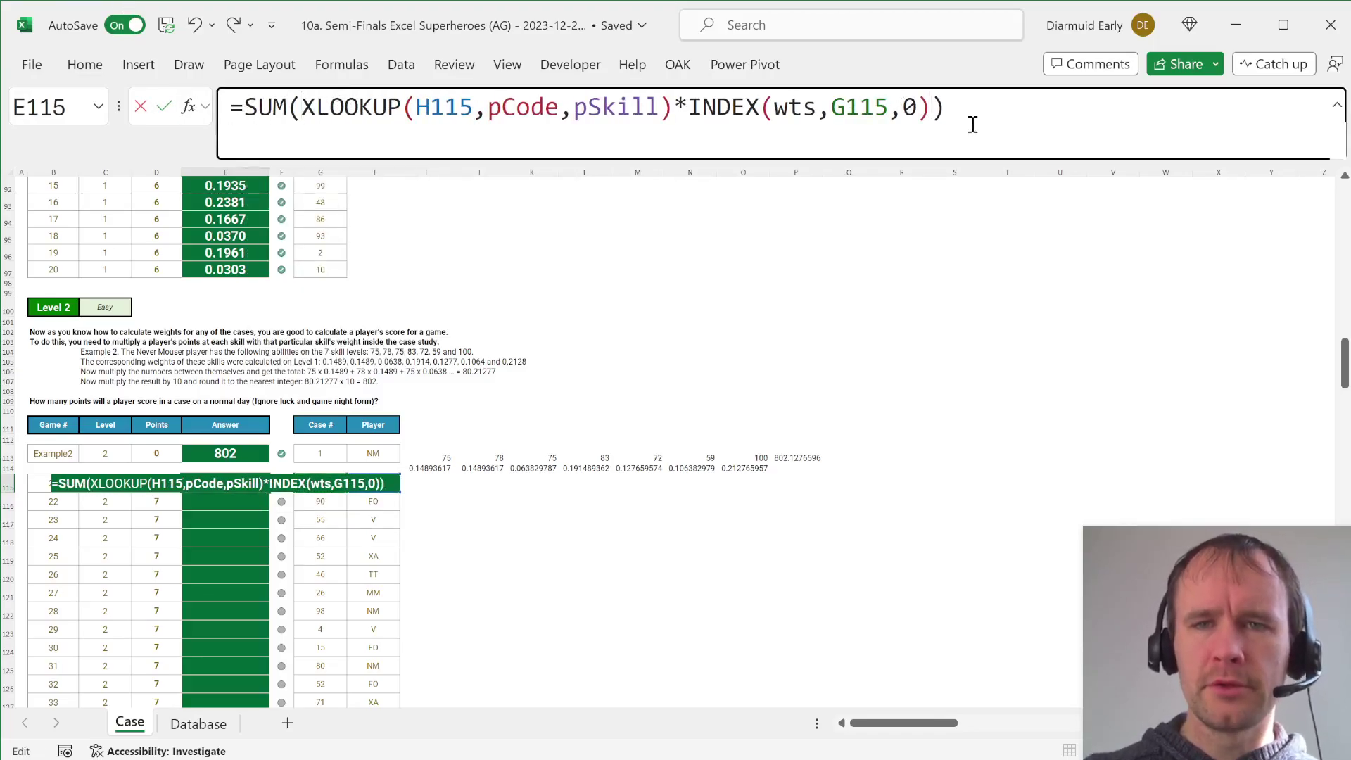
pyautogui.write('*10')
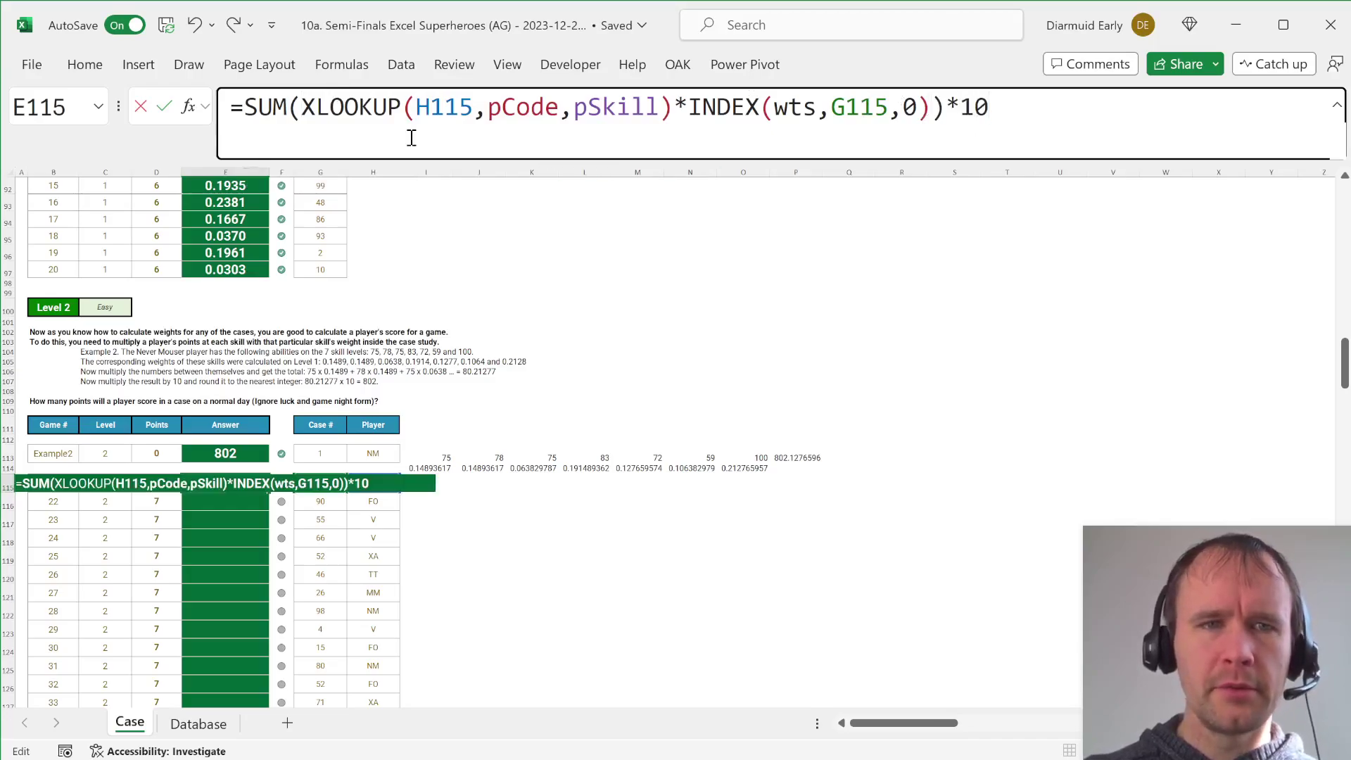
# Wrap the E115 formula in ROUND with 0 decimals and enter it.
pyautogui.write('round(')
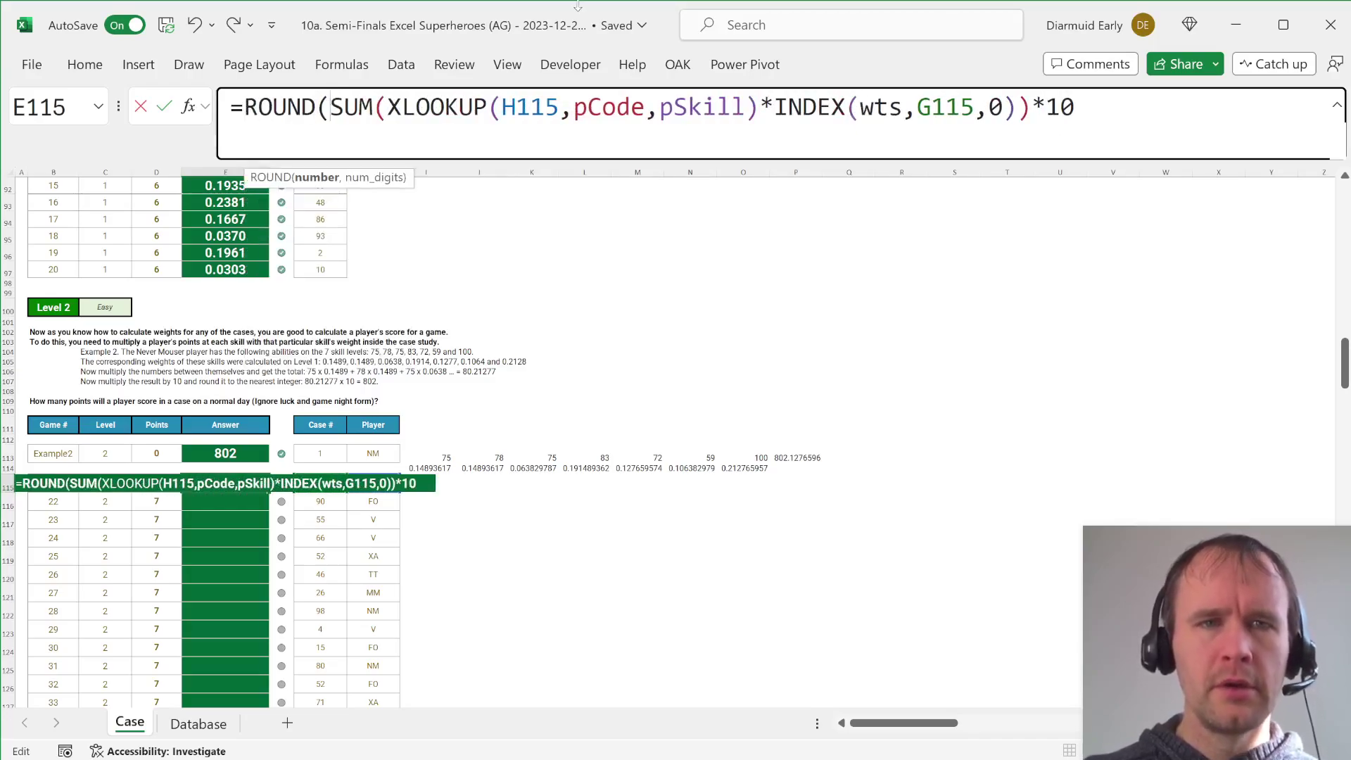
pyautogui.write(',0)')
pyautogui.press('Return')
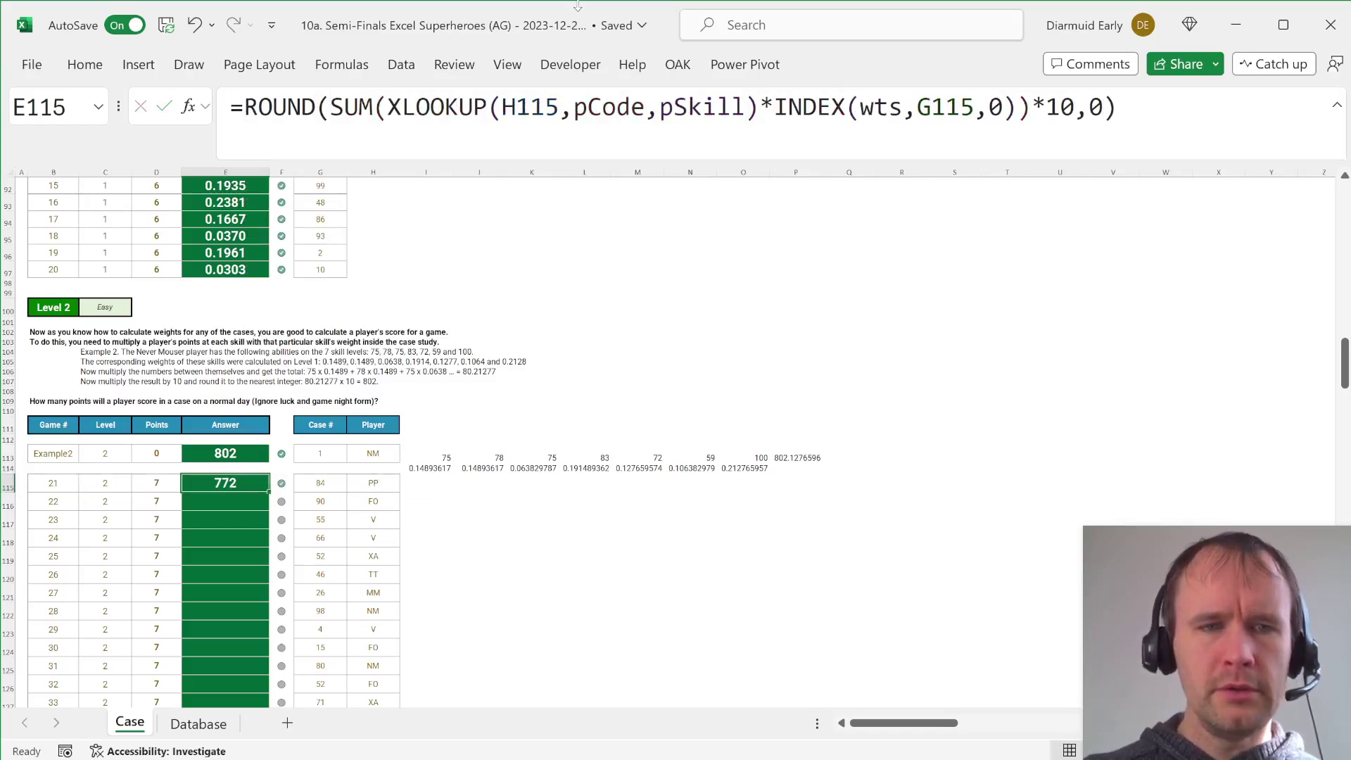
# Fill the E115 score formula down through game 40 in the Level 2 Answer column.
pyautogui.press('Left')
pyautogui.hotkey('ctrl', 'Down')
pyautogui.press('Right')
pyautogui.hotkey('ctrl', 'shift', 'Up')
pyautogui.hotkey('ctrl', 'd')
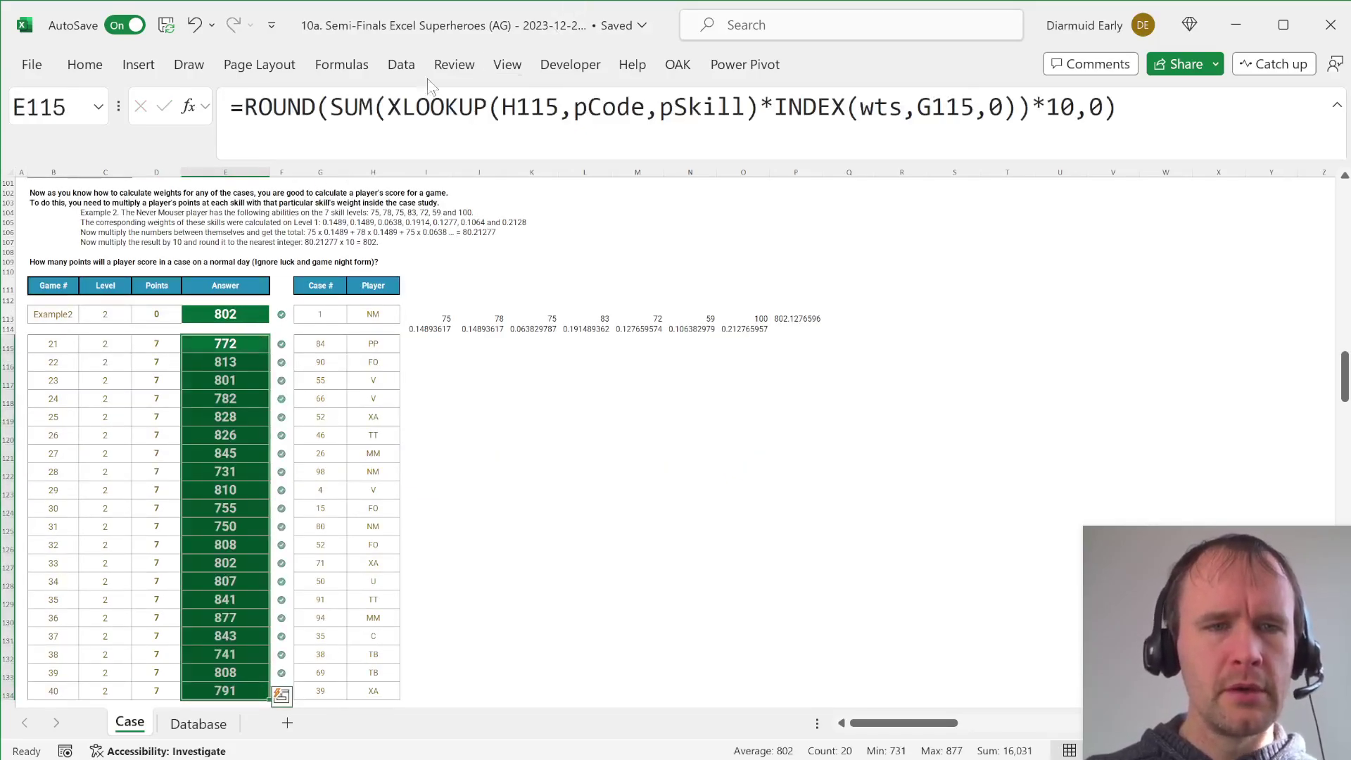
# Copy the Level 2 score formula from E115 into E151, the answer cell for game 41 in Level 3.
pyautogui.hotkey('ctrl', 'c')
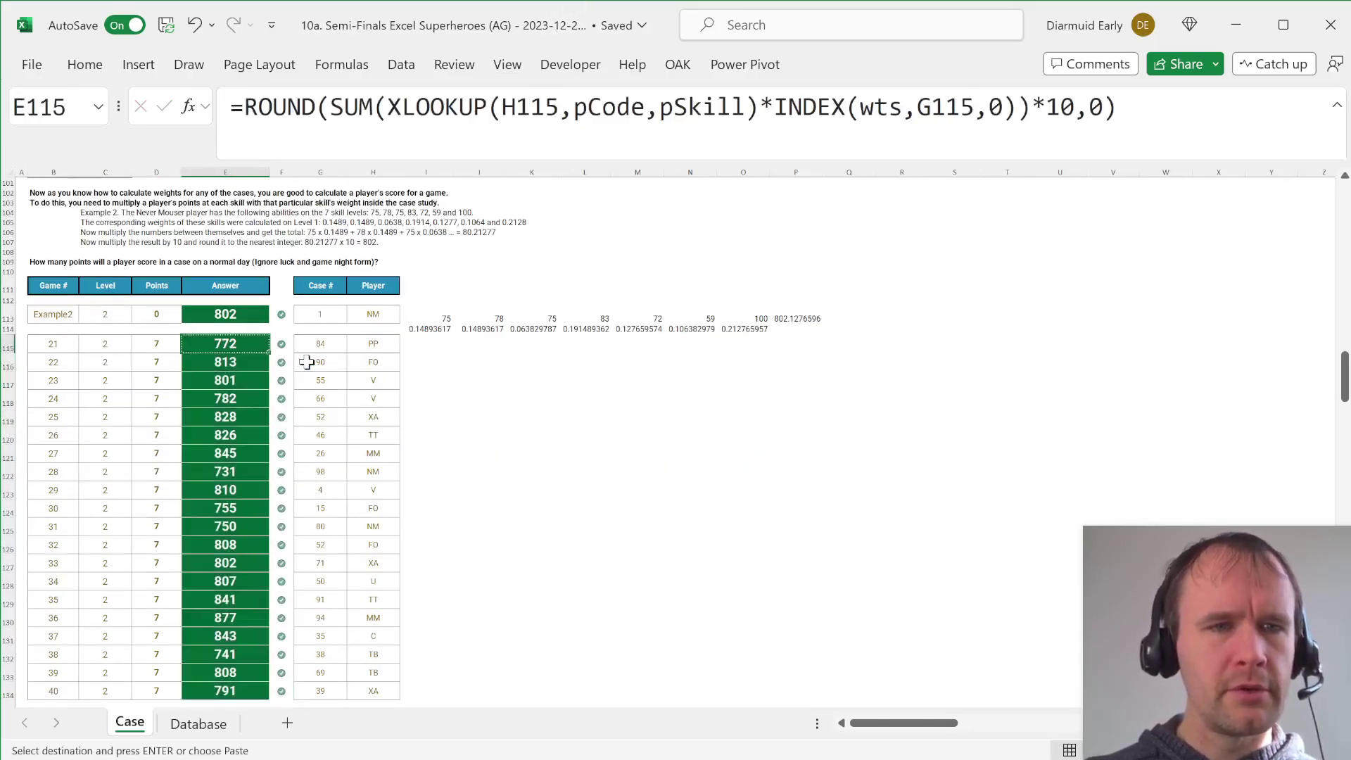
pyautogui.scroll(-10, 302, 361)
pyautogui.scroll(-1, 306, 361)
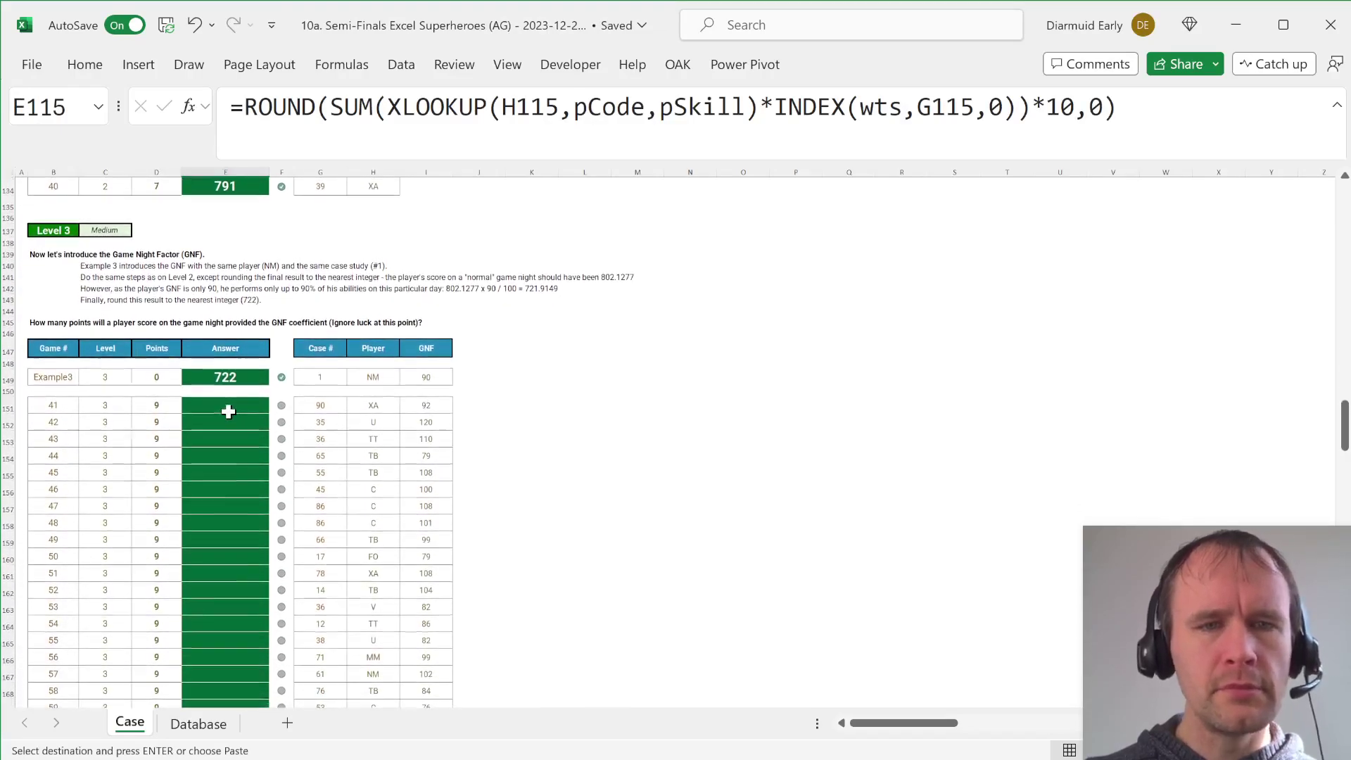
pyautogui.click(230, 409)
pyautogui.hotkey('ctrl', 'v')
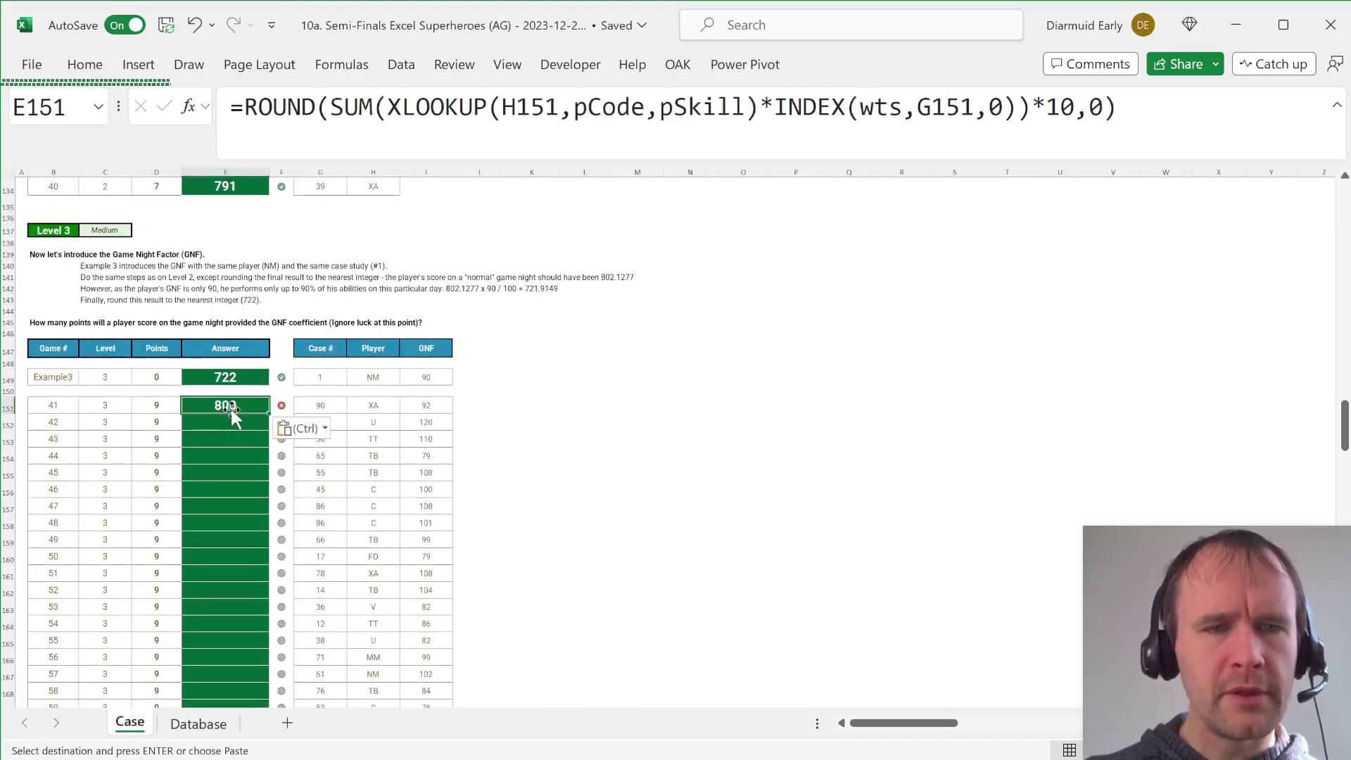
# Add the Game Night Factor to the E151 formula by multiplying by (I151/100) inside the ROUND.
pyautogui.click(1080, 95)
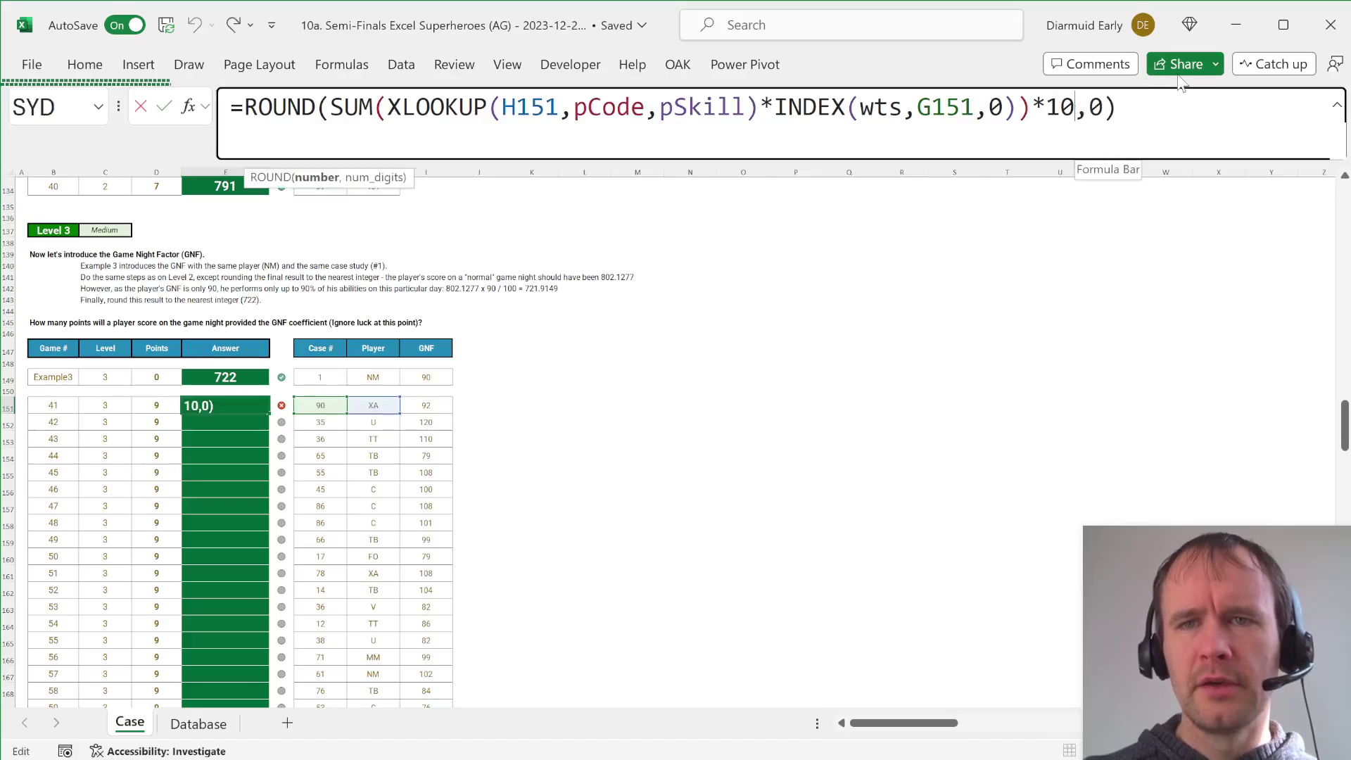
pyautogui.write('*(')
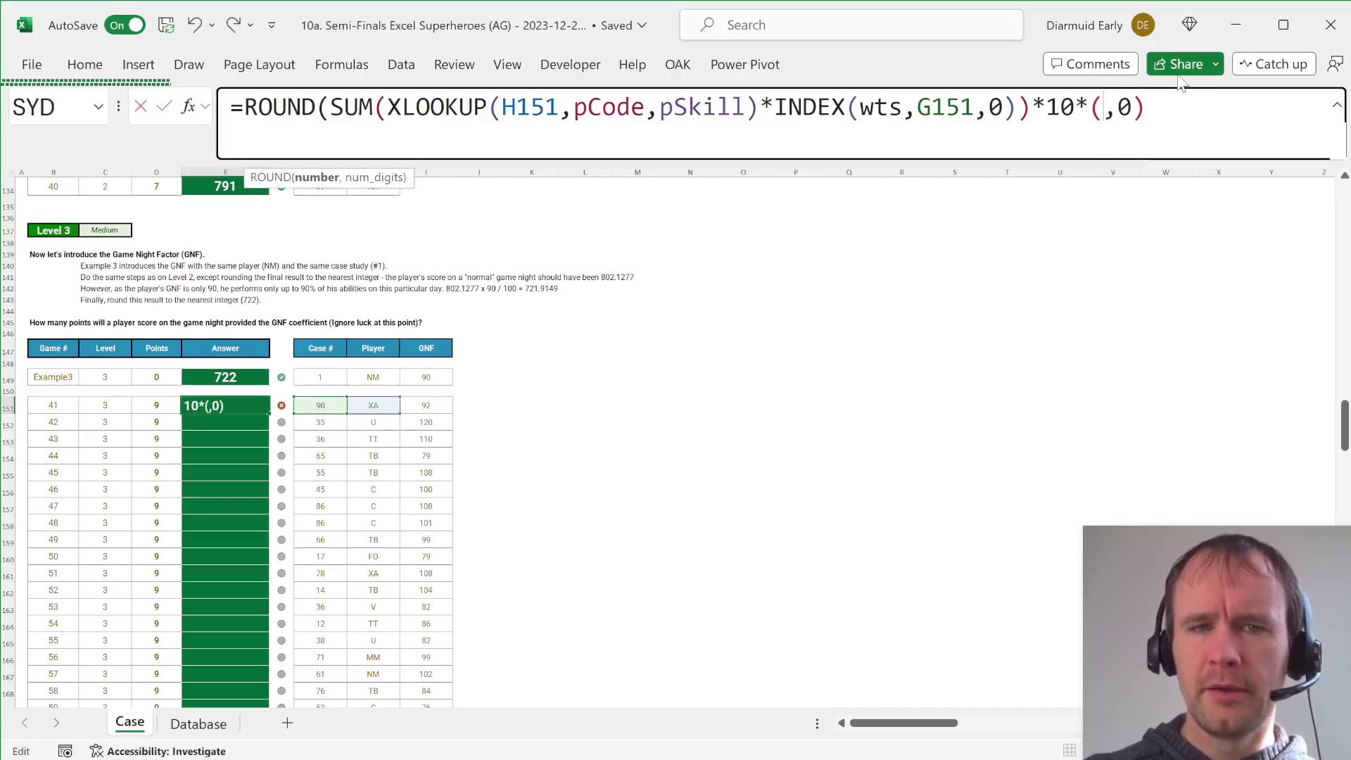
pyautogui.click(429, 408)
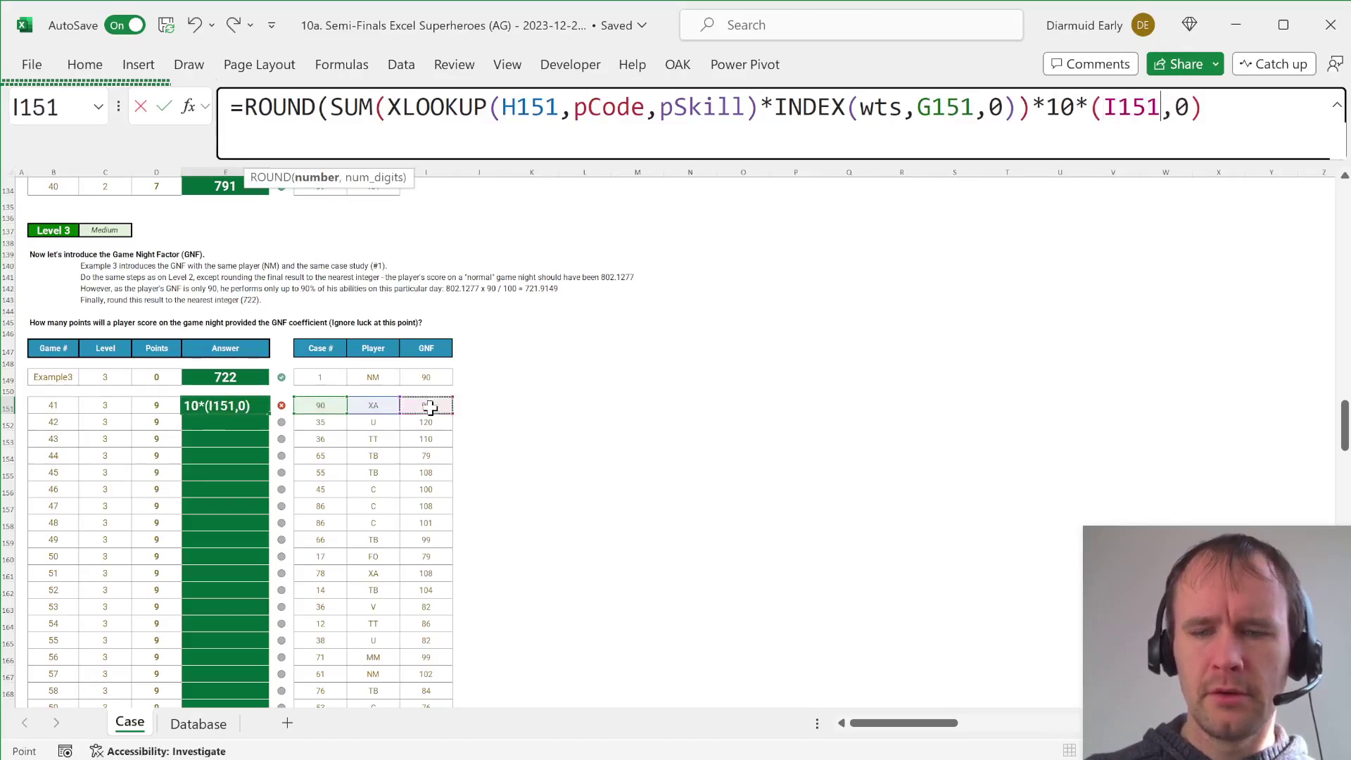
pyautogui.write('/100)')
pyautogui.press('Return')
# Fill the E151 formula down through game 60 in the Level 3 Answer column.
pyautogui.press('Left')
pyautogui.hotkey('ctrl', 'Down')
pyautogui.press('Right')
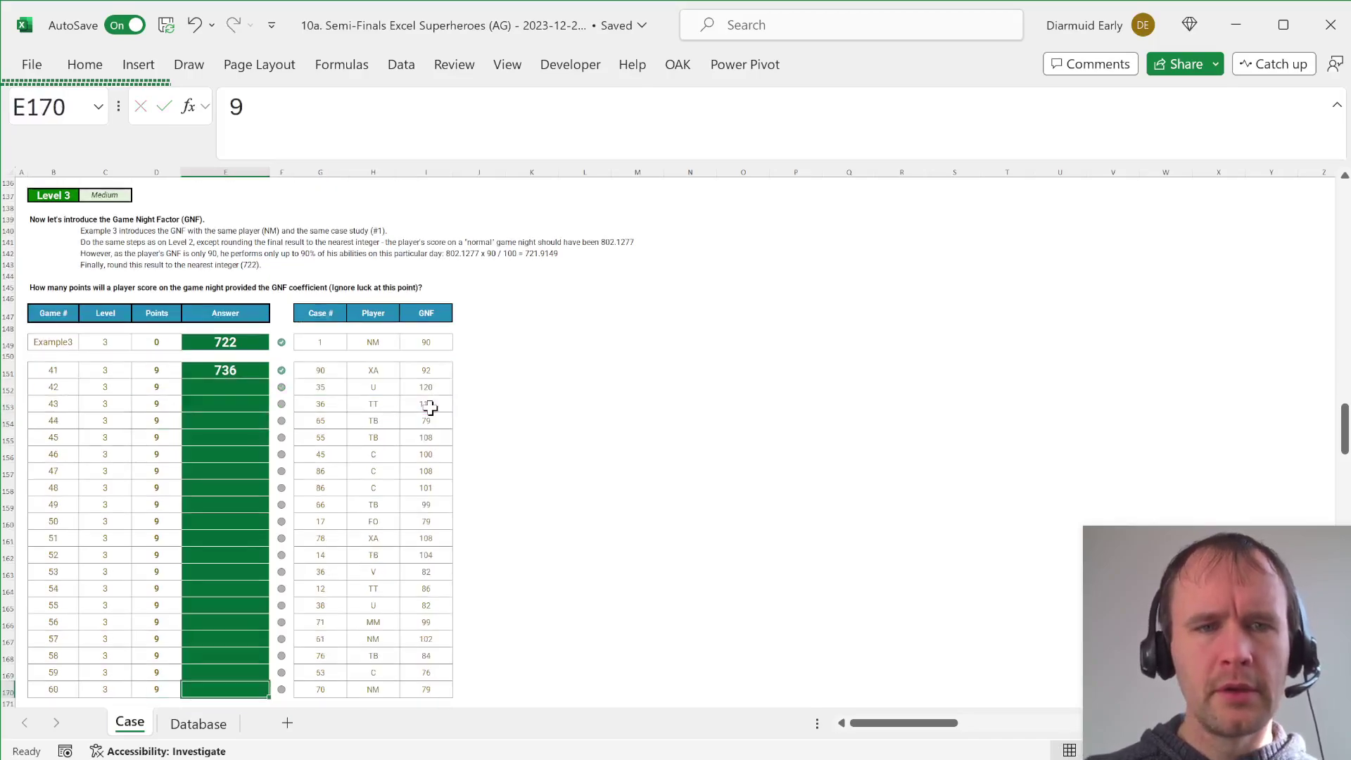
pyautogui.hotkey('ctrl', 'shift', 'Up')
pyautogui.hotkey('ctrl', 'd')
# Examine the Level 4 rules and player columns, and compare their layout with the Level 5 and Level 6 tables.
pyautogui.scroll(-10, 429, 408)
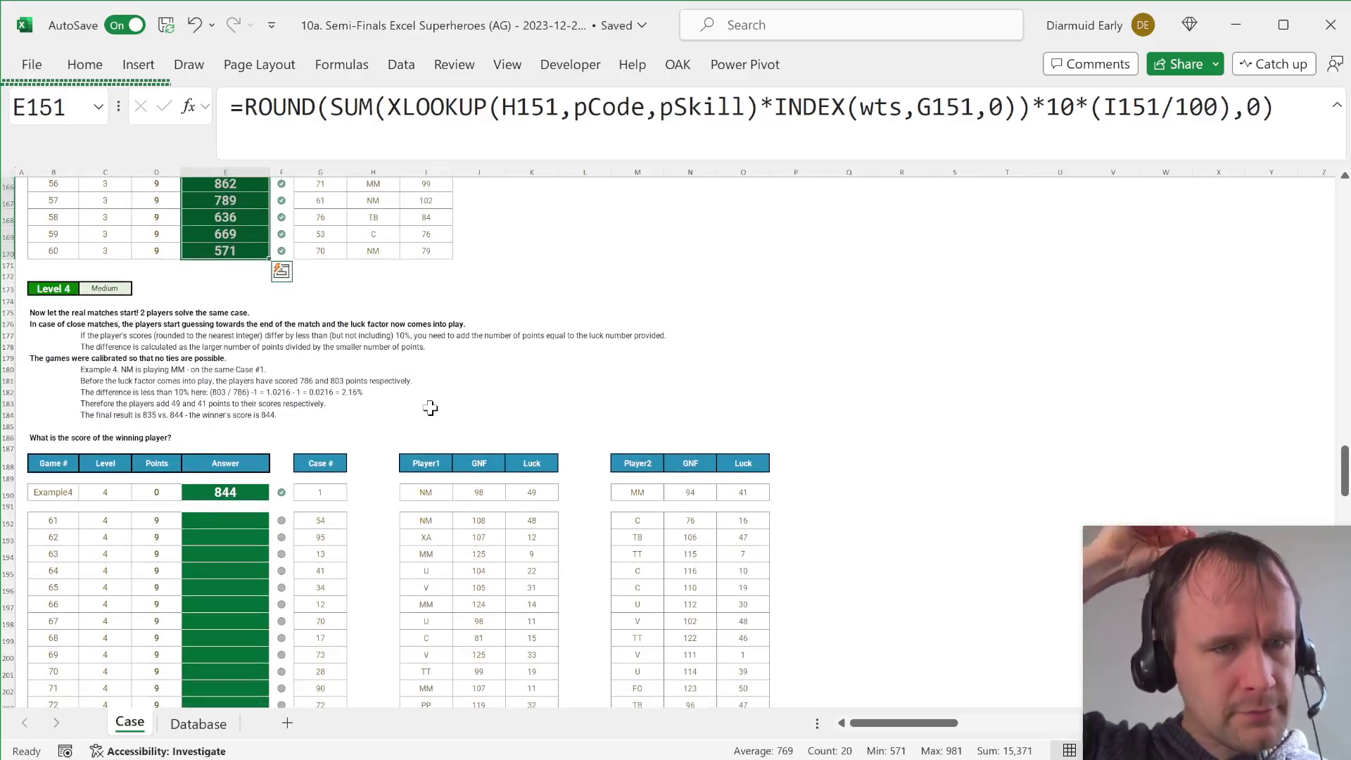
pyautogui.scroll(-4, 430, 408)
pyautogui.scroll(4, 430, 408)
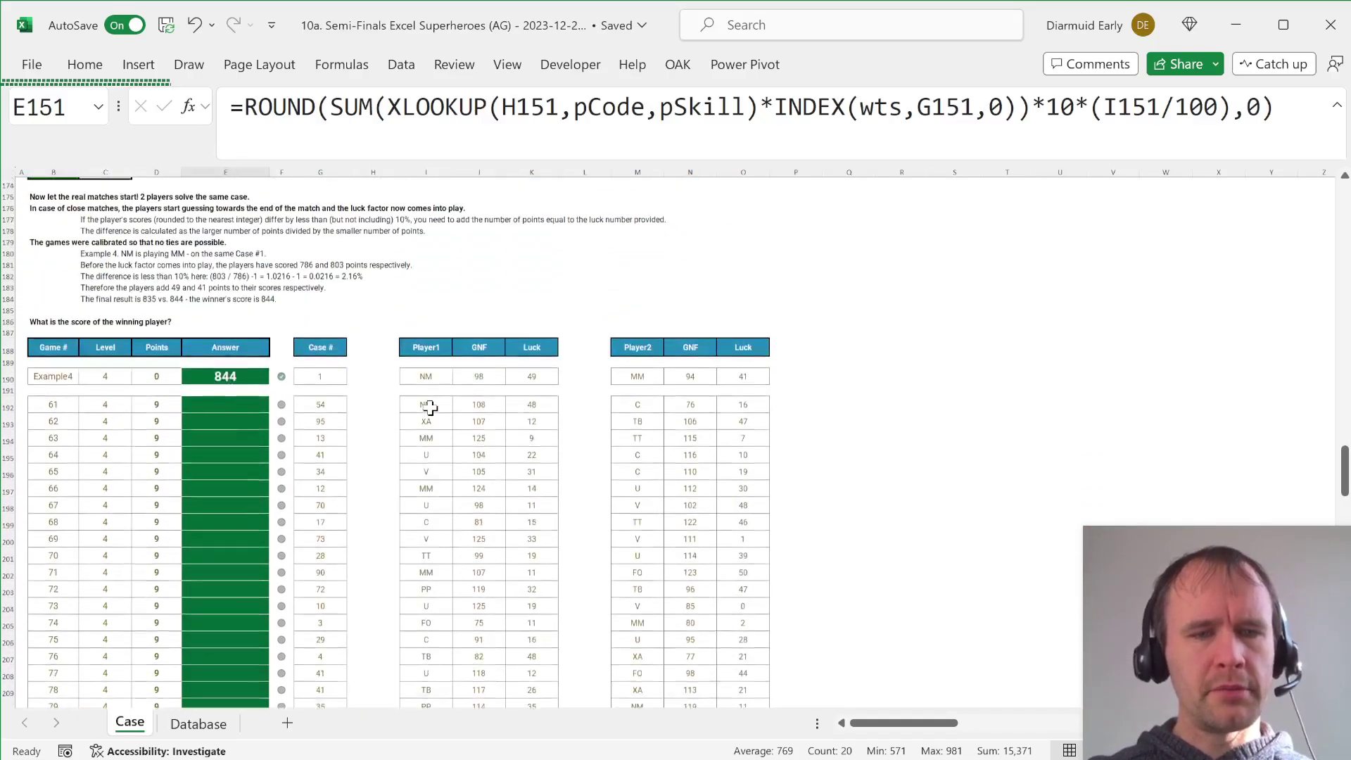
pyautogui.scroll(-1, 430, 408)
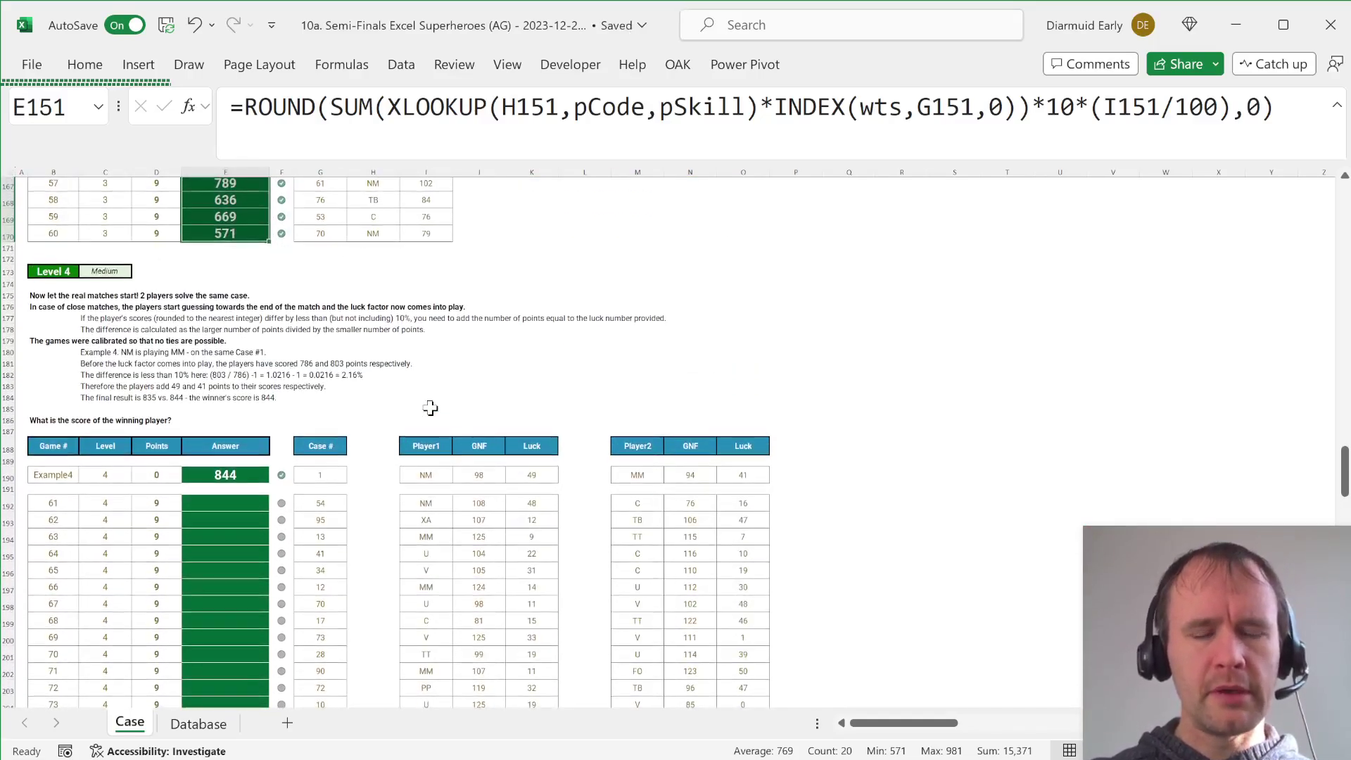
pyautogui.click(586, 474)
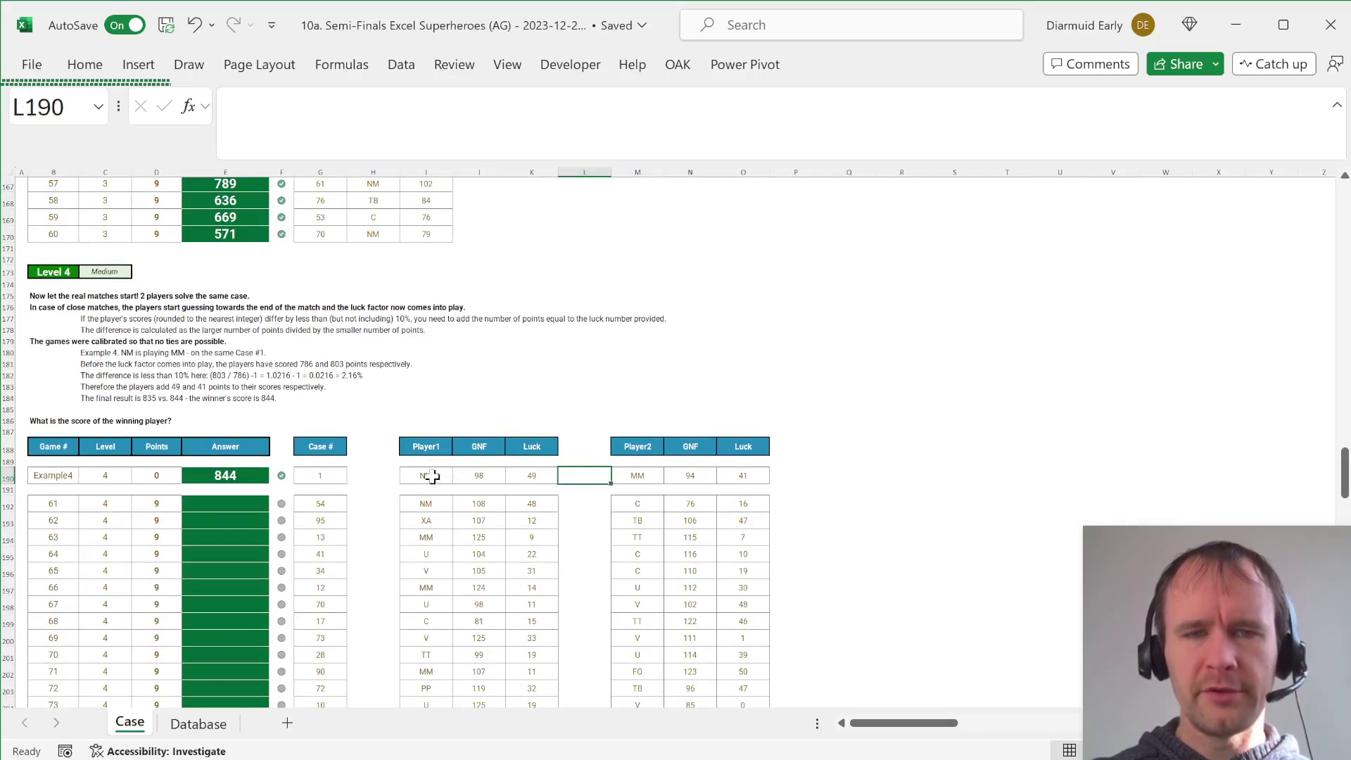
pyautogui.moveTo(412, 449); pyautogui.dragTo(744, 443)
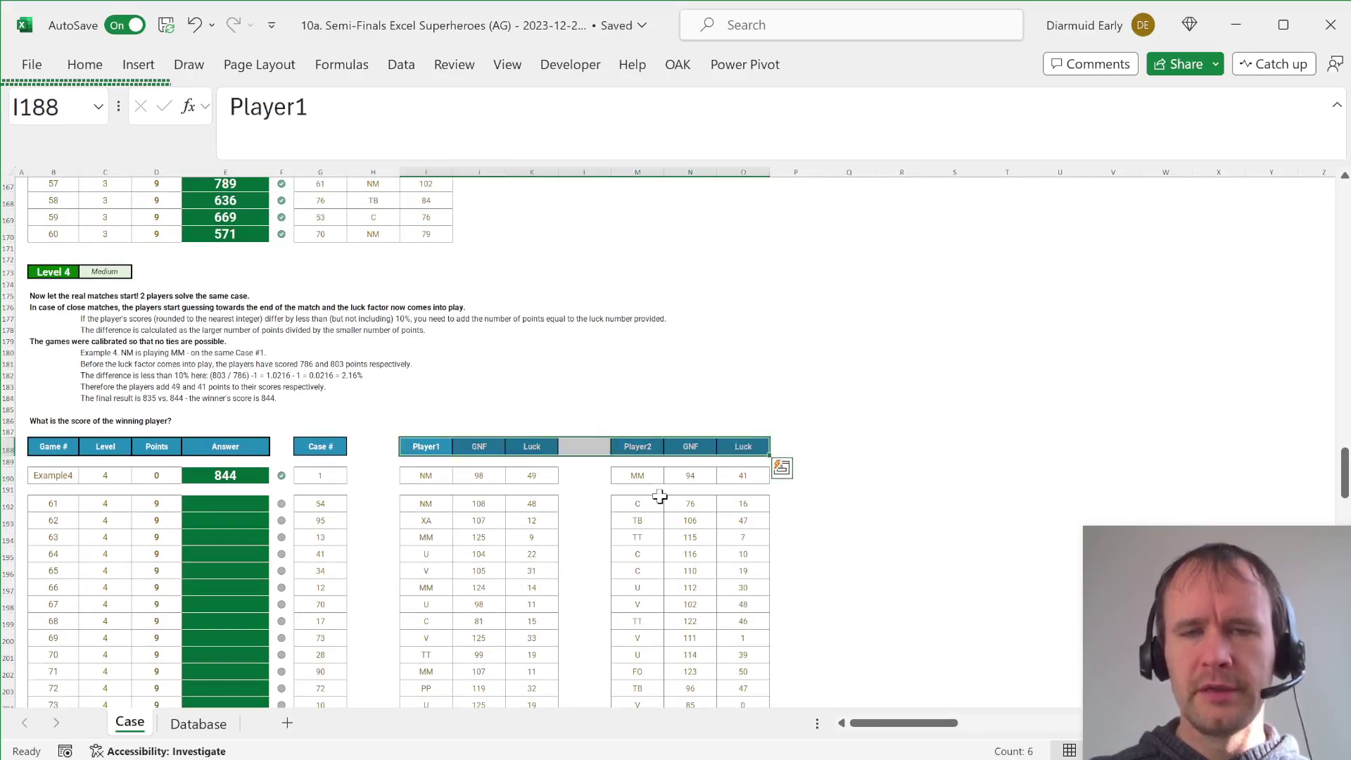
pyautogui.scroll(-10, 659, 497)
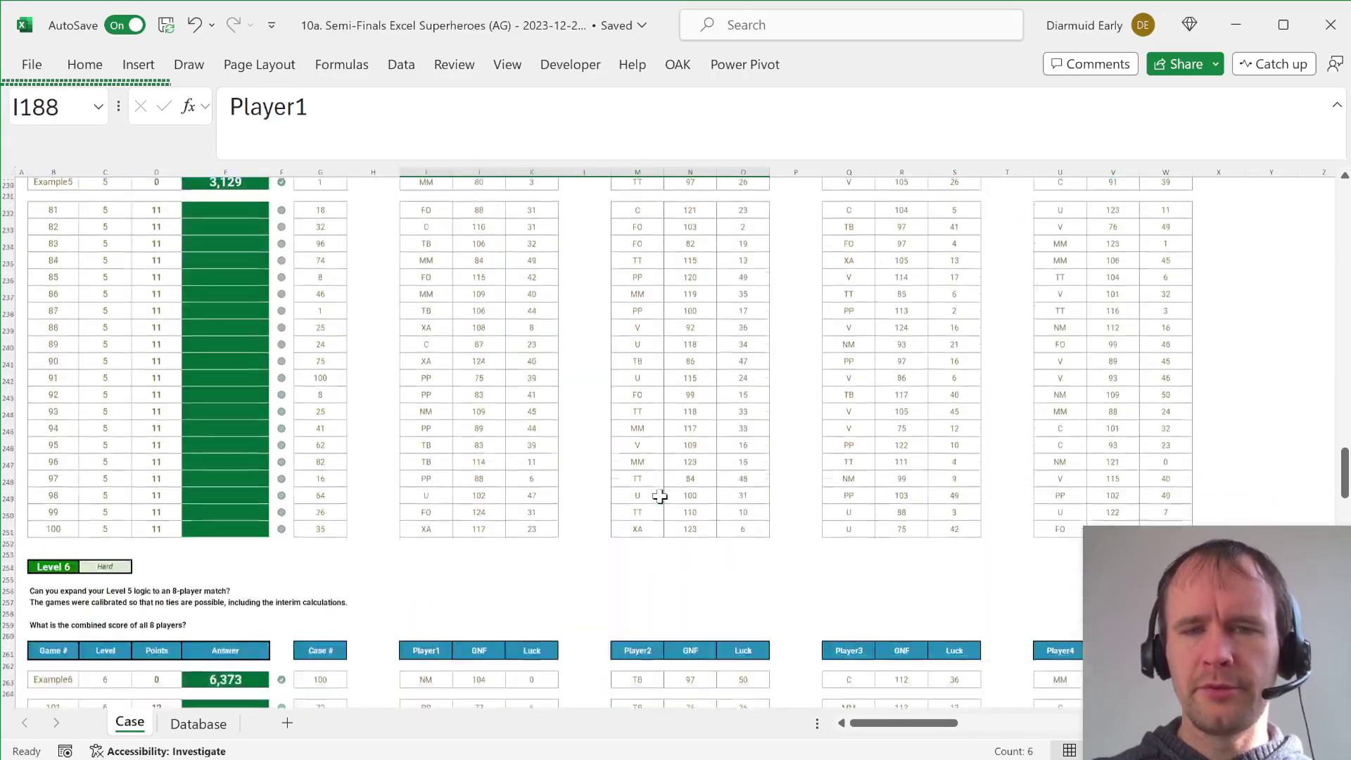
pyautogui.scroll(11, 659, 497)
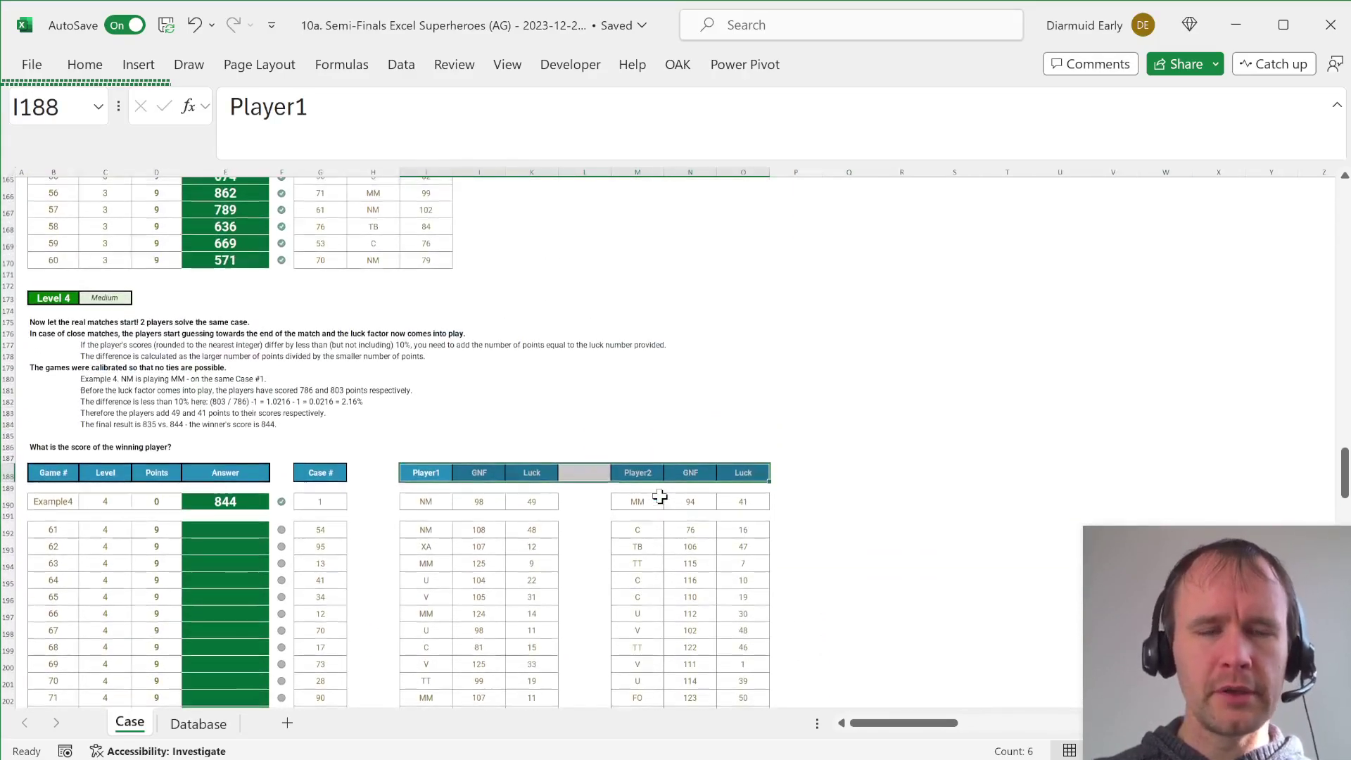
pyautogui.click(378, 485)
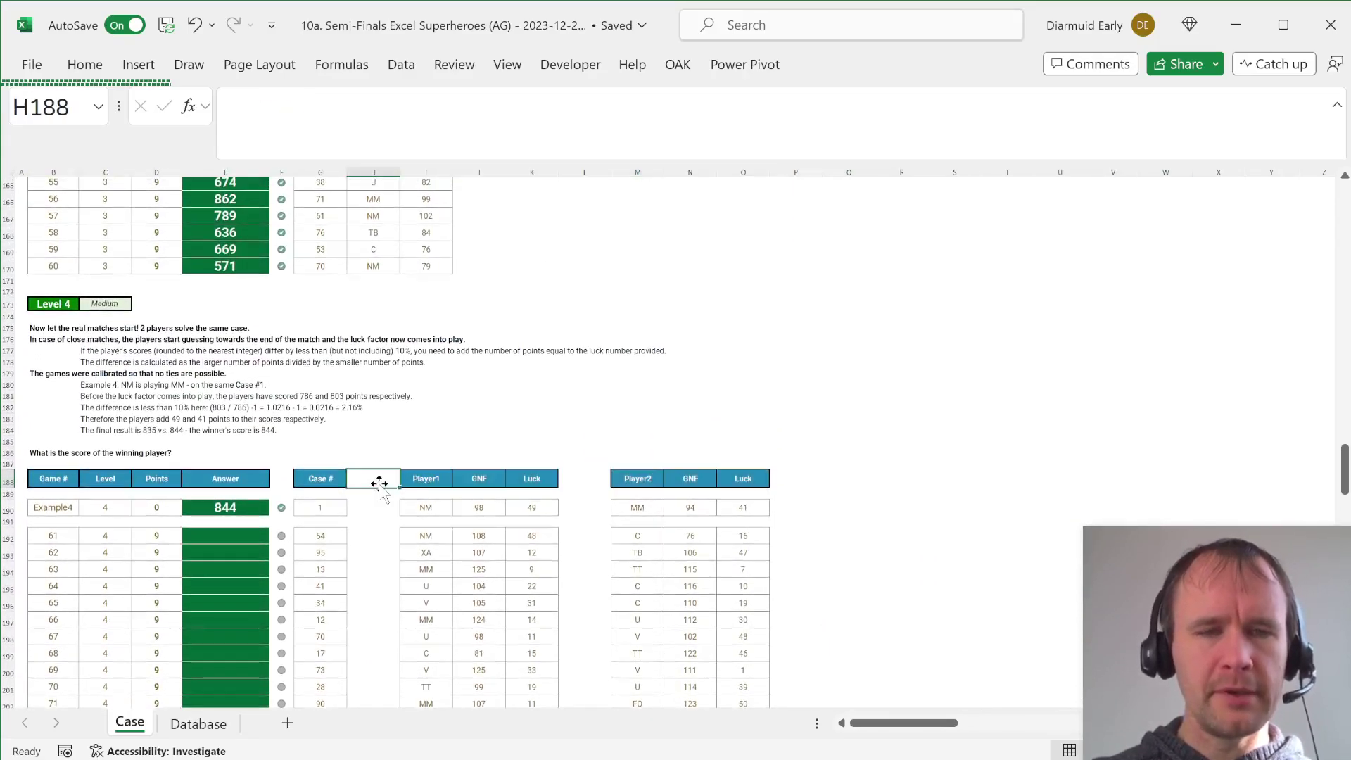
# Add a new worksheet named Model and enter Example4 in its cell A1.
pyautogui.click(287, 723)
pyautogui.doubleClick(188, 721)
pyautogui.write('Model')
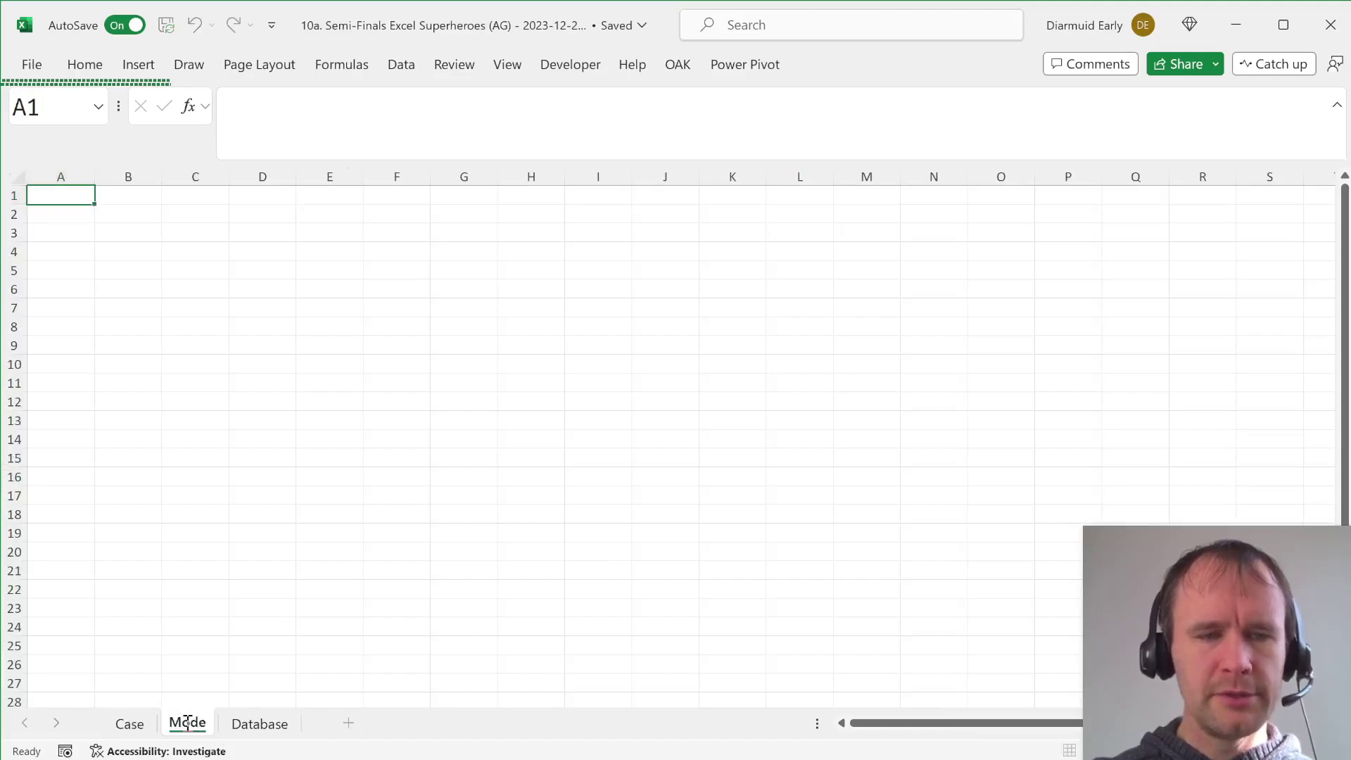
pyautogui.press('Return')
pyautogui.write('Example')
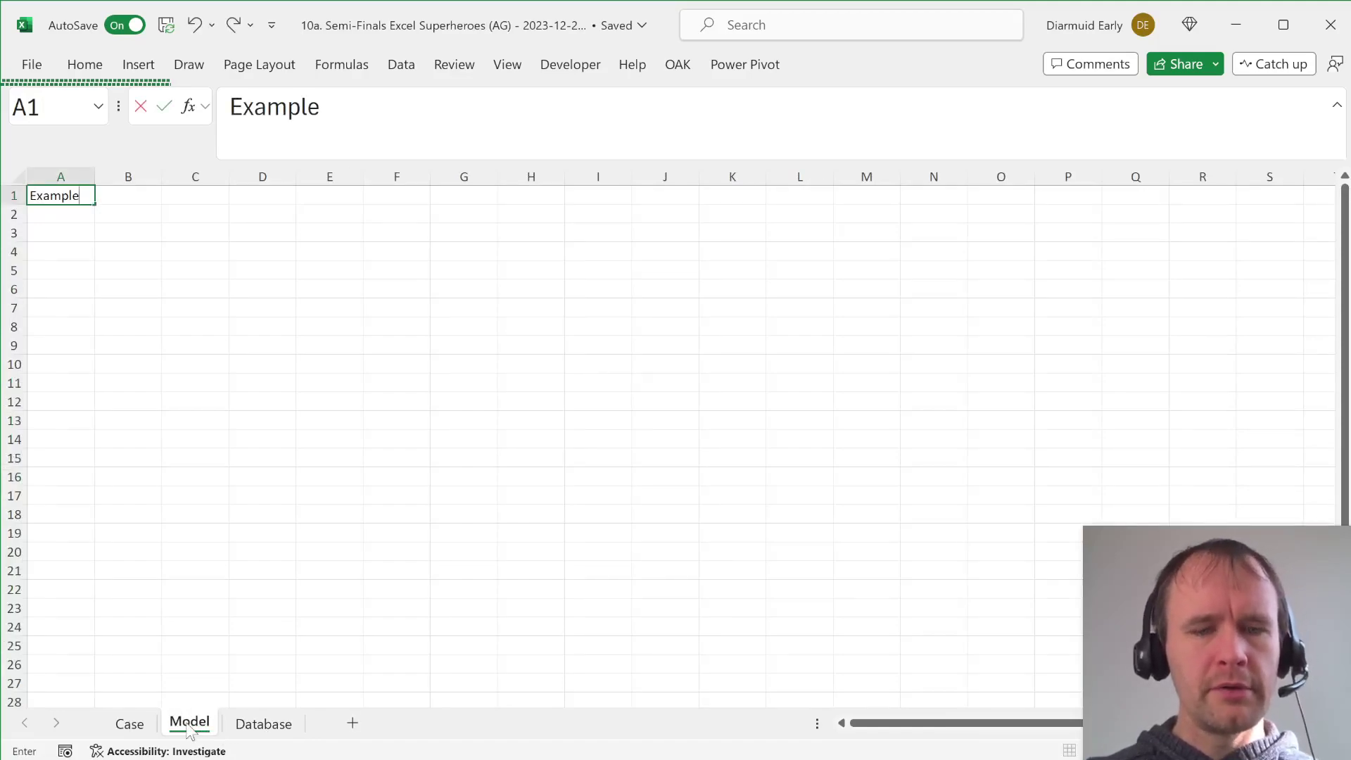
pyautogui.press('Return')
# Start an XLOOKUP formula in C1 of the Model sheet that looks up A1 in column B of the Case sheet.
pyautogui.hotkey('ctrl', 'pageup')
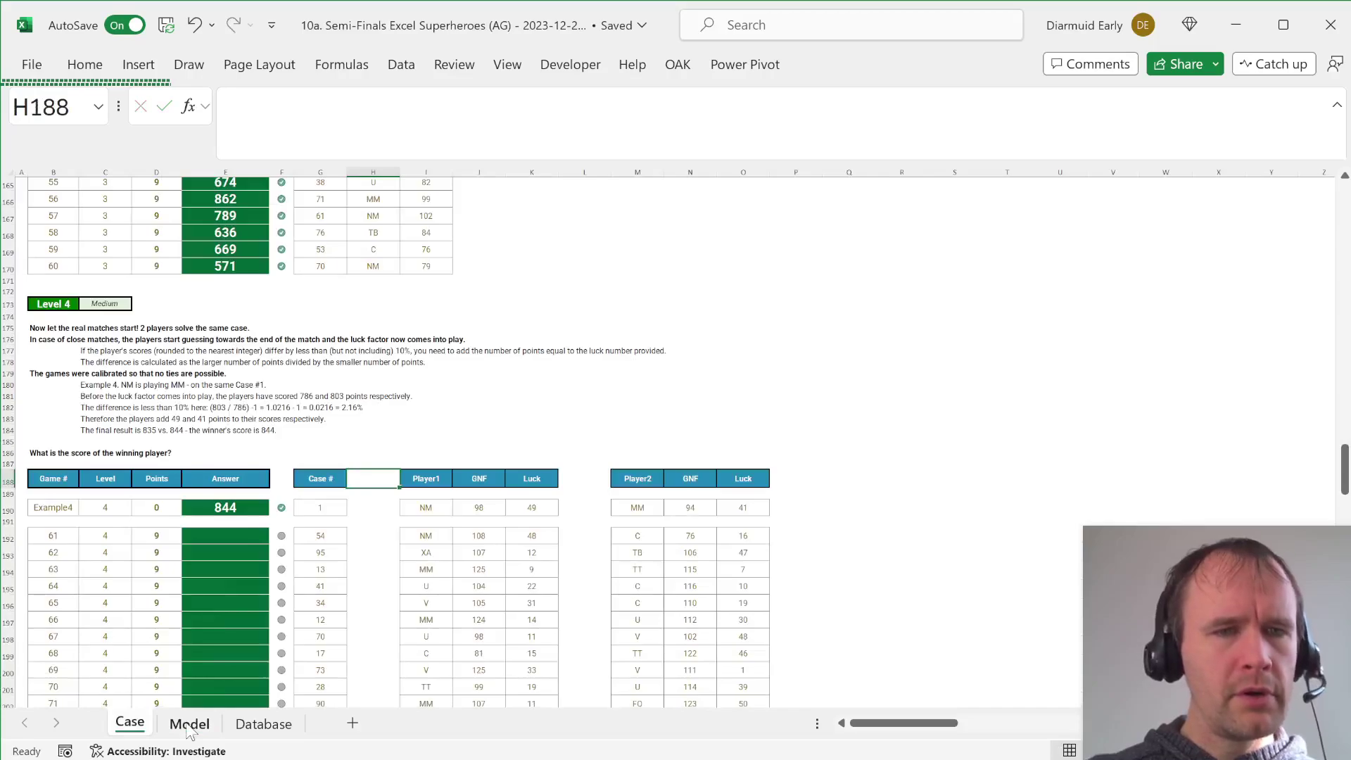
pyautogui.click(190, 724)
pyautogui.press('Right')
pyautogui.press('Right')
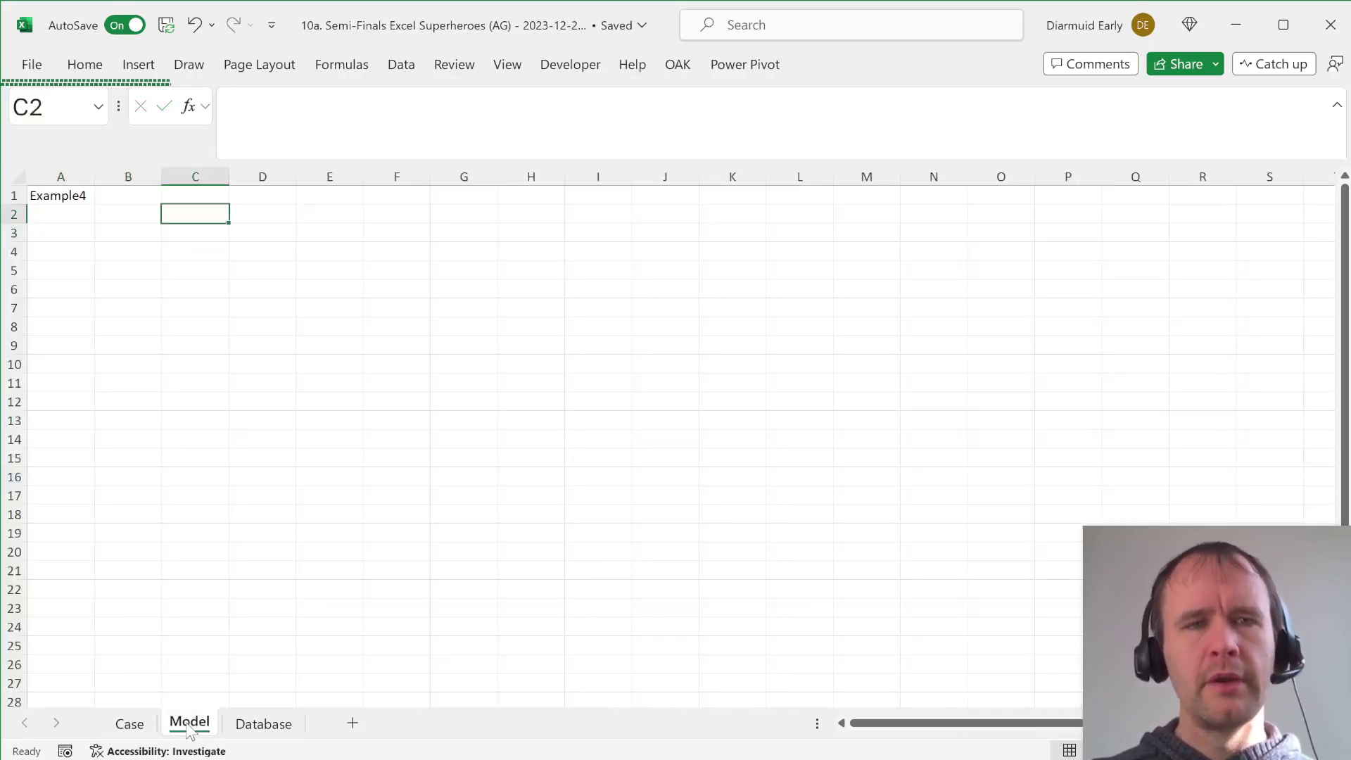
pyautogui.press('Up')
pyautogui.write('=XLOOKUP(A1,')
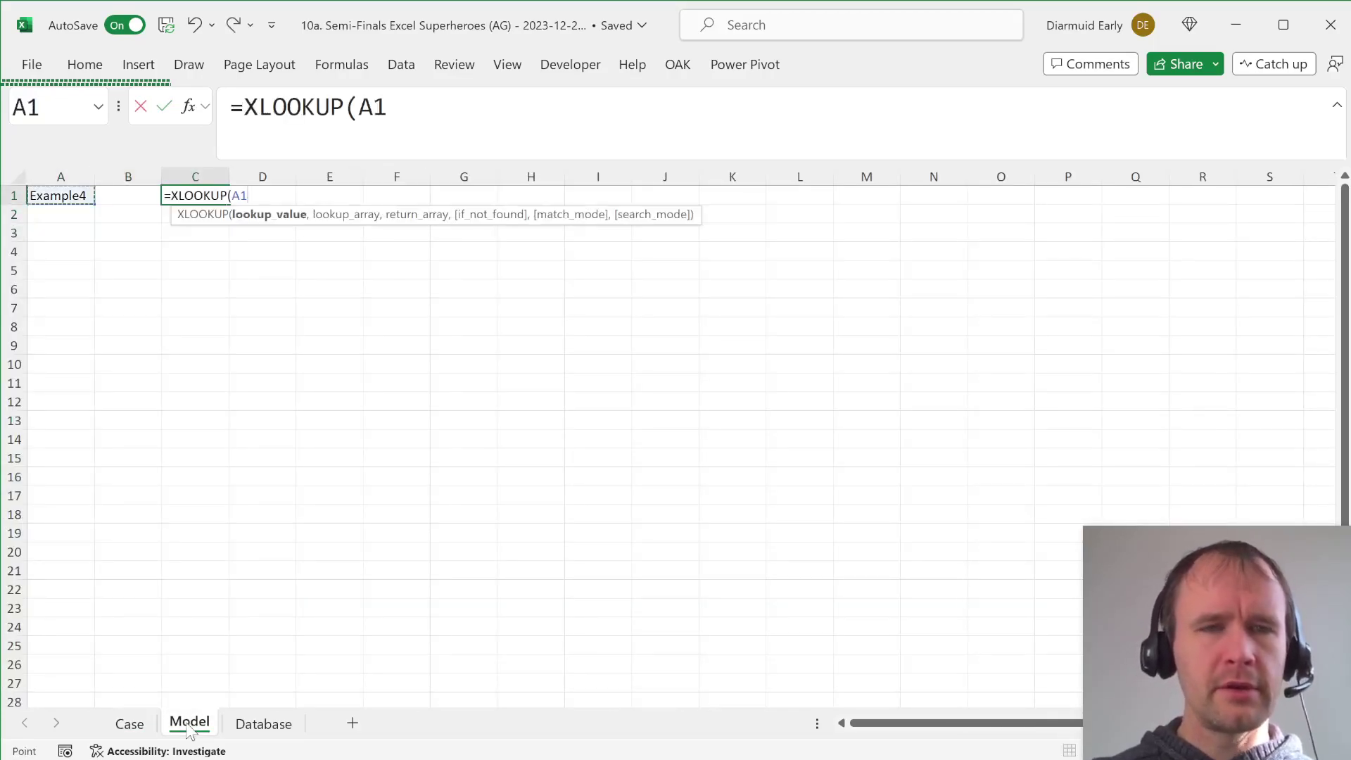
pyautogui.hotkey('ctrl', 'pageup')
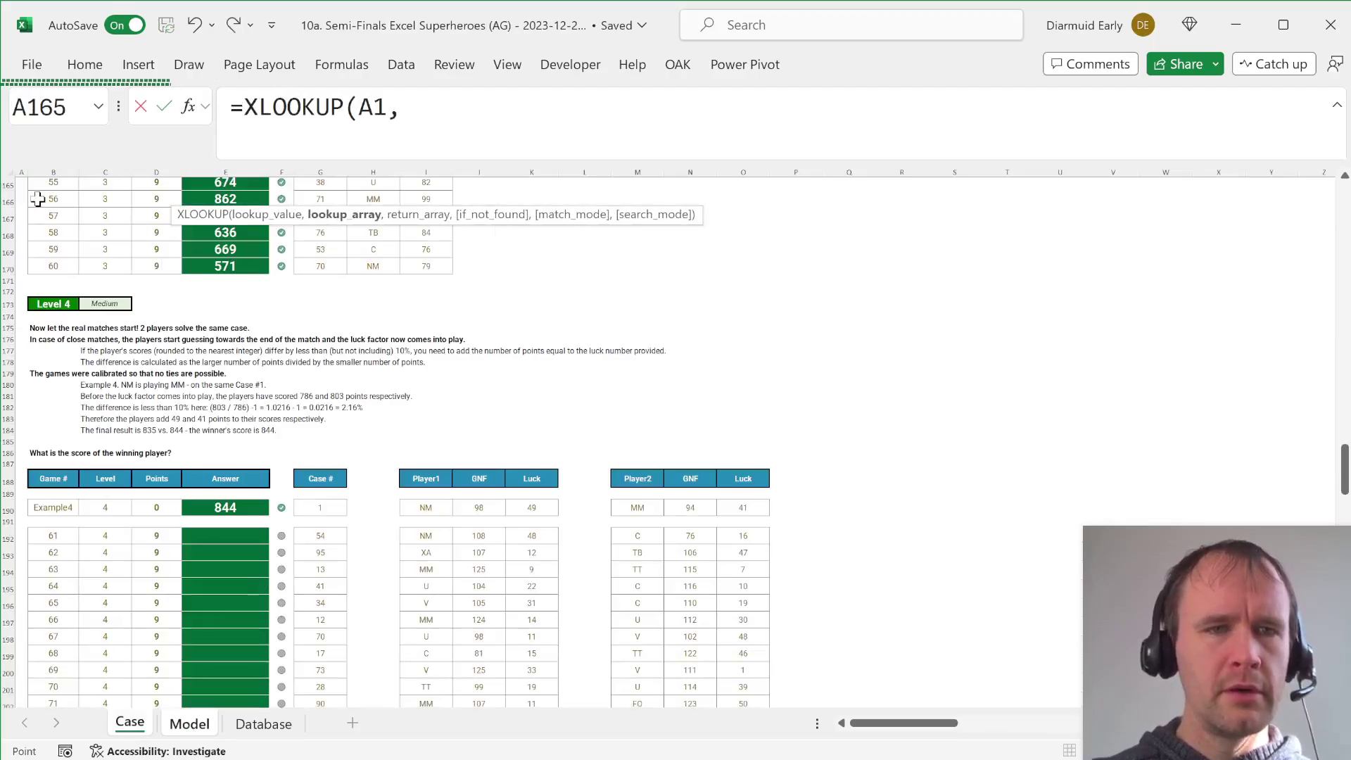
pyautogui.click(53, 171)
pyautogui.press('BackSpace')
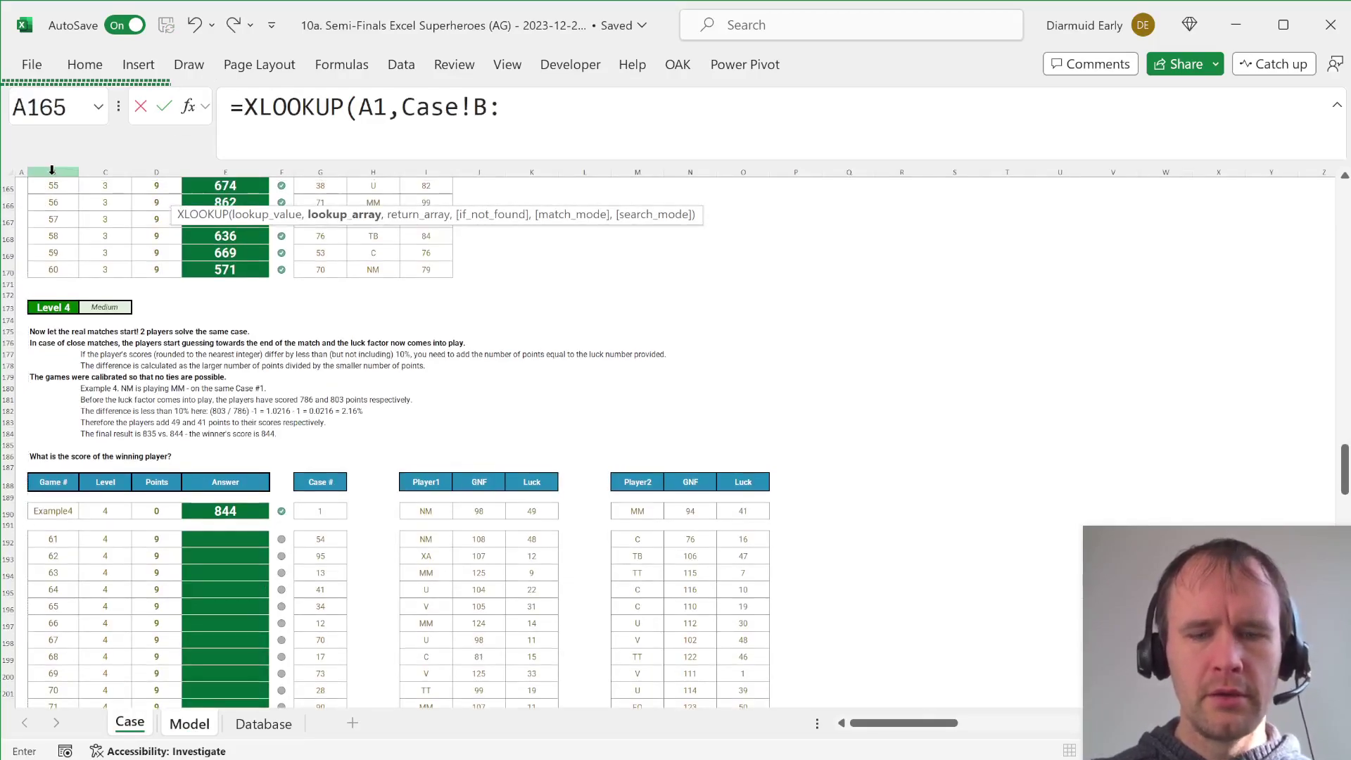
pyautogui.write('B,')
# Set the XLOOKUP return array to Case!G312:AM312, spanning the Level 7 table from the case number to the last Luck value.
pyautogui.scroll(-20, 405, 563)
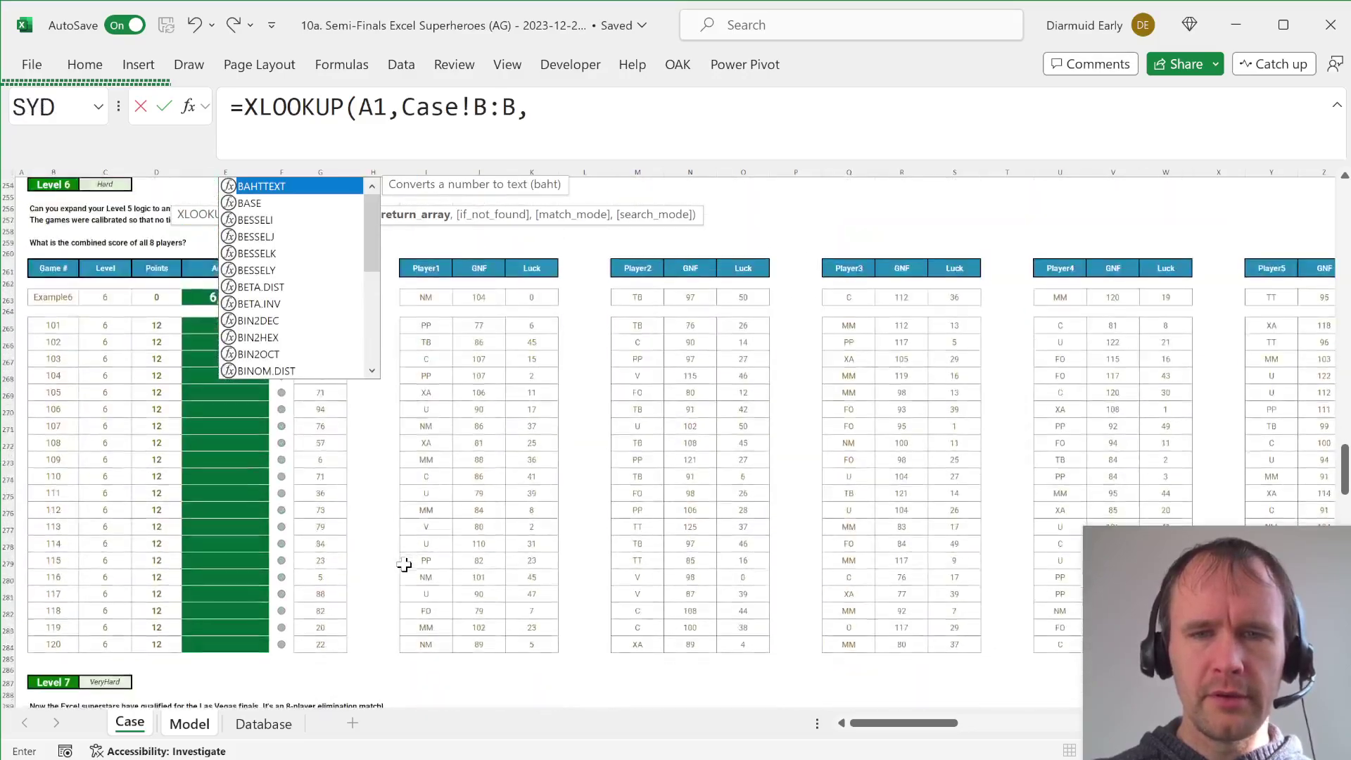
pyautogui.scroll(-2, 404, 562)
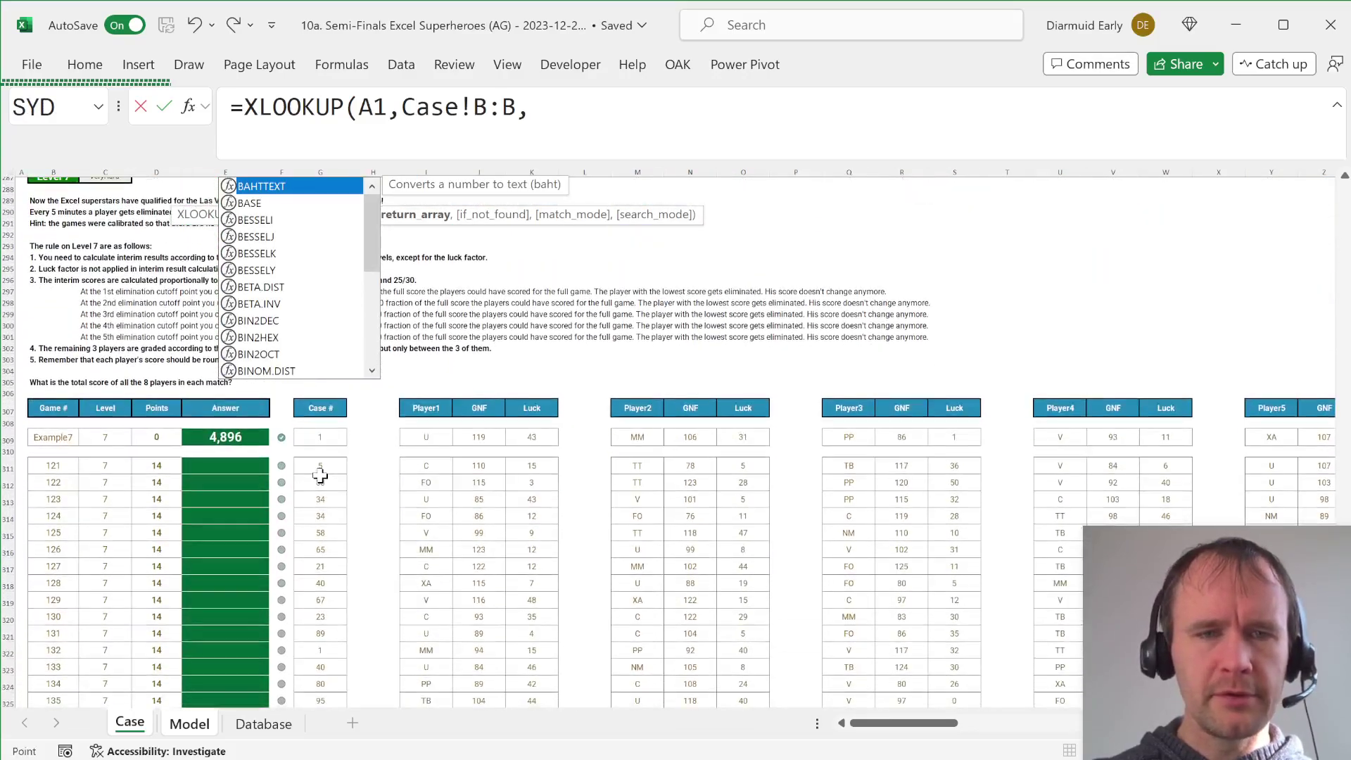
pyautogui.moveTo(320, 482); pyautogui.dragTo(763, 485)
pyautogui.hotkey('ctrl', 'shift', 'Right')
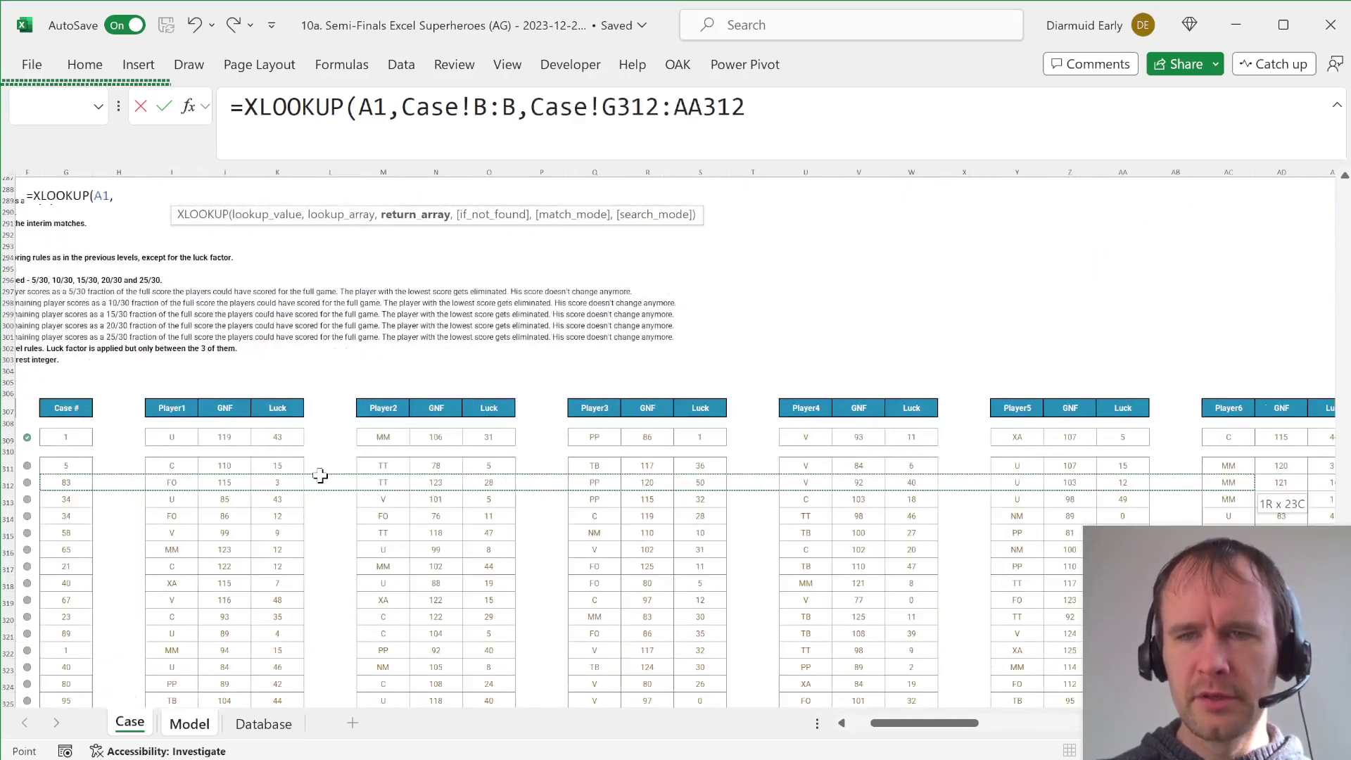
pyautogui.hotkey('ctrl', 'shift', 'Left')
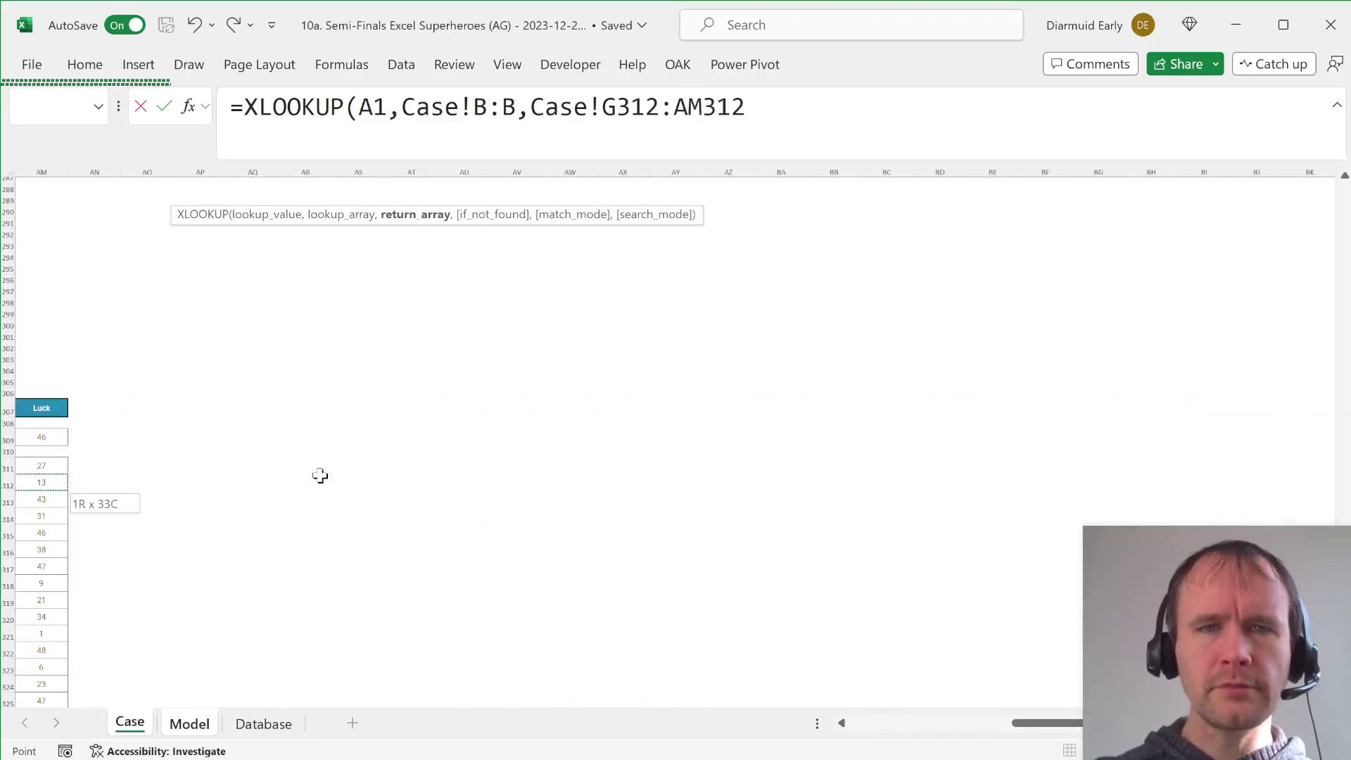
pyautogui.write(')')
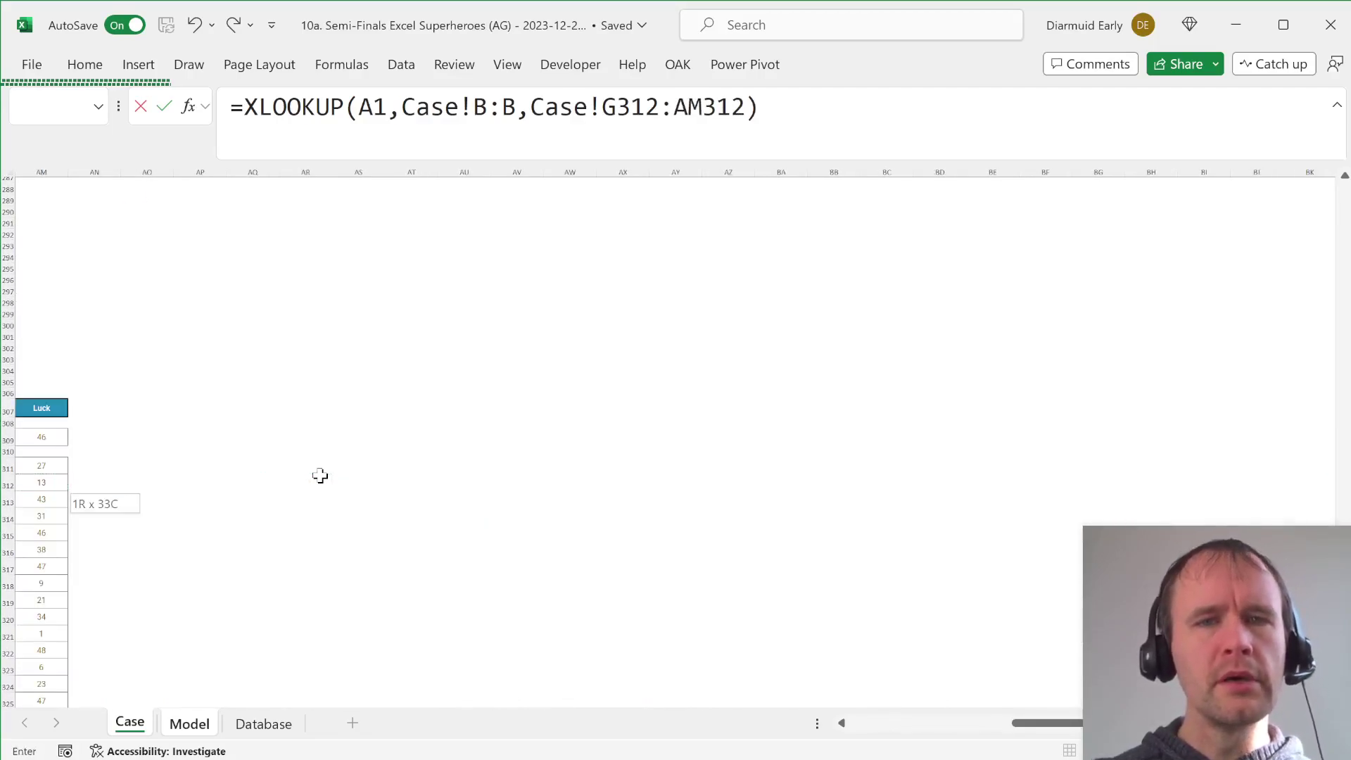
# Change the return array to whole columns Case!G:AM and commit the XLOOKUP formula.
pyautogui.click(663, 105)
pyautogui.press('BackSpace')
pyautogui.press('BackSpace')
pyautogui.press('BackSpace')
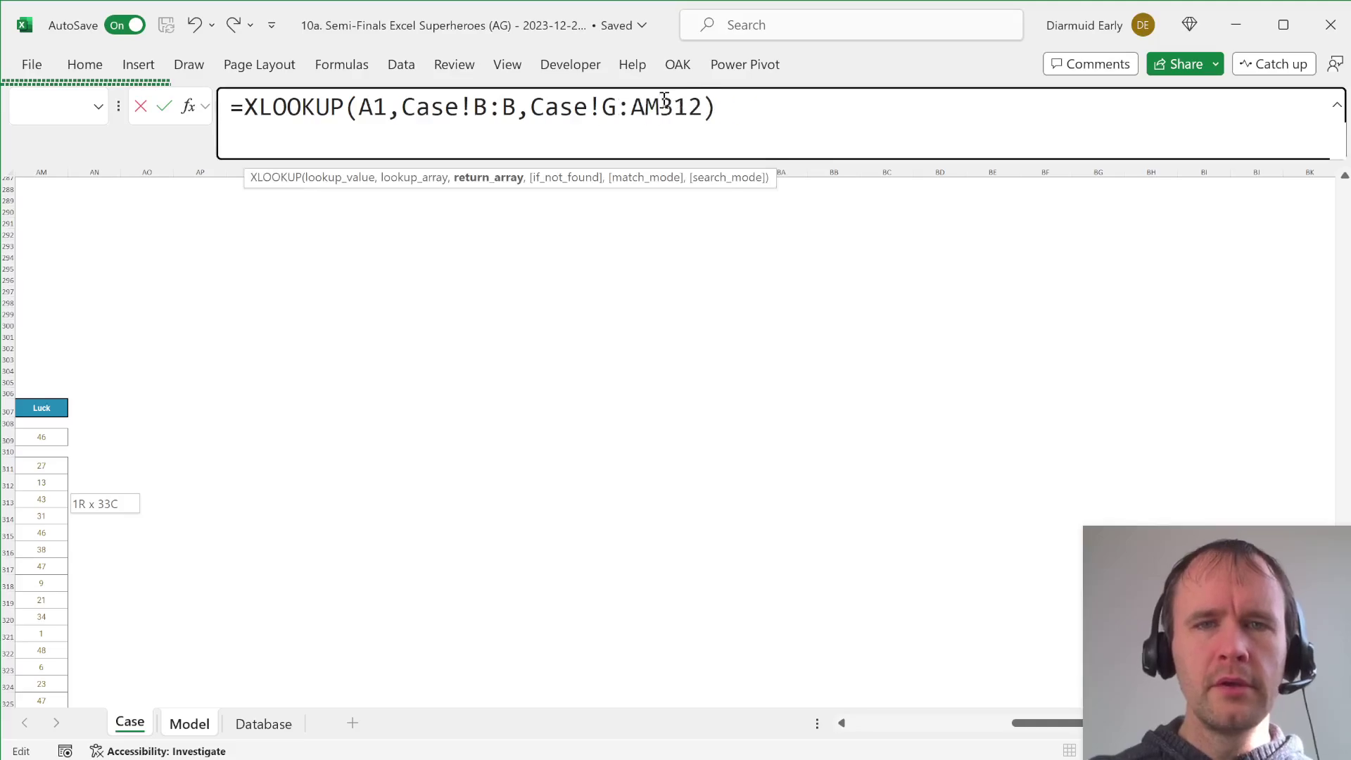
pyautogui.press('BackSpace')
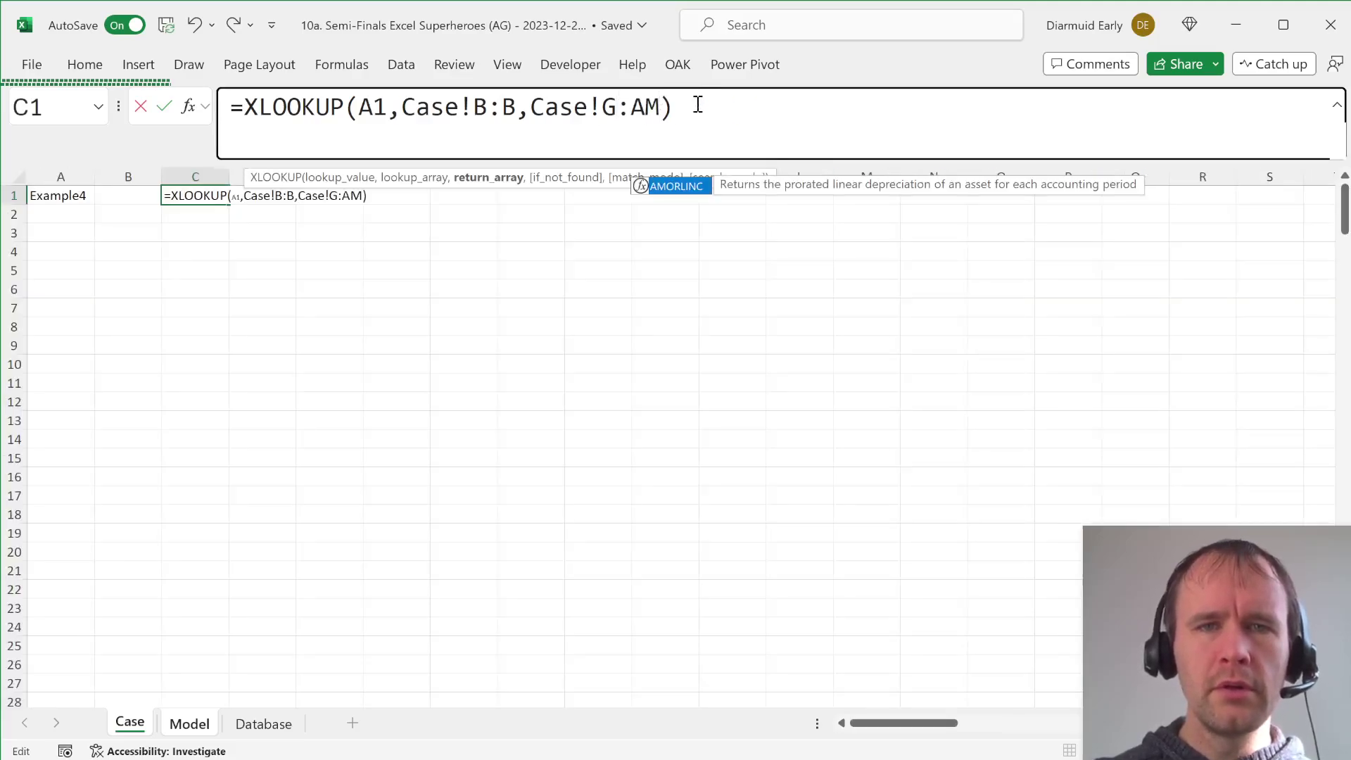
pyautogui.press('Return')
# Label C3 as Case and link D3 to the case number returned by the lookup row.
pyautogui.press('Up')
pyautogui.press('Down')
pyautogui.press('Down')
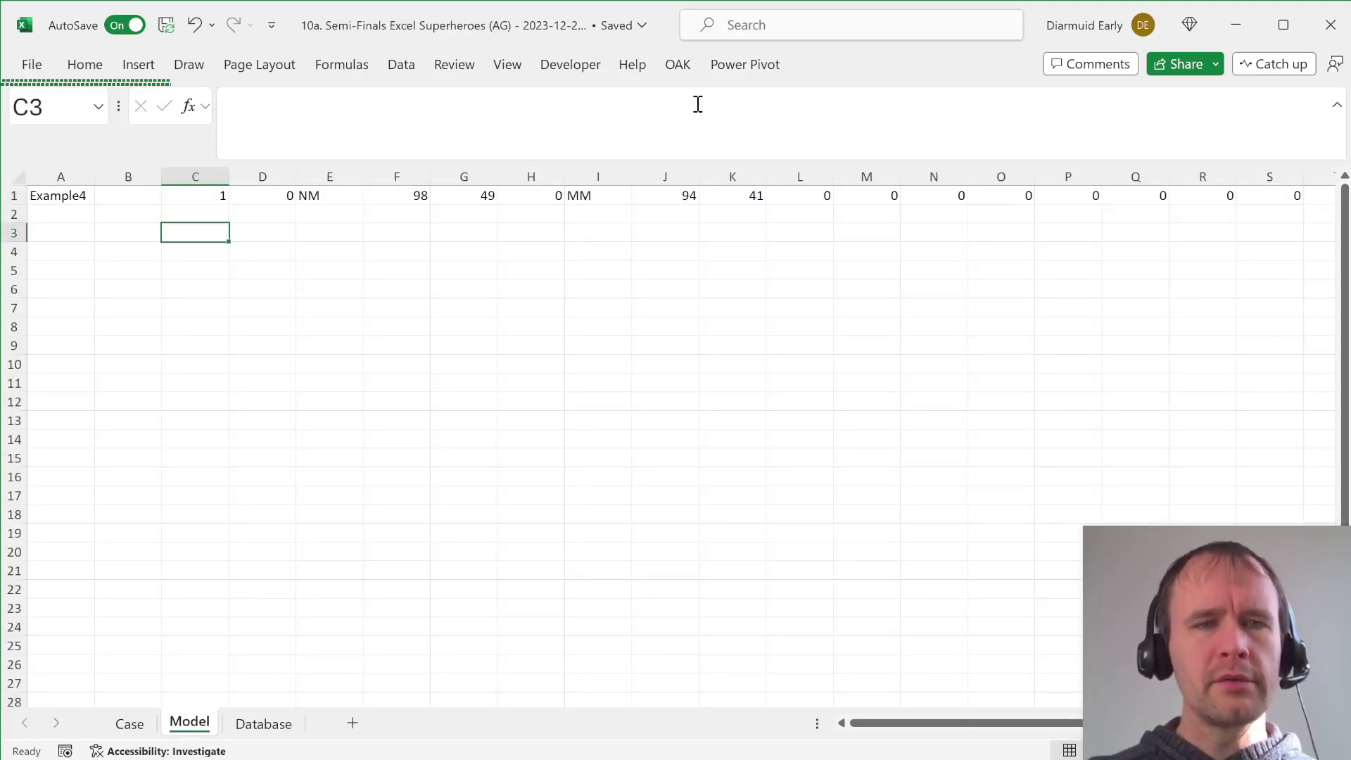
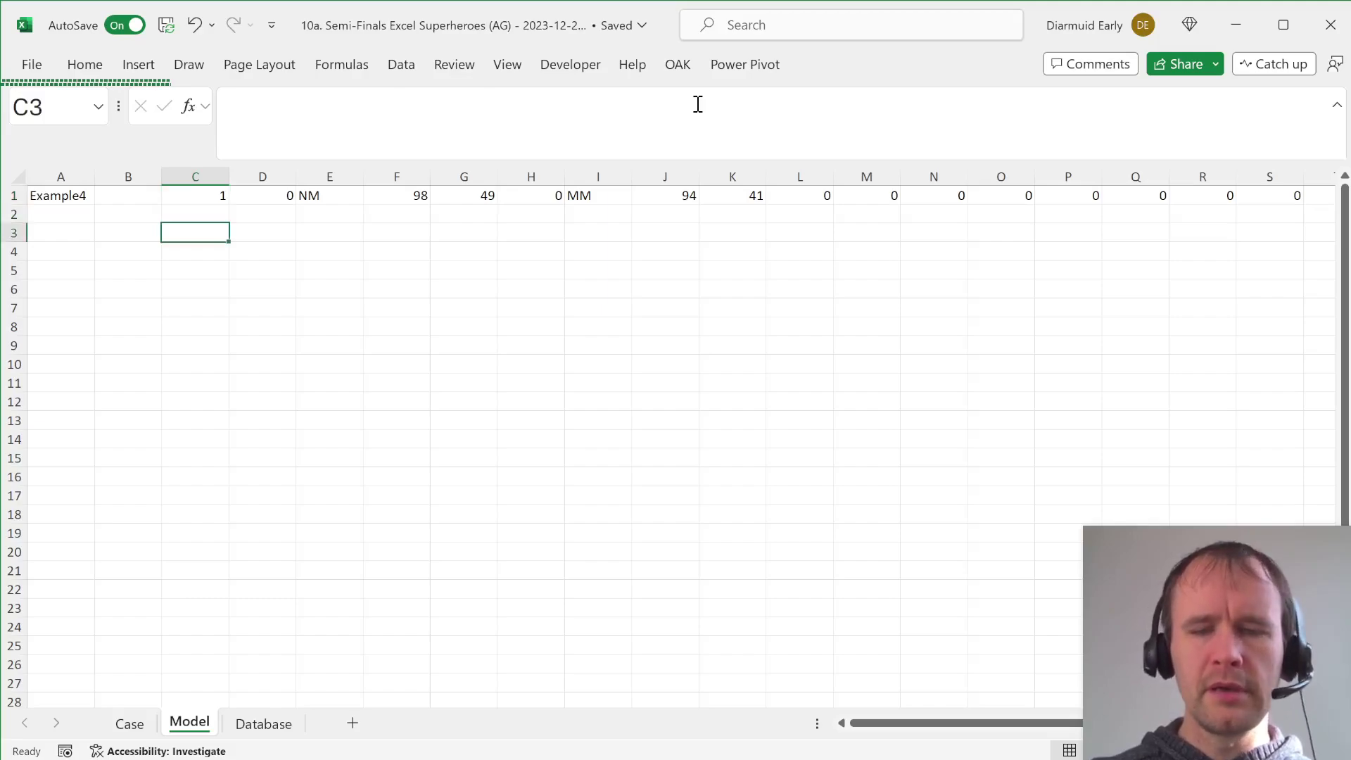
pyautogui.write('Case')
pyautogui.press('Tab')
pyautogui.write('=')
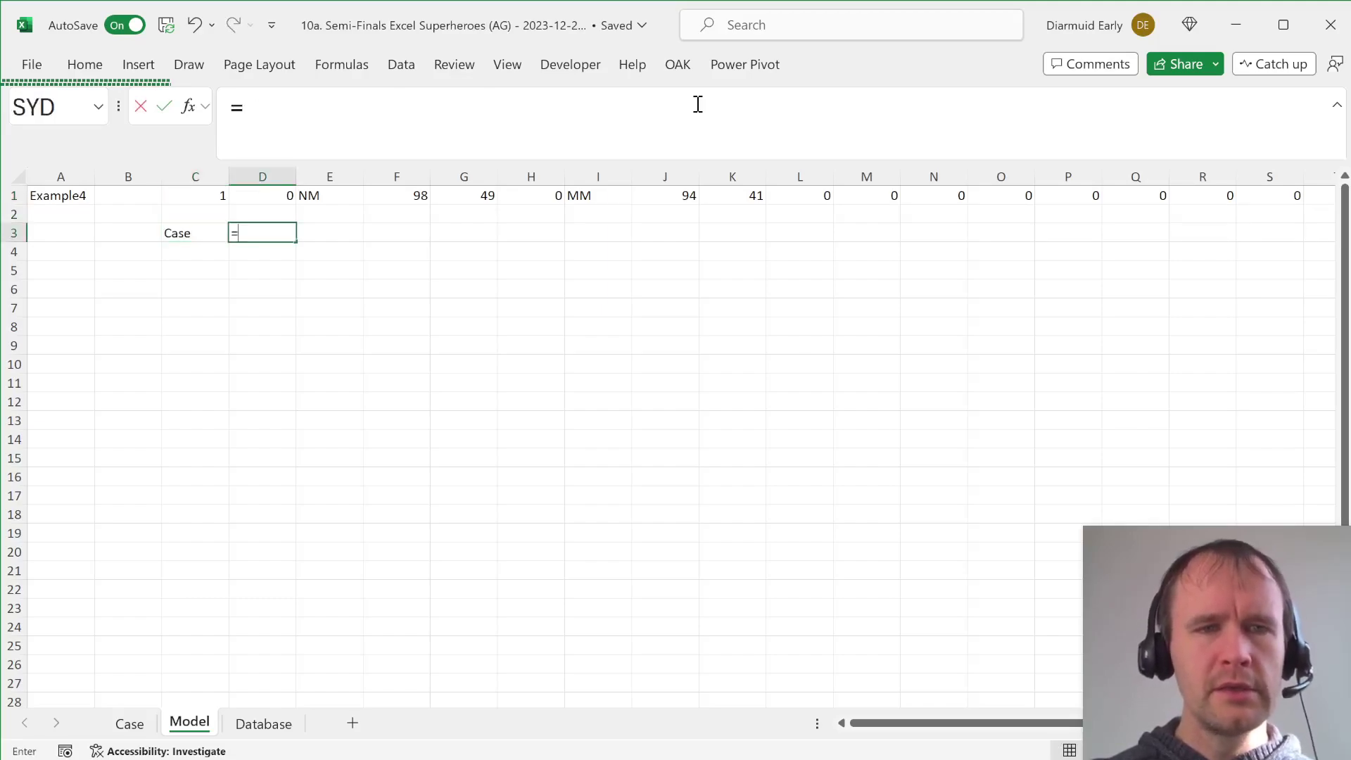
pyautogui.press('Up')
pyautogui.press('Up')
pyautogui.press('Return')
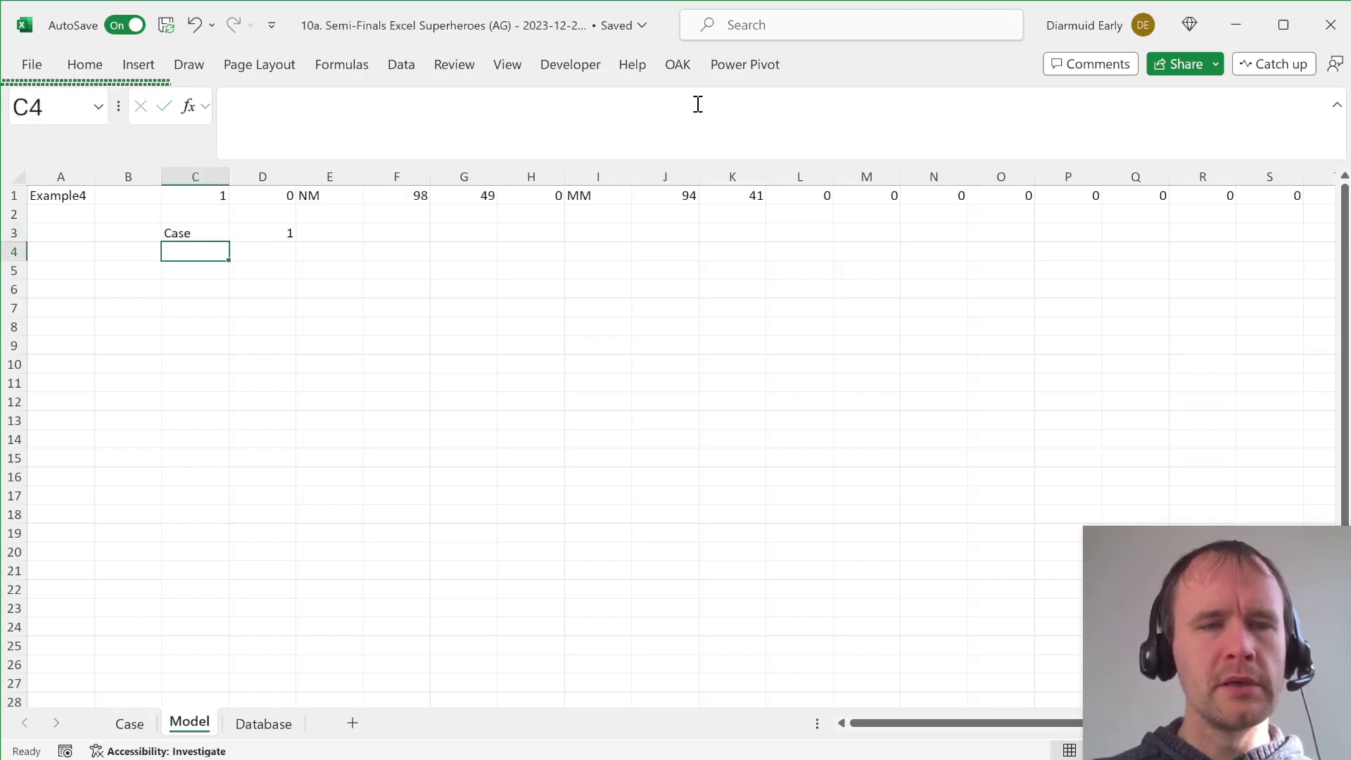
# Enter the heading Player in C5.
pyautogui.press('Down')
pyautogui.press('Down')
pyautogui.press('Up')
pyautogui.write('P')
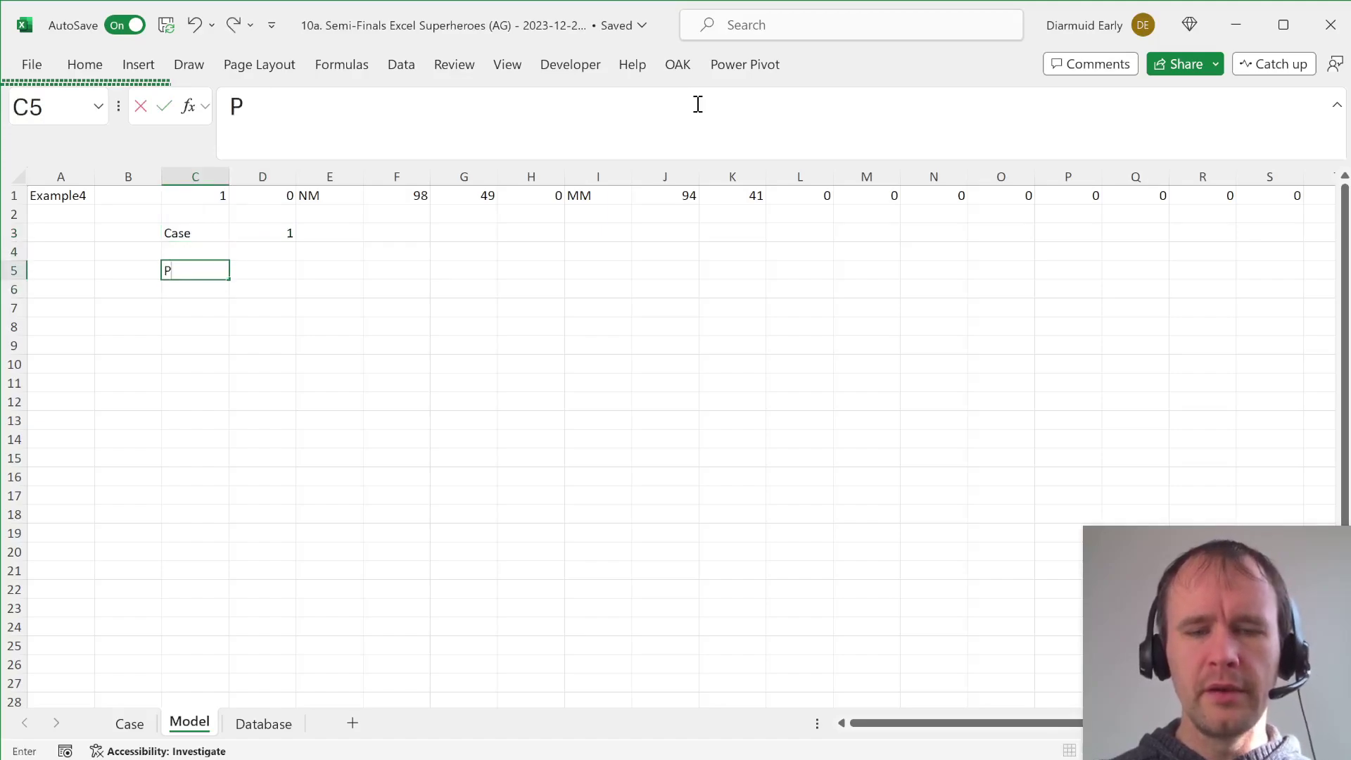
pyautogui.press('Tab')
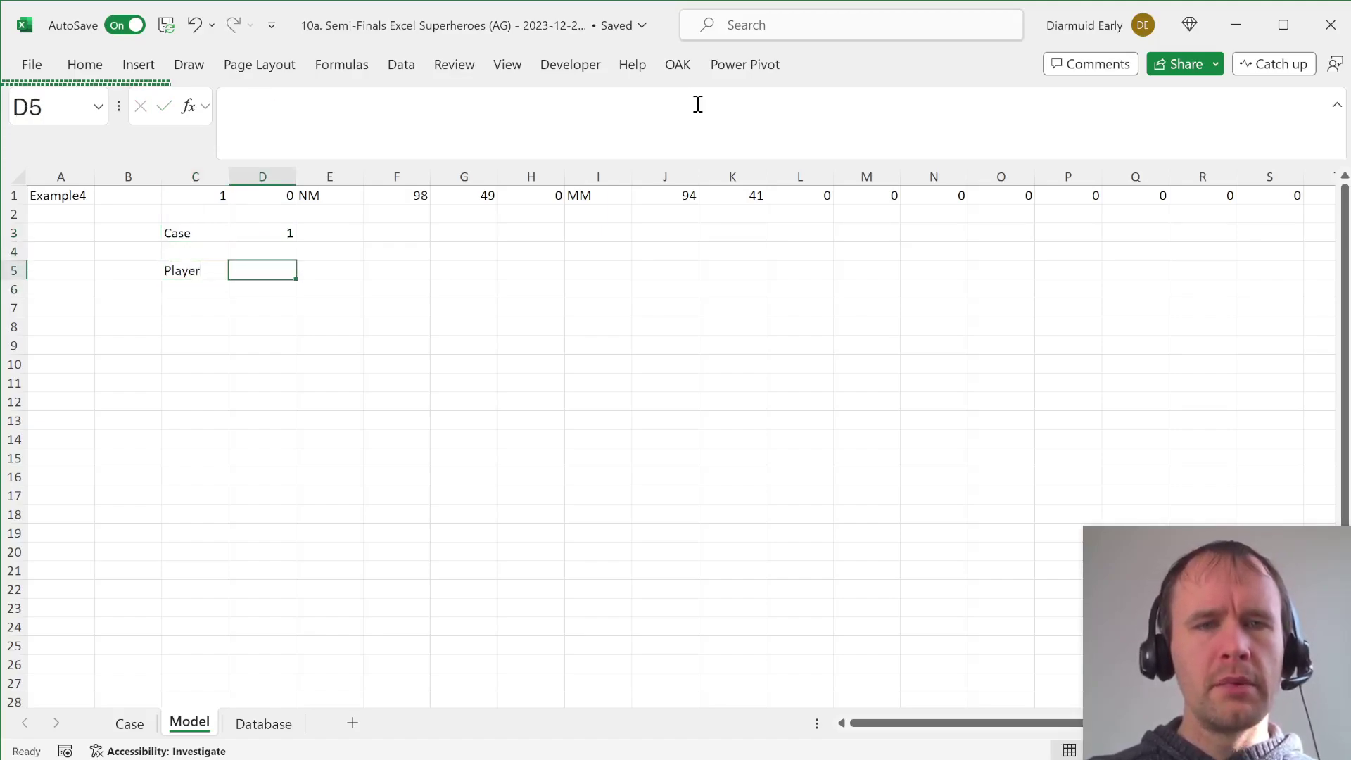
# Copy the Player8, GNF and Luck headers from the Level 7 table on the Case sheet.
pyautogui.hotkey('ctrl', 'pageup')
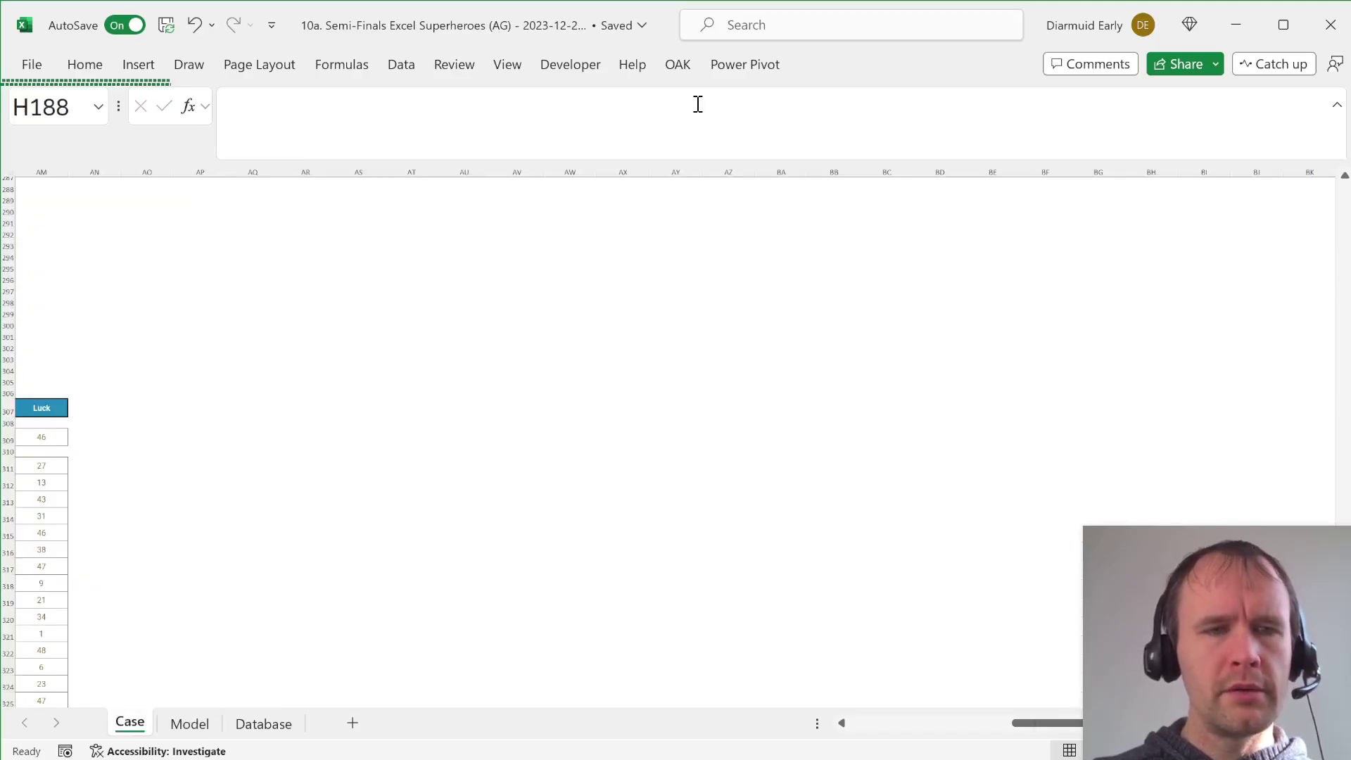
pyautogui.click(63, 407)
pyautogui.press('Left')
pyautogui.press('Left')
pyautogui.hotkey('shift', 'Right')
pyautogui.hotkey('shift', 'Right')
pyautogui.hotkey('ctrl', 'c')
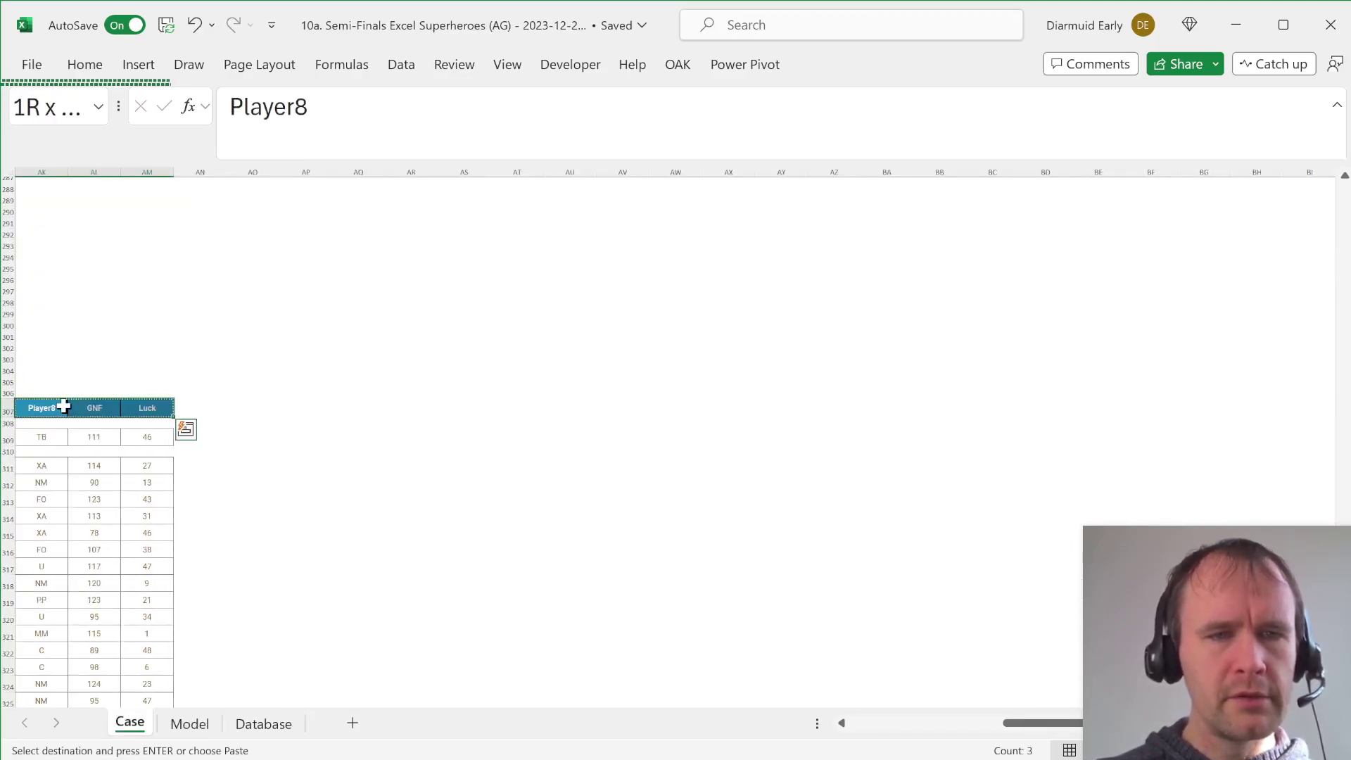
# Paste the copied headers as values starting at C5 of the Model sheet and shorten Player8 to Player.
pyautogui.hotkey('ctrl', 'pagedown')
pyautogui.press('Left')
pyautogui.hotkey('alt', 'e')
pyautogui.press('s')
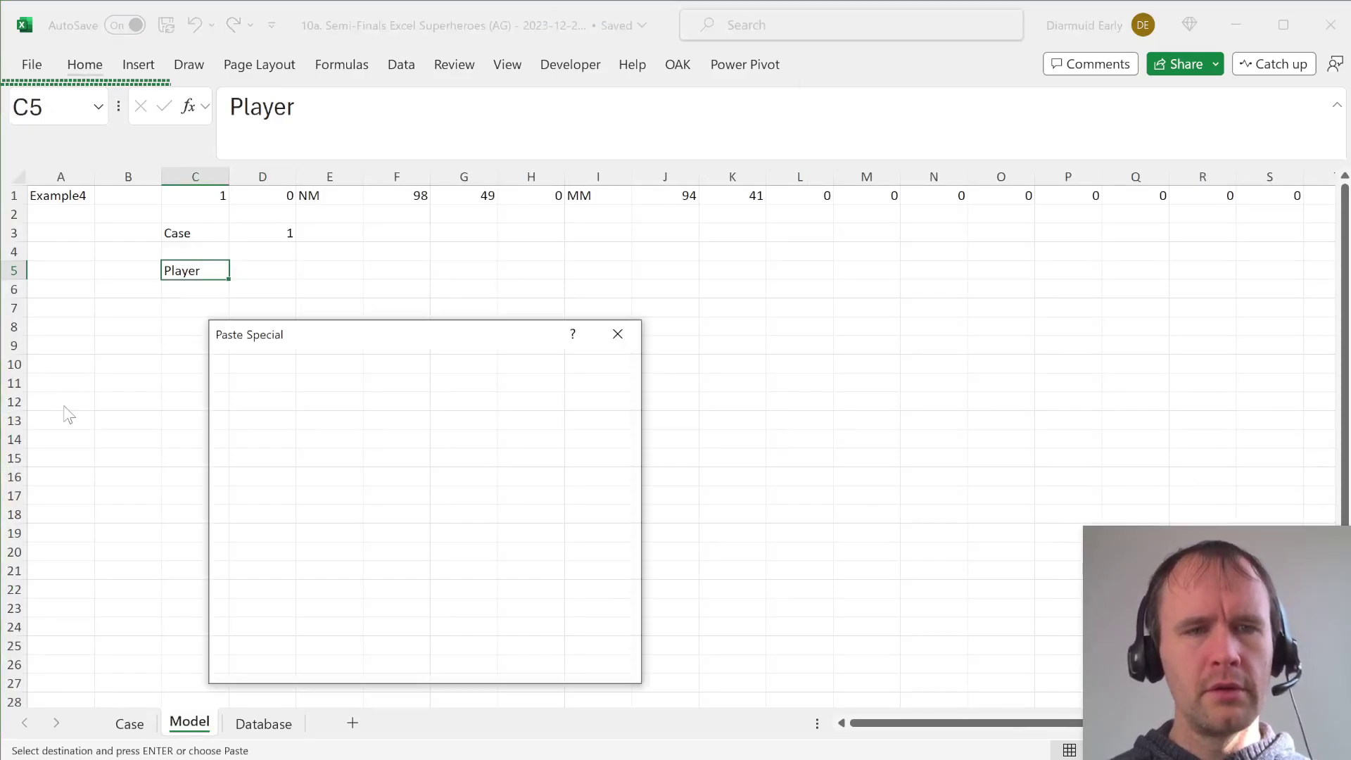
pyautogui.press('v')
pyautogui.press('Return')
pyautogui.press('F2')
pyautogui.press('BackSpace')
pyautogui.press('Return')
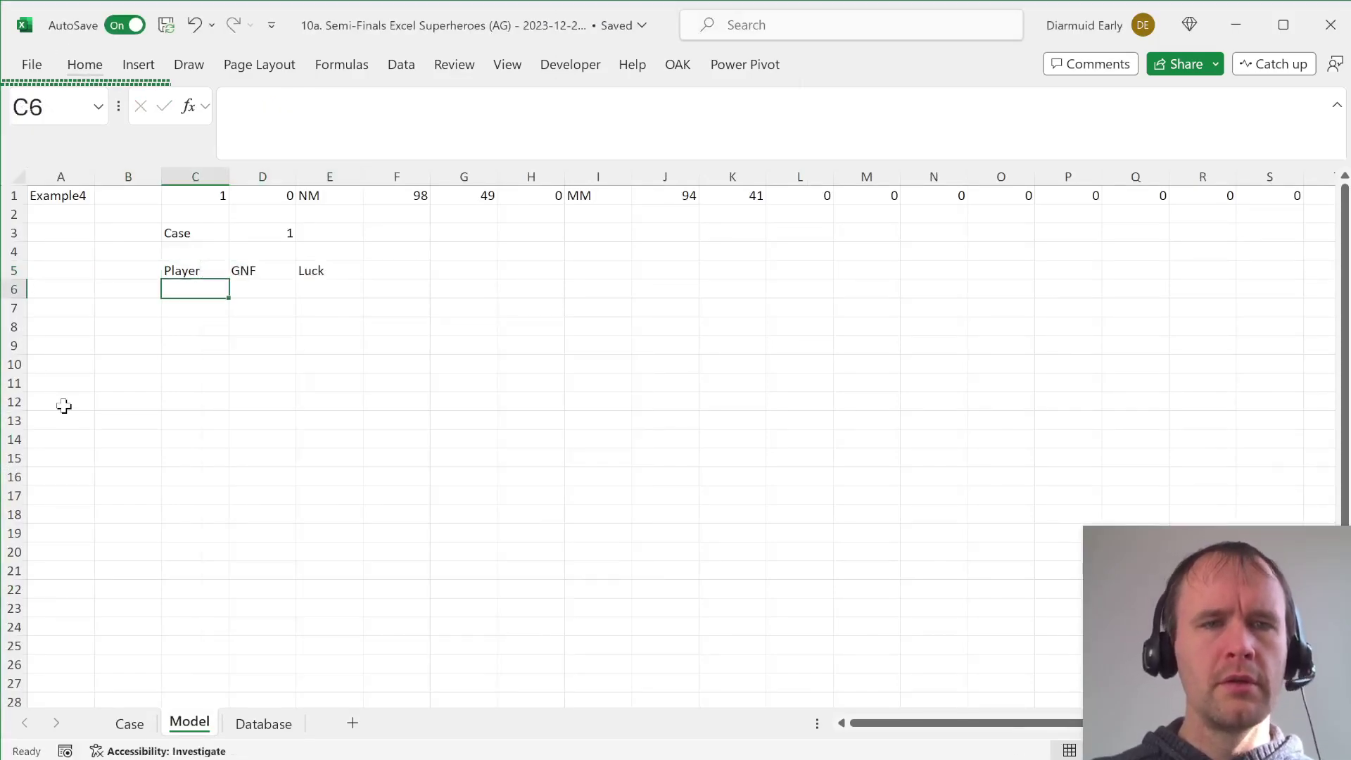
# Move the XLOOKUP formula from C1 down to C2.
pyautogui.press('Up')
pyautogui.press('Up')
pyautogui.press('Up')
pyautogui.press('Up')
pyautogui.press('Up')
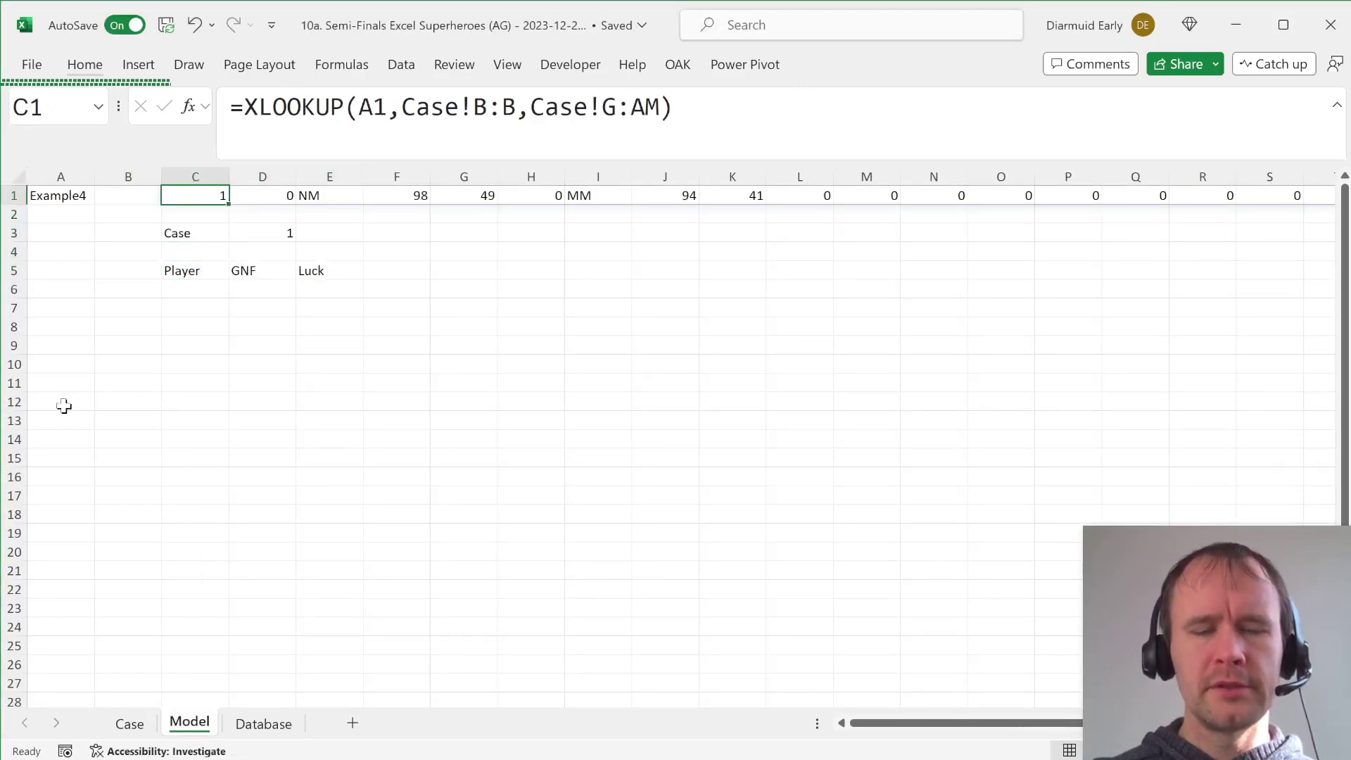
pyautogui.hotkey('ctrl', 'x')
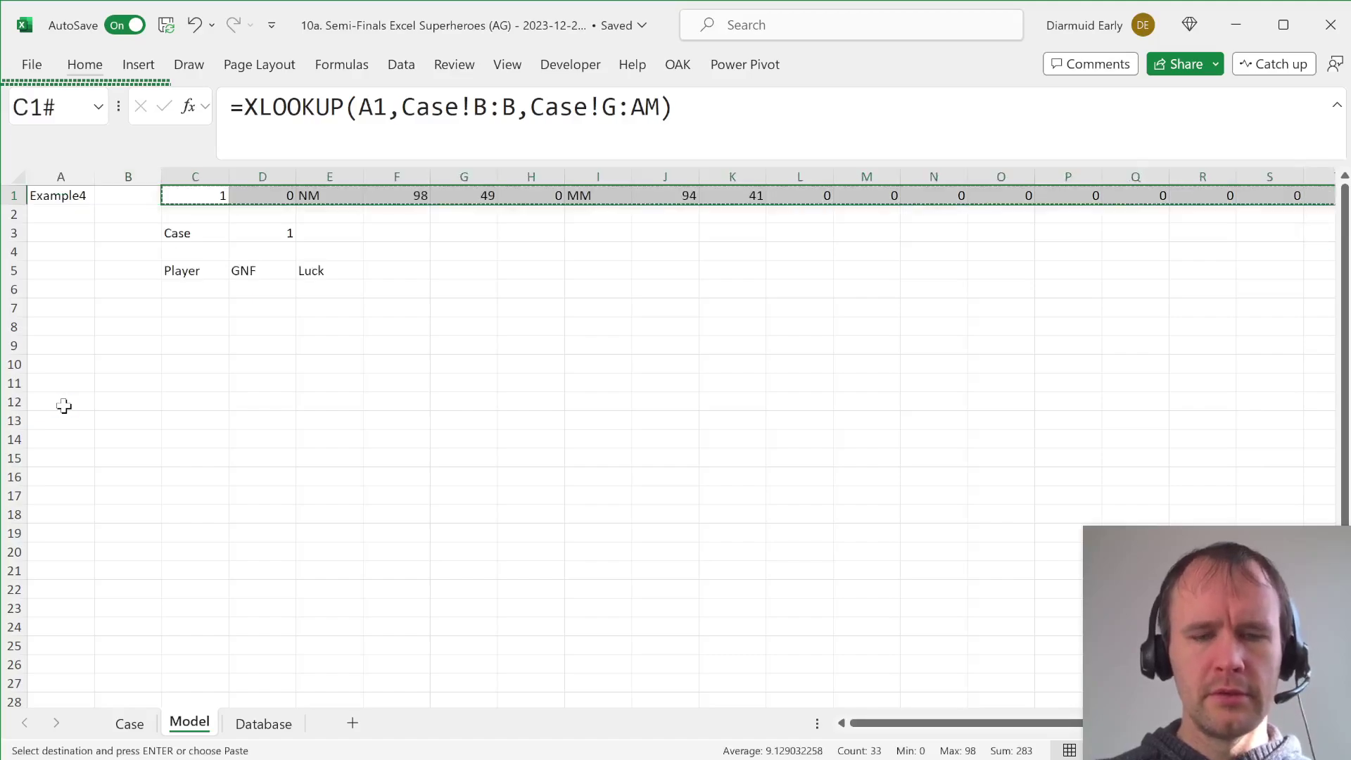
pyautogui.press('Down')
pyautogui.press('Return')
pyautogui.press('Up')
# Copy the Level 7 header row on the Case sheet from Player1 through the Player8 Luck column.
pyautogui.hotkey('ctrl', 'pageup')
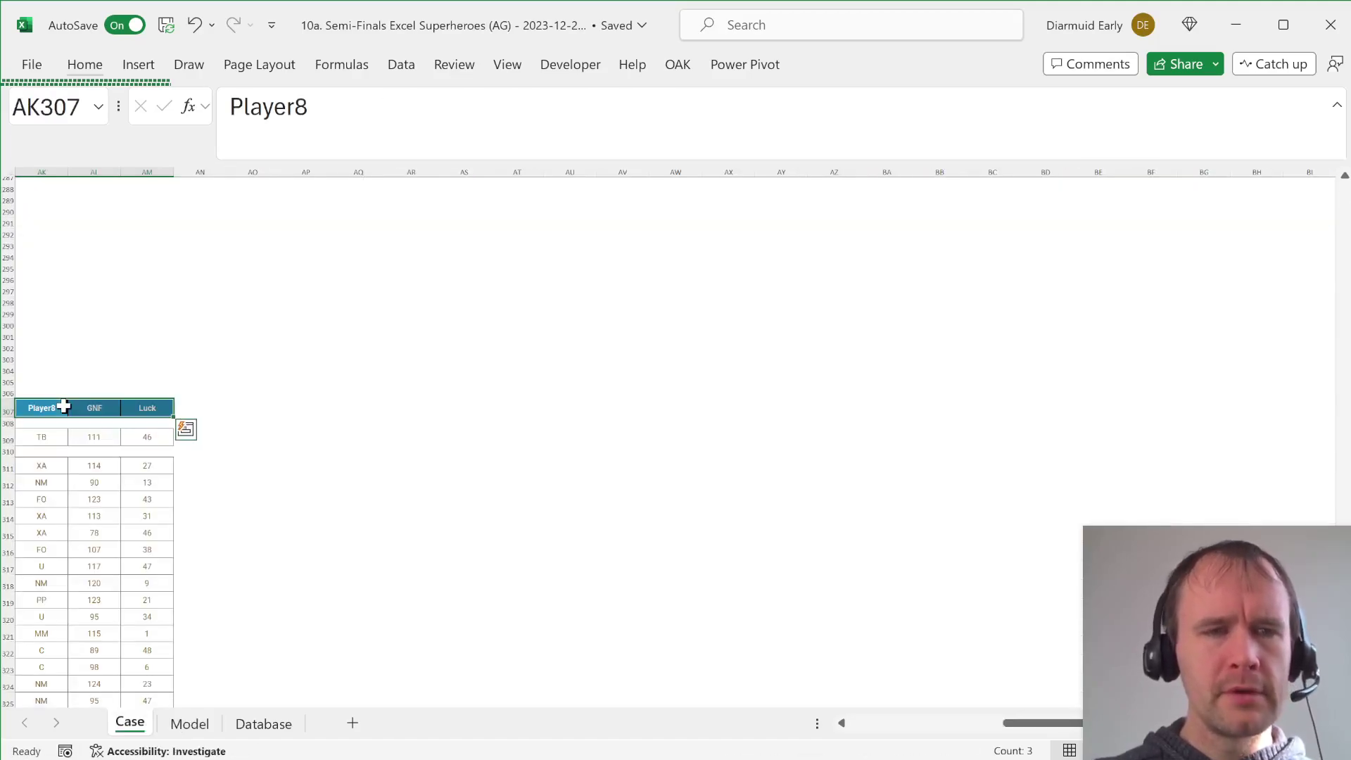
pyautogui.hotkey('ctrl', 'Left')
pyautogui.hotkey('ctrl', 'Left')
pyautogui.hotkey('ctrl', 'Left')
pyautogui.hotkey('ctrl', 'Left')
pyautogui.hotkey('ctrl', 'Left')
pyautogui.hotkey('ctrl', 'Left')
pyautogui.hotkey('ctrl', 'Left')
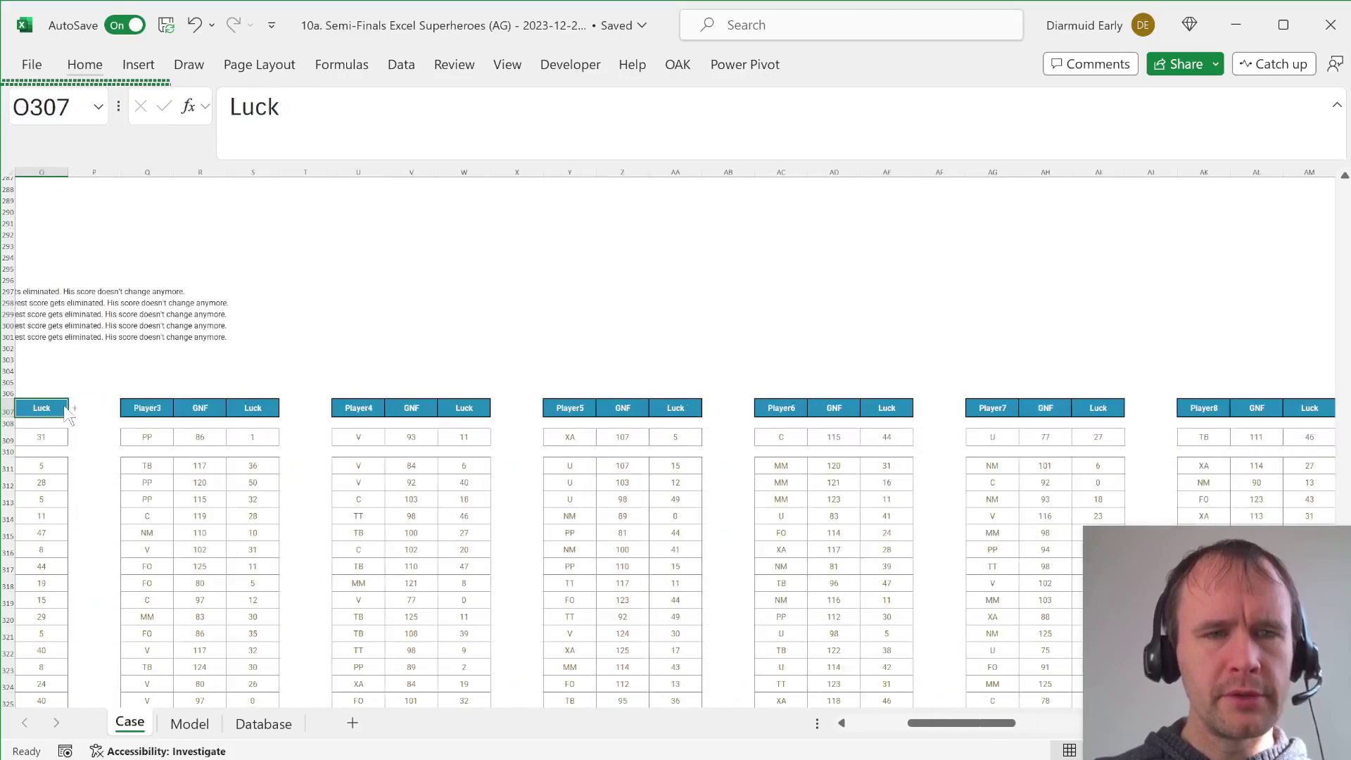
pyautogui.hotkey('ctrl', 'Left')
pyautogui.hotkey('ctrl', 'Right')
pyautogui.hotkey('ctrl', 'Right')
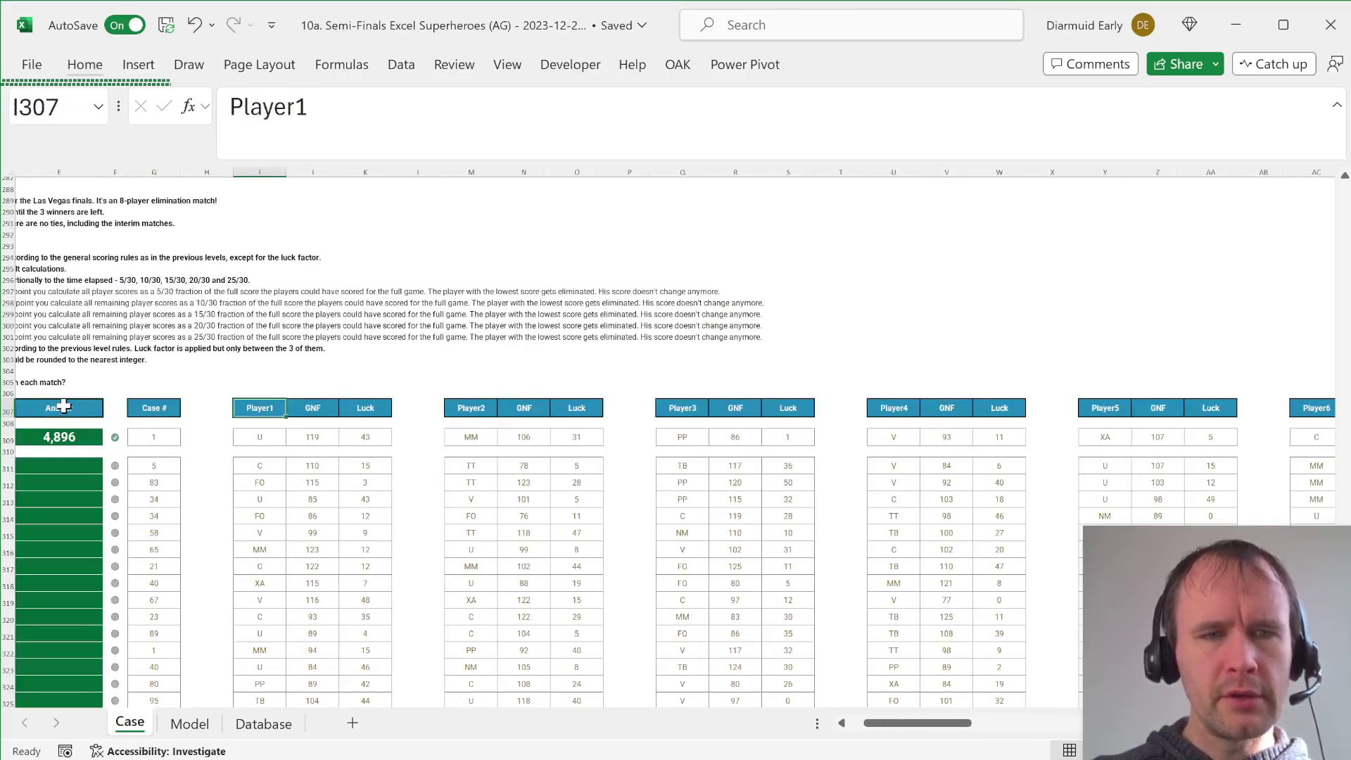
pyautogui.hotkey('ctrl', 'shift', 'Right')
pyautogui.hotkey('ctrl', 'shift', 'Right')
pyautogui.hotkey('ctrl', 'shift', 'Right')
pyautogui.hotkey('ctrl', 'shift', 'Right')
pyautogui.hotkey('ctrl', 'shift', 'Right')
pyautogui.hotkey('ctrl', 'shift', 'Right')
pyautogui.hotkey('ctrl', 'shift', 'Right')
pyautogui.hotkey('ctrl', 'shift', 'Right')
pyautogui.hotkey('ctrl', 'shift', 'Right')
pyautogui.hotkey('ctrl', 'shift', 'Right')
pyautogui.hotkey('ctrl', 'shift', 'Right')
pyautogui.hotkey('ctrl', 'shift', 'Right')
pyautogui.hotkey('ctrl', 'shift', 'Right')
pyautogui.hotkey('ctrl', 'shift', 'Right')
pyautogui.hotkey('ctrl', 'shift', 'Right')
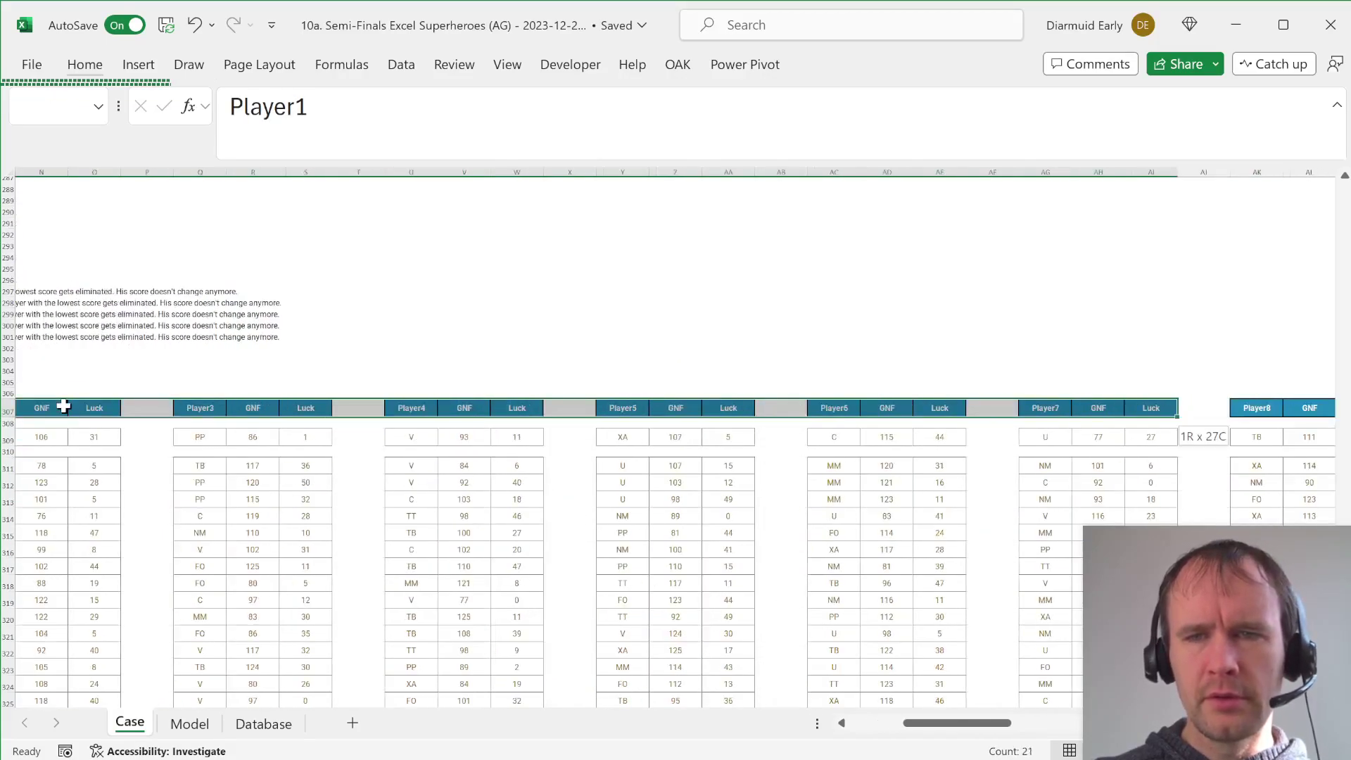
pyautogui.hotkey('ctrl', 'BackSpace')
pyautogui.hotkey('ctrl', 'c')
# Paste the copied player headers into row 1 of the Model sheet, starting at E1.
pyautogui.hotkey('ctrl', 'pagedown')
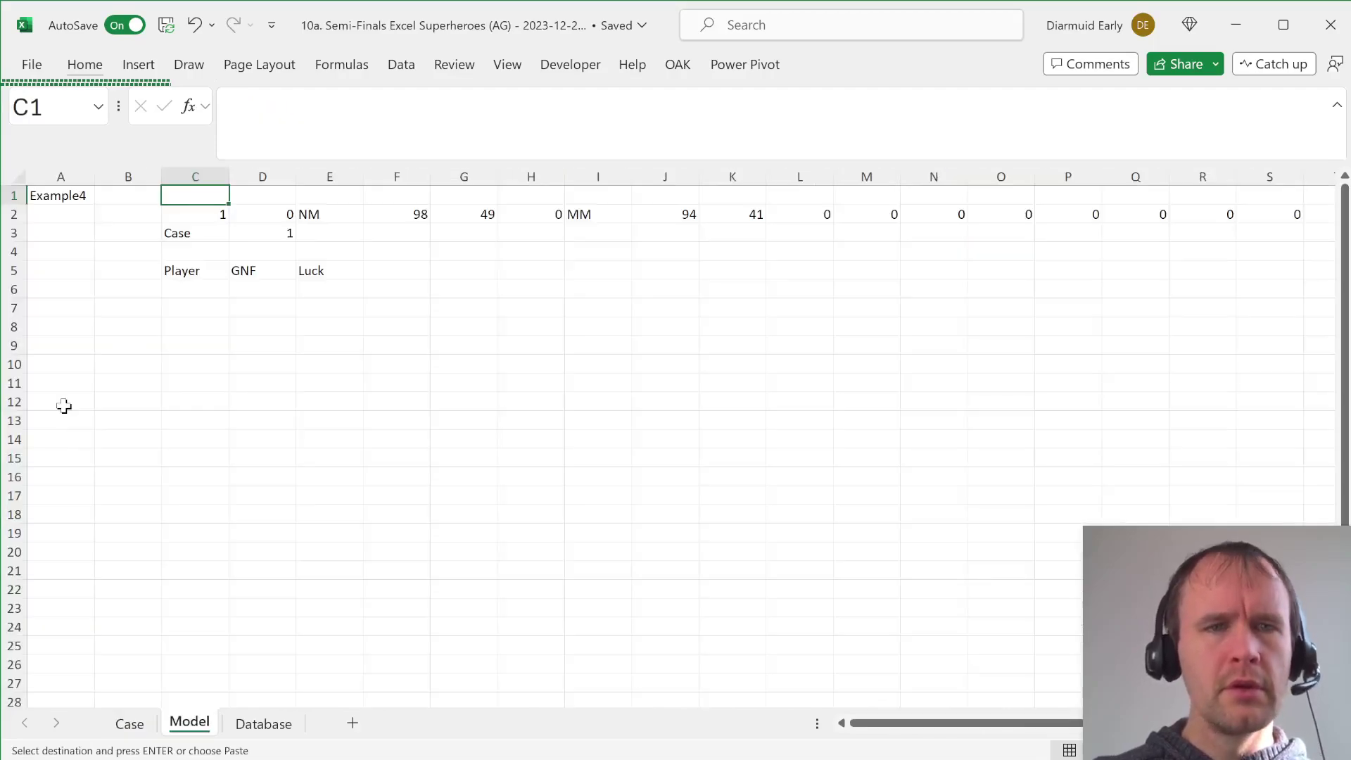
pyautogui.press('Right')
pyautogui.press('Right')
pyautogui.press('Right')
pyautogui.press('Left')
pyautogui.hotkey('ctrl', 'v')
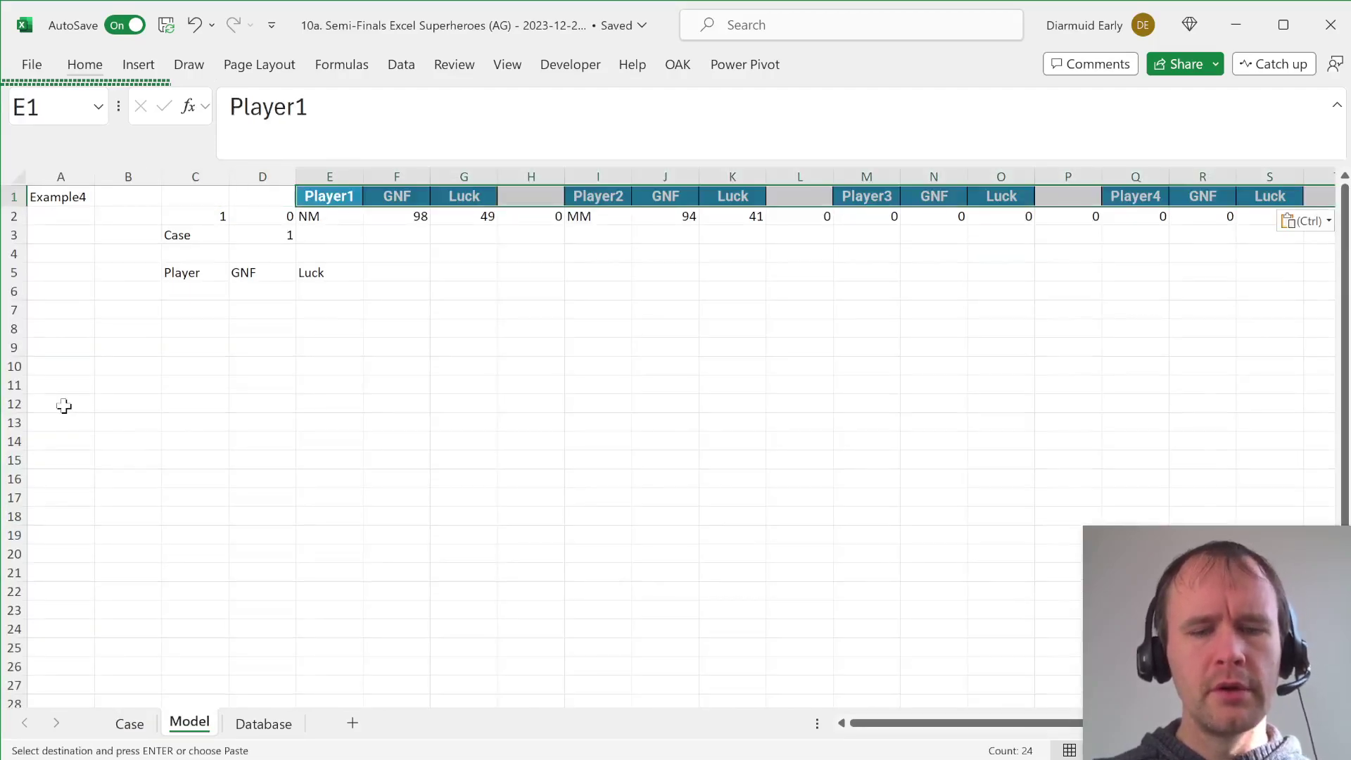
# Replace all matches of PLayer? with Player in the pasted header row.
pyautogui.hotkey('ctrl', 'f')
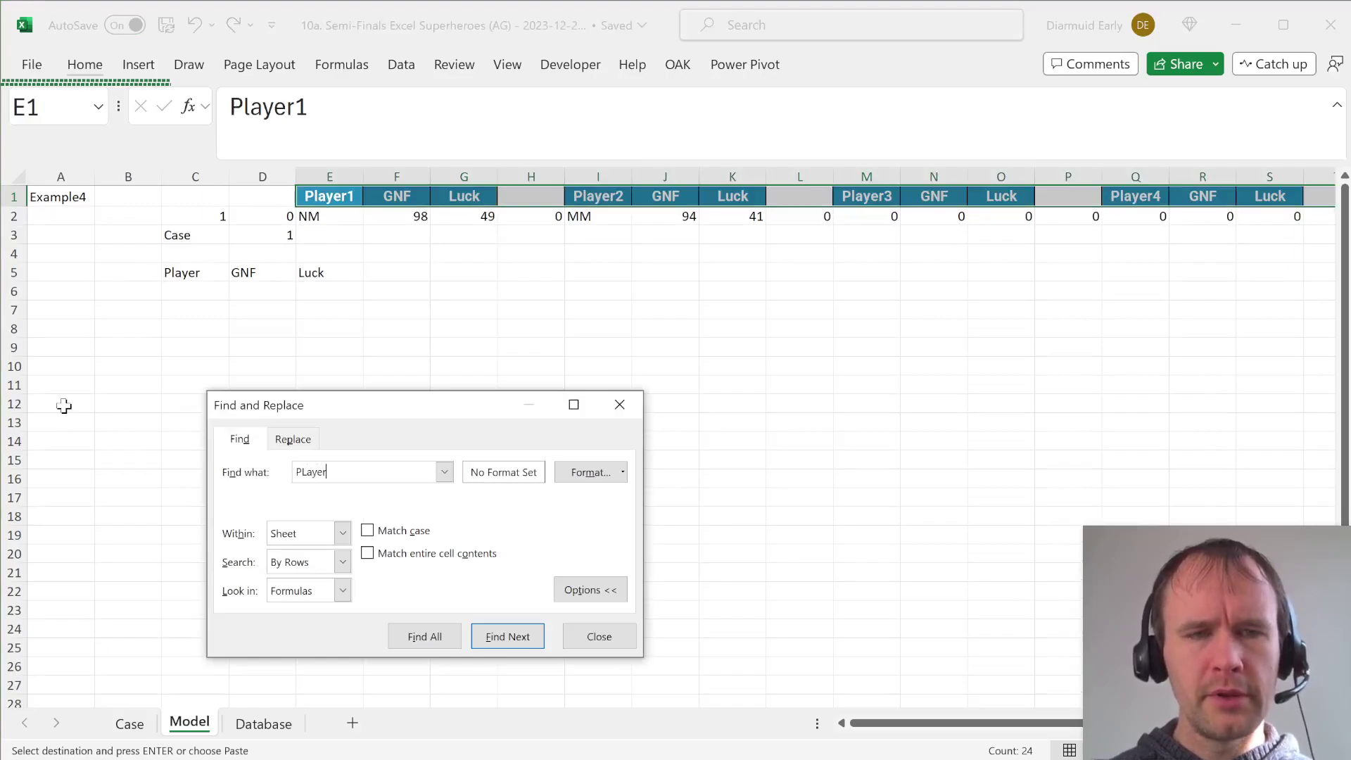
pyautogui.hotkey('ctrl', 'h')
pyautogui.press('Tab')
pyautogui.write('P')
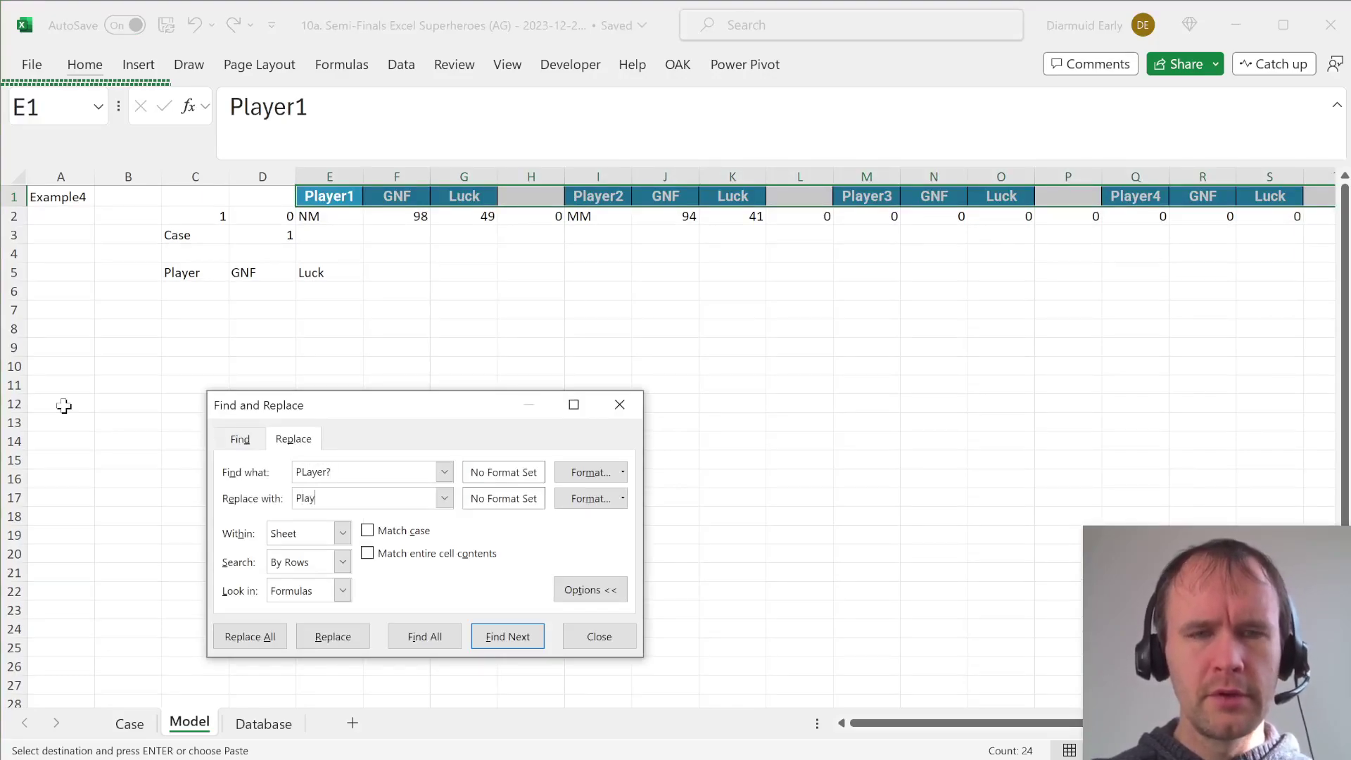
pyautogui.write('layer')
pyautogui.hotkey('alt', 'a')
pyautogui.press('Return')
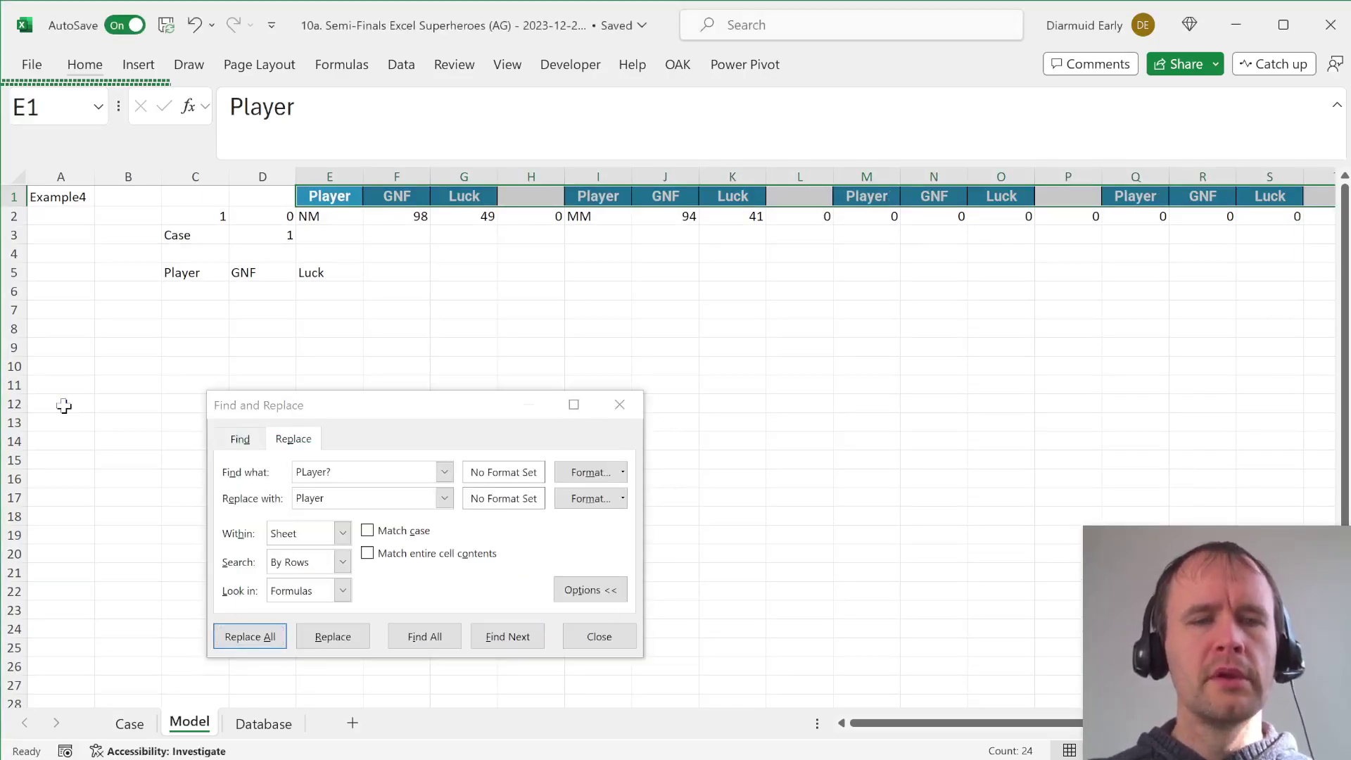
pyautogui.click(598, 636)
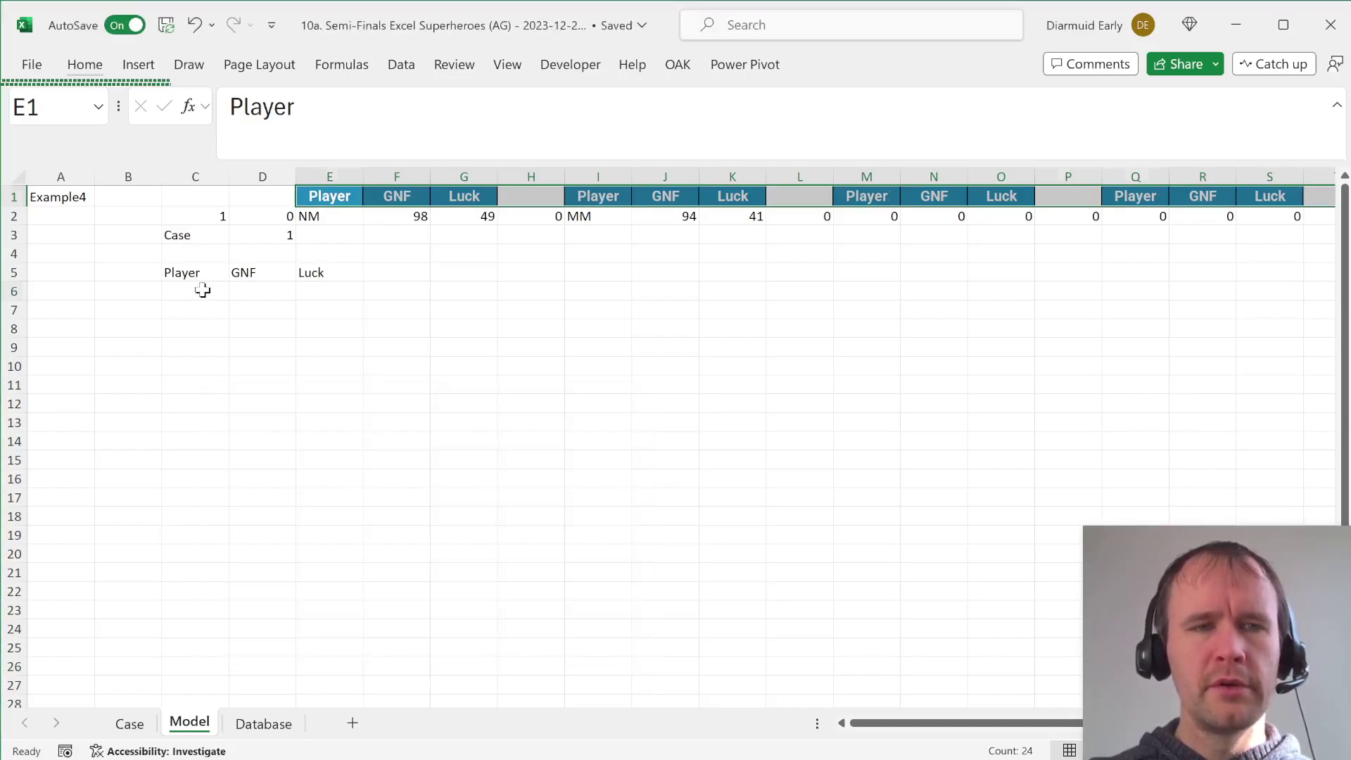
# Start a formula in C6 with TOROW around a FILTER of the match data range E2:AI2.
pyautogui.click(203, 290)
pyautogui.write('=to')
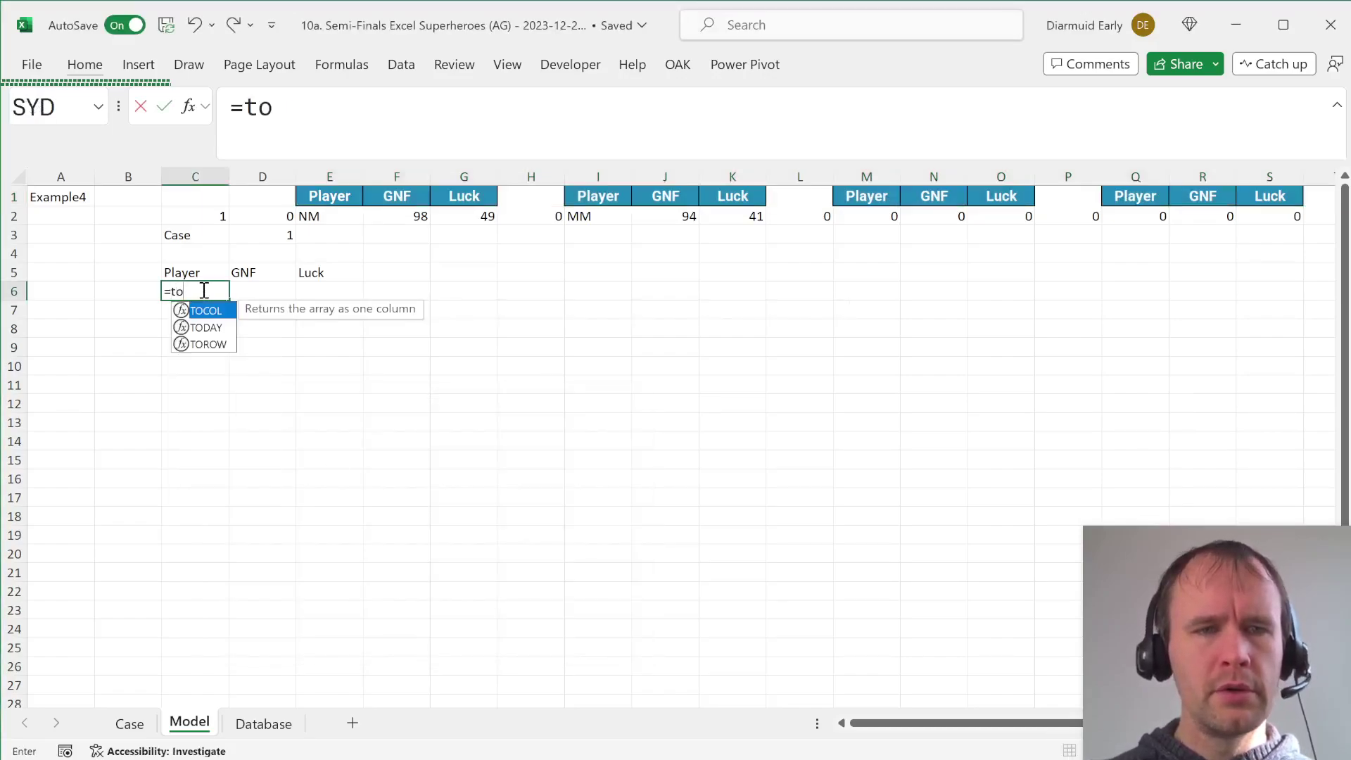
pyautogui.press('Down')
pyautogui.press('Down')
pyautogui.press('Tab')
pyautogui.press('Tab')
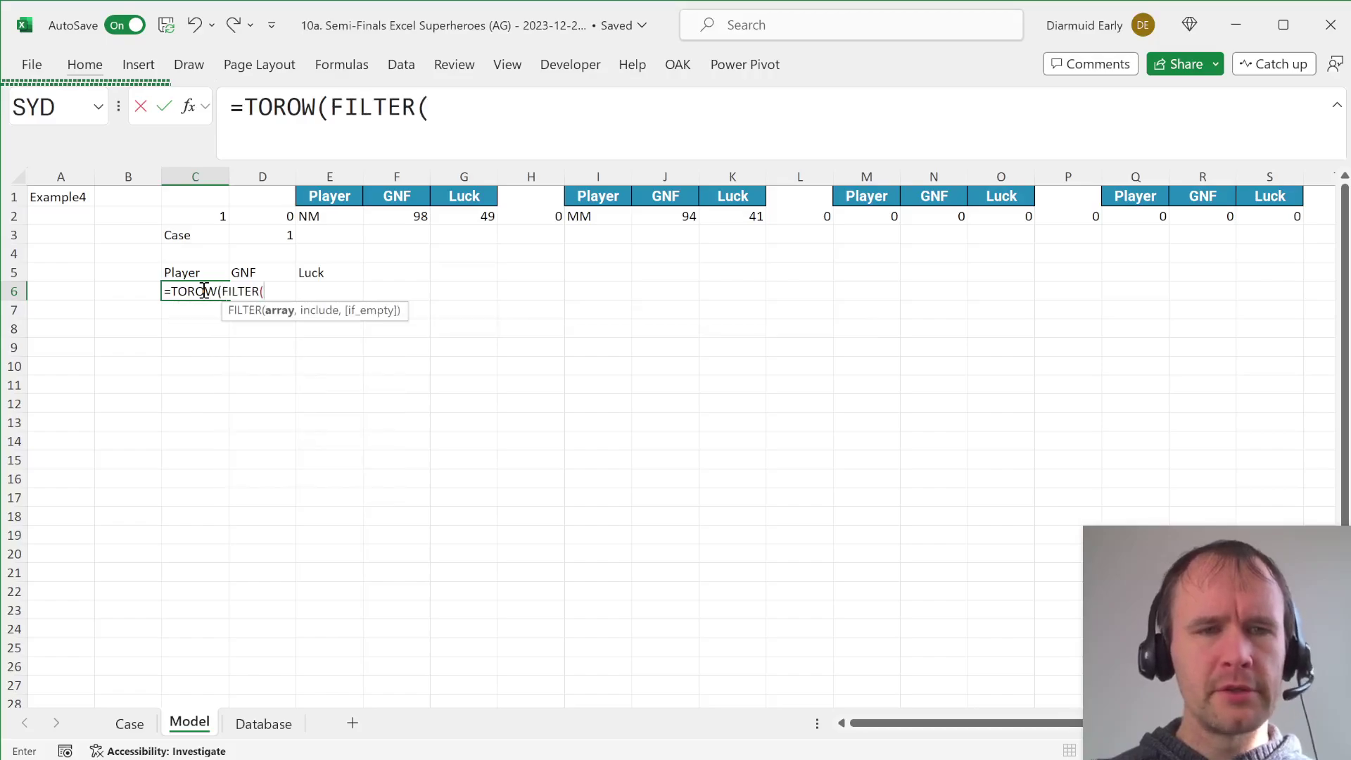
pyautogui.press('Right')
pyautogui.press('Up')
pyautogui.press('Right')
pyautogui.press('Up')
pyautogui.press('Up')
pyautogui.press('Up')
pyautogui.hotkey('ctrl', 'shift', 'Right')
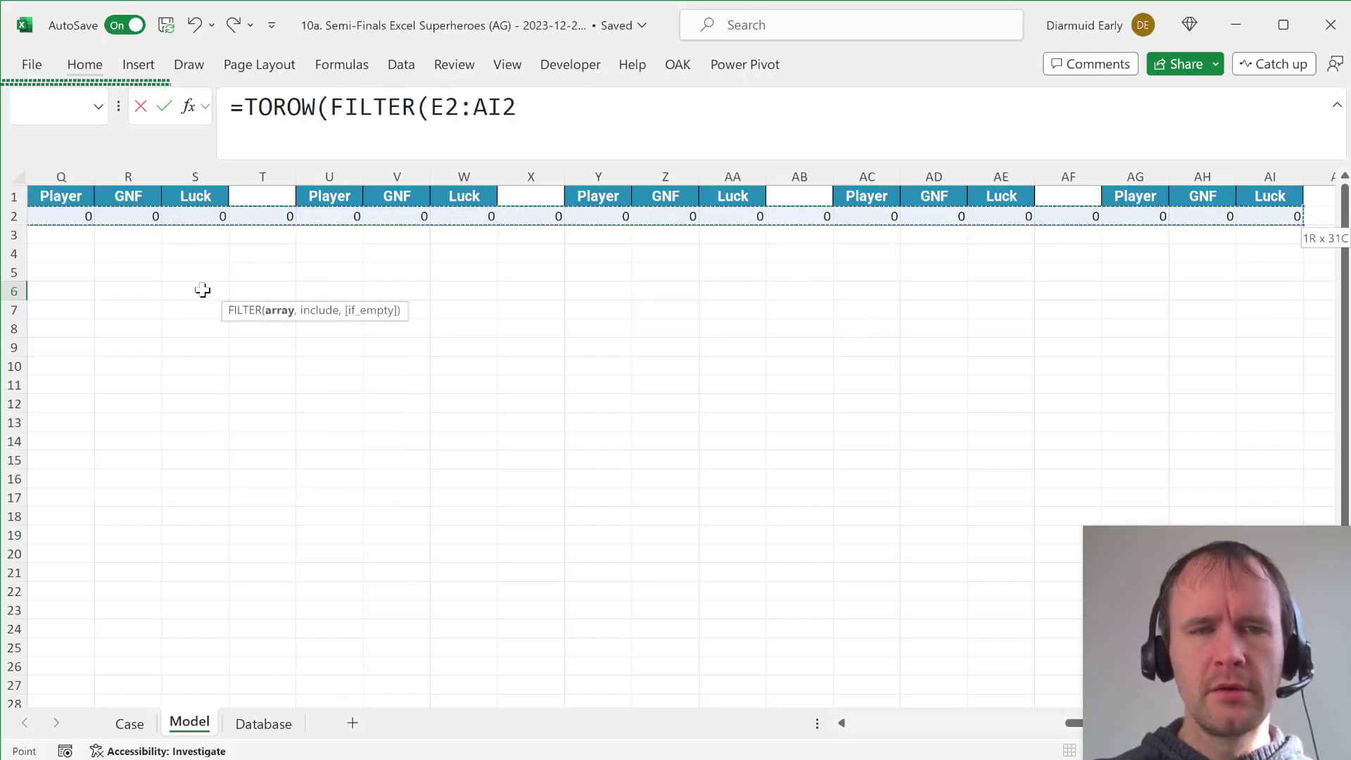
# Add the filter condition that header row E1:AI1 equals C5, and close the FILTER function.
pyautogui.write(',')
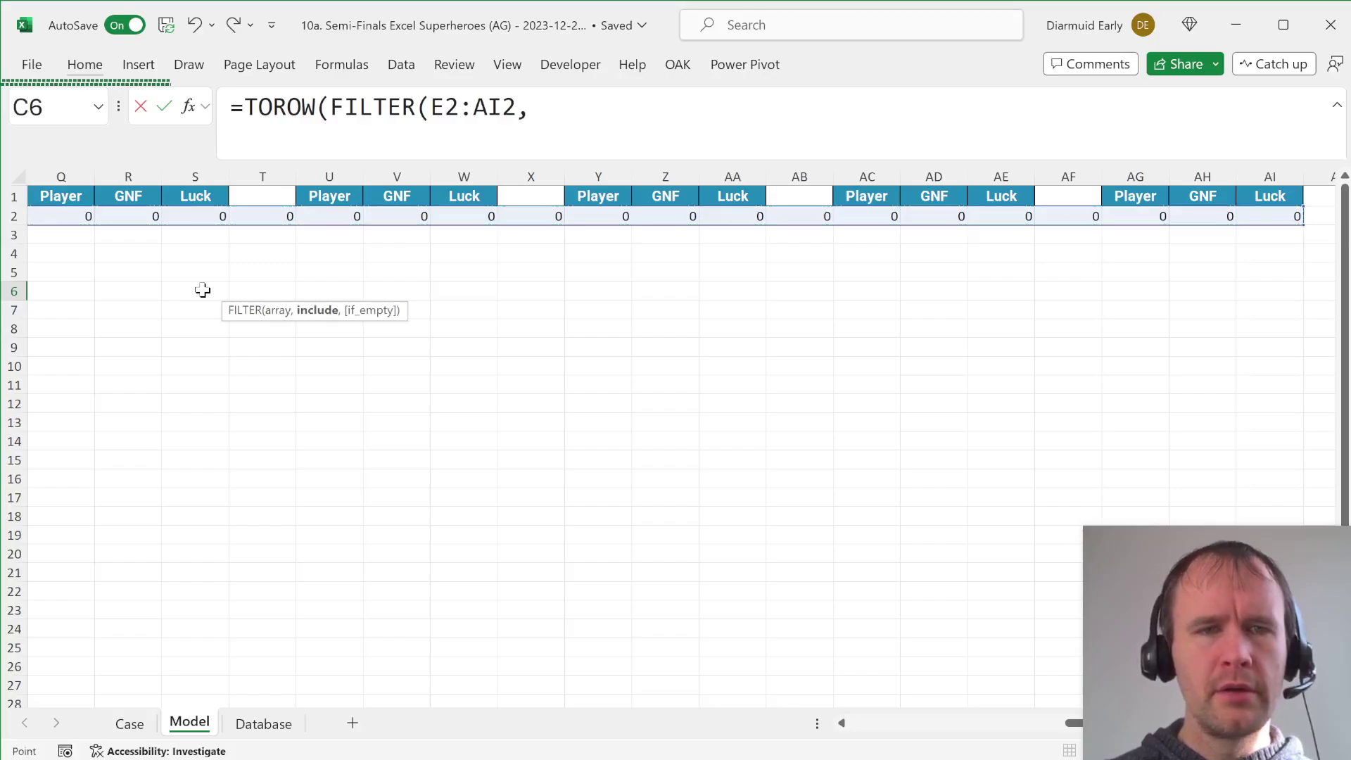
pyautogui.press('Up')
pyautogui.press('Up')
pyautogui.press('Up')
pyautogui.press('Right')
pyautogui.press('Right')
pyautogui.press('Up')
pyautogui.press('Up')
pyautogui.hotkey('shift', 'Right')
pyautogui.hotkey('shift', 'Right')
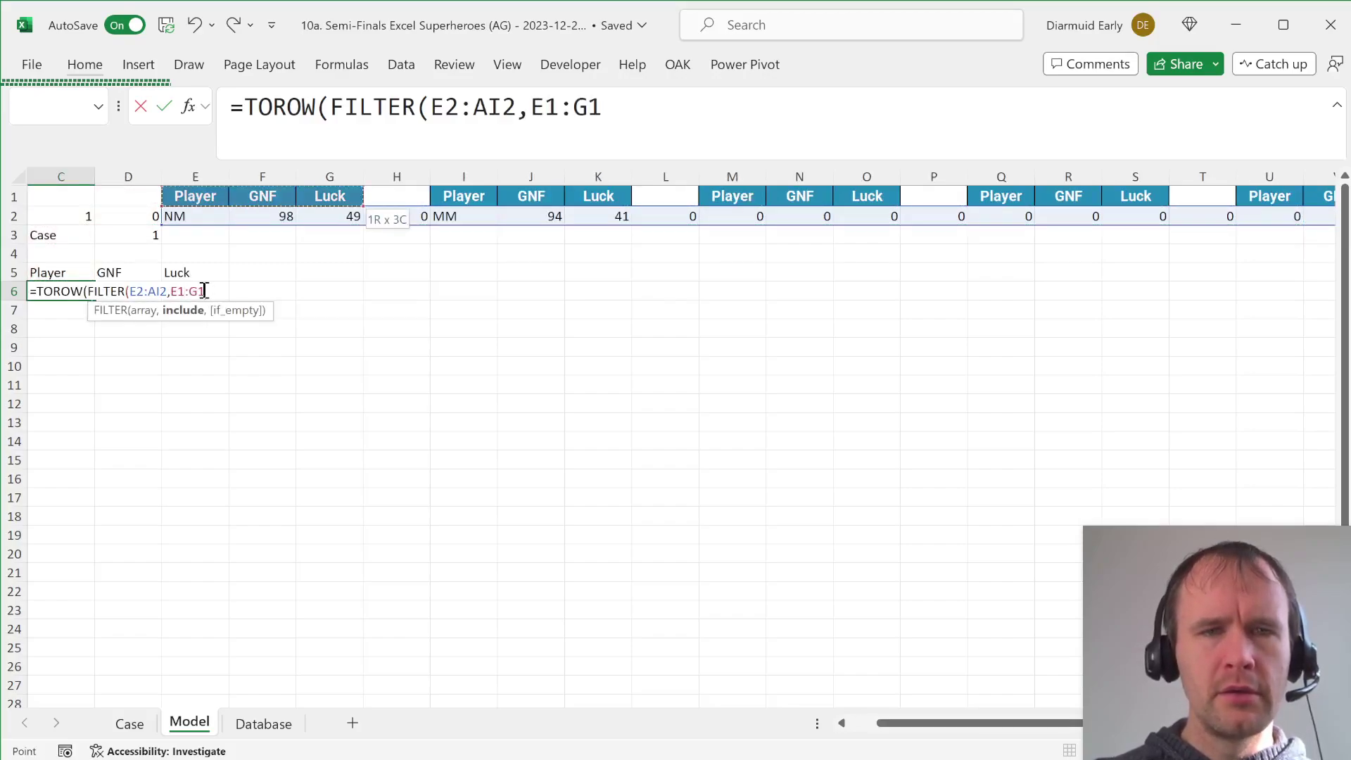
pyautogui.hotkey('shift', 'Right')
pyautogui.hotkey('shift', 'Right')
pyautogui.hotkey('shift', 'Right')
pyautogui.hotkey('shift', 'Right')
pyautogui.hotkey('shift', 'Right')
pyautogui.hotkey('shift', 'Right')
pyautogui.hotkey('shift', 'Right')
pyautogui.hotkey('shift', 'Right')
pyautogui.hotkey('shift', 'Right')
pyautogui.hotkey('shift', 'Right')
pyautogui.hotkey('shift', 'Right')
pyautogui.hotkey('shift', 'Right')
pyautogui.hotkey('shift', 'Right')
pyautogui.hotkey('shift', 'Right')
pyautogui.hotkey('shift', 'Right')
pyautogui.hotkey('shift', 'Right')
pyautogui.hotkey('shift', 'Right')
pyautogui.hotkey('shift', 'Right')
pyautogui.hotkey('shift', 'Right')
pyautogui.hotkey('shift', 'Right')
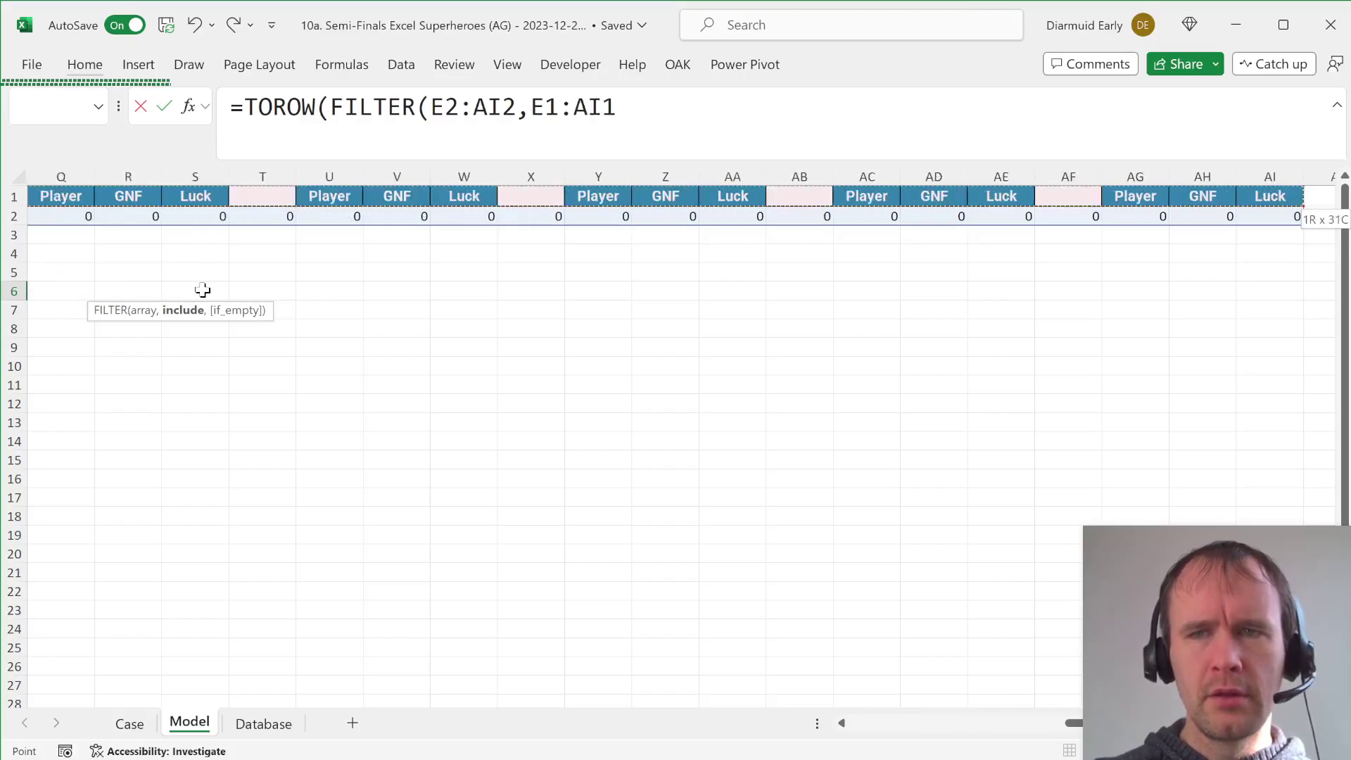
pyautogui.hotkey('ctrl', 'shift', 'Right')
pyautogui.hotkey('ctrl', 'shift', 'Left')
pyautogui.write('=')
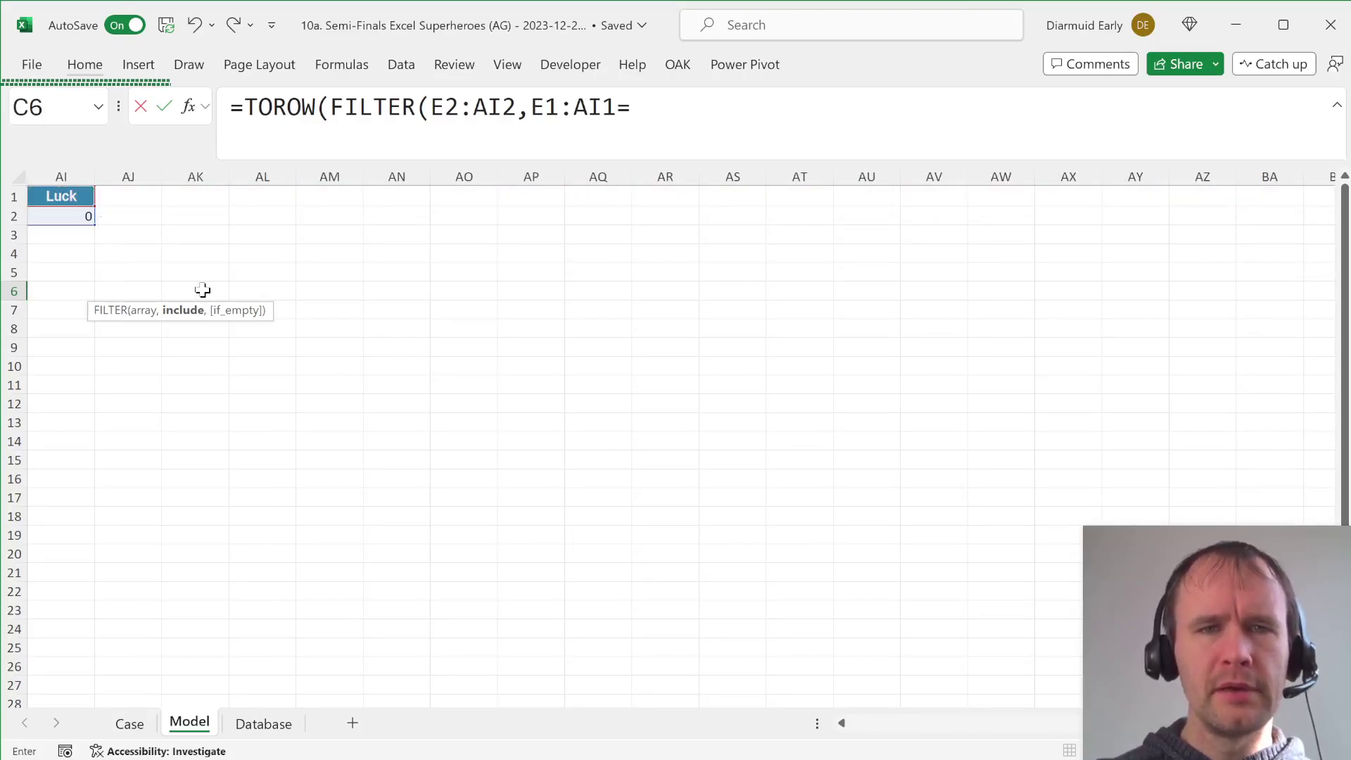
pyautogui.press('Up')
pyautogui.write(')')
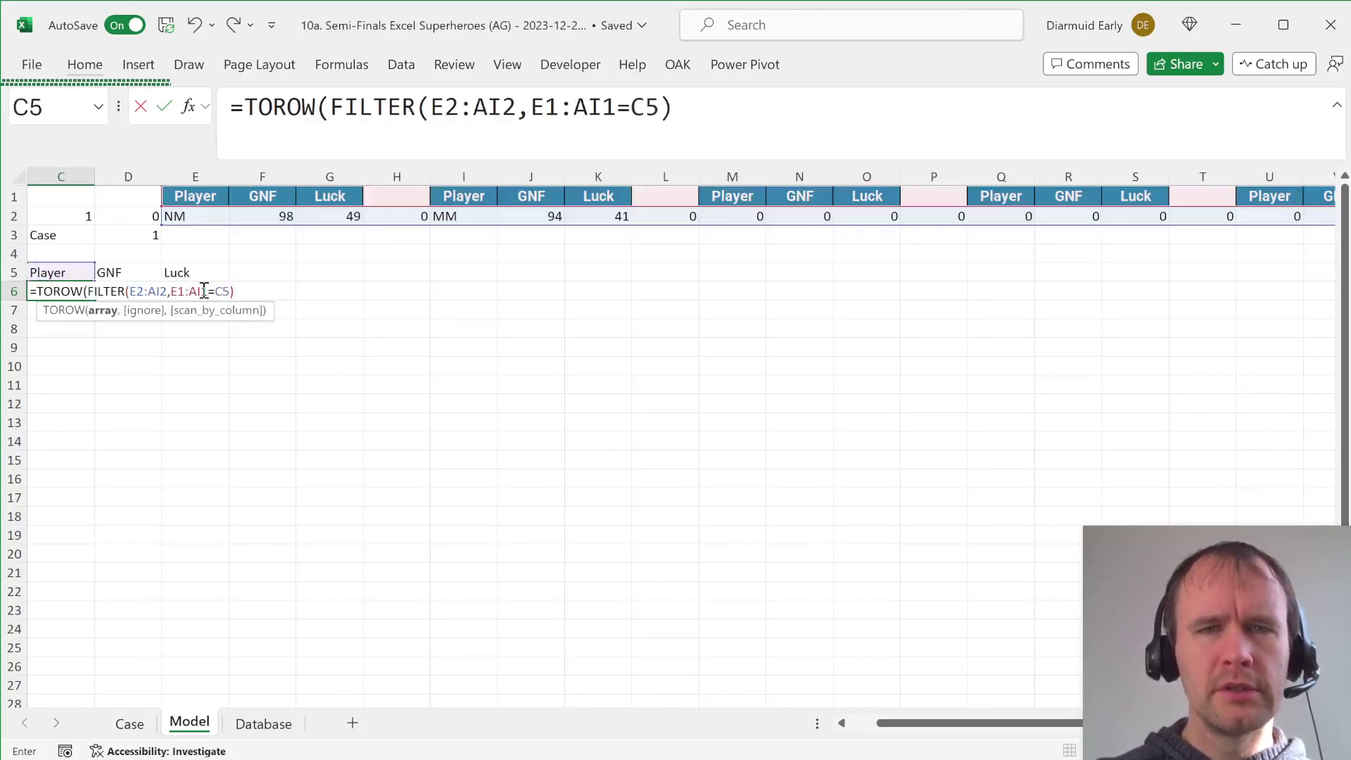
# Replace TOROW with TOCOL in the C6 formula, set its ignore argument to 1 for blanks, and enter it.
pyautogui.click(327, 109)
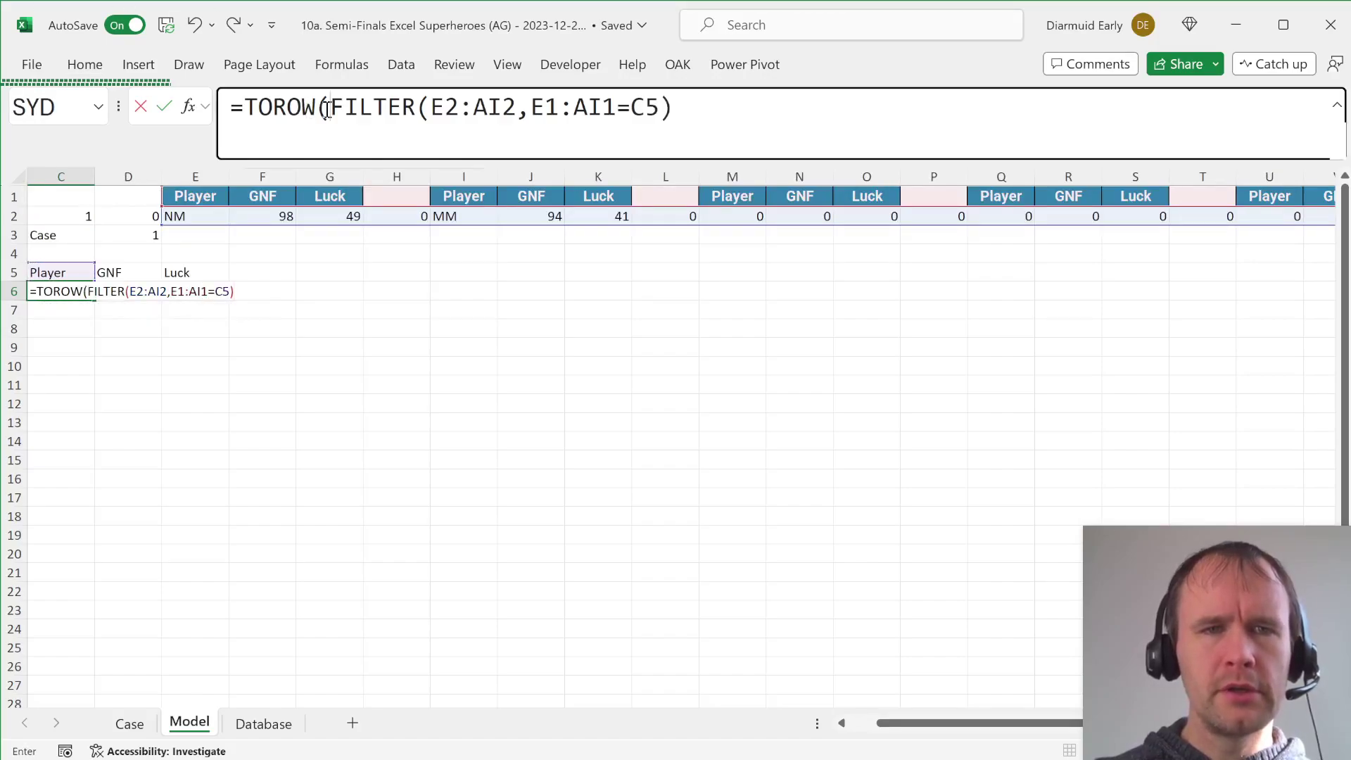
pyautogui.press('BackSpace')
pyautogui.press('BackSpace')
pyautogui.press('BackSpace')
pyautogui.write('col')
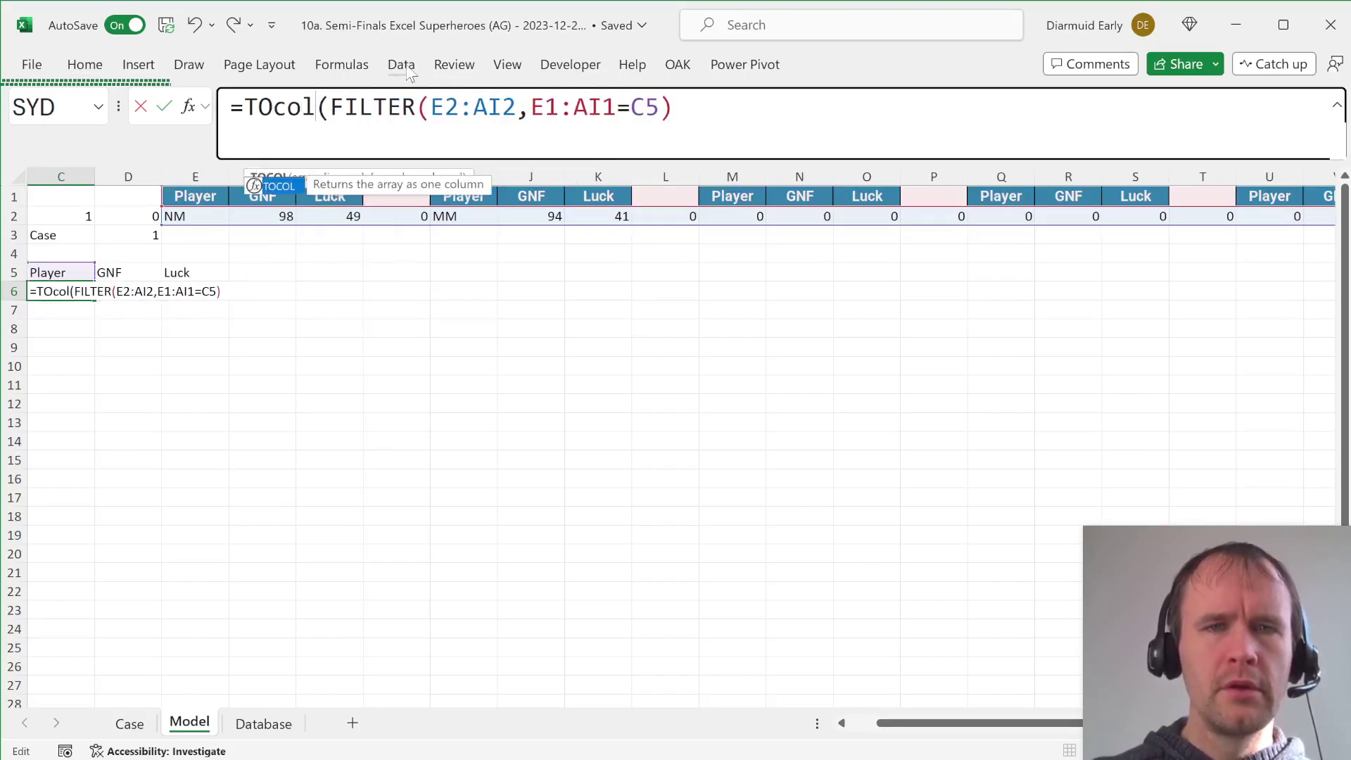
pyautogui.write(',')
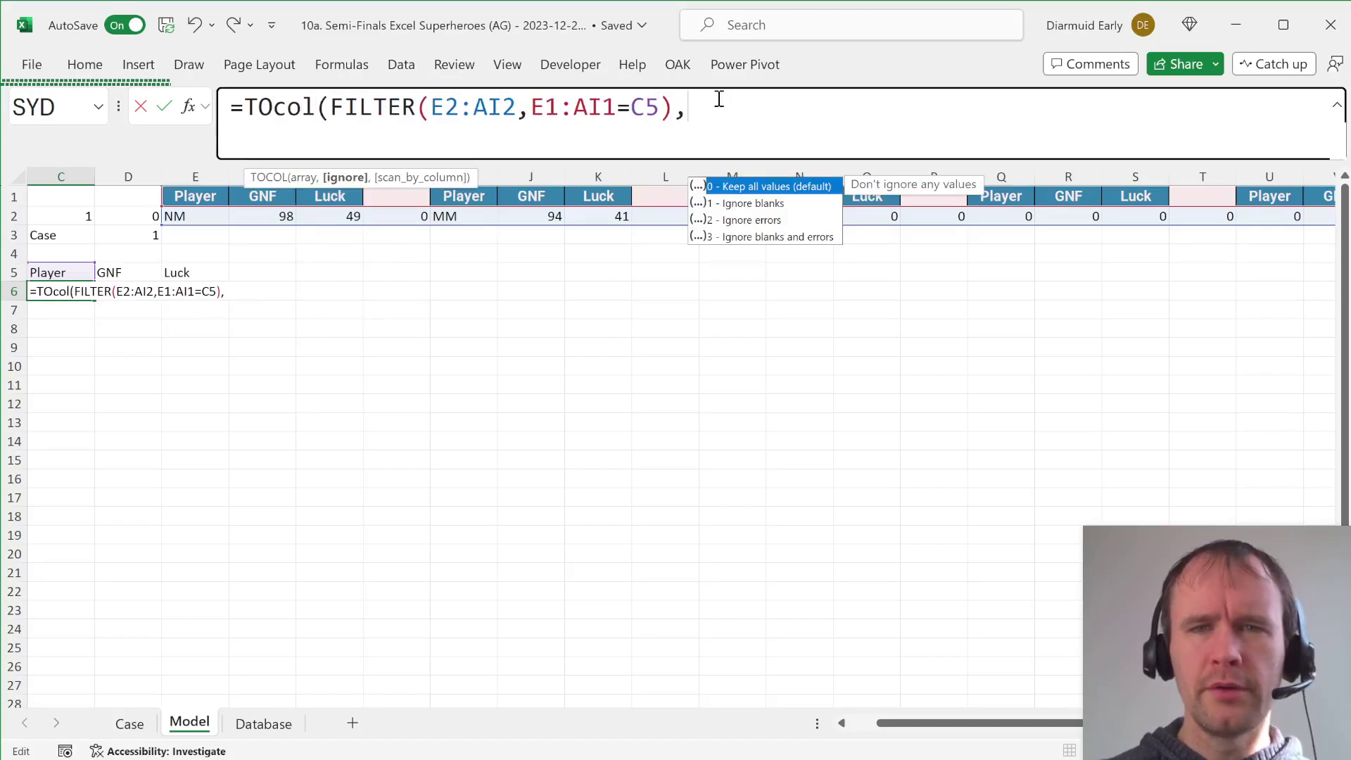
pyautogui.write('1)')
pyautogui.press('Return')
pyautogui.press('Up')
pyautogui.press('Left')
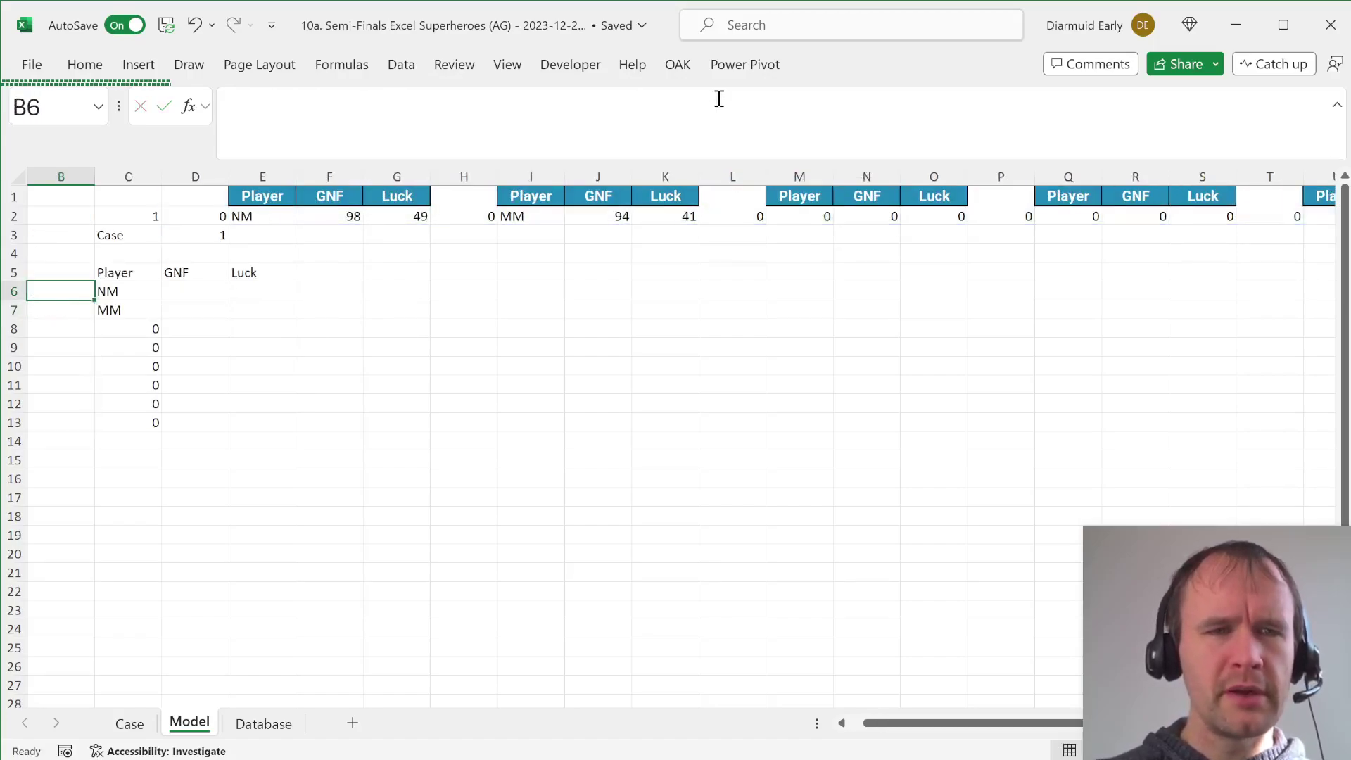
pyautogui.press('Left')
pyautogui.press('Right')
pyautogui.press('Right')
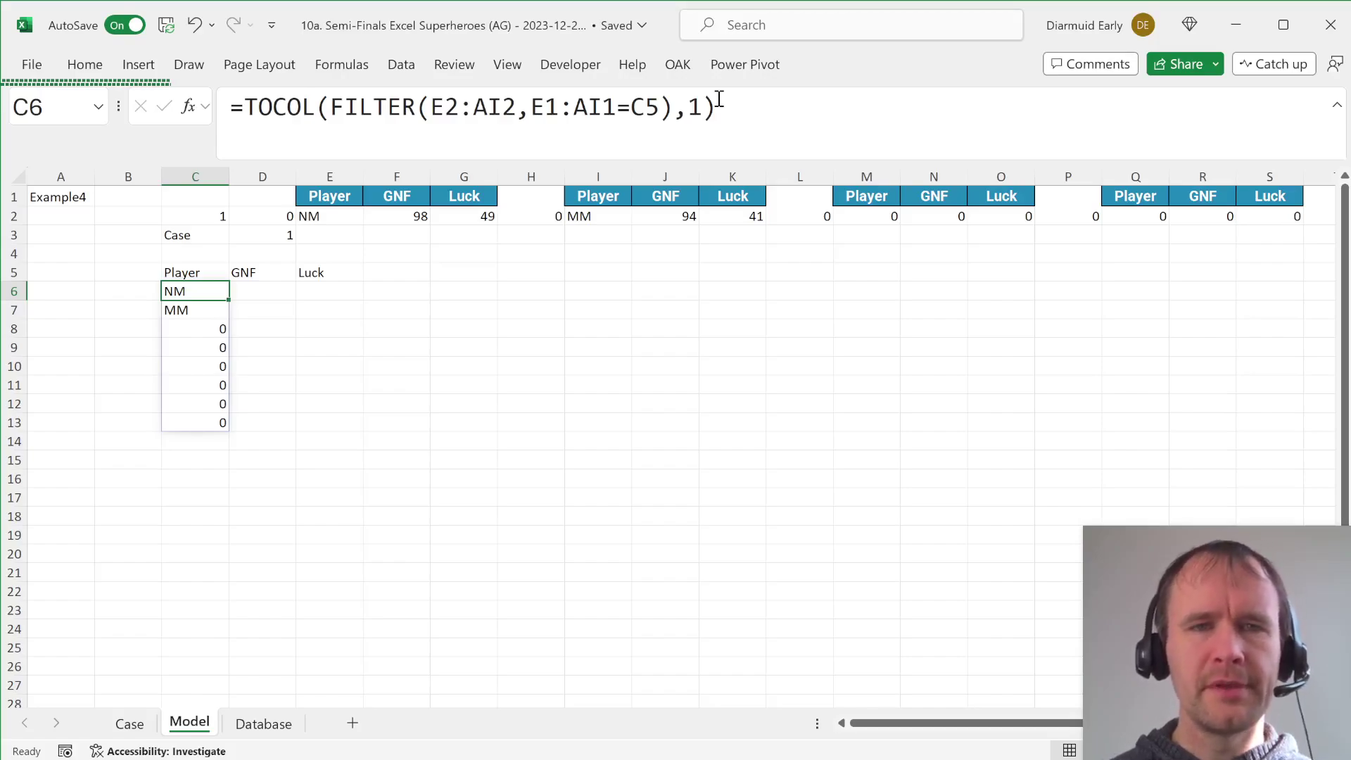
# Make both FILTER ranges in the C6 formula absolute, as $E$2:$AI$2 and $E$1:$AI$1.
pyautogui.click(454, 113)
pyautogui.press('F4')
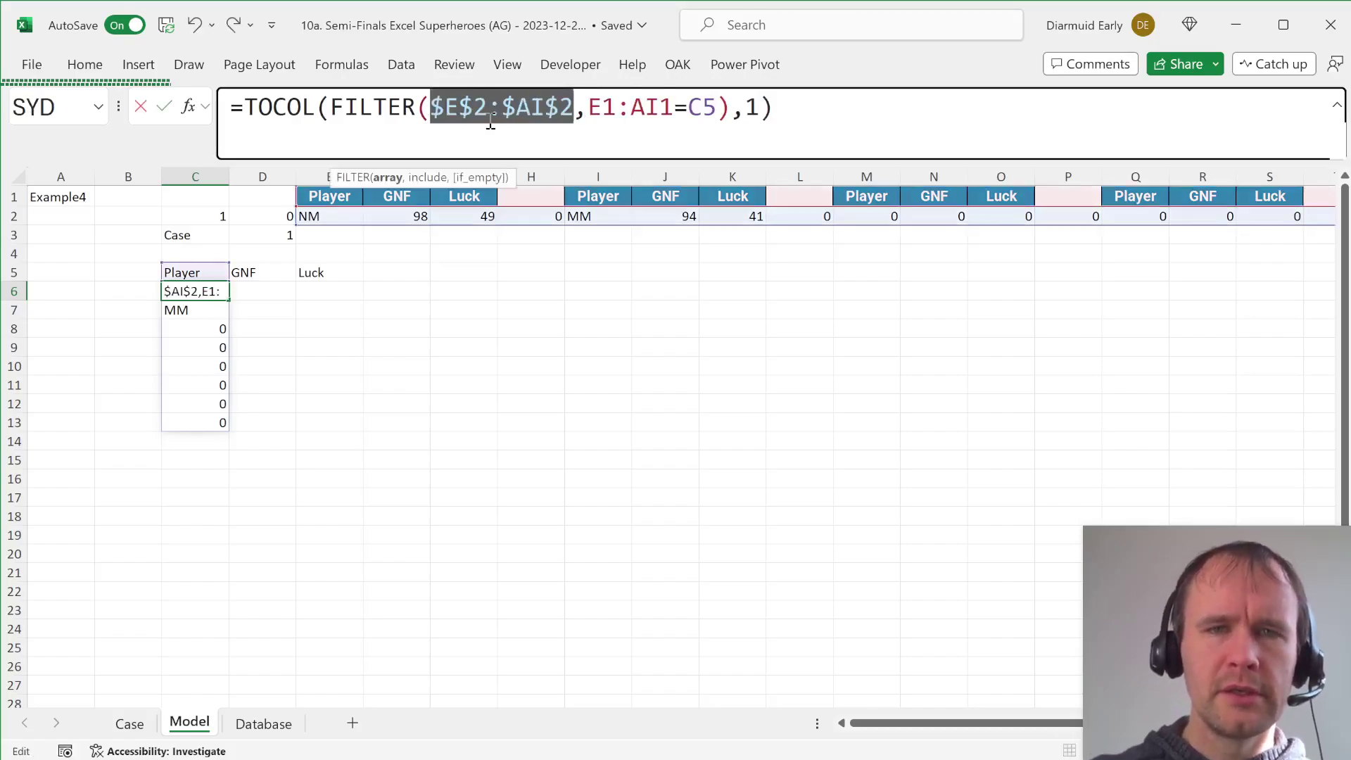
pyautogui.moveTo(589, 111); pyautogui.dragTo(672, 111)
pyautogui.press('F4')
pyautogui.press('Return')
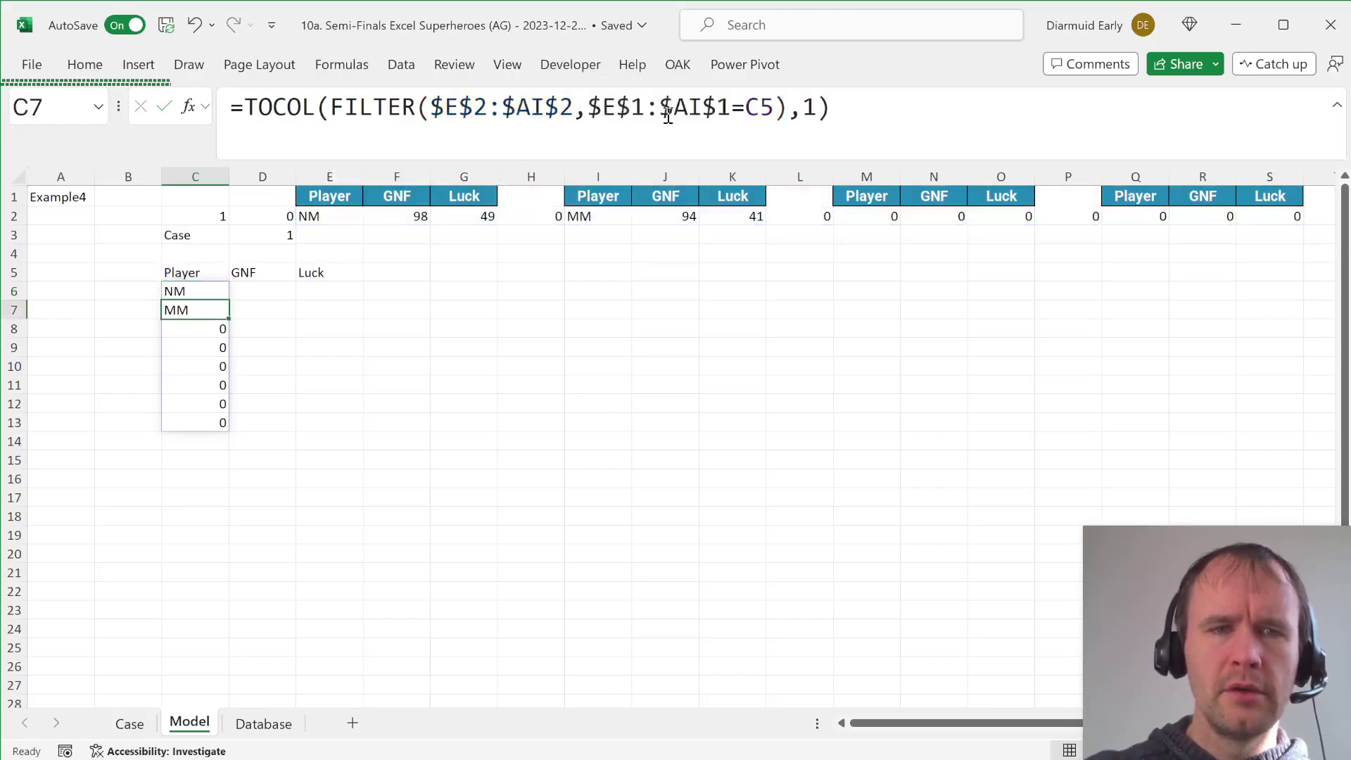
# Copy the C6 formula to D6 and E6 under the GNF and Luck headers.
pyautogui.press('Up')
pyautogui.hotkey('ctrl', 'c')
pyautogui.press('Right')
pyautogui.hotkey('ctrl', 'v')
pyautogui.press('Right')
pyautogui.hotkey('ctrl', 'v')
# Test the player table by changing the match ID in A1 to Example7, and undo the change.
pyautogui.press('Up')
pyautogui.press('Left')
pyautogui.press('Left')
pyautogui.hotkey('ctrl', 'Home')
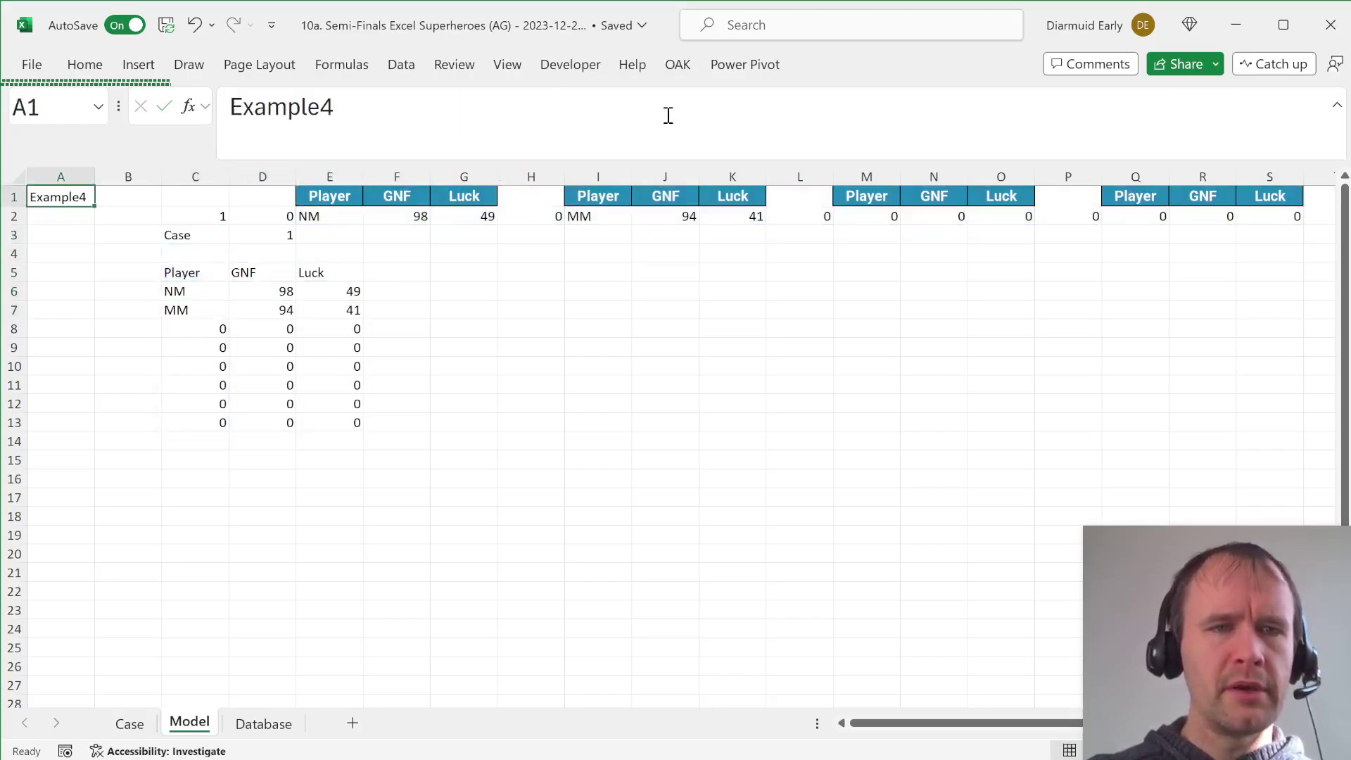
pyautogui.press('BackSpace')
pyautogui.write('7')
pyautogui.press('Return')
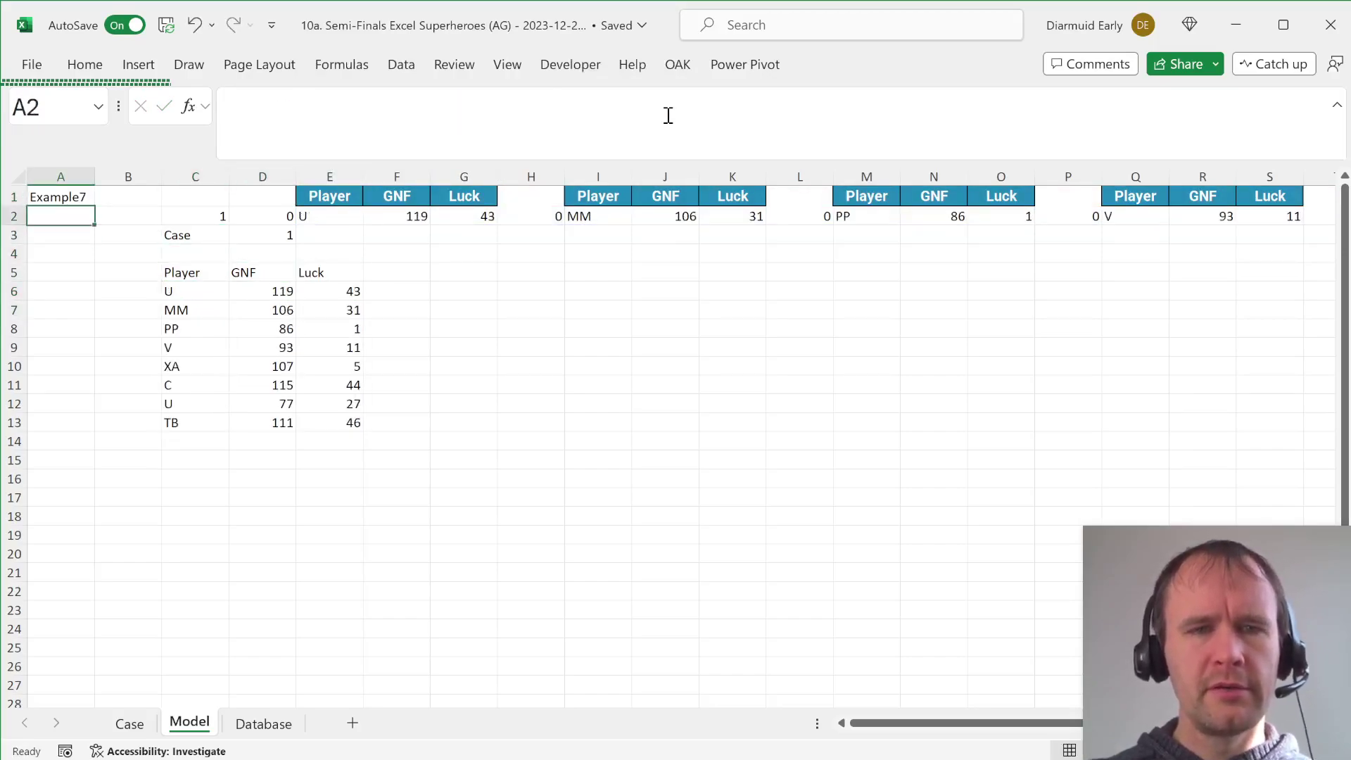
pyautogui.hotkey('ctrl', 'z')
# Enter the header "Score pre-luck" in F5 and autofit column F to it.
pyautogui.press('Right')
pyautogui.press('Right')
pyautogui.press('Down')
pyautogui.press('Down')
pyautogui.press('Right')
pyautogui.press('Right')
pyautogui.press('Right')
pyautogui.press('Down')
pyautogui.press('Down')
pyautogui.press('Down')
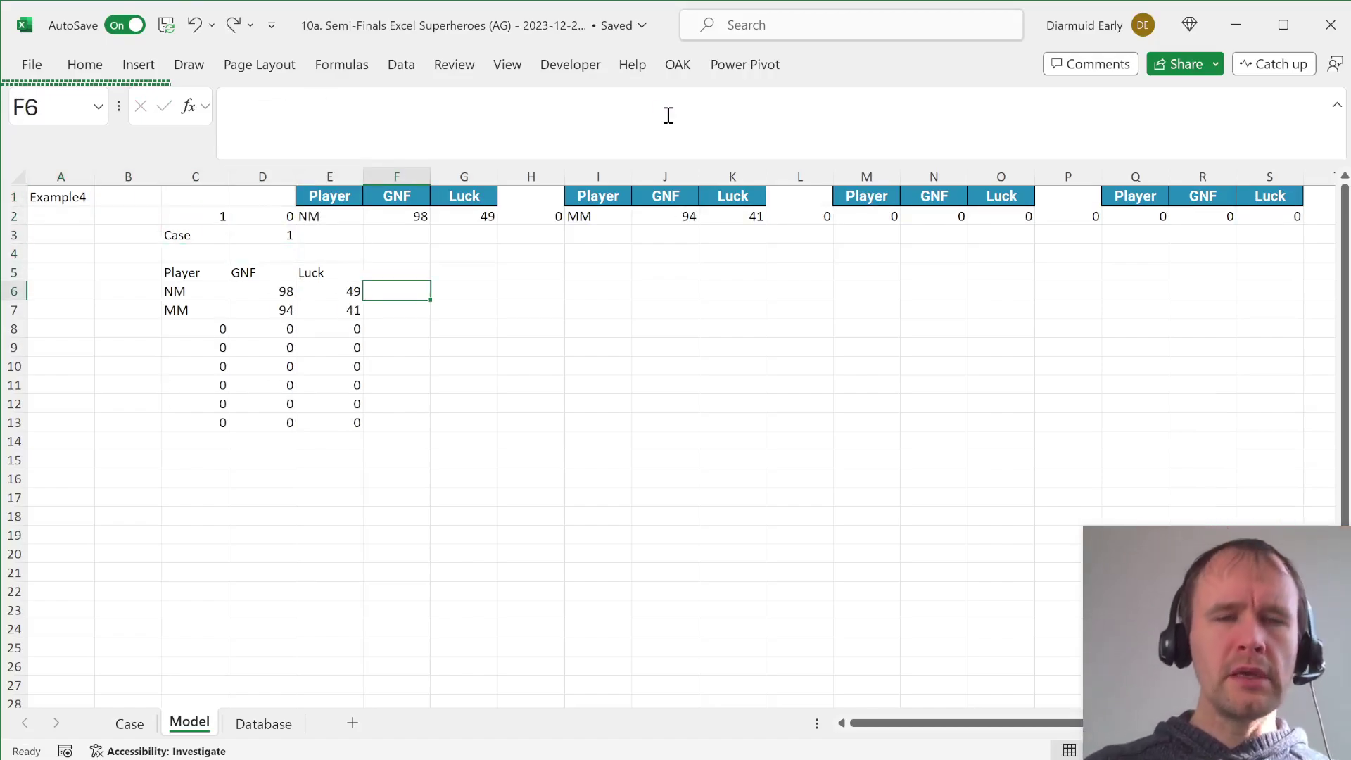
pyautogui.press('Up')
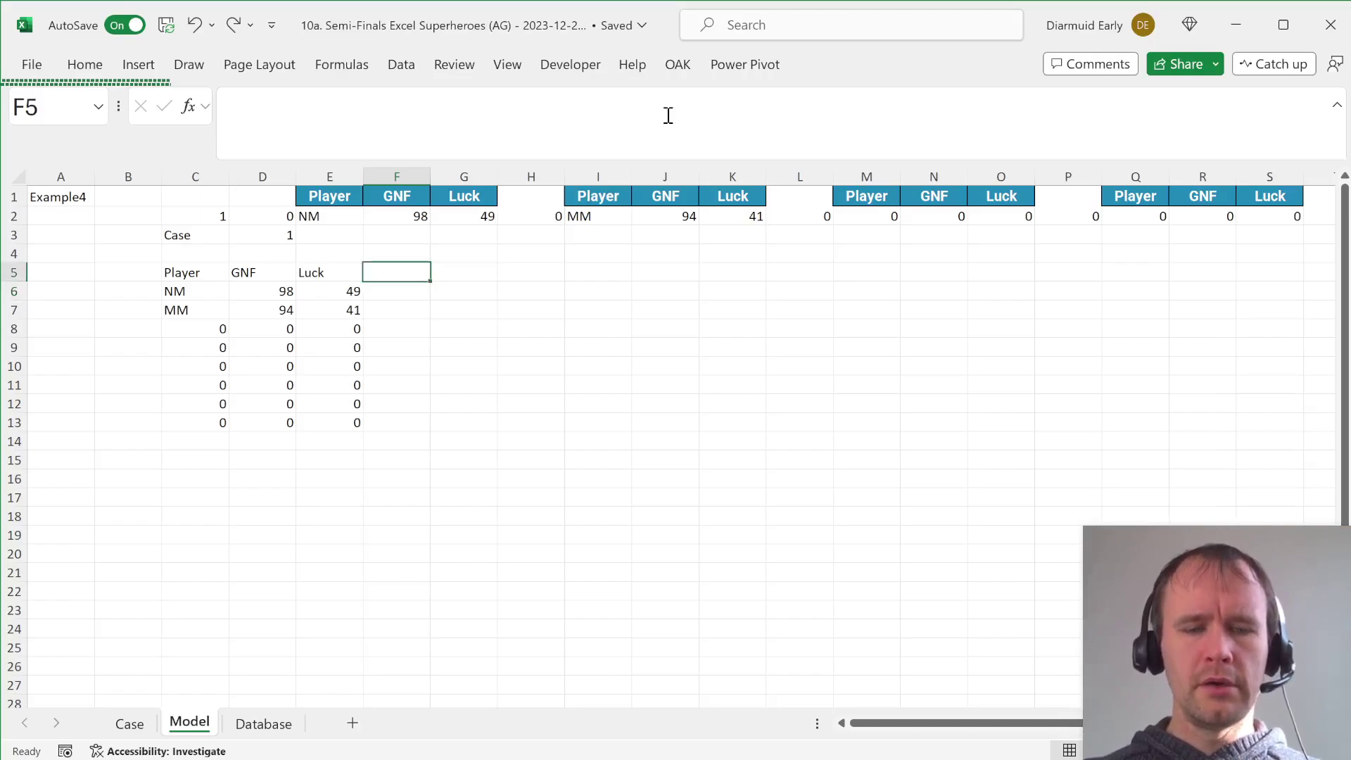
pyautogui.write('Score pre-luck')
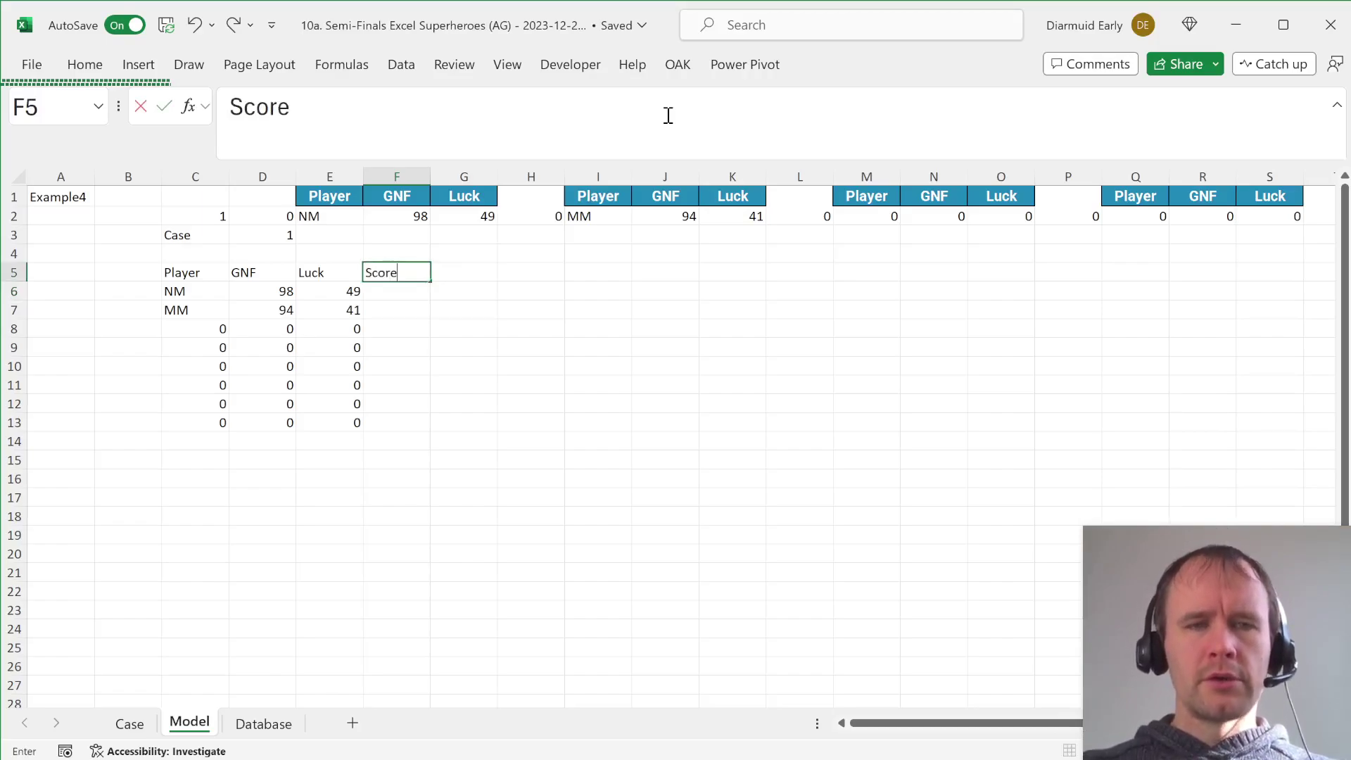
pyautogui.hotkey('ctrl', 'Return')
pyautogui.hotkey('alt', 'h')
pyautogui.press('o')
pyautogui.press('i')
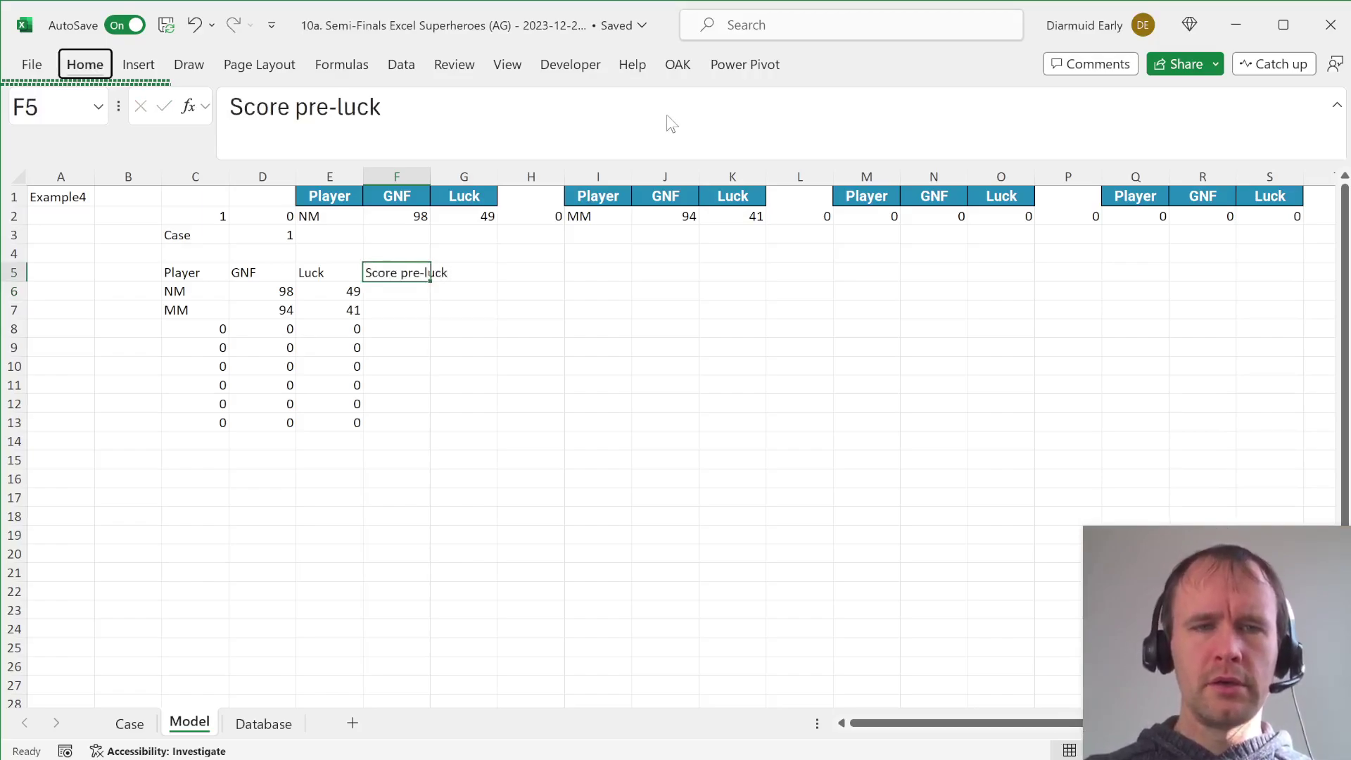
# Add the headers "Luck?" in G5 and "Final score" in H5.
pyautogui.press('Right')
pyautogui.write('Luck?')
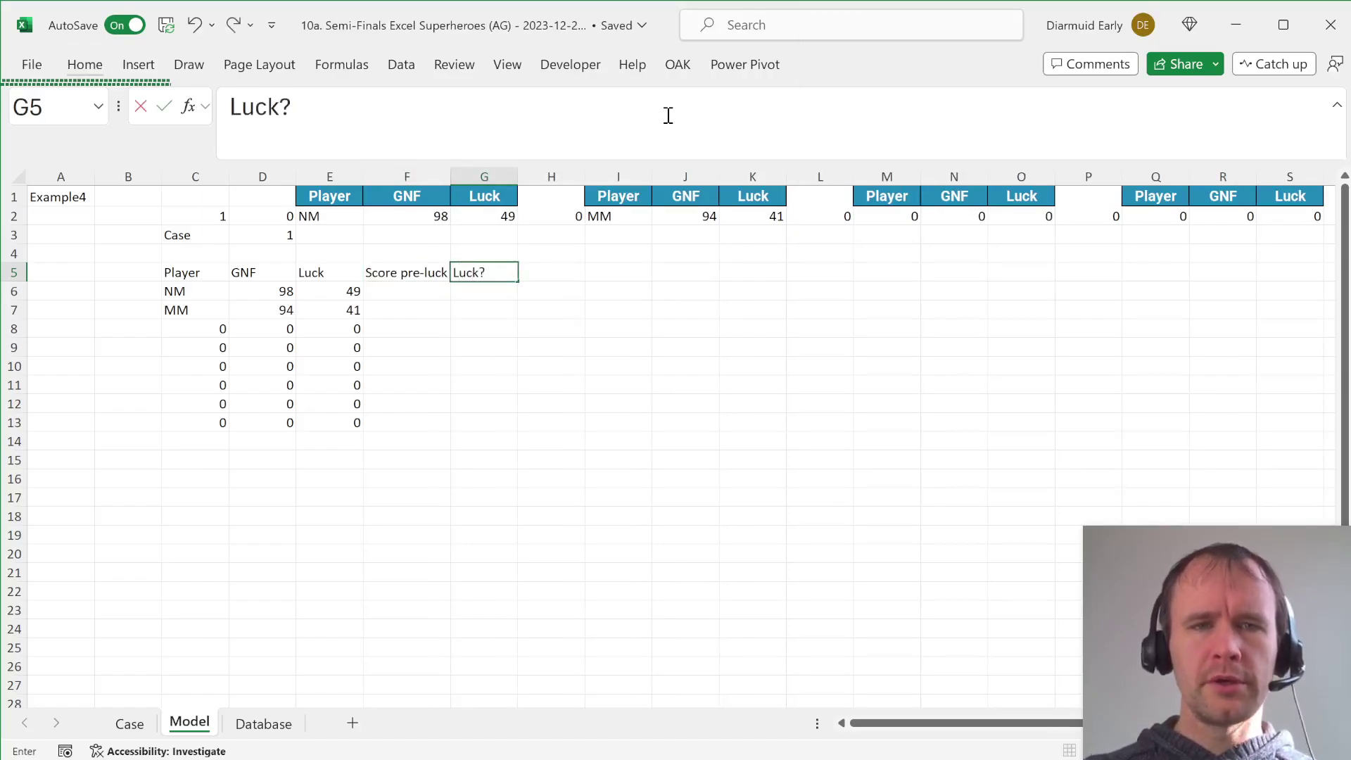
pyautogui.press('Tab')
pyautogui.write('Final score')
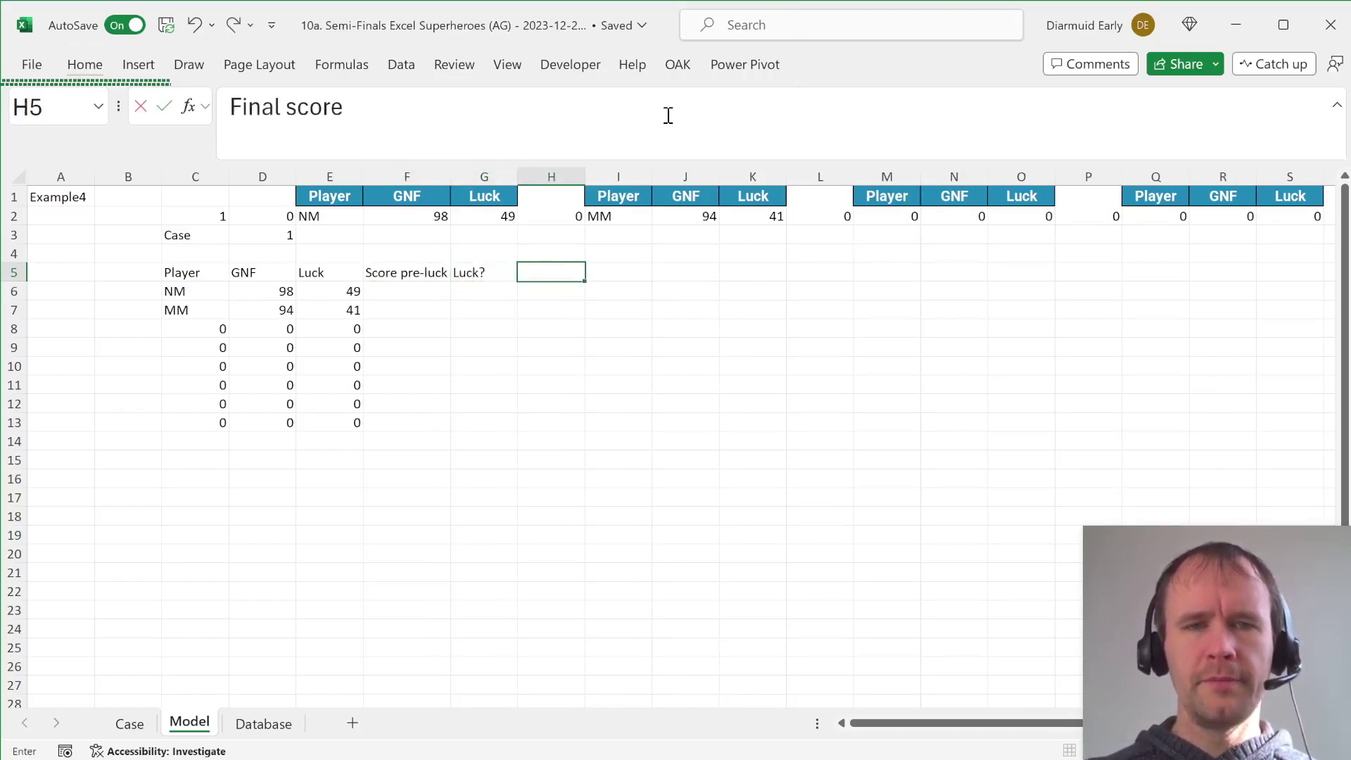
pyautogui.press('Return')
# Start the pre-luck score formula in F6 as =SUM(XLOOKUP(C6,pCode,pSkill).
pyautogui.write('=')
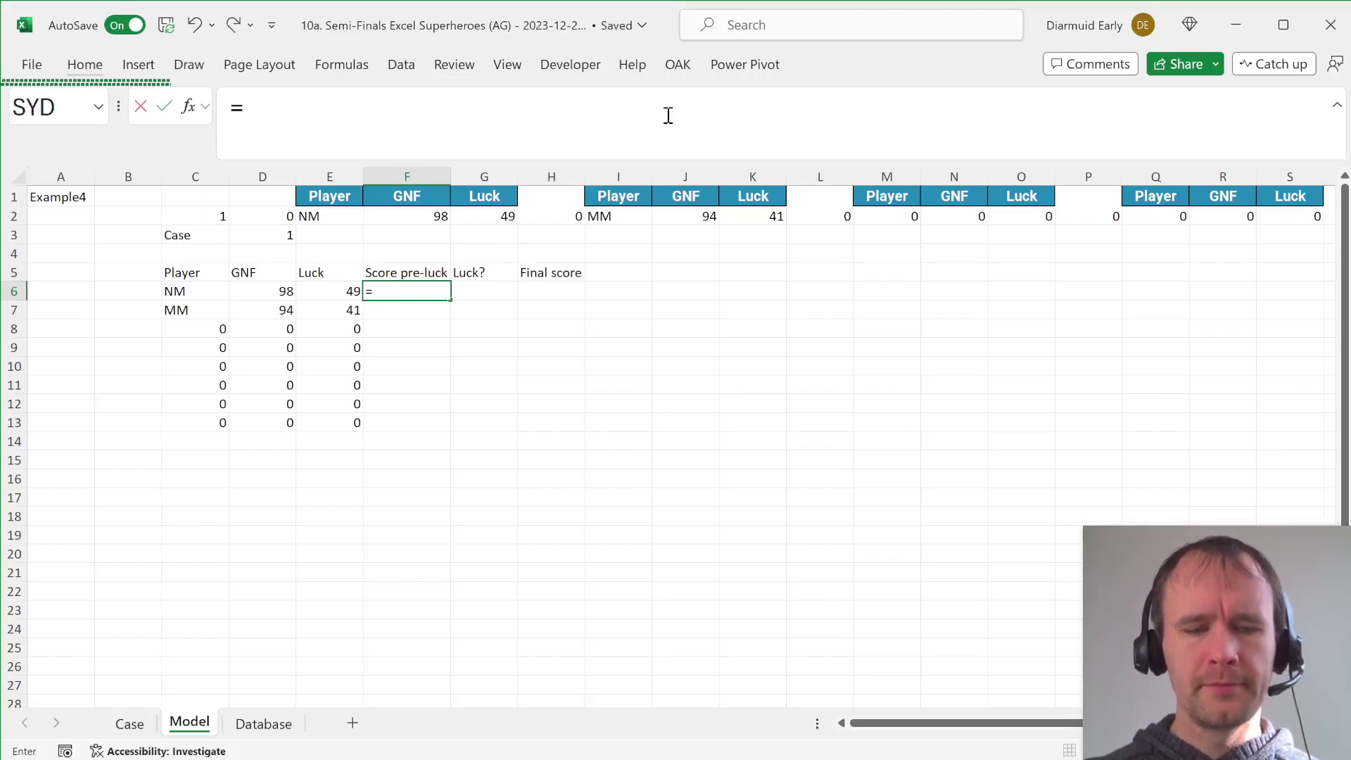
pyautogui.write('SUM(xl')
pyautogui.press('BackSpace')
pyautogui.press('BackSpace')
pyautogui.write('sum')
pyautogui.press('Tab')
pyautogui.write('xl')
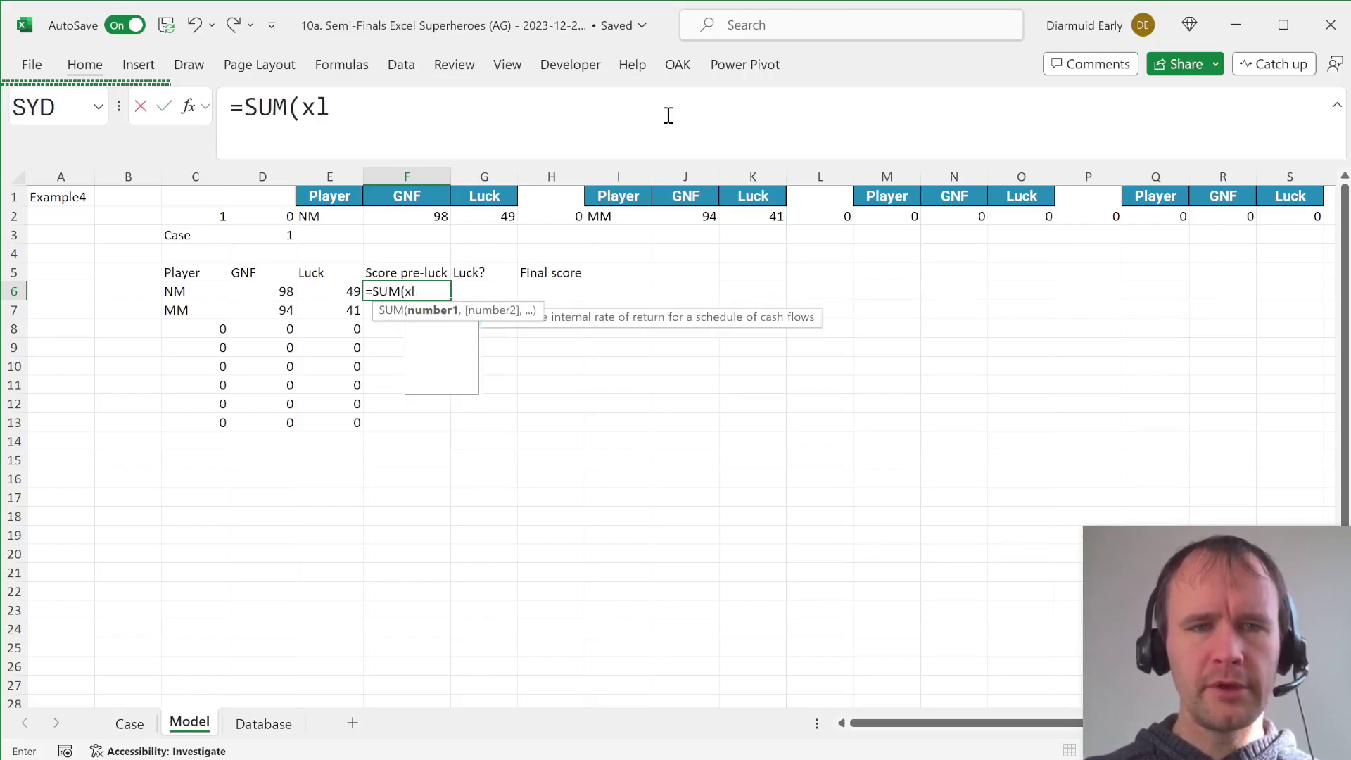
pyautogui.write('o')
pyautogui.press('Tab')
pyautogui.press('Left')
pyautogui.press('Left')
pyautogui.press('Left')
pyautogui.write(',')
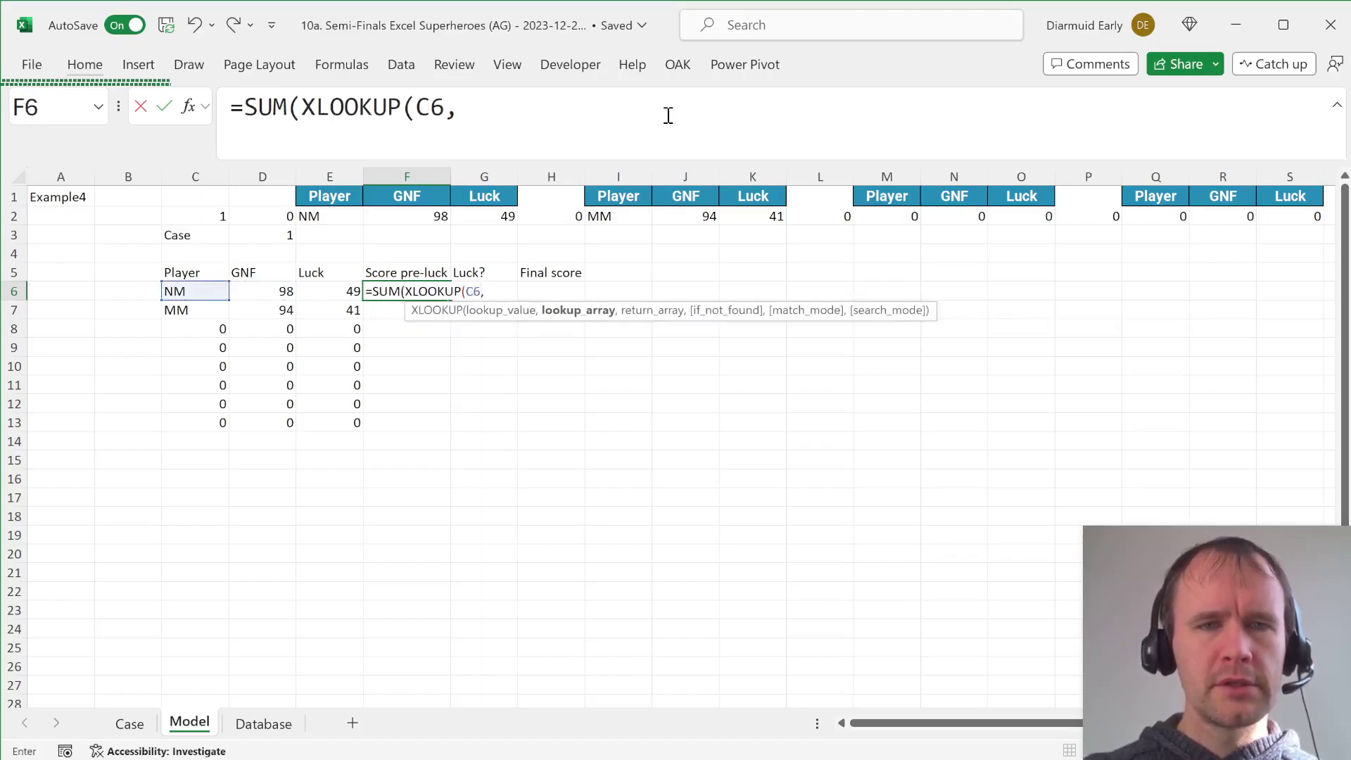
pyautogui.write('p')
pyautogui.press('Tab')
pyautogui.write(',p')
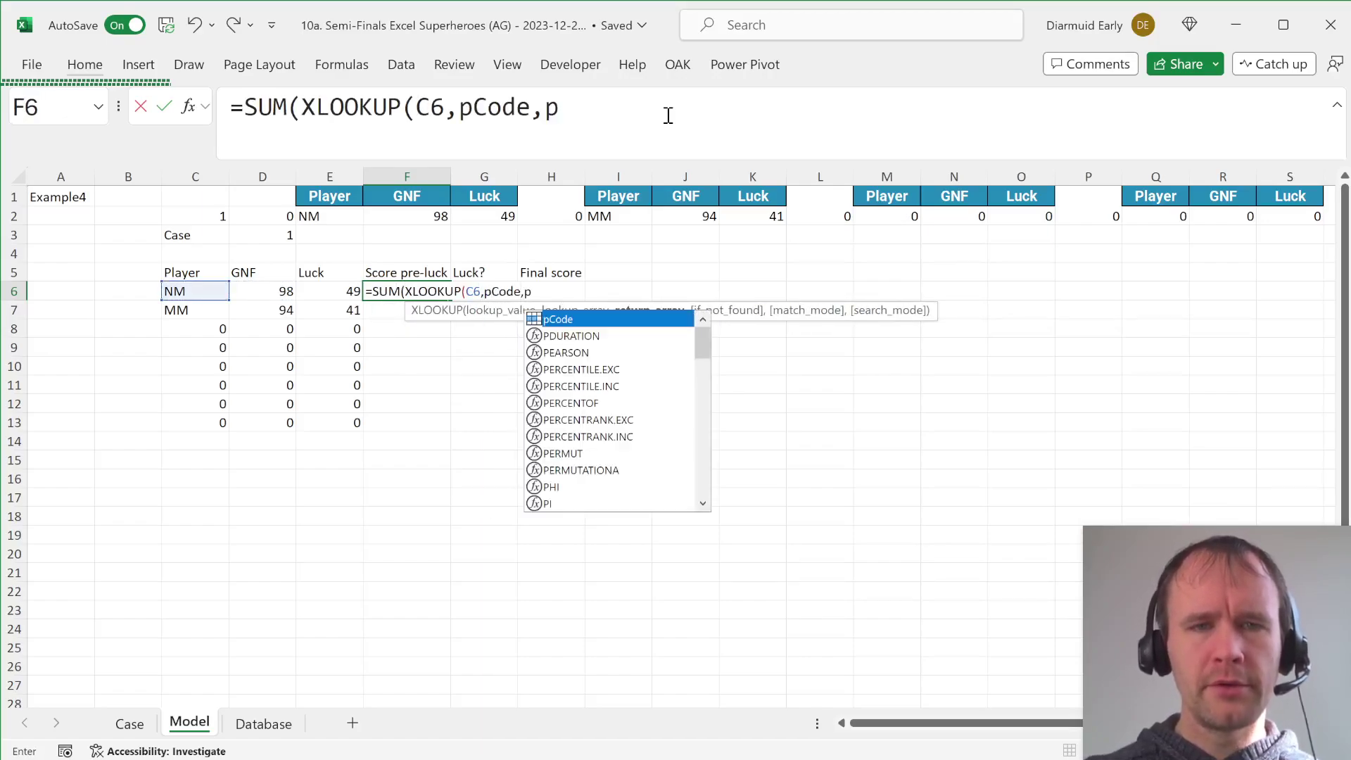
pyautogui.write('sk')
pyautogui.press('Tab')
pyautogui.write(')')
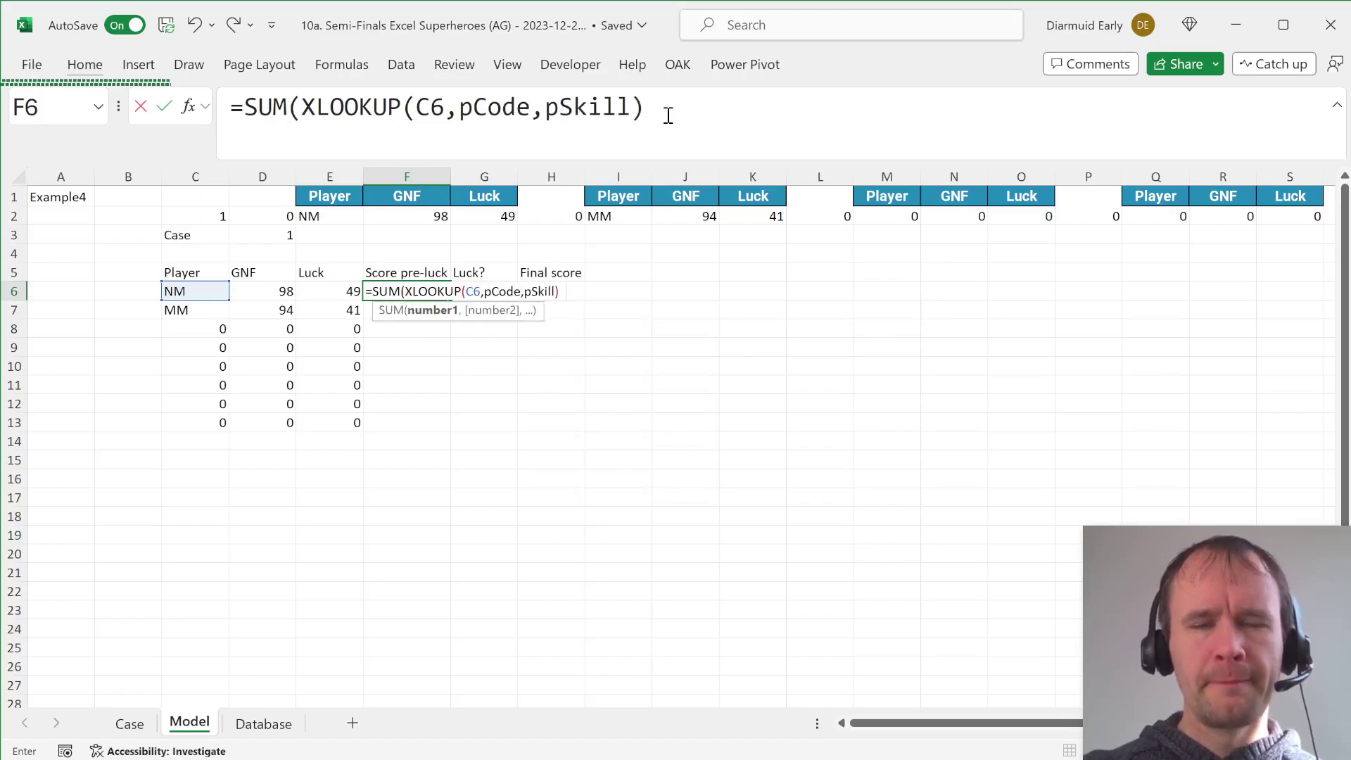
# Multiply the skill lookup in F6 by the case's weights using INDEX(wts,$D$3,0).
pyautogui.write('*ind')
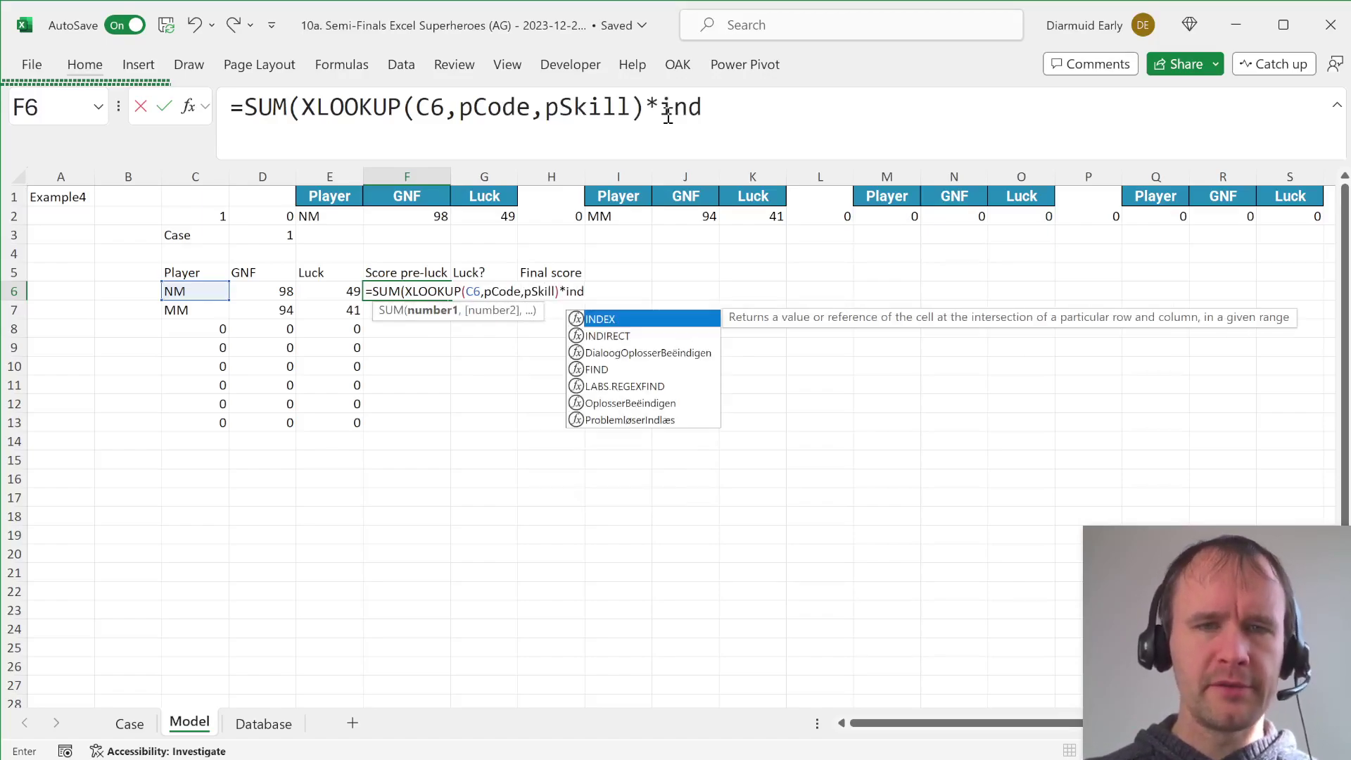
pyautogui.press('Tab')
pyautogui.write('wts')
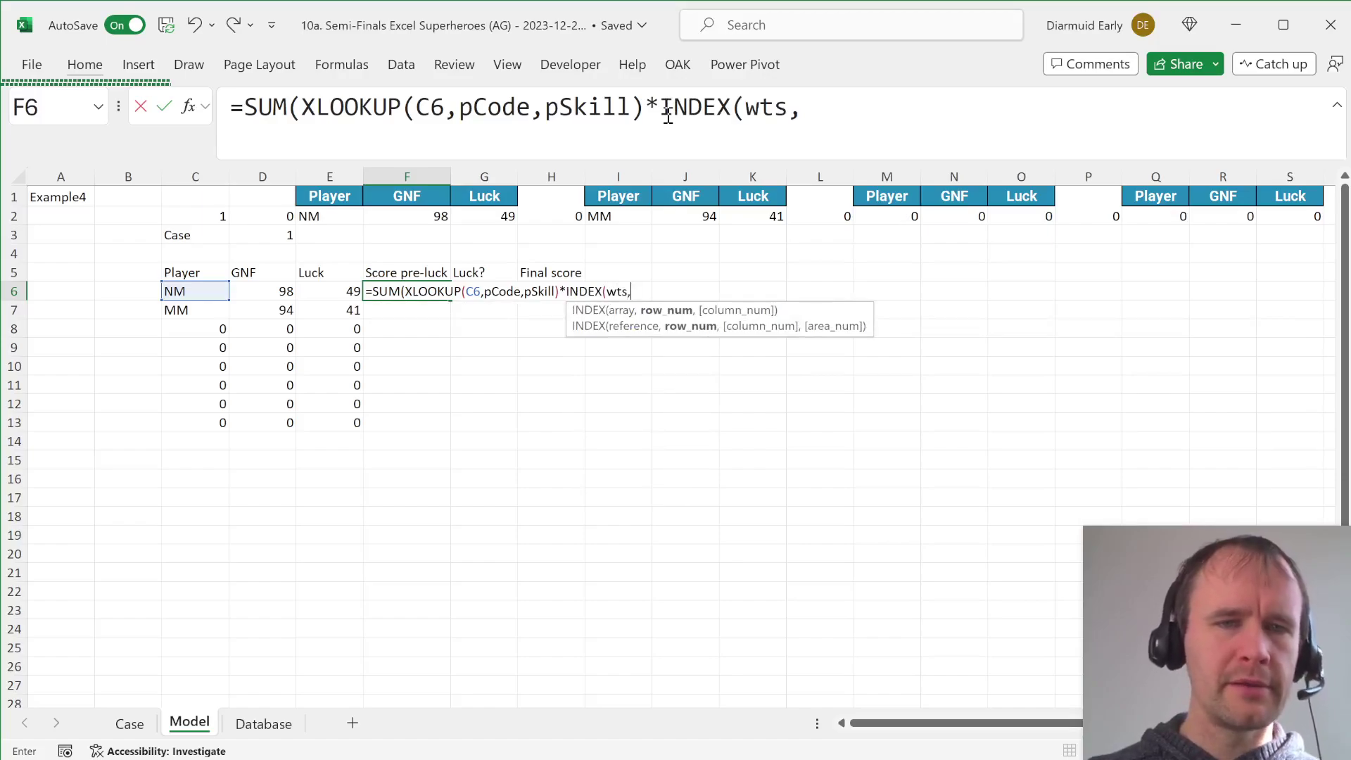
pyautogui.write(',')
pyautogui.press('Left')
pyautogui.press('Left')
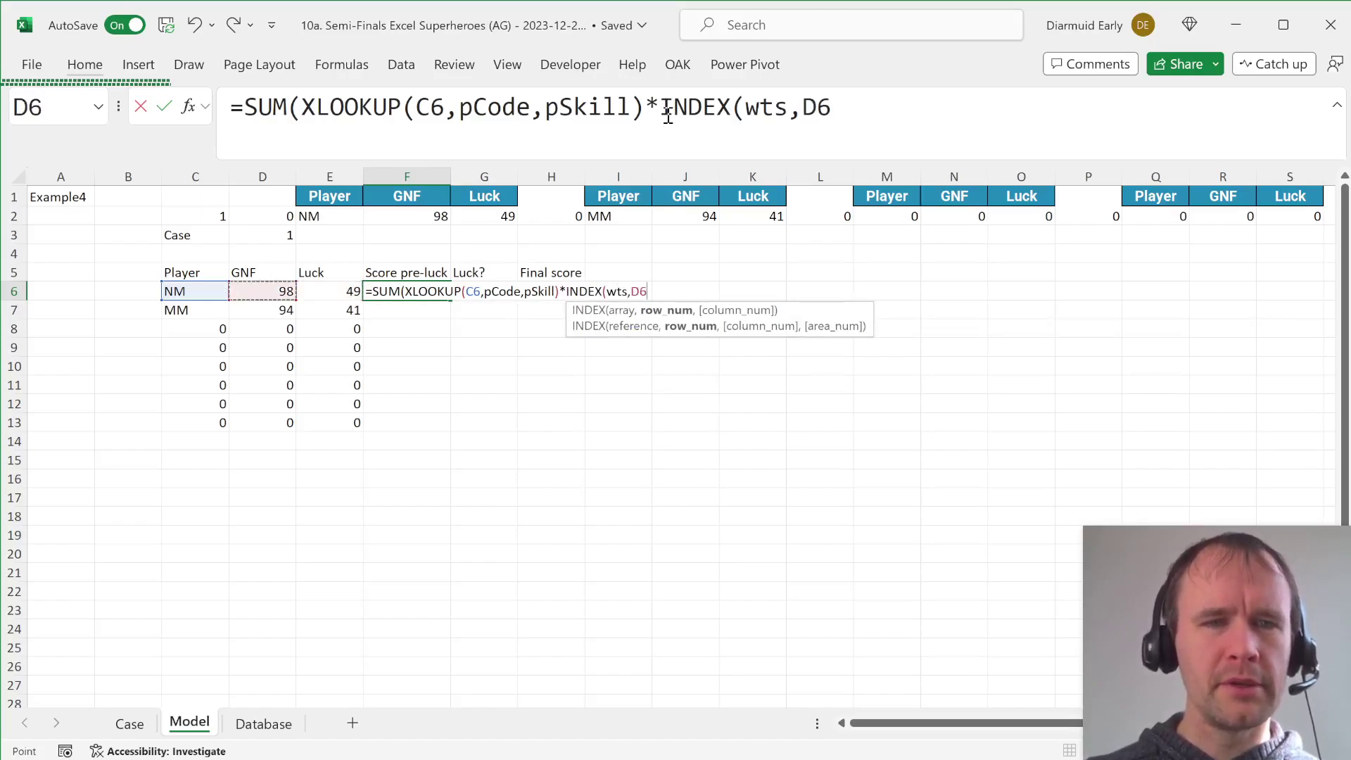
pyautogui.press('Up')
pyautogui.press('Up')
pyautogui.press('Left')
pyautogui.press('Up')
pyautogui.press('Right')
pyautogui.press('Up')
pyautogui.press('Down')
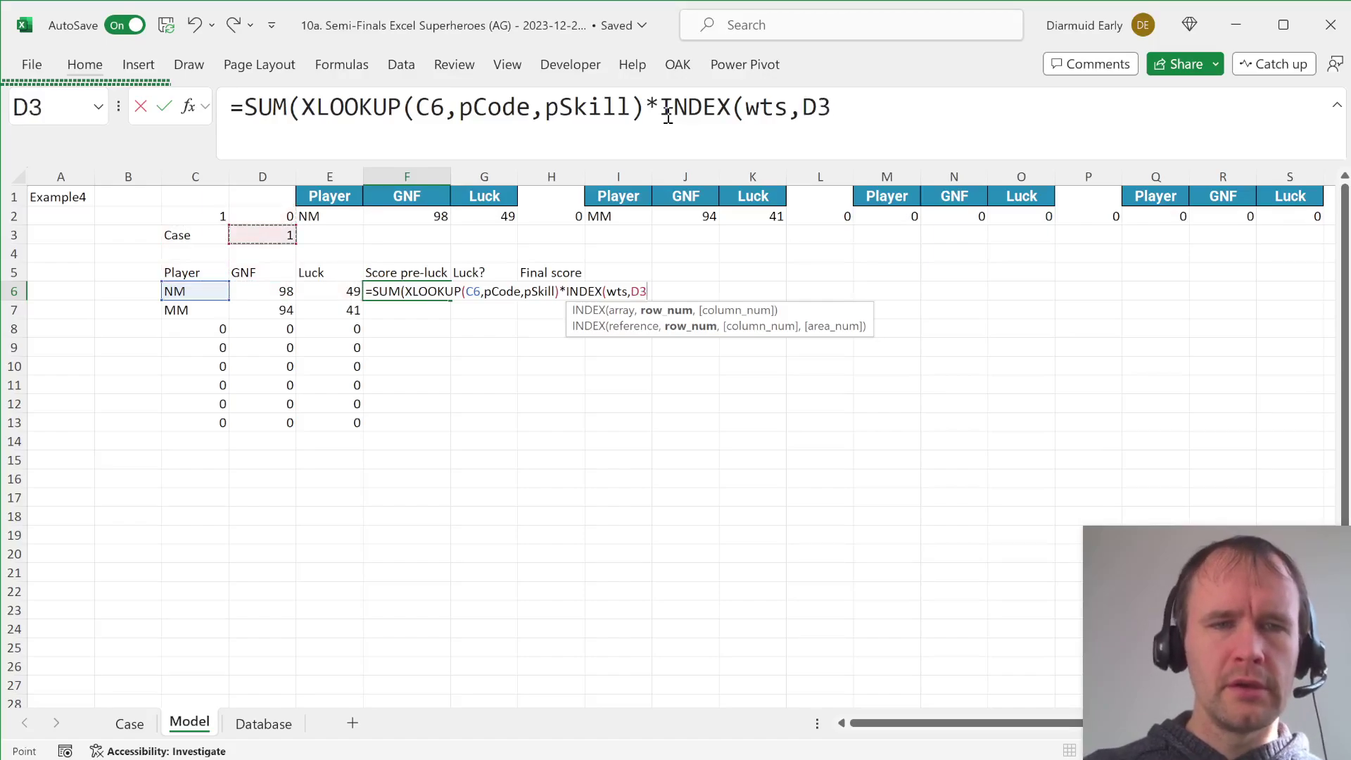
pyautogui.press('F4')
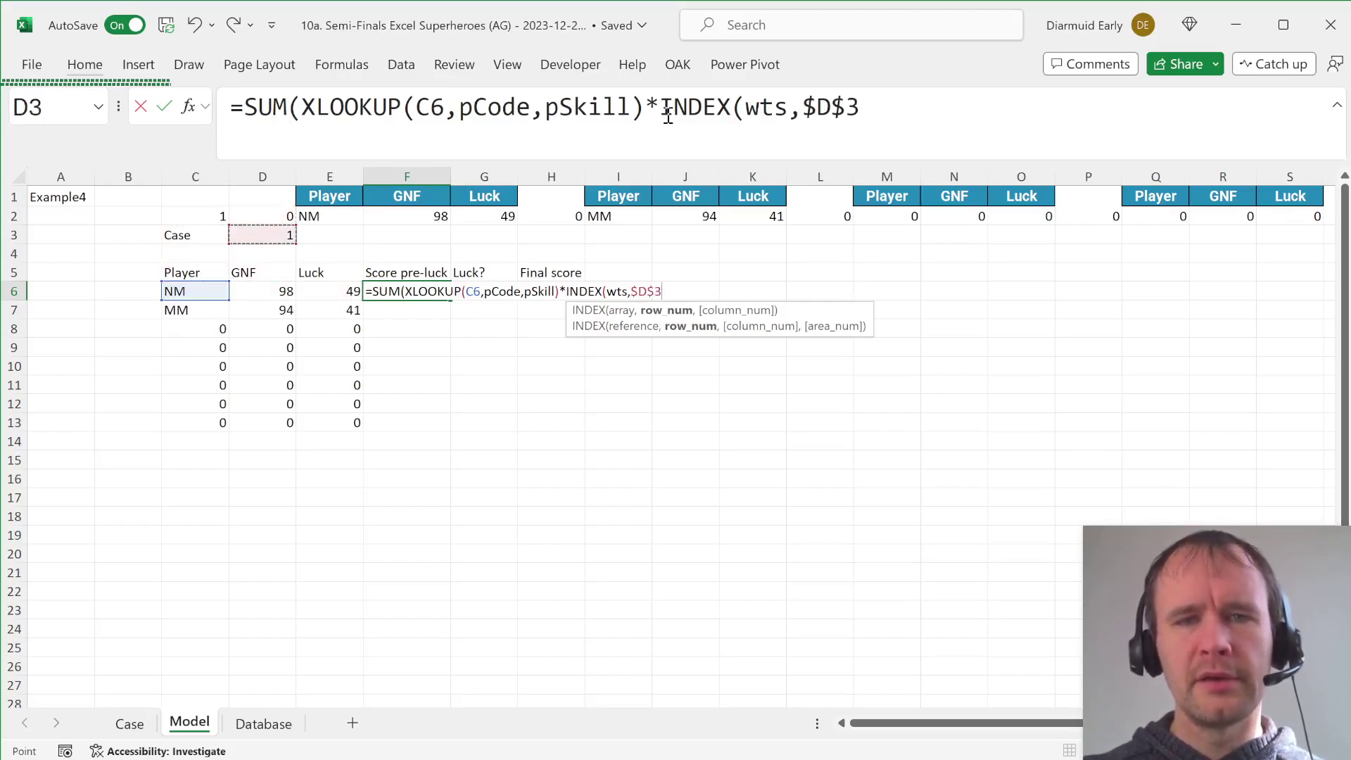
pyautogui.write(',')
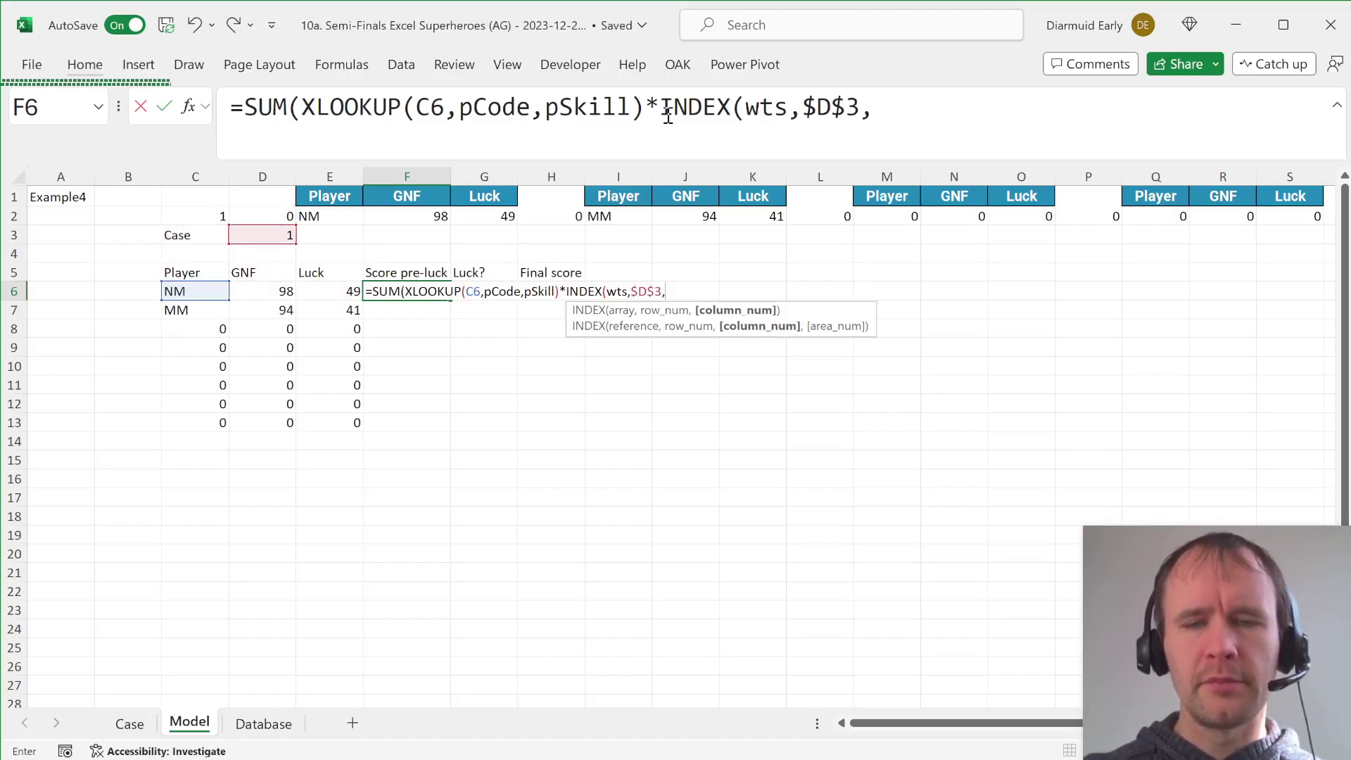
pyautogui.write('0)')
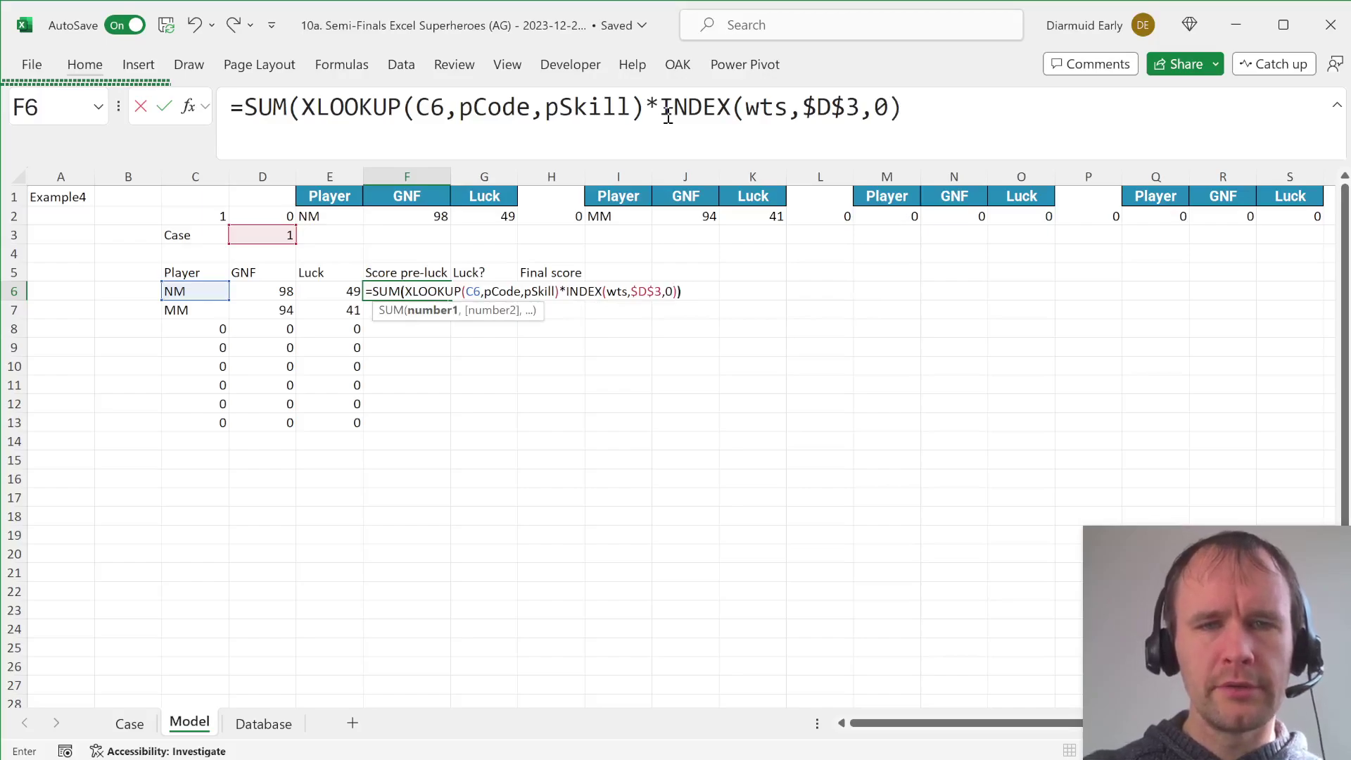
# Finish the F6 formula by closing the SUM and multiplying it by 10*(D6/100).
pyautogui.write(')*10*')
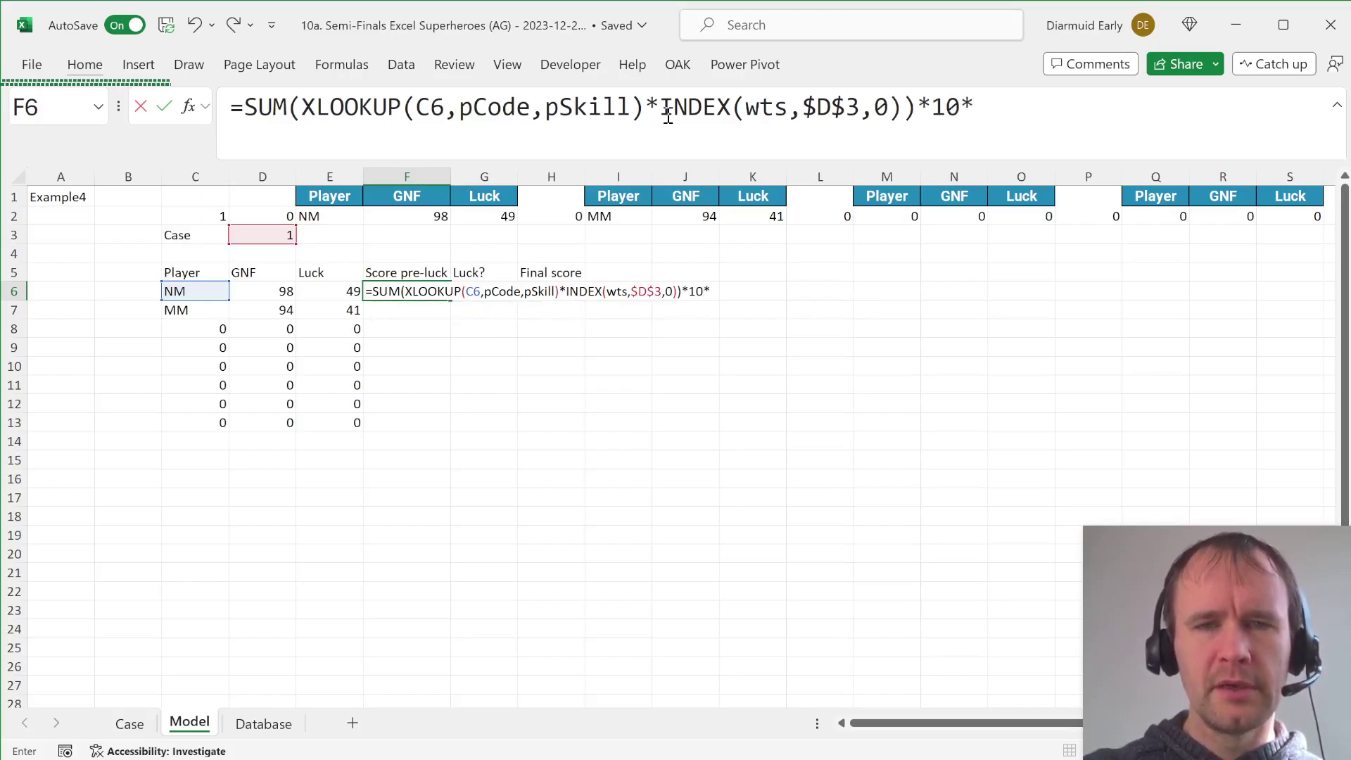
pyautogui.write('(')
pyautogui.click(278, 310)
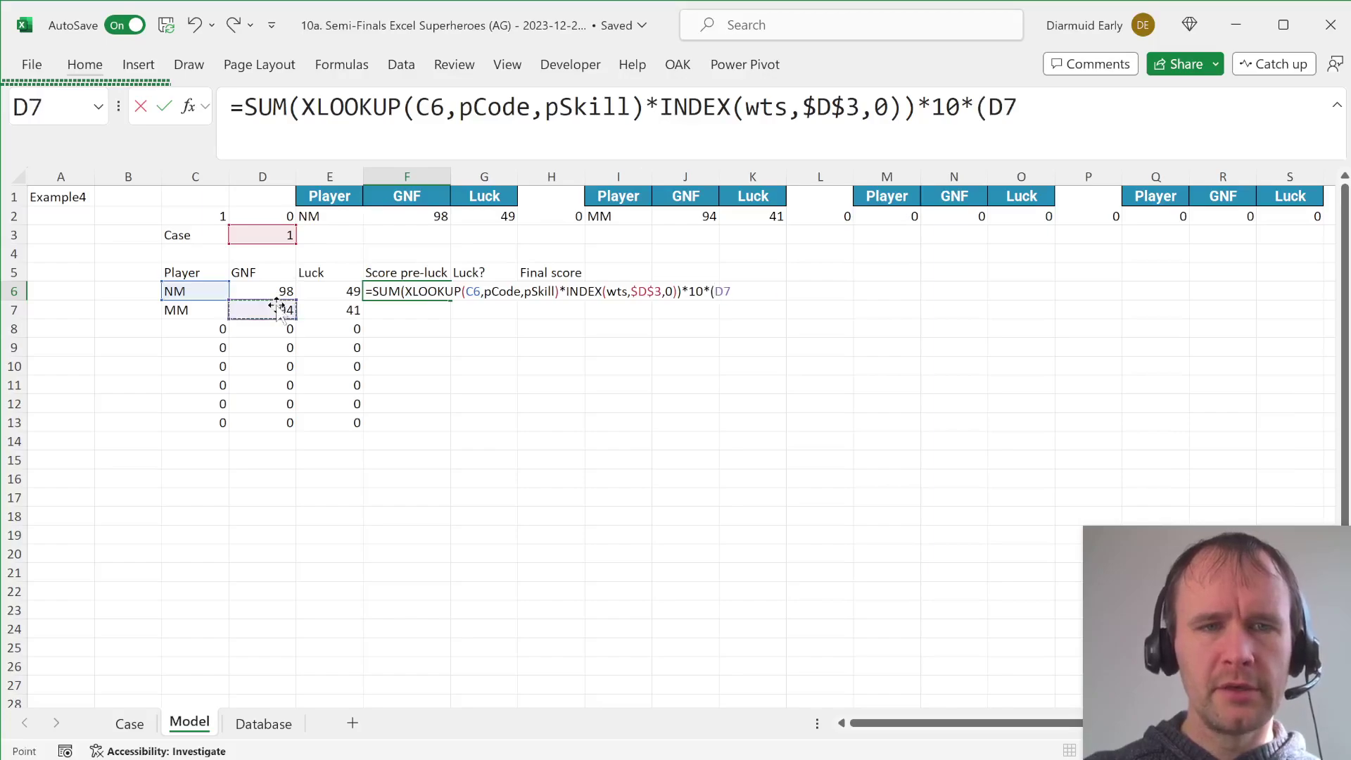
pyautogui.press('Up')
pyautogui.write('/100)')
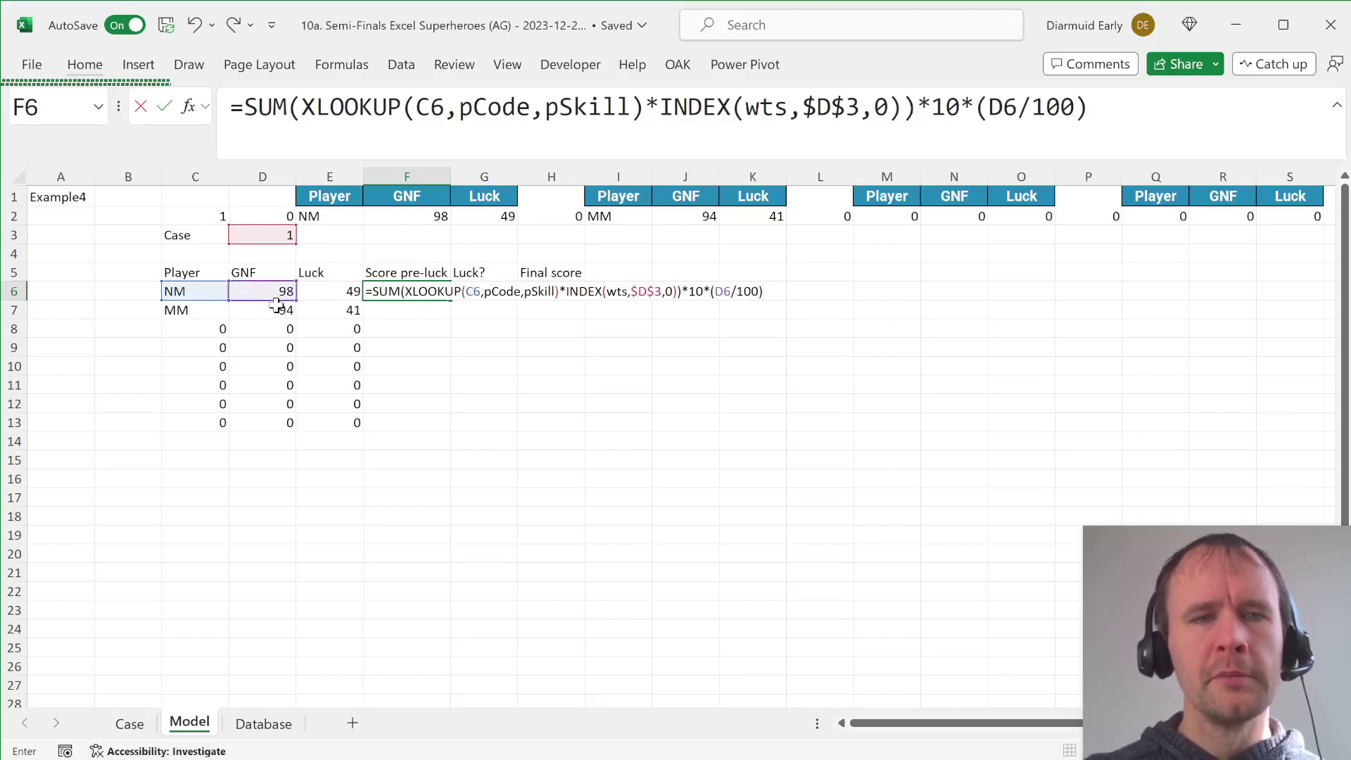
pyautogui.press('Return')
pyautogui.press('Up')
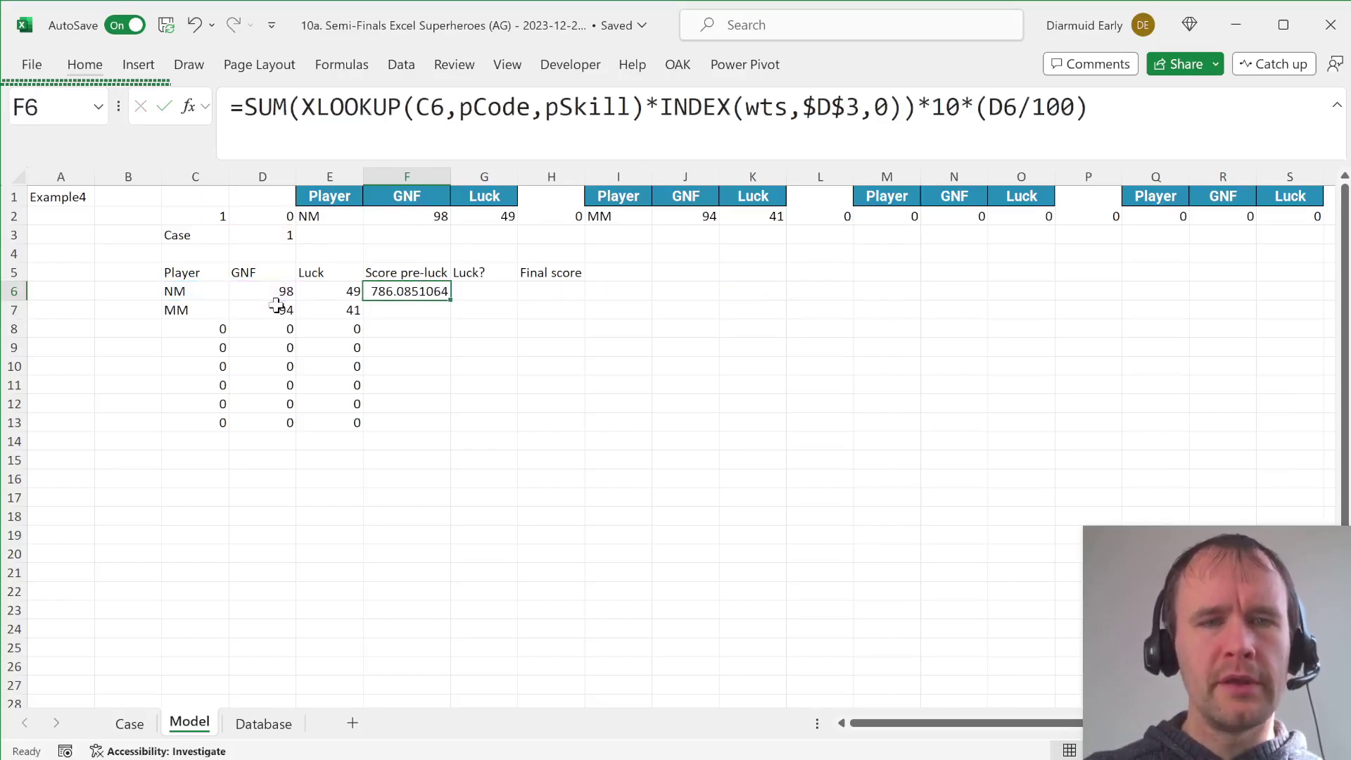
# Fill the pre-luck score formula from F6 down through F13.
pyautogui.press('Left')
pyautogui.hotkey('ctrl', 'Down')
pyautogui.press('Right')
pyautogui.hotkey('ctrl', 'shift', 'Up')
pyautogui.hotkey('ctrl', 'd')
pyautogui.hotkey('ctrl', 'Up')
pyautogui.press('Down')
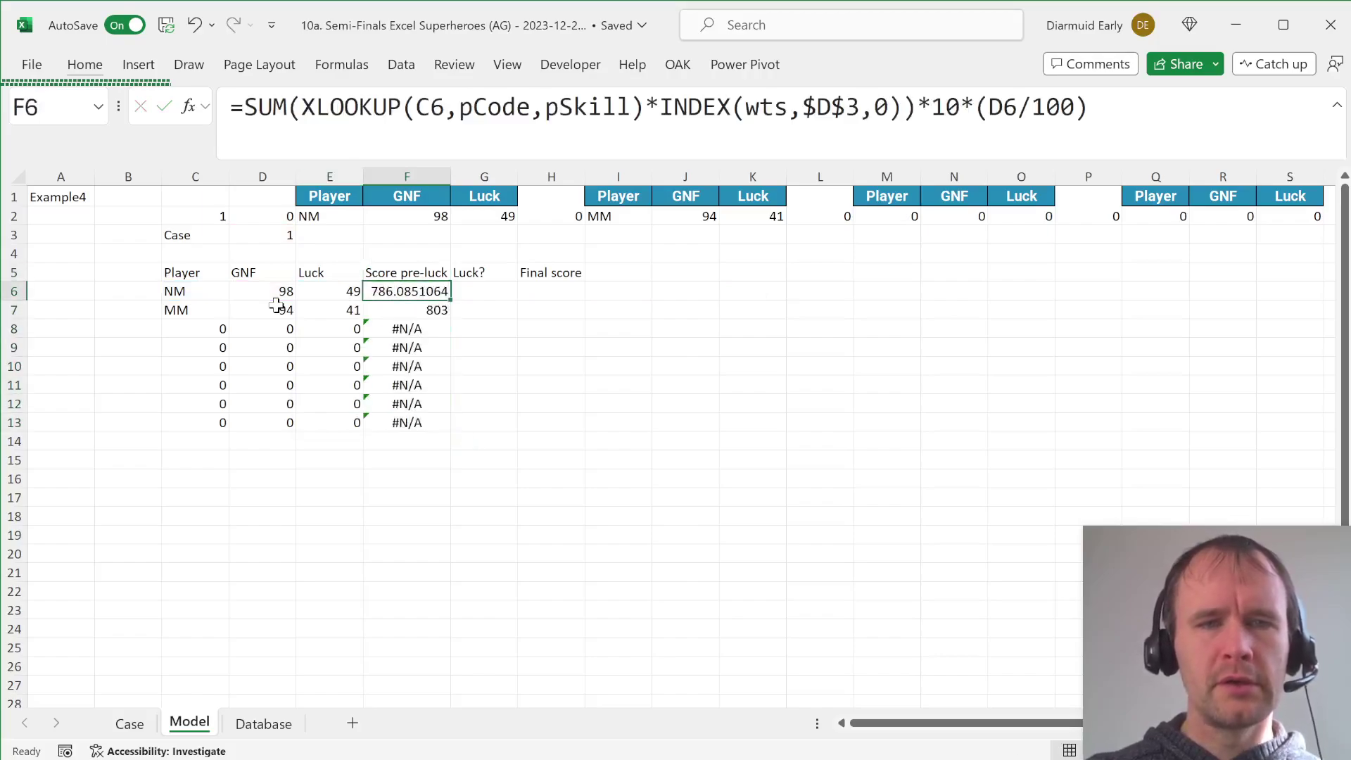
# Wrap the F6 pre-luck score formula in IFERROR with a fallback of 0 and fill it down through F13.
pyautogui.click(242, 111)
pyautogui.write('ifer')
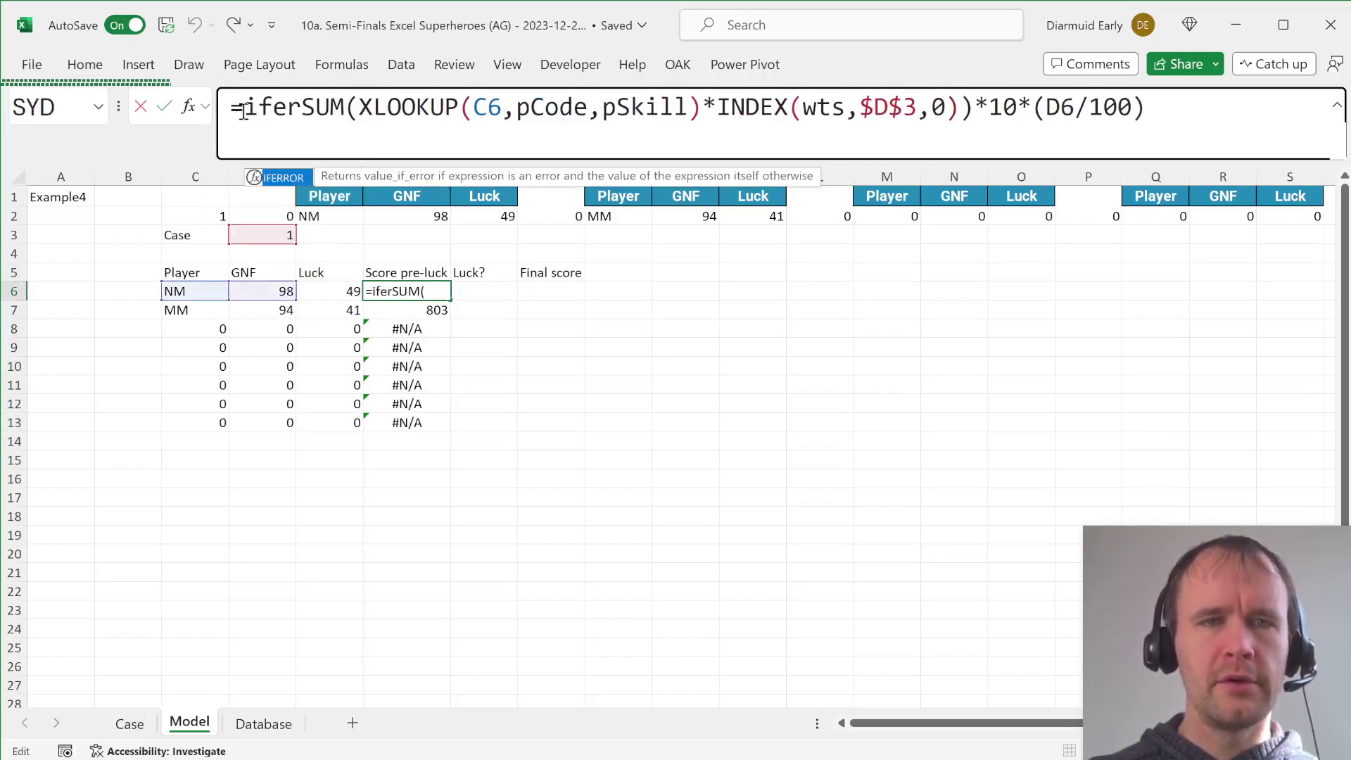
pyautogui.press('Tab')
pyautogui.press('End')
pyautogui.write(',0)')
pyautogui.hotkey('ctrl', 'Return')
pyautogui.hotkey('ctrl', 'shift', 'Down')
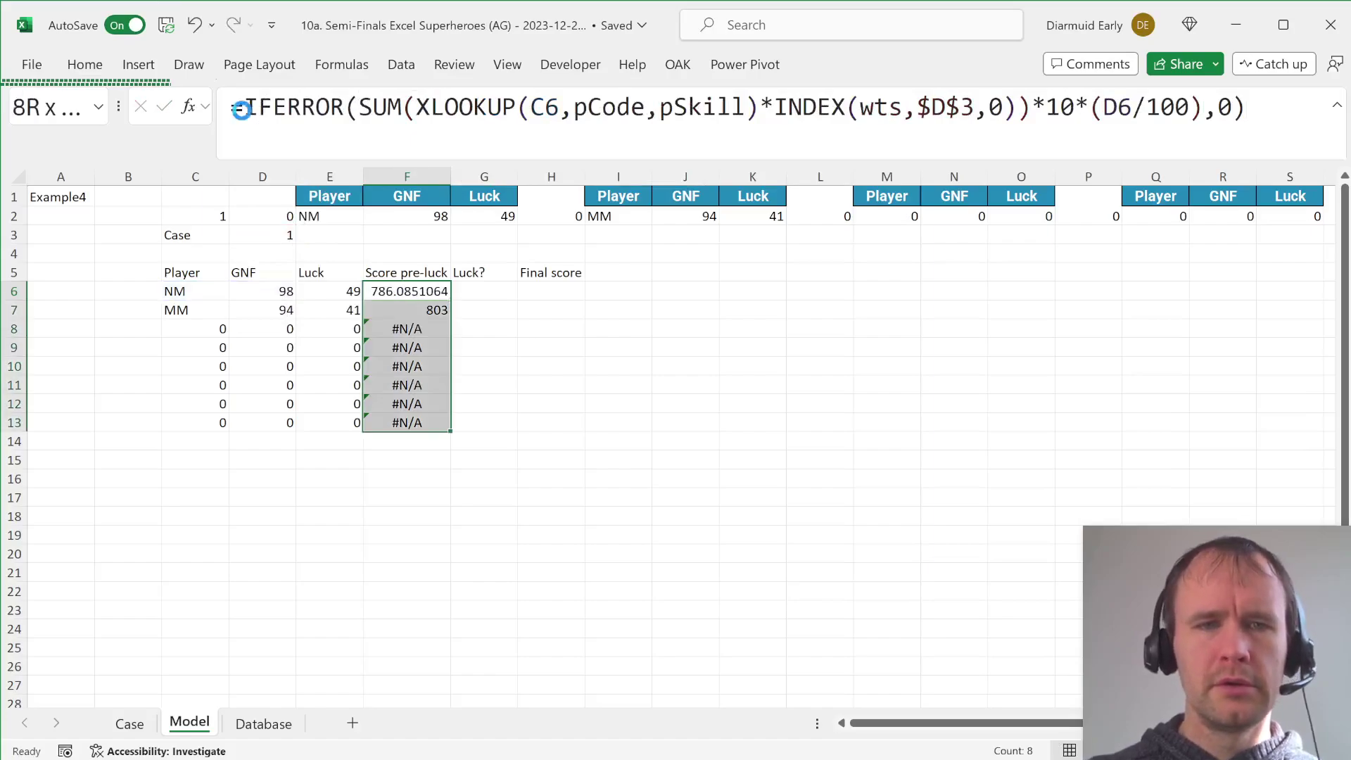
pyautogui.hotkey('ctrl', 'd')
# Examine the Level 4 rules and worked example on the Case sheet for when the luck factor applies.
pyautogui.hotkey('ctrl', '[')
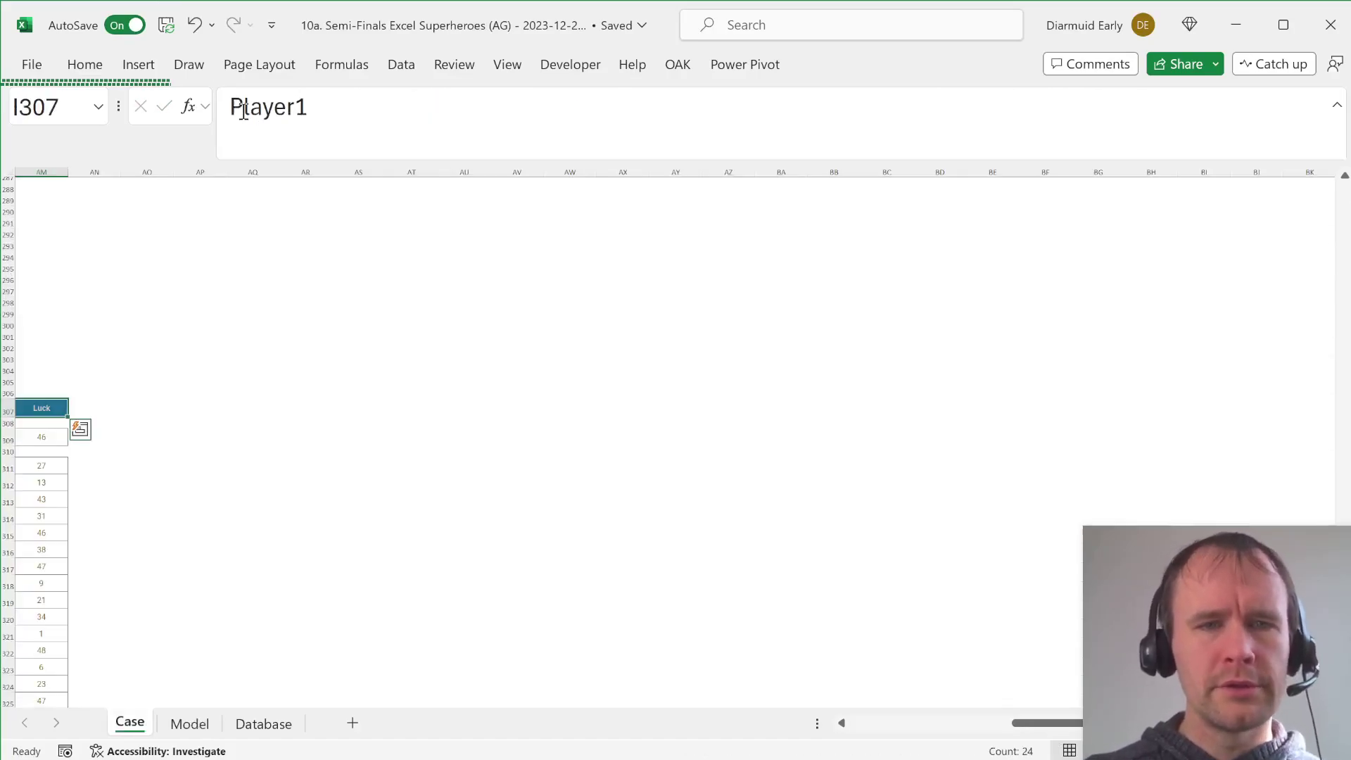
pyautogui.press('Home')
pyautogui.press('Up')
pyautogui.press('Right')
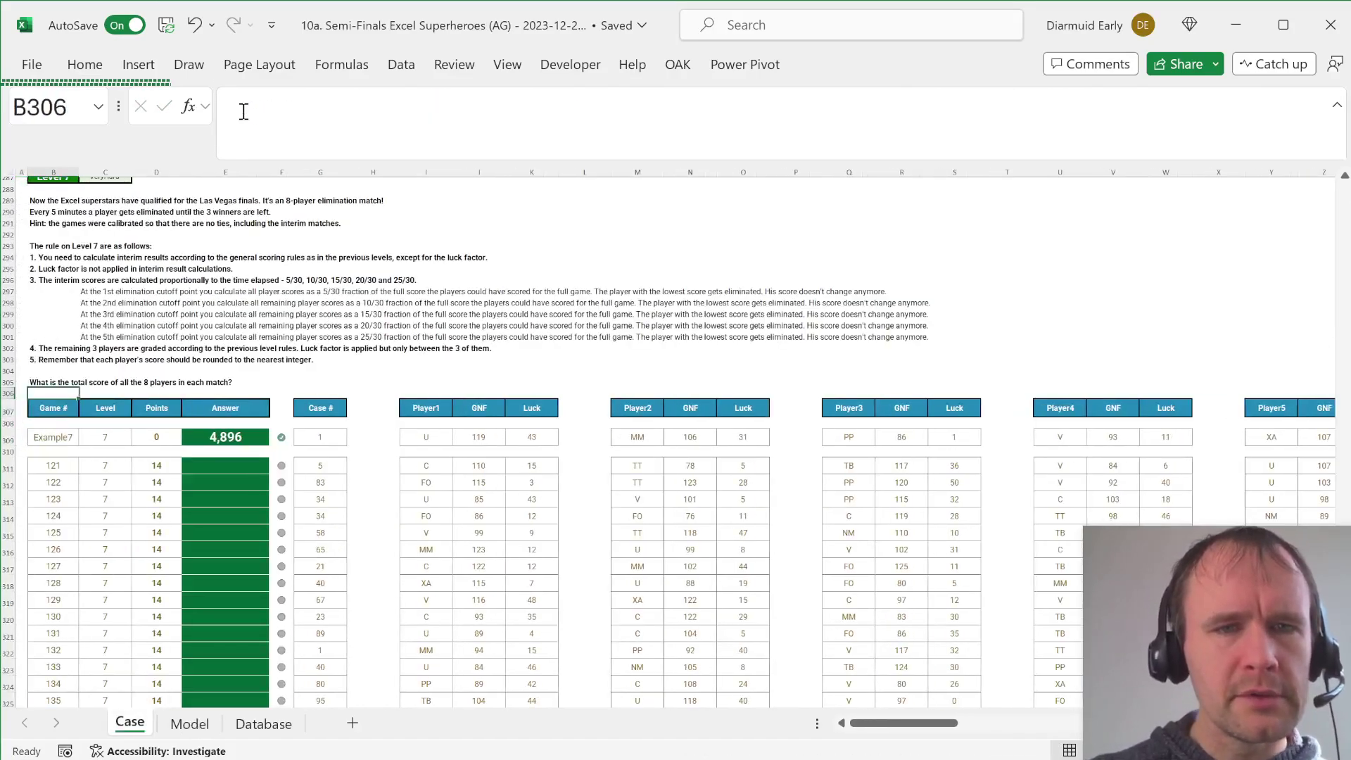
pyautogui.press('Up')
pyautogui.hotkey('ctrl', 'Up')
pyautogui.hotkey('ctrl', 'Up')
pyautogui.hotkey('ctrl', 'Up')
pyautogui.hotkey('ctrl', 'Up')
pyautogui.hotkey('ctrl', 'Up')
pyautogui.hotkey('ctrl', 'Up')
pyautogui.hotkey('ctrl', 'Up')
pyautogui.hotkey('ctrl', 'Up')
pyautogui.hotkey('ctrl', 'Up')
pyautogui.hotkey('ctrl', 'Up')
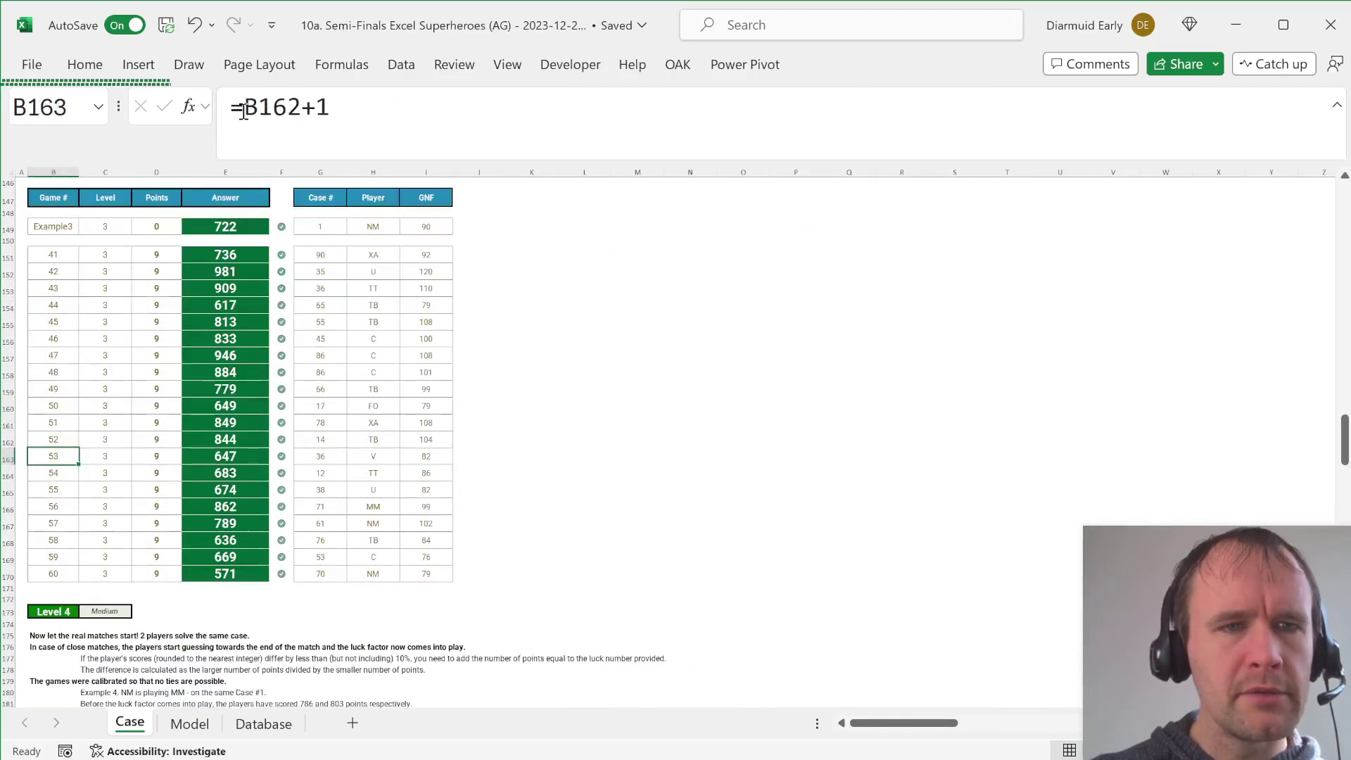
pyautogui.press('Down')
pyautogui.press('Down')
pyautogui.press('Down')
pyautogui.press('Down')
pyautogui.press('Down')
pyautogui.press('Down')
pyautogui.press('Down')
pyautogui.press('Down')
pyautogui.press('Down')
pyautogui.press('Down')
pyautogui.press('Down')
pyautogui.press('Down')
pyautogui.press('Down')
pyautogui.press('Down')
pyautogui.press('Down')
pyautogui.press('Down')
pyautogui.press('Down')
pyautogui.press('Down')
pyautogui.press('Down')
pyautogui.press('Down')
pyautogui.press('Down')
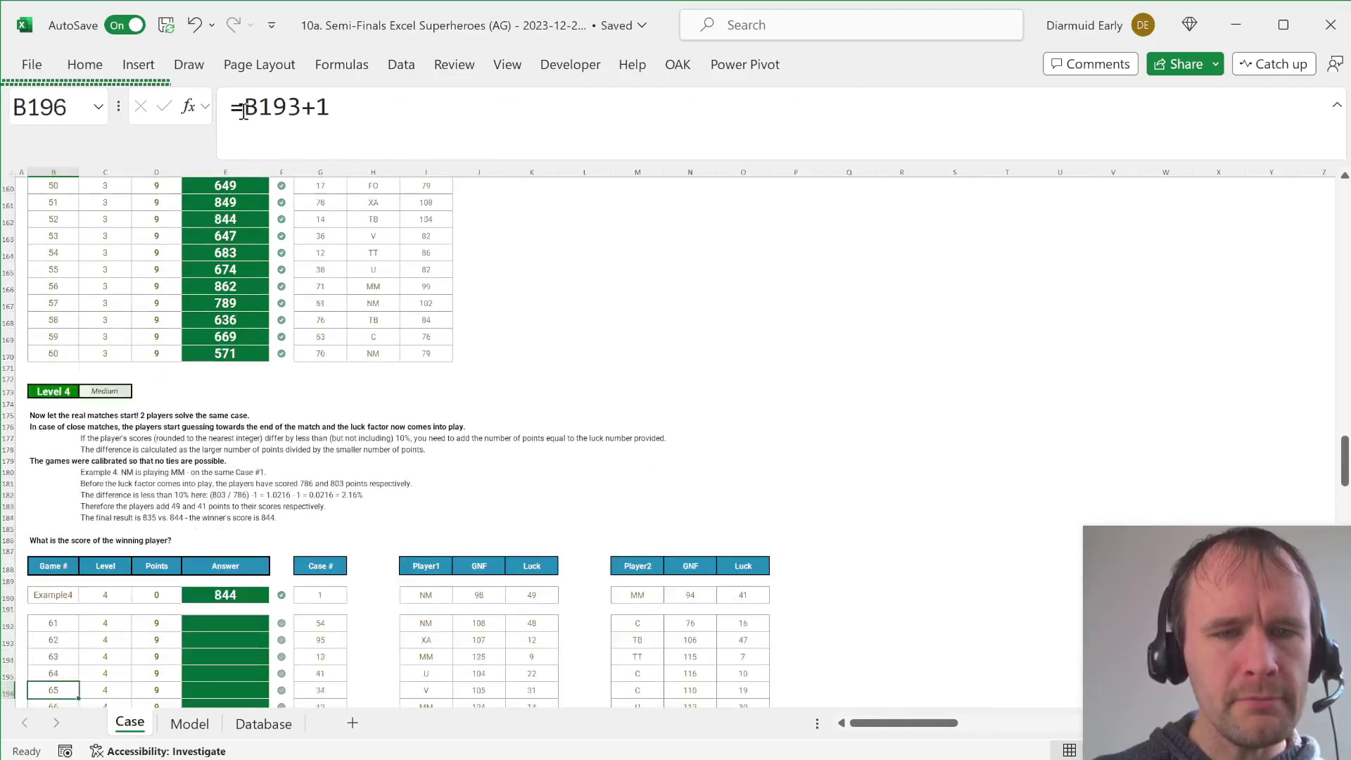
pyautogui.click(313, 349)
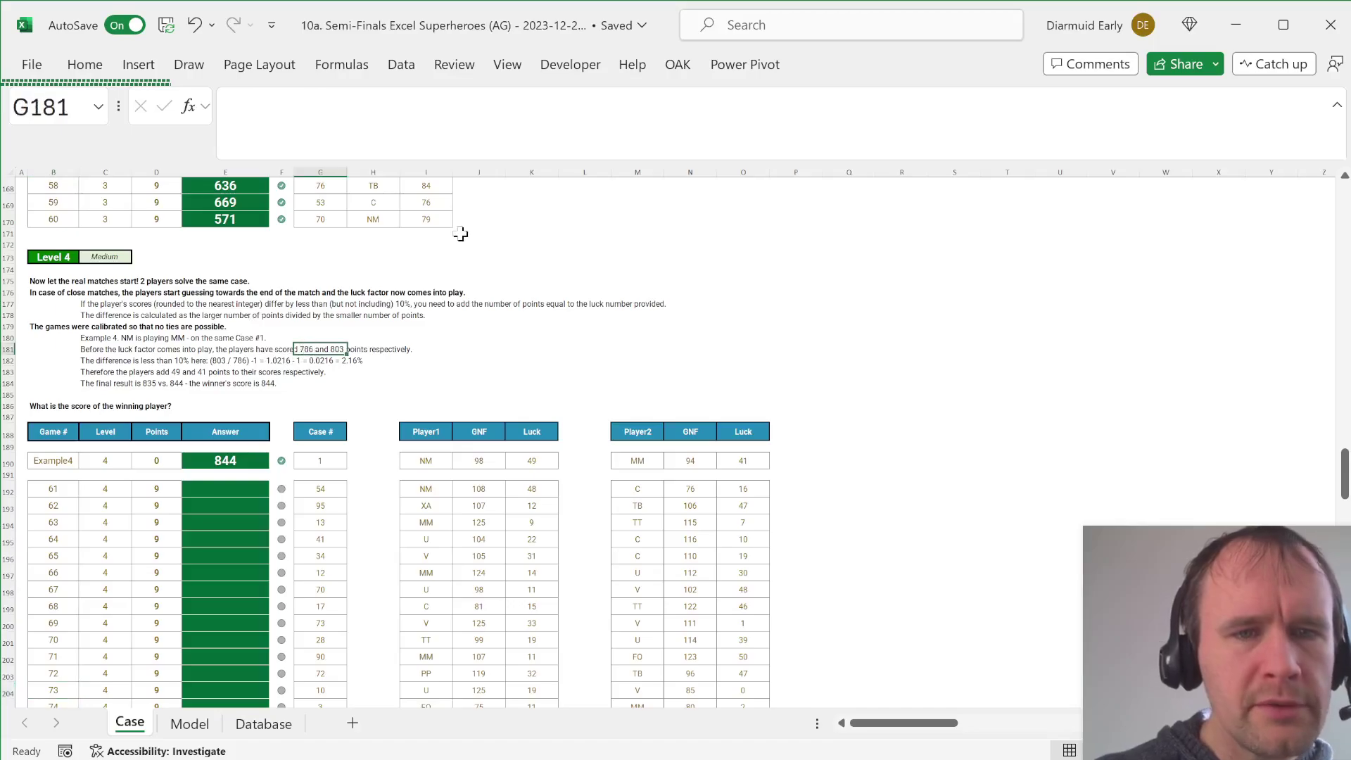
pyautogui.hotkey('ctrl', 'pagedown')
pyautogui.press('Right')
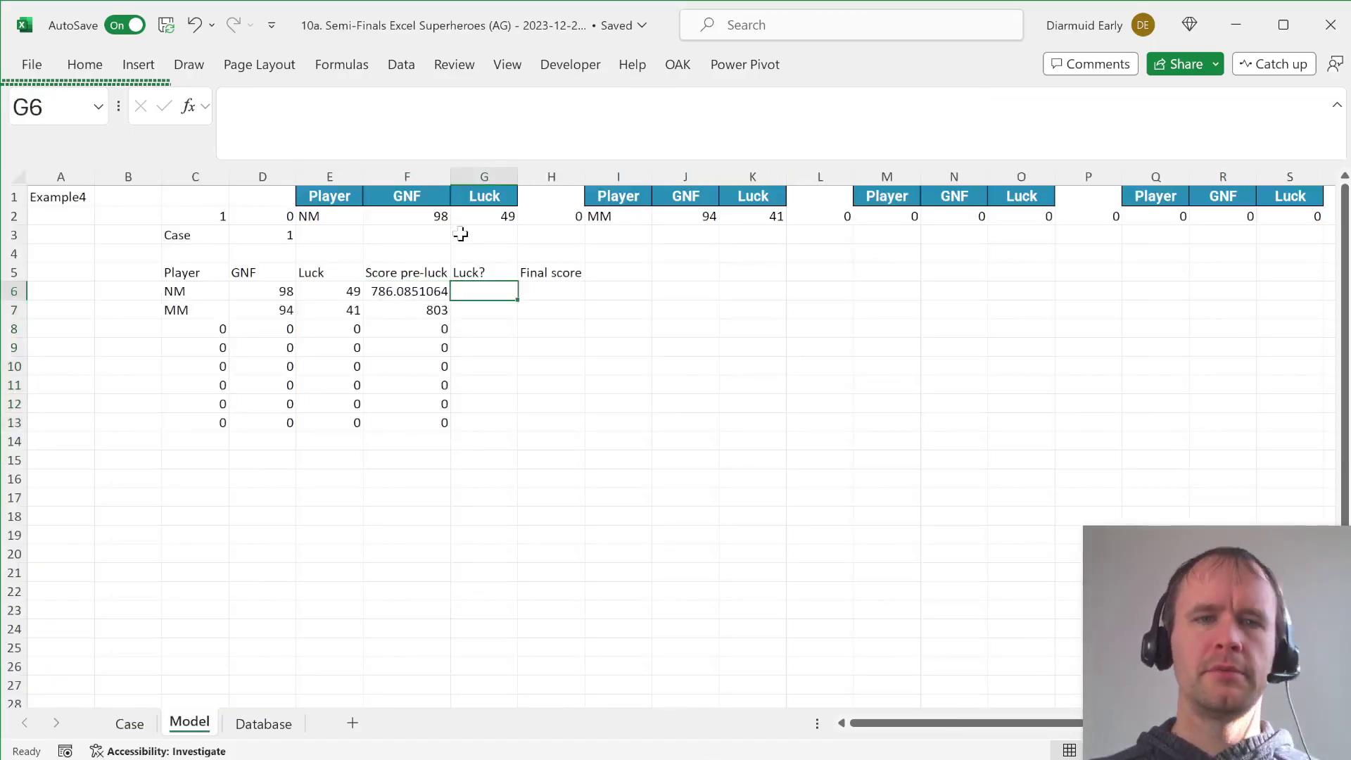
pyautogui.write('=')
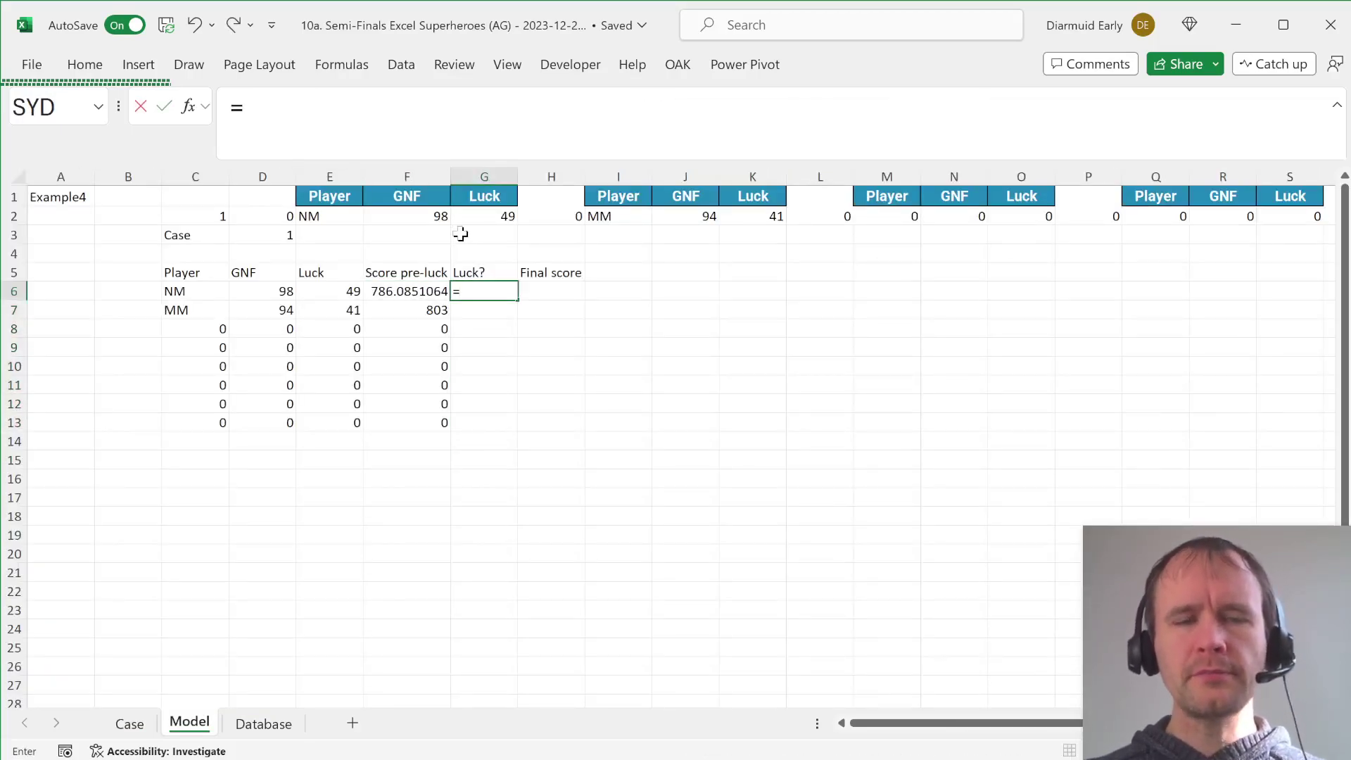
pyautogui.press('Escape')
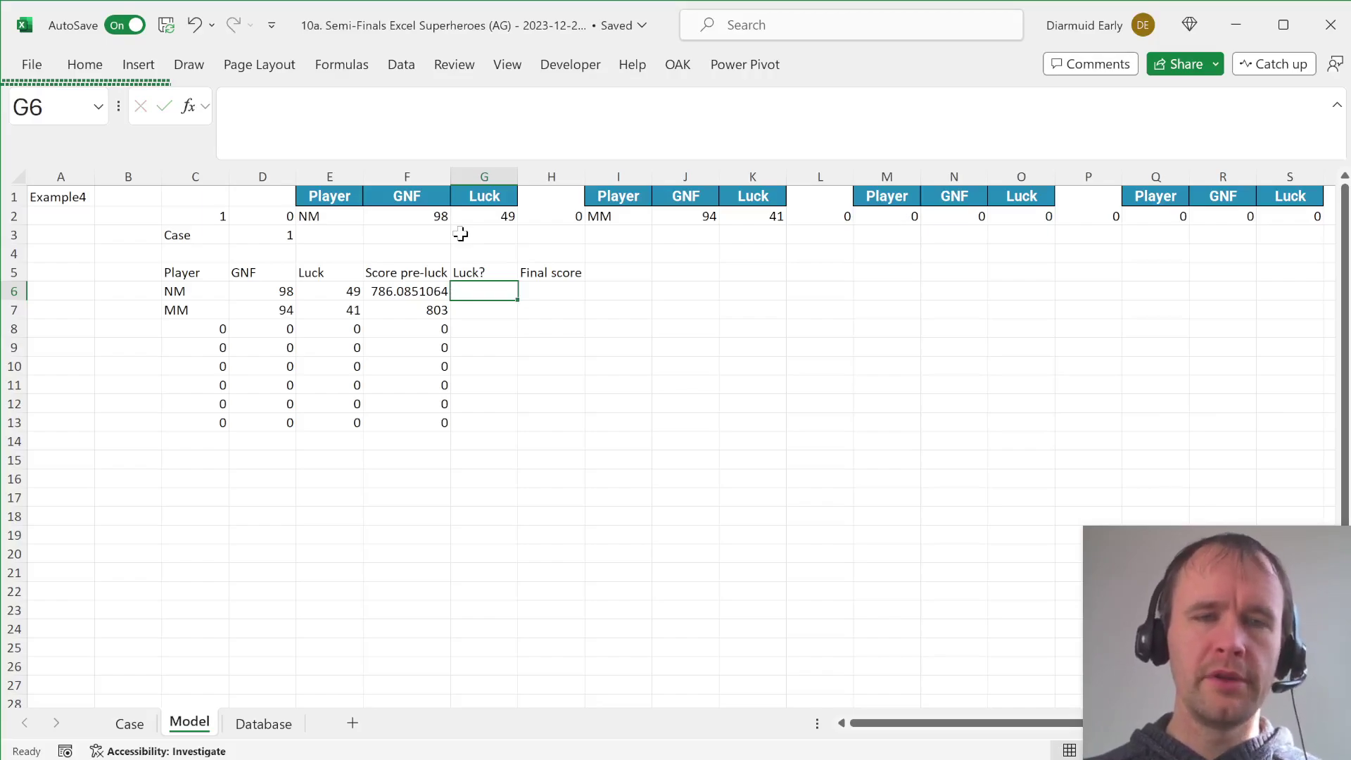
# Recheck the Level 4 rules on the Case sheet, and enter the upper score limit in J6 of Model as =F6*1.1.
pyautogui.hotkey('ctrl', 'pageup')
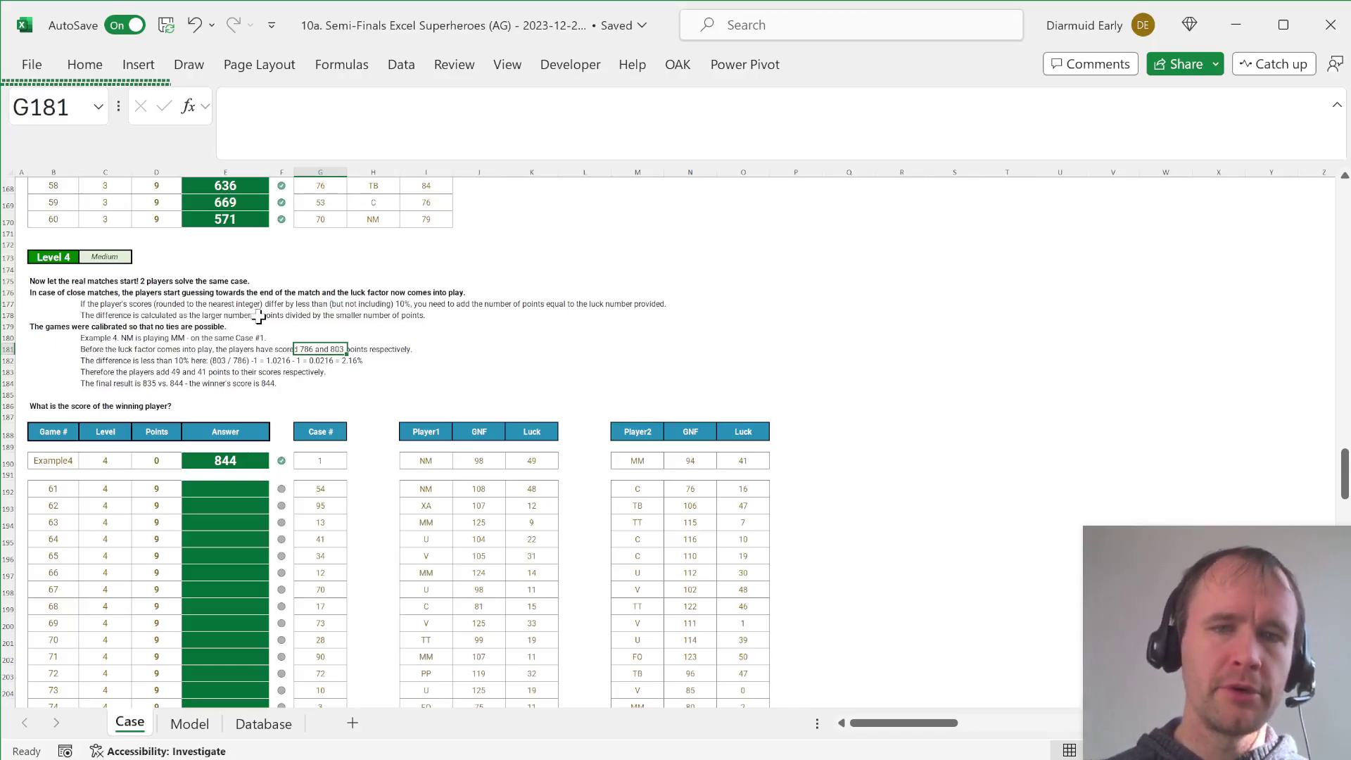
pyautogui.hotkey('ctrl', 'pagedown')
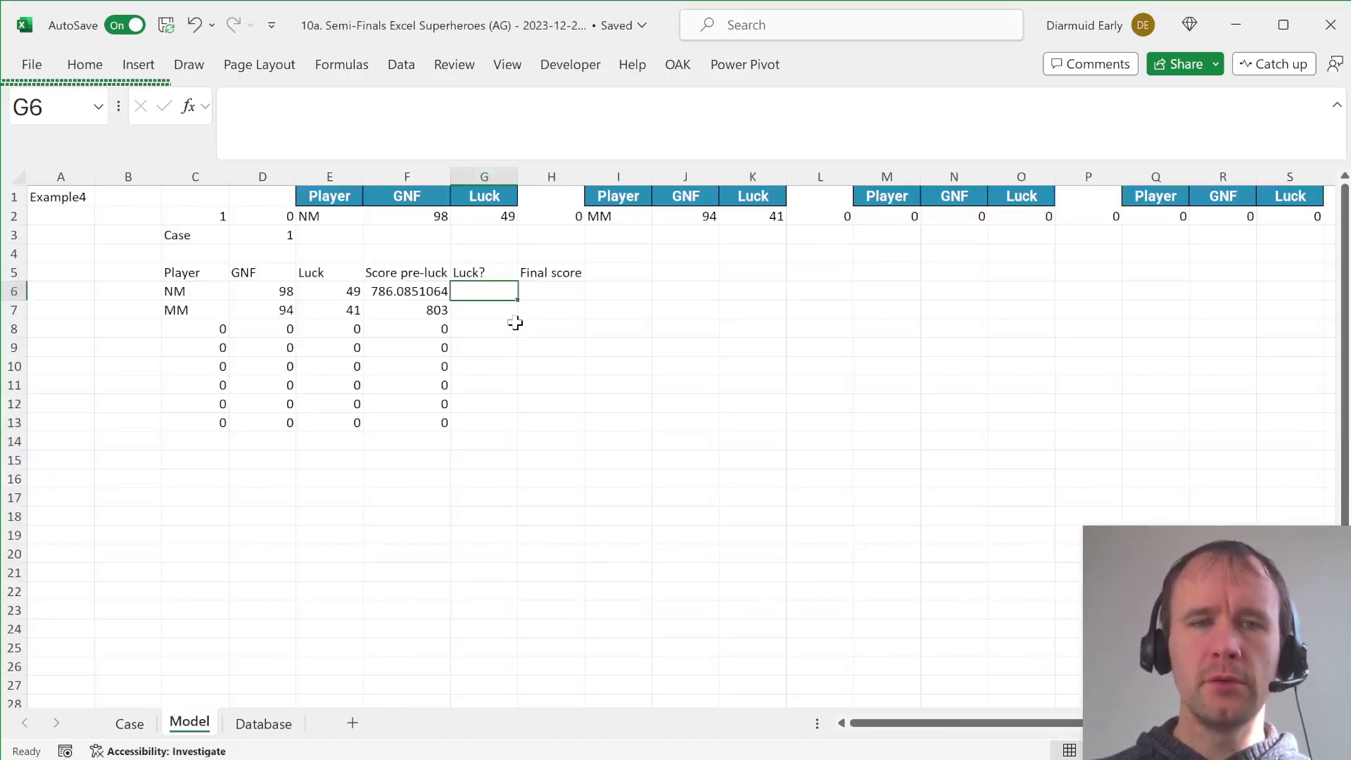
pyautogui.press('Right')
pyautogui.press('Right')
pyautogui.press('Right')
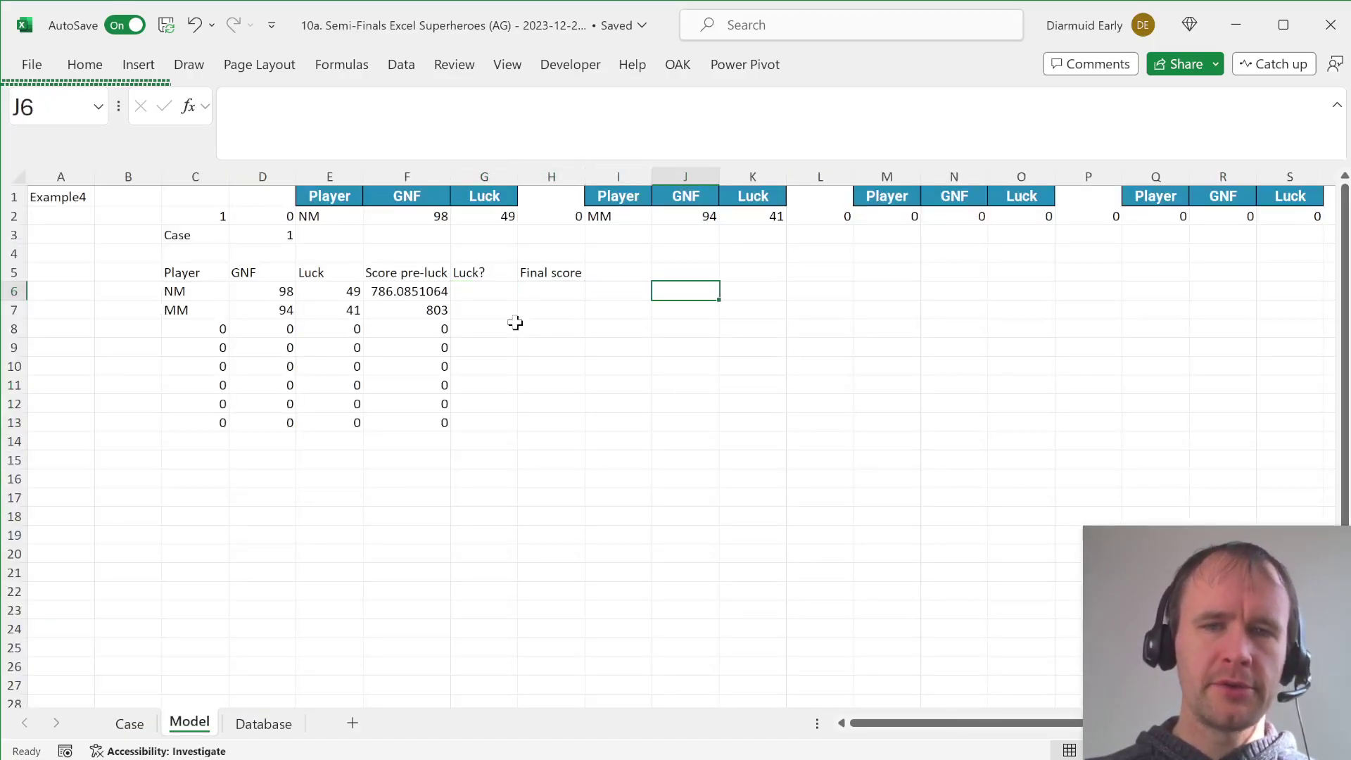
pyautogui.write('=')
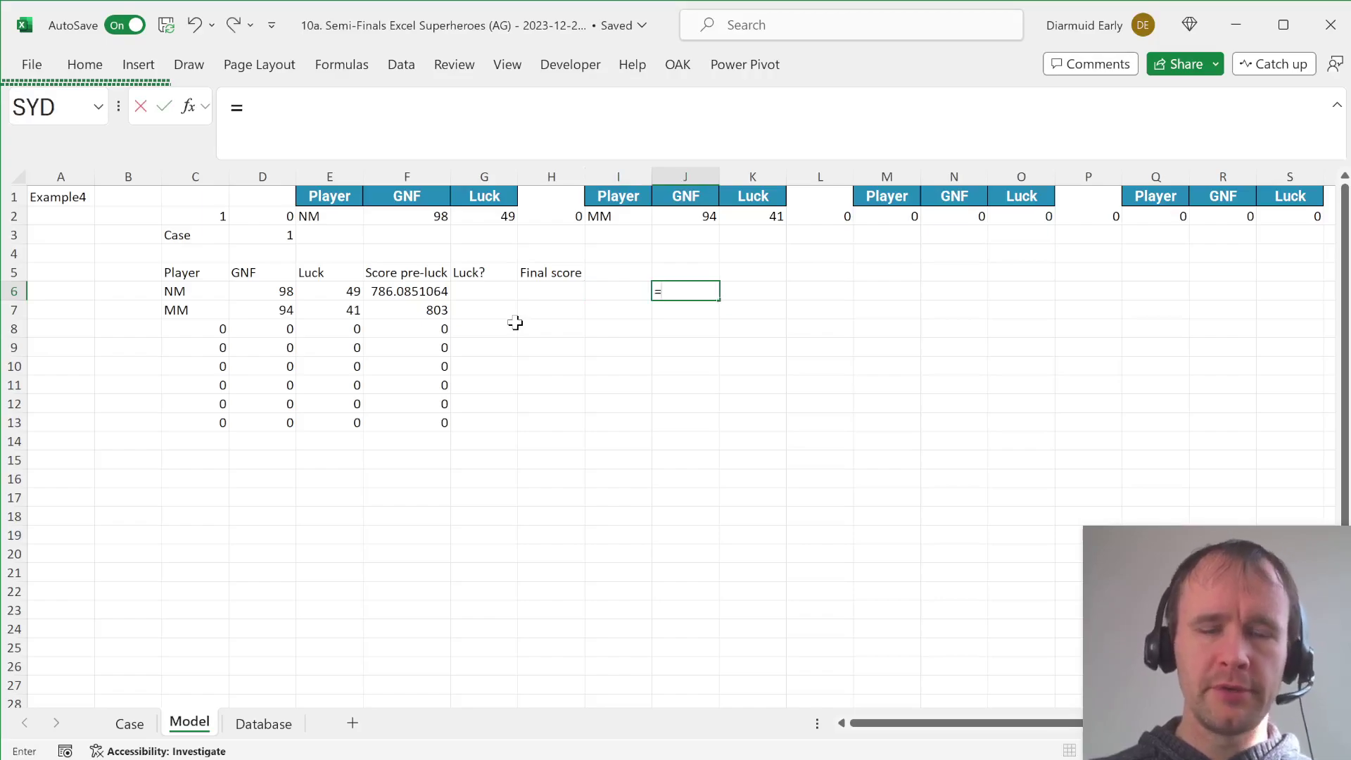
pyautogui.press('Left')
pyautogui.press('Left')
pyautogui.press('Left')
pyautogui.press('Left')
pyautogui.write('*')
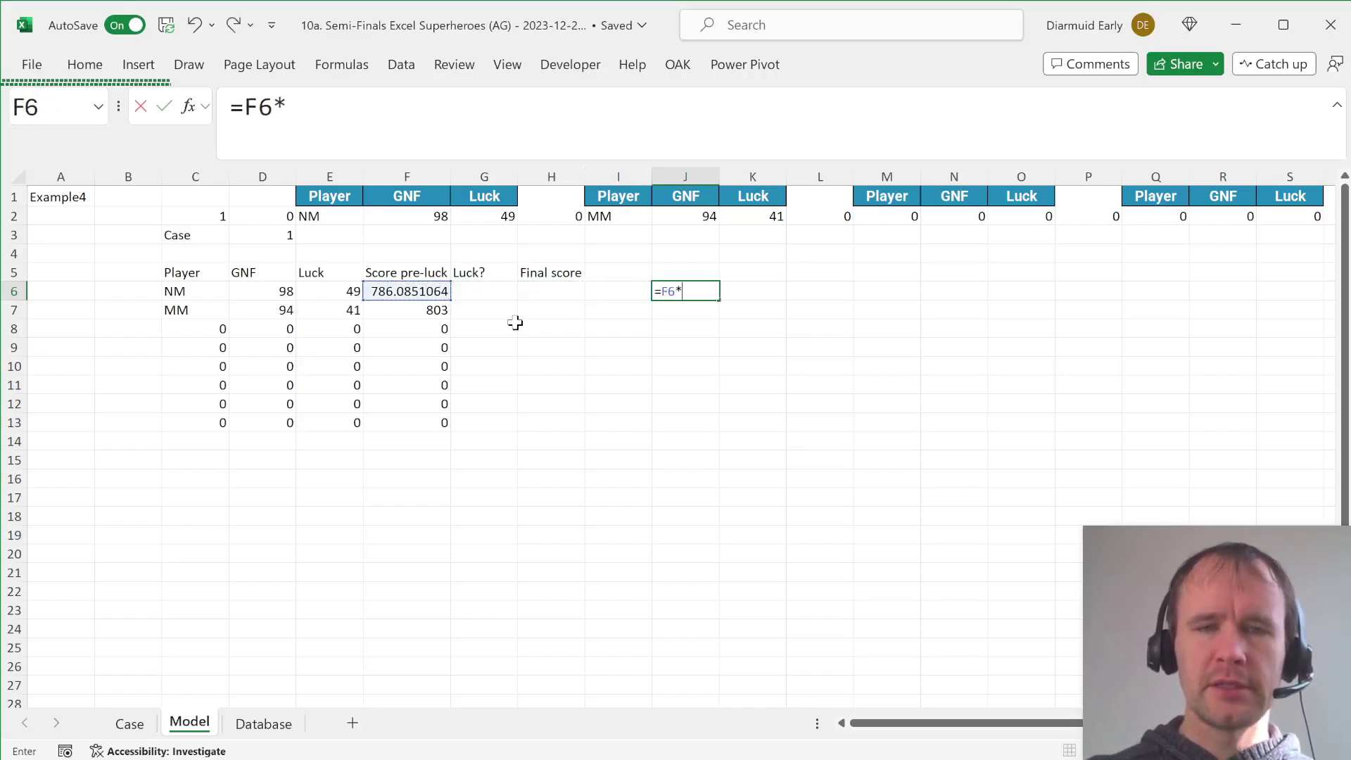
pyautogui.write('1.1')
pyautogui.press('Return')
pyautogui.press('Up')
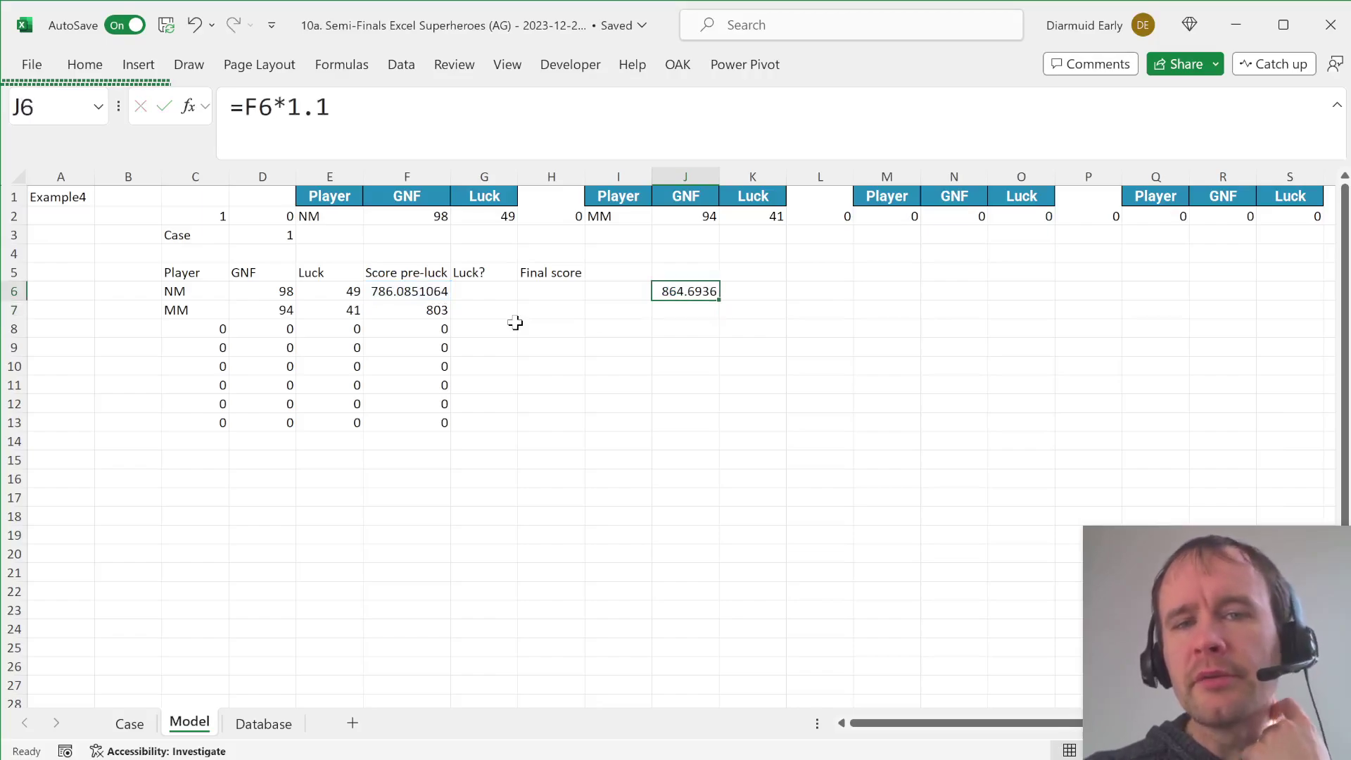
# Enter the lower score limit in K6 by dividing the pre-luck score in F6 by 1.1.
pyautogui.press('Right')
pyautogui.write('=')
pyautogui.press('Left')
pyautogui.press('Left')
pyautogui.press('Left')
pyautogui.press('Left')
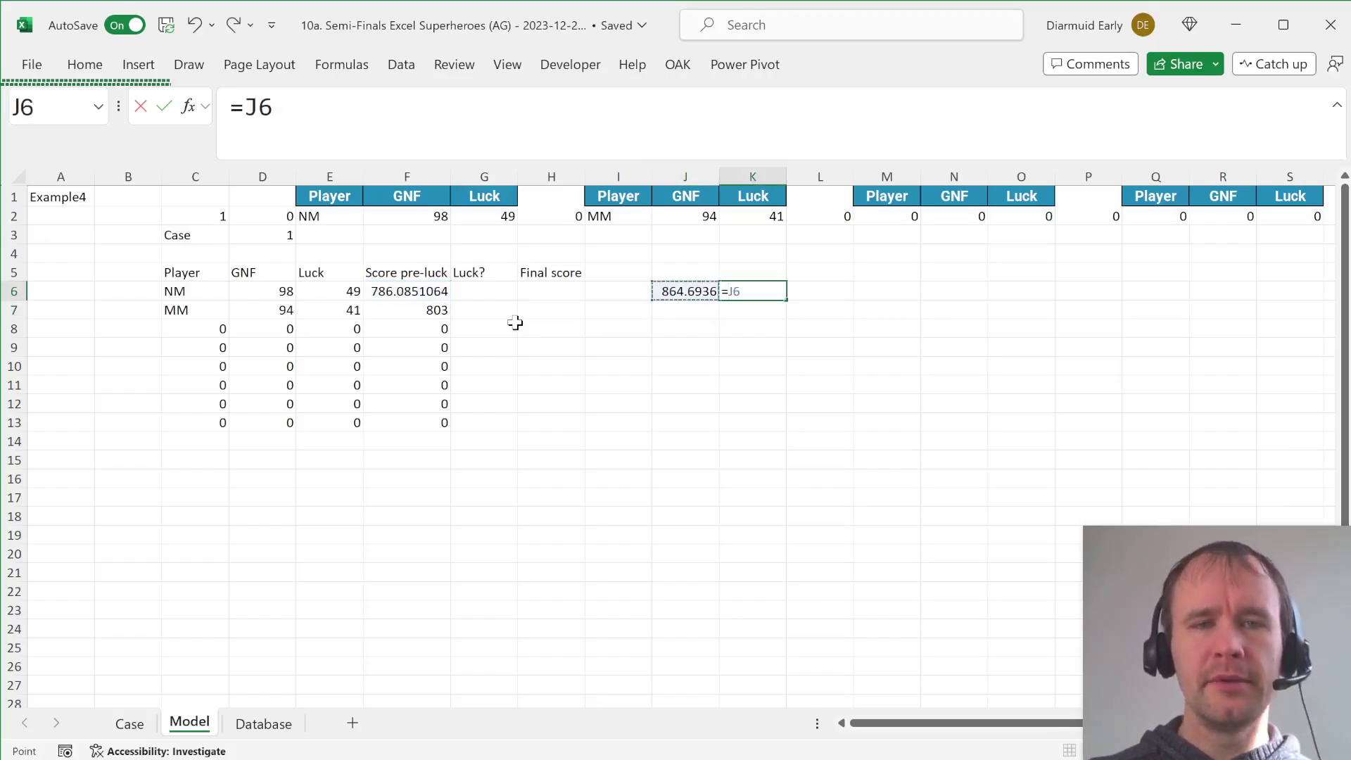
pyautogui.write('/1.1')
pyautogui.press('Return')
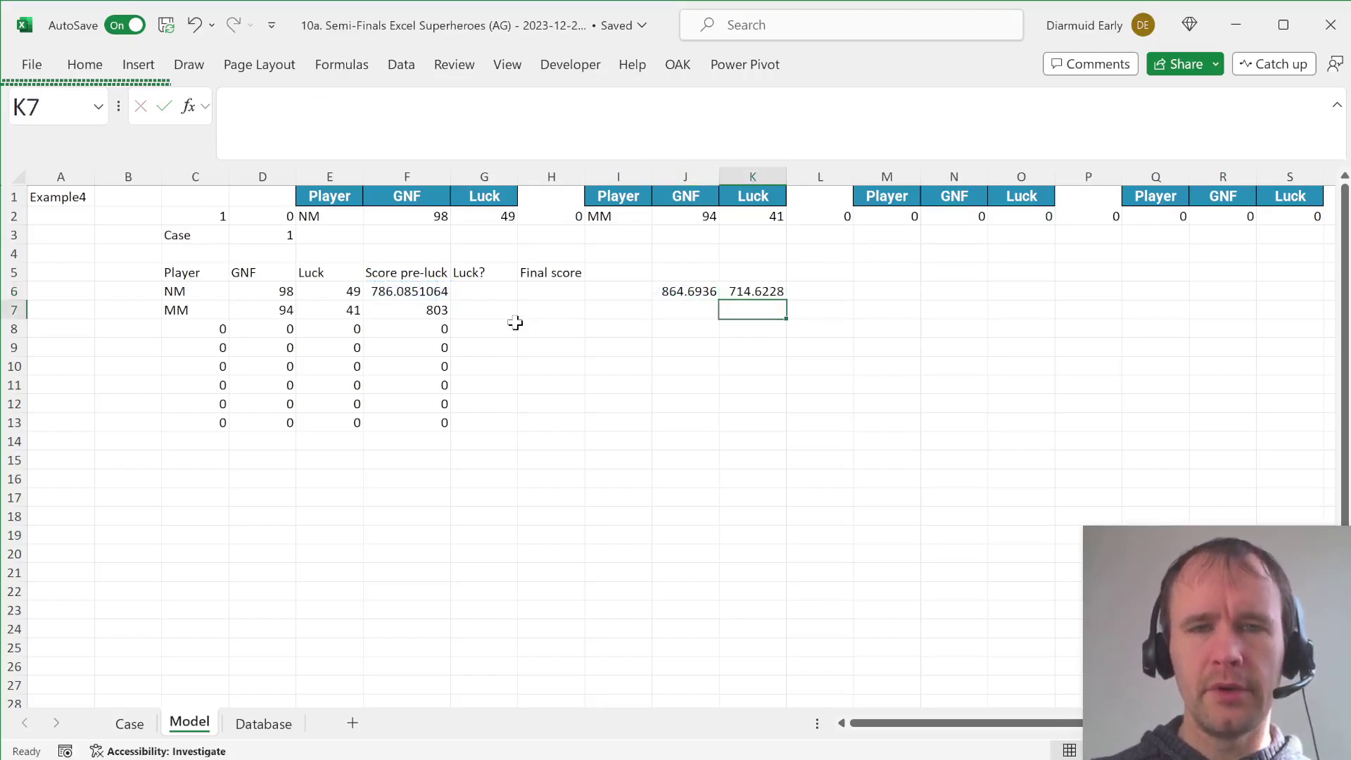
# Enter =F6-K6 in L6 to check the gap between the pre-luck score and its lower limit.
pyautogui.press('Up')
pyautogui.press('Right')
pyautogui.write('=')
pyautogui.press('Left')
pyautogui.press('Left')
pyautogui.press('Left')
pyautogui.press('Left')
pyautogui.press('Left')
pyautogui.press('Left')
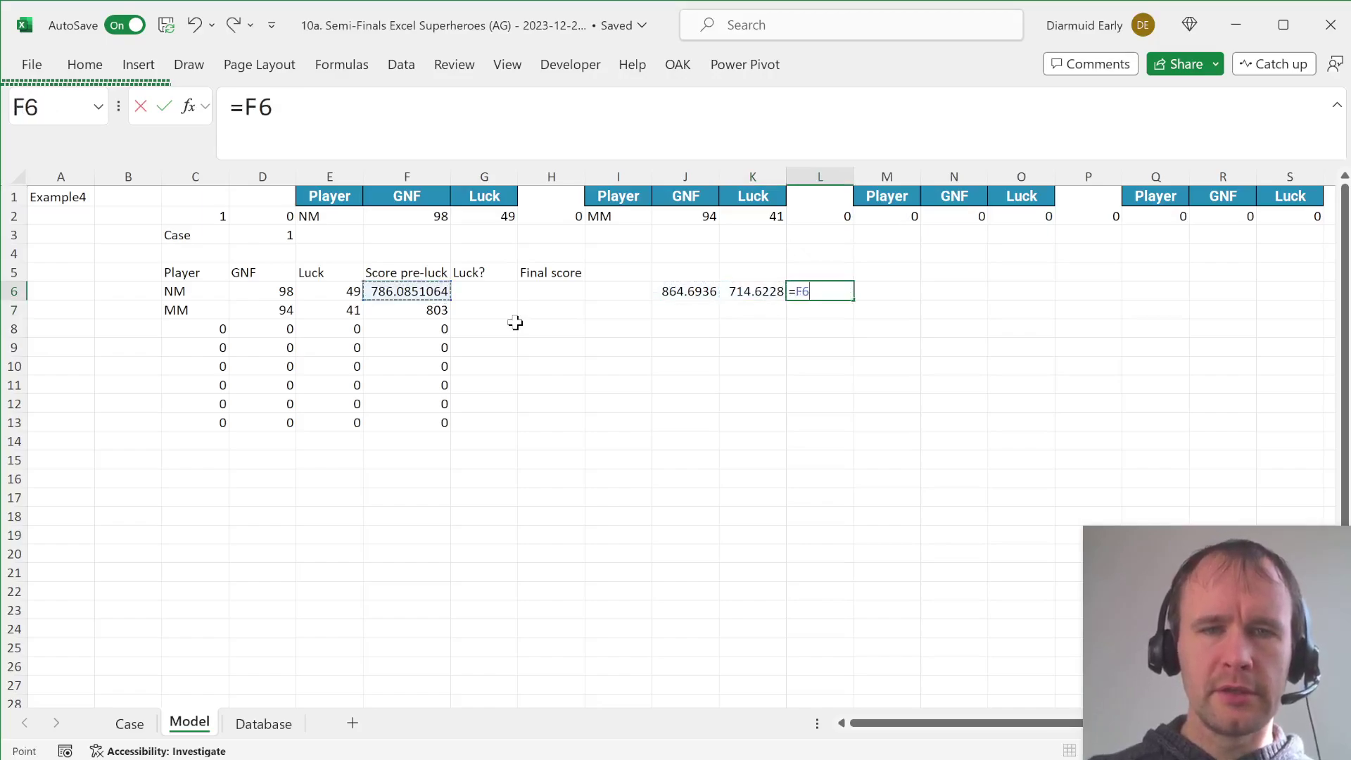
pyautogui.write('-')
pyautogui.press('Left')
pyautogui.press('Return')
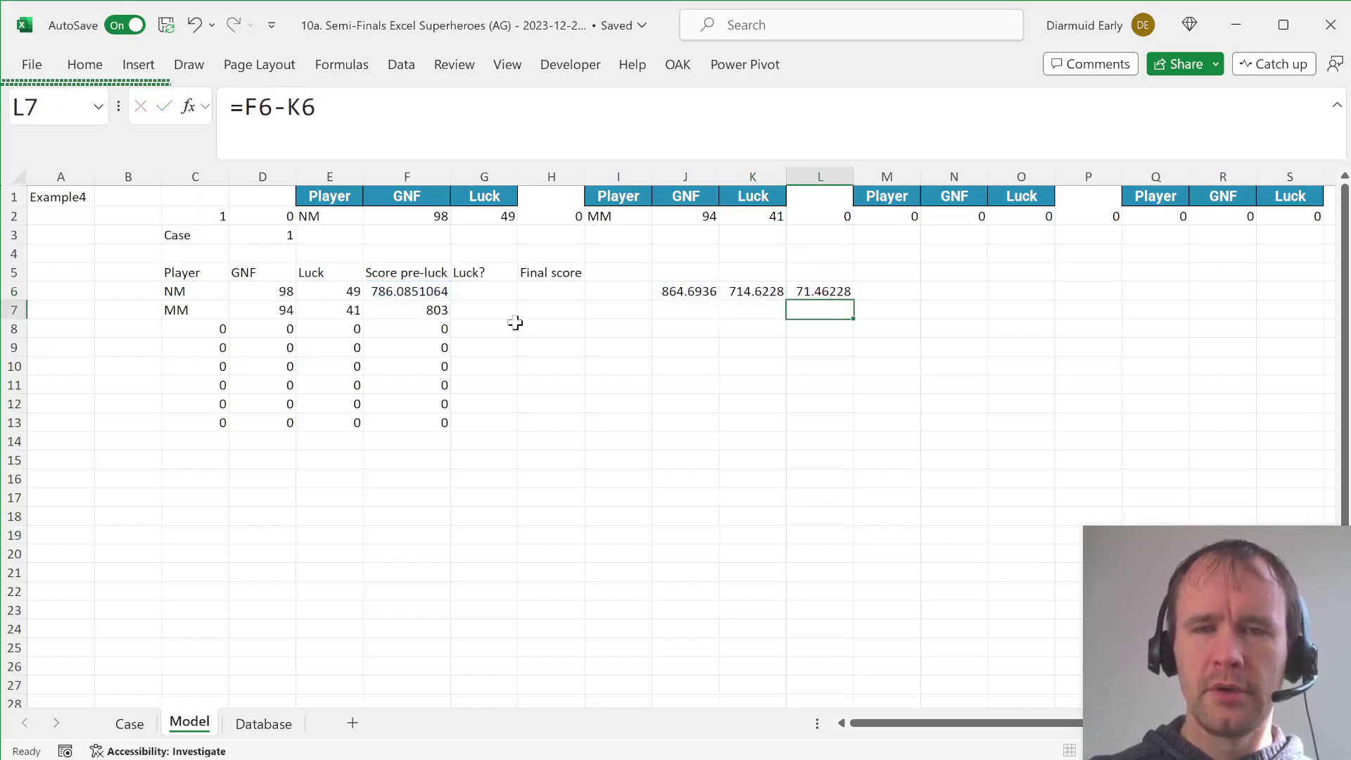
# Enter =L6/K6 in M6 to check the gap as a proportion of the lower limit.
pyautogui.press('Up')
pyautogui.press('Right')
pyautogui.write('=')
pyautogui.press('Left')
pyautogui.write('/')
pyautogui.press('Left')
pyautogui.press('Left')
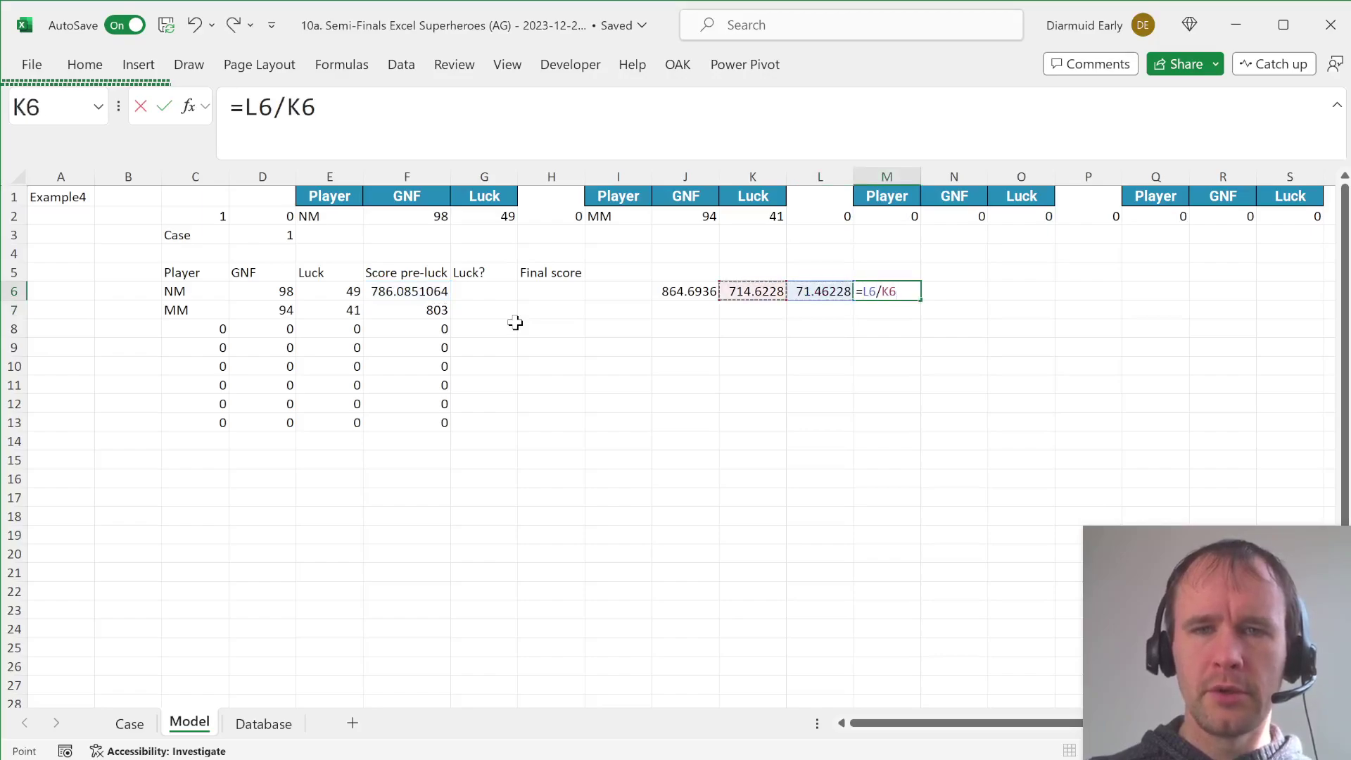
pyautogui.press('Return')
# Clear the check formulas in L6:M6 and return to the Luck? cell G6.
pyautogui.press('Up')
pyautogui.press('Left')
pyautogui.hotkey('shift', 'Right')
pyautogui.press('Delete')
pyautogui.press('Left')
pyautogui.press('Left')
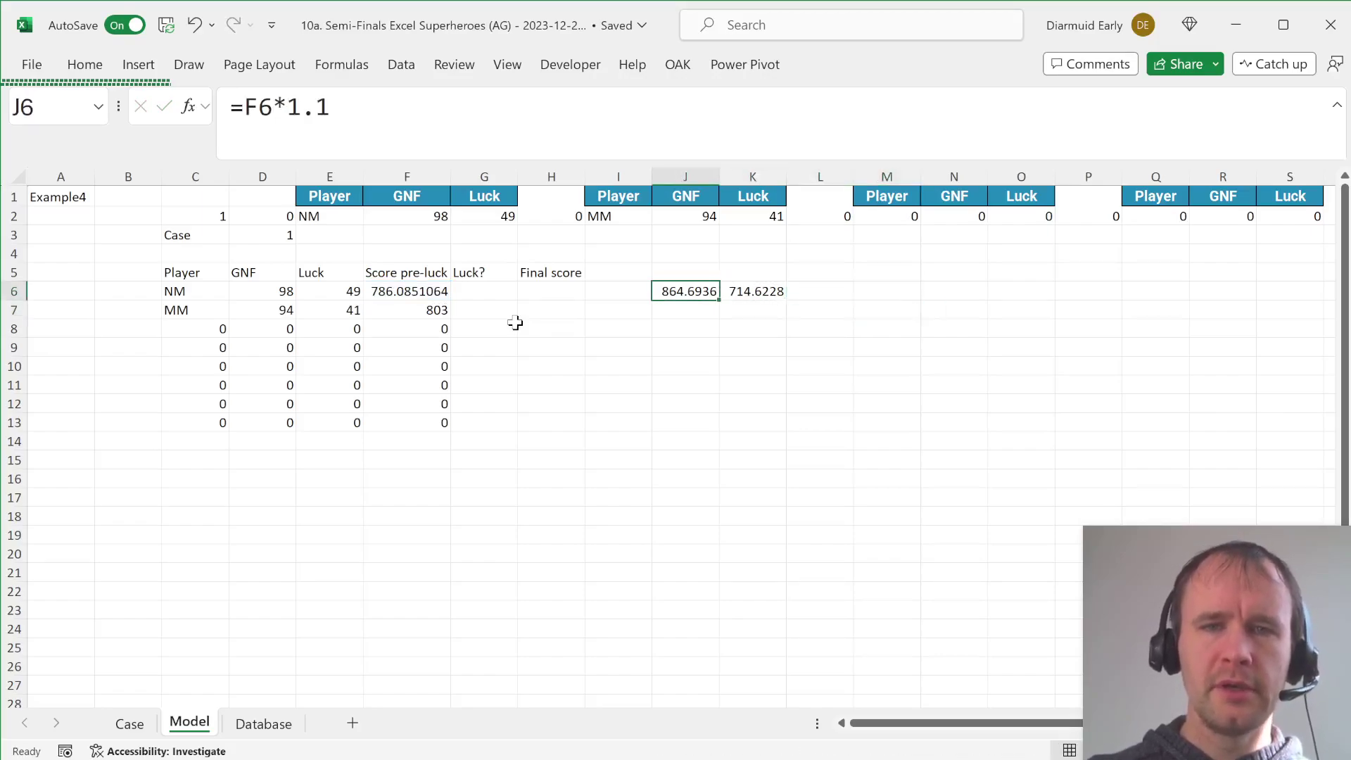
pyautogui.press('Right')
pyautogui.press('Left')
pyautogui.press('Left')
pyautogui.press('Left')
pyautogui.press('Left')
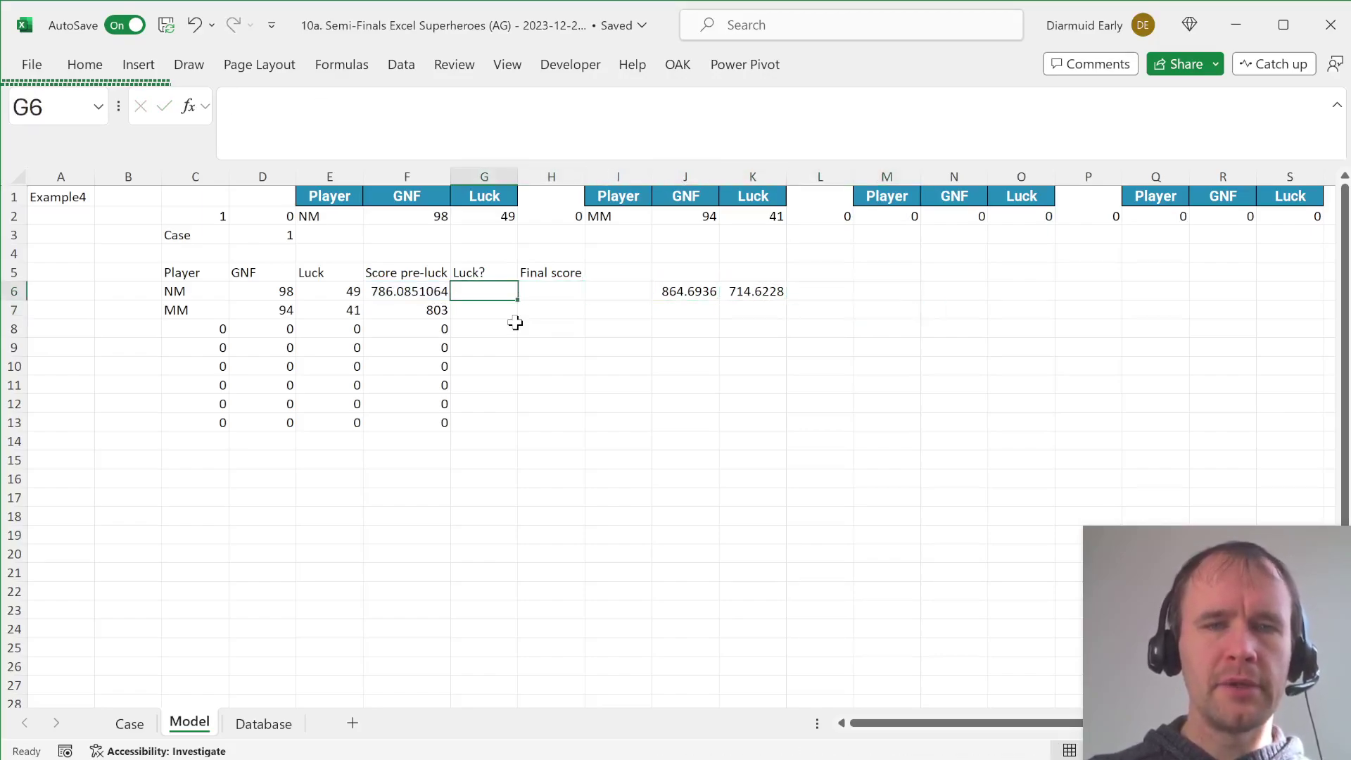
# Begin a COUNTIFS formula in G6 counting pre-luck scores in $F$6:$F$13 greater than F6/1.1.
pyautogui.write('=countifs(')
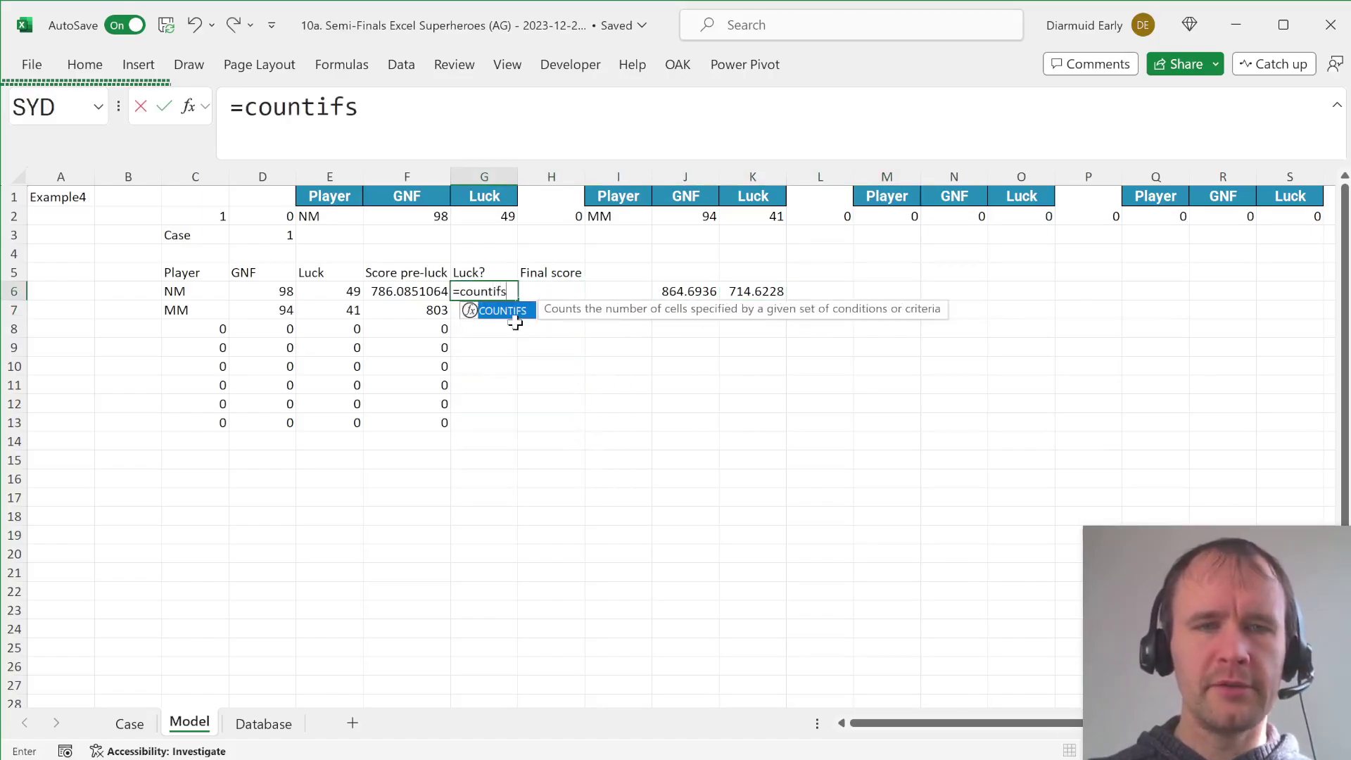
pyautogui.press('Left')
pyautogui.hotkey('ctrl', 'shift', 'Down')
pyautogui.press('F4')
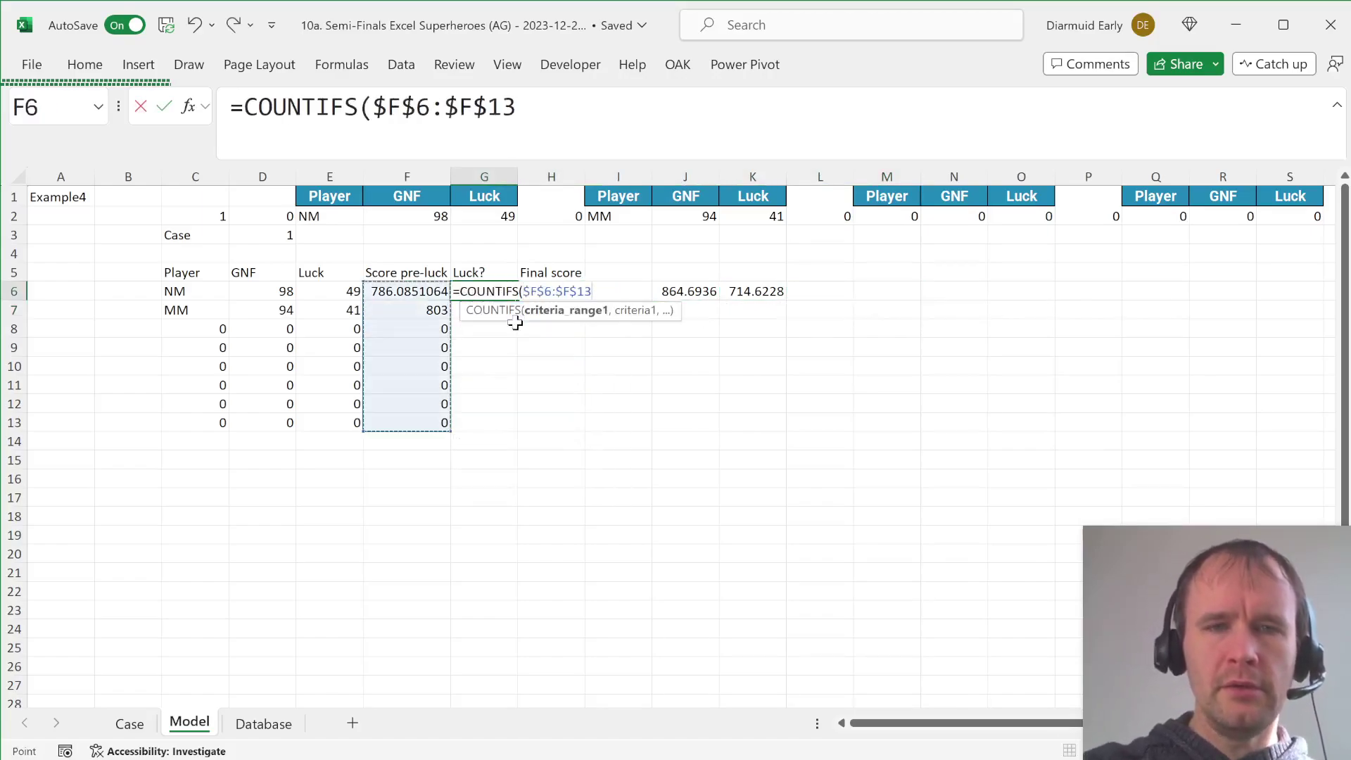
pyautogui.write(',')
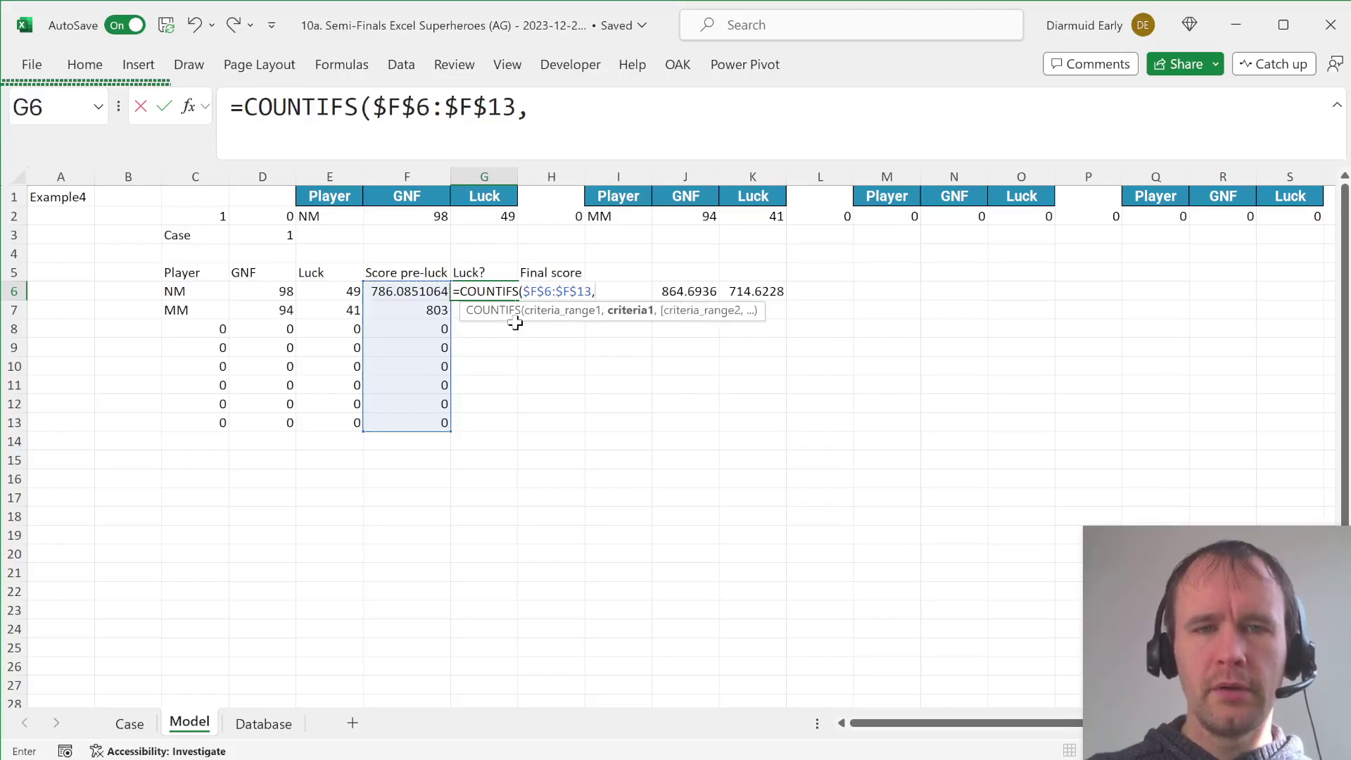
pyautogui.press('Left')
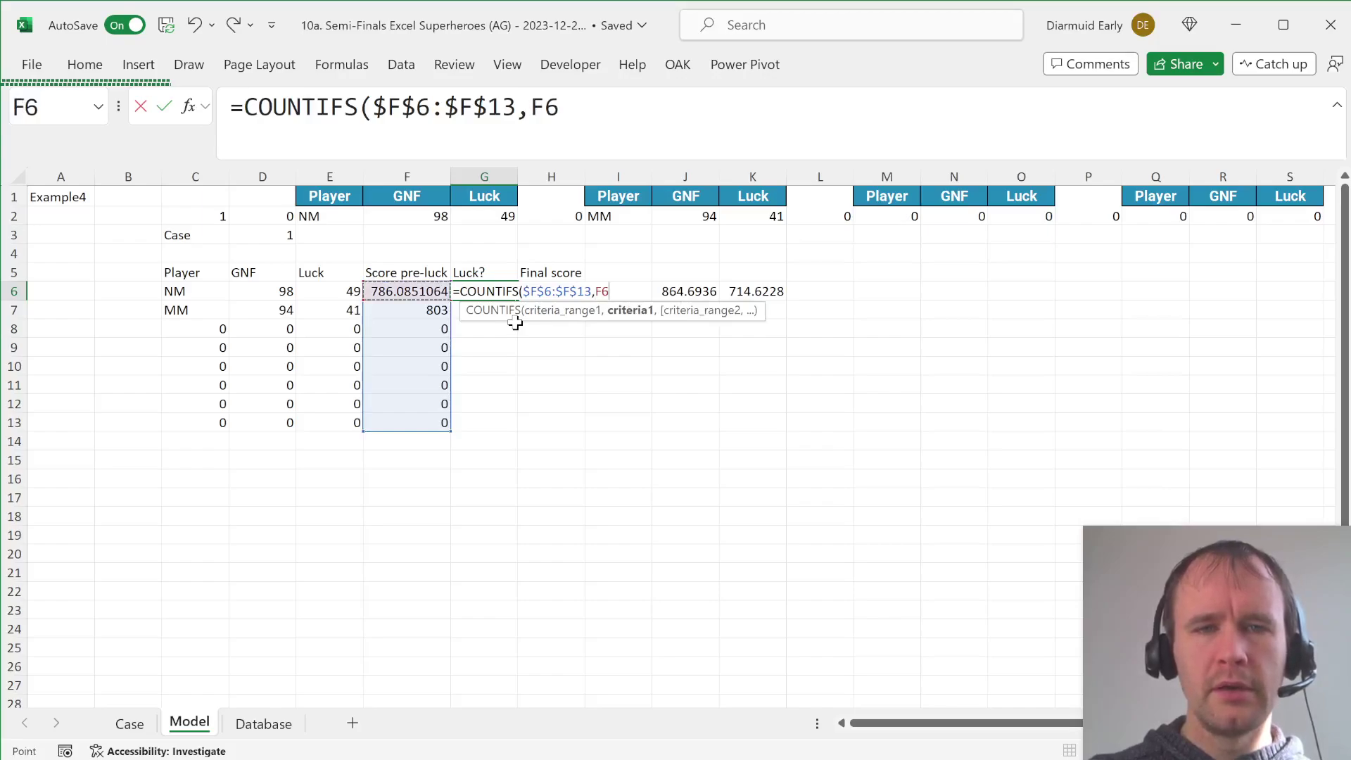
pyautogui.press('BackSpace')
pyautogui.press('BackSpace')
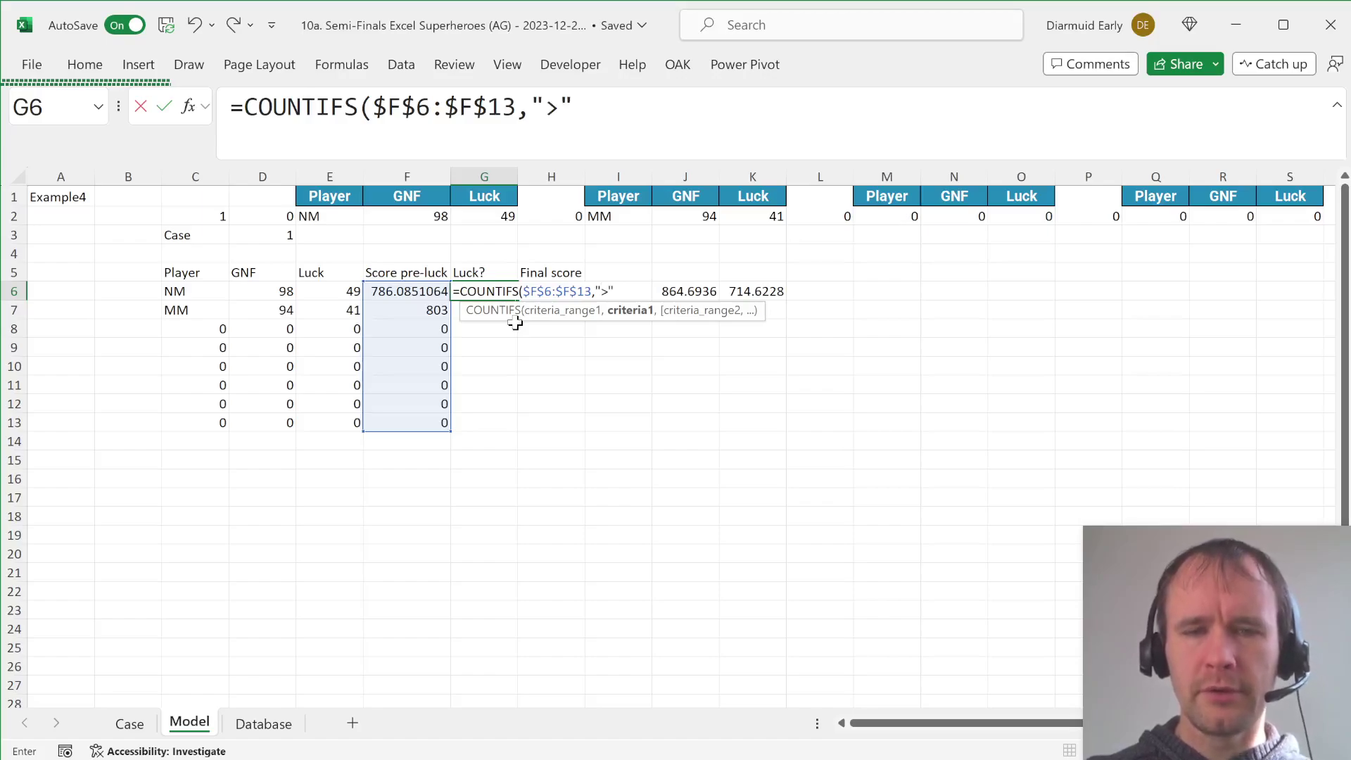
pyautogui.write('">"&')
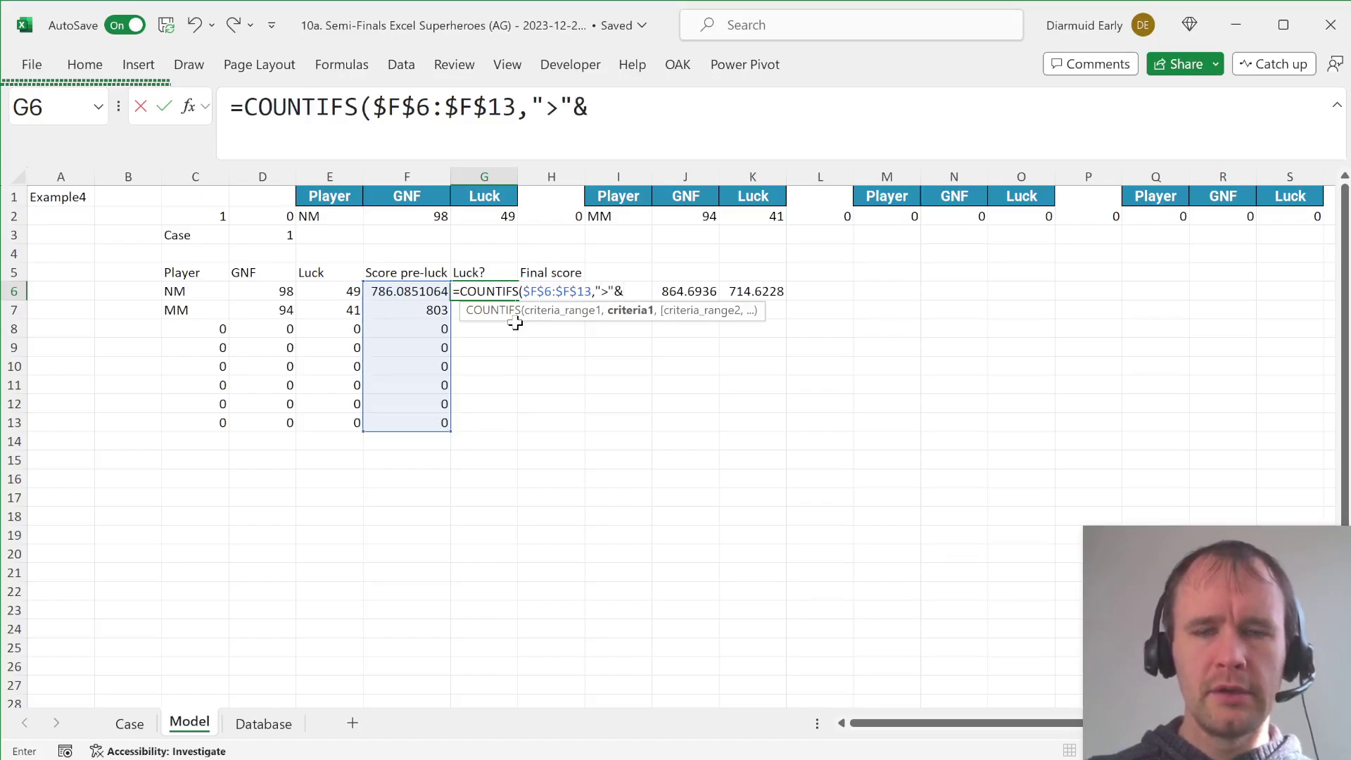
pyautogui.write('(')
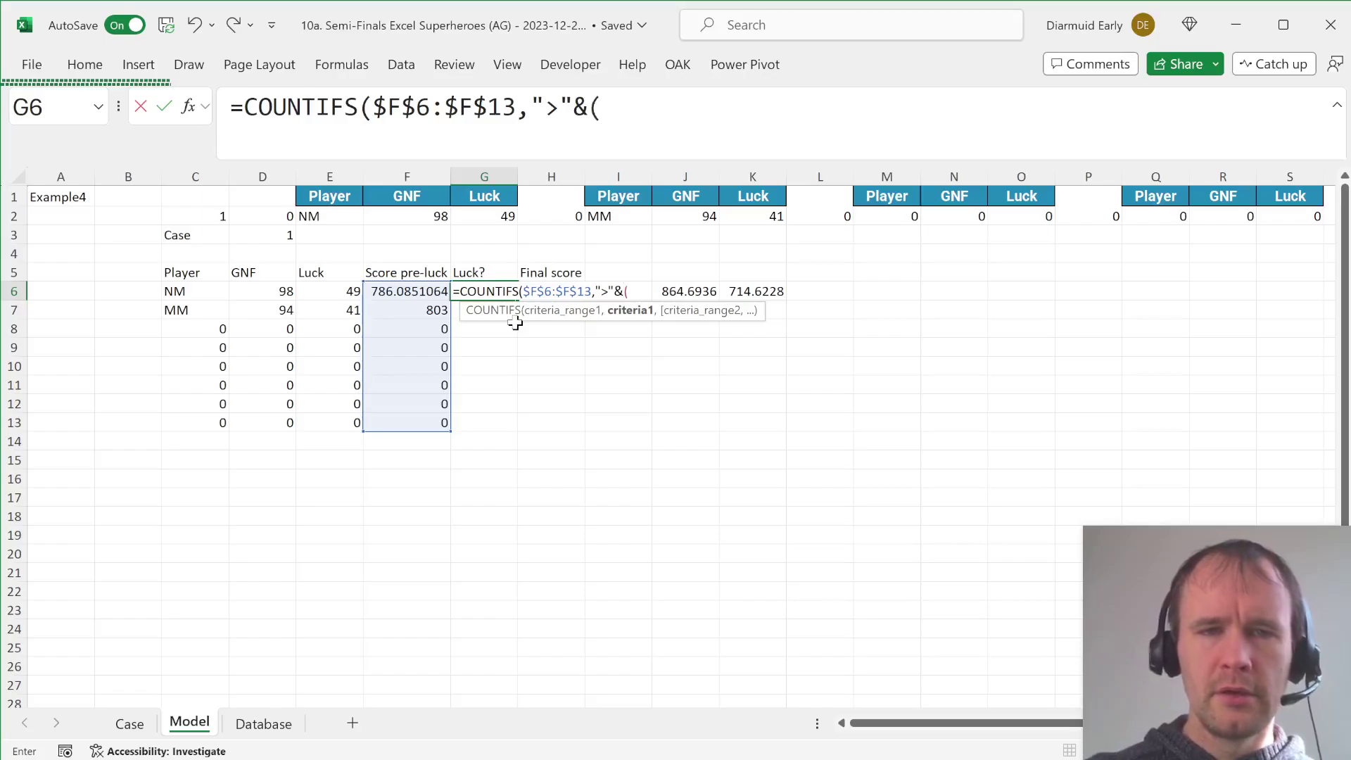
pyautogui.press('Left')
pyautogui.write('*')
pyautogui.press('BackSpace')
pyautogui.write('/1.1)')
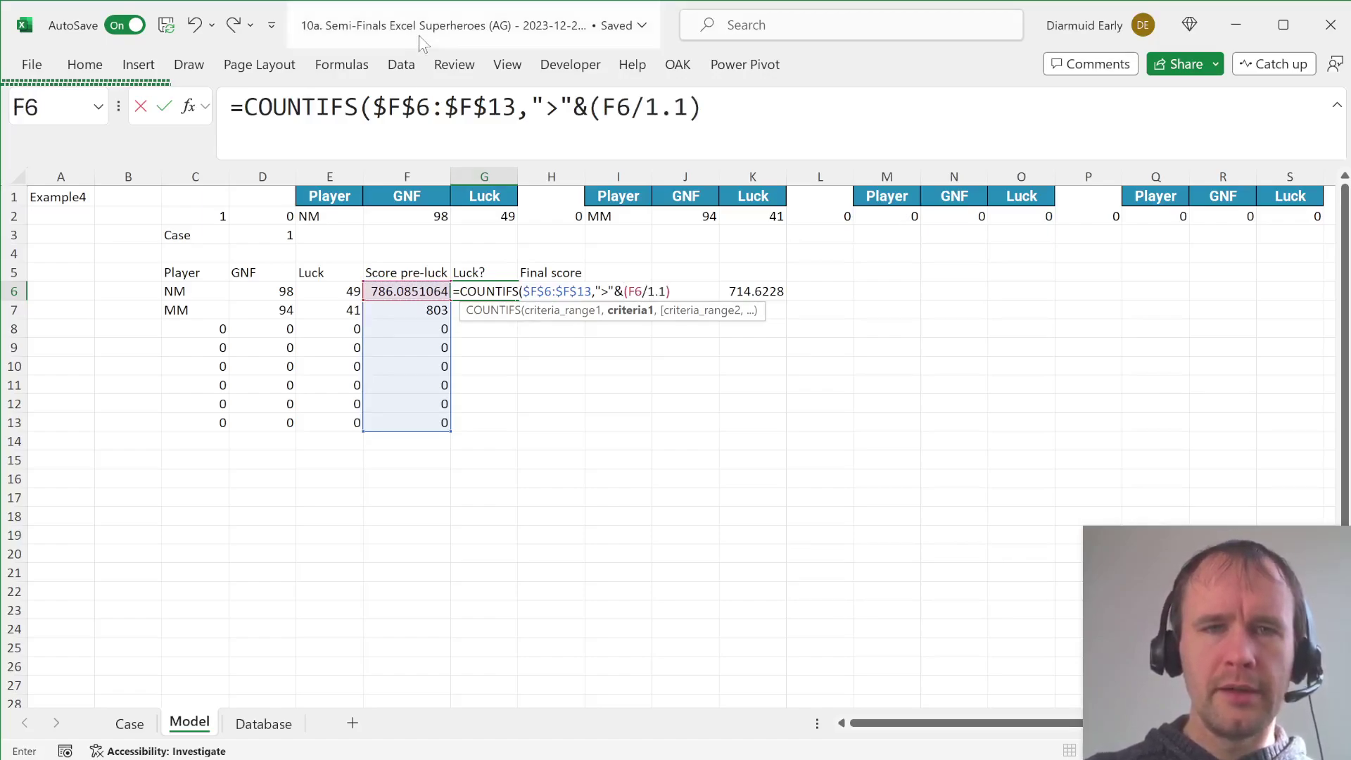
# Add a second COUNTIFS condition in G6 requiring scores in $F$6:$F$13 below F6*1.1, and enter the formula.
pyautogui.click(370, 106)
pyautogui.hotkey('shift', 'End')
pyautogui.hotkey('ctrl', 'c')
pyautogui.press('End')
pyautogui.write(',')
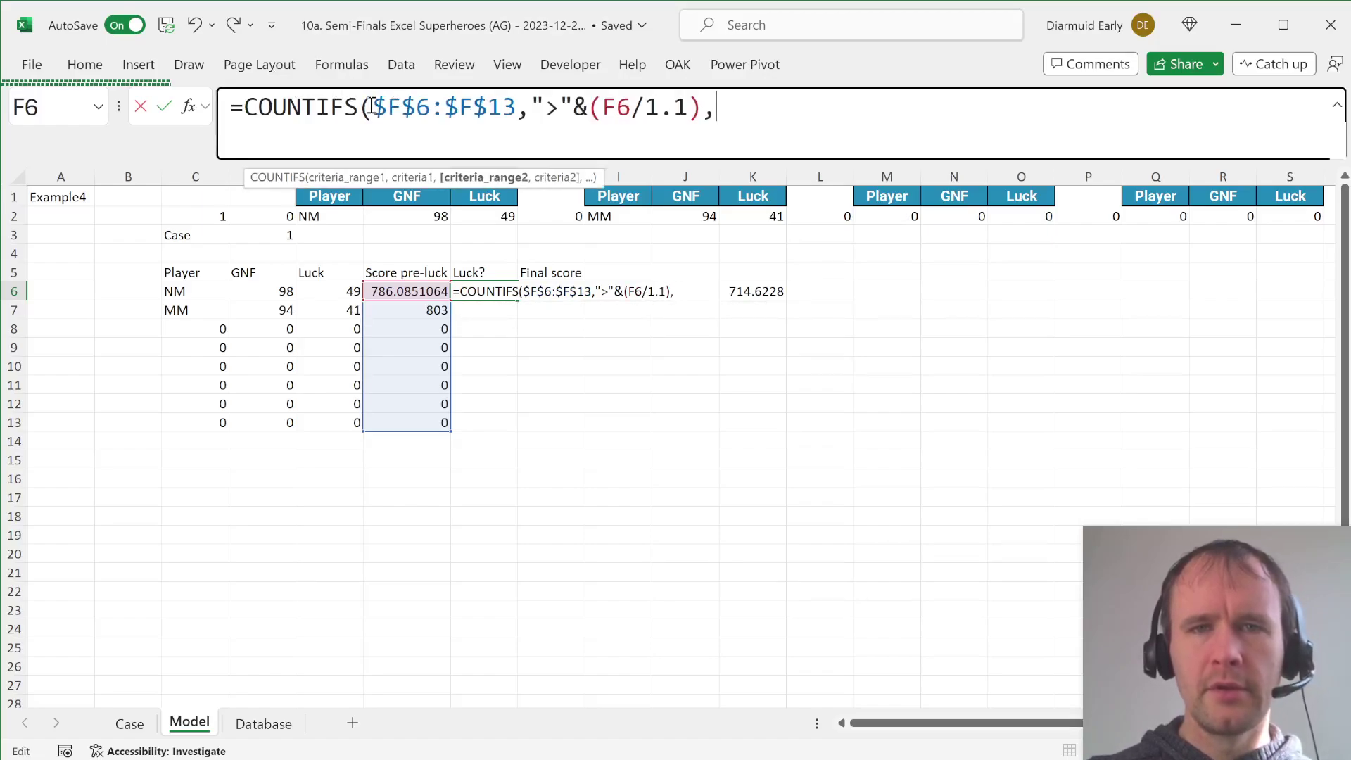
pyautogui.hotkey('ctrl', 'v')
pyautogui.click(907, 106)
pyautogui.press('BackSpace')
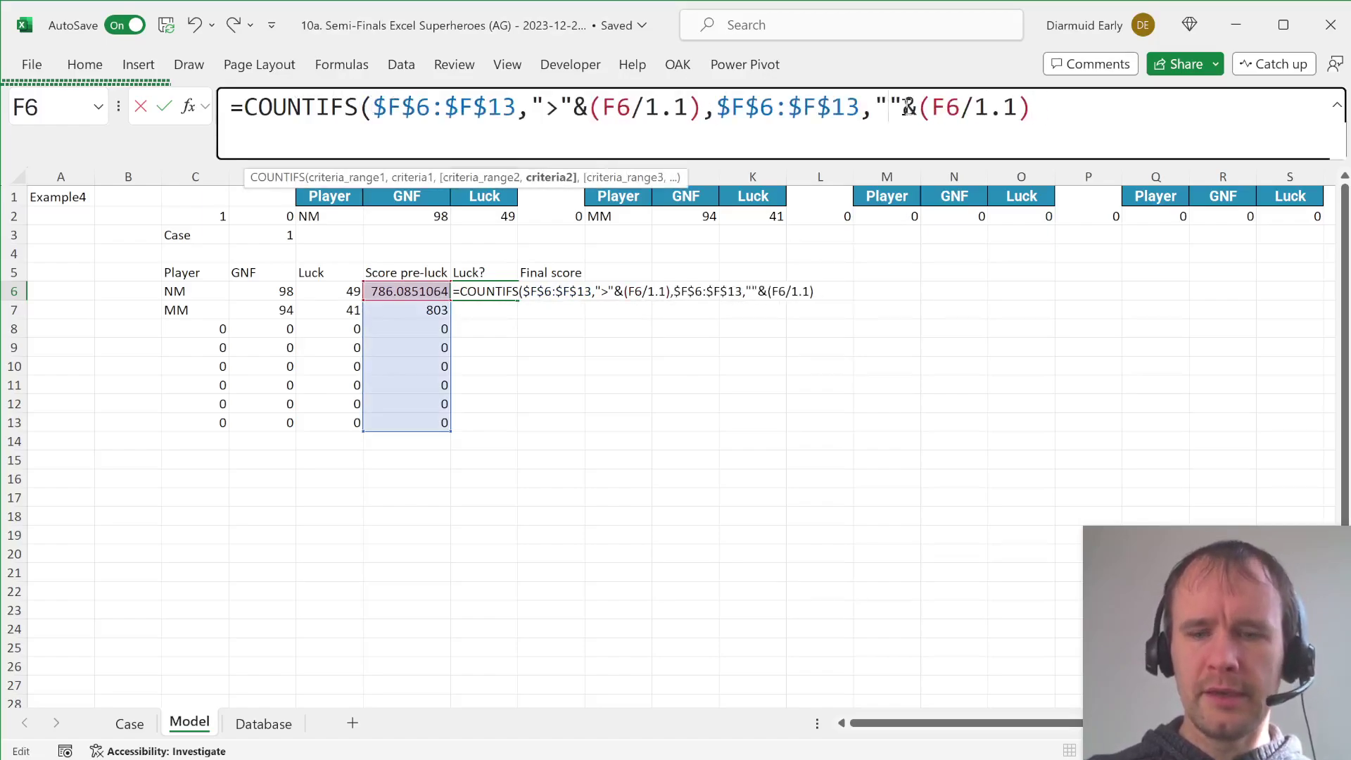
pyautogui.write('<')
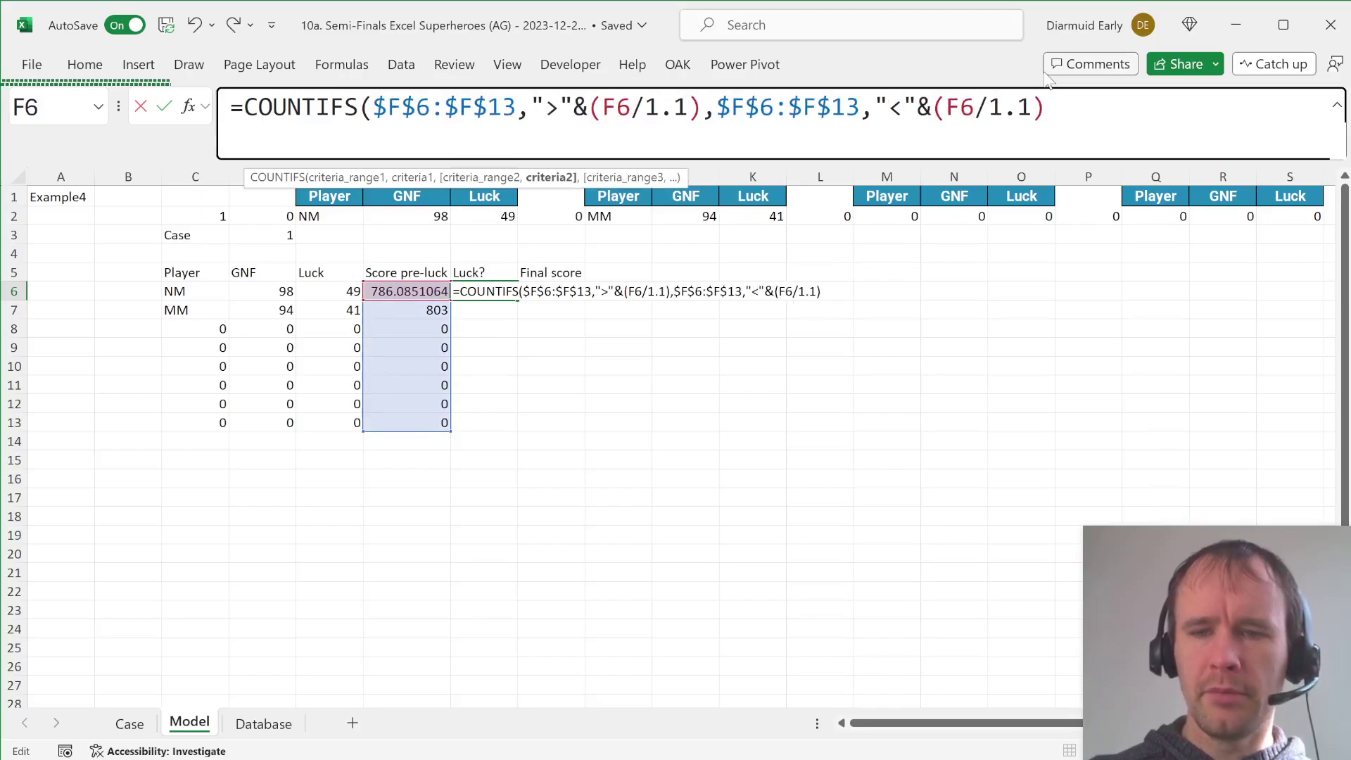
pyautogui.press('Delete')
pyautogui.write('*')
pyautogui.click(1071, 107)
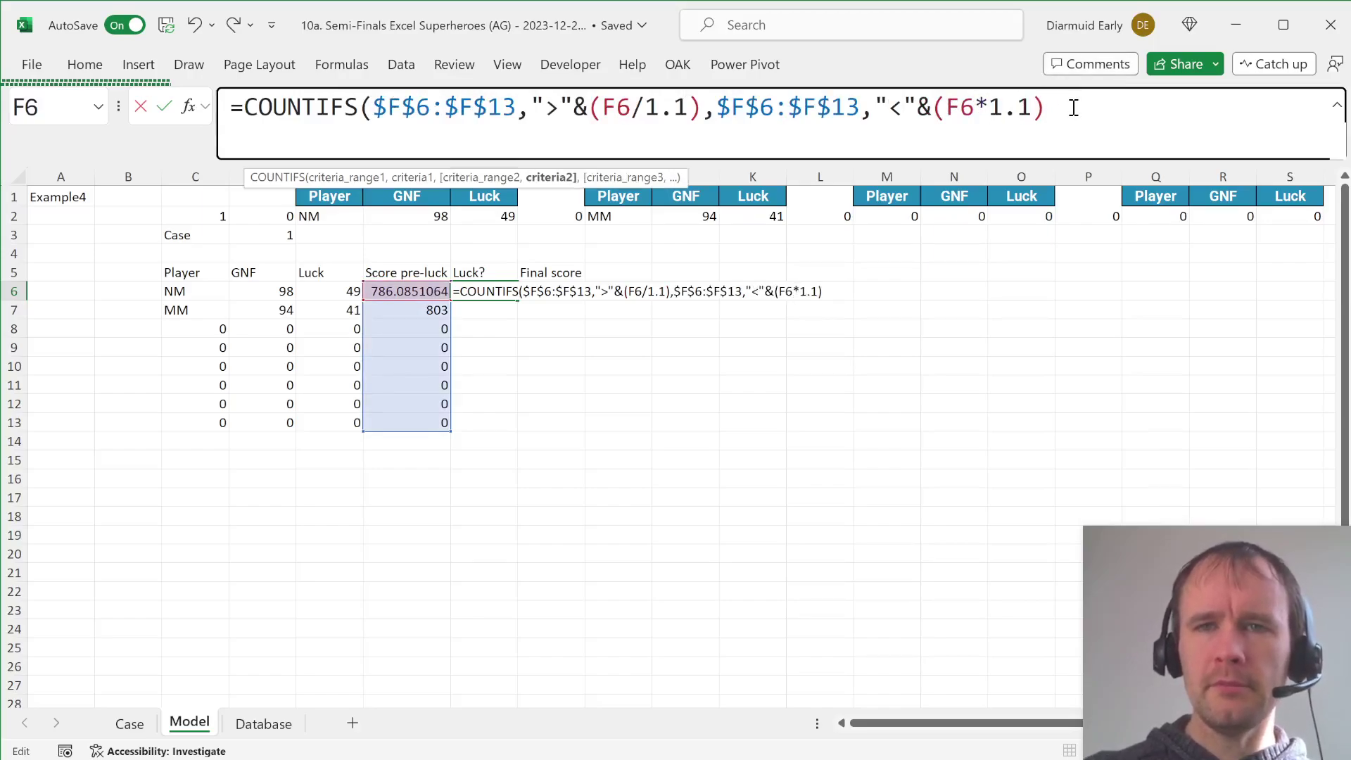
pyautogui.write(')')
pyautogui.press('Return')
# Fill the Luck? formula from G6 down to G13.
pyautogui.press('Down')
pyautogui.press('Down')
pyautogui.press('Down')
pyautogui.press('Down')
pyautogui.press('Down')
pyautogui.press('Down')
pyautogui.hotkey('ctrl', 'shift', 'Up')
pyautogui.hotkey('ctrl', 'd')
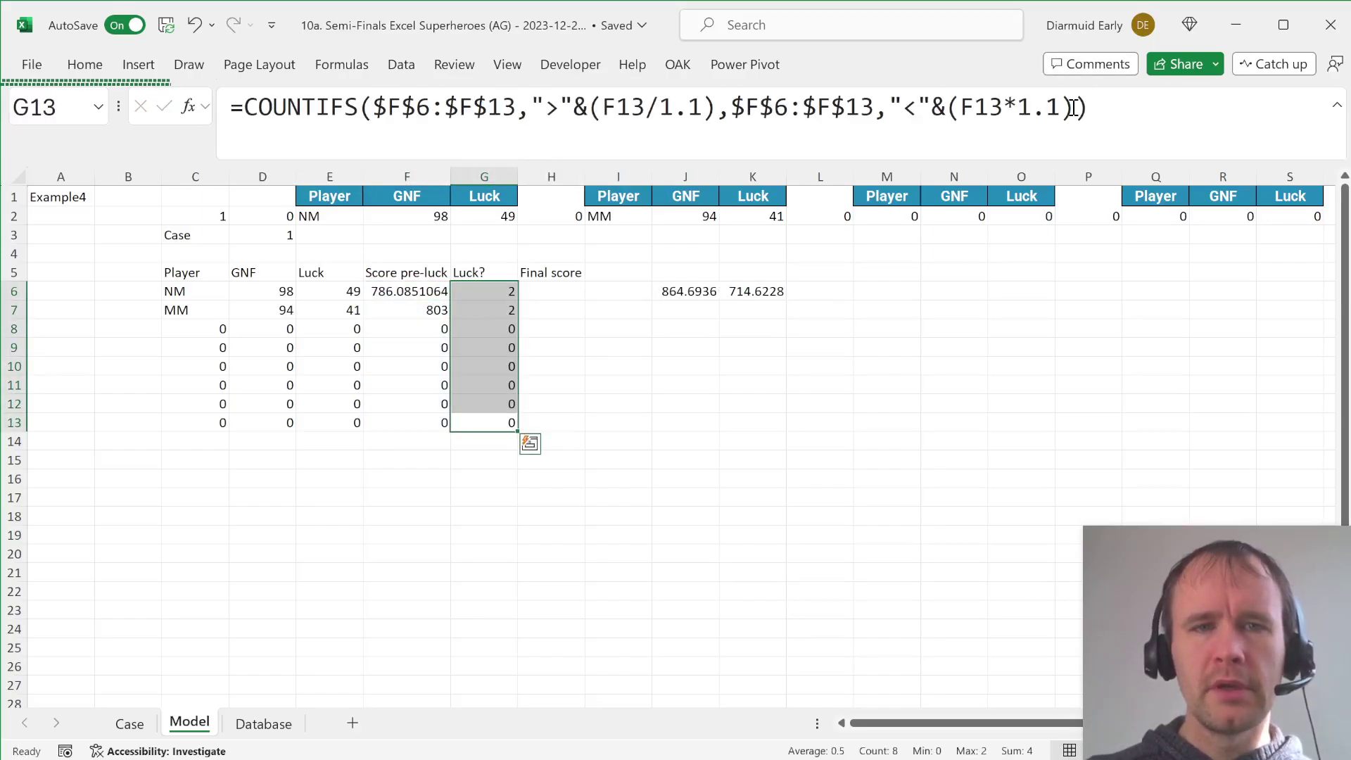
# Append >1 to the COUNTIFS formulas in G6:G13 to return TRUE or FALSE, and go to Final score cell H6.
pyautogui.press('Return')
pyautogui.click(1180, 95)
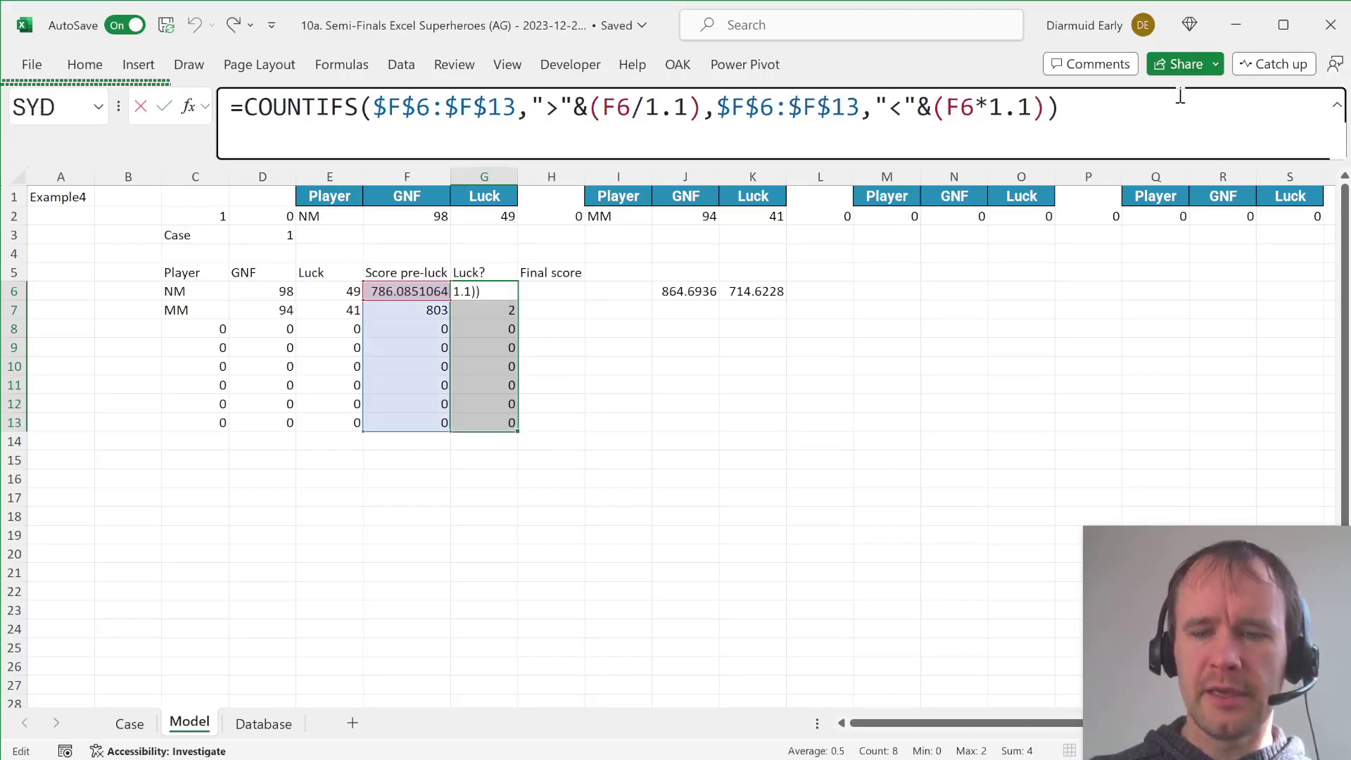
pyautogui.write('>1')
pyautogui.hotkey('ctrl', 'Return')
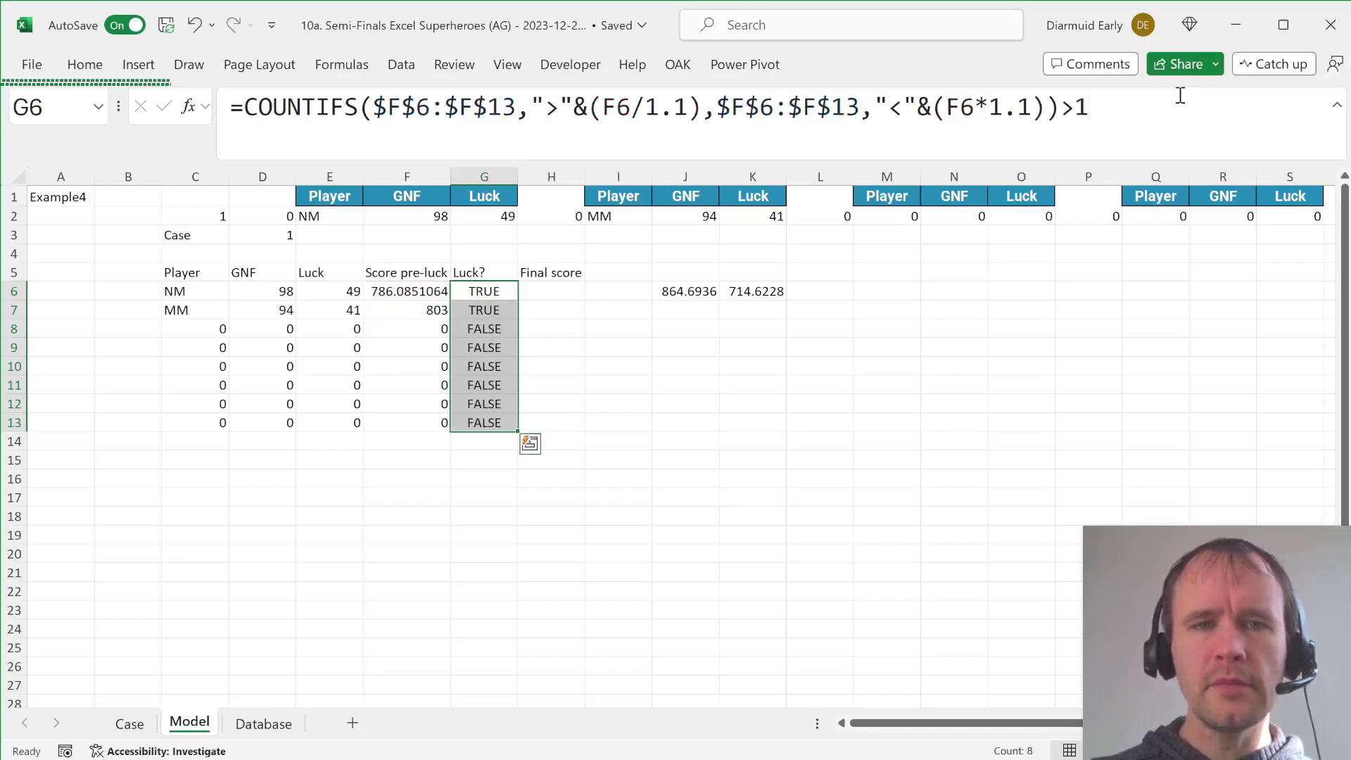
pyautogui.press('Left')
pyautogui.press('Up')
pyautogui.press('Down')
pyautogui.press('Right')
pyautogui.press('Right')
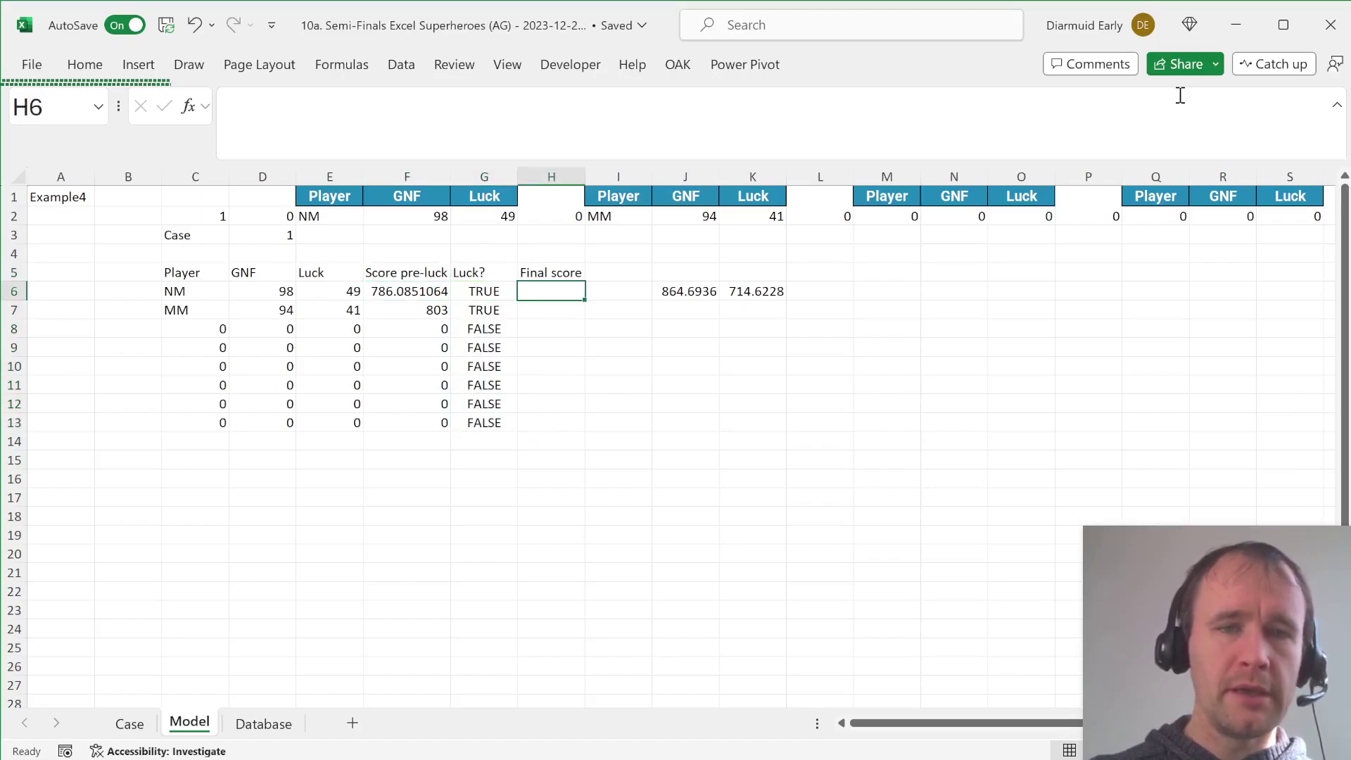
pyautogui.write('=')
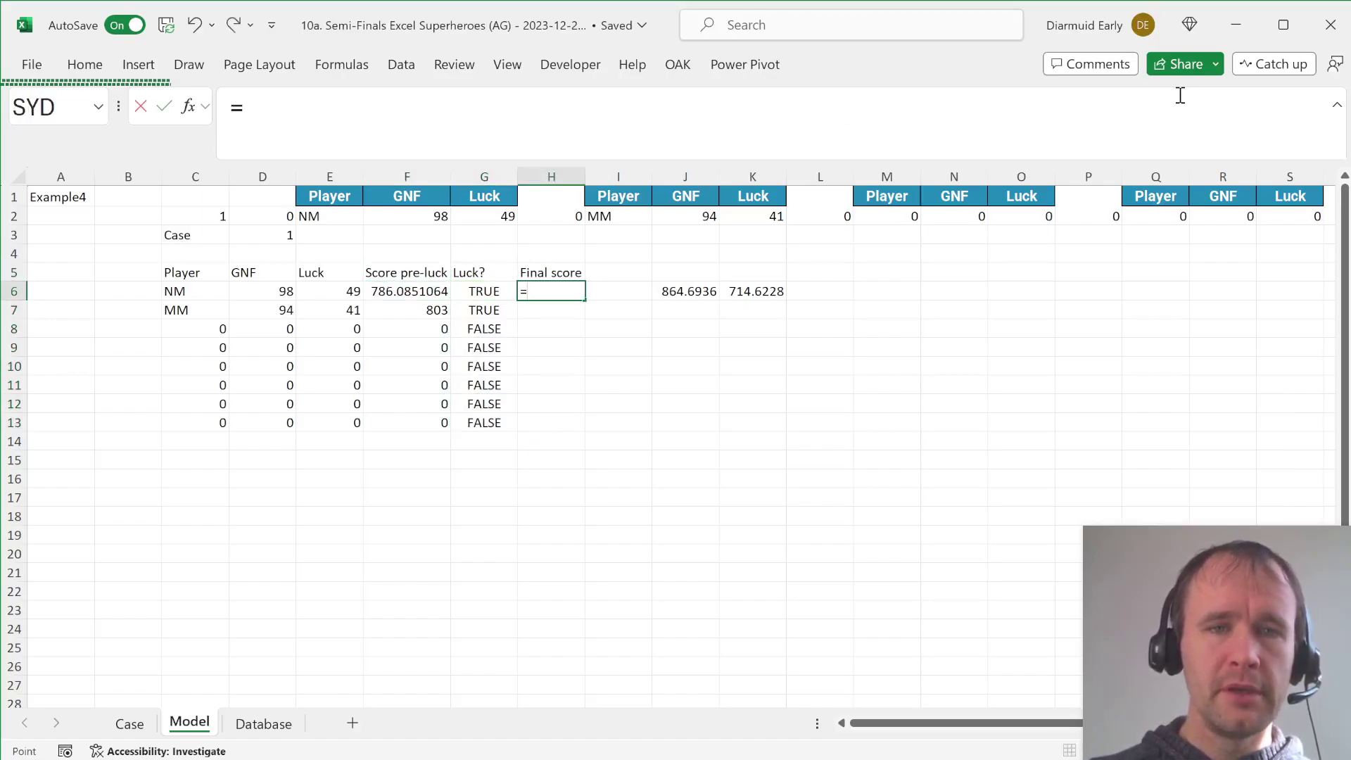
pyautogui.press('Left')
pyautogui.press('Escape')
# Enter =F6+IF(G6,E6,0) in H6 to add the luck points to the pre-luck score when luck applies.
pyautogui.write('=')
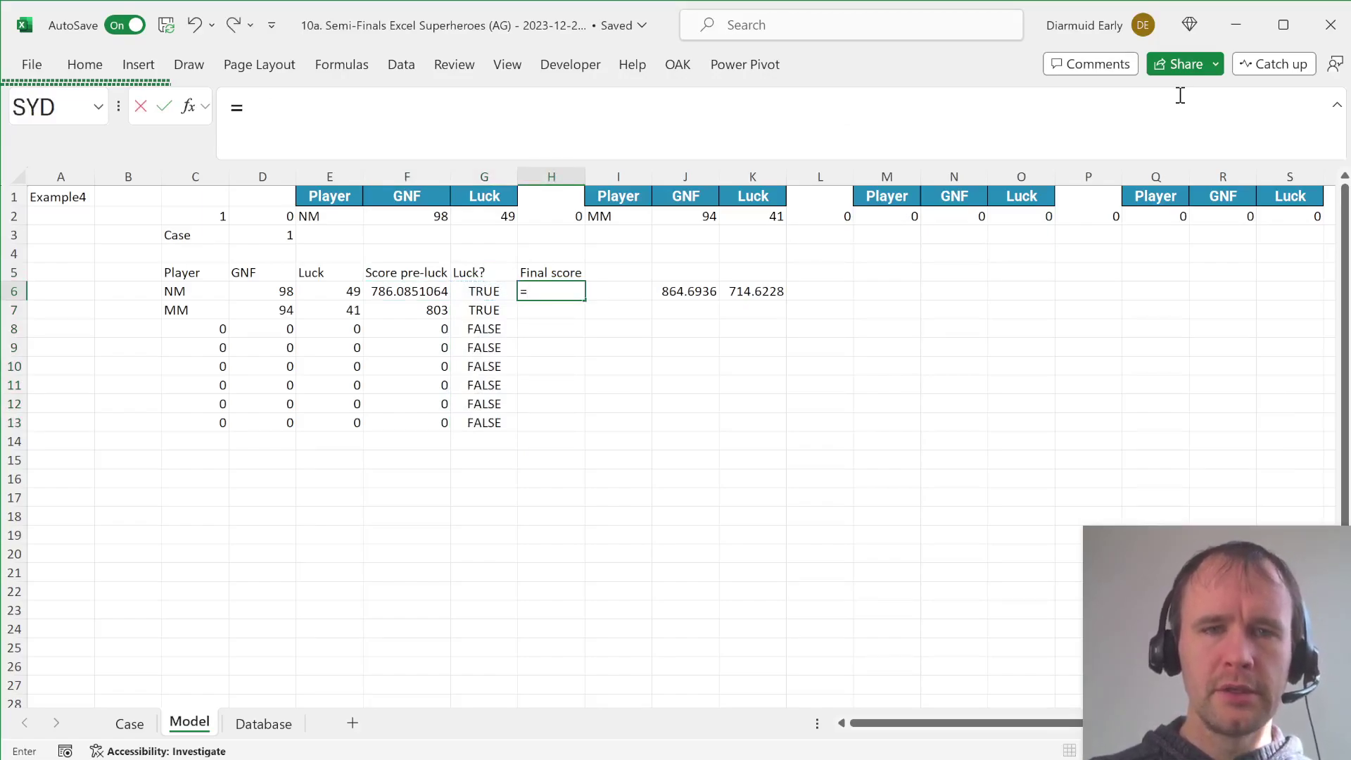
pyautogui.press('Left')
pyautogui.press('Left')
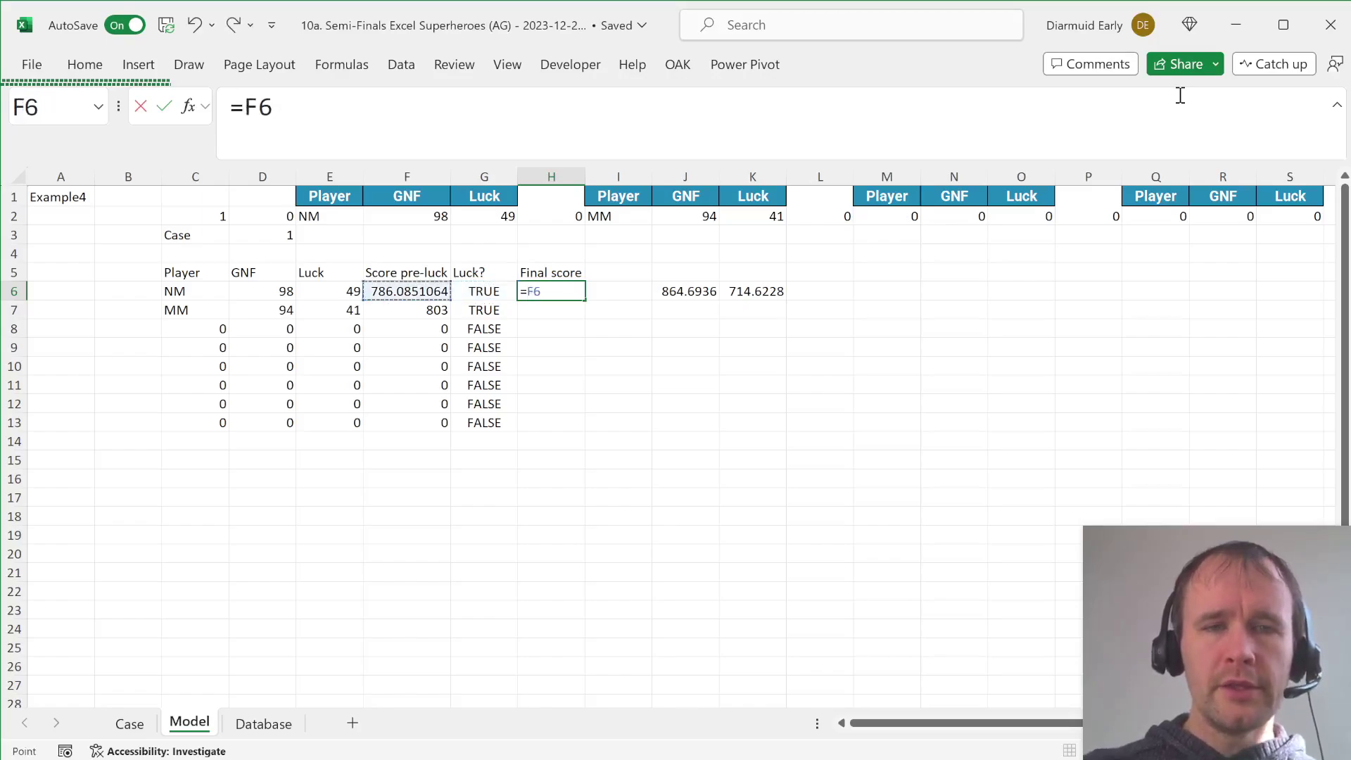
pyautogui.write('+if')
pyautogui.press('Tab')
pyautogui.press('Left')
pyautogui.write(',')
pyautogui.press('Left')
pyautogui.press('Left')
pyautogui.press('Left')
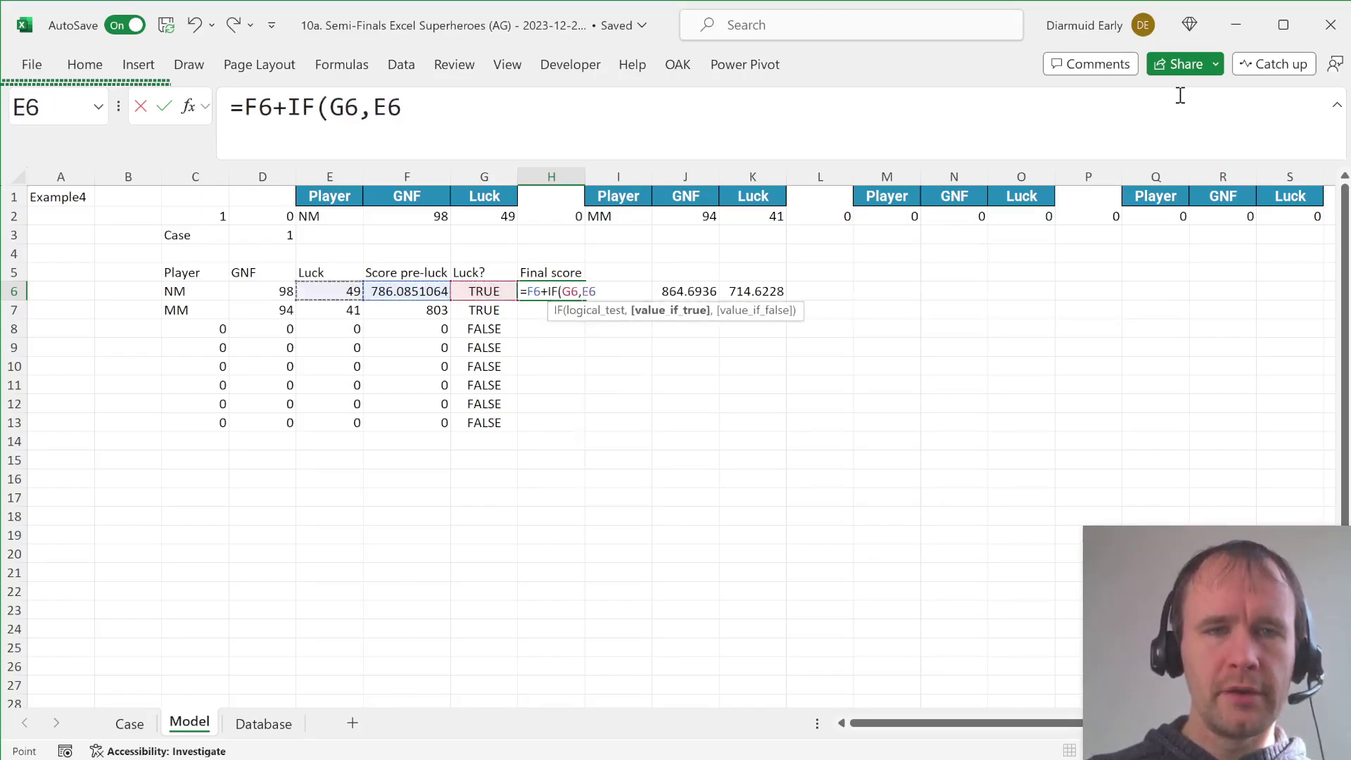
pyautogui.write(',0)')
pyautogui.press('Return')
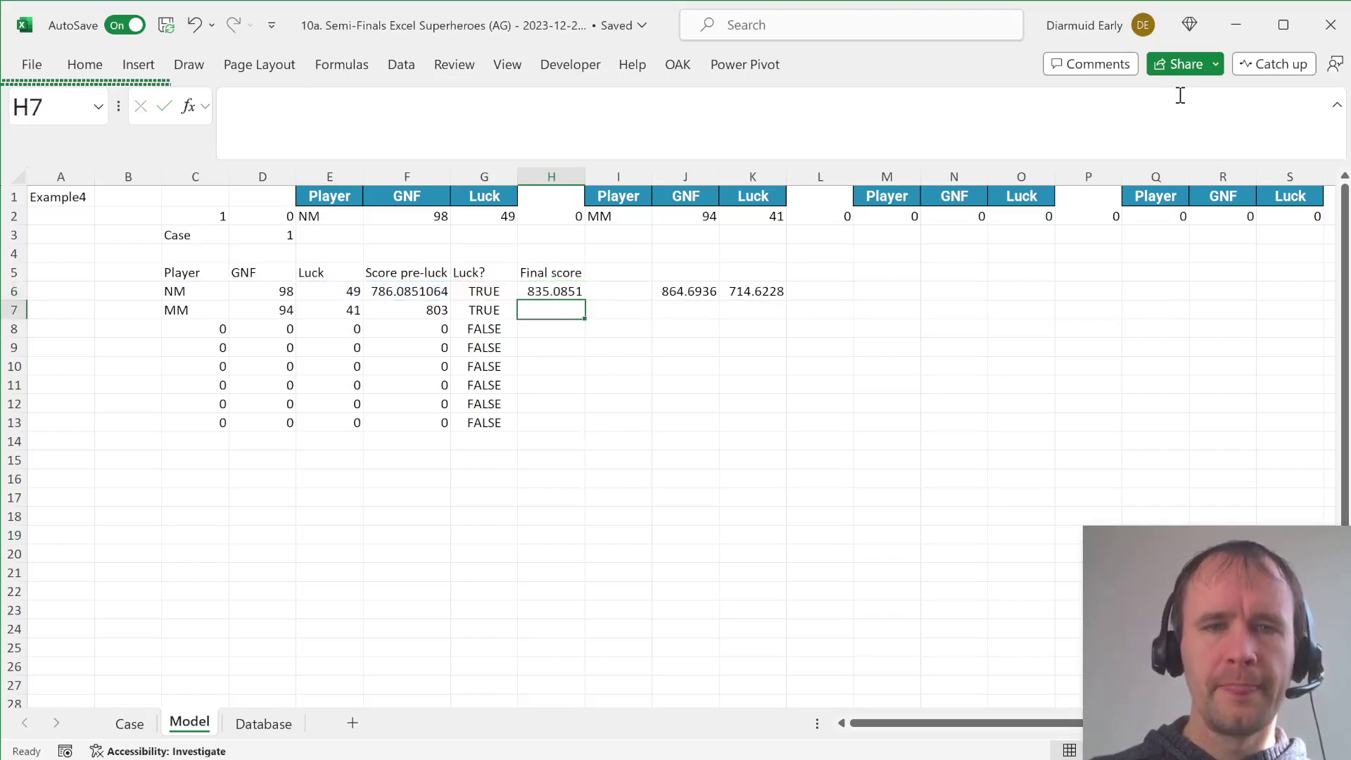
# Fill the Final score formula from H6 down to H13 and return to H6.
pyautogui.press('Left')
pyautogui.hotkey('ctrl', 'Down')
pyautogui.press('Right')
pyautogui.hotkey('ctrl', 'shift', 'Up')
pyautogui.hotkey('ctrl', 'd')
pyautogui.hotkey('ctrl', 'Up')
pyautogui.press('Down')
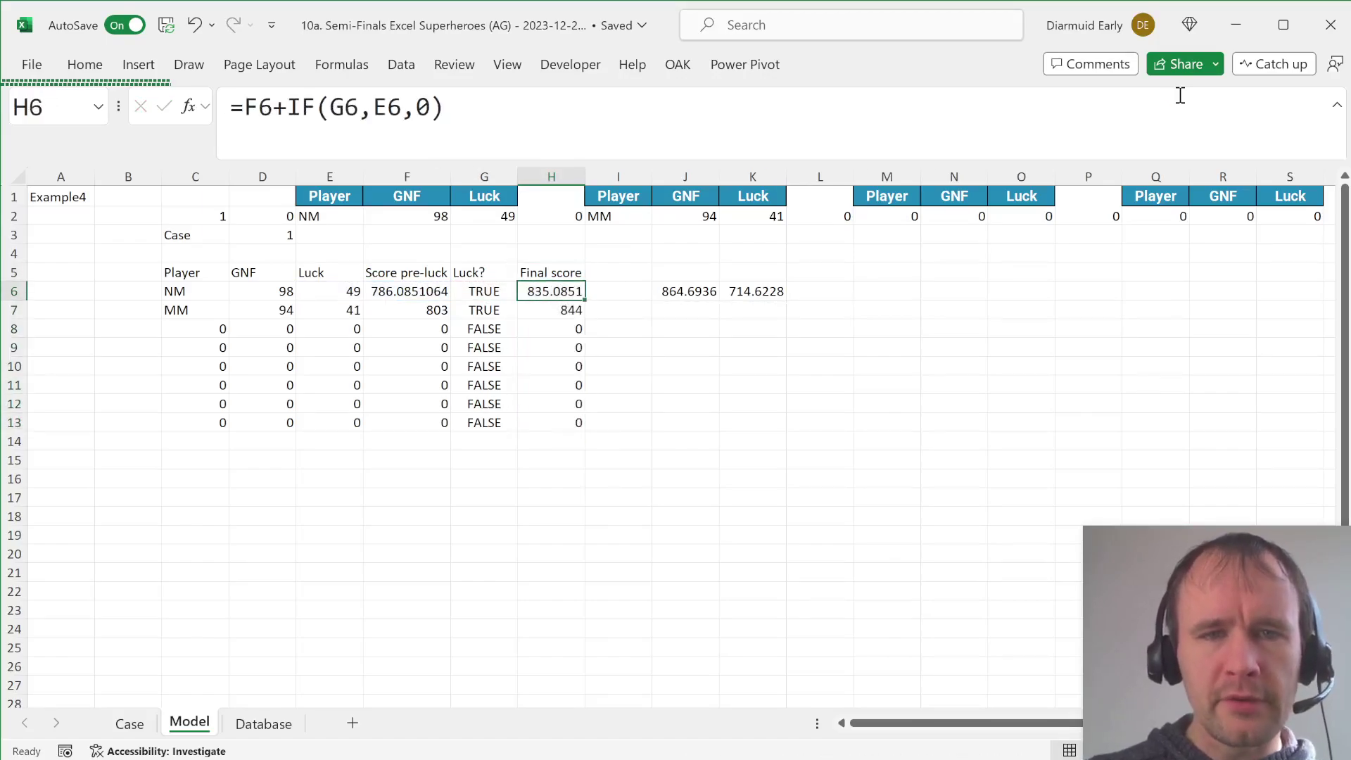
# Compare the final scores with the worked Example 4 result in the Level 4 text on the Case sheet.
pyautogui.hotkey('ctrl', 'pageup')
pyautogui.press('Down')
pyautogui.press('Down')
pyautogui.press('Left')
pyautogui.press('Left')
pyautogui.press('Down')
pyautogui.press('Left')
pyautogui.press('Left')
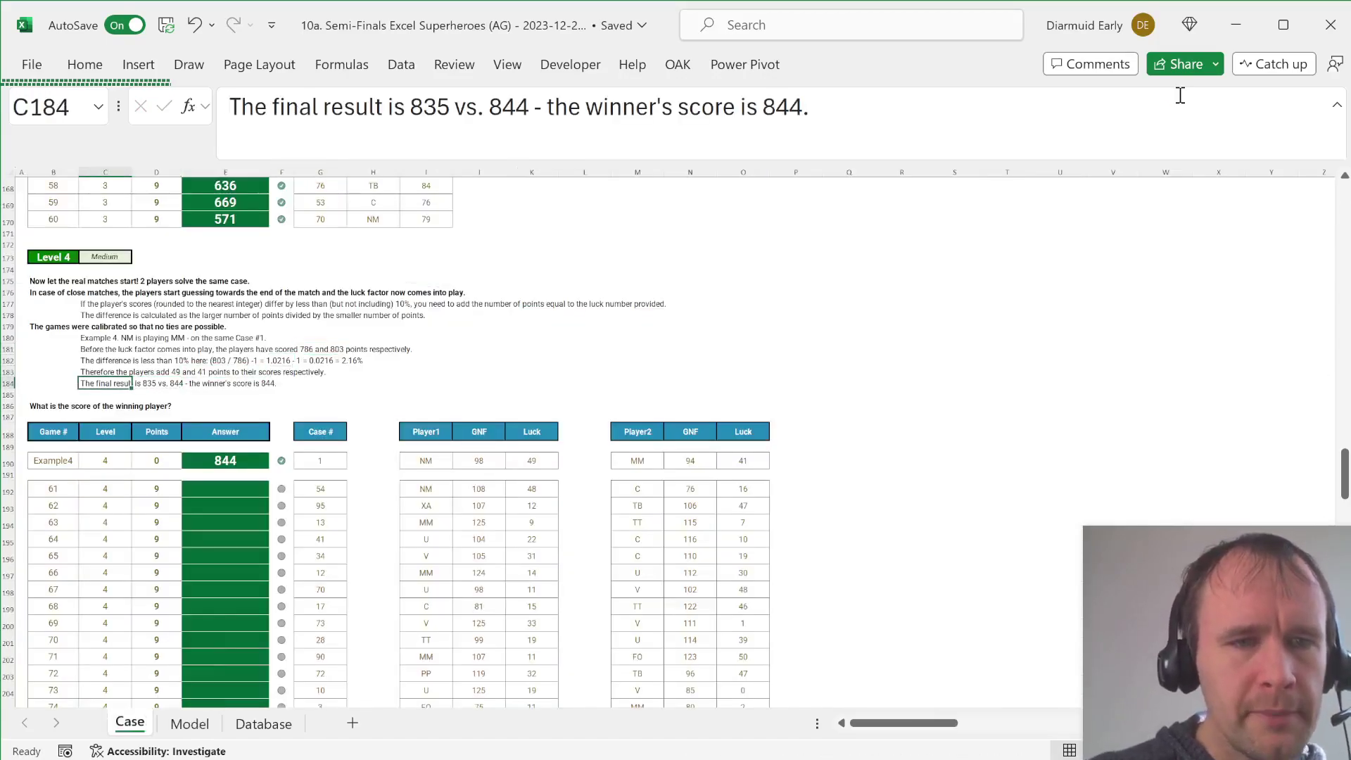
pyautogui.press('Left')
pyautogui.press('Left')
pyautogui.hotkey('ctrl', 'pagedown')
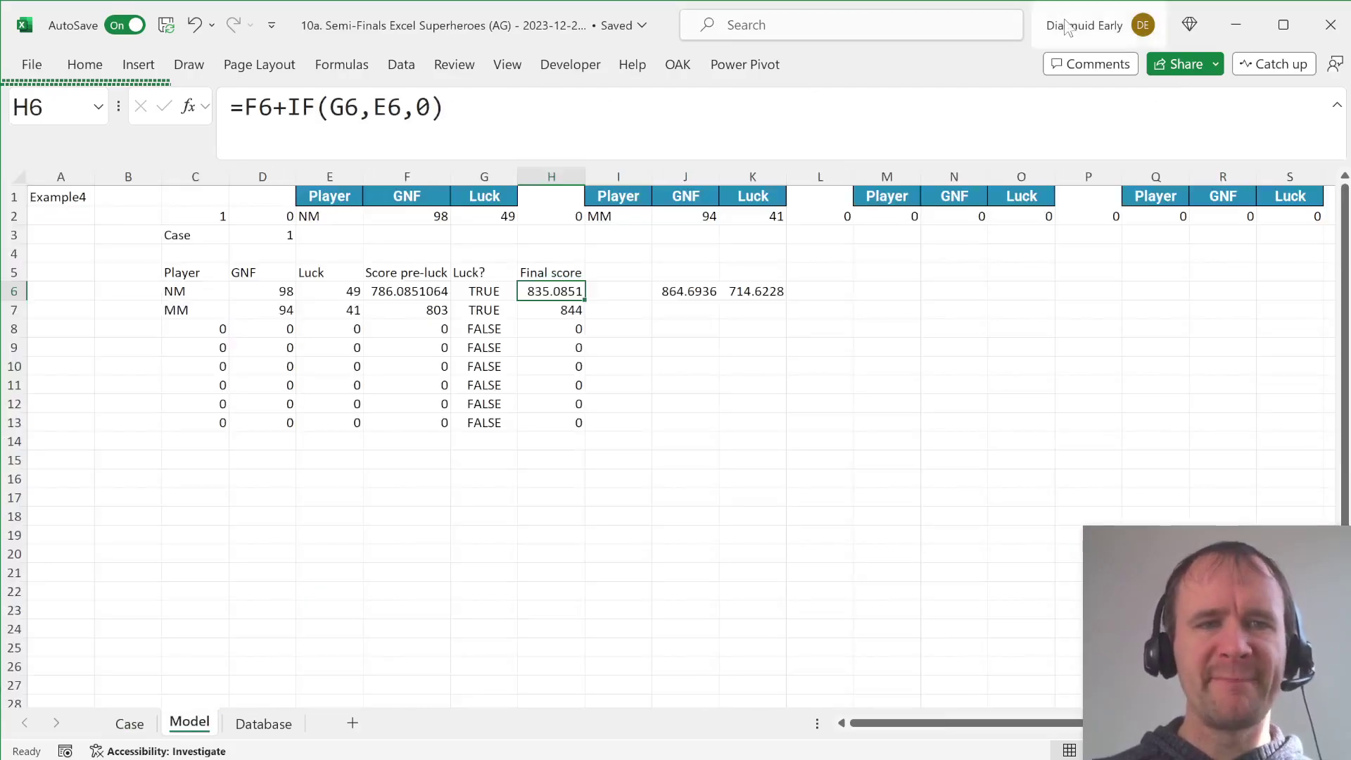
# Wrap the H6 formula in ROUND with 0 decimals and fill it down to H13.
pyautogui.click(245, 116)
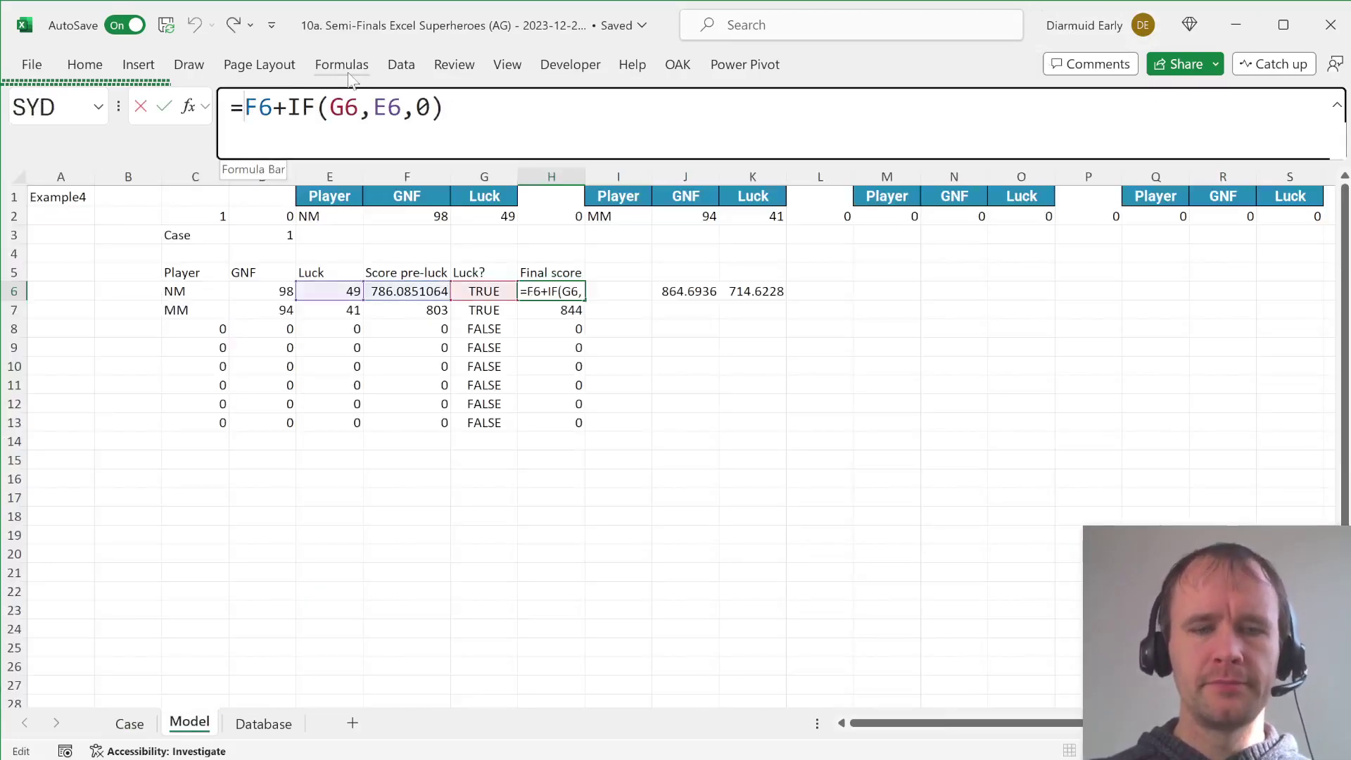
pyautogui.write('rou')
pyautogui.press('Tab')
pyautogui.write('0)')
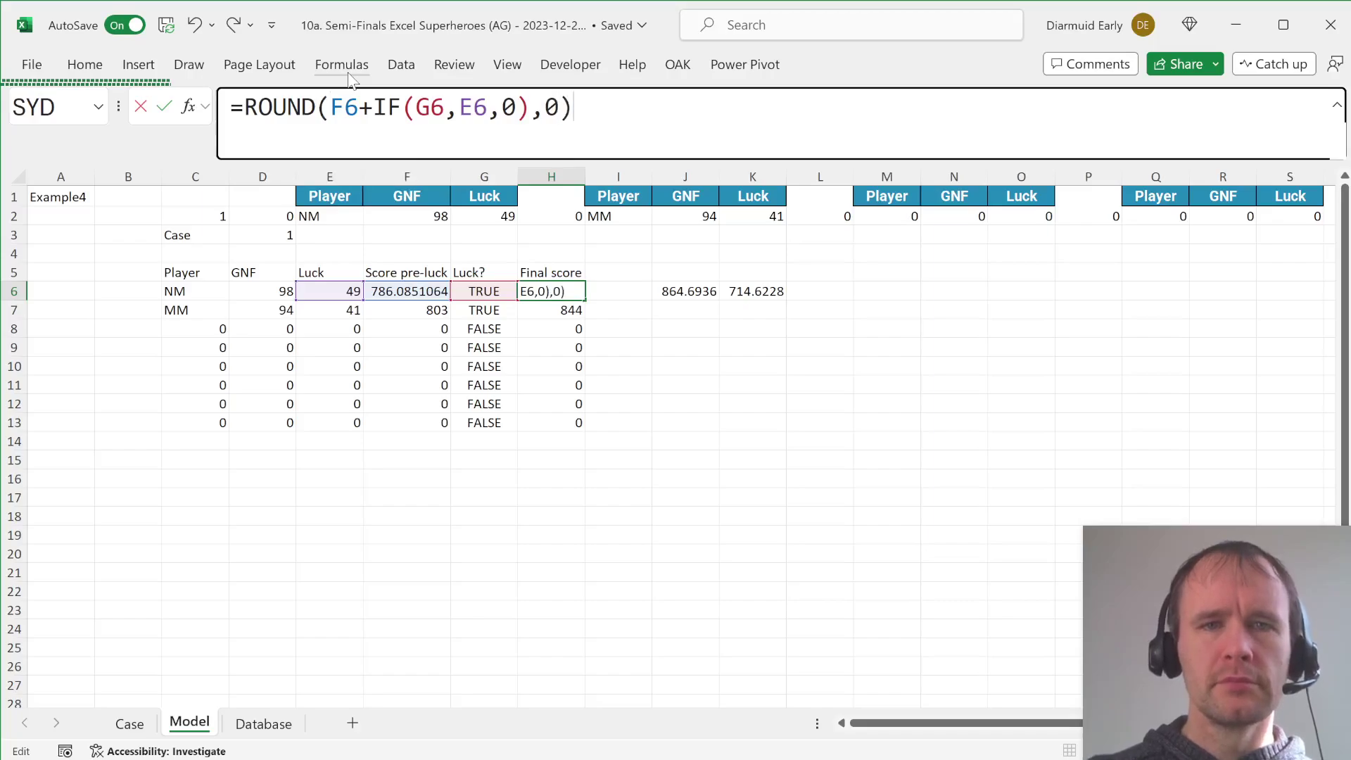
pyautogui.hotkey('ctrl', 'Return')
pyautogui.hotkey('ctrl', 'shift', 'Down')
pyautogui.hotkey('ctrl', 'd')
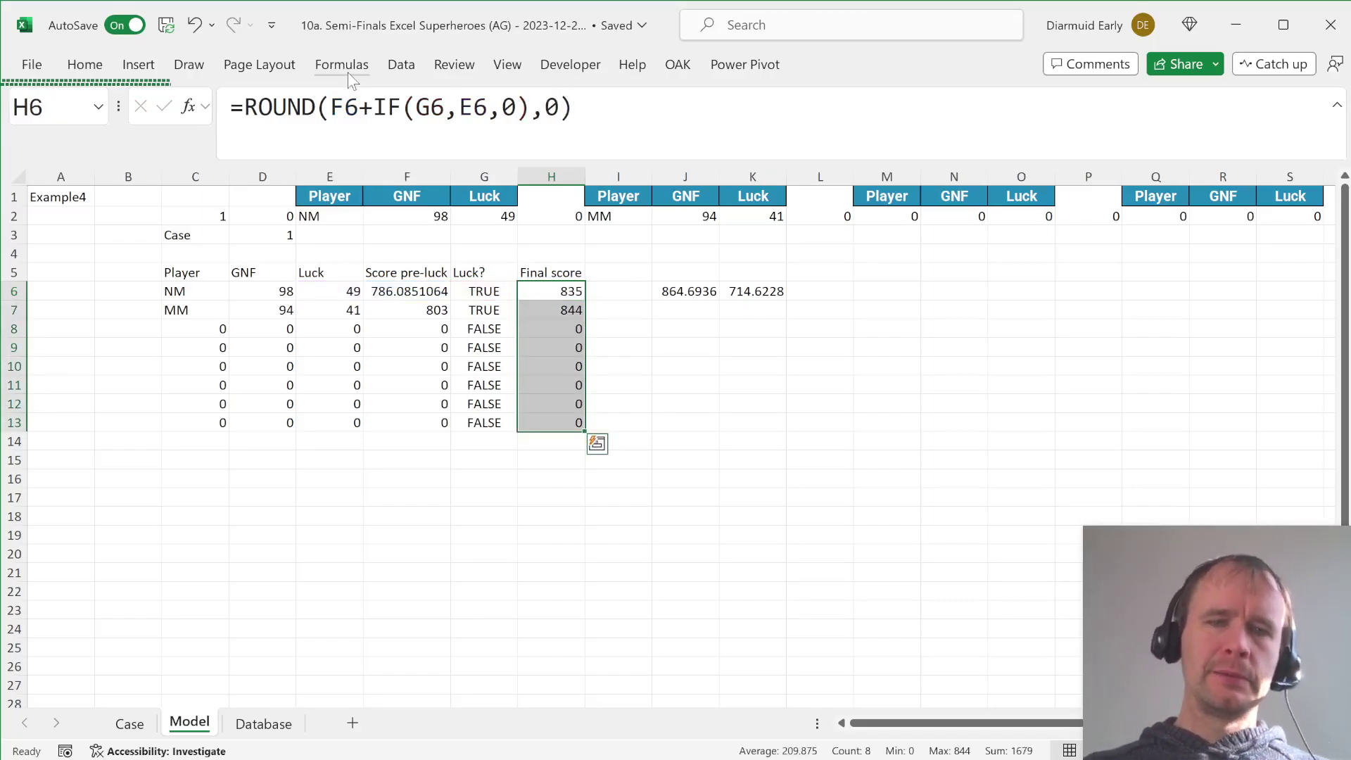
# Clear the upper and lower score limits in J6:K6 and return to H6.
pyautogui.press('Right')
pyautogui.press('Right')
pyautogui.hotkey('shift', 'Right')
pyautogui.press('Delete')
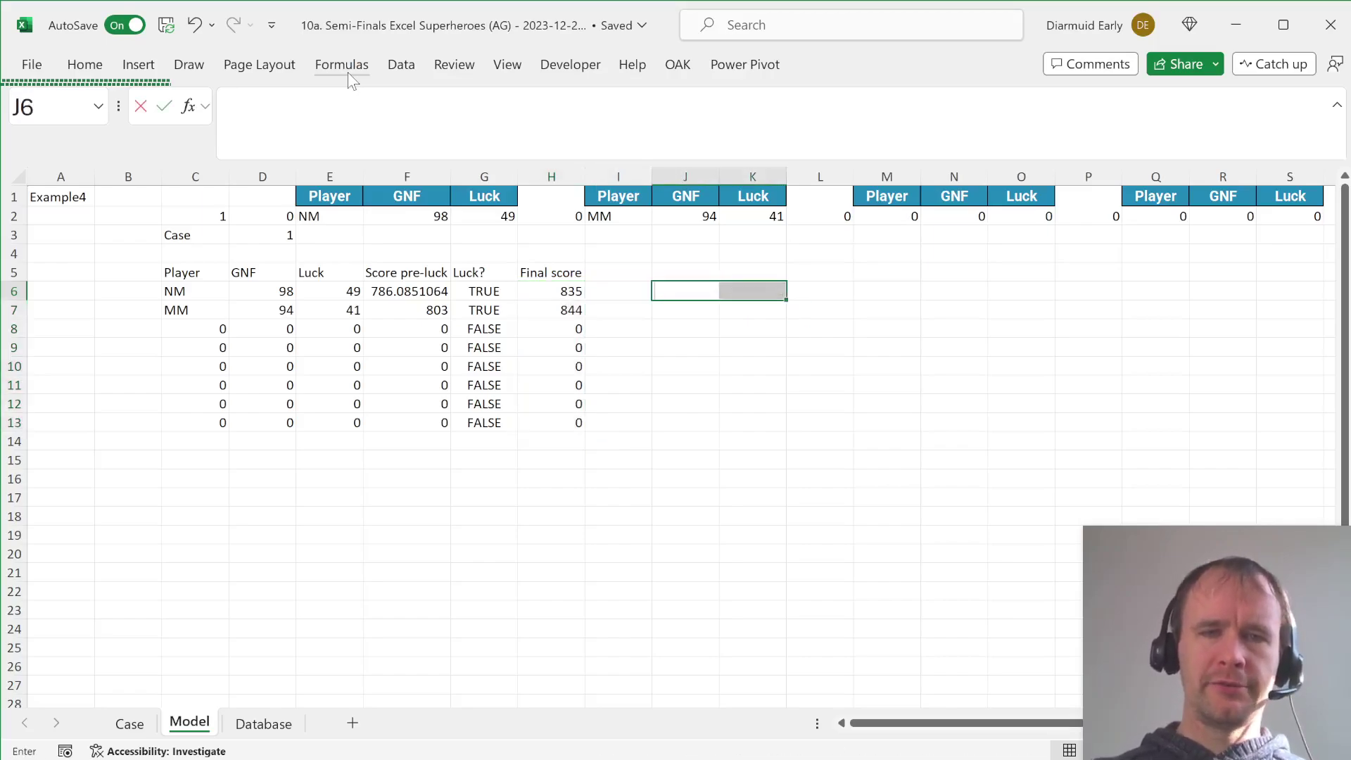
pyautogui.press('Left')
pyautogui.press('Left')
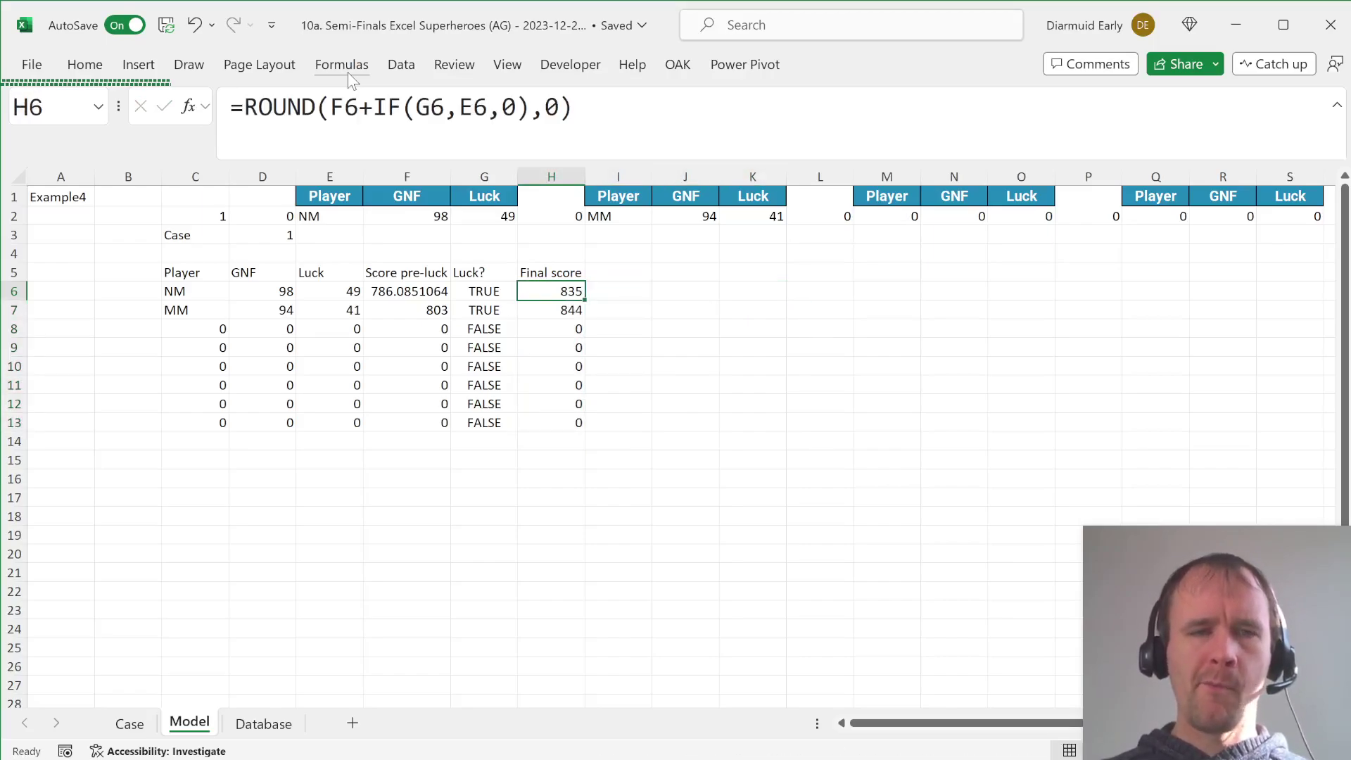
# Look through the game rows on the Case sheet from Level 4 to the last game for the range of game numbers.
pyautogui.press('Down')
pyautogui.press('Down')
pyautogui.press('Left')
pyautogui.press('Left')
pyautogui.press('Left')
pyautogui.press('Left')
pyautogui.press('Left')
pyautogui.press('Down')
pyautogui.press('Down')
pyautogui.press('Down')
pyautogui.press('Down')
pyautogui.press('Down')
pyautogui.press('Down')
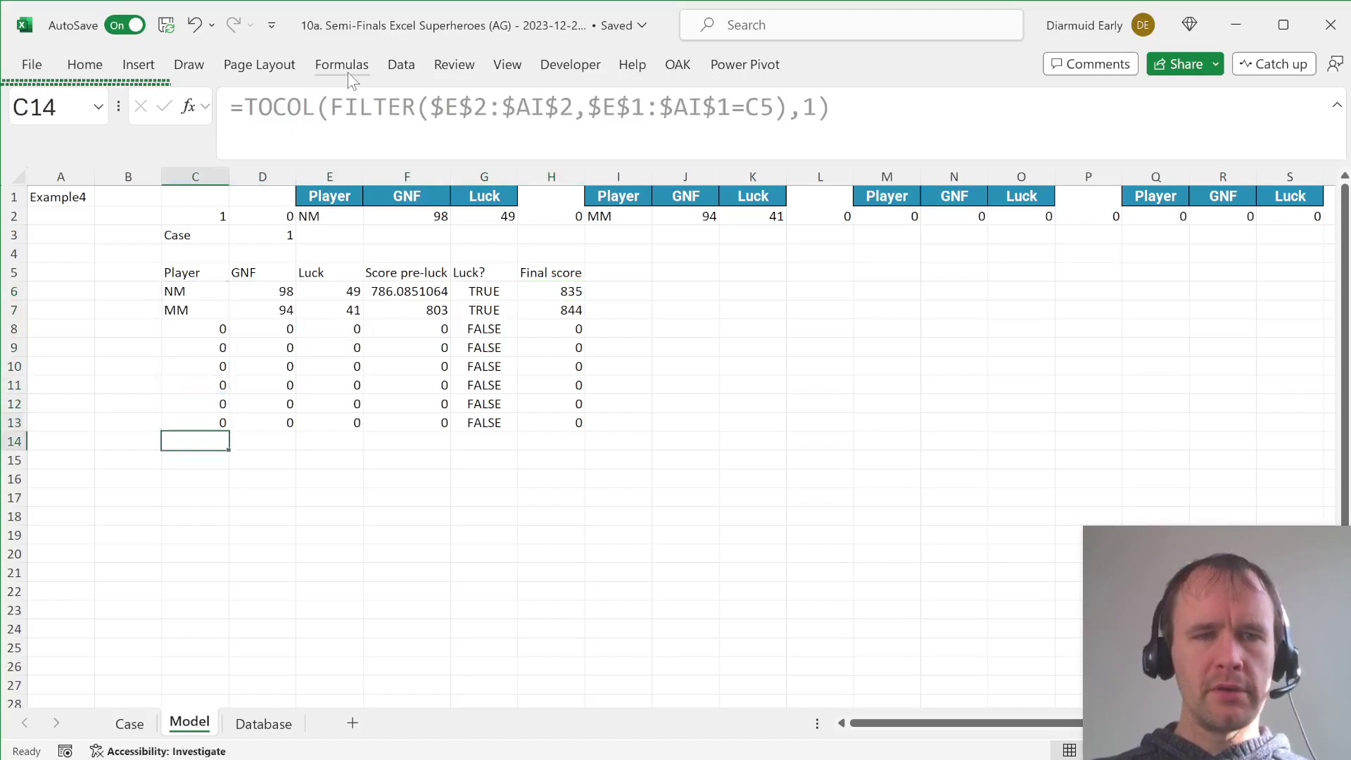
pyautogui.press('Left')
pyautogui.press('Left')
pyautogui.press('Down')
pyautogui.hotkey('ctrl', 'pageup')
pyautogui.press('Down')
pyautogui.press('Right')
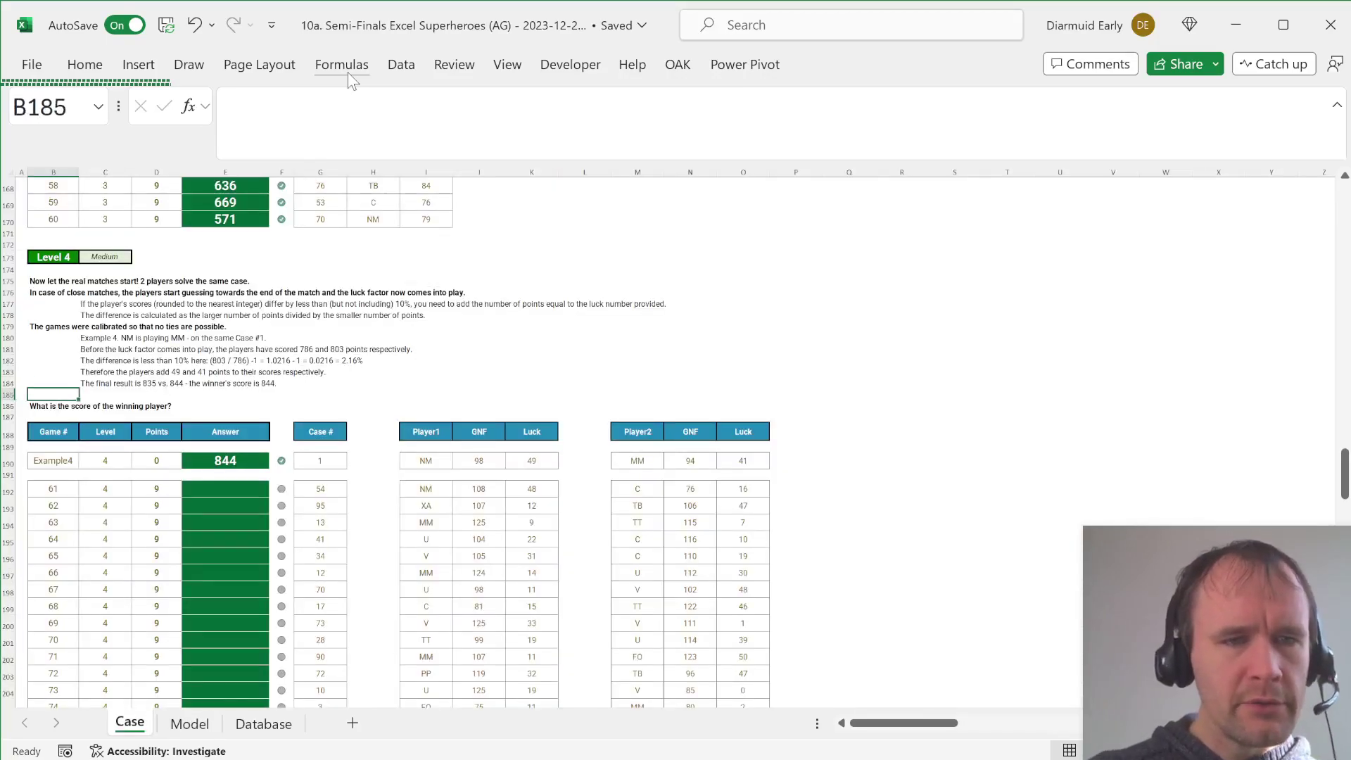
pyautogui.press('Down')
pyautogui.press('Down')
pyautogui.press('Down')
pyautogui.press('Down')
pyautogui.press('Down')
pyautogui.press('Down')
pyautogui.press('Down')
pyautogui.press('Down')
pyautogui.press('Down')
pyautogui.press('Down')
pyautogui.press('Down')
pyautogui.press('Down')
pyautogui.press('Down')
pyautogui.press('Down')
pyautogui.press('Down')
pyautogui.press('Down')
pyautogui.press('Down')
pyautogui.press('Down')
pyautogui.press('Down')
pyautogui.press('Down')
pyautogui.press('pagedown')
pyautogui.press('pagedown')
pyautogui.press('pagedown')
pyautogui.press('pagedown')
pyautogui.press('pageup')
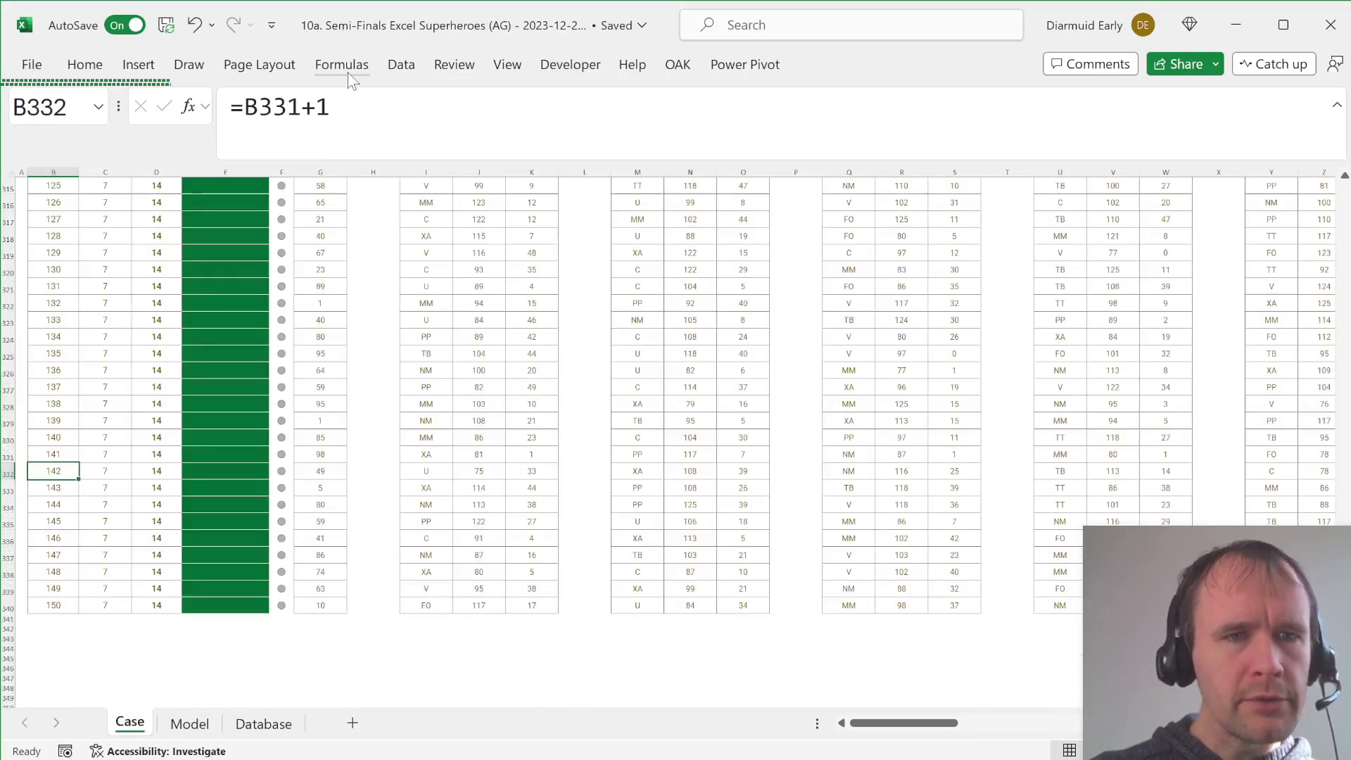
# Enter =SEQUENCE(90,,61) in B16 of the Model sheet to list the game numbers from 61.
pyautogui.hotkey('ctrl', 'pagedown')
pyautogui.press('Right')
pyautogui.press('Down')
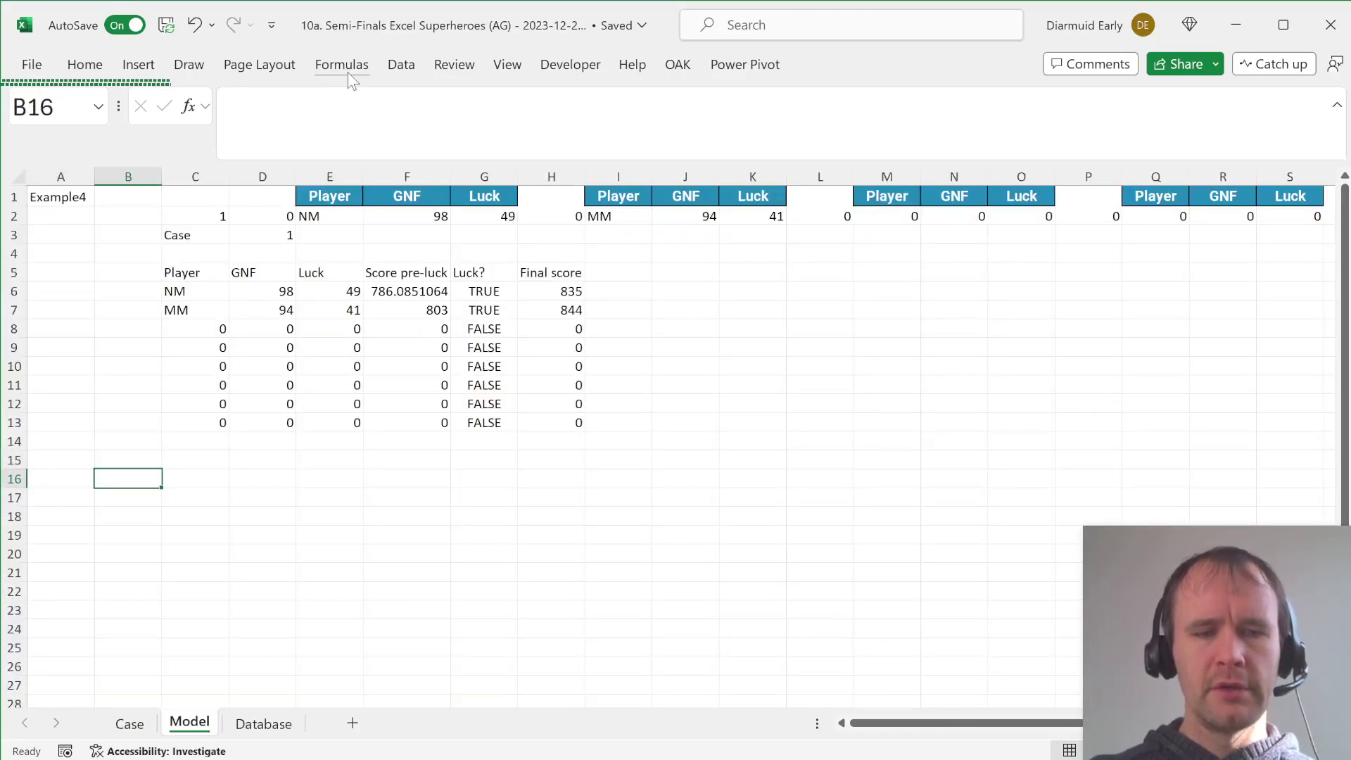
pyautogui.write('=seq')
pyautogui.press('Tab')
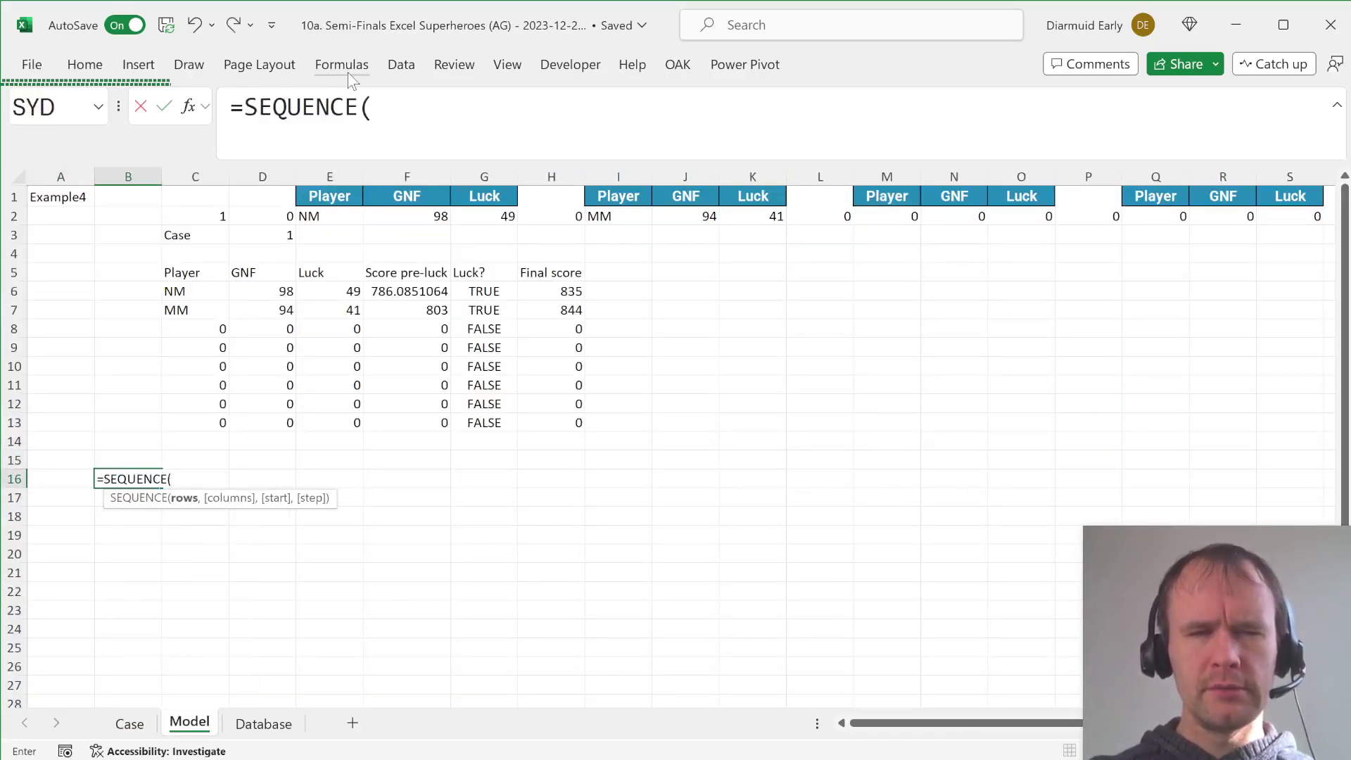
pyautogui.write('90,,61')
pyautogui.press('Return')
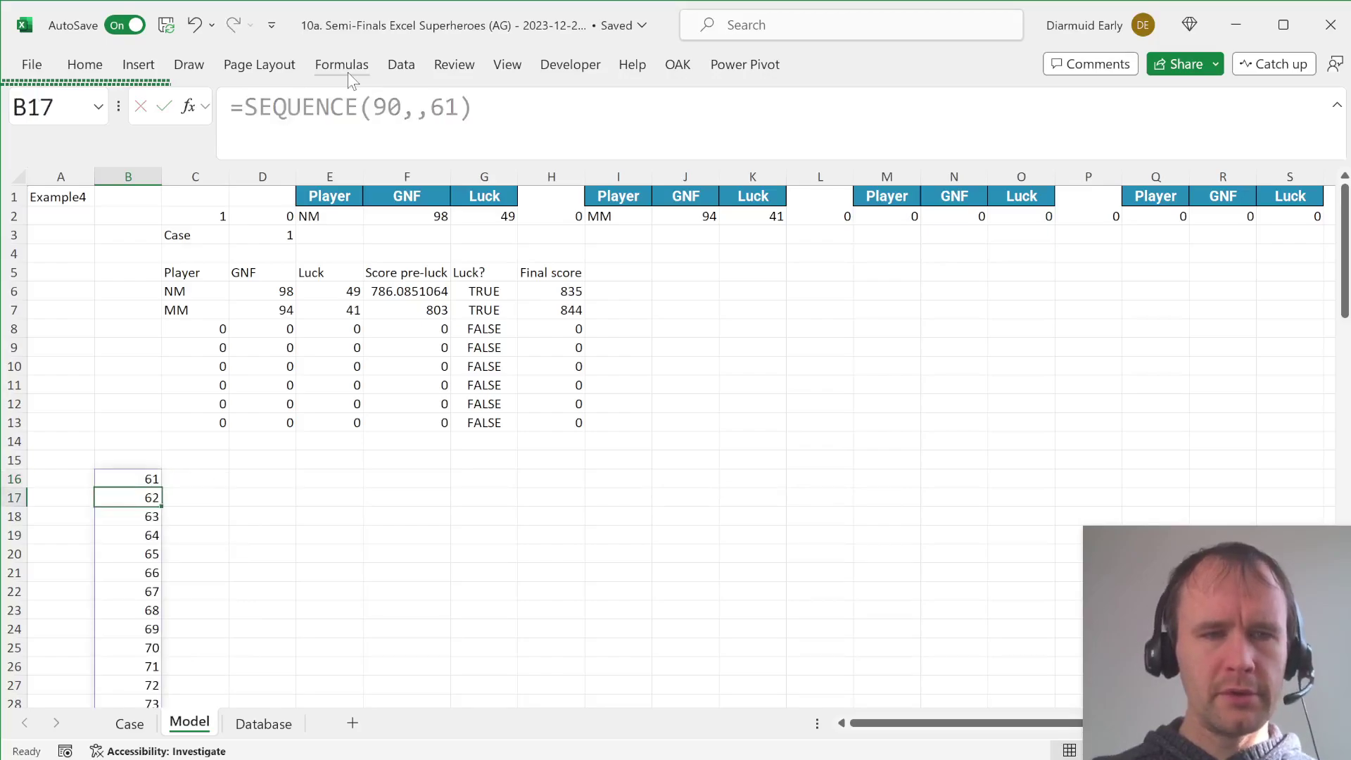
# Move the SEQUENCE formula that lists the game numbers from B16 down to B17 on the Model sheet.
pyautogui.hotkey('ctrl', 'Down')
pyautogui.hotkey('ctrl', 'Up')
pyautogui.hotkey('ctrl', 'Up')
pyautogui.hotkey('ctrl', 'Down')
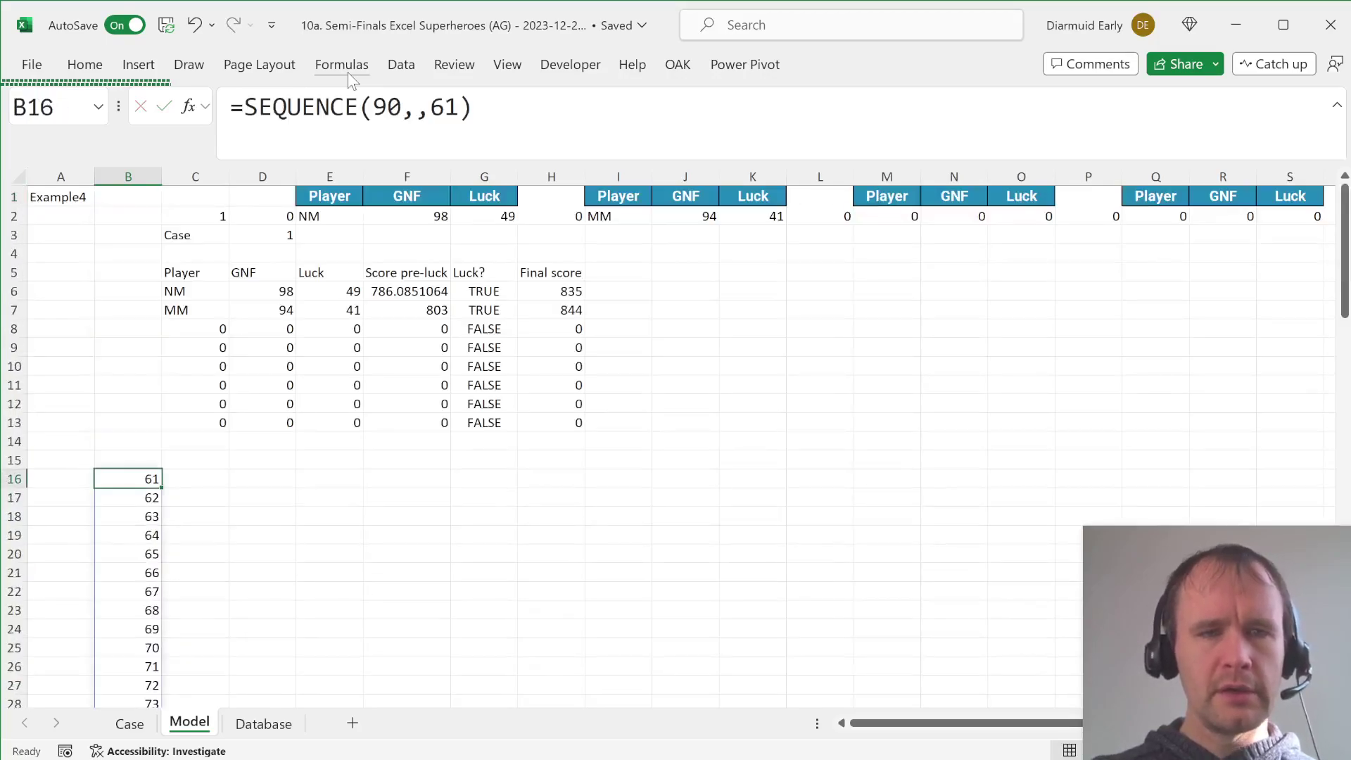
pyautogui.hotkey('ctrl', 'x')
pyautogui.press('Down')
pyautogui.hotkey('ctrl', 'v')
# Enter the column headers L4, L5, L6 and L7 in cells C15 to F15.
pyautogui.press('Up')
pyautogui.press('Right')
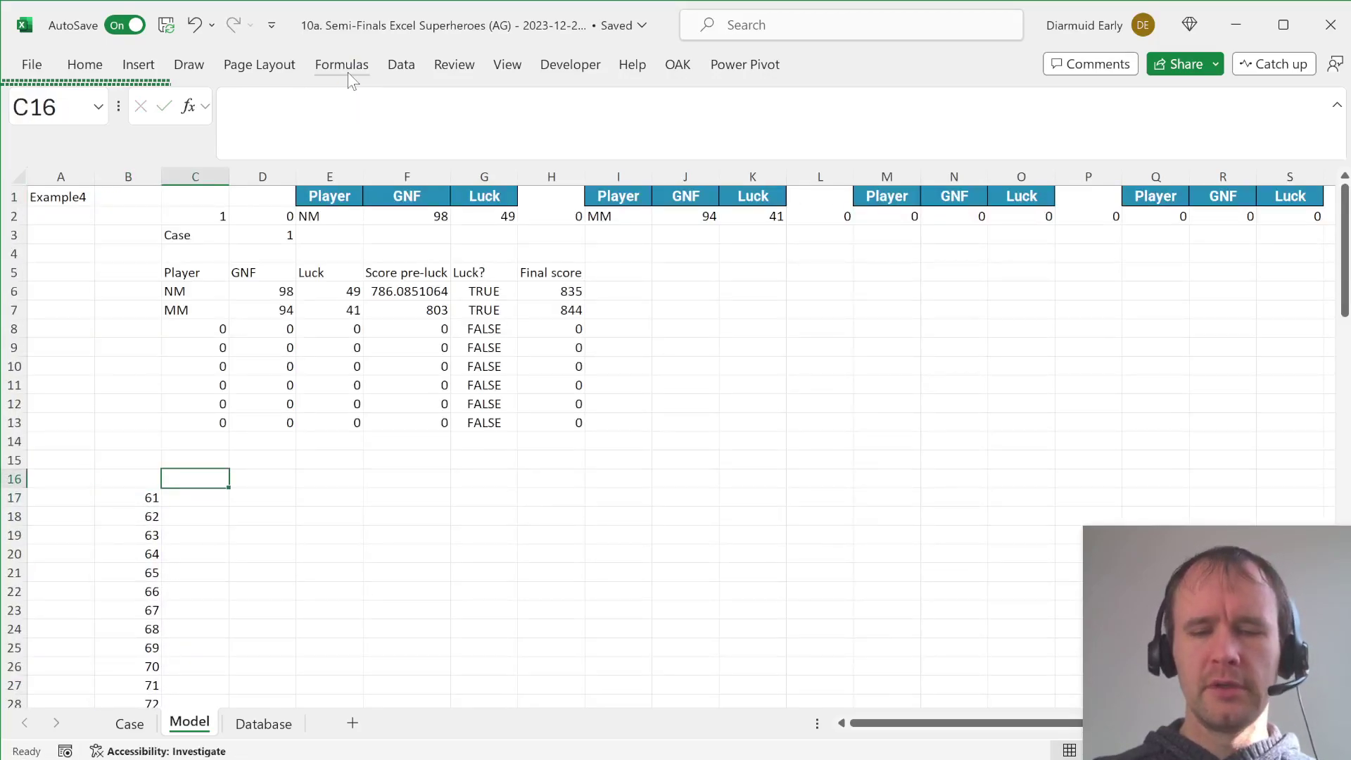
pyautogui.press('Up')
pyautogui.write('L4')
pyautogui.press('Tab')
pyautogui.write('L5')
pyautogui.press('Tab')
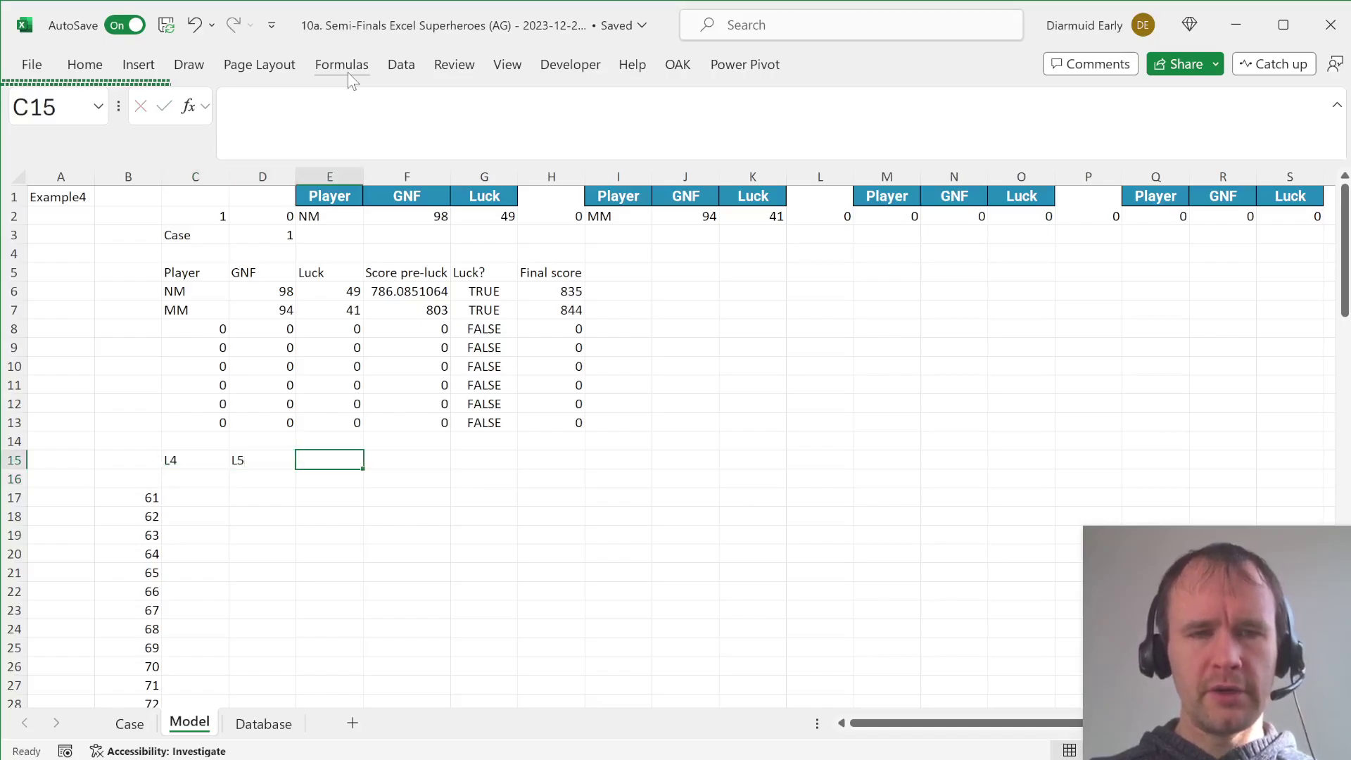
pyautogui.write('L6')
pyautogui.press('Tab')
pyautogui.write('L7')
pyautogui.press('Return')
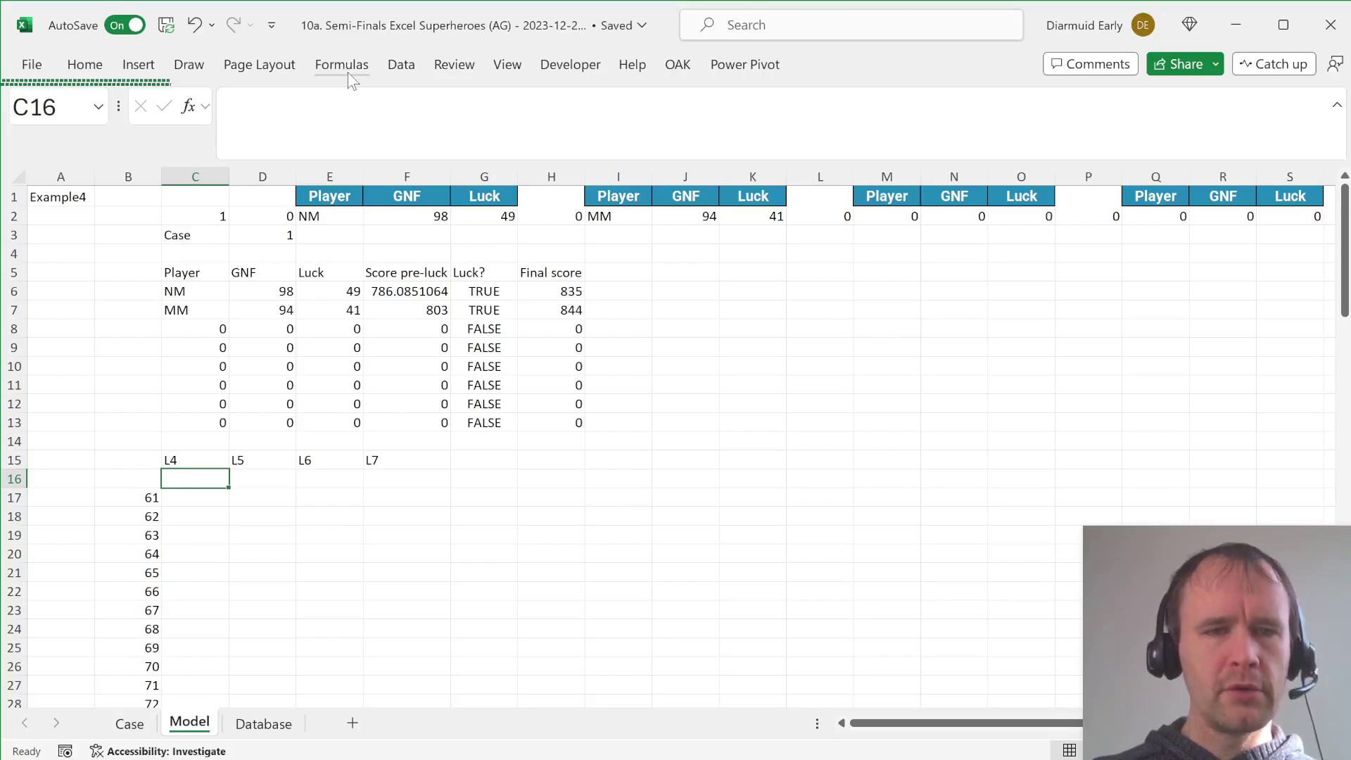
# Check the Level 4 question on the Case sheet and enter a MAX formula over H6:H7 in Model cell C16.
pyautogui.hotkey('ctrl', 'pageup')
pyautogui.press('pageup')
pyautogui.press('pageup')
pyautogui.press('pageup')
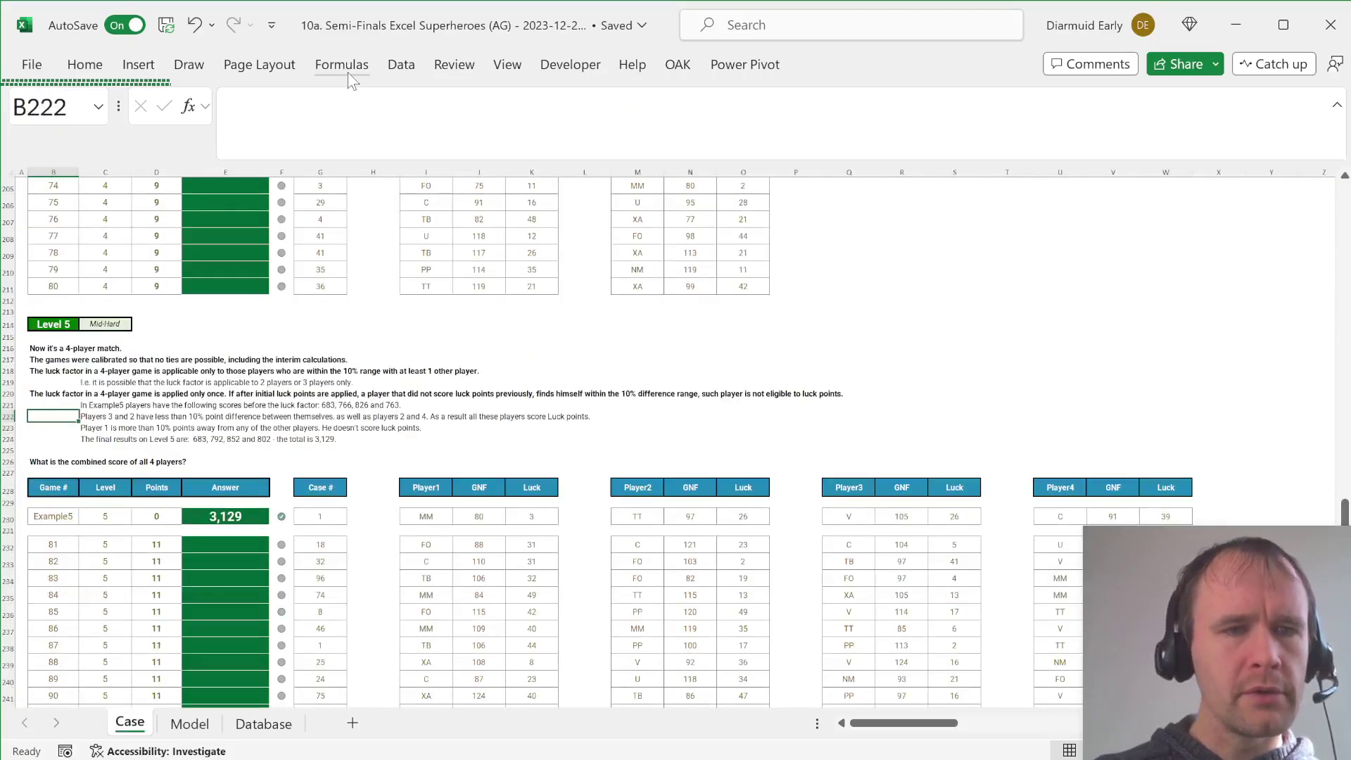
pyautogui.press('pageup')
pyautogui.hotkey('ctrl', 'pagedown')
pyautogui.write('=max')
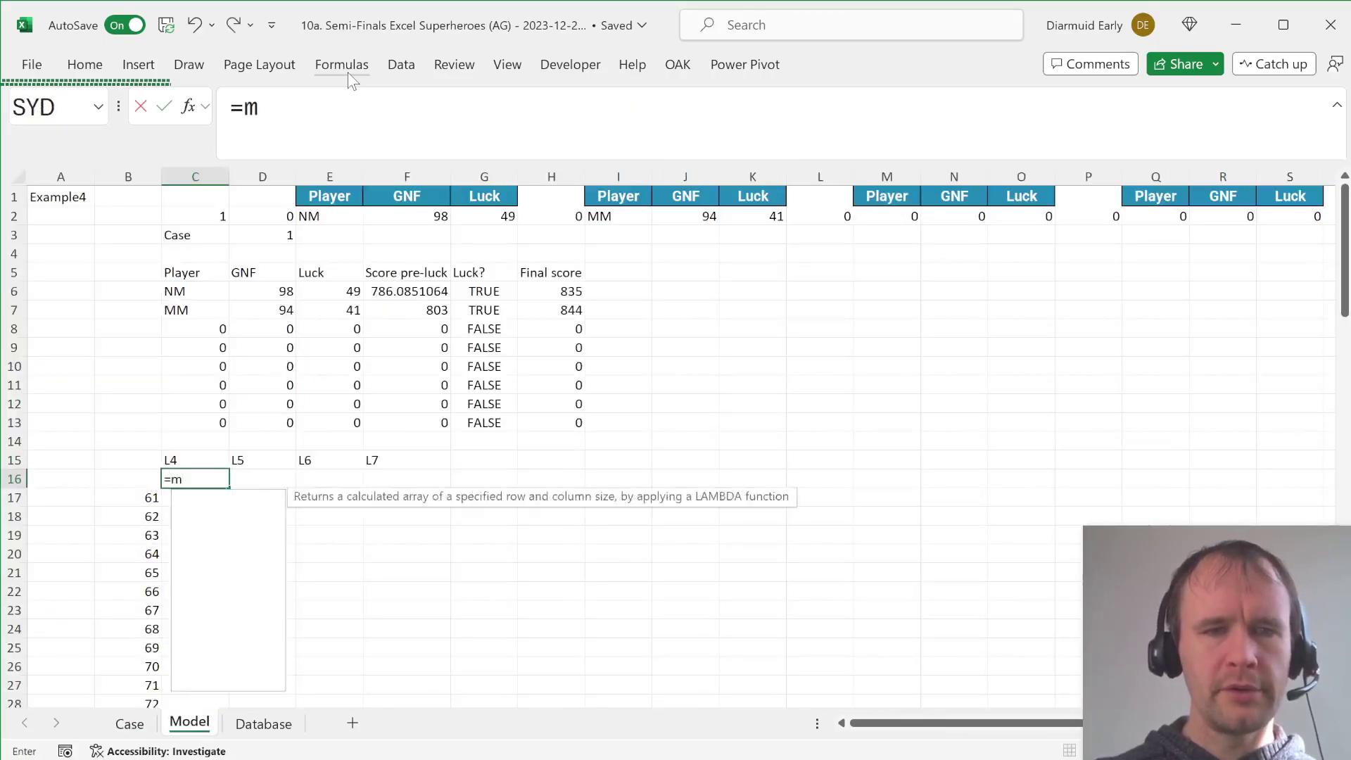
pyautogui.press('Tab')
pyautogui.moveTo(566, 290); pyautogui.dragTo(567, 304)
pyautogui.press('Return')
# Create a data table over B16:F106 with A1 as the column input cell, and recalculate it.
pyautogui.press('Up')
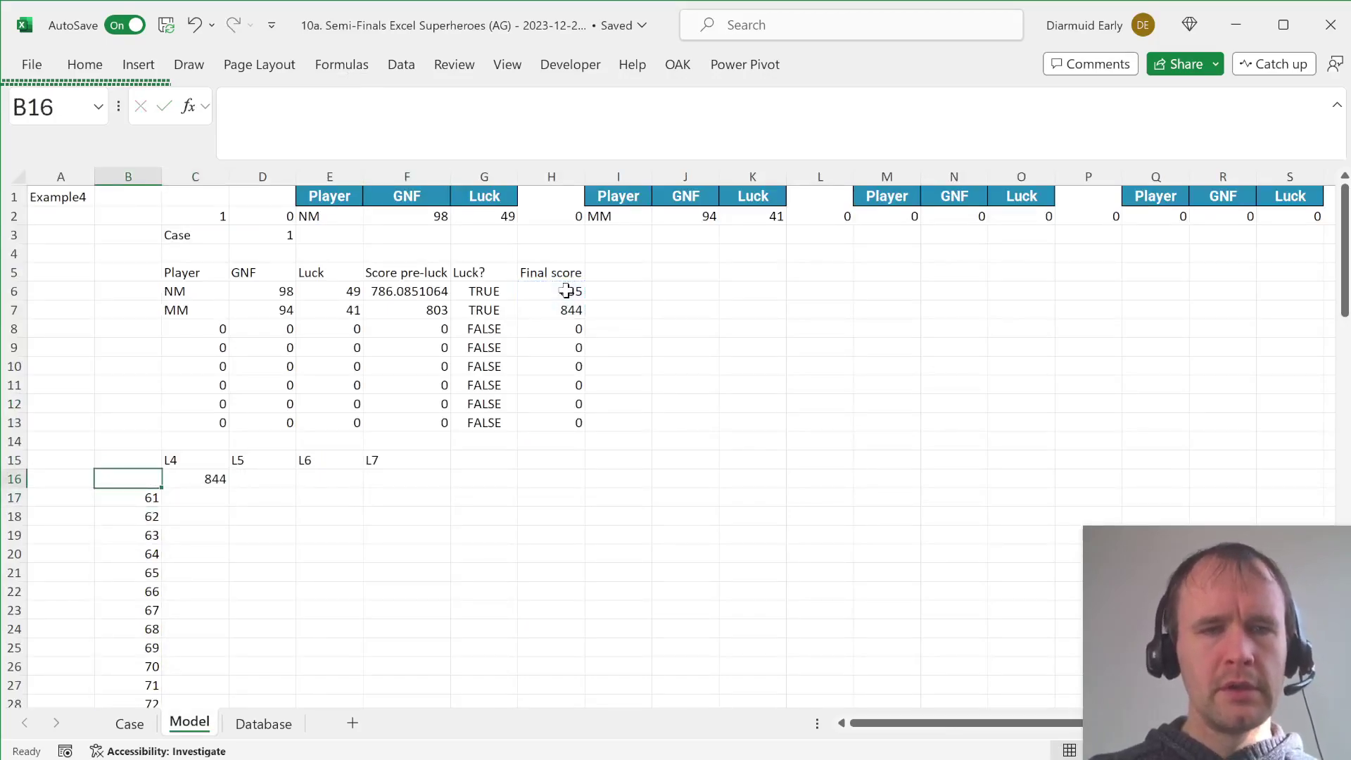
pyautogui.hotkey('ctrl', 'shift', 'Down')
pyautogui.hotkey('ctrl', 'shift', 'Down')
pyautogui.hotkey('shift', 'Right')
pyautogui.hotkey('shift', 'Right')
pyautogui.hotkey('shift', 'Right')
pyautogui.hotkey('ctrl', 'BackSpace')
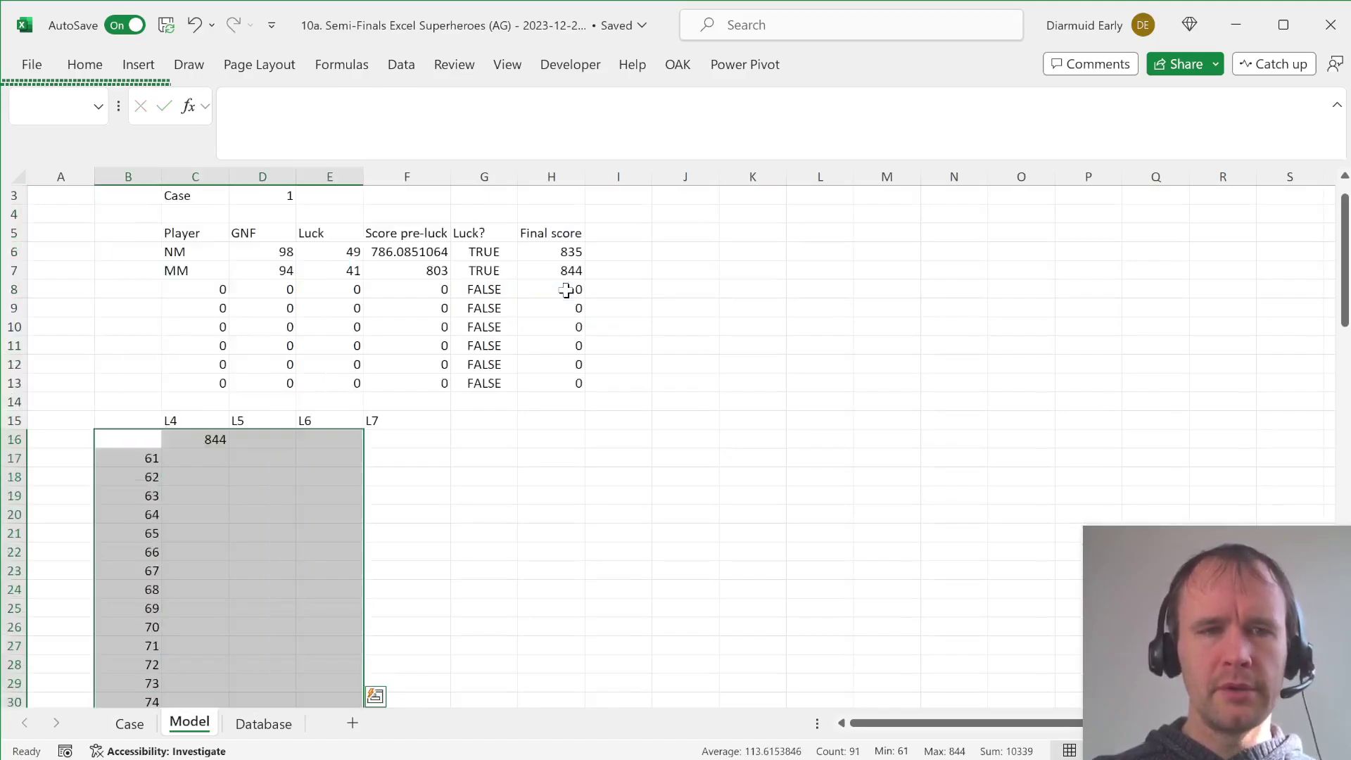
pyautogui.hotkey('shift', 'Right')
pyautogui.hotkey('ctrl', 'BackSpace')
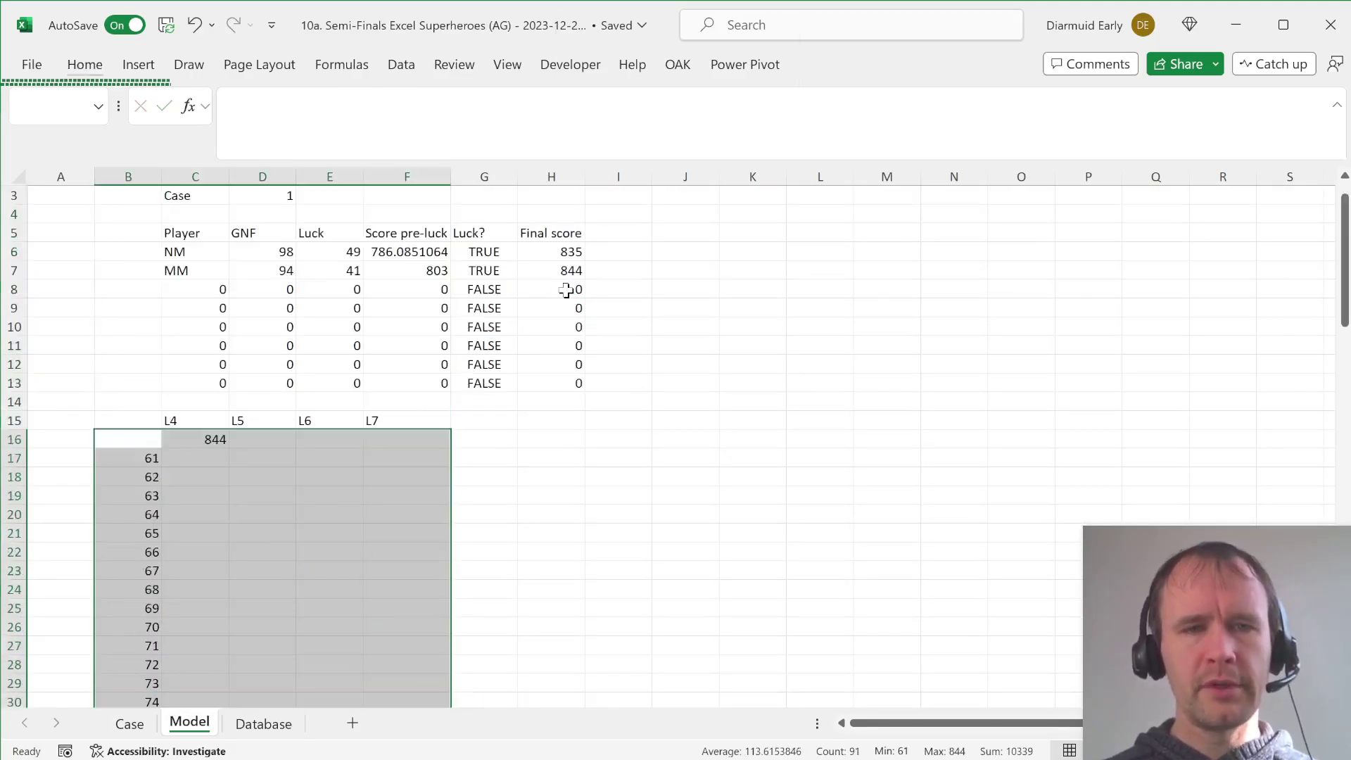
pyautogui.hotkey('alt', 'a')
pyautogui.press('w')
pyautogui.press('t')
pyautogui.click(105, 272)
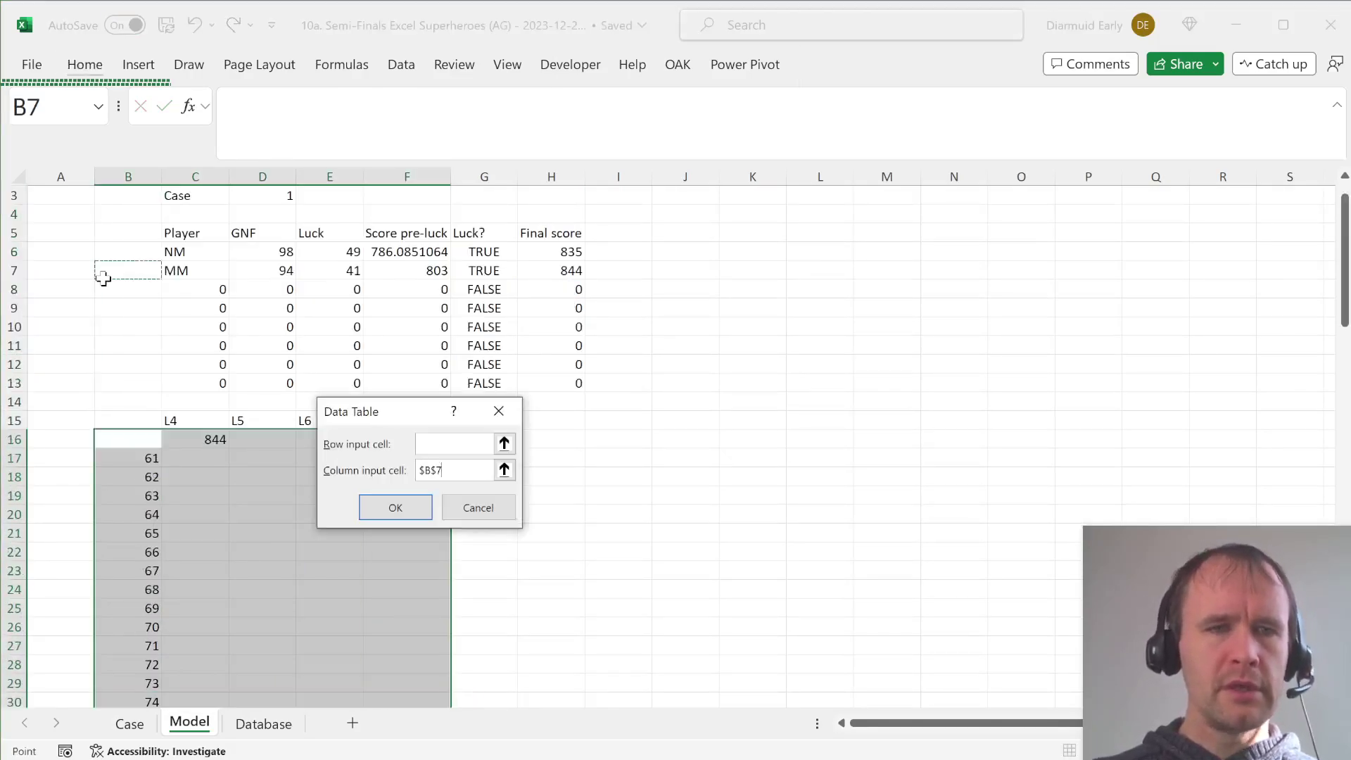
pyautogui.scroll(1, 103, 273)
pyautogui.press('Return')
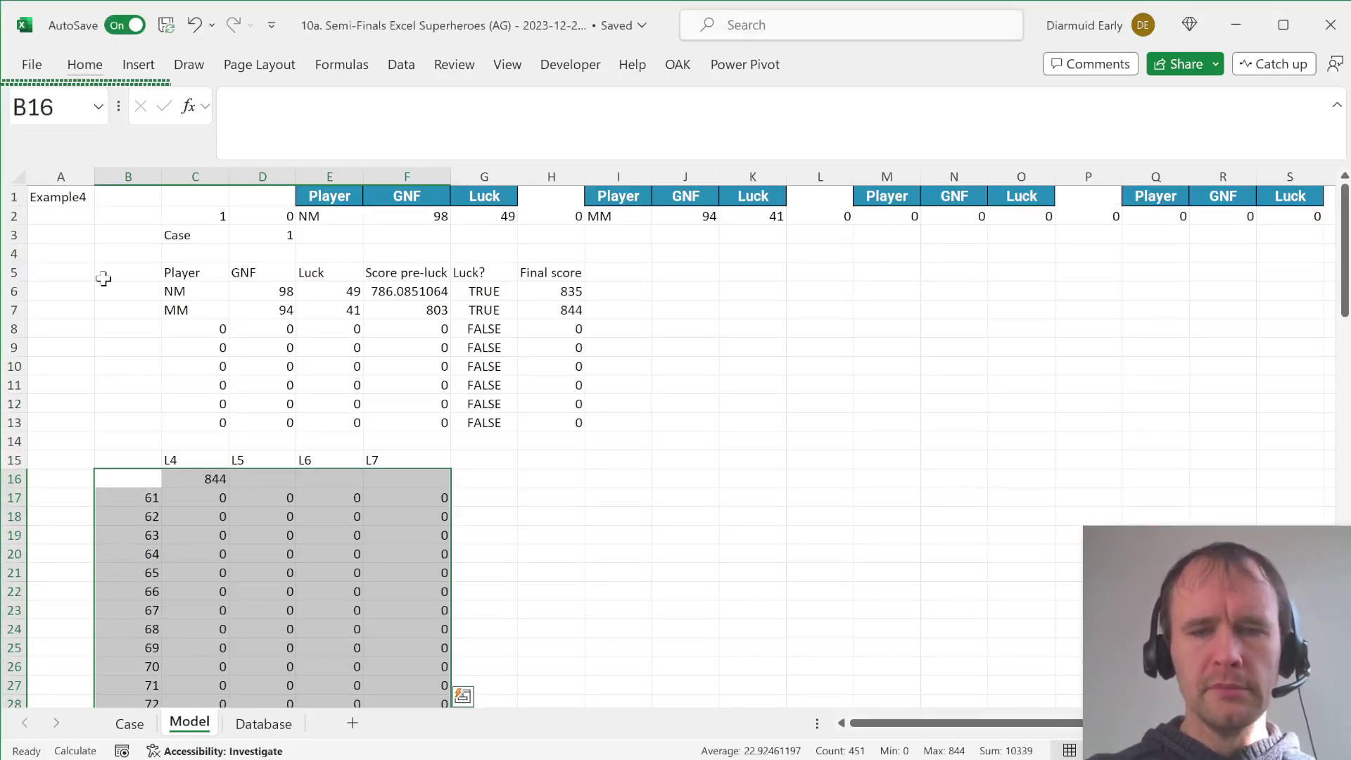
pyautogui.press('F9')
# Fill the Level 4 answers for games 61 to 80 on the Case sheet with links to Model cells C17:C36.
pyautogui.press('Down')
pyautogui.press('Right')
pyautogui.hotkey('shift', 'Down')
pyautogui.hotkey('shift', 'Down')
pyautogui.hotkey('shift', 'Down')
pyautogui.hotkey('shift', 'Down')
pyautogui.hotkey('shift', 'Down')
pyautogui.hotkey('shift', 'Down')
pyautogui.hotkey('shift', 'Down')
pyautogui.hotkey('shift', 'Down')
pyautogui.hotkey('shift', 'Down')
pyautogui.hotkey('shift', 'Down')
pyautogui.hotkey('shift', 'Down')
pyautogui.hotkey('shift', 'Down')
pyautogui.hotkey('shift', 'Down')
pyautogui.hotkey('shift', 'Down')
pyautogui.hotkey('shift', 'Down')
pyautogui.hotkey('shift', 'Down')
pyautogui.hotkey('shift', 'Down')
pyautogui.hotkey('shift', 'Down')
pyautogui.hotkey('shift', 'Down')
pyautogui.hotkey('shift', 'Down')
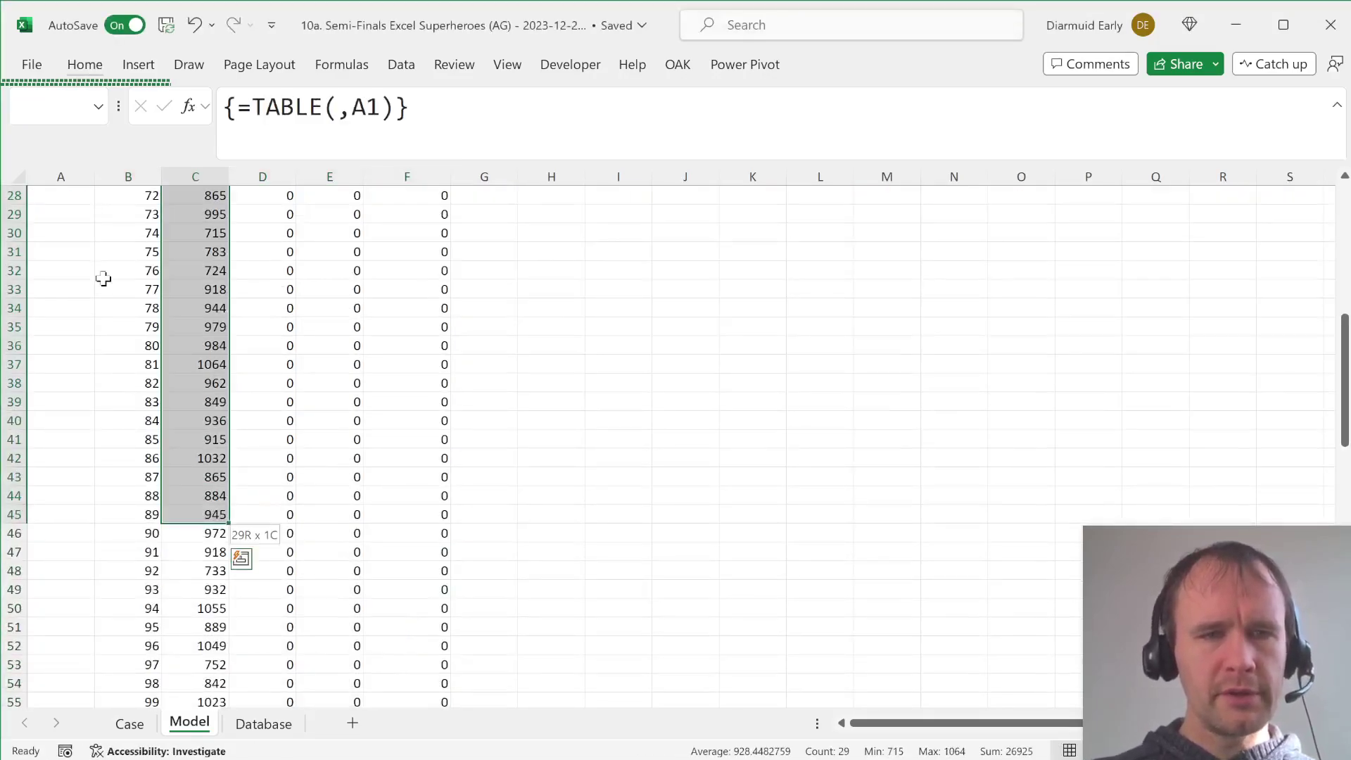
pyautogui.hotkey('shift', 'Up')
pyautogui.hotkey('shift', 'Up')
pyautogui.hotkey('shift', 'Up')
pyautogui.hotkey('shift', 'Up')
pyautogui.hotkey('shift', 'Up')
pyautogui.hotkey('shift', 'Up')
pyautogui.hotkey('shift', 'Up')
pyautogui.hotkey('shift', 'Up')
pyautogui.hotkey('shift', 'Up')
pyautogui.hotkey('ctrl', 'c')
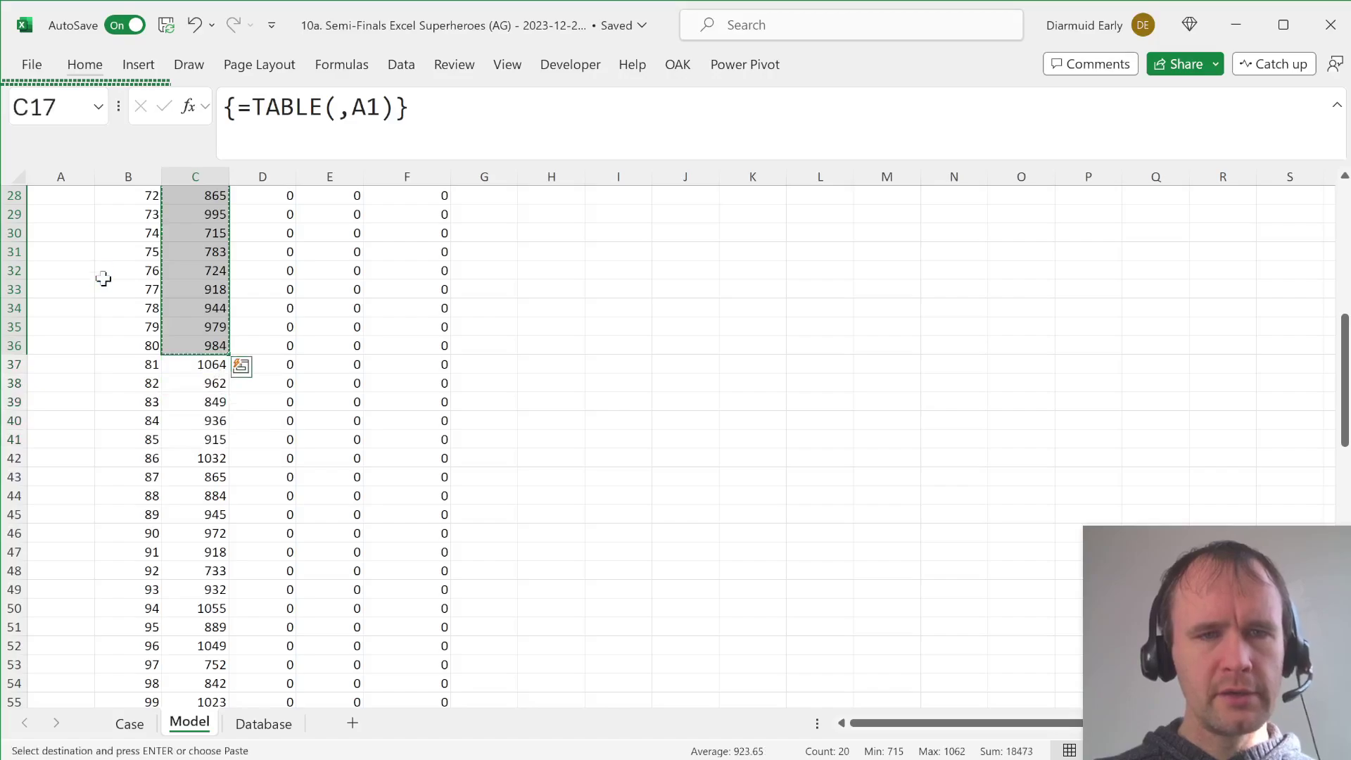
pyautogui.hotkey('ctrl', 'pageup')
pyautogui.click(207, 494)
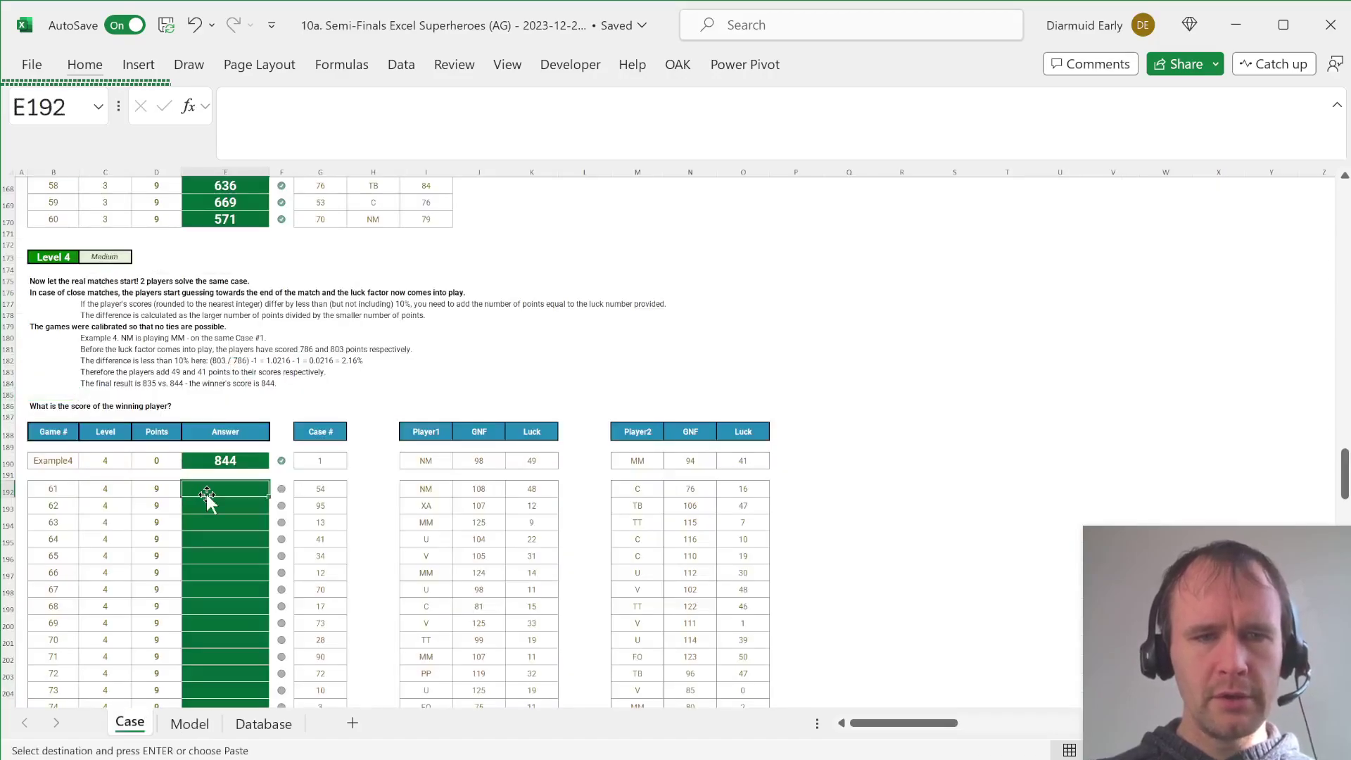
pyautogui.hotkey('ctrl', 'v')
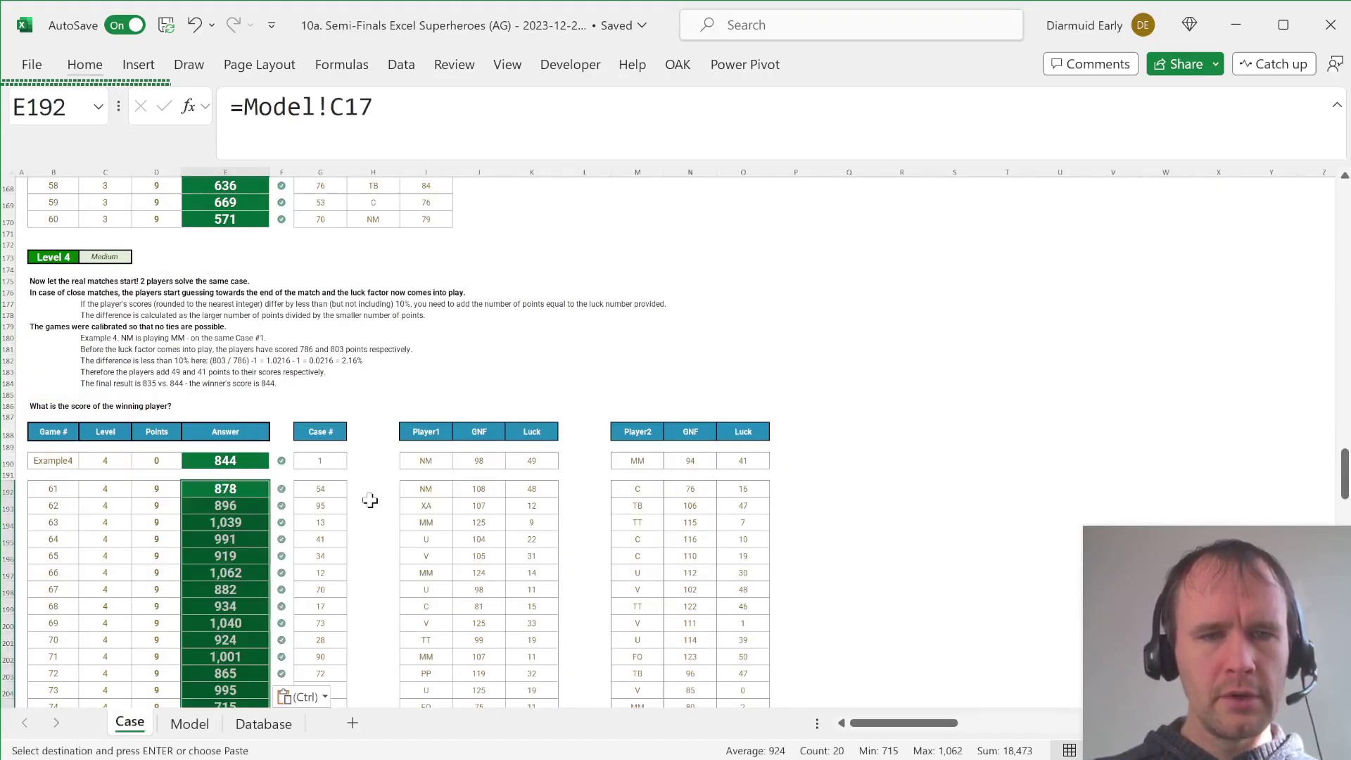
# Review the Level 5 rules on the Case sheet and set Model cell A1 to Example5.
pyautogui.scroll(-12, 370, 500)
pyautogui.click(162, 430)
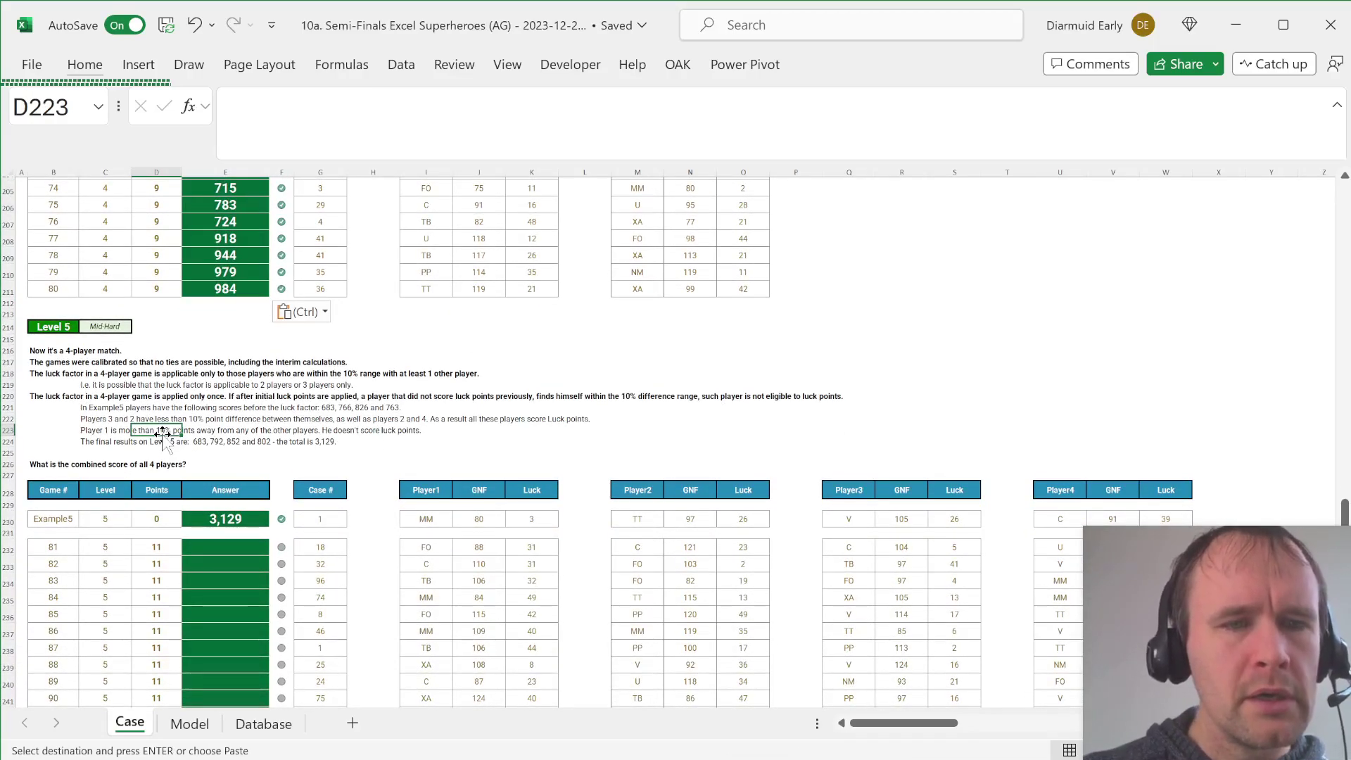
pyautogui.hotkey('ctrl', 'pagedown')
pyautogui.hotkey('ctrl', 'Home')
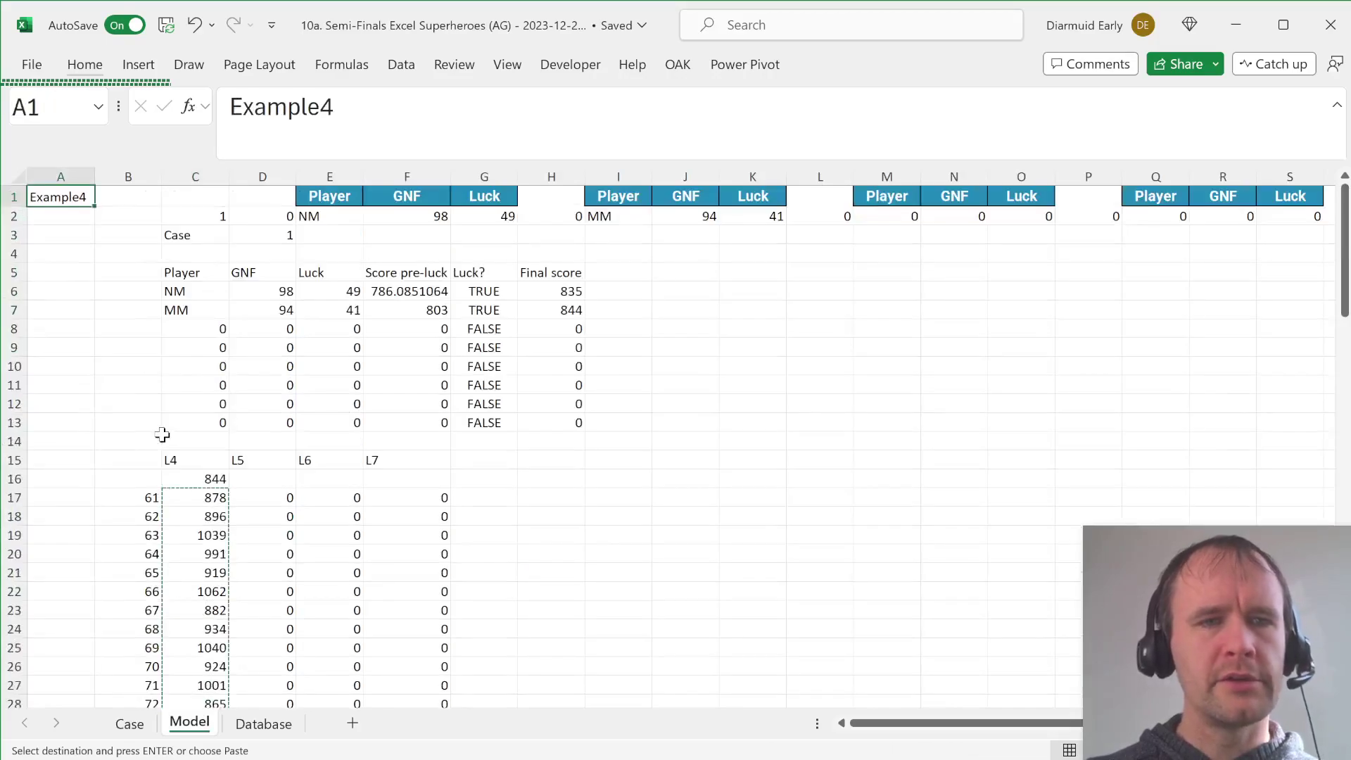
pyautogui.press('F2')
pyautogui.press('BackSpace')
pyautogui.write('5')
pyautogui.press('Return')
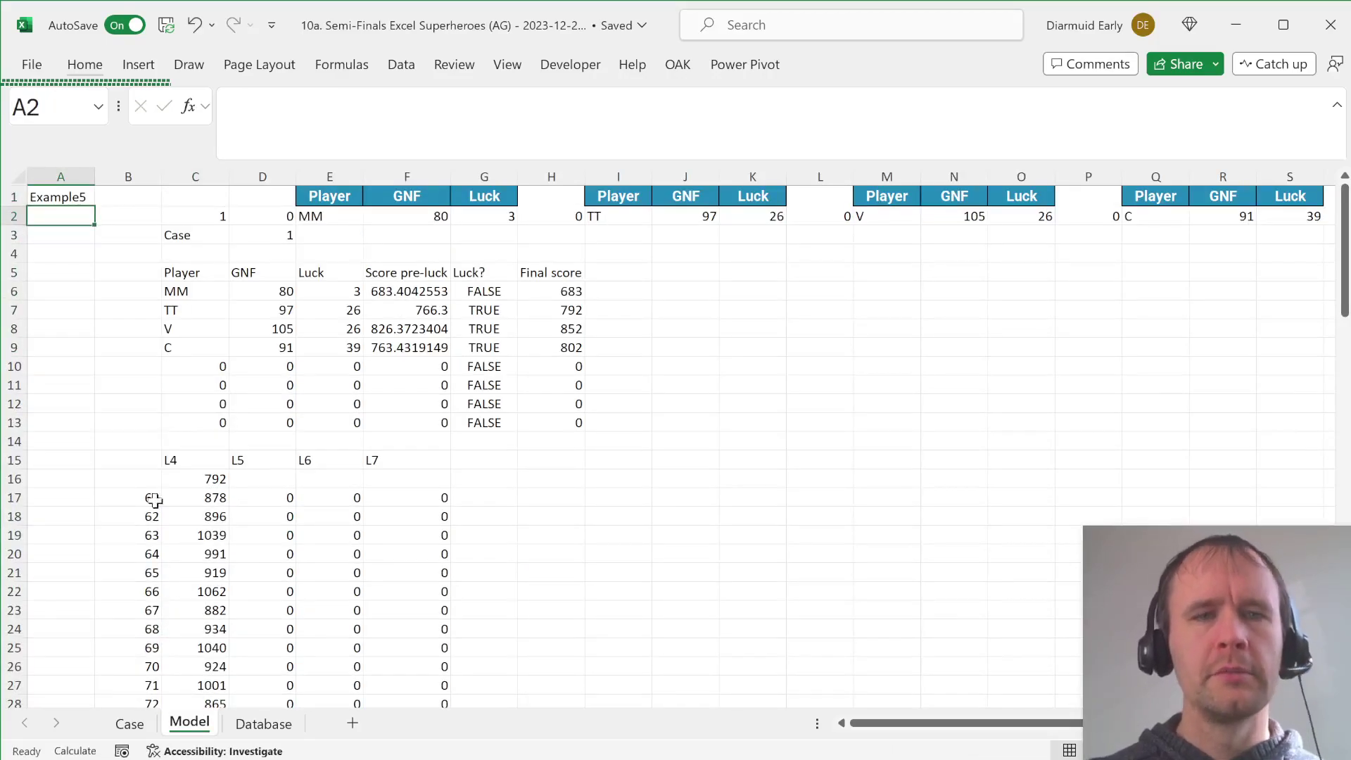
# Check the sum of the final scores in H6:H9 against the Level 5 example answer.
pyautogui.hotkey('ctrl', 'pageup')
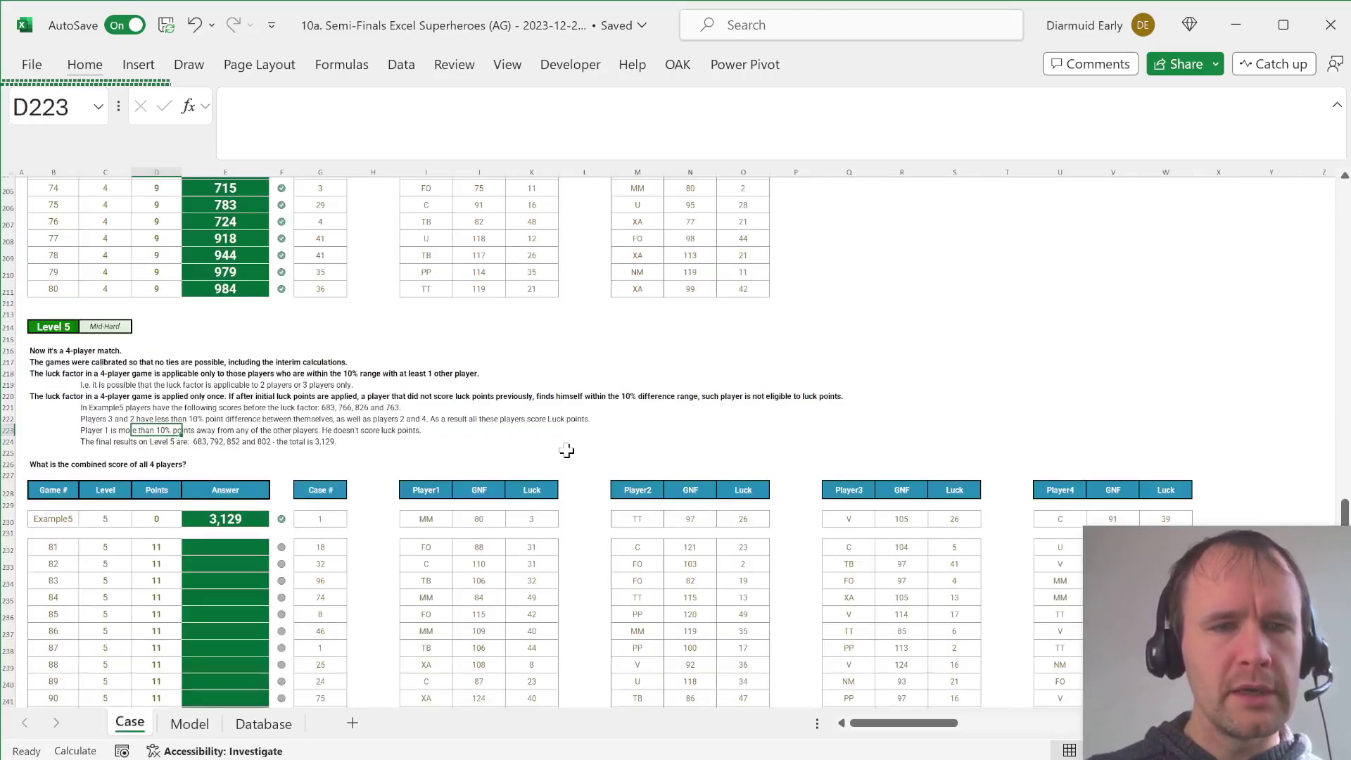
pyautogui.hotkey('ctrl', 'pagedown')
pyautogui.click(570, 307)
pyautogui.click(569, 301)
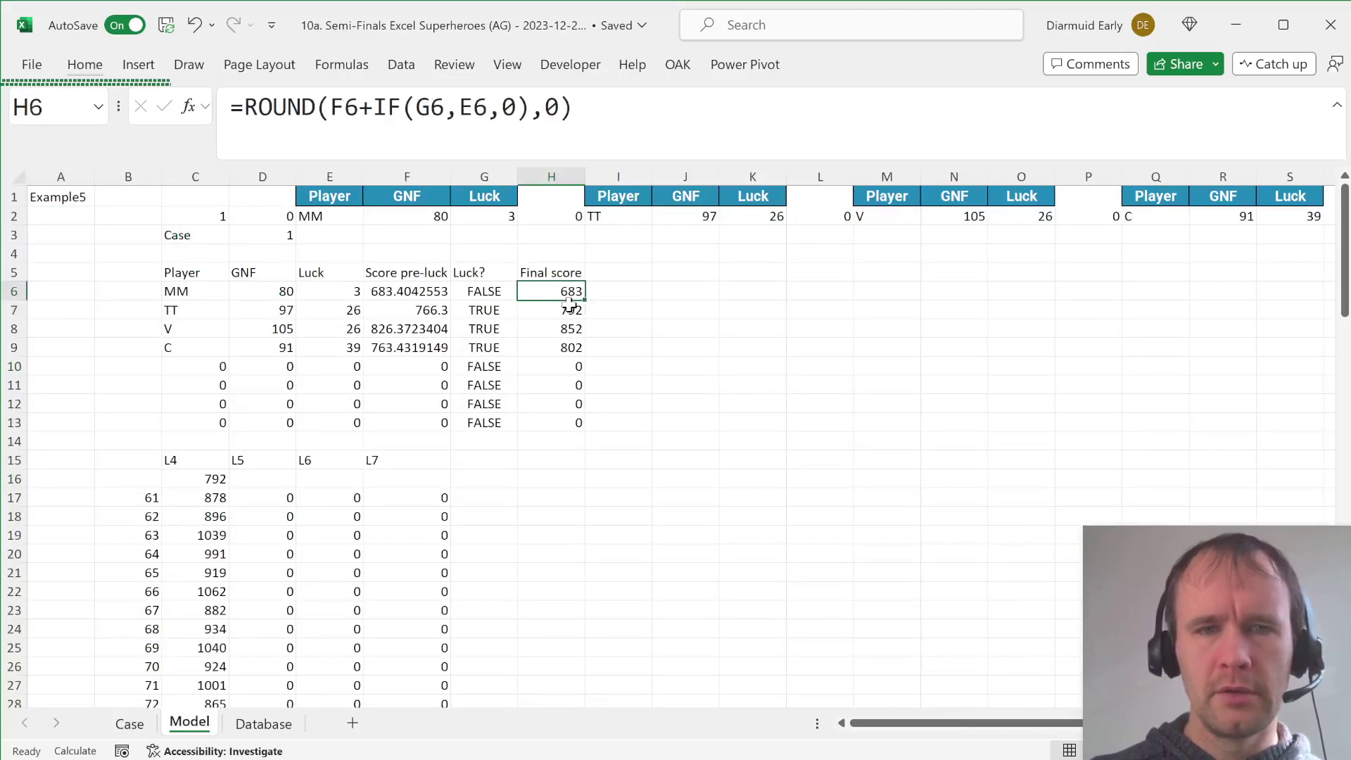
pyautogui.hotkey('shift', 'Down')
pyautogui.hotkey('shift', 'Down')
pyautogui.hotkey('shift', 'Down')
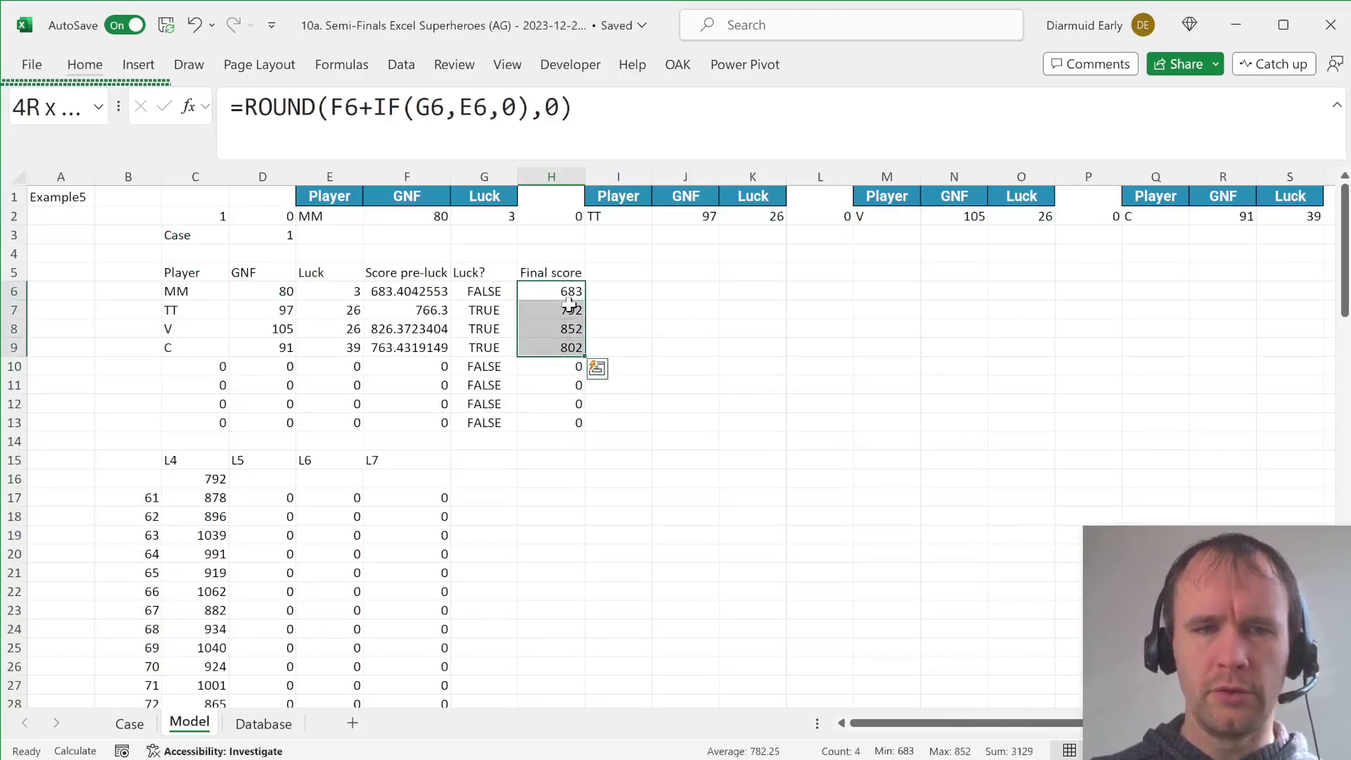
# Review the Level 6 question on the Case sheet and set Model cell A1 to Example6.
pyautogui.hotkey('ctrl', 'pageup')
pyautogui.press('pagedown')
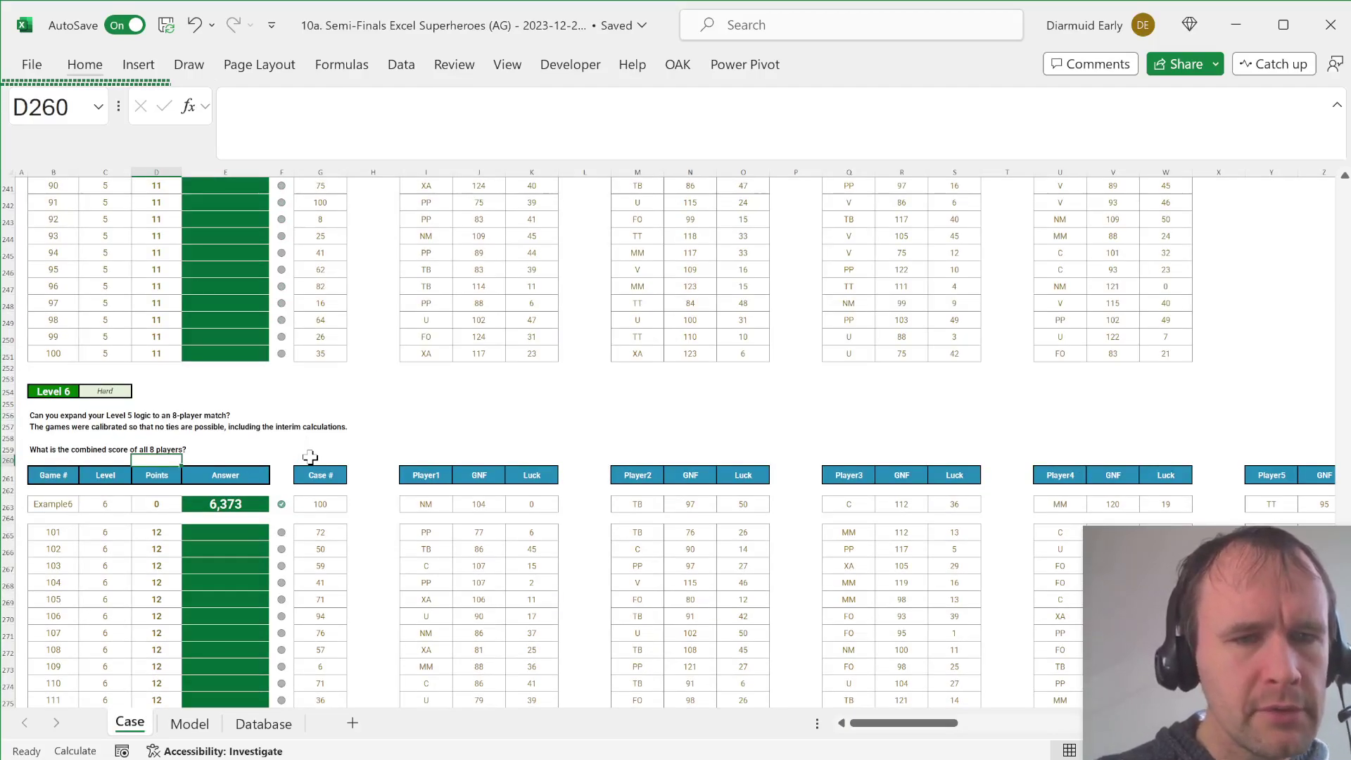
pyautogui.hotkey('ctrl', 'pagedown')
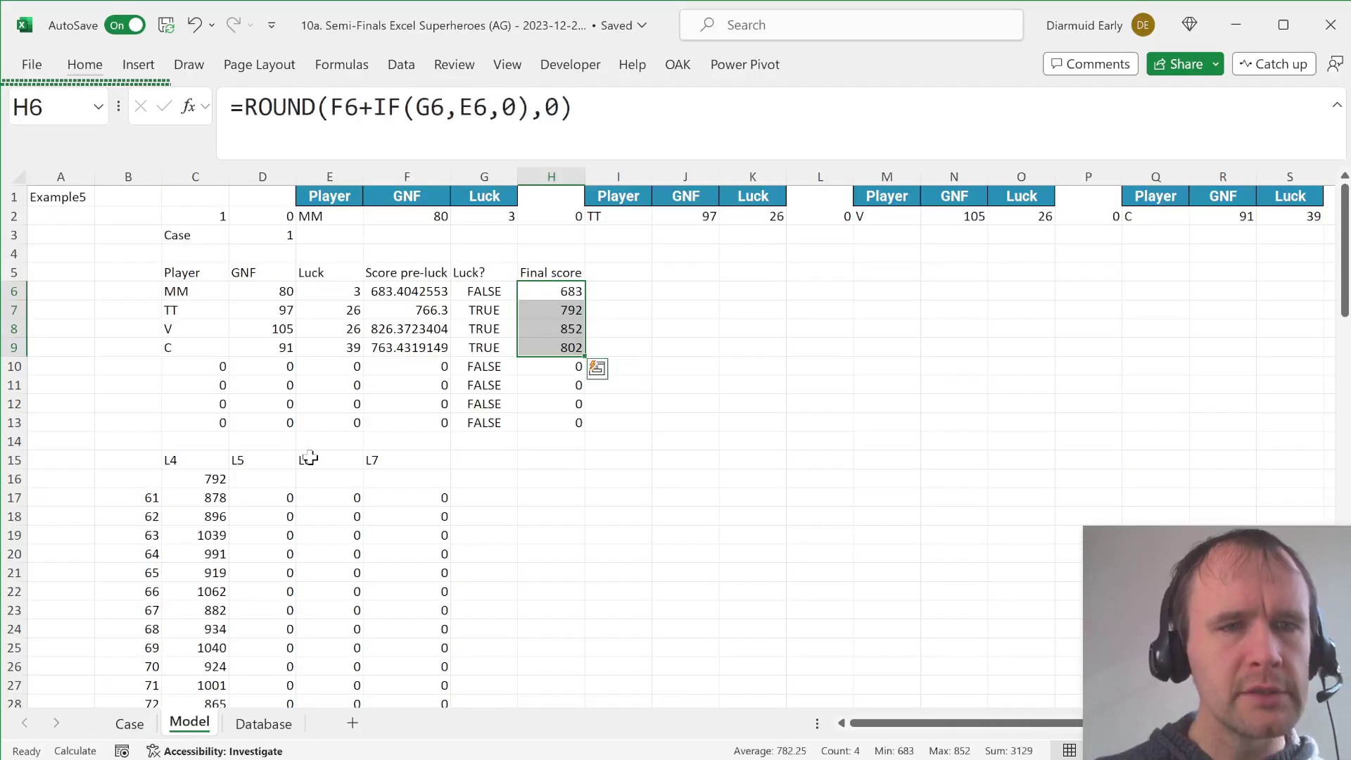
pyautogui.hotkey('ctrl', 'Home')
pyautogui.press('F2')
pyautogui.press('BackSpace')
pyautogui.write('6')
pyautogui.press('Return')
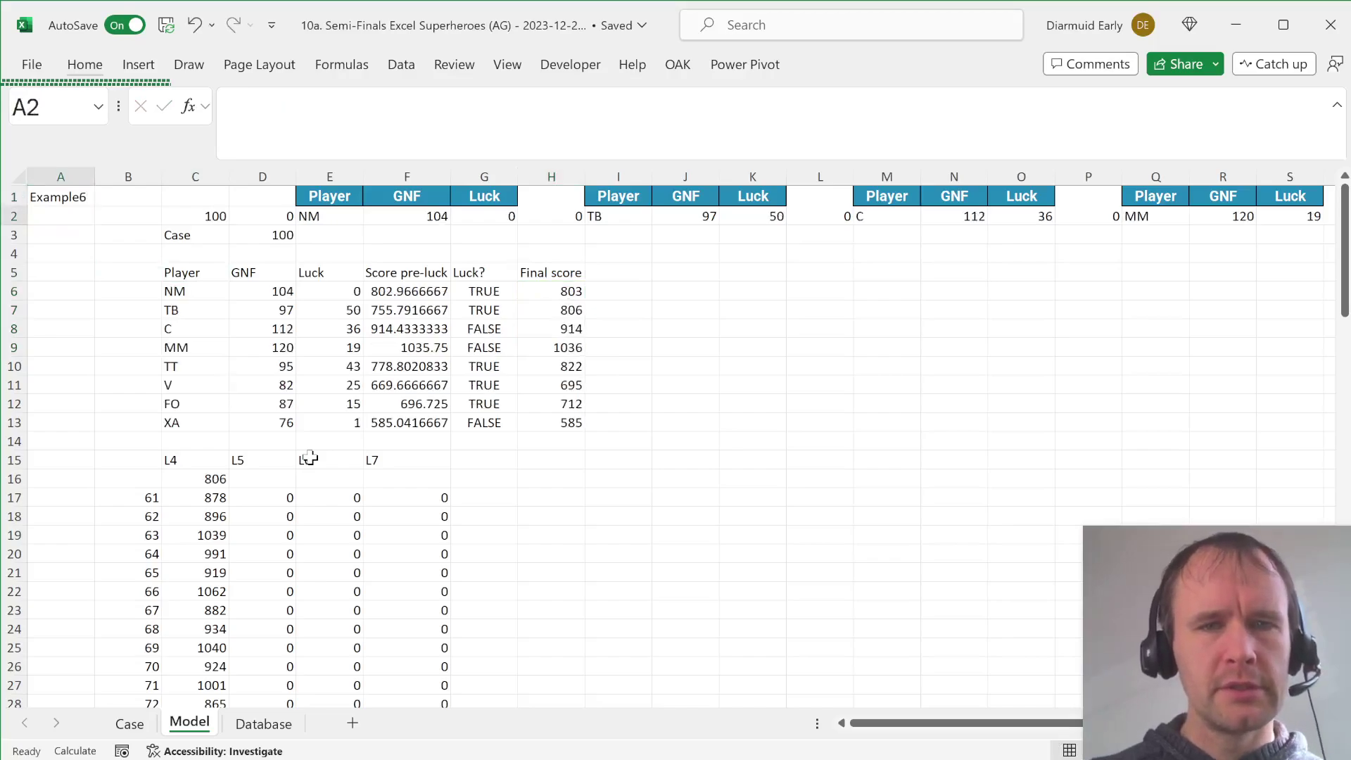
# Check the sum of the final scores in H6:H13 against the Level 6 example answer.
pyautogui.hotkey('ctrl', 'pageup')
pyautogui.hotkey('ctrl', 'pagedown')
pyautogui.press('Right')
pyautogui.press('Right')
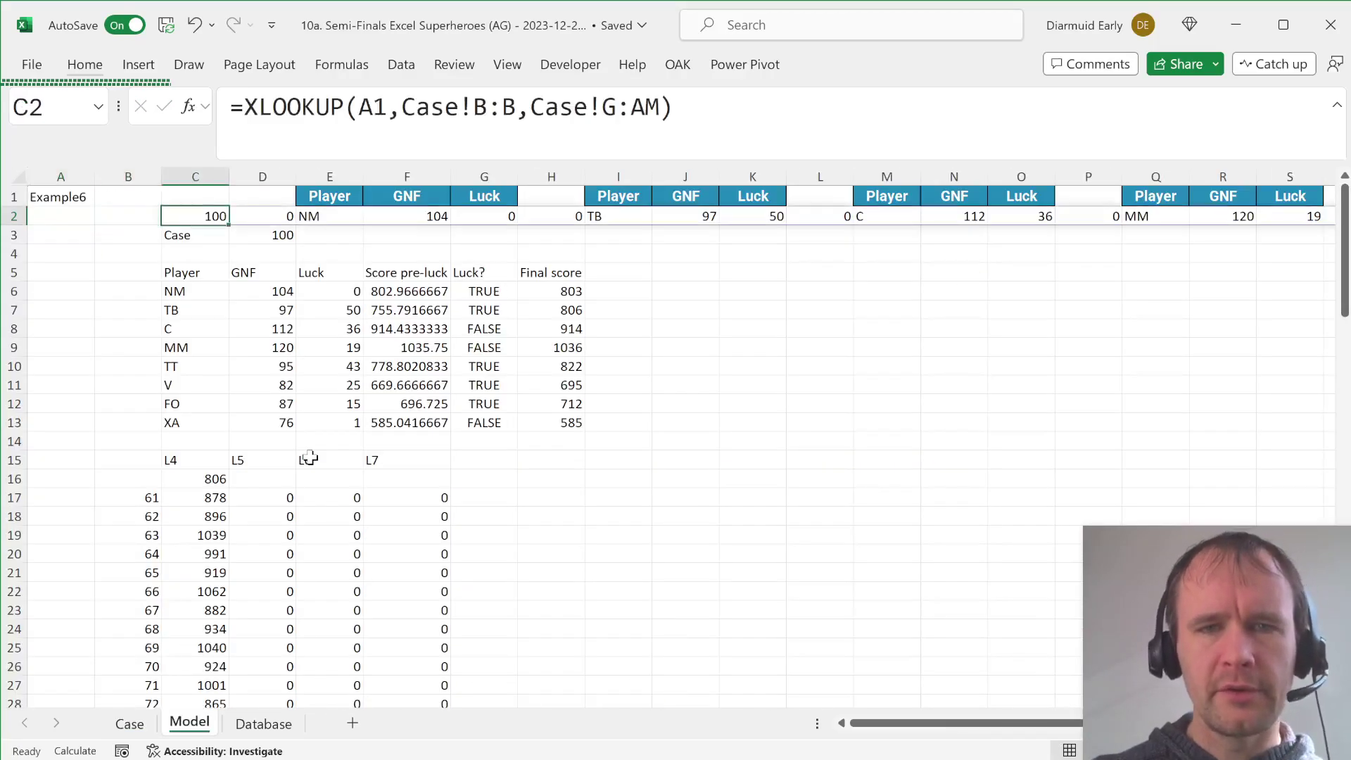
pyautogui.click(543, 307)
pyautogui.press('Up')
pyautogui.hotkey('ctrl', 'shift', 'Down')
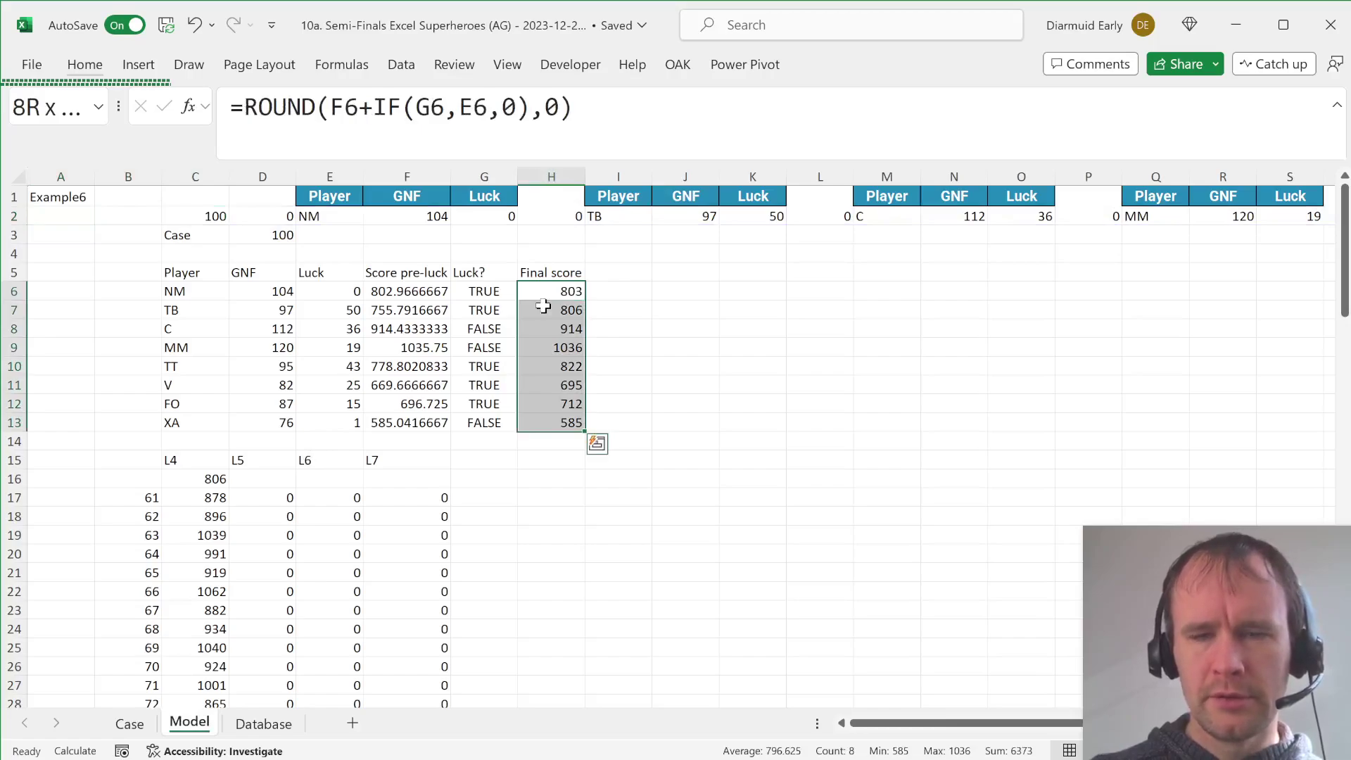
pyautogui.press('Left')
# Change the L4 header in C15 to L4-6.
pyautogui.click(234, 464)
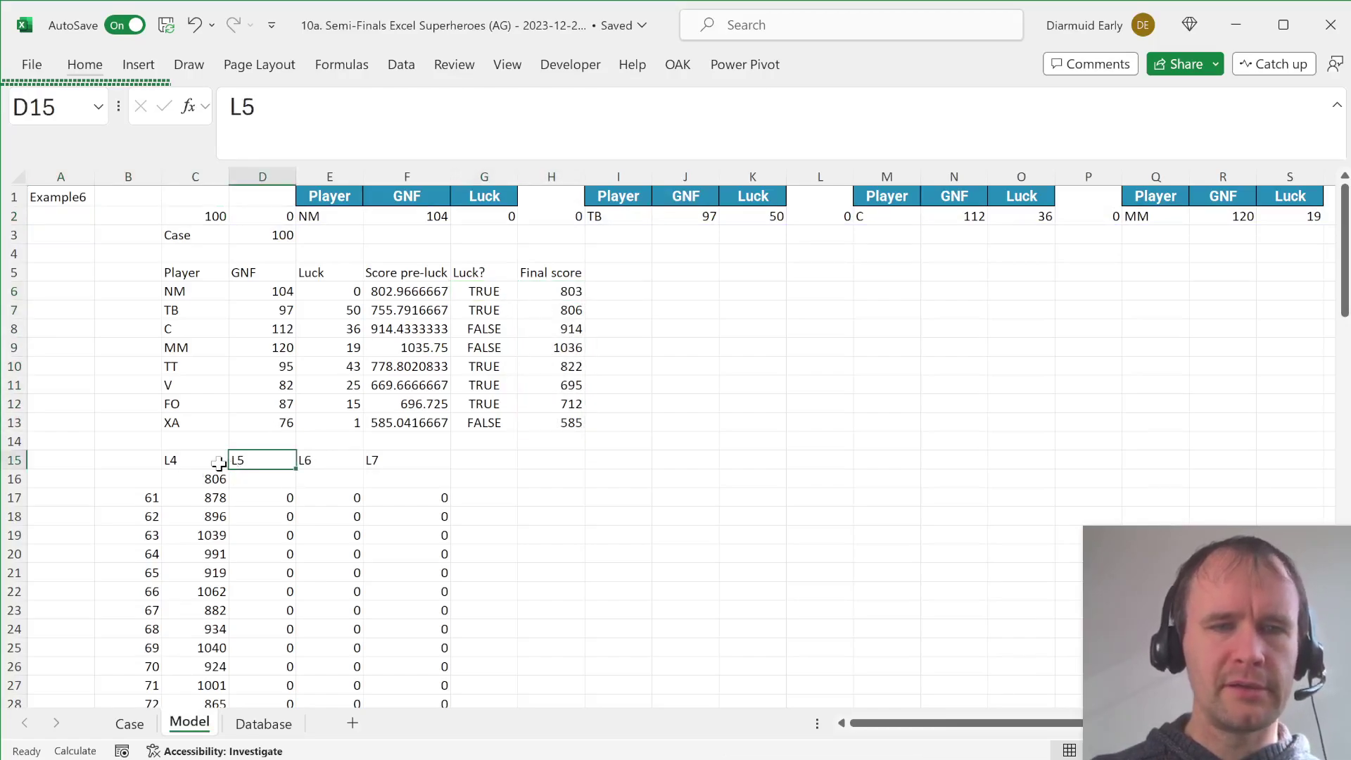
pyautogui.click(196, 462)
pyautogui.press('F2')
pyautogui.write('-6')
pyautogui.press('Return')
pyautogui.press('Up')
pyautogui.press('Right')
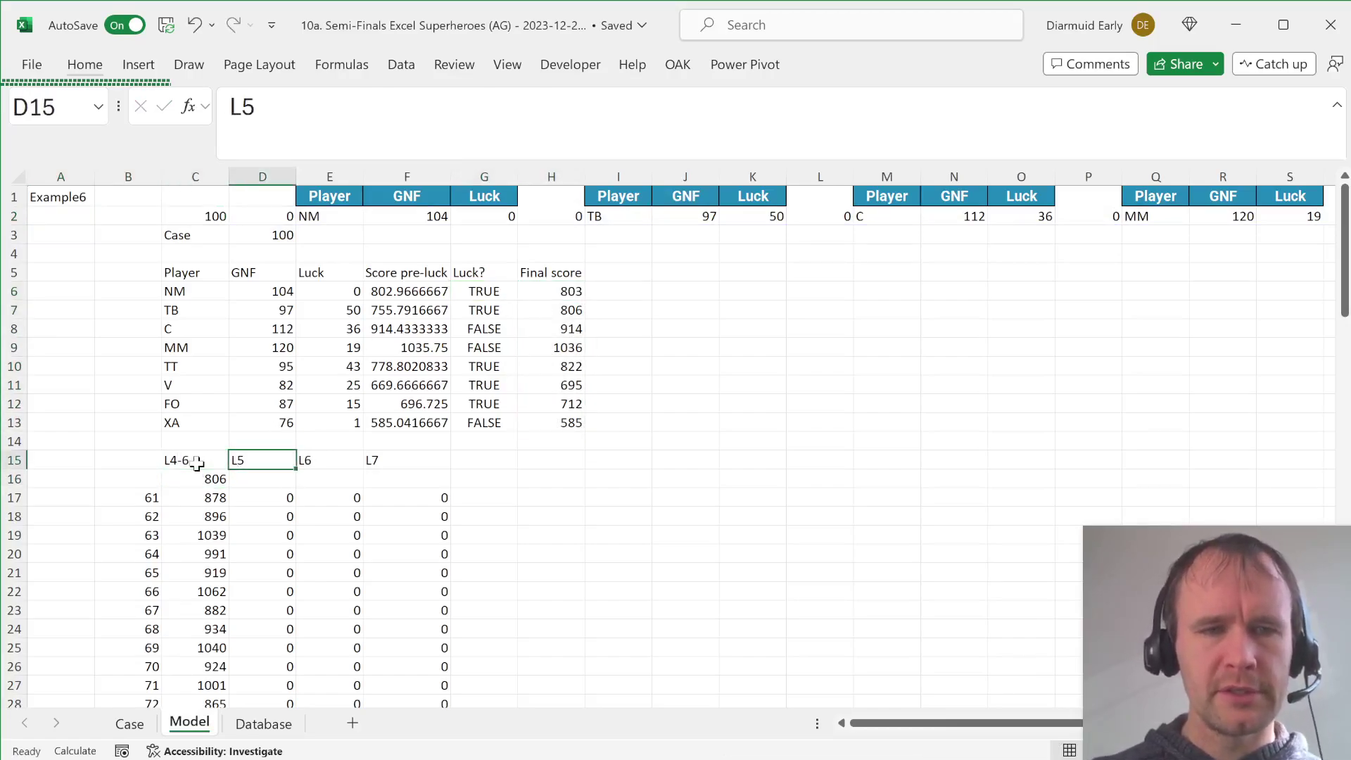
# Set the header in D15 to L7 and clear the leftover headers in E15:F15.
pyautogui.write('L7')
pyautogui.press('Return')
pyautogui.press('Up')
pyautogui.press('Right')
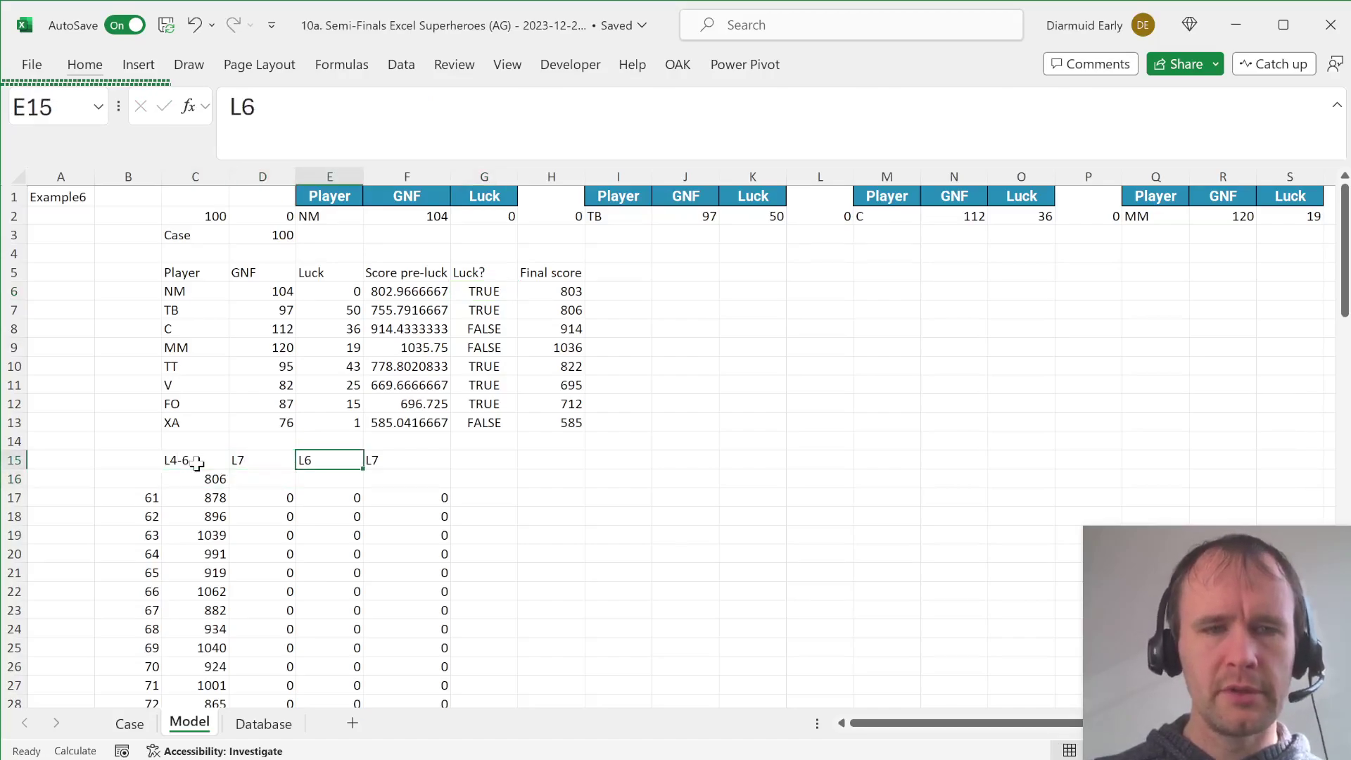
pyautogui.hotkey('shift', 'Right')
pyautogui.press('Delete')
# Clear the existing data table results in C17:F106.
pyautogui.press('Left')
pyautogui.press('Left')
pyautogui.press('Left')
pyautogui.hotkey('shift', 'Down')
pyautogui.hotkey('shift', 'Down')
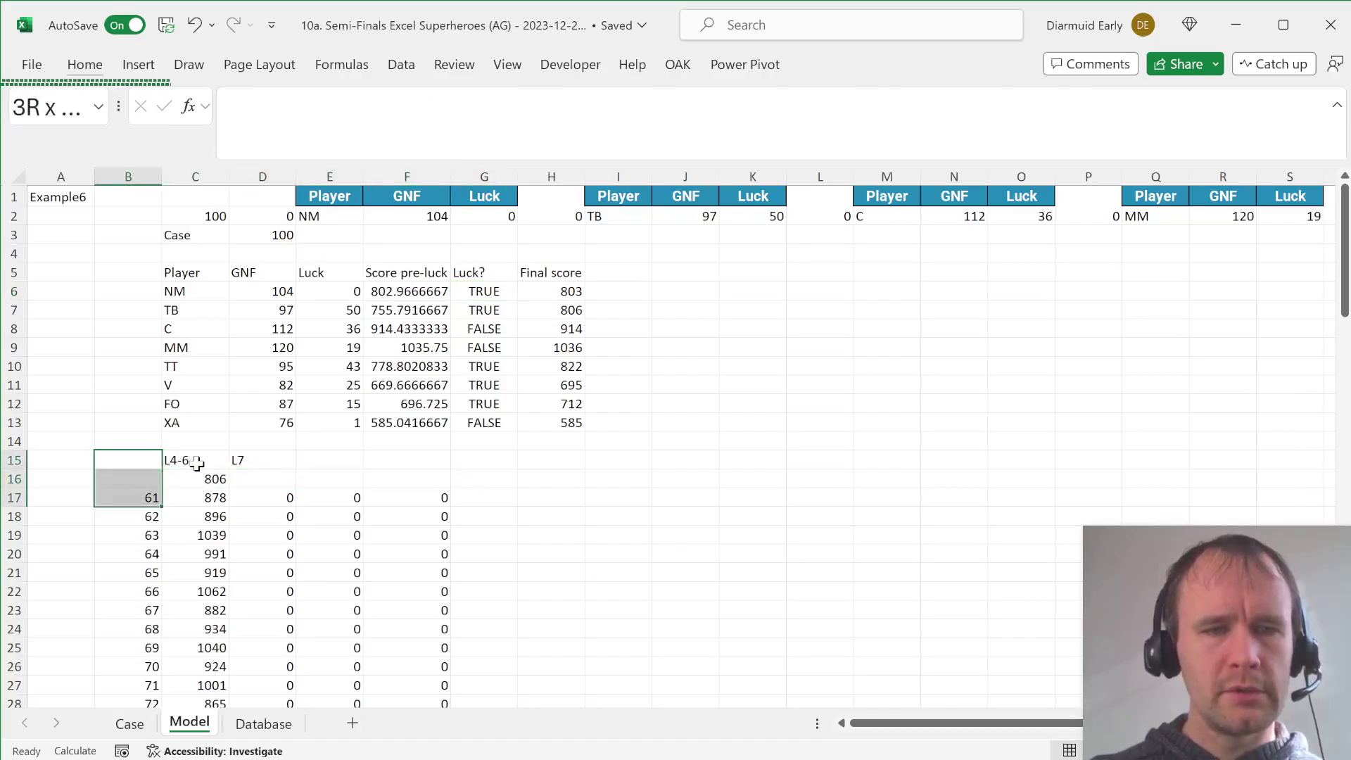
pyautogui.press('Down')
pyautogui.press('Down')
pyautogui.press('Right')
pyautogui.hotkey('ctrl', 'shift', 'Down')
pyautogui.hotkey('ctrl', 'shift', 'Right')
# Create a data table over the smaller range B16:D106, using A1 as the column input cell.
pyautogui.press('Left')
pyautogui.press('Up')
pyautogui.press('Up')
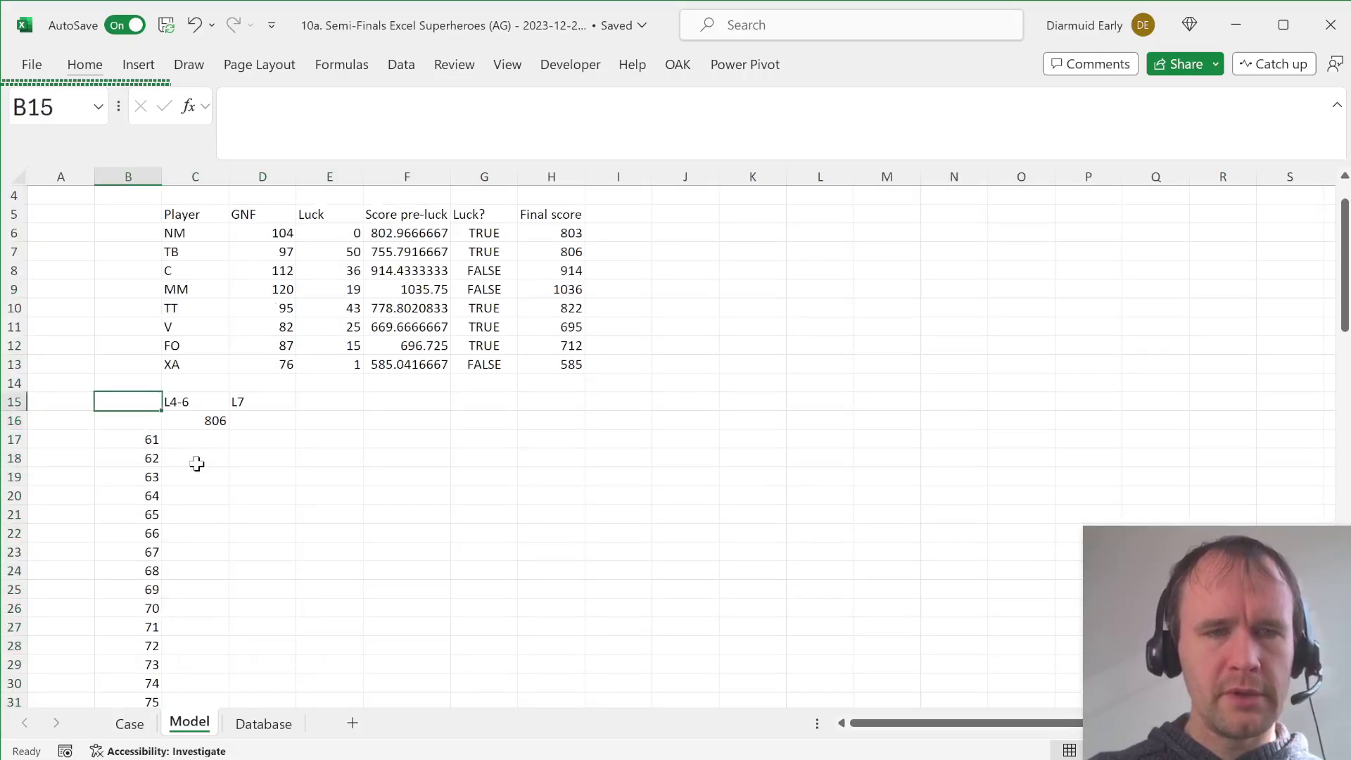
pyautogui.hotkey('ctrl', 'shift', 'Down')
pyautogui.hotkey('ctrl', 'shift', 'Down')
pyautogui.press('Down')
pyautogui.hotkey('shift', 'Down')
pyautogui.hotkey('ctrl', 'shift', 'Down')
pyautogui.hotkey('shift', 'Right')
pyautogui.hotkey('shift', 'Right')
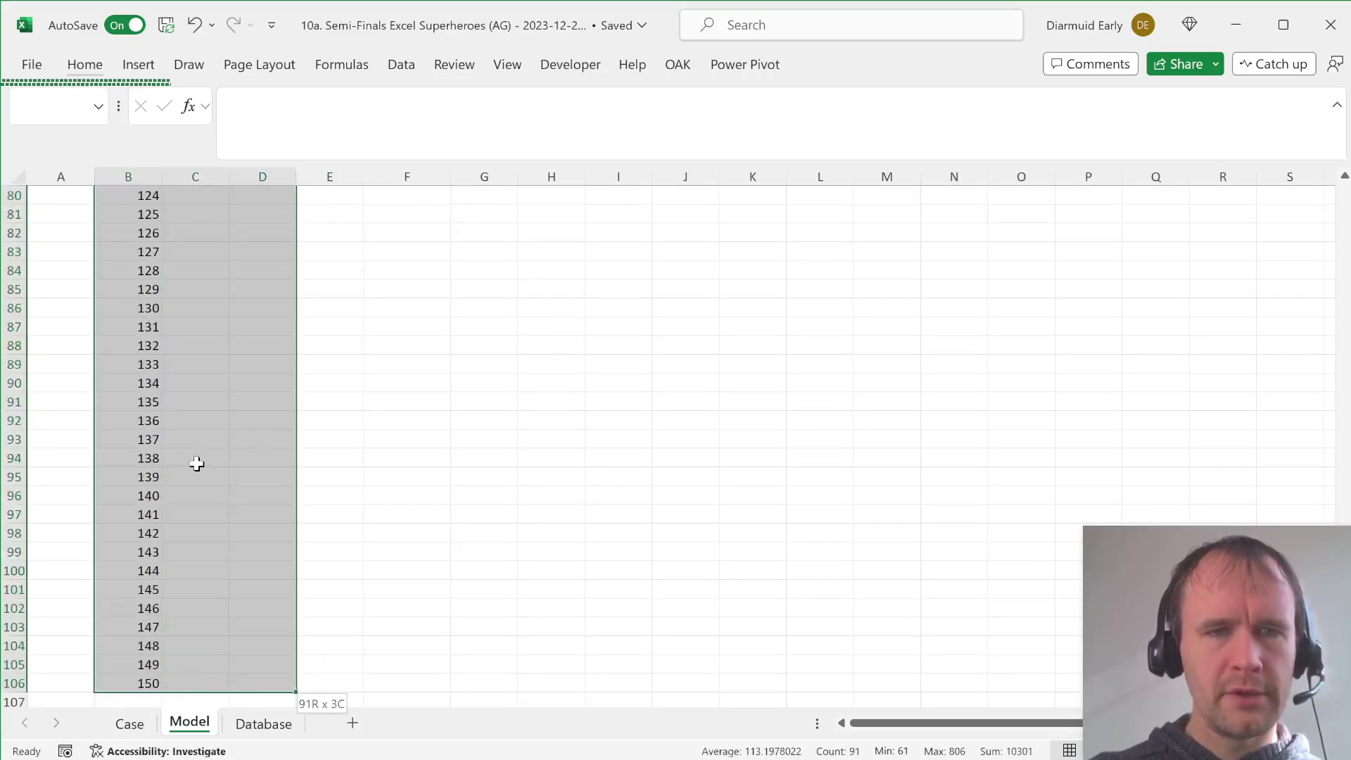
pyautogui.press('alt')
pyautogui.write('awt')
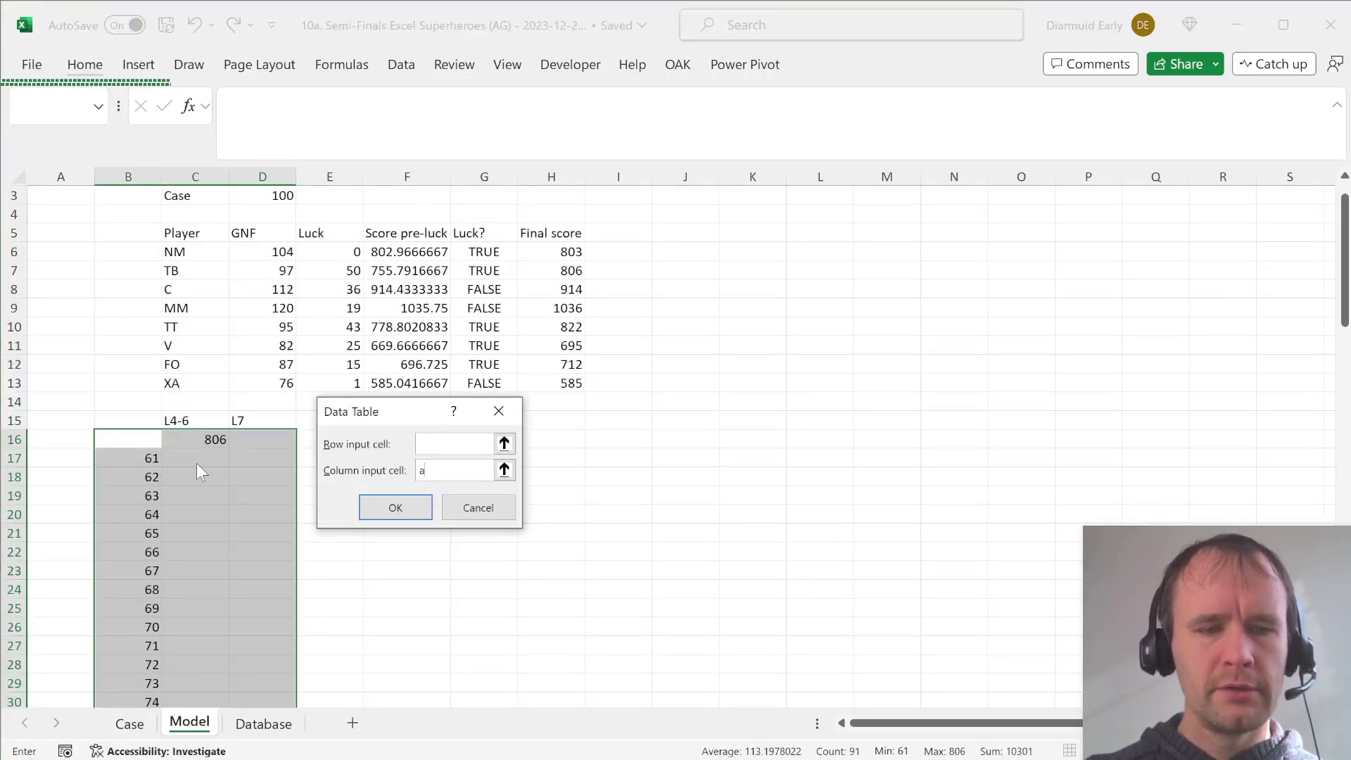
pyautogui.write('a')
pyautogui.press('Return')
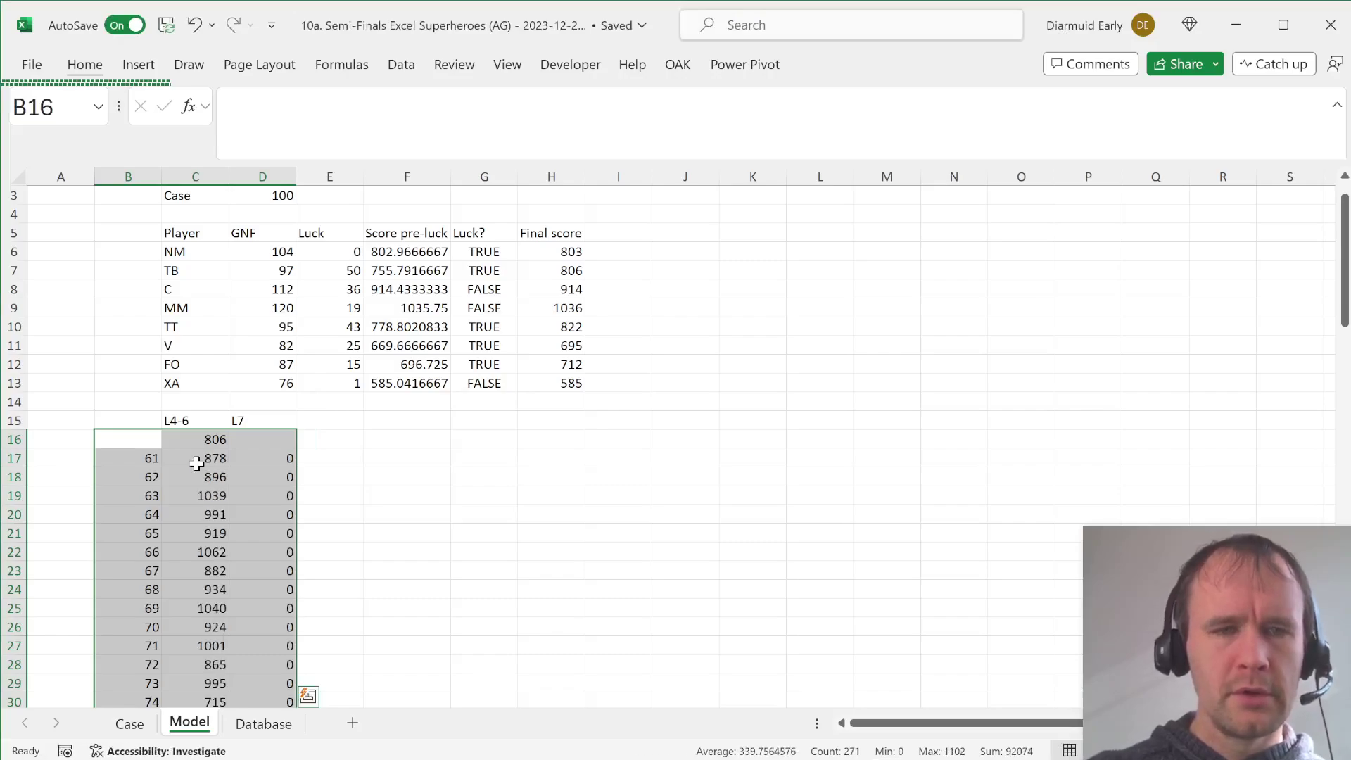
# Check the Level 4 answers on the Case sheet and the formula linking E192 to the model.
pyautogui.click(196, 445)
pyautogui.click(197, 463)
pyautogui.hotkey('ctrl', 'pageup')
pyautogui.press('pageup')
pyautogui.press('pageup')
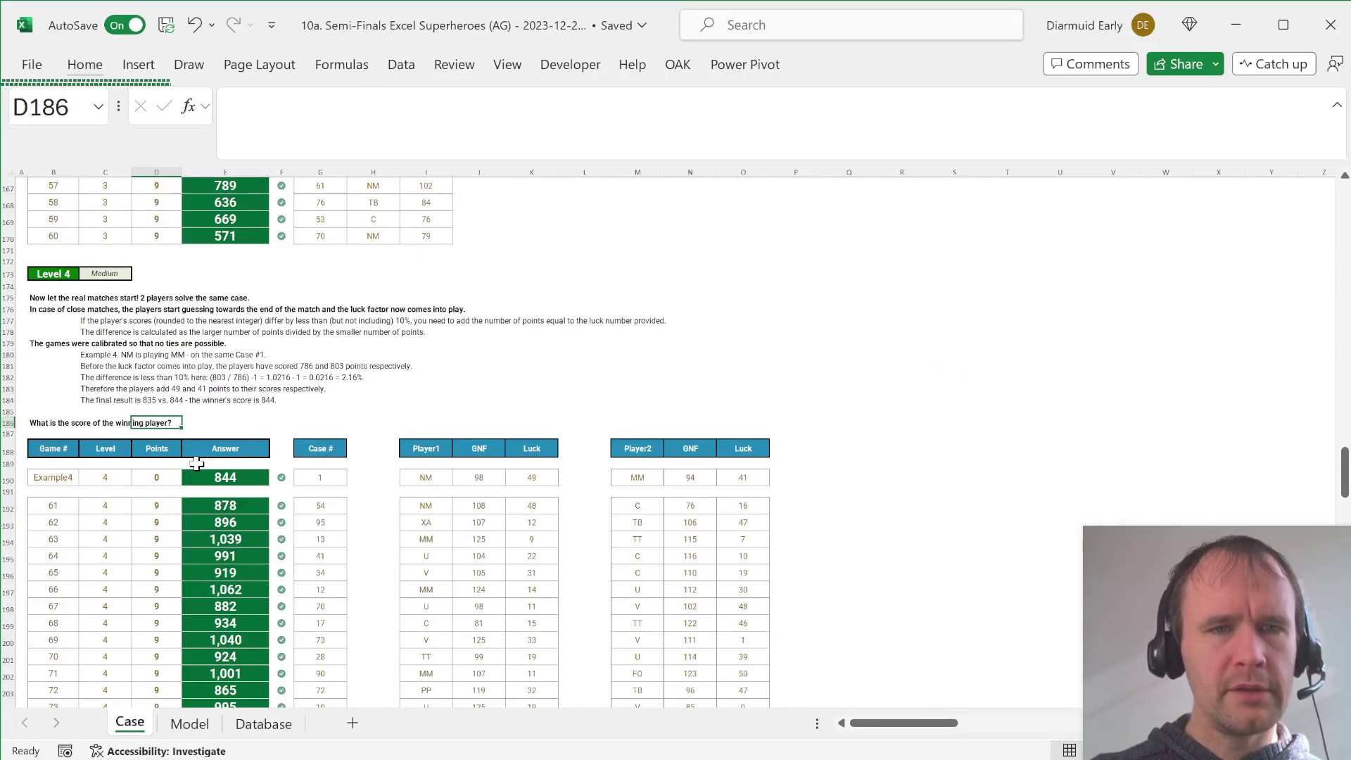
pyautogui.press('Right')
pyautogui.press('Down')
pyautogui.press('Down')
pyautogui.press('Down')
pyautogui.press('Down')
pyautogui.press('Down')
pyautogui.press('Down')
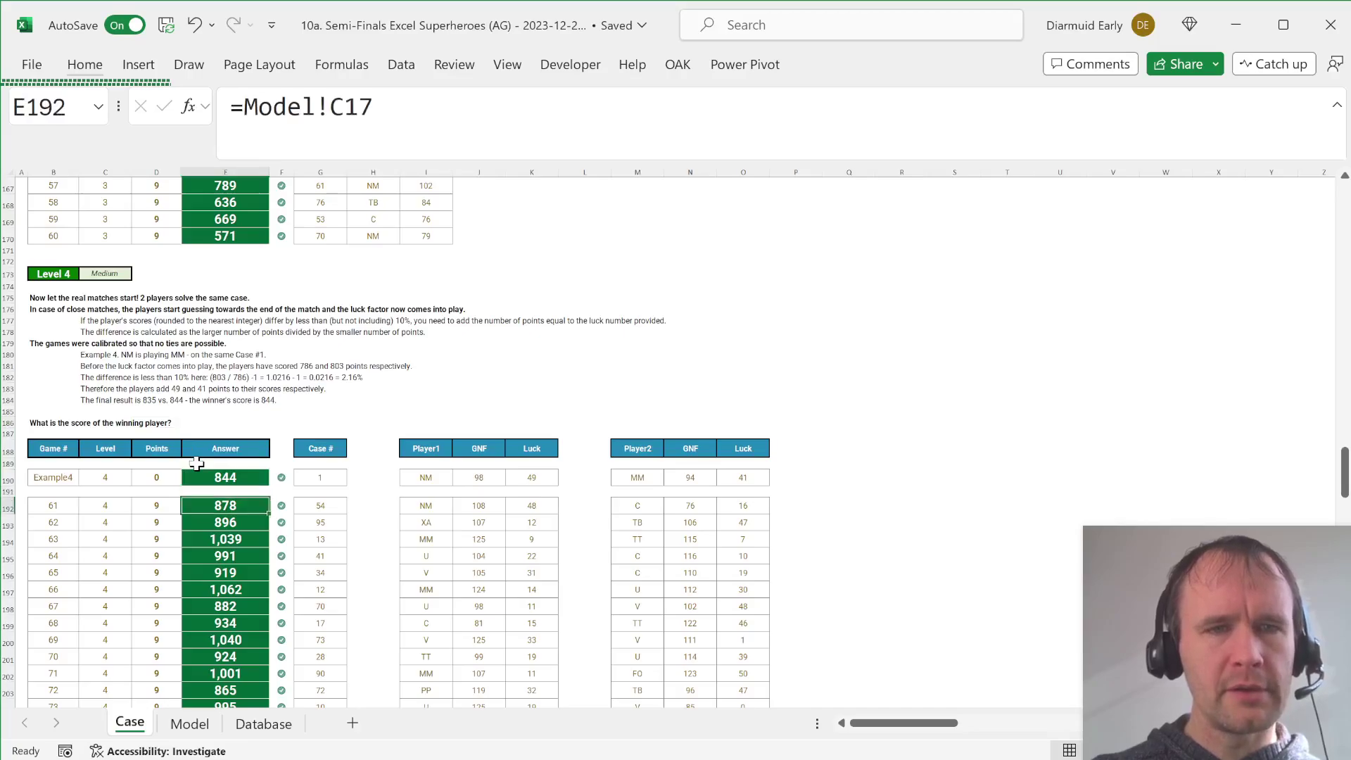
# Copy the formula of the last Level 4 answer, E211, into E212 without its formatting.
pyautogui.hotkey('ctrl', 'Down')
pyautogui.hotkey('ctrl', 'Up')
pyautogui.hotkey('ctrl', 'Up')
pyautogui.hotkey('ctrl', 'Down')
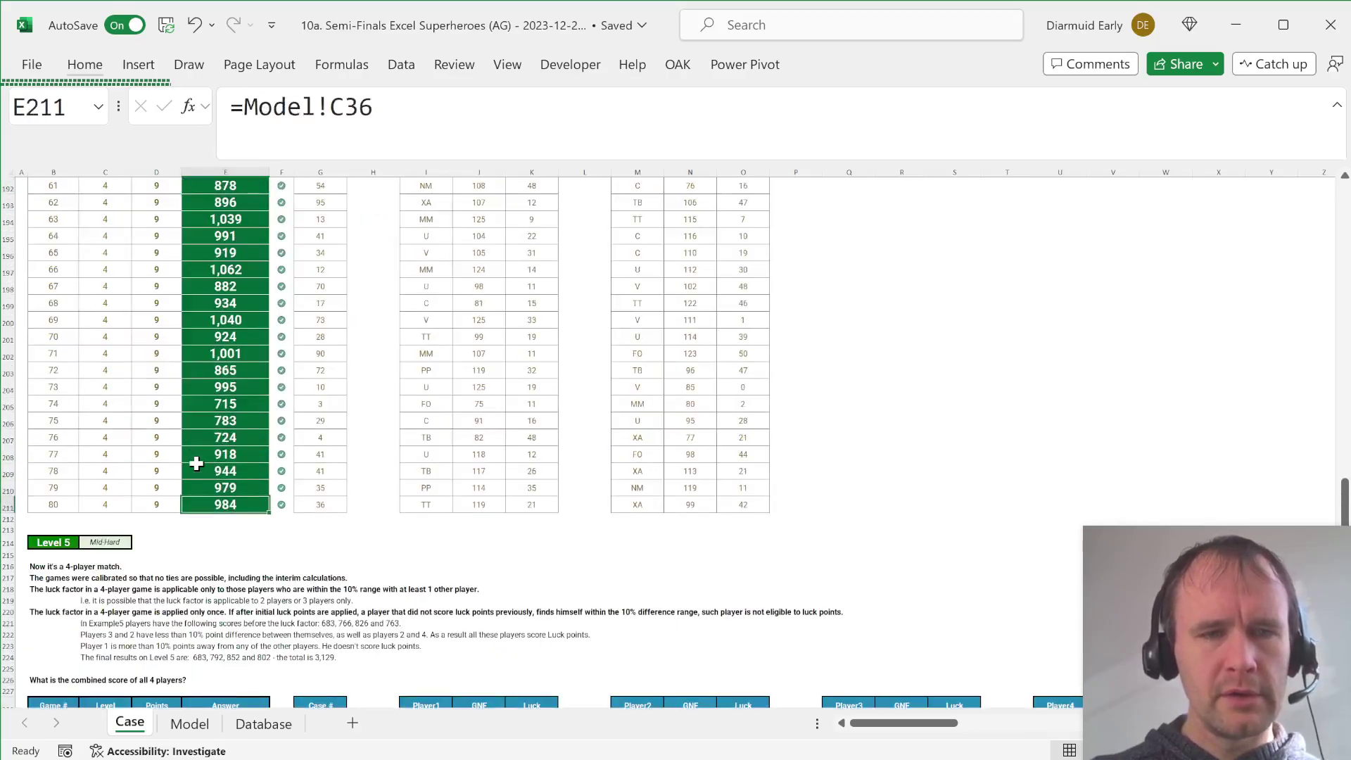
pyautogui.hotkey('ctrl', 'c')
pyautogui.press('Down')
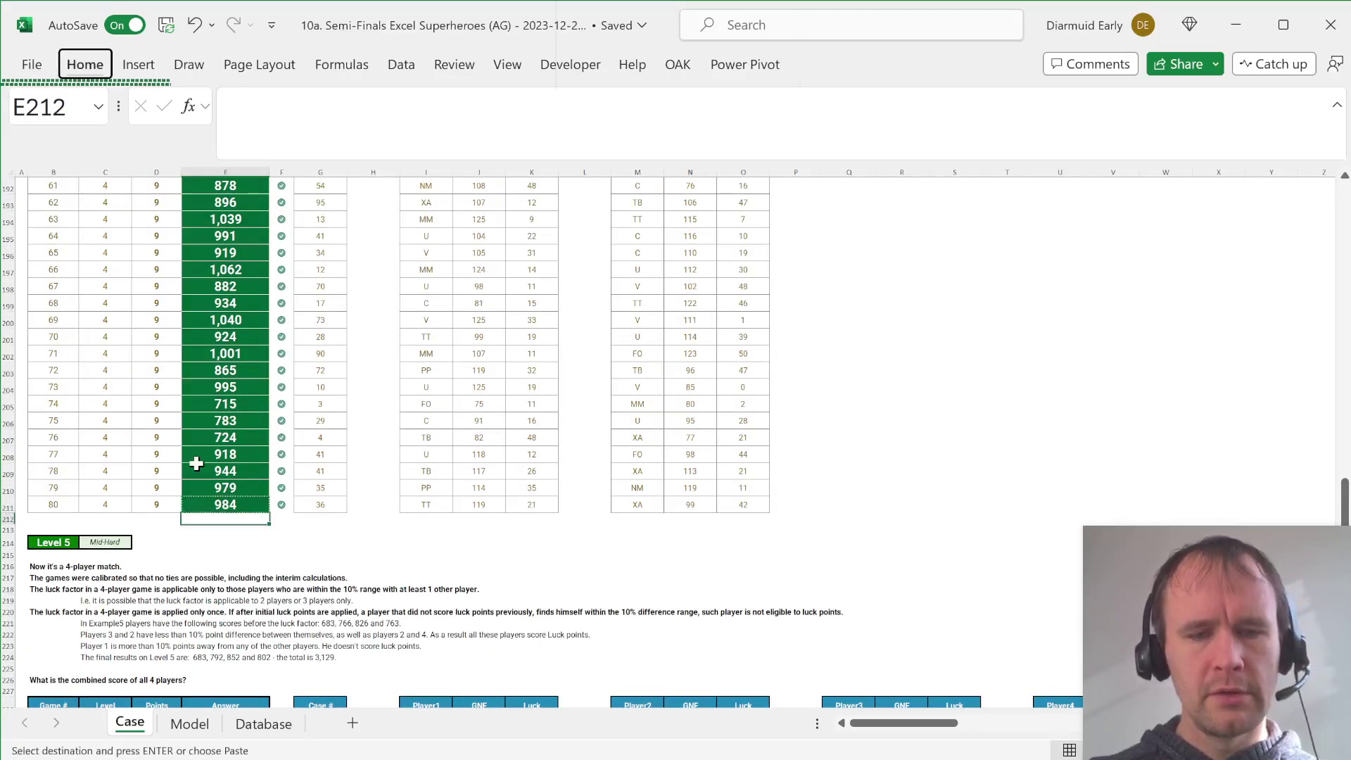
pyautogui.hotkey('ctrl', 'alt', 'v')
pyautogui.press('Return')
# Move the formula text =Model!C37 out of E212 into the first Level 5 answer cell, E232.
pyautogui.click(345, 107)
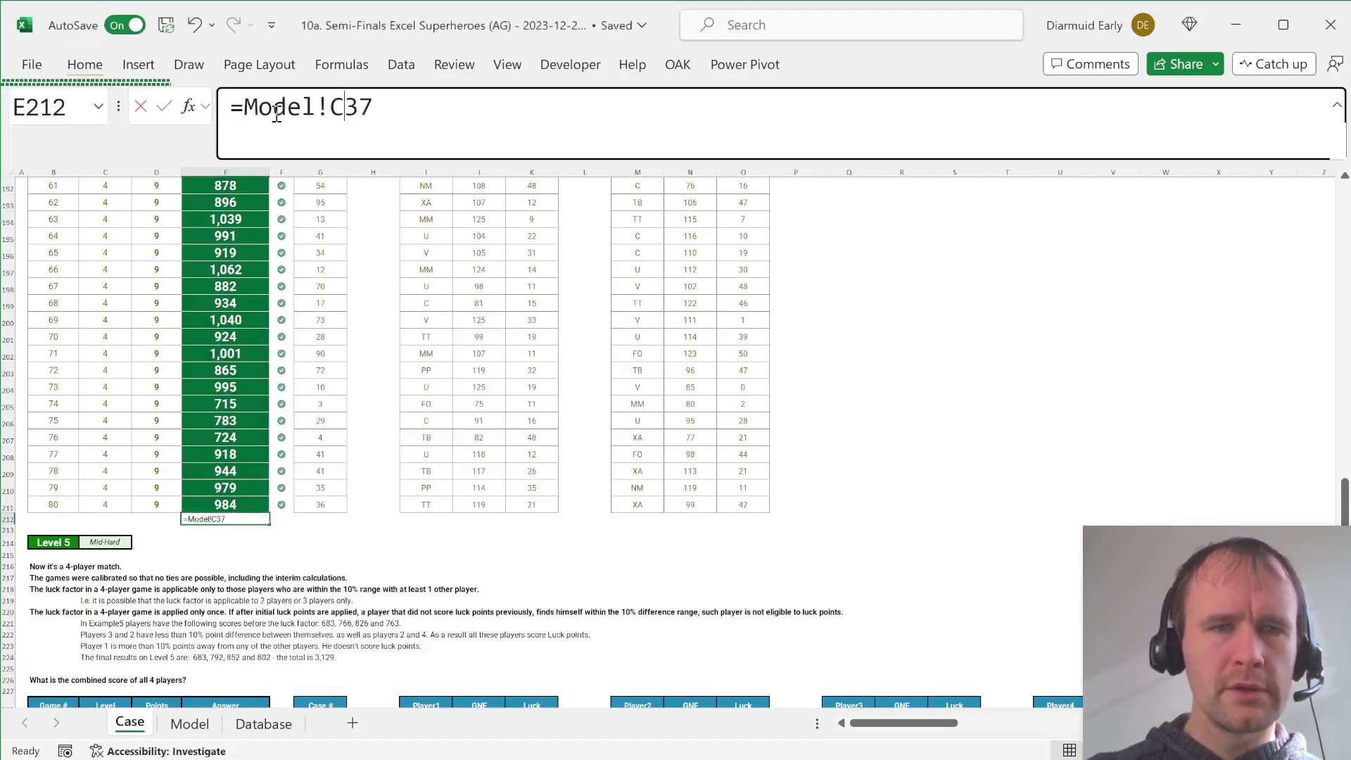
pyautogui.hotkey('ctrl', 'a')
pyautogui.press('Delete')
pyautogui.press('Return')
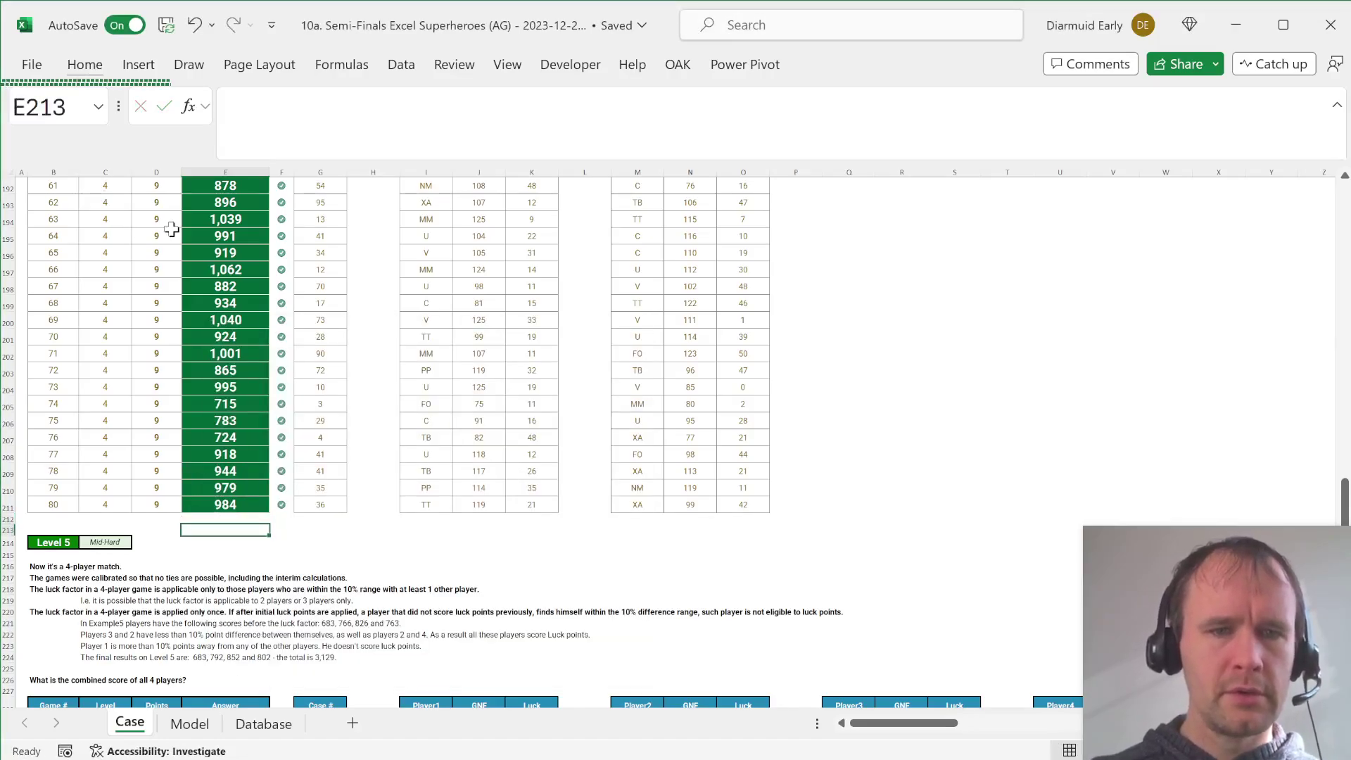
pyautogui.scroll(-5, 265, 536)
pyautogui.click(229, 503)
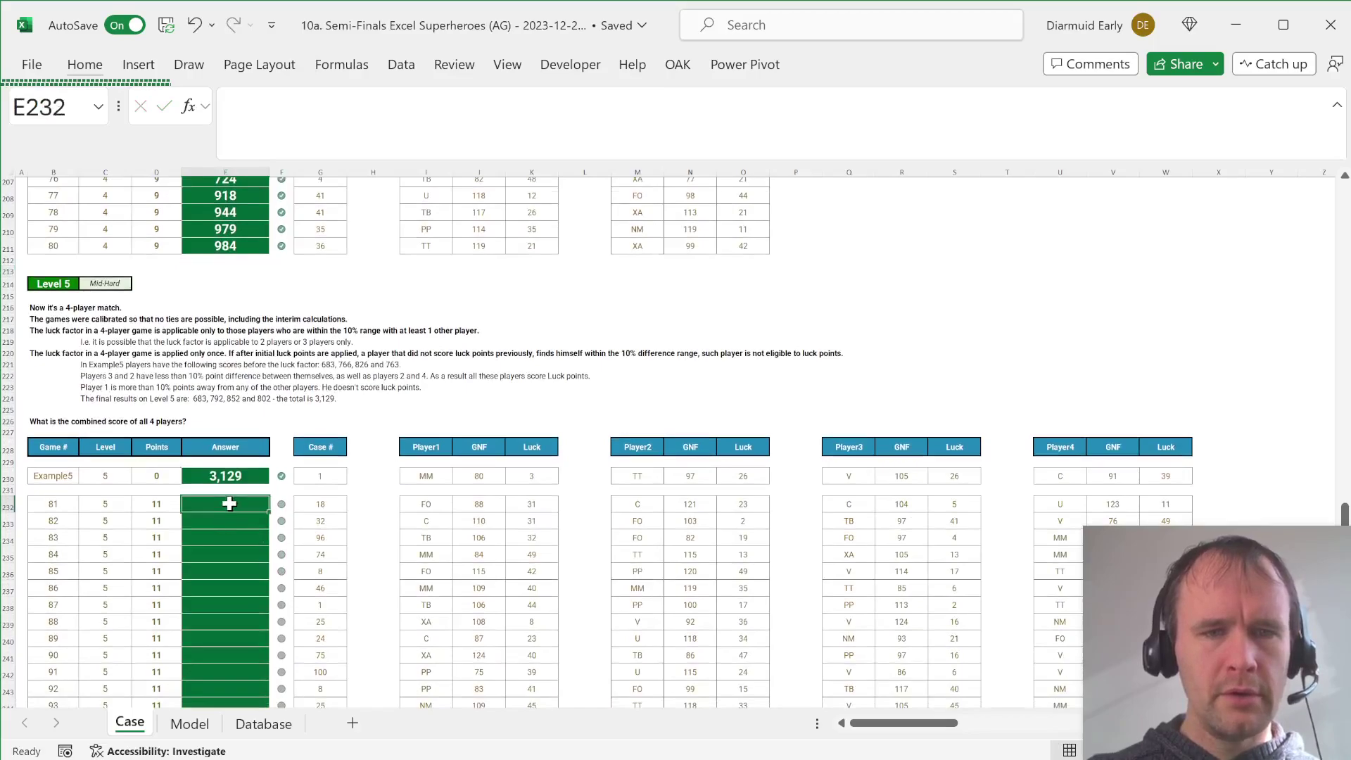
pyautogui.hotkey('ctrl', 'v')
pyautogui.press('Return')
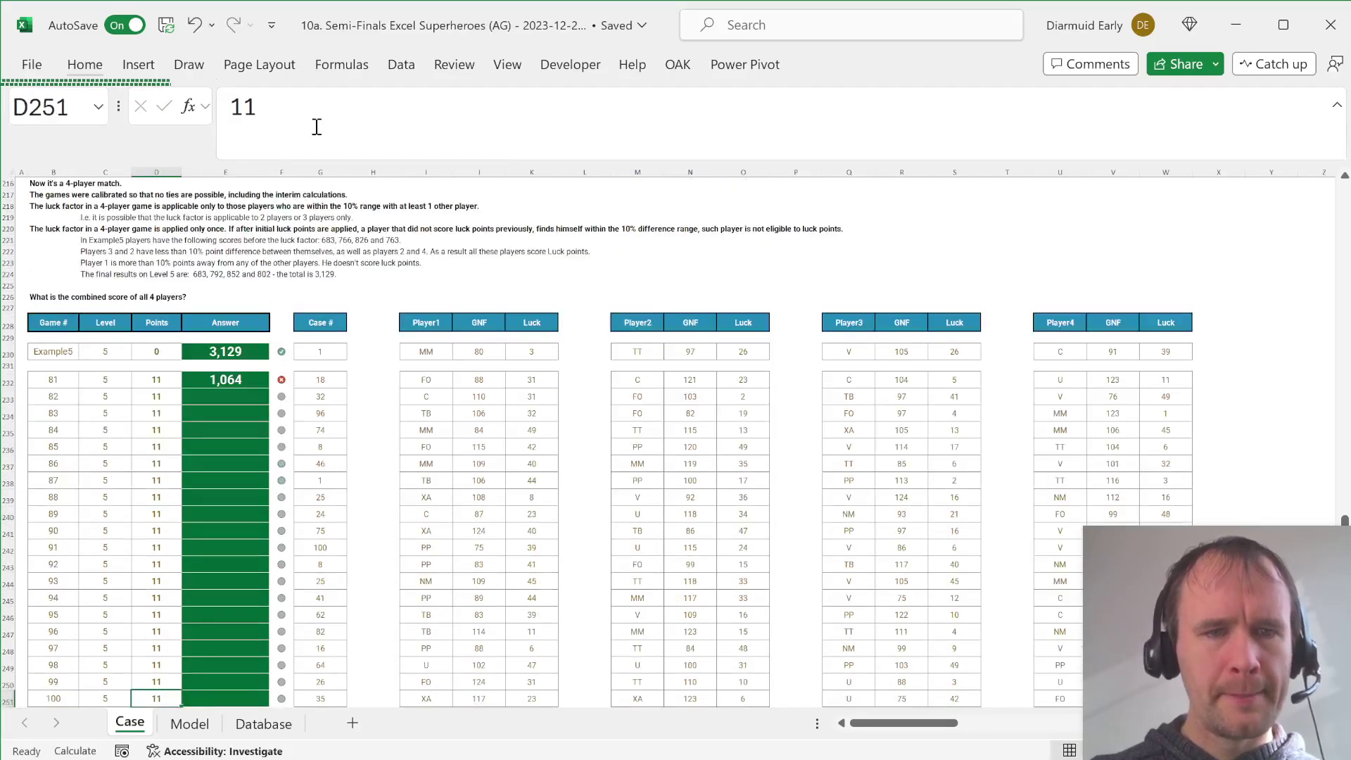
# Look up the data table result for game 81 on the Model sheet.
pyautogui.press('Right')
pyautogui.hotkey('ctrl', 'pagedown')
pyautogui.press('pagedown')
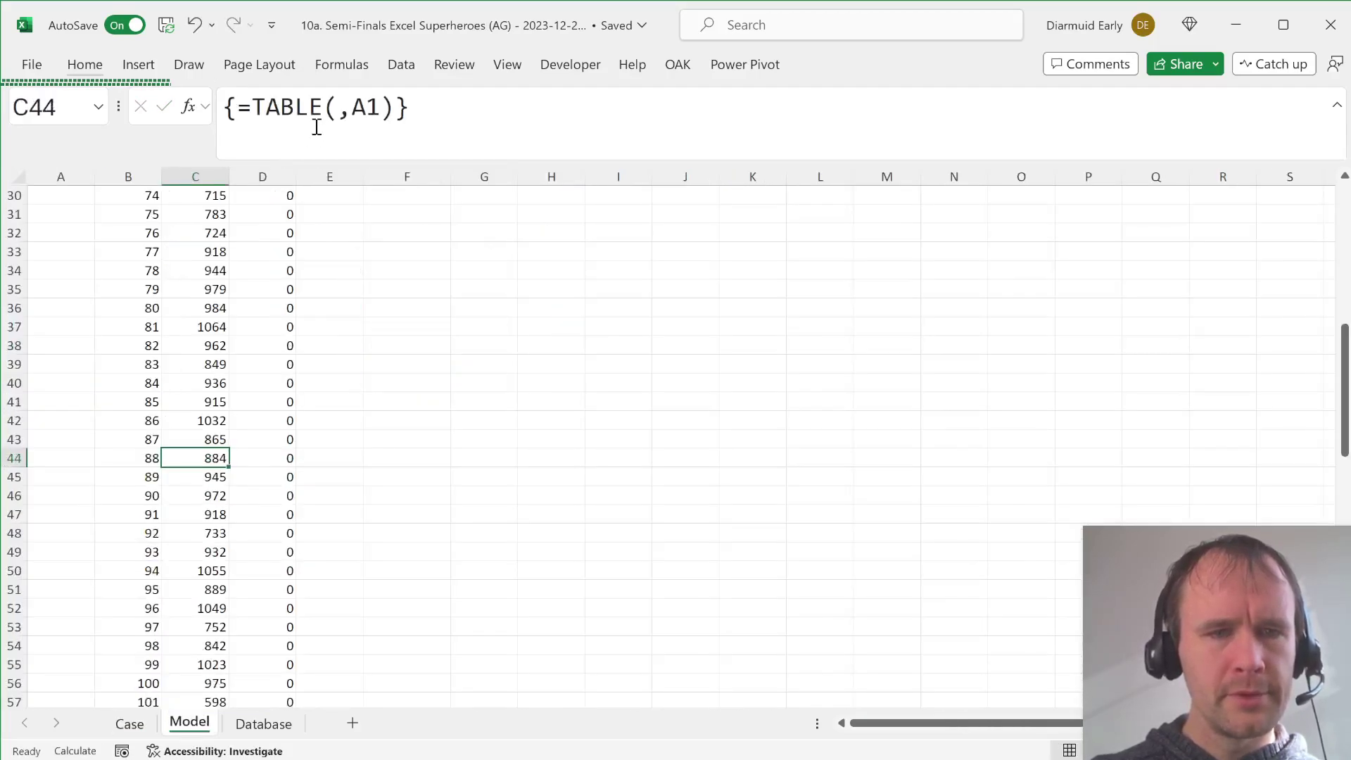
pyautogui.press('Up')
pyautogui.press('Up')
pyautogui.press('Up')
pyautogui.press('Up')
pyautogui.press('Up')
pyautogui.press('Up')
pyautogui.press('Up')
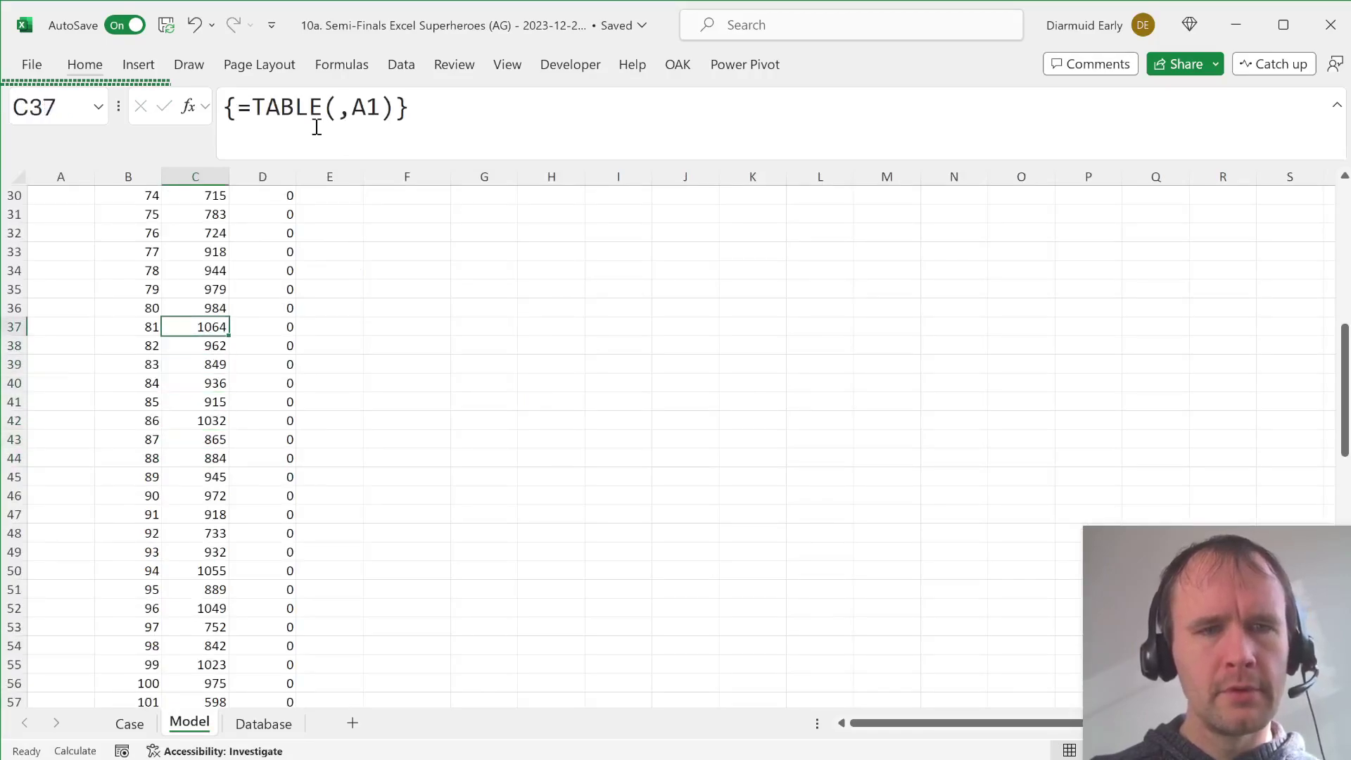
# Extend the MAX formula in C16 to cover the final scores of all eight players, H6:H13.
pyautogui.hotkey('ctrl', 'Up')
pyautogui.hotkey('ctrl', 'Up')
pyautogui.hotkey('ctrl', 'Up')
pyautogui.hotkey('ctrl', 'Down')
pyautogui.hotkey('ctrl', 'Down')
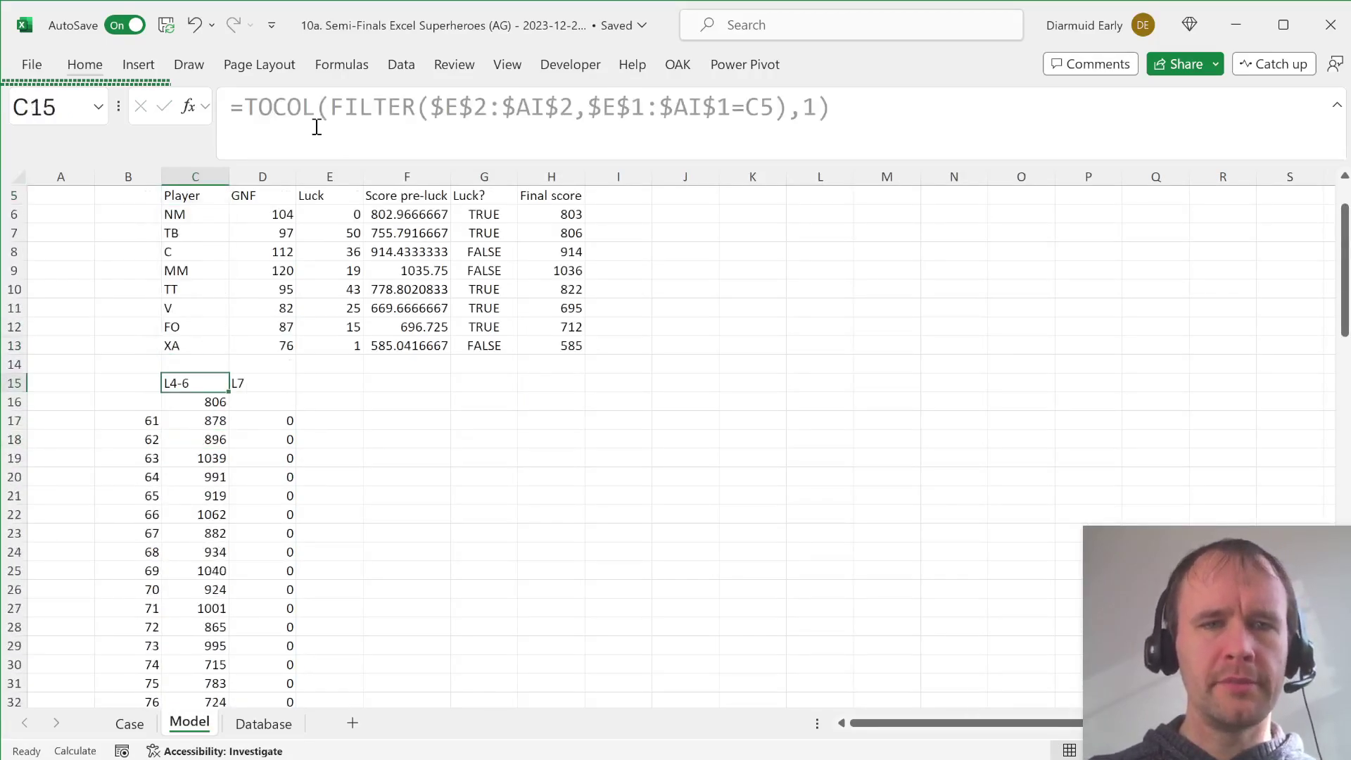
pyautogui.press('Down')
pyautogui.click(382, 107)
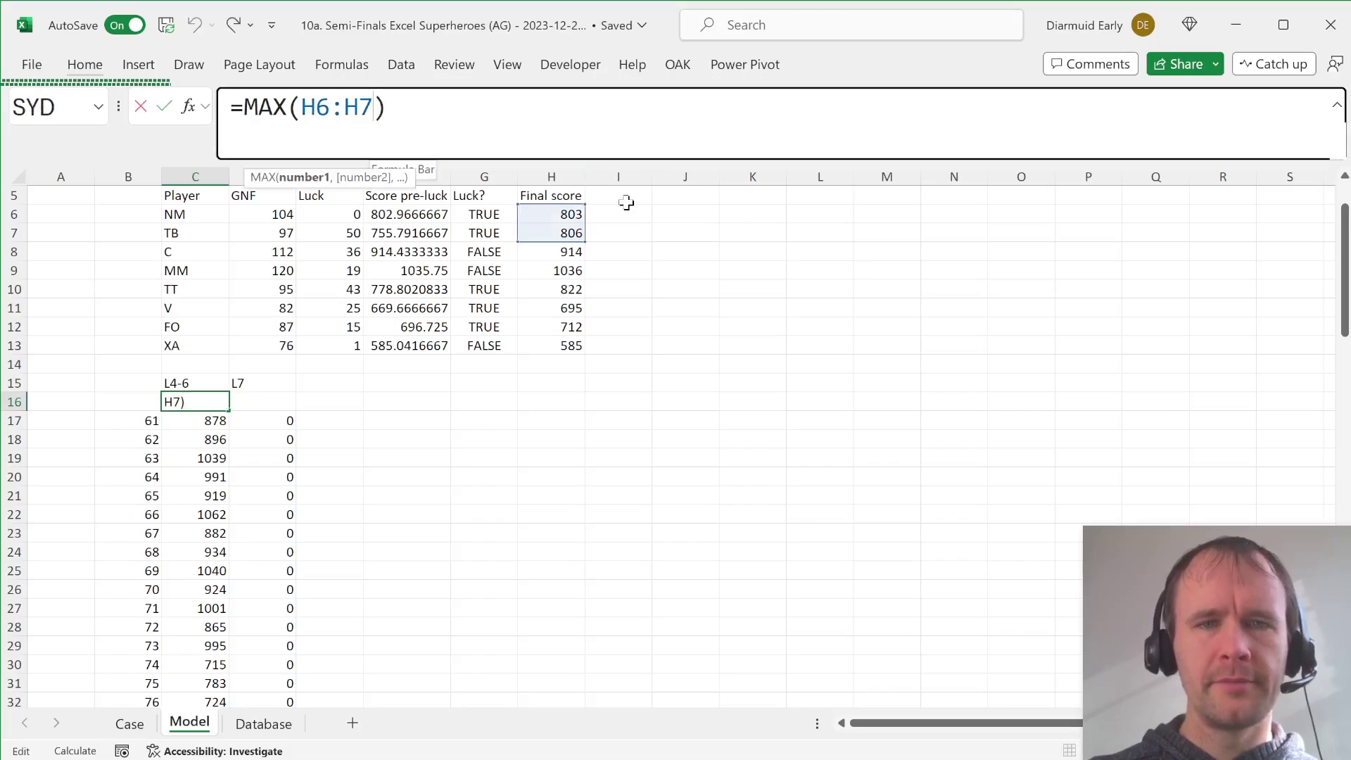
pyautogui.moveTo(582, 237); pyautogui.dragTo(582, 346)
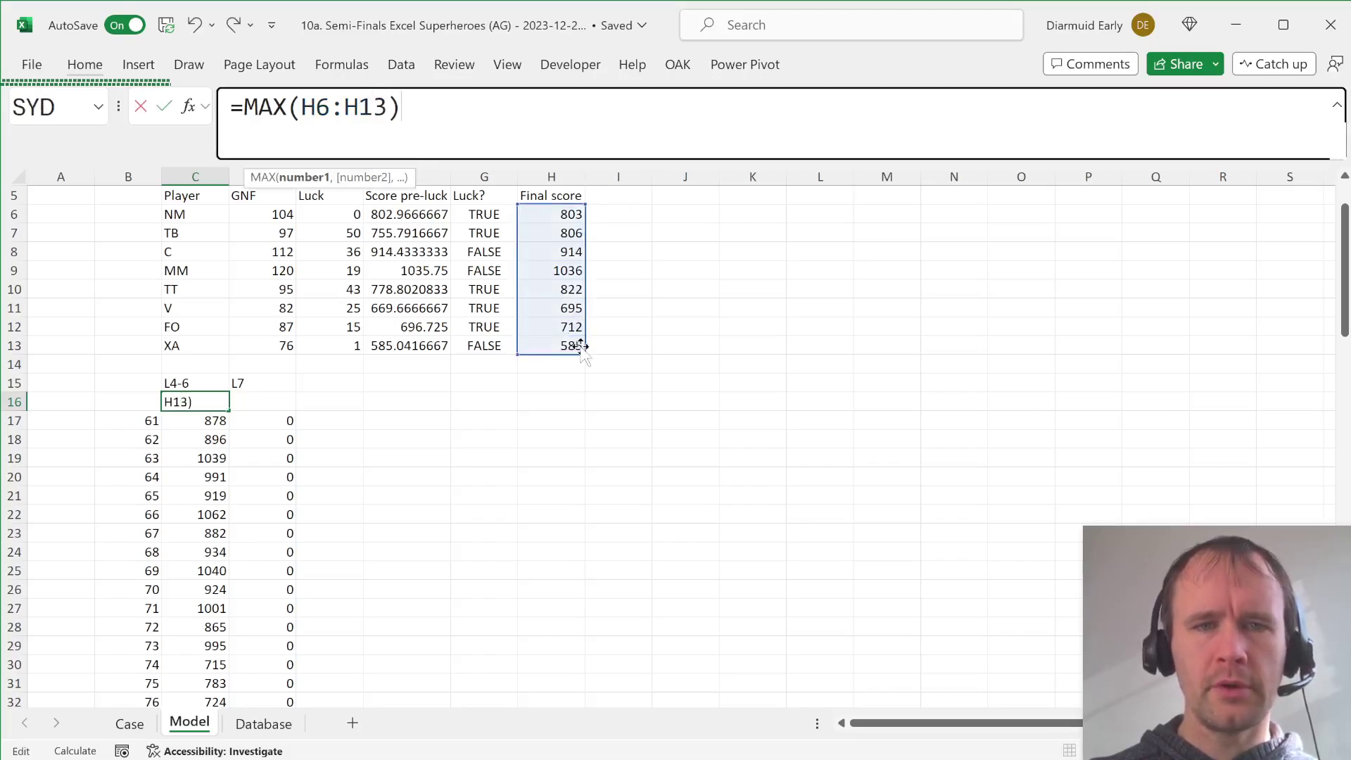
pyautogui.press('Return')
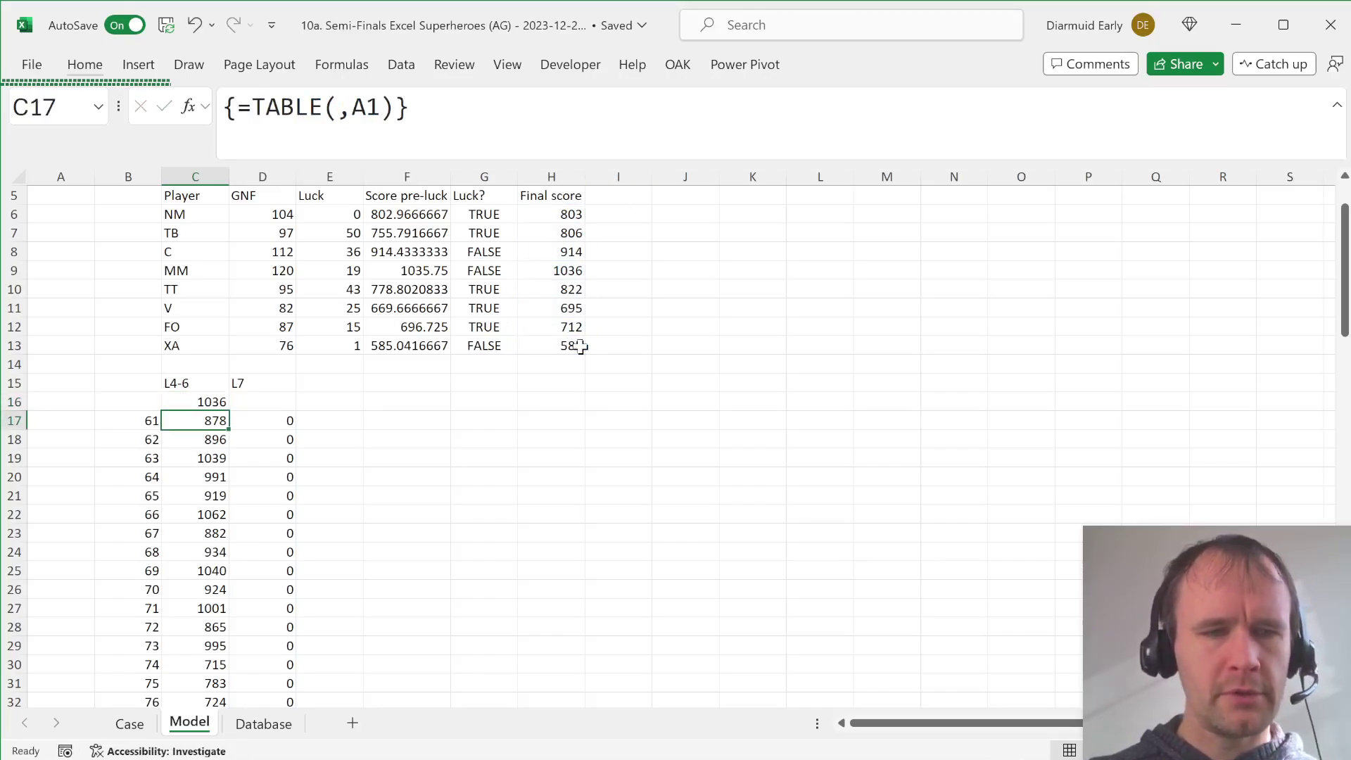
# Compare the Level 5 answer in E232 on the Case sheet with the recalculated data table results on the Model sheet.
pyautogui.press('pagedown')
pyautogui.hotkey('ctrl', 'pageup')
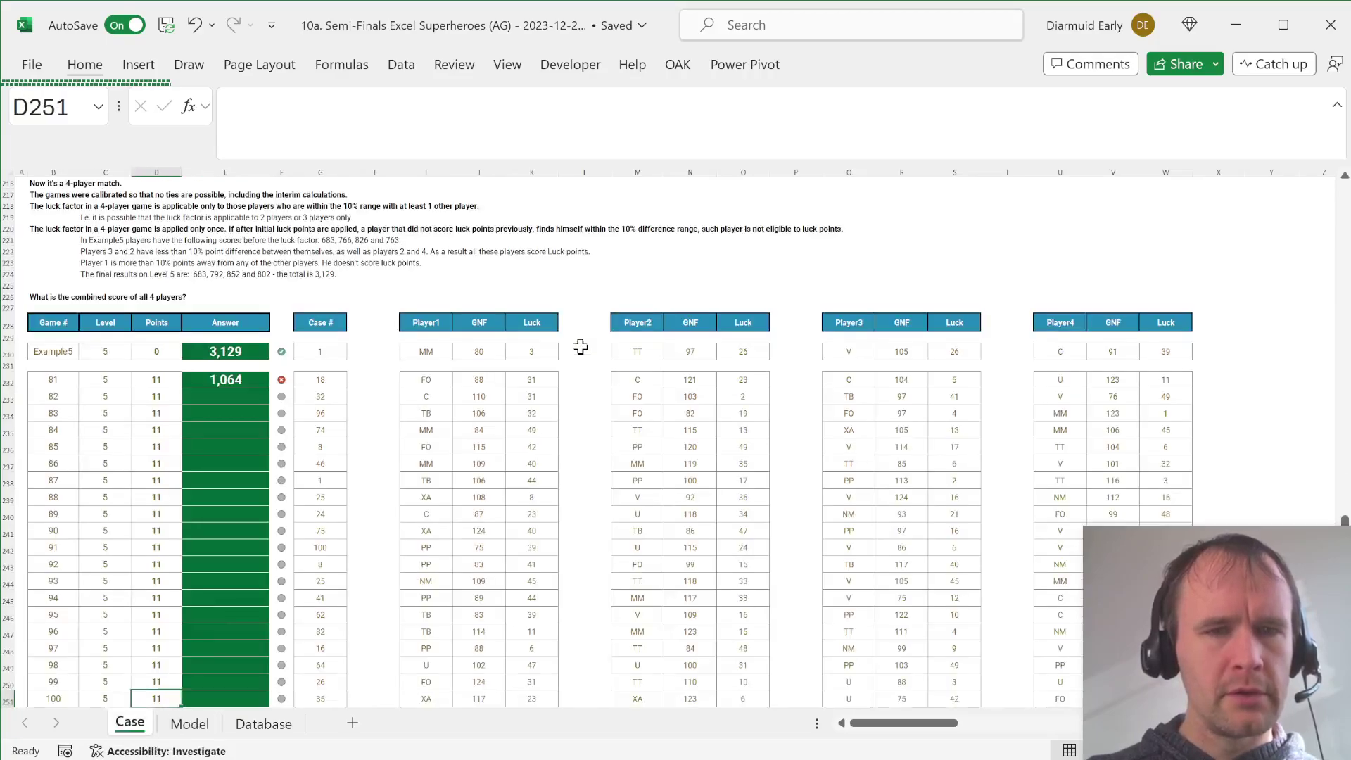
pyautogui.press('Right')
pyautogui.hotkey('ctrl', 'Up')
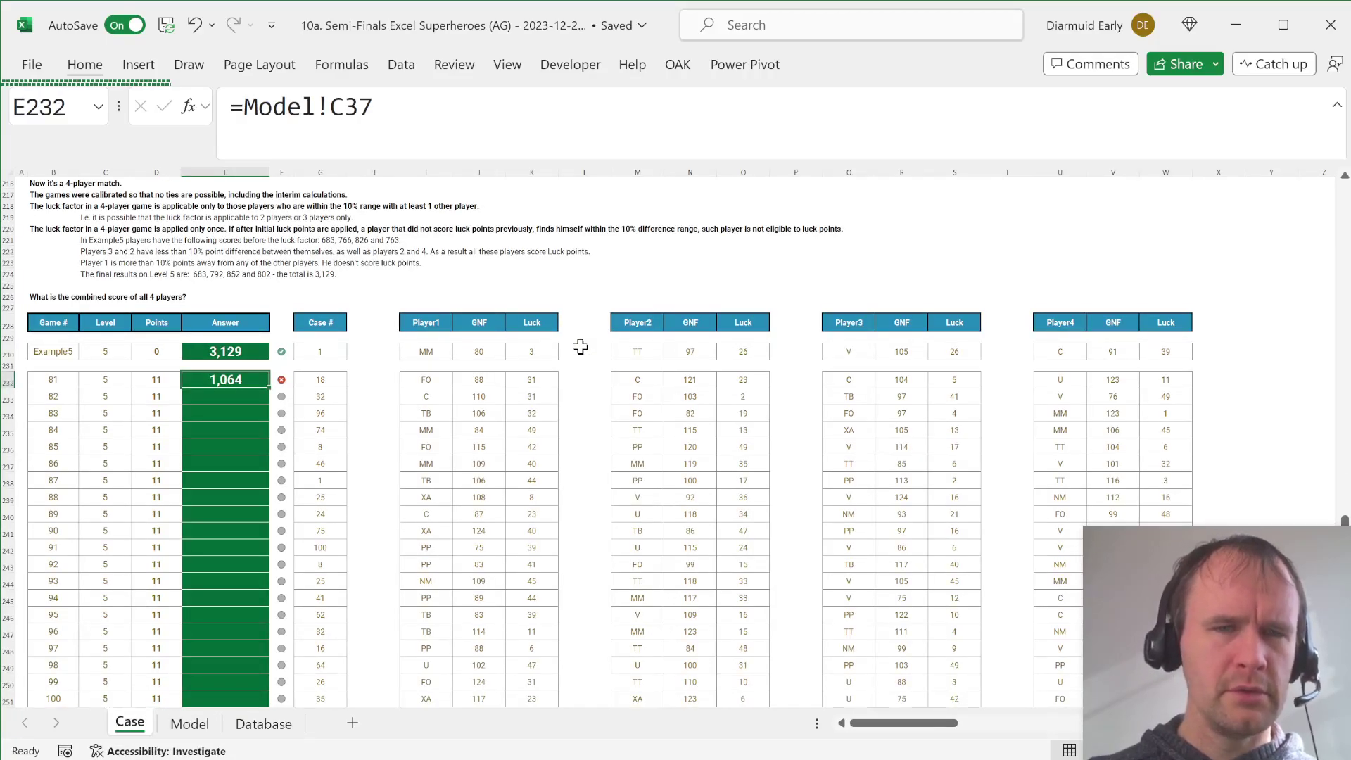
pyautogui.hotkey('ctrl', 'pagedown')
pyautogui.press('Down')
pyautogui.press('Down')
pyautogui.press('Down')
pyautogui.press('Down')
pyautogui.press('Down')
pyautogui.press('Down')
pyautogui.press('Down')
pyautogui.press('Down')
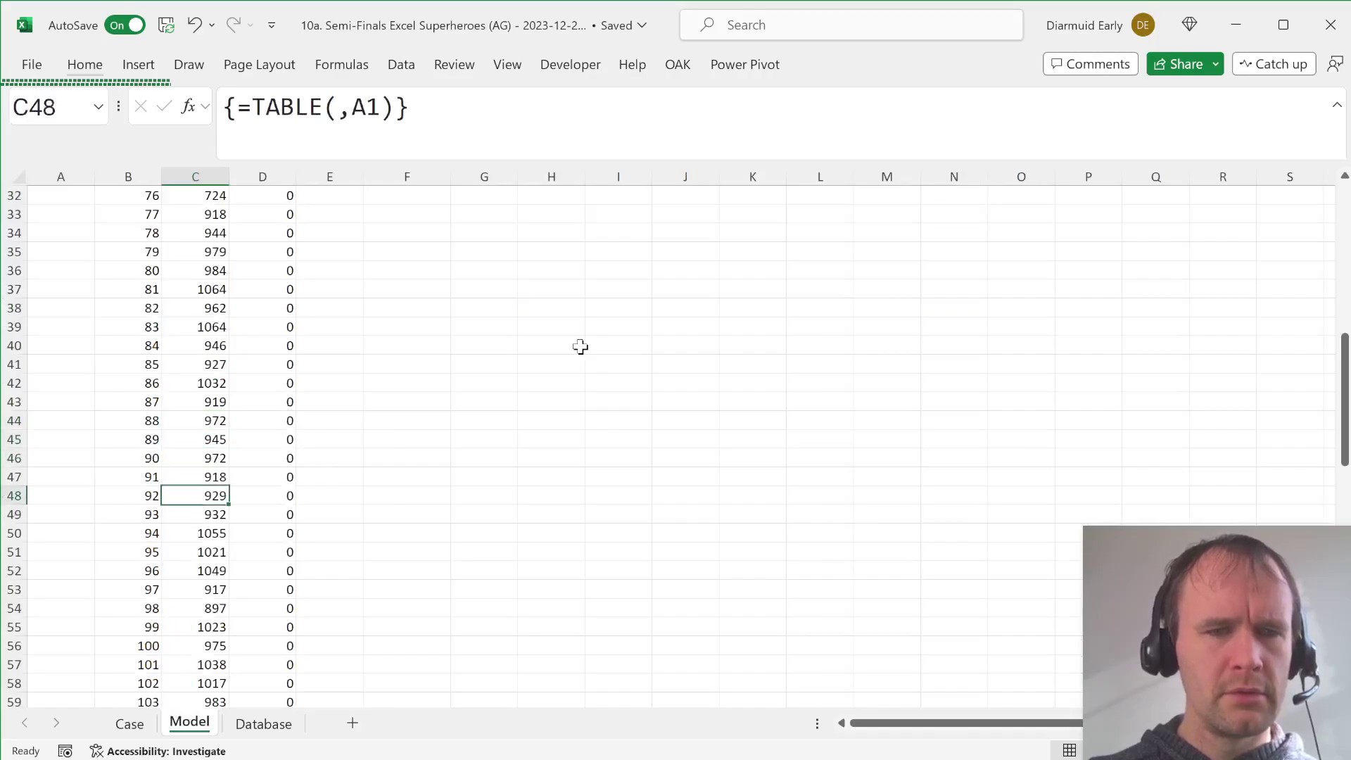
pyautogui.press('Up')
pyautogui.press('Up')
pyautogui.press('Up')
pyautogui.press('Up')
pyautogui.press('Up')
pyautogui.press('Up')
pyautogui.press('Up')
pyautogui.press('Up')
pyautogui.press('Up')
pyautogui.press('Up')
pyautogui.press('Up')
pyautogui.press('Up')
pyautogui.press('Up')
pyautogui.press('Up')
pyautogui.press('Up')
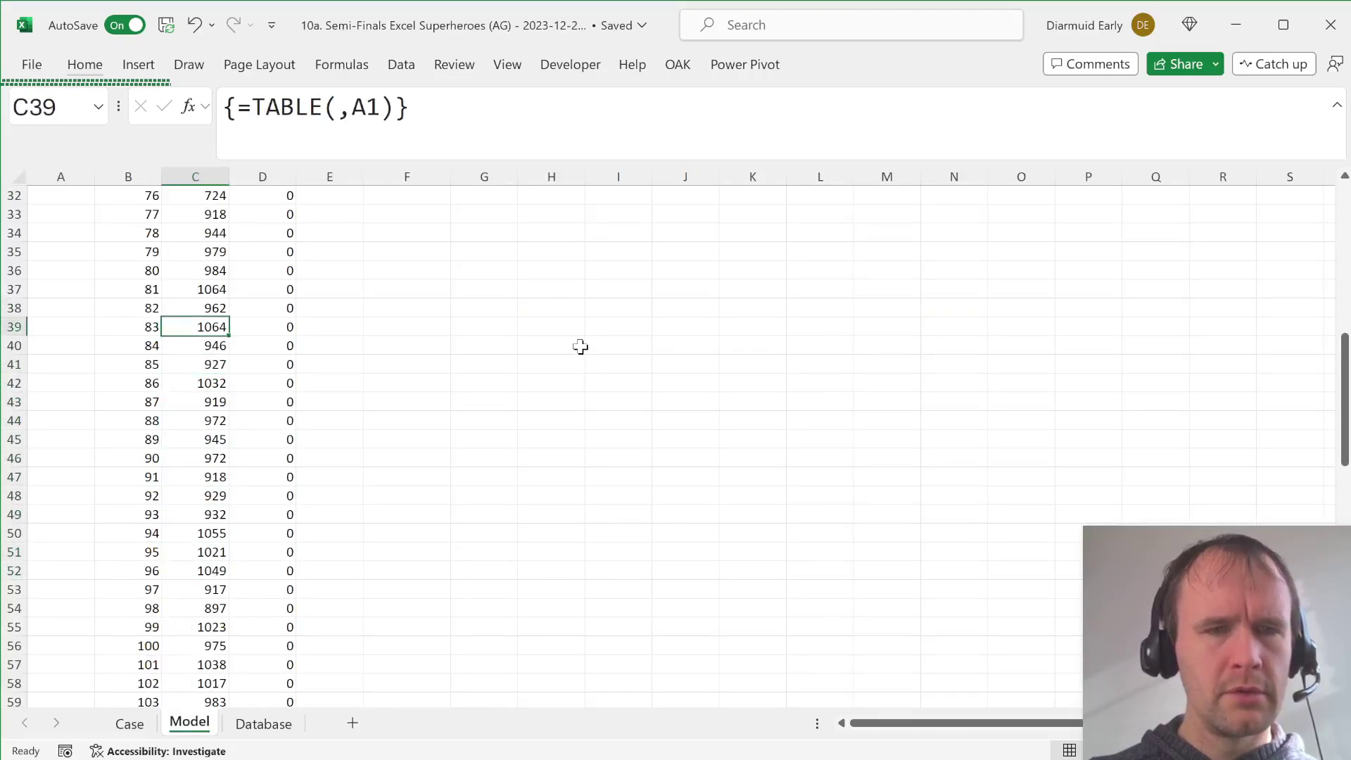
# Set the model's game number in A1 to 81.
pyautogui.hotkey('ctrl', 'Up')
pyautogui.hotkey('ctrl', 'Home')
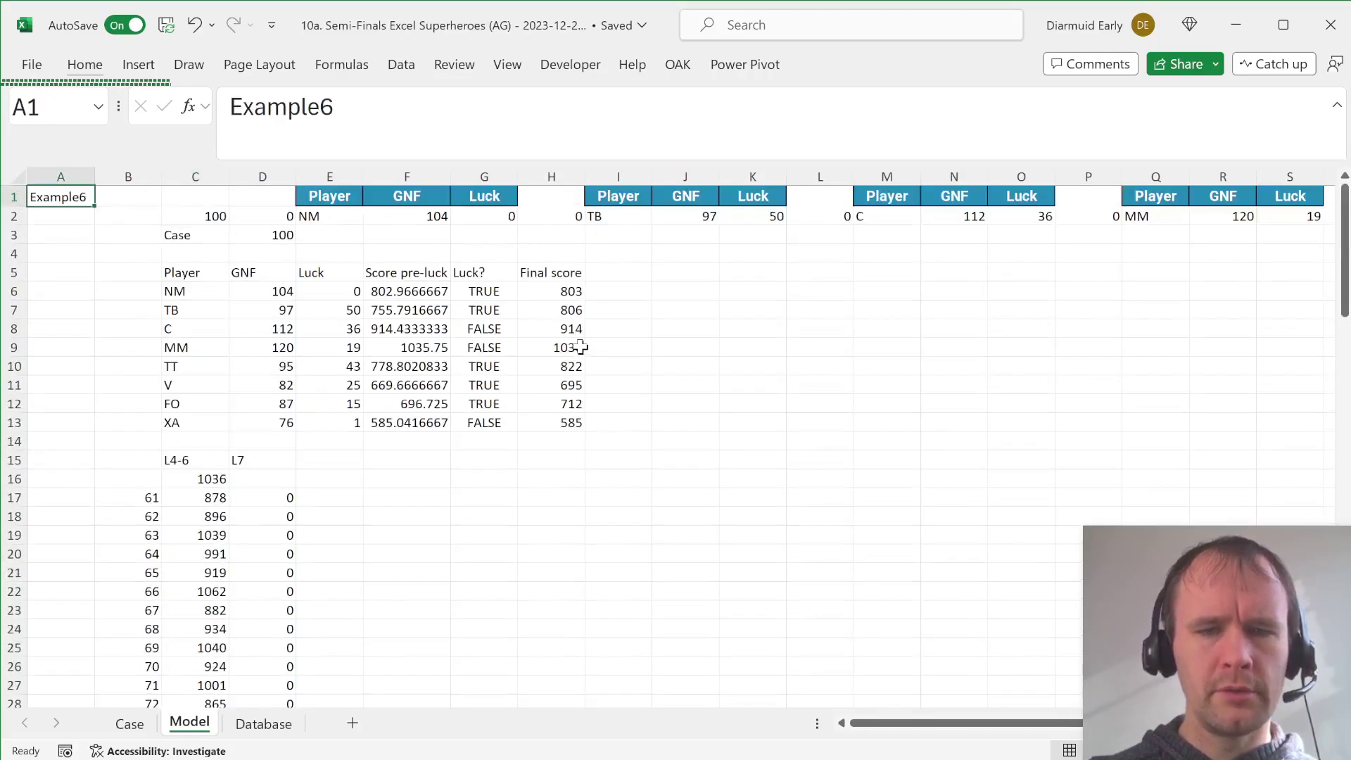
pyautogui.write('81')
pyautogui.press('Return')
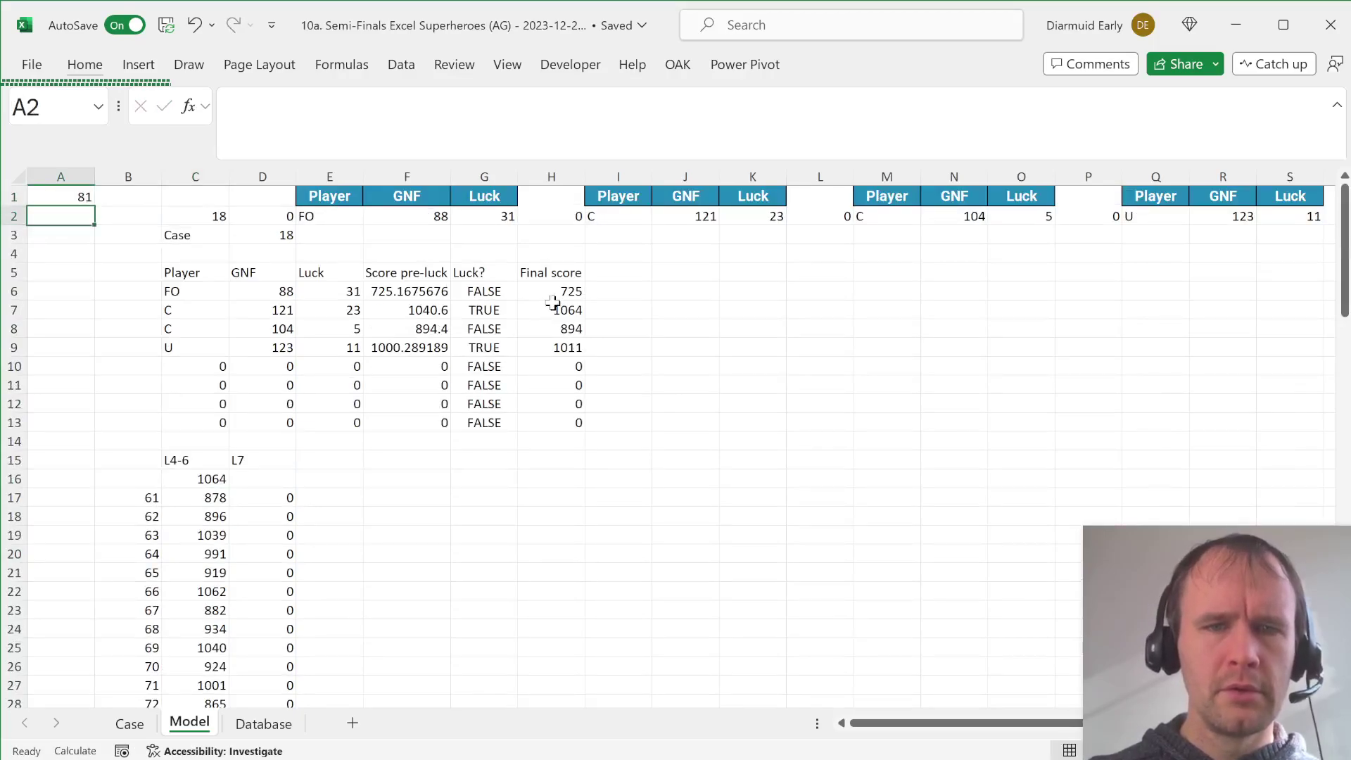
# Examine the final scores in H6:H9 and the formula in C16, and reread the Level 5 question on the Case sheet.
pyautogui.moveTo(561, 288); pyautogui.dragTo(562, 348)
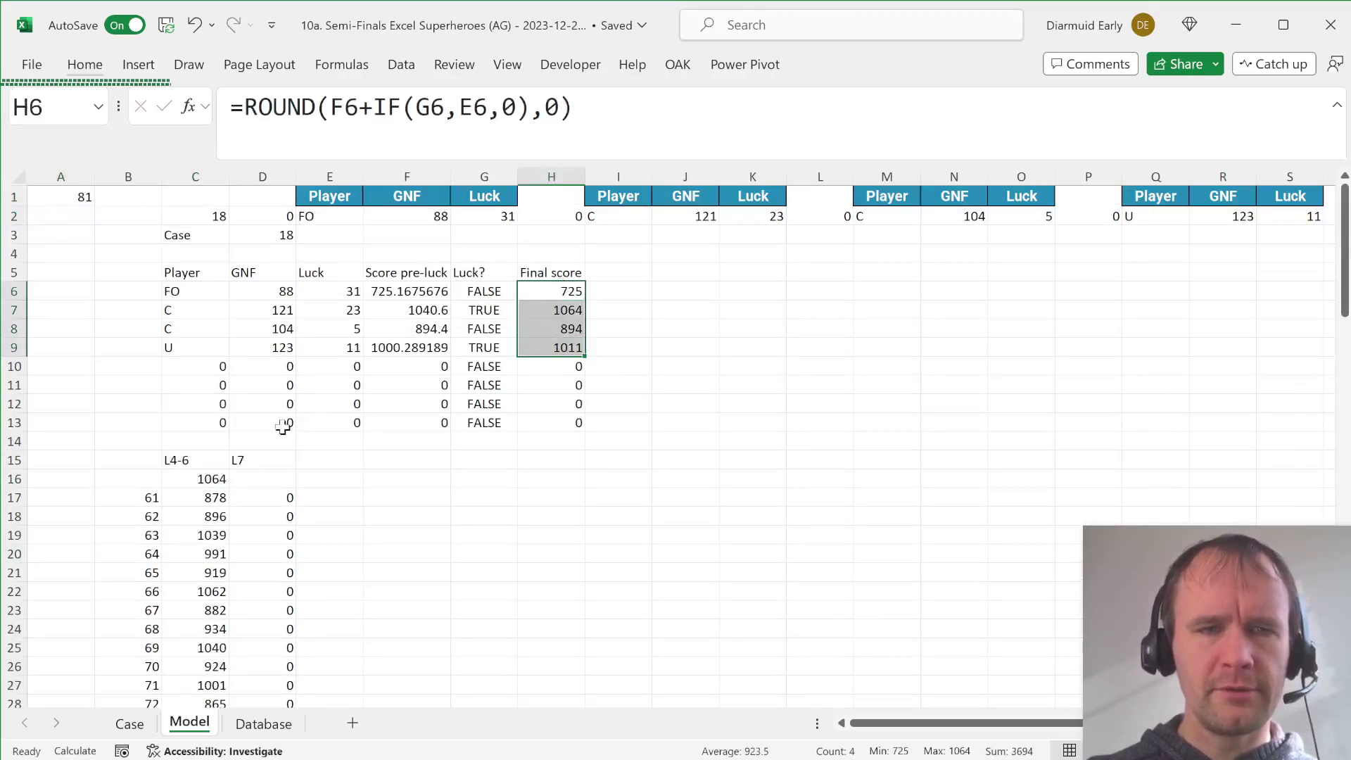
pyautogui.click(201, 484)
pyautogui.click(431, 118)
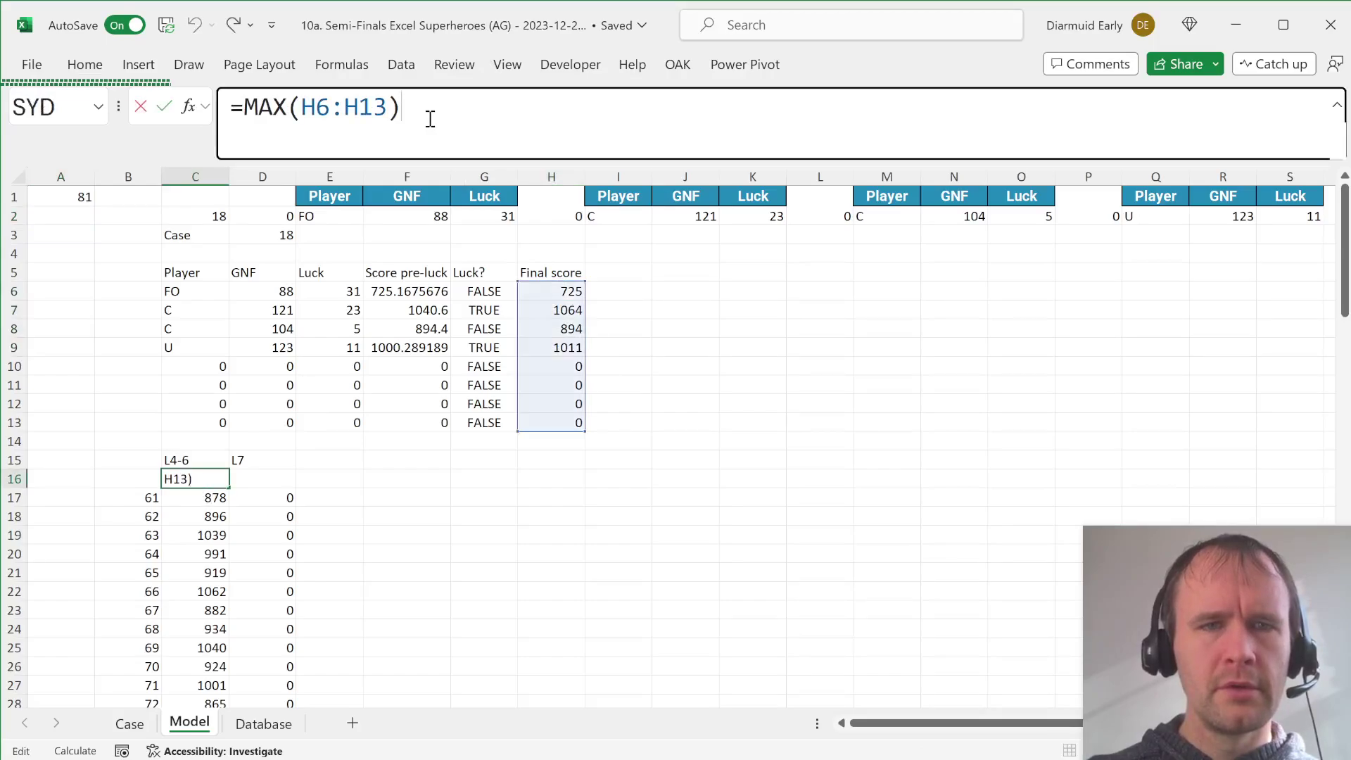
pyautogui.press('Escape')
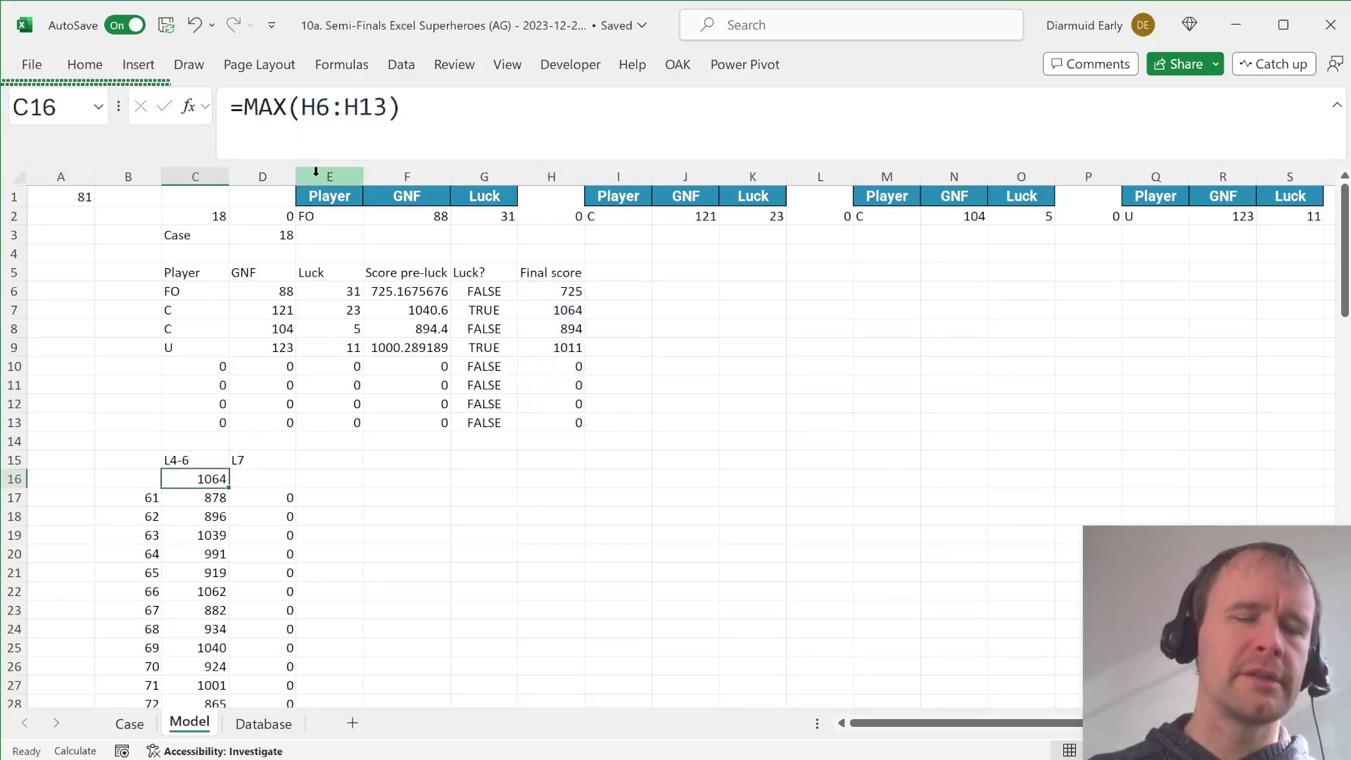
pyautogui.hotkey('ctrl', 'pageup')
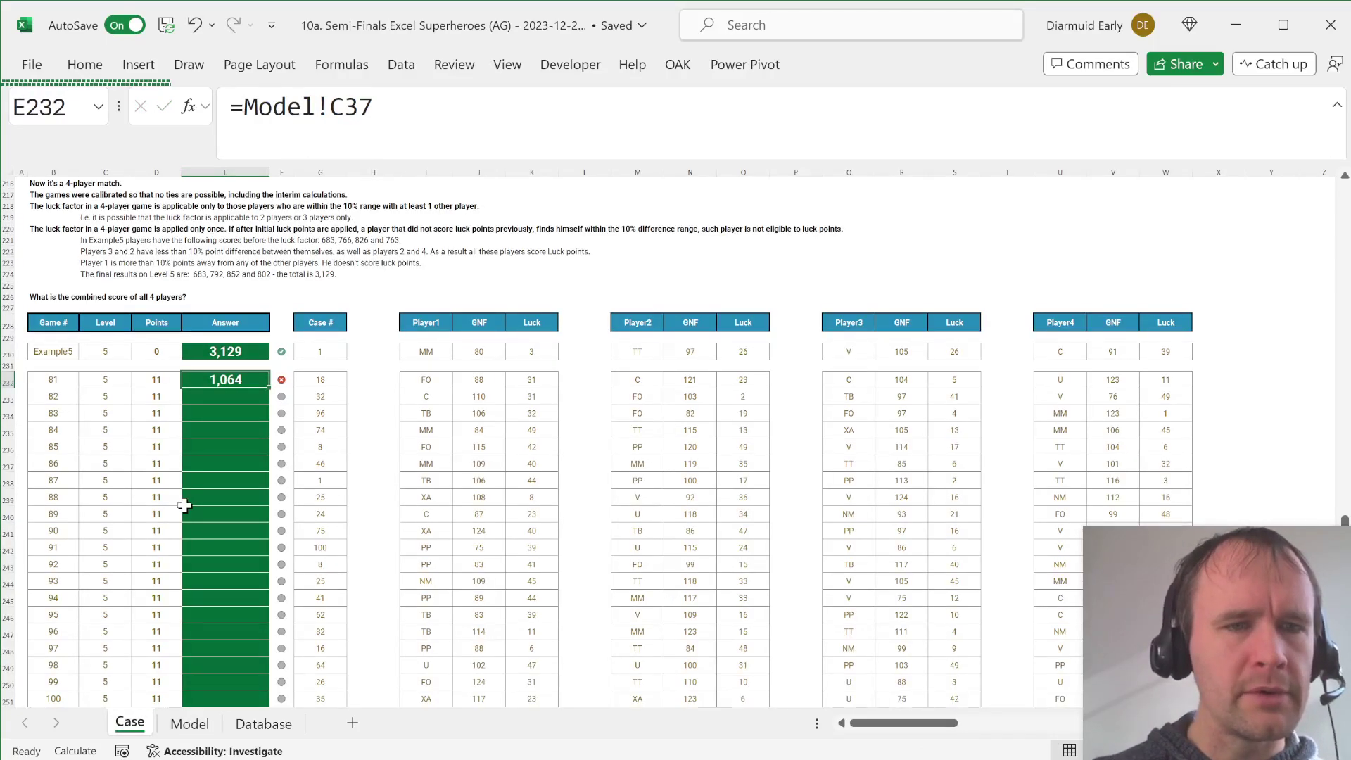
pyautogui.press('pageup')
pyautogui.press('pagedown')
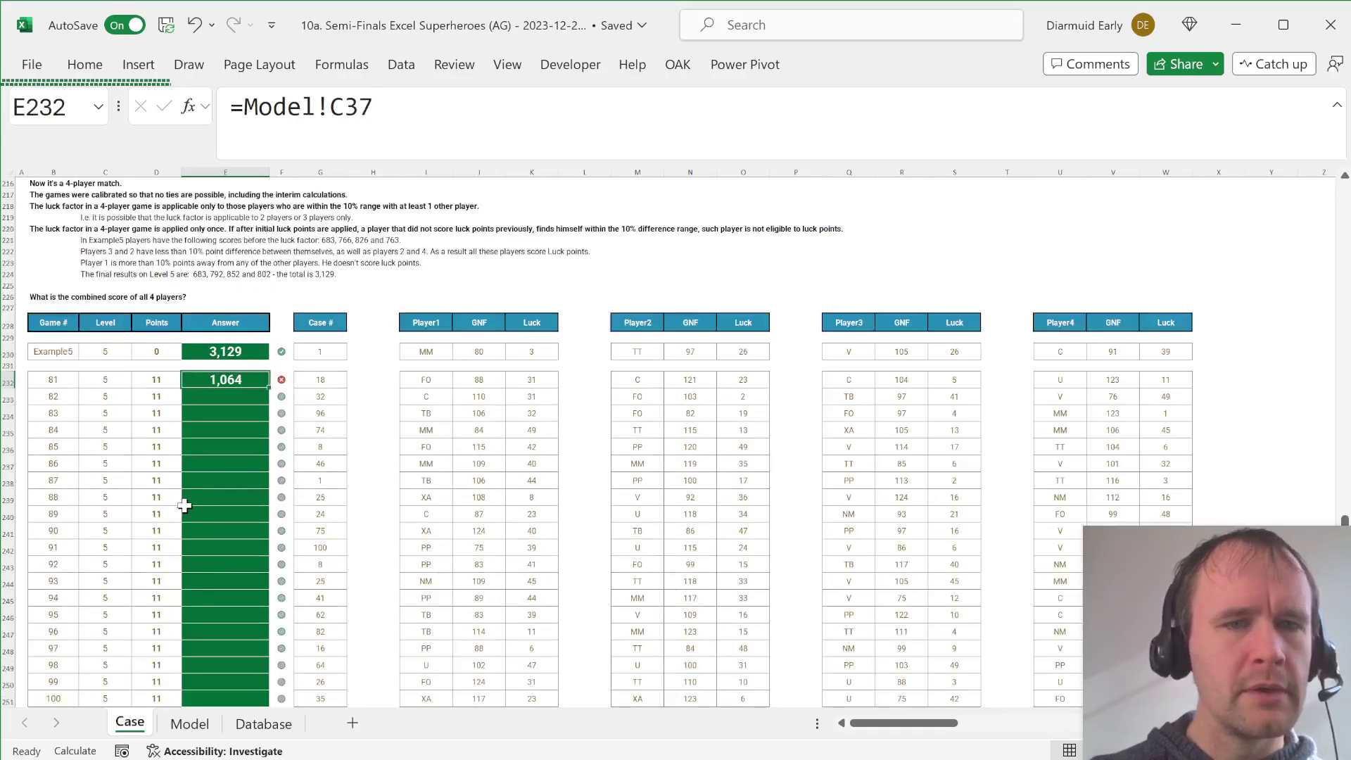
pyautogui.press('pagedown')
pyautogui.press('pageup')
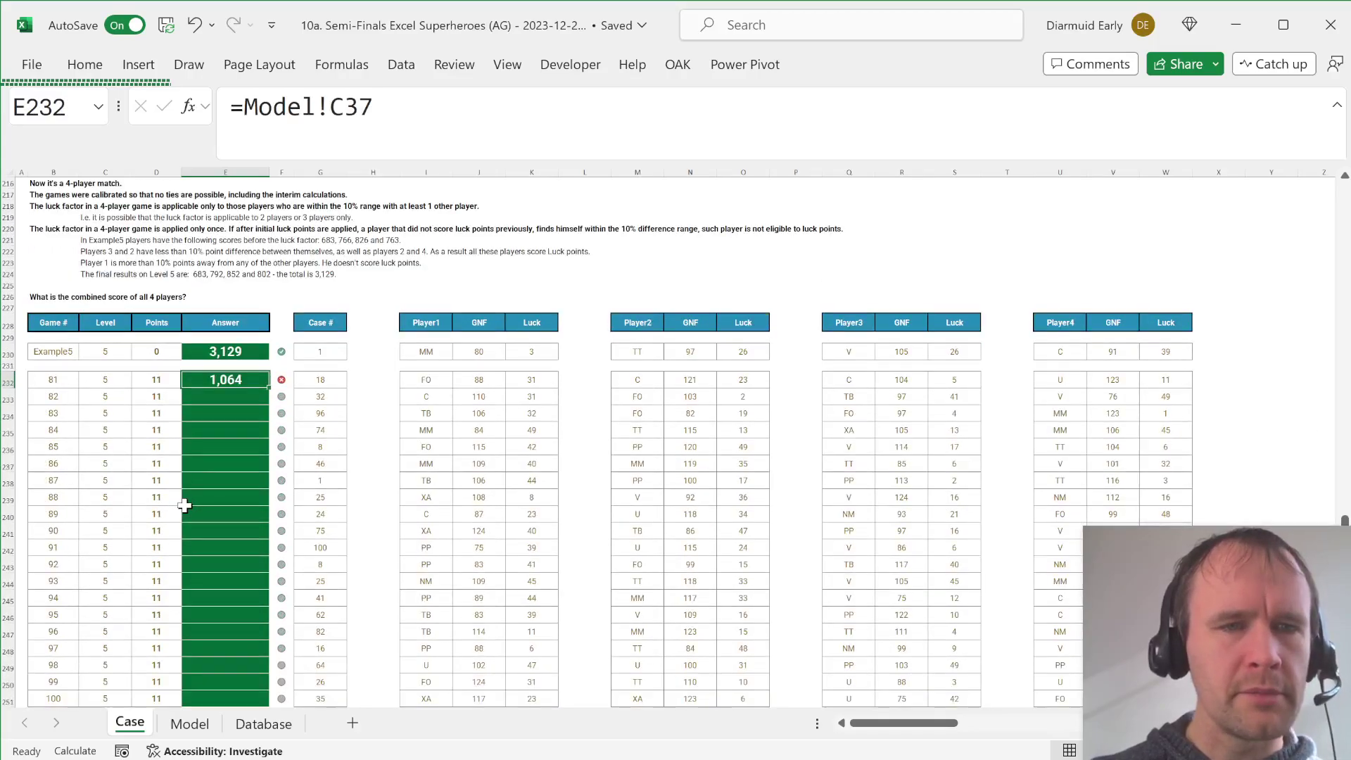
# Change the data table headers on the Model sheet to L4 in C15, L5-6 in D15 and L7 in E15.
pyautogui.hotkey('ctrl', 'pagedown')
pyautogui.press('Up')
pyautogui.press('F2')
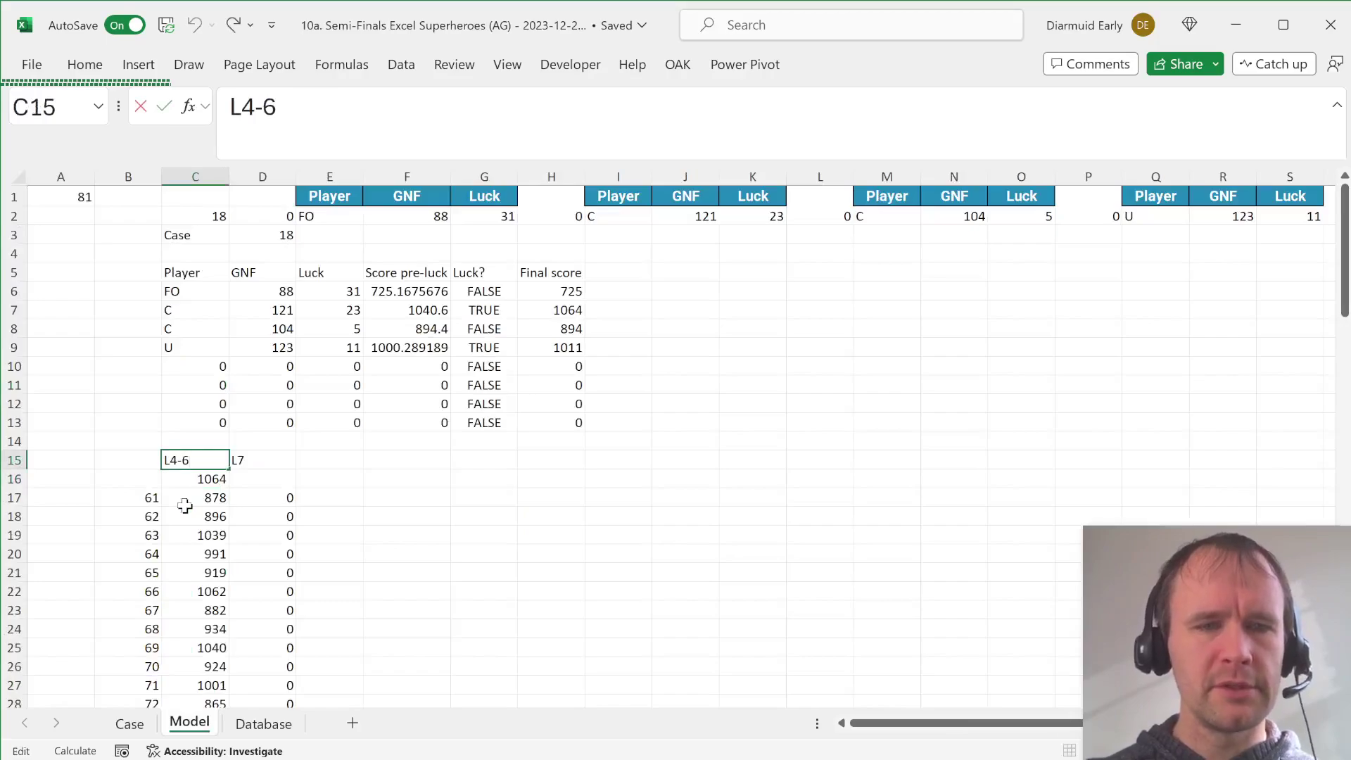
pyautogui.press('BackSpace')
pyautogui.press('BackSpace')
pyautogui.press('Tab')
pyautogui.write('L5')
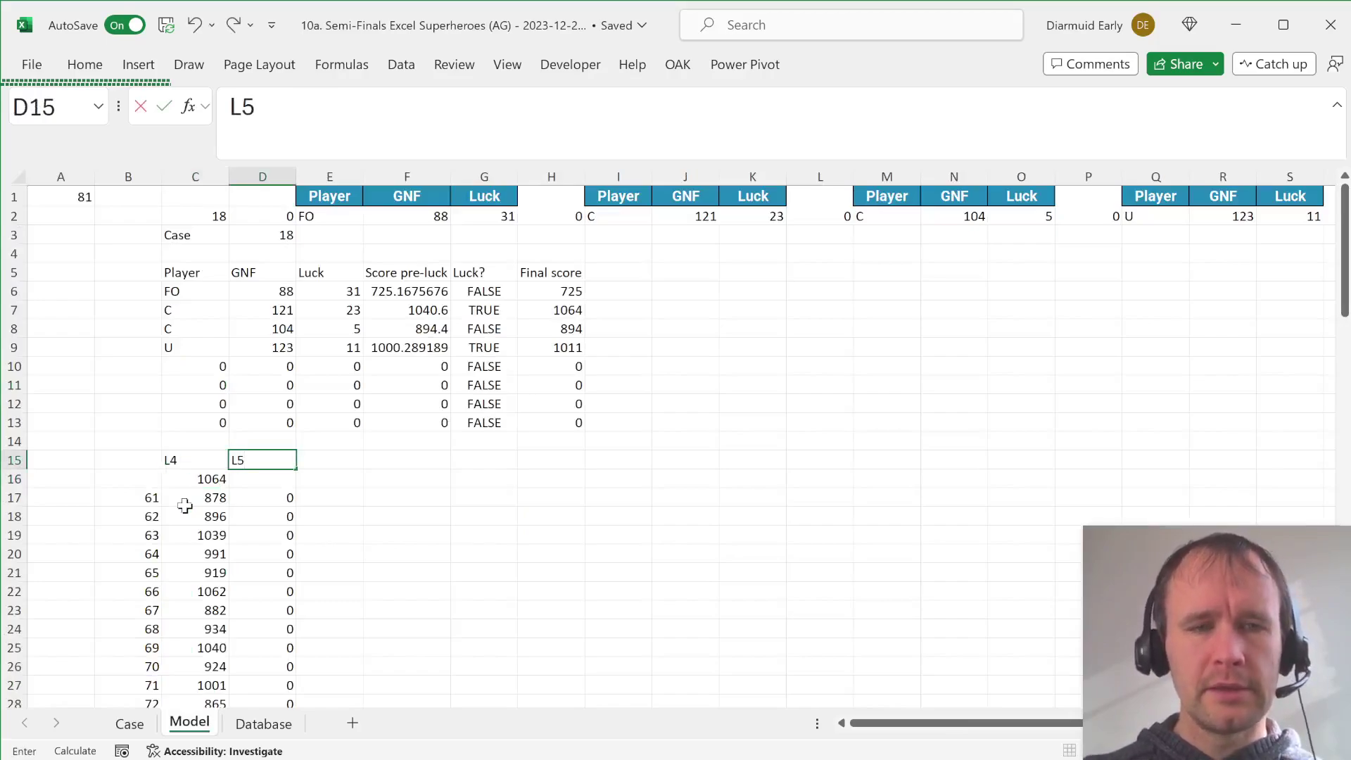
pyautogui.write('-6')
pyautogui.press('Tab')
pyautogui.write('L7')
pyautogui.press('Return')
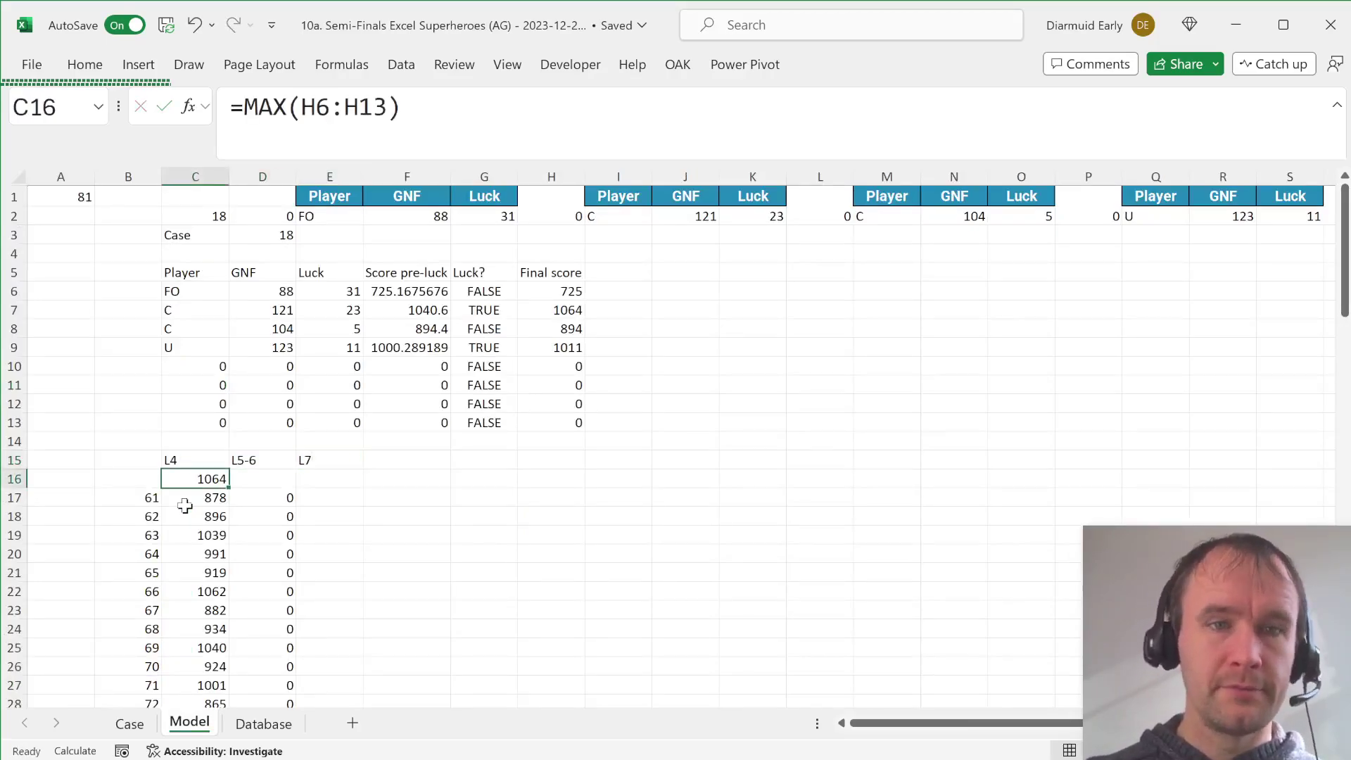
# Replace the L4 formula in C16 with the maximum of the first two players' final scores, H6:H7.
pyautogui.write('=max')
pyautogui.press('Tab')
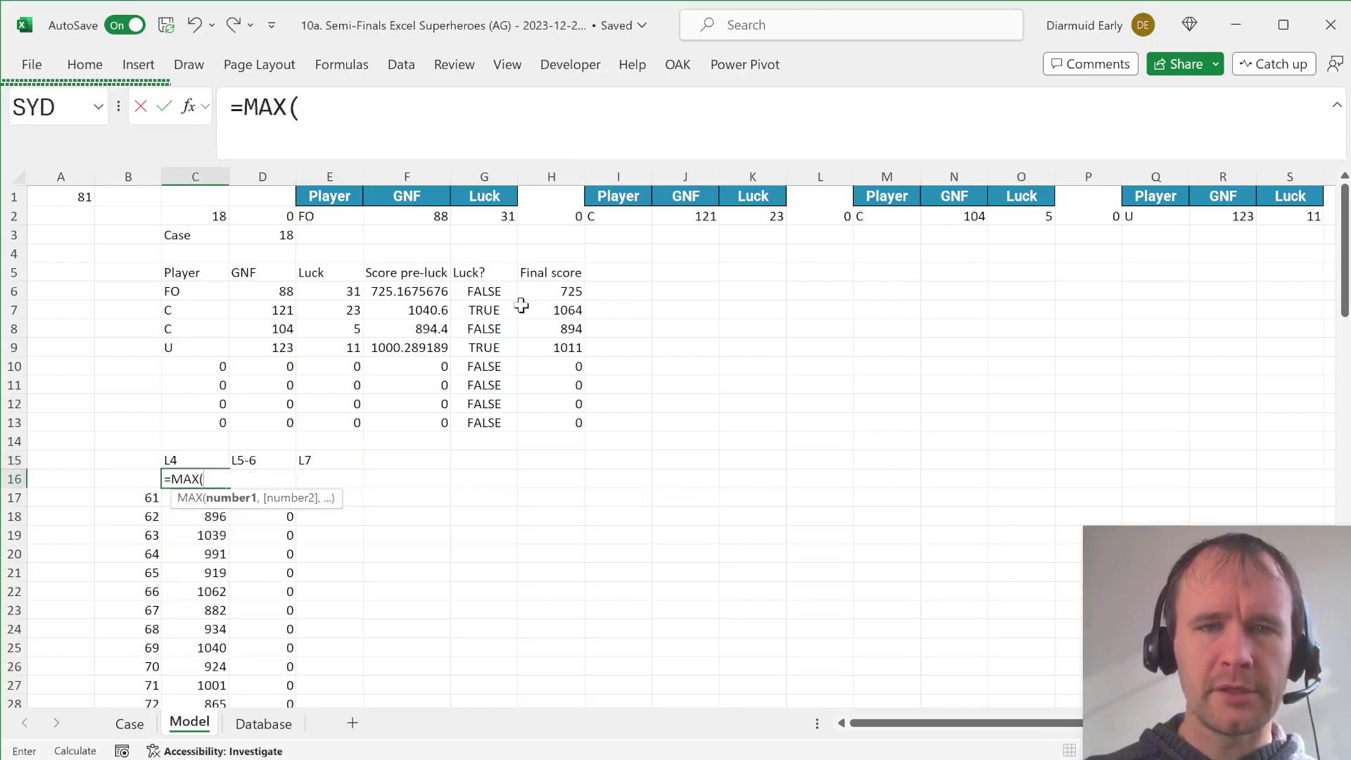
pyautogui.click(548, 290)
pyautogui.hotkey('shift', 'Down')
pyautogui.press('Return')
# Enter =SUM(H6:H13) in D16 to total the final scores for L5-6.
pyautogui.press('Up')
pyautogui.press('Right')
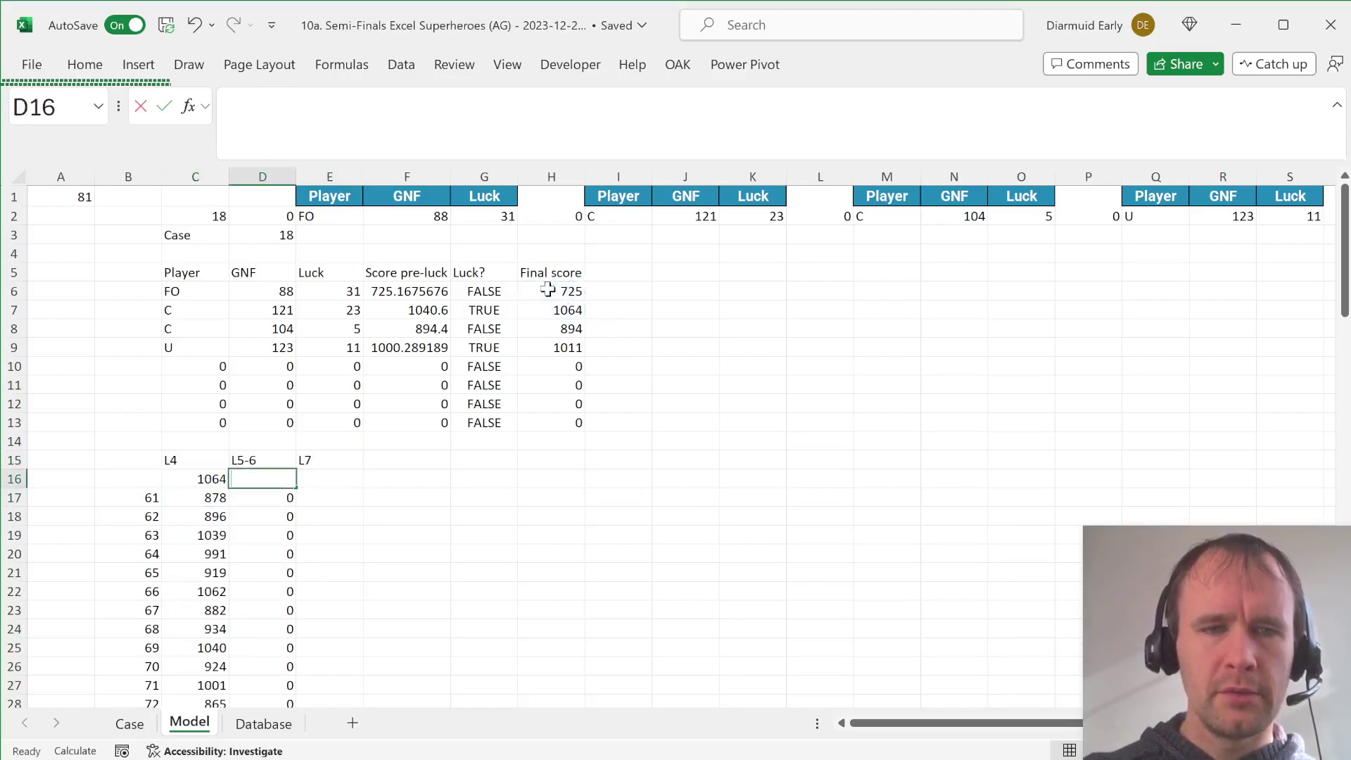
pyautogui.write('=sum')
pyautogui.press('Tab')
pyautogui.click(548, 290)
pyautogui.hotkey('ctrl', 'shift', 'Down')
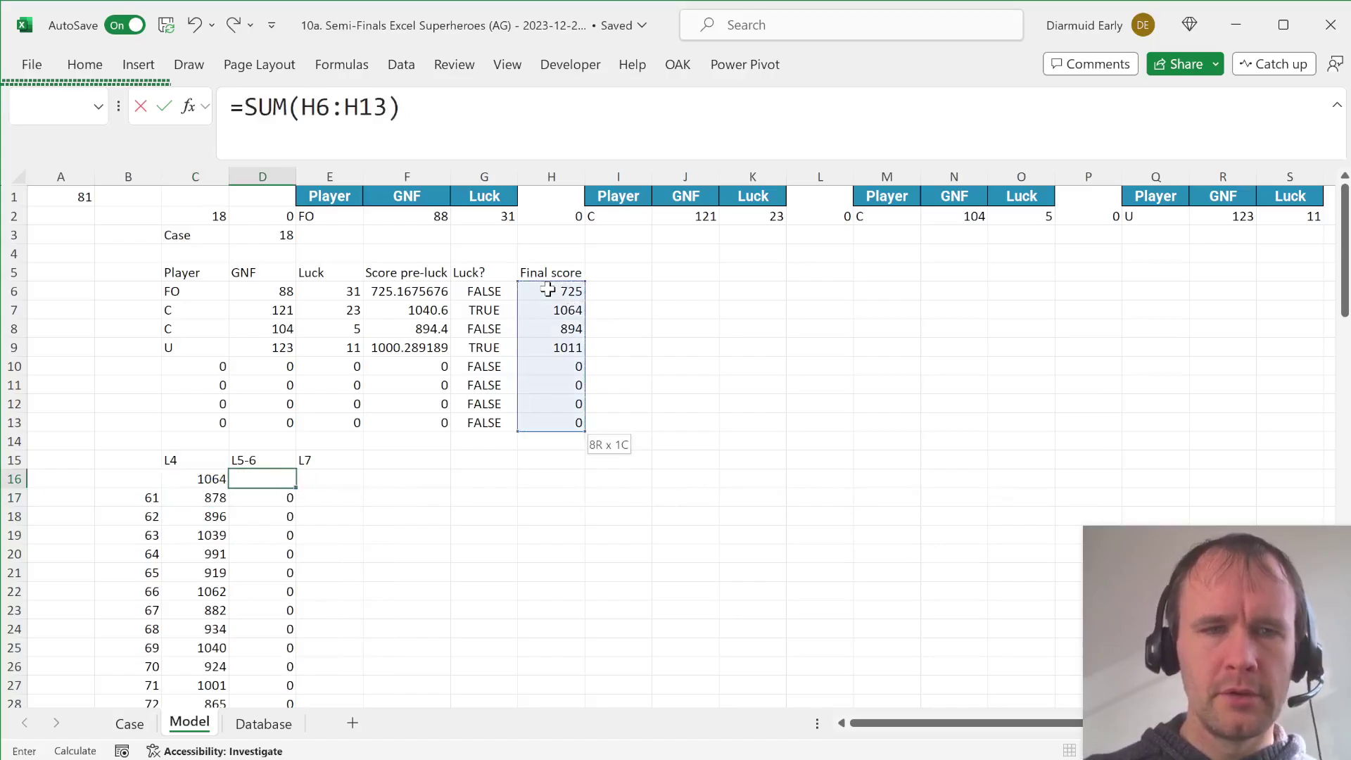
pyautogui.press('Return')
# Recreate the data table over B16:E106 with A1 as the column input cell and recalculate it.
pyautogui.press('Up')
pyautogui.press('Left')
pyautogui.press('Up')
pyautogui.press('Left')
pyautogui.press('Down')
pyautogui.hotkey('shift', 'Down')
pyautogui.hotkey('ctrl', 'shift', 'Down')
pyautogui.hotkey('shift', 'Right')
pyautogui.hotkey('shift', 'Right')
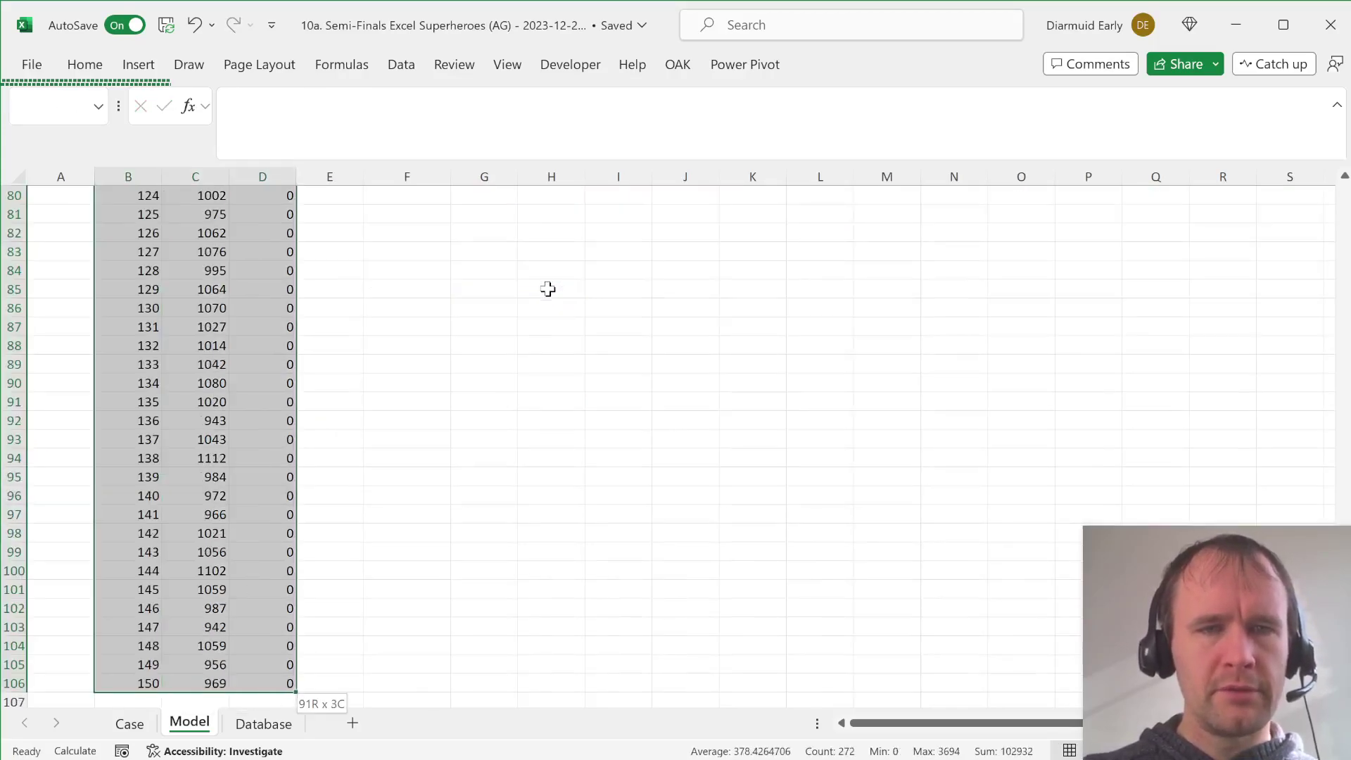
pyautogui.hotkey('shift', 'Right')
pyautogui.press('alt')
pyautogui.write('awta')
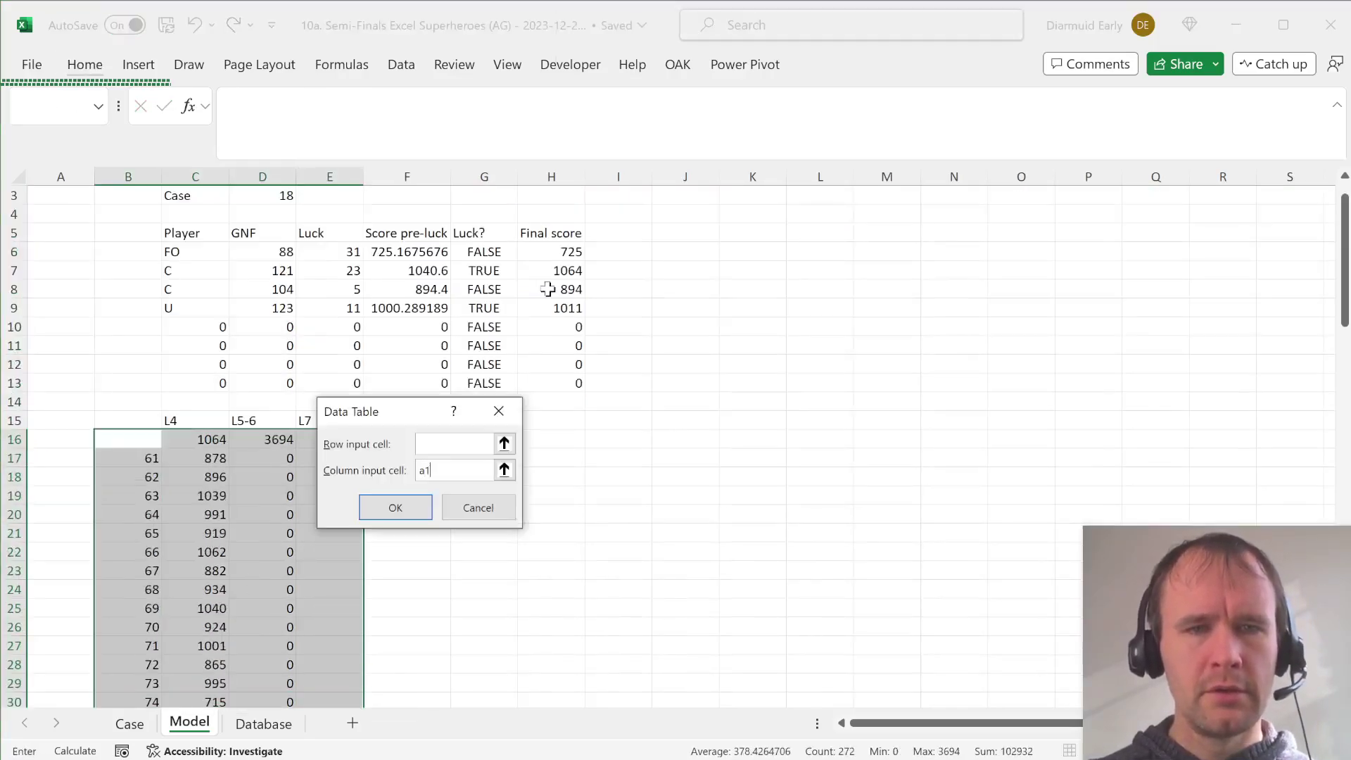
pyautogui.press('Return')
pyautogui.press('F9')
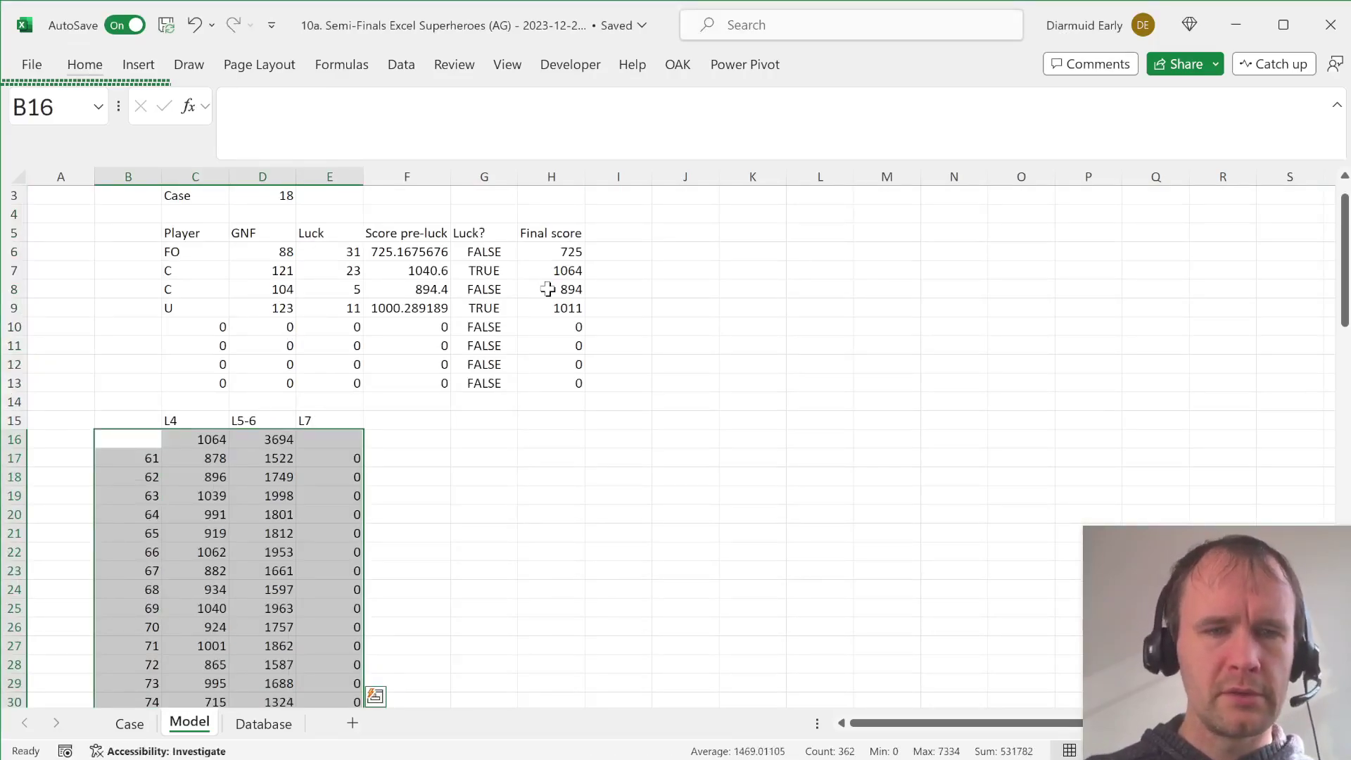
# Link Case cell E232 to =Model!D37 and fill the formula down through the Level 5 answers to E251.
pyautogui.press('Down')
pyautogui.press('Right')
pyautogui.hotkey('ctrl', 'pageup')
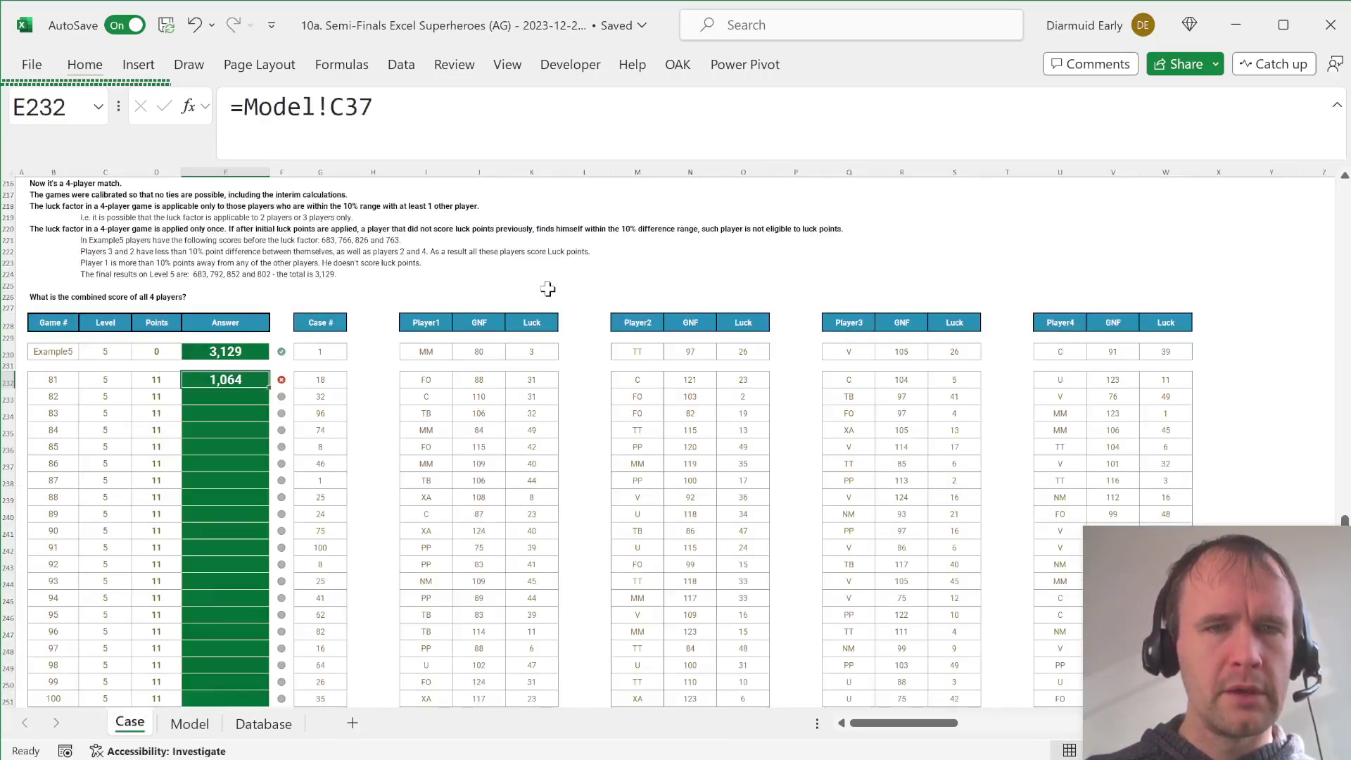
pyautogui.click(343, 107)
pyautogui.press('BackSpace')
pyautogui.write('d')
pyautogui.press('Return')
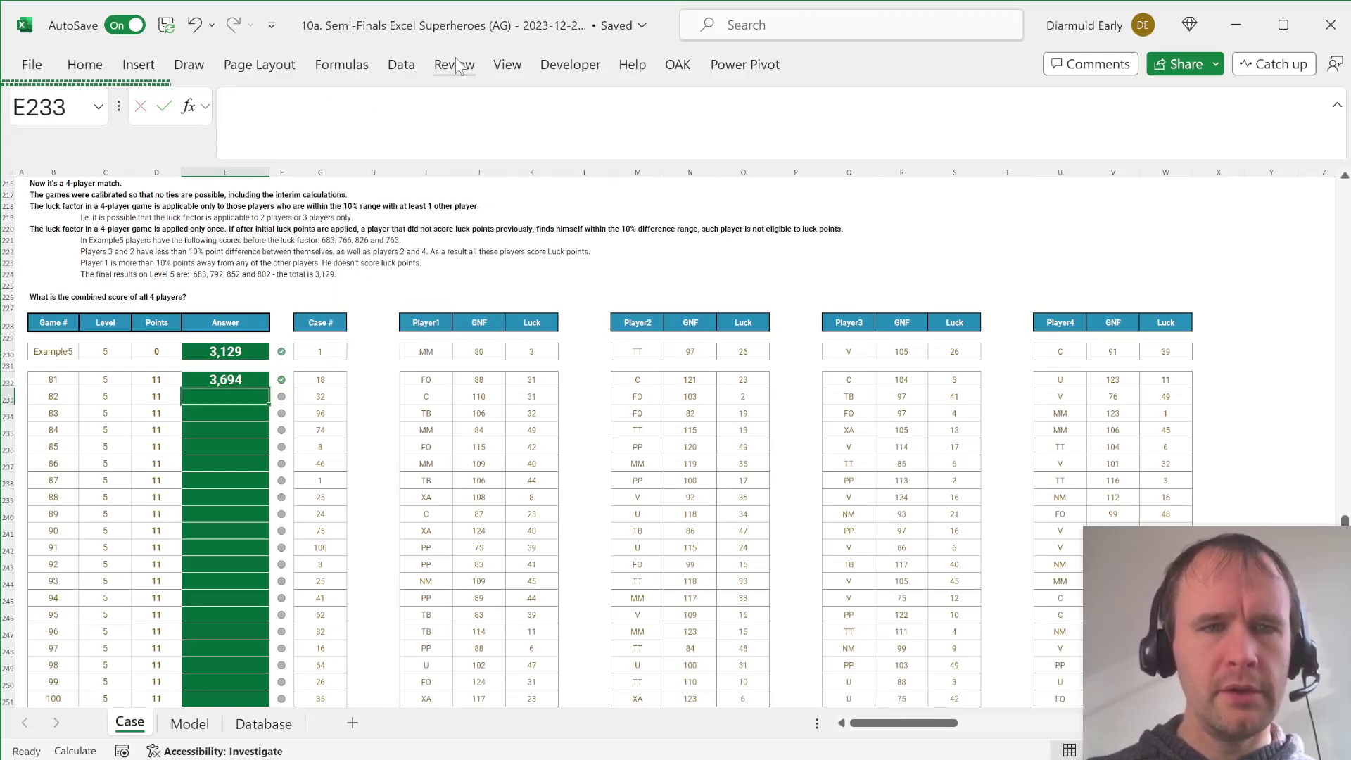
pyautogui.hotkey('ctrl', 'Down')
pyautogui.hotkey('ctrl', 'shift', 'Up')
pyautogui.hotkey('ctrl', 'd')
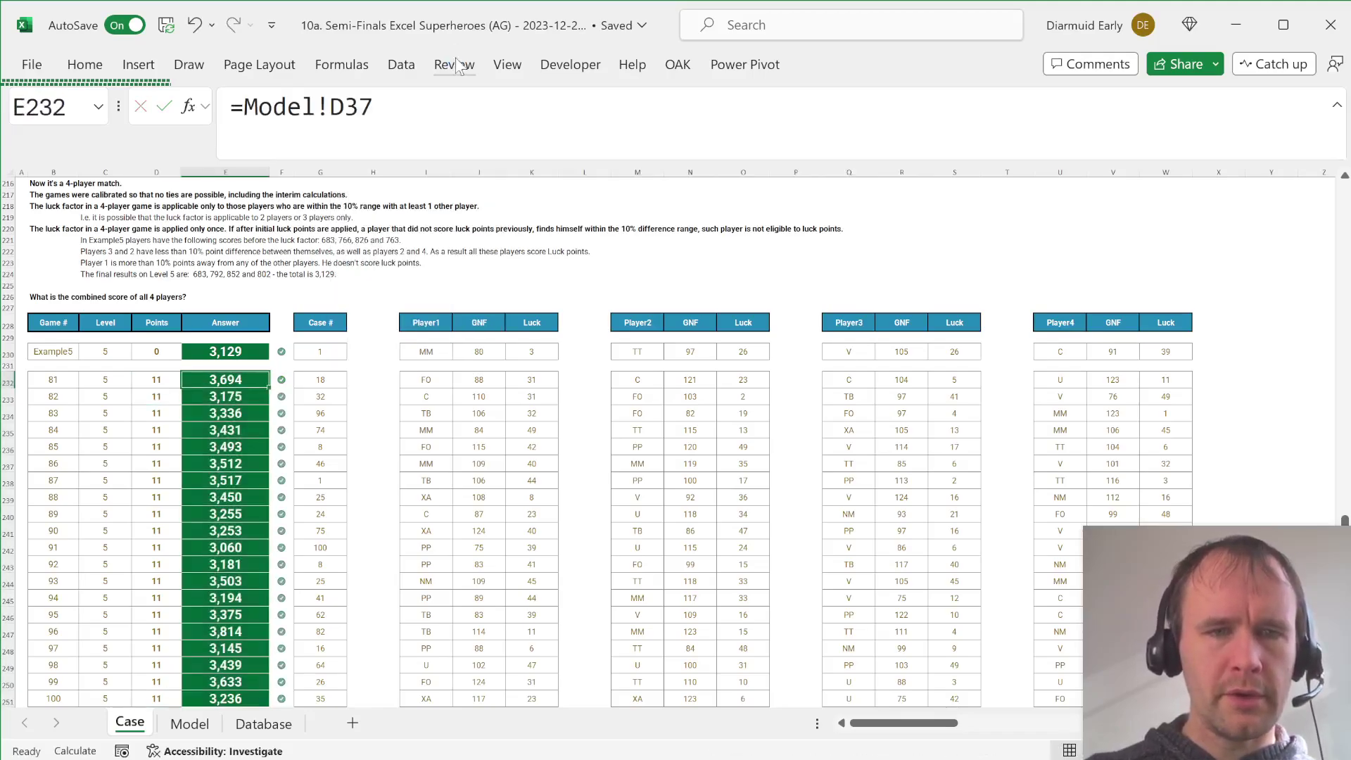
# Reuse the last Level 5 formula for game 101 by entering =Model!D57 in E265.
pyautogui.hotkey('ctrl', 'Down')
pyautogui.tripleClick(383, 107)
pyautogui.hotkey('ctrl', 'c')
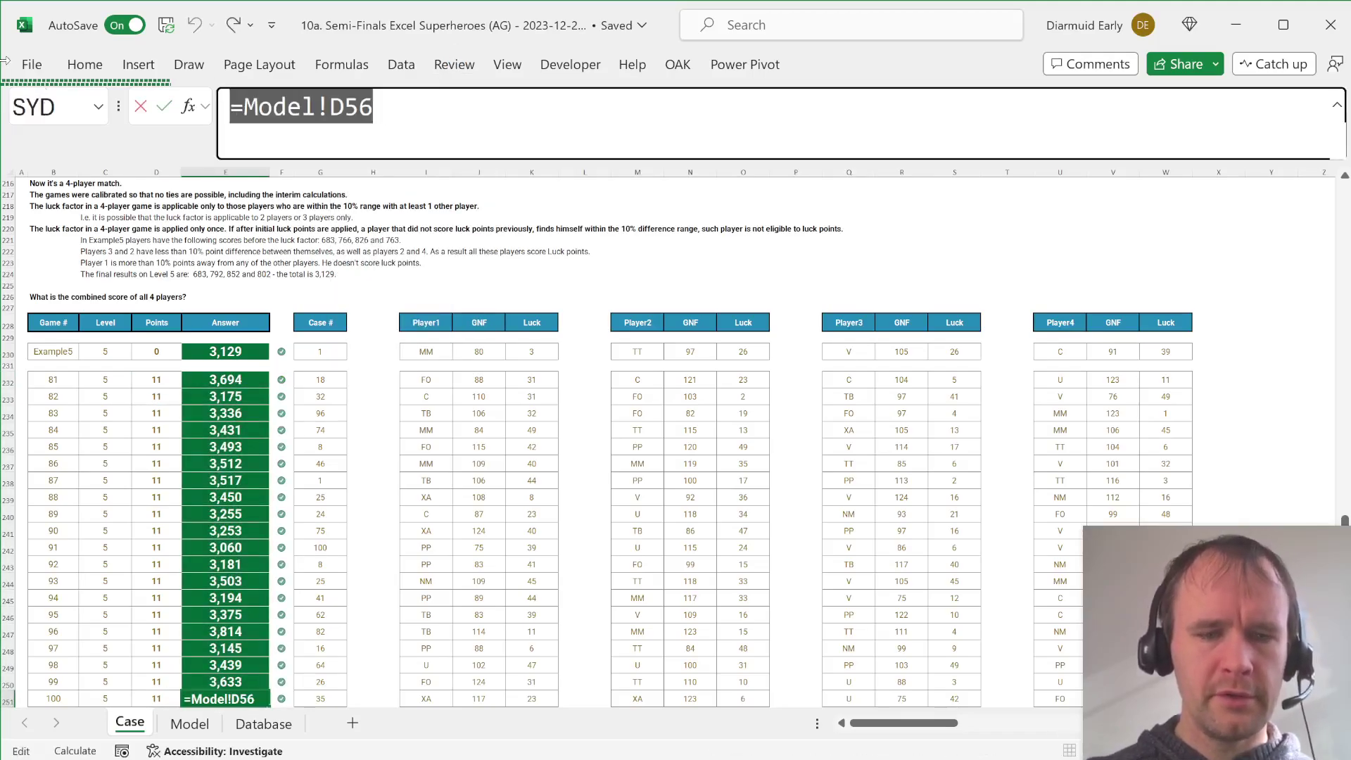
pyautogui.press('Escape')
pyautogui.scroll(-8, 290, 515)
pyautogui.scroll(-1, 290, 515)
pyautogui.click(256, 512)
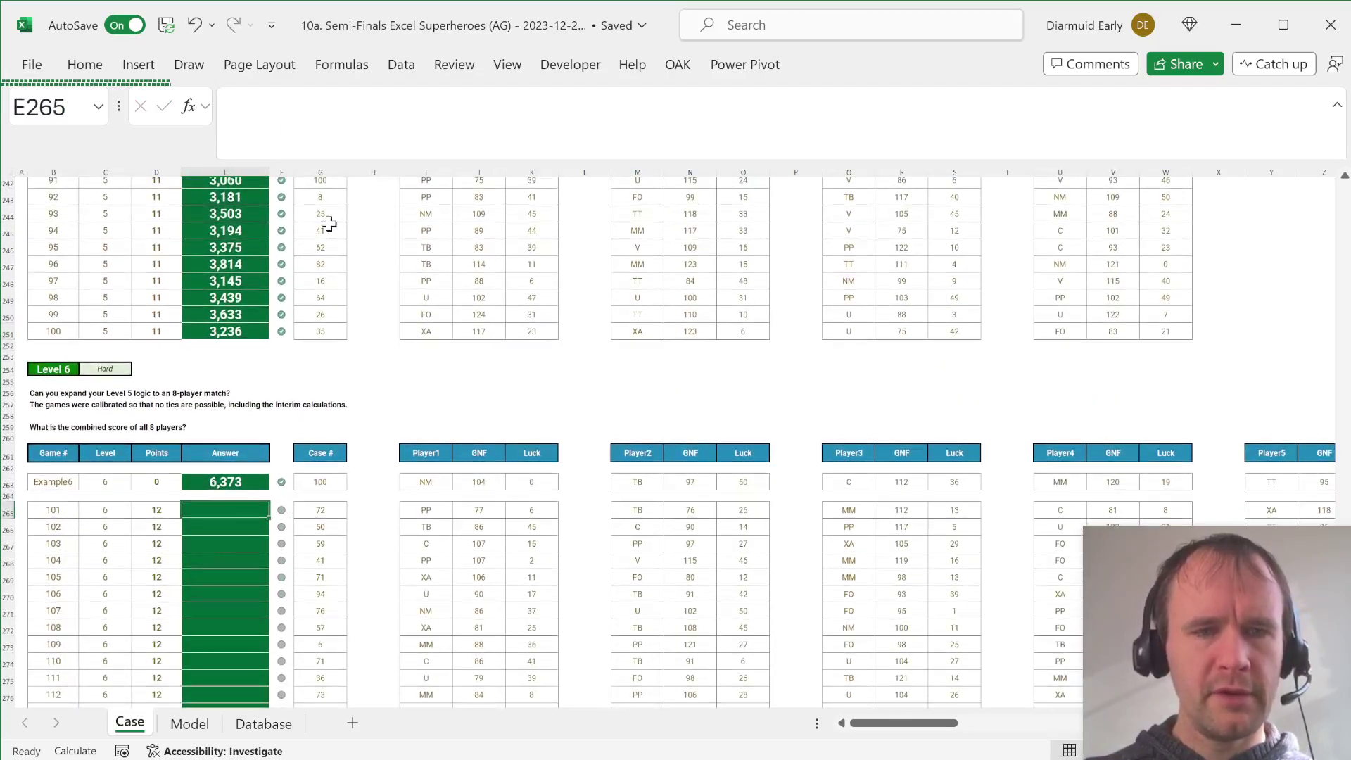
pyautogui.click(368, 129)
pyautogui.hotkey('ctrl', 'v')
pyautogui.press('BackSpace')
pyautogui.write('7')
pyautogui.press('Return')
# Fill the formula in E265 down through the Level 6 answers to E284.
pyautogui.press('Left')
pyautogui.hotkey('ctrl', 'Down')
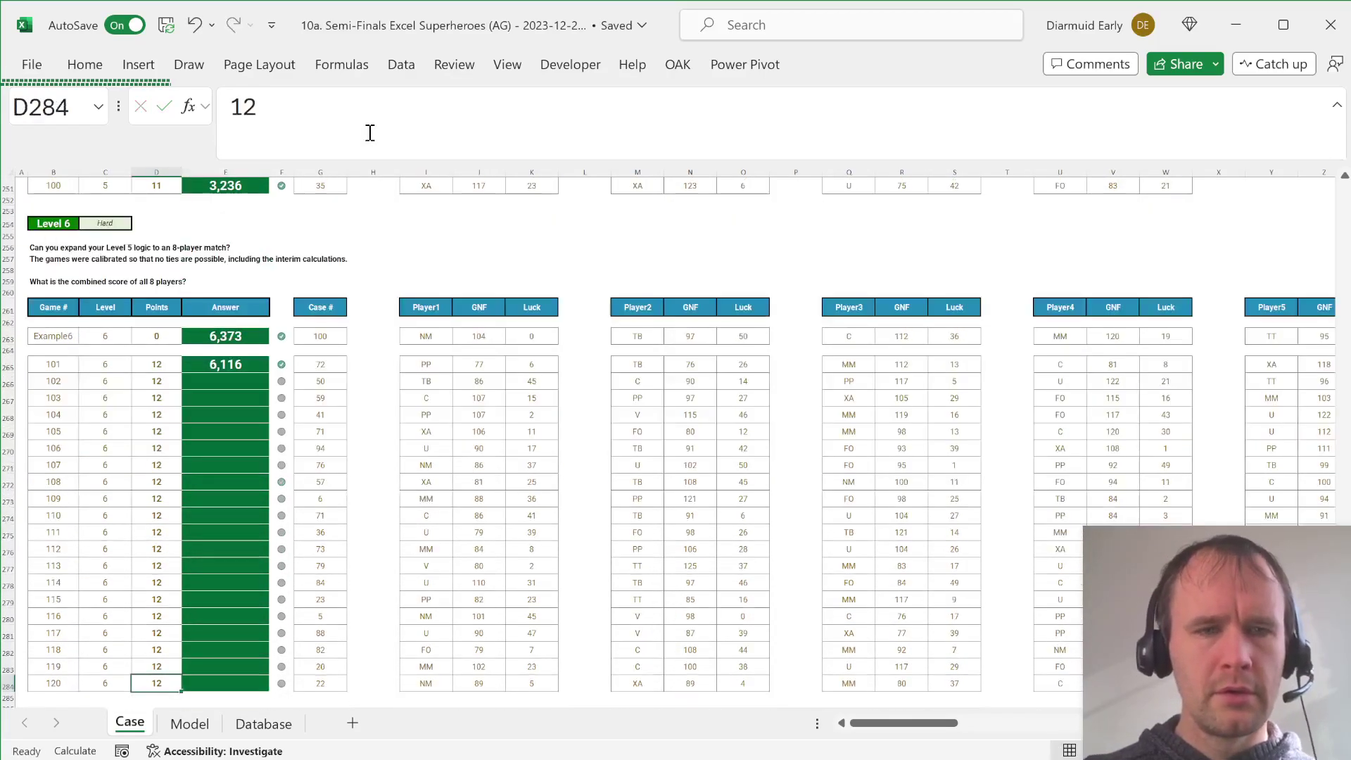
pyautogui.press('Right')
pyautogui.hotkey('ctrl', 'shift', 'Up')
pyautogui.hotkey('ctrl', 'd')
pyautogui.press('Return')
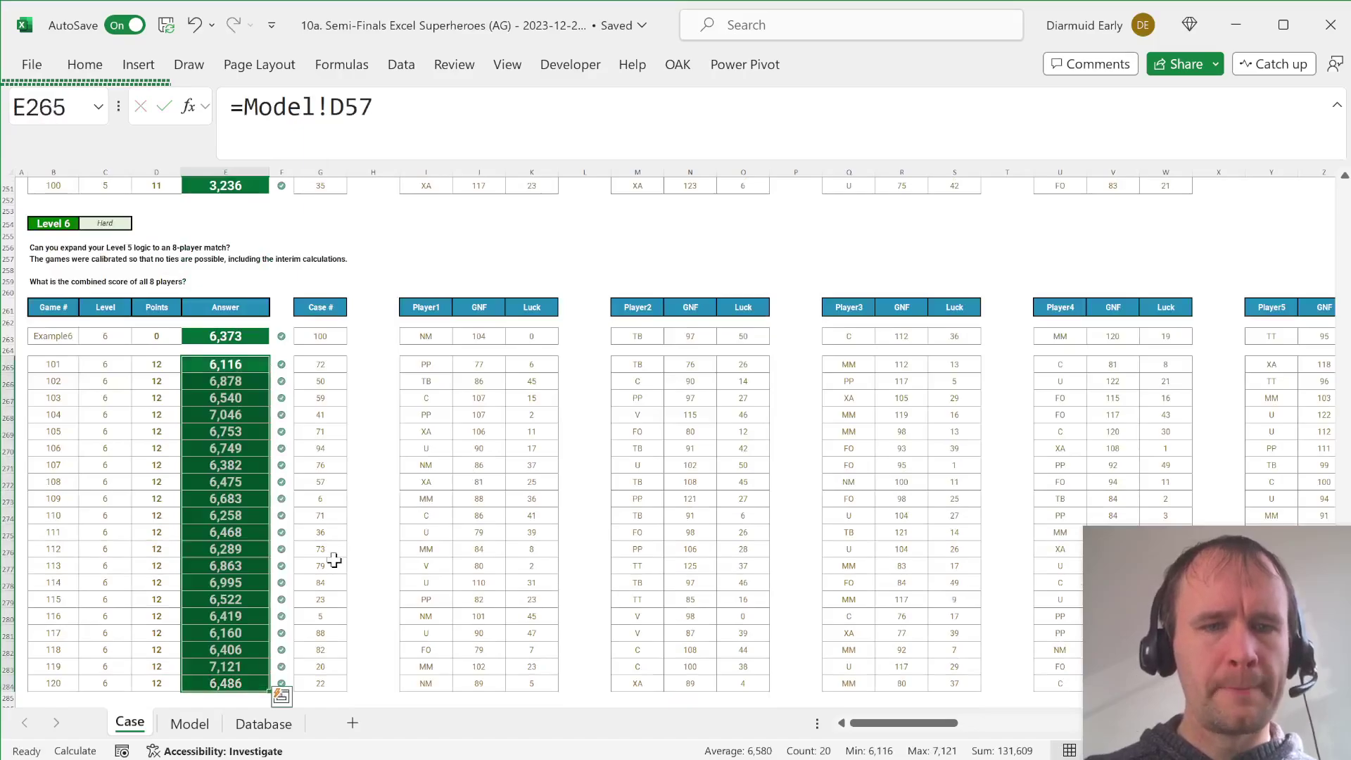
# Go to the Bonus 4 answer cell E54 on the Case sheet and read the Bonus 4 and Bonus 5 questions.
pyautogui.scroll(-6, 333, 559)
pyautogui.scroll(2, 334, 560)
pyautogui.hotkey('ctrl', 'Home')
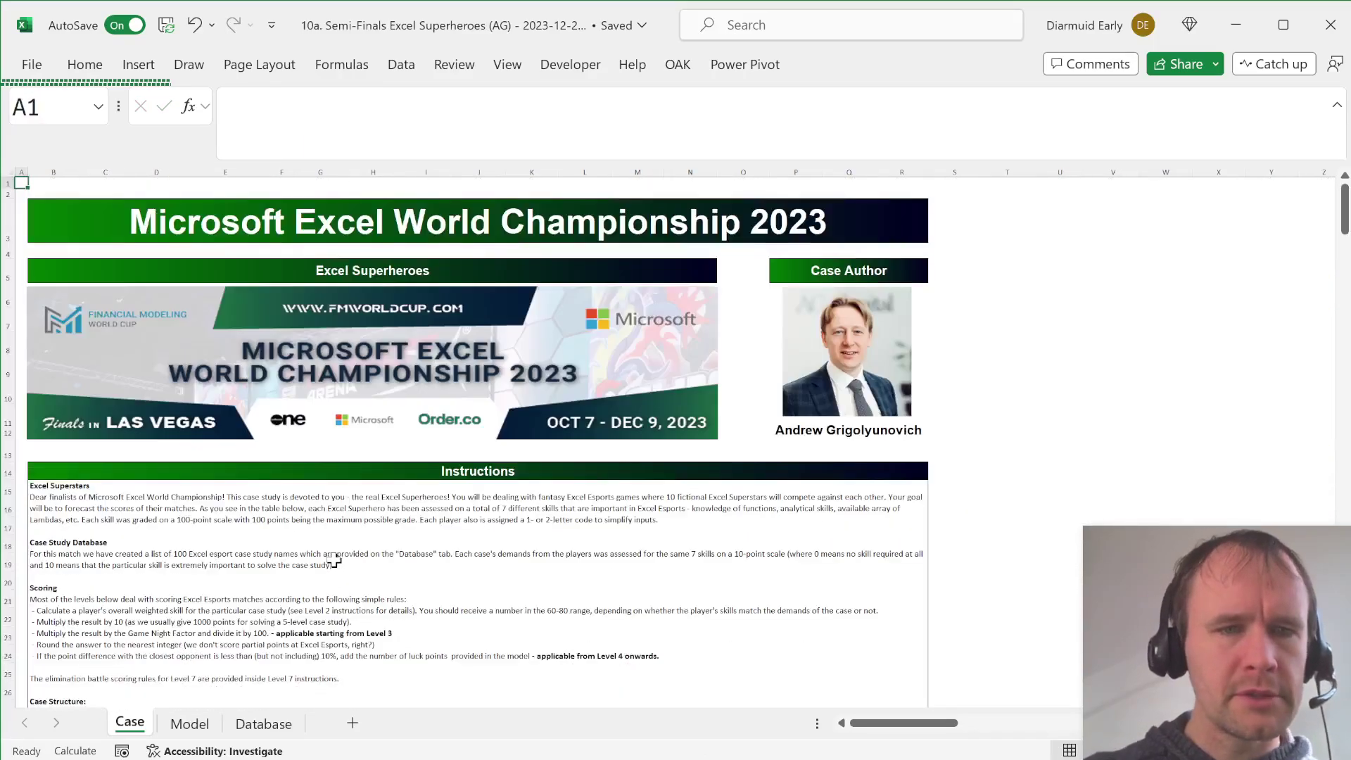
pyautogui.scroll(-5, 334, 559)
pyautogui.scroll(-8, 334, 559)
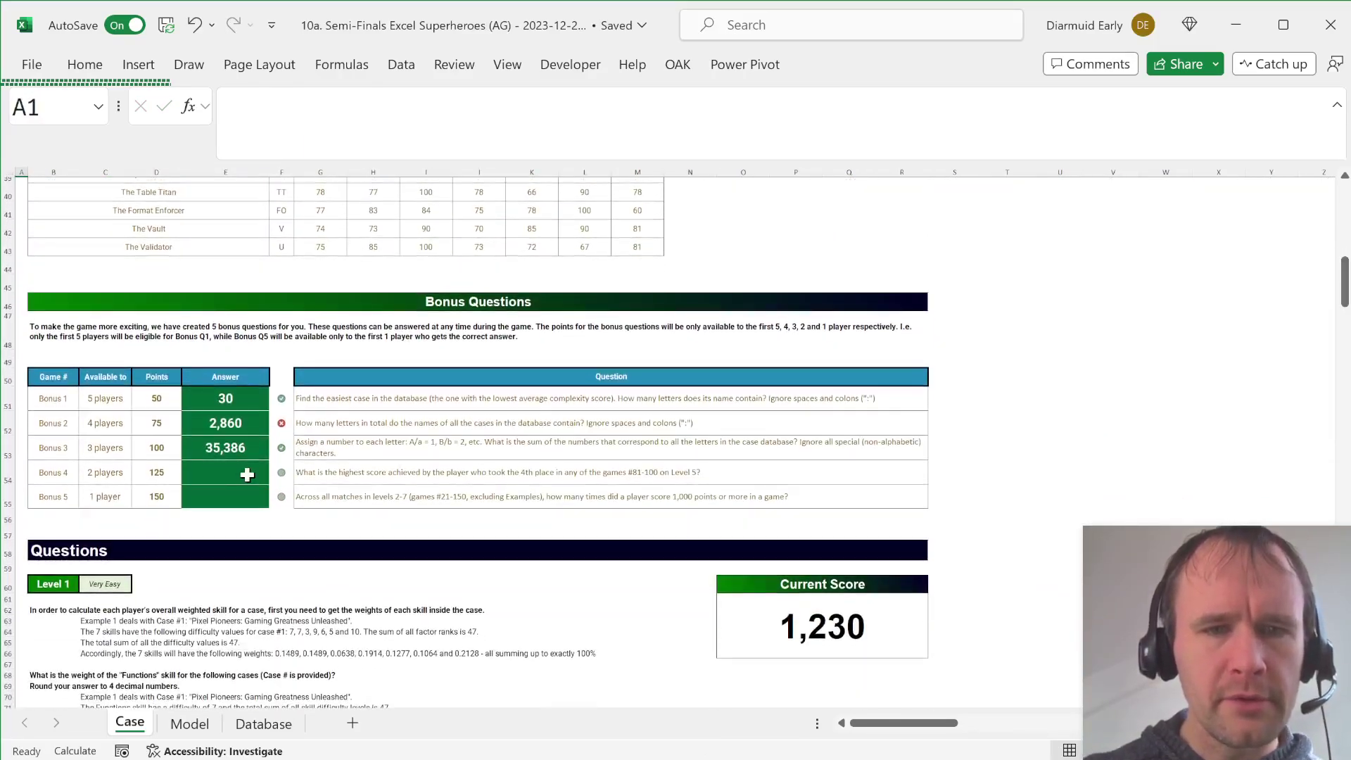
pyautogui.click(247, 475)
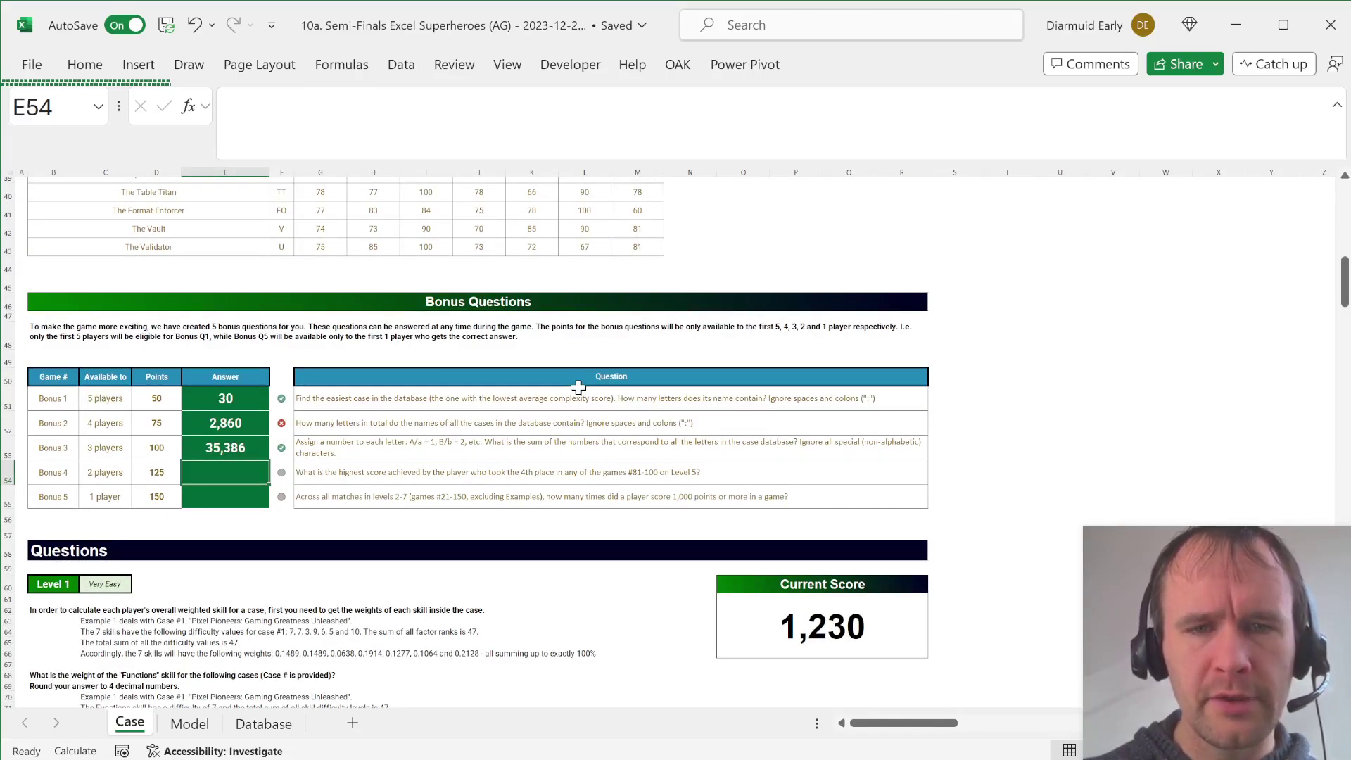
# Add the headers B4 in F15 and B5 in G15 beside L7 on the Model sheet.
pyautogui.hotkey('ctrl', 'pagedown')
pyautogui.press('Up')
pyautogui.press('Right')
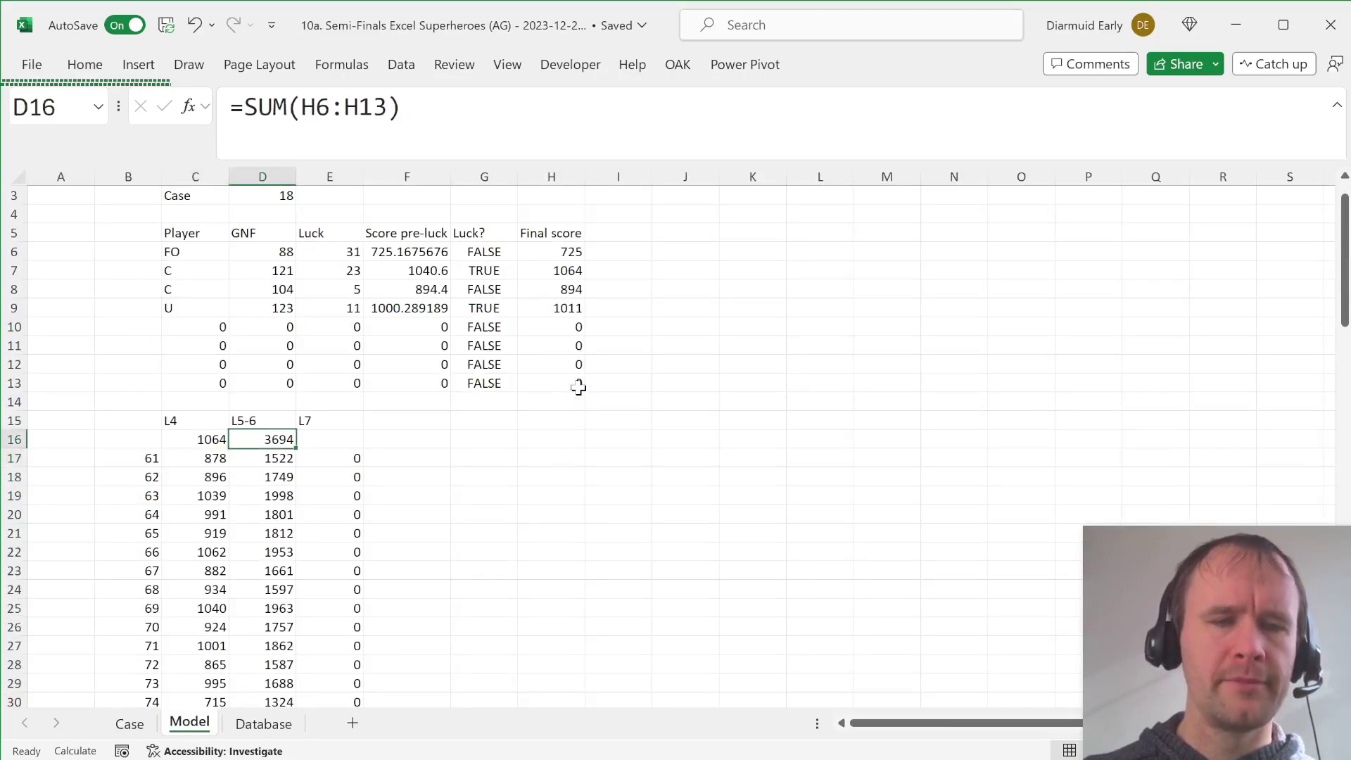
pyautogui.press('Up')
pyautogui.press('Right')
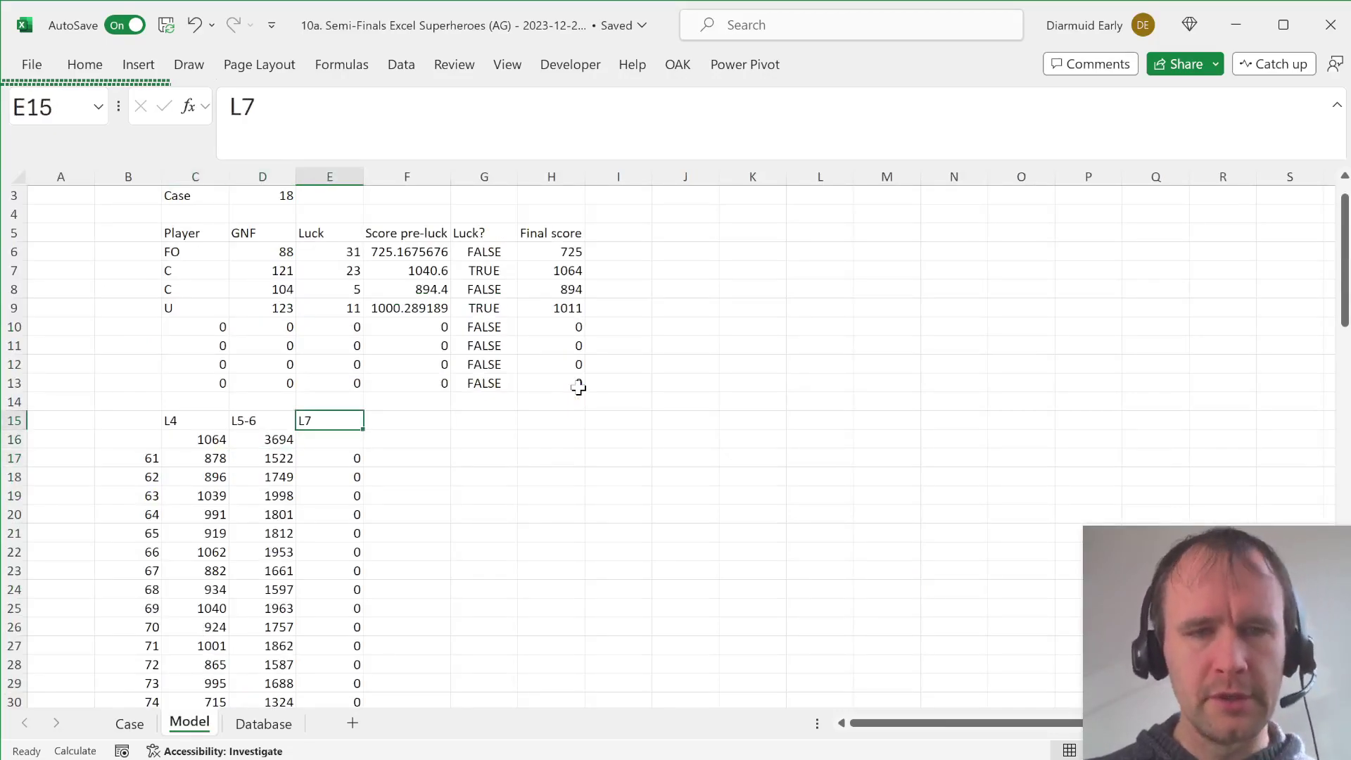
pyautogui.press('Right')
pyautogui.hotkey('ctrl', 'pageup')
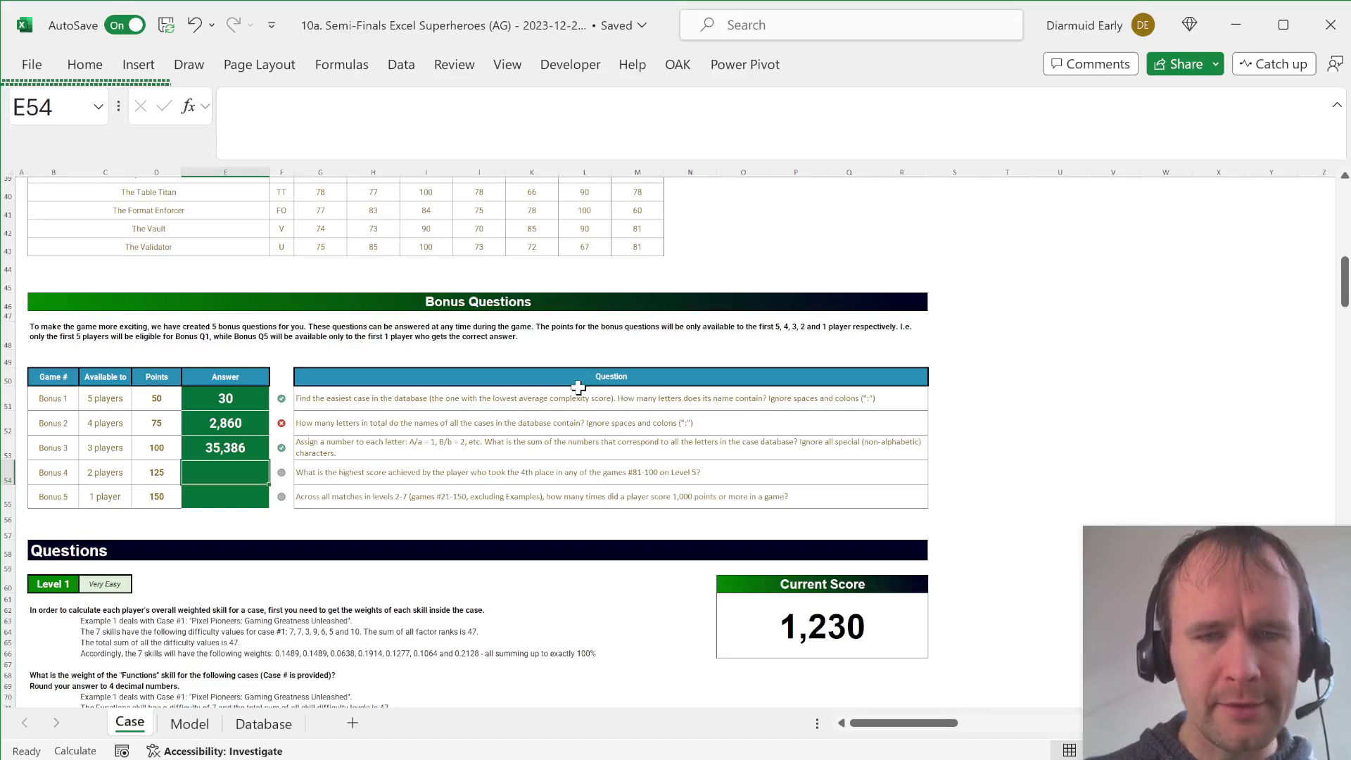
pyautogui.hotkey('ctrl', 'pagedown')
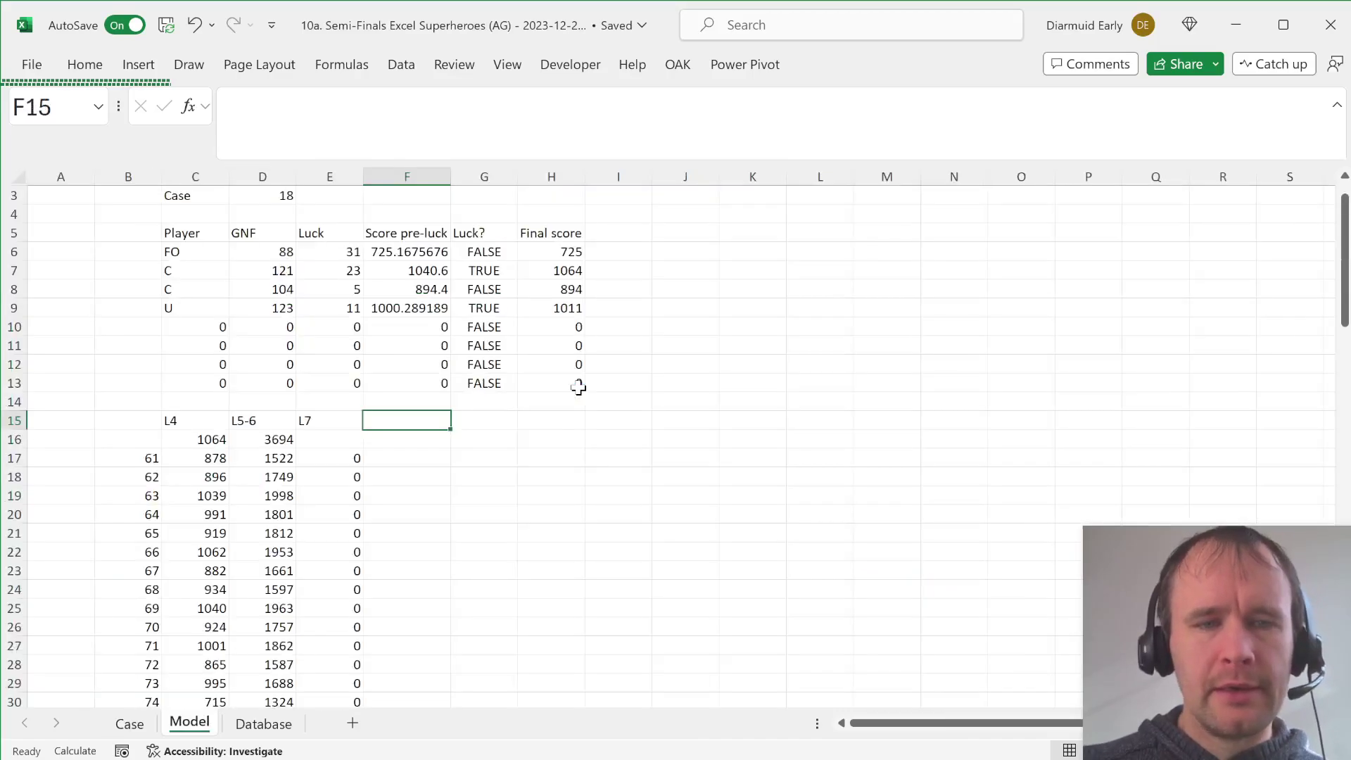
pyautogui.write('B4')
pyautogui.press('Tab')
pyautogui.write('B')
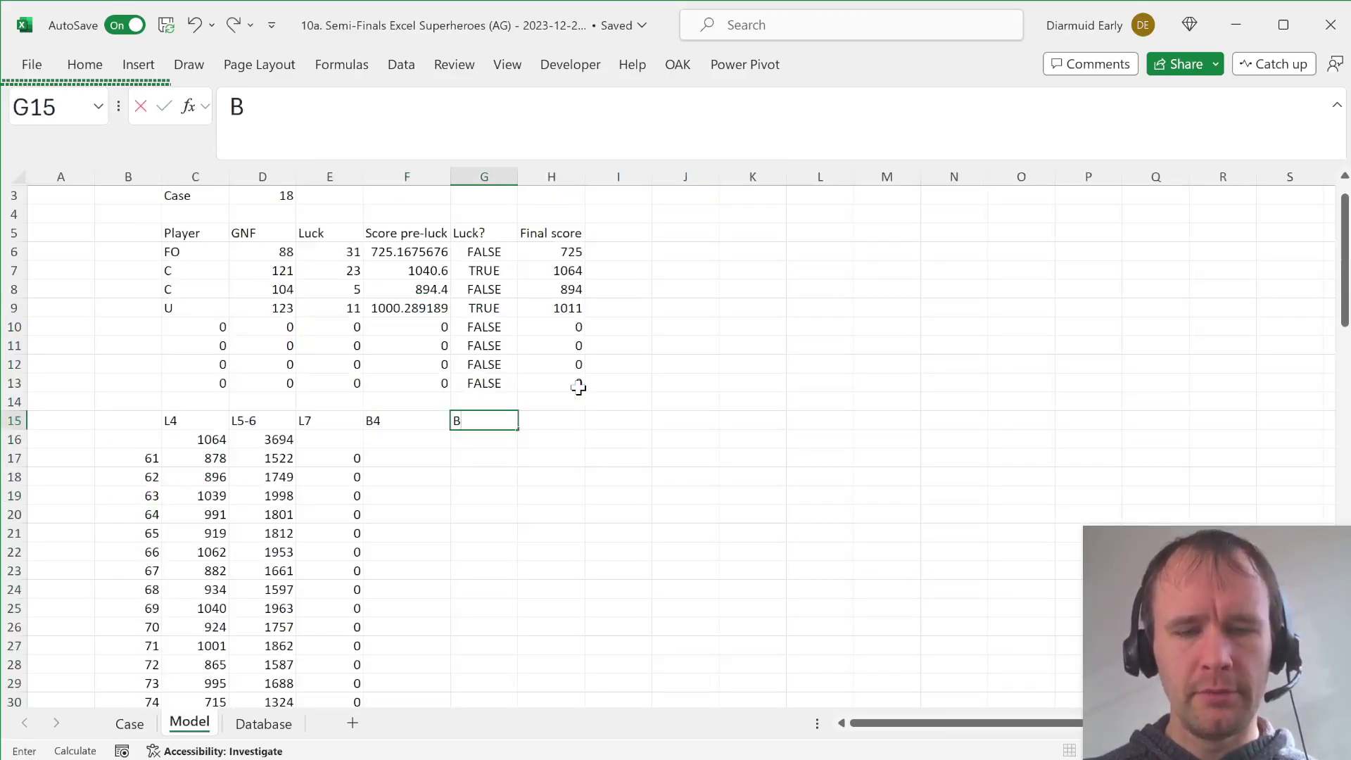
pyautogui.press('Return')
# Recreate the data table over B16:G106 with A1 as the column input cell.
pyautogui.press('Left')
pyautogui.press('Left')
pyautogui.press('Left')
pyautogui.press('Left')
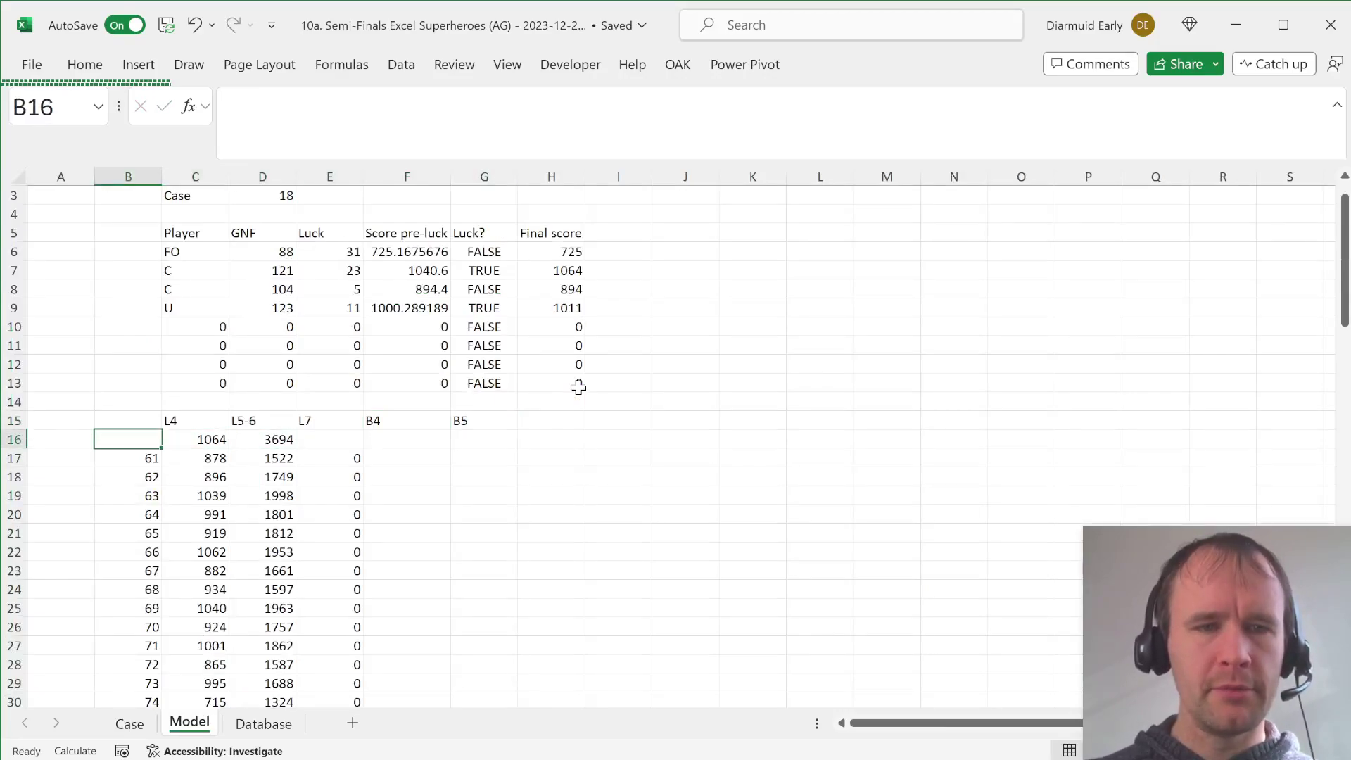
pyautogui.hotkey('ctrl', 'shift', 'Down')
pyautogui.hotkey('ctrl', 'shift', 'Down')
pyautogui.hotkey('shift', 'Right')
pyautogui.hotkey('shift', 'Right')
pyautogui.hotkey('shift', 'Right')
pyautogui.hotkey('shift', 'Right')
pyautogui.hotkey('shift', 'Right')
pyautogui.hotkey('shift', 'Right')
pyautogui.hotkey('shift', 'Left')
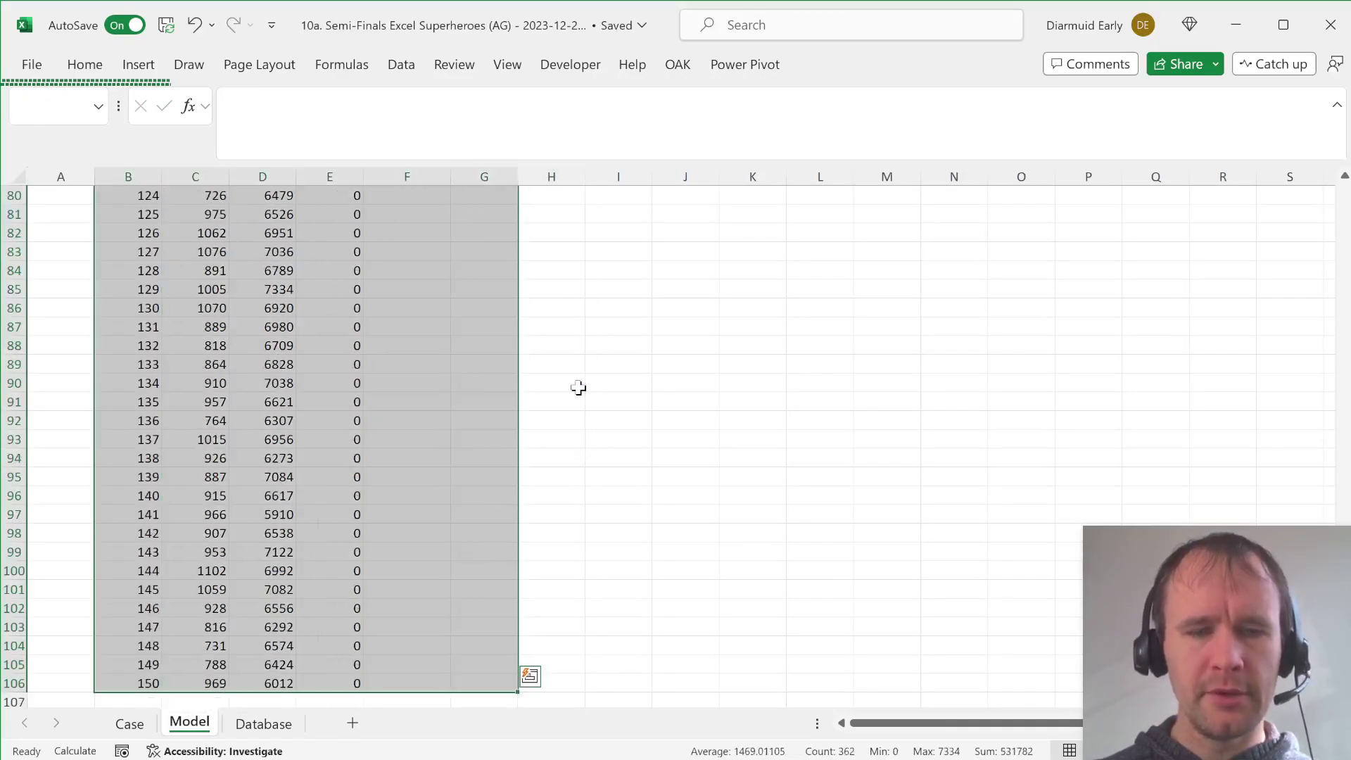
pyautogui.press('alt')
pyautogui.write('awt')
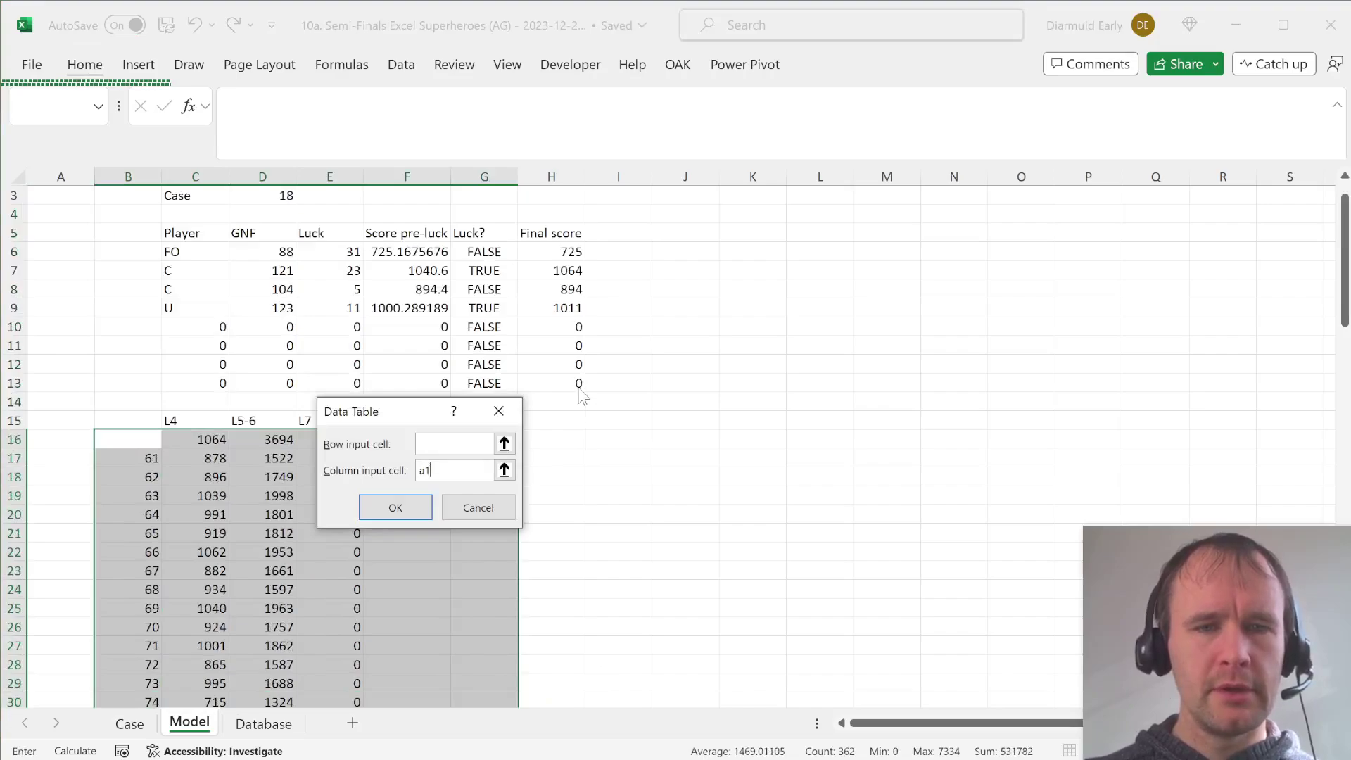
pyautogui.write('a1')
pyautogui.press('Return')
# Reread the Bonus 4 and Bonus 5 questions on the Case sheet.
pyautogui.press('Right')
pyautogui.press('Right')
pyautogui.press('Right')
pyautogui.hotkey('ctrl', 'pageup')
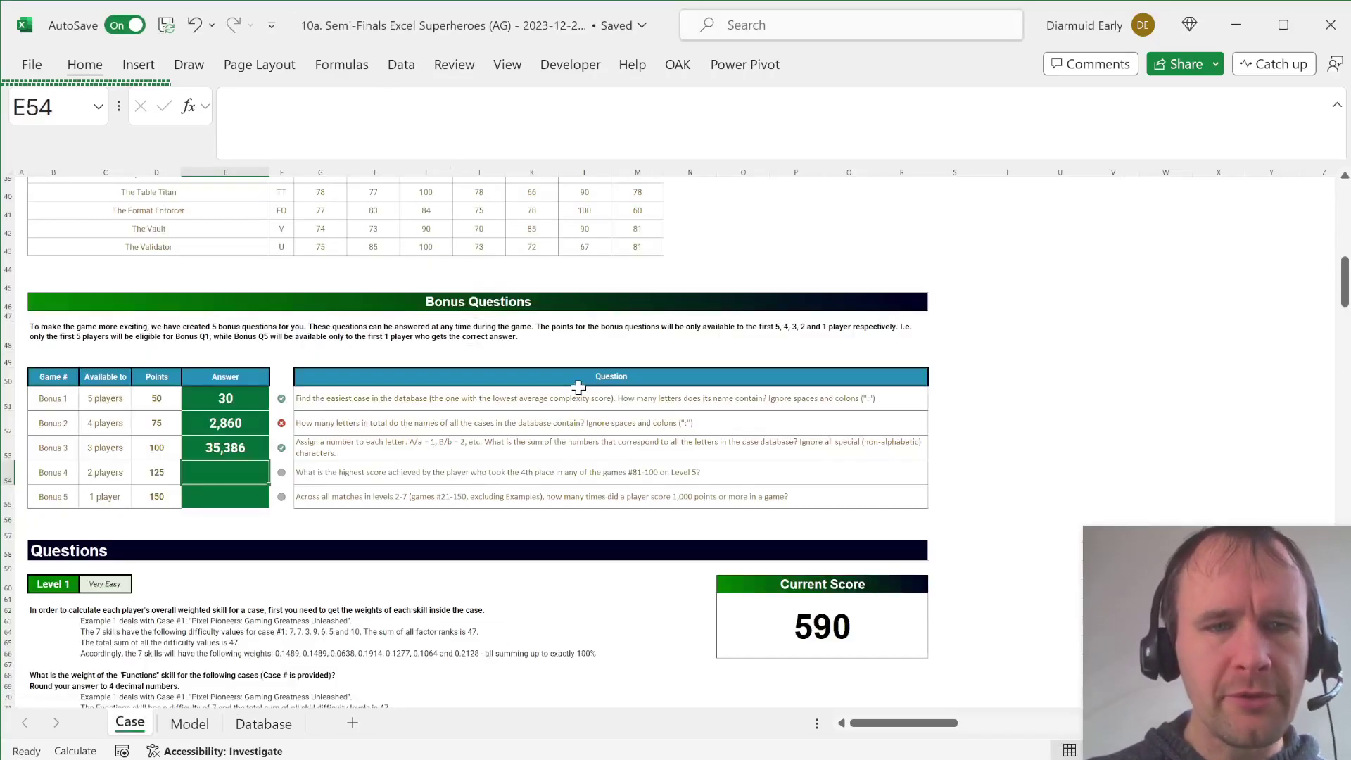
pyautogui.press('Right')
pyautogui.press('Right')
pyautogui.press('Left')
pyautogui.press('Left')
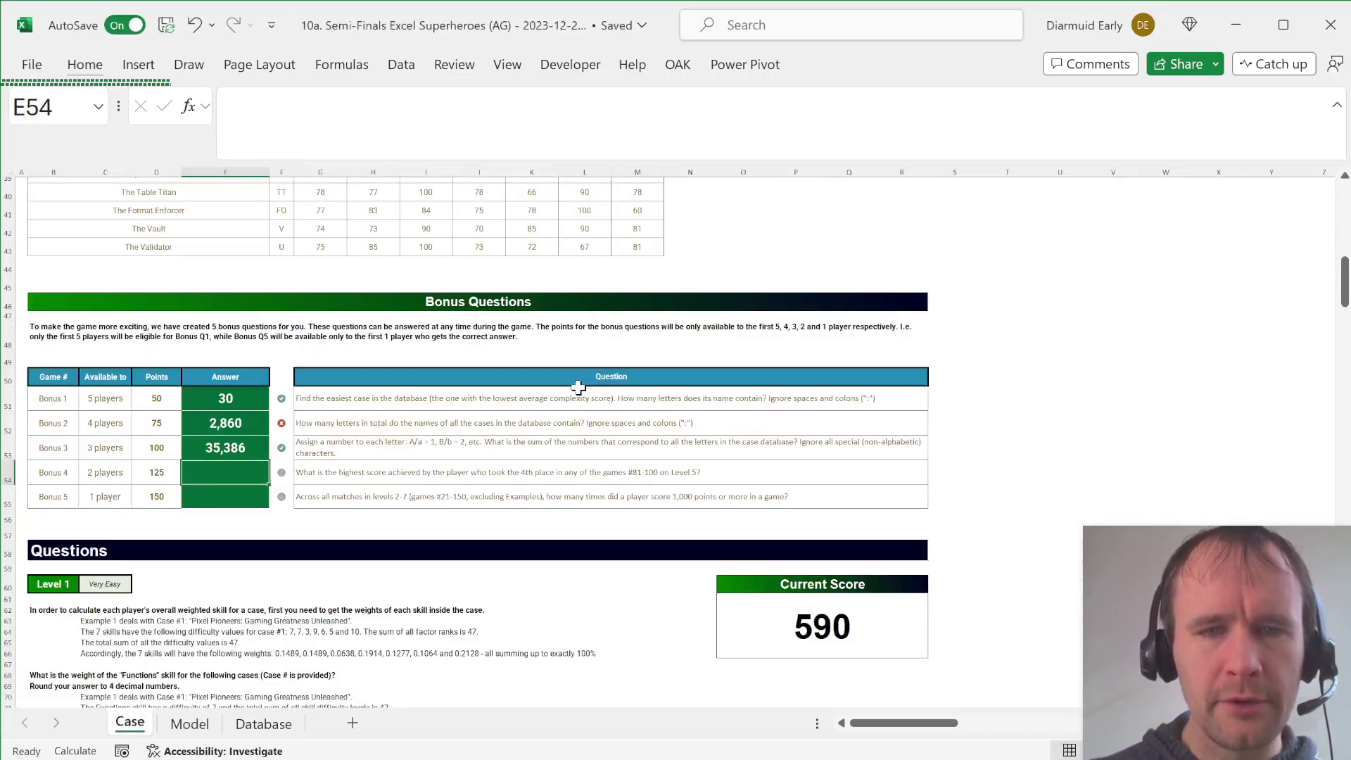
# Set the game selector in A1 on the Model sheet to Example5.
pyautogui.hotkey('ctrl', 'pagedown')
pyautogui.press('Home')
pyautogui.press('Up')
pyautogui.press('Up')
pyautogui.press('Up')
pyautogui.press('Up')
pyautogui.press('Up')
pyautogui.press('Up')
pyautogui.press('Up')
pyautogui.press('Up')
pyautogui.press('Up')
pyautogui.press('Up')
pyautogui.press('Up')
pyautogui.press('Up')
pyautogui.press('Up')
pyautogui.press('Up')
pyautogui.press('Up')
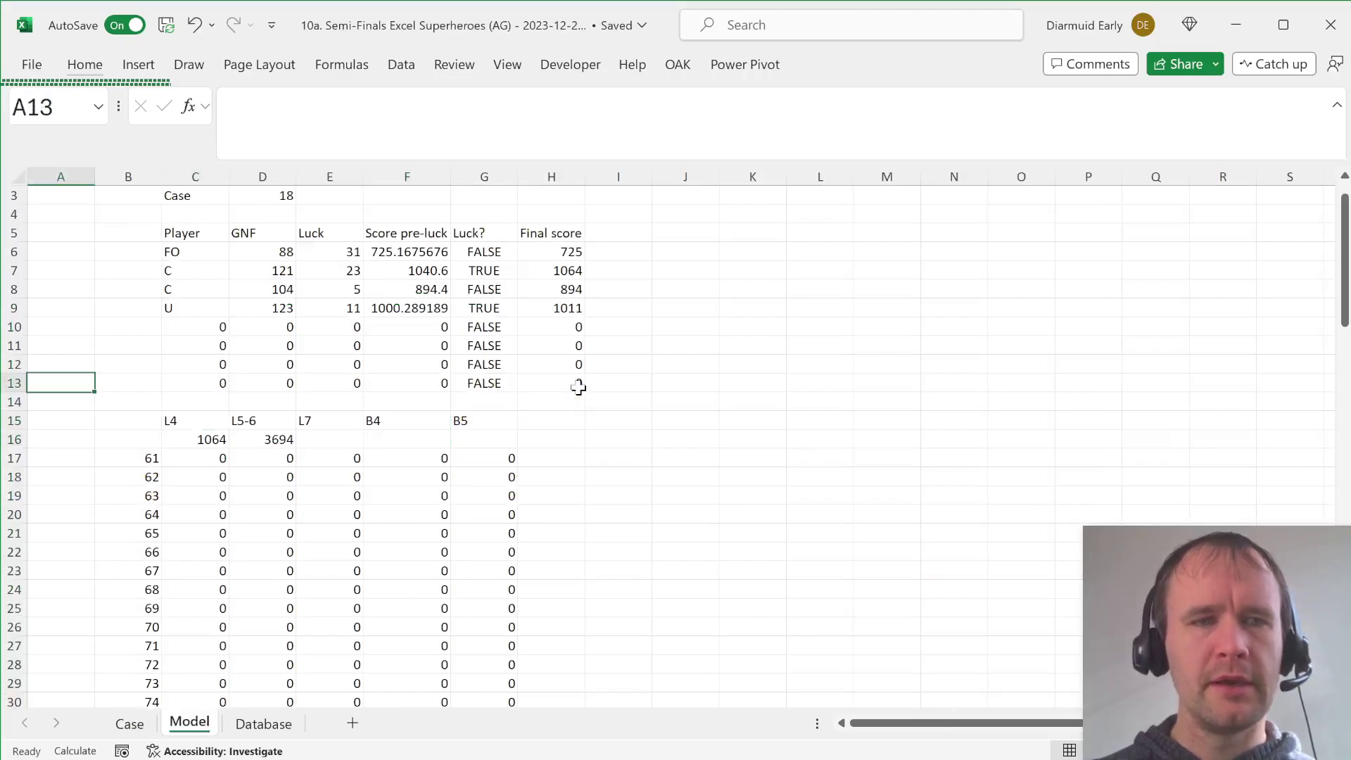
pyautogui.write('Example5')
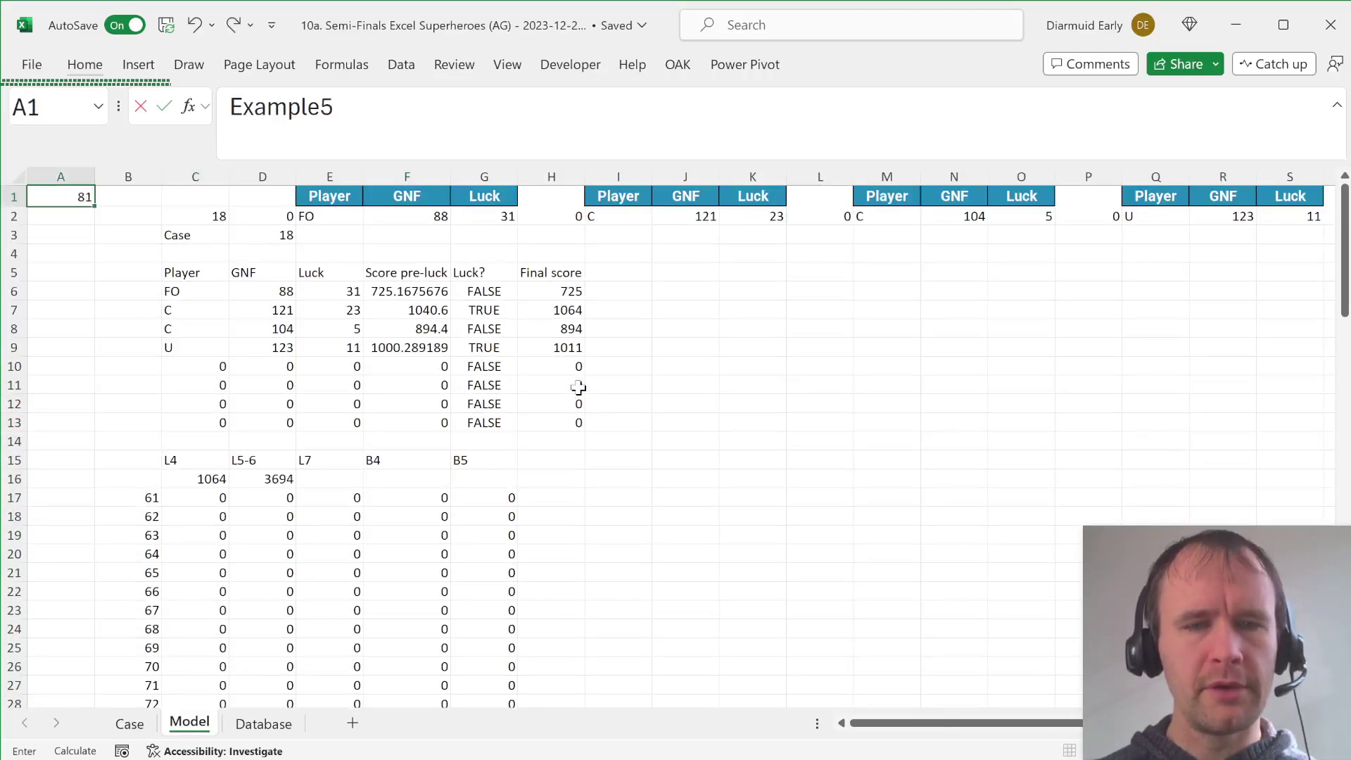
pyautogui.press('Return')
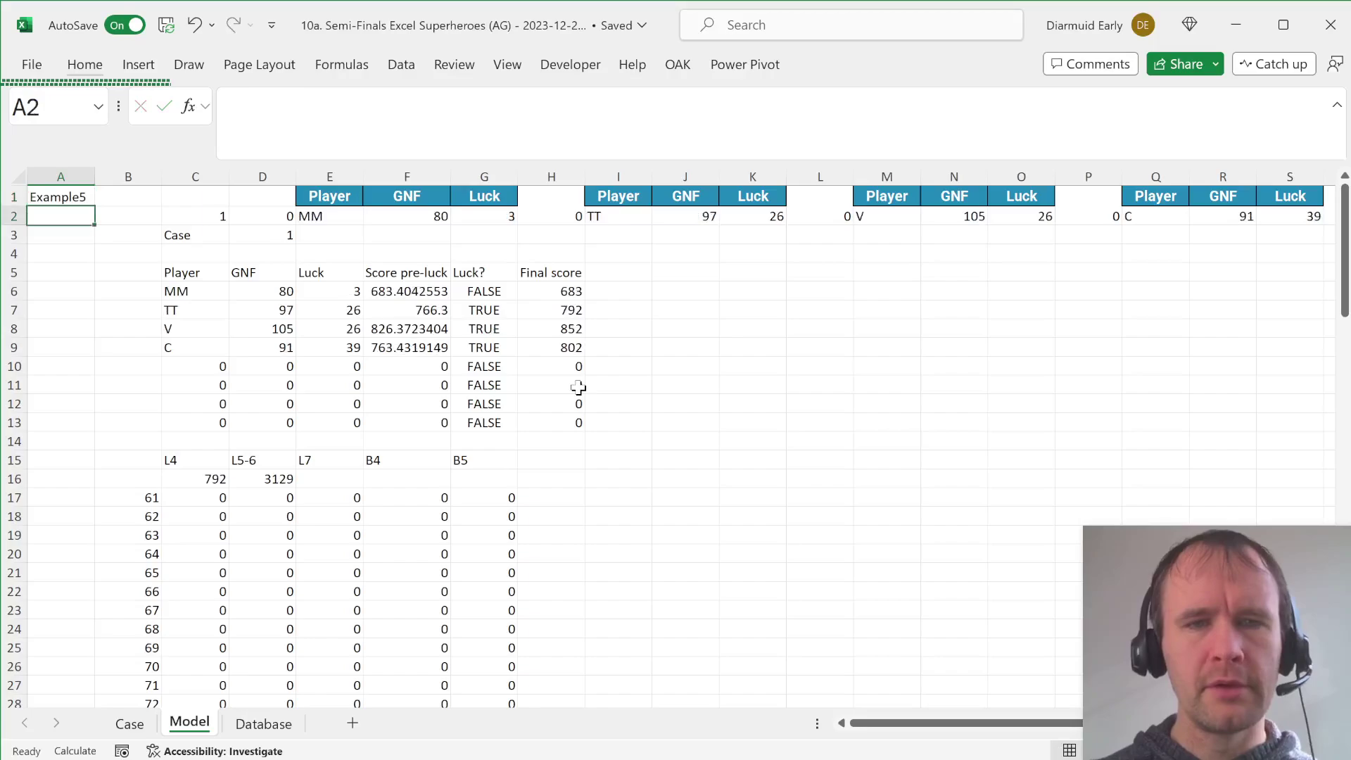
# Enter =MIN(H6:H9) in F16 for B4 to get the lowest final score of four players, and recalculate the data table.
pyautogui.click(426, 465)
pyautogui.click(425, 474)
pyautogui.write('=min')
pyautogui.press('Tab')
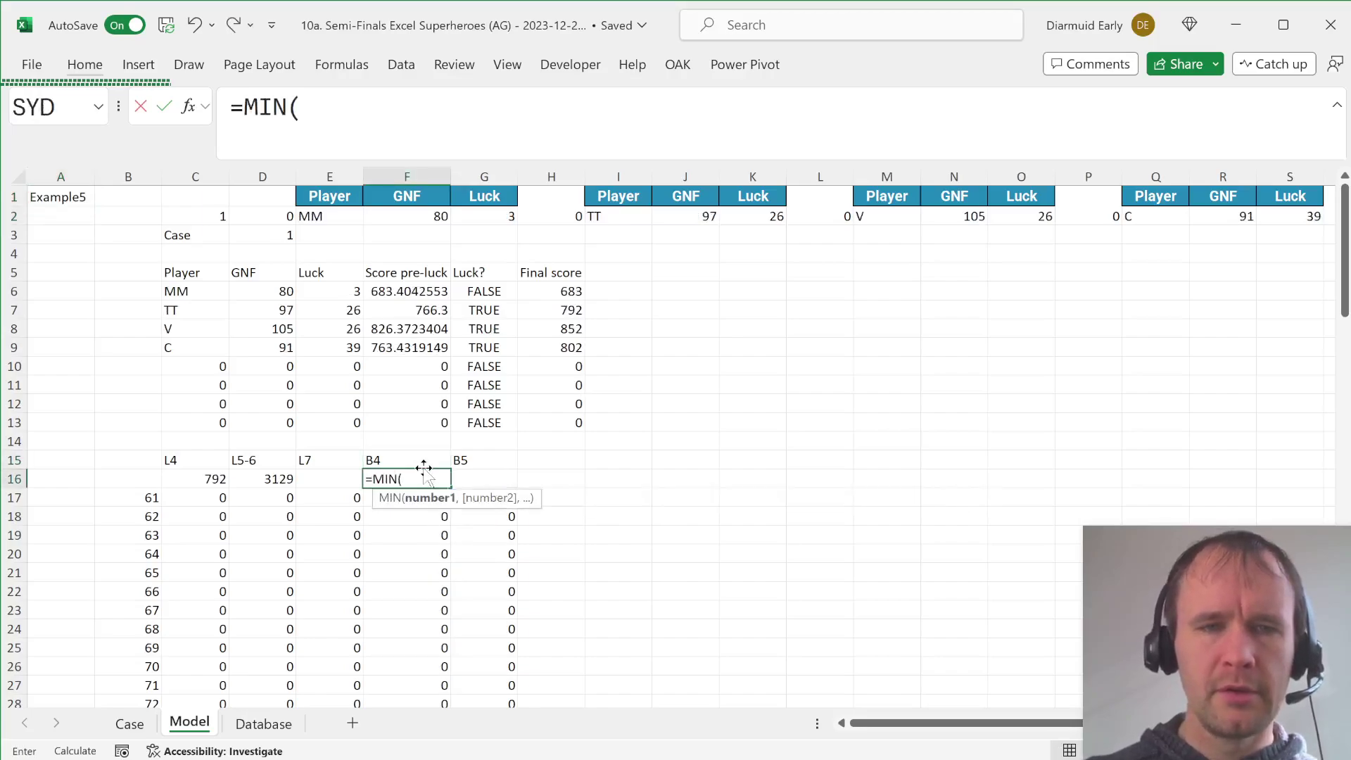
pyautogui.press('Up')
pyautogui.press('Right')
pyautogui.press('Right')
pyautogui.press('Up')
pyautogui.press('Up')
pyautogui.press('Up')
pyautogui.press('Up')
pyautogui.press('Up')
pyautogui.press('Up')
pyautogui.hotkey('ctrl', 'shift', 'Up')
pyautogui.hotkey('shift', 'Down')
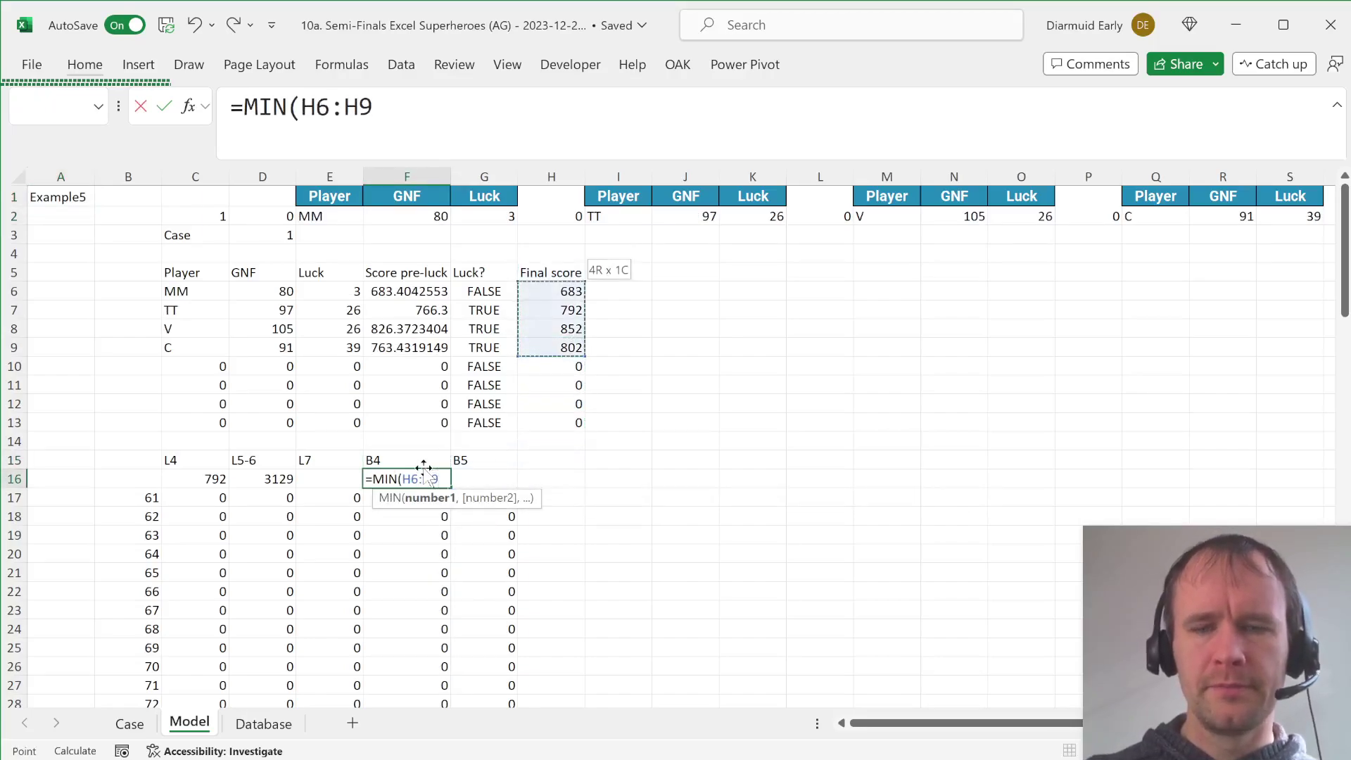
pyautogui.press('Return')
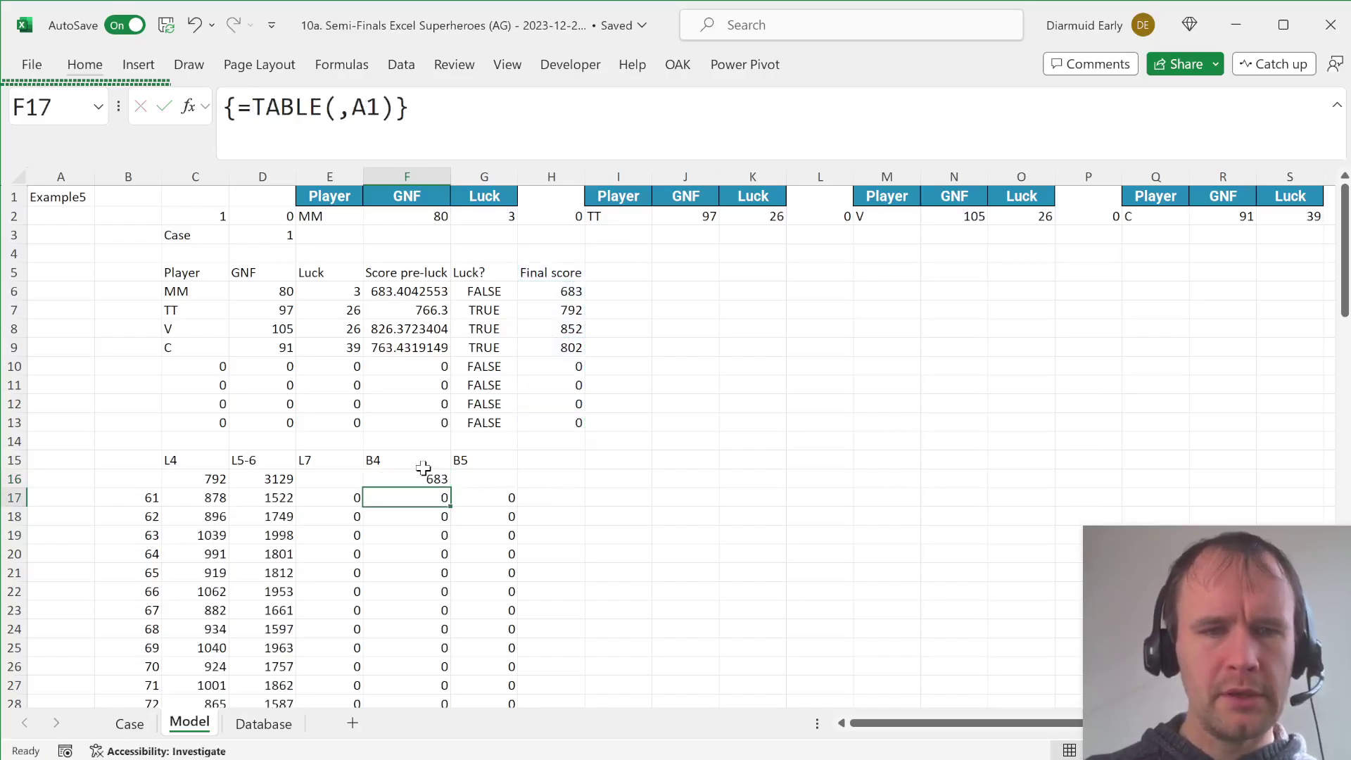
# Examine the B4 data table results in column F for the Level 5 games, starting at game 81 in F37.
pyautogui.press('pagedown')
pyautogui.press('Up')
pyautogui.press('Up')
pyautogui.press('Up')
pyautogui.press('Up')
pyautogui.press('Up')
pyautogui.press('Up')
pyautogui.press('Up')
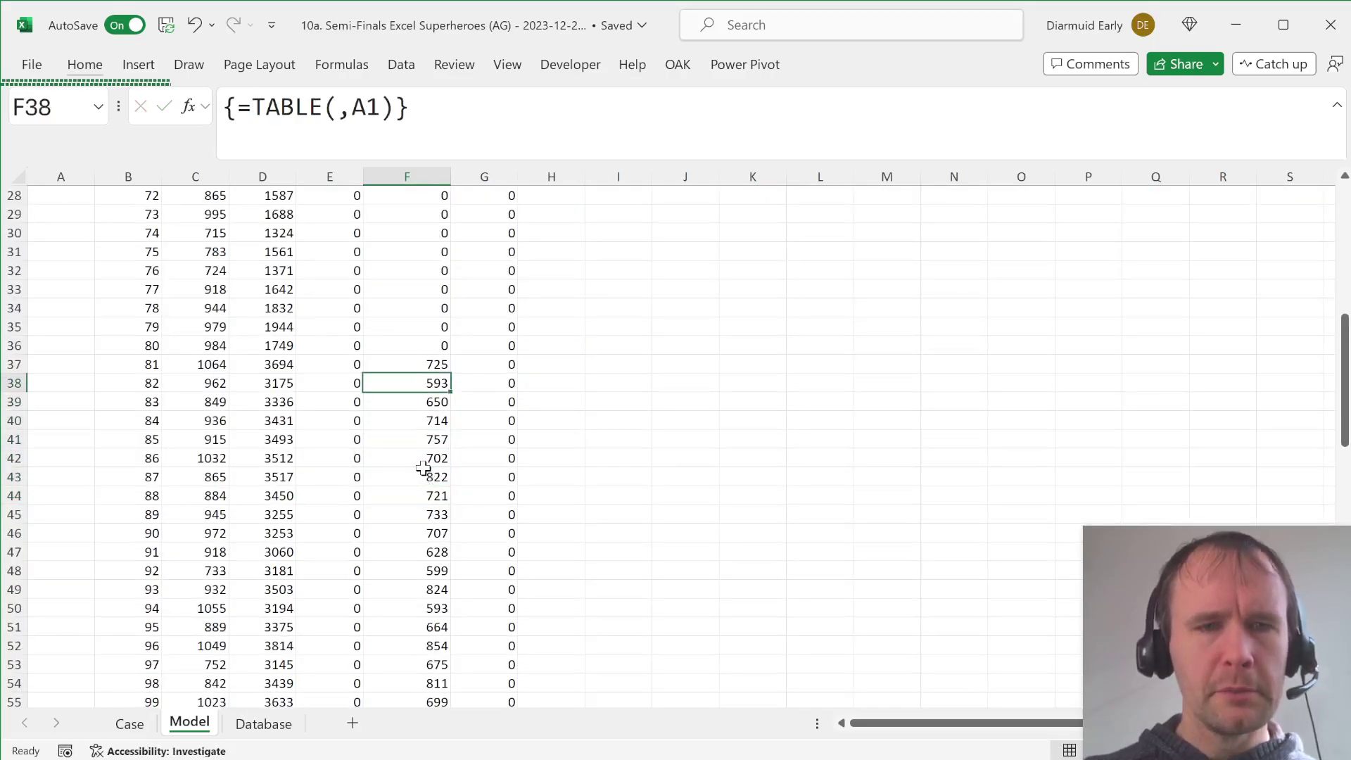
pyautogui.hotkey('shift', 'Down')
pyautogui.hotkey('shift', 'Down')
pyautogui.hotkey('shift', 'Down')
pyautogui.hotkey('shift', 'Down')
pyautogui.hotkey('shift', 'Down')
pyautogui.hotkey('shift', 'Down')
pyautogui.hotkey('shift', 'Down')
pyautogui.hotkey('shift', 'Down')
pyautogui.hotkey('shift', 'Down')
pyautogui.hotkey('shift', 'Down')
pyautogui.hotkey('shift', 'Down')
pyautogui.hotkey('shift', 'Down')
pyautogui.hotkey('shift', 'Down')
pyautogui.hotkey('shift', 'Down')
pyautogui.hotkey('shift', 'Down')
pyautogui.hotkey('shift', 'Down')
pyautogui.hotkey('shift', 'Down')
pyautogui.hotkey('shift', 'Down')
pyautogui.hotkey('shift', 'Down')
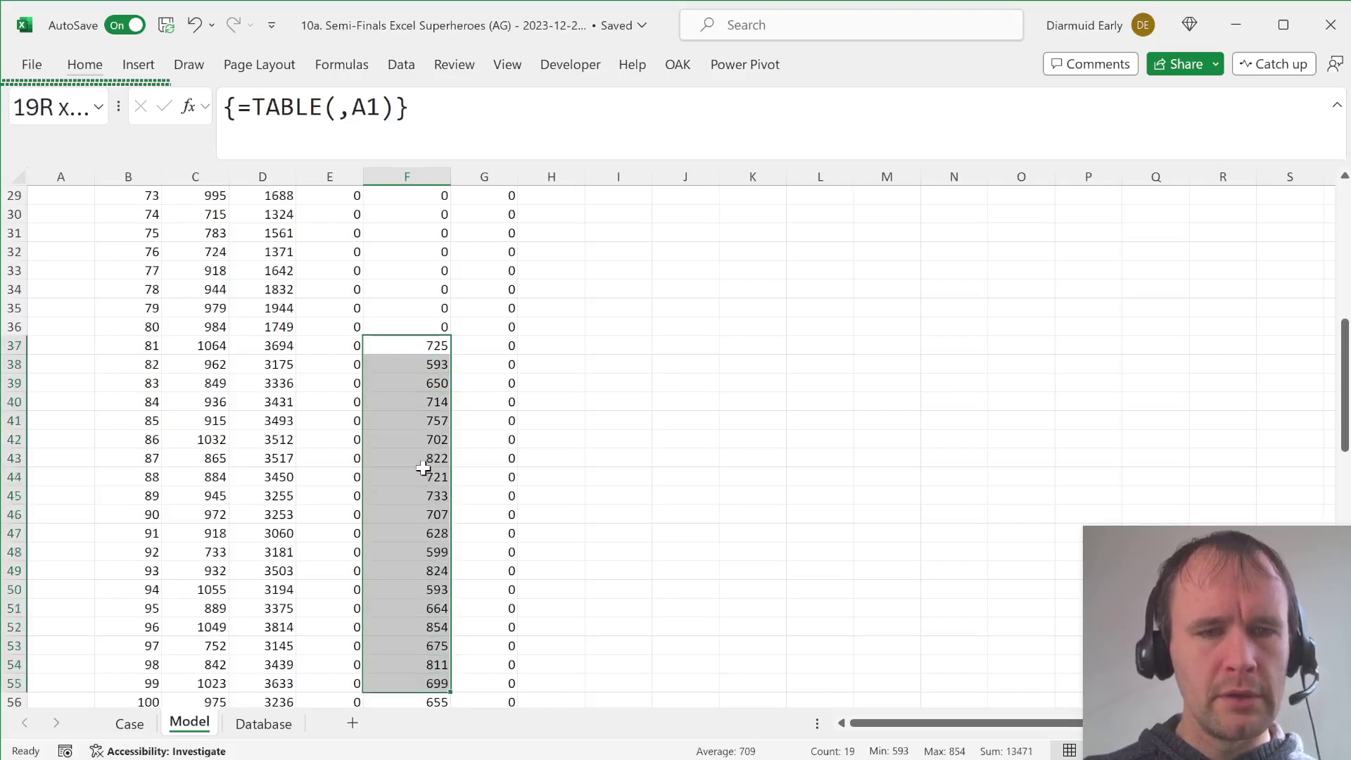
pyautogui.hotkey('ctrl', 'pageup')
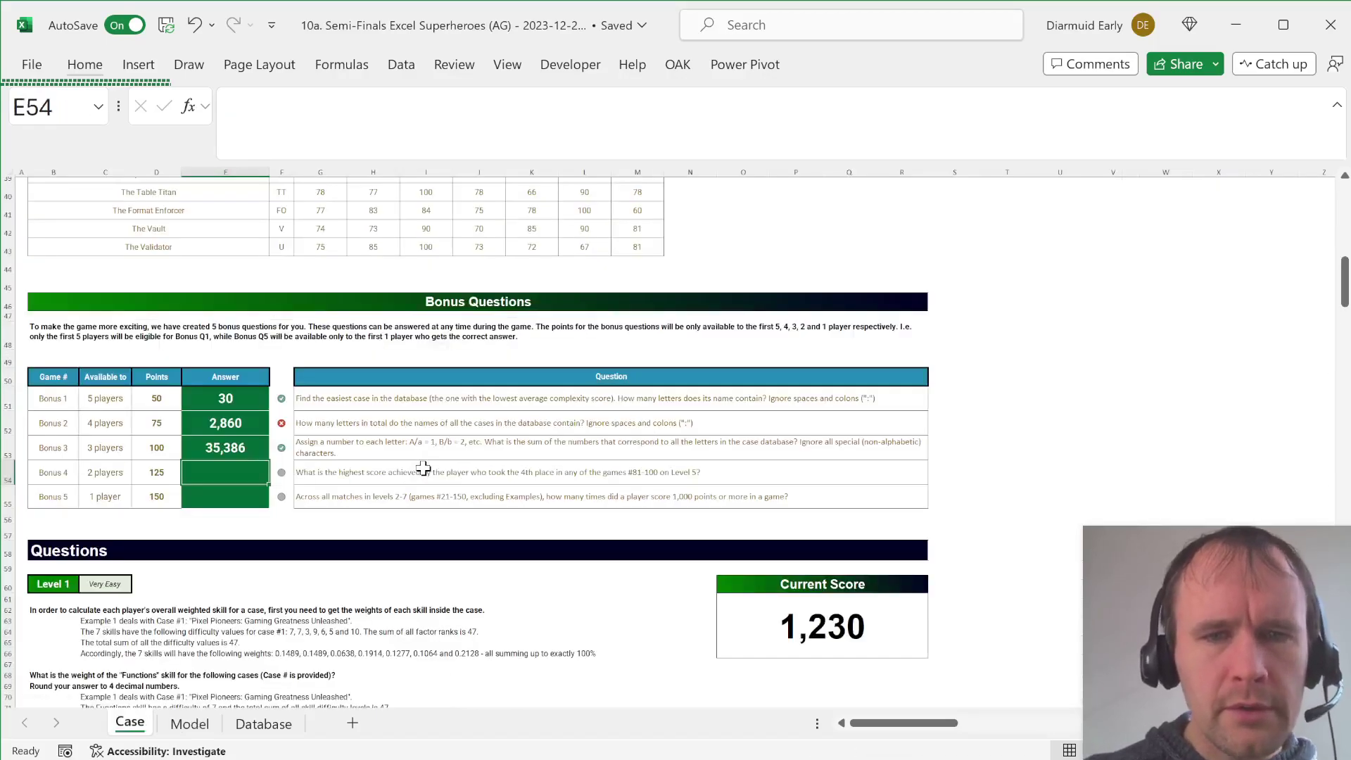
pyautogui.write('=min')
pyautogui.press('Tab')
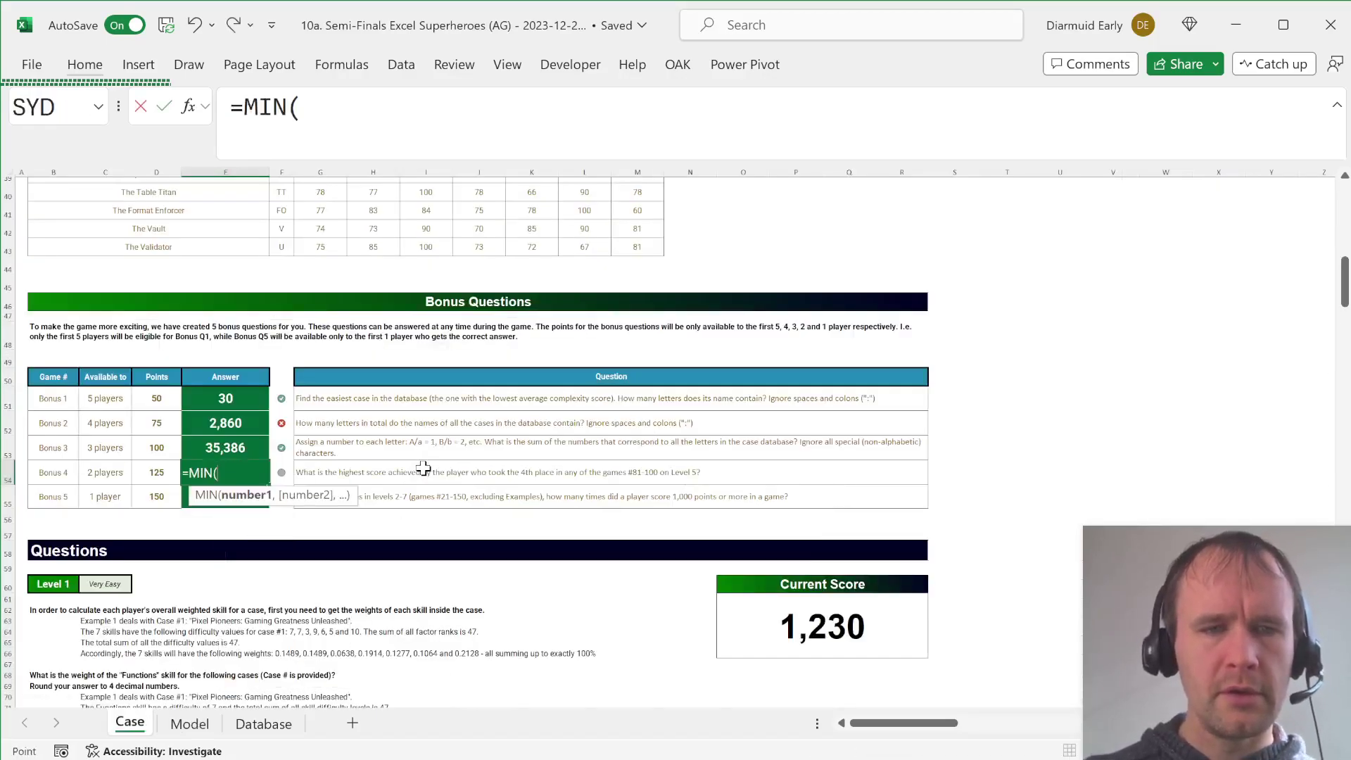
pyautogui.hotkey('ctrl', 'pagedown')
pyautogui.press('Escape')
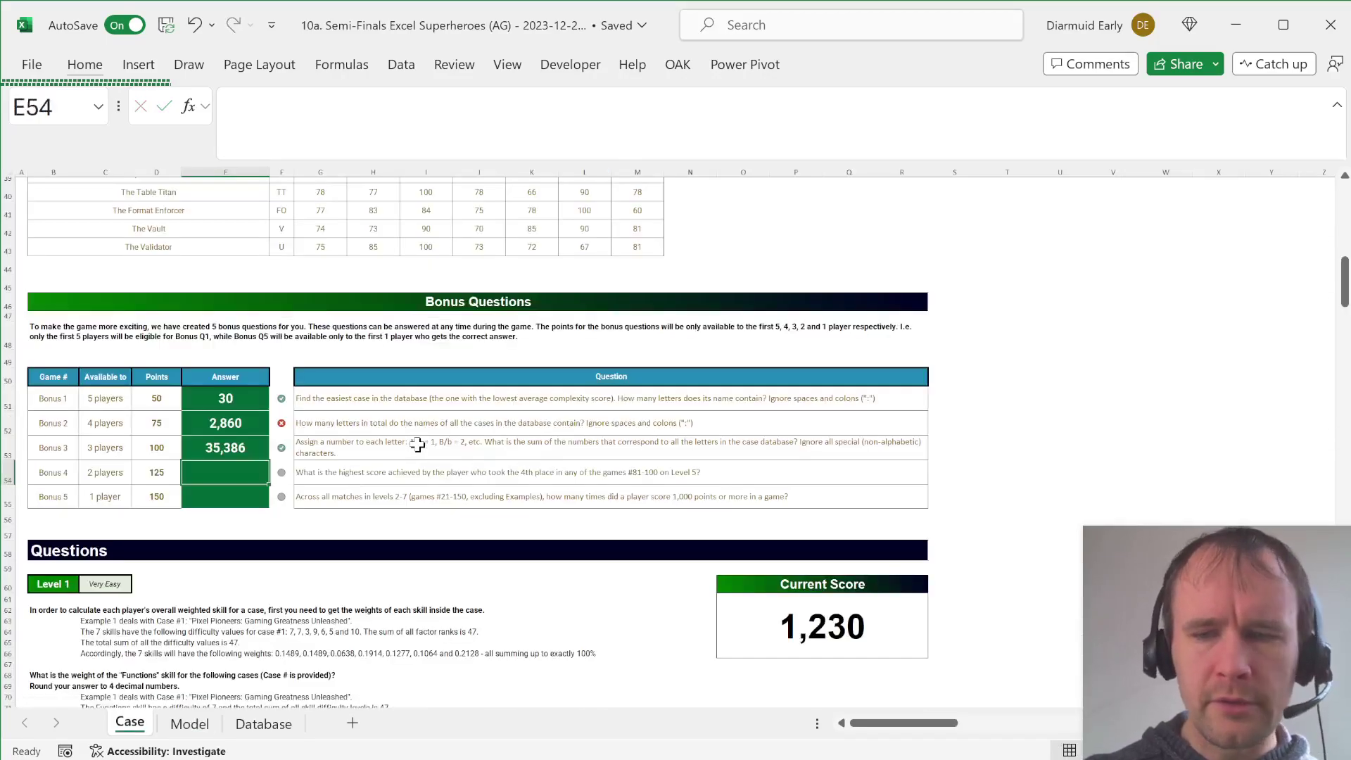
# Enter =MAX(Model!F37:F56) in E54 on the Case sheet to answer Bonus 4 from the B4 results for games 81 to 100.
pyautogui.write('=max')
pyautogui.press('Tab')
pyautogui.hotkey('ctrl', 'pagedown')
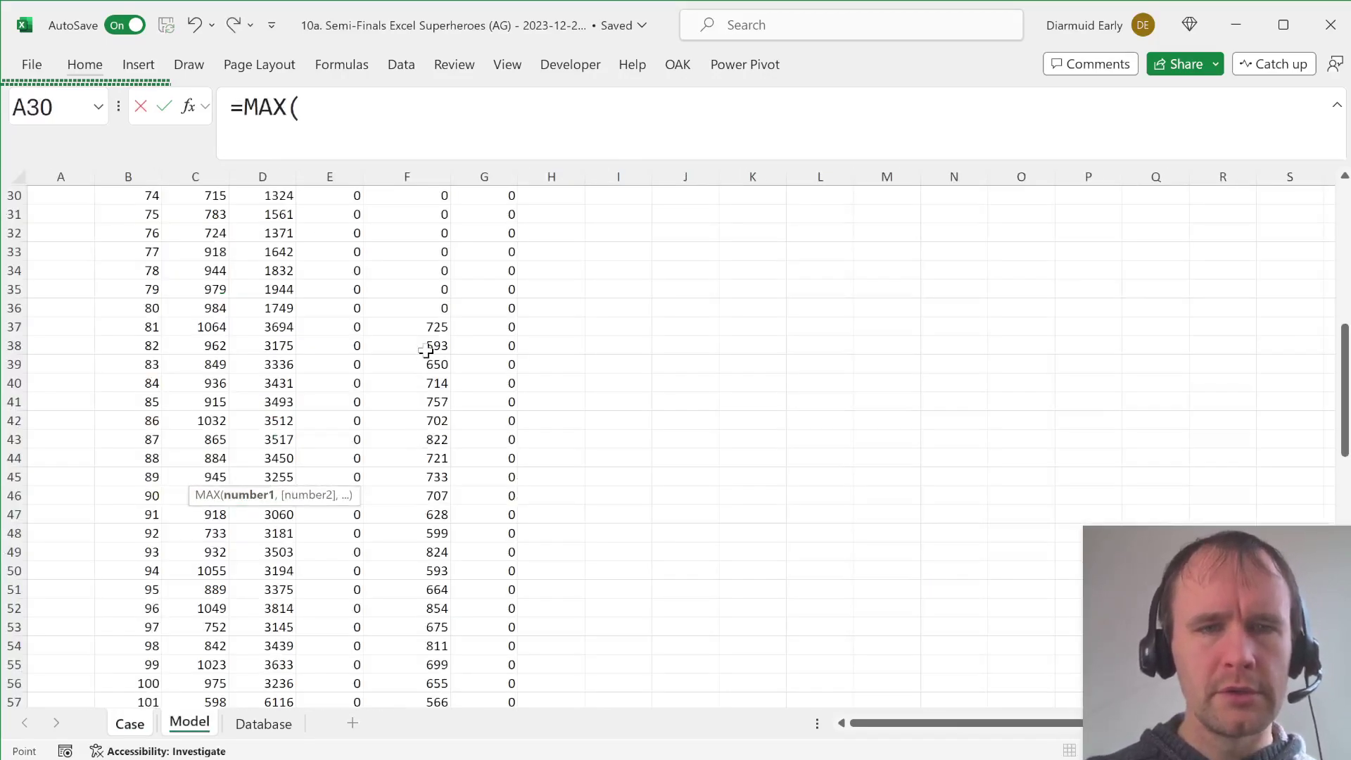
pyautogui.click(424, 328)
pyautogui.hotkey('shift', 'Down')
pyautogui.hotkey('shift', 'Down')
pyautogui.hotkey('shift', 'Down')
pyautogui.hotkey('shift', 'Down')
pyautogui.hotkey('shift', 'Down')
pyautogui.hotkey('shift', 'Down')
pyautogui.hotkey('shift', 'Down')
pyautogui.hotkey('shift', 'Down')
pyautogui.hotkey('shift', 'Down')
pyautogui.hotkey('shift', 'Down')
pyautogui.hotkey('shift', 'Down')
pyautogui.hotkey('shift', 'Down')
pyautogui.hotkey('shift', 'Down')
pyautogui.hotkey('shift', 'Down')
pyautogui.hotkey('shift', 'Down')
pyautogui.hotkey('shift', 'Down')
pyautogui.hotkey('shift', 'Down')
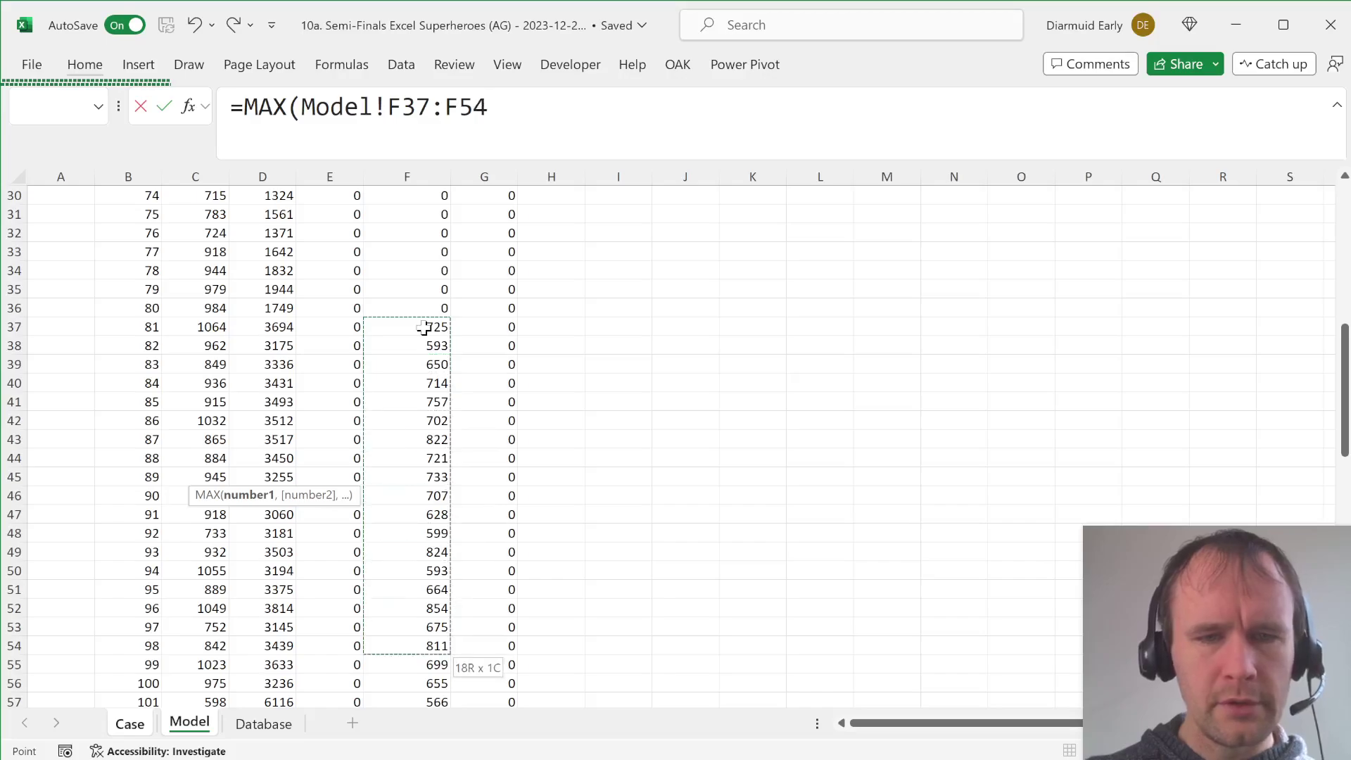
pyautogui.hotkey('shift', 'Down')
pyautogui.hotkey('shift', 'Down')
pyautogui.press('Return')
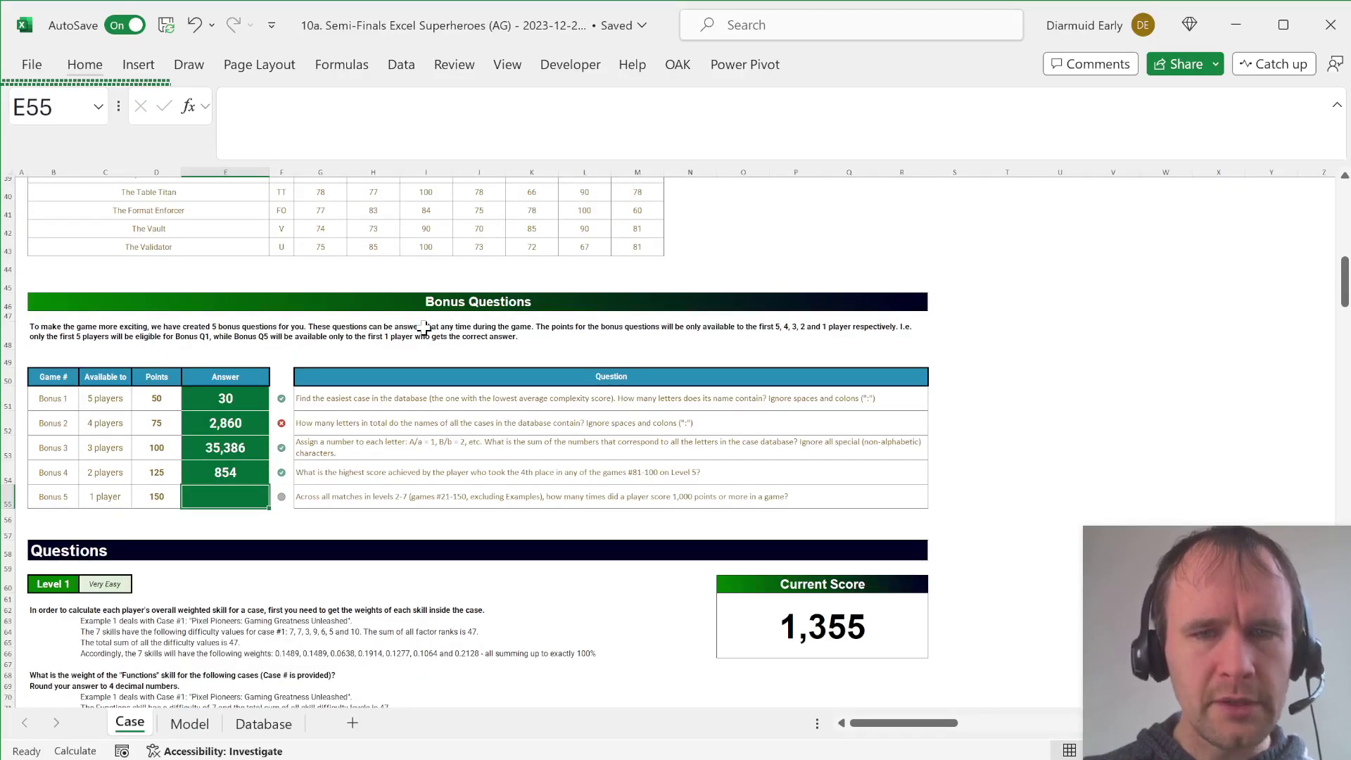
# Enter a COUNTIFS formula in G16 on the Model sheet for B5, covering final scores H6:H13 with the criterion >=1000.
pyautogui.hotkey('ctrl', 'pagedown')
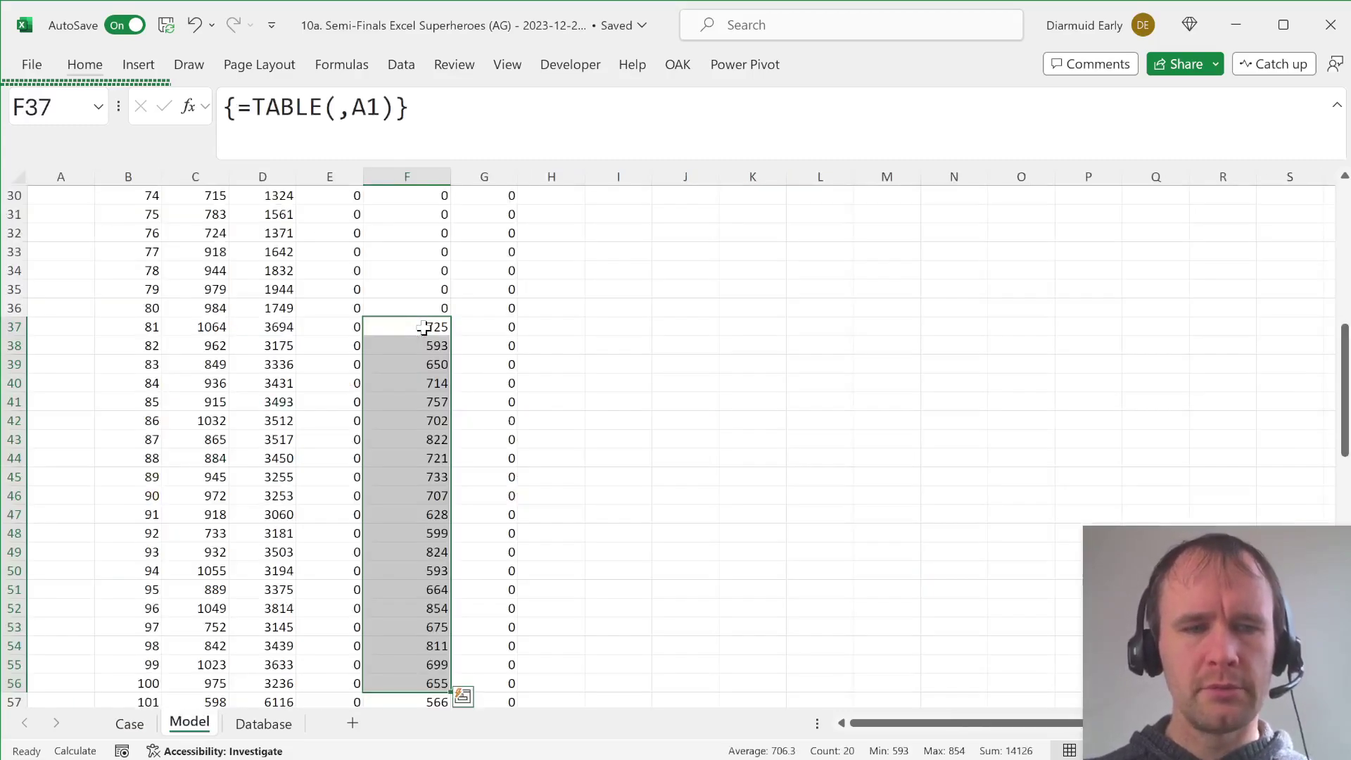
pyautogui.hotkey('ctrl', 'Up')
pyautogui.hotkey('ctrl', 'Up')
pyautogui.hotkey('ctrl', 'Up')
pyautogui.hotkey('ctrl', 'Down')
pyautogui.hotkey('ctrl', 'Down')
pyautogui.press('Right')
pyautogui.press('Down')
pyautogui.press('Down')
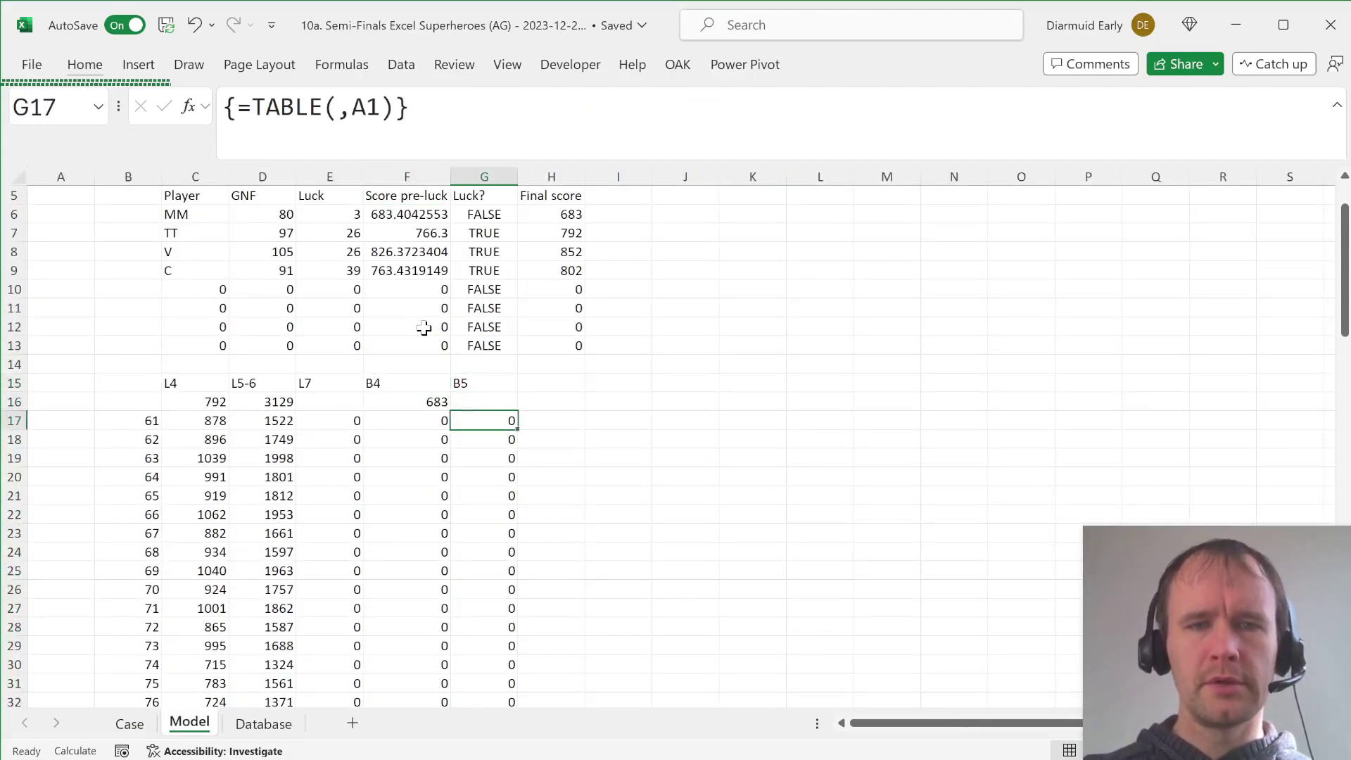
pyautogui.press('Up')
pyautogui.write('=countif')
pyautogui.press('Down')
pyautogui.press('Tab')
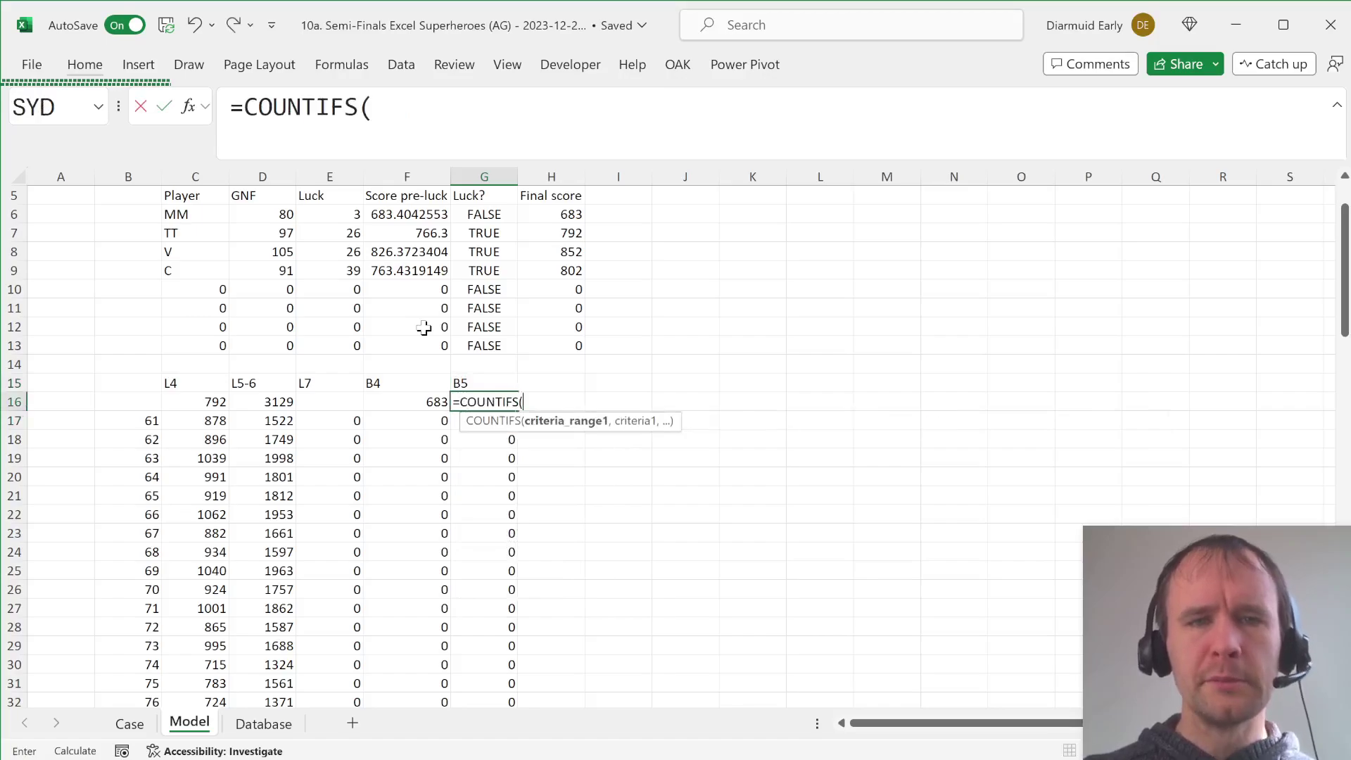
pyautogui.press('Right')
pyautogui.hotkey('ctrl', 'Up')
pyautogui.hotkey('ctrl', 'shift', 'Up')
pyautogui.hotkey('shift', 'Down')
pyautogui.write(',"')
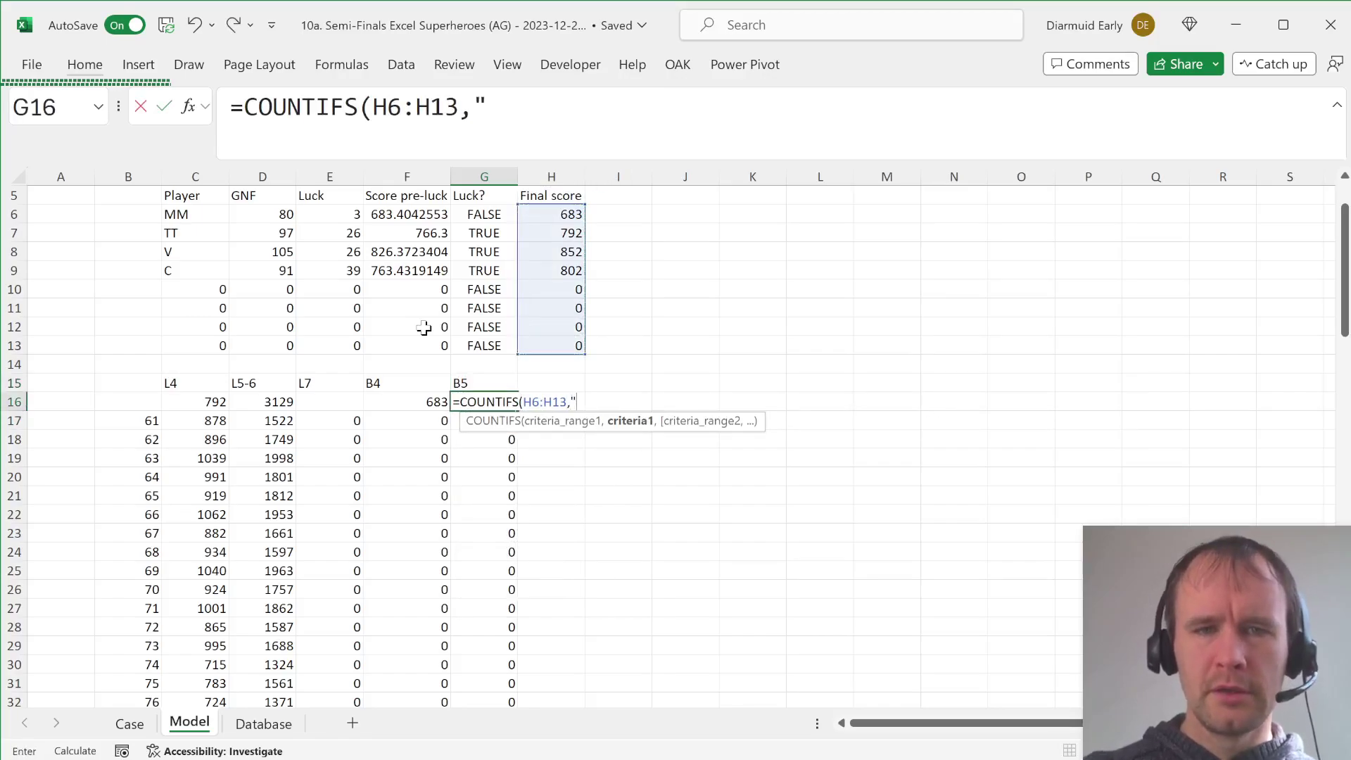
pyautogui.write('>=1000')
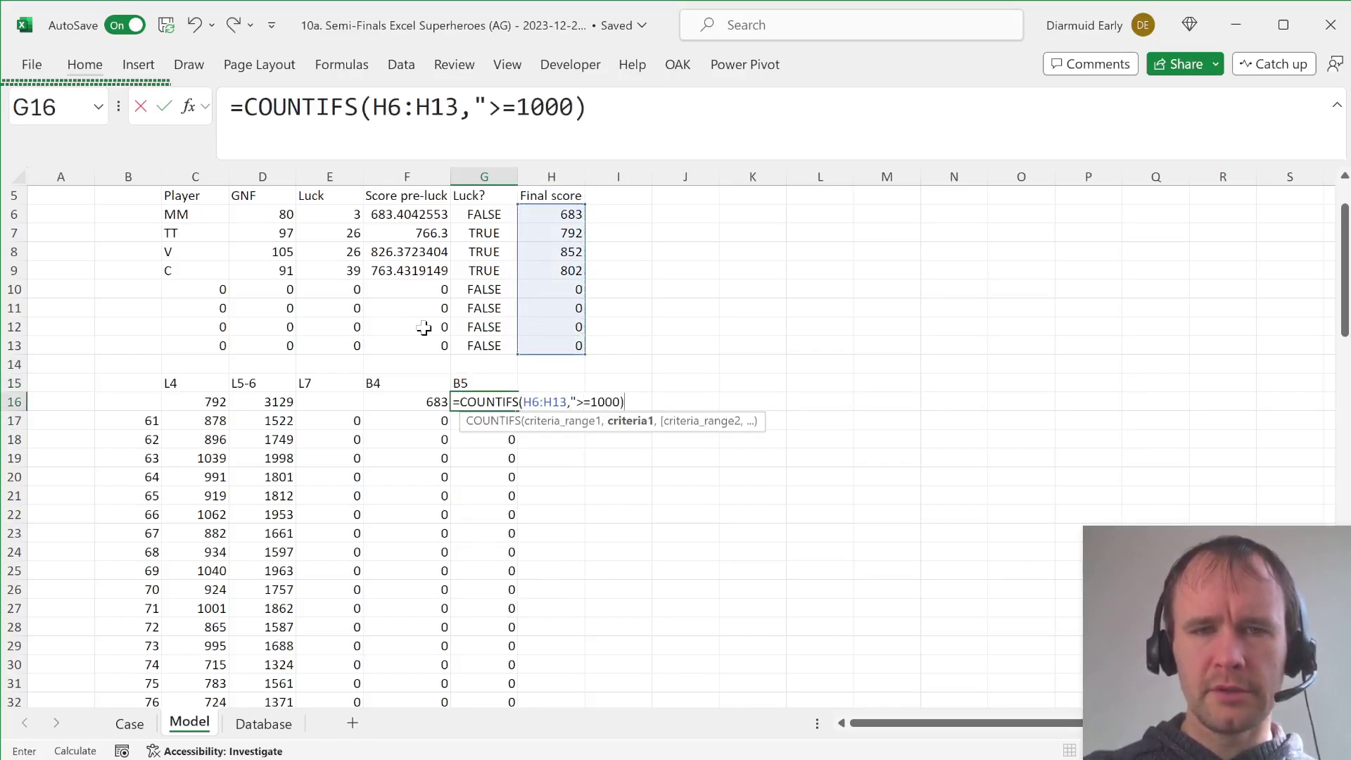
pyautogui.press('Return')
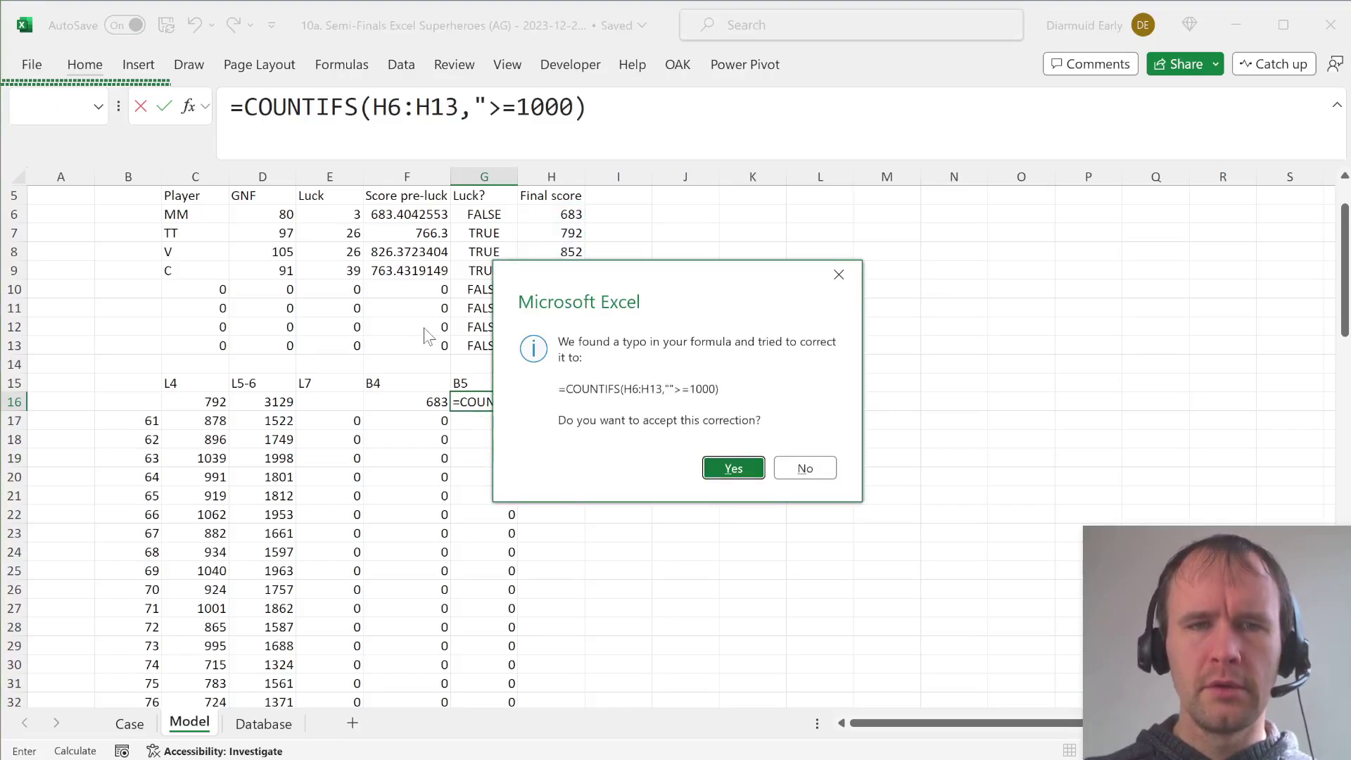
pyautogui.press('Return')
# Correct the quotation marks in G16 so the formula reads =COUNTIFS(H6:H13,">=1000"), and recalculate the data table.
pyautogui.press('Up')
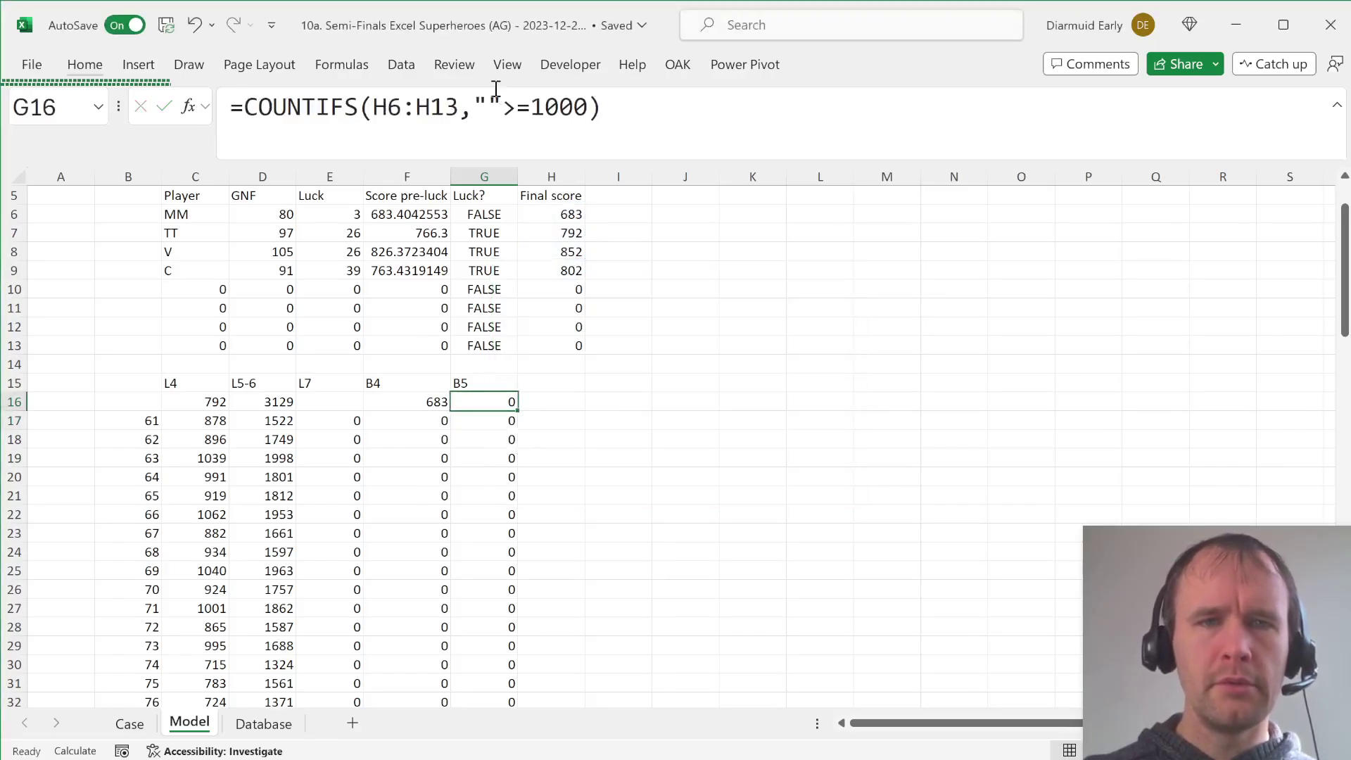
pyautogui.click(496, 89)
pyautogui.press('BackSpace')
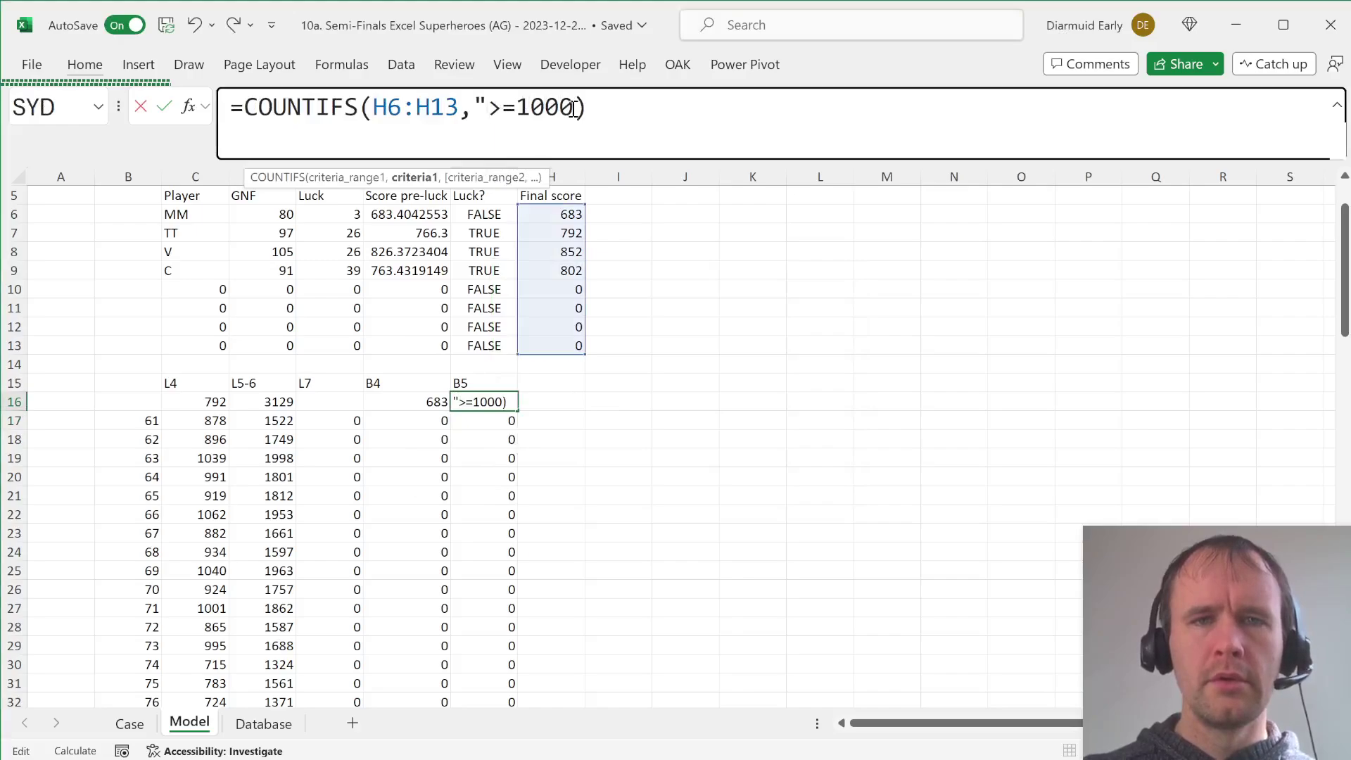
pyautogui.write('"')
pyautogui.press('Return')
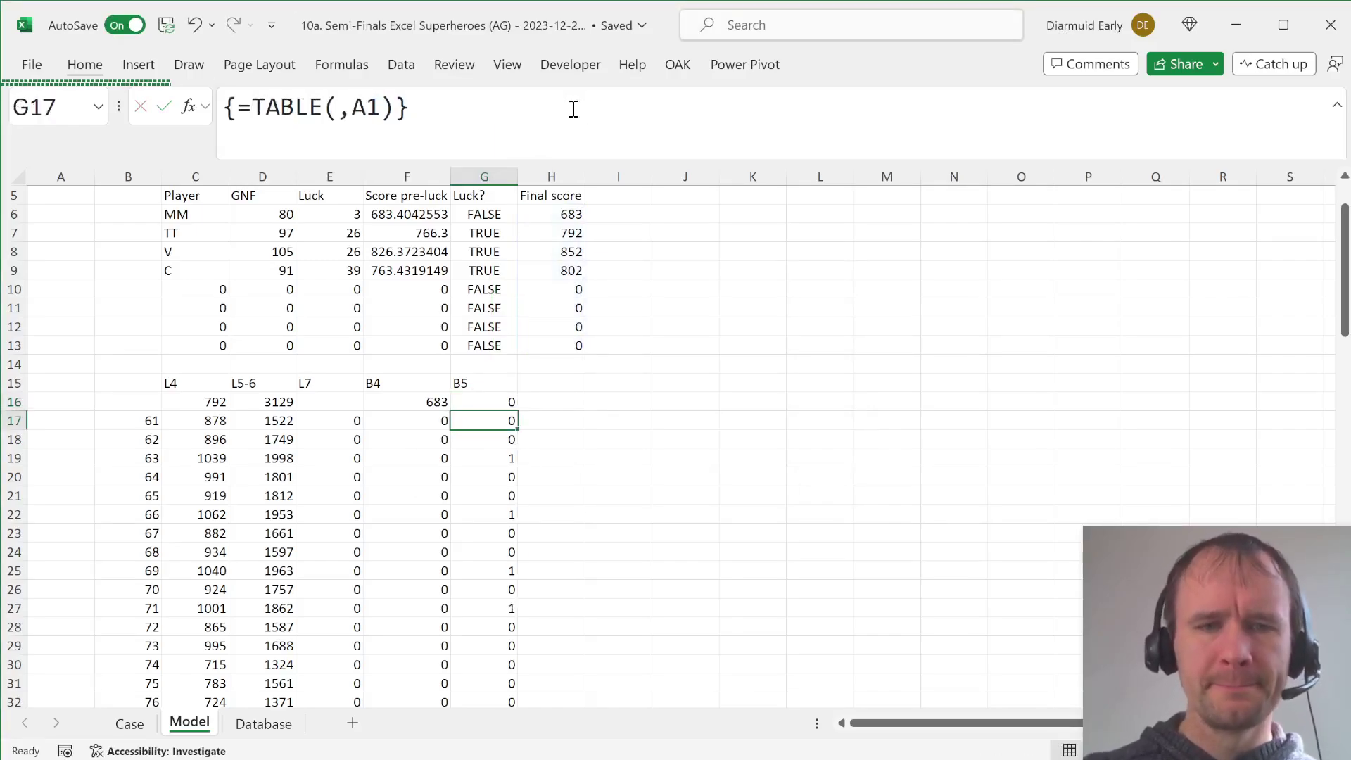
pyautogui.press('Up')
pyautogui.press('Down')
pyautogui.hotkey('ctrl', 'shift', 'Down')
pyautogui.press('Up')
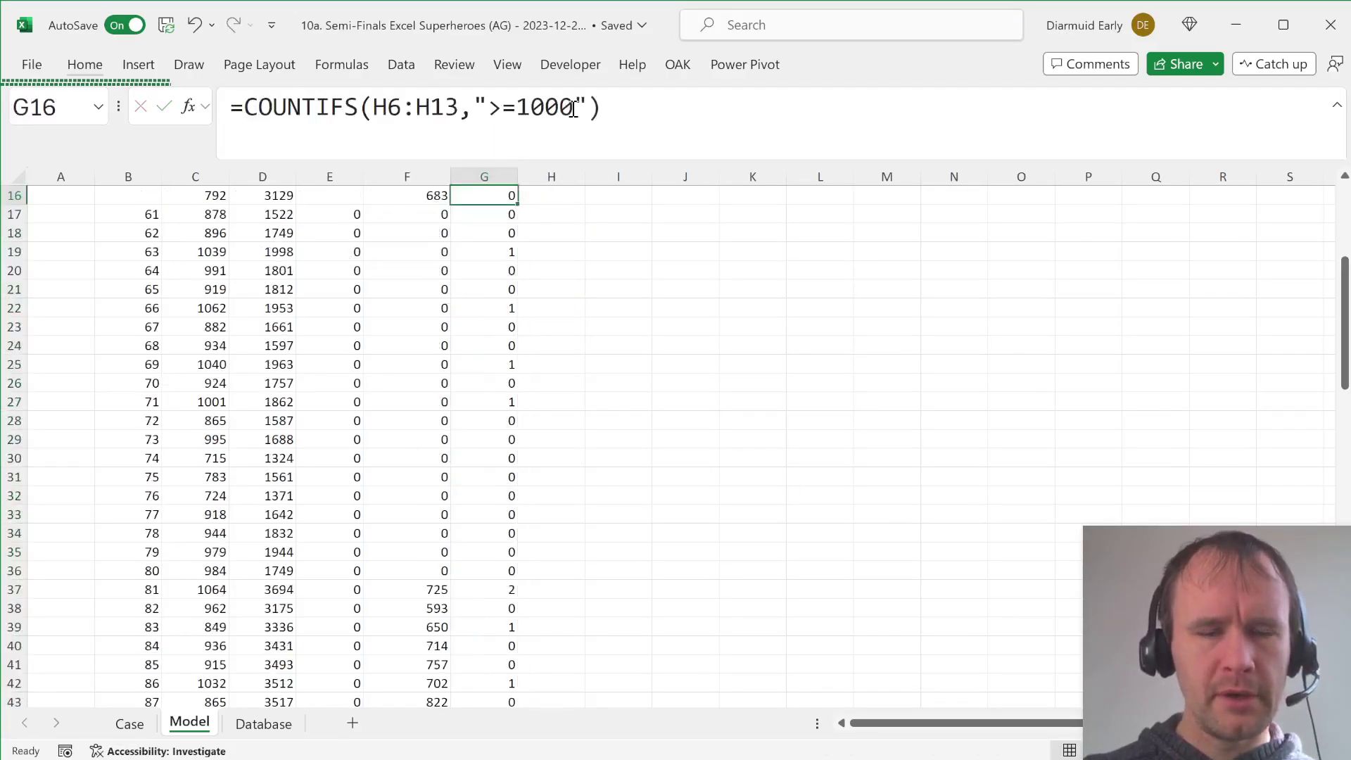
# Check the Level 2 and Level 3 answers on the Case sheet for scores of 1,000 or more.
pyautogui.hotkey('ctrl', 'pageup')
pyautogui.press('pagedown')
pyautogui.press('pagedown')
pyautogui.press('pagedown')
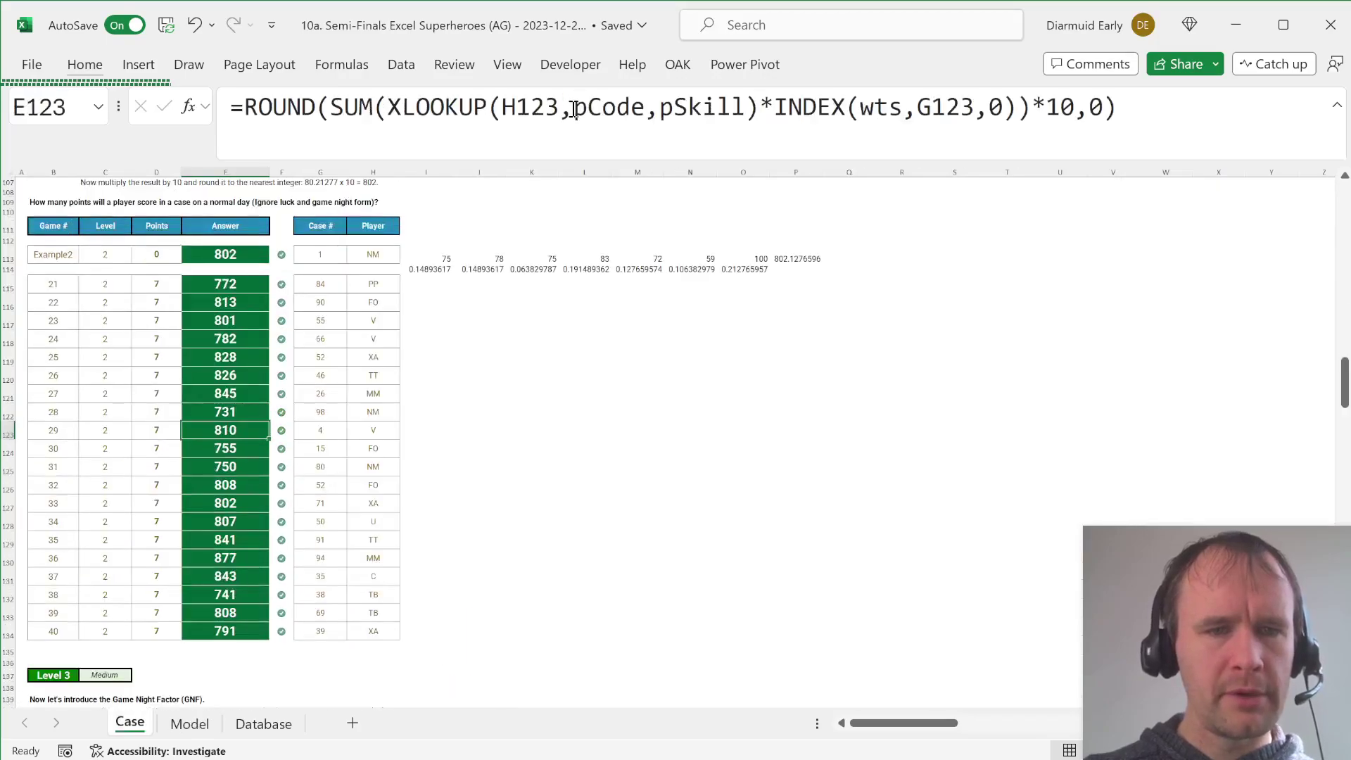
pyautogui.press('pageup')
pyautogui.hotkey('ctrl', 'Up')
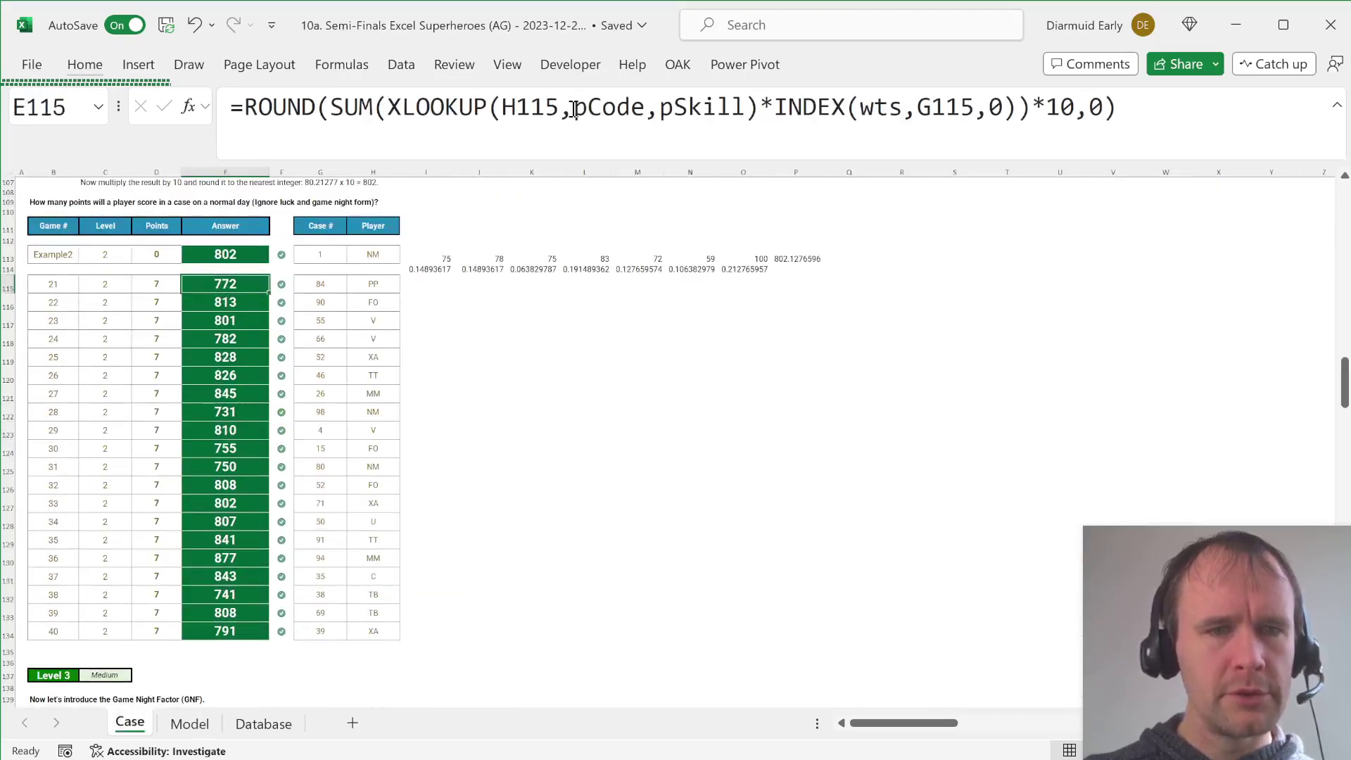
pyautogui.hotkey('ctrl', 'shift', 'Down')
pyautogui.scroll(-8, 190, 543)
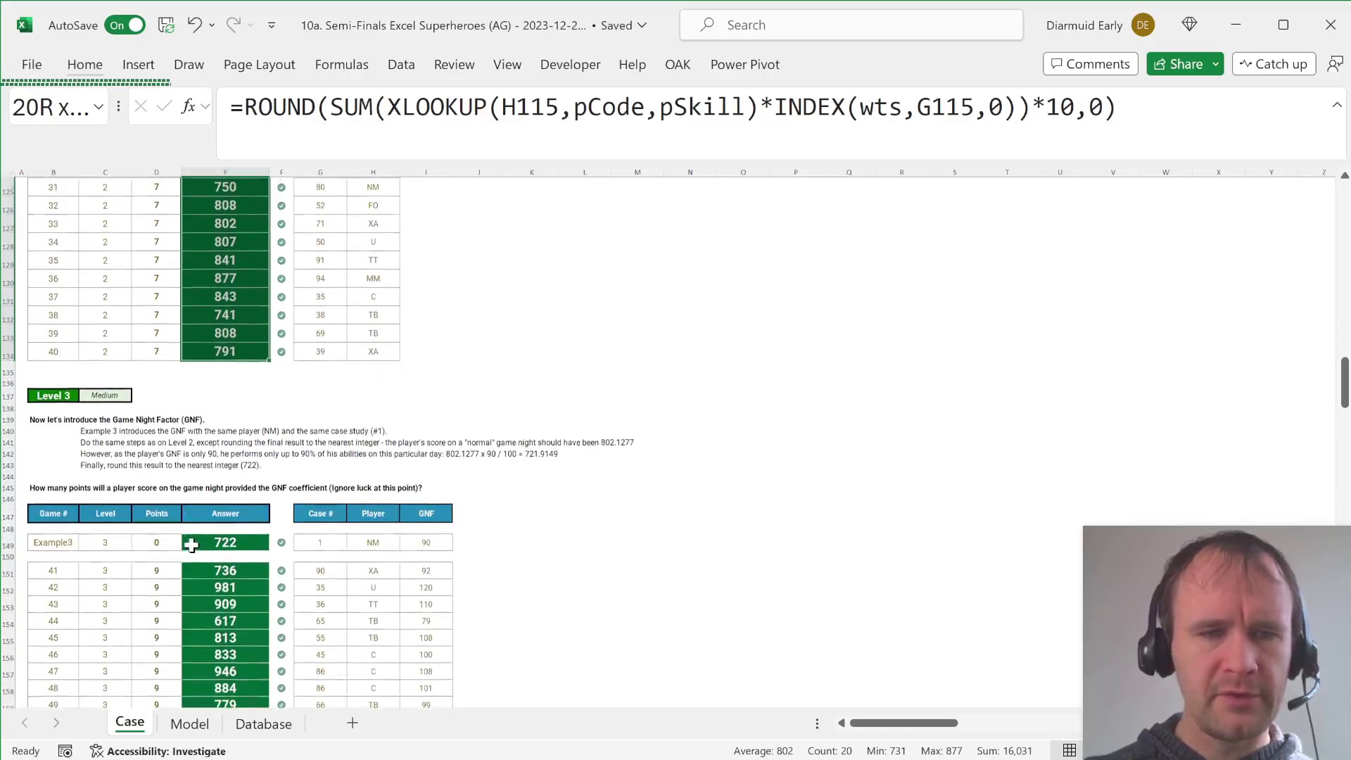
pyautogui.click(230, 436)
pyautogui.hotkey('ctrl', 'shift', 'Down')
pyautogui.hotkey('ctrl', 'd')
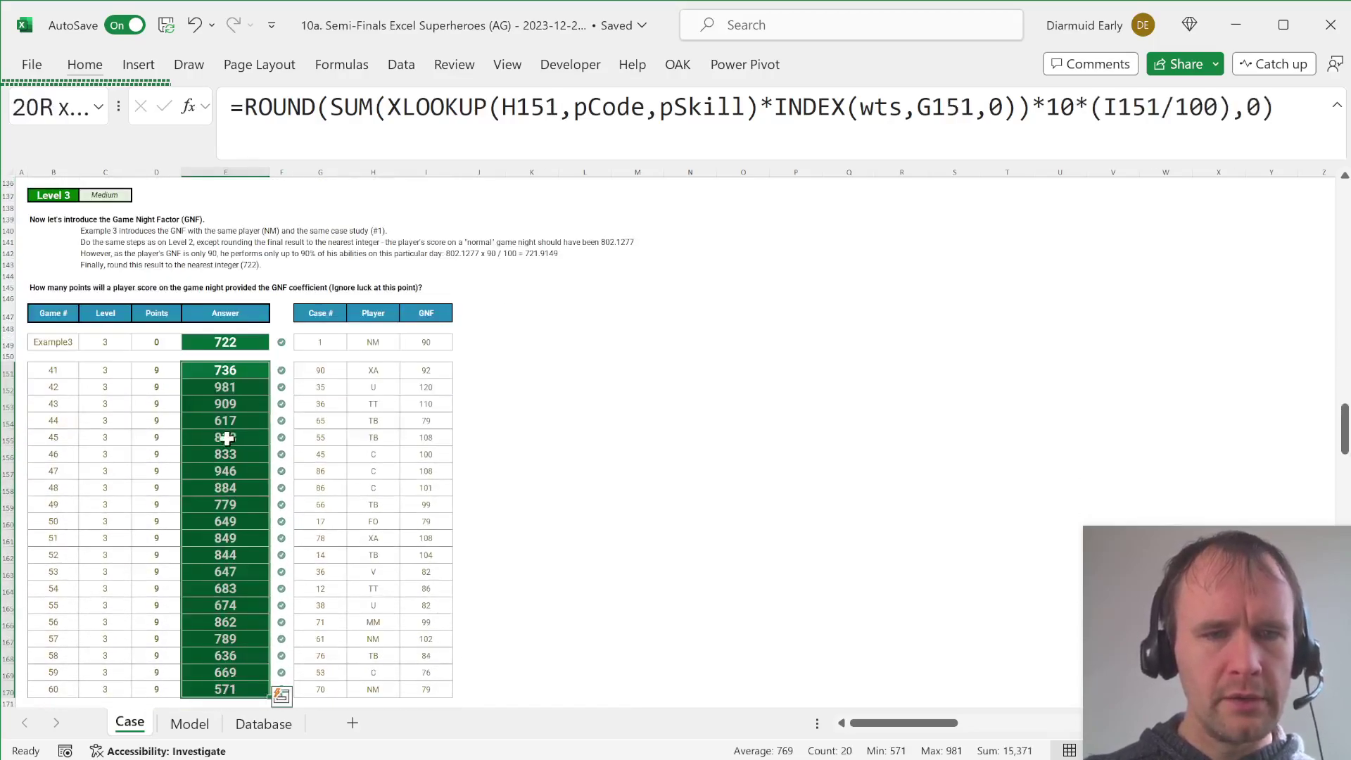
pyautogui.scroll(-10, 540, 474)
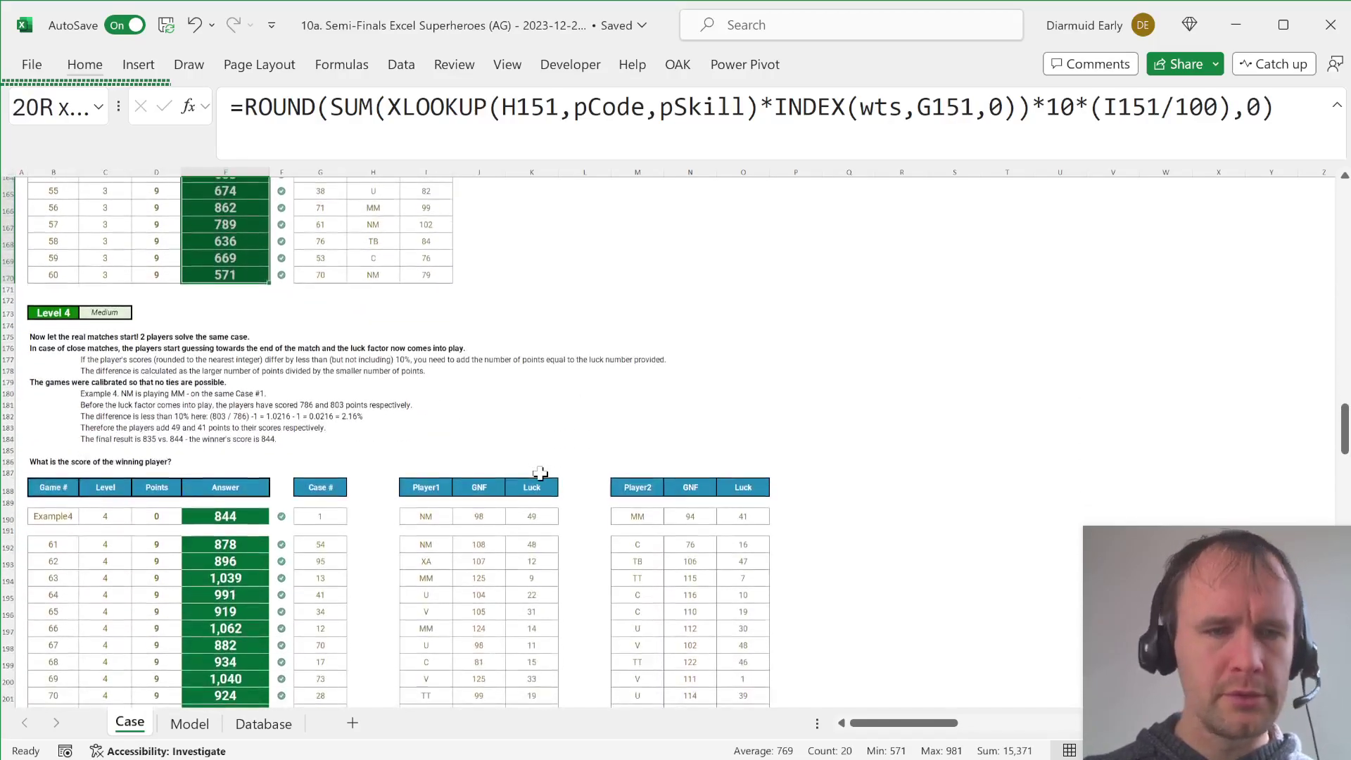
# Try =SUM(Model!G17:G106) as the Bonus 5 answer in E55 on the Case sheet, and clear the cell again.
pyautogui.hotkey('ctrl', 'pagedown')
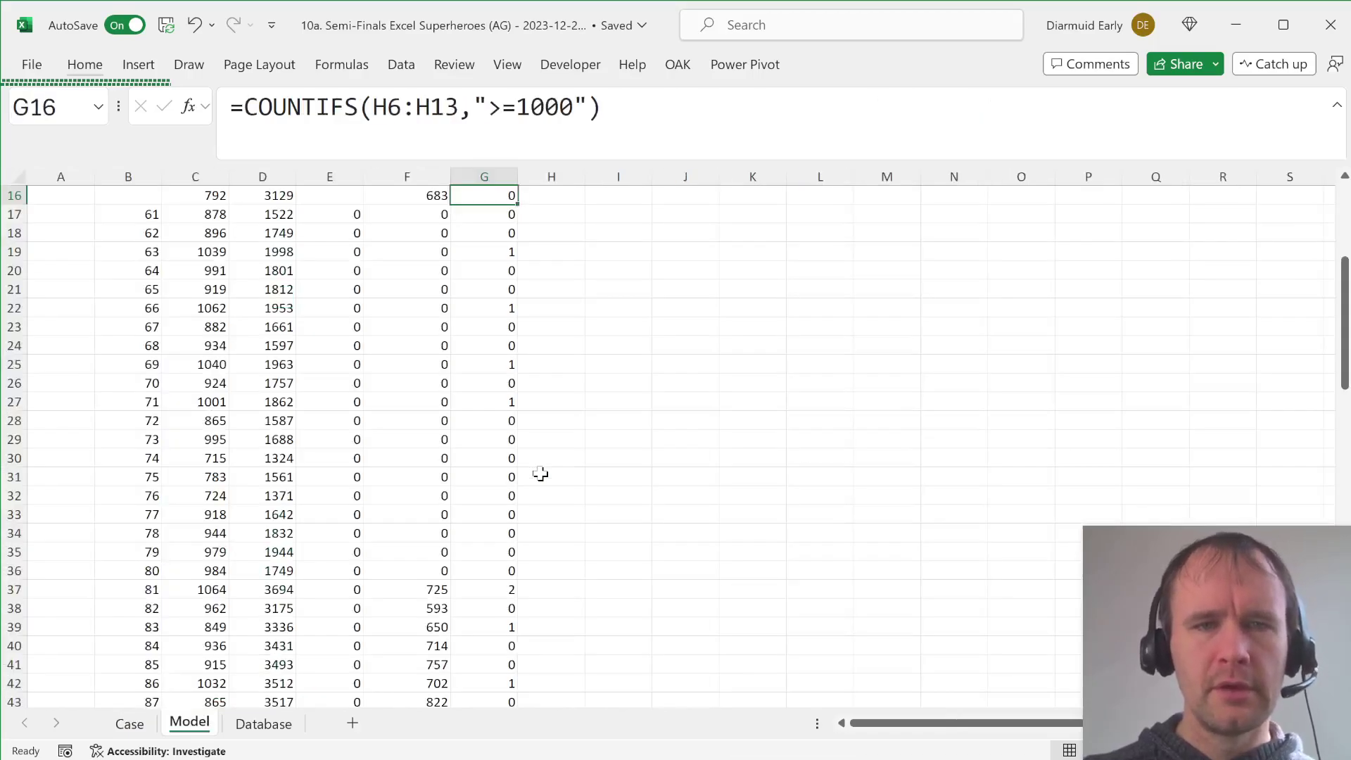
pyautogui.hotkey('ctrl', 'pageup')
pyautogui.hotkey('ctrl', 'Up')
pyautogui.hotkey('ctrl', 'Up')
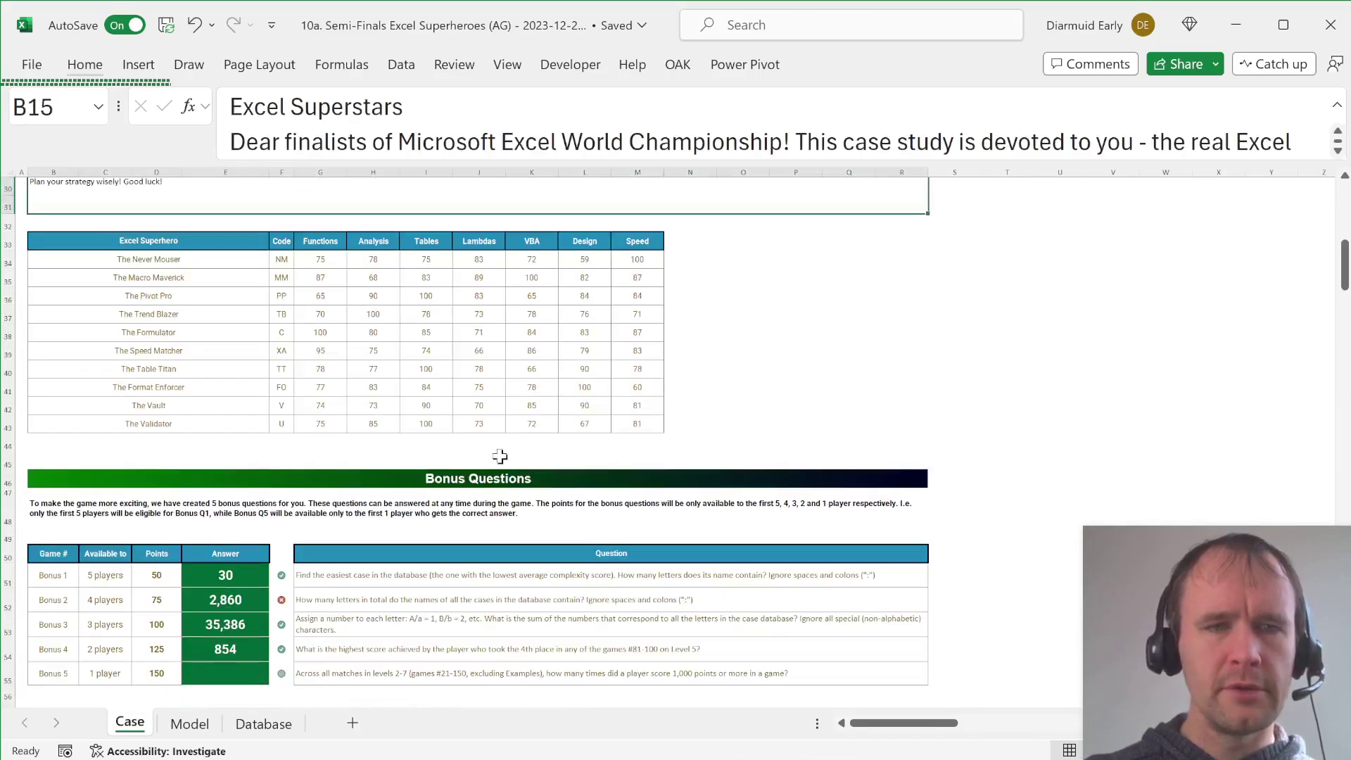
pyautogui.click(209, 673)
pyautogui.write('=sum(')
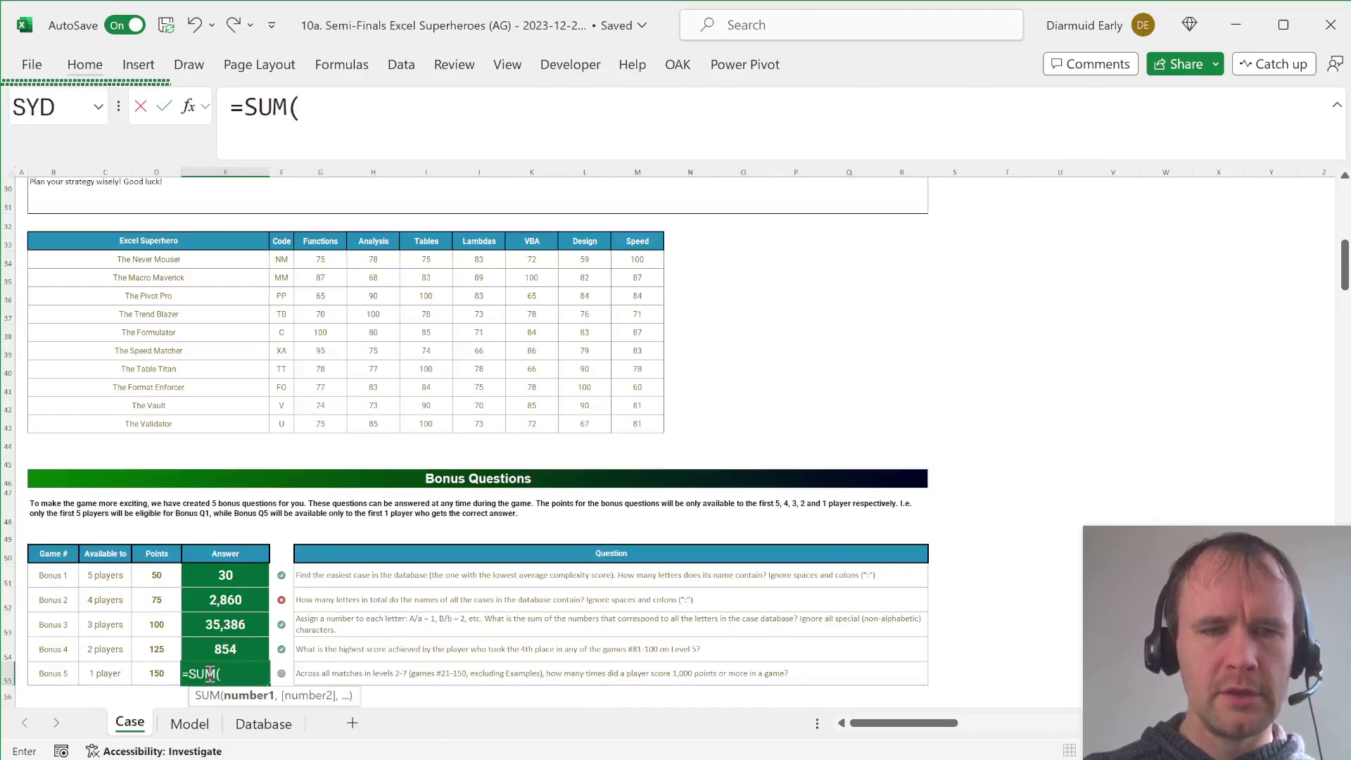
pyautogui.hotkey('ctrl', 'pagedown')
pyautogui.click(504, 207)
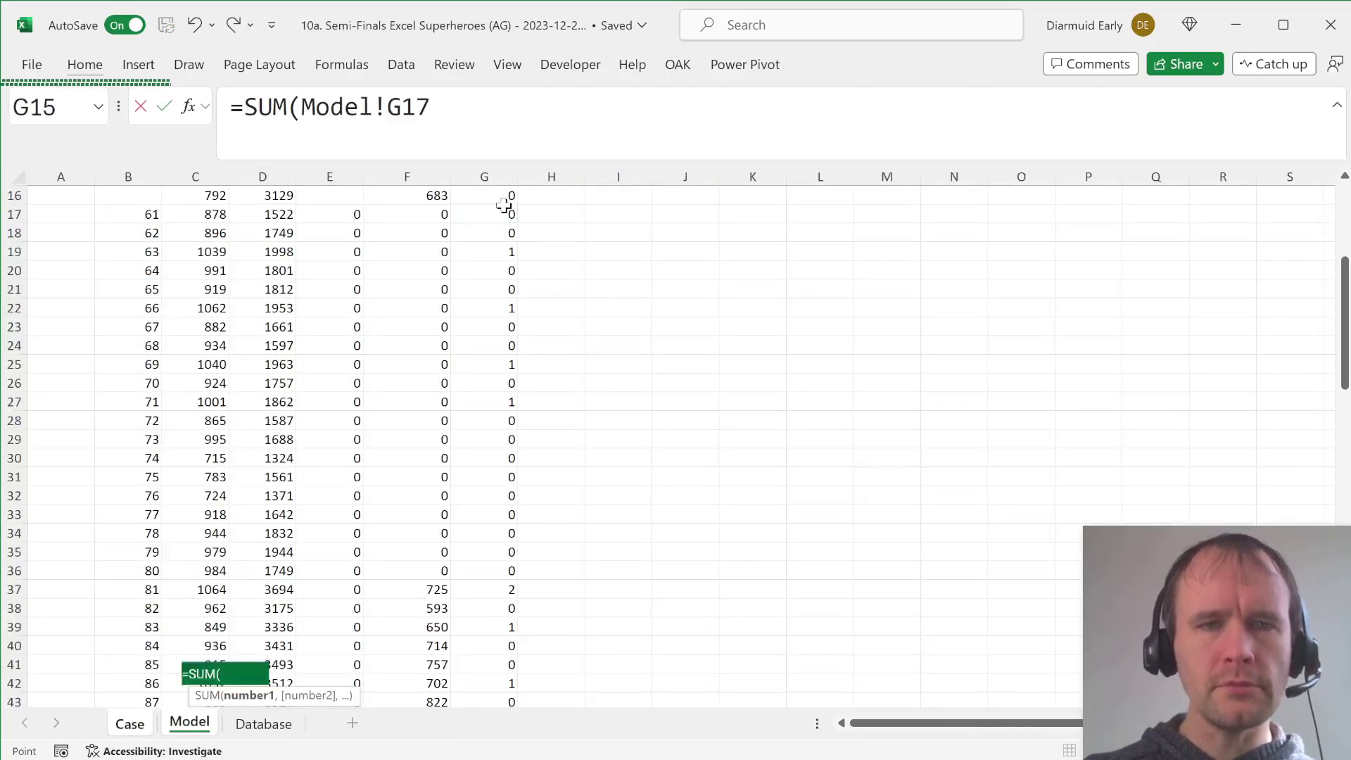
pyautogui.press('Up')
pyautogui.press('Up')
pyautogui.press('Down')
pyautogui.press('Down')
pyautogui.hotkey('ctrl', 'shift', 'Down')
pyautogui.write(')')
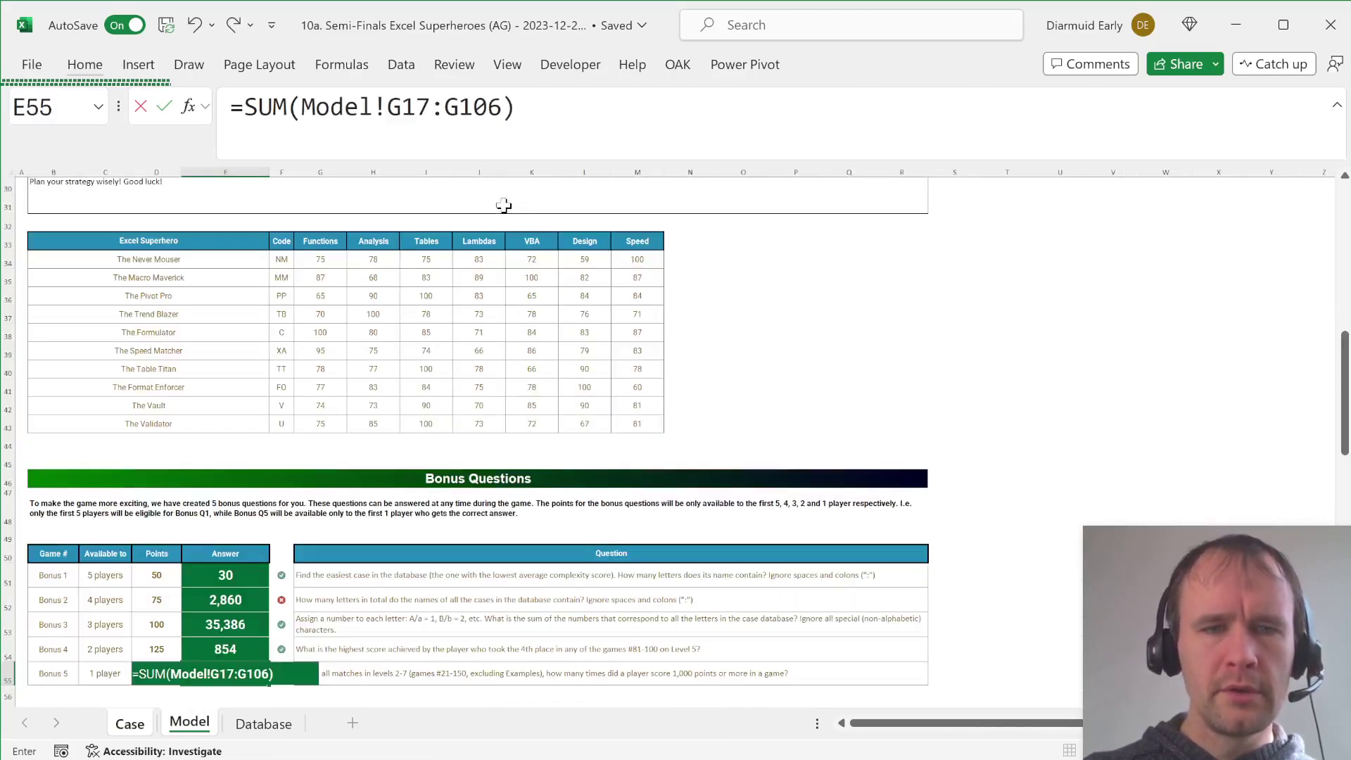
pyautogui.press('Return')
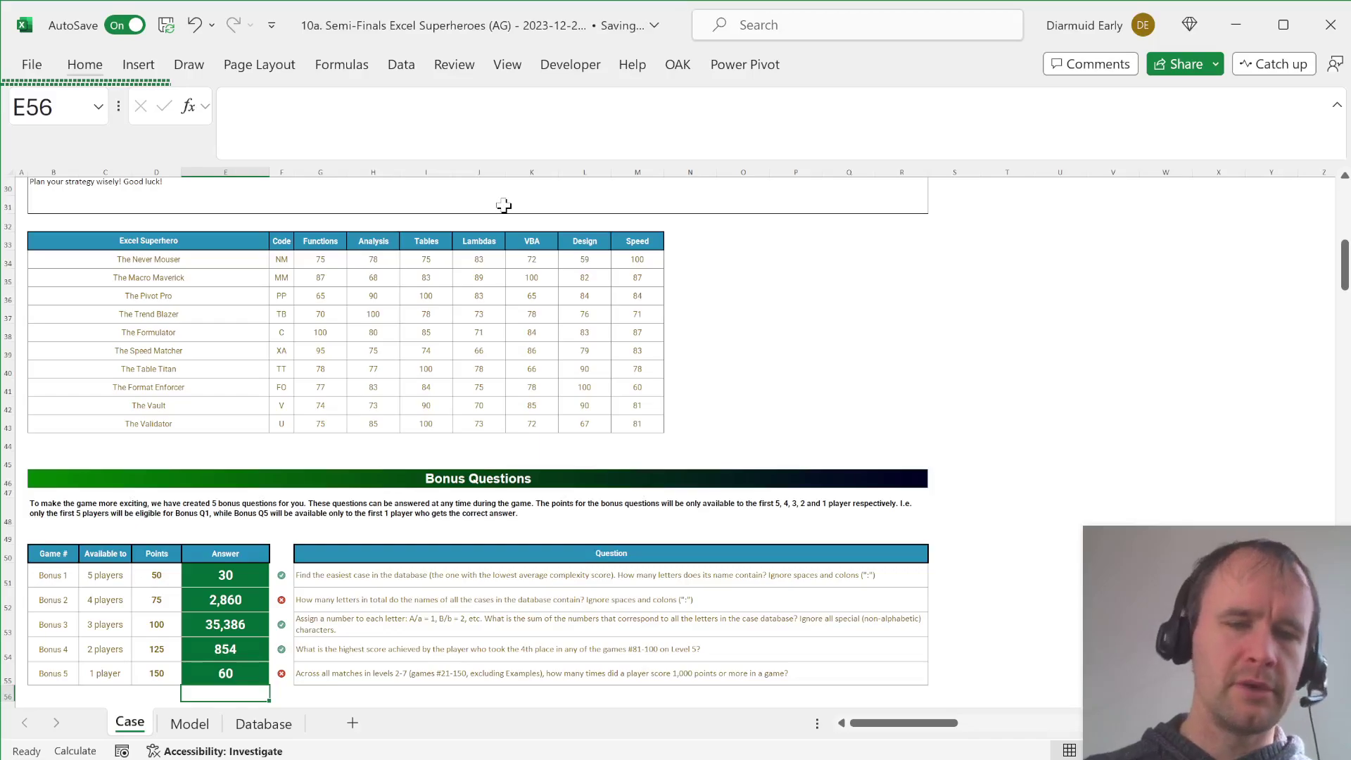
pyautogui.press('Up')
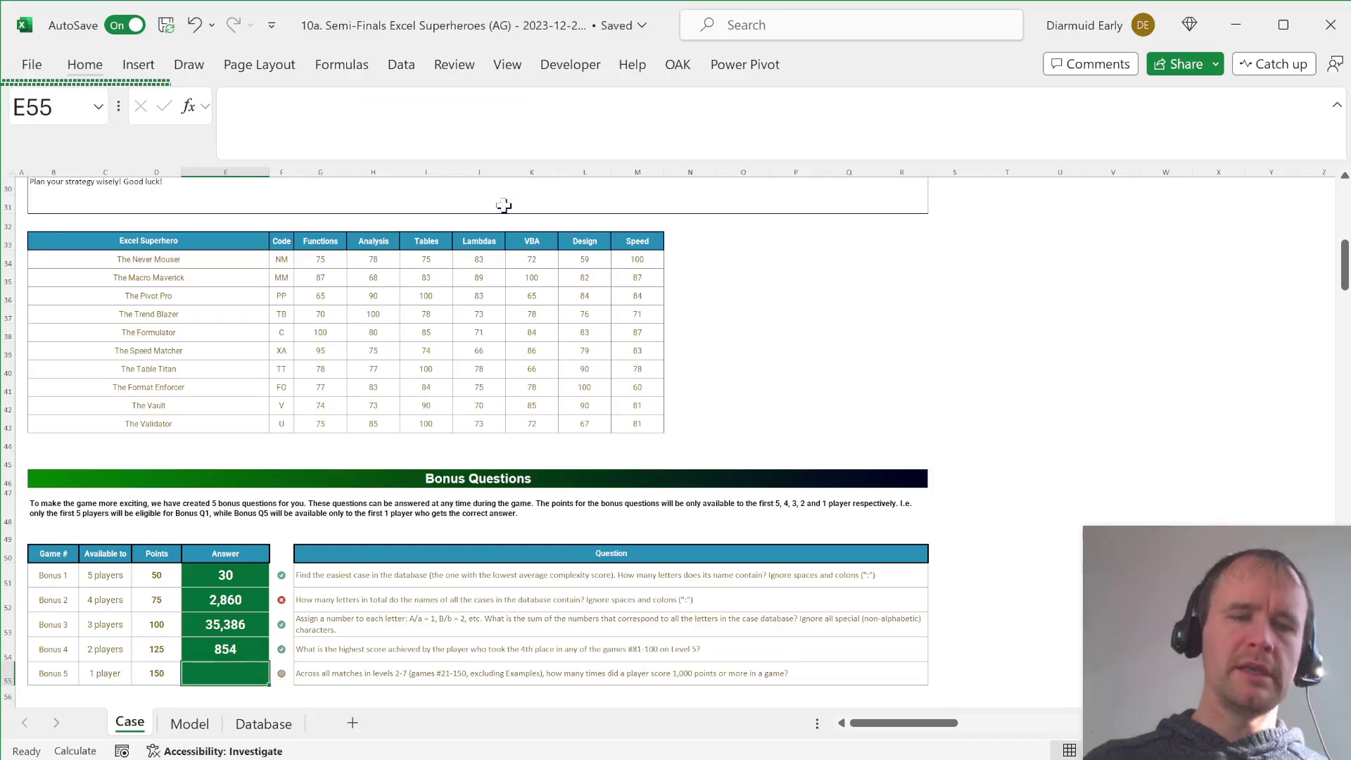
# Read the Level 7 elimination rules and question on the Case sheet.
pyautogui.press('pagedown')
pyautogui.press('pagedown')
pyautogui.press('pagedown')
pyautogui.press('pagedown')
pyautogui.press('pagedown')
pyautogui.press('pagedown')
pyautogui.press('pagedown')
pyautogui.press('pagedown')
pyautogui.press('pagedown')
pyautogui.press('pagedown')
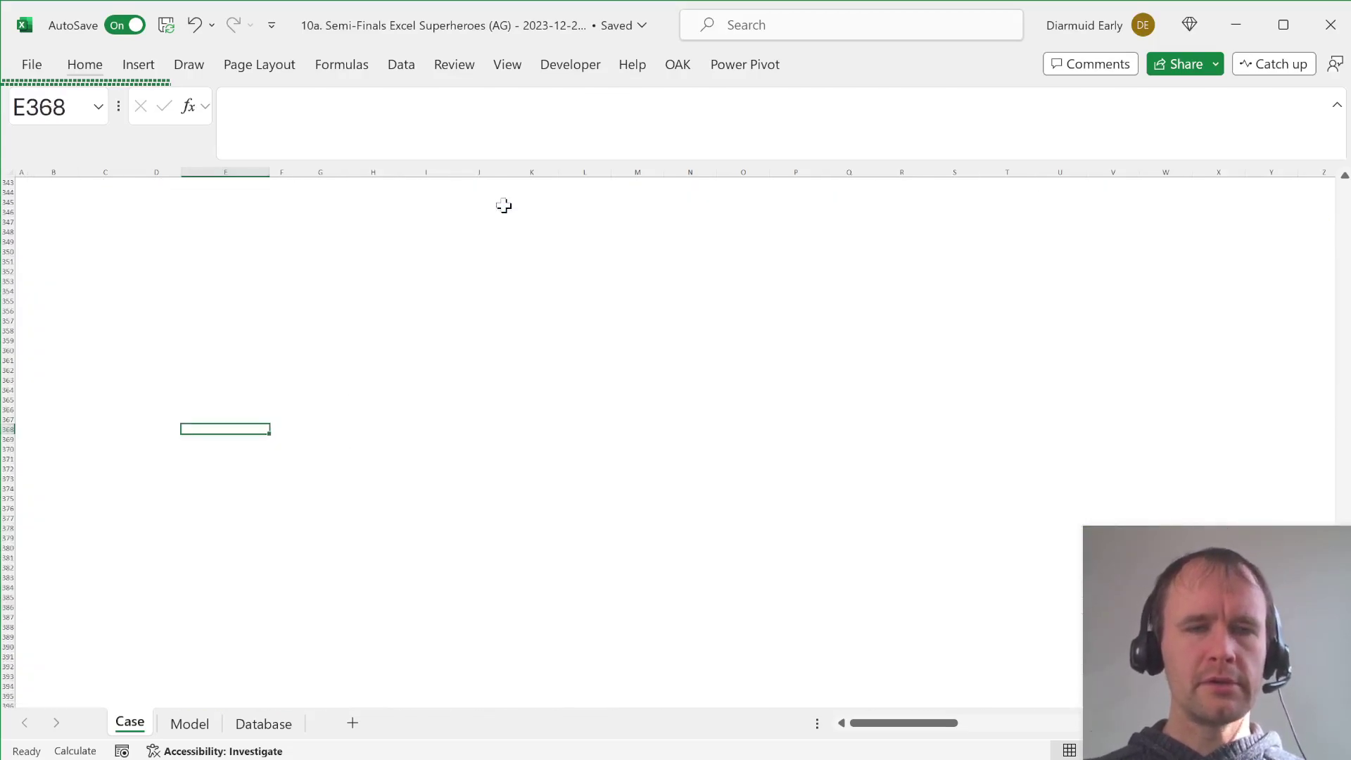
pyautogui.press('pageup')
pyautogui.press('pageup')
pyautogui.press('pageup')
pyautogui.hotkey('ctrl', 'Down')
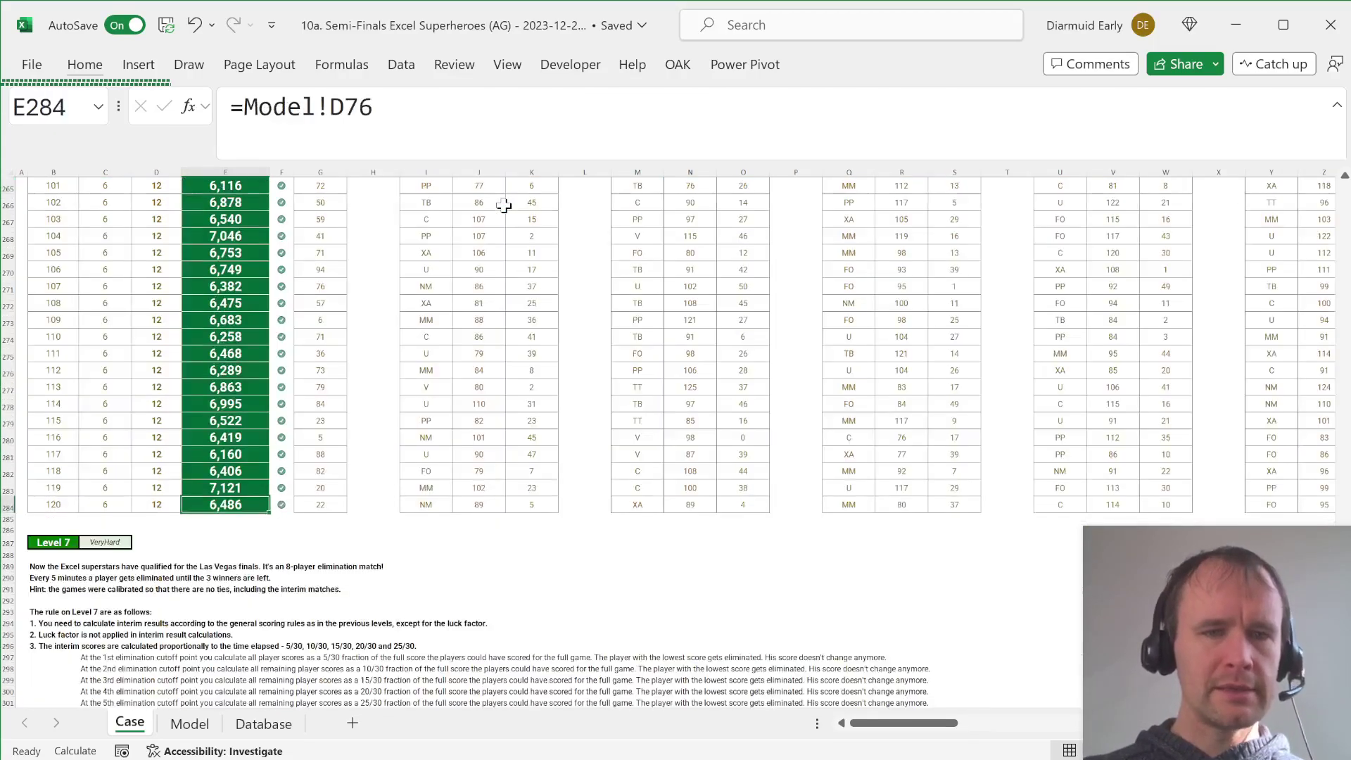
pyautogui.press('Down')
pyautogui.press('Down')
pyautogui.press('Down')
pyautogui.press('Down')
pyautogui.press('Down')
pyautogui.press('Down')
pyautogui.press('Down')
pyautogui.press('Down')
pyautogui.press('Down')
pyautogui.press('Down')
pyautogui.press('Down')
pyautogui.press('Down')
pyautogui.press('Down')
pyautogui.press('Down')
pyautogui.press('Down')
pyautogui.press('Down')
pyautogui.press('Down')
pyautogui.press('Down')
pyautogui.press('Down')
pyautogui.press('Down')
pyautogui.press('Down')
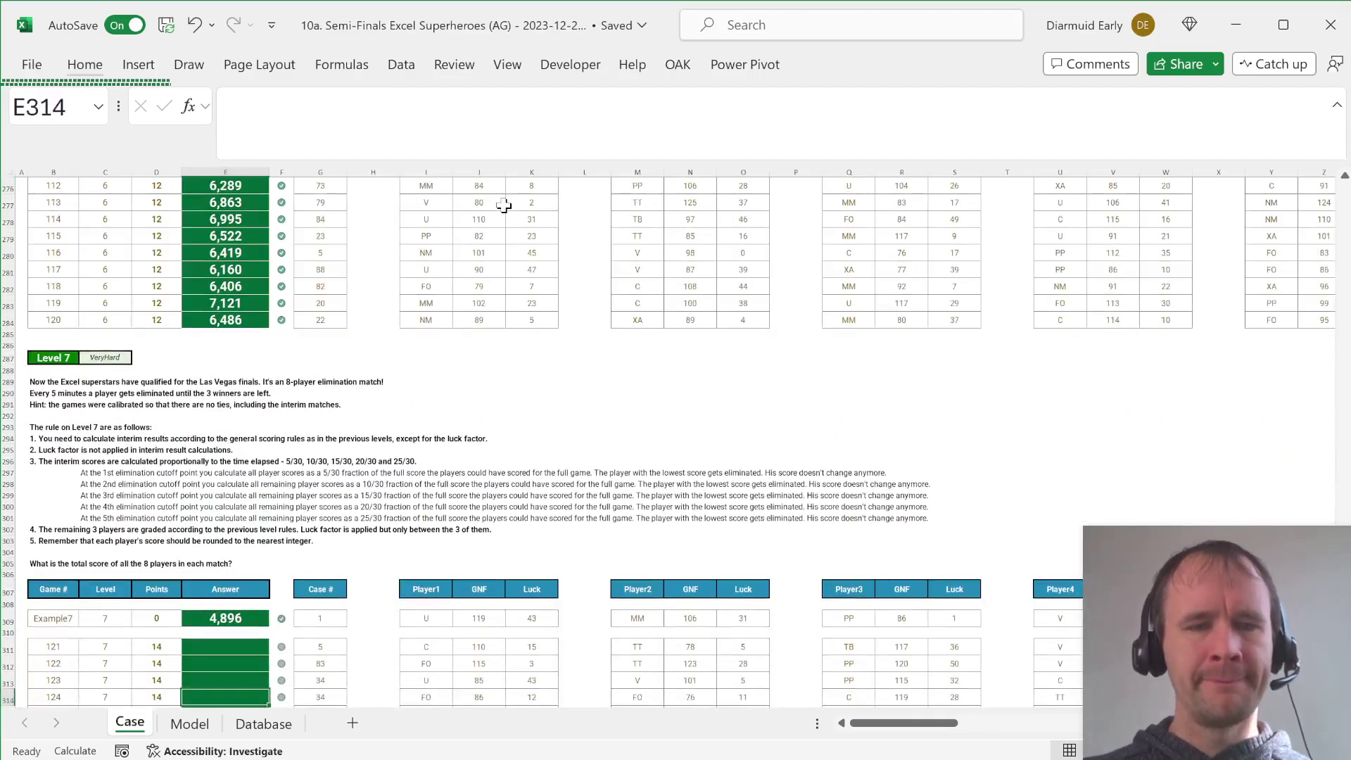
# Add the column heading "Elim. Rank" in I5 on the Model sheet, next to Final score.
pyautogui.hotkey('ctrl', 'pagedown')
pyautogui.hotkey('ctrl', 'Home')
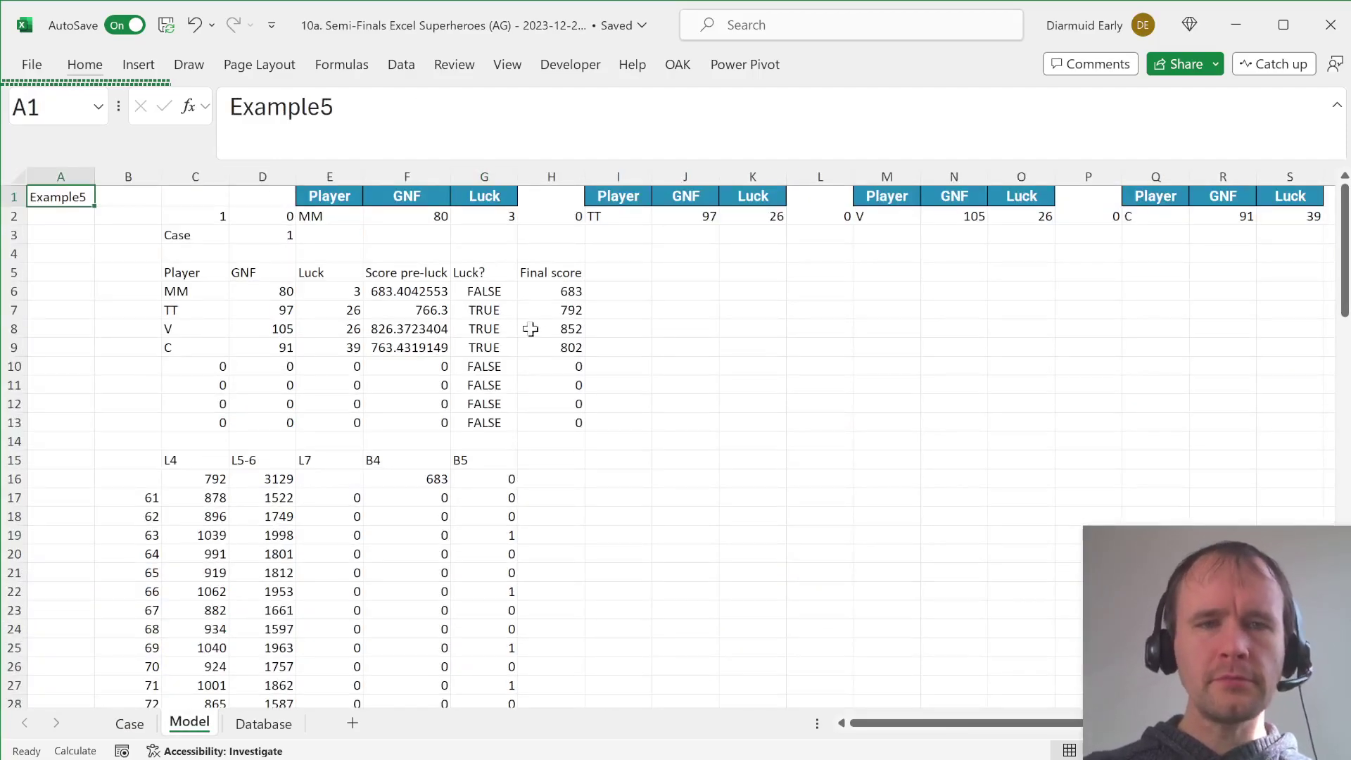
pyautogui.click(617, 275)
pyautogui.write('Elim')
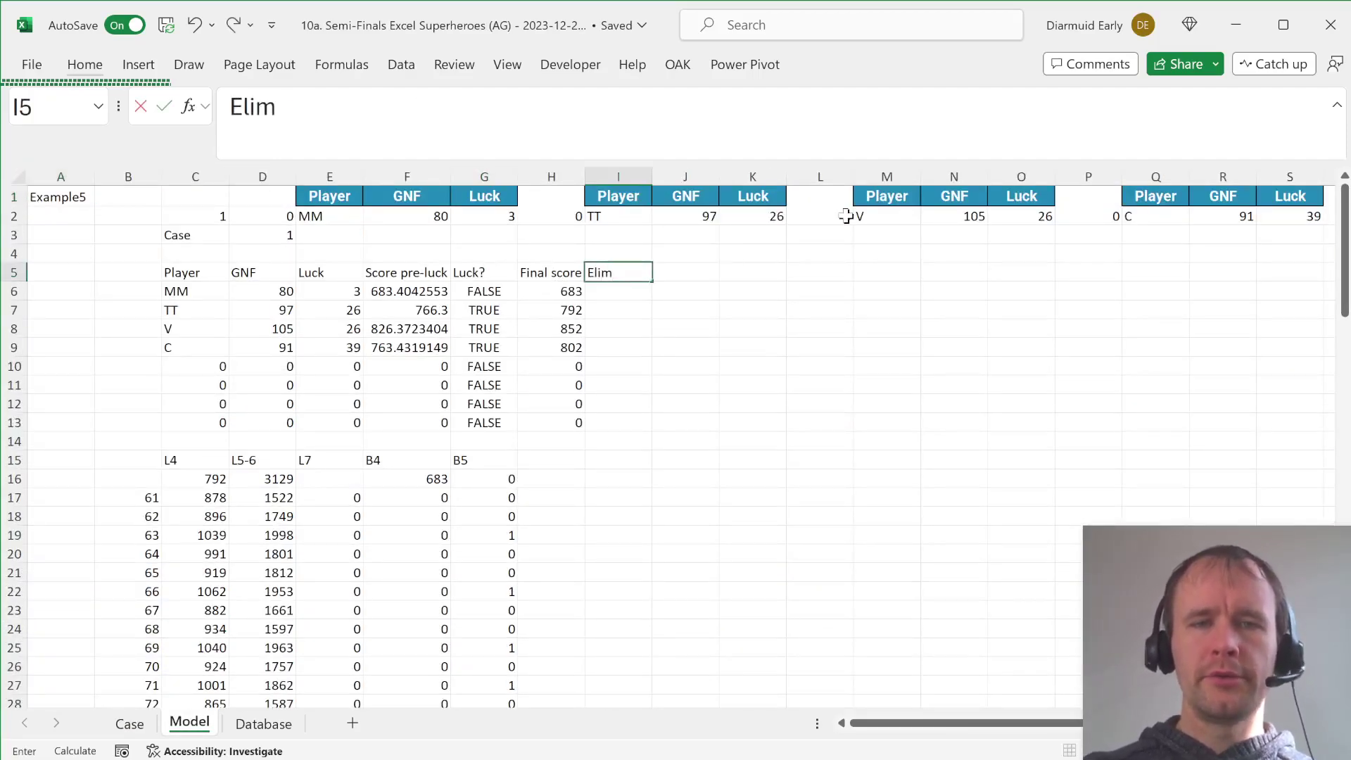
pyautogui.write('. Rank')
pyautogui.press('Return')
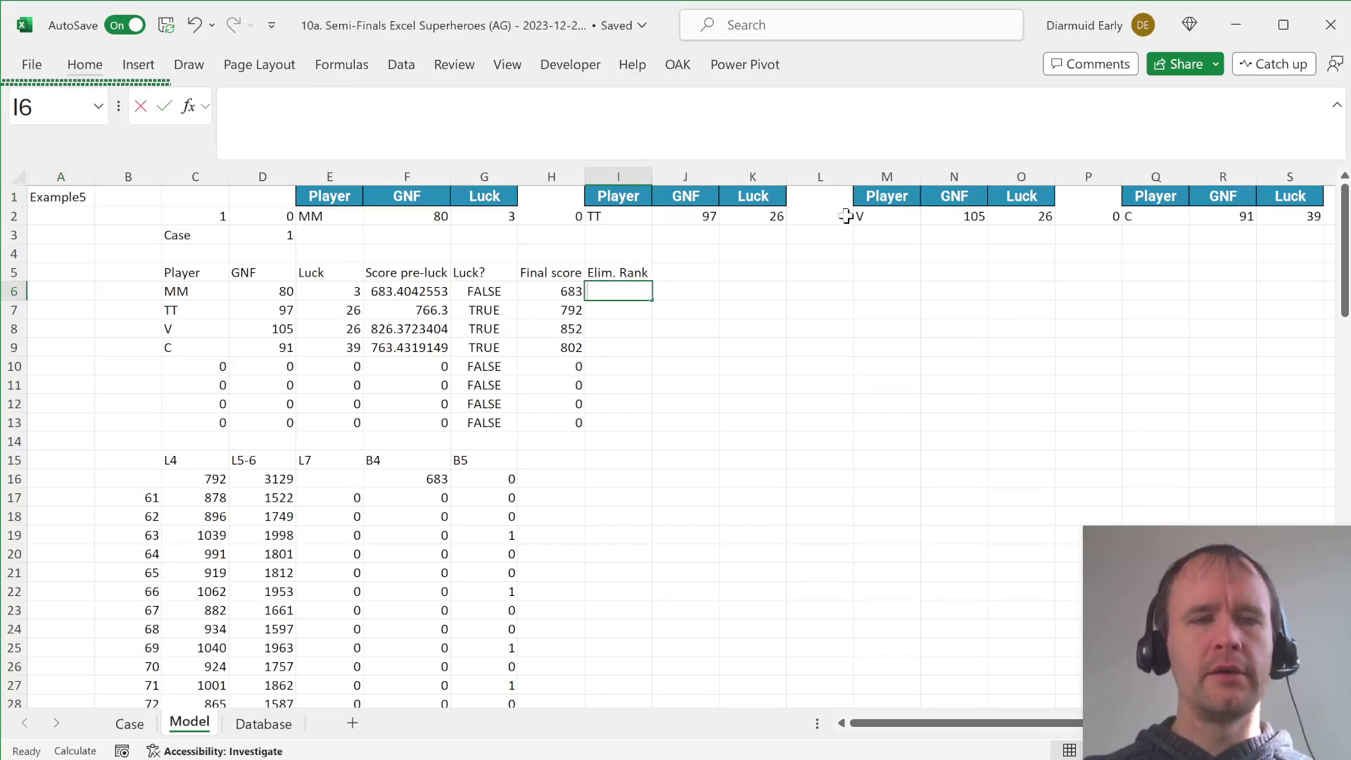
pyautogui.write('=')
pyautogui.press('Escape')
# Set the game selector in A1 to Example7.
pyautogui.press('Up')
pyautogui.press('Left')
pyautogui.hotkey('ctrl', 'Home')
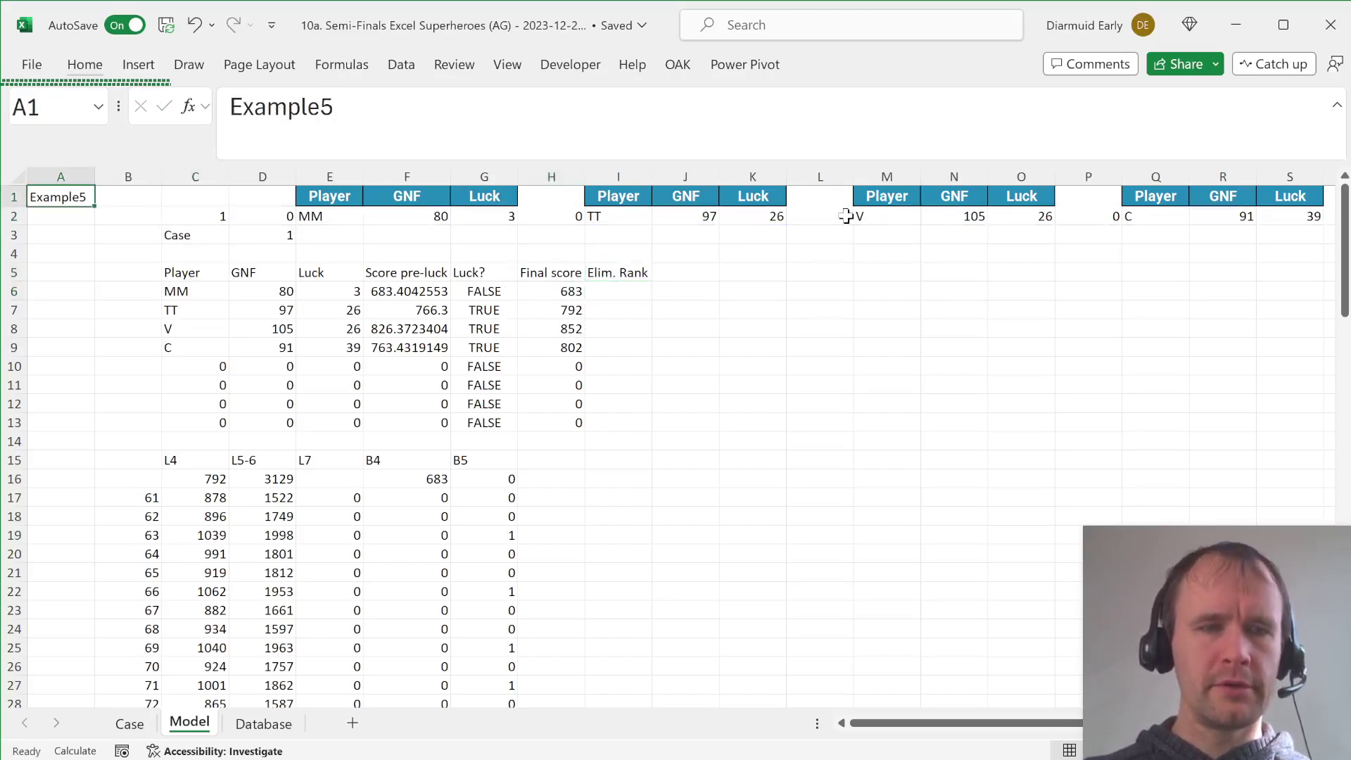
pyautogui.press('F2')
pyautogui.press('BackSpace')
pyautogui.write('7')
pyautogui.press('Return')
# Enter =RANK.AVG(F6,$F$6:$F$13) in I6 to rank the first player's pre-luck score for elimination.
pyautogui.press('Right')
pyautogui.press('Down')
pyautogui.press('Right')
pyautogui.press('Down')
pyautogui.press('Right')
pyautogui.press('Right')
pyautogui.press('Down')
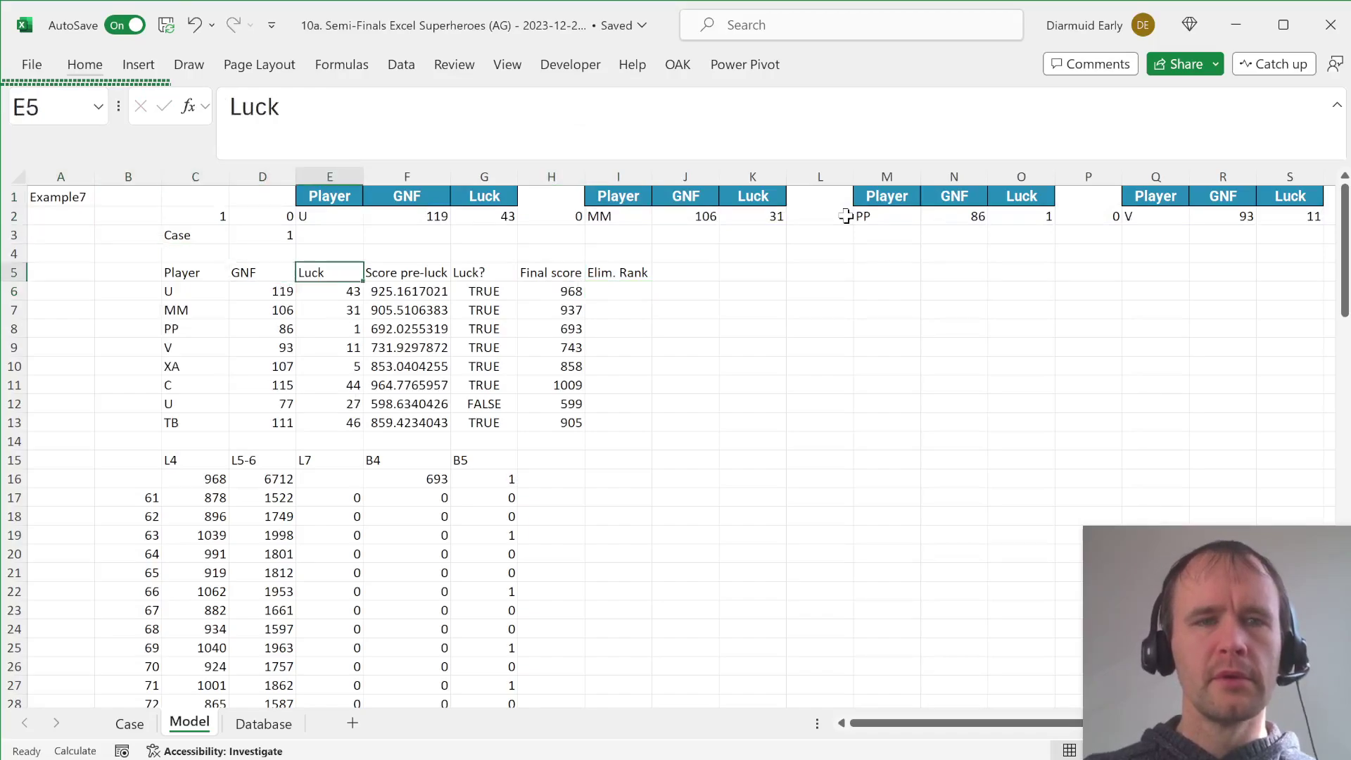
pyautogui.press('Right')
pyautogui.press('Right')
pyautogui.press('Right')
pyautogui.press('Right')
pyautogui.press('Down')
pyautogui.write('=')
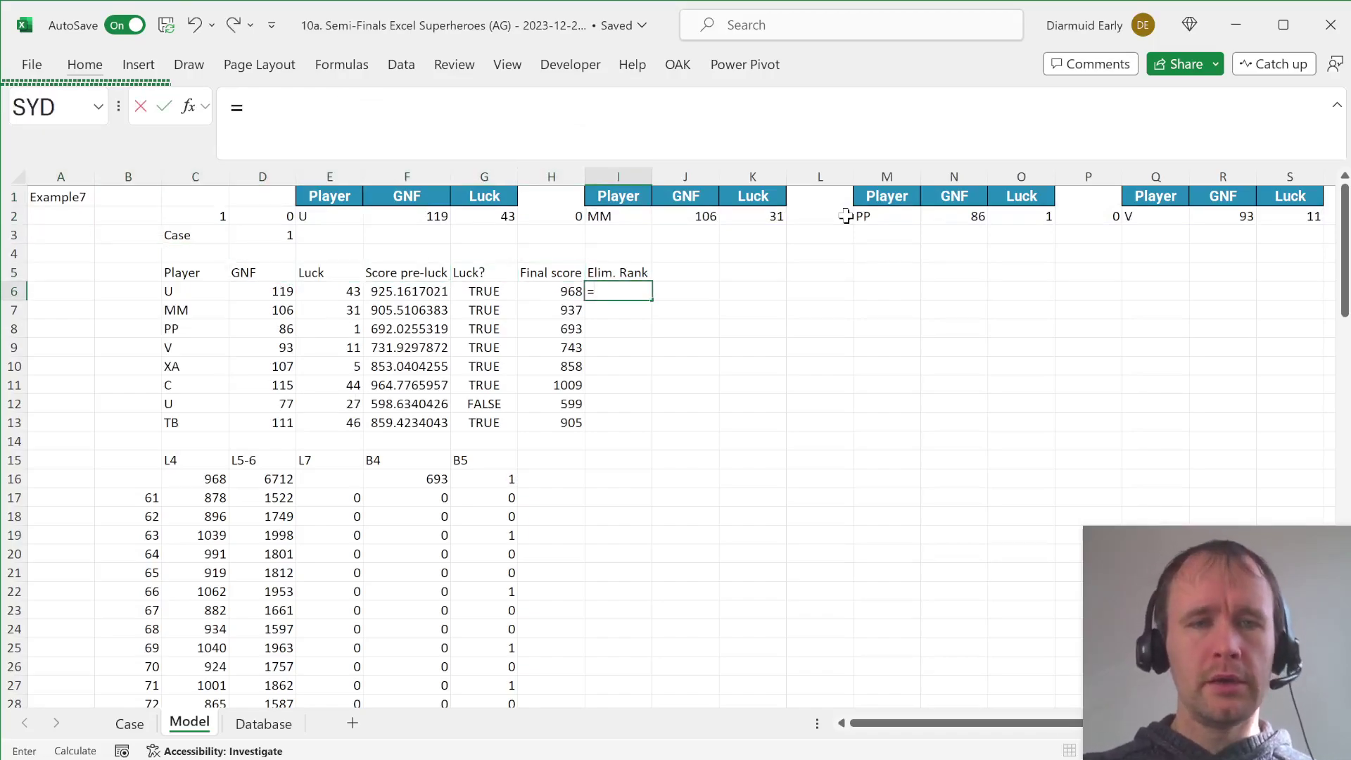
pyautogui.write('rank')
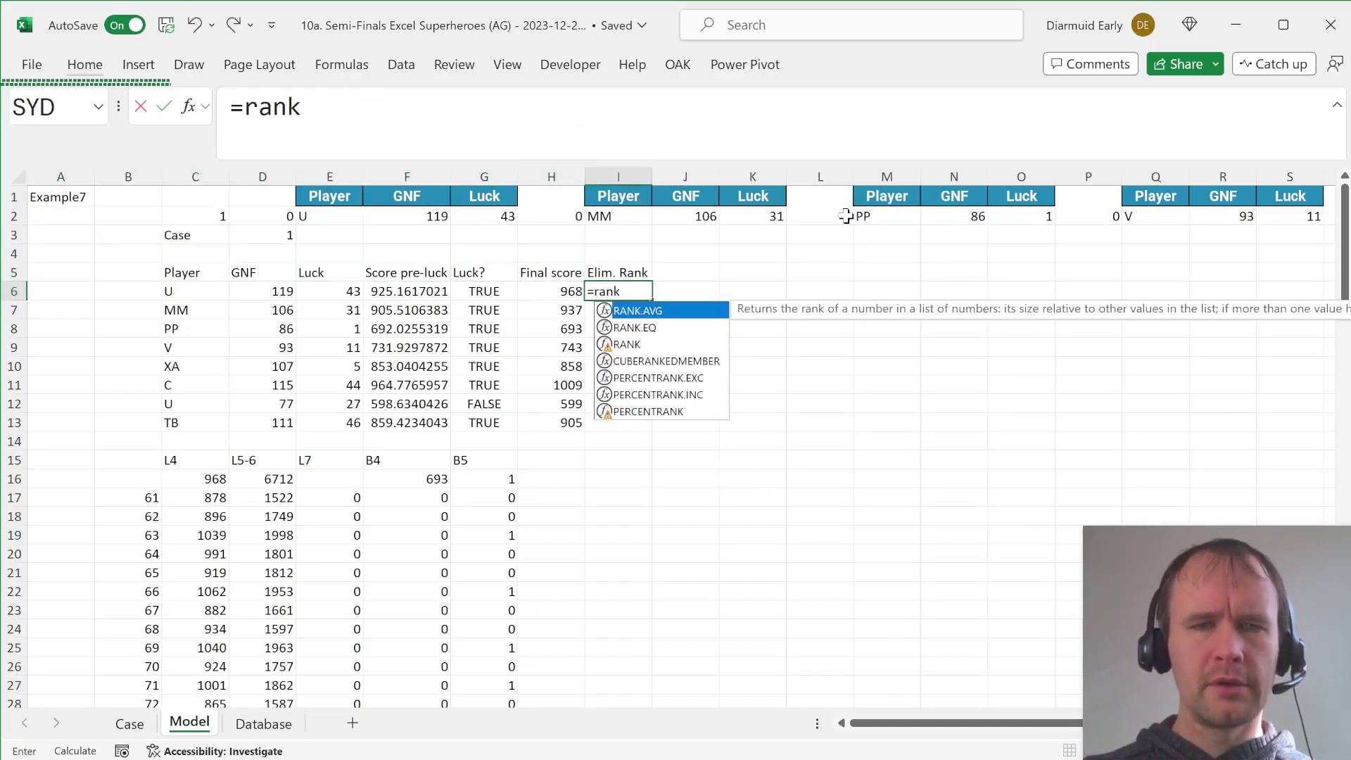
pyautogui.press('Tab')
pyautogui.press('Left')
pyautogui.press('Left')
pyautogui.press('Left')
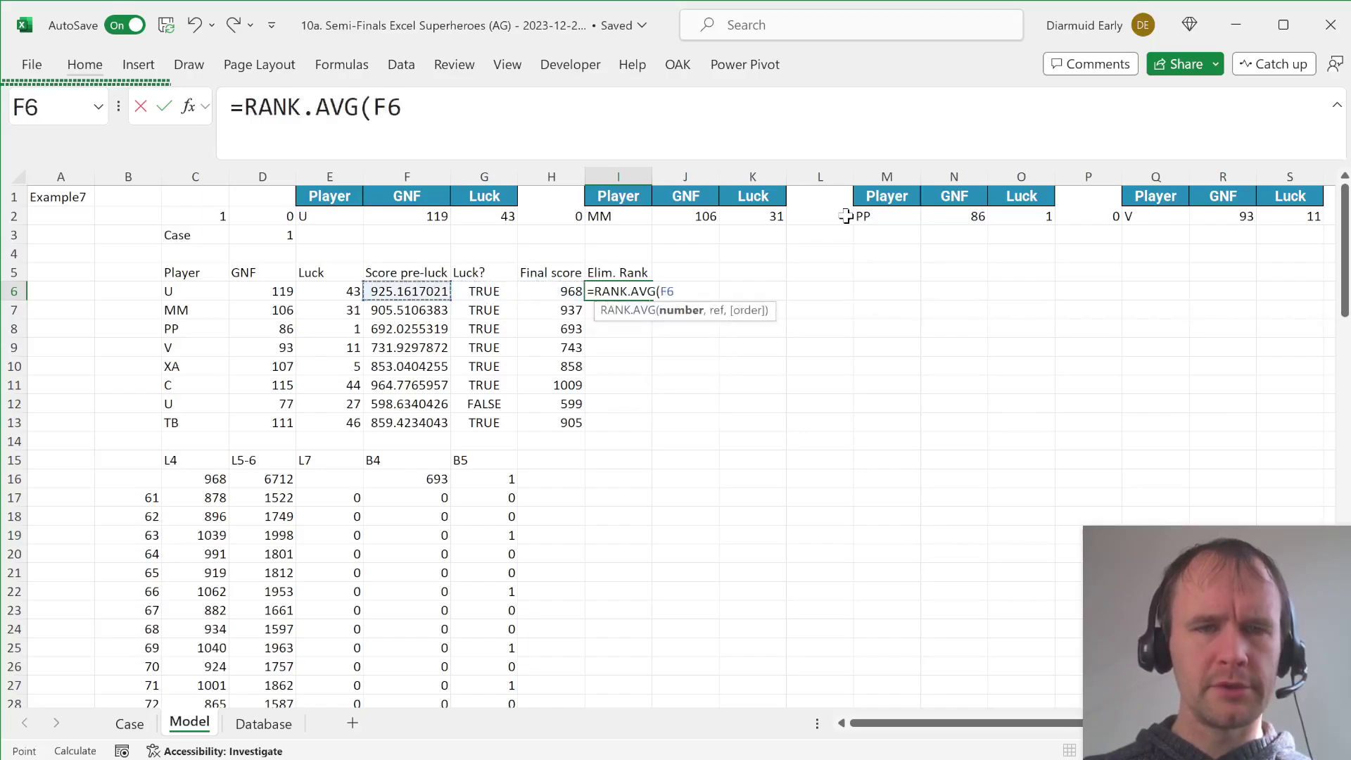
pyautogui.write(',')
pyautogui.press('Left')
pyautogui.press('Left')
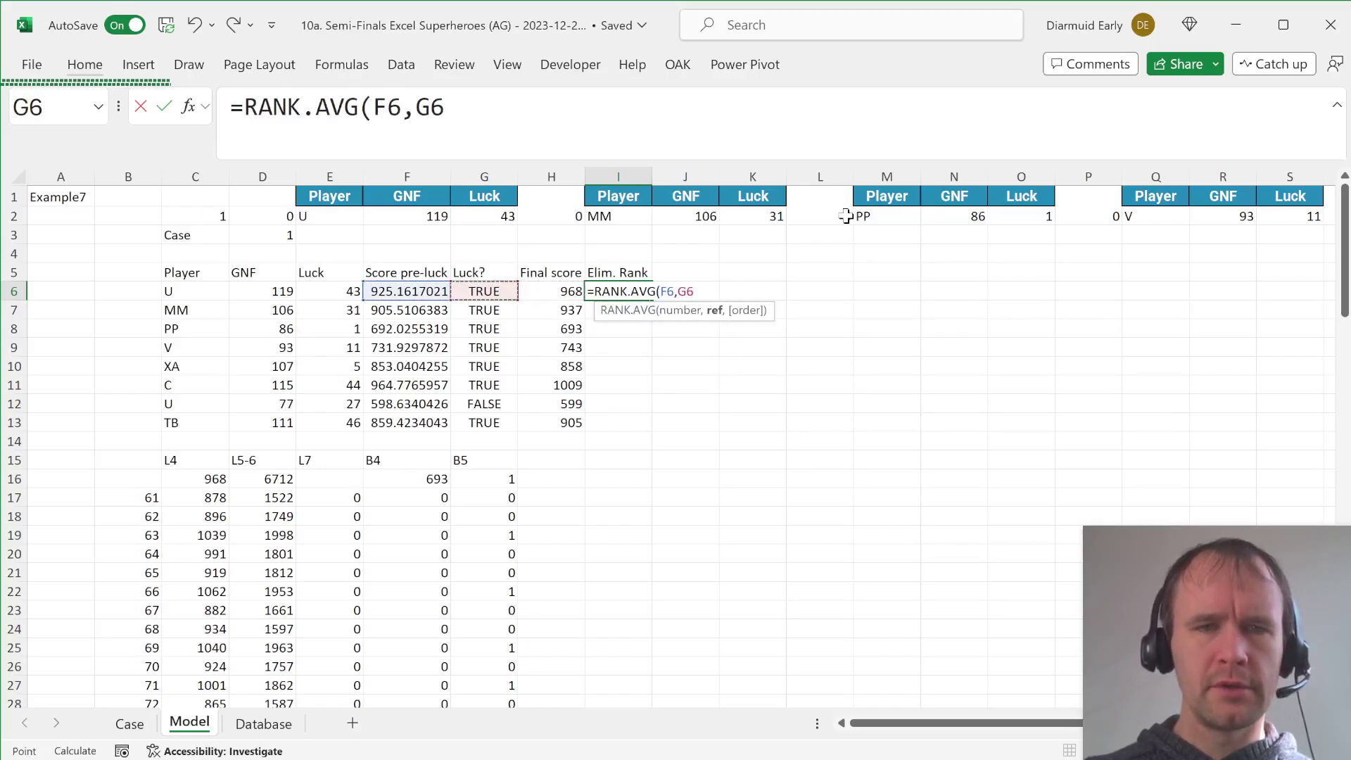
pyautogui.press('Left')
pyautogui.hotkey('ctrl', 'shift', 'Down')
pyautogui.press('F4')
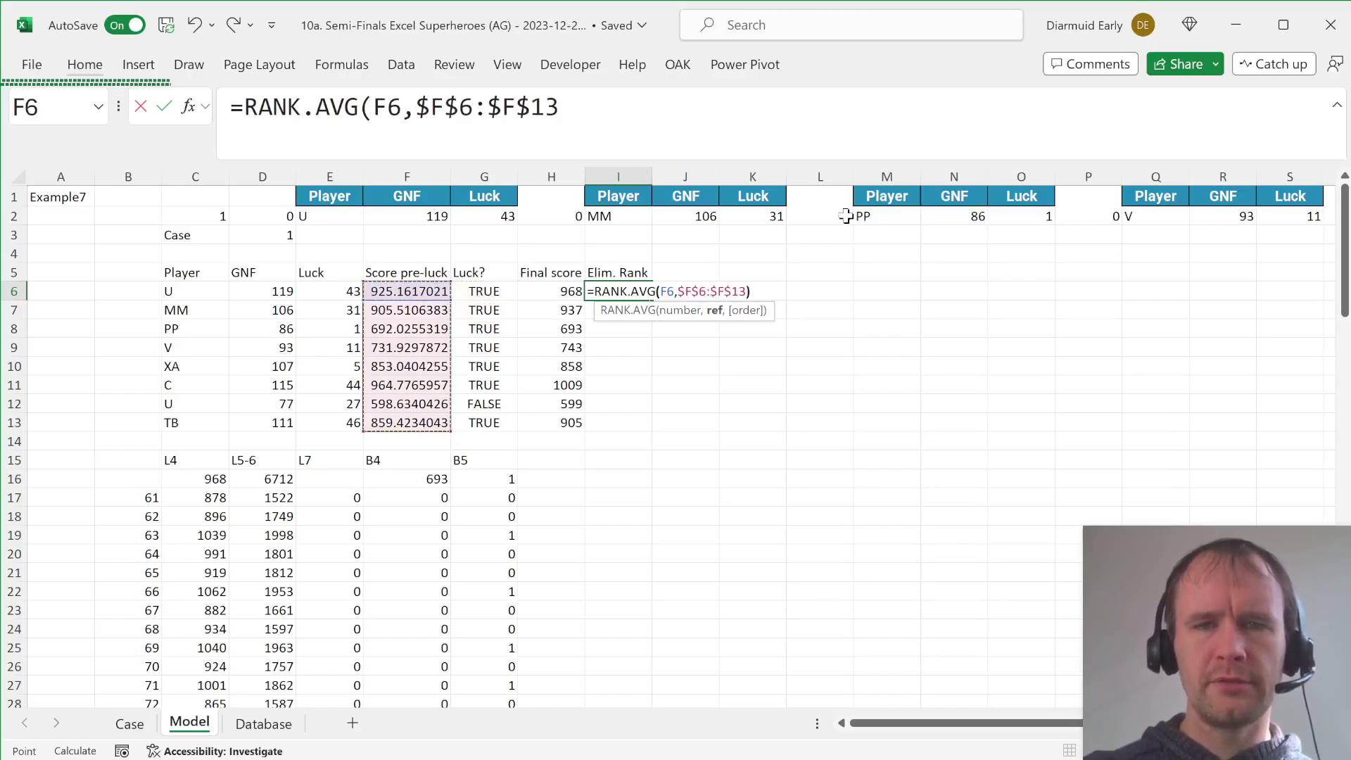
pyautogui.press('Return')
# Fill the Elim. Rank formula from I6 down to I13.
pyautogui.press('Left')
pyautogui.hotkey('ctrl', 'Down')
pyautogui.press('Right')
pyautogui.hotkey('ctrl', 'shift', 'Up')
pyautogui.hotkey('ctrl', 'd')
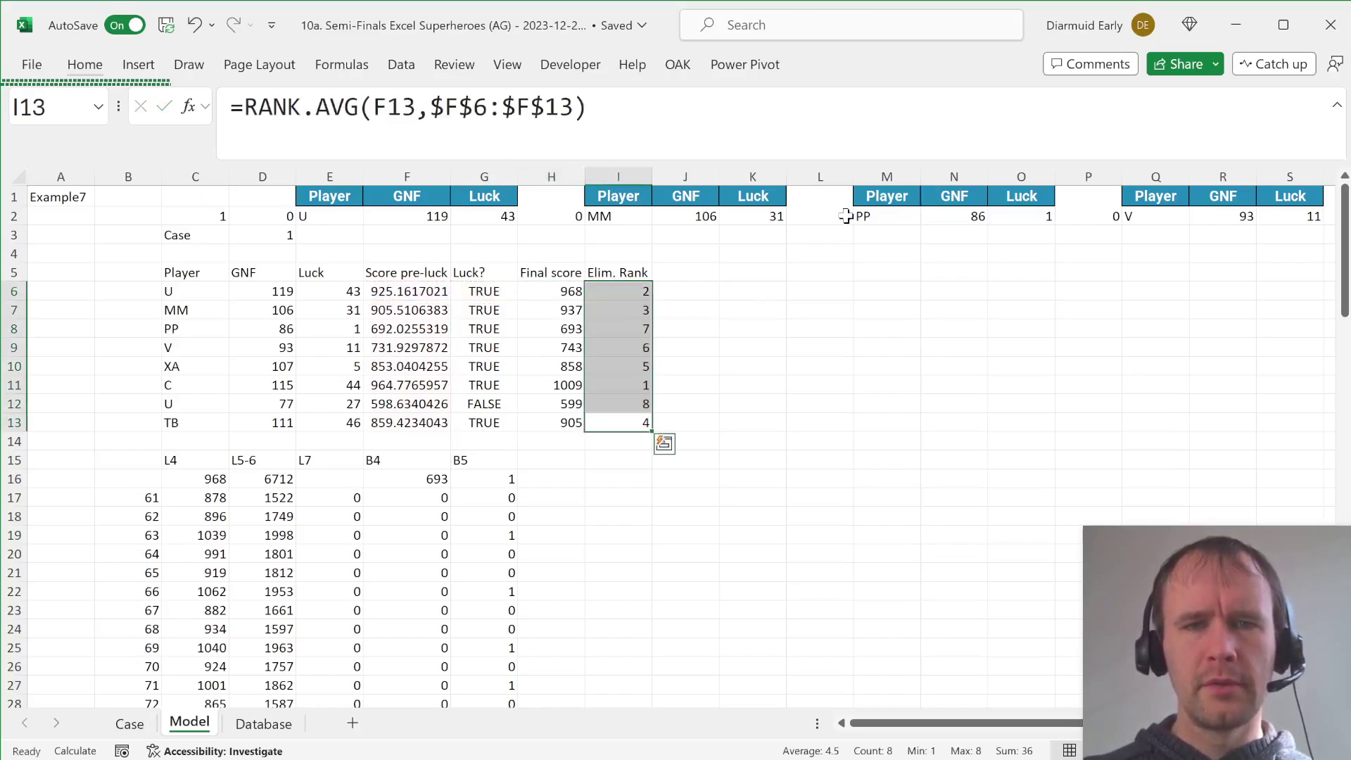
# Review the elimination ranks in column I against the pre-luck scores in each player's row.
pyautogui.press('Down')
pyautogui.press('Down')
pyautogui.press('Down')
pyautogui.press('Down')
pyautogui.press('Down')
pyautogui.hotkey('shift', 'space')
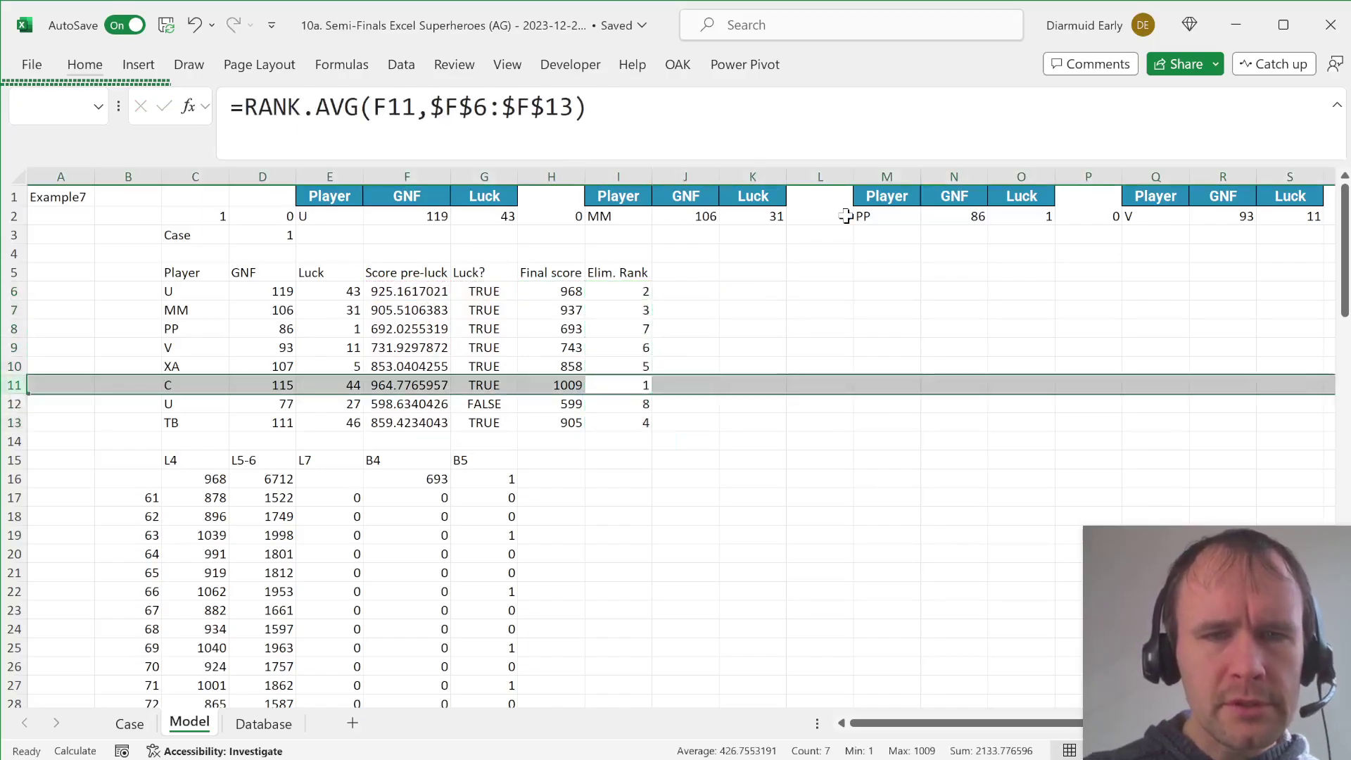
pyautogui.press('Up')
pyautogui.hotkey('shift', 'space')
pyautogui.press('Up')
pyautogui.press('Up')
pyautogui.press('Up')
pyautogui.press('Up')
pyautogui.press('Up')
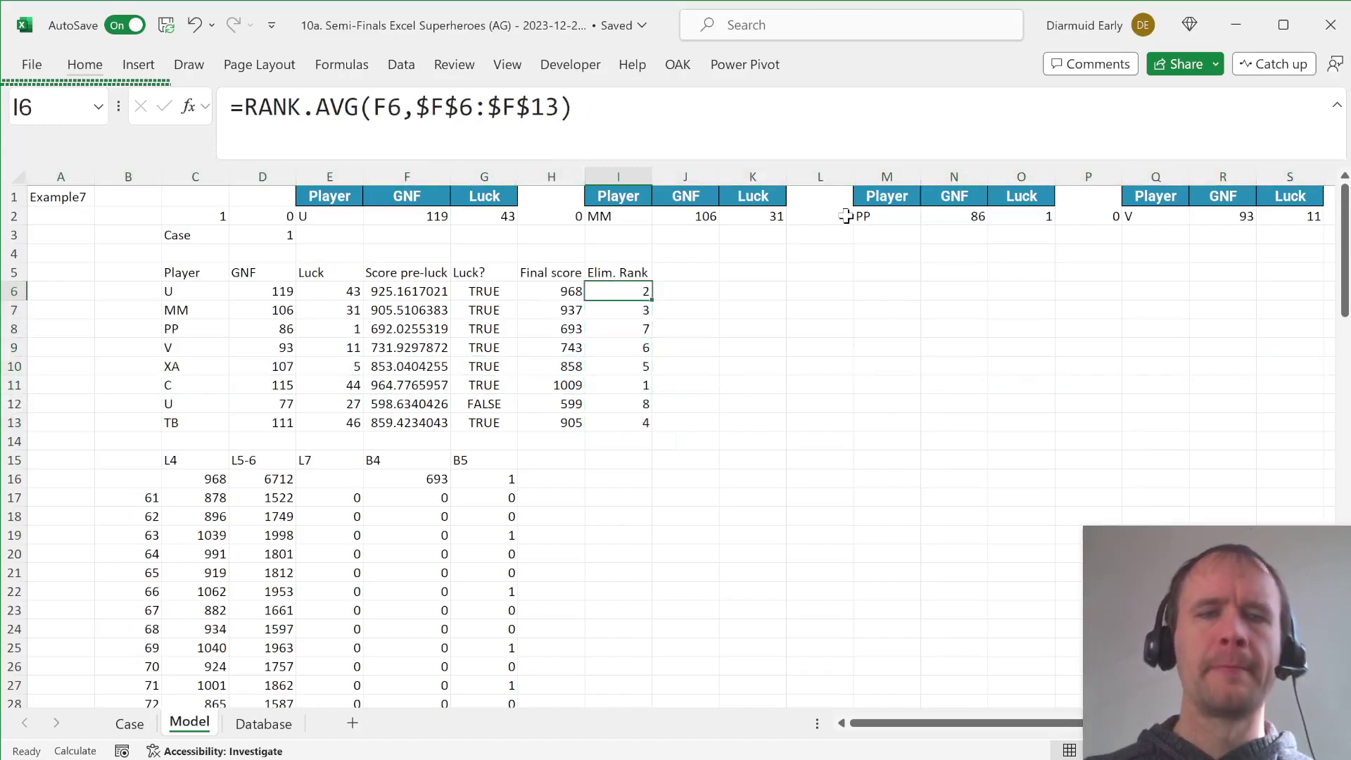
# Add the column heading "Elim score" in J5, next to Elim. Rank.
pyautogui.press('Right')
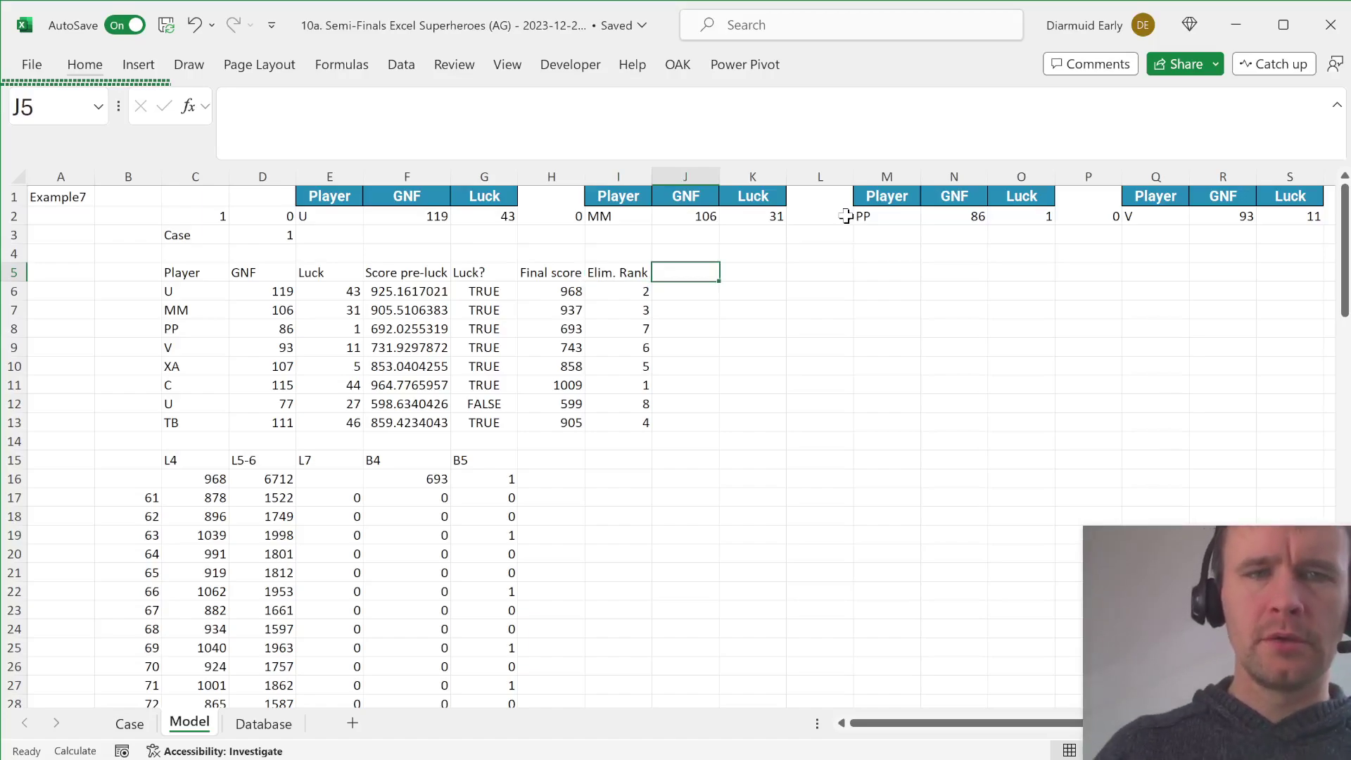
pyautogui.write('Elim s')
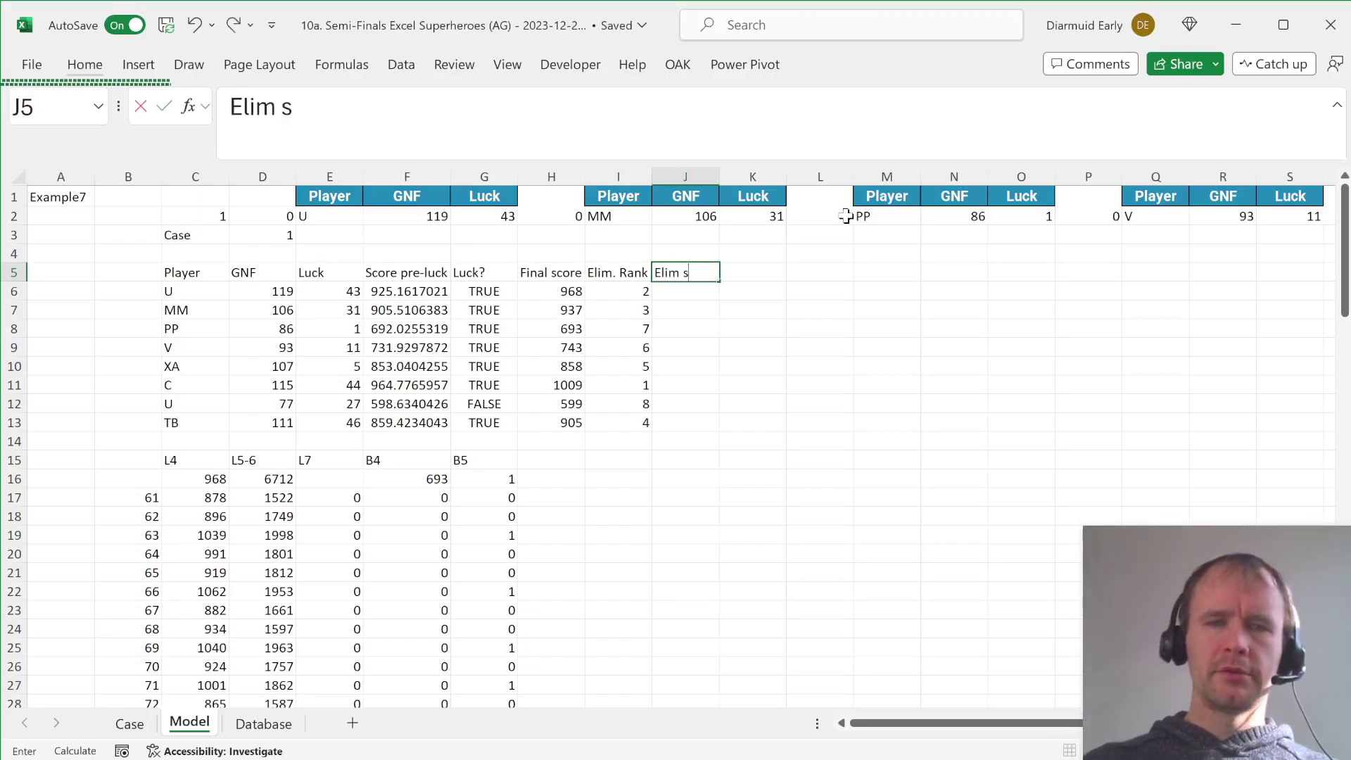
pyautogui.write('core')
pyautogui.press('Return')
# Enter =IF(I6>3,F6*(9-I6)*5/30,0) in J6 to score eliminated players by their rank.
pyautogui.write('=')
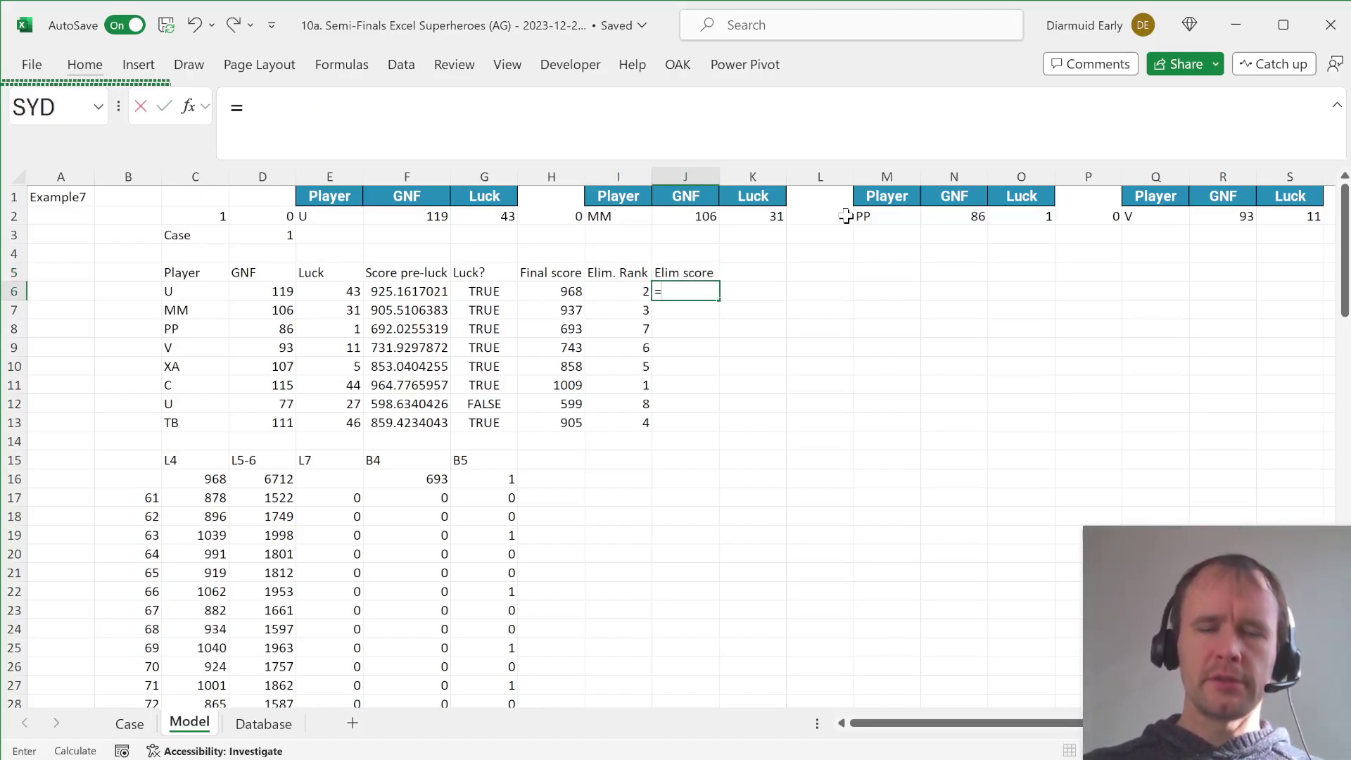
pyautogui.write('if')
pyautogui.press('Tab')
pyautogui.press('Left')
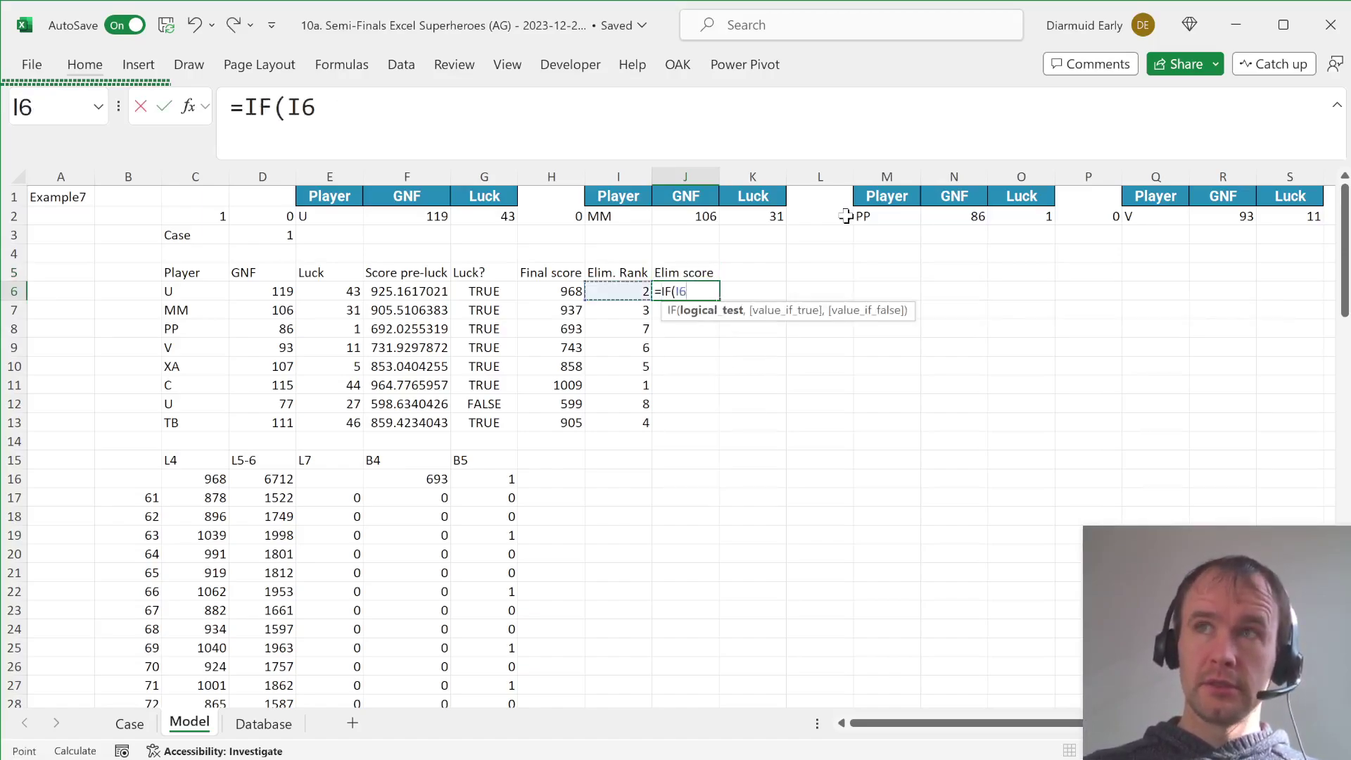
pyautogui.write('>3')
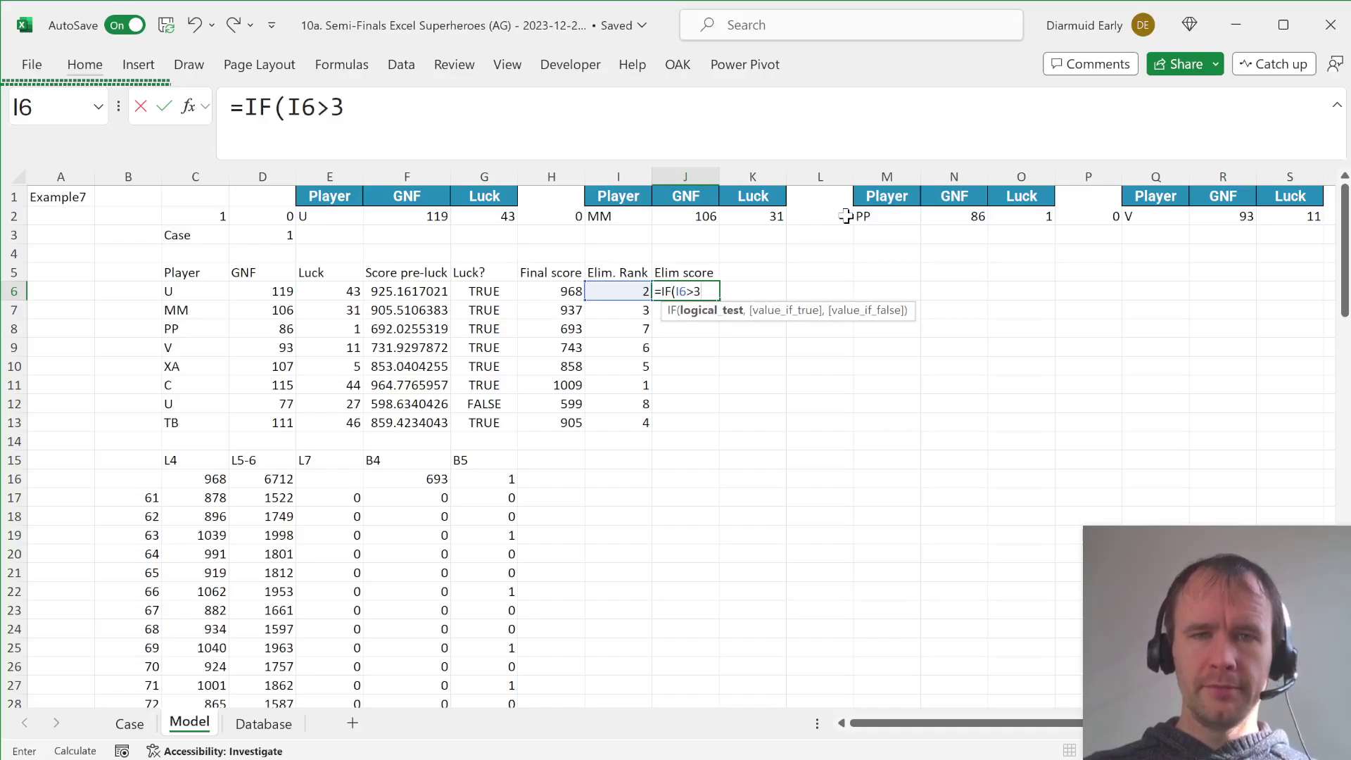
pyautogui.write(',')
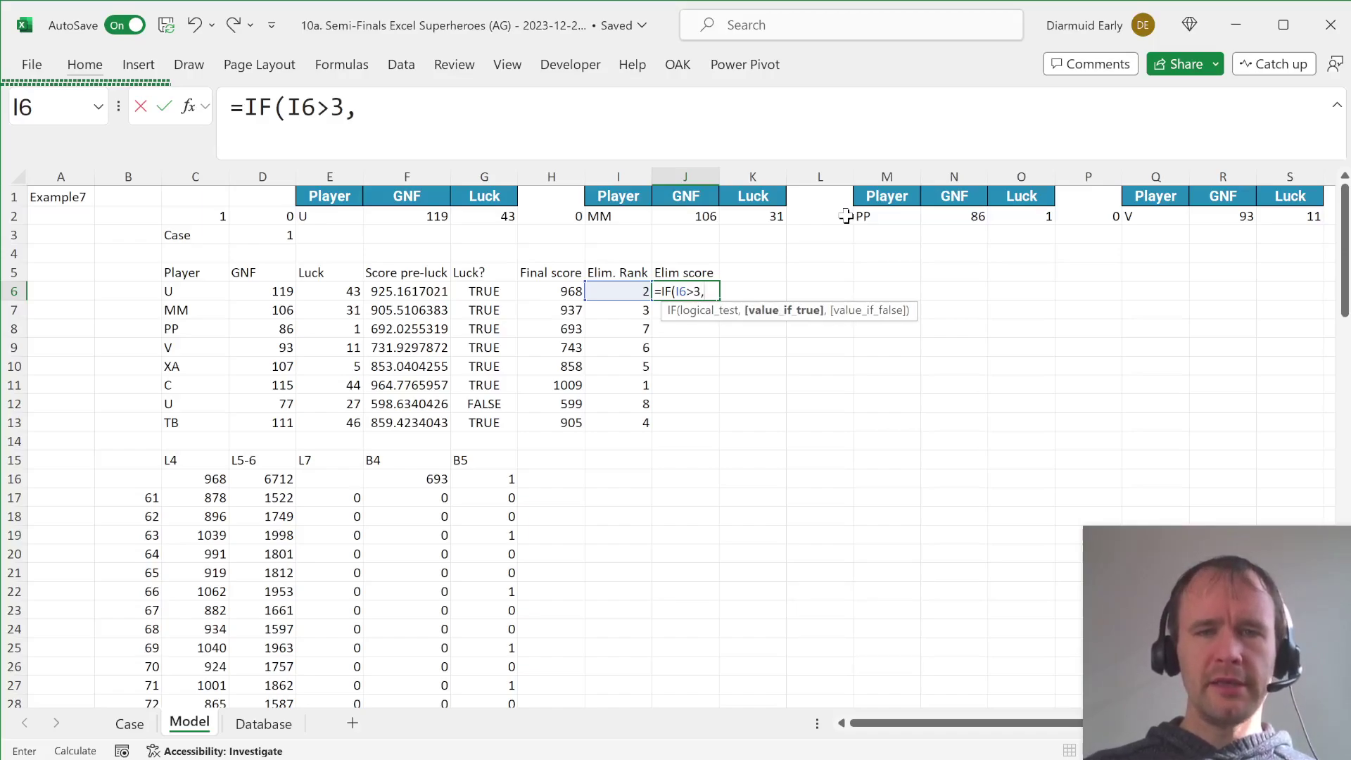
pyautogui.press('Left')
pyautogui.press('Left')
pyautogui.press('Left')
pyautogui.press('Left')
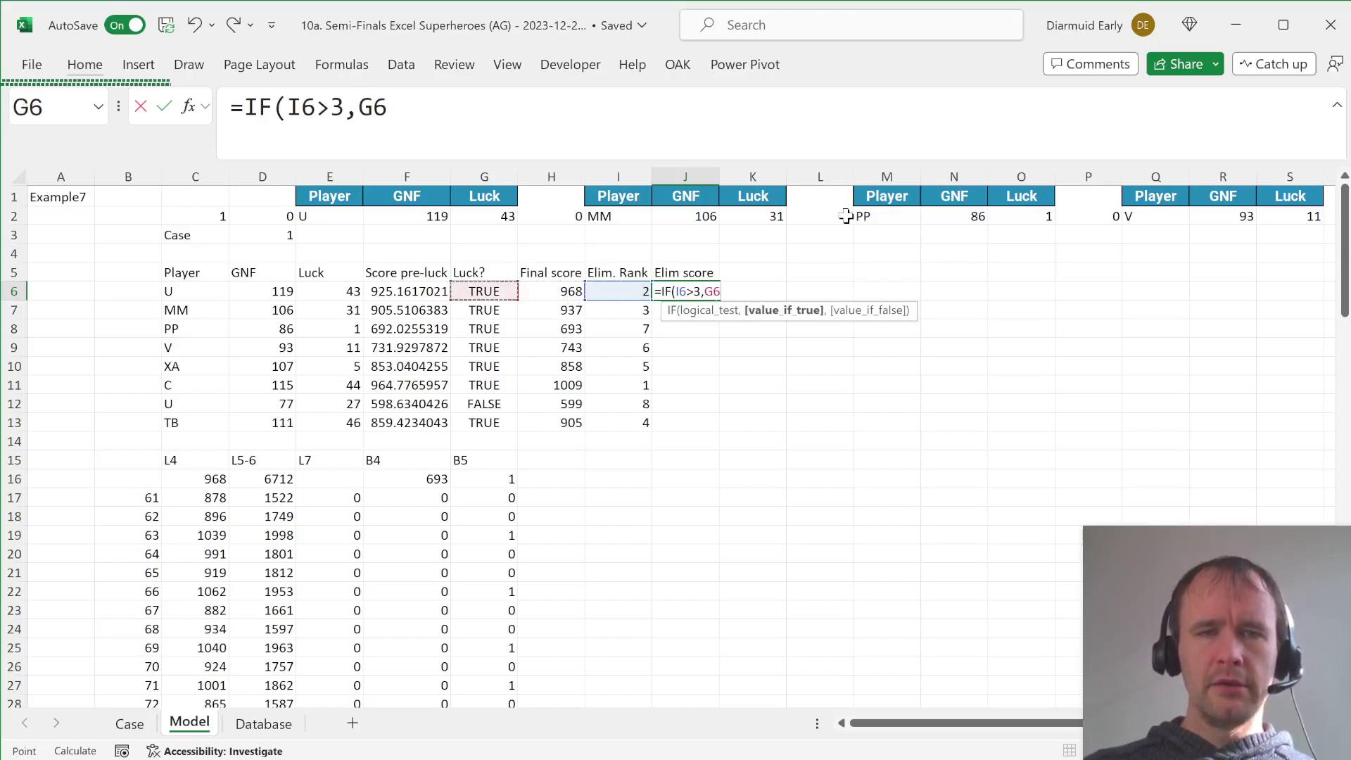
pyautogui.write('*(9-')
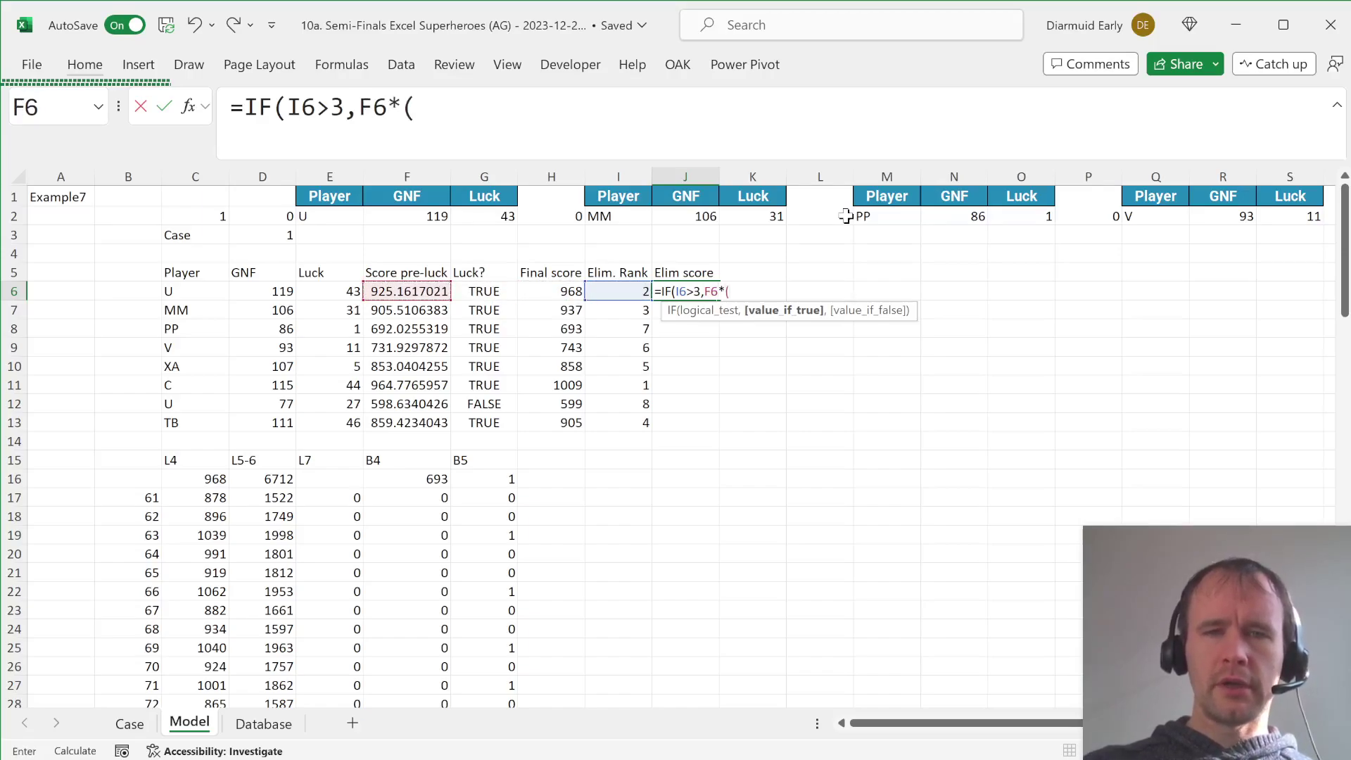
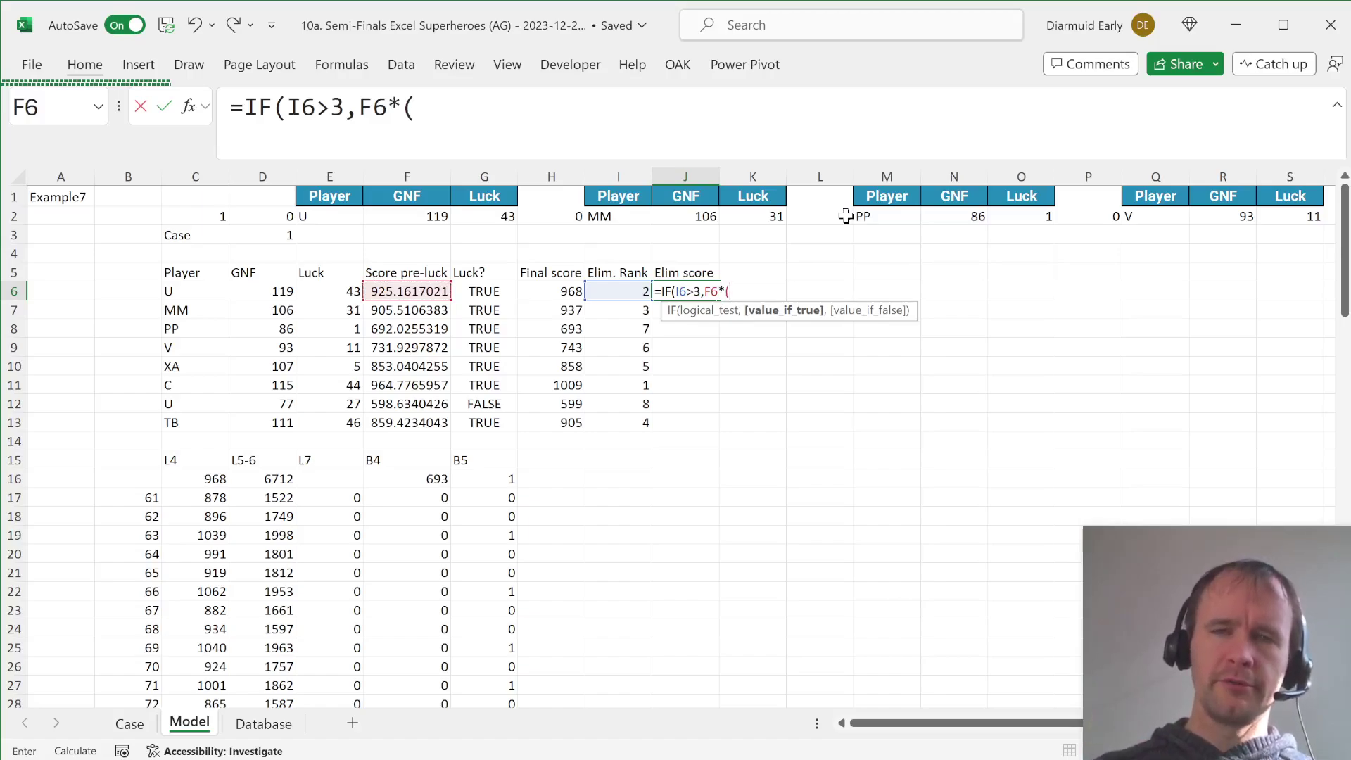
pyautogui.write('9')
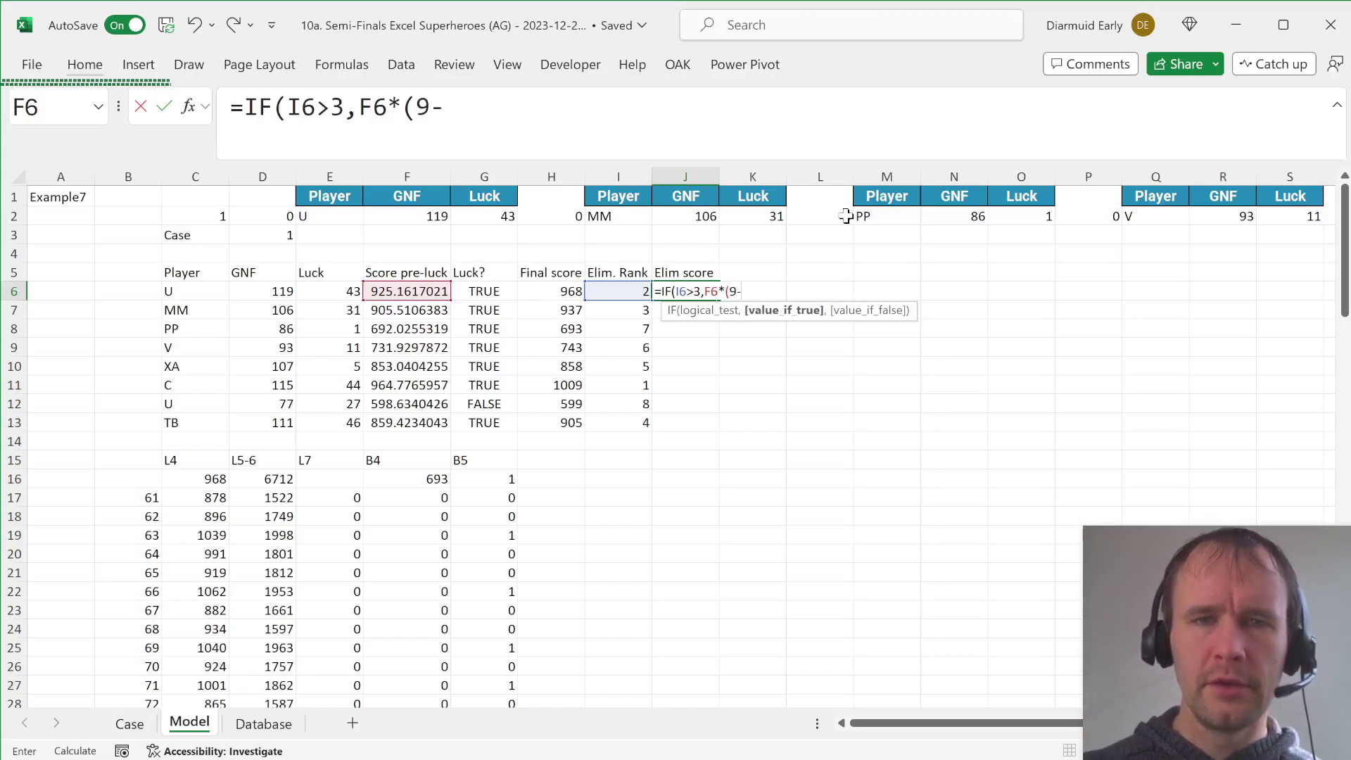
pyautogui.write('-')
pyautogui.click(604, 292)
pyautogui.write(')*5/30')
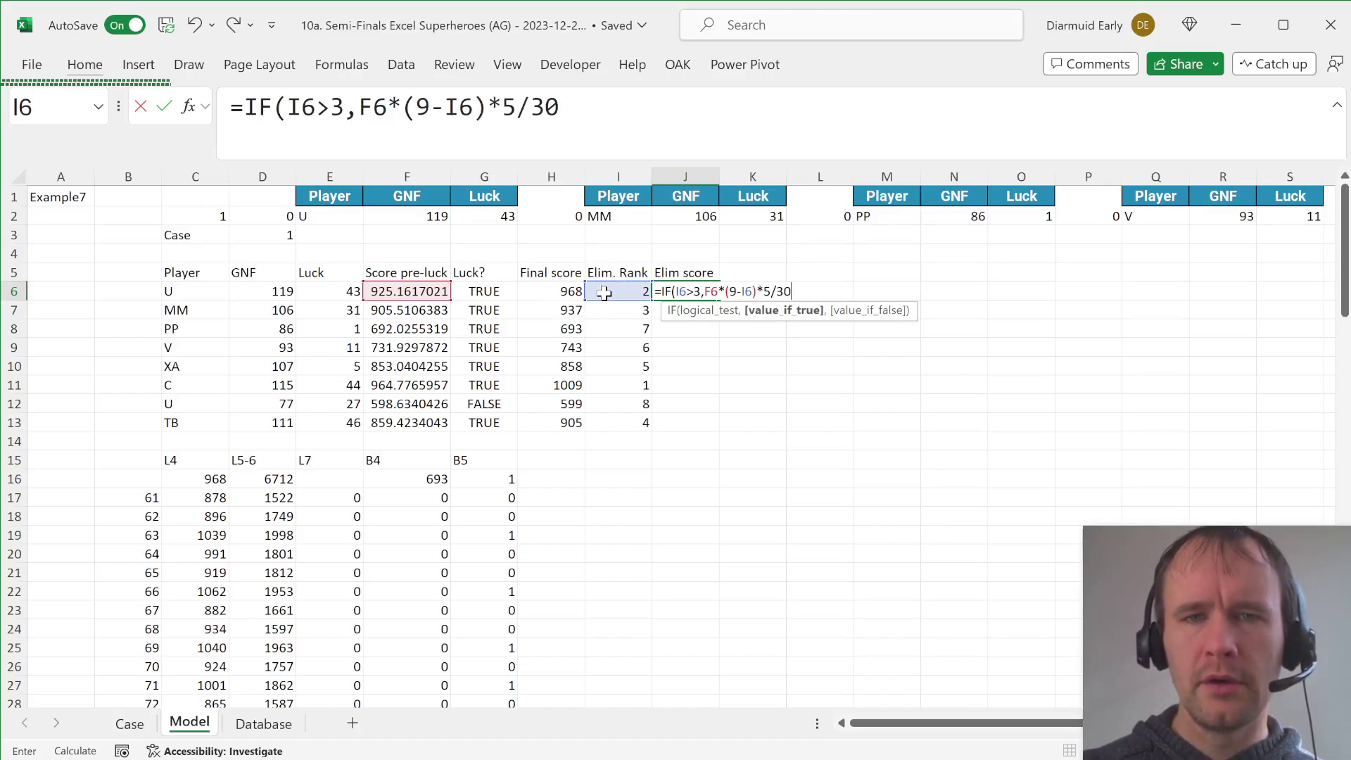
pyautogui.write(',0)')
pyautogui.press('Return')
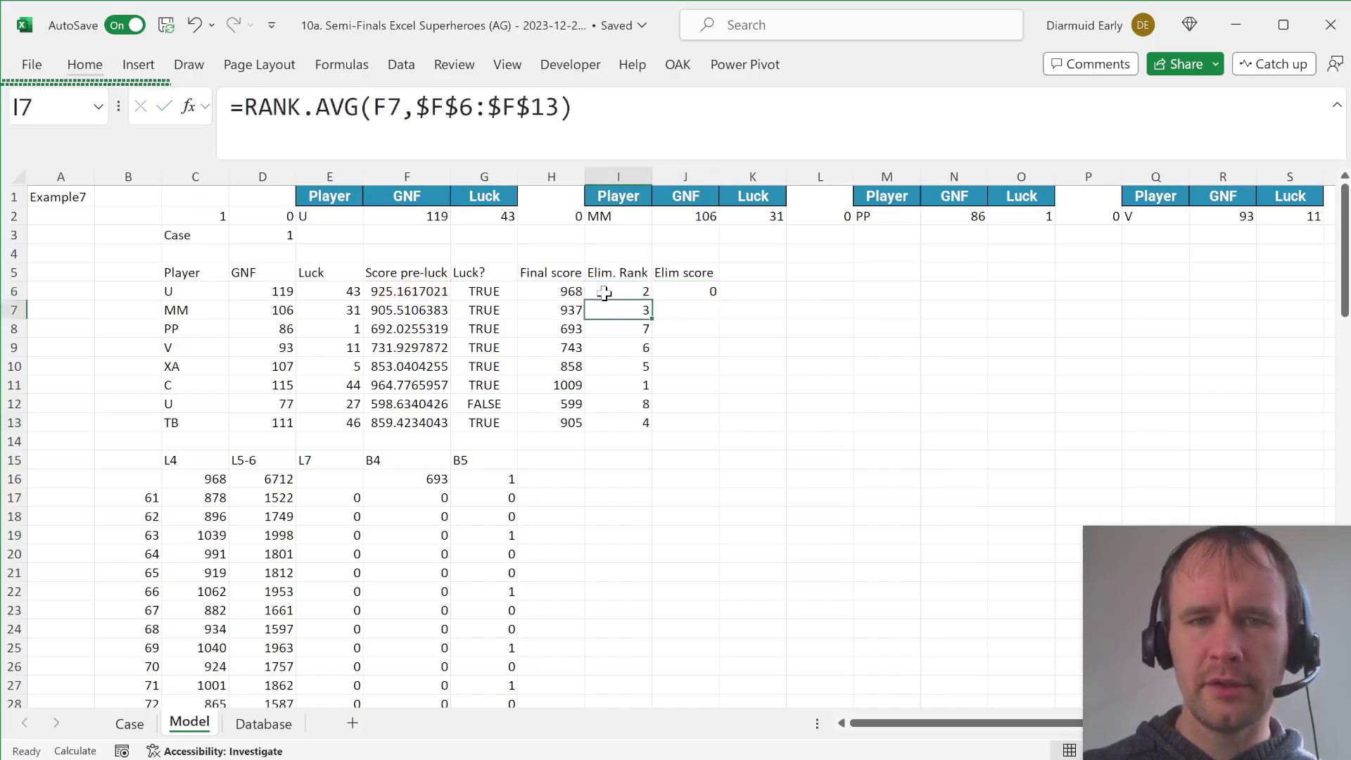
# Fill the Elim score formula from J6 down to J13.
pyautogui.hotkey('ctrl', 'Down')
pyautogui.hotkey('ctrl', 'Right')
pyautogui.press('Home')
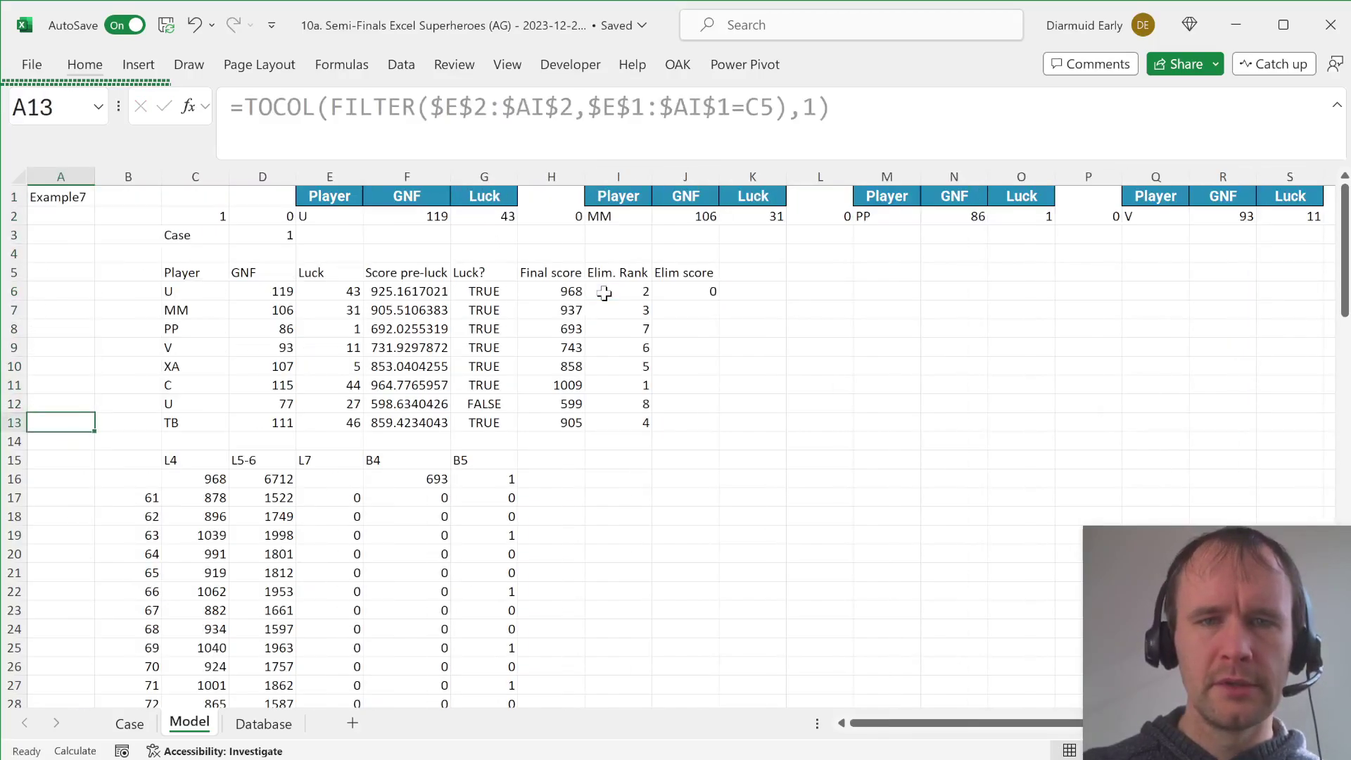
pyautogui.hotkey('ctrl', 'Right')
pyautogui.hotkey('ctrl', 'Right')
pyautogui.press('Right')
pyautogui.hotkey('ctrl', 'shift', 'Up')
pyautogui.hotkey('ctrl', 'd')
# Enter the temporary check formula =J8/F8 in K8 to compare the elimination score with the pre-luck score.
pyautogui.press('Up')
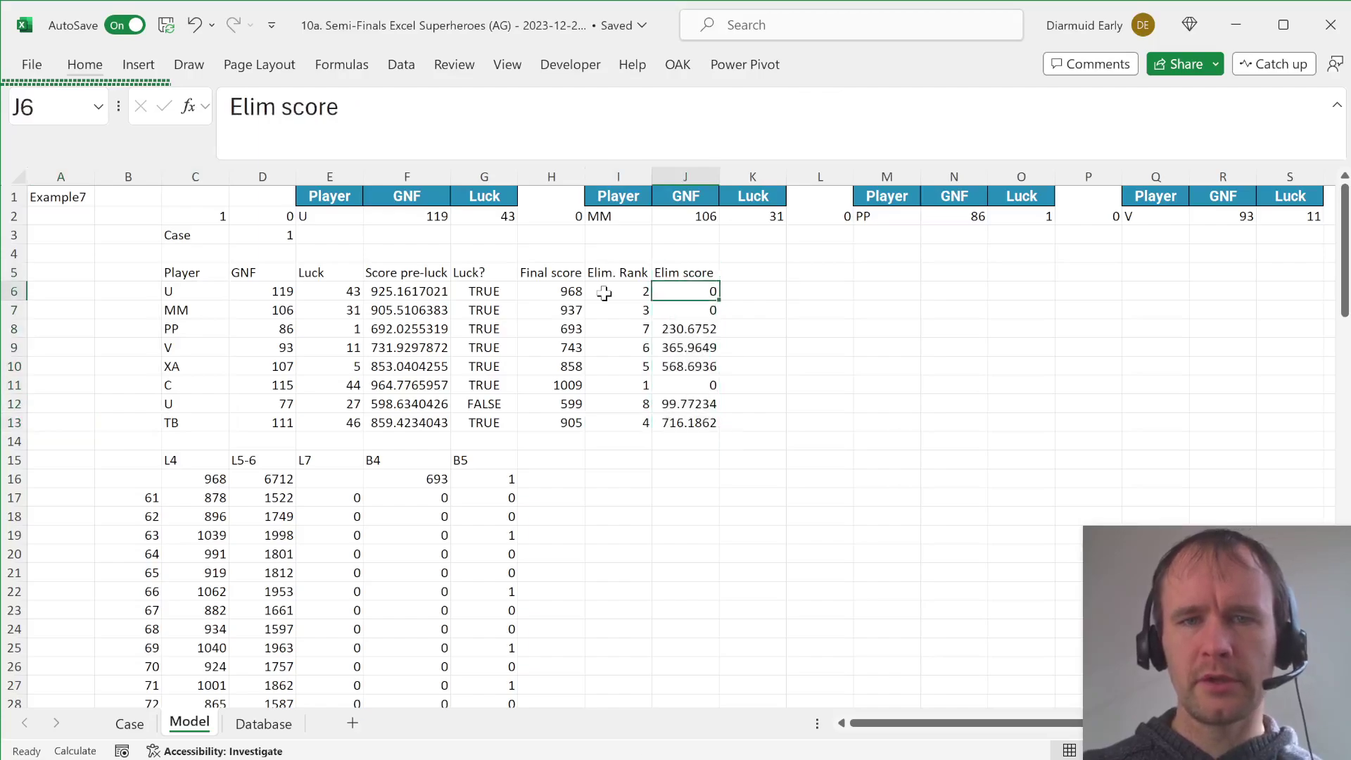
pyautogui.press('Right')
pyautogui.press('Down')
pyautogui.press('Down')
pyautogui.write('=')
pyautogui.press('Left')
pyautogui.write('/')
pyautogui.press('Left')
pyautogui.press('Left')
pyautogui.press('Left')
pyautogui.press('Left')
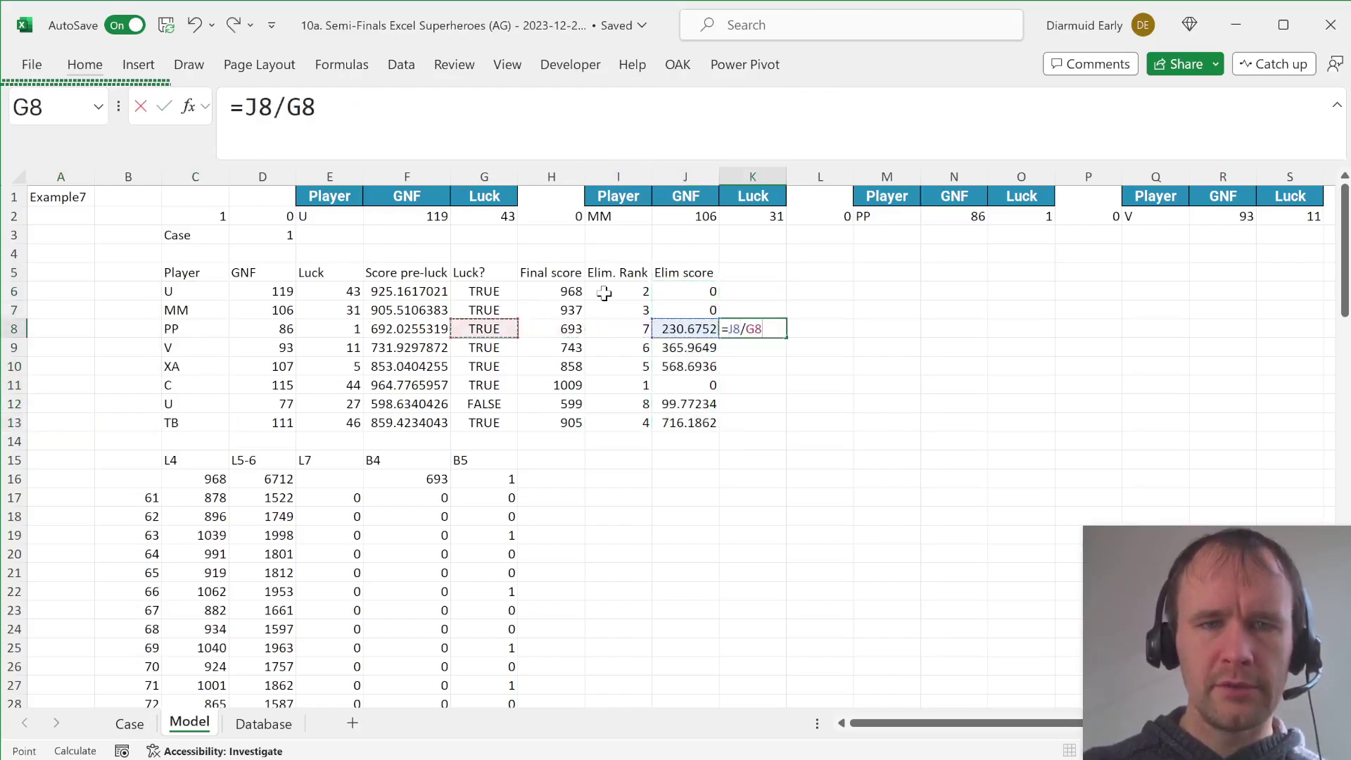
pyautogui.press('Left')
pyautogui.hotkey('ctrl', 'Return')
# Copy the check ratio from K8 to the other eliminated players' rows in K9, K10, K12 and K13.
pyautogui.hotkey('ctrl', 'c')
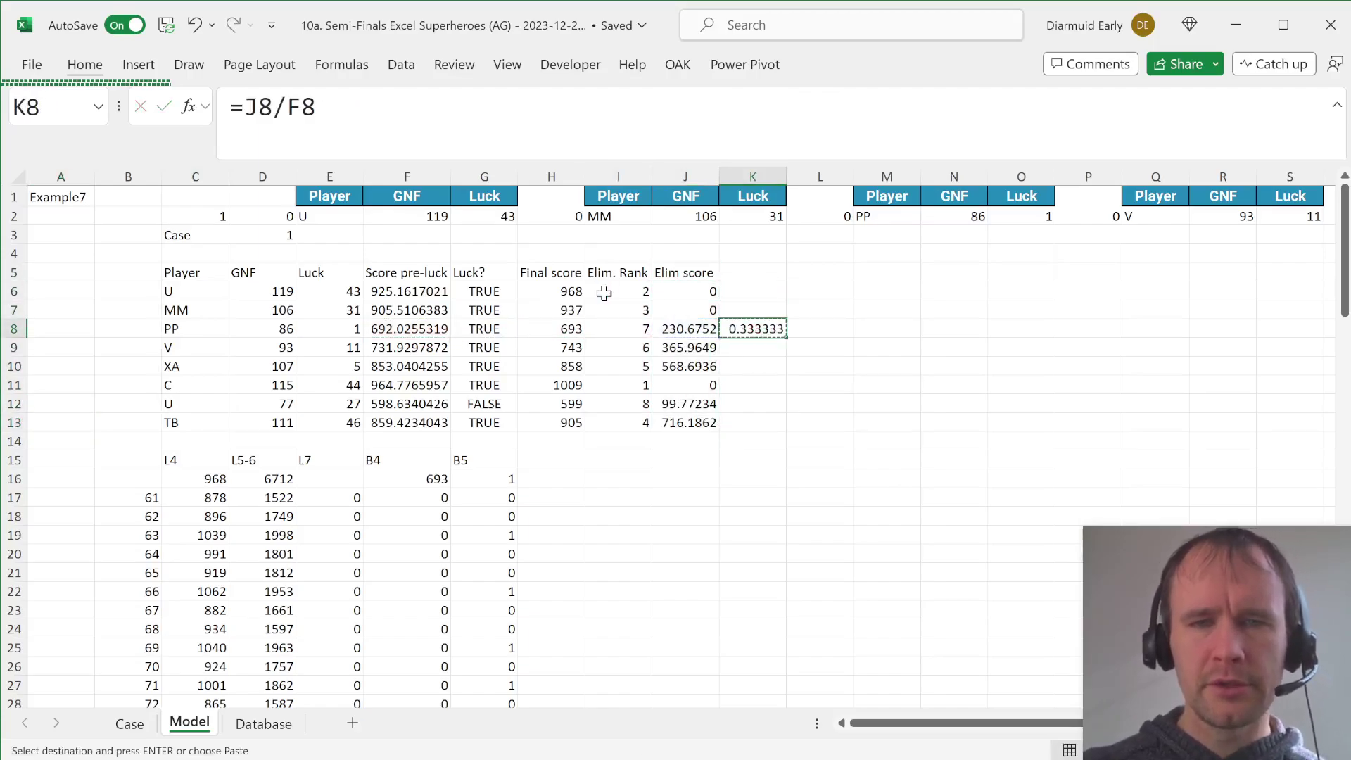
pyautogui.press('Down')
pyautogui.press('Down')
pyautogui.press('Up')
pyautogui.hotkey('ctrl', 'v')
pyautogui.press('Down')
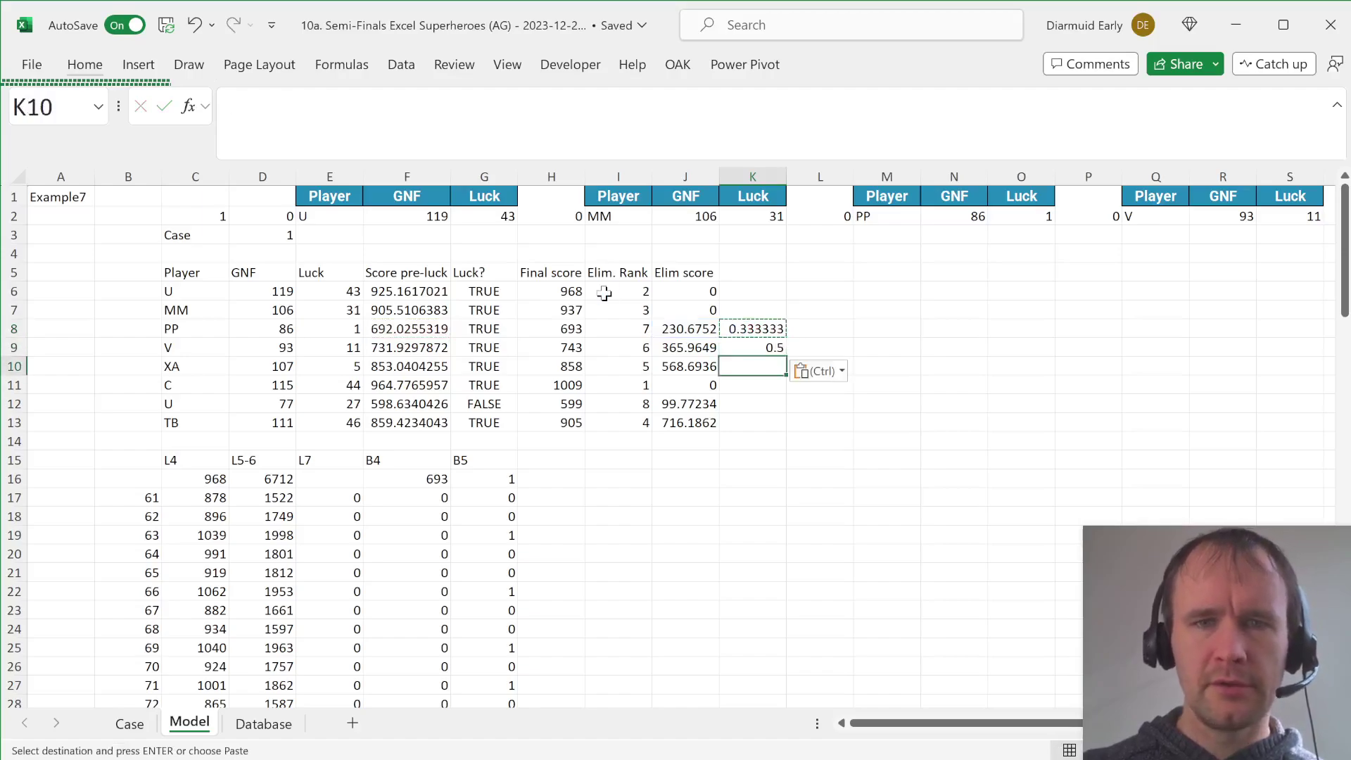
pyautogui.press('Up')
pyautogui.hotkey('shift', 'space')
pyautogui.press('Down')
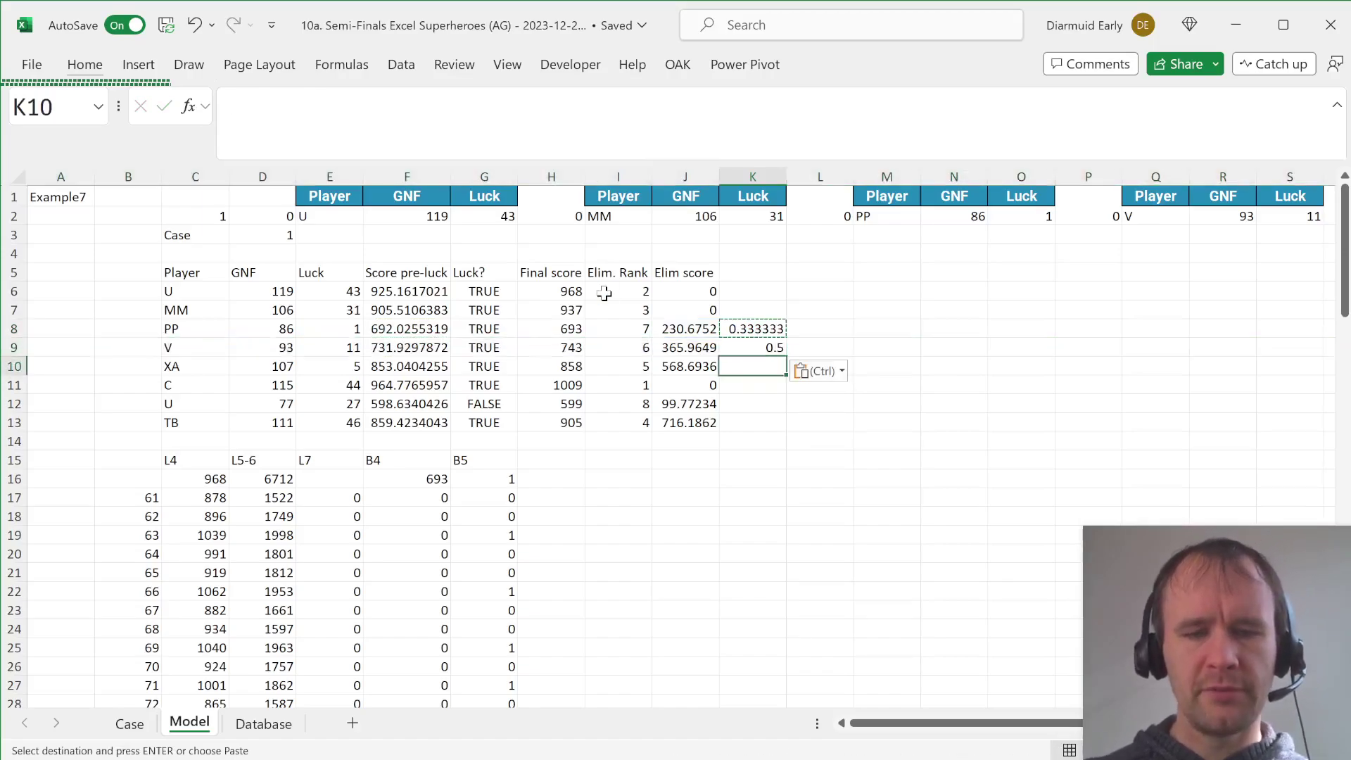
pyautogui.hotkey('ctrl', 'v')
pyautogui.press('Down')
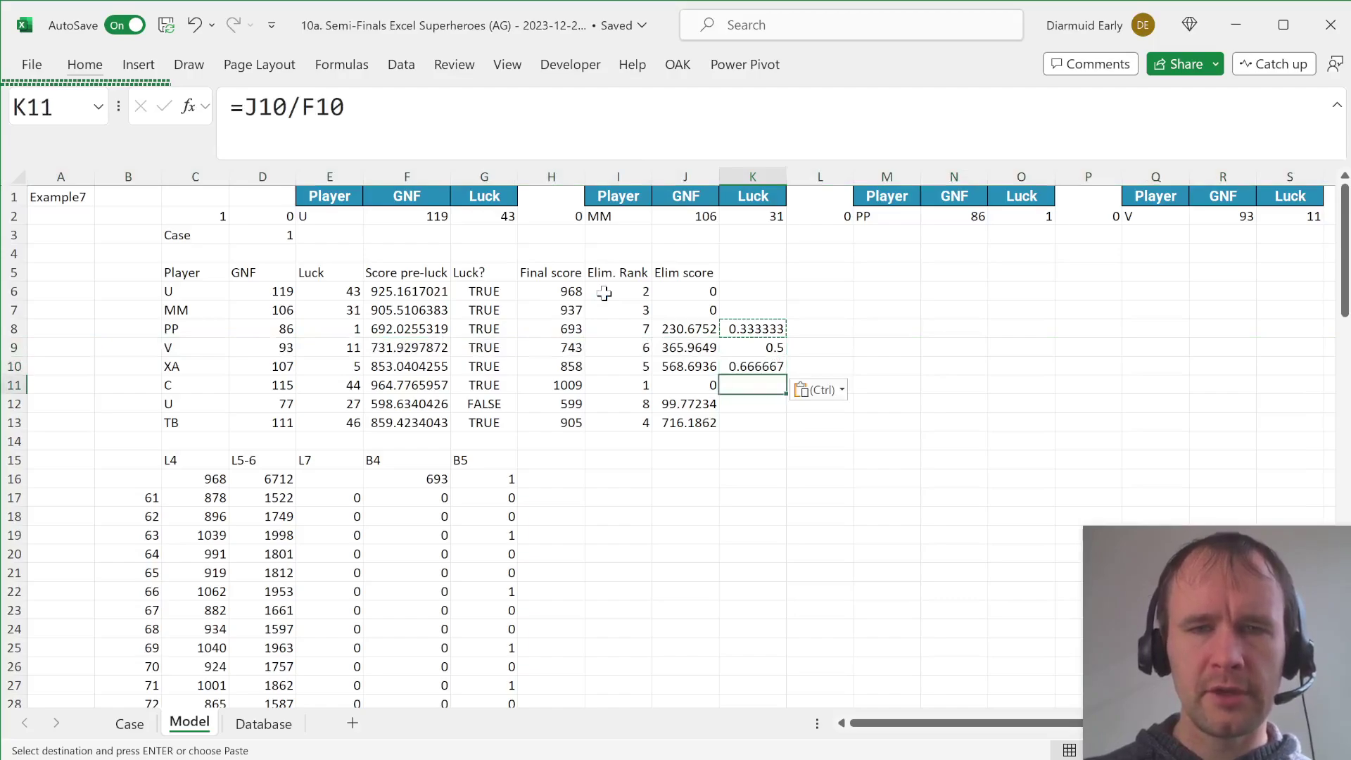
pyautogui.press('Down')
pyautogui.hotkey('ctrl', 'v')
pyautogui.press('Down')
pyautogui.hotkey('ctrl', 'v')
# Clear the temporary check ratios from K8:K13.
pyautogui.hotkey('shift', 'Up')
pyautogui.hotkey('shift', 'Up')
pyautogui.hotkey('shift', 'Up')
pyautogui.hotkey('shift', 'Up')
pyautogui.hotkey('shift', 'Up')
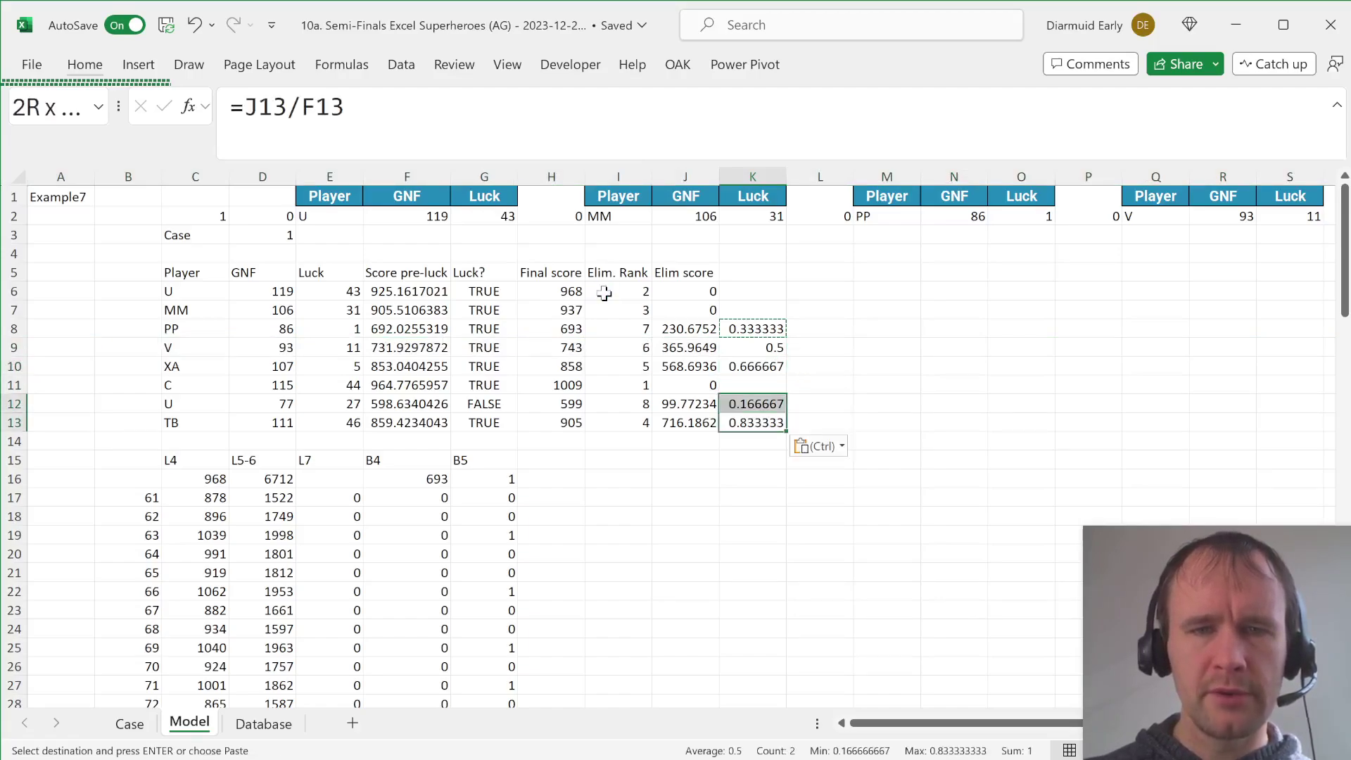
pyautogui.press('Delete')
pyautogui.press('Left')
pyautogui.hotkey('ctrl', 'Up')
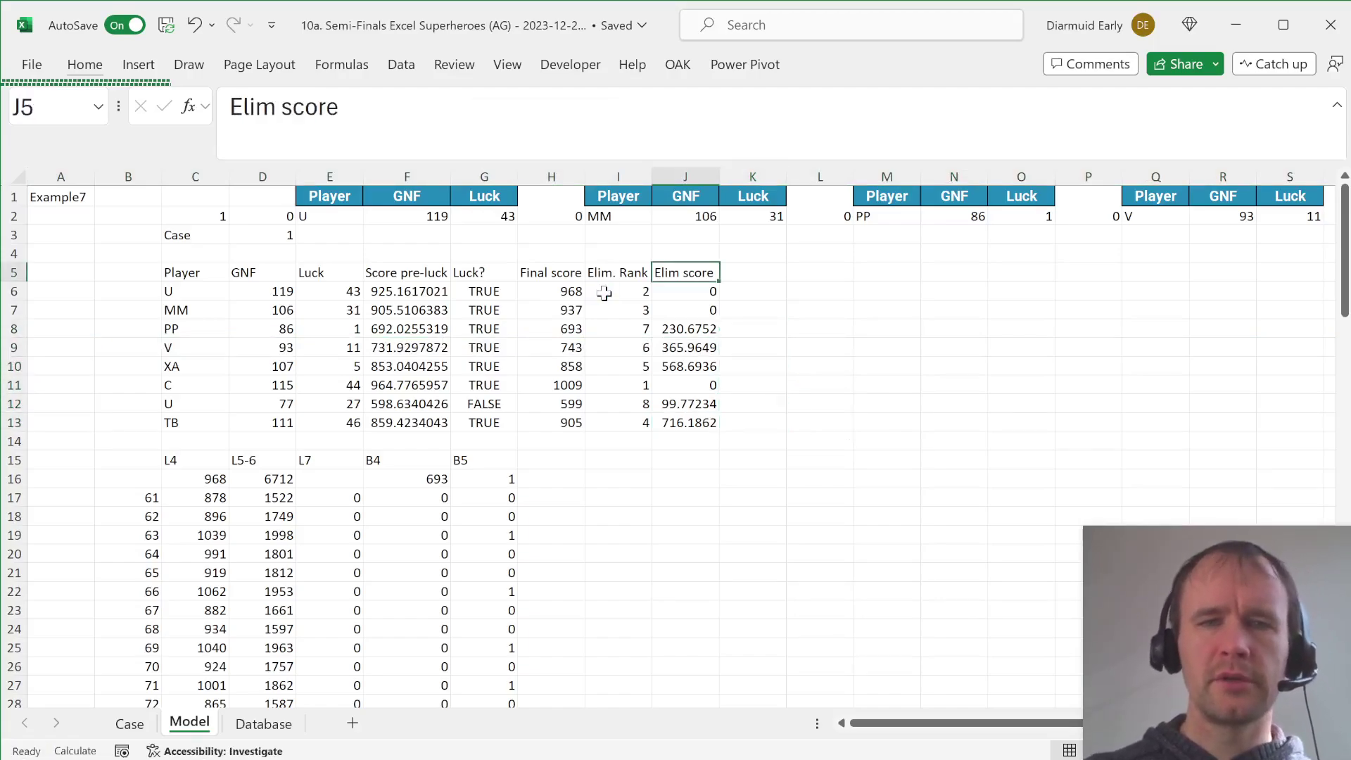
# Round the elimination score in J6 to whole numbers with =IF(I6>3,ROUND(F6*(9-I6)*5/30,0),0).
pyautogui.press('Down')
pyautogui.click(360, 105)
pyautogui.write('round(')
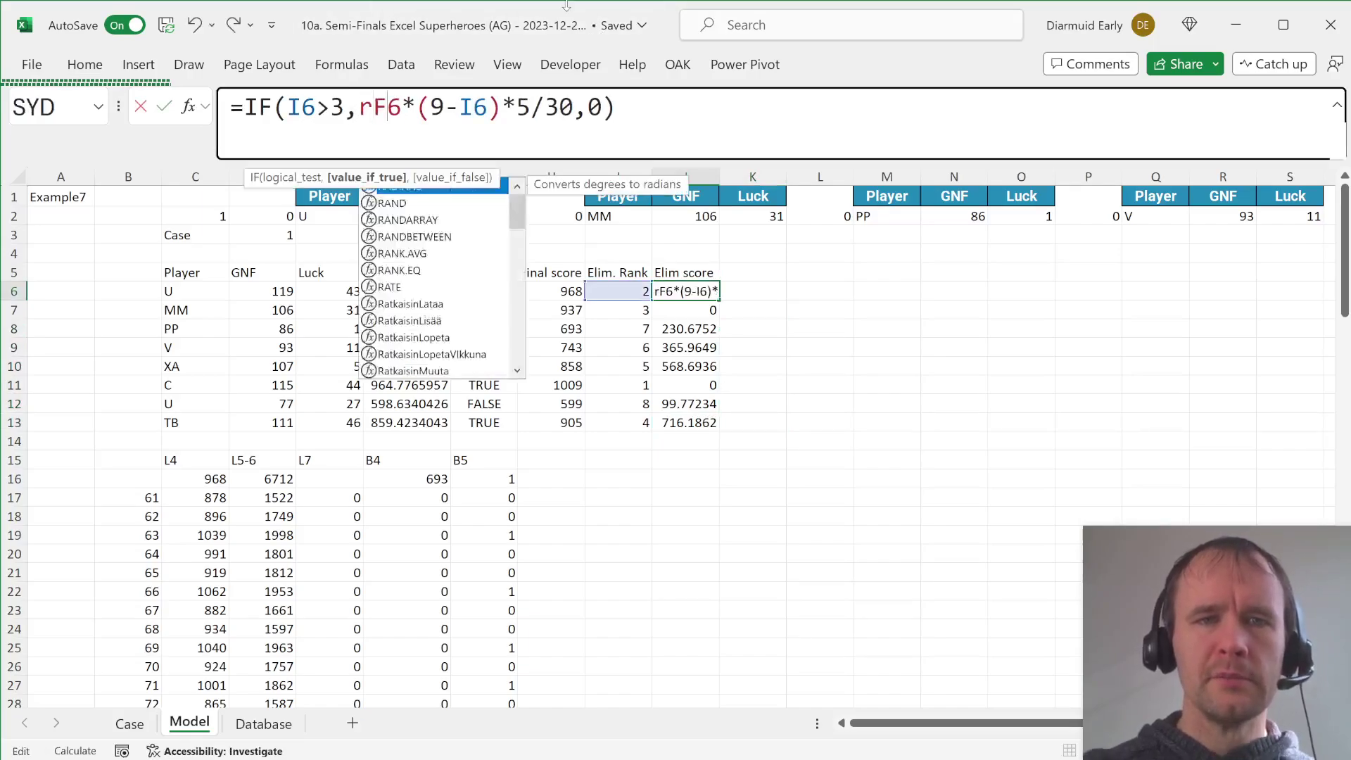
pyautogui.click(646, 107)
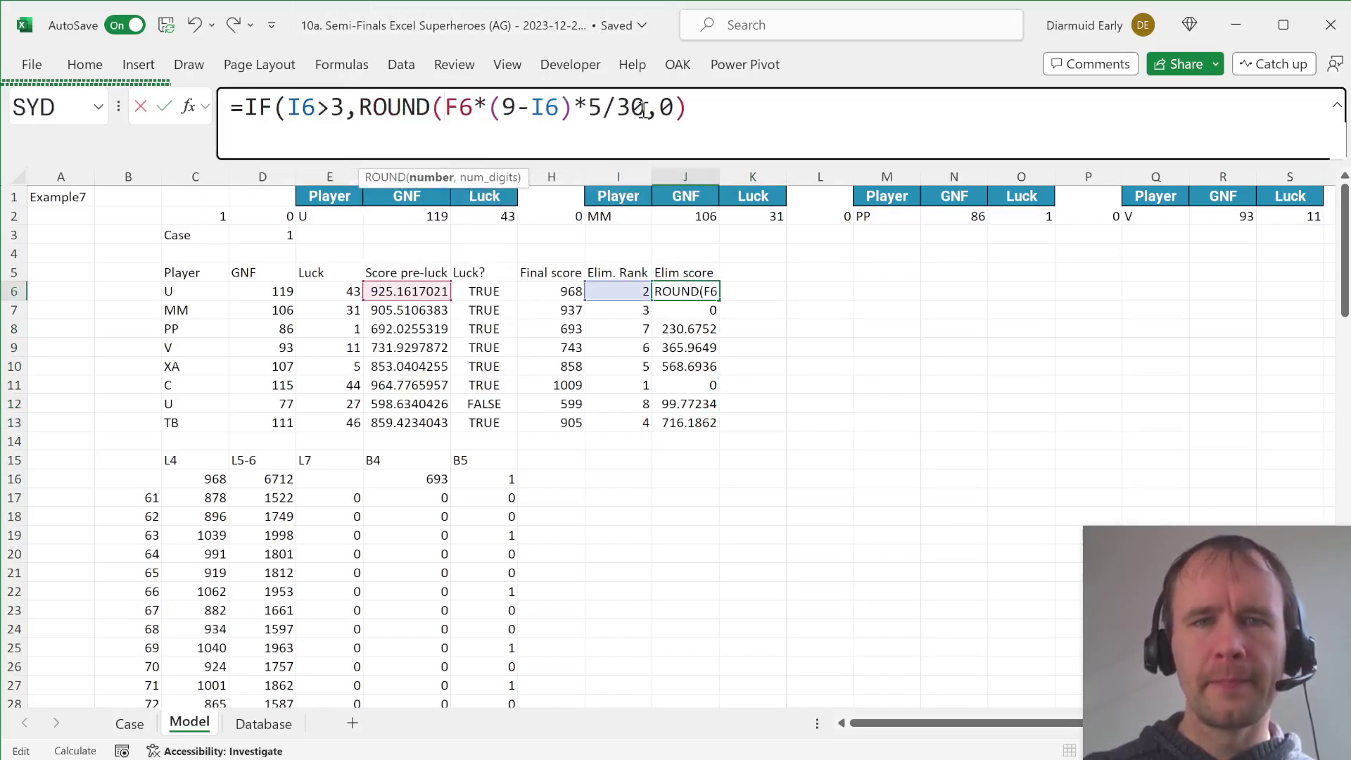
pyautogui.write(',0)')
pyautogui.hotkey('ctrl', 'Return')
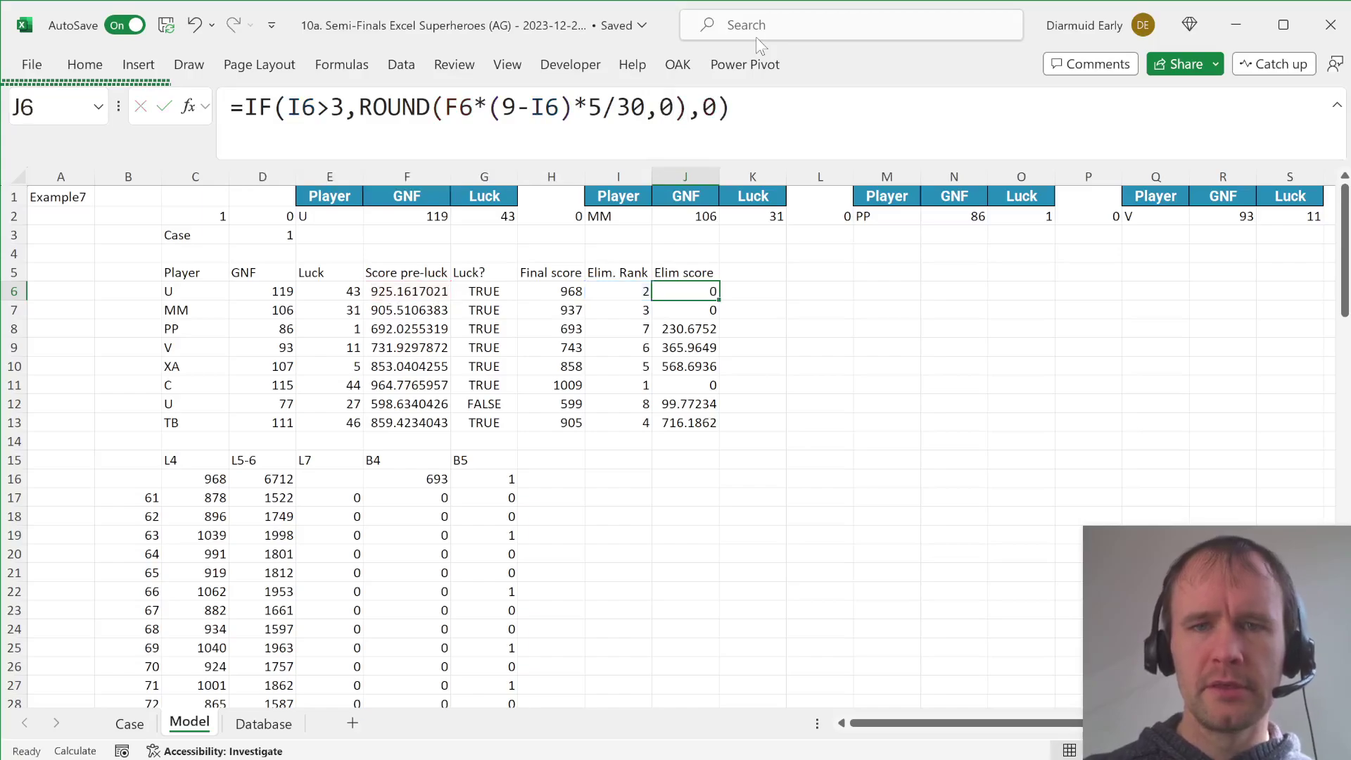
# Copy the rounded Elim score formula from J6 down through J13.
pyautogui.hotkey('ctrl', 'c')
pyautogui.hotkey('ctrl', 'shift', 'Down')
pyautogui.hotkey('ctrl', 'v')
# Label K5 as Non-elim pre-luck.
pyautogui.press('Right')
pyautogui.hotkey('ctrl', 'Up')
pyautogui.write('N')
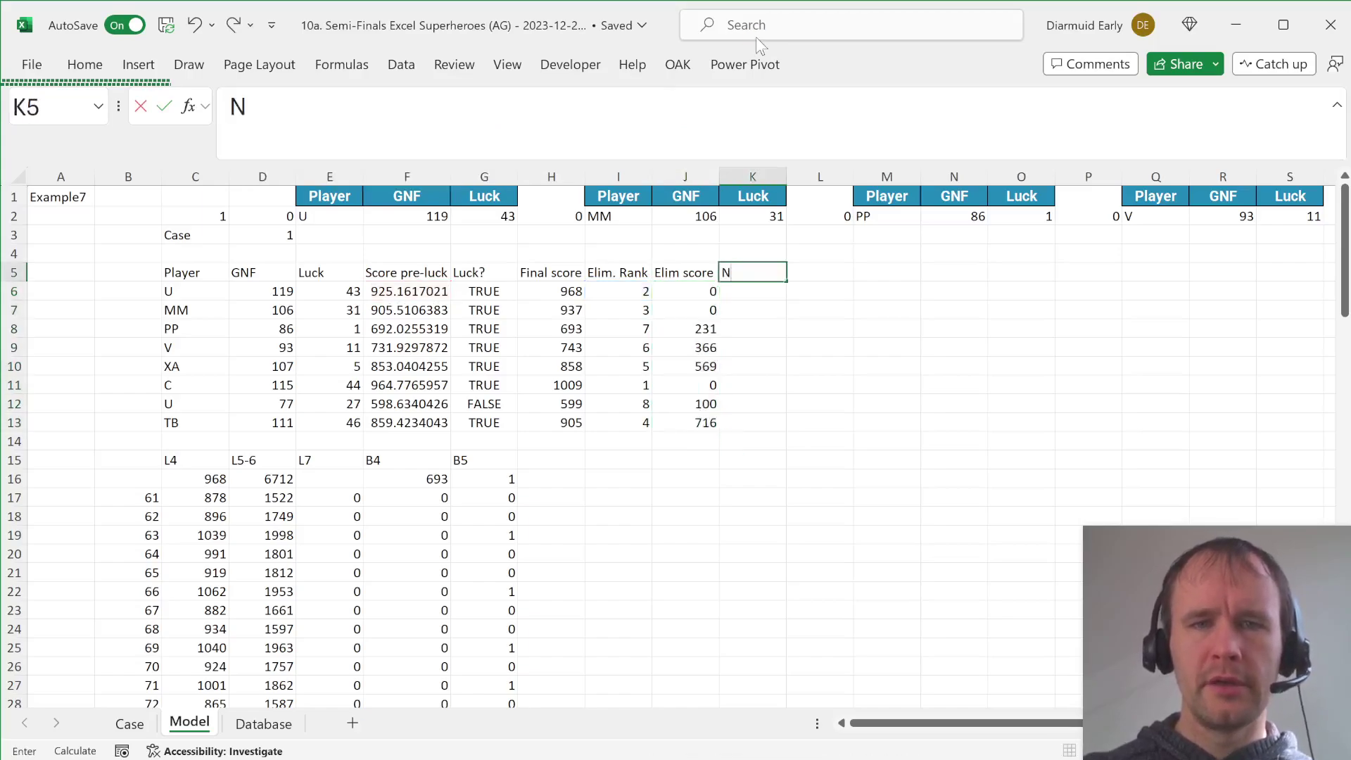
pyautogui.write('on-elim pre')
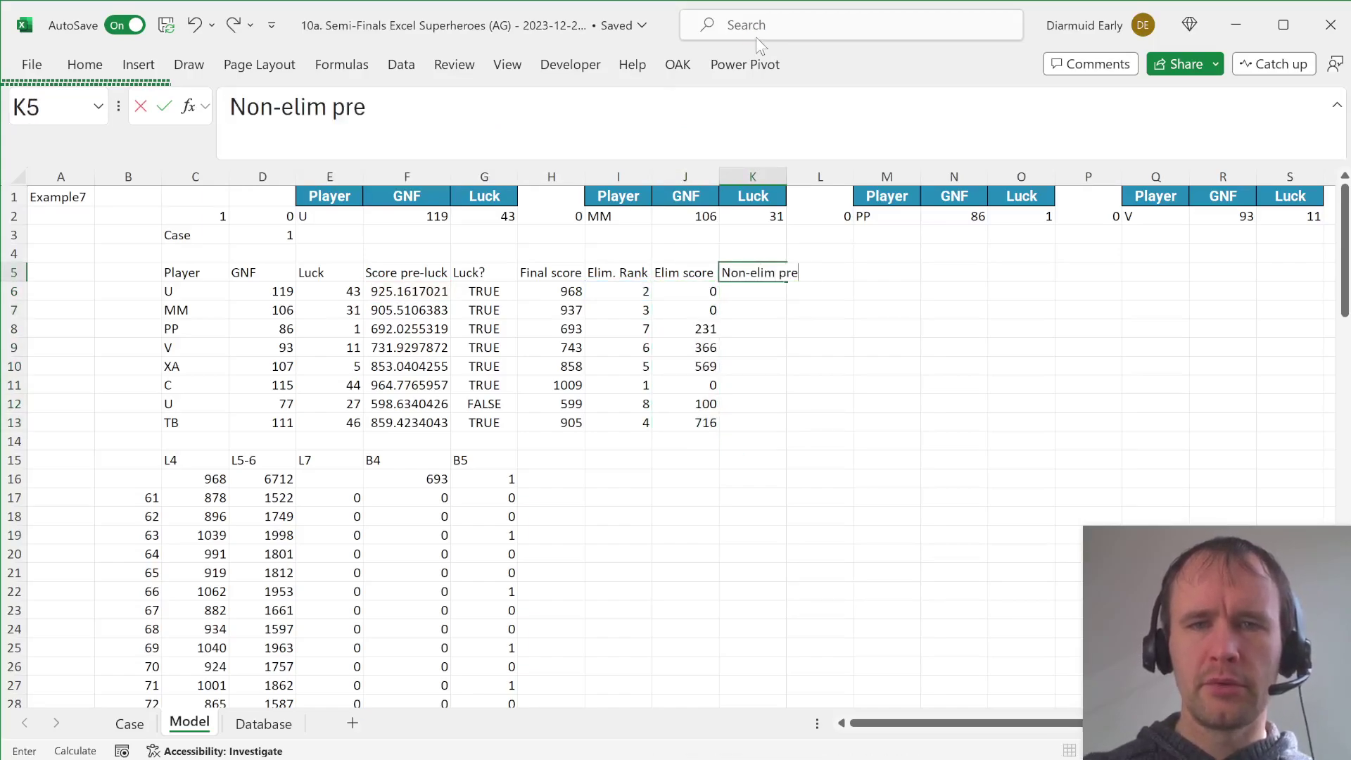
pyautogui.write('-luck')
pyautogui.press('Return')
# Enter =IF(J6=0,F6,0) in K6 so only non-eliminated players keep their pre-luck score.
pyautogui.write('=IF(')
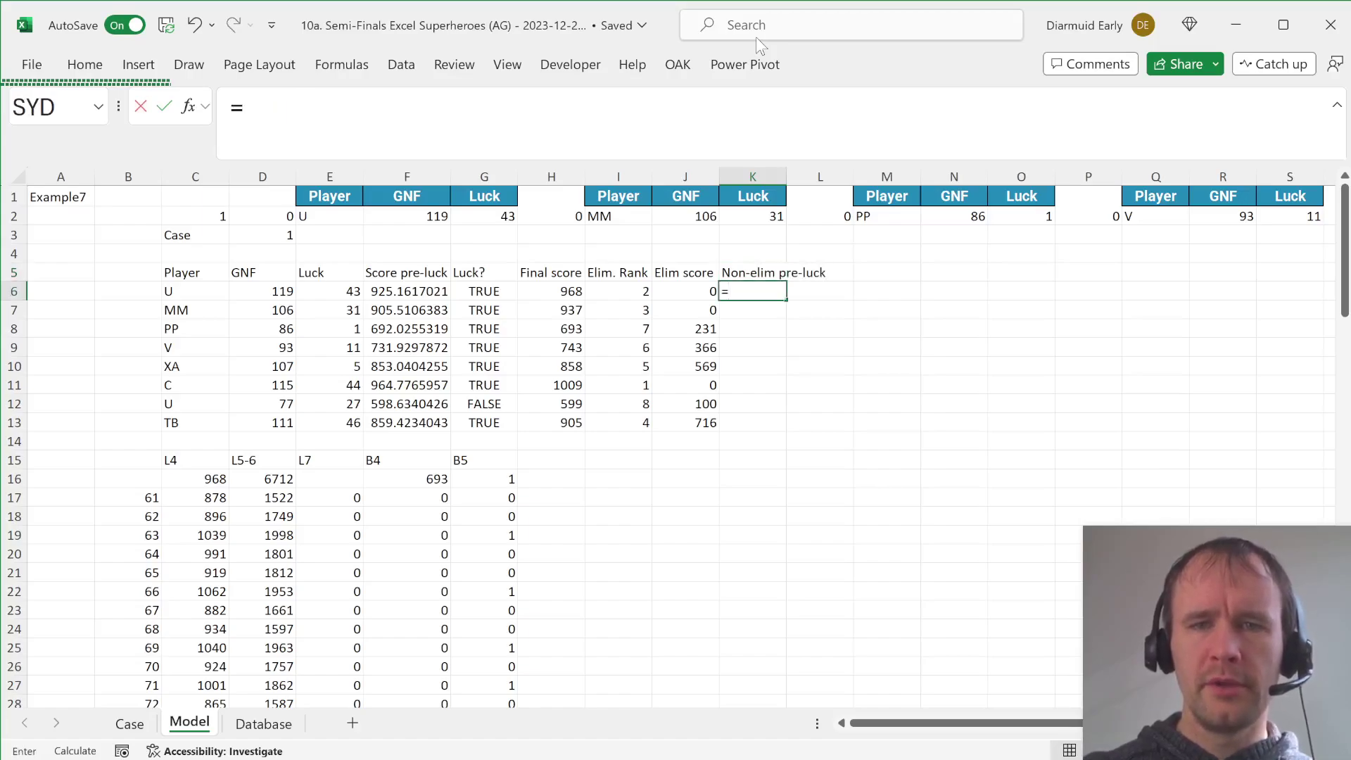
pyautogui.press('Left')
pyautogui.write('=0,')
pyautogui.press('Left')
pyautogui.press('Left')
pyautogui.press('Left')
pyautogui.press('Left')
pyautogui.press('Left')
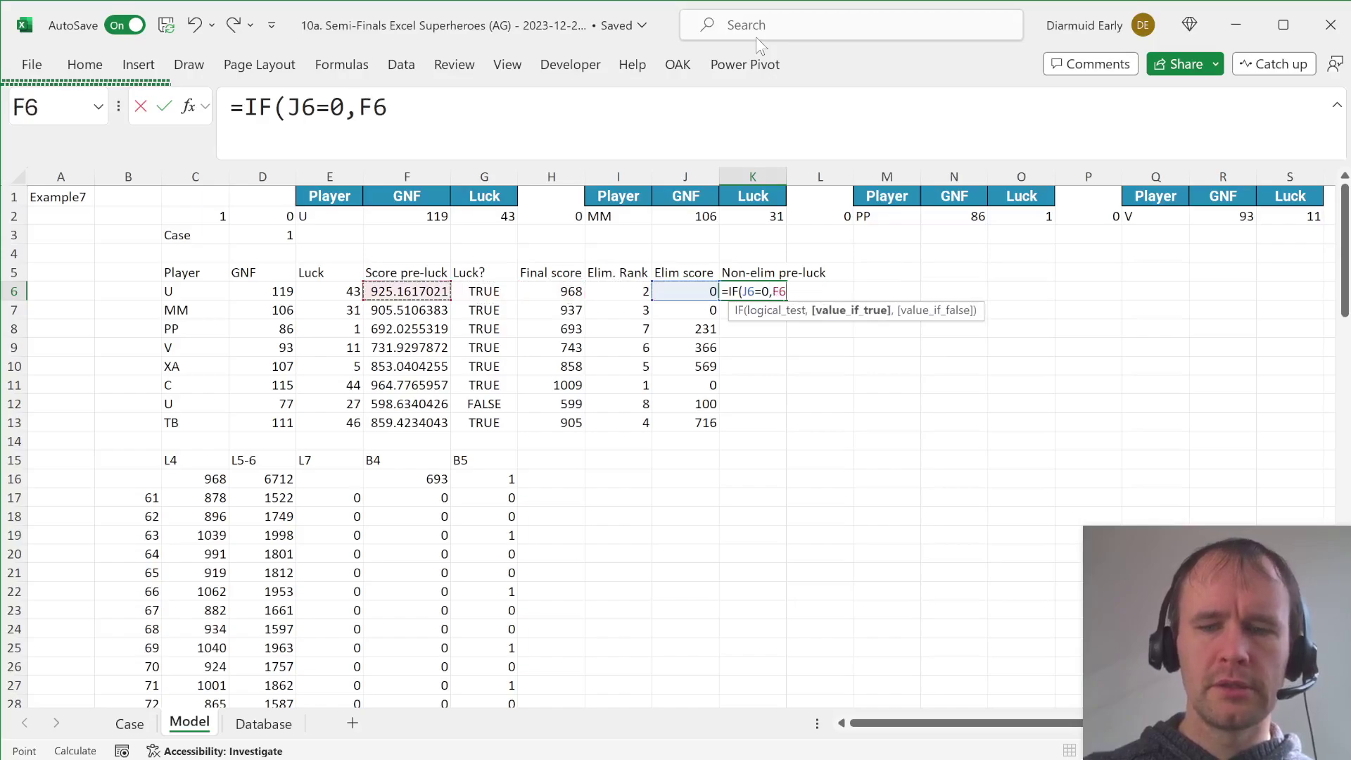
pyautogui.write(',0)')
pyautogui.press('Return')
# Copy the Non-elim pre-luck formula from K6 down through K13.
pyautogui.press('Left')
pyautogui.hotkey('ctrl', 'Down')
pyautogui.press('Right')
pyautogui.hotkey('ctrl', 'shift', 'Up')
pyautogui.hotkey('ctrl', 'd')
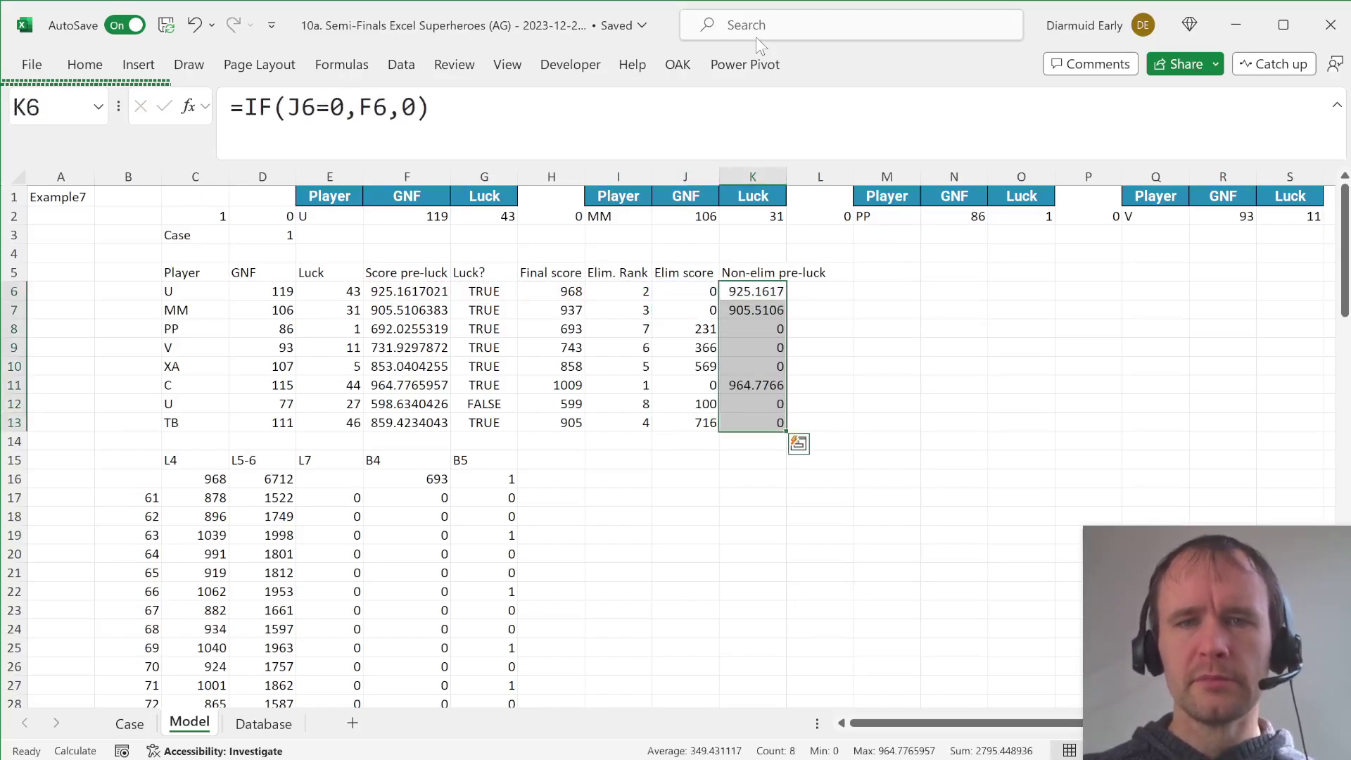
# Label L5 as Luck? for the second luck test.
pyautogui.press('Right')
pyautogui.press('Up')
pyautogui.write('Luck')
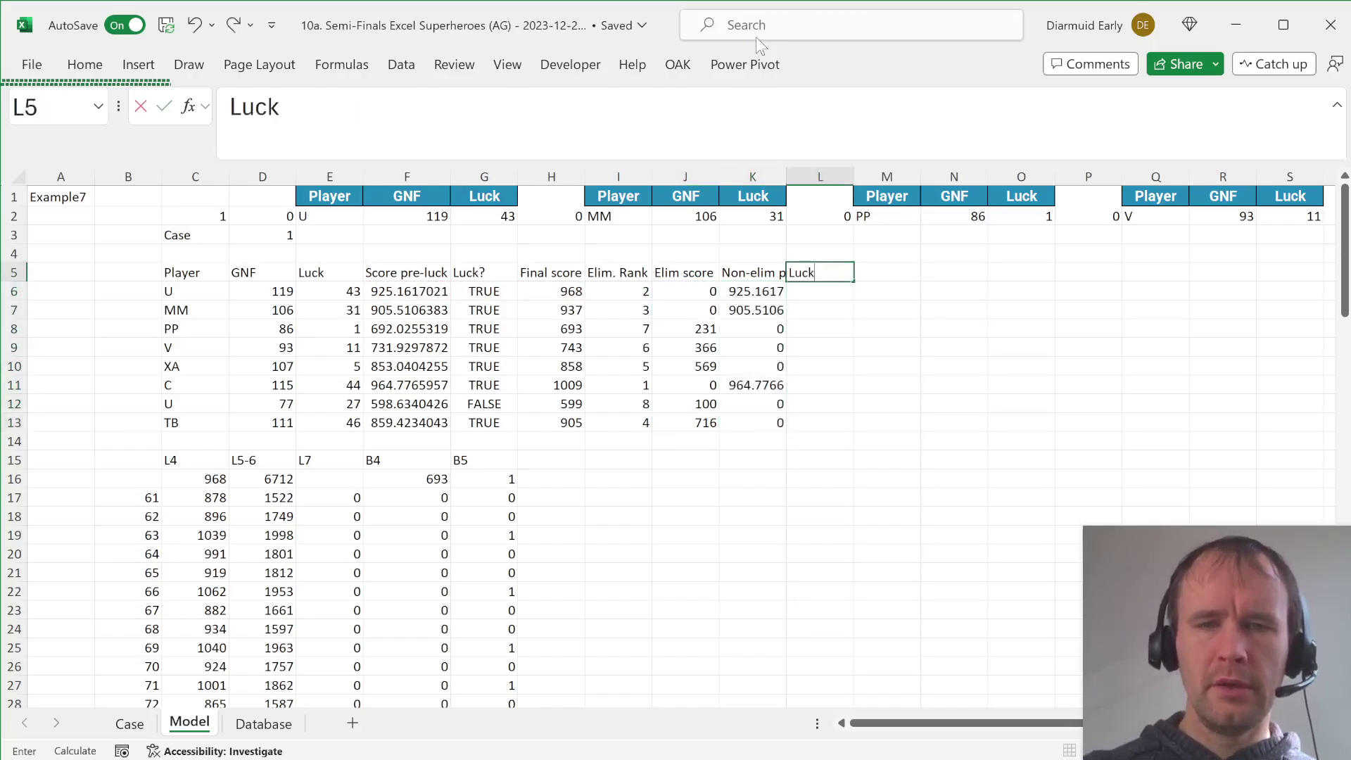
pyautogui.write('?')
pyautogui.press('Return')
# Copy the COUNTIFS luck test from G6 into L6.
pyautogui.press('Left')
pyautogui.press('Left')
pyautogui.press('Left')
pyautogui.press('Left')
pyautogui.press('Left')
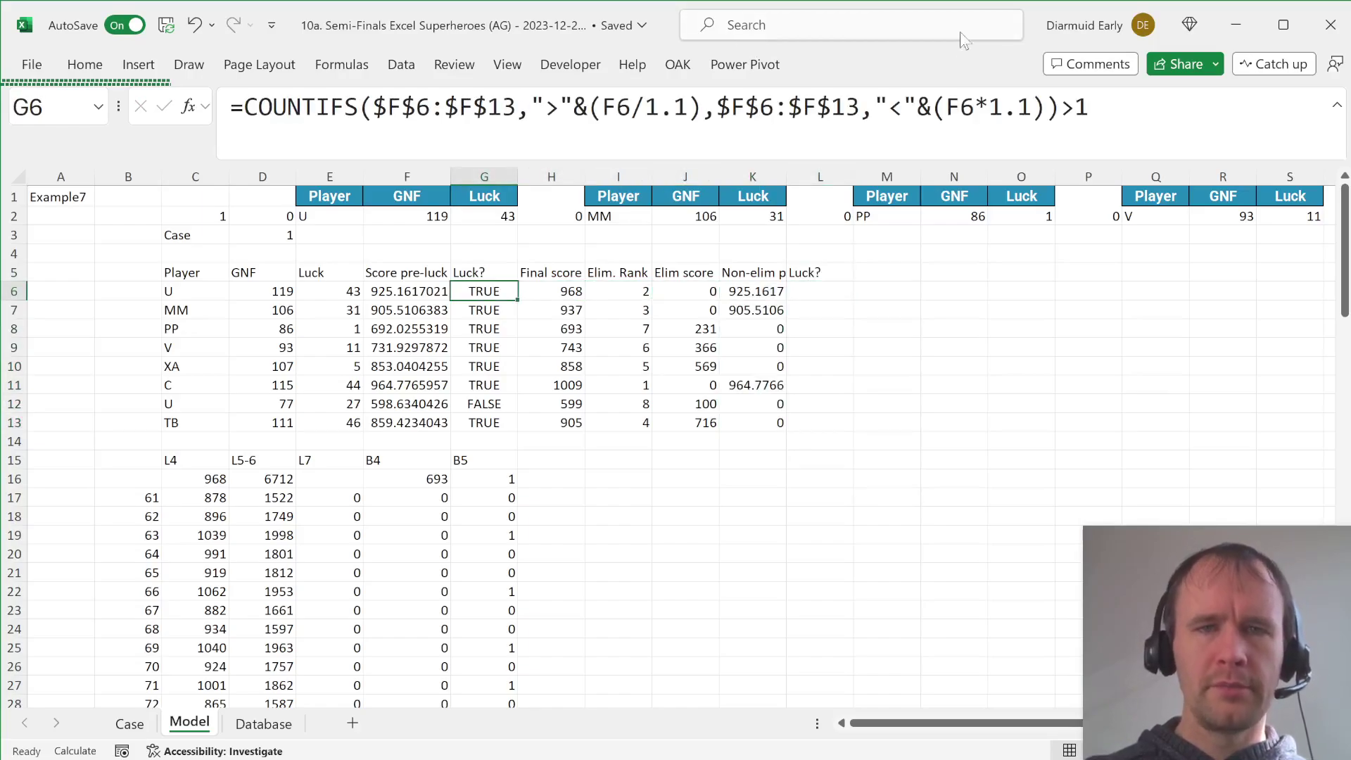
pyautogui.click(1117, 111)
pyautogui.press('Escape')
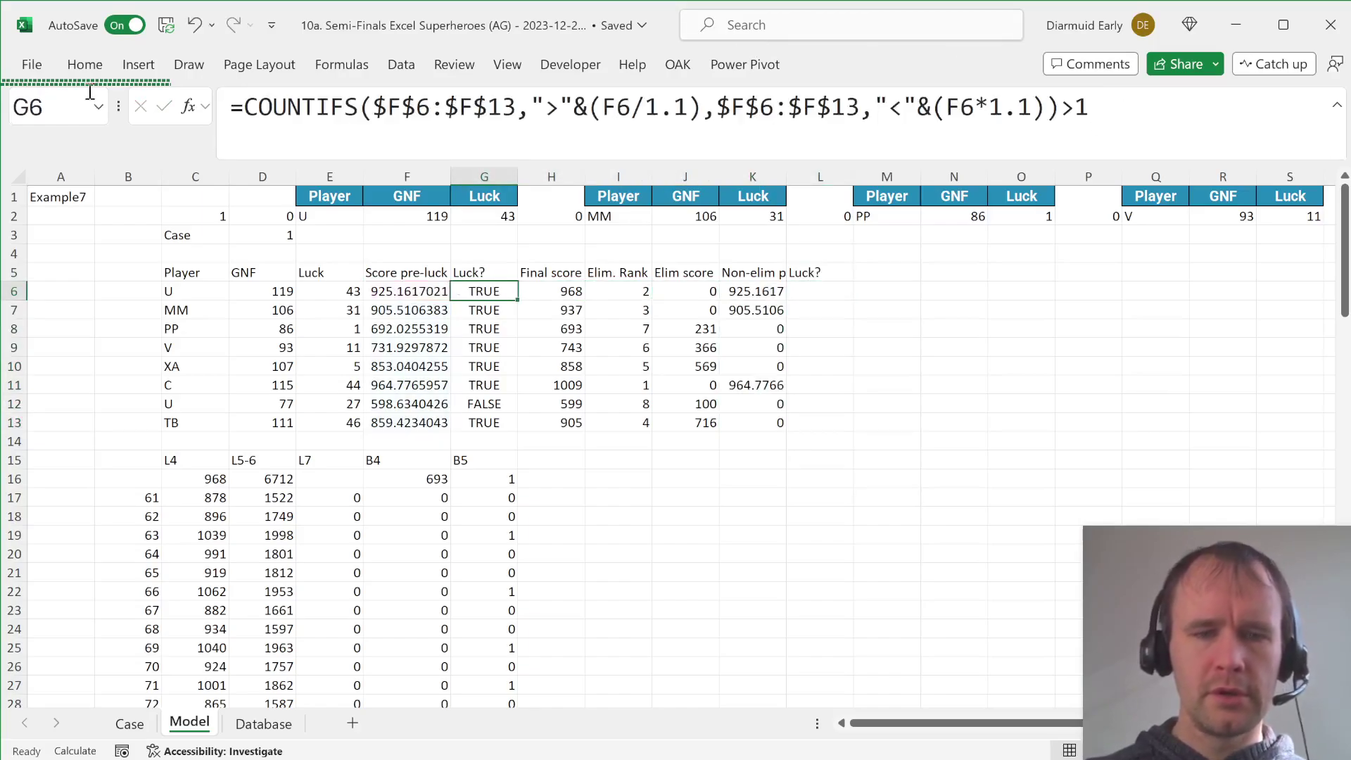
pyautogui.hotkey('ctrl', 'c')
pyautogui.press('Right')
pyautogui.press('Right')
pyautogui.press('Right')
pyautogui.press('Right')
pyautogui.press('Right')
pyautogui.hotkey('ctrl', 'v')
pyautogui.press('Escape')
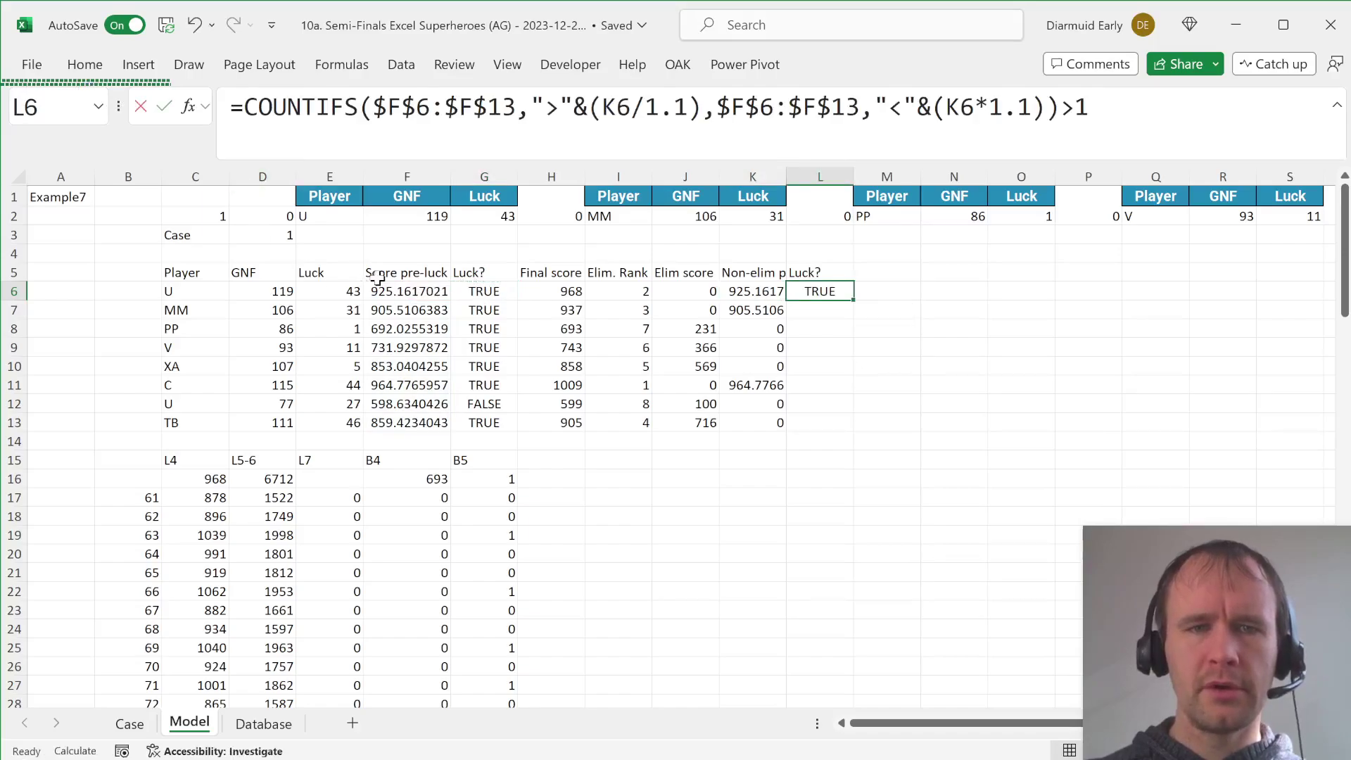
# Redirect both COUNTIFS ranges in L6 from the Score pre-luck column to $K$6:$K$13.
pyautogui.press('F2')
pyautogui.moveTo(378, 279); pyautogui.dragTo(771, 290)
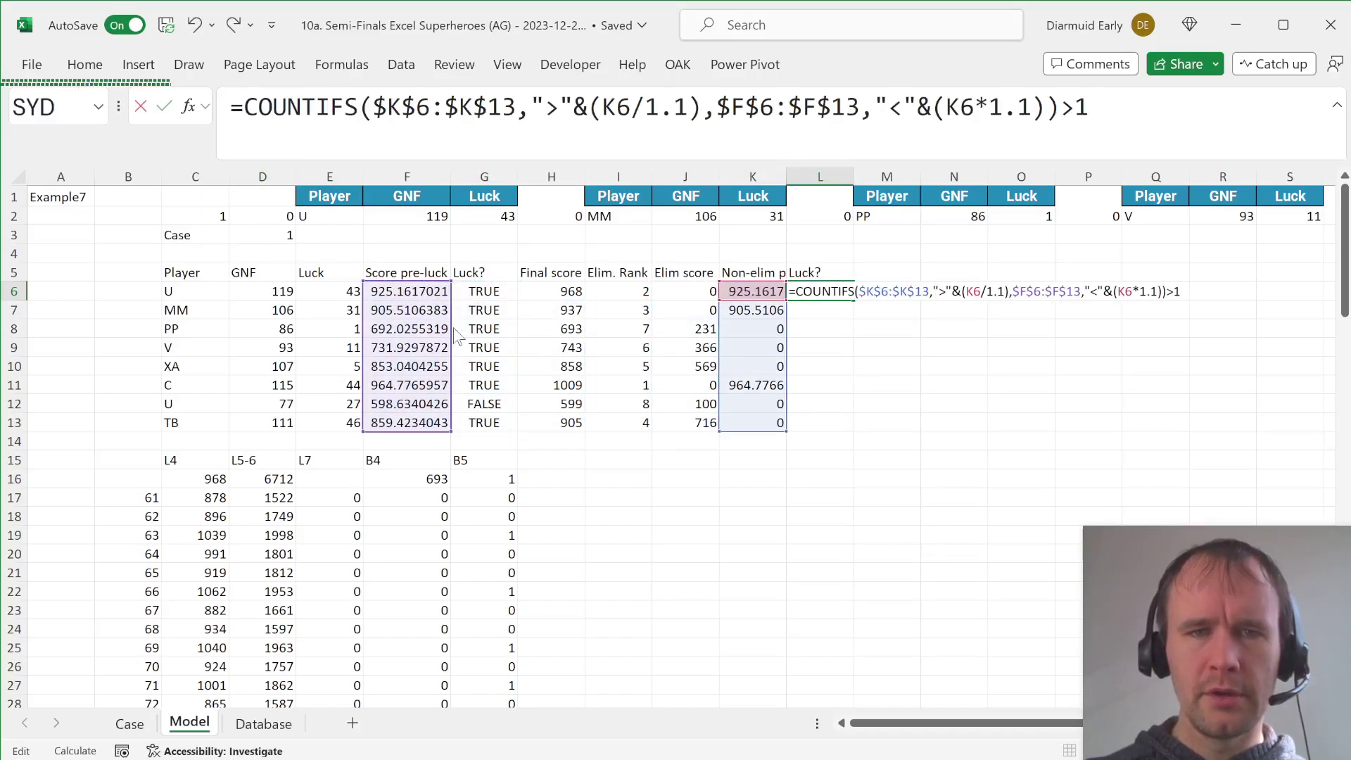
pyautogui.moveTo(456, 335); pyautogui.dragTo(791, 335)
pyautogui.press('Return')
# Copy the non-elimination luck test from L6 down through L13.
pyautogui.click(752, 309)
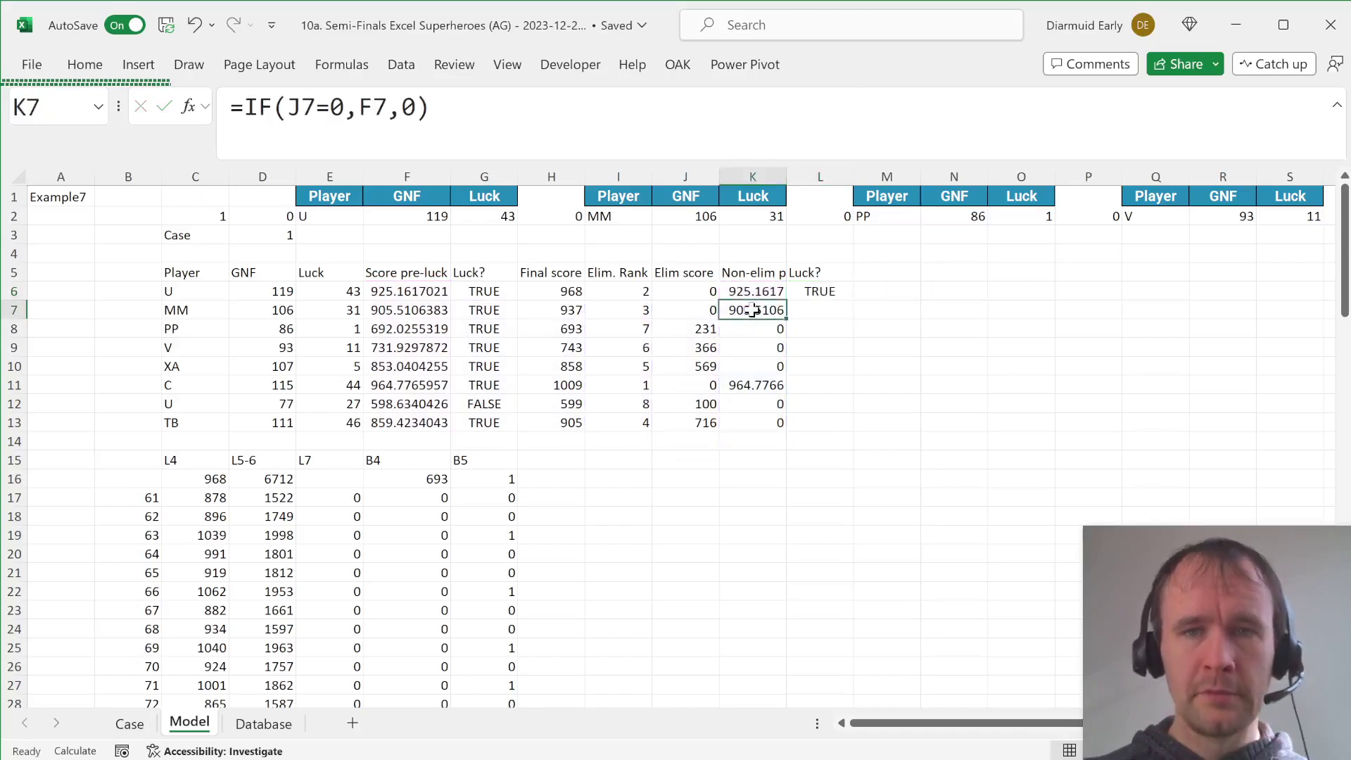
pyautogui.press('Up')
pyautogui.press('Right')
pyautogui.hotkey('shift', 'Down')
pyautogui.hotkey('shift', 'Down')
pyautogui.hotkey('shift', 'Down')
pyautogui.hotkey('shift', 'Down')
pyautogui.hotkey('shift', 'Down')
pyautogui.hotkey('shift', 'Down')
pyautogui.hotkey('shift', 'Down')
pyautogui.hotkey('ctrl', 'd')
pyautogui.hotkey('shift', 'Up')
pyautogui.hotkey('shift', 'Up')
pyautogui.hotkey('shift', 'Up')
pyautogui.hotkey('shift', 'Up')
pyautogui.hotkey('shift', 'Up')
pyautogui.hotkey('shift', 'Up')
pyautogui.hotkey('shift', 'Up')
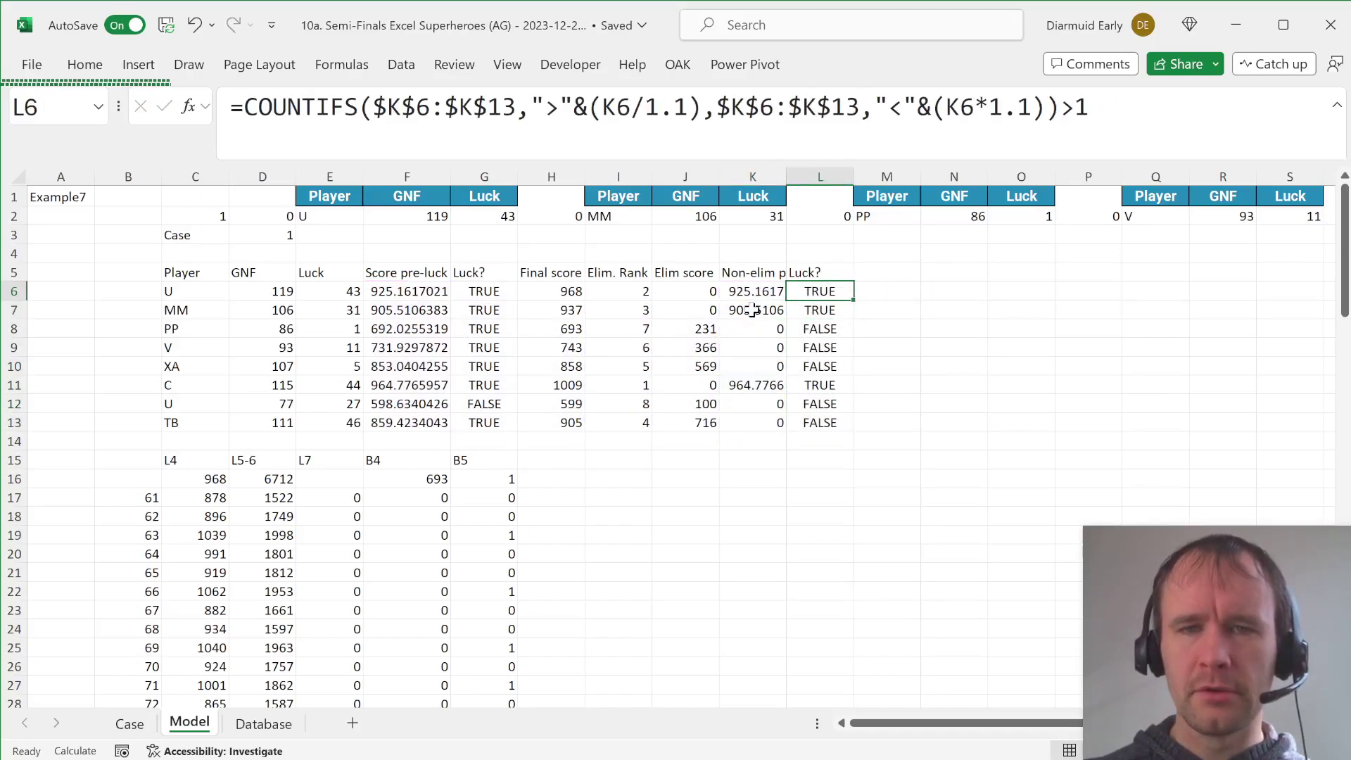
# Label M5 as Final.
pyautogui.press('Up')
pyautogui.press('Right')
pyautogui.write('Final')
pyautogui.press('Return')
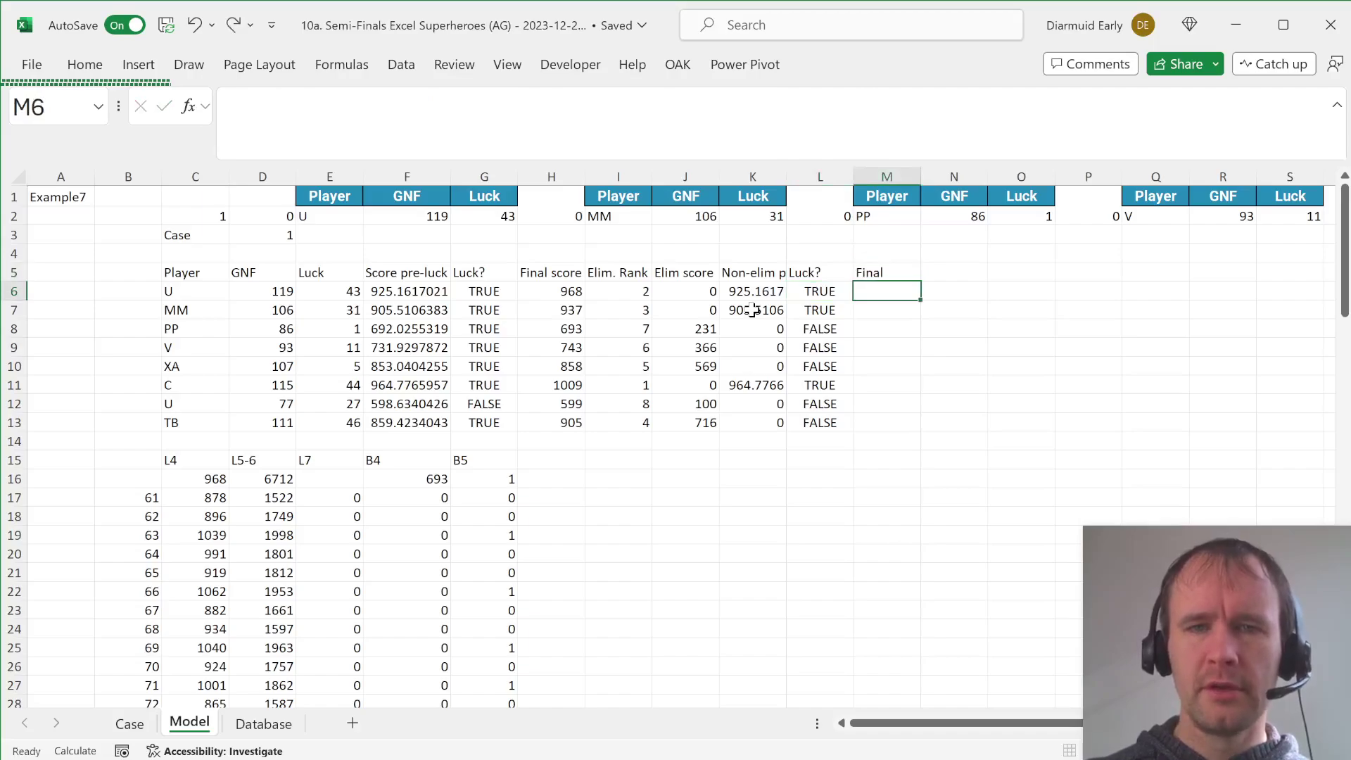
# Calculate the final Level 7 score in M6 with =IF(J6=0,ROUND(K6+IF(L6,E6,0),0),J6).
pyautogui.write('=IF(L6,')
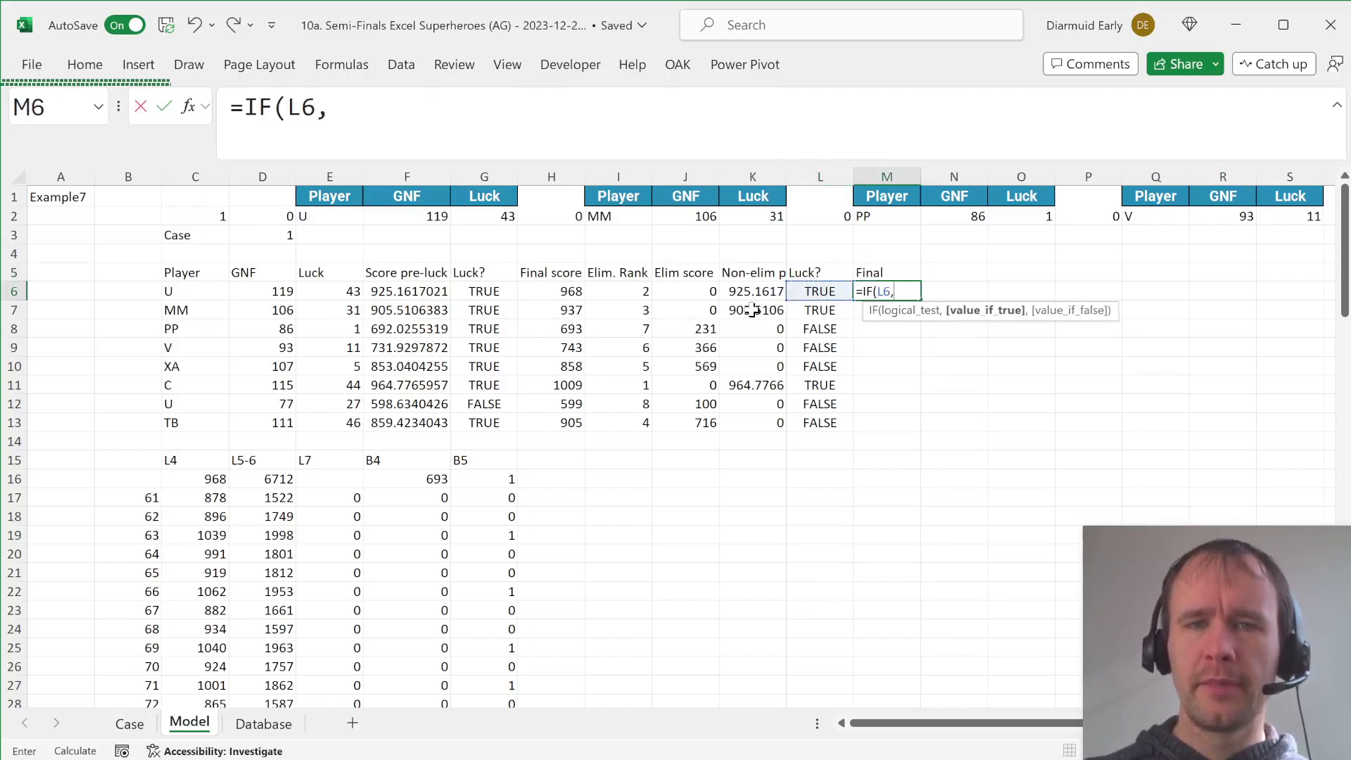
pyautogui.press('Escape')
pyautogui.write('=IF')
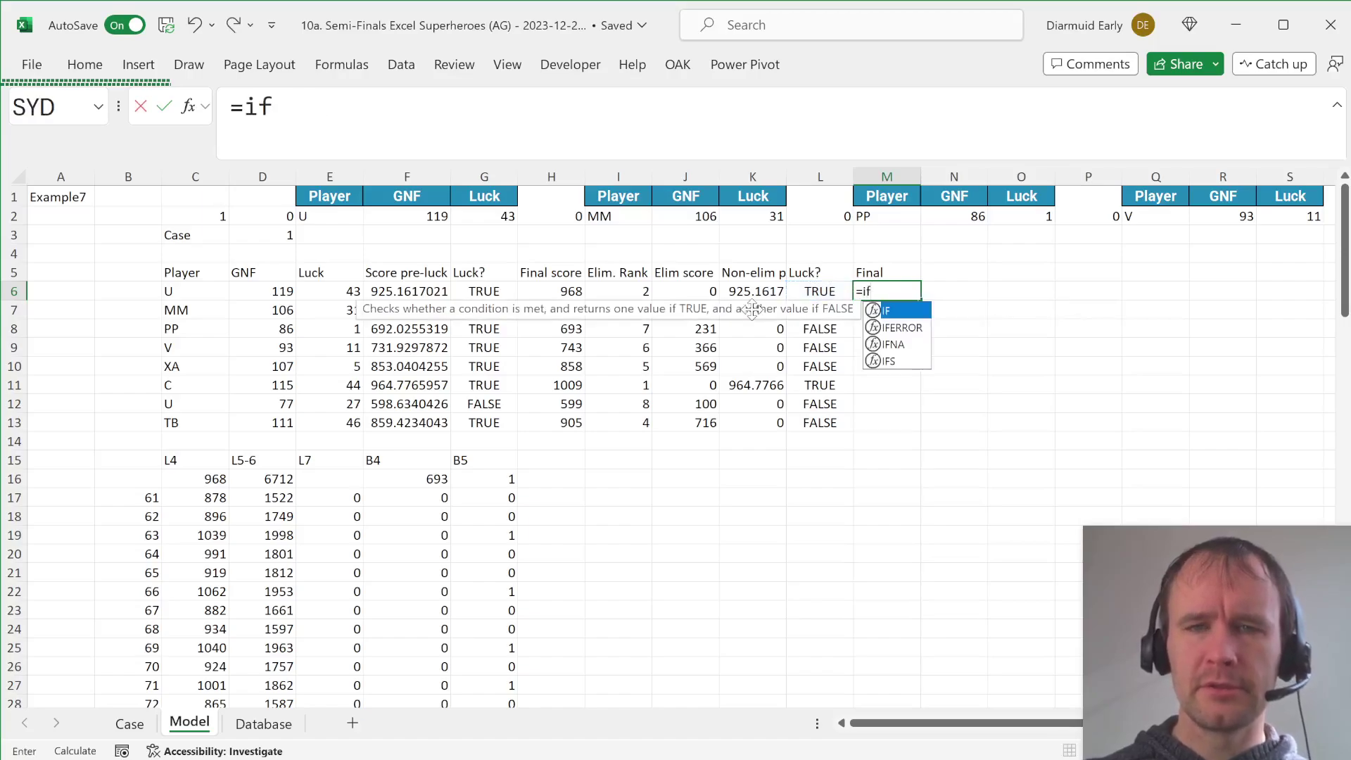
pyautogui.write('(')
pyautogui.press('Left')
pyautogui.press('Left')
pyautogui.press('Left')
pyautogui.write('=0,')
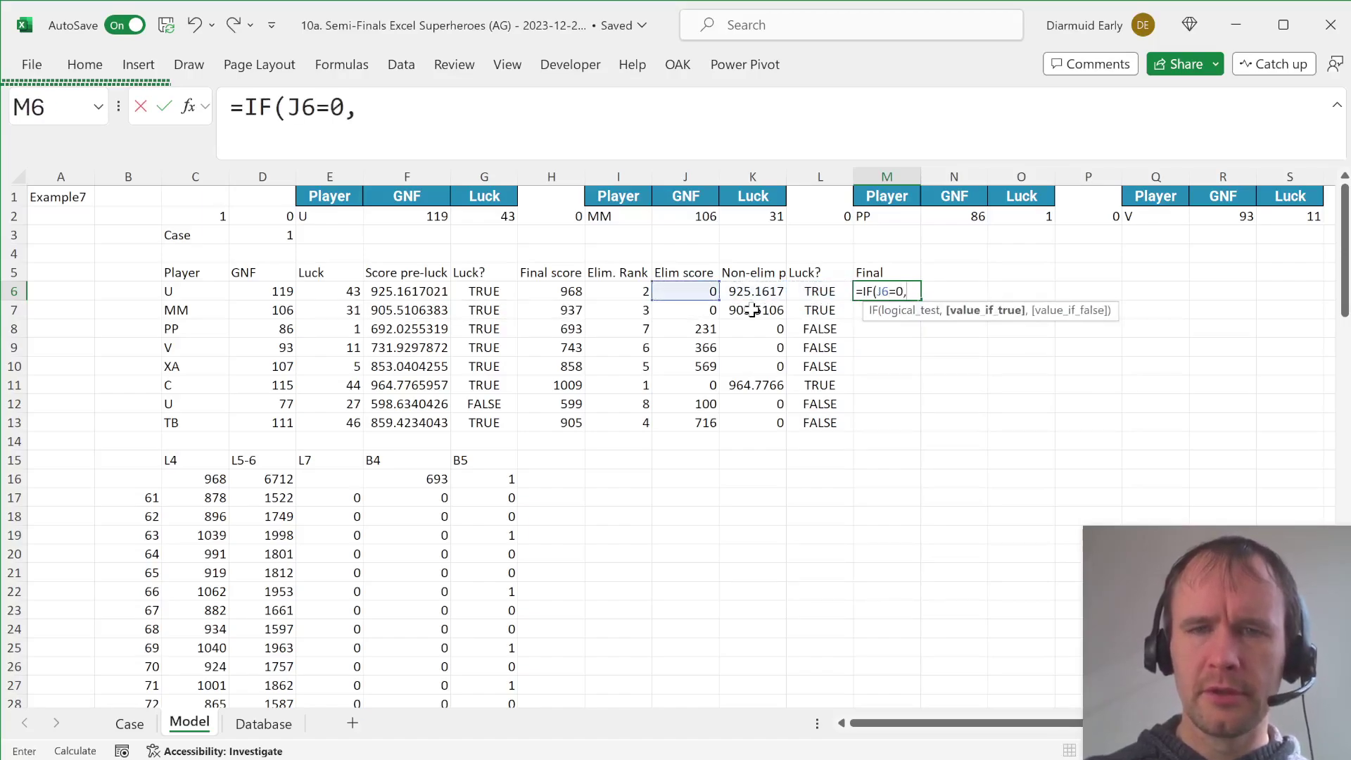
pyautogui.write('0')
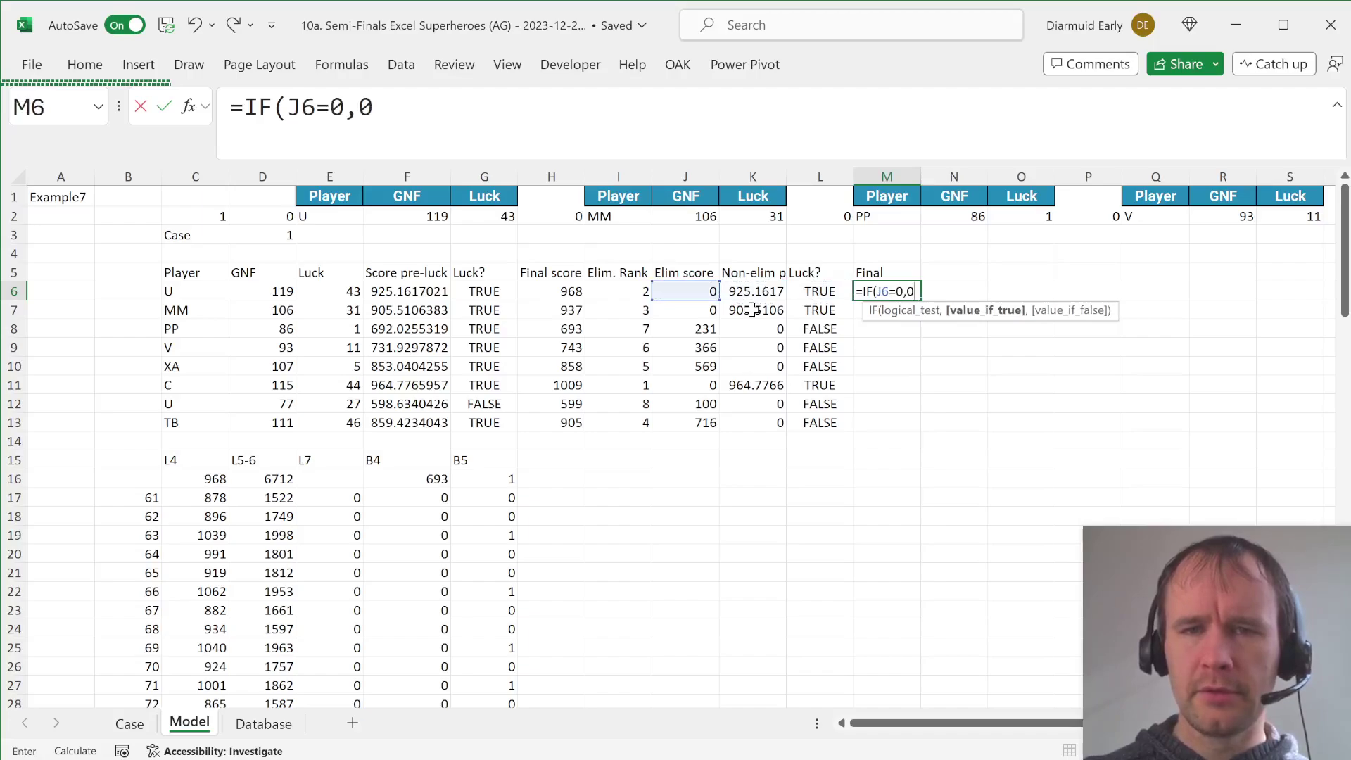
pyautogui.press('BackSpace')
pyautogui.click(694, 293)
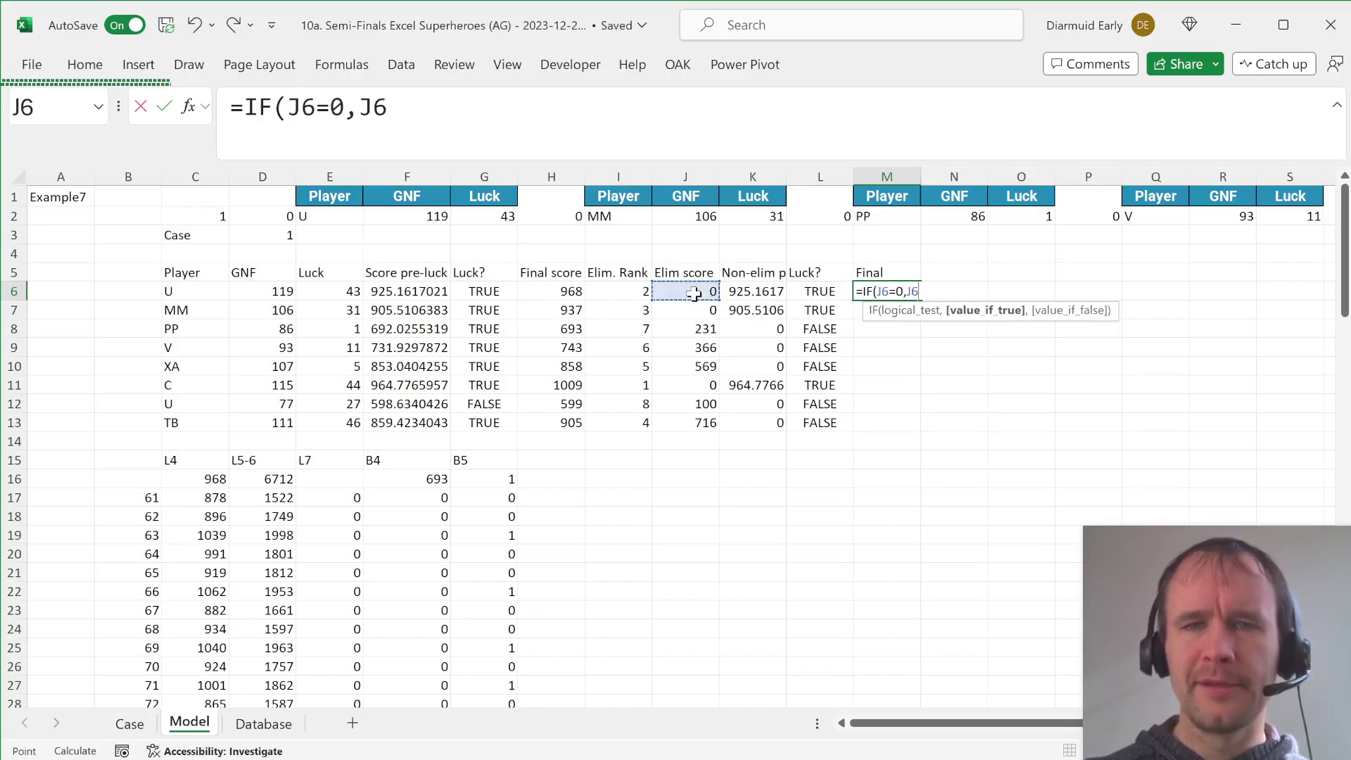
pyautogui.press('BackSpace')
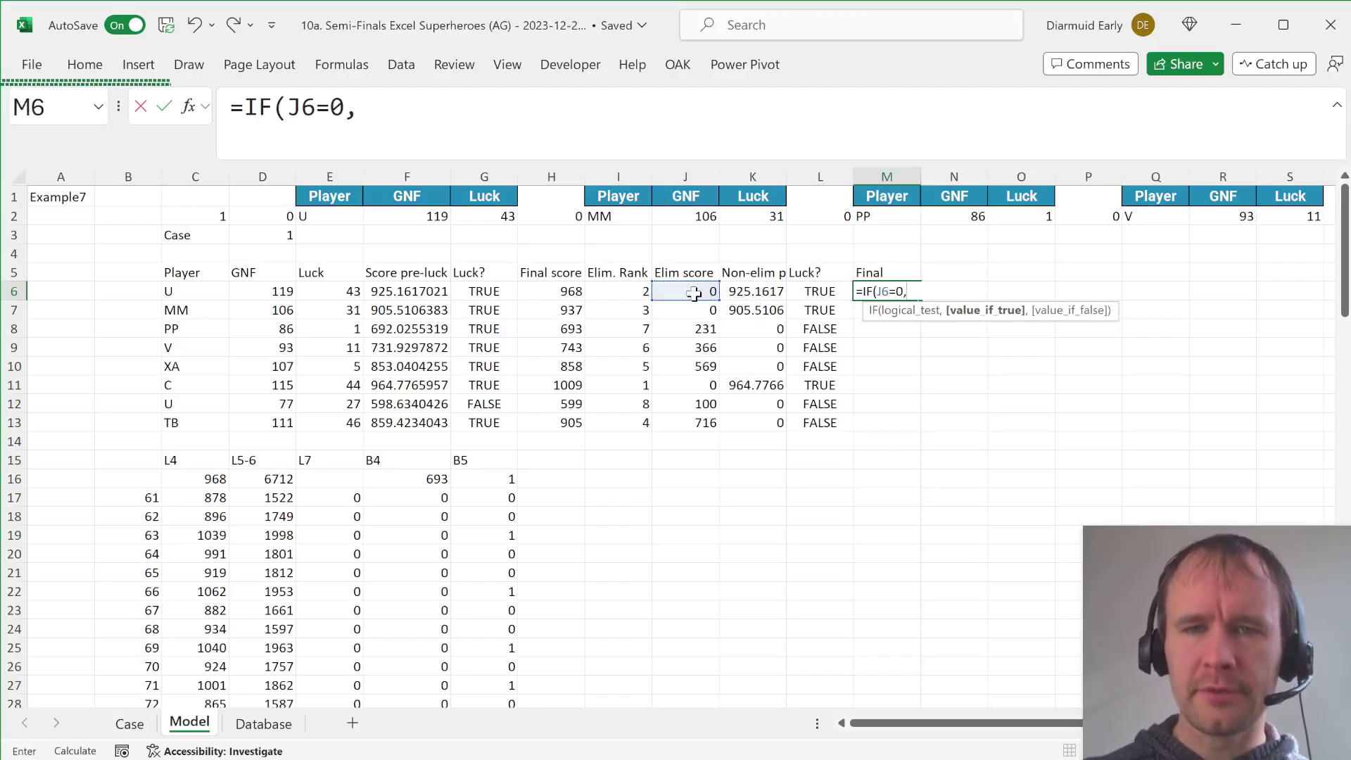
pyautogui.write('roun')
pyautogui.press('Tab')
pyautogui.click(747, 299)
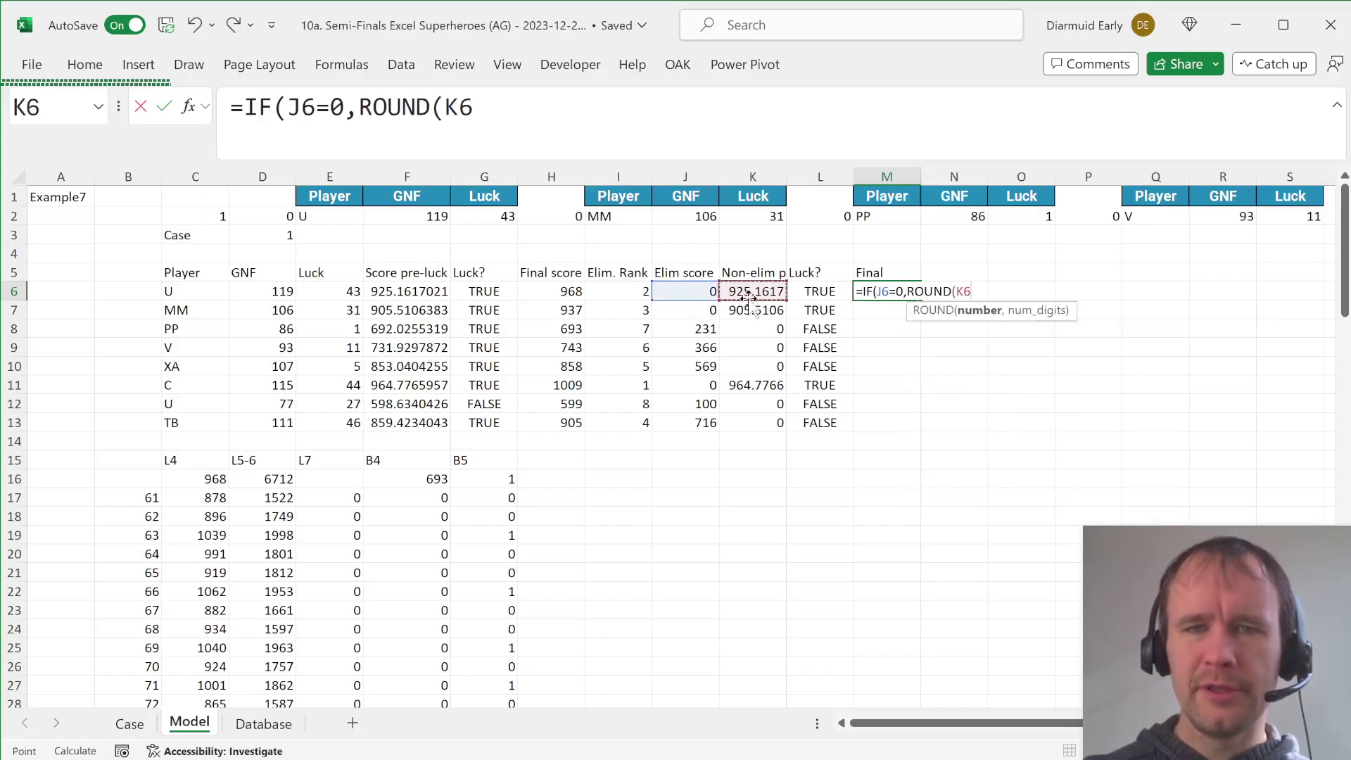
pyautogui.write('+IF(')
pyautogui.press('Left')
pyautogui.write(',')
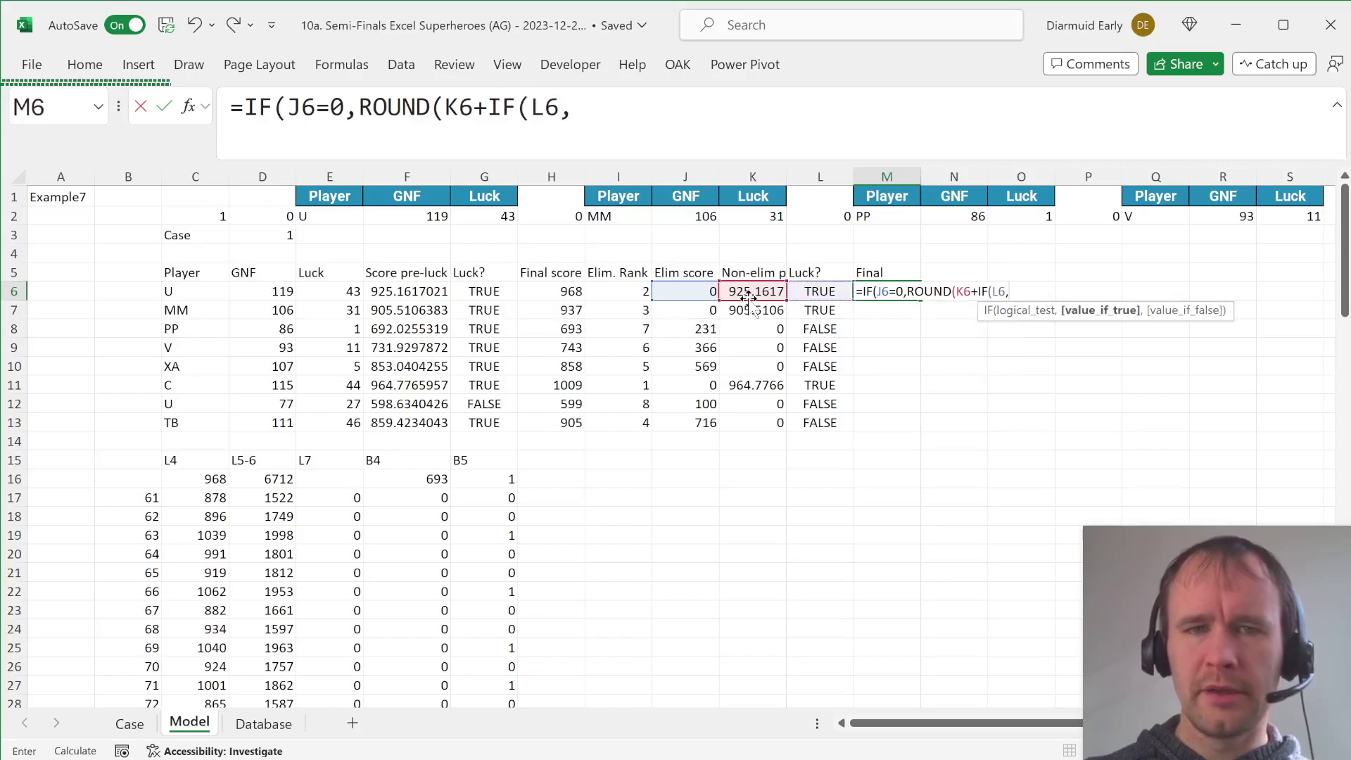
pyautogui.click(327, 297)
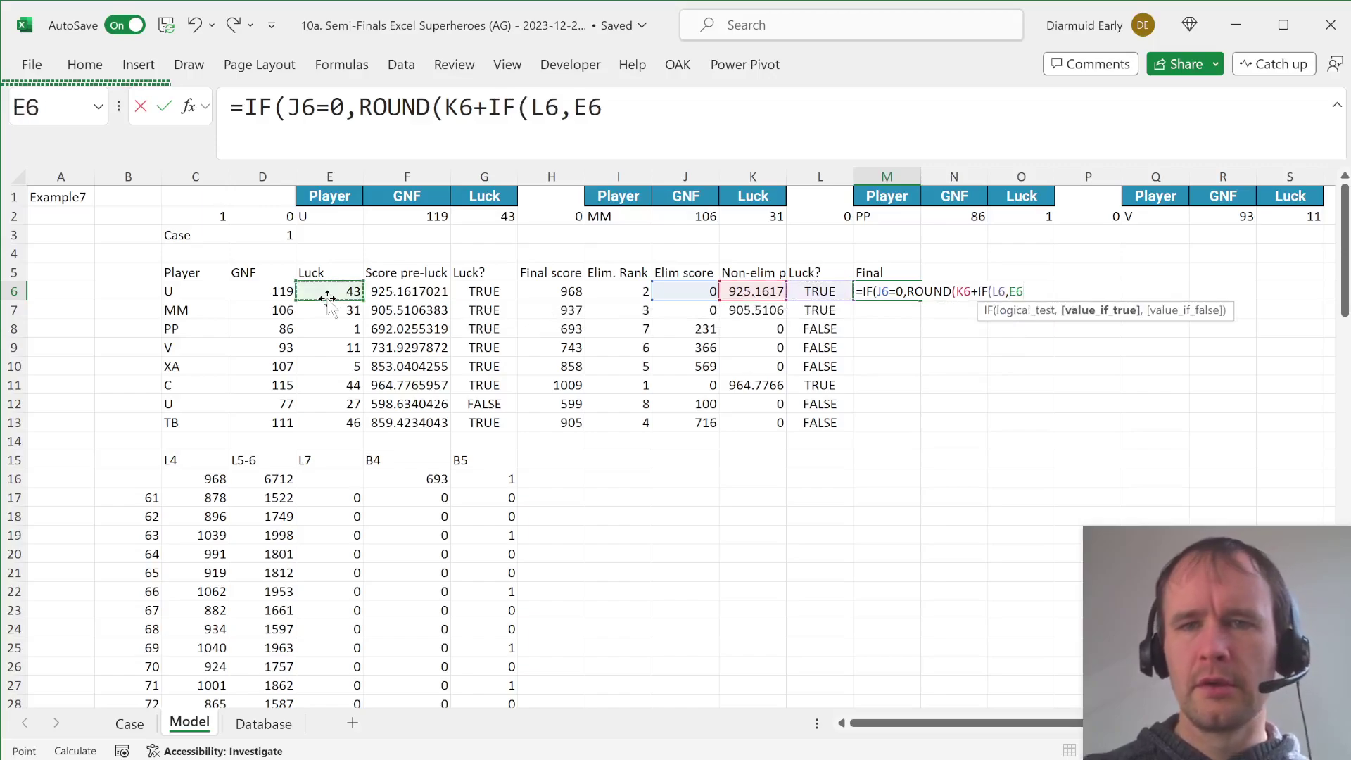
pyautogui.write(',0)')
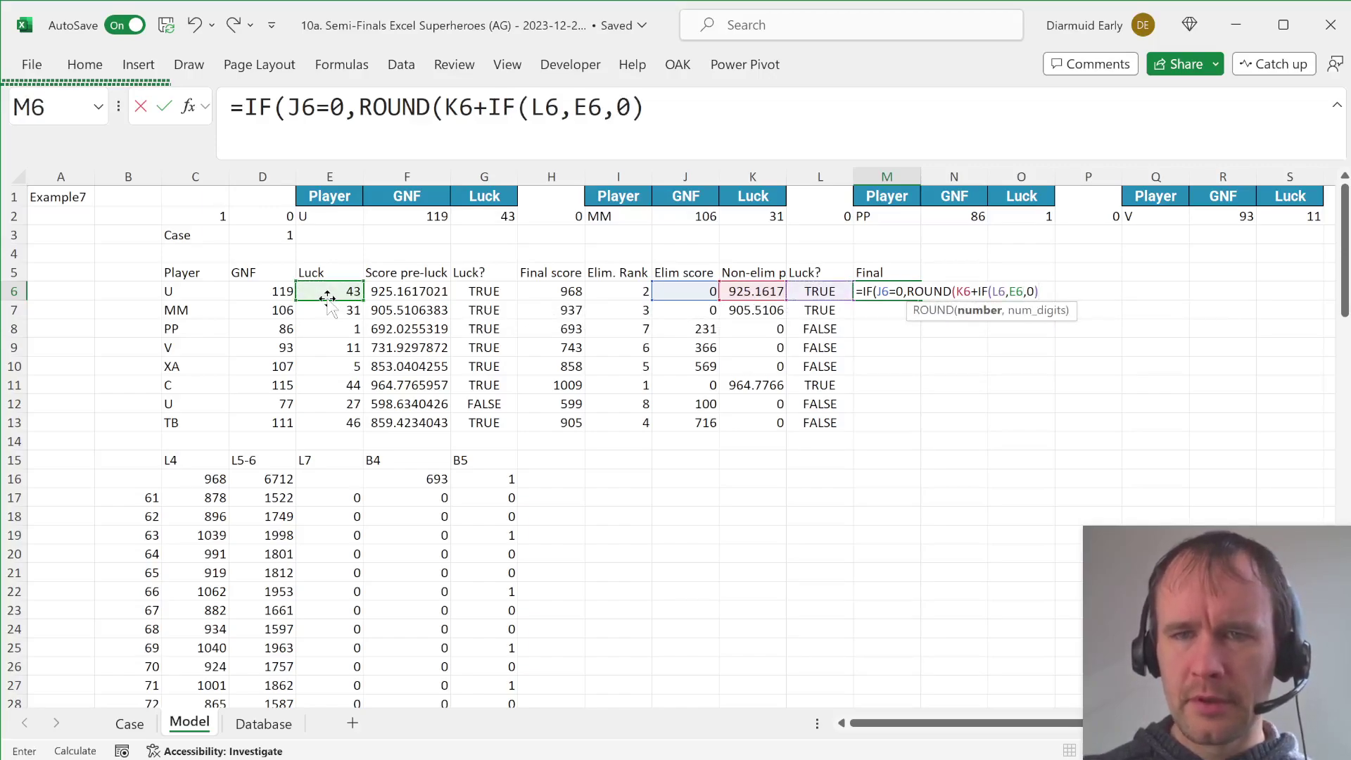
pyautogui.write(',0)')
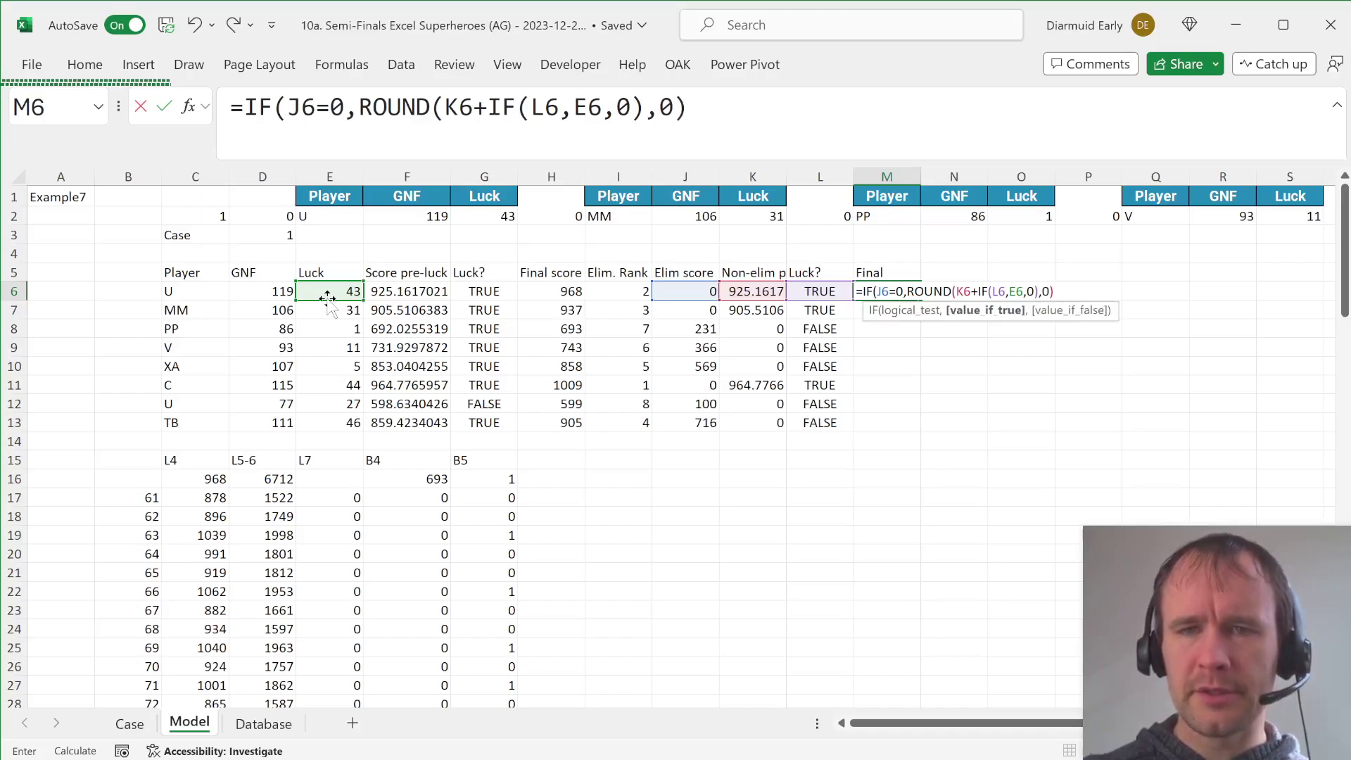
pyautogui.write(',')
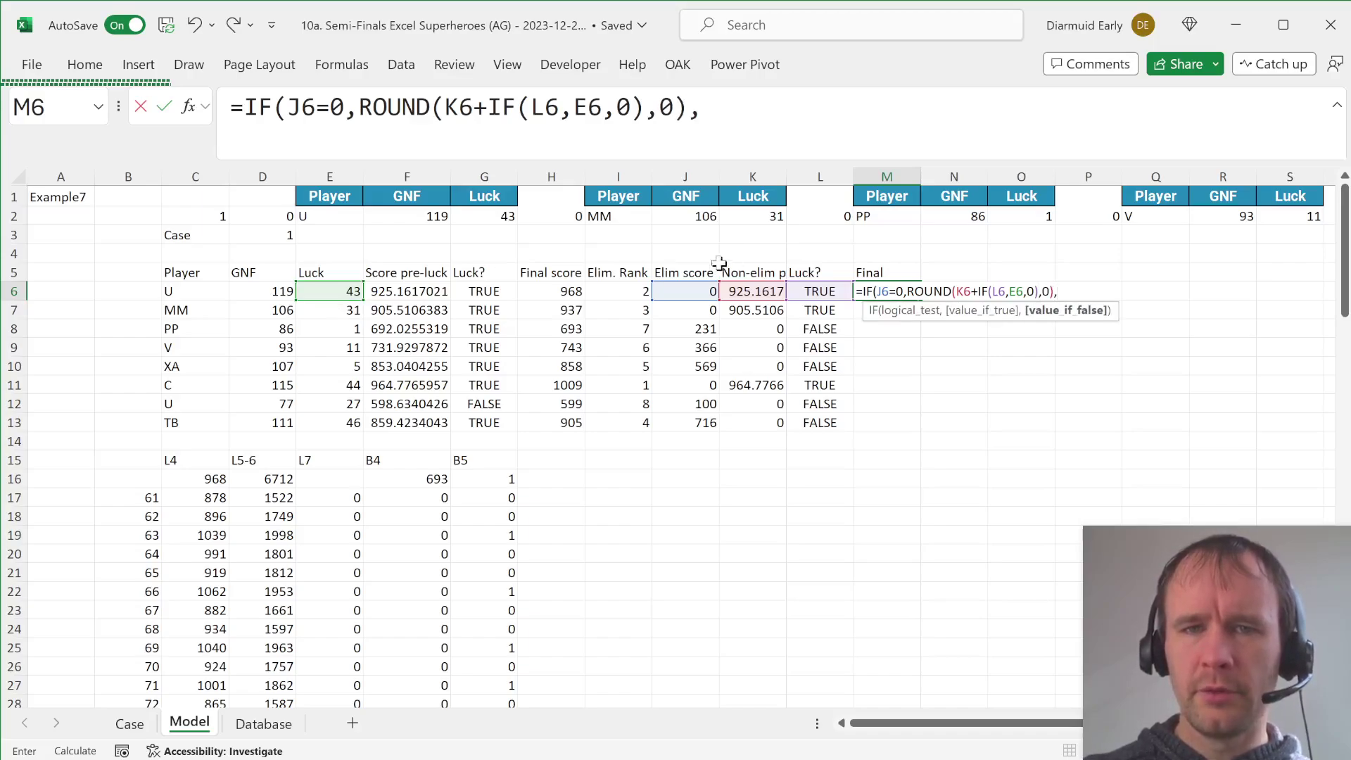
pyautogui.click(698, 290)
pyautogui.write(')')
pyautogui.press('Return')
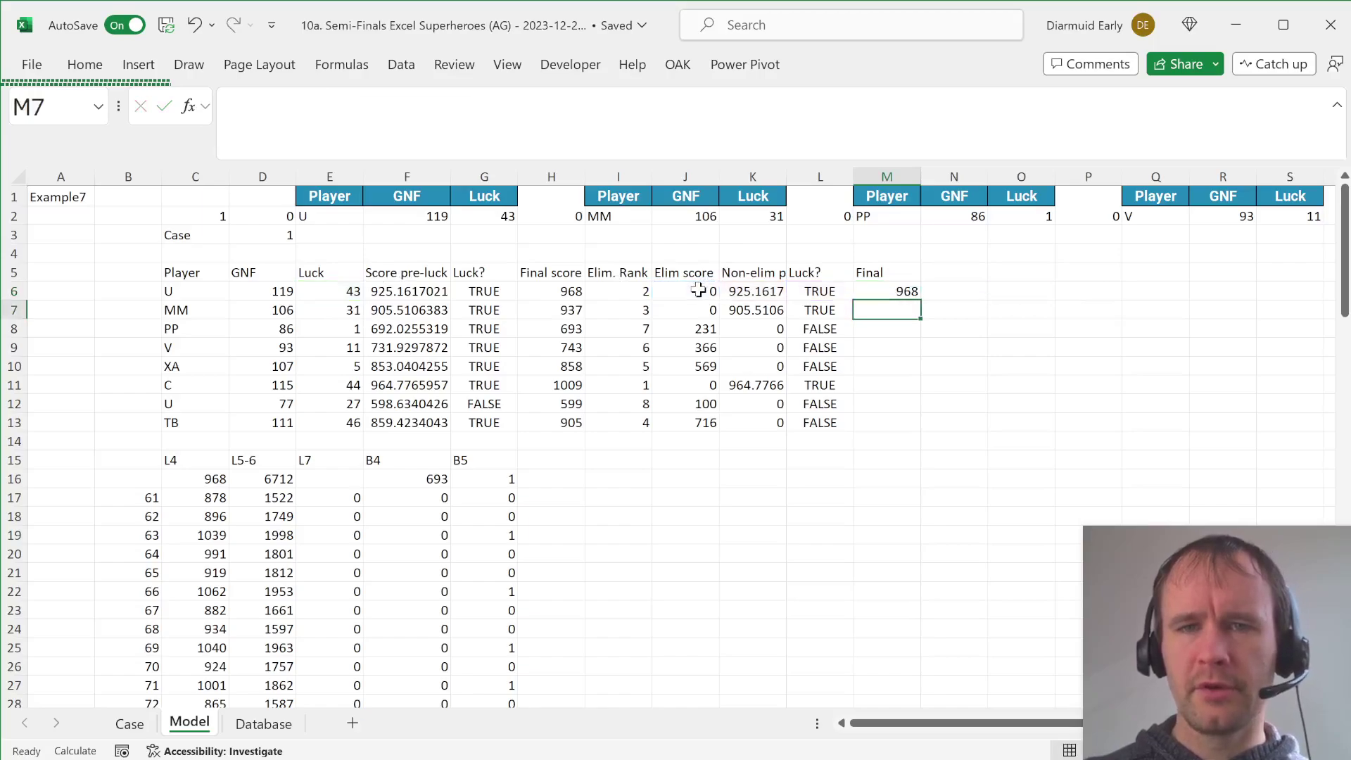
# Copy the Final score formula from M6 down through M13.
pyautogui.press('Down')
pyautogui.press('Down')
pyautogui.press('Down')
pyautogui.press('Down')
pyautogui.press('Down')
pyautogui.press('Down')
pyautogui.hotkey('ctrl', 'shift', 'Up')
pyautogui.hotkey('ctrl', 'd')
pyautogui.press('Return')
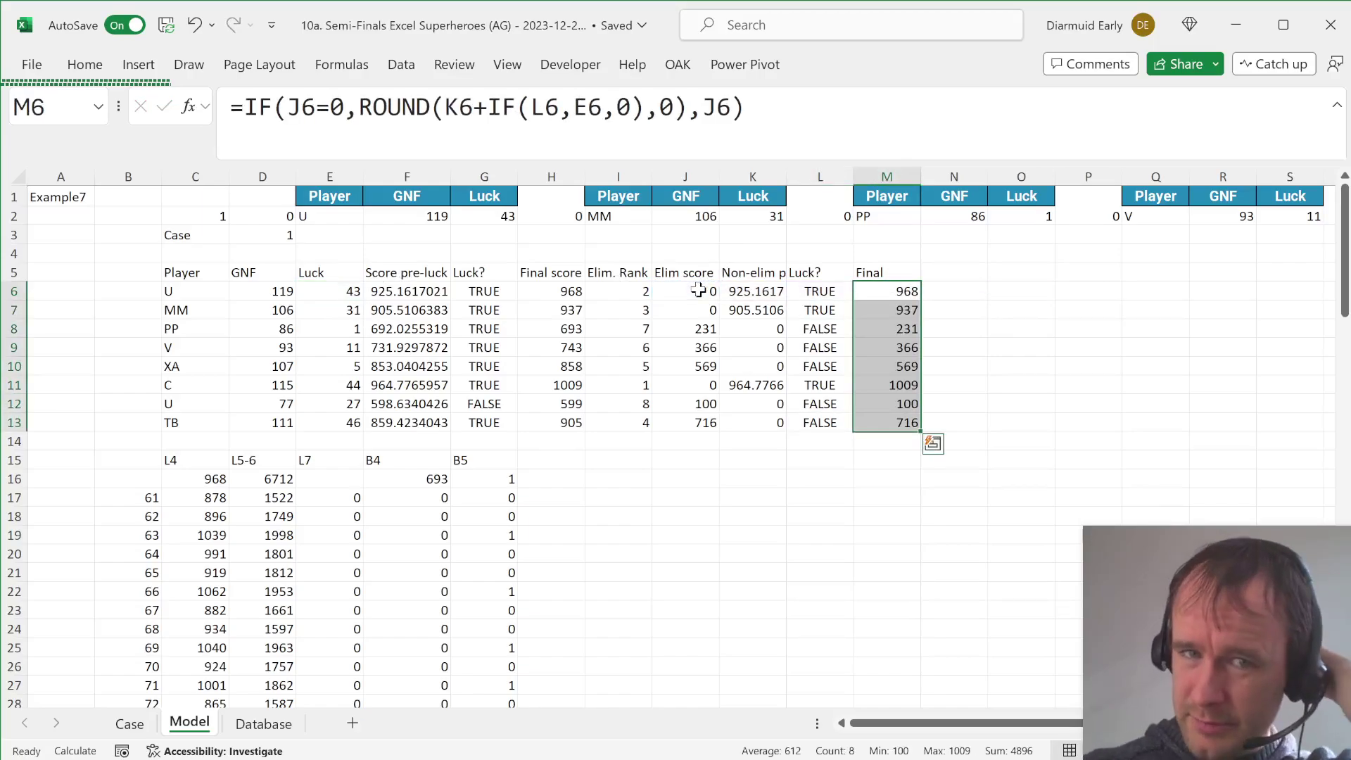
# Total the Level 7 final scores in E16 with =SUM(M6:M13).
pyautogui.click(340, 479)
pyautogui.write('=sum')
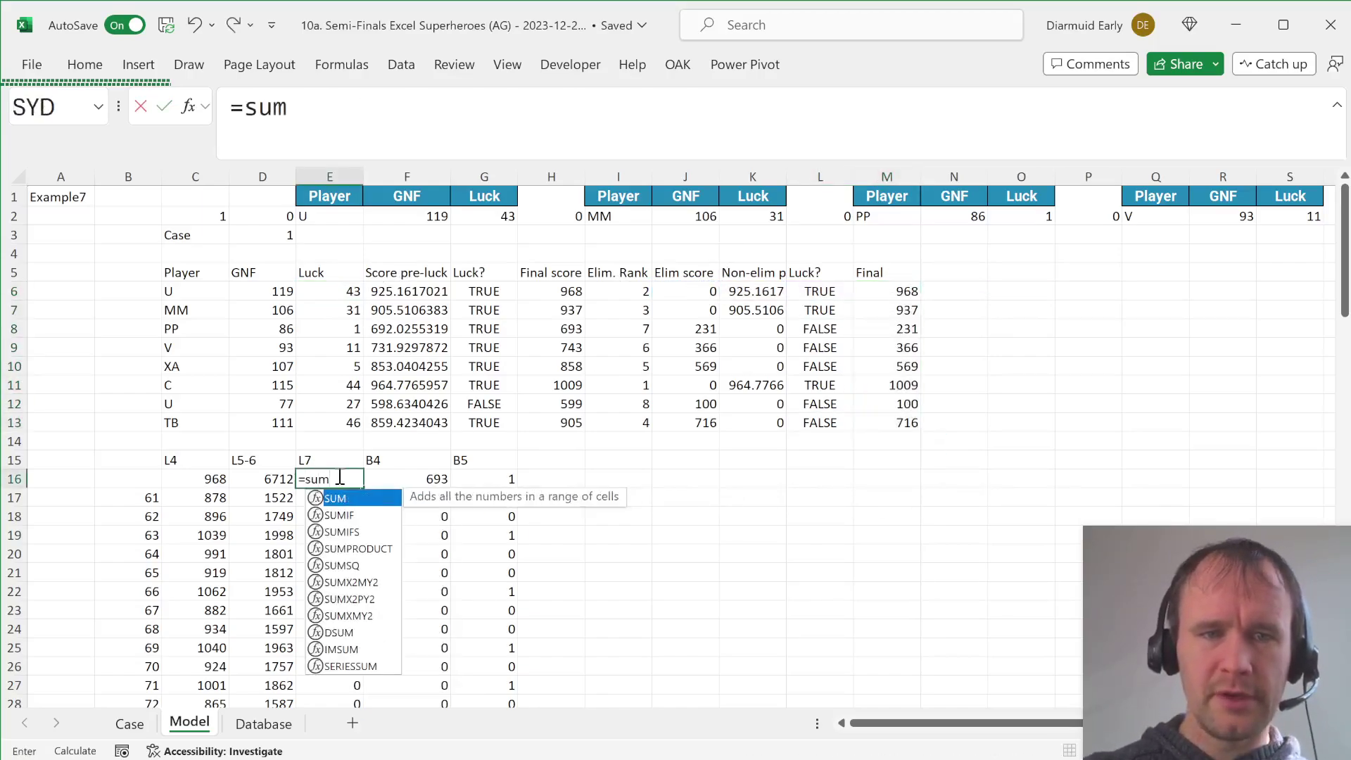
pyautogui.press('Tab')
pyautogui.click(905, 293)
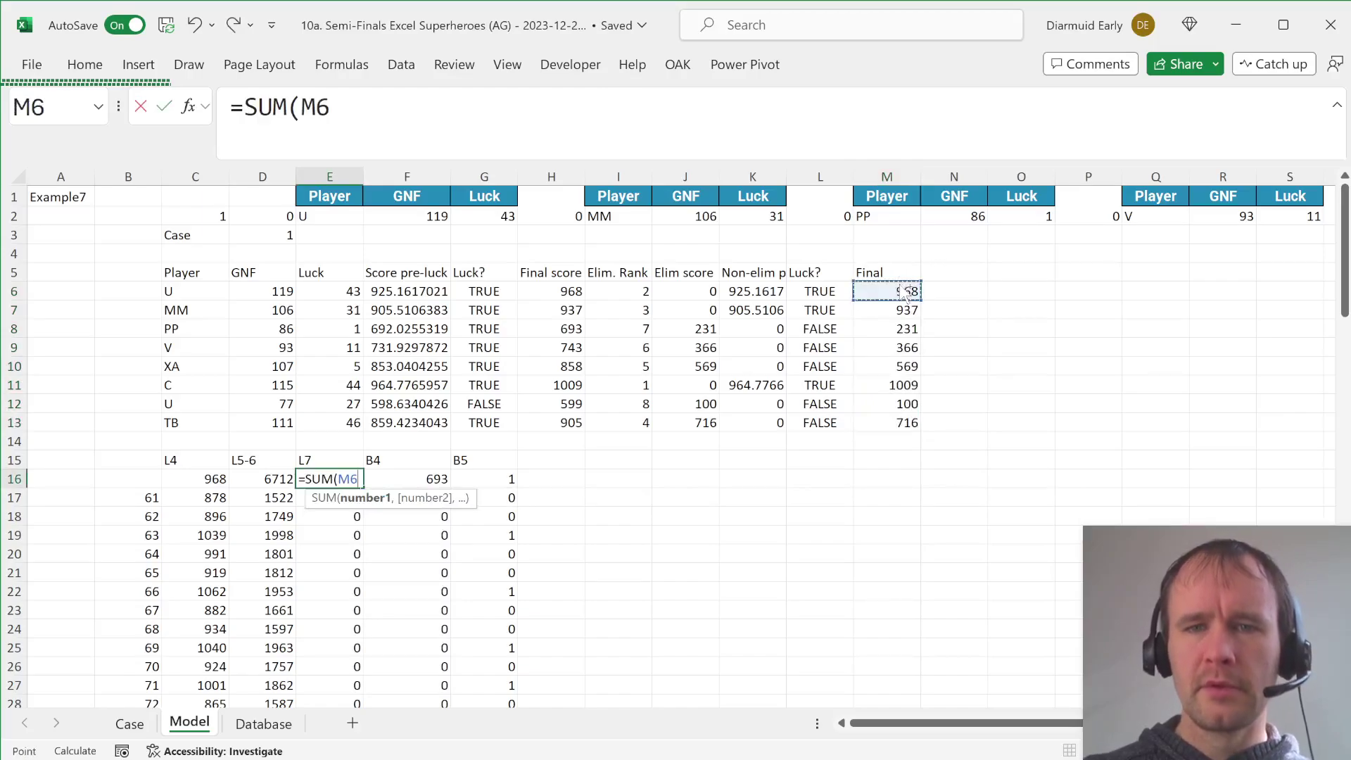
pyautogui.hotkey('ctrl', 'shift', 'Down')
pyautogui.press('Return')
# Recalculate the workbook to update the data table with the L7 totals.
pyautogui.press('Up')
pyautogui.press('Left')
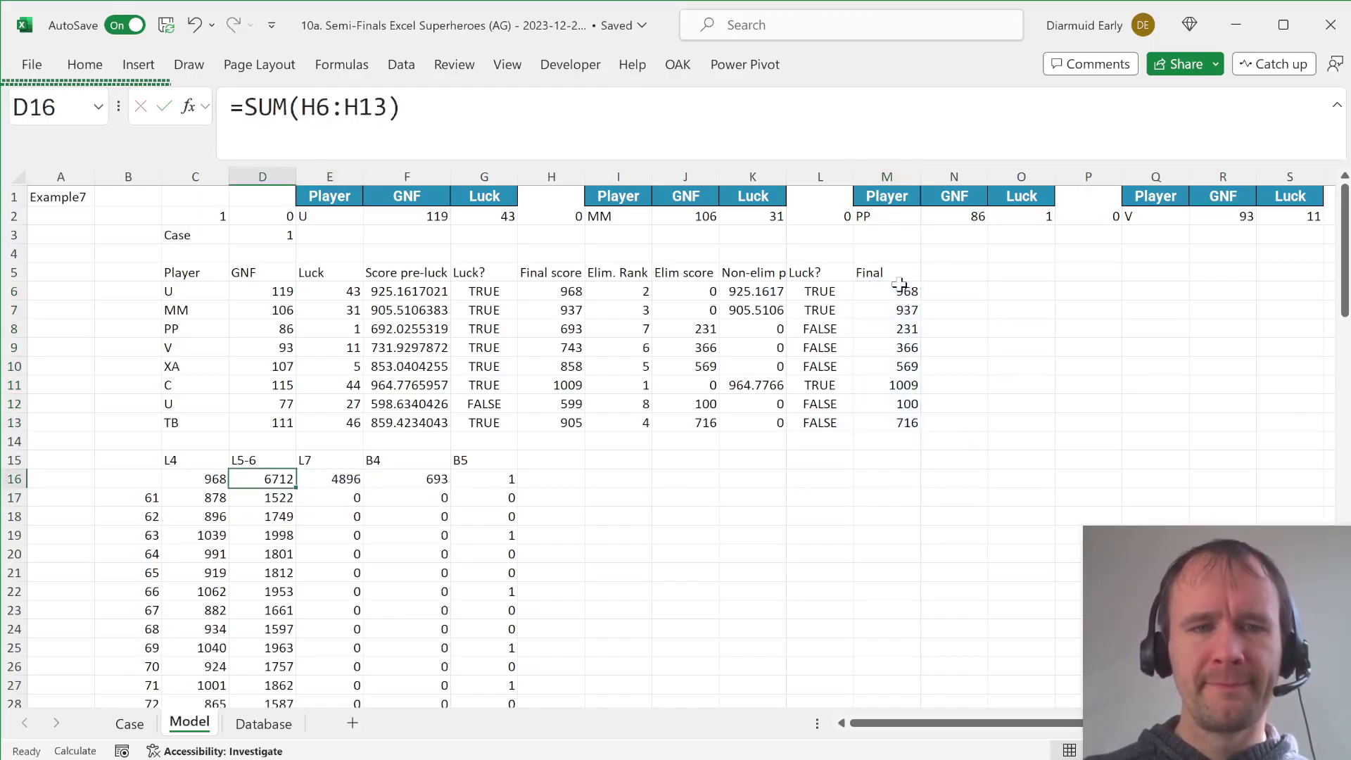
pyautogui.press('Down')
pyautogui.press('F9')
pyautogui.press('Up')
pyautogui.press('Right')
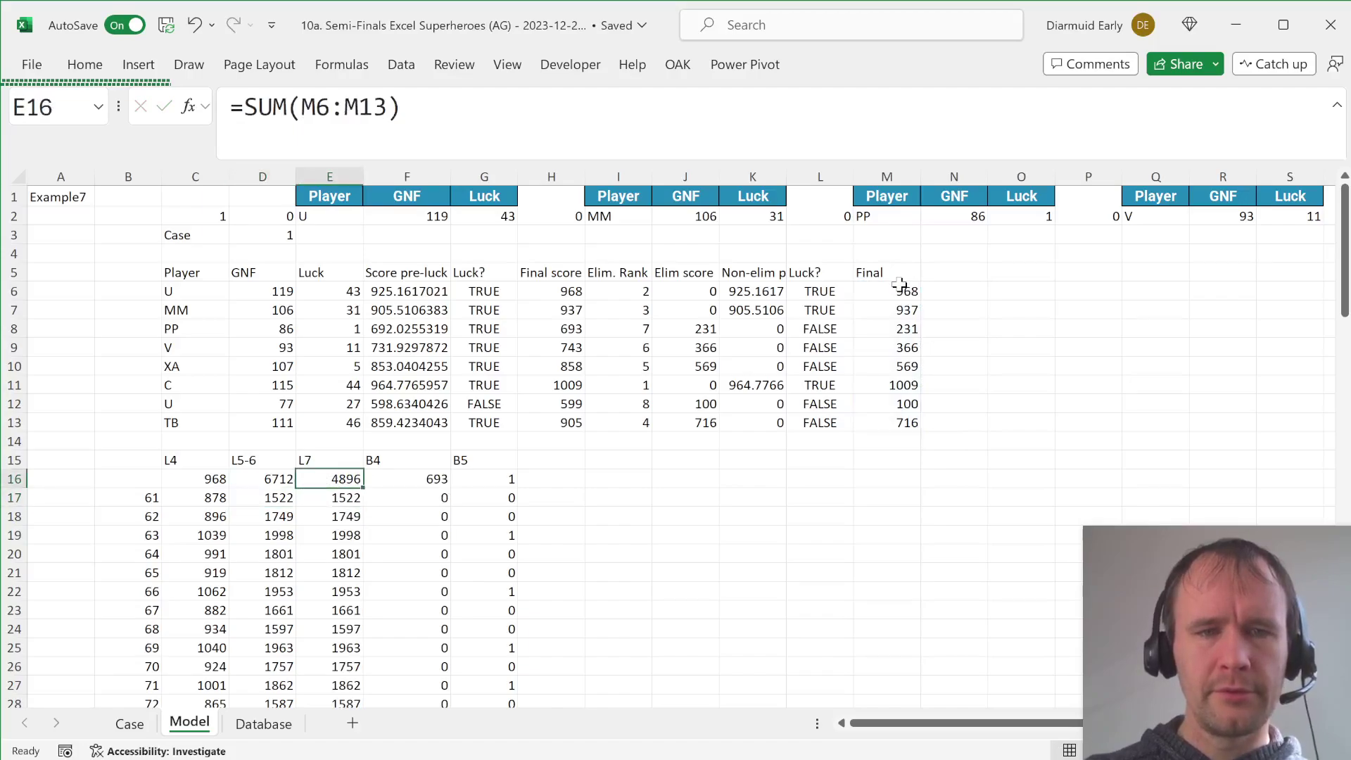
# Link the game 121 answer in E311 of the Case sheet to =Model!F77.
pyautogui.hotkey('ctrl', 'pageup')
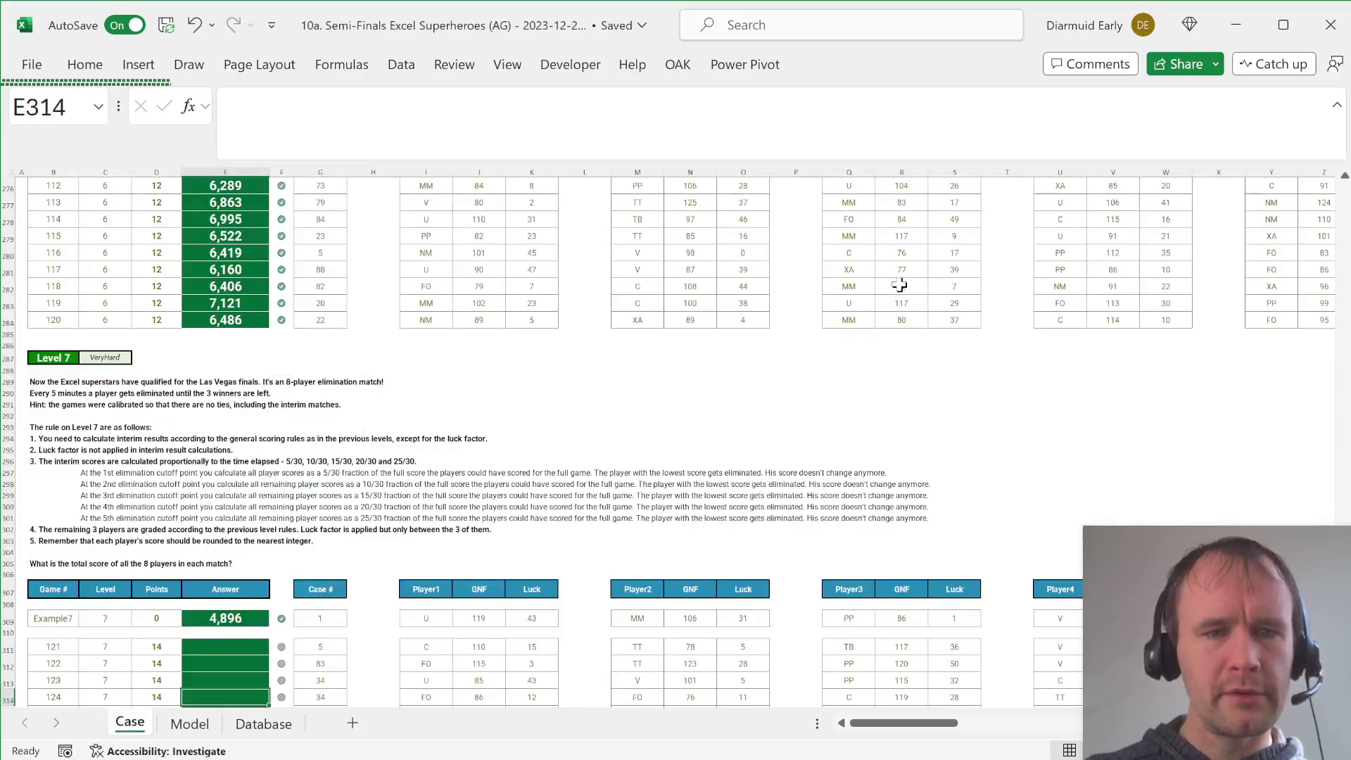
pyautogui.press('Up')
pyautogui.press('Up')
pyautogui.press('Up')
pyautogui.write('=')
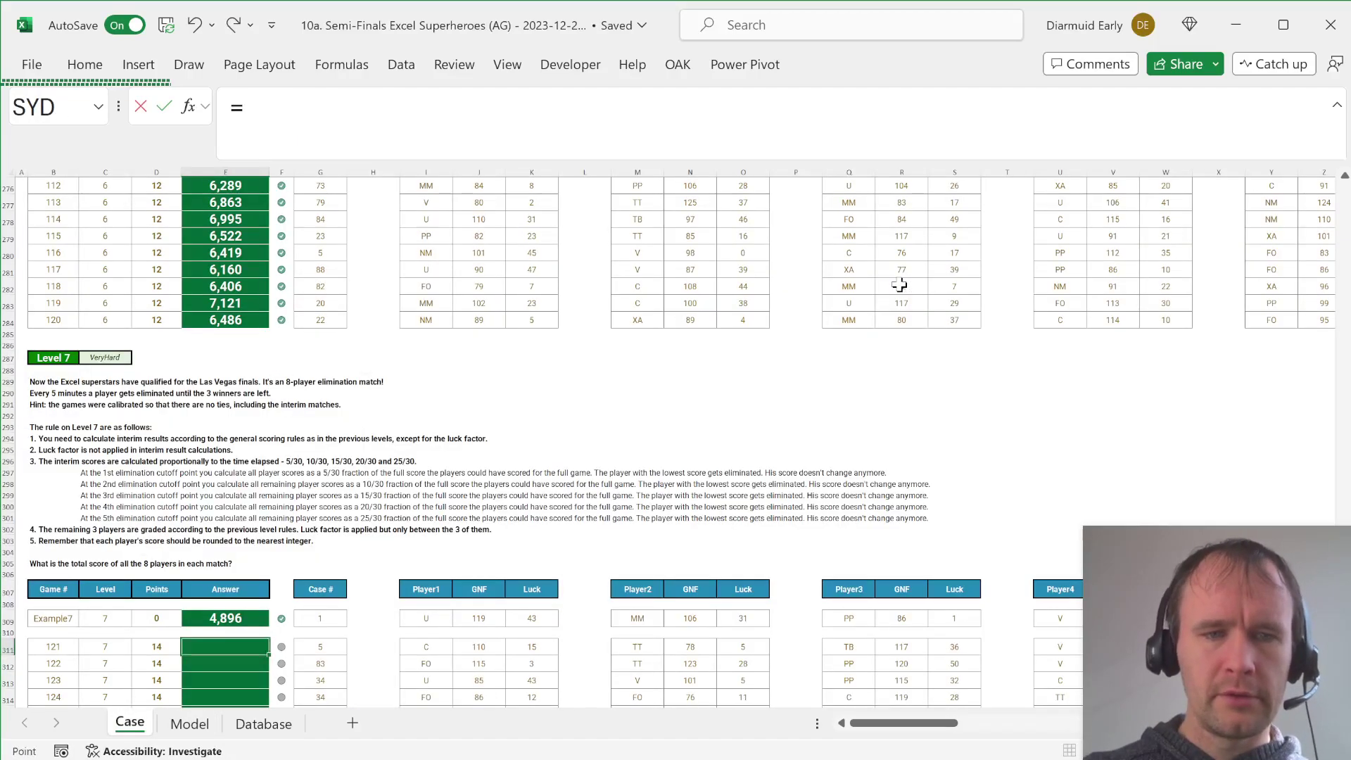
pyautogui.hotkey('ctrl', 'pagedown')
pyautogui.click(431, 647)
pyautogui.hotkey('ctrl', 'Down')
pyautogui.press('Up')
pyautogui.press('Up')
pyautogui.press('Up')
pyautogui.press('Up')
pyautogui.press('Up')
pyautogui.press('Up')
pyautogui.press('Up')
pyautogui.press('Up')
pyautogui.press('Up')
pyautogui.press('Up')
pyautogui.press('Up')
pyautogui.press('Up')
pyautogui.press('Up')
pyautogui.press('Up')
pyautogui.press('Up')
pyautogui.press('Up')
pyautogui.press('Up')
pyautogui.press('Up')
pyautogui.press('Up')
pyautogui.press('Up')
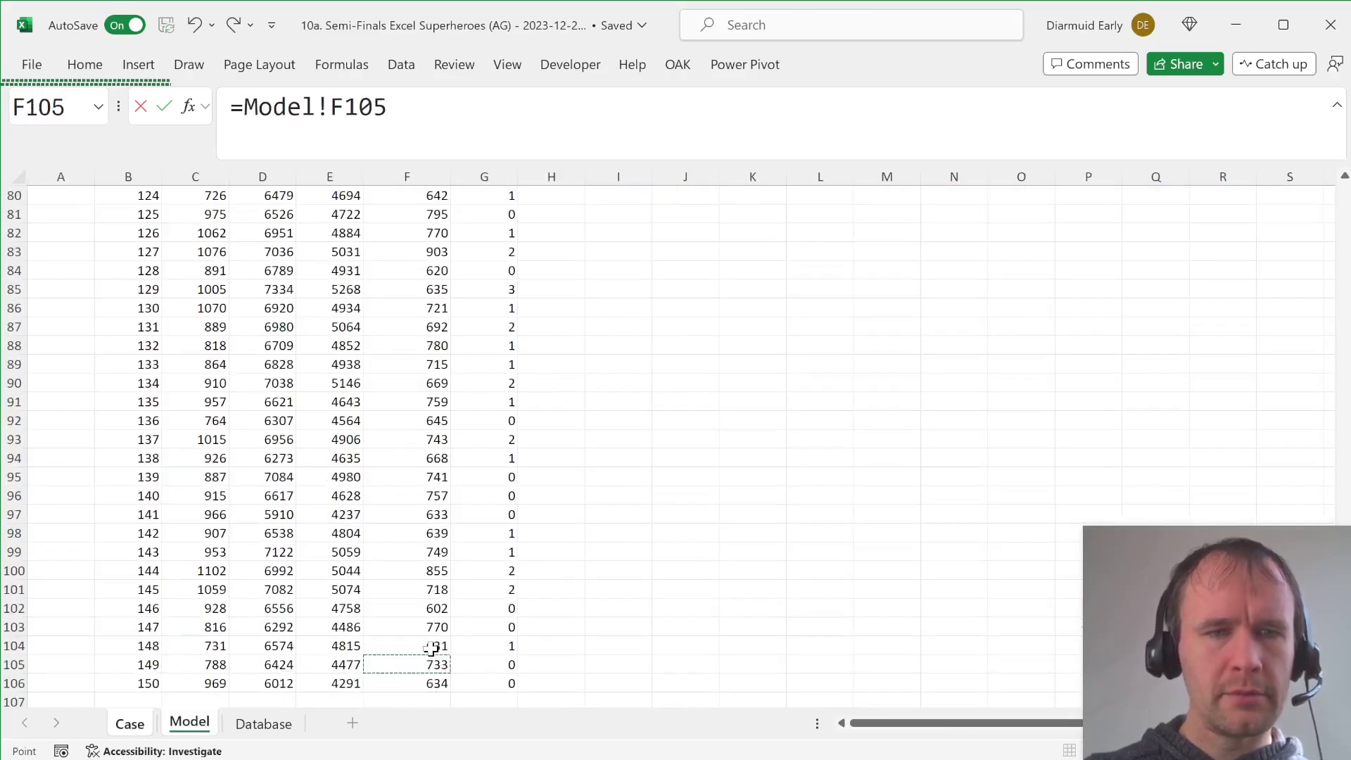
pyautogui.press('Up')
pyautogui.press('Up')
pyautogui.press('Up')
pyautogui.press('Up')
pyautogui.press('Up')
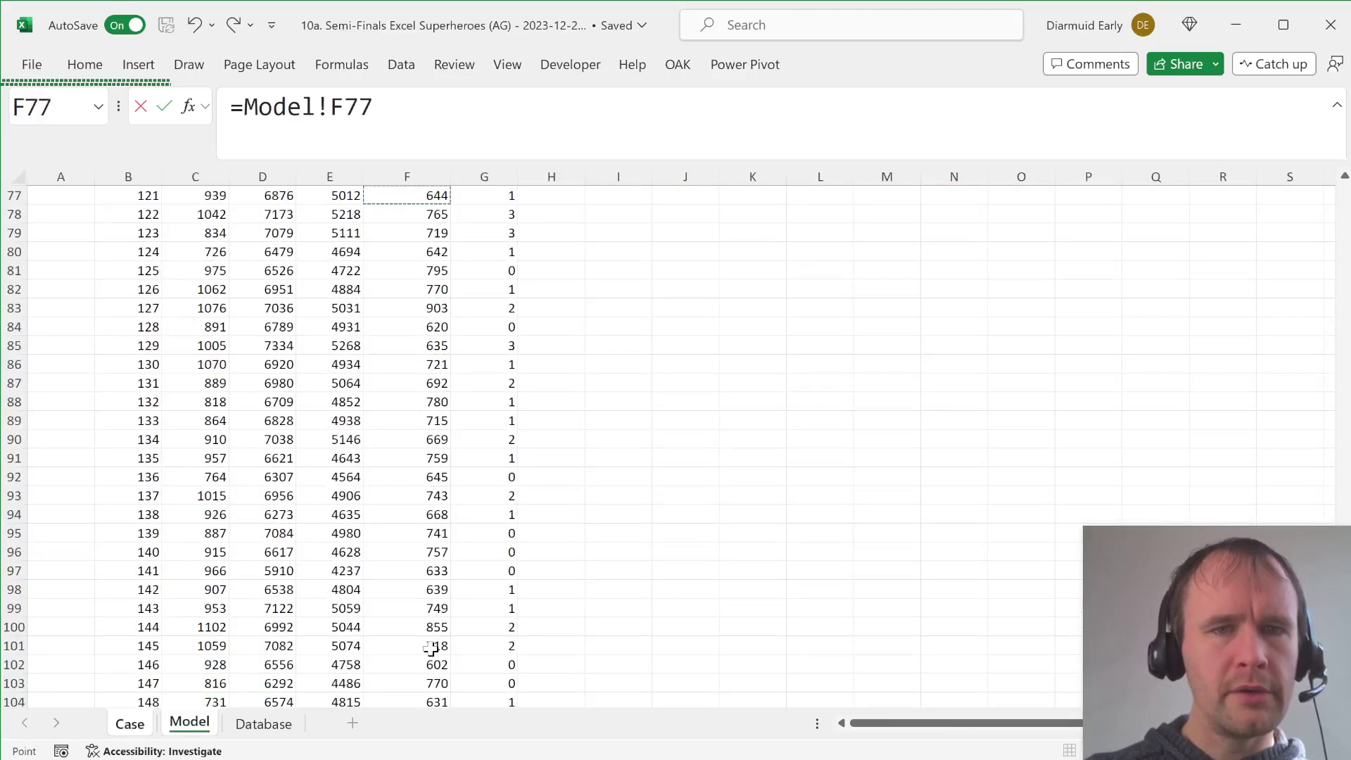
pyautogui.press('Return')
# Fill the answer link from E311 down through game 150 in E340.
pyautogui.press('Left')
pyautogui.hotkey('ctrl', 'Down')
pyautogui.press('Right')
pyautogui.hotkey('ctrl', 'shift', 'Up')
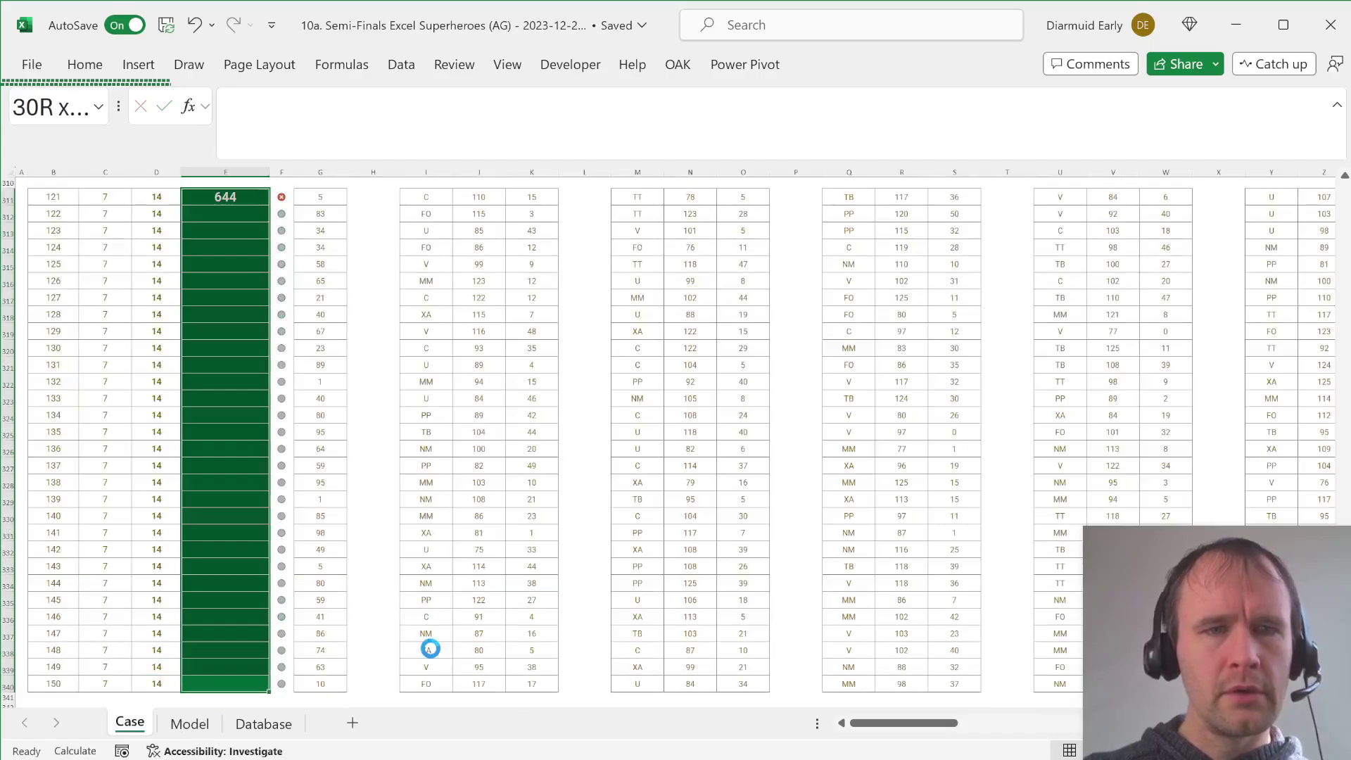
pyautogui.hotkey('ctrl', 'd')
# Correct the Level 7 answers in E311:E340 to use the Model sheet's L7 column, starting with =Model!E77.
pyautogui.hotkey('ctrl', 'pagedown')
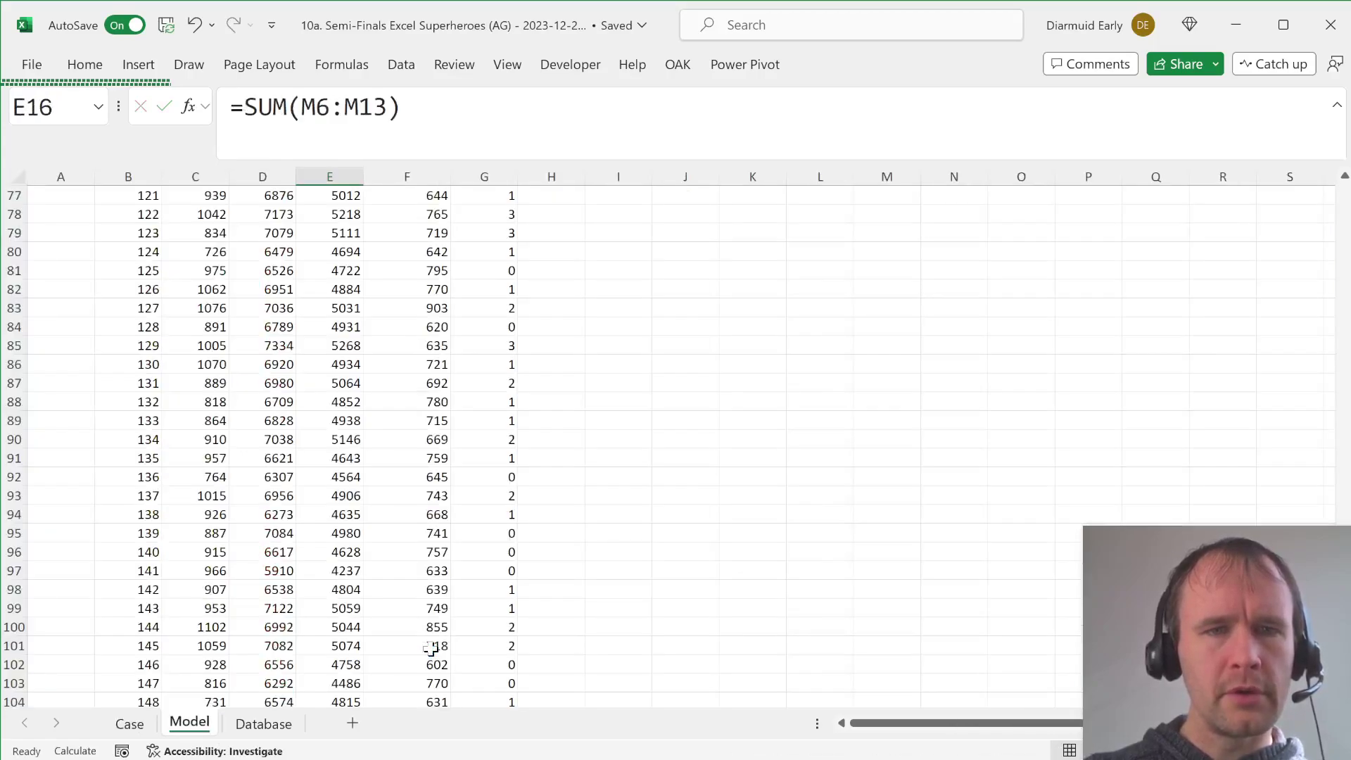
pyautogui.click(418, 218)
pyautogui.press('Up')
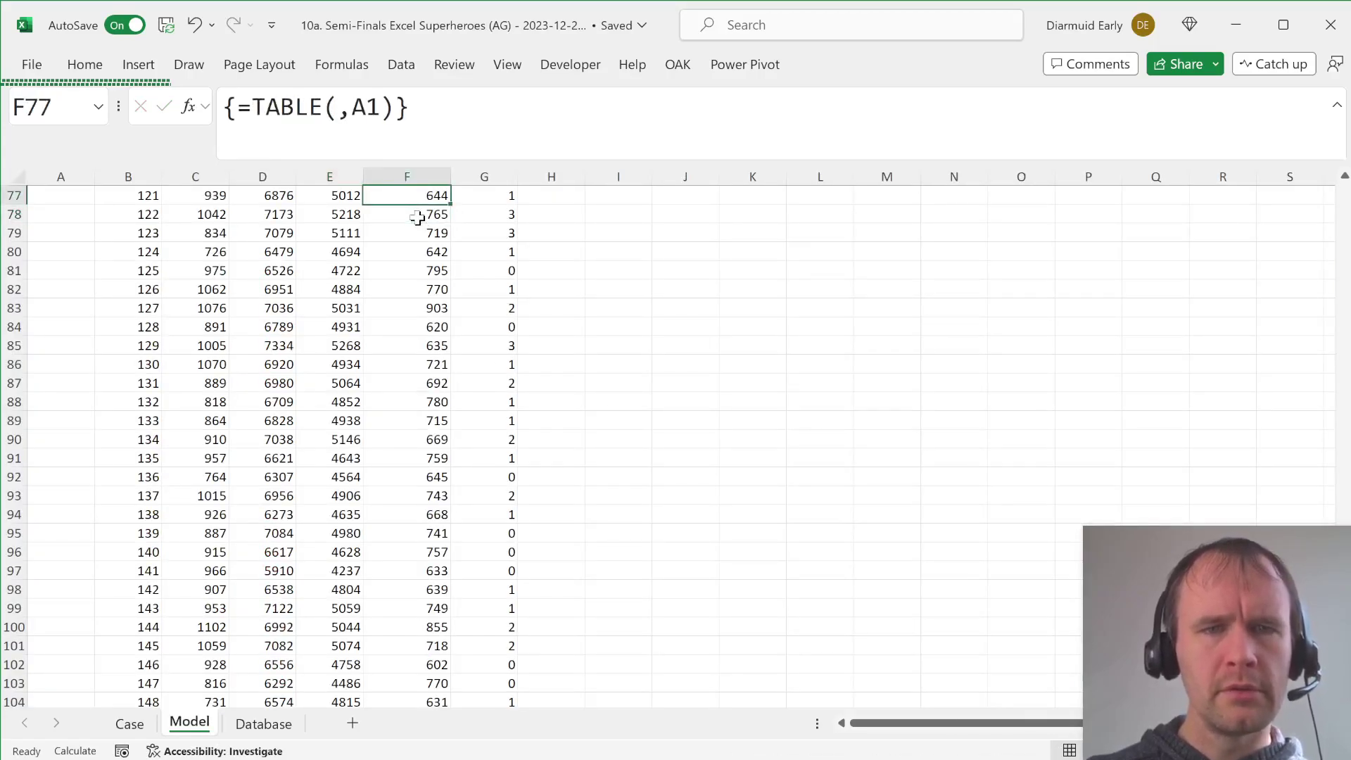
pyautogui.hotkey('ctrl', 'shift', 'Up')
pyautogui.press('Left')
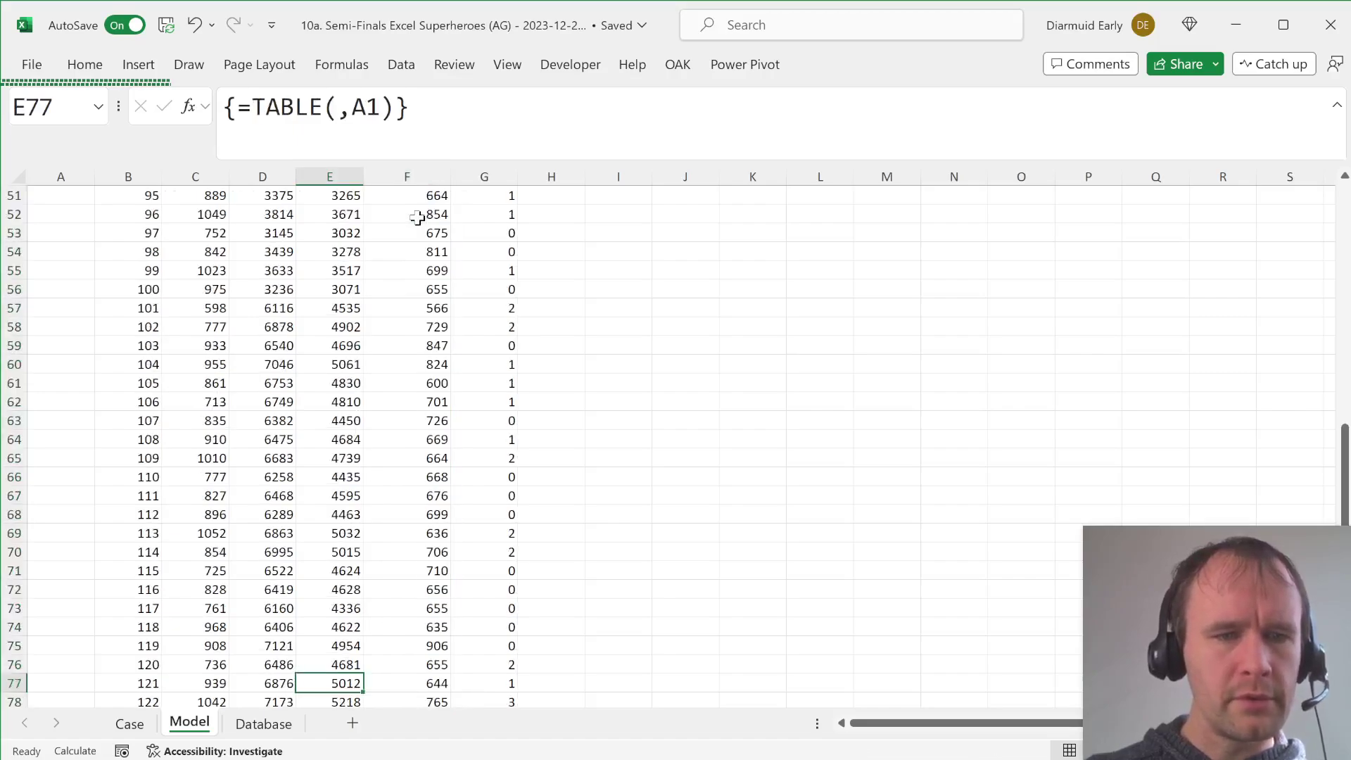
pyautogui.hotkey('ctrl', 'pageup')
pyautogui.click(341, 111)
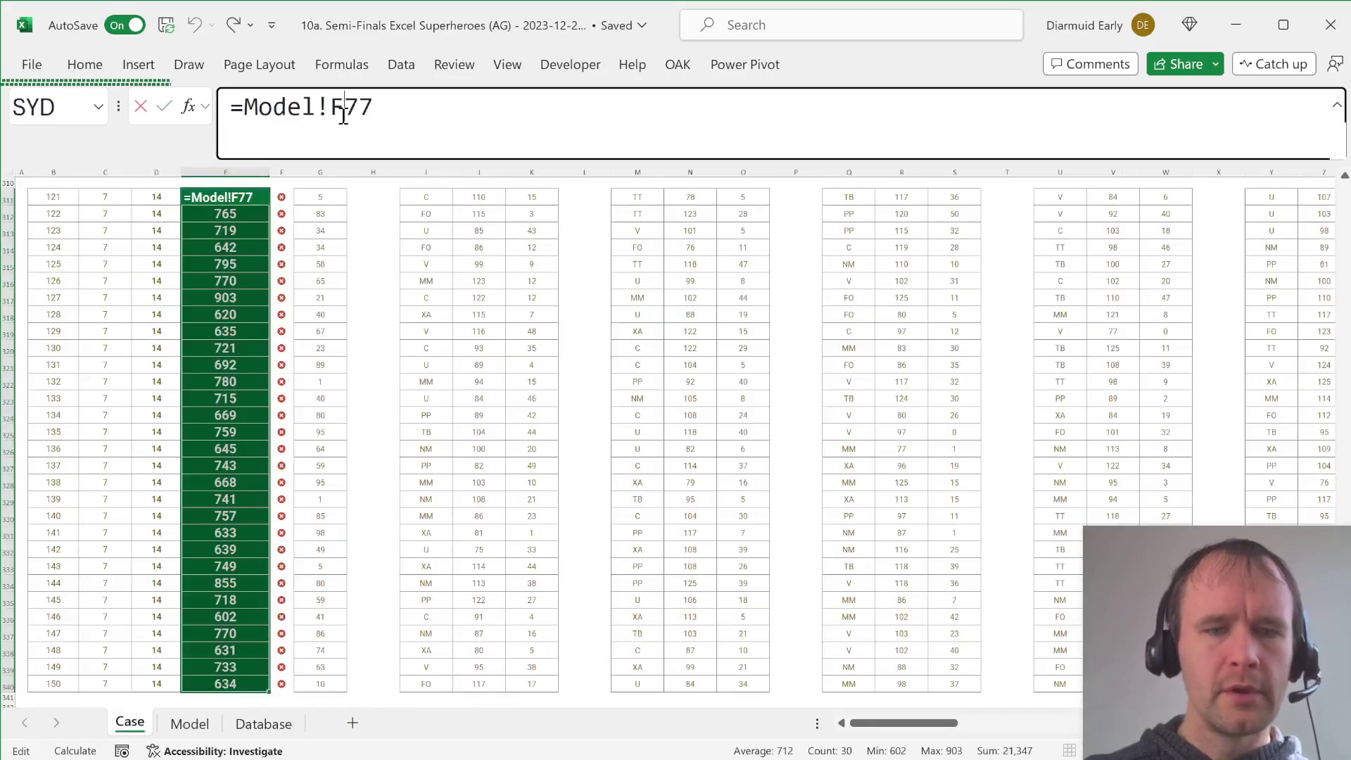
pyautogui.press('BackSpace')
pyautogui.write('e')
pyautogui.hotkey('ctrl', 'Return')
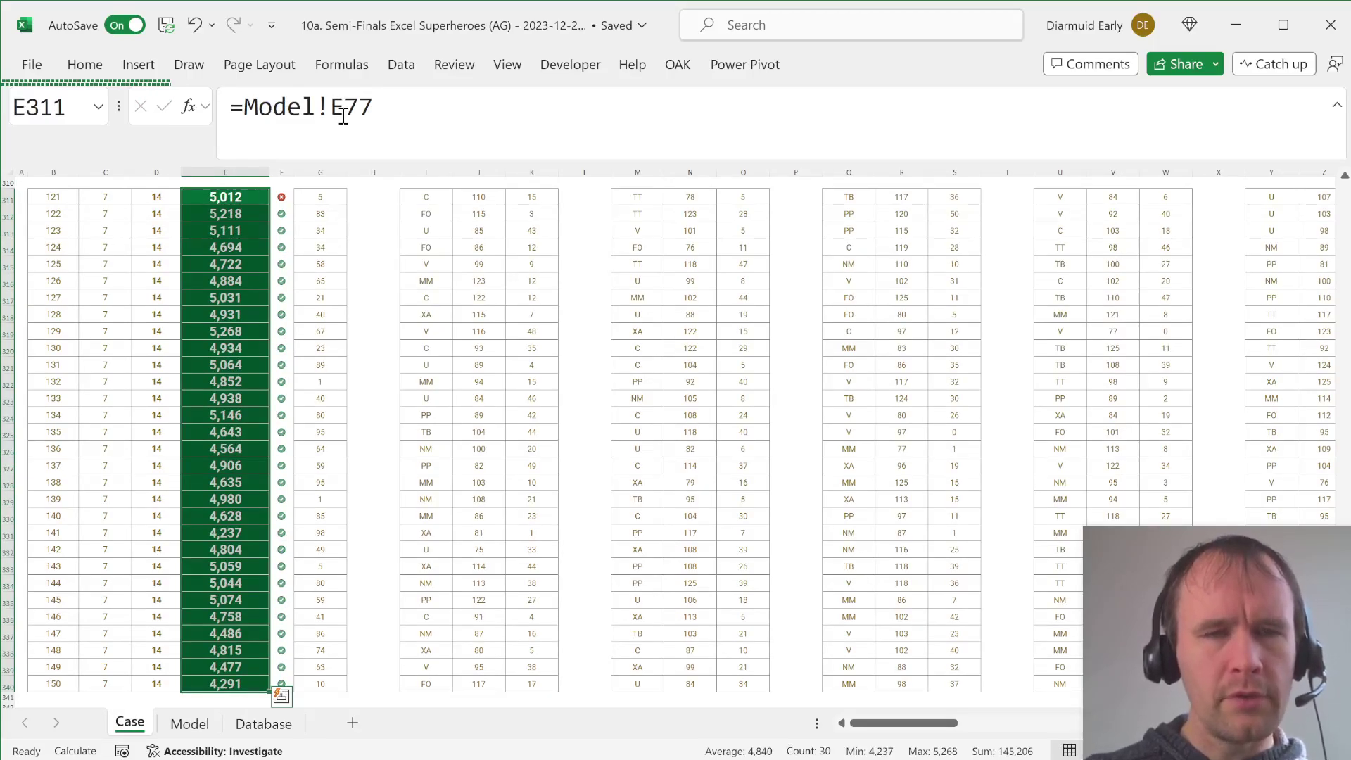
# Trace the game 121 answer in E311 back through the Model data table to its input cell A1.
pyautogui.press('Right')
pyautogui.press('Left')
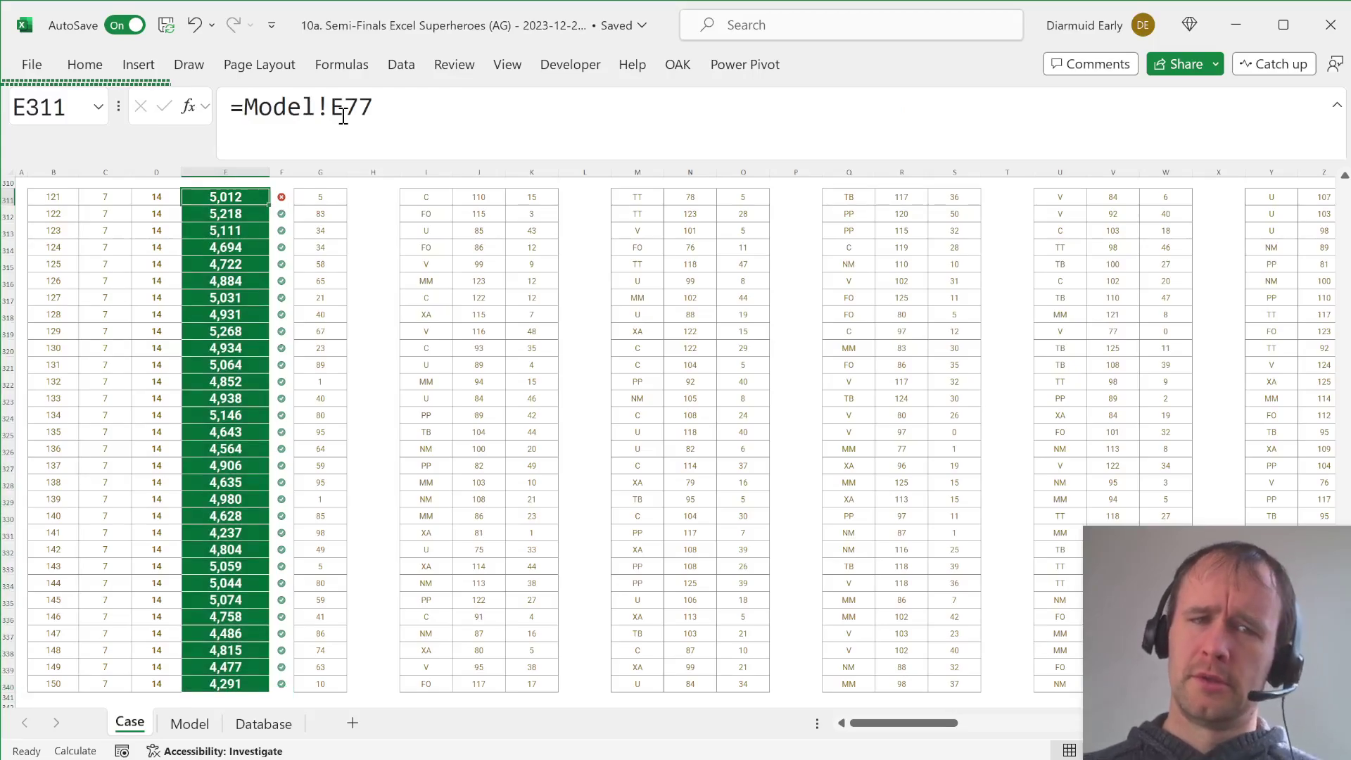
pyautogui.press('Up')
pyautogui.press('Up')
pyautogui.press('Up')
pyautogui.press('Up')
pyautogui.press('Up')
pyautogui.press('Up')
pyautogui.press('Up')
pyautogui.press('Up')
pyautogui.press('Up')
pyautogui.press('Up')
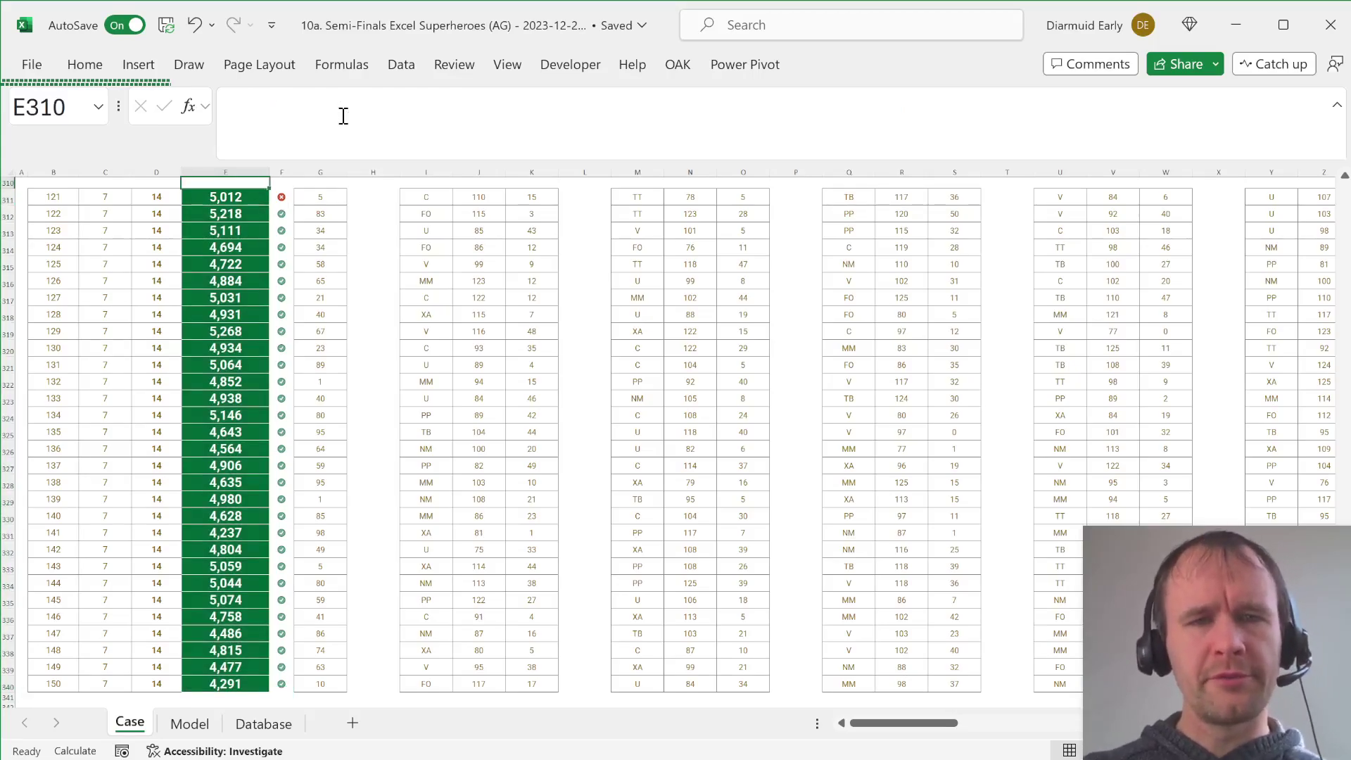
pyautogui.hotkey('ctrl', '[')
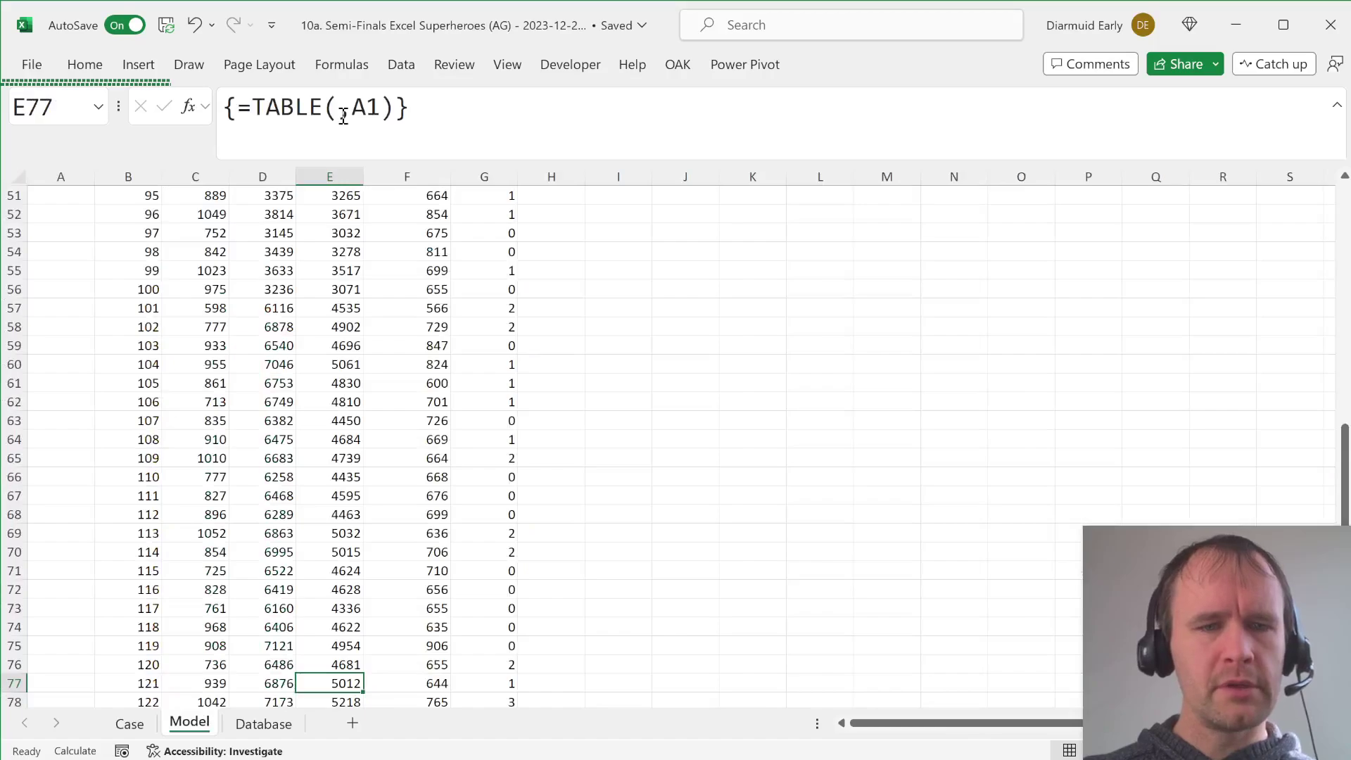
pyautogui.hotkey('ctrl', '[')
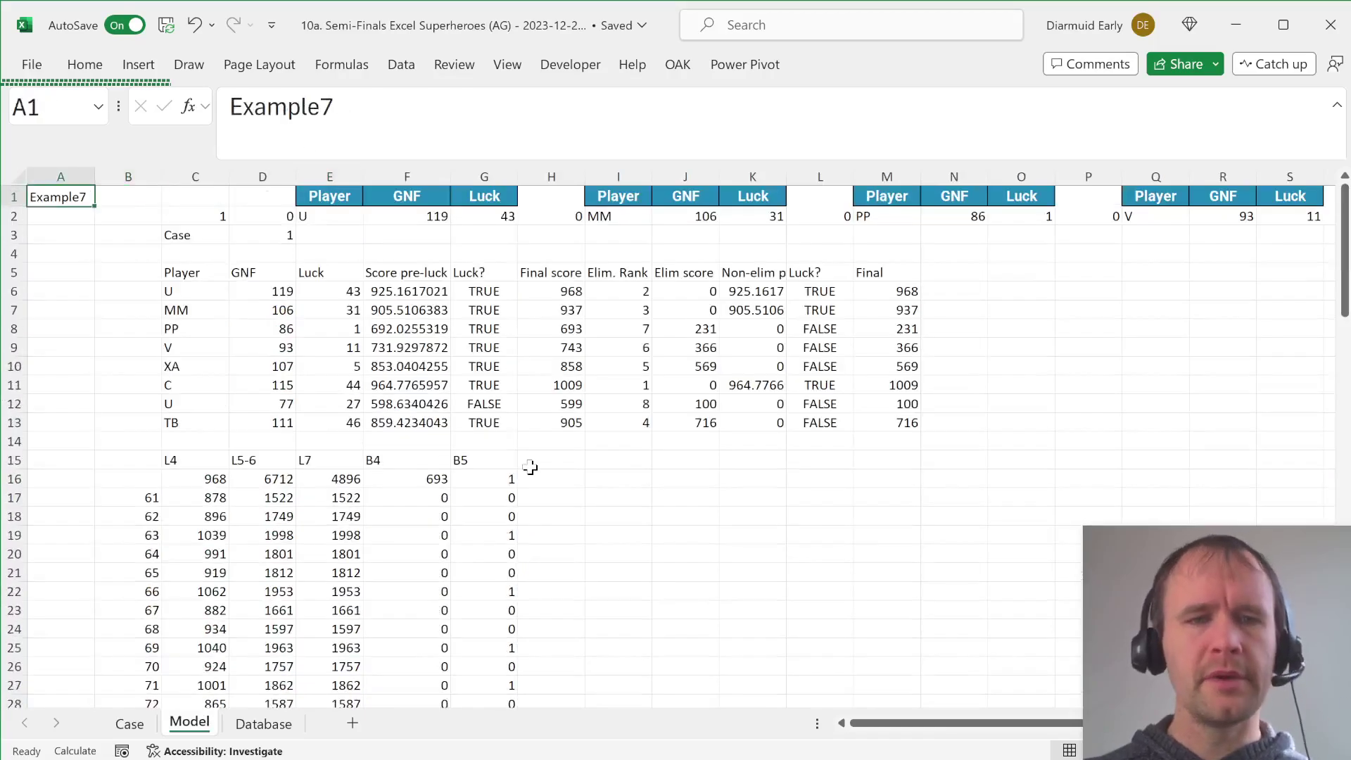
# Inspect the L7 total formula in E16 and the Level 7 Final score formula in M7.
pyautogui.click(352, 479)
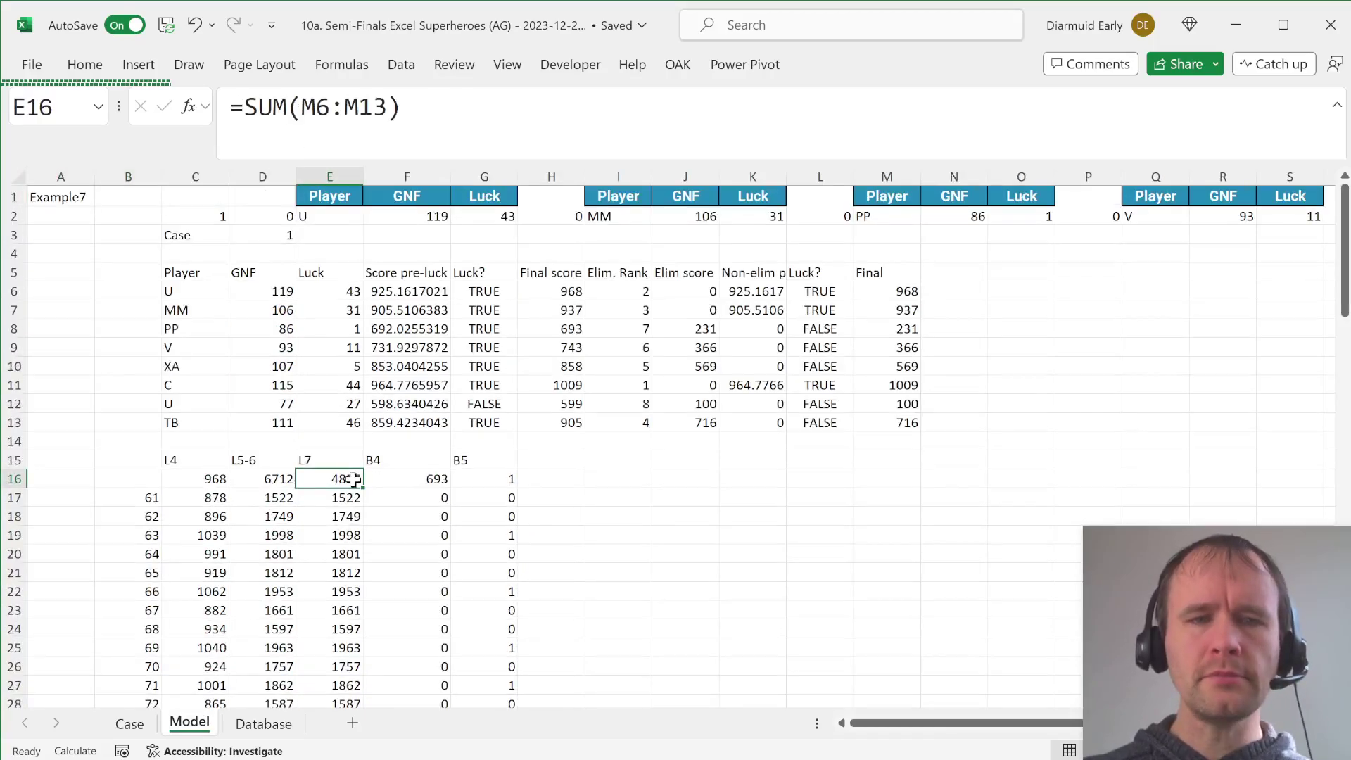
pyautogui.click(877, 308)
pyautogui.press('F2')
pyautogui.press('Escape')
# Add the header "Over 1000?" in N5 beside the Final column.
pyautogui.press('Up')
pyautogui.press('Right')
pyautogui.press('Up')
pyautogui.press('Right')
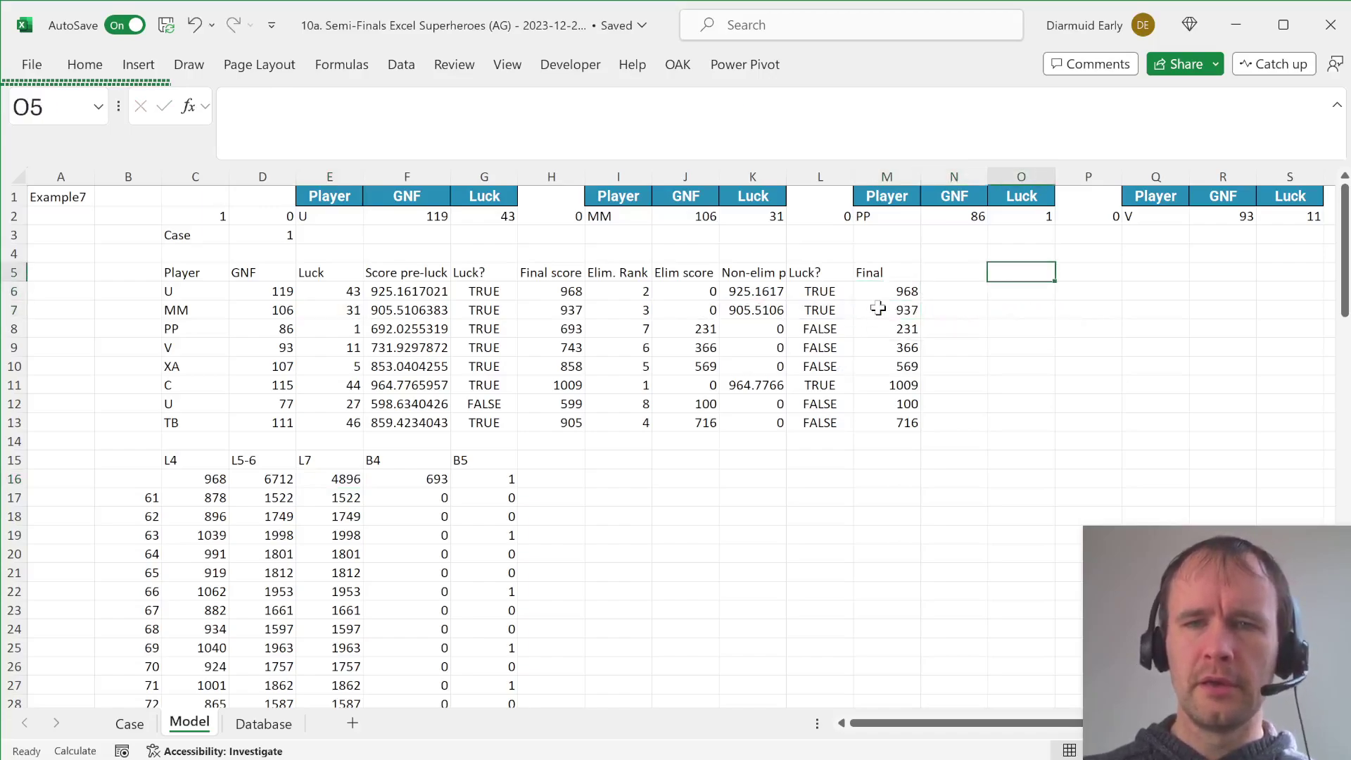
pyautogui.press('Left')
pyautogui.write('Pv')
pyautogui.press('BackSpace')
pyautogui.press('BackSpace')
pyautogui.write('Over')
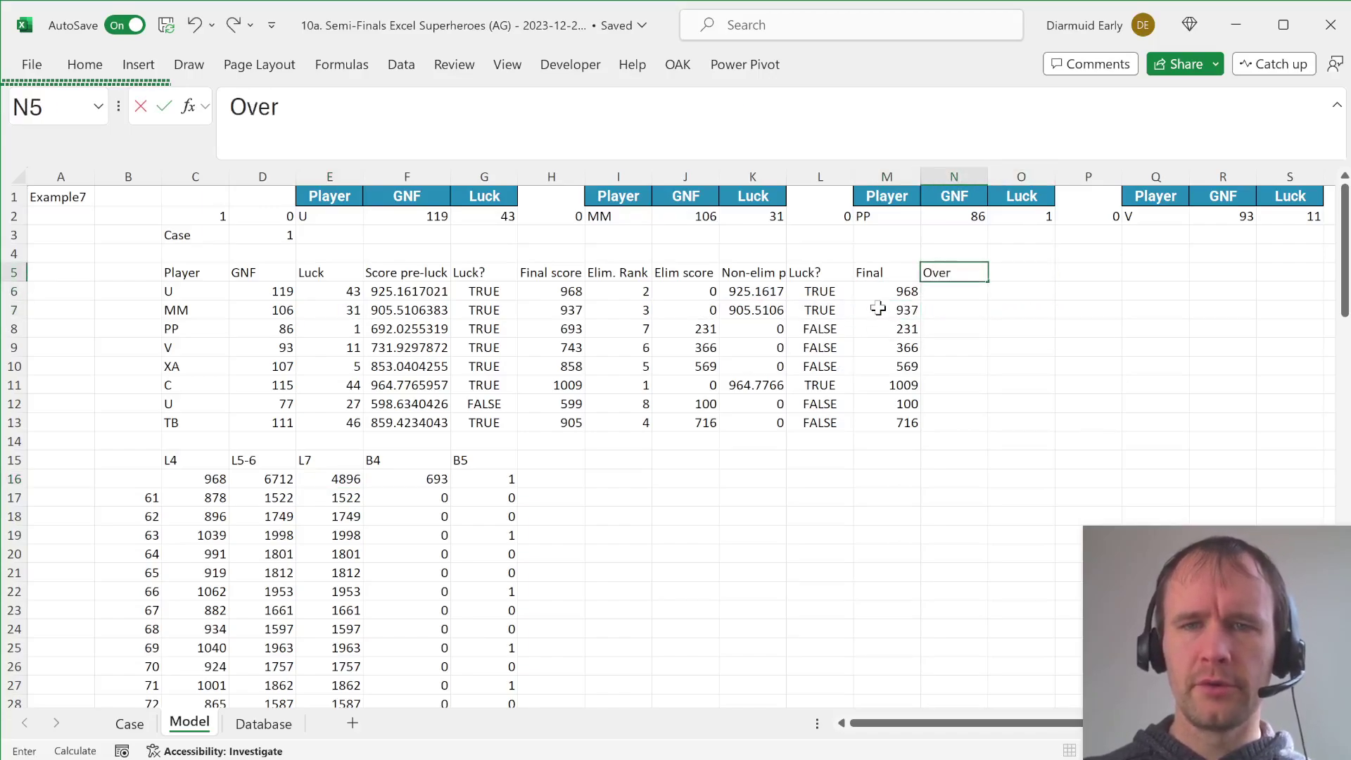
pyautogui.write(' 1000?')
pyautogui.press('Return')
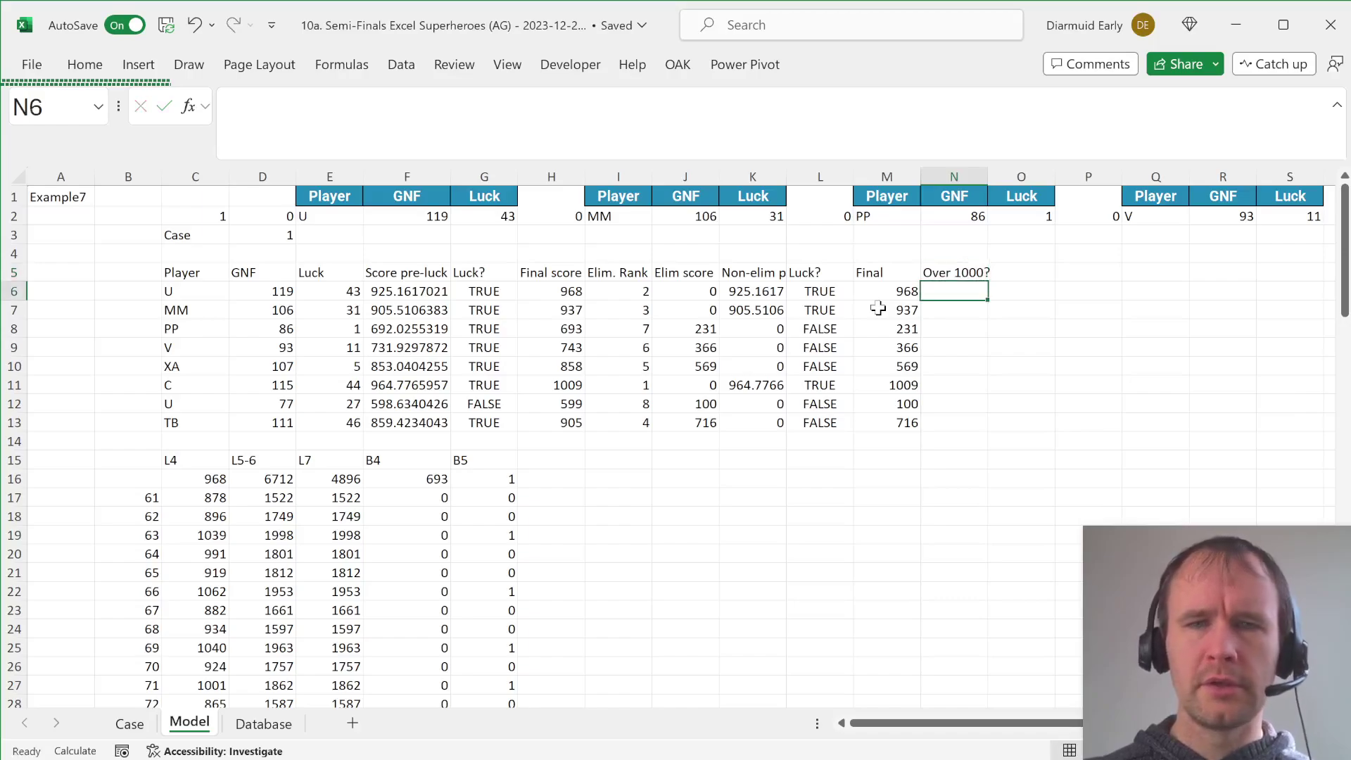
pyautogui.press('Up')
pyautogui.hotkey('ctrl', 'Left')
pyautogui.hotkey('ctrl', 'Left')
pyautogui.press('Up')
pyautogui.press('Up')
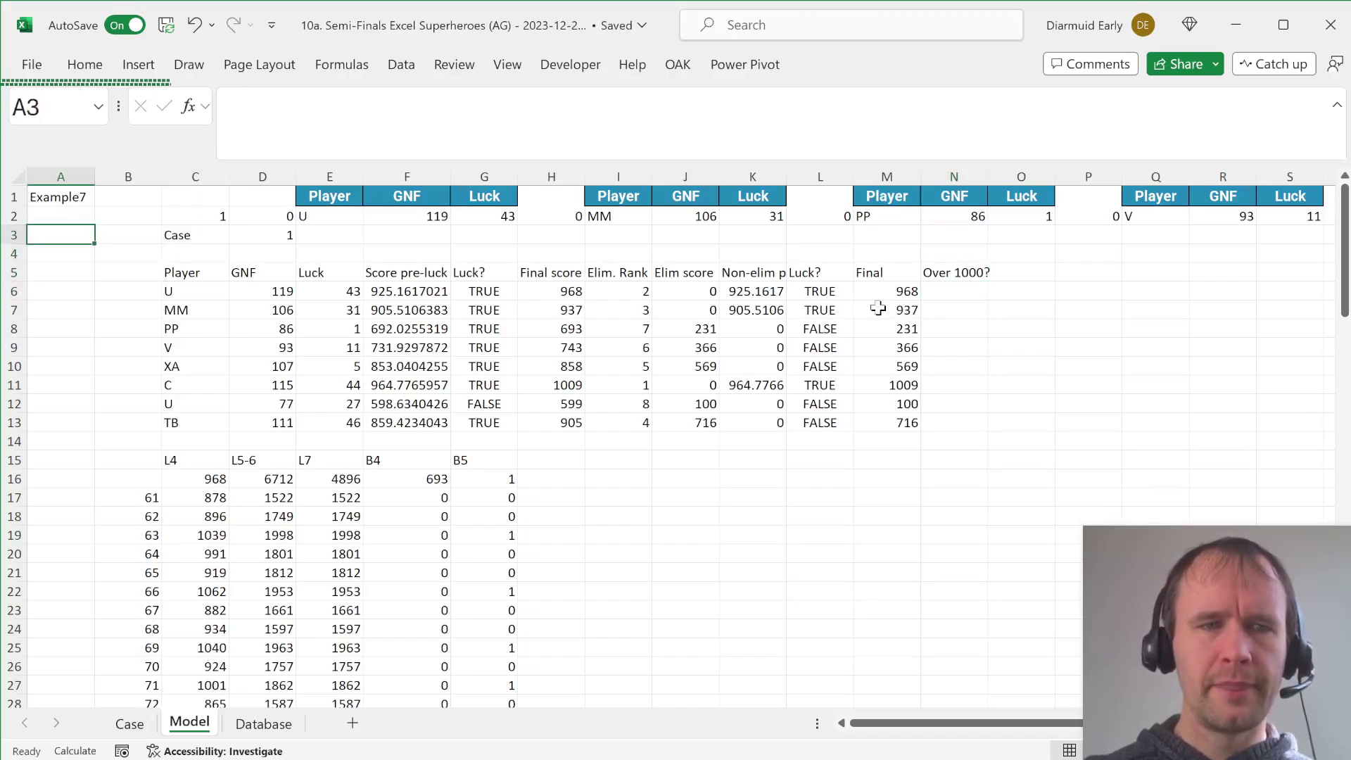
pyautogui.press('Up')
pyautogui.press('Up')
pyautogui.press('Right')
pyautogui.press('Right')
pyautogui.press('Right')
pyautogui.hotkey('ctrl', 'Left')
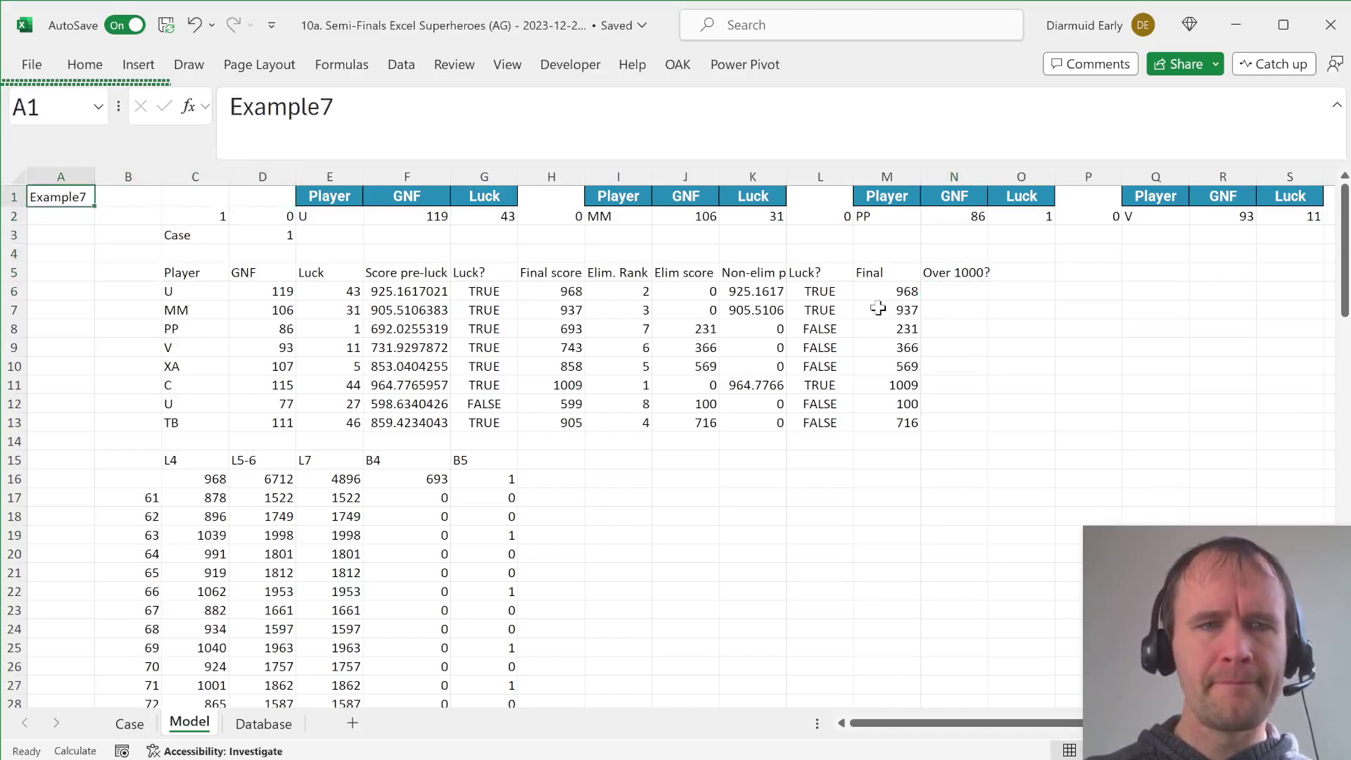
pyautogui.press('Down')
pyautogui.write('=xm')
pyautogui.press('Tab')
pyautogui.press('Up')
pyautogui.write(',')
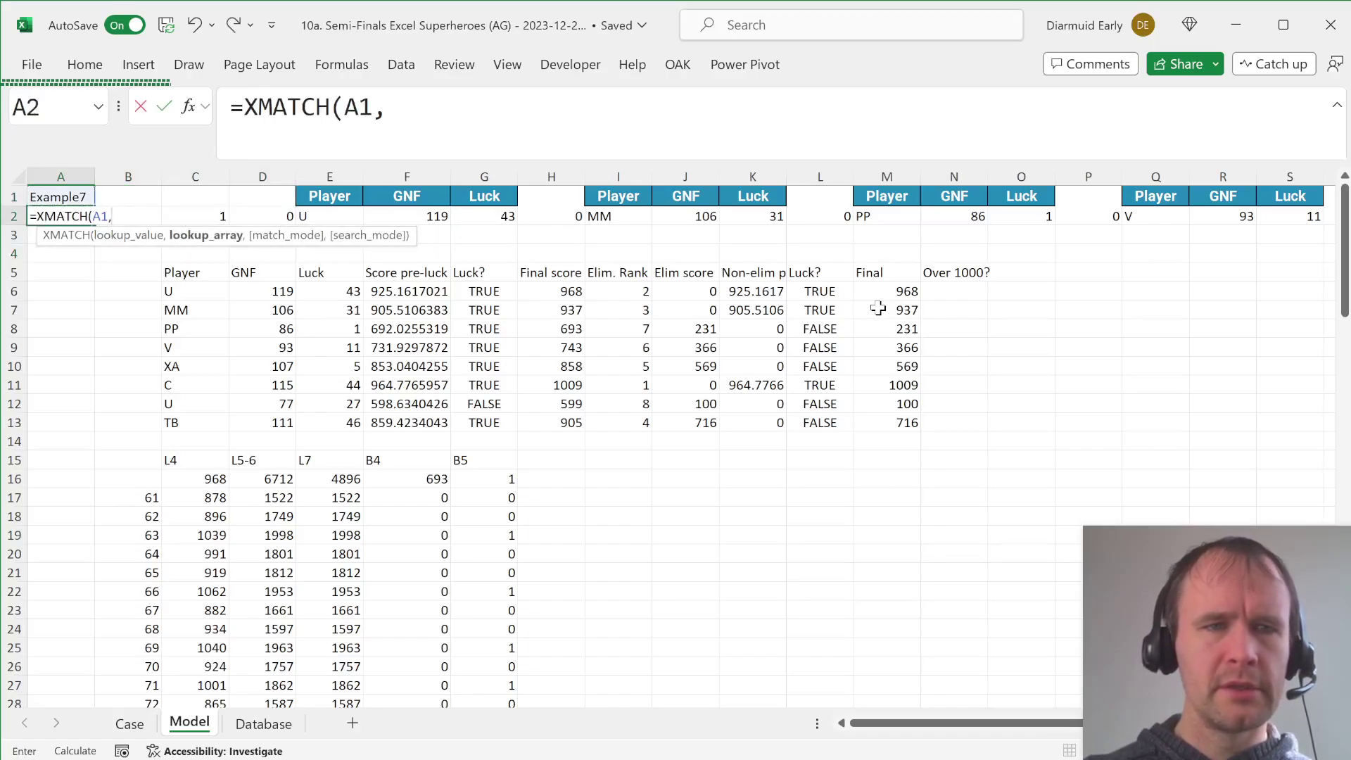
pyautogui.hotkey('ctrl', 'pageup')
pyautogui.press('Escape')
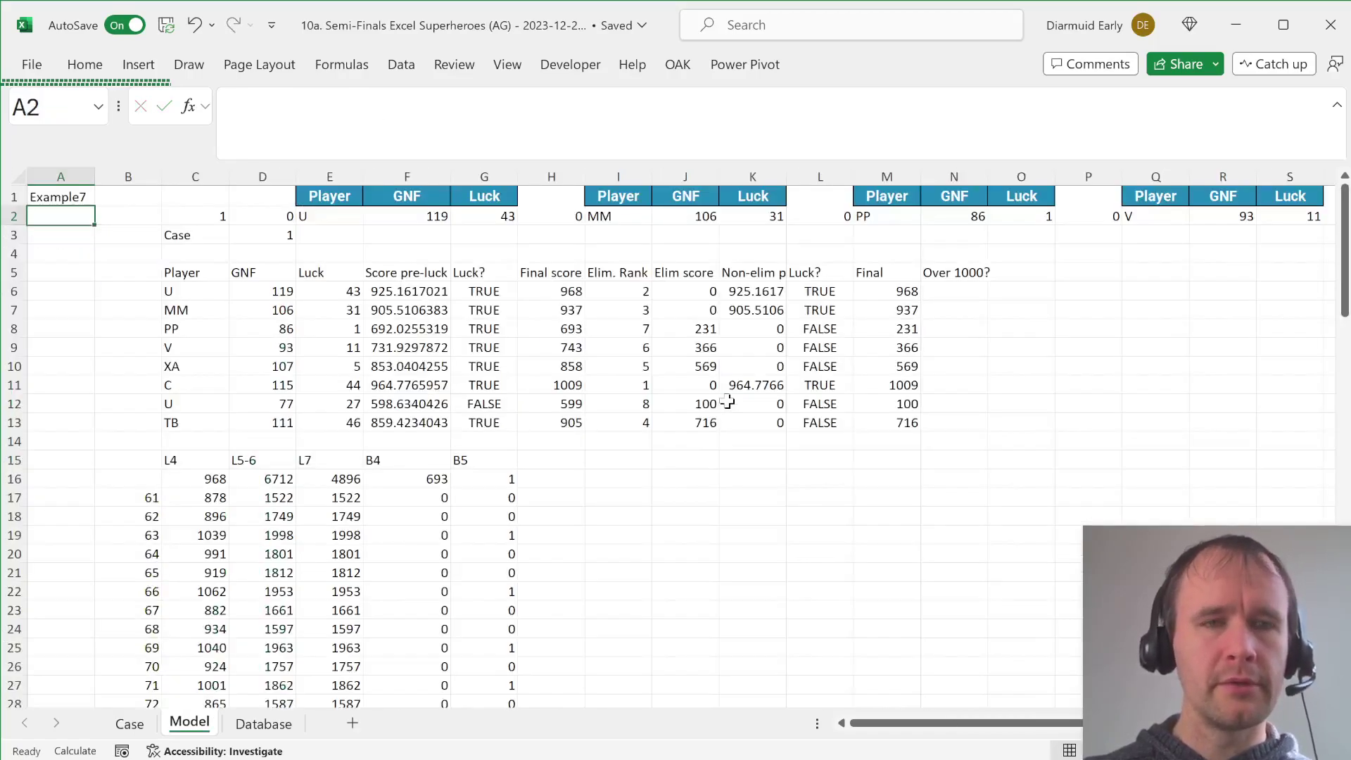
# Copy the formula text =XLOOKUP(A1,Case!B:B,Case!G:AM) from C2 into A2.
pyautogui.press('Up')
pyautogui.press('Right')
pyautogui.press('Right')
pyautogui.press('Right')
pyautogui.press('Right')
pyautogui.press('Down')
pyautogui.press('Left')
pyautogui.press('Left')
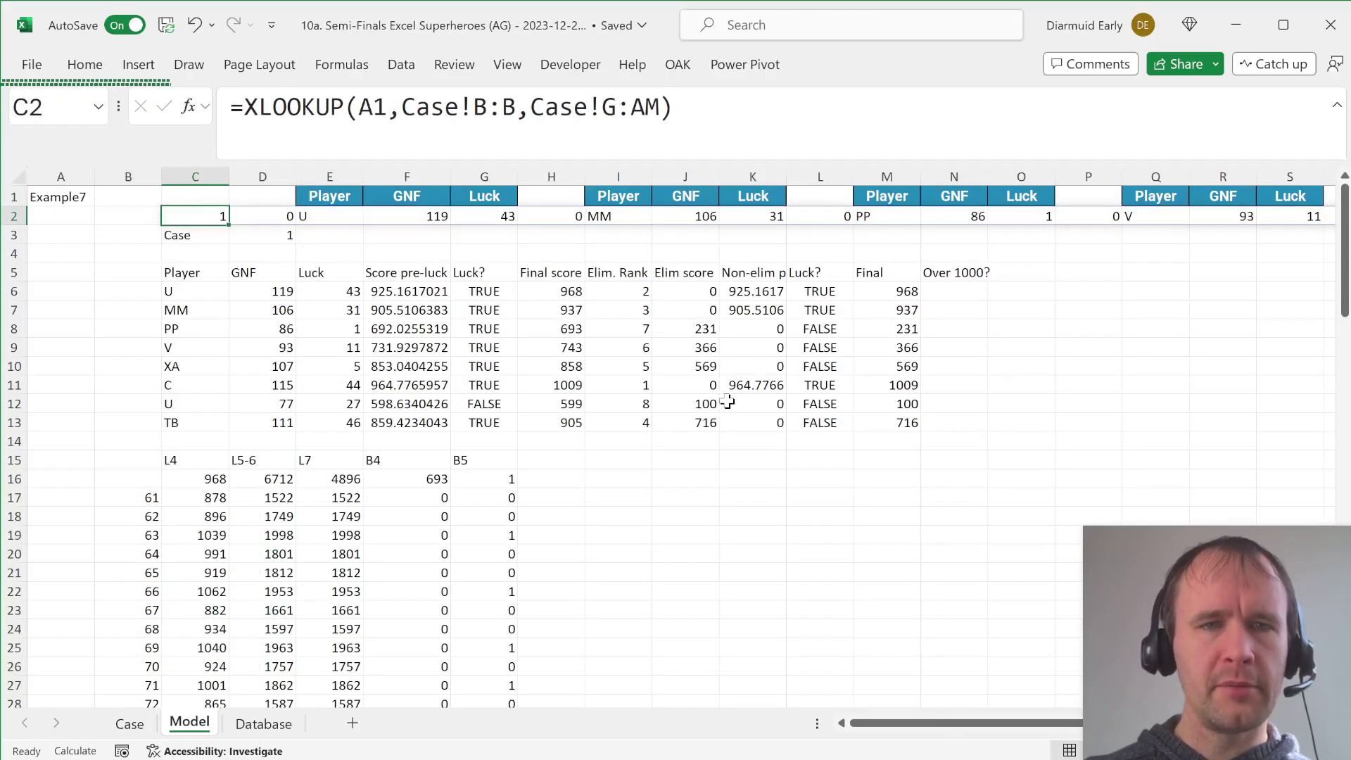
pyautogui.click(742, 116)
pyautogui.hotkey('ctrl', 'a')
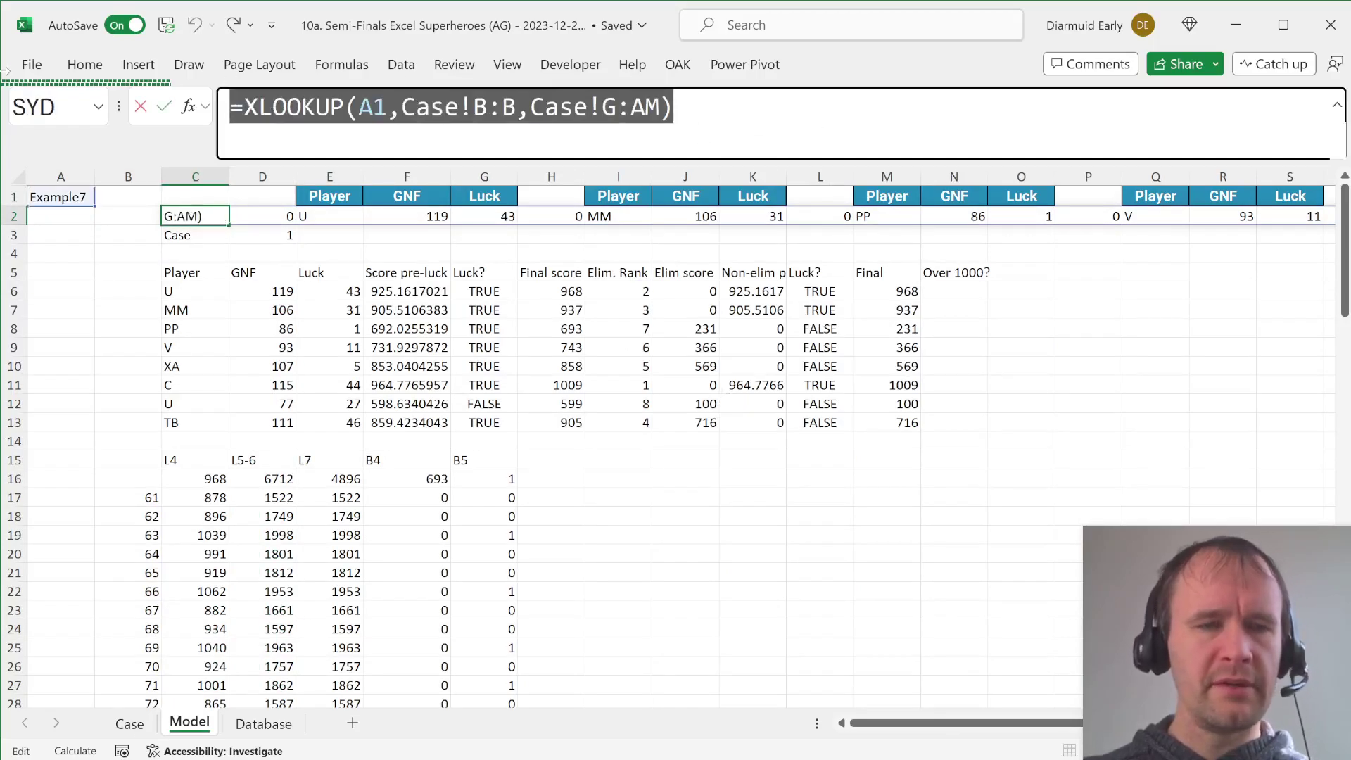
pyautogui.hotkey('ctrl', 'c')
pyautogui.press('Escape')
pyautogui.press('Left')
pyautogui.press('Left')
pyautogui.click(295, 90)
pyautogui.hotkey('ctrl', 'v')
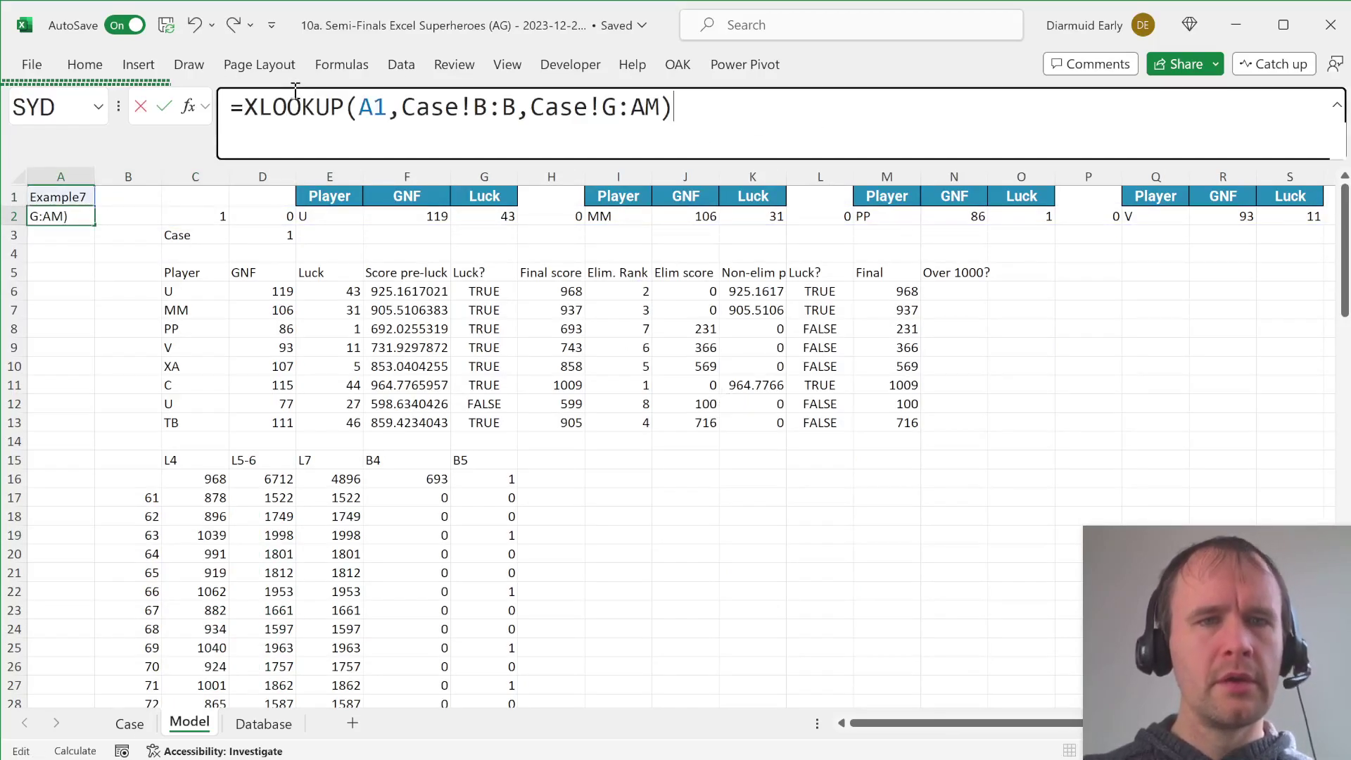
pyautogui.hotkey('ctrl', 'Return')
# Change the return array of the XLOOKUP in A2 to the Case sheet's Level column.
pyautogui.hotkey('ctrl', 'pageup')
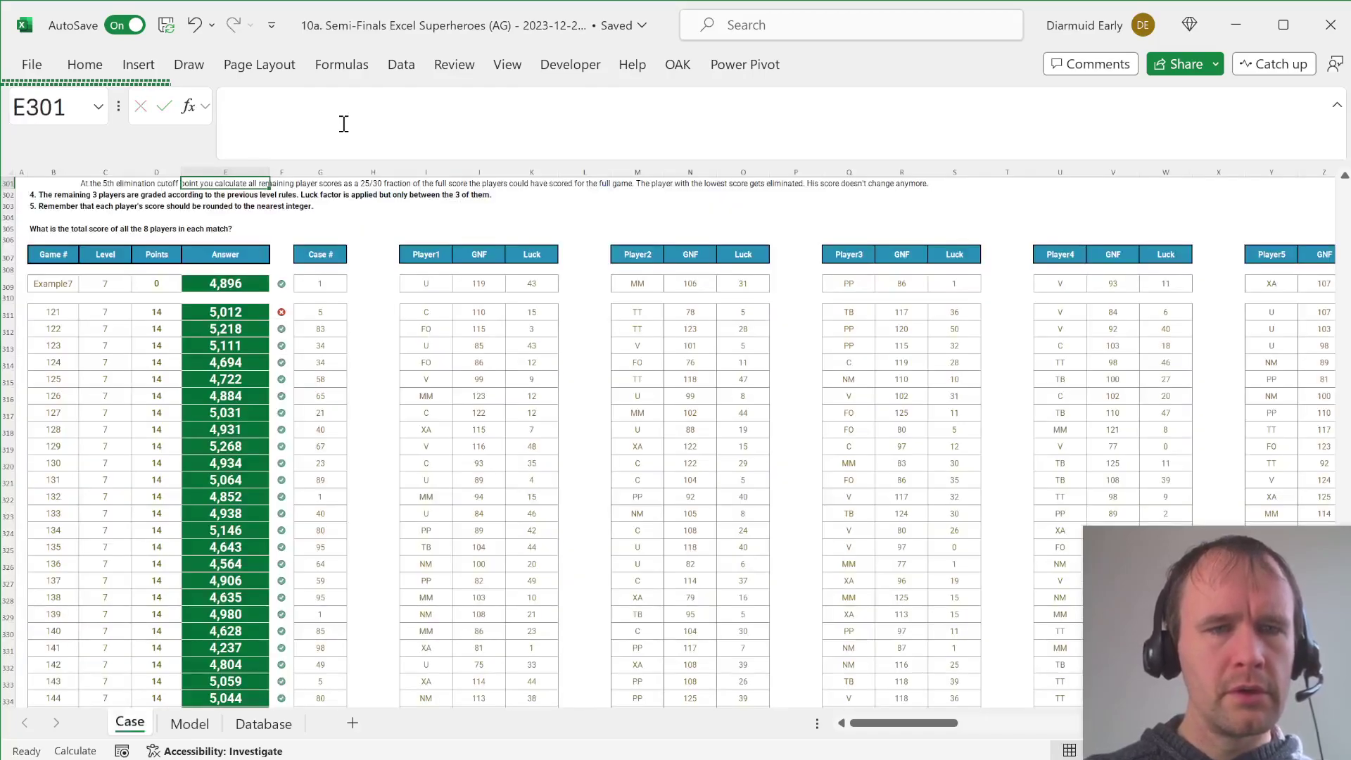
pyautogui.click(109, 347)
pyautogui.hotkey('ctrl', 'pagedown')
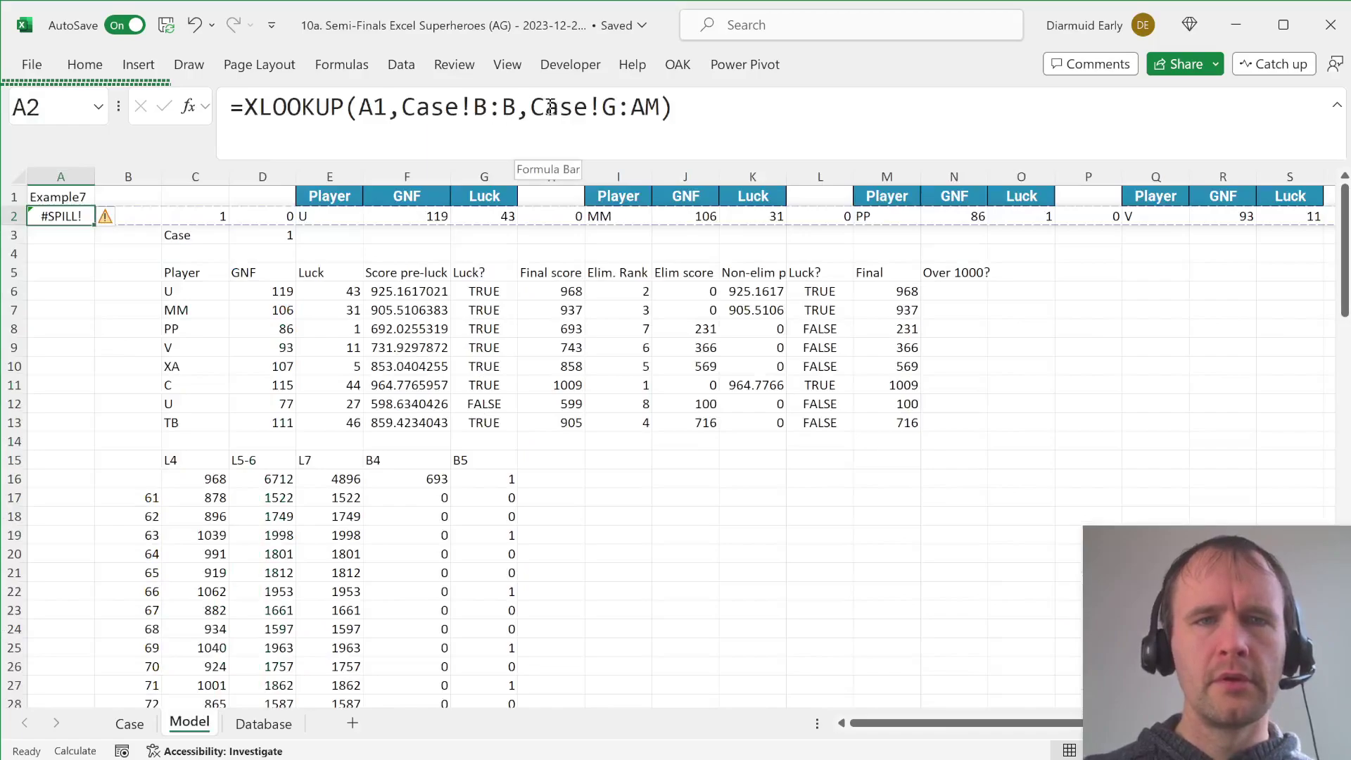
pyautogui.click(603, 106)
pyautogui.hotkey('shift', 'Right')
pyautogui.hotkey('shift', 'Right')
pyautogui.hotkey('shift', 'Right')
pyautogui.hotkey('shift', 'Right')
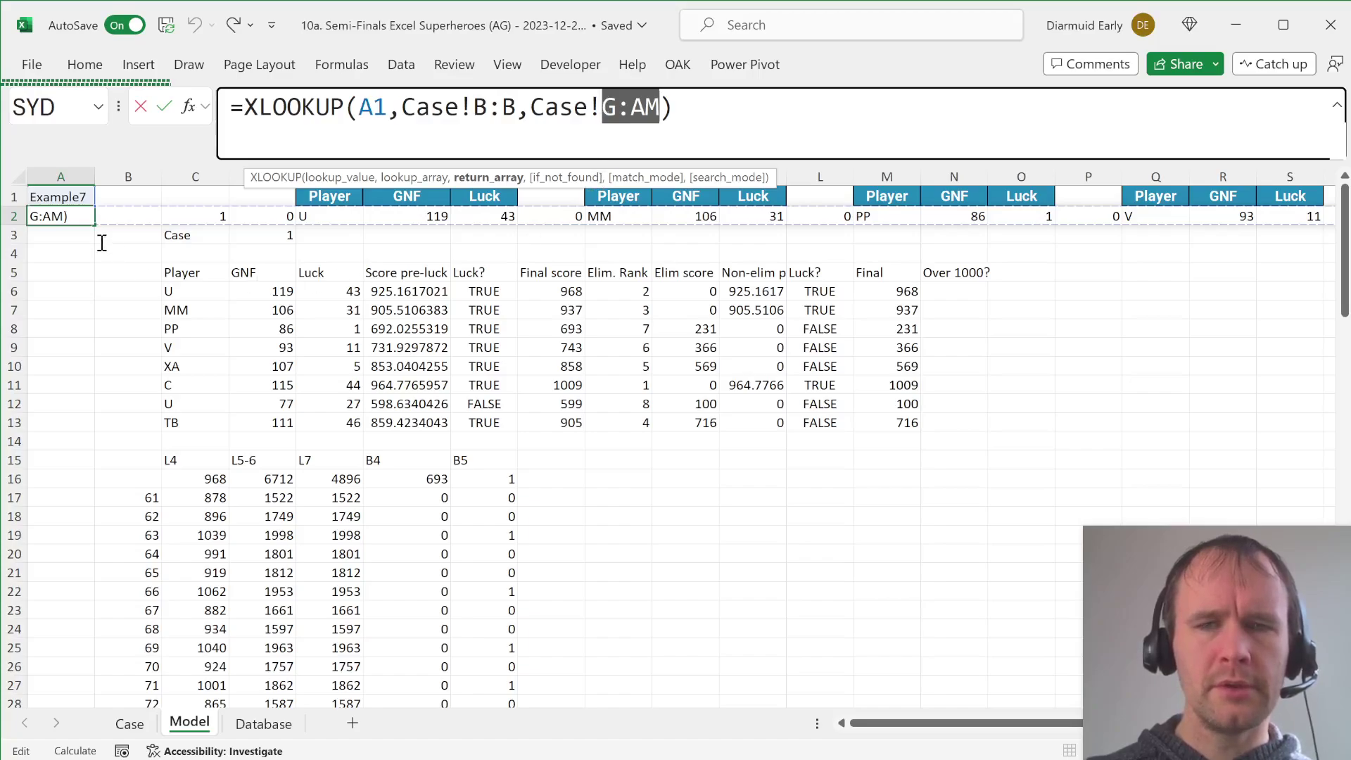
pyautogui.press('Escape')
pyautogui.click(91, 270)
pyautogui.click(77, 215)
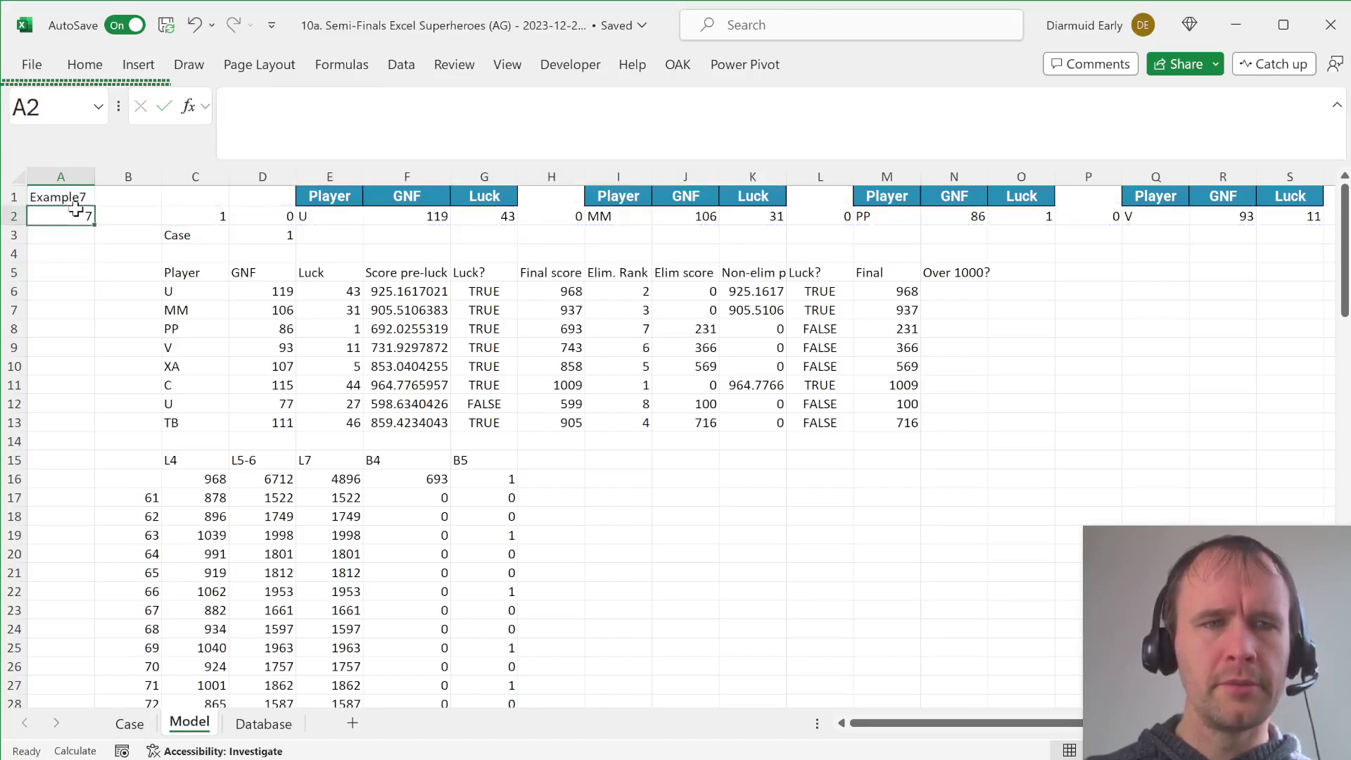
# Replace the header in N5 with "Final".
pyautogui.click(958, 280)
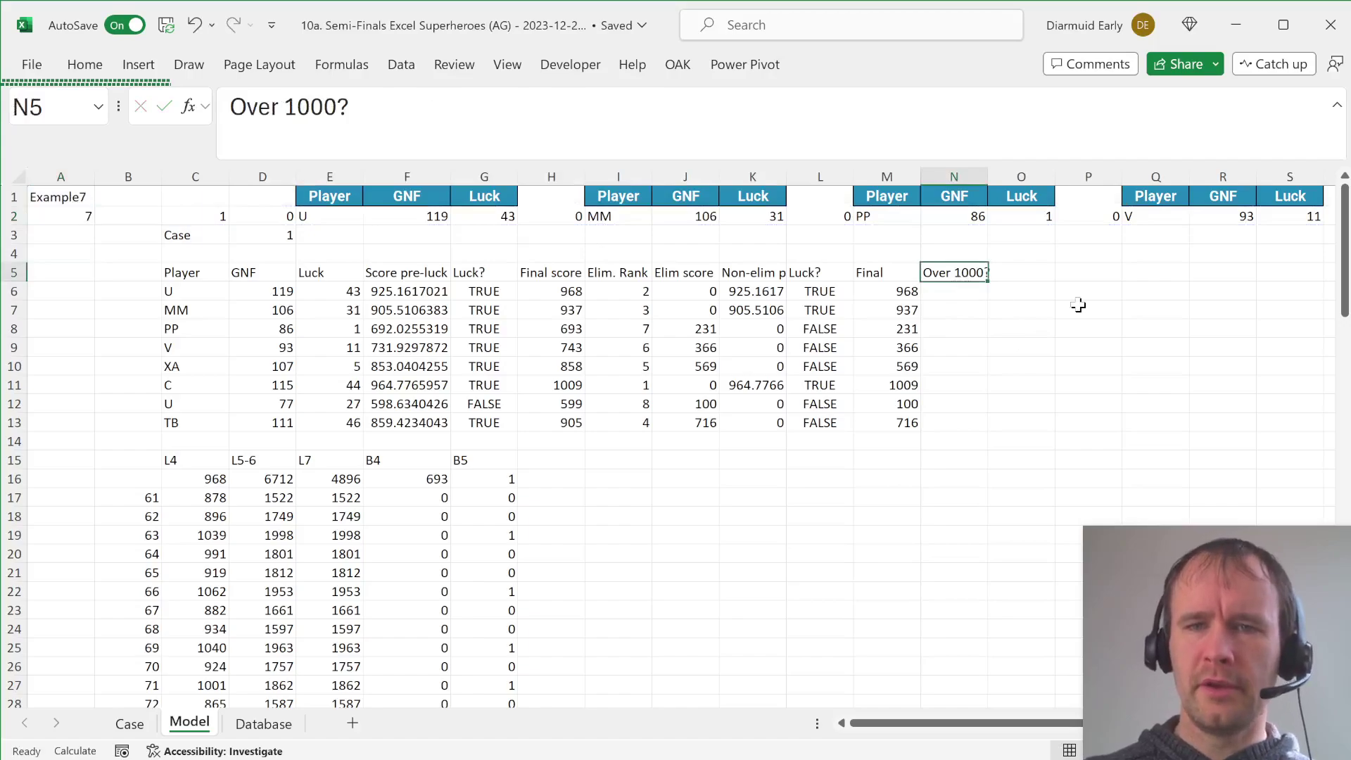
pyautogui.press('Down')
pyautogui.press('Up')
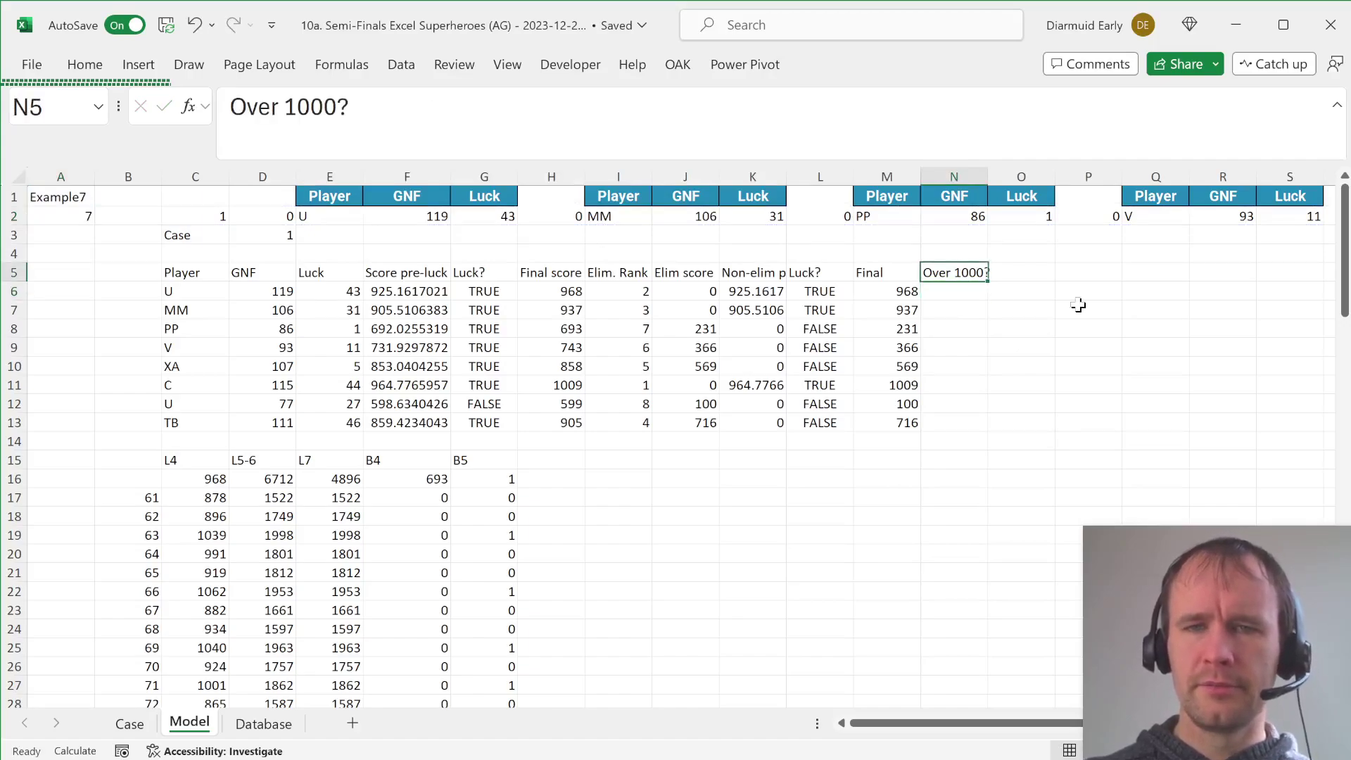
pyautogui.write('Final')
pyautogui.press('Return')
# Enter =IF($A$2=7,M6:M13,H6:H13) in N6 so the Final column picks its scores by level.
pyautogui.write('=')
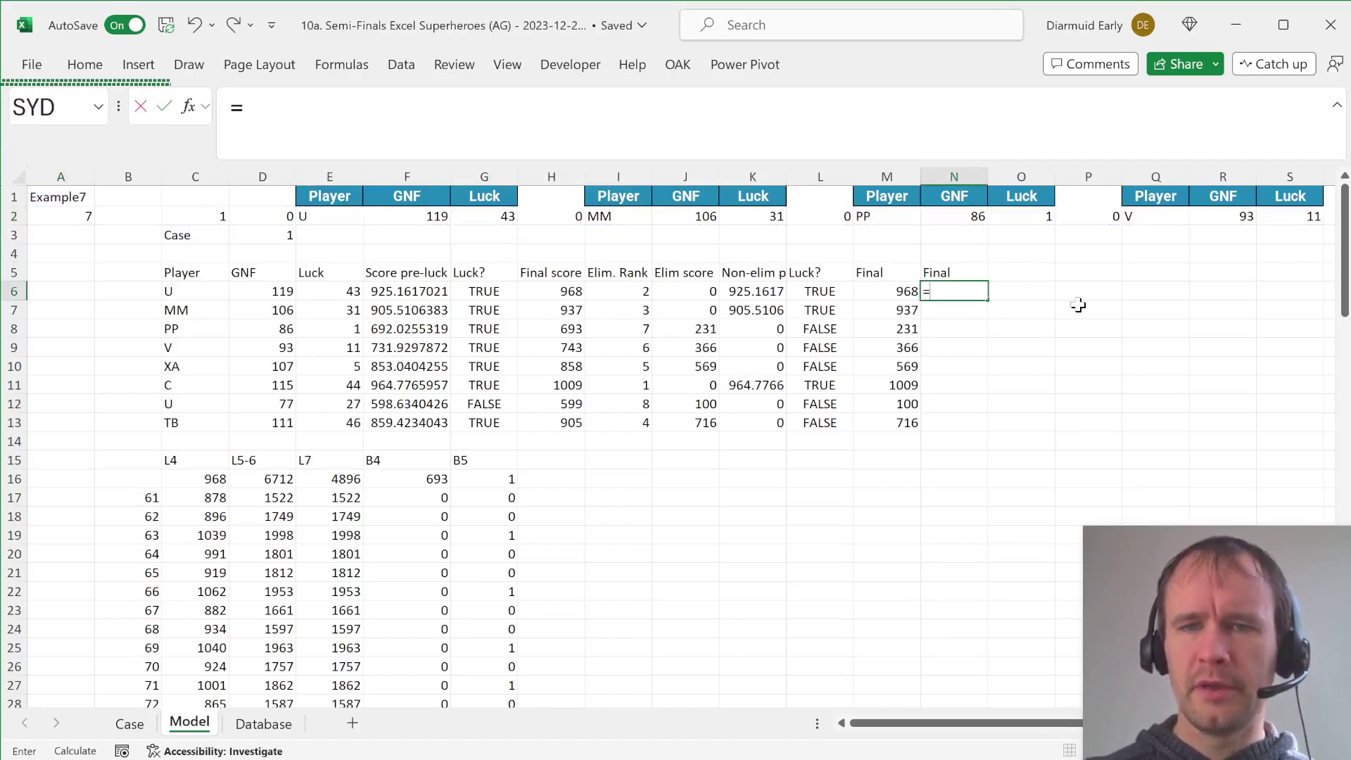
pyautogui.write('i')
pyautogui.press('Tab')
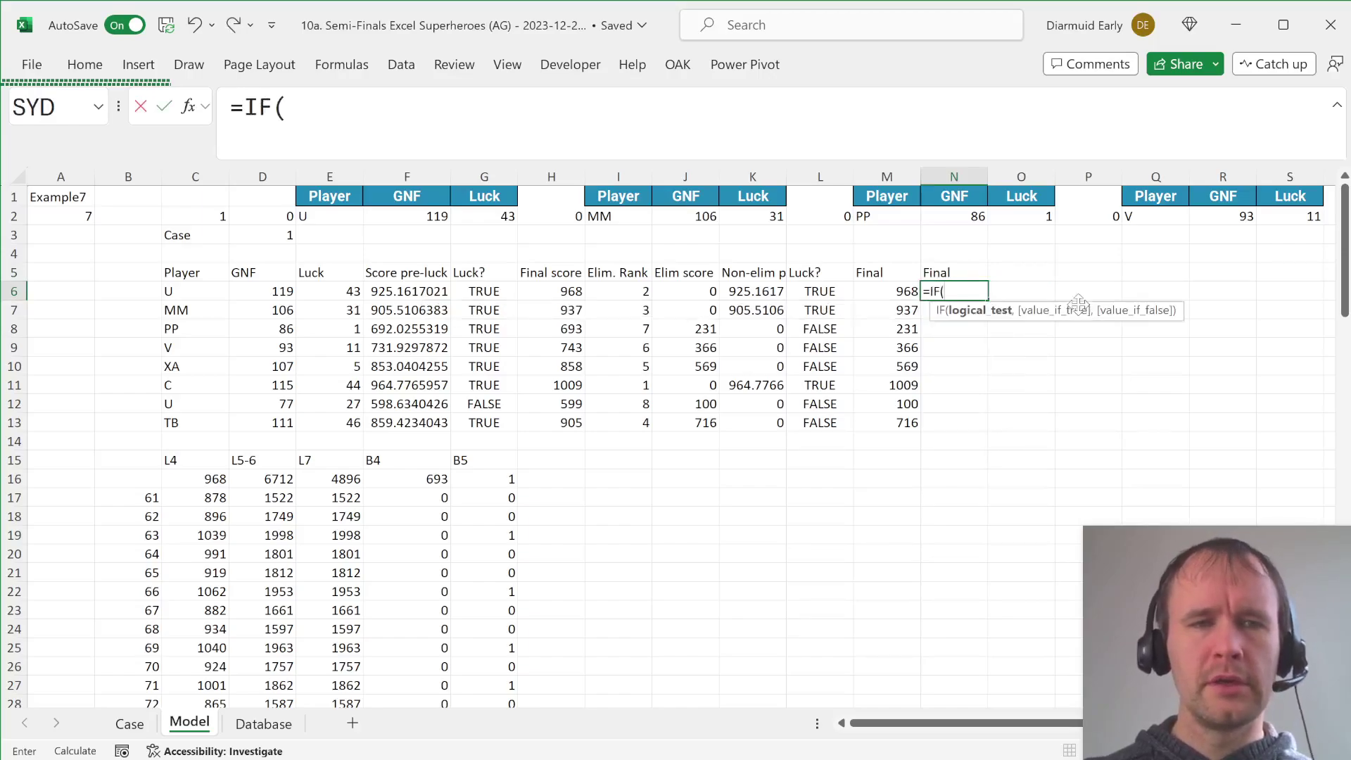
pyautogui.click(54, 218)
pyautogui.press('F4')
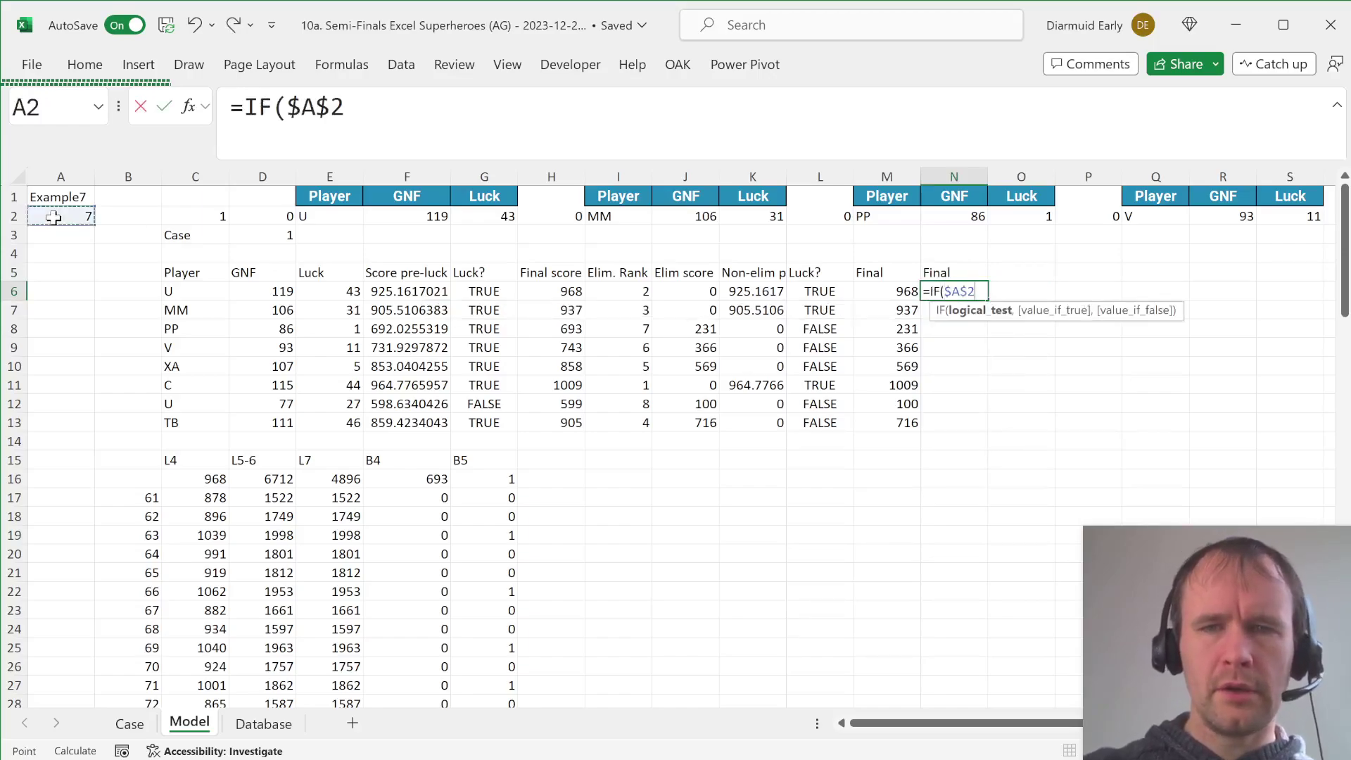
pyautogui.write('=7,')
pyautogui.press('Left')
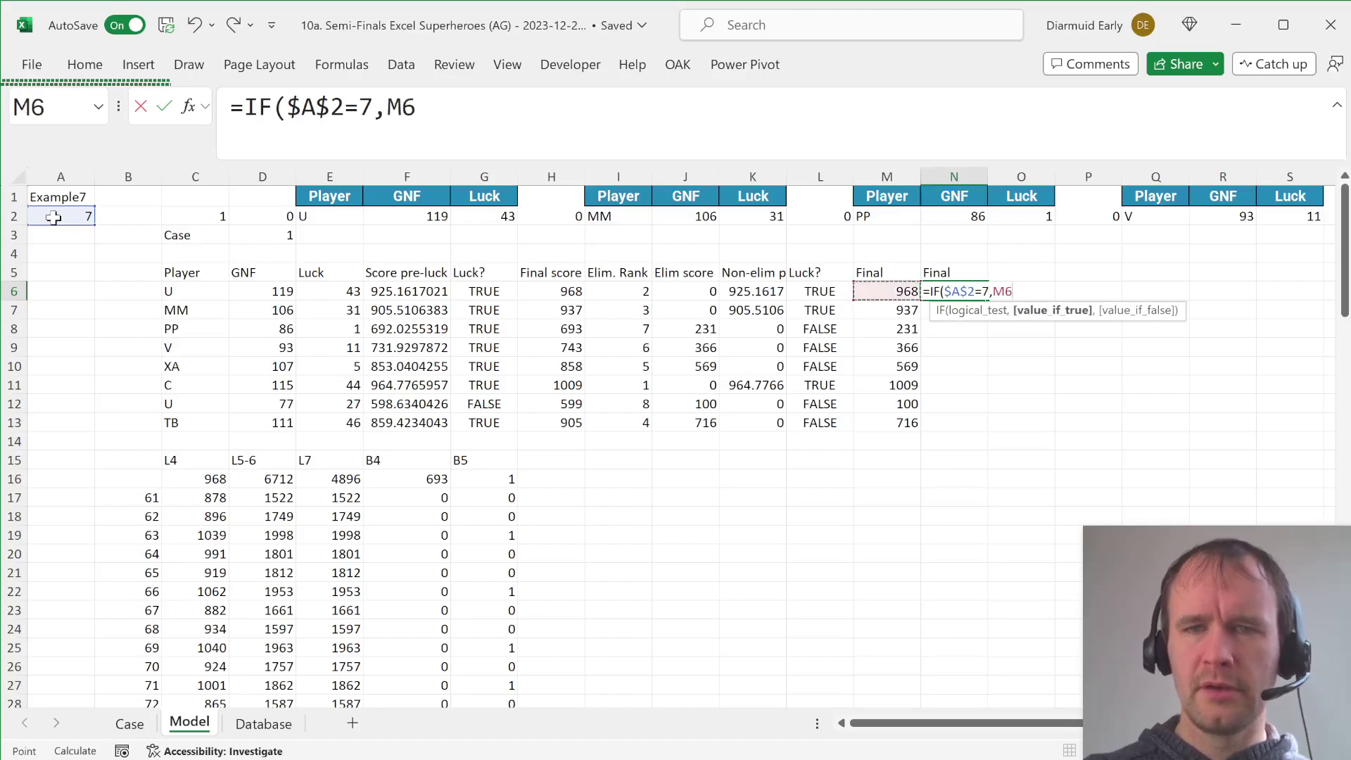
pyautogui.hotkey('ctrl', 'shift', 'Down')
pyautogui.write(',')
pyautogui.press('Left')
pyautogui.press('Left')
pyautogui.press('Left')
pyautogui.press('Left')
pyautogui.press('Left')
pyautogui.press('Left')
pyautogui.press('Left')
pyautogui.press('Left')
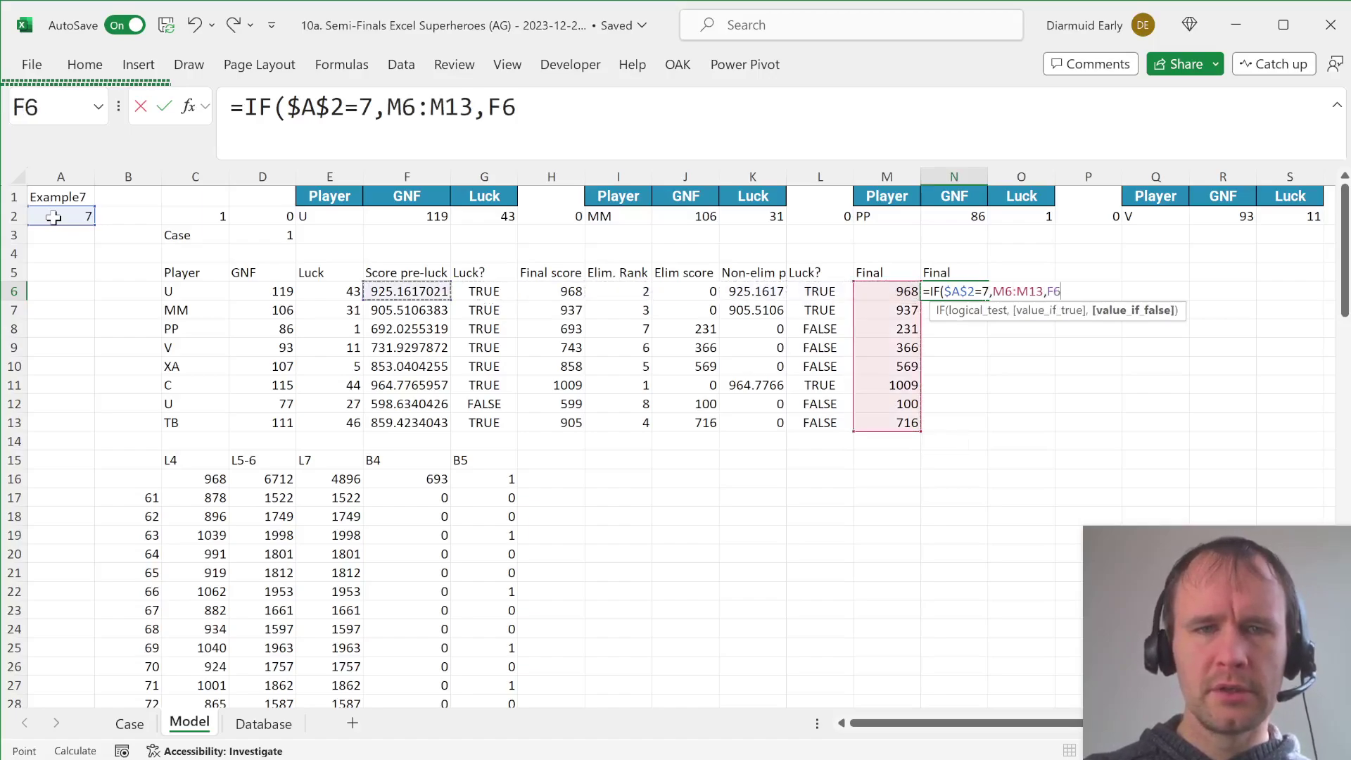
pyautogui.press('Right')
pyautogui.press('Right')
pyautogui.press('Right')
pyautogui.press('Right')
pyautogui.press('Left')
pyautogui.press('Left')
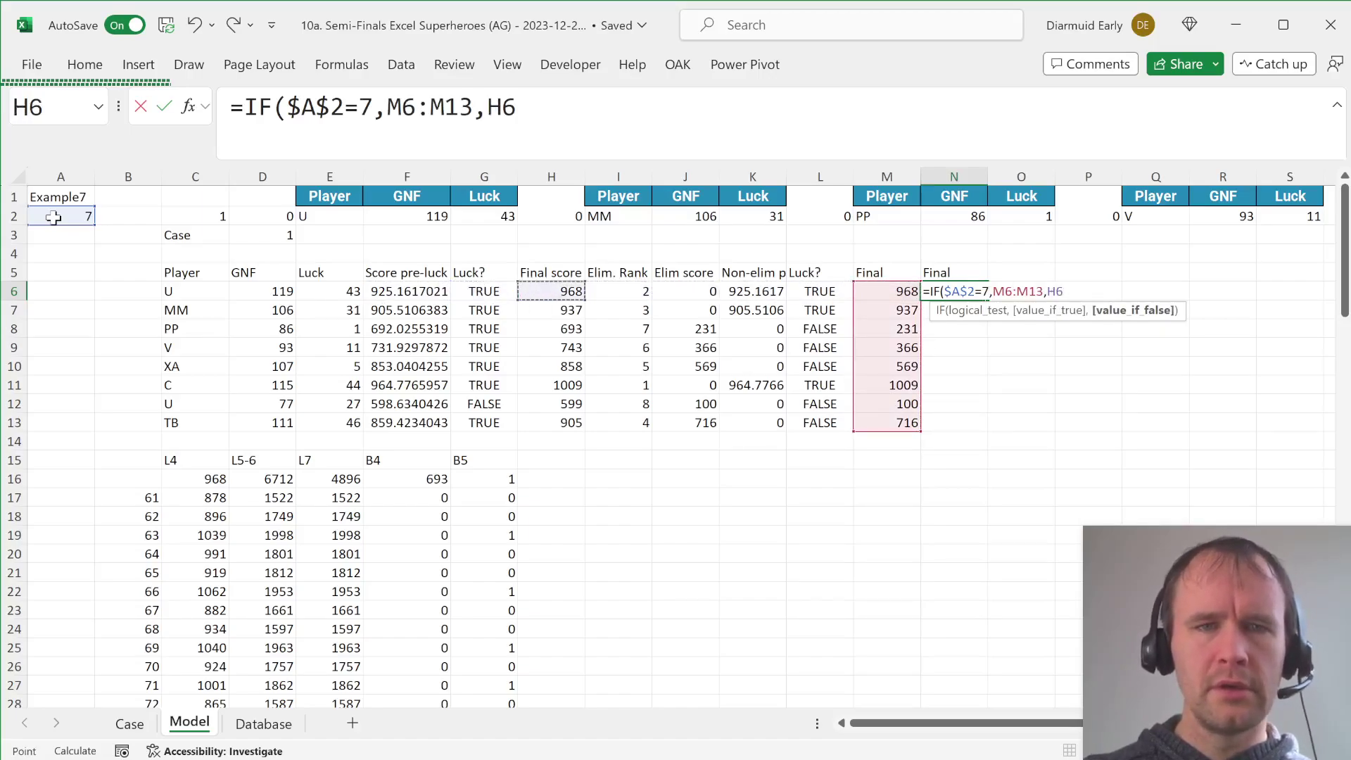
pyautogui.hotkey('ctrl', 'shift', 'Down')
pyautogui.write(')')
pyautogui.press('Return')
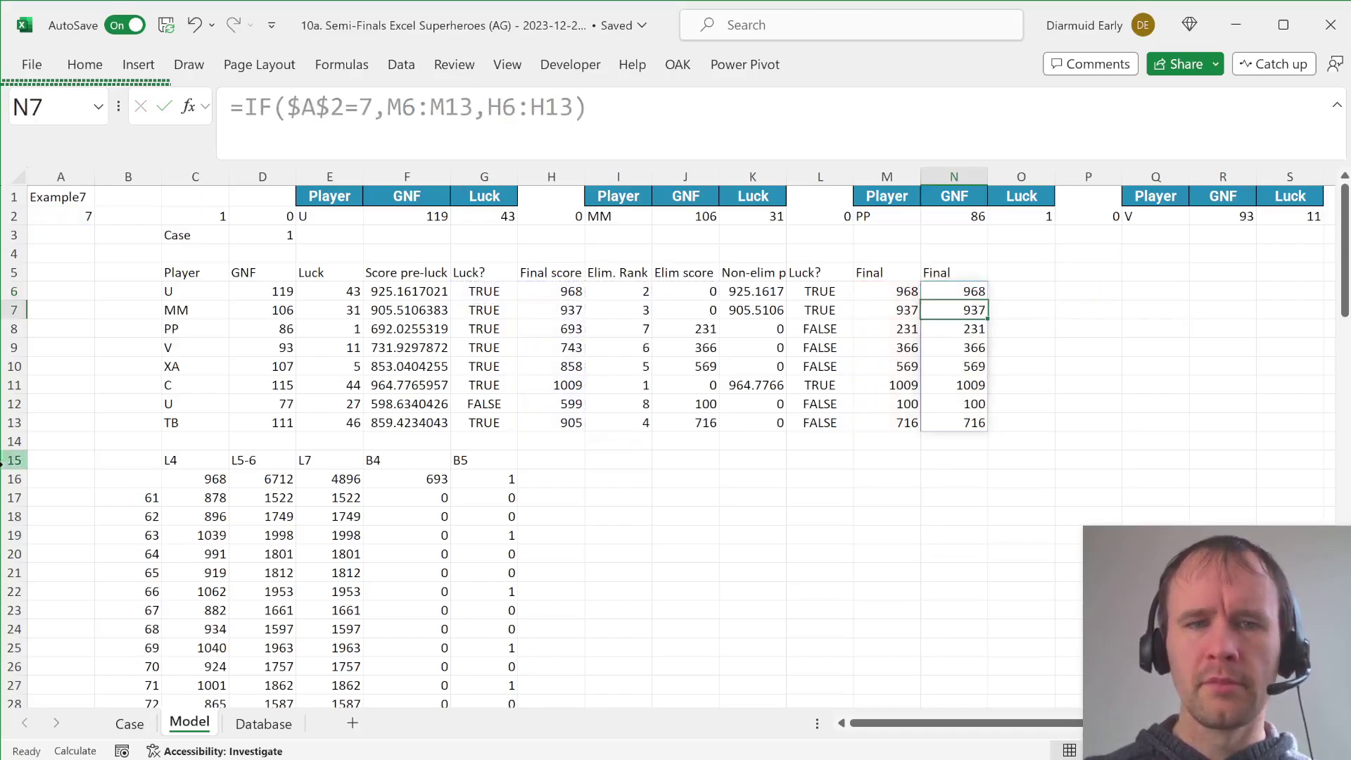
# Repoint the B5 COUNTIFS in G16 from H6:H13 to the new Final column, N6#.
pyautogui.click(495, 477)
pyautogui.press('F2')
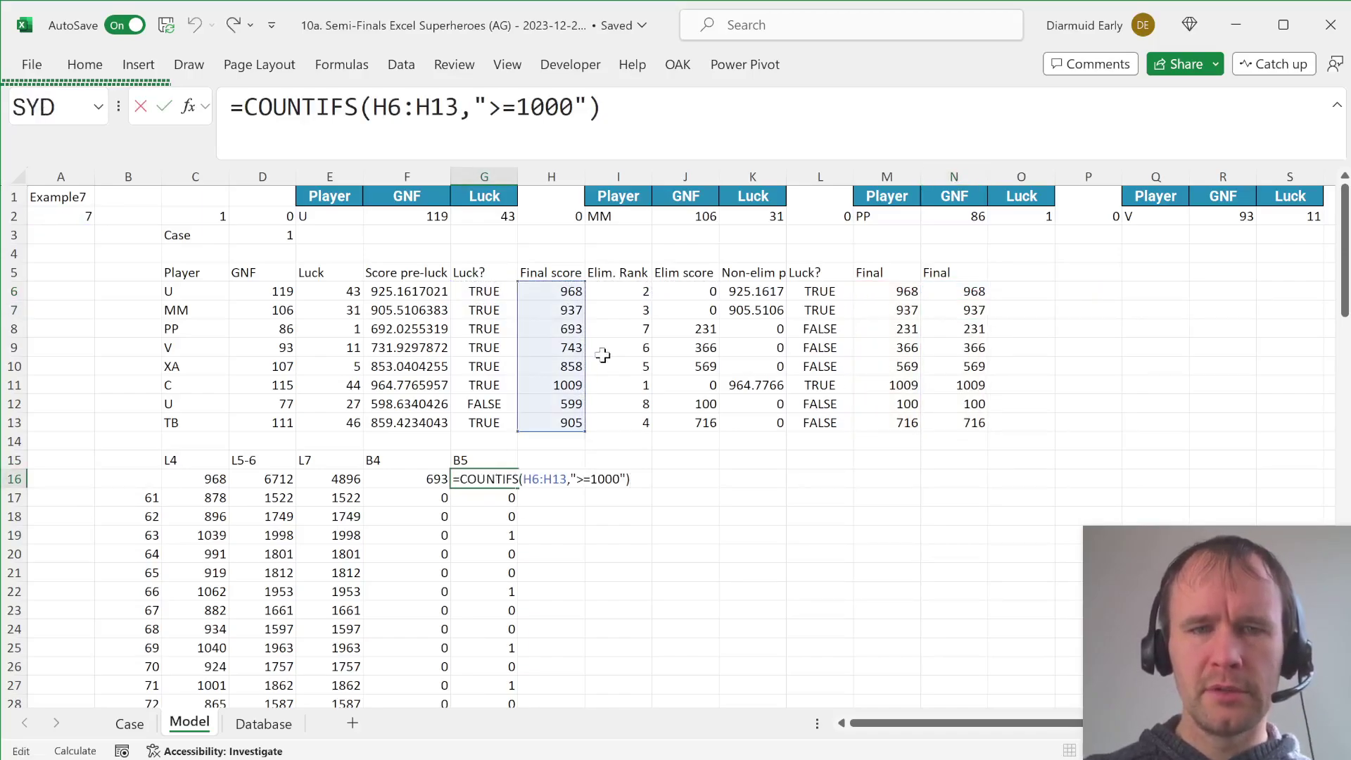
pyautogui.moveTo(585, 358); pyautogui.dragTo(946, 358)
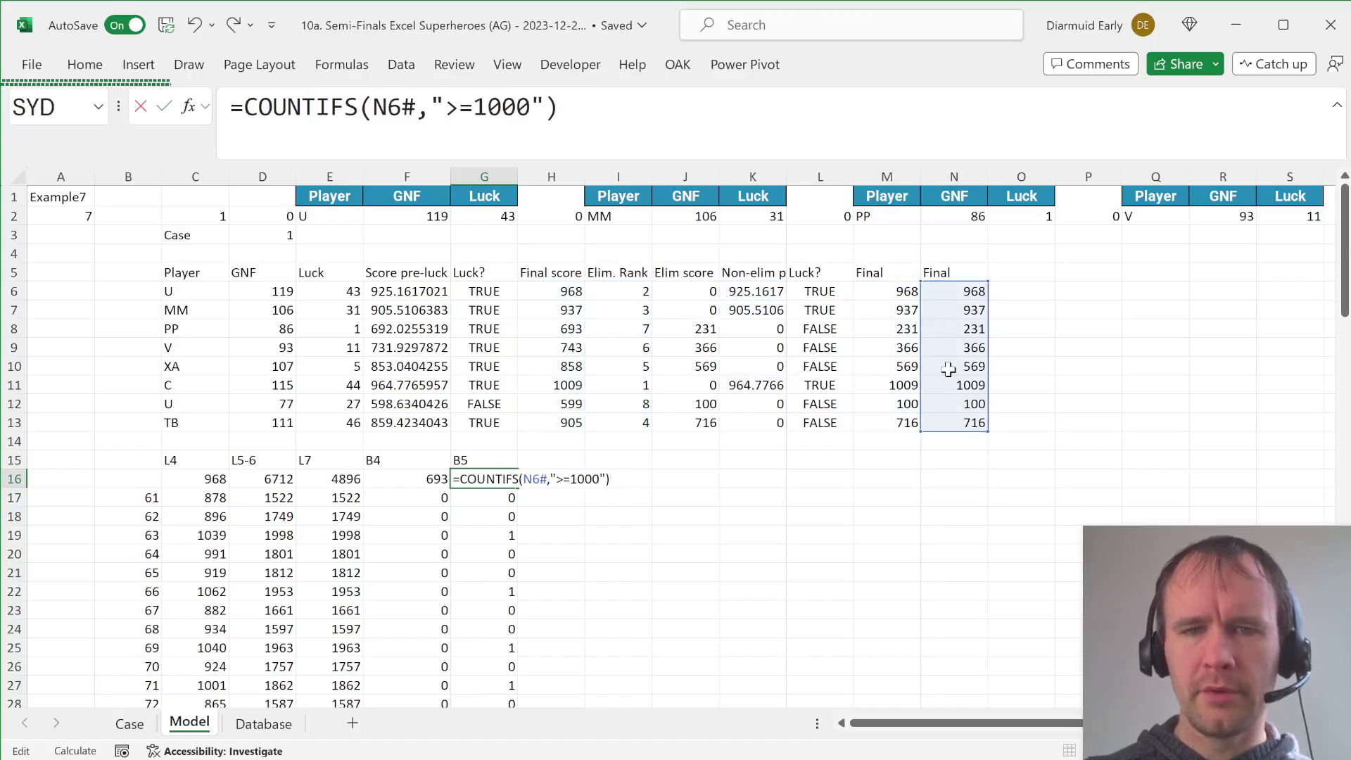
pyautogui.hotkey('ctrl', 'Return')
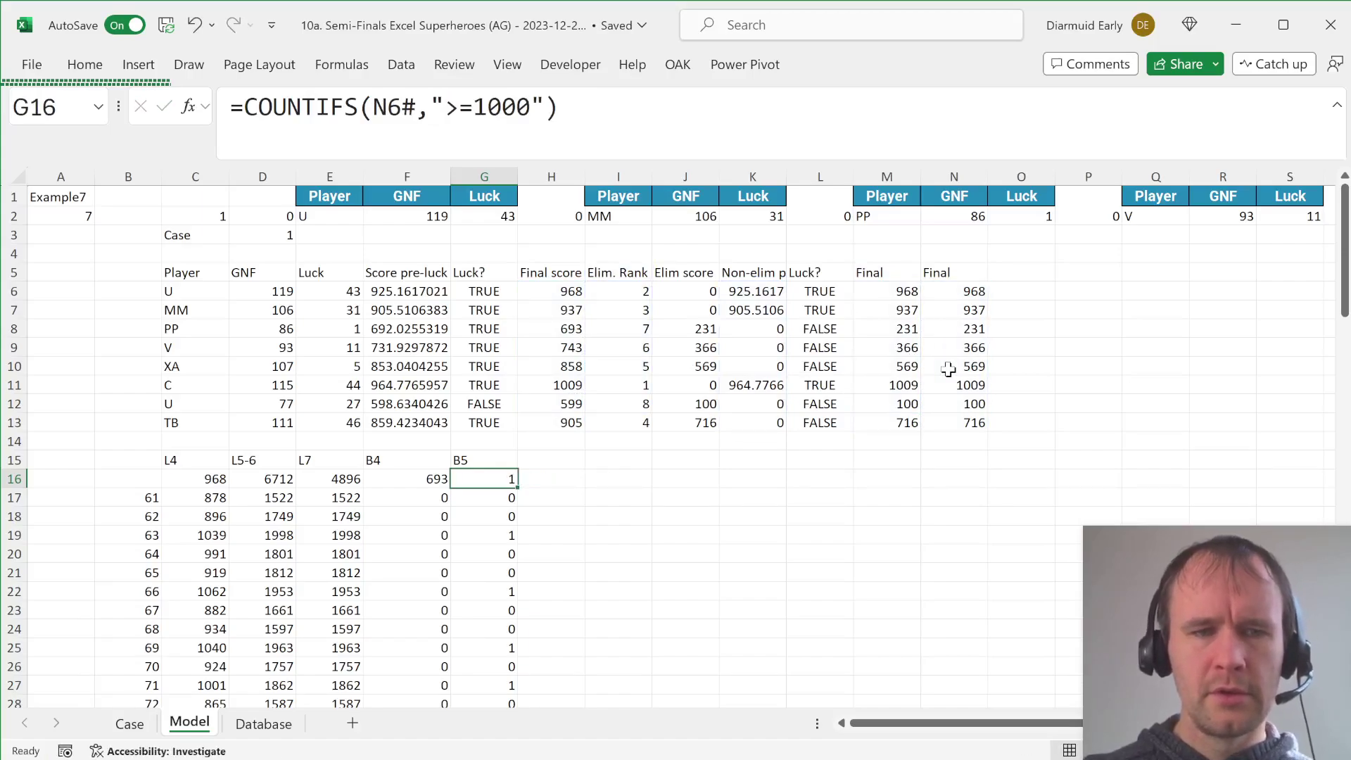
# Answer Bonus 5 on the Case sheet with =SUM(Model!G17:G106), totalling the data table's B5 column.
pyautogui.hotkey('ctrl', 'pageup')
pyautogui.hotkey('ctrl', 'Home')
pyautogui.scroll(-12, 296, 500)
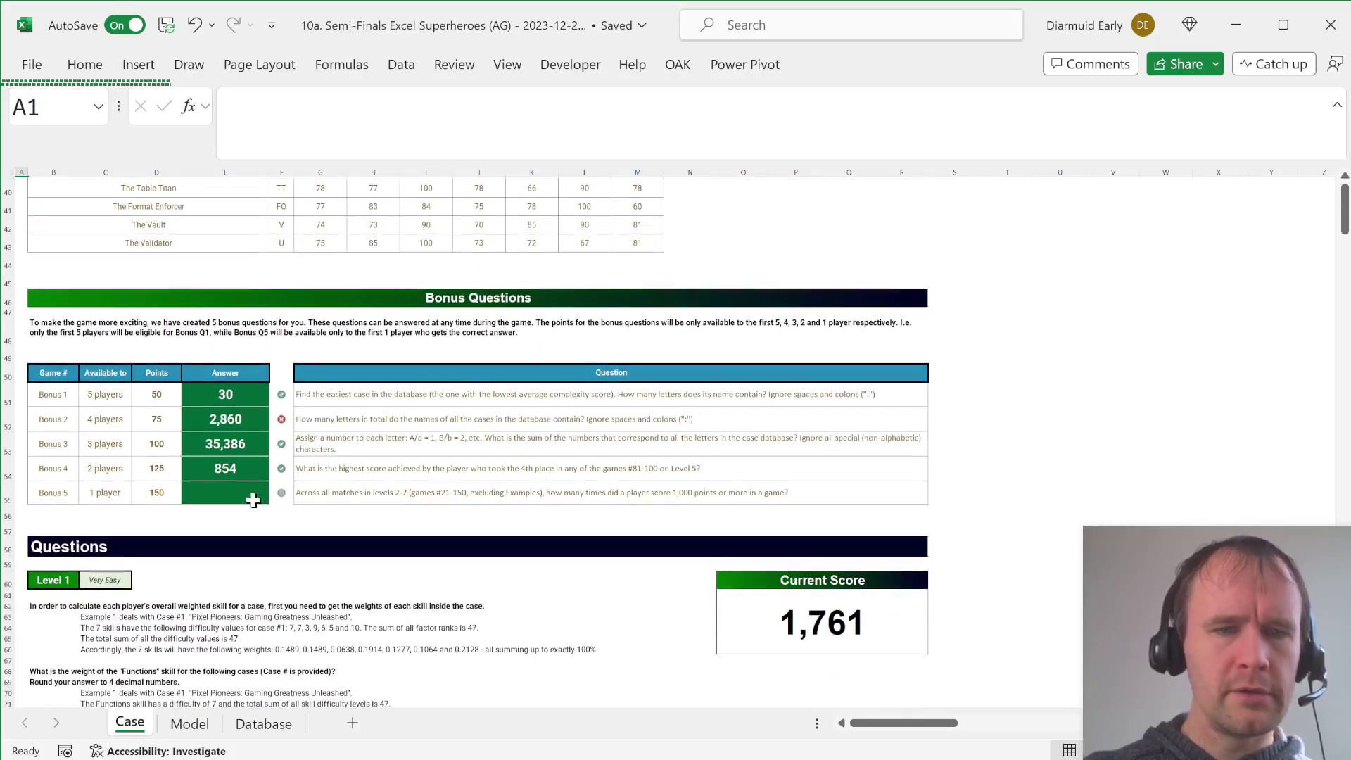
pyautogui.click(248, 493)
pyautogui.write('=su')
pyautogui.press('Tab')
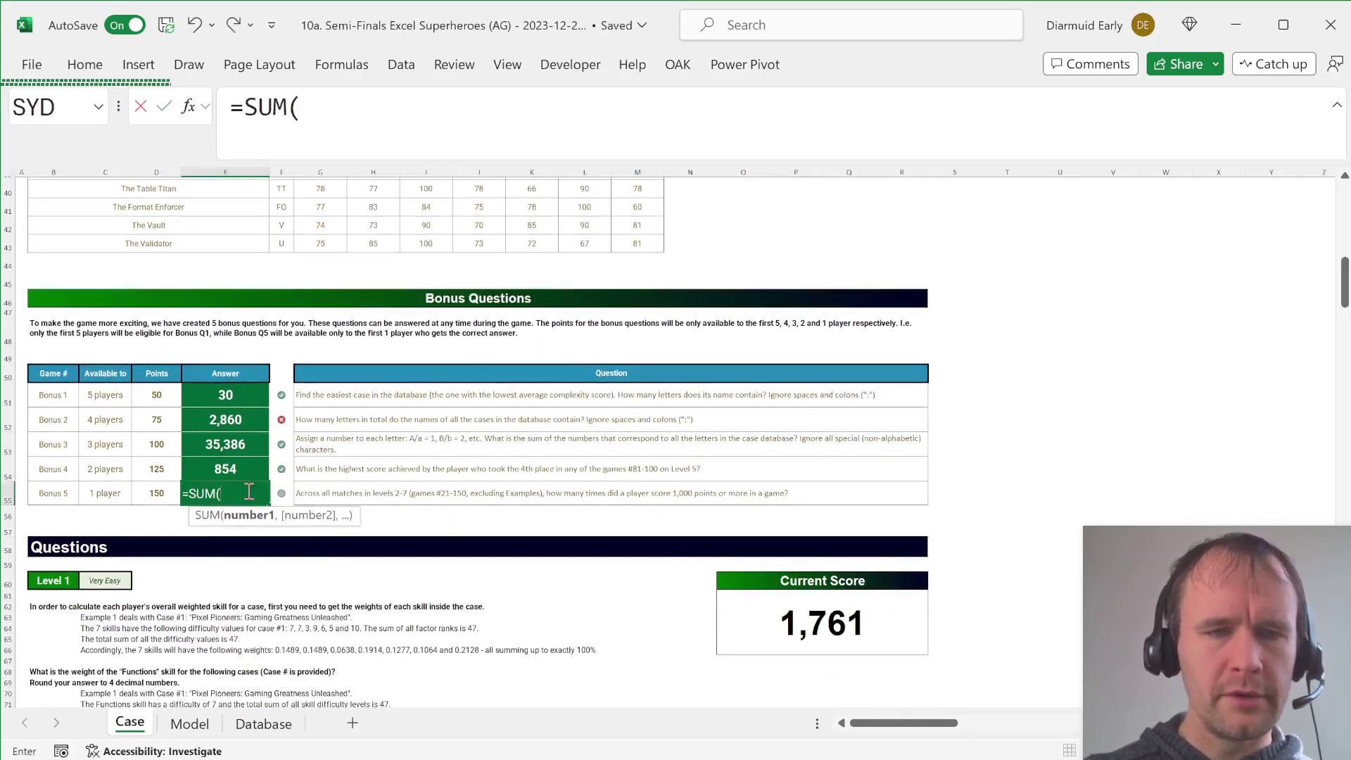
pyautogui.hotkey('ctrl', 'pagedown')
pyautogui.click(497, 498)
pyautogui.hotkey('ctrl', 'shift', 'Down')
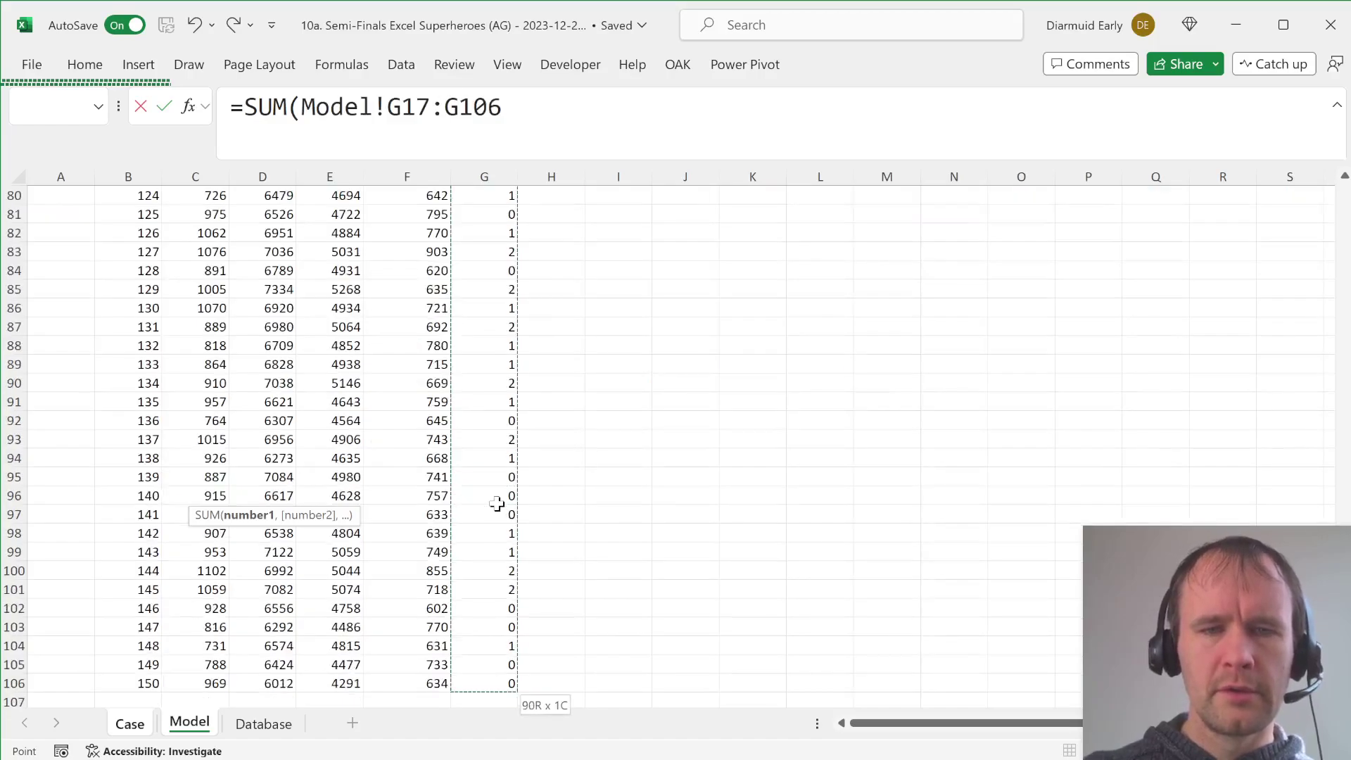
pyautogui.write(')')
pyautogui.press('Return')
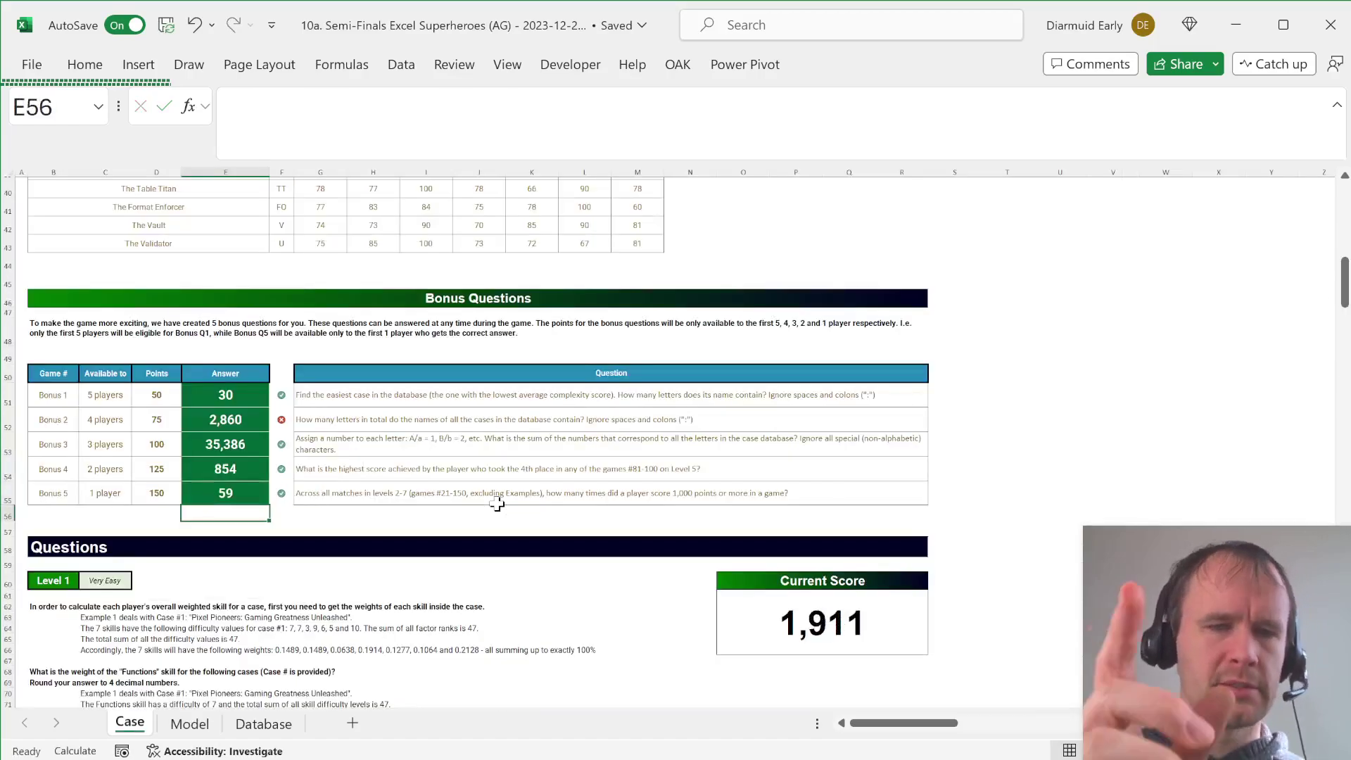
# Review the Bonus 2 question and the formula behind its answer in E52.
pyautogui.press('Up')
pyautogui.press('Up')
pyautogui.press('Up')
pyautogui.press('Up')
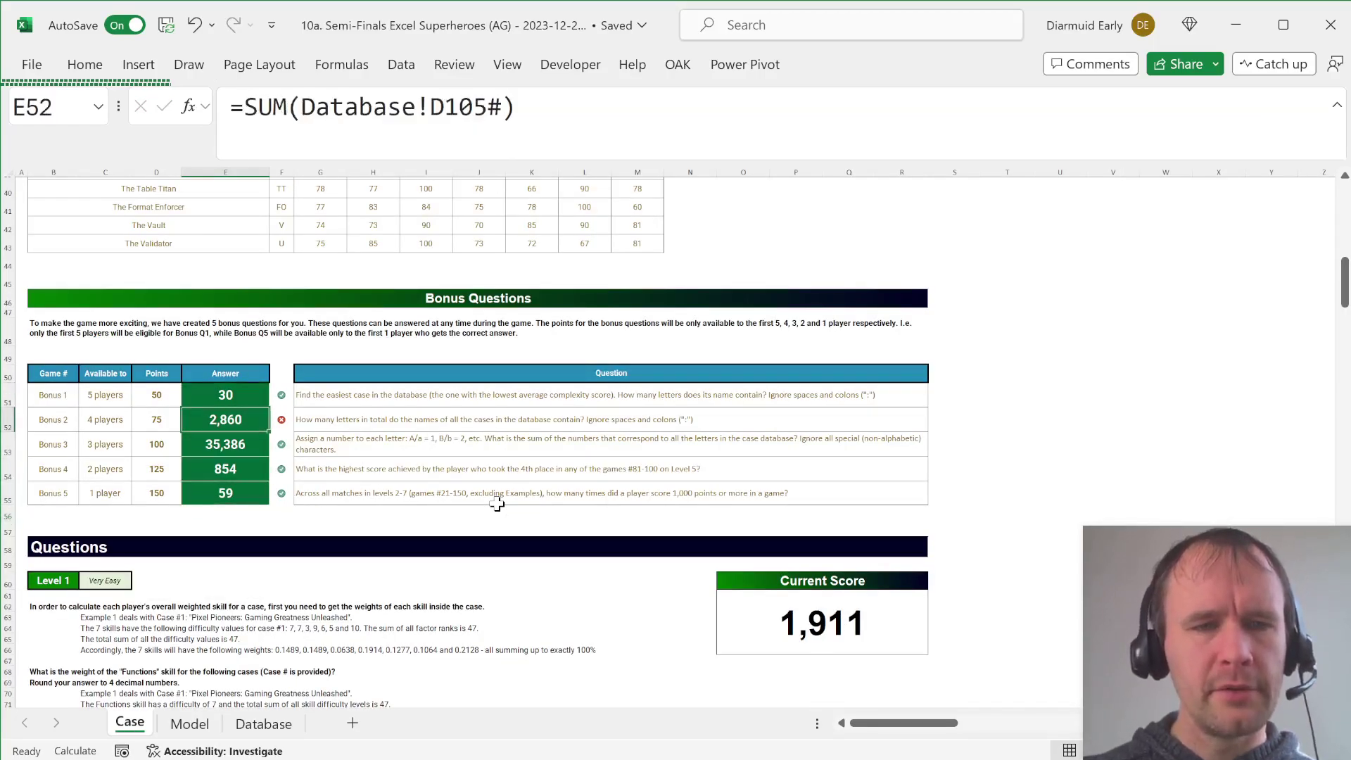
pyautogui.hotkey('shift', 'space')
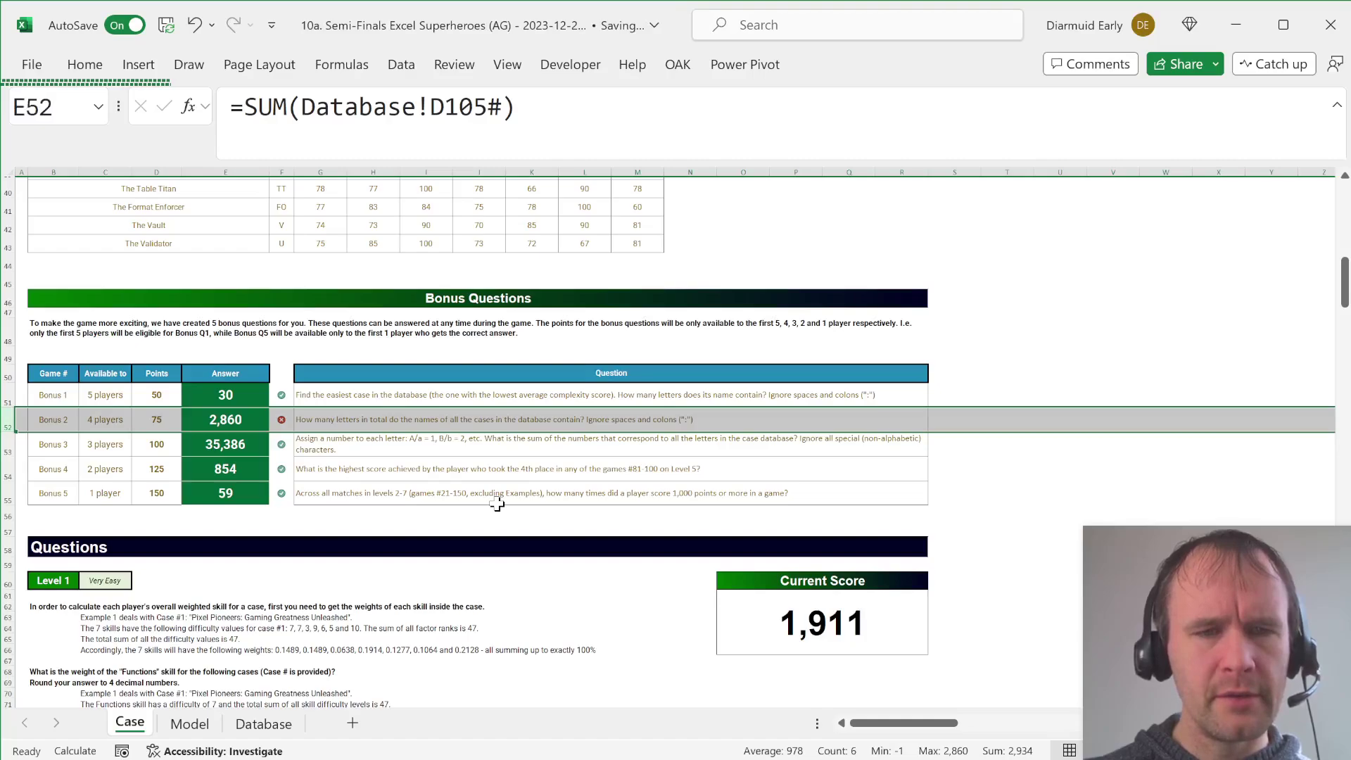
pyautogui.press('Down')
pyautogui.hotkey('shift', 'space')
pyautogui.press('Up')
pyautogui.hotkey('shift', 'space')
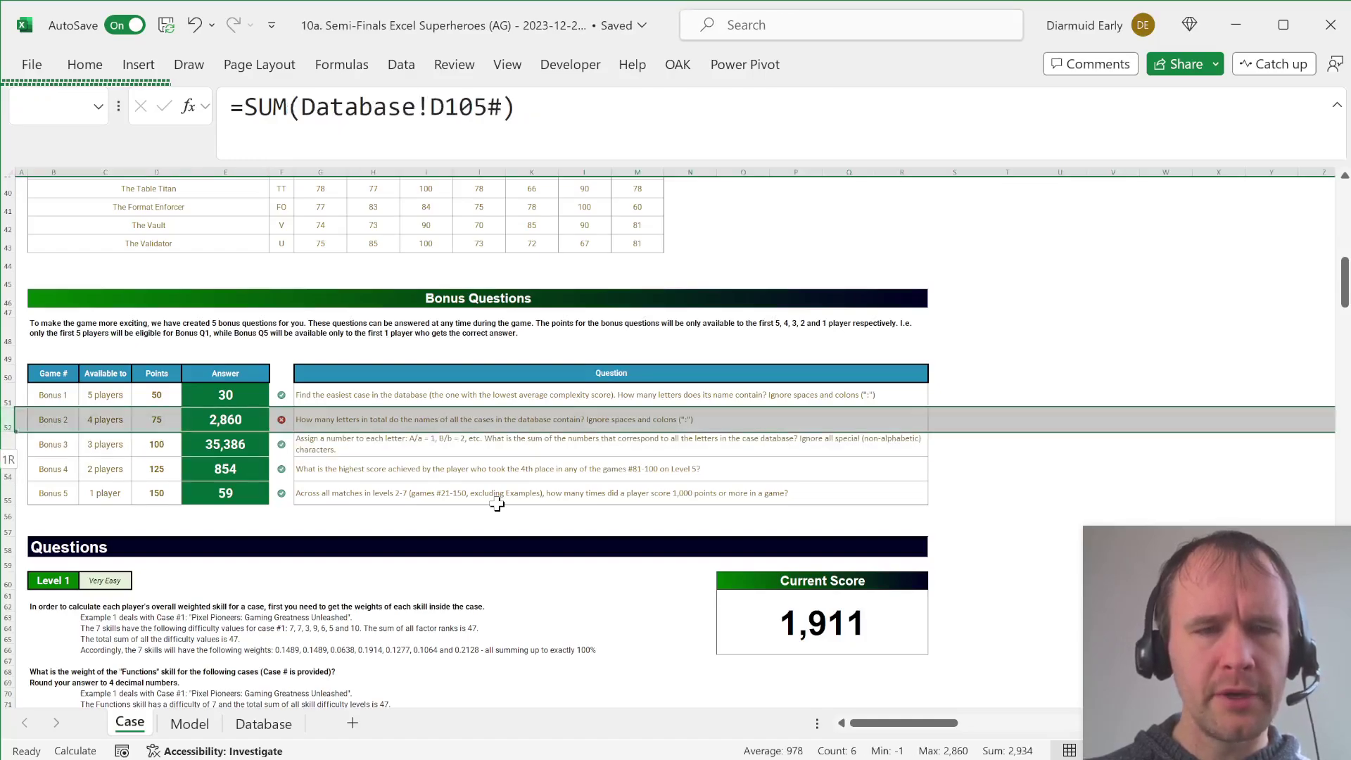
pyautogui.press('Left')
pyautogui.press('Right')
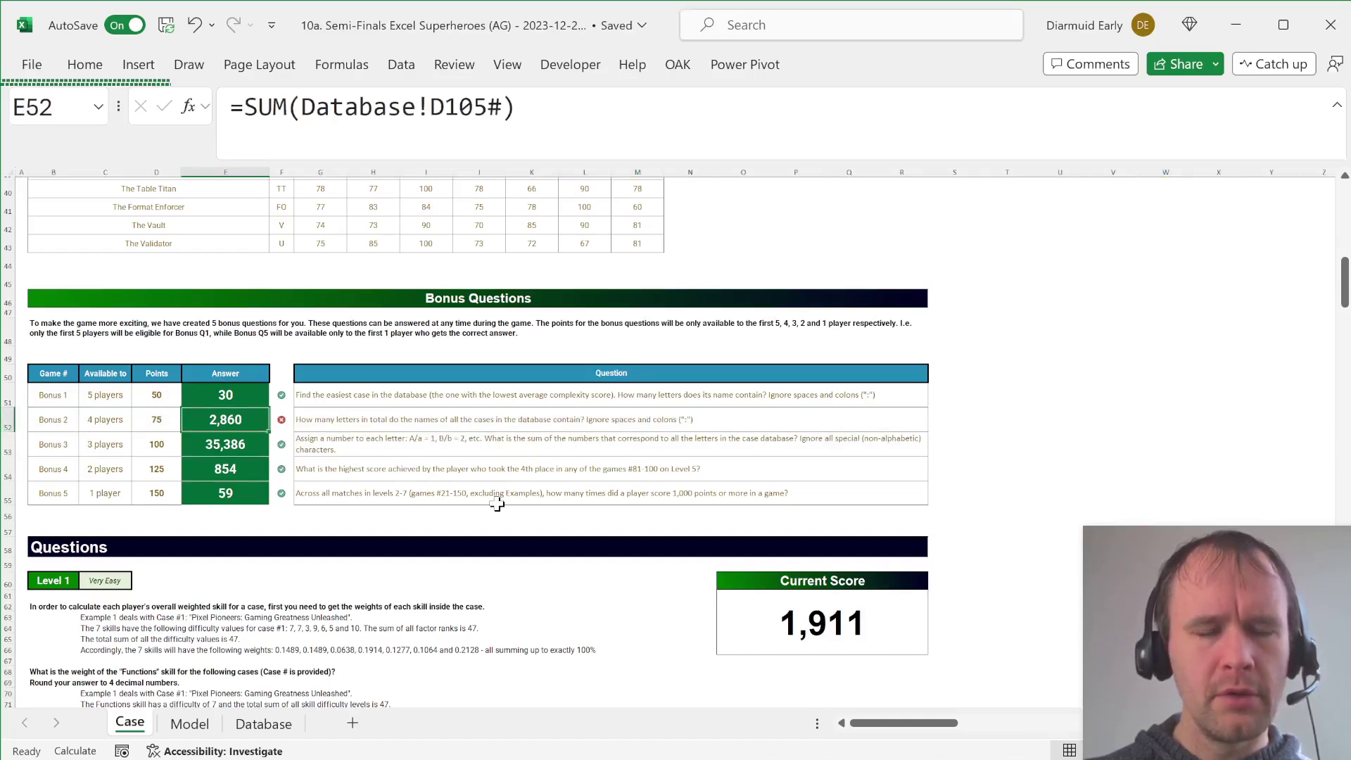
# Examine the case names and the letter-count table below them on the Database sheet.
pyautogui.hotkey('ctrl', 'pagedown')
pyautogui.press('Home')
pyautogui.hotkey('ctrl', 'Up')
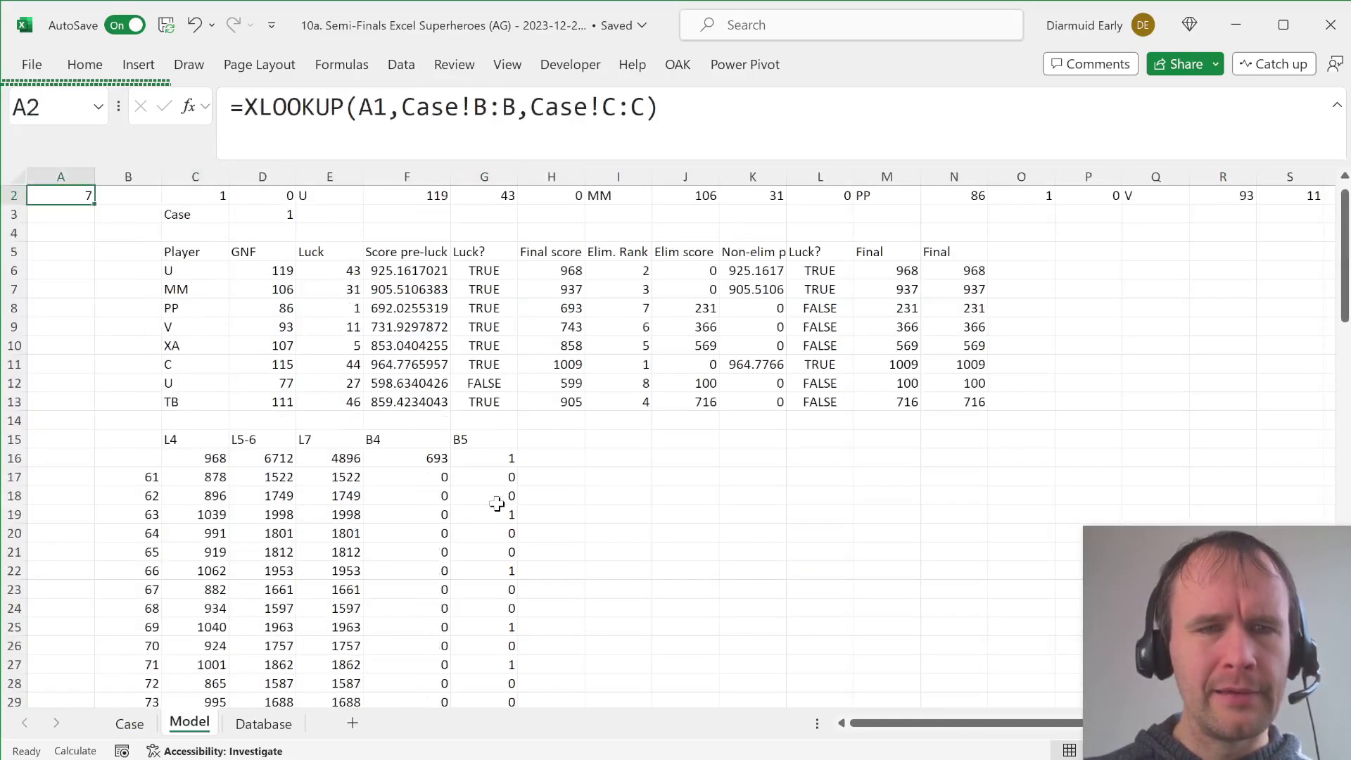
pyautogui.press('Up')
pyautogui.hotkey('ctrl', 'pagedown')
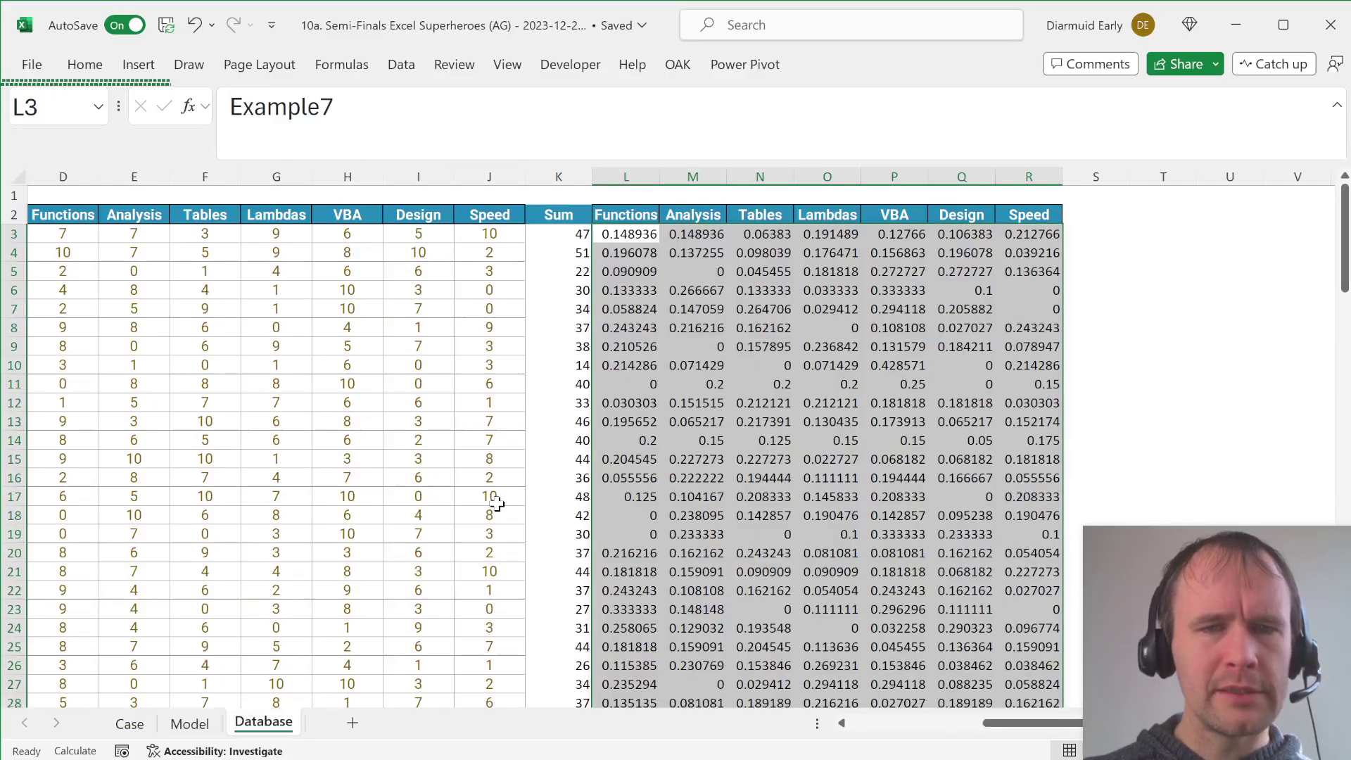
pyautogui.press('Down')
pyautogui.hotkey('ctrl', 'Left')
pyautogui.press('Right')
pyautogui.press('Down')
pyautogui.press('Down')
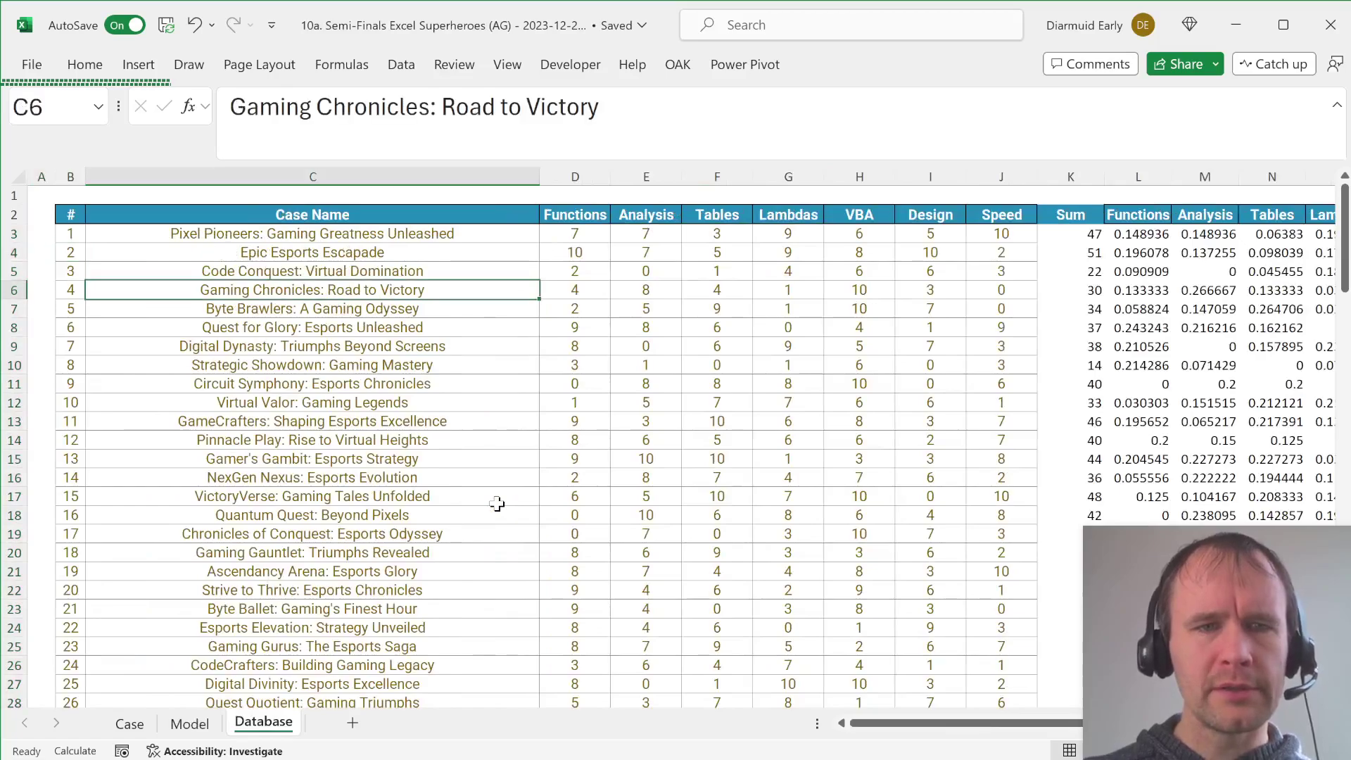
pyautogui.hotkey('ctrl', 'Down')
pyautogui.hotkey('ctrl', 'Down')
pyautogui.hotkey('ctrl', 'Down')
pyautogui.hotkey('ctrl', 'Up')
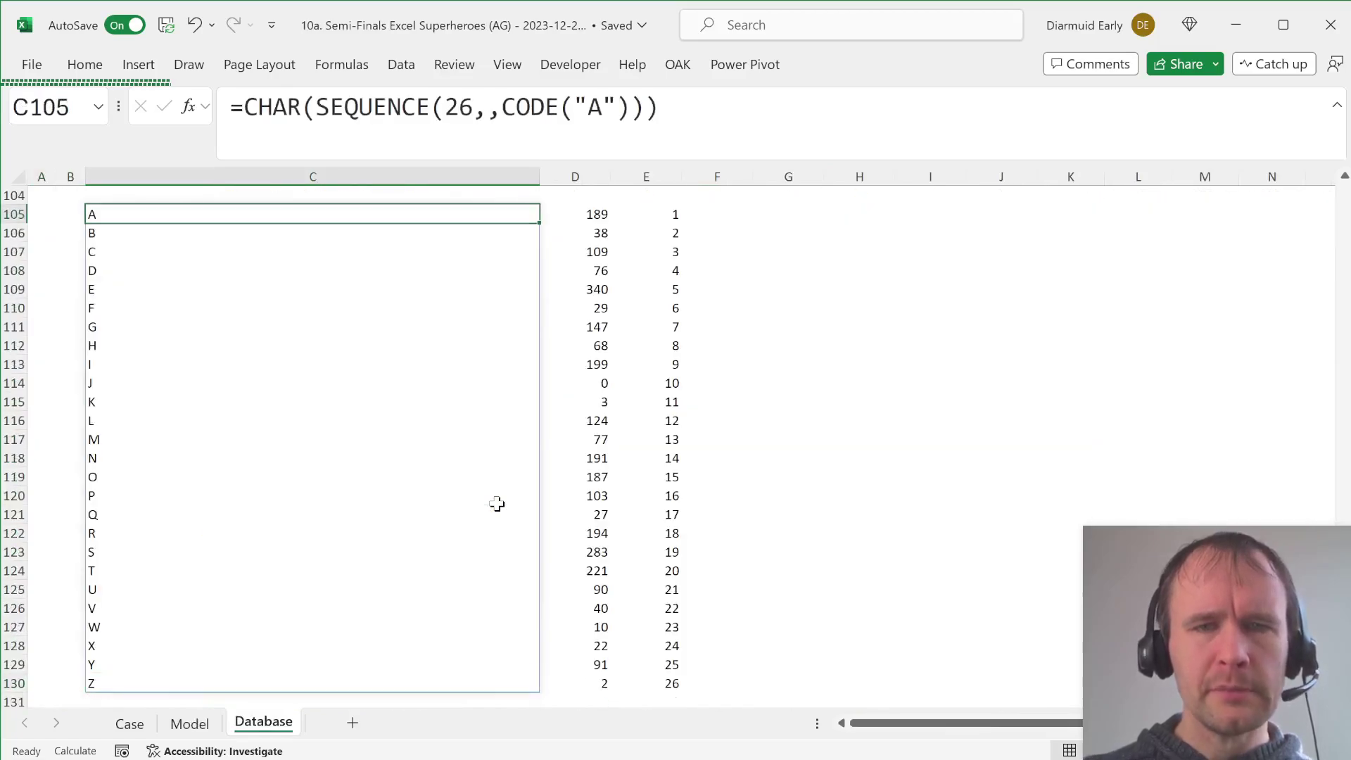
pyautogui.press('Up')
pyautogui.press('Up')
pyautogui.press('Down')
pyautogui.press('Down')
# Join all the case names into one string in G105 of the Database sheet with CONCAT over C3:C102.
pyautogui.press('Right')
pyautogui.press('Right')
pyautogui.press('Right')
pyautogui.press('Right')
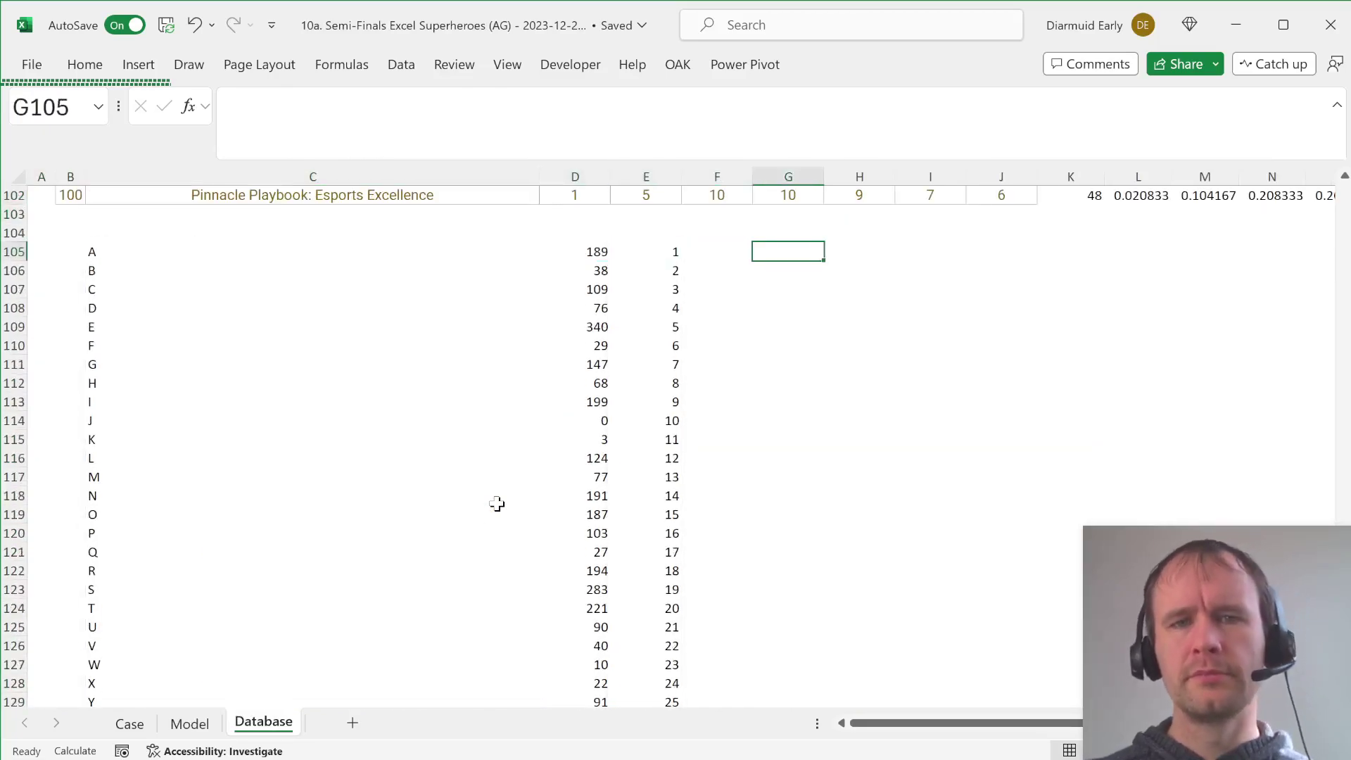
pyautogui.write('=concat(')
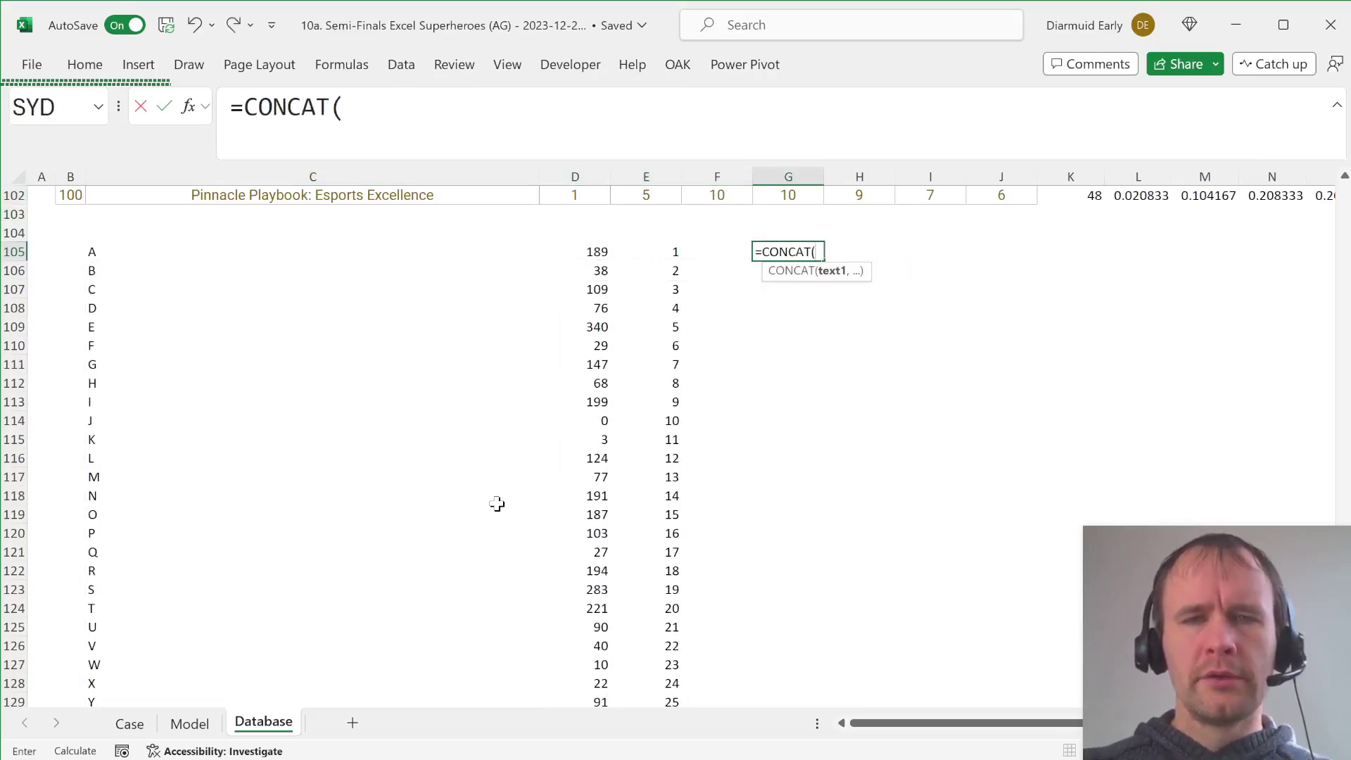
pyautogui.press('Up')
pyautogui.press('Up')
pyautogui.press('Up')
pyautogui.press('Left')
pyautogui.press('Left')
pyautogui.press('Left')
pyautogui.press('Left')
pyautogui.press('Up')
pyautogui.press('Down')
pyautogui.hotkey('ctrl', 'shift', 'Up')
pyautogui.hotkey('shift', 'Down')
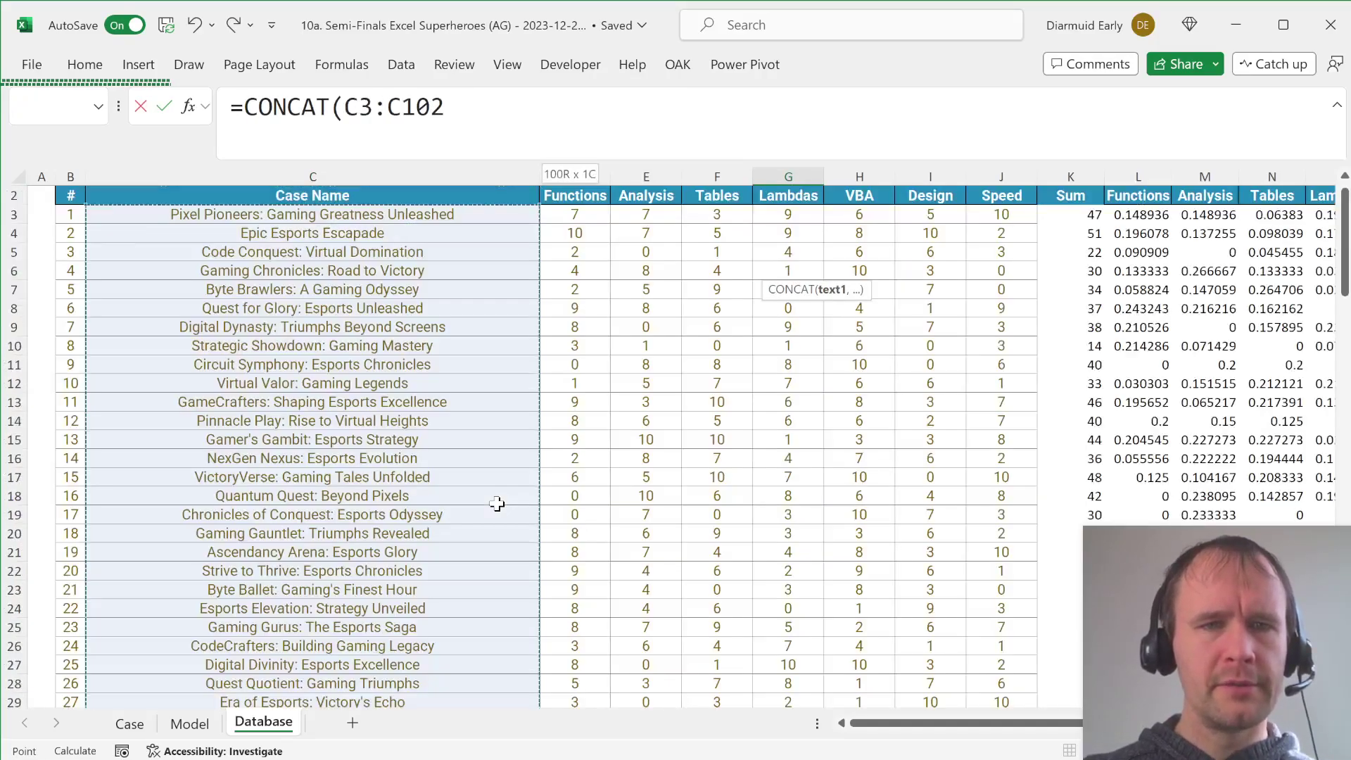
pyautogui.press('Return')
# Convert the joined case names in G105 to uppercase in G106 with UPPER.
pyautogui.write('=')
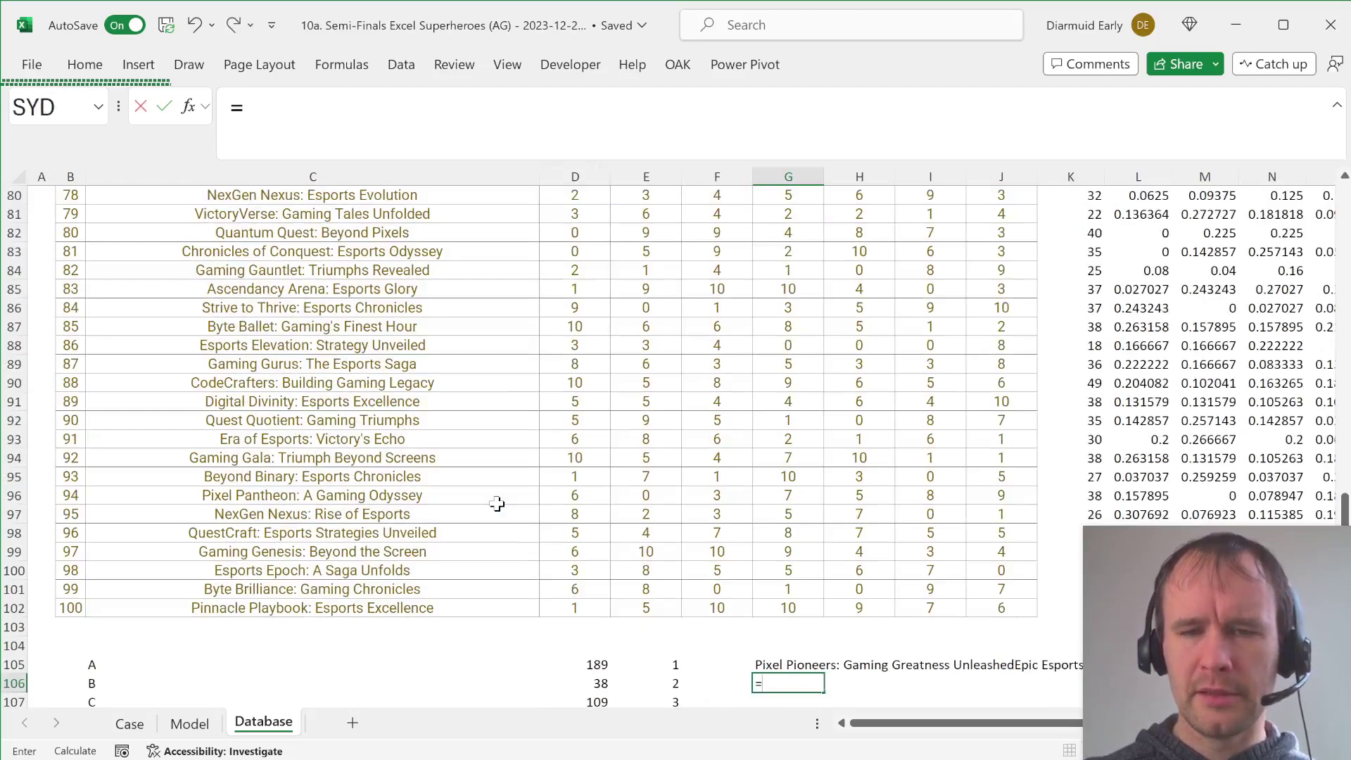
pyautogui.press('Escape')
pyautogui.write('=up')
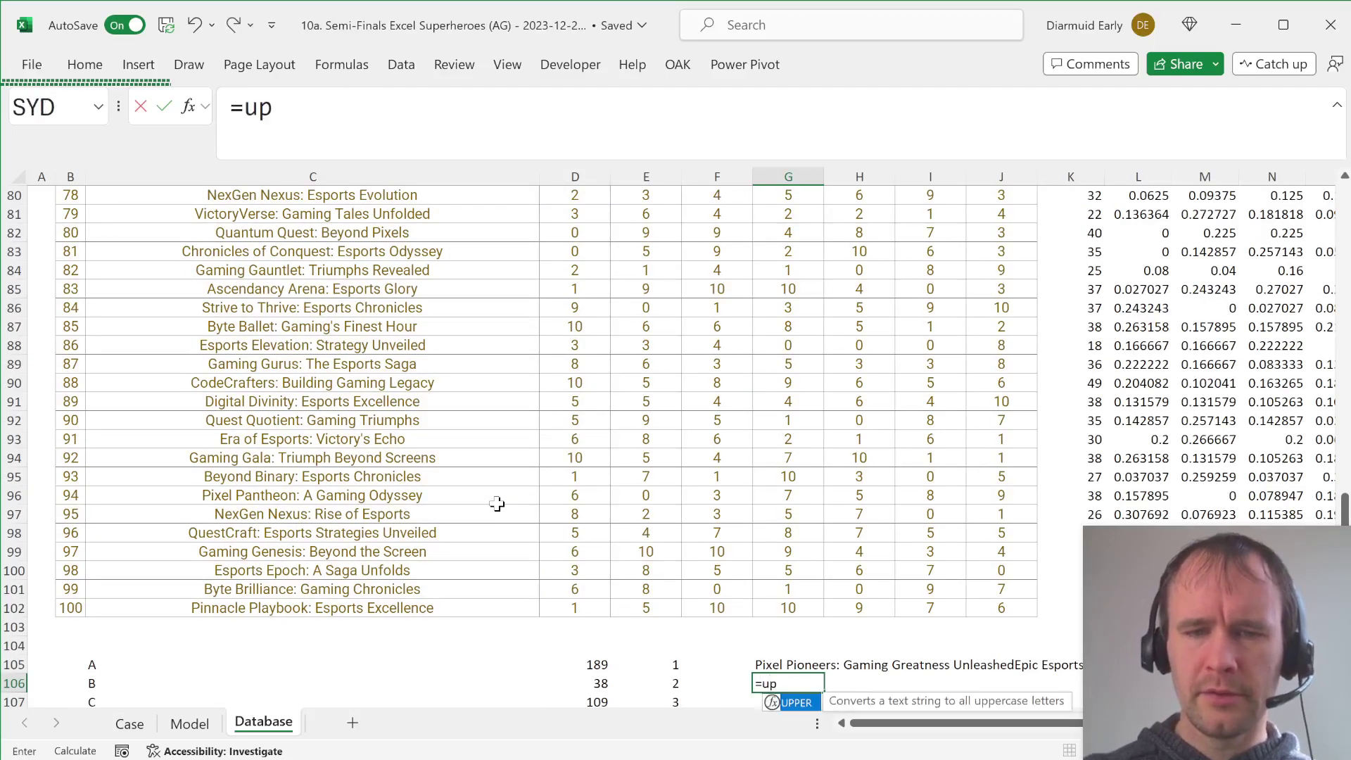
pyautogui.press('Tab')
pyautogui.press('Up')
pyautogui.press('Return')
# Look over the A-to-Z letter list and the number sequence beside it, starting at row 105.
pyautogui.press('Left')
pyautogui.press('Left')
pyautogui.press('Up')
pyautogui.press('Up')
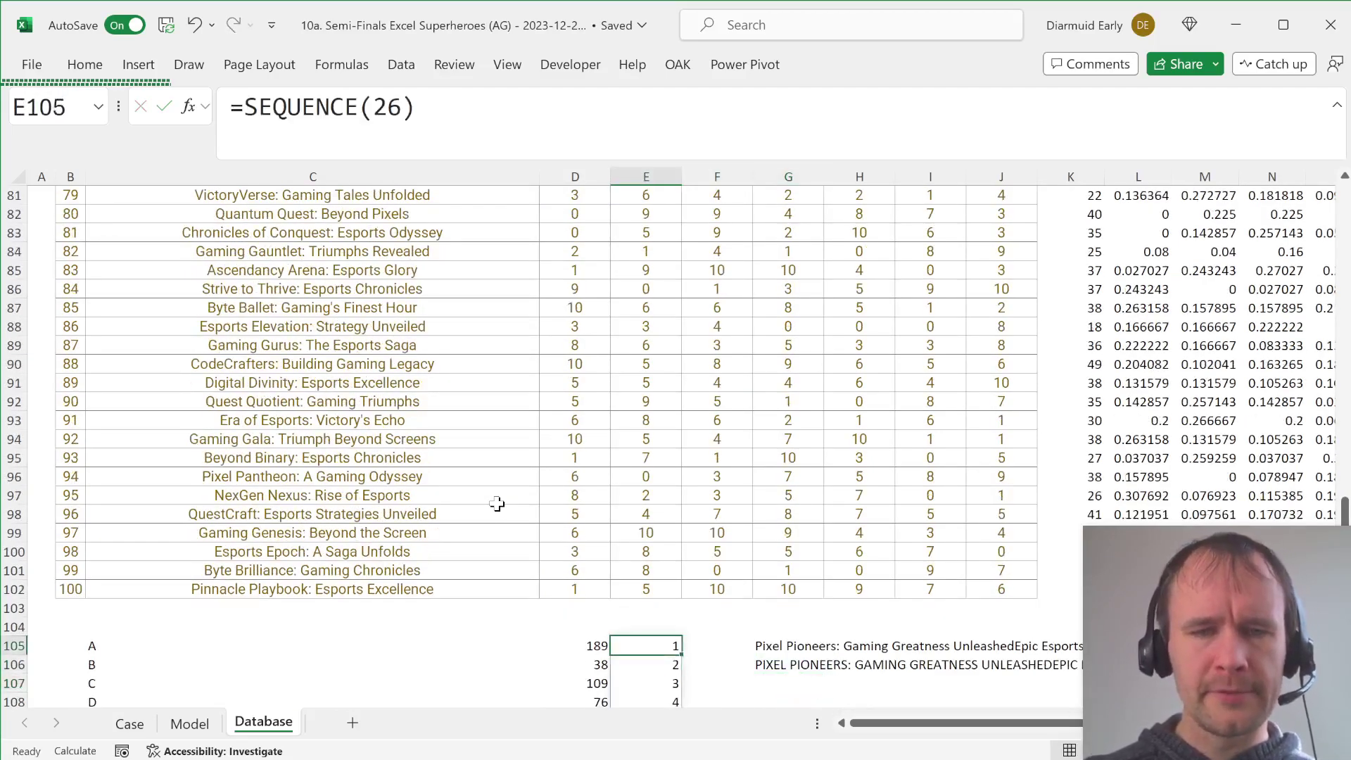
pyautogui.press('Left')
pyautogui.press('Left')
pyautogui.hotkey('ctrl', 'shift', 'Down')
pyautogui.press('Right')
pyautogui.press('Right')
pyautogui.press('Right')
pyautogui.press('Down')
pyautogui.press('Right')
pyautogui.press('Down')
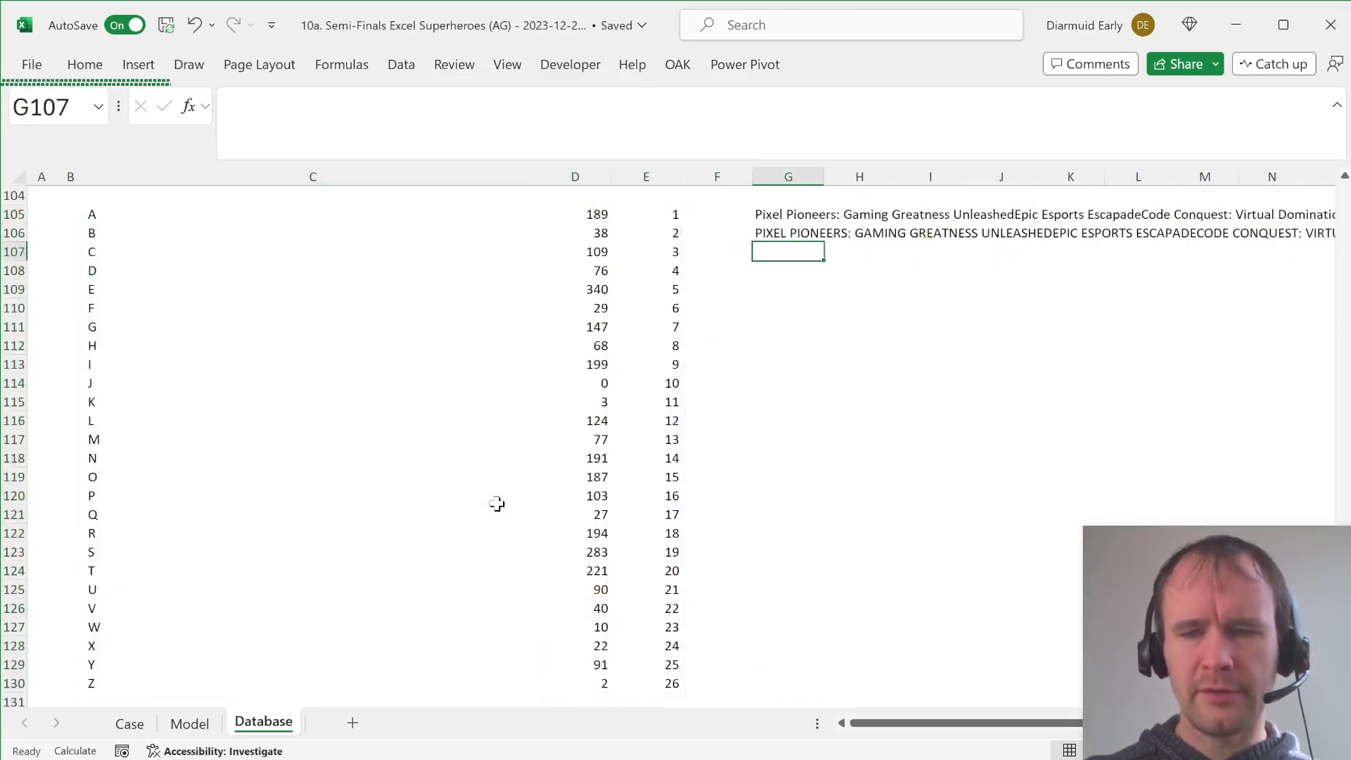
# Enter =CONCAT(TEXTSPLIT(G106,C105#)) in G107 to strip every letter and leave only the other characters.
pyautogui.write('=con')
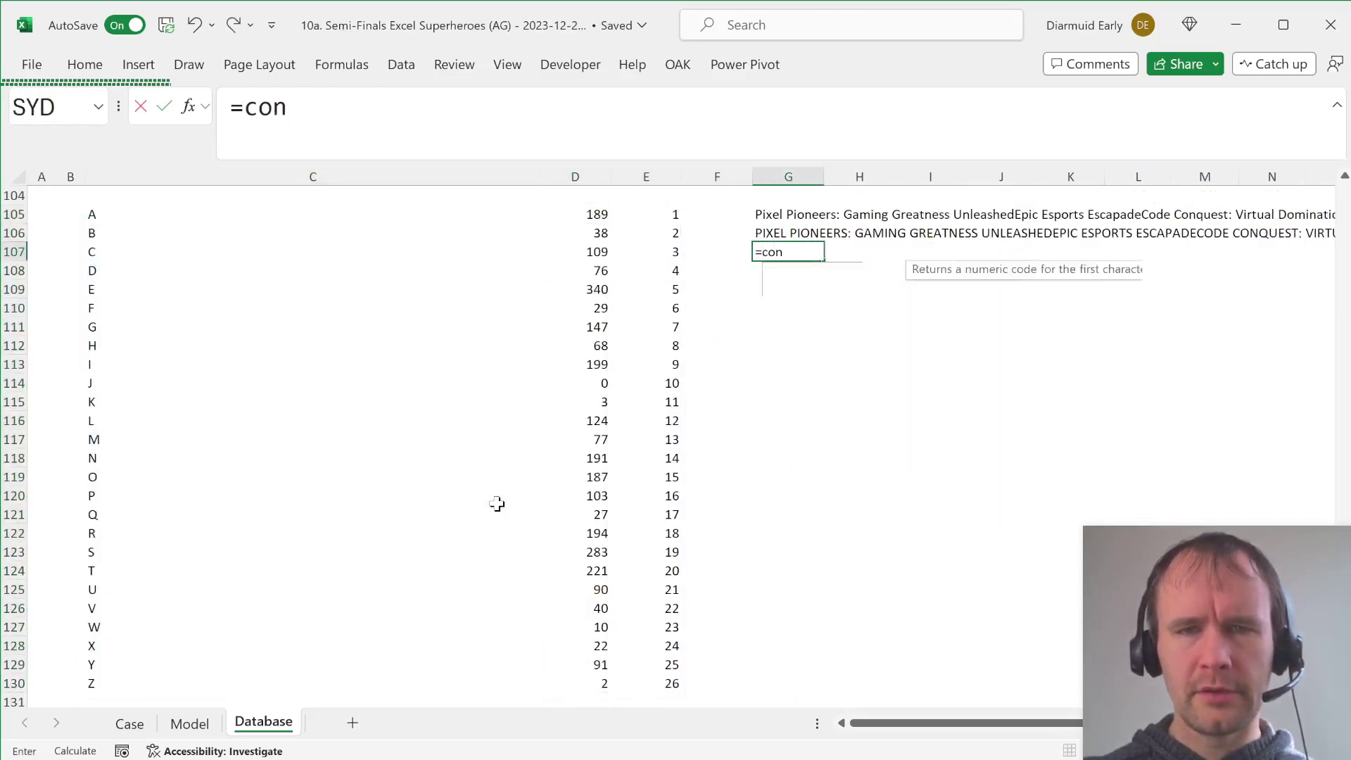
pyautogui.press('Tab')
pyautogui.write('te')
pyautogui.write('s')
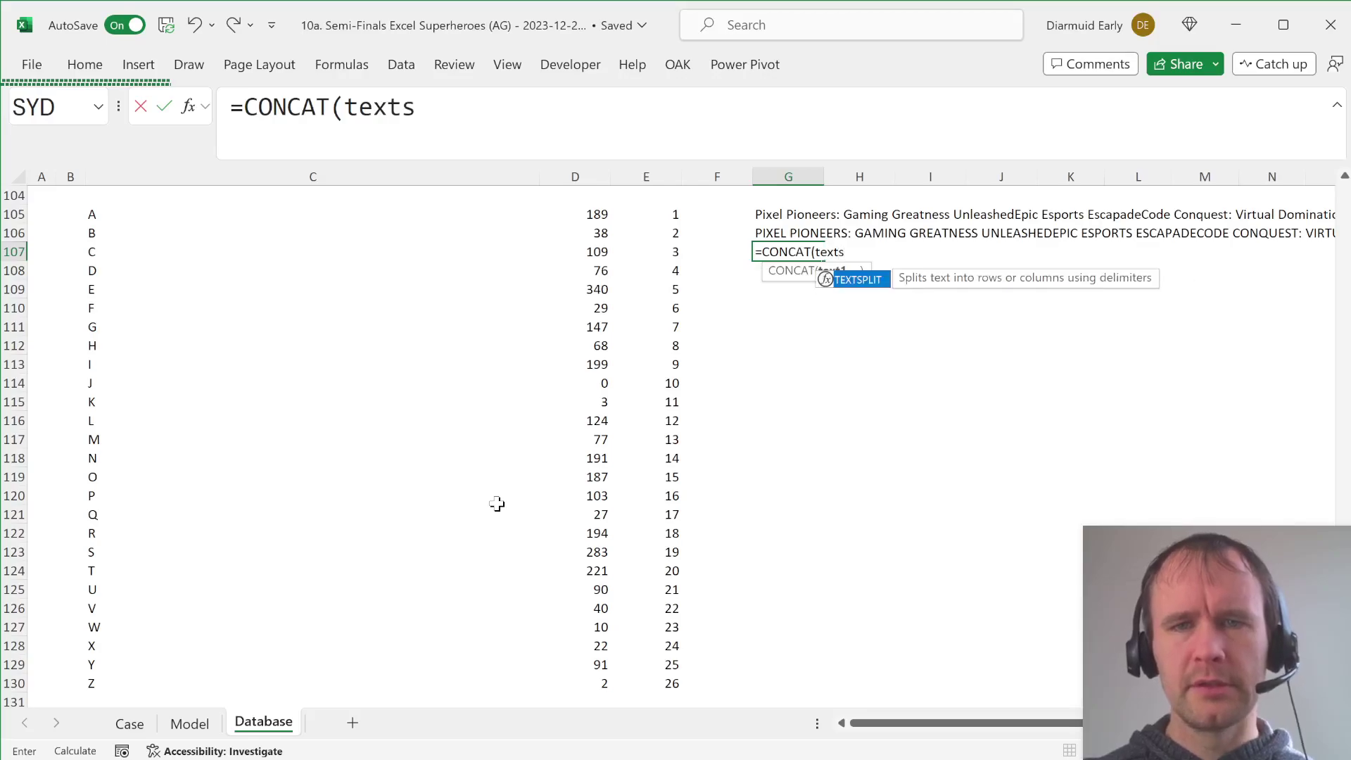
pyautogui.press('Tab')
pyautogui.press('Up')
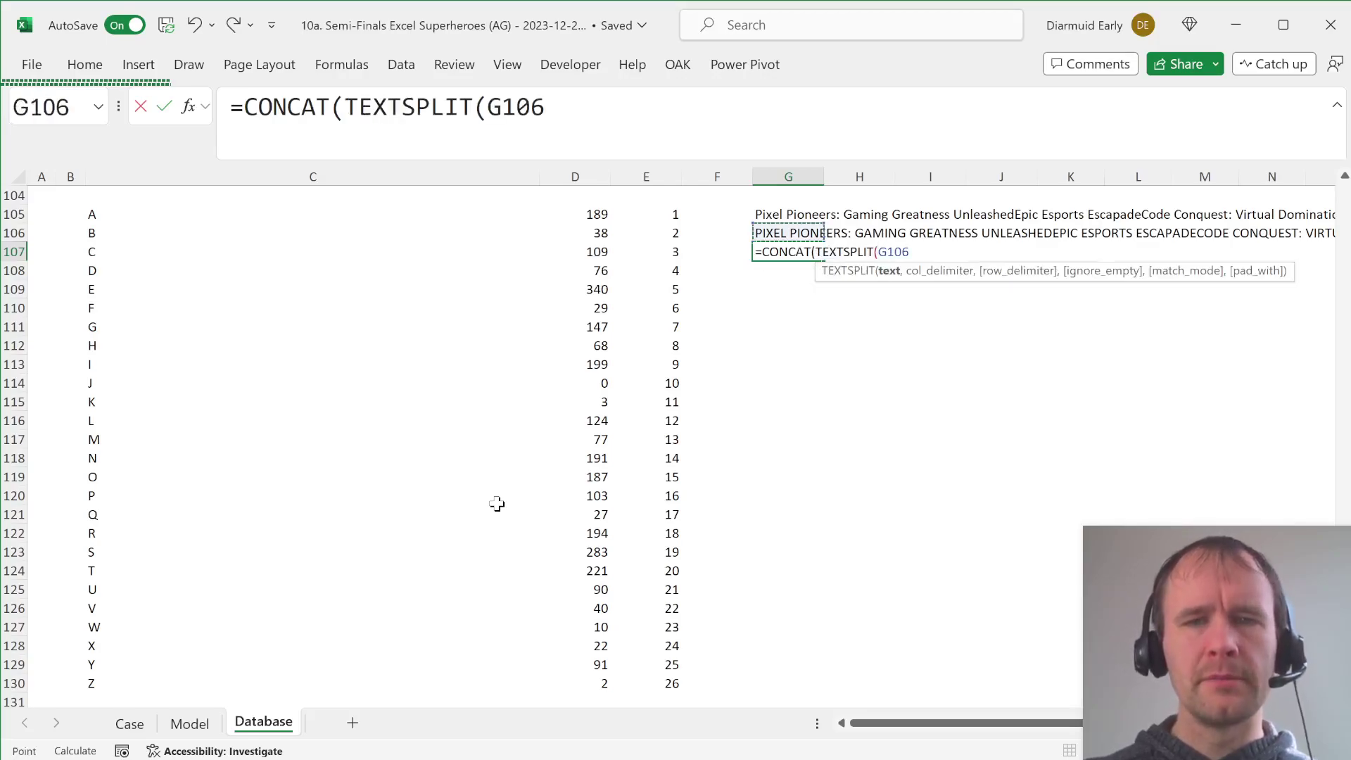
pyautogui.write(',')
pyautogui.press('Left')
pyautogui.press('Left')
pyautogui.press('Left')
pyautogui.press('Left')
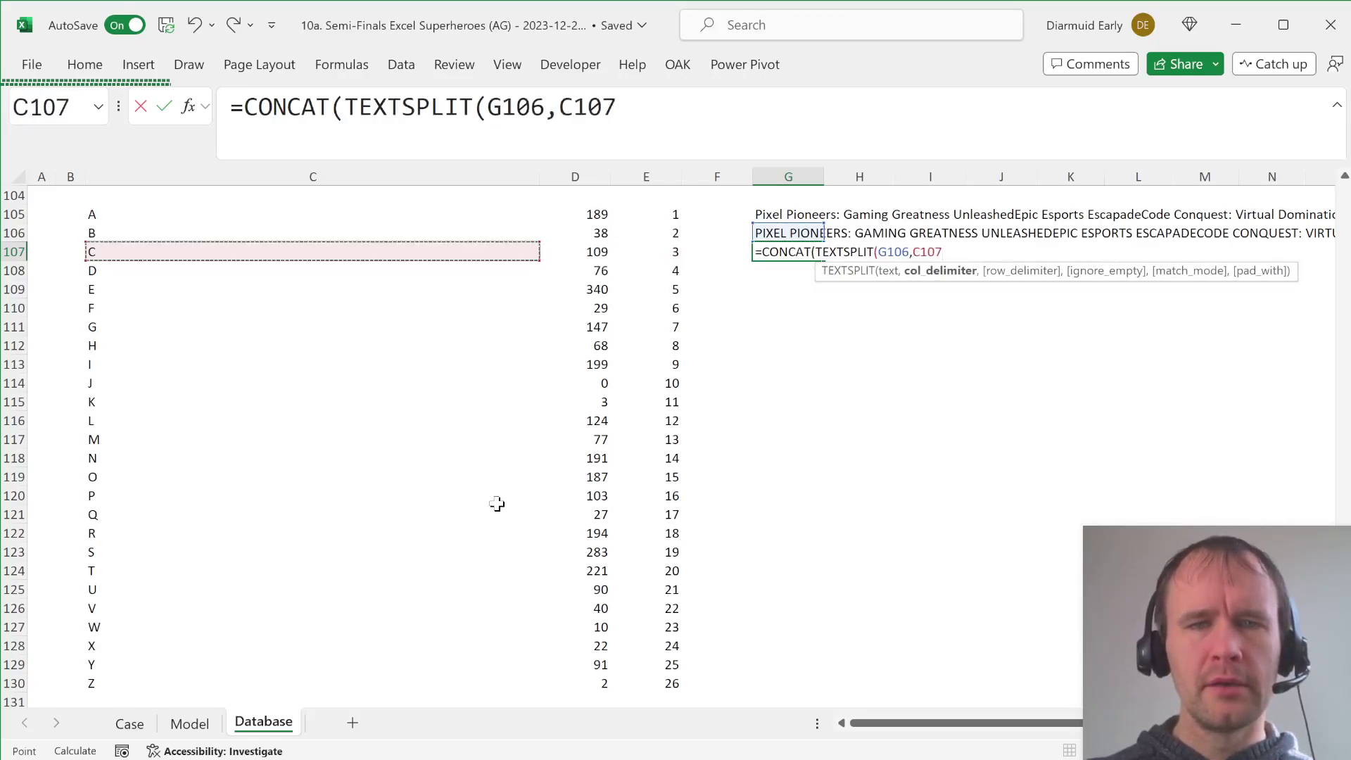
pyautogui.press('Up')
pyautogui.press('Up')
pyautogui.hotkey('ctrl', 'shift', 'Down')
pyautogui.write(')')
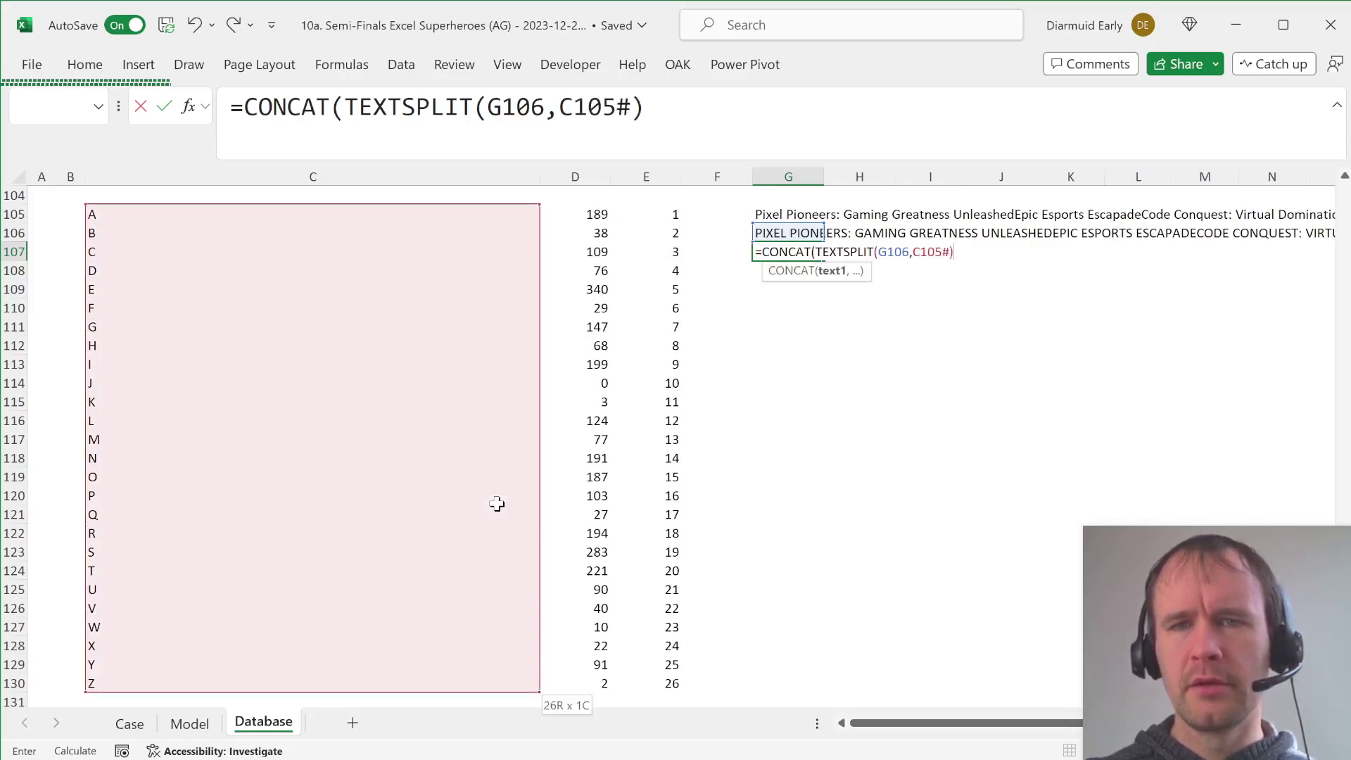
pyautogui.press('Return')
pyautogui.press('Up')
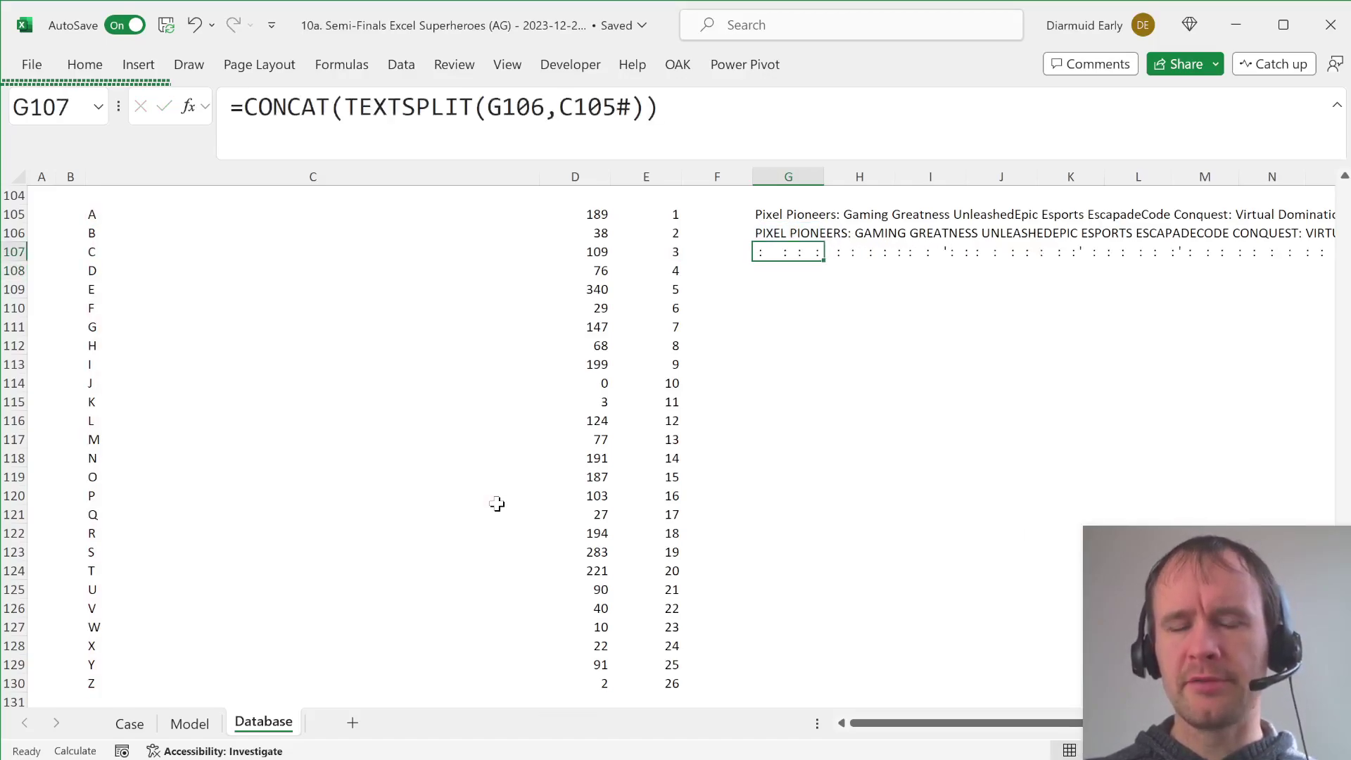
# Enter =MID(G107,SEQUENCE(LEN(G107)),1) in G108 to split the leftover characters into one per row.
pyautogui.press('Down')
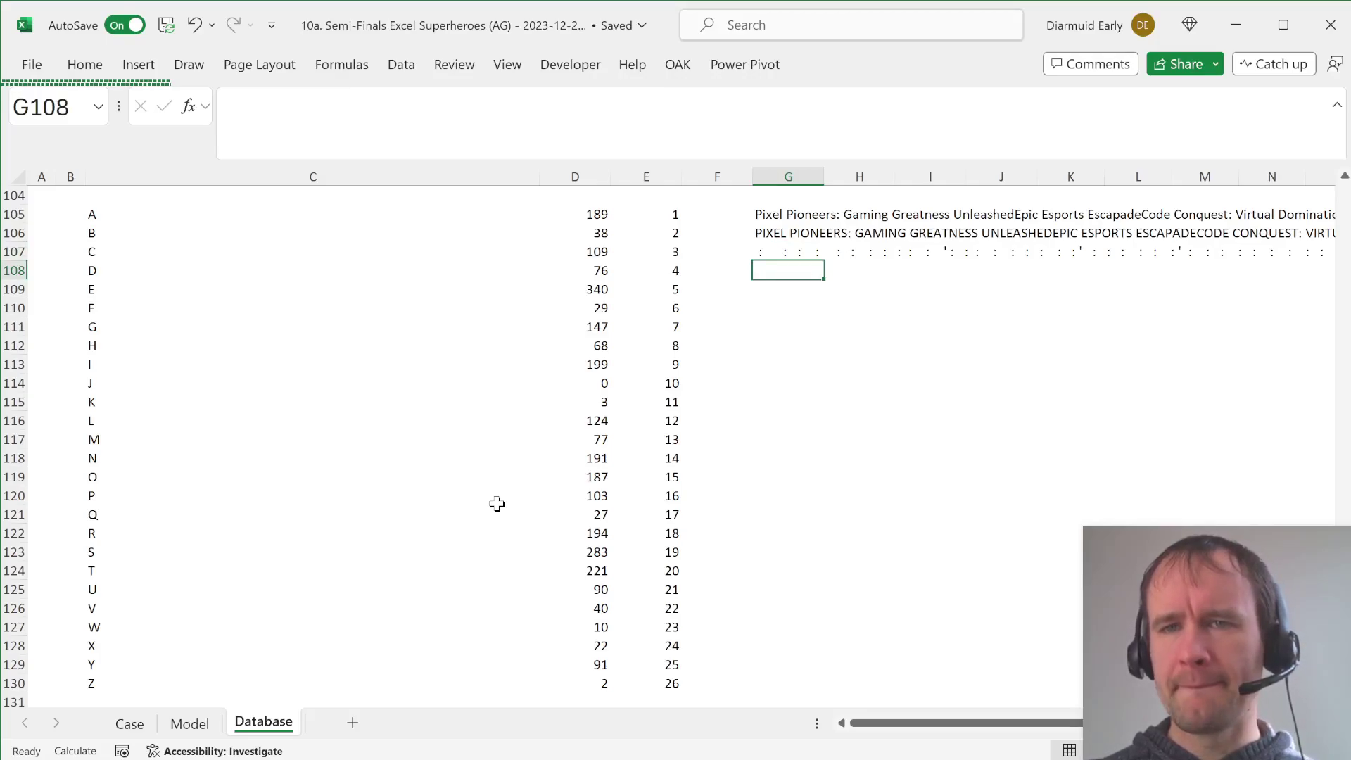
pyautogui.write('=mid')
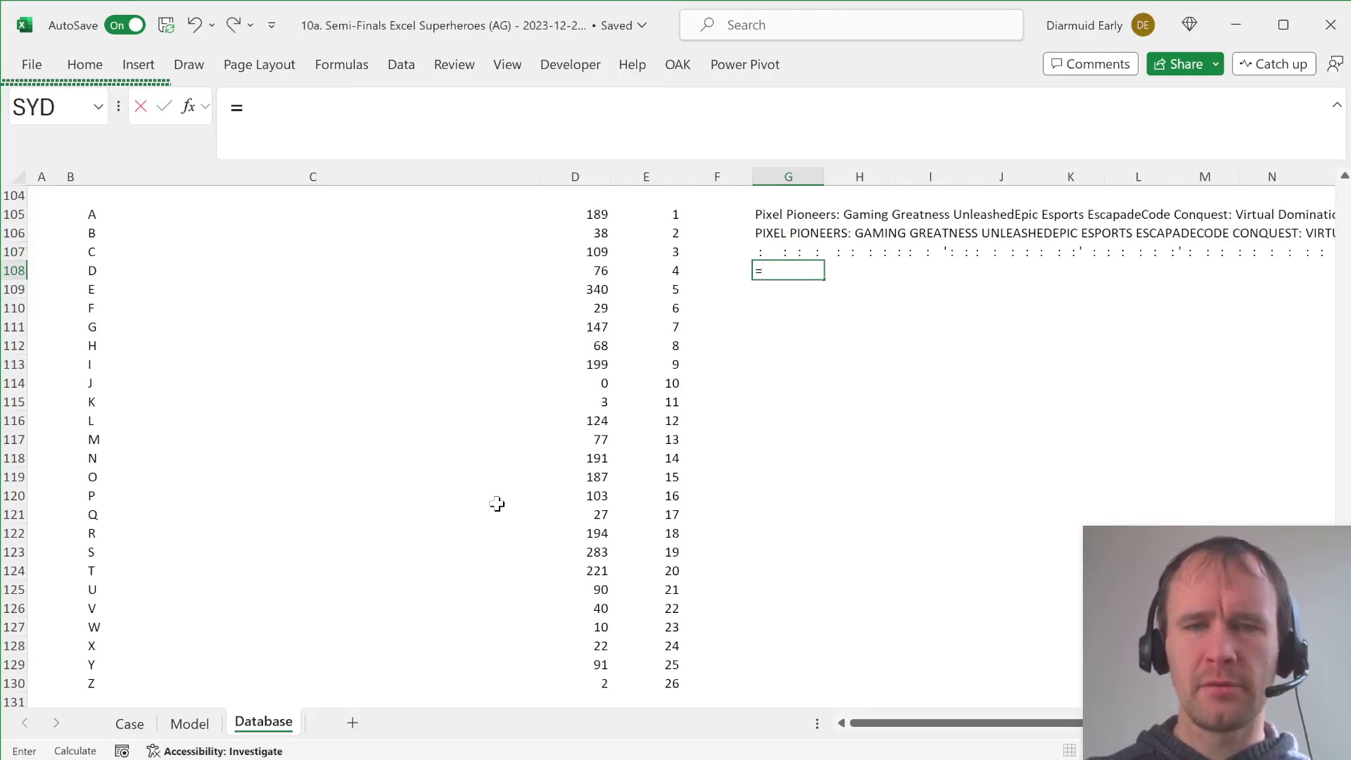
pyautogui.press('Tab')
pyautogui.press('Up')
pyautogui.write(',')
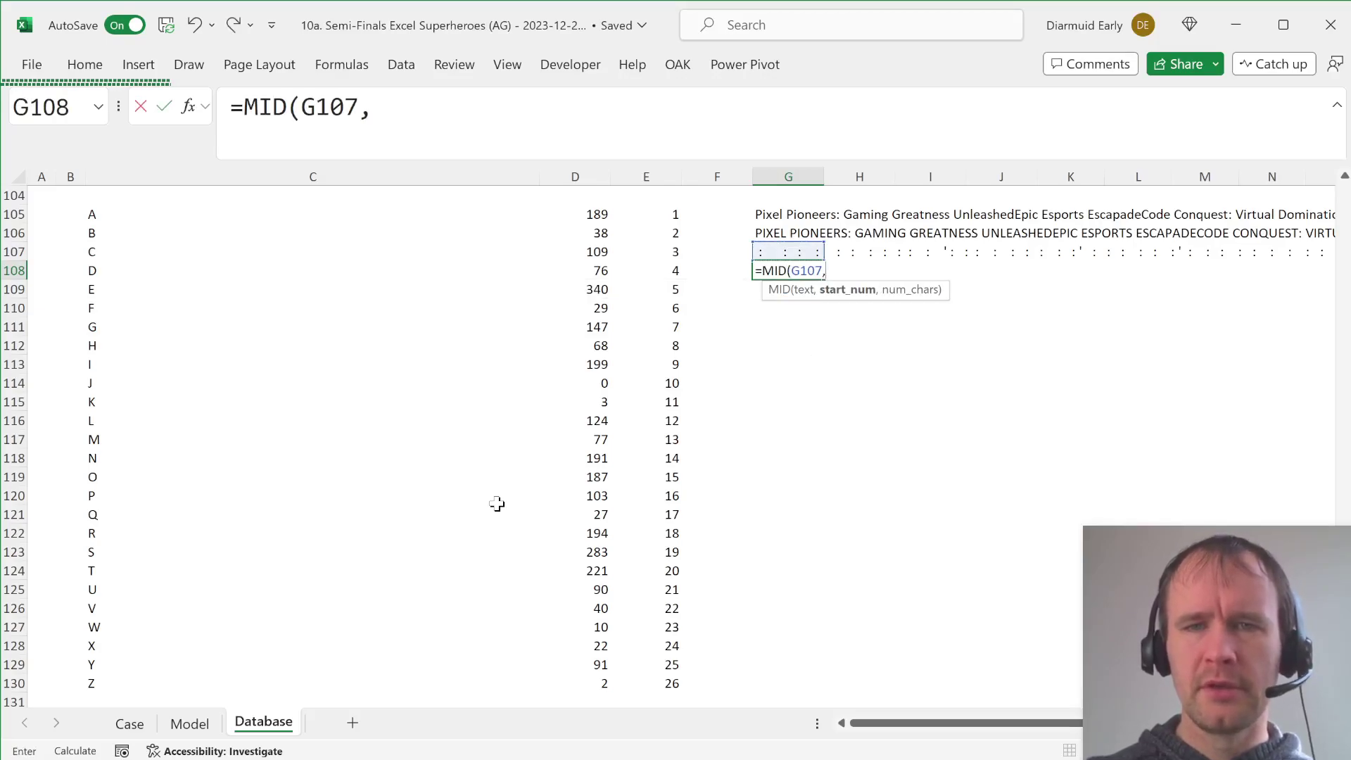
pyautogui.write('seq')
pyautogui.press('Tab')
pyautogui.write('len')
pyautogui.press('Tab')
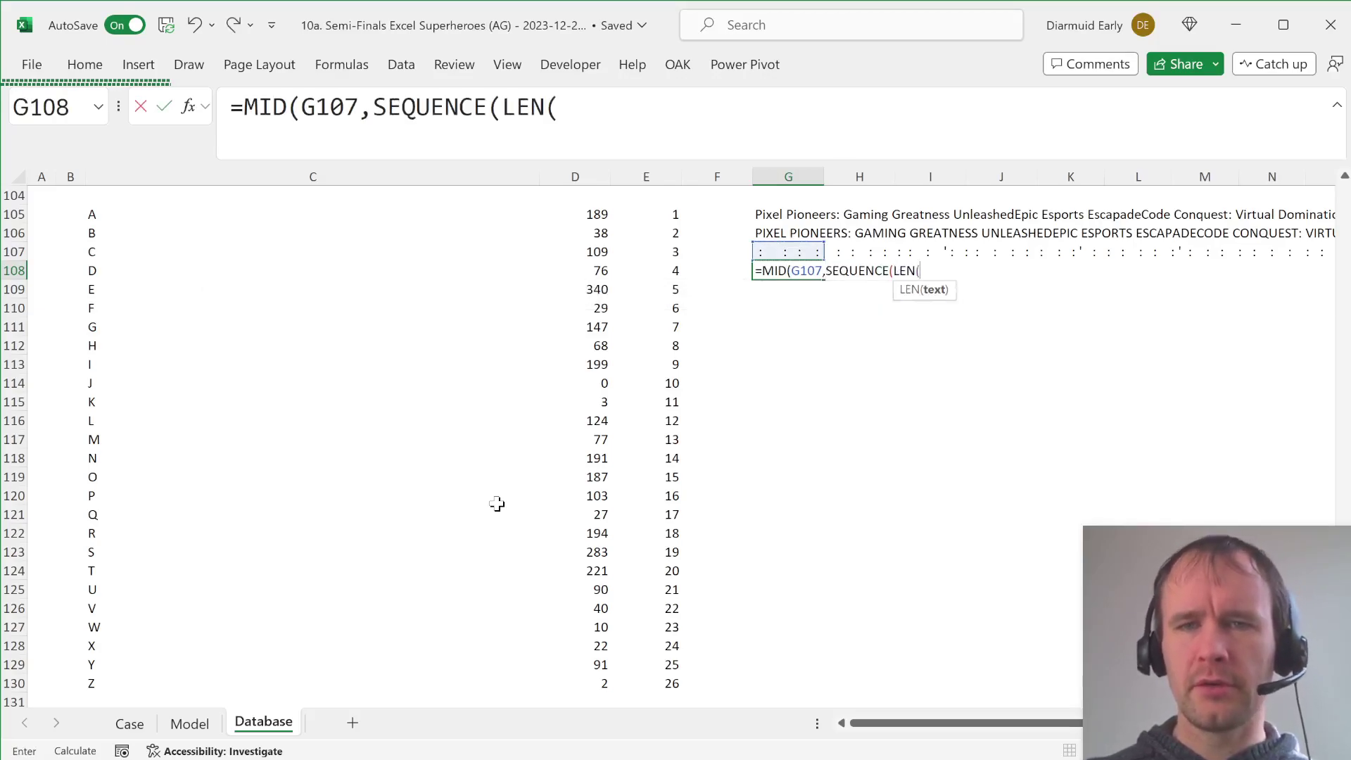
pyautogui.press('Up')
pyautogui.write('))')
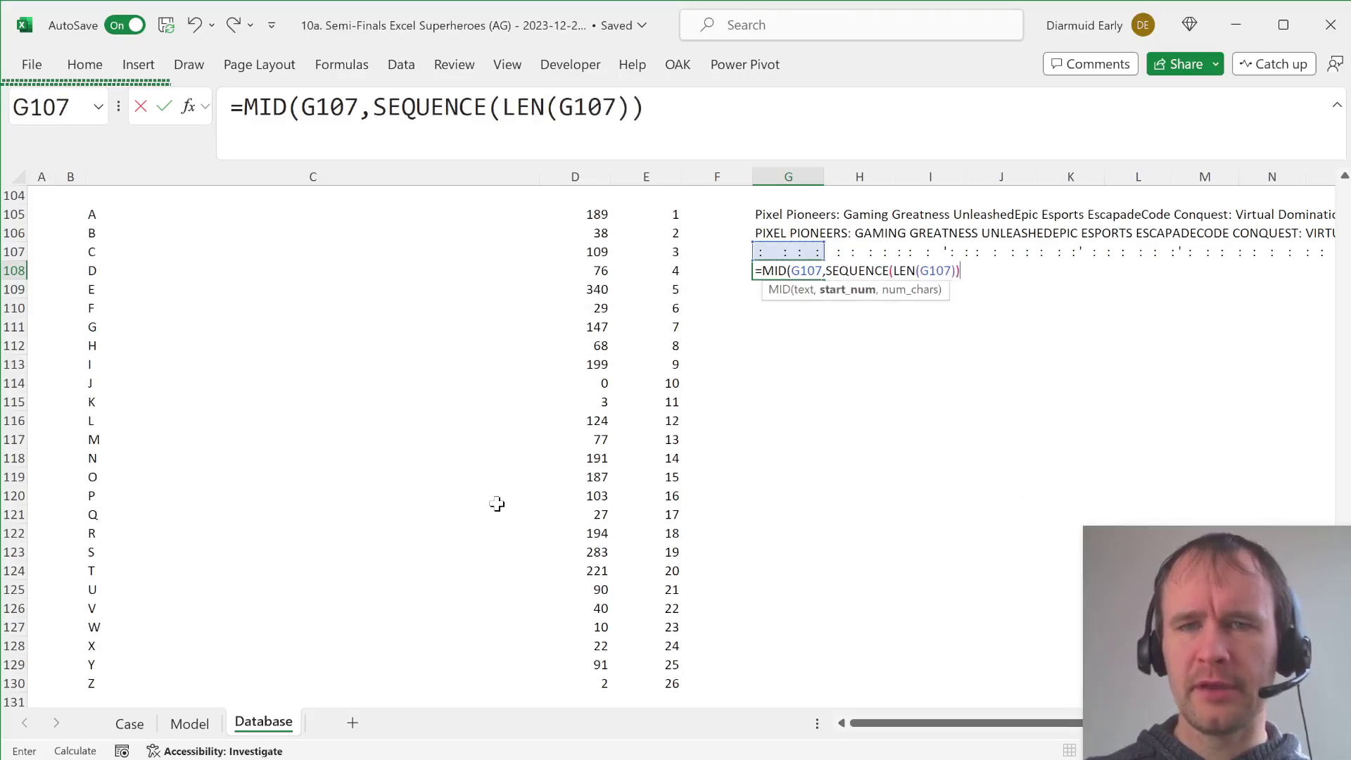
pyautogui.write(',1)')
pyautogui.press('Return')
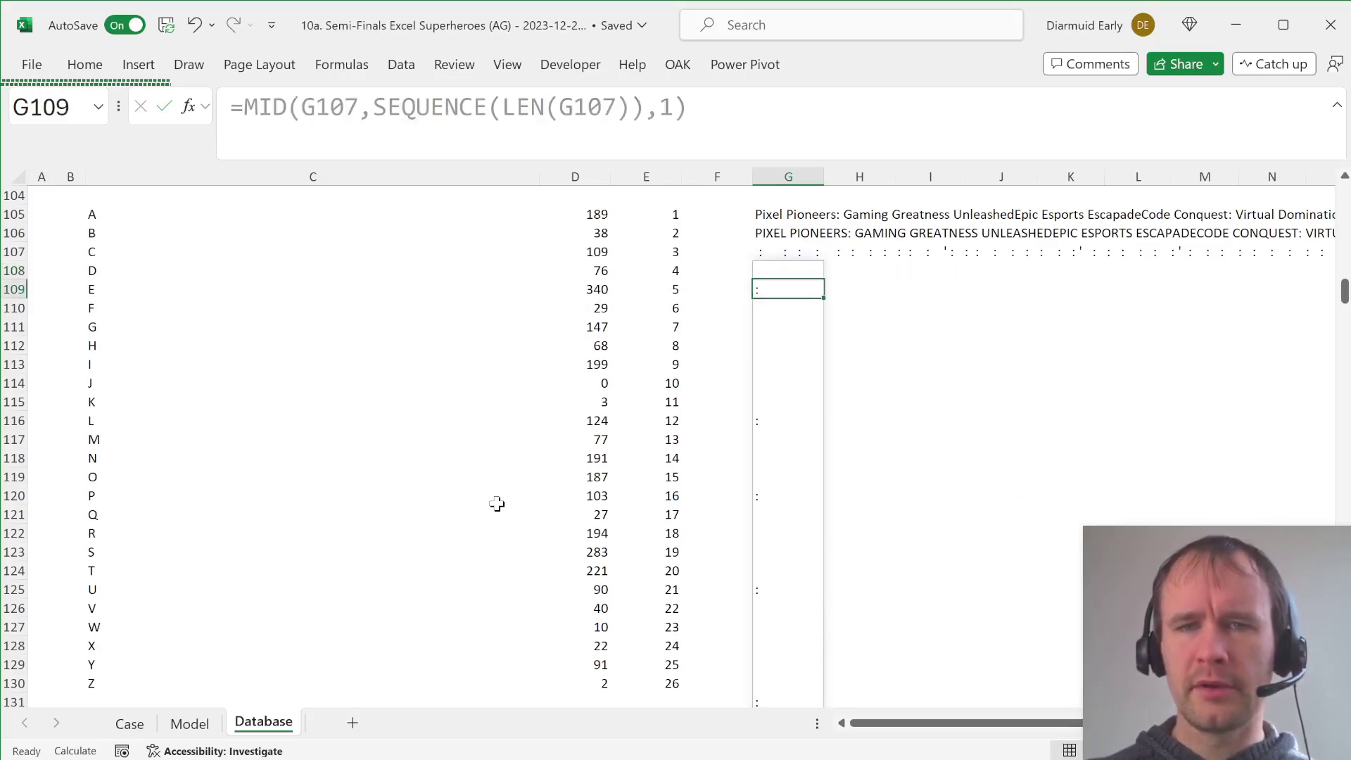
# List the distinct leftover characters in H108 with UNIQUE over the spilled range G108#.
pyautogui.press('Up')
pyautogui.press('Right')
pyautogui.write('=uniq')
pyautogui.press('Tab')
pyautogui.press('Left')
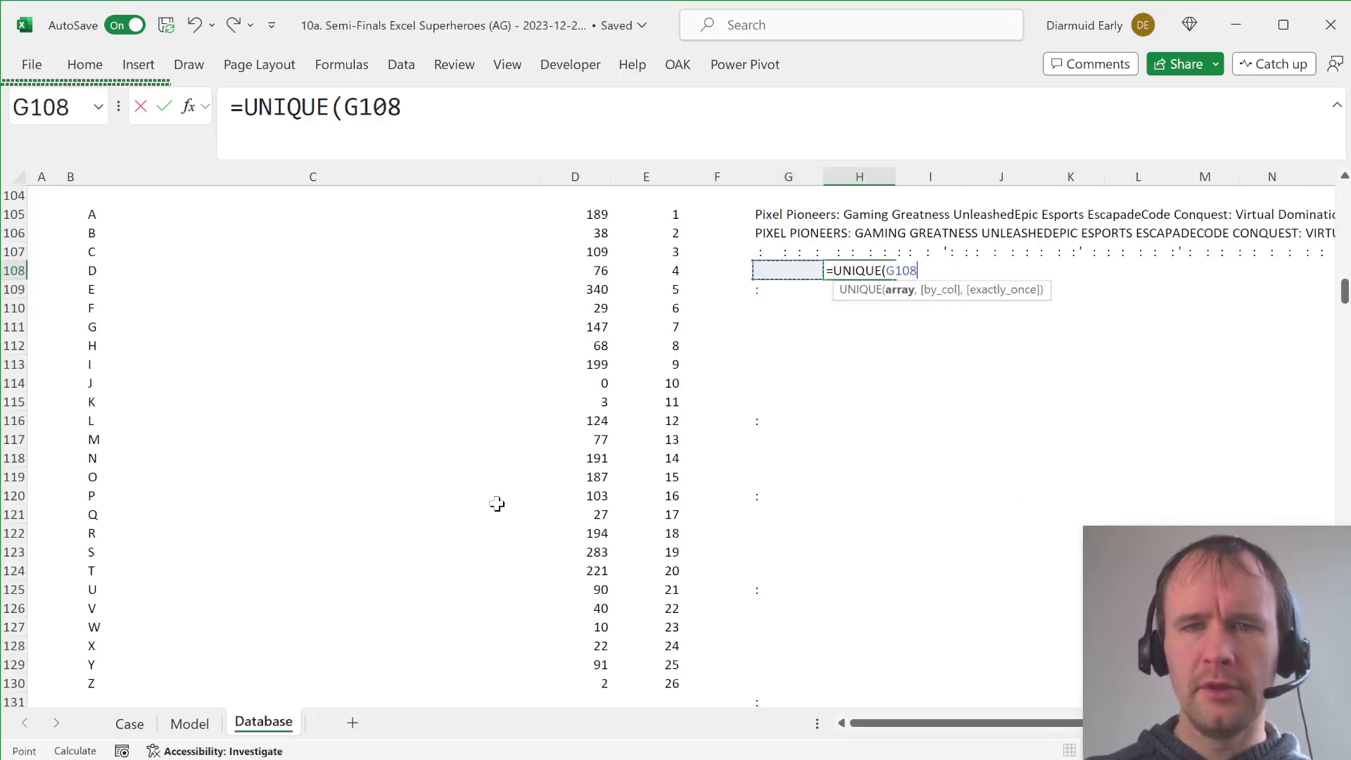
pyautogui.hotkey('ctrl', 'shift', 'Down')
pyautogui.press('Return')
# Count each distinct leftover character in I108 with =COUNTIFS(G108#,H108#).
pyautogui.press('Up')
pyautogui.press('Up')
pyautogui.press('Down')
pyautogui.press('Right')
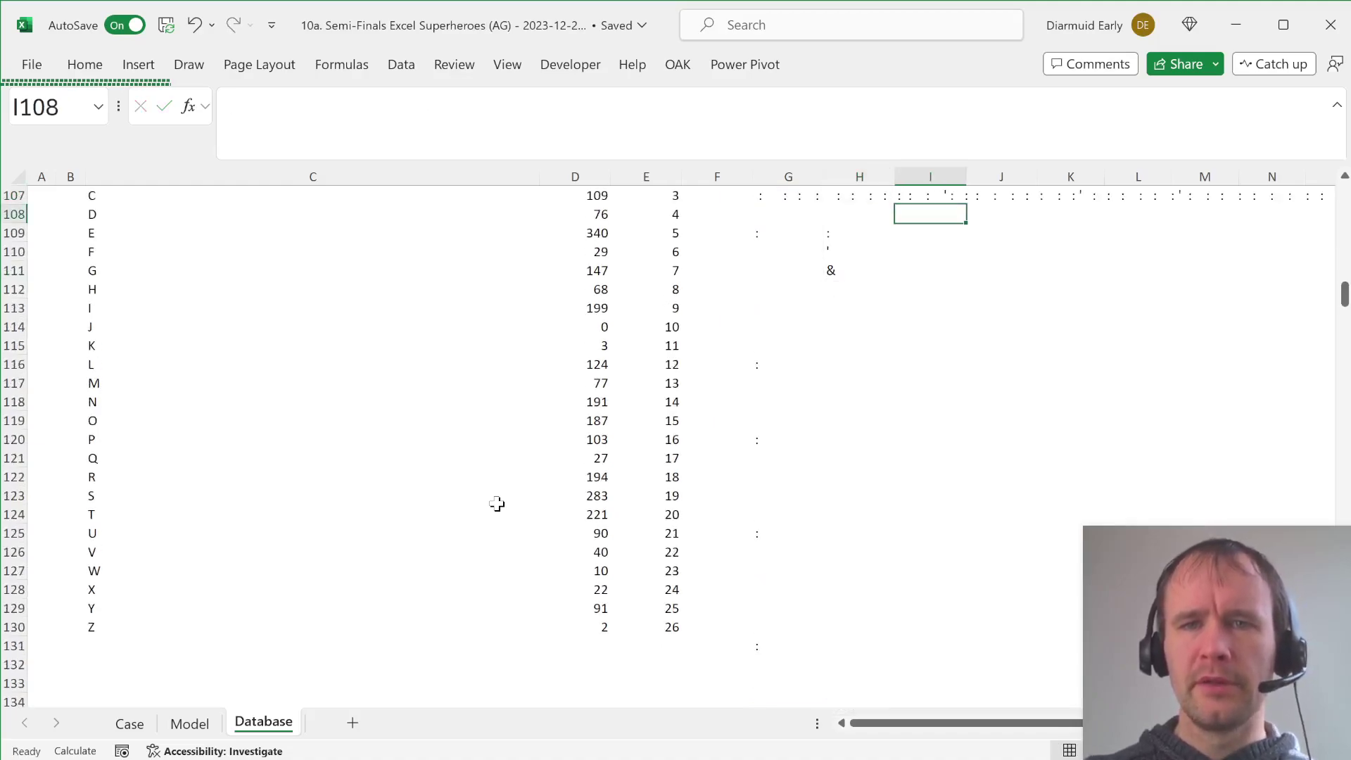
pyautogui.write('=counti')
pyautogui.press('Down')
pyautogui.press('Tab')
pyautogui.press('Left')
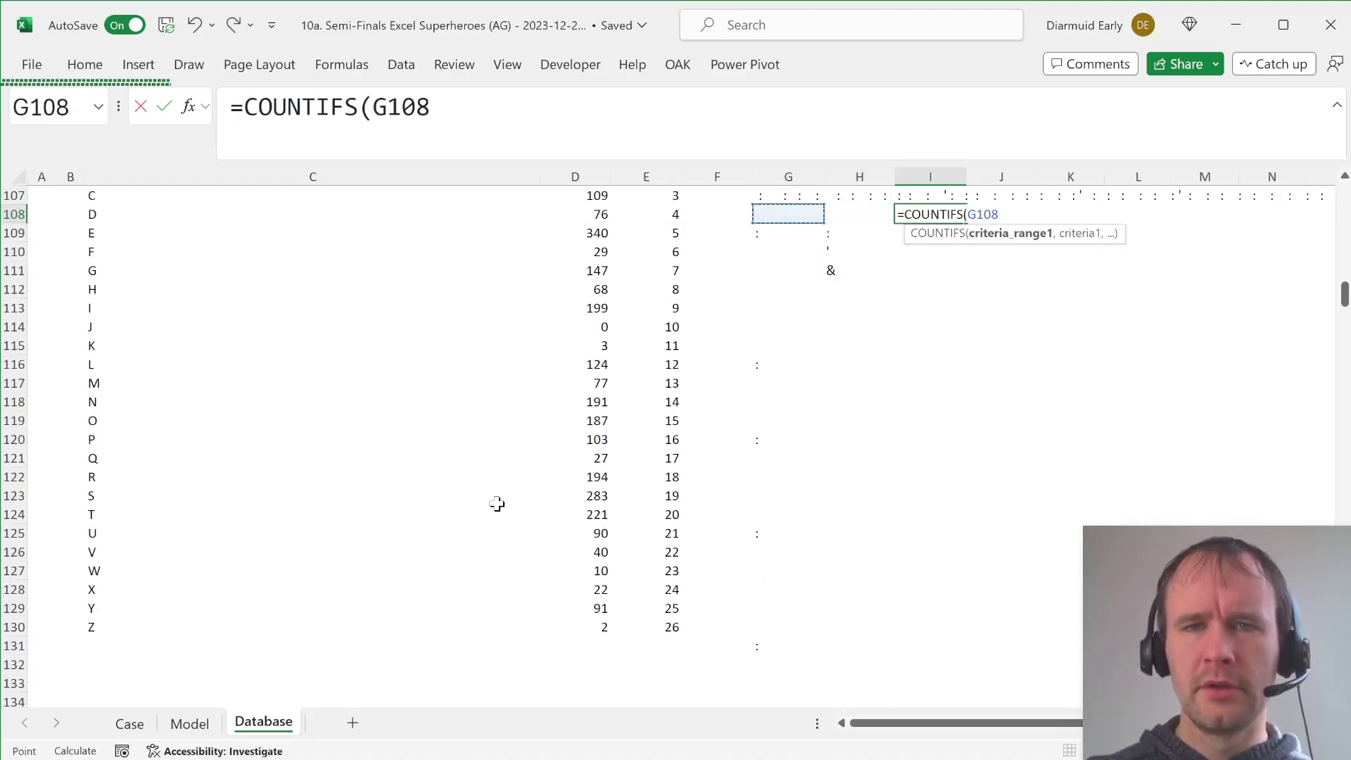
pyautogui.hotkey('ctrl', 'shift', 'Down')
pyautogui.write(',')
pyautogui.press('Left')
pyautogui.hotkey('ctrl', 'shift', 'Down')
pyautogui.press('Return')
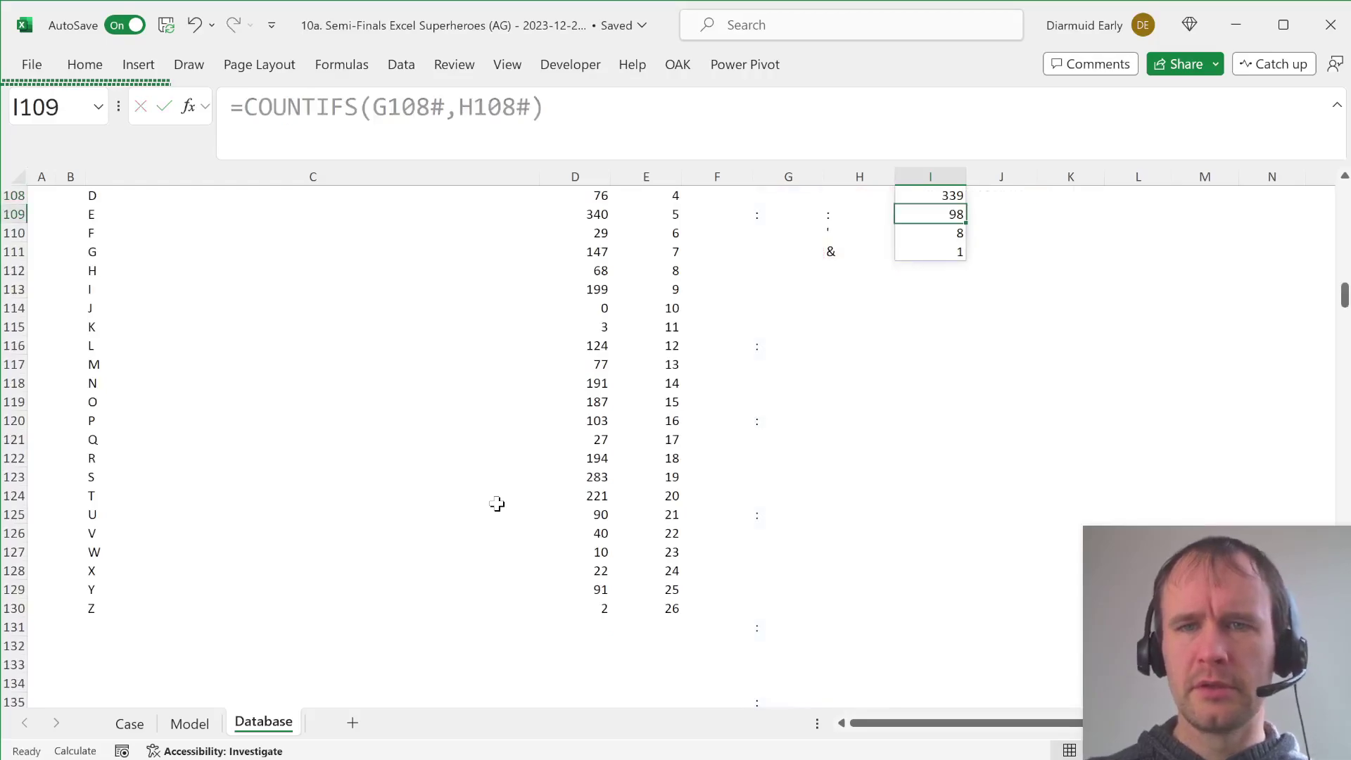
# Examine the counts of the leftover characters, especially the apostrophe and ampersand in rows 110 and 111.
pyautogui.press('Up')
pyautogui.hotkey('ctrl', 'shift', 'Down')
pyautogui.press('Down')
pyautogui.press('Down')
pyautogui.hotkey('shift', 'Down')
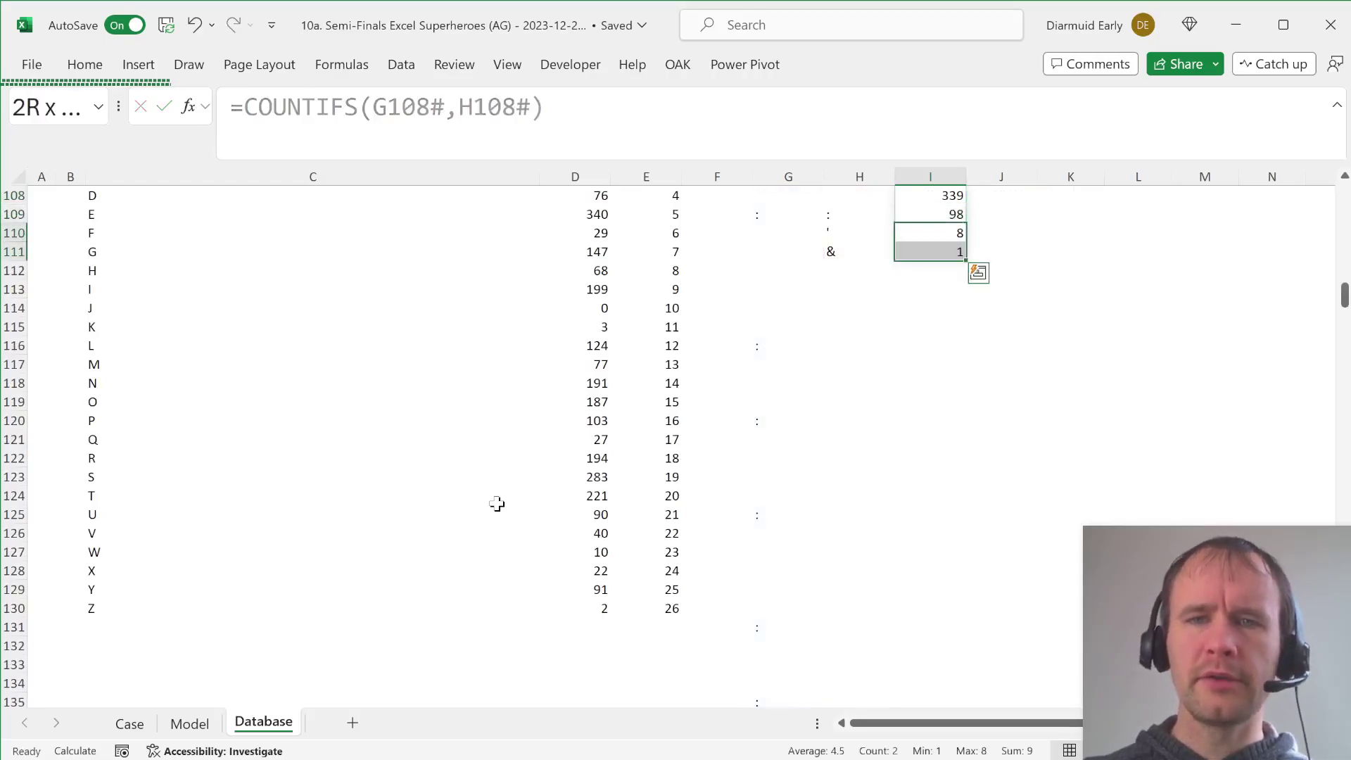
pyautogui.scroll(4, 926, 444)
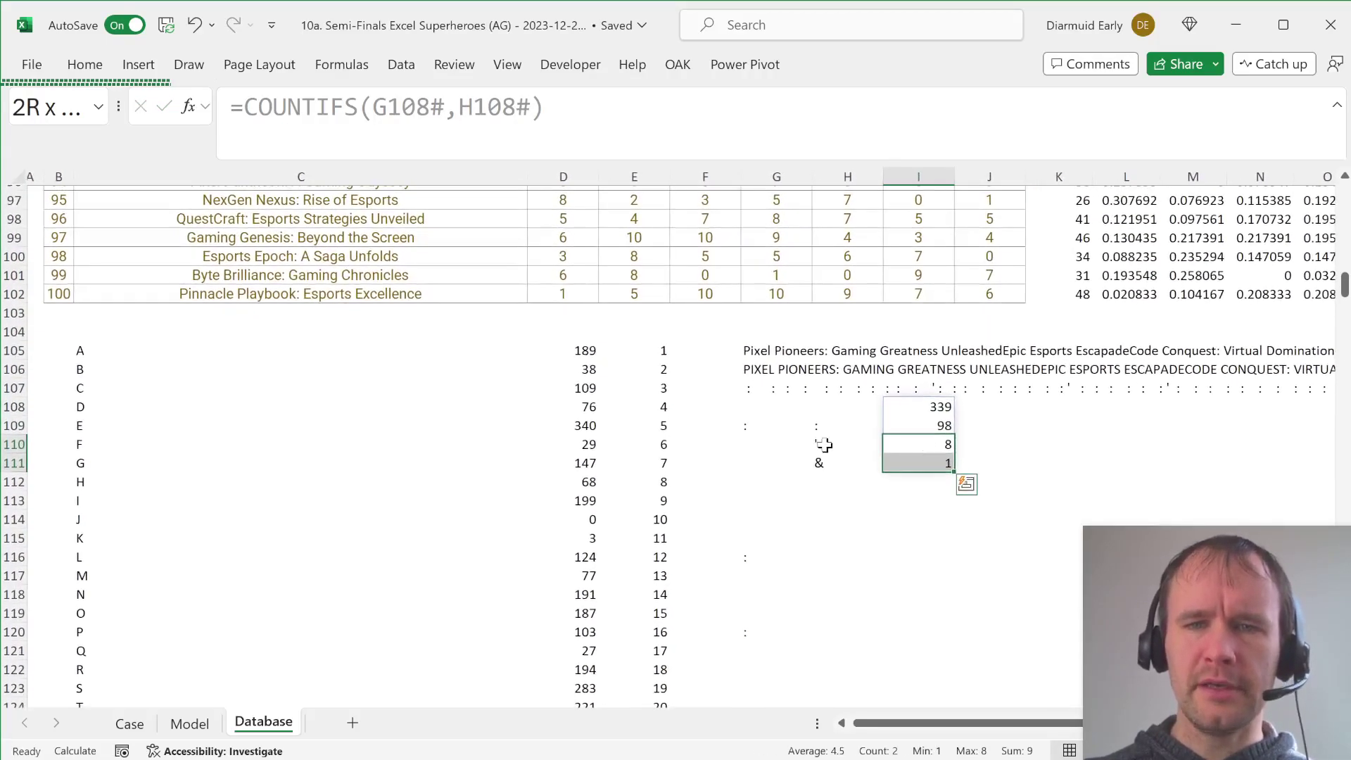
pyautogui.moveTo(820, 444); pyautogui.dragTo(859, 456)
pyautogui.moveTo(945, 461); pyautogui.dragTo(945, 452)
# Review the letter-stripping formula in G107 and the A-to-Z list formula in C105.
pyautogui.press('Left')
pyautogui.press('Left')
pyautogui.press('Up')
pyautogui.press('Up')
pyautogui.press('Up')
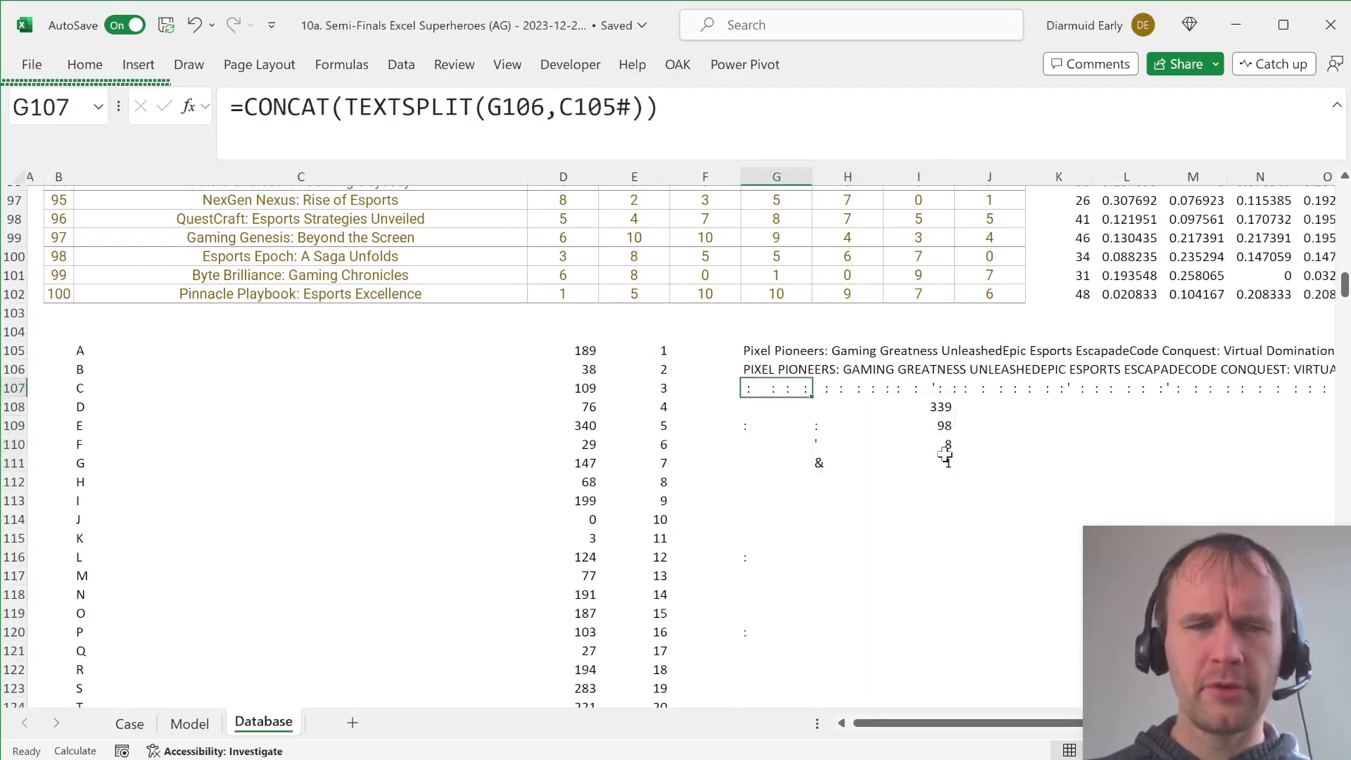
pyautogui.press('Left')
pyautogui.press('Left')
pyautogui.press('Up')
pyautogui.press('Up')
pyautogui.press('Left')
pyautogui.press('Left')
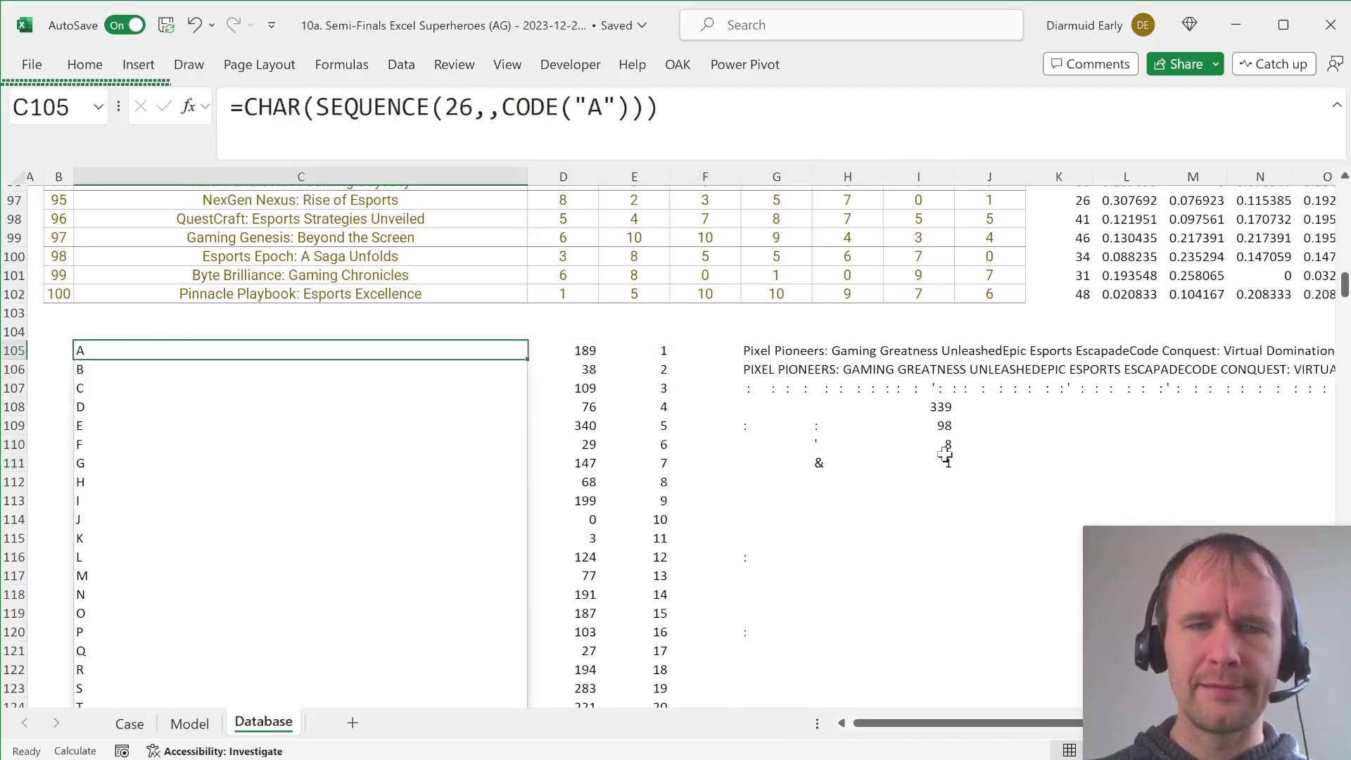
# Reuse the name-joining formula from G105 as =CONCAT(C3:C102) in I113.
pyautogui.press('Right')
pyautogui.press('Right')
pyautogui.press('Right')
pyautogui.press('Right')
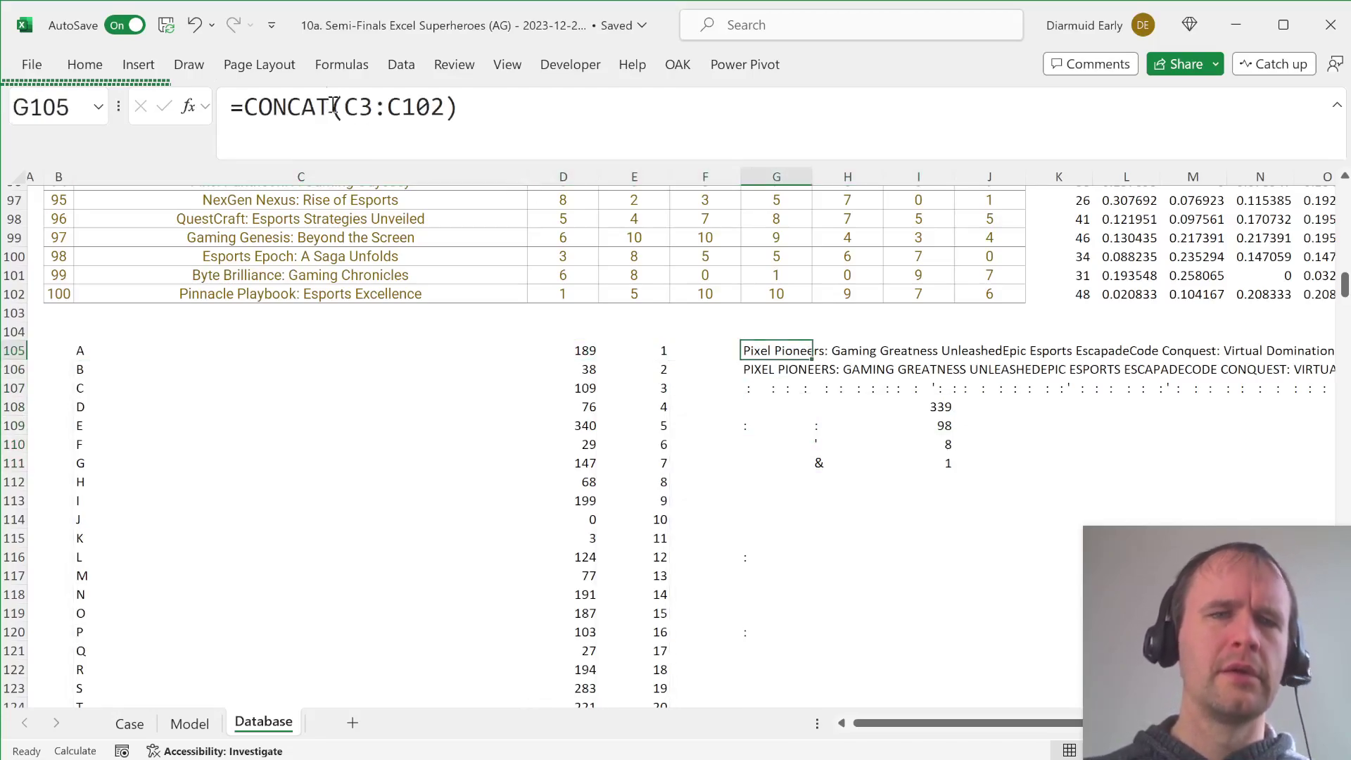
pyautogui.moveTo(244, 112); pyautogui.dragTo(679, 162)
pyautogui.hotkey('ctrl', 'c')
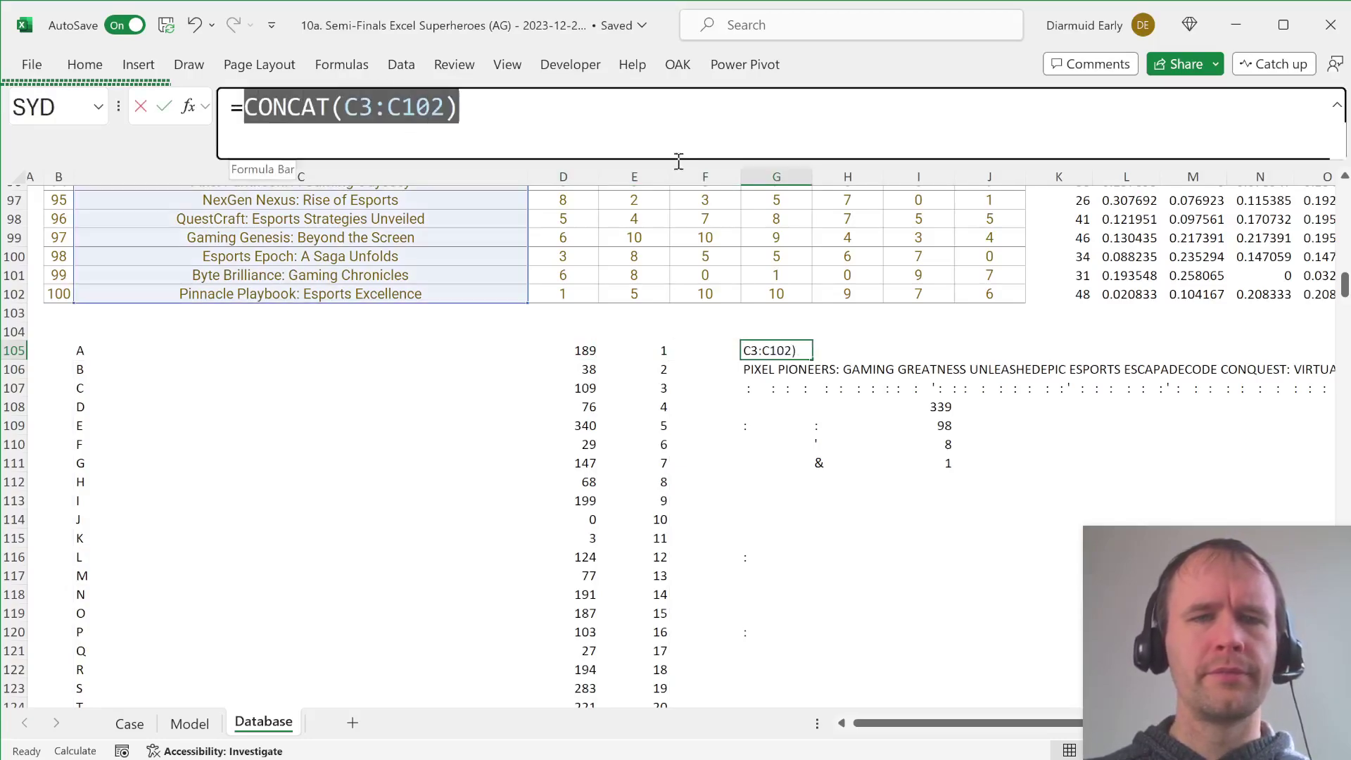
pyautogui.press('Escape')
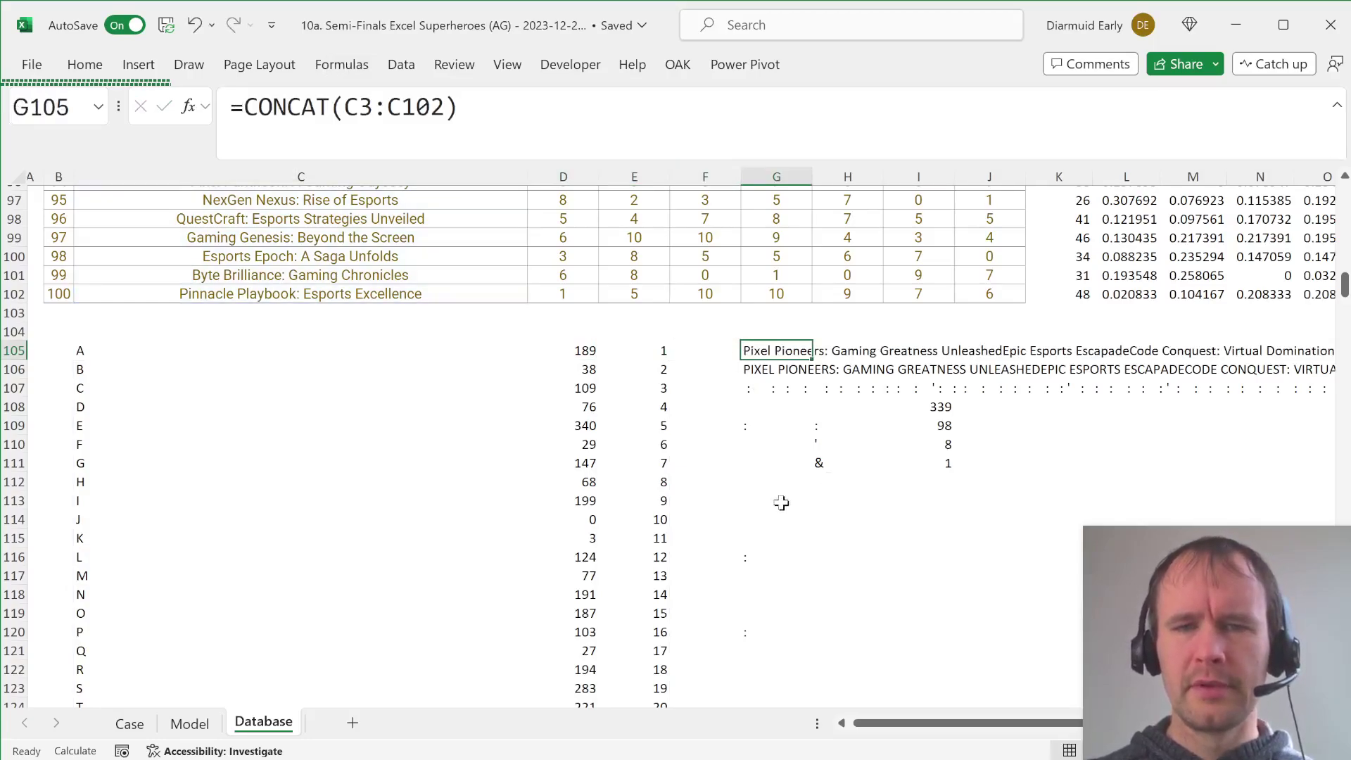
pyautogui.click(898, 501)
pyautogui.click(338, 110)
pyautogui.hotkey('ctrl', 'v')
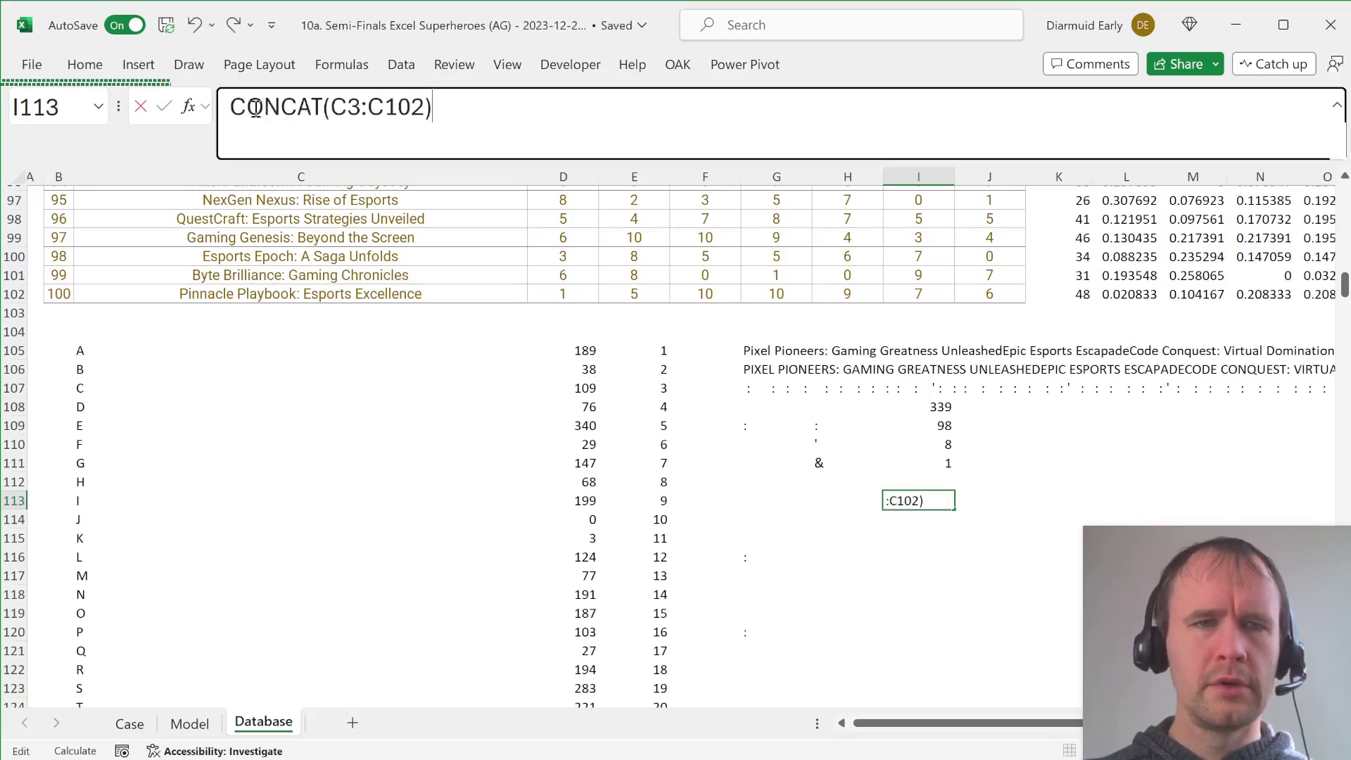
pyautogui.click(229, 107)
pyautogui.write('=')
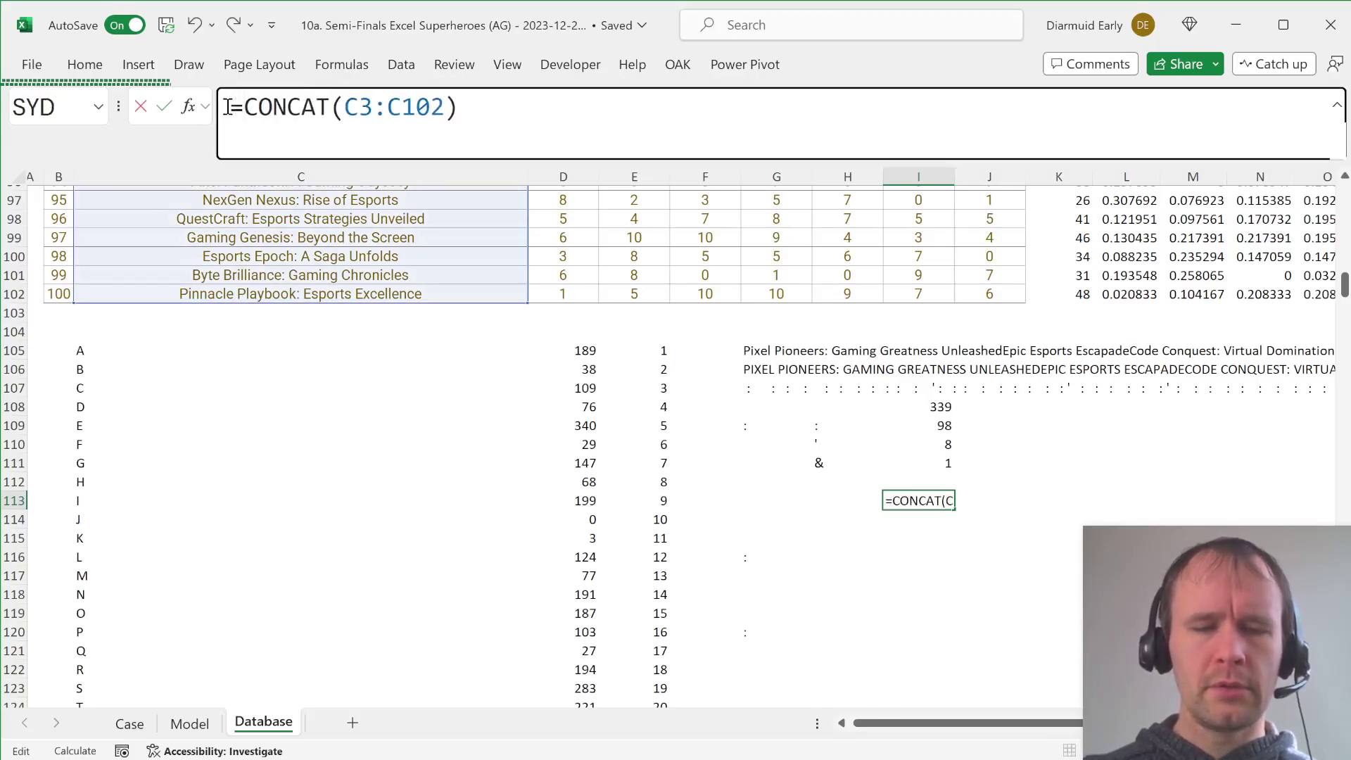
# Wrap the CONCAT formula in I113 in two nested SUBSTITUTE functions.
pyautogui.write('sub')
pyautogui.press('Tab')
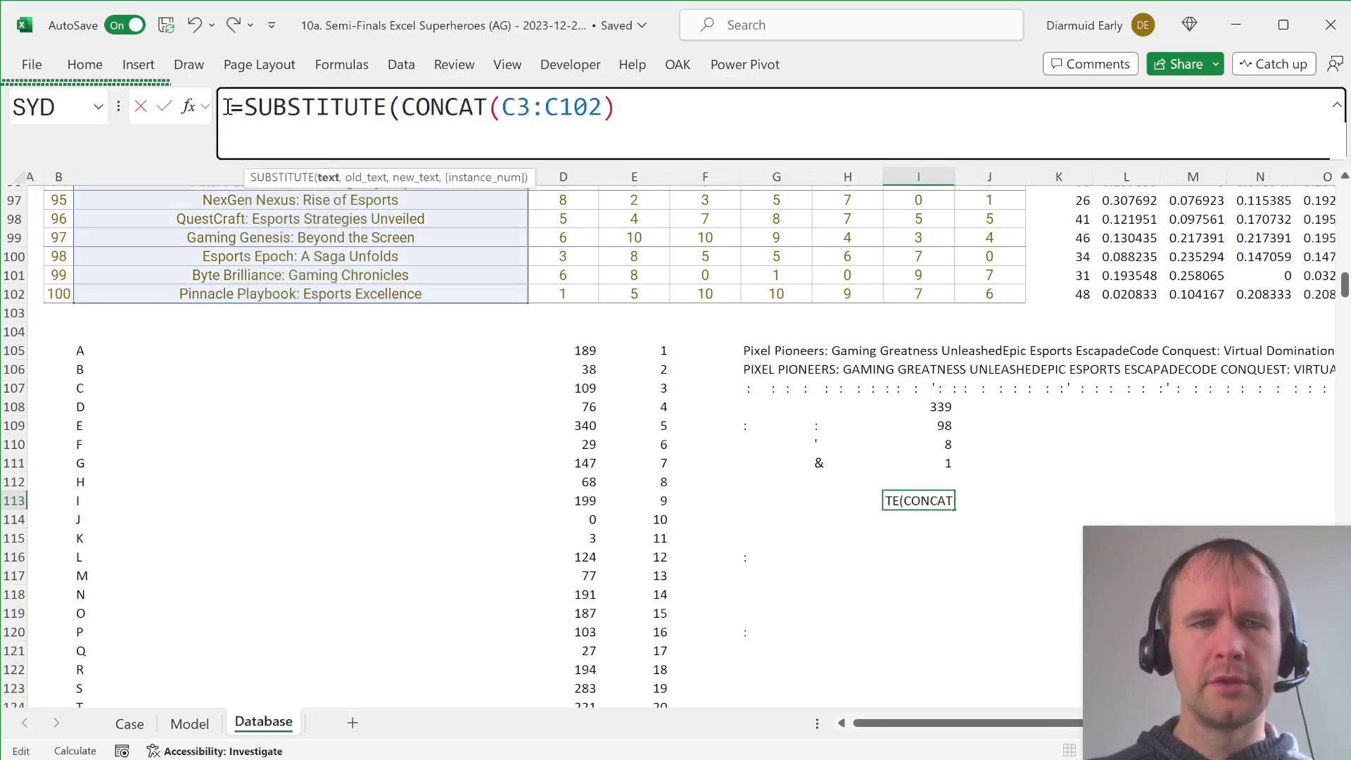
pyautogui.write('sub')
pyautogui.press('Tab')
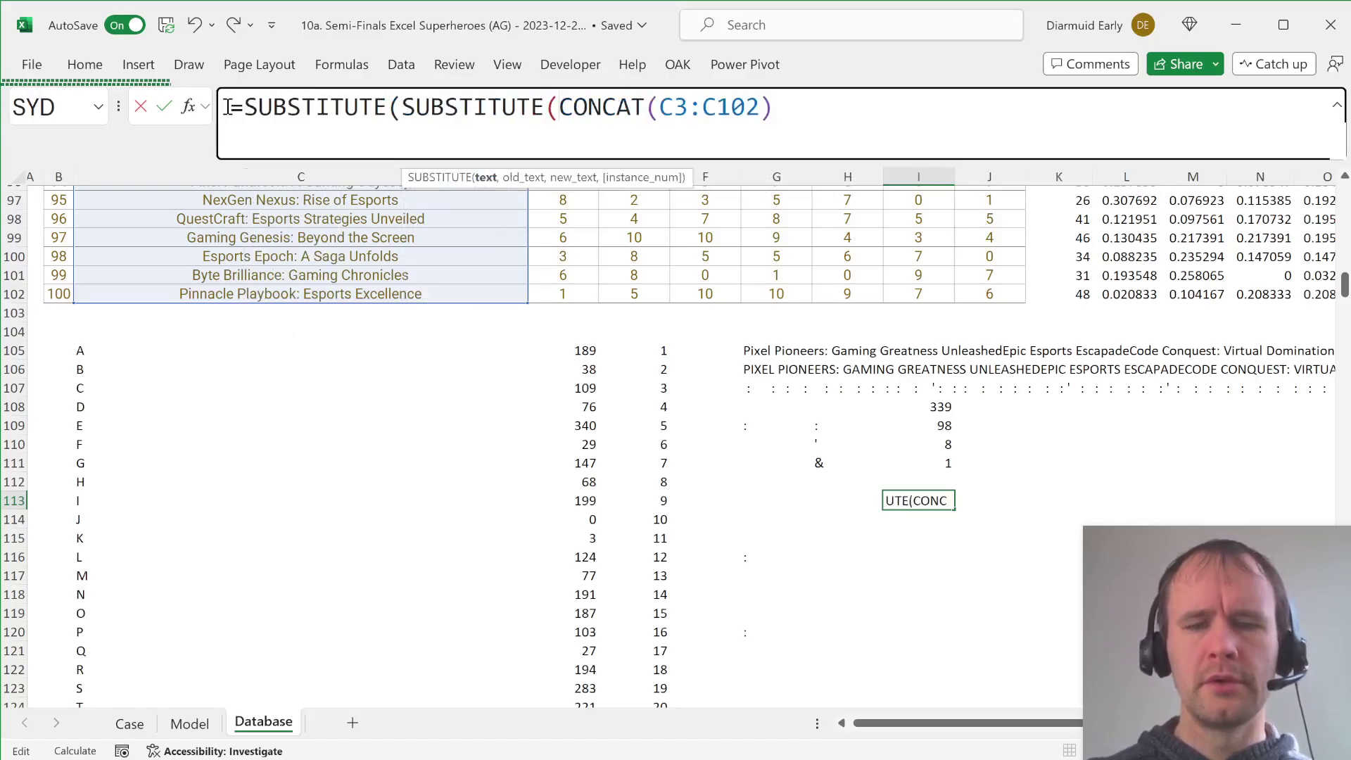
pyautogui.write('up')
pyautogui.press('Tab')
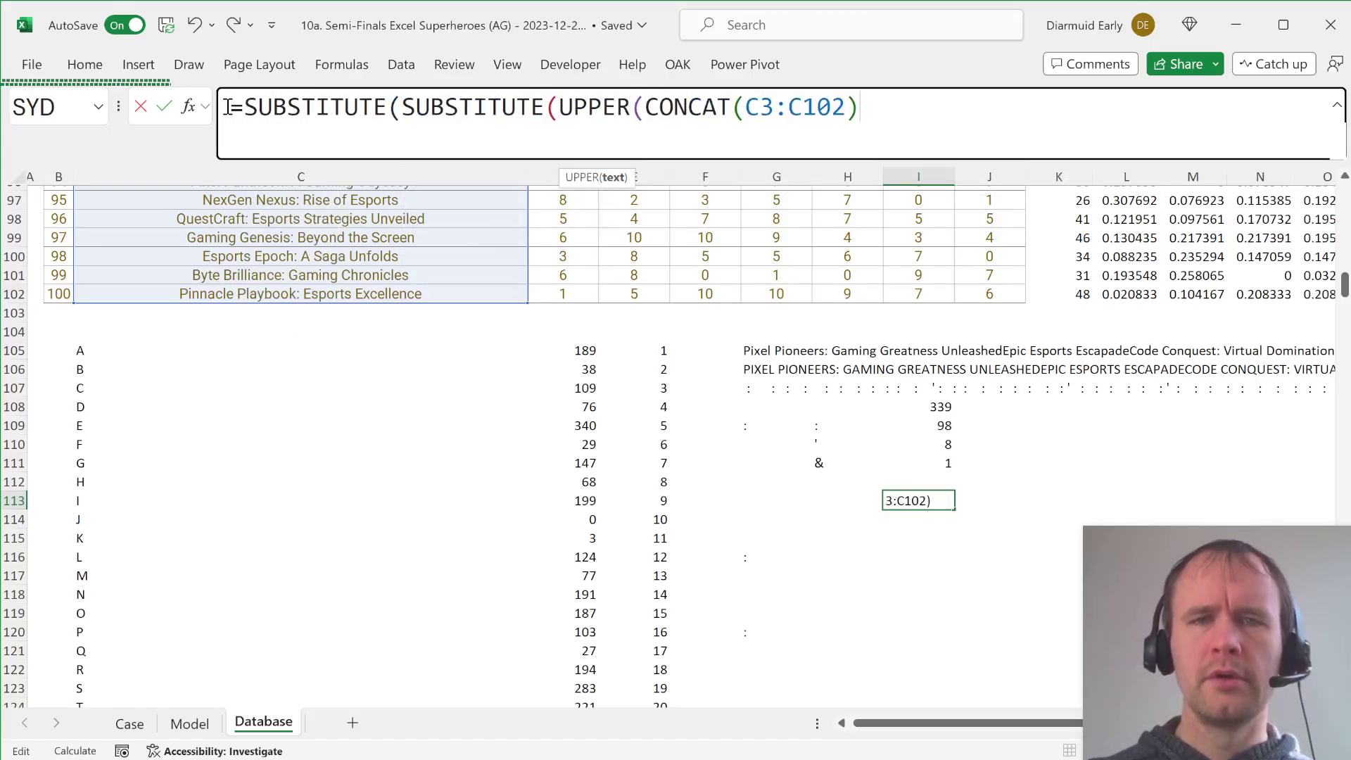
pyautogui.moveTo(629, 106)
pyautogui.mouseDown()
pyautogui.moveTo(652, 99)
pyautogui.moveTo(559, 106)
pyautogui.mouseUp()
pyautogui.press('BackSpace')
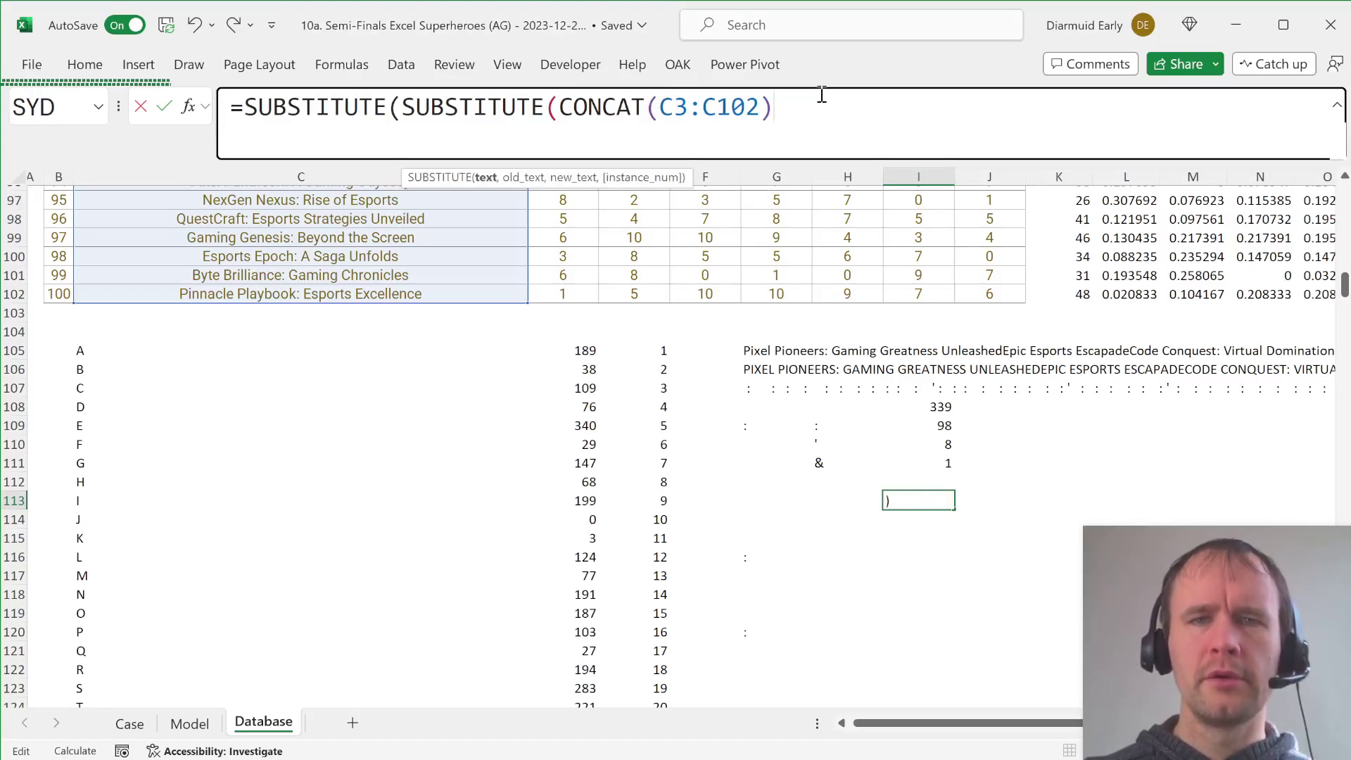
# Complete the nested SUBSTITUTE arguments in I113 so that spaces and colons are replaced with empty text.
pyautogui.write('," ",""')
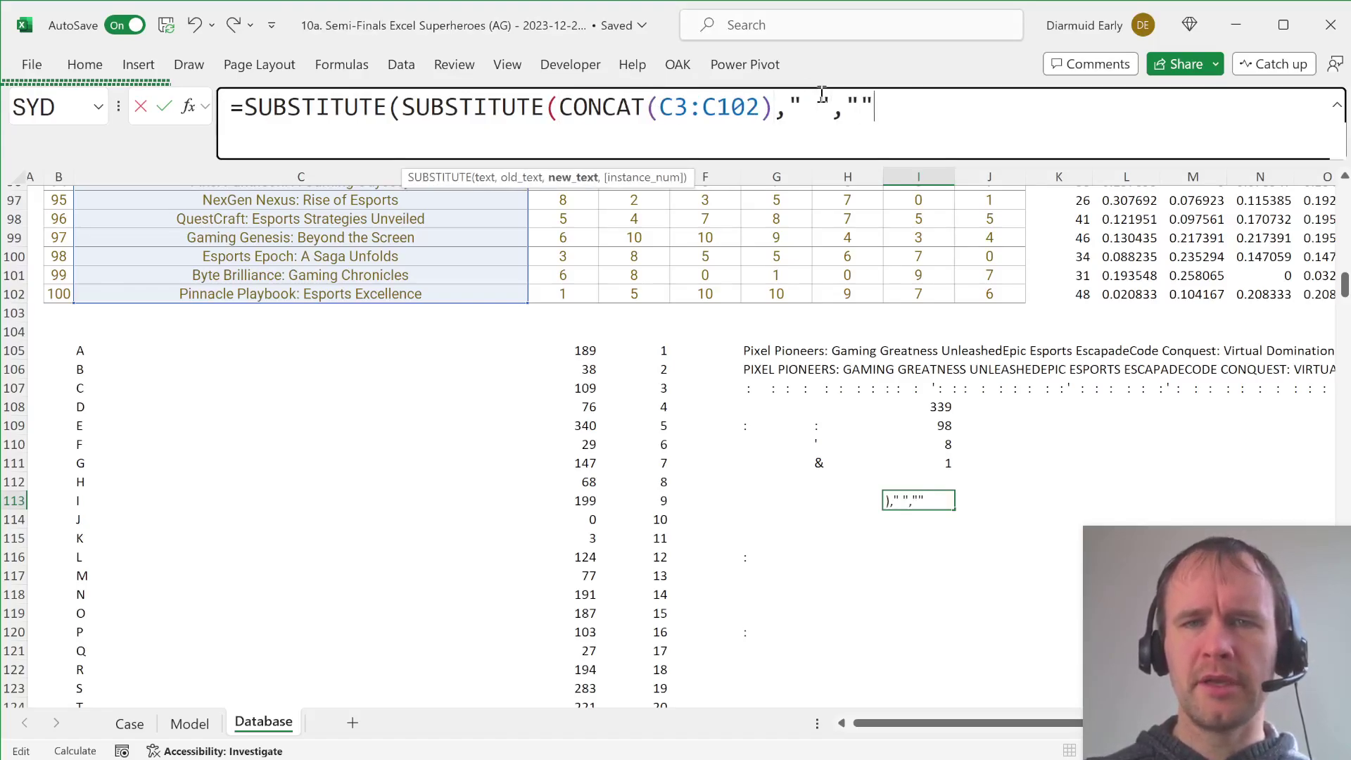
pyautogui.write('),')
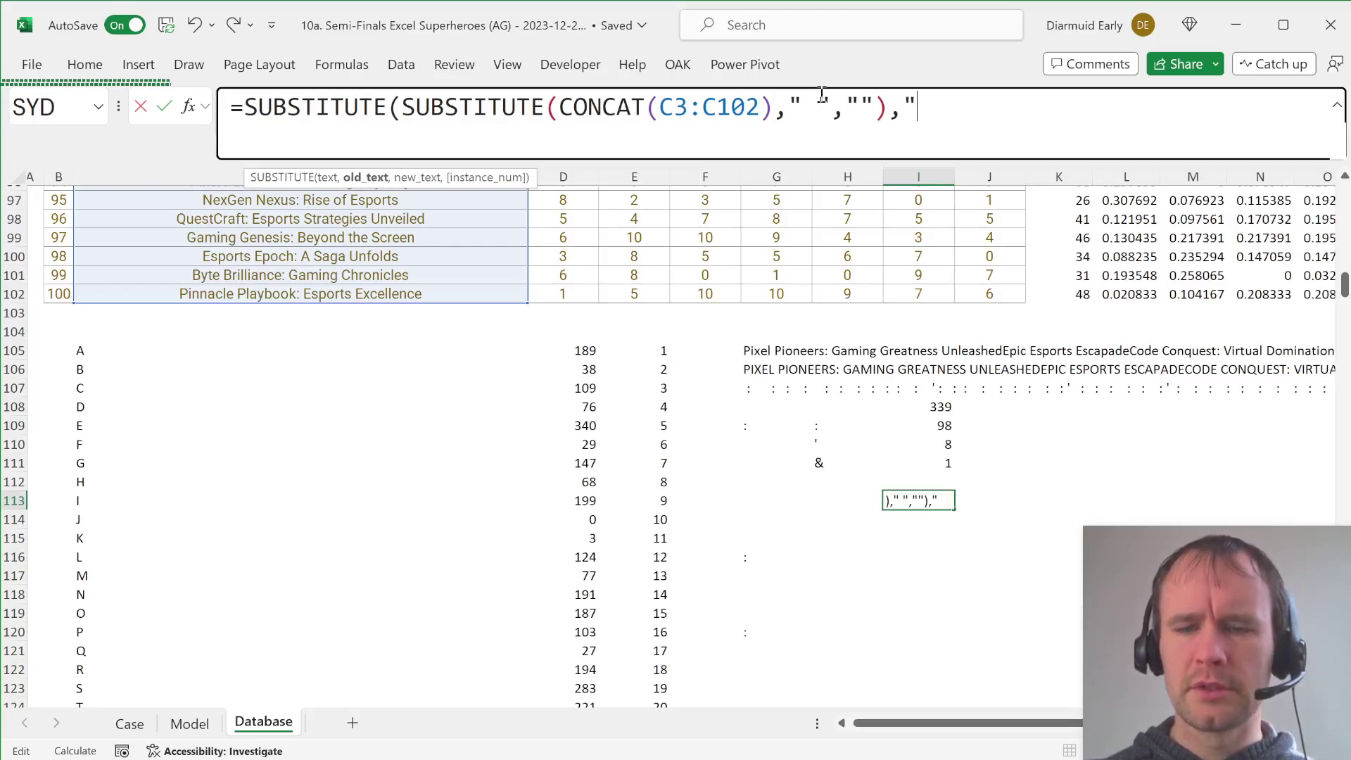
pyautogui.write('":","")')
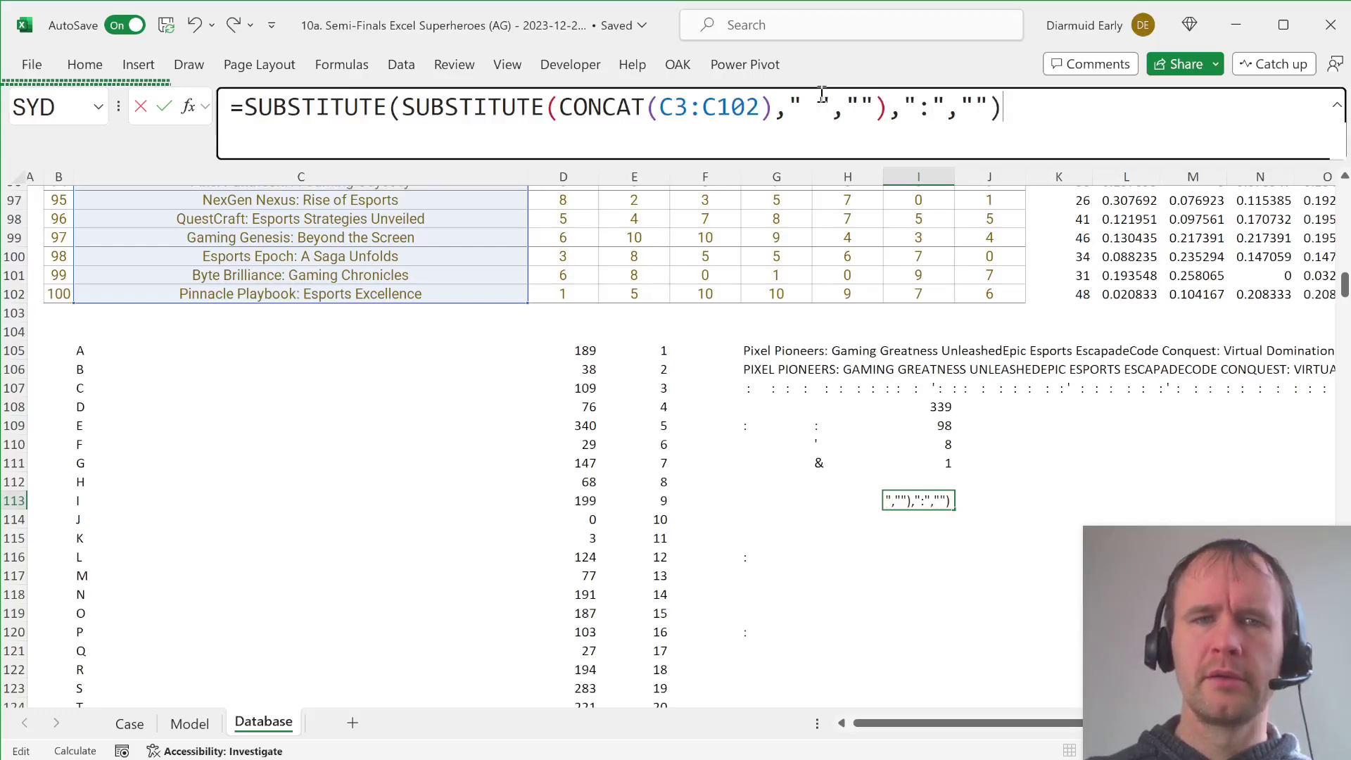
pyautogui.press('Return')
# Calculate the length of the cleaned string in I114 with =LEN(I113).
pyautogui.write('==')
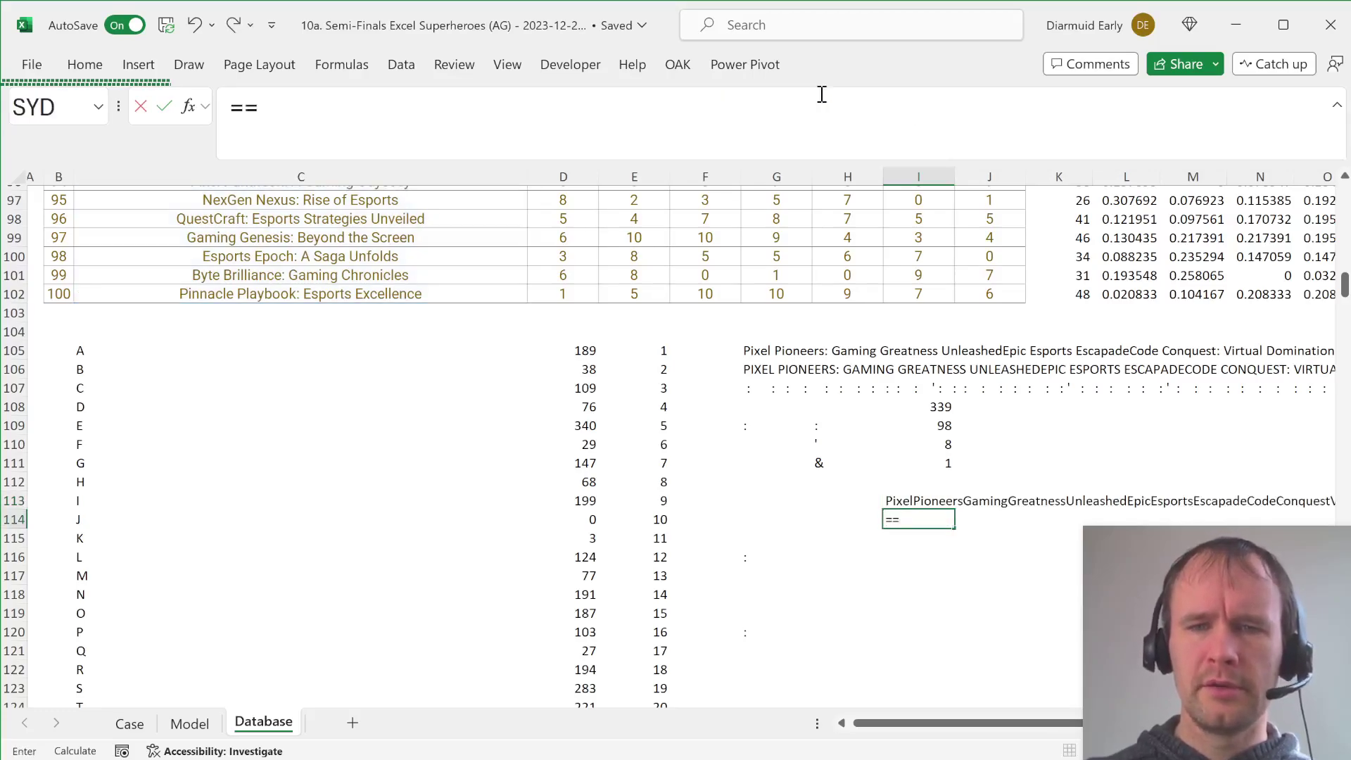
pyautogui.press('BackSpace')
pyautogui.write('LEN(')
pyautogui.press('Up')
pyautogui.hotkey('ctrl', 'Return')
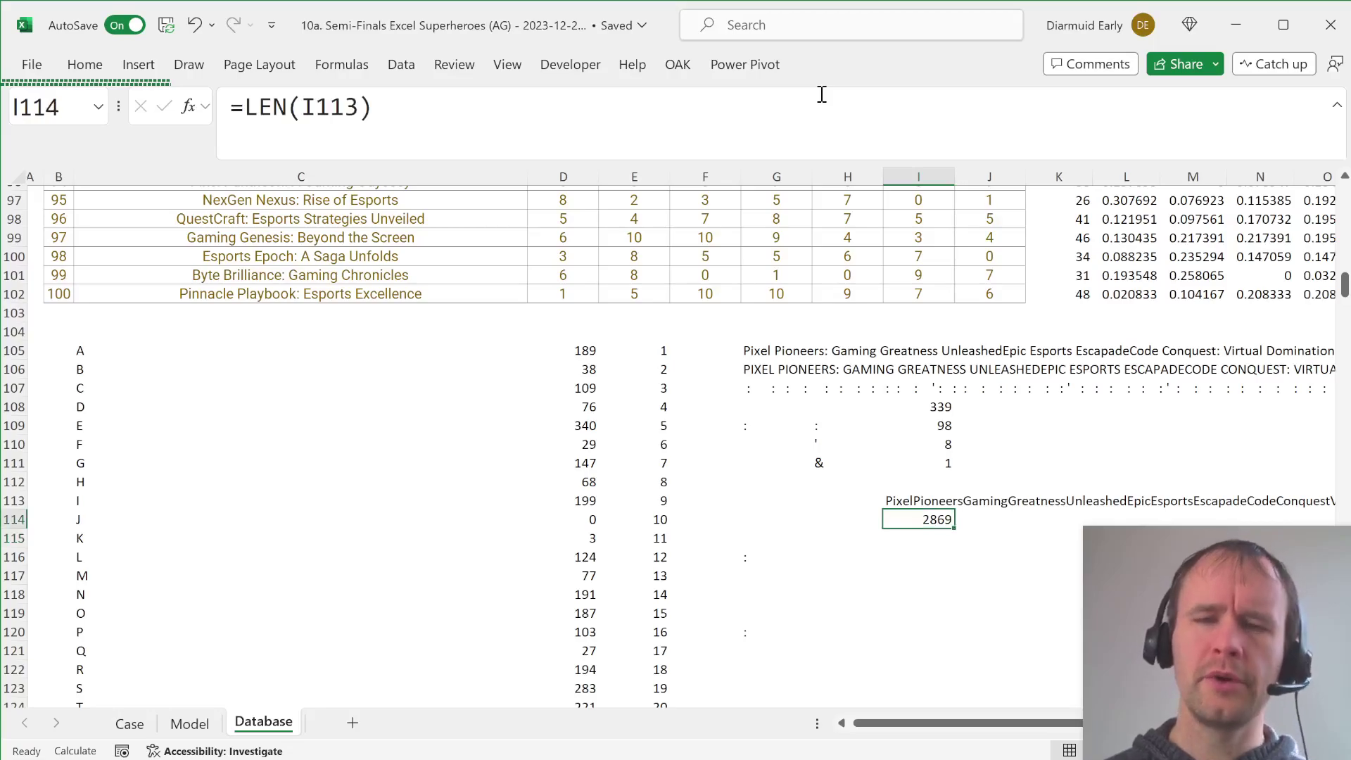
# Reread the Bonus 2 question on the Case sheet and check its answer formula in E52.
pyautogui.hotkey('ctrl', 'pageup')
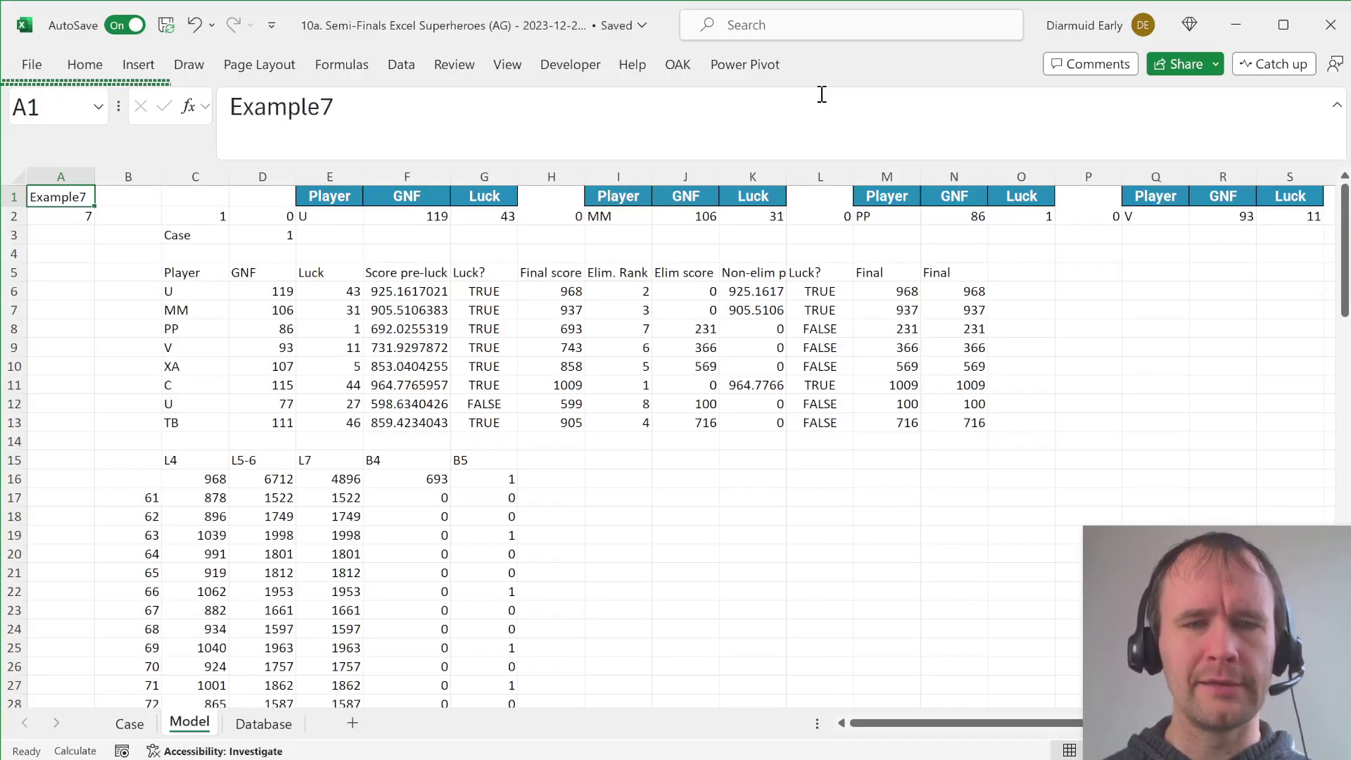
pyautogui.hotkey('ctrl', 'pageup')
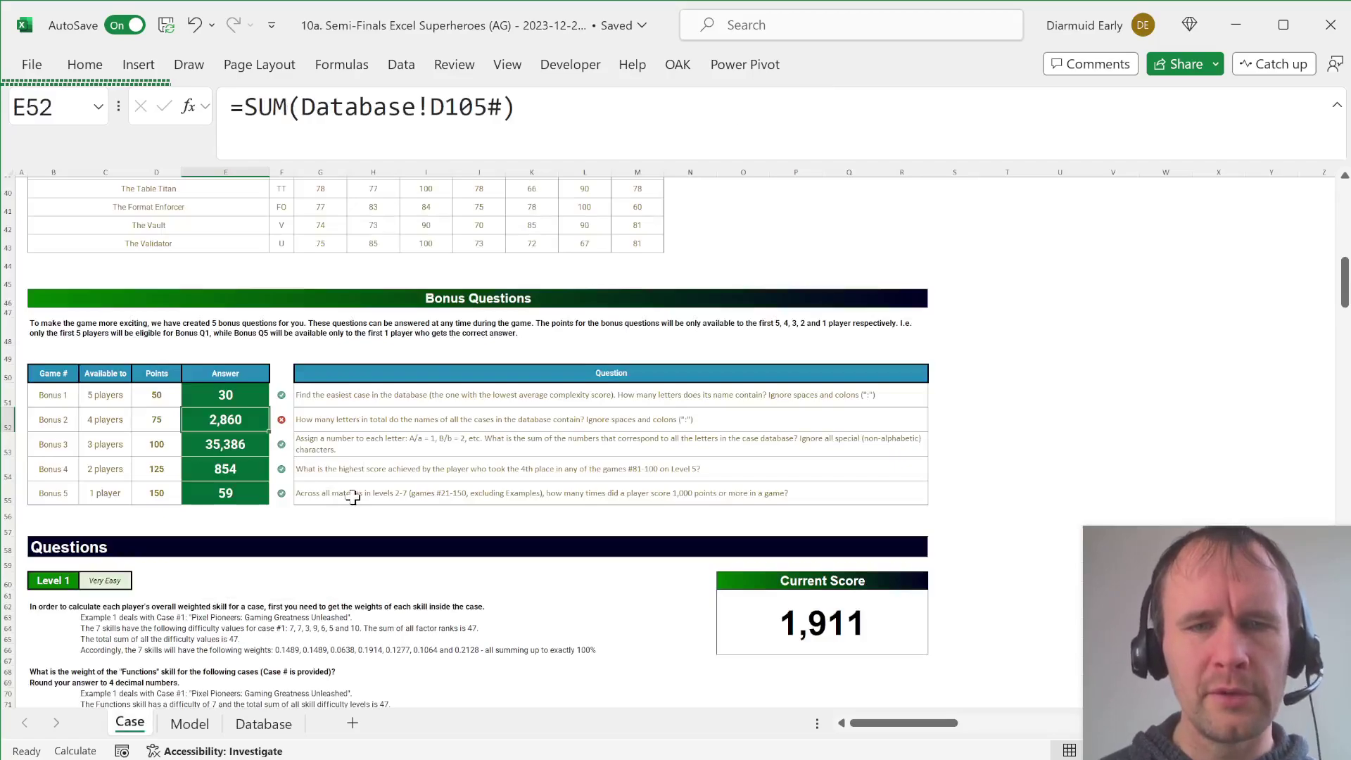
pyautogui.click(341, 419)
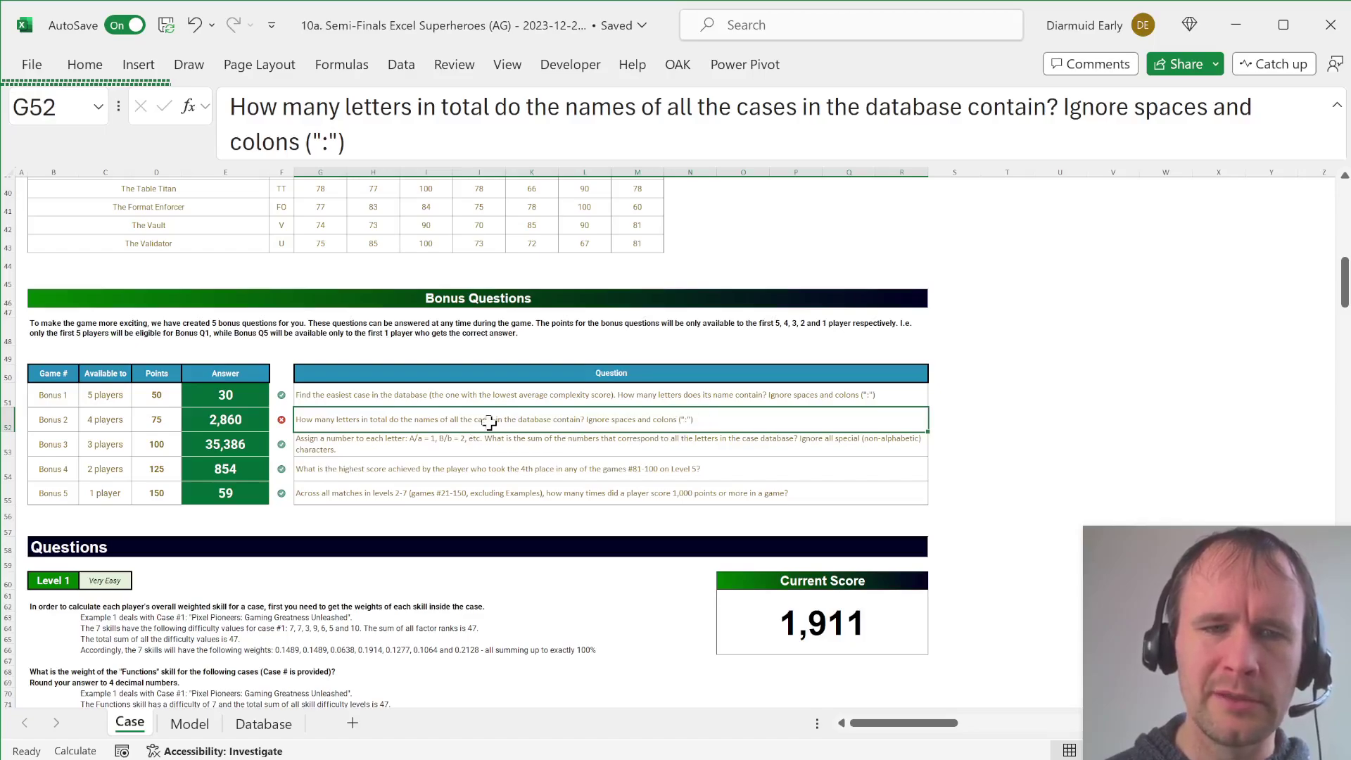
pyautogui.click(218, 418)
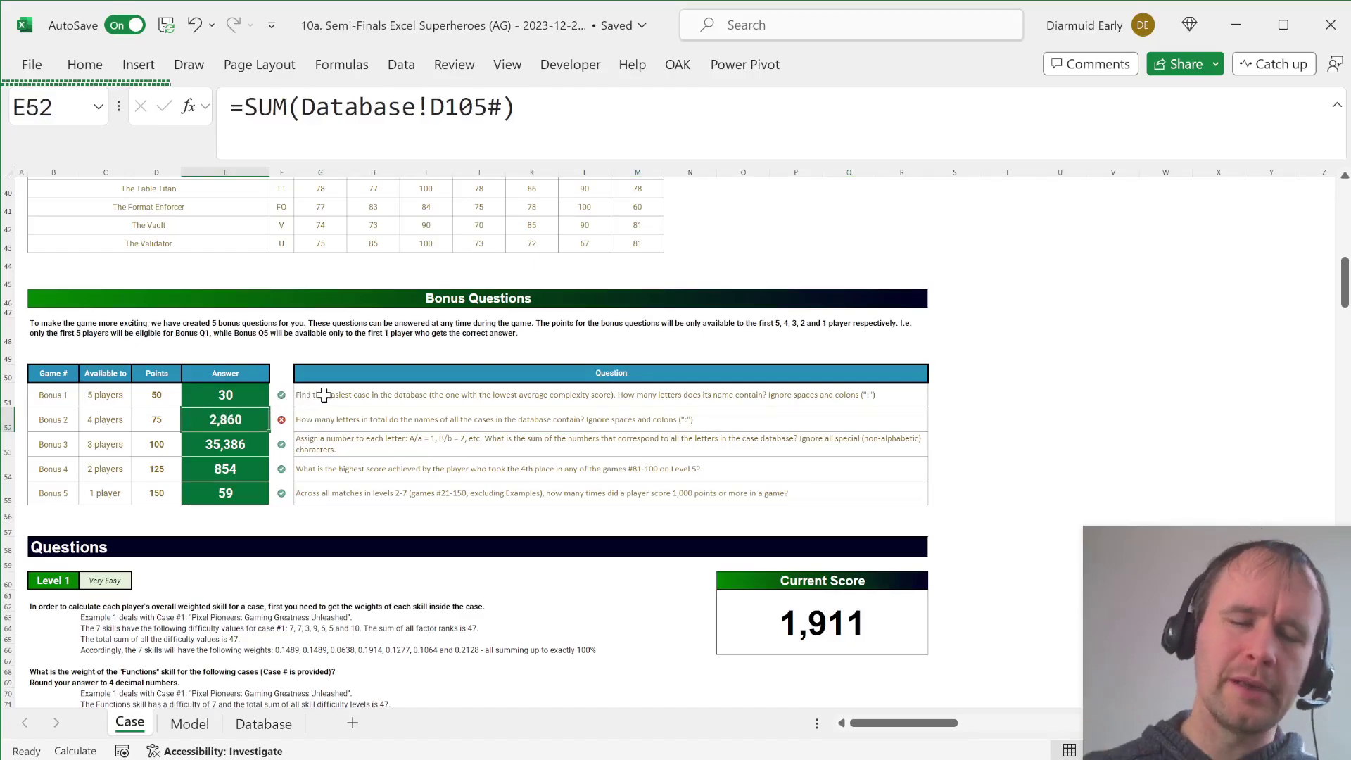
# Return to the Database sheet and review the character split, the cleaned-name length and the joined names in columns G to I.
pyautogui.hotkey('ctrl', 'pagedown')
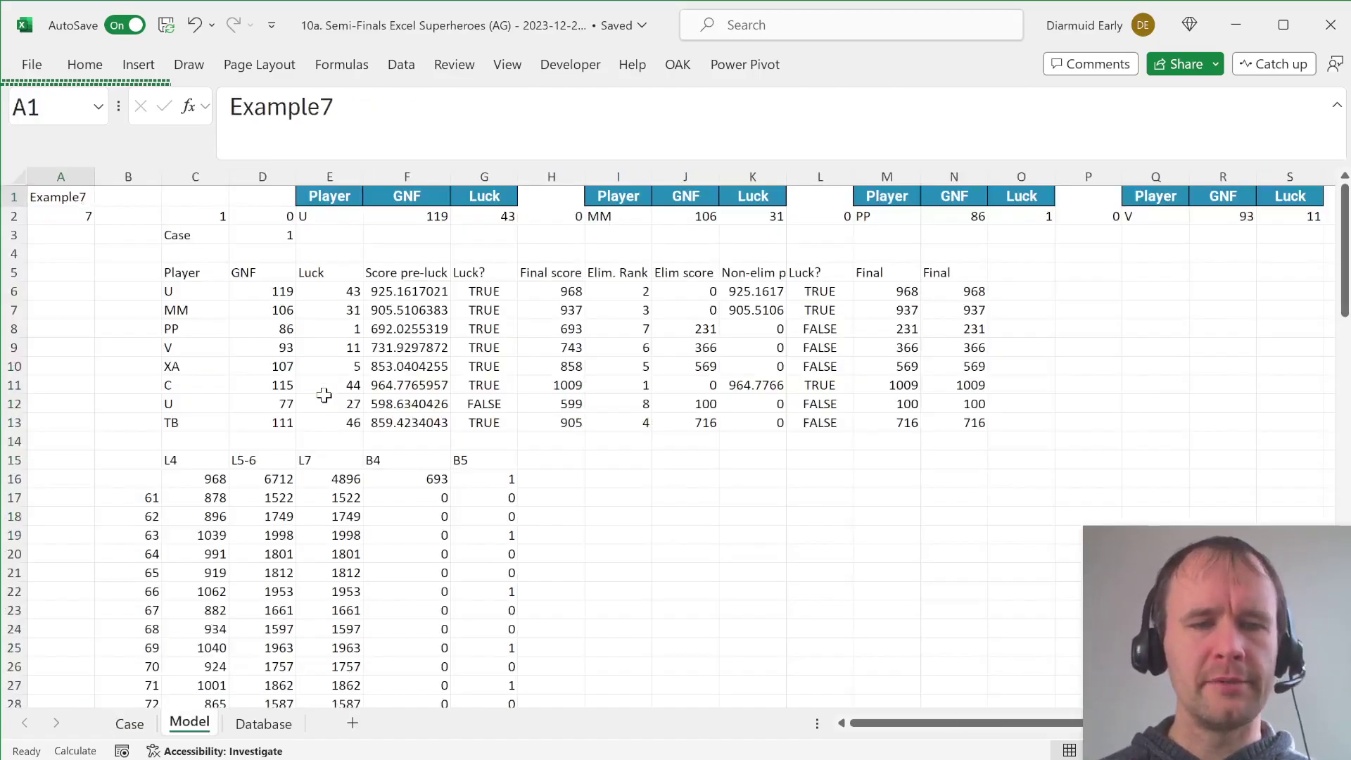
pyautogui.hotkey('ctrl', 'pagedown')
pyautogui.press('Left')
pyautogui.press('Left')
pyautogui.press('Up')
pyautogui.press('Up')
pyautogui.press('Up')
pyautogui.press('Up')
pyautogui.press('Up')
pyautogui.press('Up')
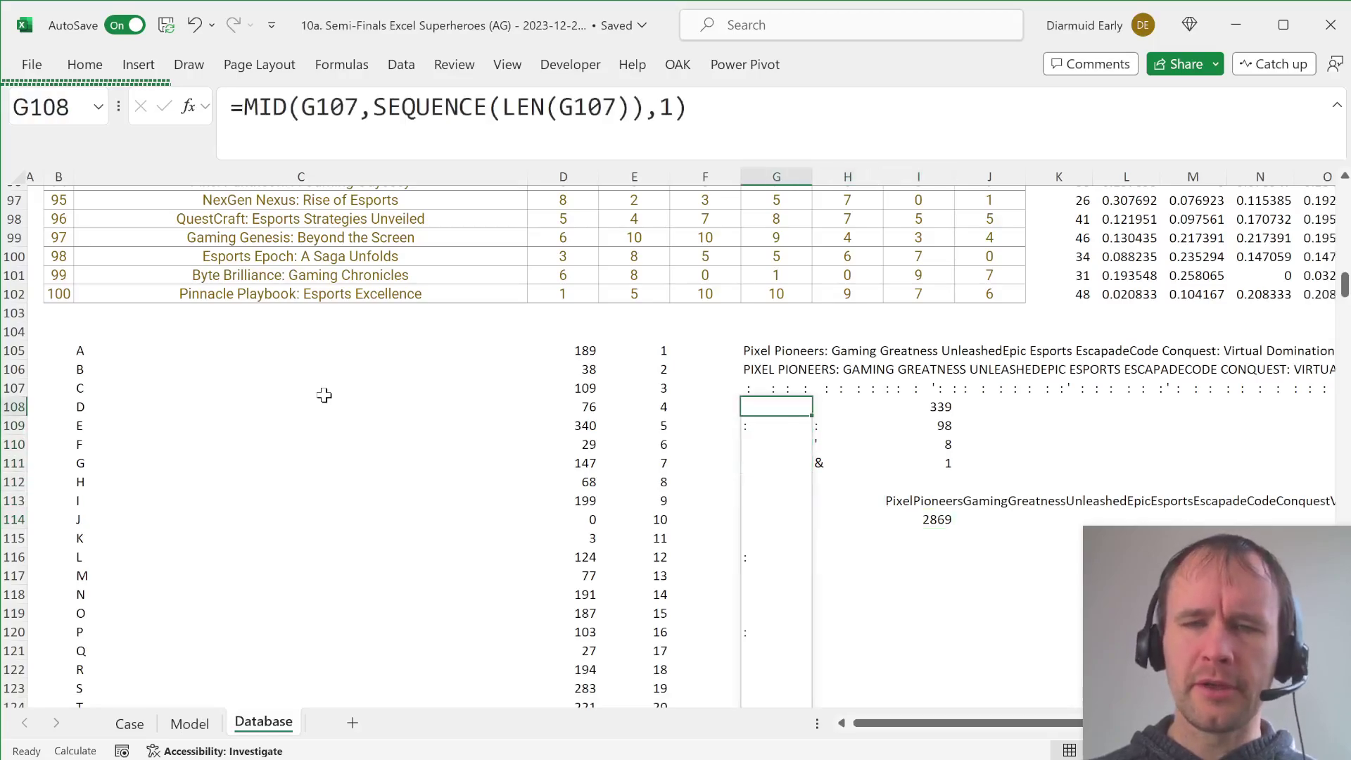
pyautogui.press('Right')
pyautogui.press('Right')
pyautogui.press('Down')
pyautogui.press('Down')
pyautogui.press('Down')
pyautogui.press('Down')
pyautogui.press('Down')
pyautogui.press('Left')
pyautogui.press('Left')
pyautogui.press('Up')
pyautogui.press('Up')
pyautogui.press('Up')
pyautogui.press('Up')
pyautogui.press('Up')
pyautogui.press('Up')
pyautogui.press('Up')
pyautogui.press('Up')
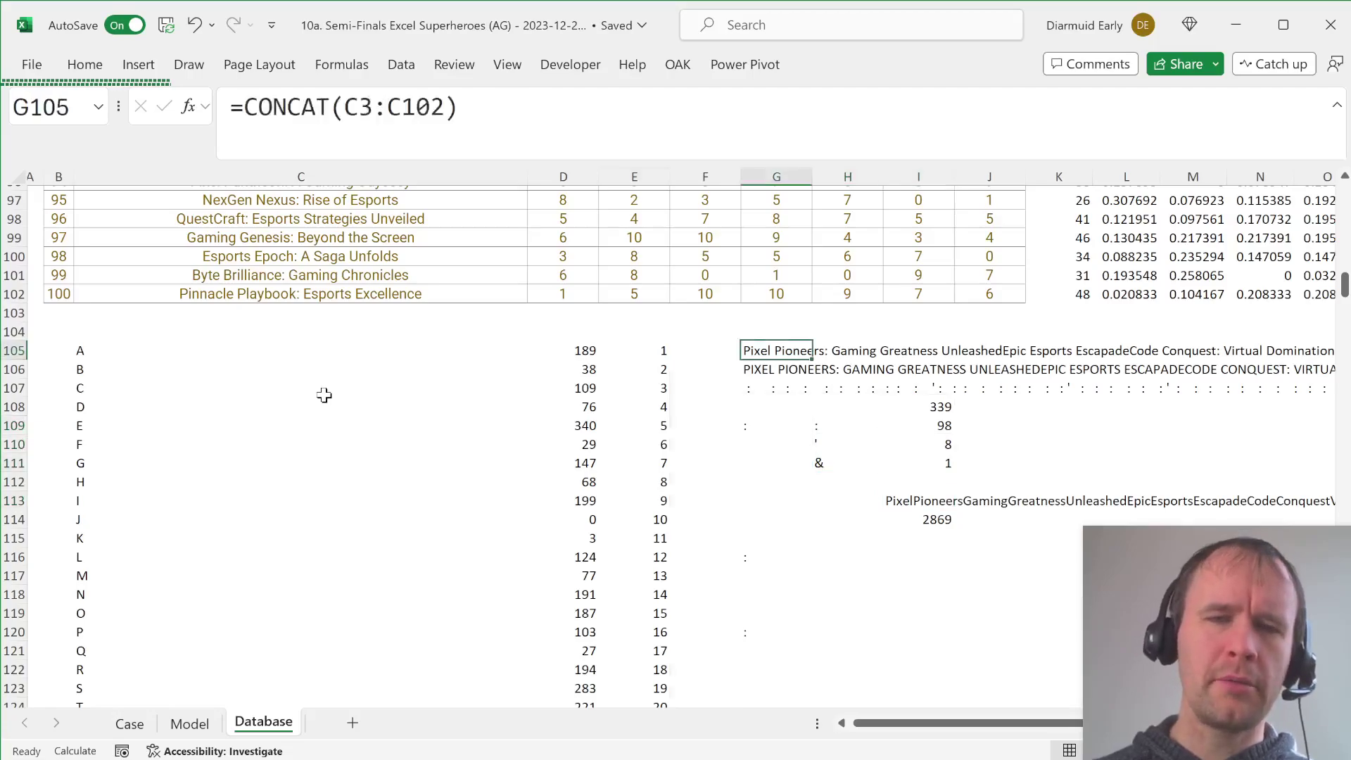
# Examine the case names in column C of the Database sheet for characters other than letters, spaces and colons.
pyautogui.press('Left')
pyautogui.press('Left')
pyautogui.press('Left')
pyautogui.press('Left')
pyautogui.press('Left')
pyautogui.hotkey('ctrl', 'Up')
pyautogui.hotkey('ctrl', 'Up')
pyautogui.hotkey('ctrl', 'Home')
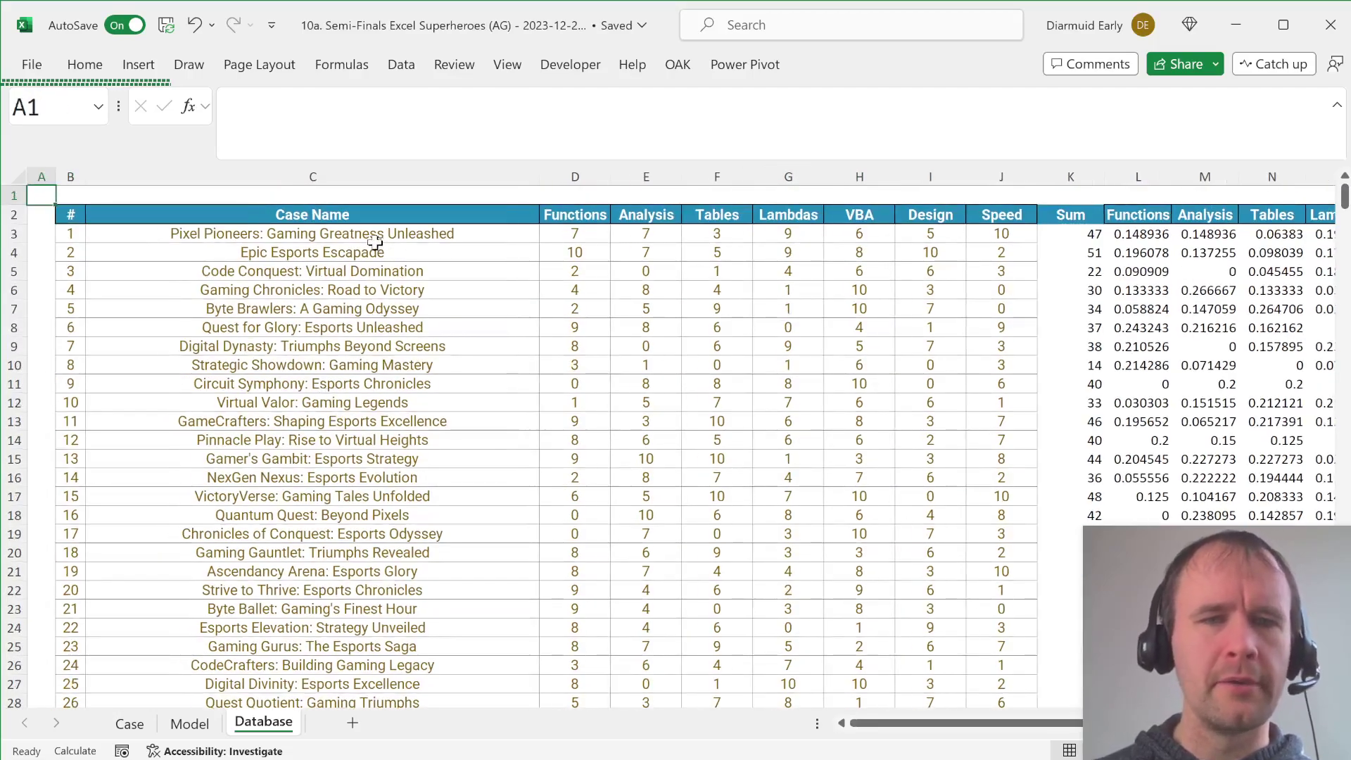
pyautogui.moveTo(385, 237)
pyautogui.mouseDown()
pyautogui.moveTo(383, 348)
pyautogui.moveTo(317, 593)
pyautogui.mouseUp()
pyautogui.hotkey('ctrl', 'pageup')
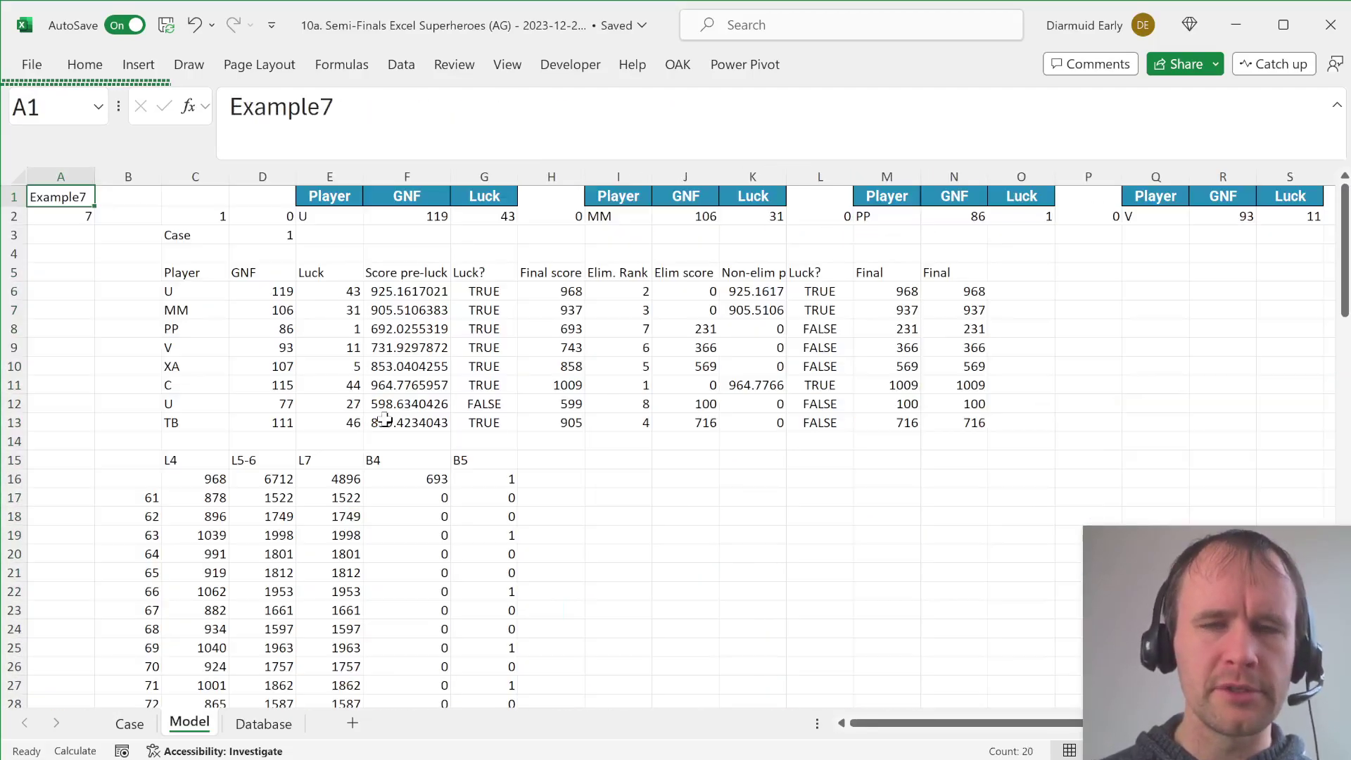
pyautogui.hotkey('ctrl', 'pagedown')
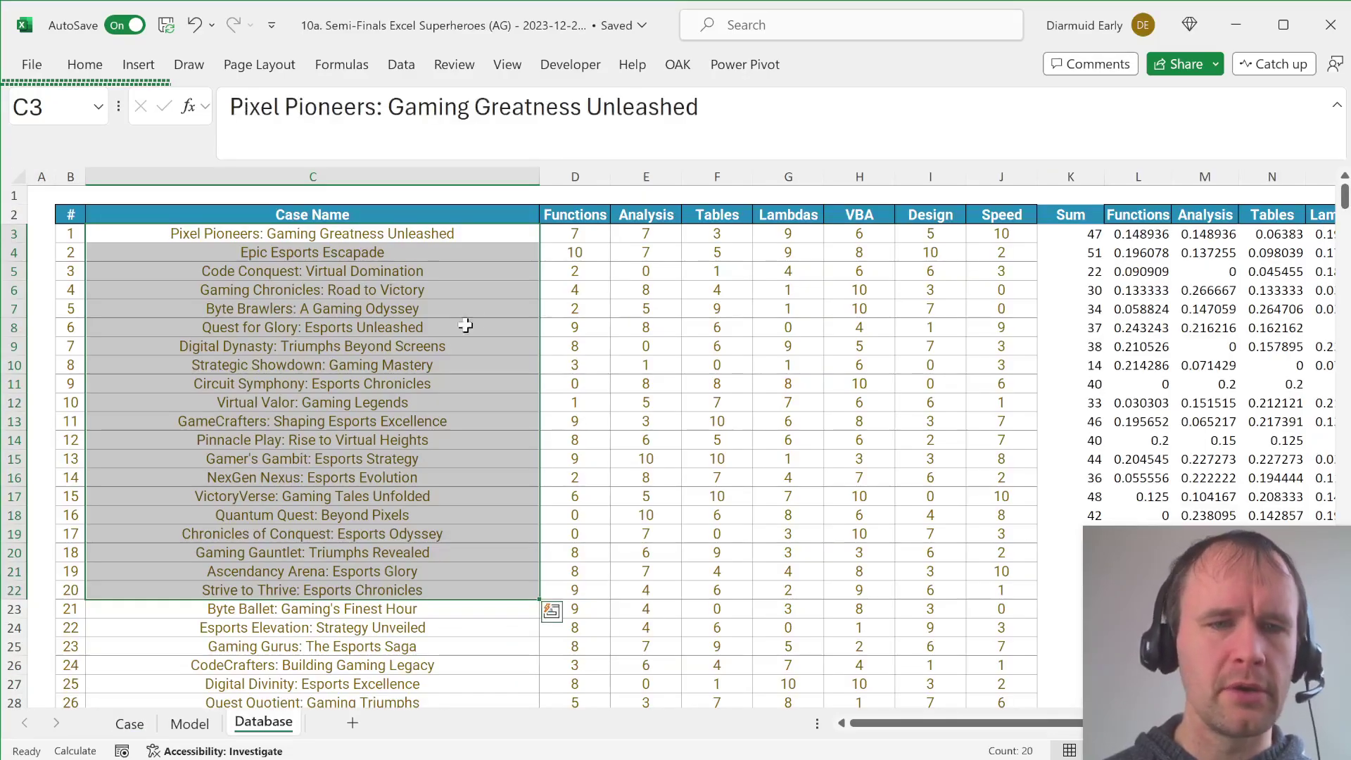
pyautogui.scroll(-4, 460, 501)
pyautogui.scroll(-9, 461, 502)
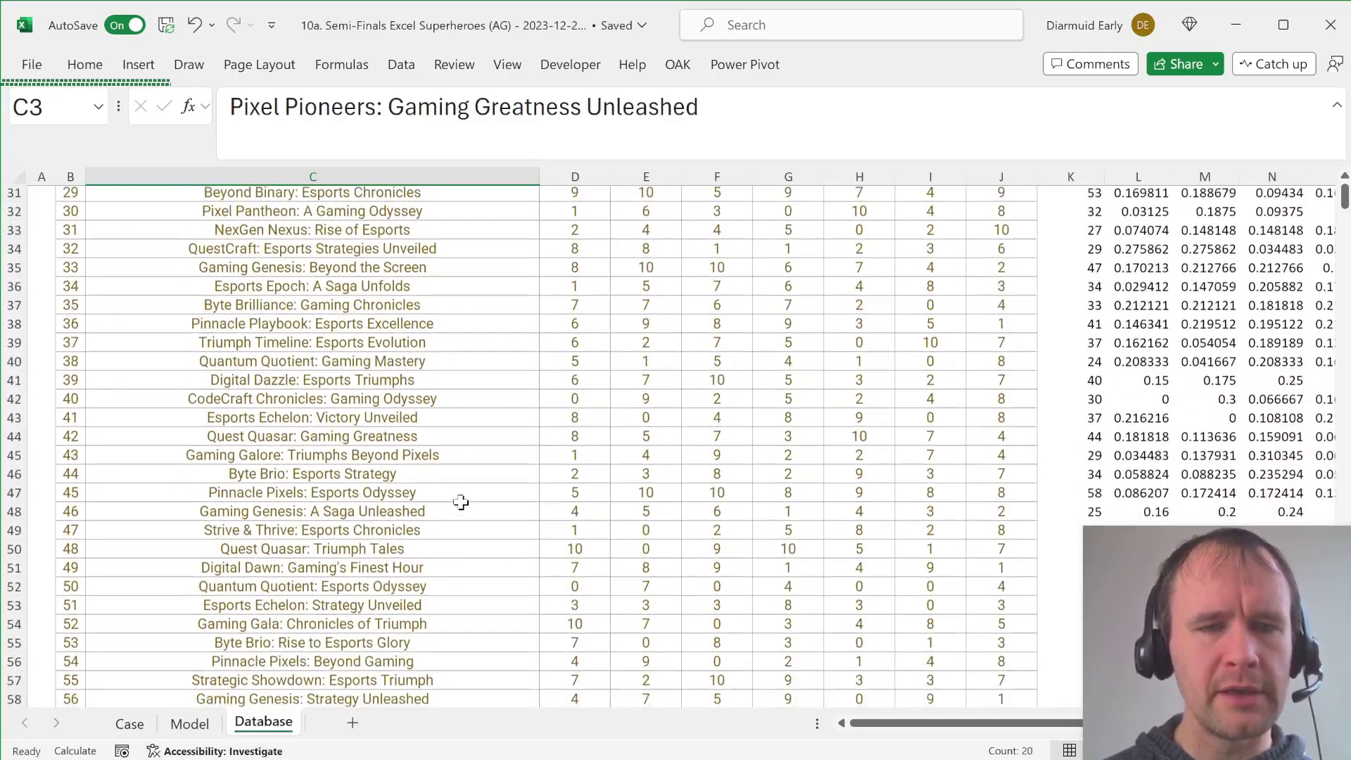
pyautogui.scroll(-1, 232, 365)
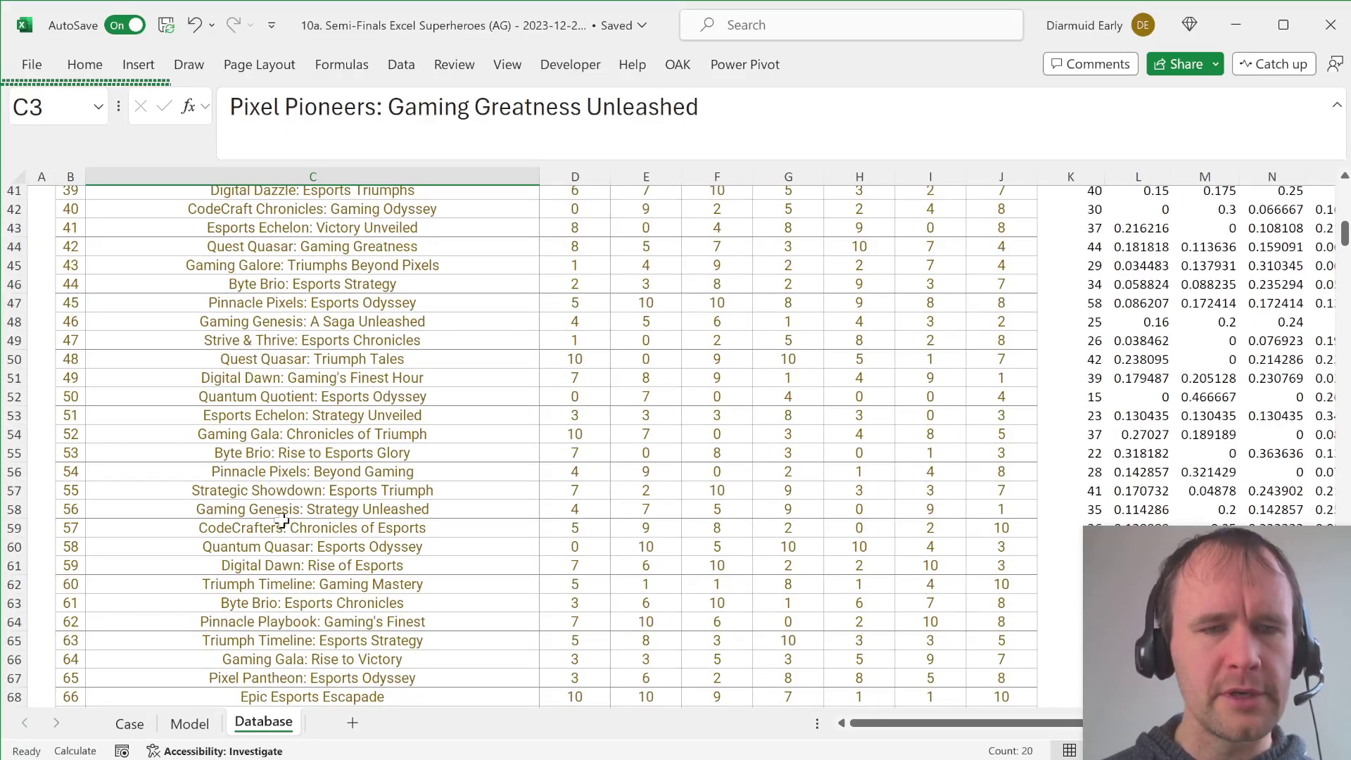
pyautogui.scroll(14, 306, 454)
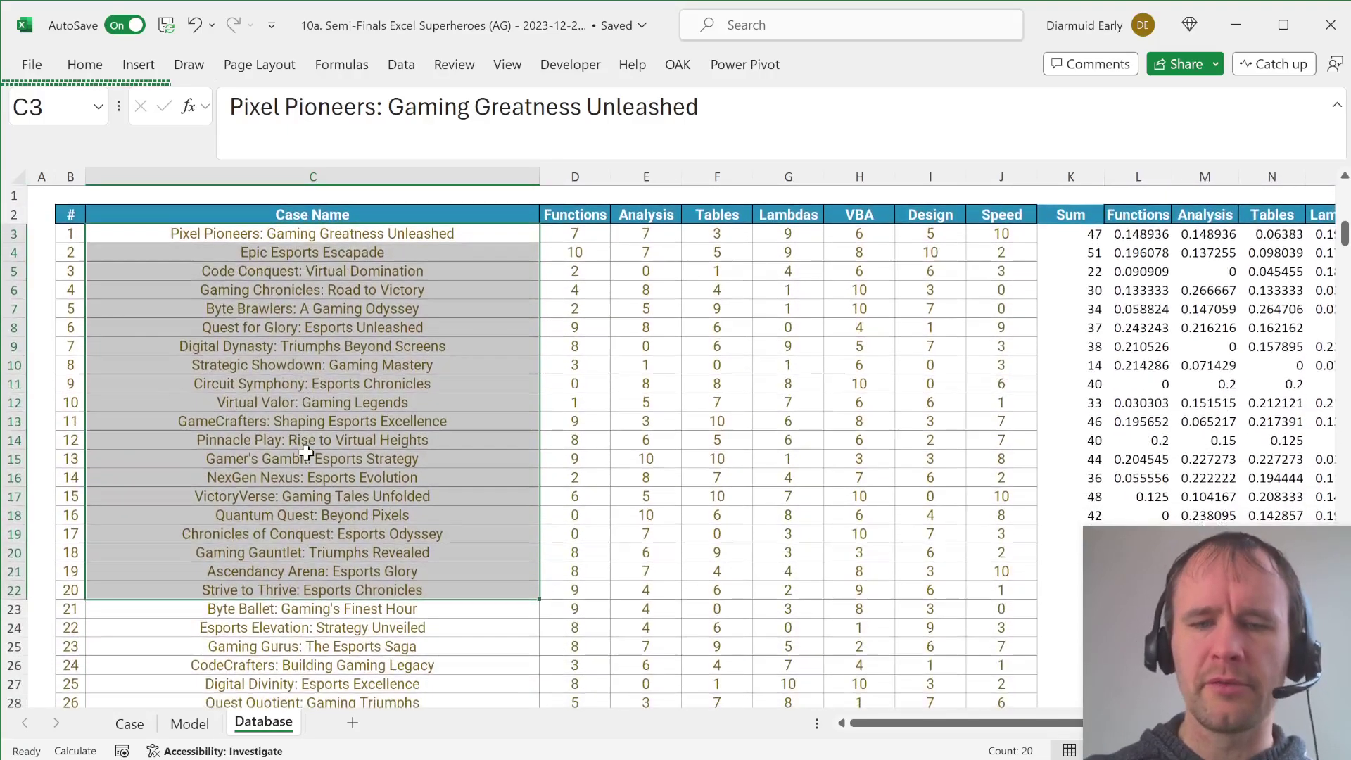
# Reread the Bonus 2 question on the Case sheet and look through the answer checks from Level 2 to Level 7.
pyautogui.hotkey('ctrl', 'Home')
pyautogui.hotkey('ctrl', 'pageup')
pyautogui.hotkey('ctrl', 'pageup')
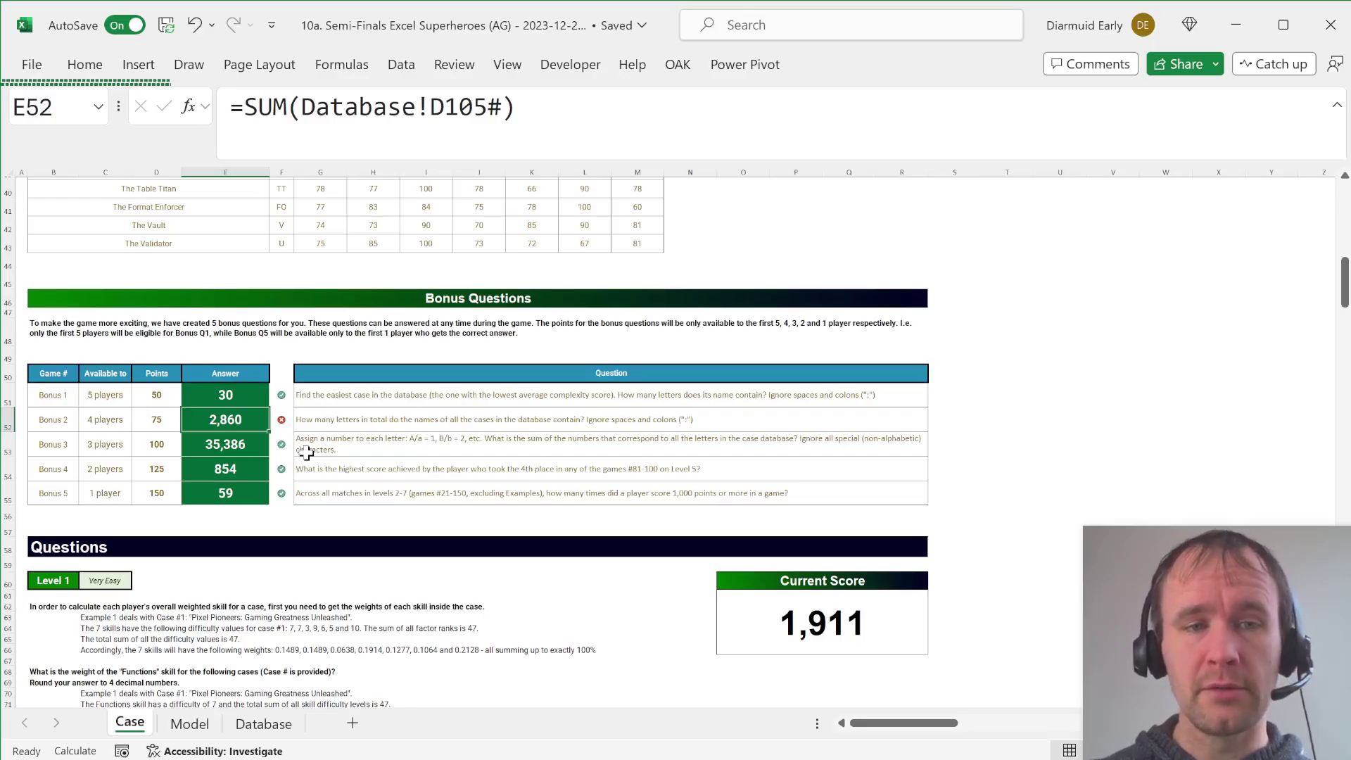
pyautogui.hotkey('ctrl', 'pagedown')
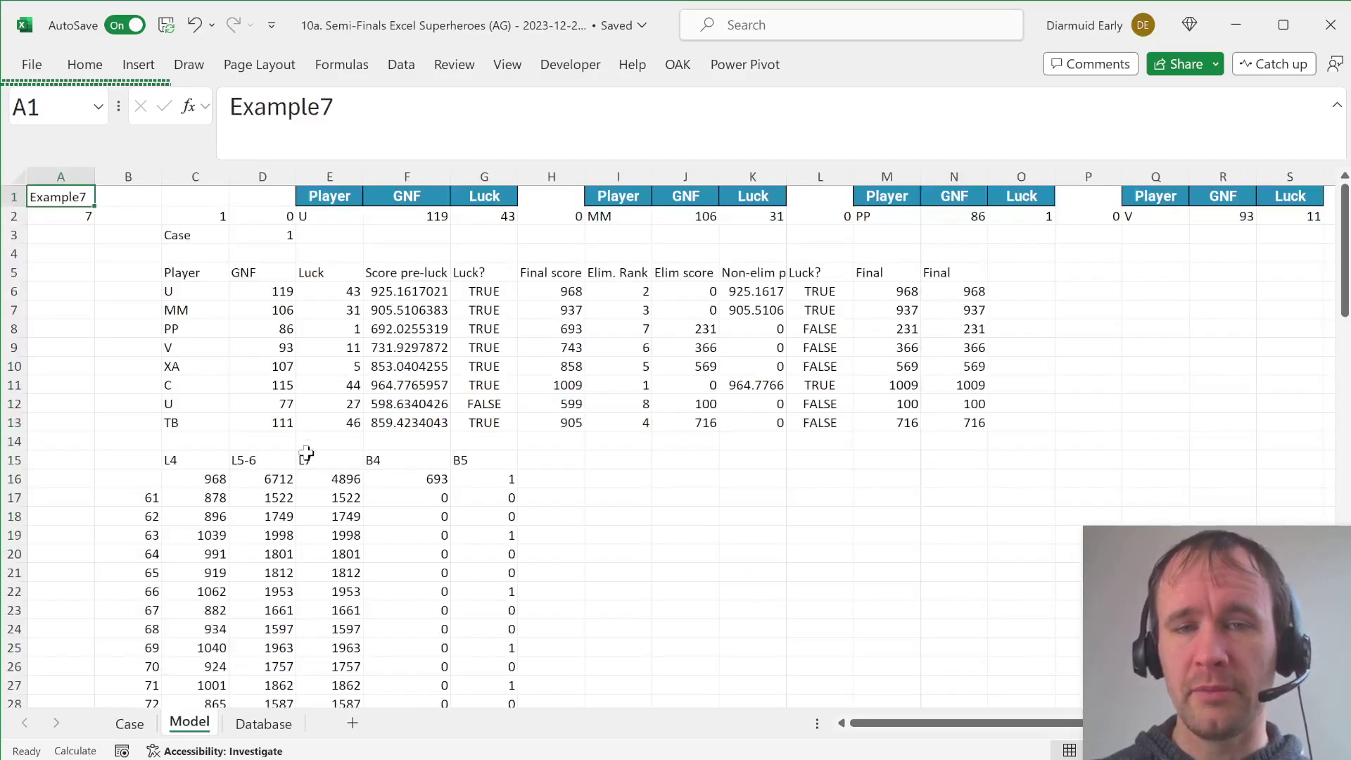
pyautogui.hotkey('ctrl', 'pageup')
pyautogui.scroll(-10, 322, 576)
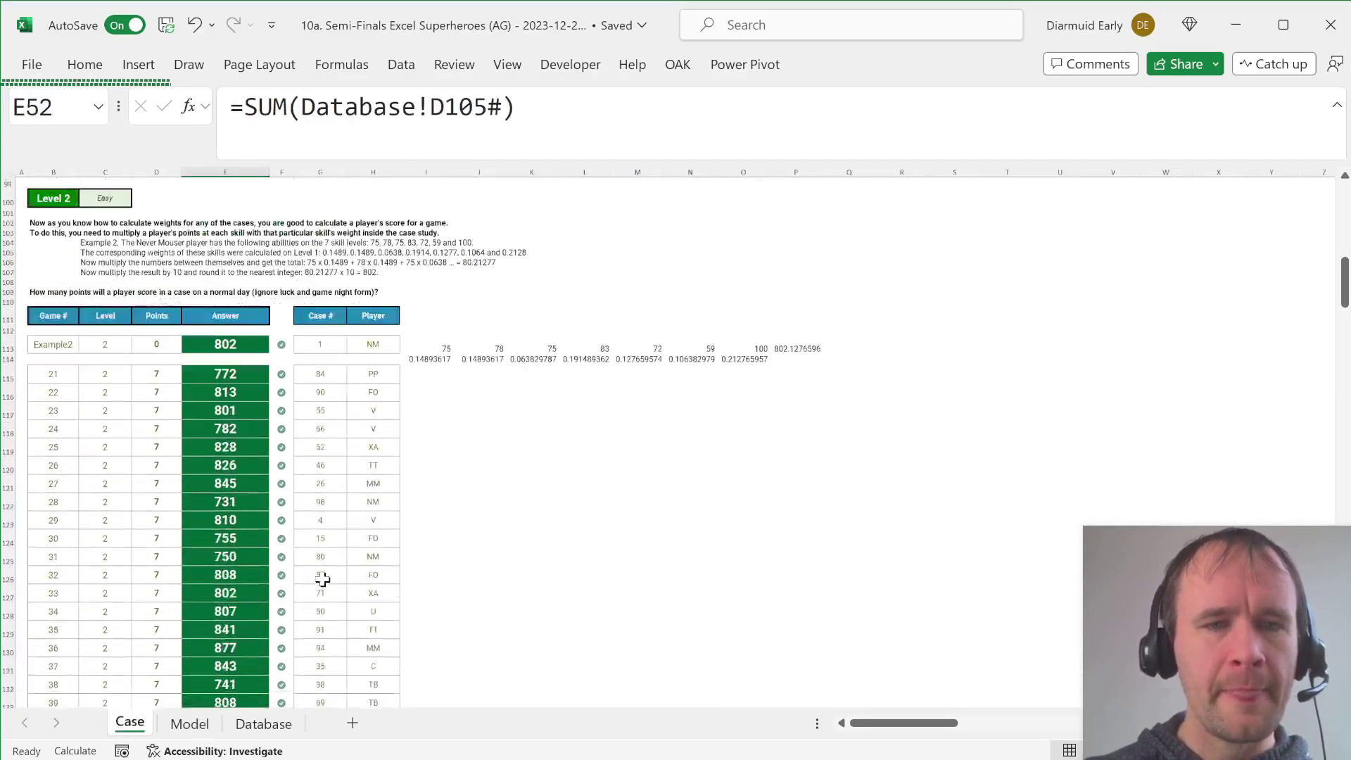
pyautogui.scroll(-20, 322, 579)
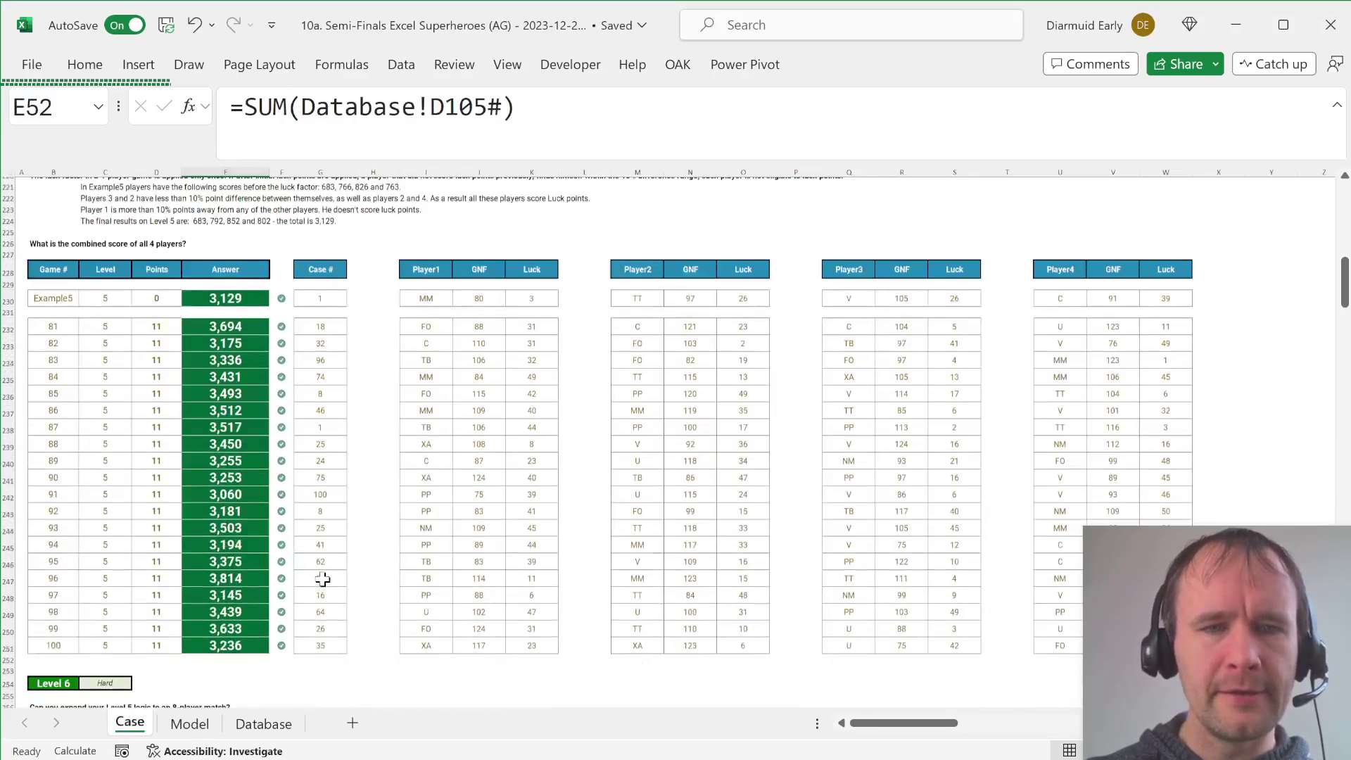
pyautogui.scroll(-20, 322, 578)
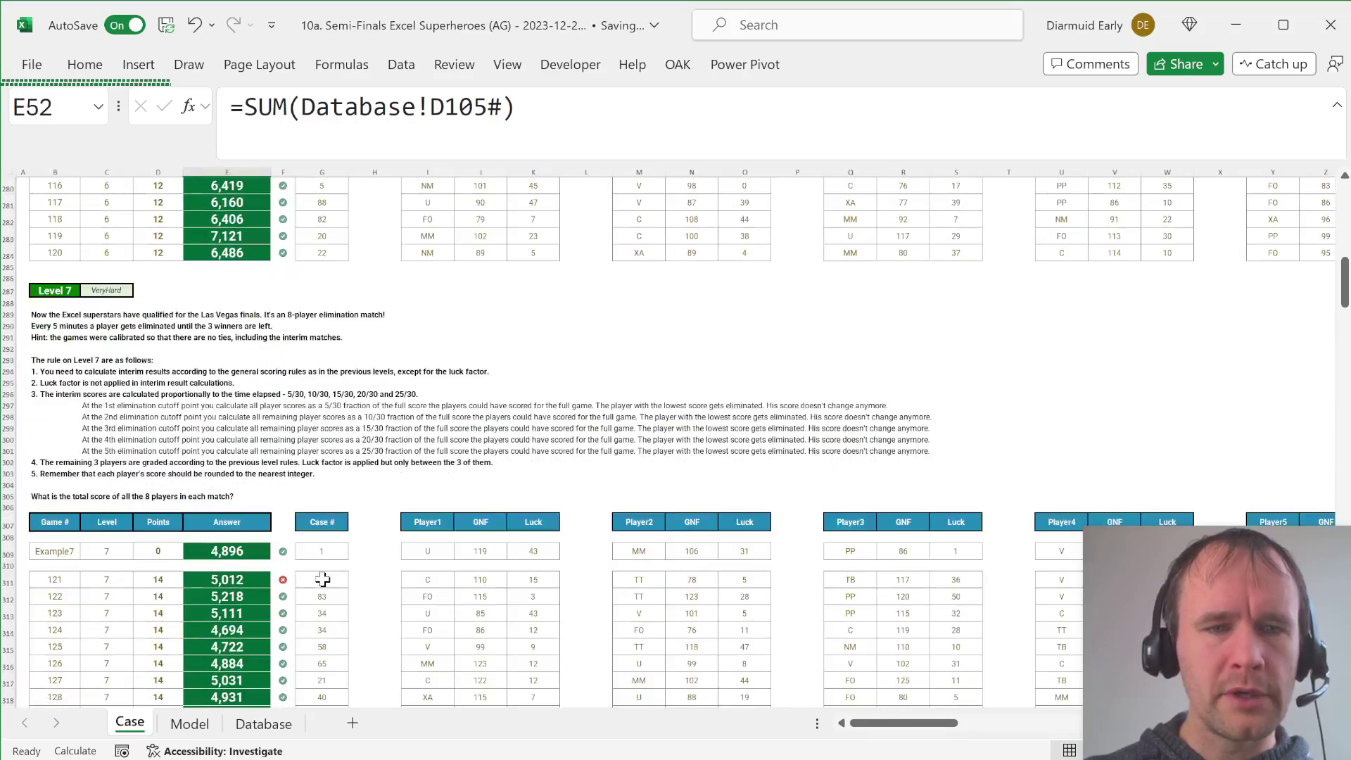
# Set the game number in A1 of the Model sheet to 121, the first Level 7 game.
pyautogui.click(215, 583)
pyautogui.hotkey('ctrl', 'pagedown')
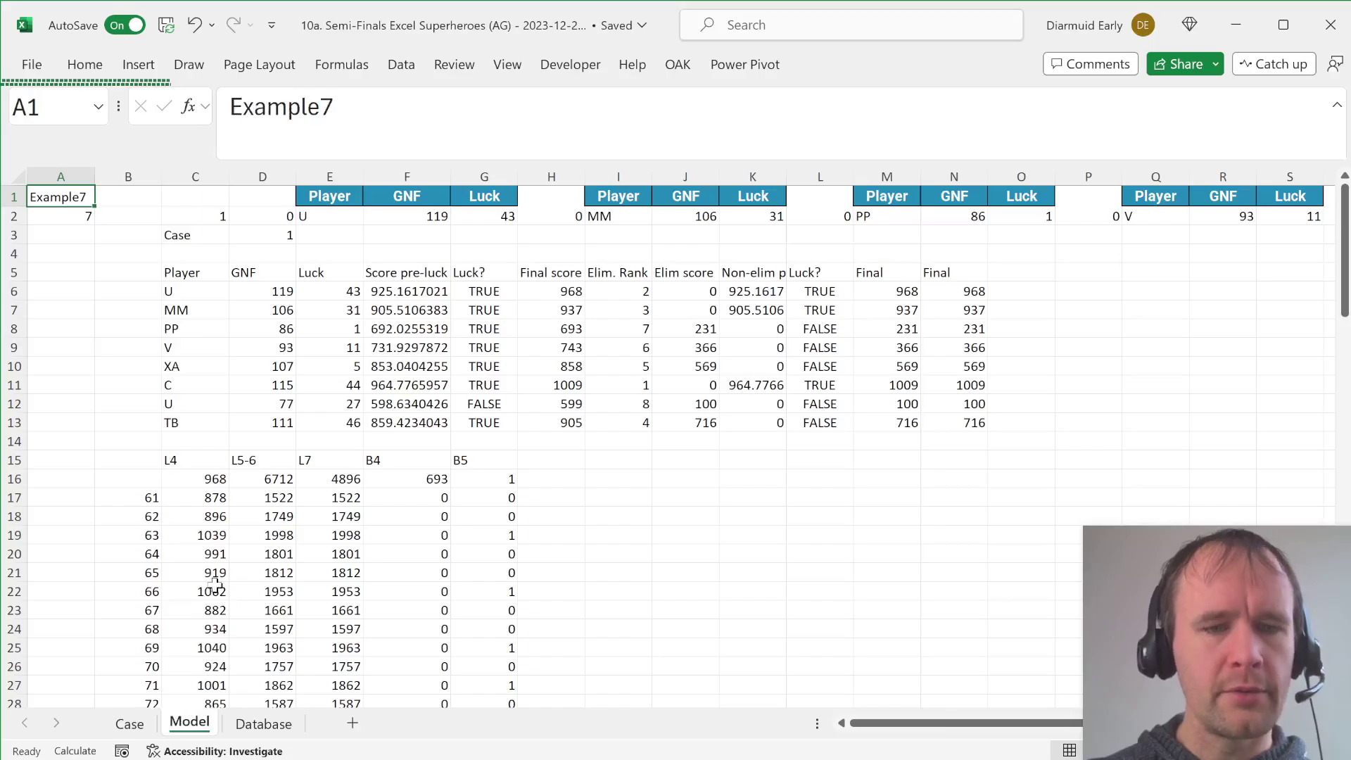
pyautogui.write('121')
pyautogui.press('Return')
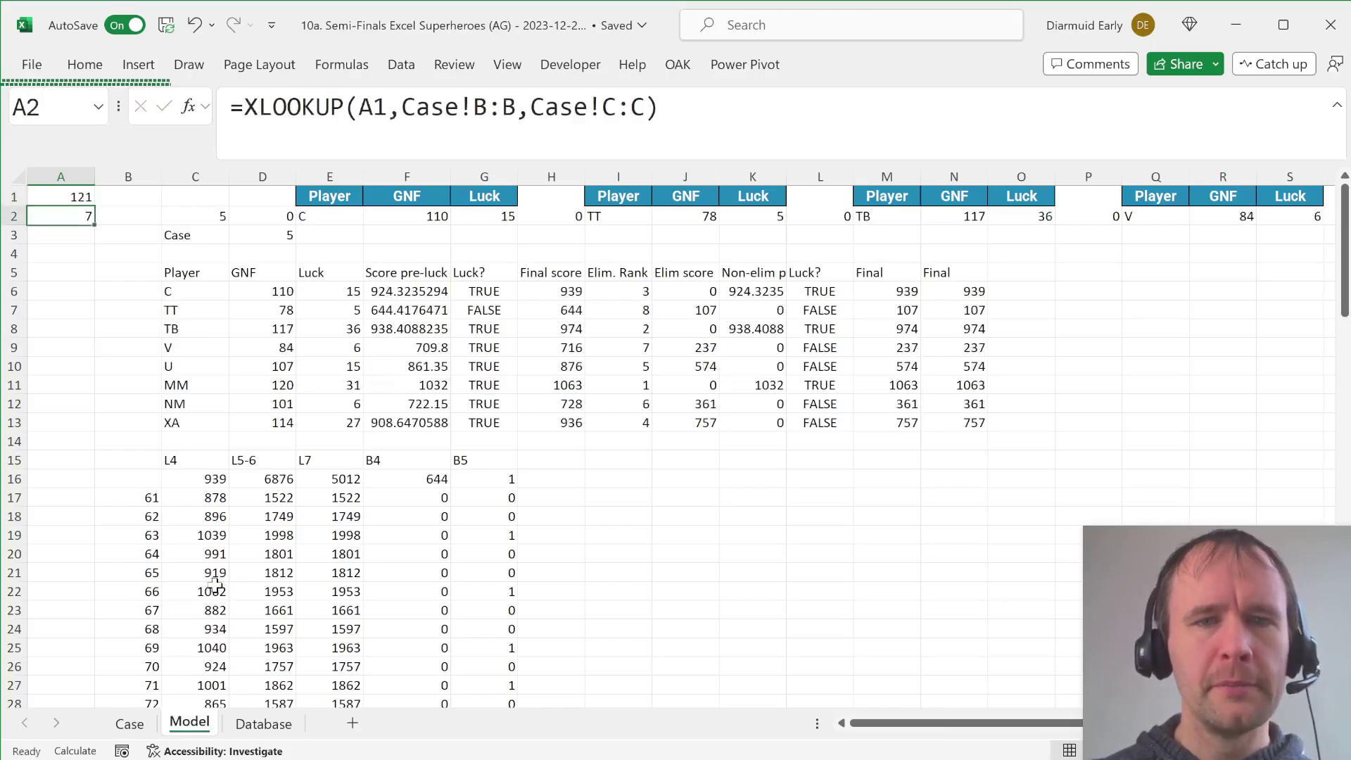
# Inspect the first player's luck, final score, elimination rank and elimination score formulas in G6:J6.
pyautogui.press('Right')
pyautogui.press('Right')
pyautogui.press('Right')
pyautogui.press('Down')
pyautogui.press('Down')
pyautogui.press('Right')
pyautogui.press('Right')
pyautogui.press('Down')
pyautogui.press('Right')
pyautogui.press('Down')
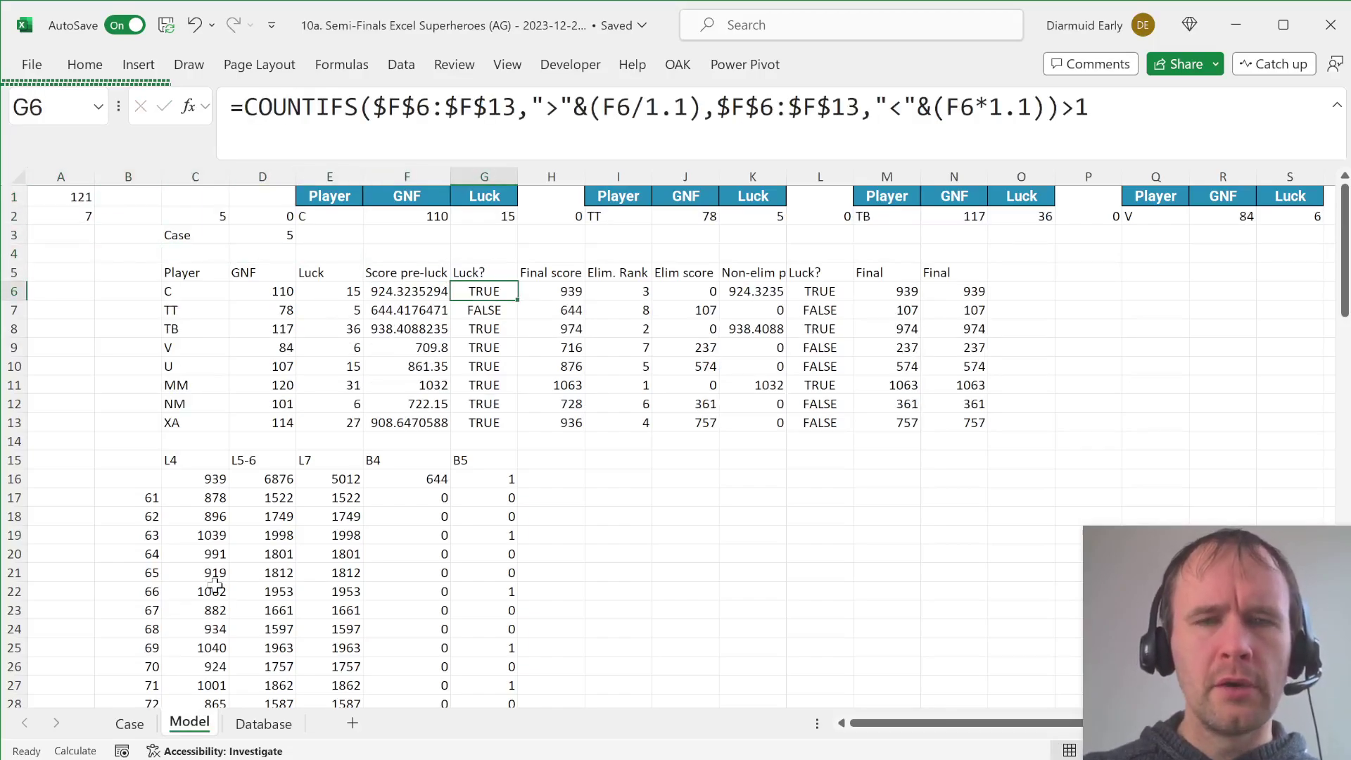
pyautogui.press('Right')
pyautogui.press('F2')
pyautogui.press('Escape')
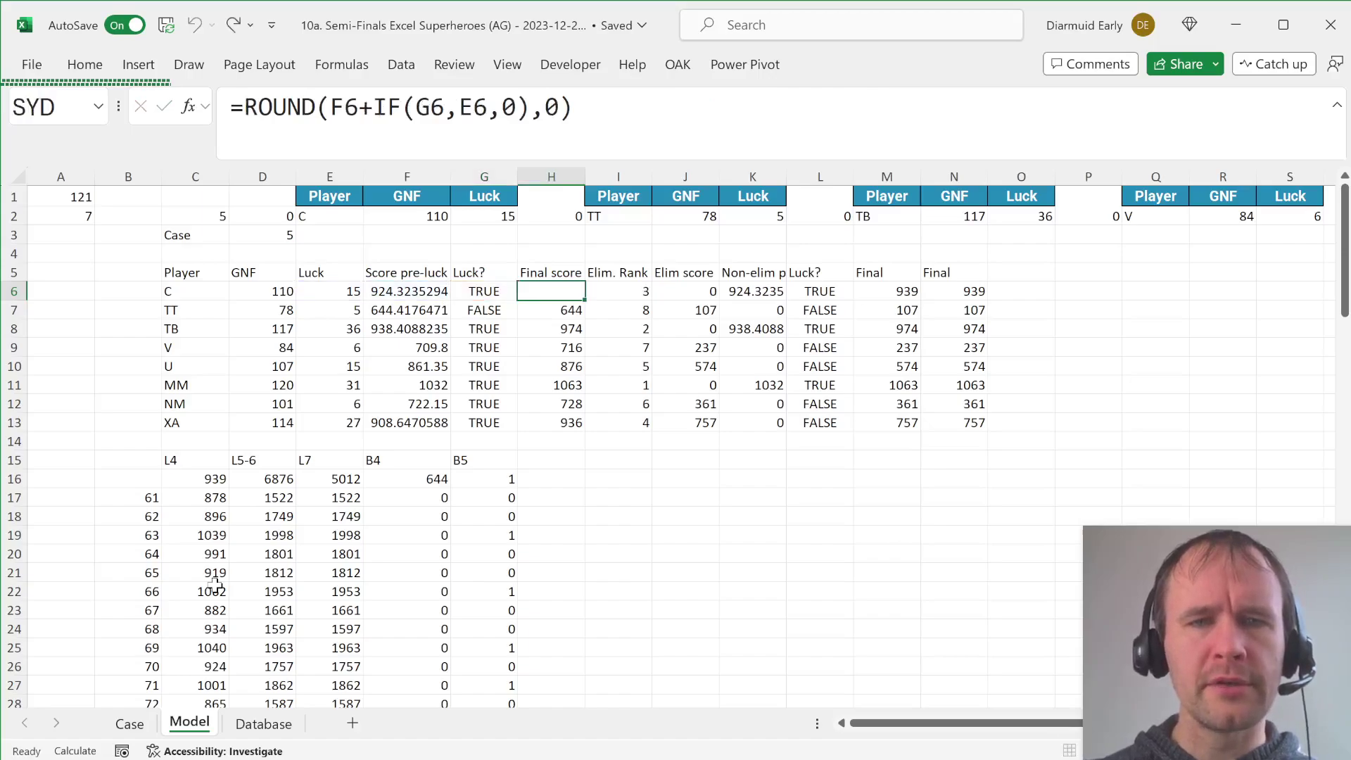
pyautogui.press('Right')
pyautogui.press('F2')
pyautogui.press('Escape')
pyautogui.press('Right')
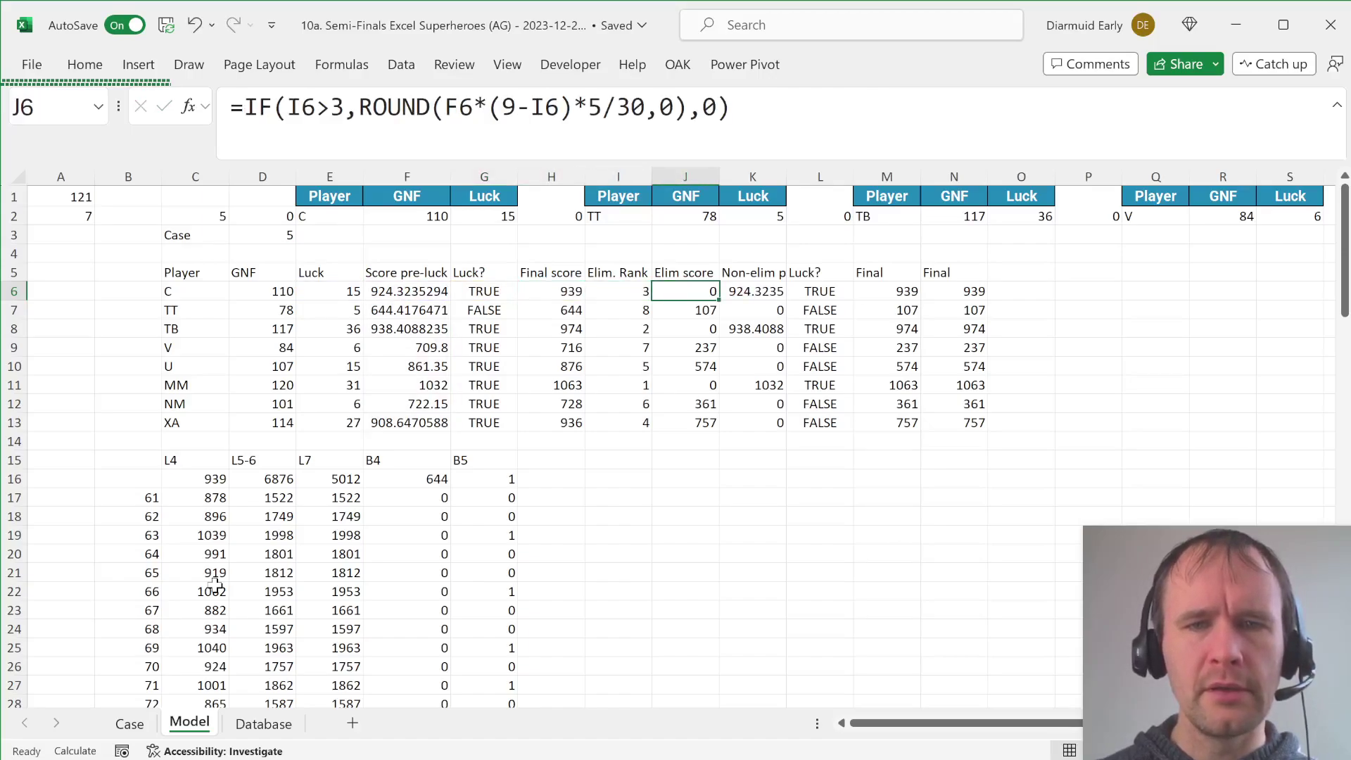
pyautogui.press('F2')
pyautogui.press('Escape')
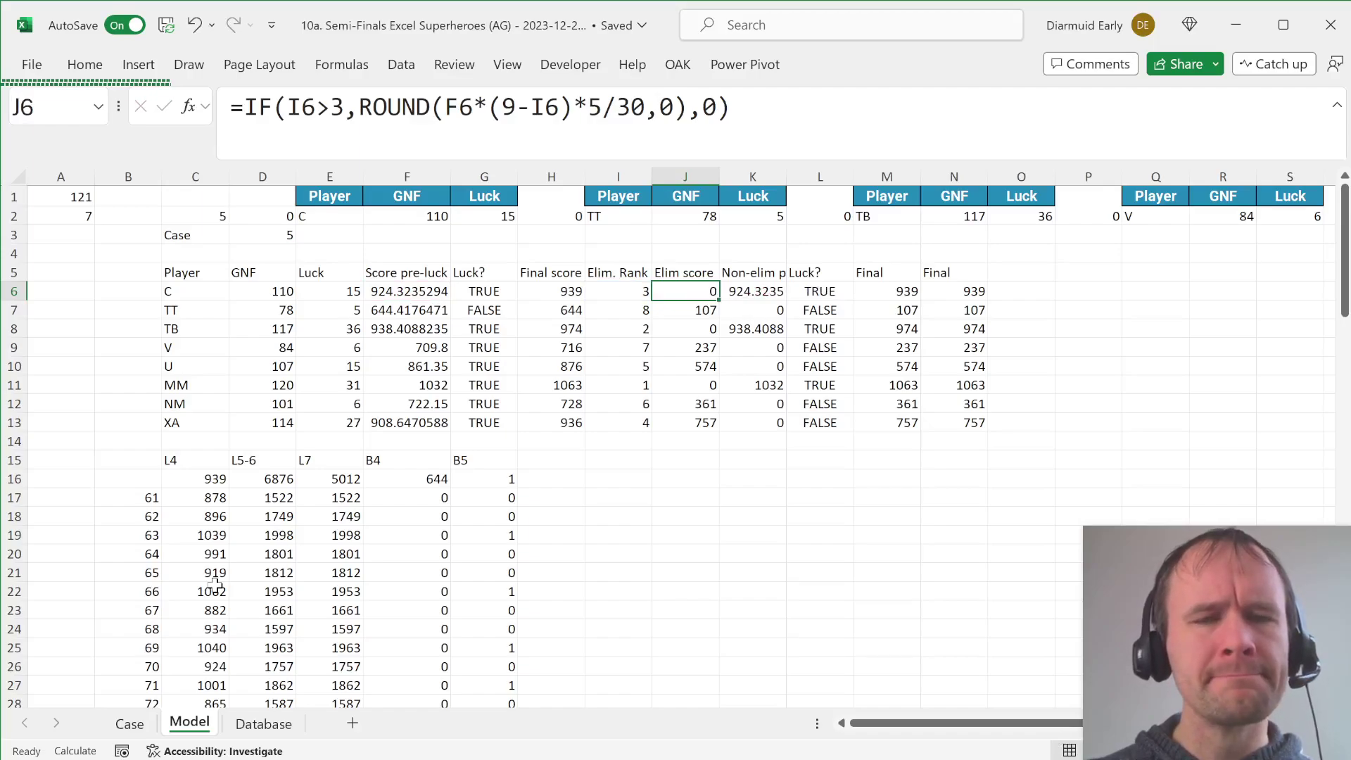
# Format the pre-luck scores in F6:F13 with a thousands separator and two decimals.
pyautogui.hotkey('ctrl', 'Left')
pyautogui.press('Right')
pyautogui.press('Right')
pyautogui.press('Right')
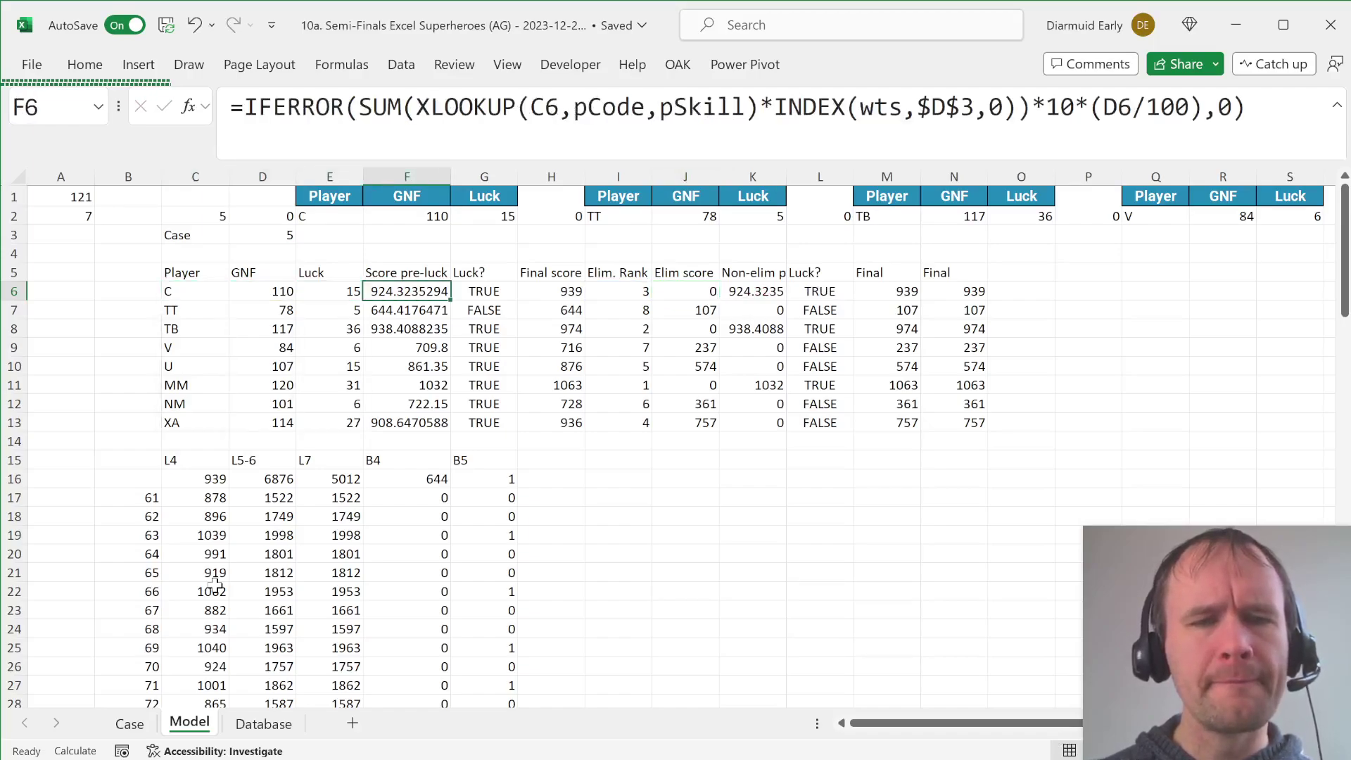
pyautogui.hotkey('ctrl', 'shift', 'Down')
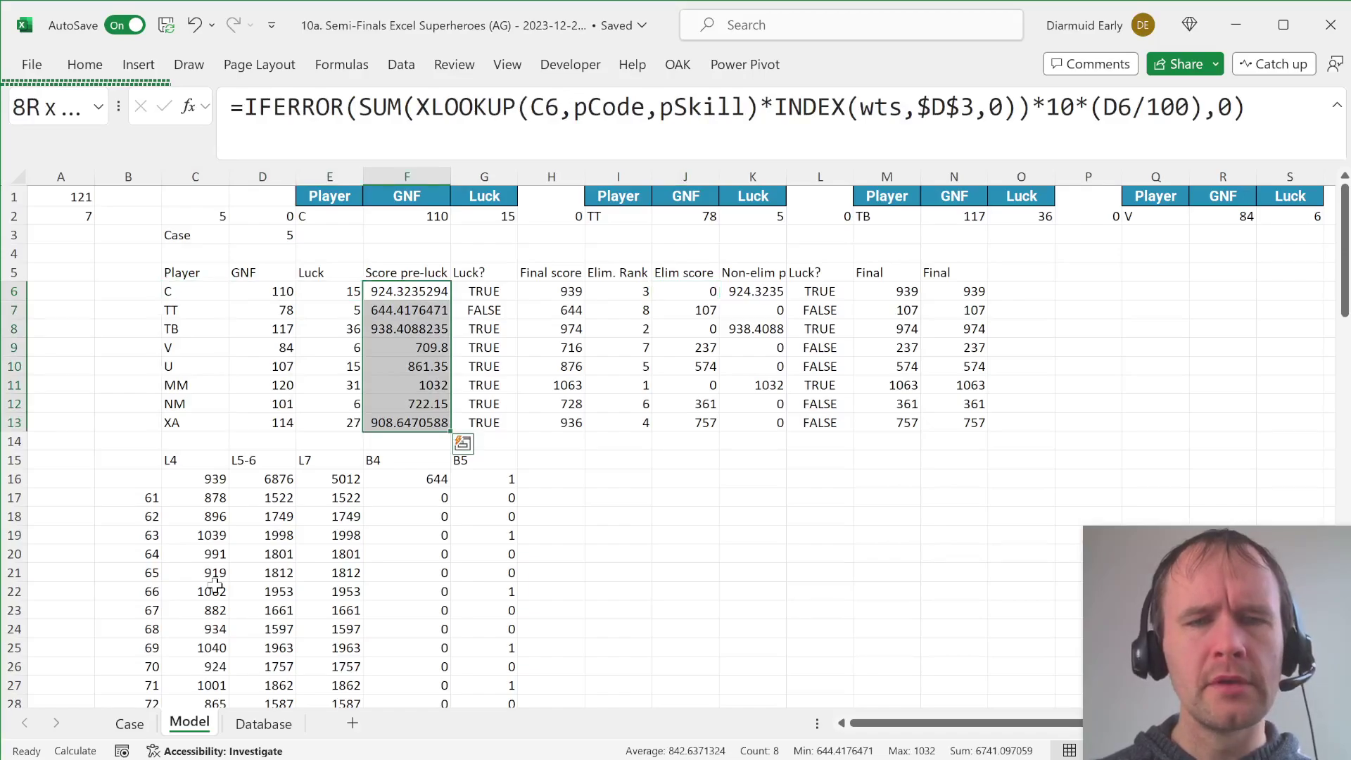
pyautogui.hotkey('ctrl', 'shift', '1')
pyautogui.press('Right')
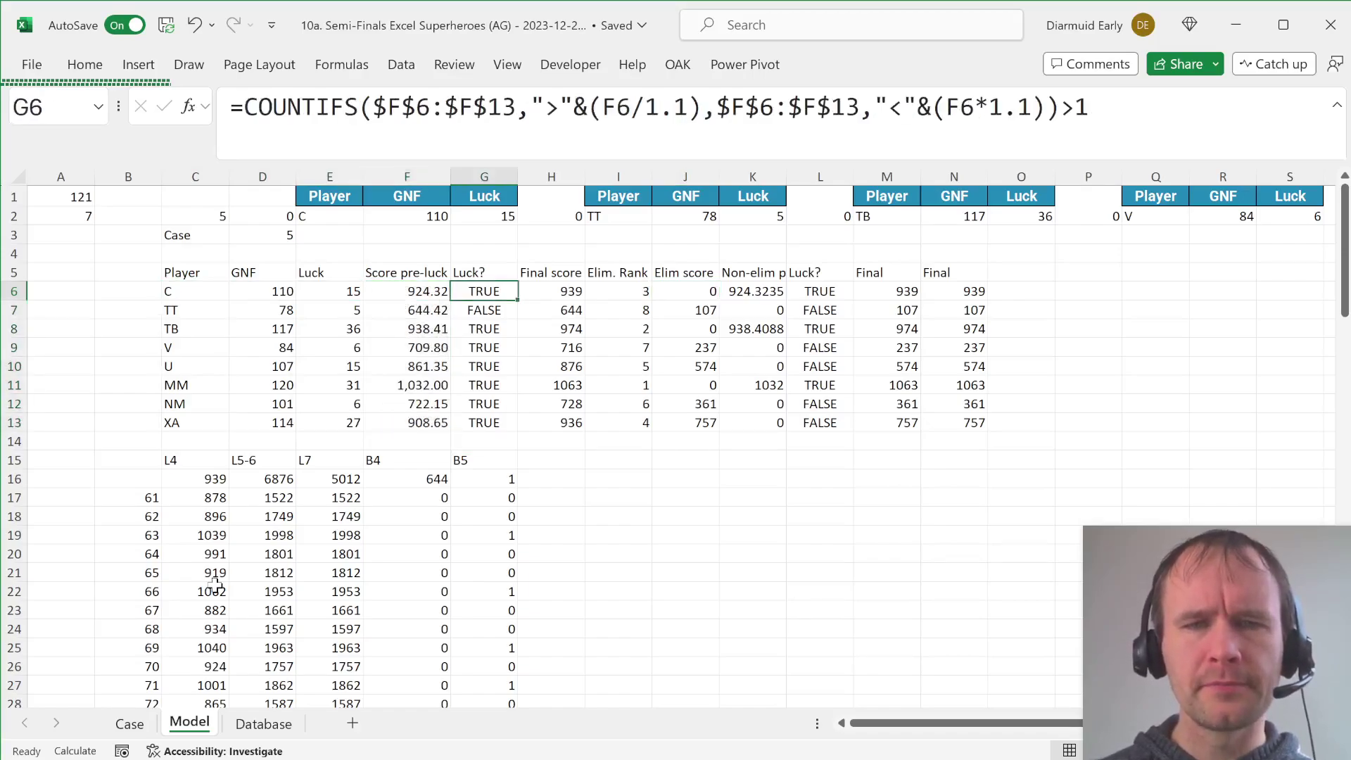
# Compare player MM's pre-luck score, luck flag, final score and rank in row 11 with the other players' rows.
pyautogui.press('Down')
pyautogui.press('Down')
pyautogui.press('Left')
pyautogui.press('Down')
pyautogui.press('Down')
pyautogui.press('Down')
pyautogui.hotkey('shift', 'Right')
pyautogui.hotkey('shift', 'Right')
pyautogui.hotkey('shift', 'Right')
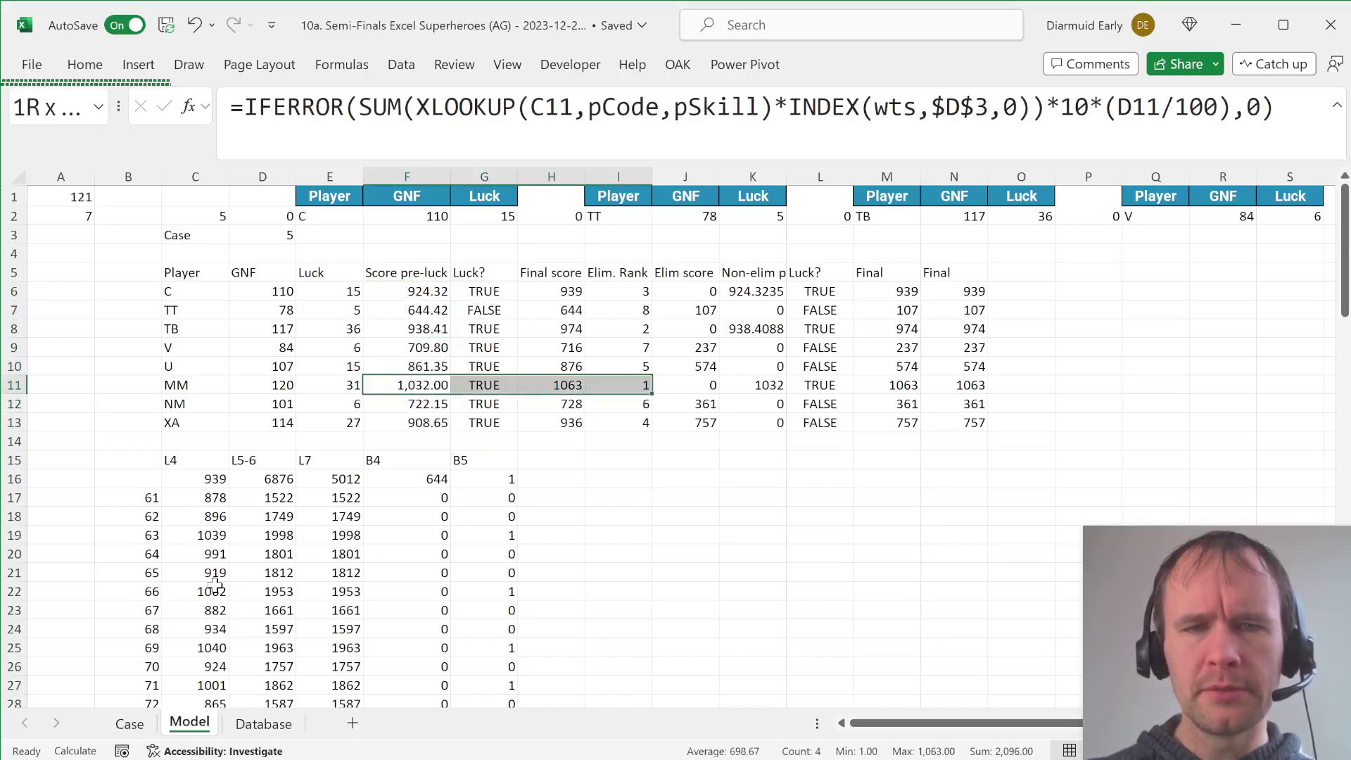
pyautogui.hotkey('shift', 'Up')
pyautogui.hotkey('shift', 'Up')
pyautogui.hotkey('shift', 'Up')
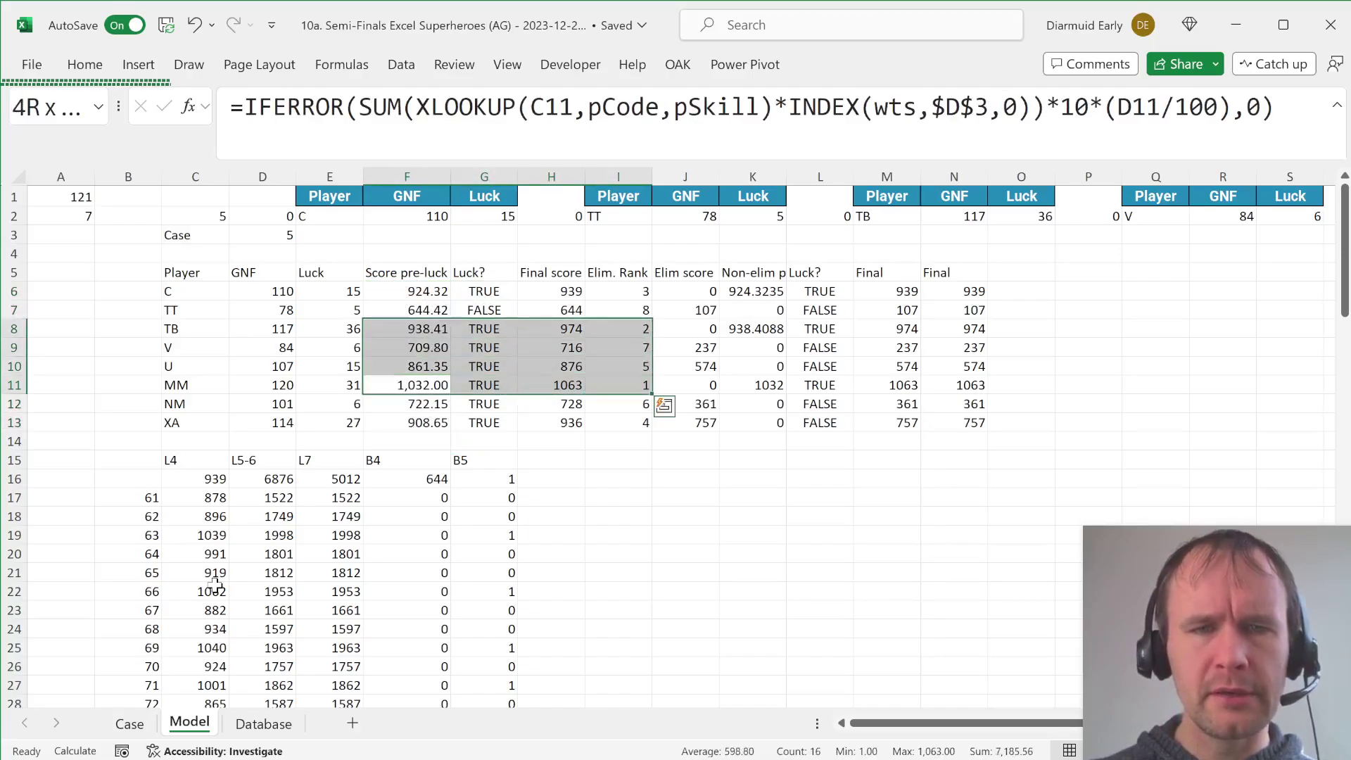
pyautogui.hotkey('shift', 'Up')
pyautogui.hotkey('shift', 'Up')
pyautogui.hotkey('ctrl', 'shift', 'Down')
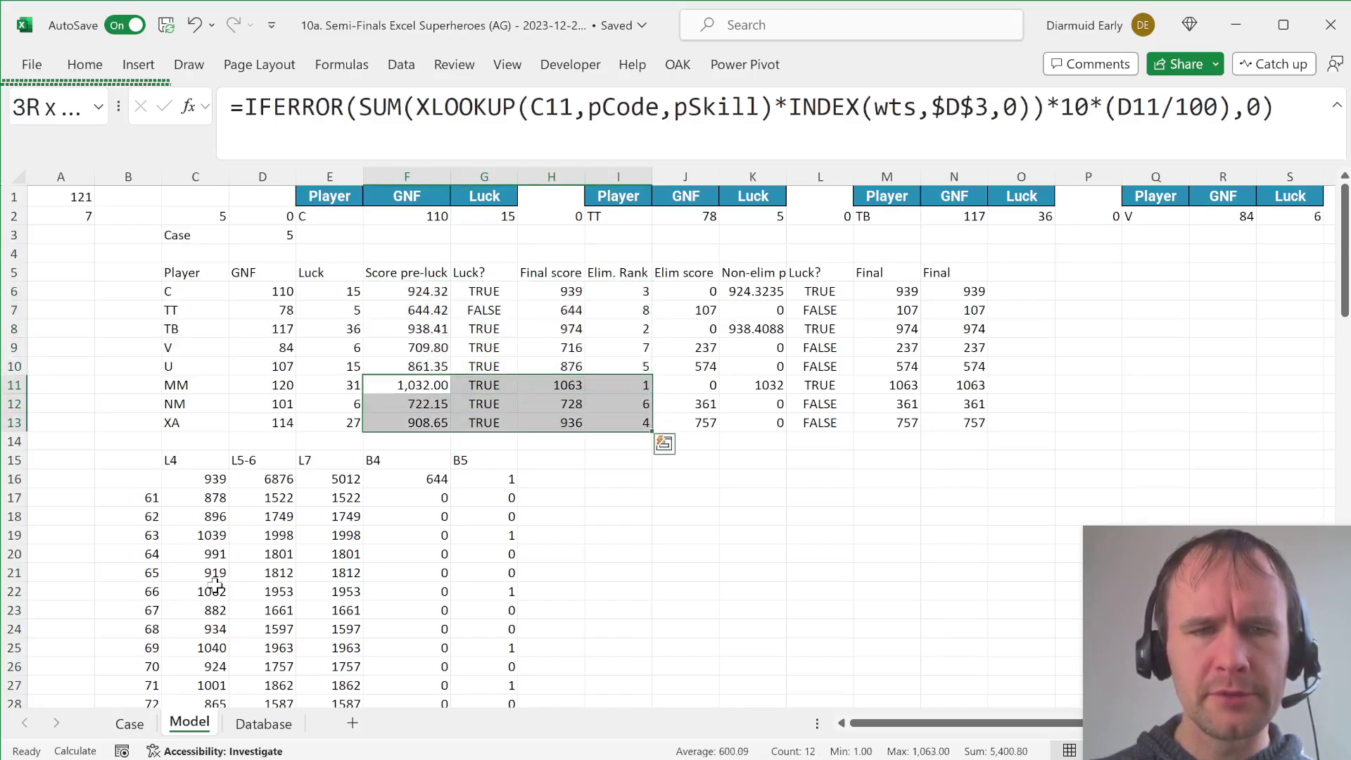
pyautogui.hotkey('shift', 'Up')
pyautogui.hotkey('shift', 'Up')
pyautogui.hotkey('shift', 'Up')
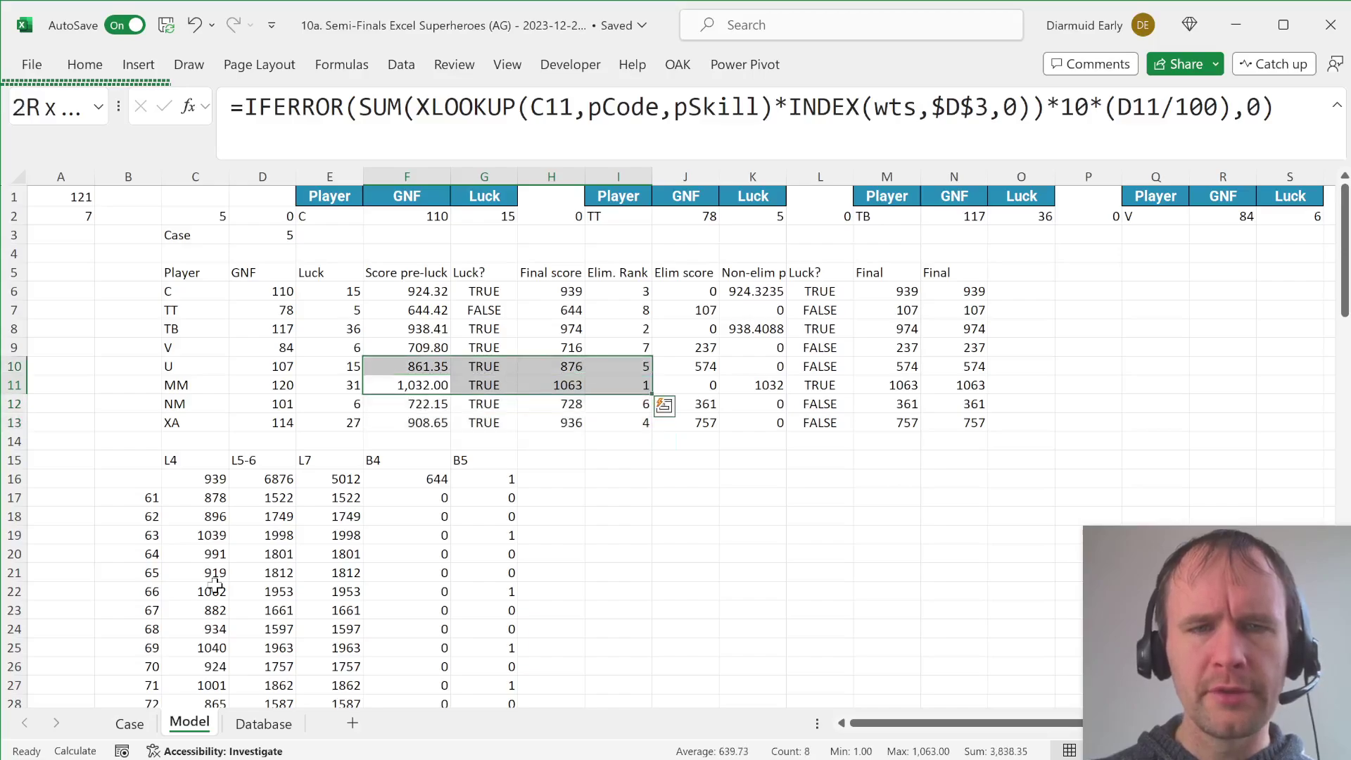
pyautogui.hotkey('shift', 'Down')
pyautogui.hotkey('shift', 'Down')
pyautogui.press('Up')
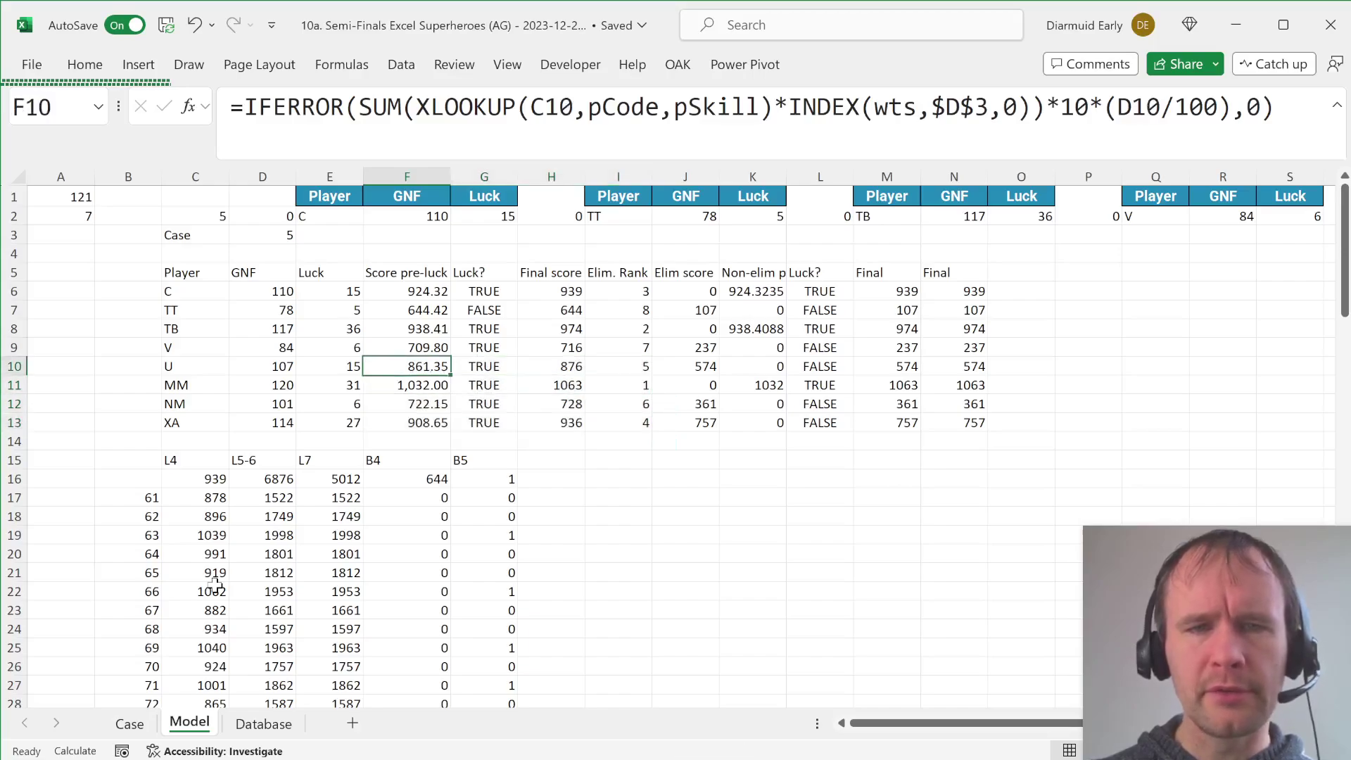
# Check player TT's elimination score formula in J7 and the rest of that player's row.
pyautogui.press('Up')
pyautogui.press('Up')
pyautogui.press('Up')
pyautogui.press('Right')
pyautogui.press('Right')
pyautogui.press('Right')
pyautogui.press('Right')
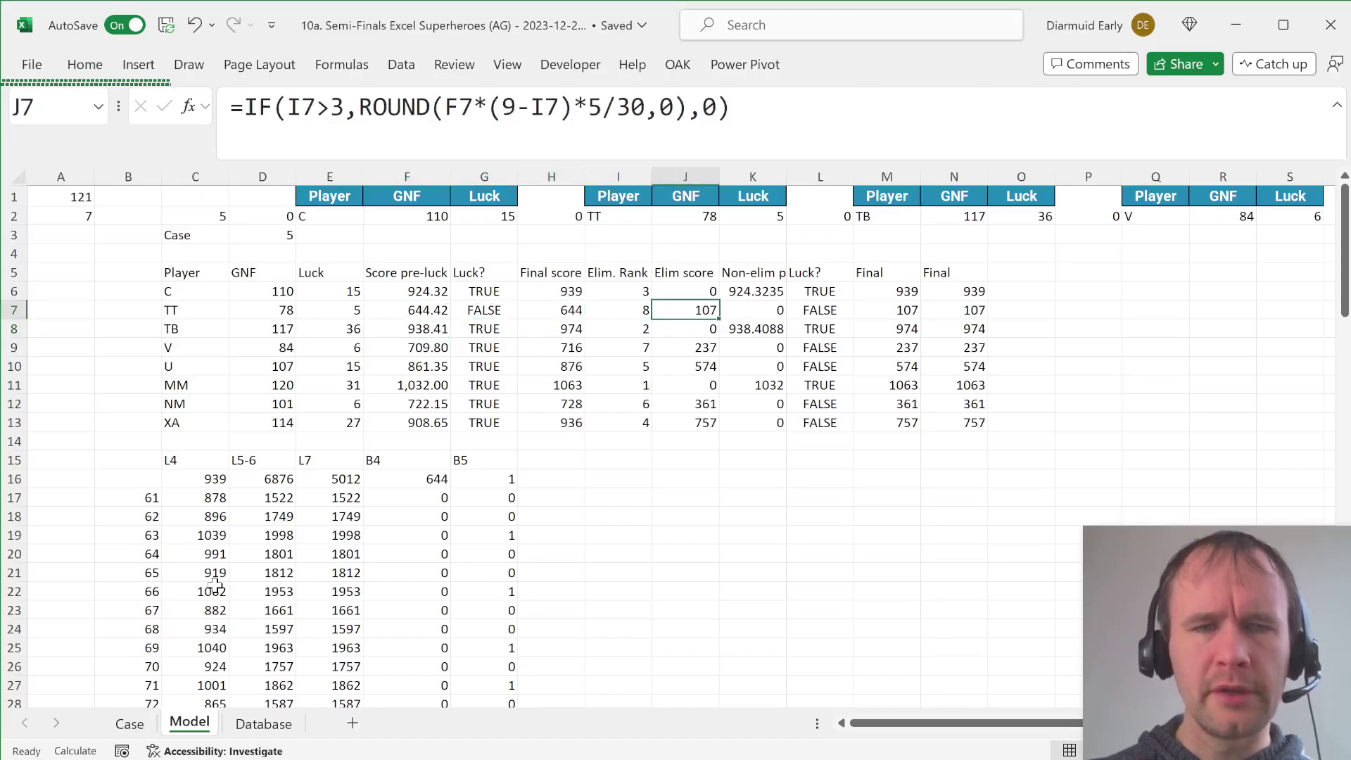
pyautogui.hotkey('shift', 'space')
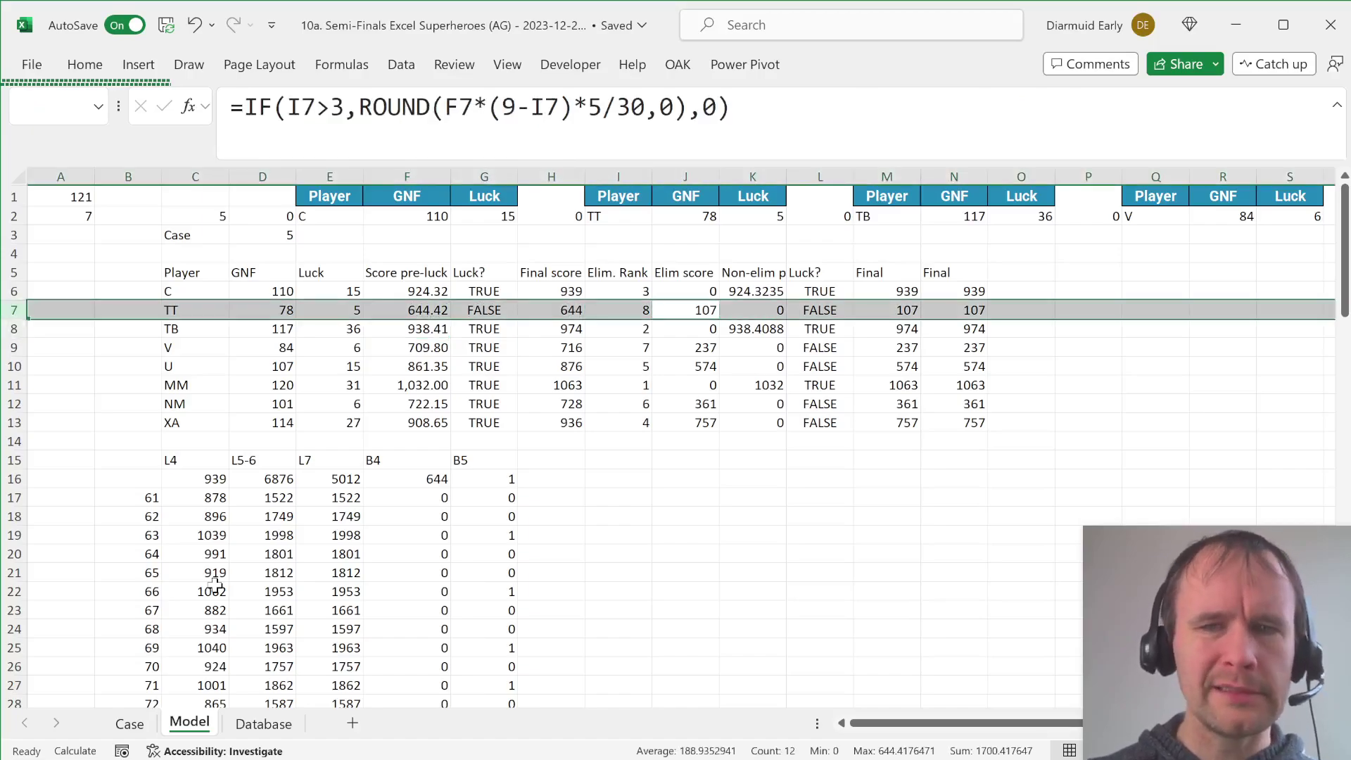
pyautogui.press('Left')
pyautogui.press('Right')
# Evaluate the answer-check formula in F311 of the Case sheet step by step to compare game 121's answer with the expected one.
pyautogui.hotkey('ctrl', 'pageup')
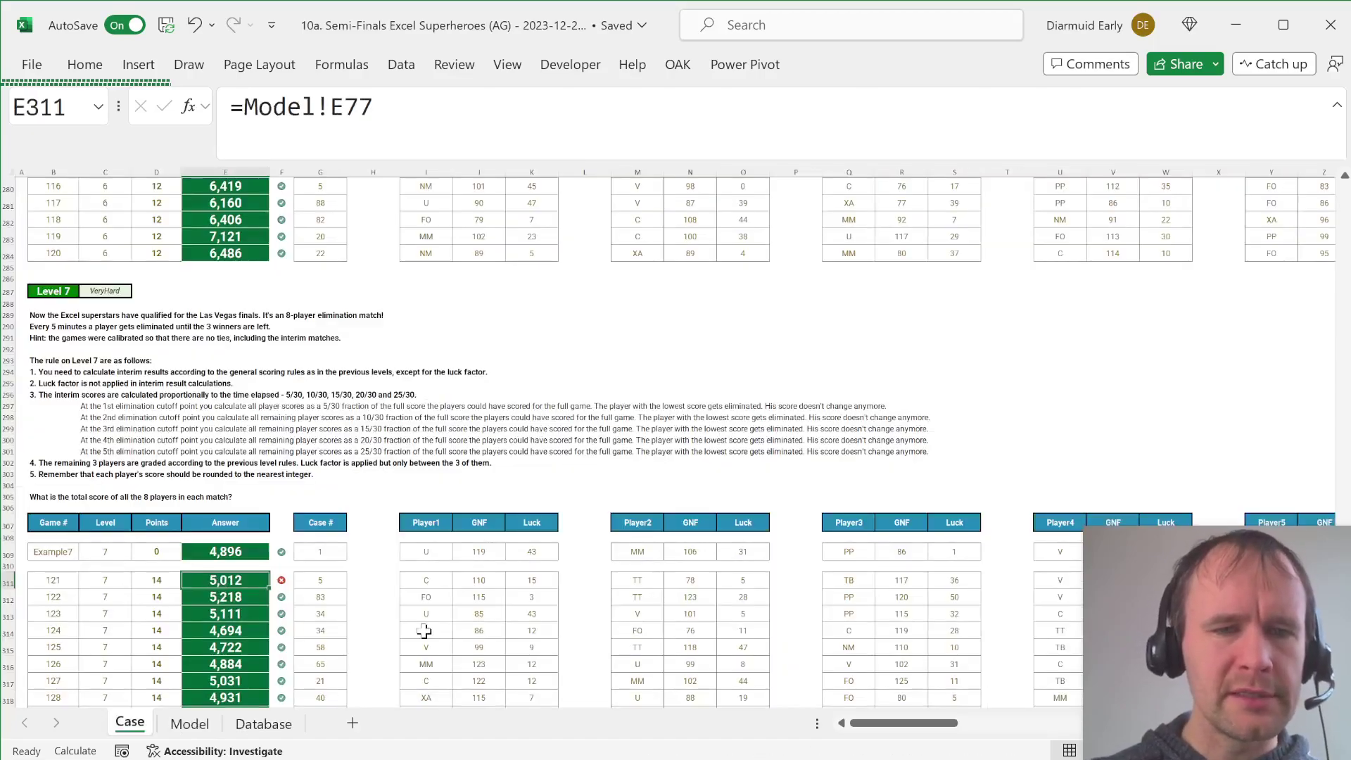
pyautogui.press('Right')
pyautogui.press('alt')
pyautogui.press('m')
pyautogui.press('v')
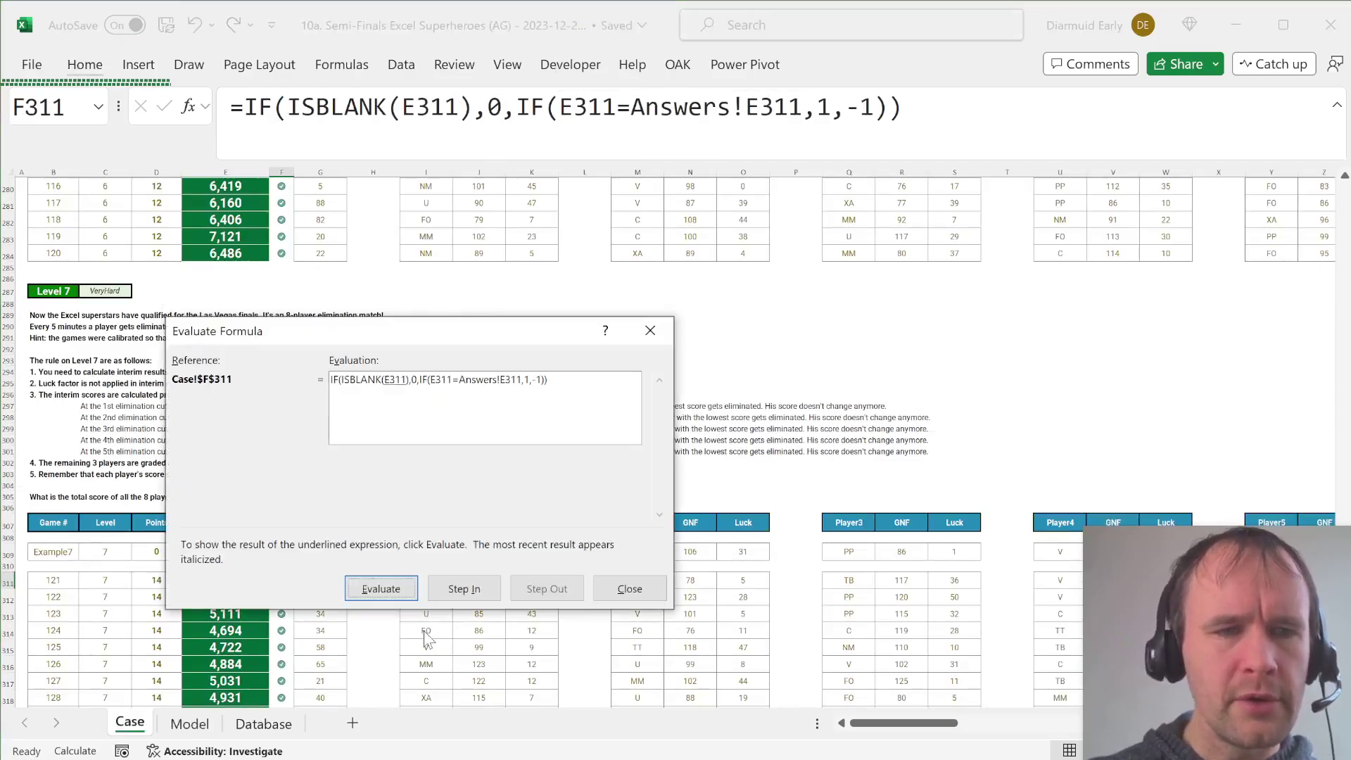
pyautogui.press('Return')
pyautogui.press('Return')
pyautogui.press('Return')
pyautogui.press('Return')
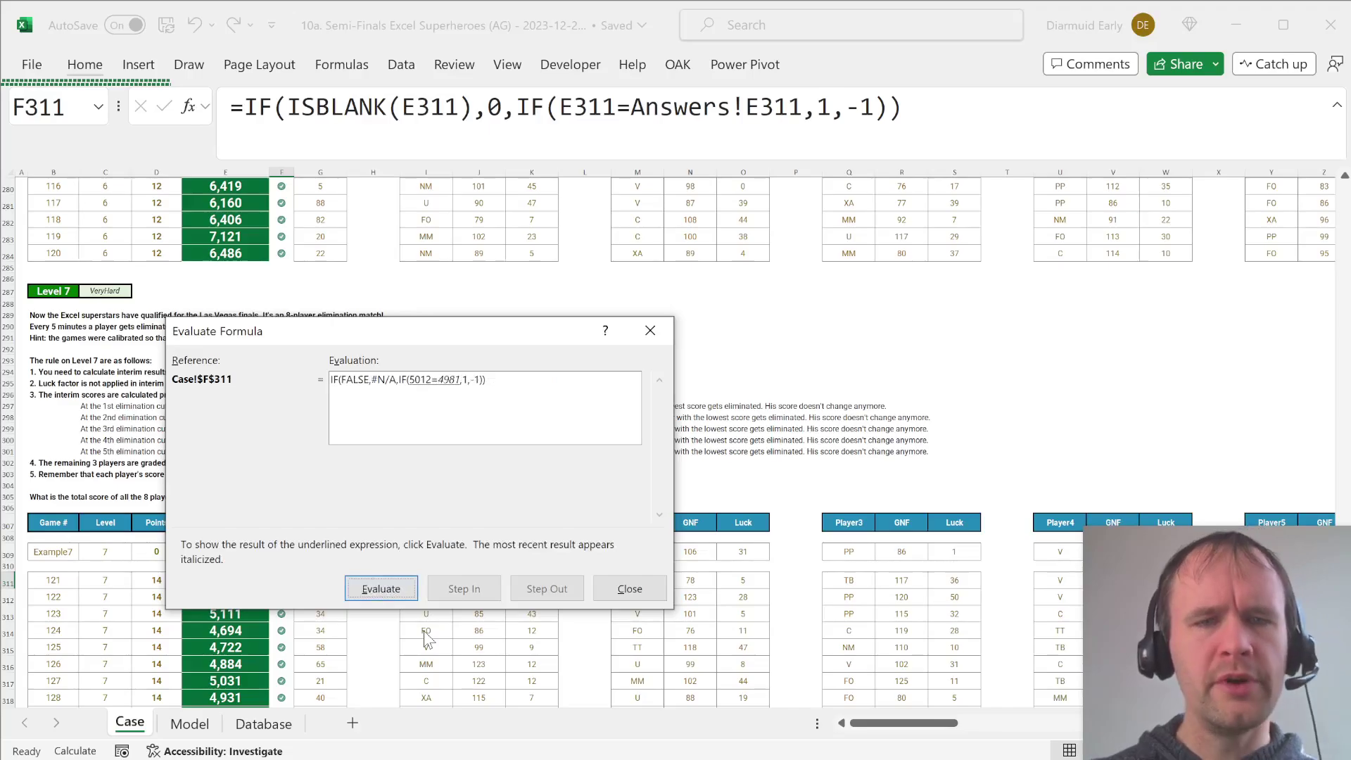
pyautogui.press('Escape')
# Inspect the COUNTIFS luck formulas for the non-eliminated players in column L of the Model sheet, from L6 down to L11.
pyautogui.hotkey('ctrl', 'pagedown')
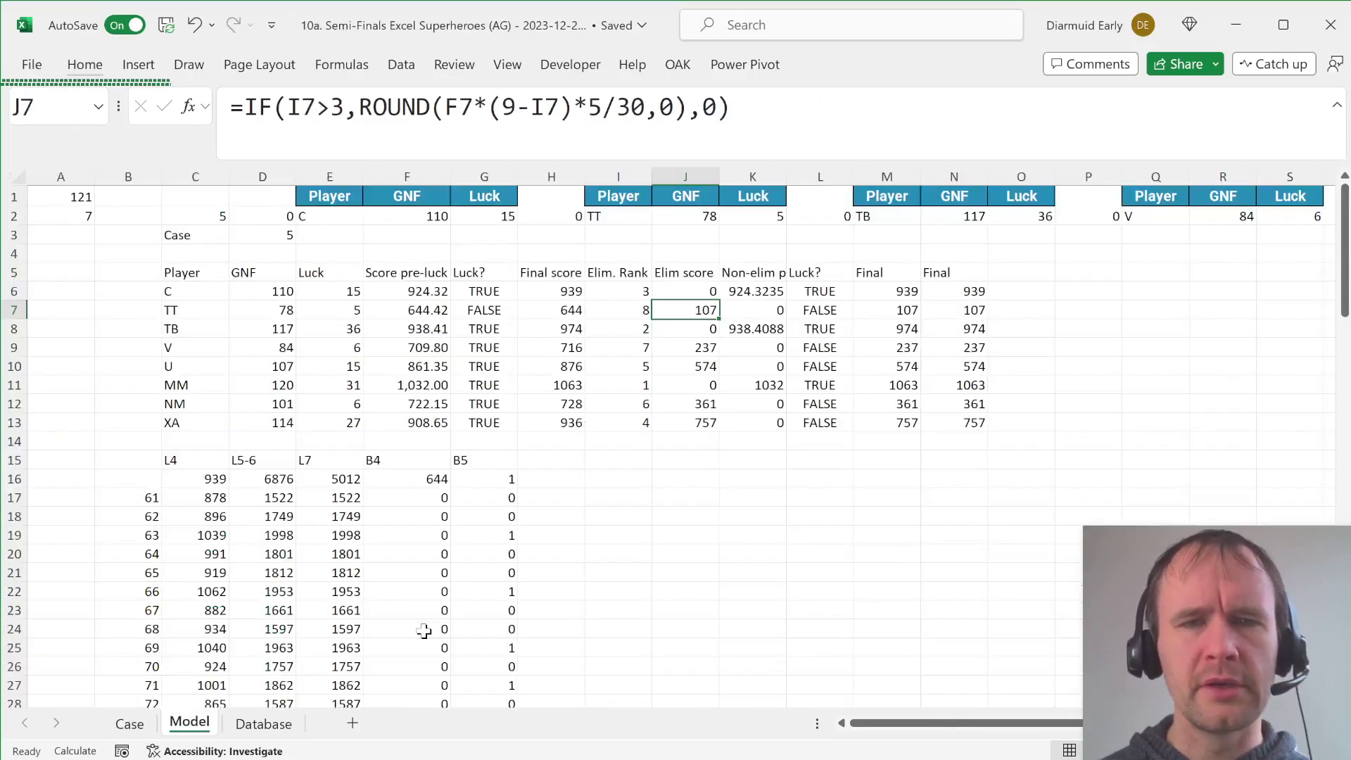
pyautogui.press('Right')
pyautogui.press('Right')
pyautogui.press('Up')
pyautogui.press('Left')
pyautogui.press('Right')
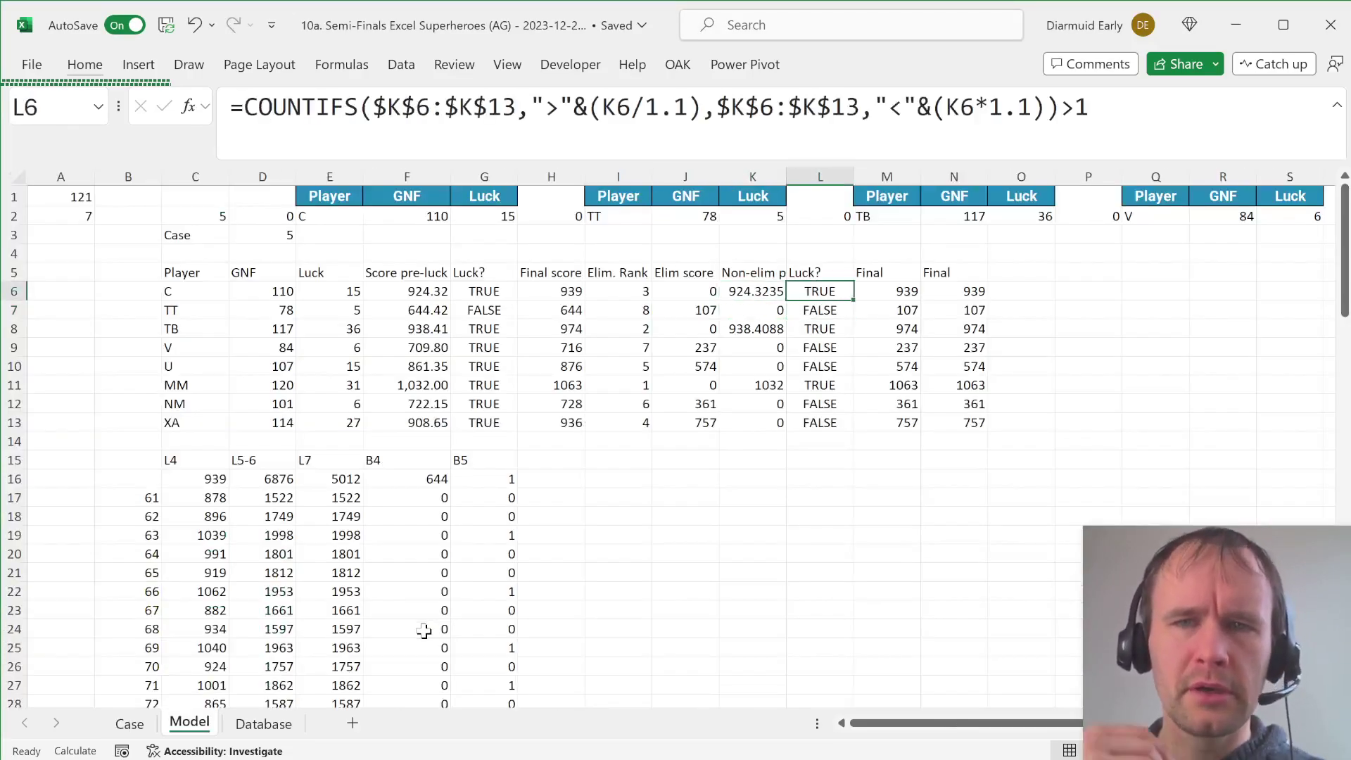
pyautogui.press('F2')
pyautogui.press('Escape')
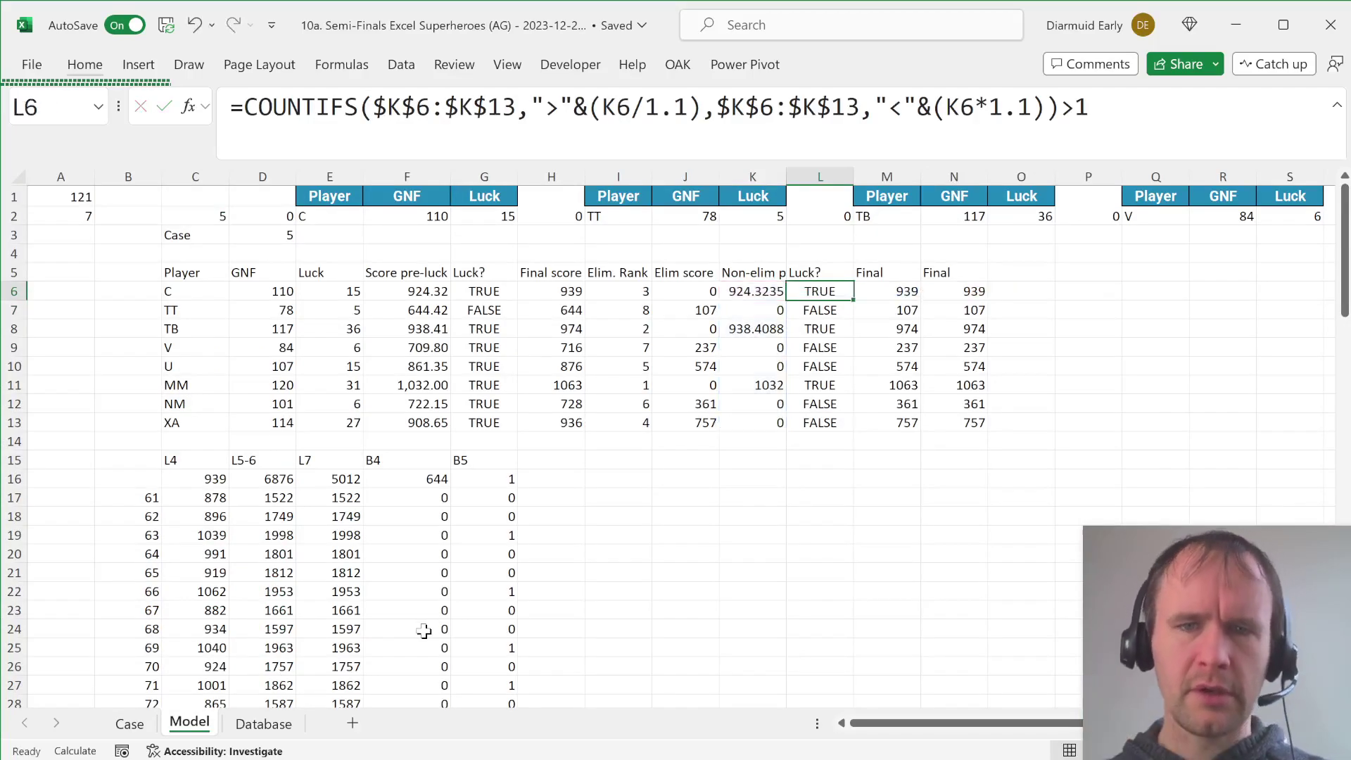
pyautogui.press('Down')
pyautogui.press('Down')
pyautogui.press('Down')
pyautogui.press('Down')
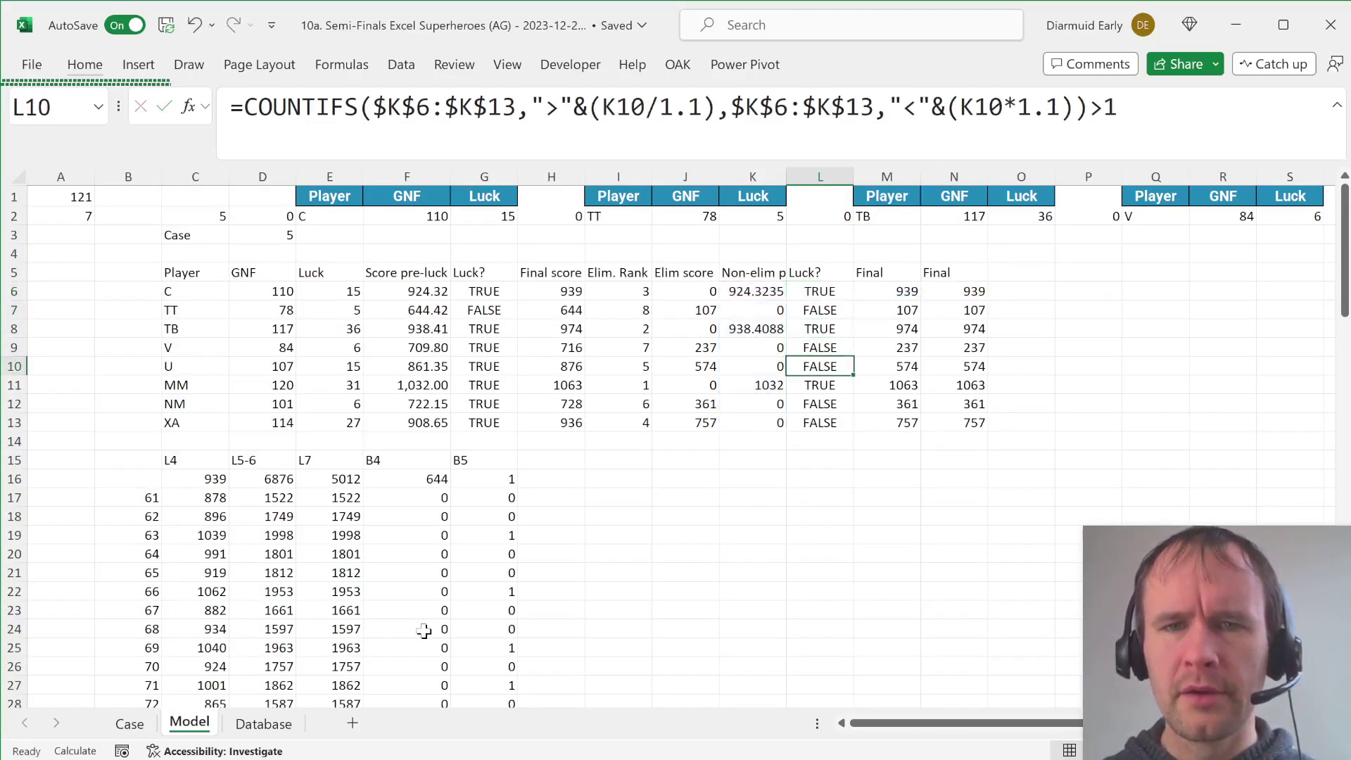
pyautogui.press('Down')
pyautogui.press('F2')
pyautogui.press('Escape')
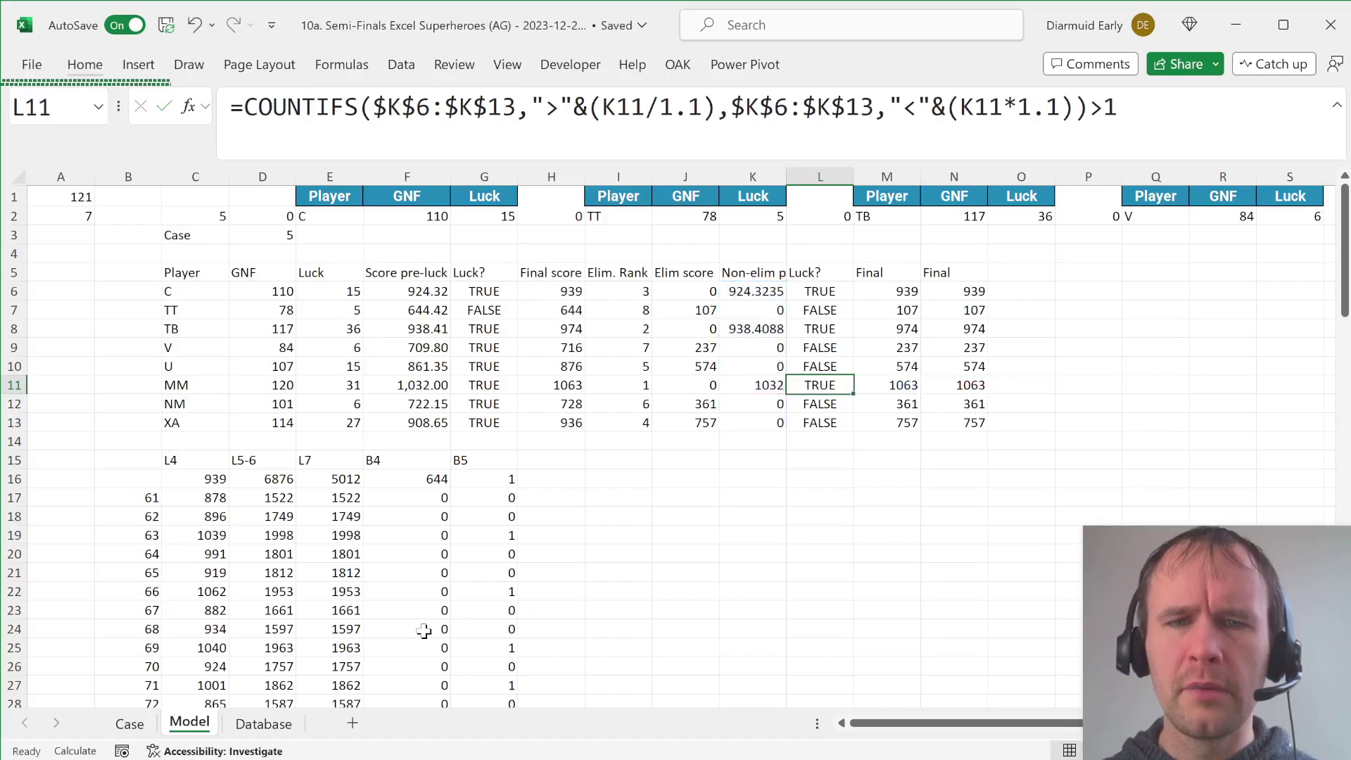
# Enter the formula =K11/K8-1 in K15 to work out the percentage gap between players MM and TB.
pyautogui.press('Down')
pyautogui.press('Down')
pyautogui.press('Down')
pyautogui.press('Down')
pyautogui.press('Left')
pyautogui.write('=')
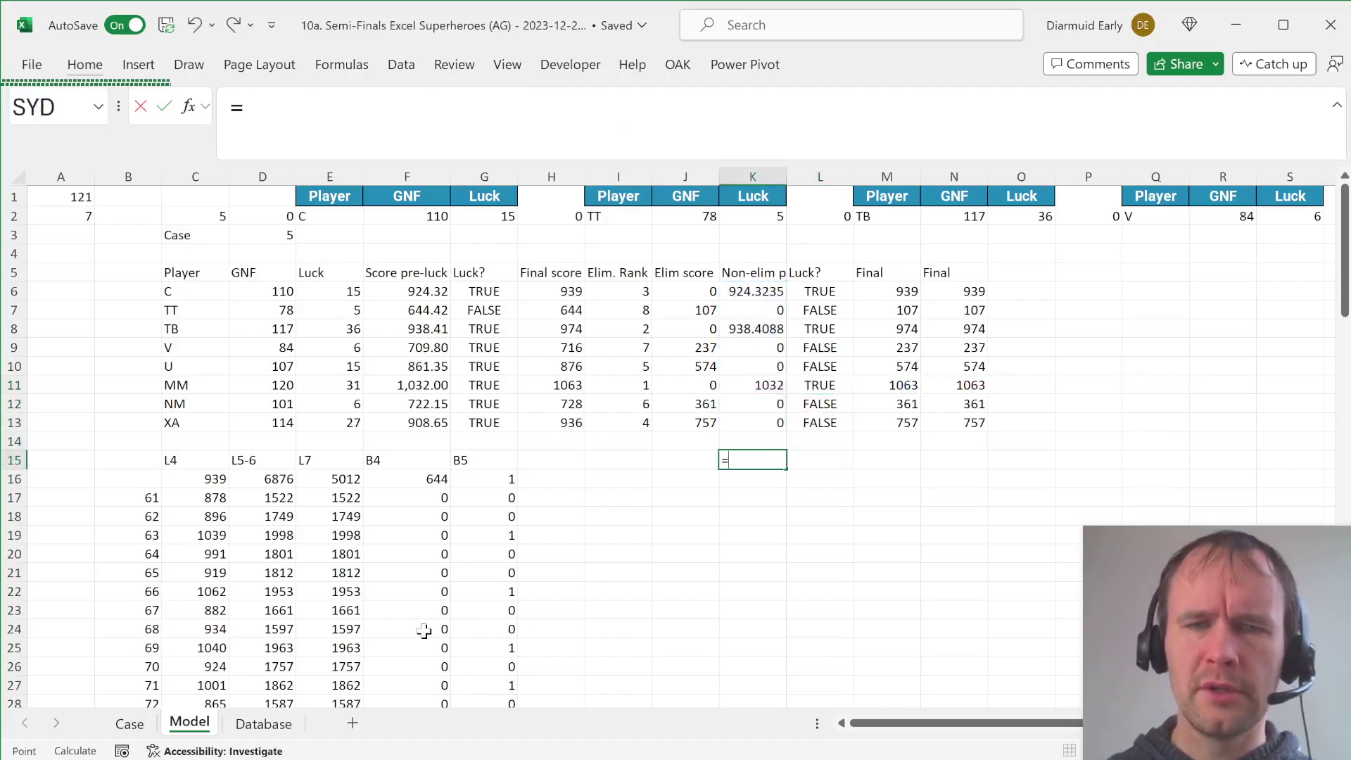
pyautogui.press('Up')
pyautogui.press('Up')
pyautogui.press('Up')
pyautogui.press('Up')
pyautogui.write('/')
pyautogui.press('Up')
pyautogui.press('Up')
pyautogui.press('Up')
pyautogui.press('Up')
pyautogui.press('Up')
pyautogui.press('Up')
pyautogui.press('Up')
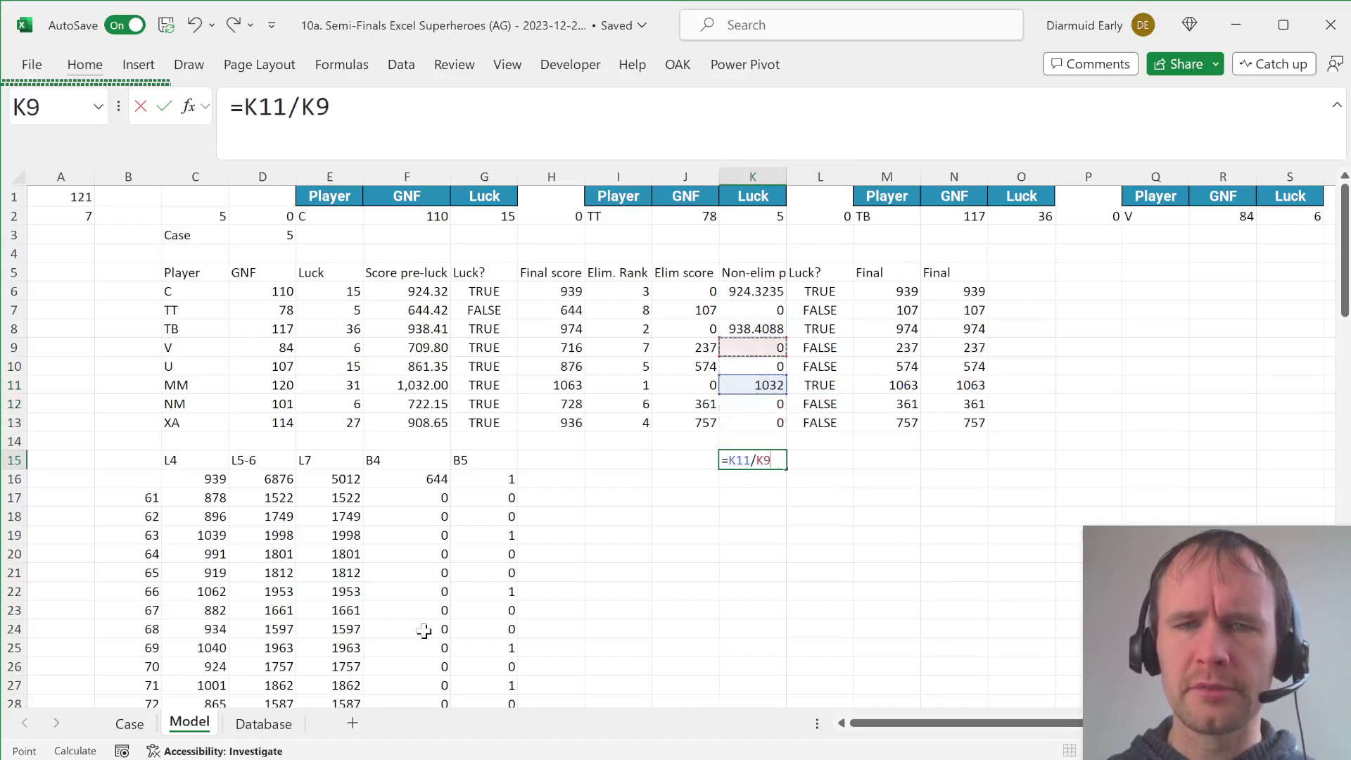
pyautogui.write('-1')
pyautogui.press('Return')
pyautogui.press('Up')
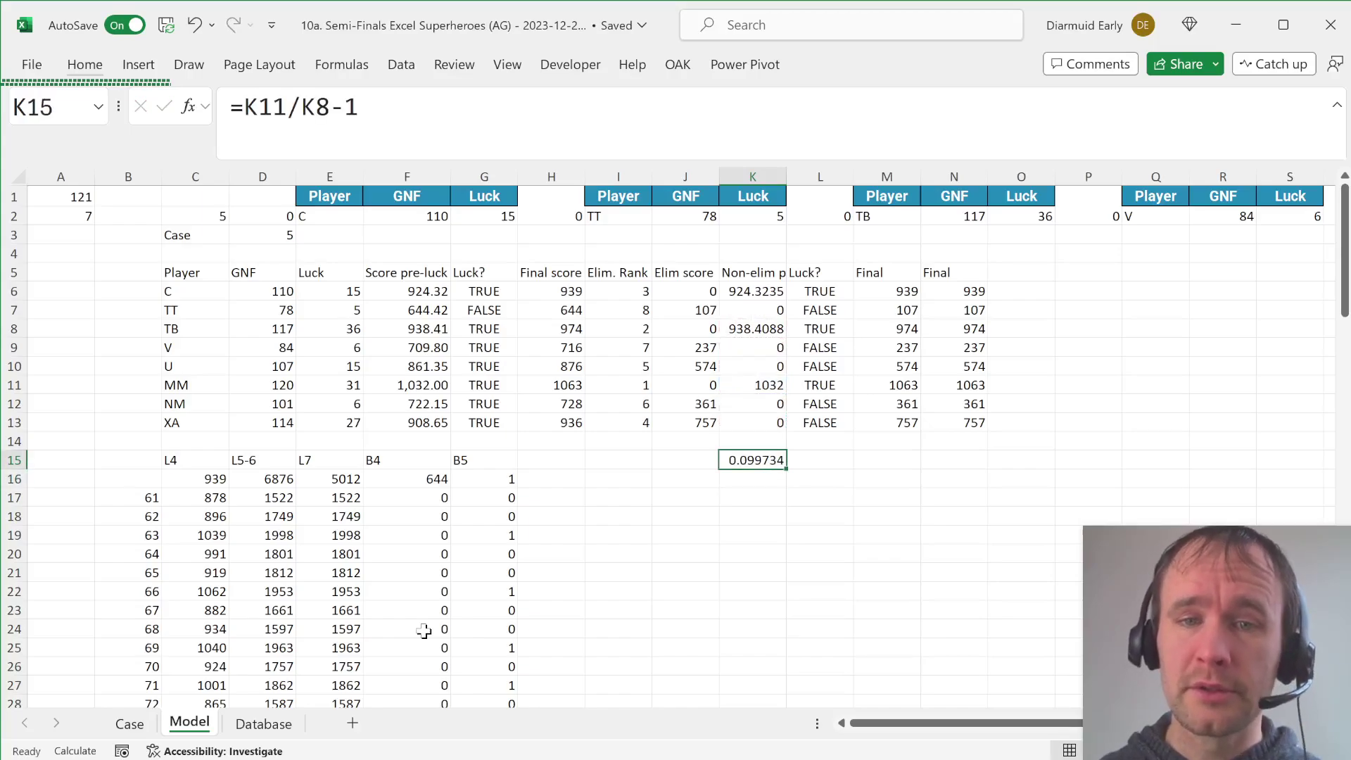
# Override player MM's non-eliminated luck flag in L11 with FALSE.
pyautogui.press('Right')
pyautogui.press('Up')
pyautogui.press('Up')
pyautogui.press('Up')
pyautogui.press('Up')
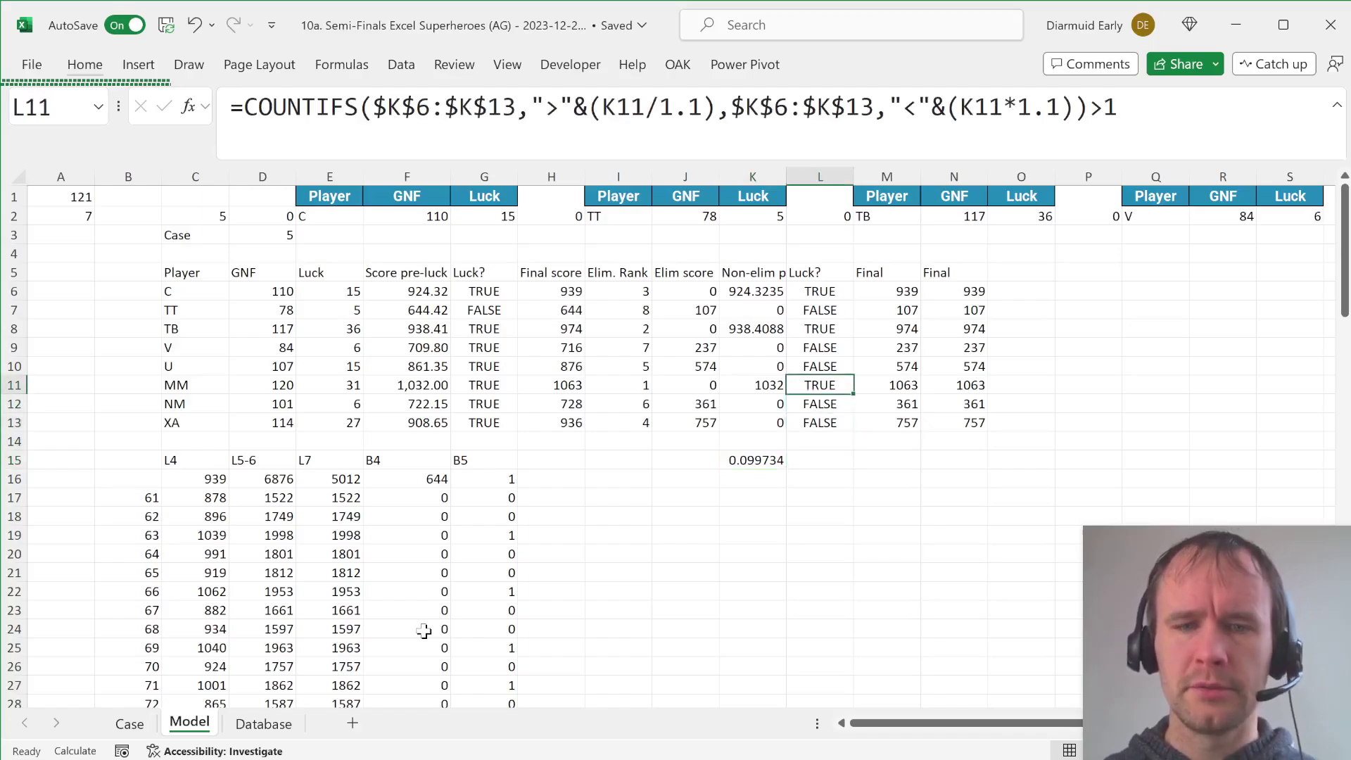
pyautogui.write('false')
pyautogui.press('Return')
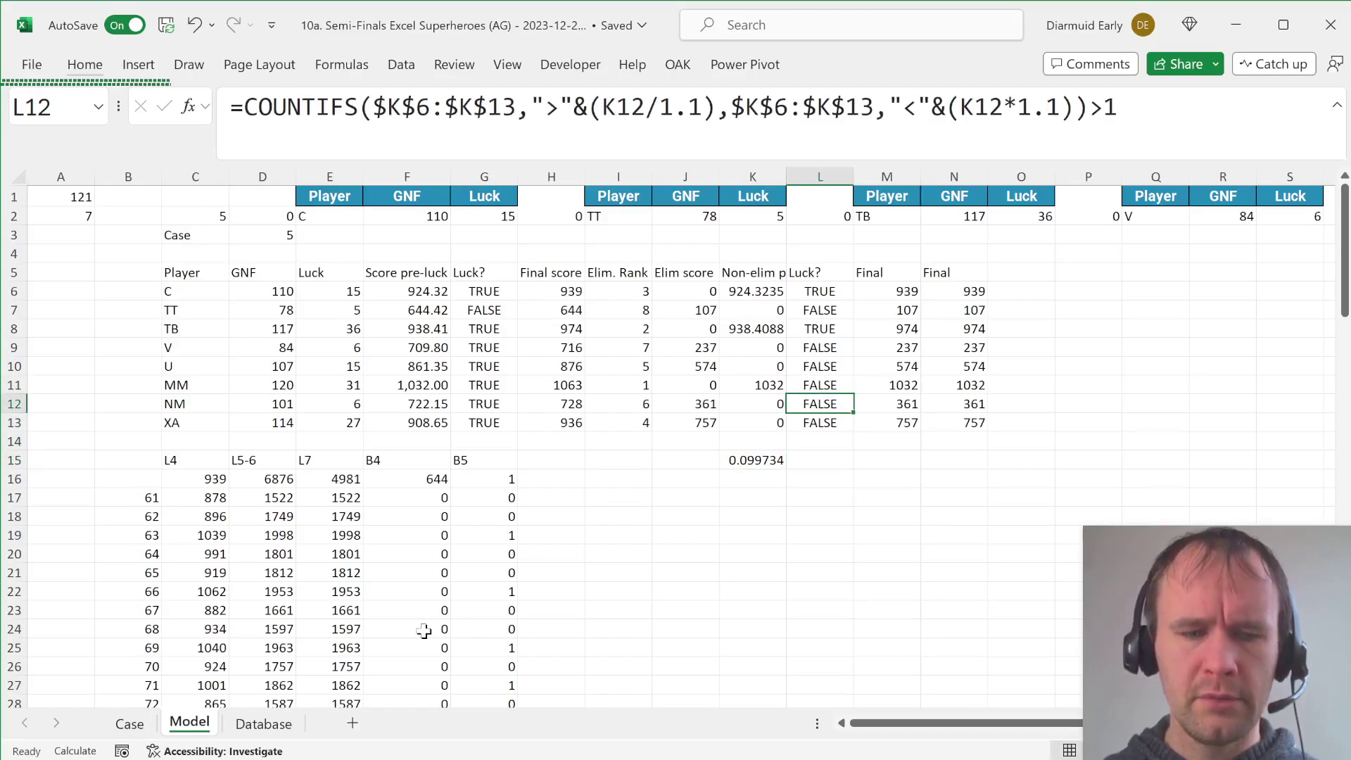
# Check the total of all eight players' final scores in N6:N13.
pyautogui.press('Right')
pyautogui.press('Right')
pyautogui.hotkey('ctrl', 'Up')
pyautogui.press('Down')
pyautogui.hotkey('ctrl', 'shift', 'Down')
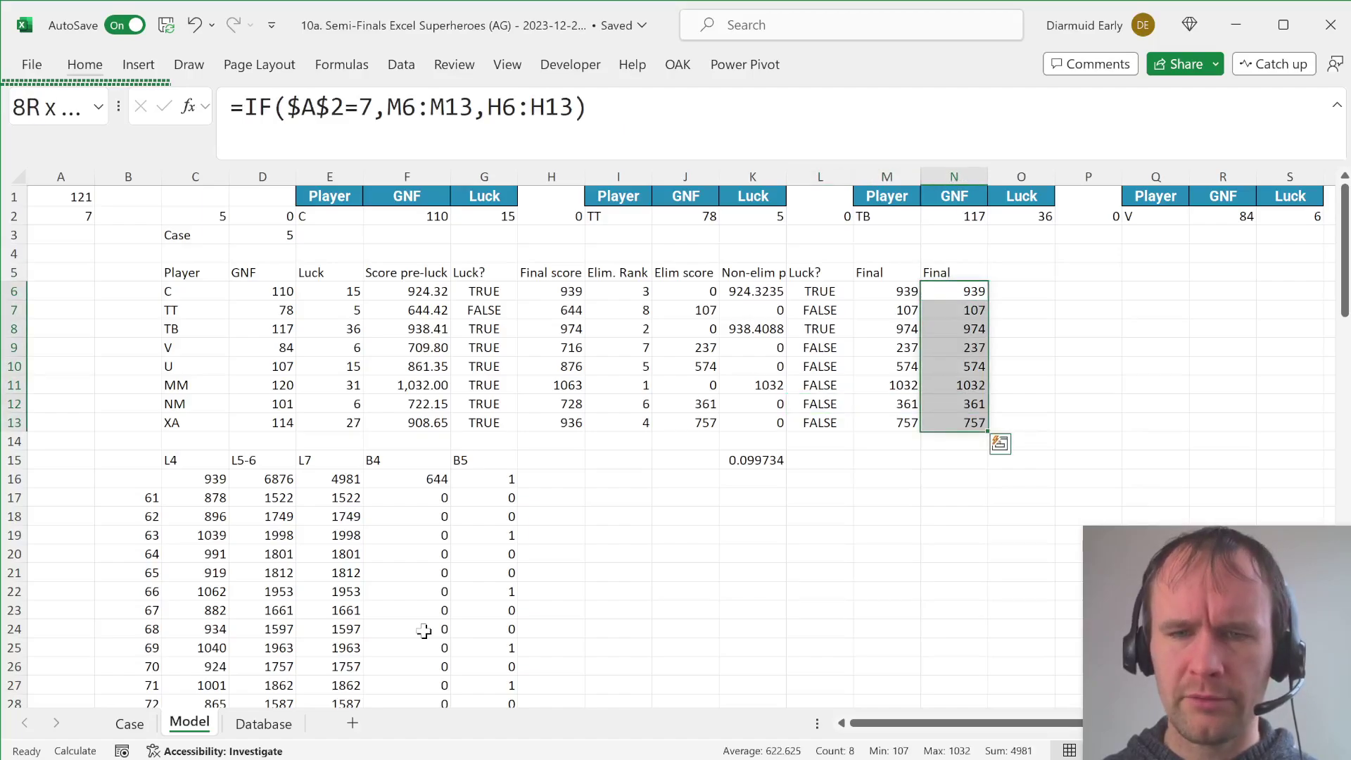
# Evaluate the answer-check formula in F311 of the Case sheet again to read game 121's expected answer.
pyautogui.hotkey('ctrl', 'pageup')
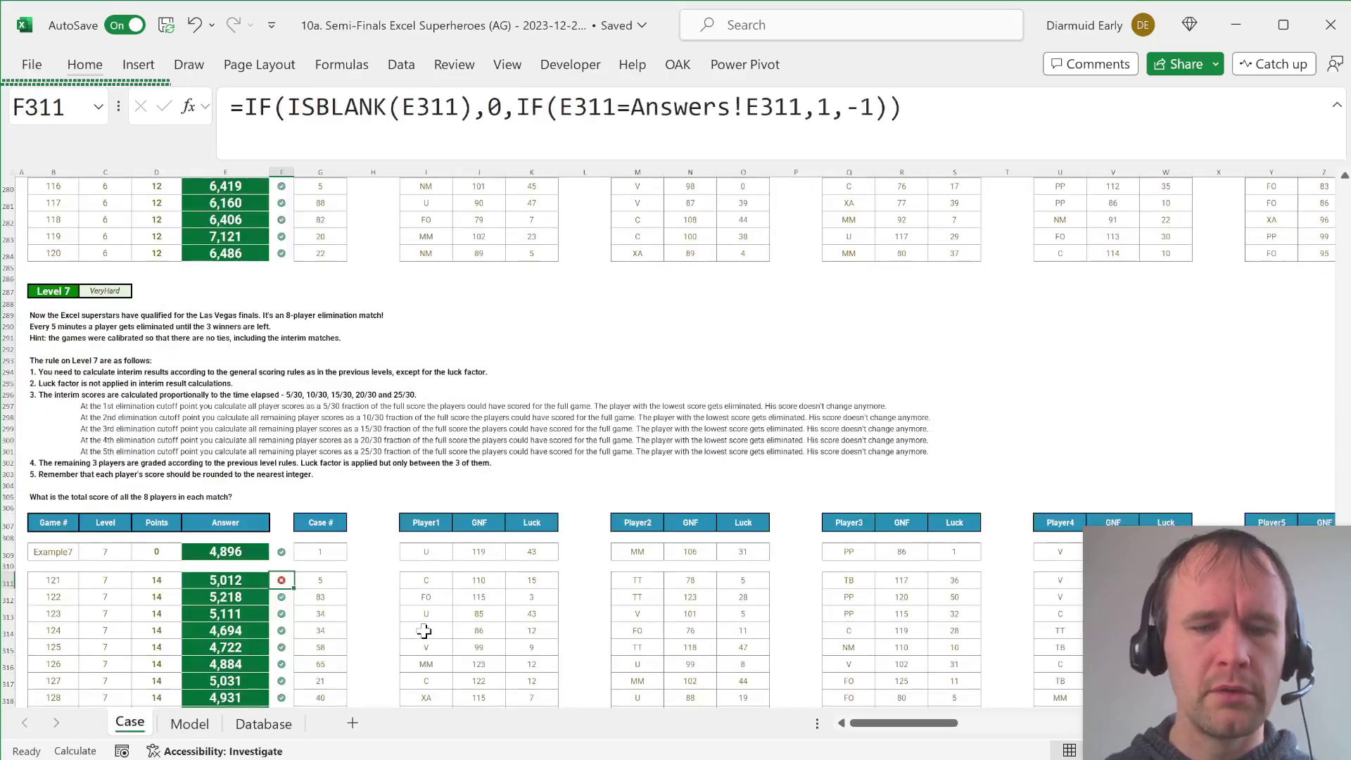
pyautogui.hotkey('alt', 'm')
pyautogui.press('v')
pyautogui.press('Return')
pyautogui.press('Return')
pyautogui.press('Return')
pyautogui.press('Return')
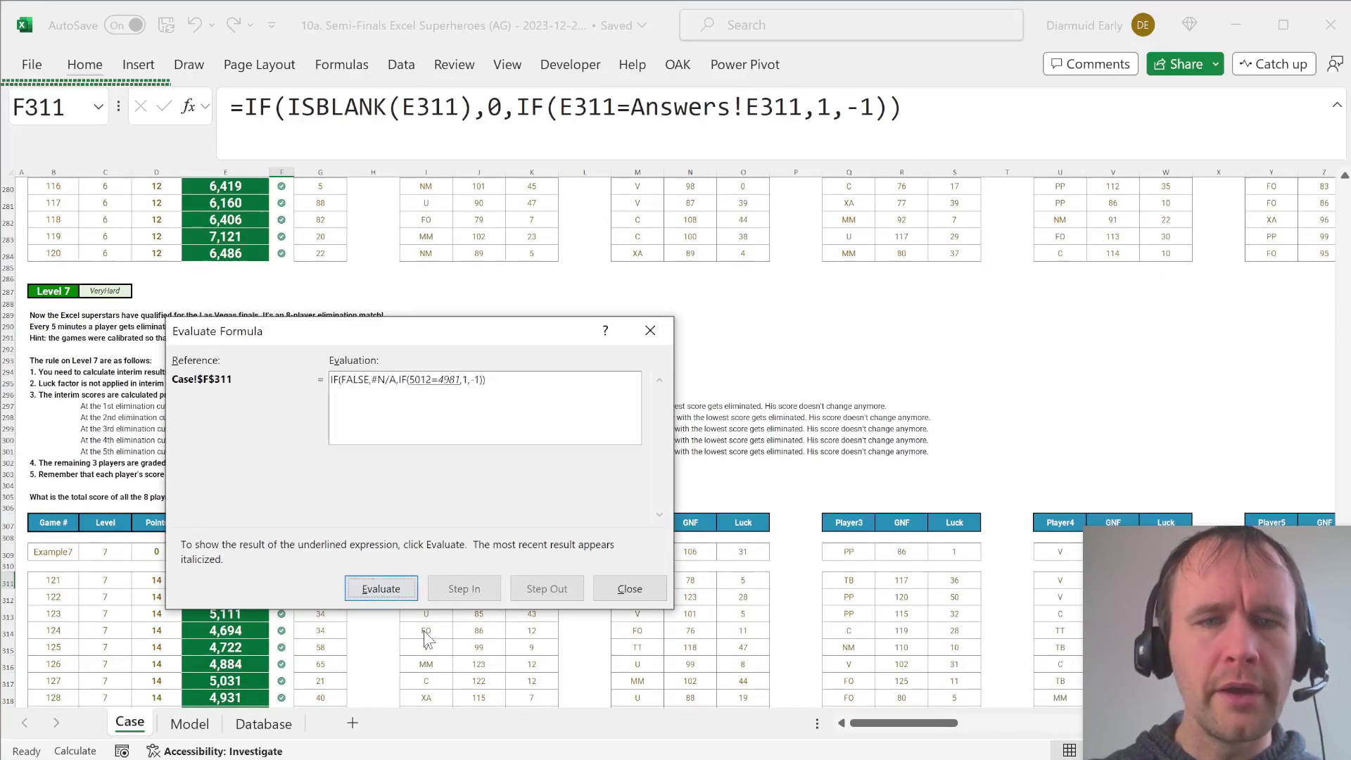
pyautogui.press('Escape')
# Undo the FALSE override in L11 of the Model sheet to restore its COUNTIFS luck formula.
pyautogui.hotkey('ctrl', 'pagedown')
pyautogui.press('Left')
pyautogui.press('Down')
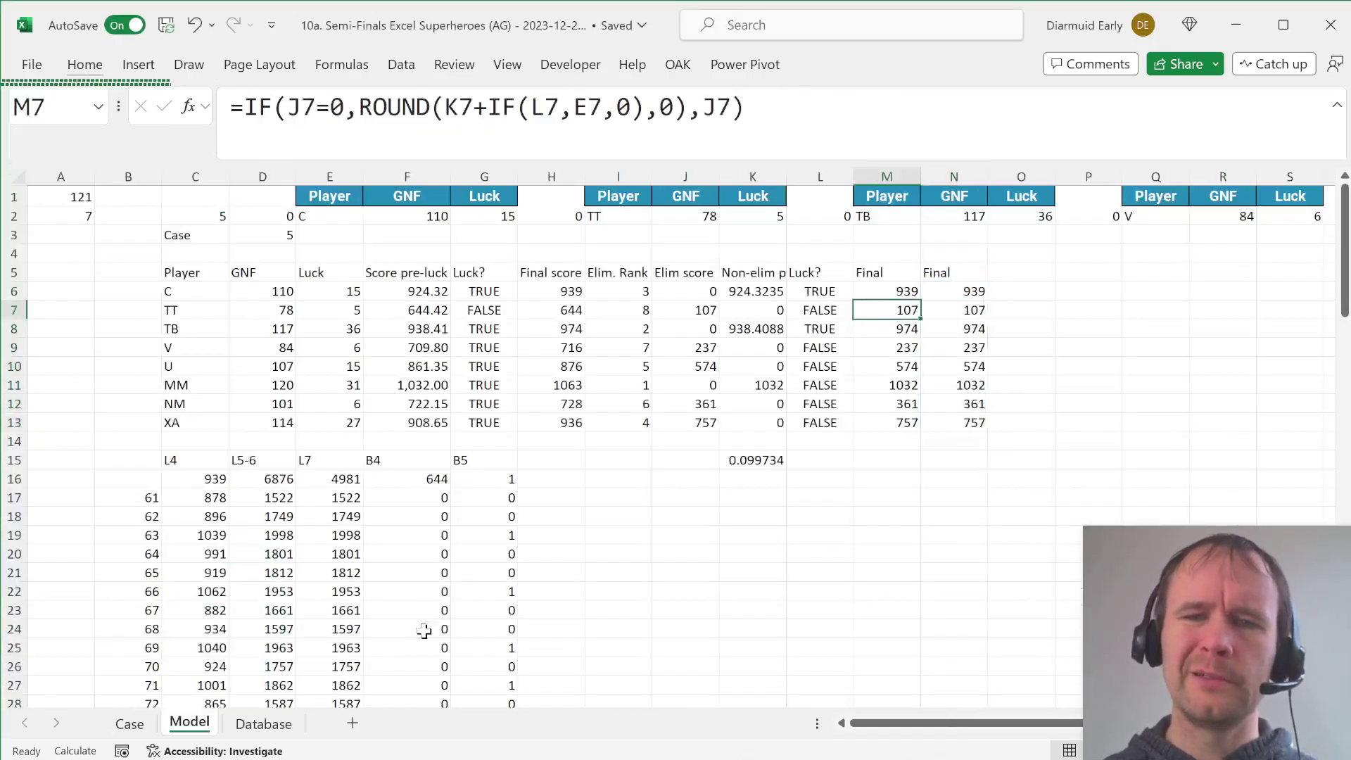
pyautogui.press('Left')
pyautogui.press('Left')
pyautogui.press('Down')
pyautogui.press('Down')
pyautogui.press('Right')
pyautogui.press('Down')
pyautogui.press('Down')
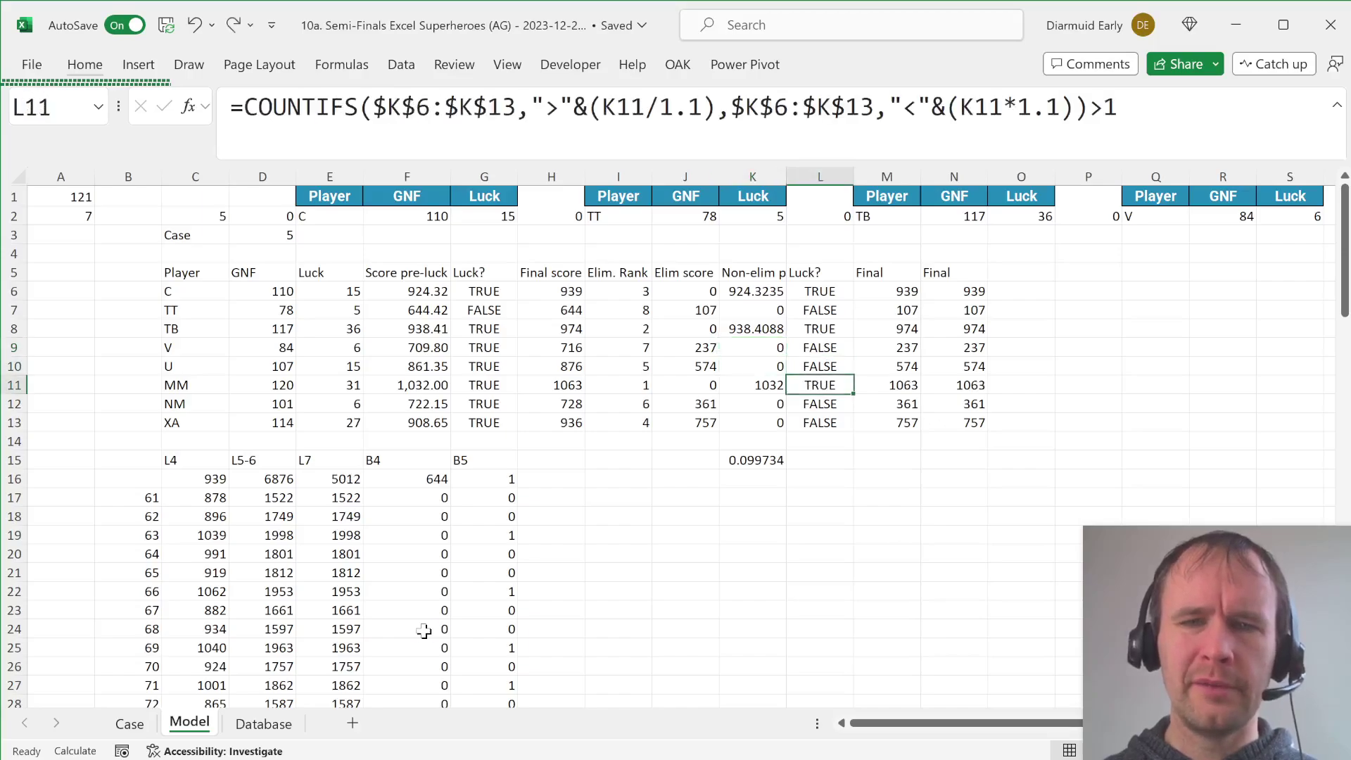
# Review the percentage-gap formula and its result in K15.
pyautogui.press('Left')
pyautogui.press('Down')
pyautogui.press('Down')
pyautogui.press('Down')
pyautogui.press('Down')
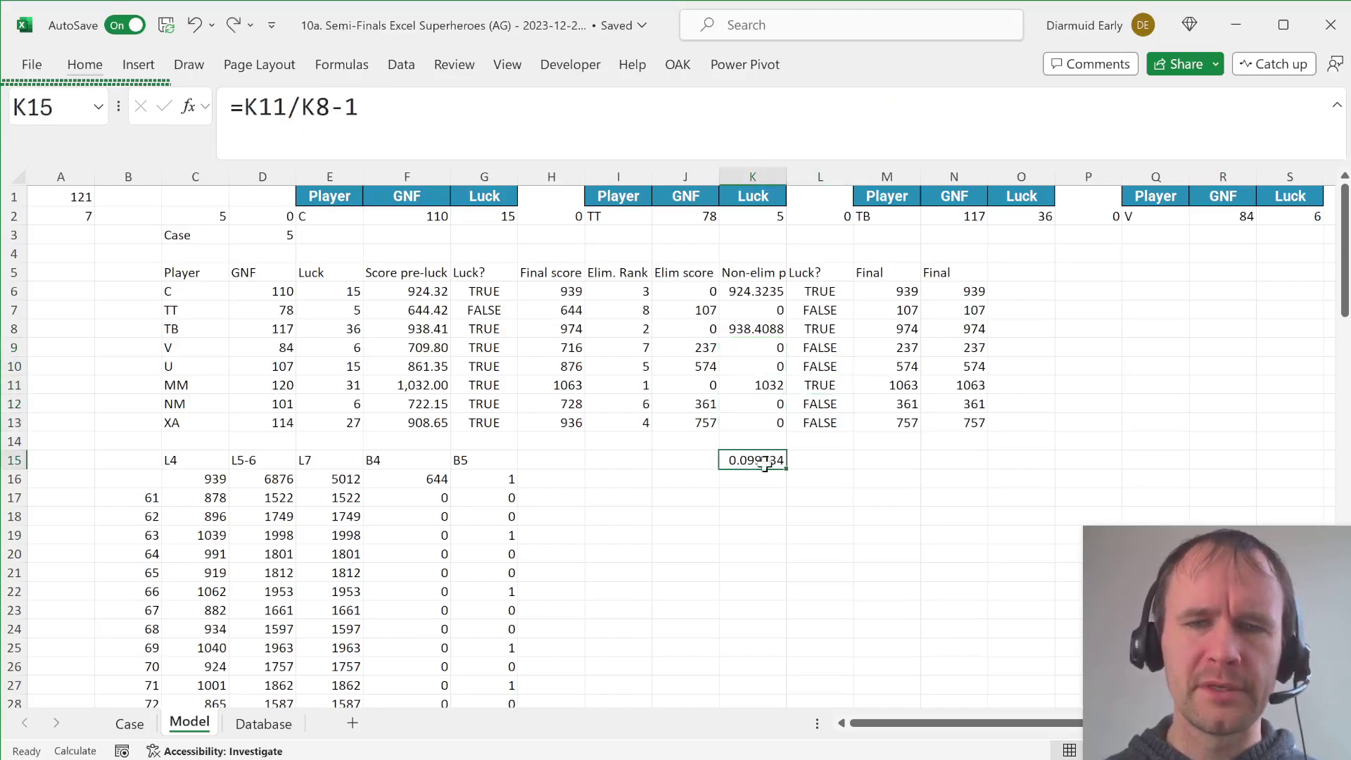
# Search the Case sheet for "rounddown".
pyautogui.hotkey('ctrl', 'pageup')
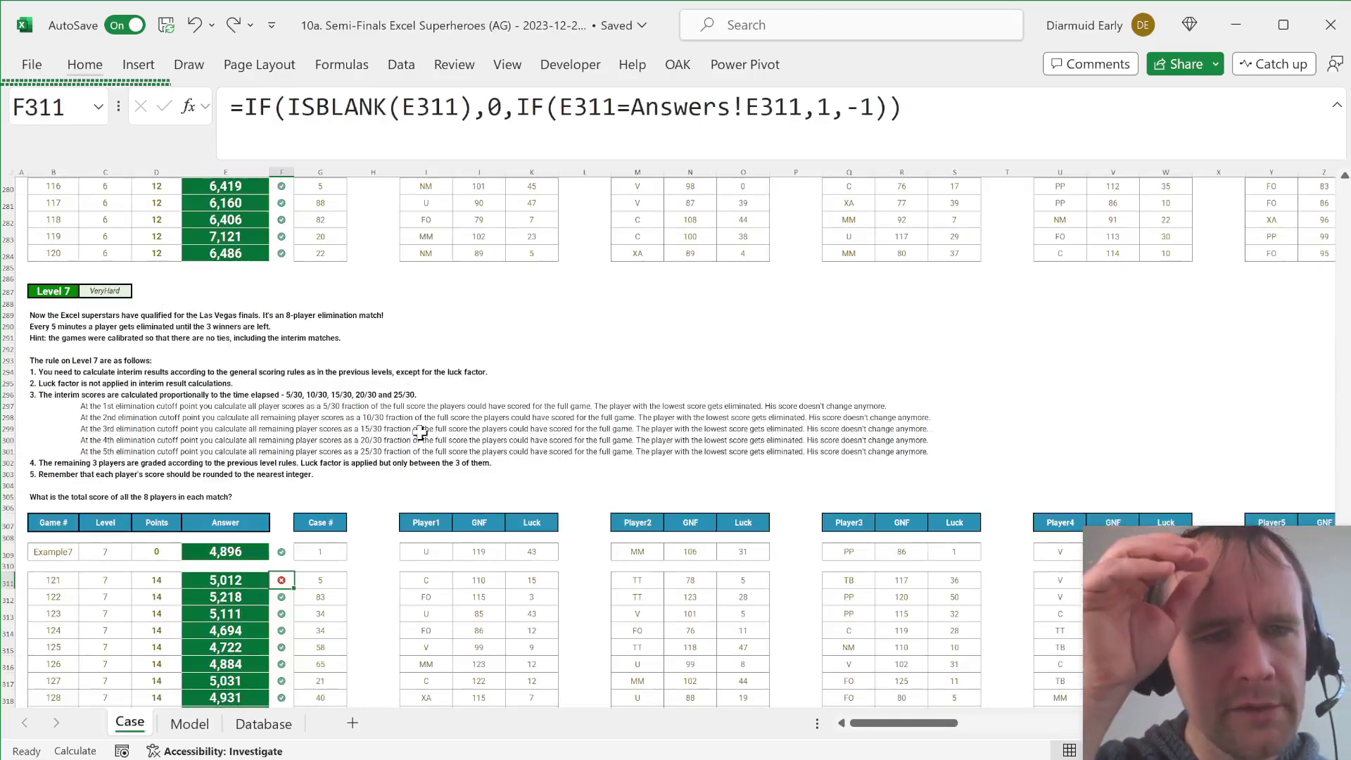
pyautogui.hotkey('ctrl', 'f')
pyautogui.write('round')
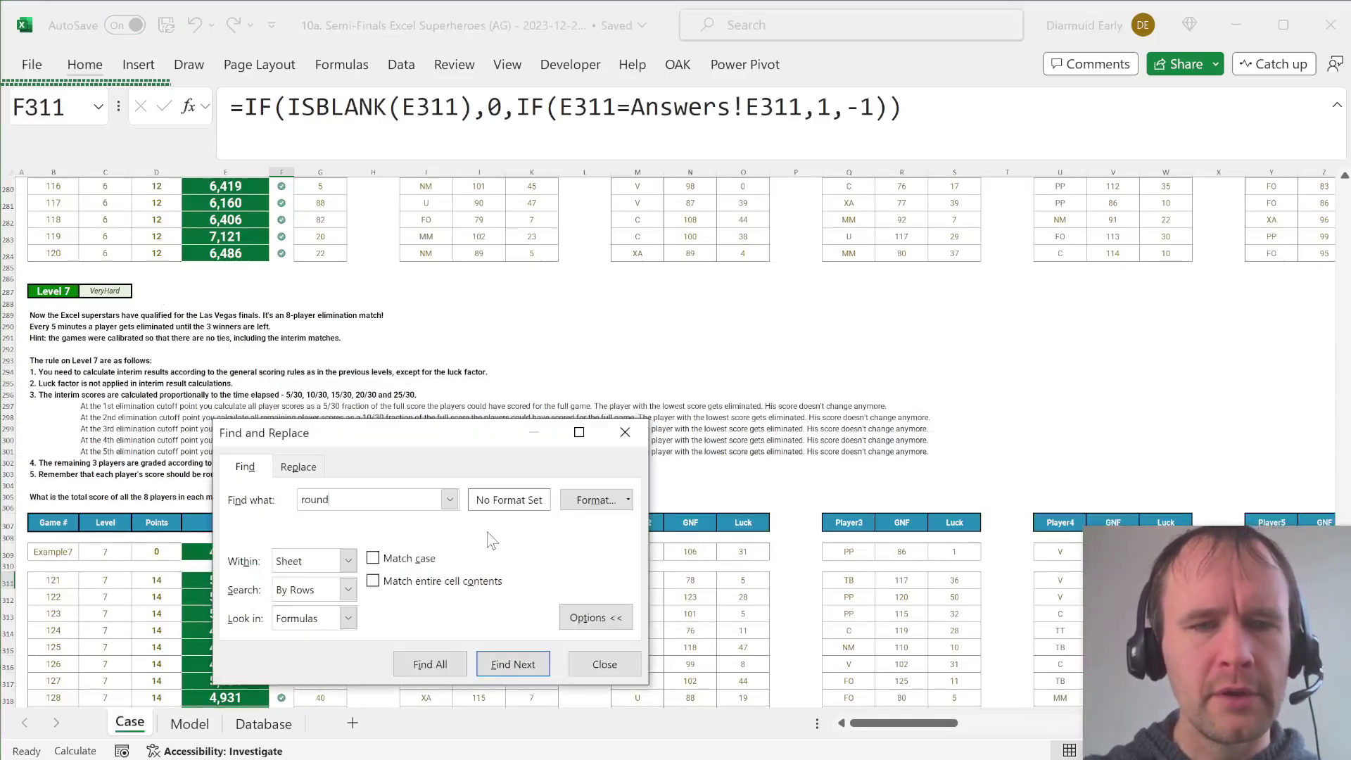
pyautogui.write('down')
pyautogui.press('Return')
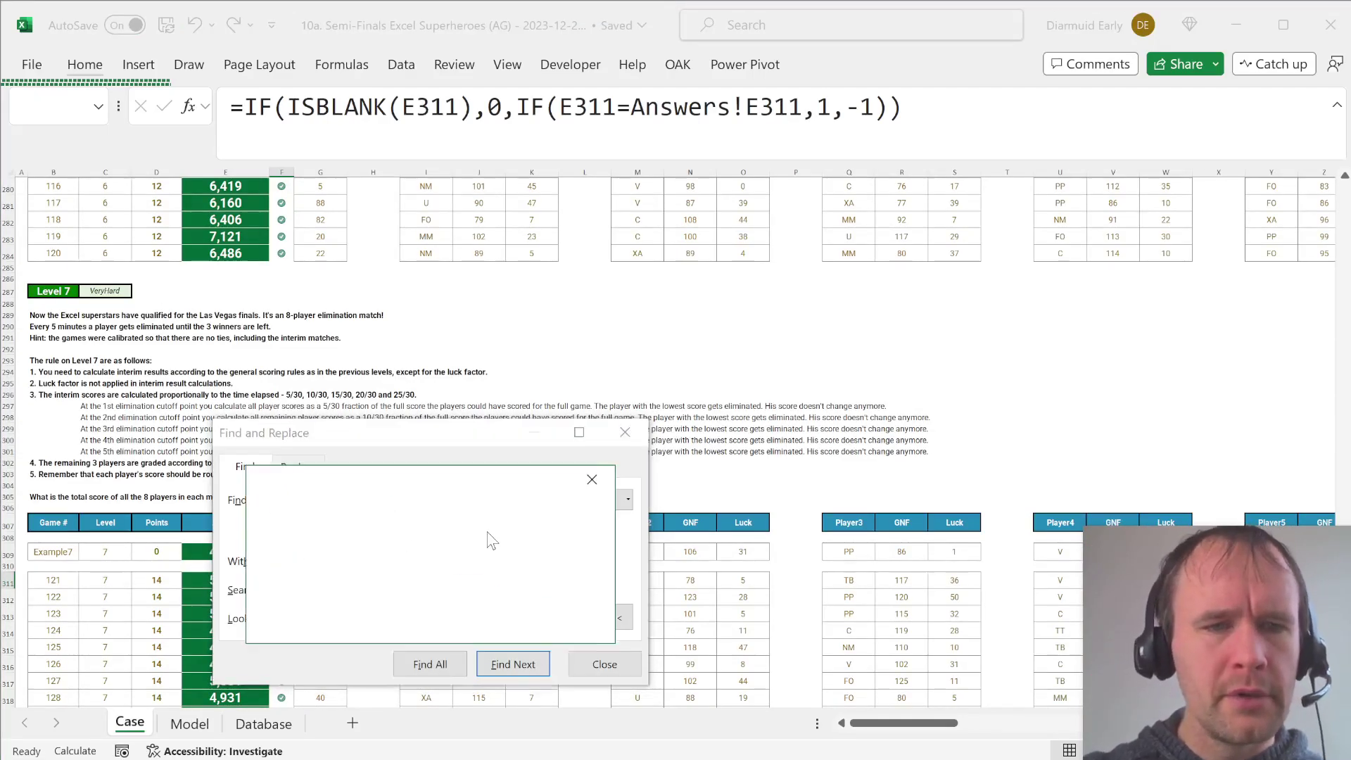
pyautogui.press('Return')
pyautogui.press('Escape')
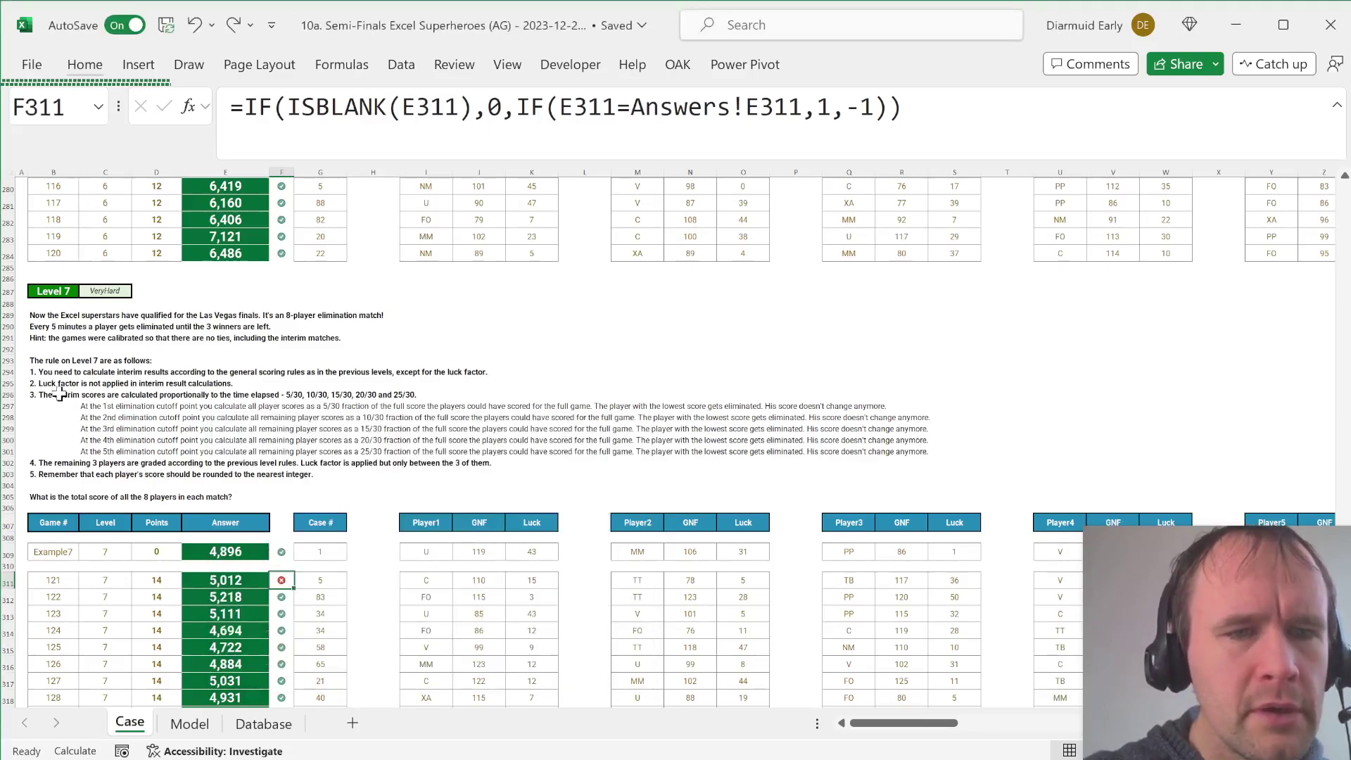
# Search the Case sheet for "round" and step through the matches to find the rounding rules.
pyautogui.hotkey('ctrl', 'f')
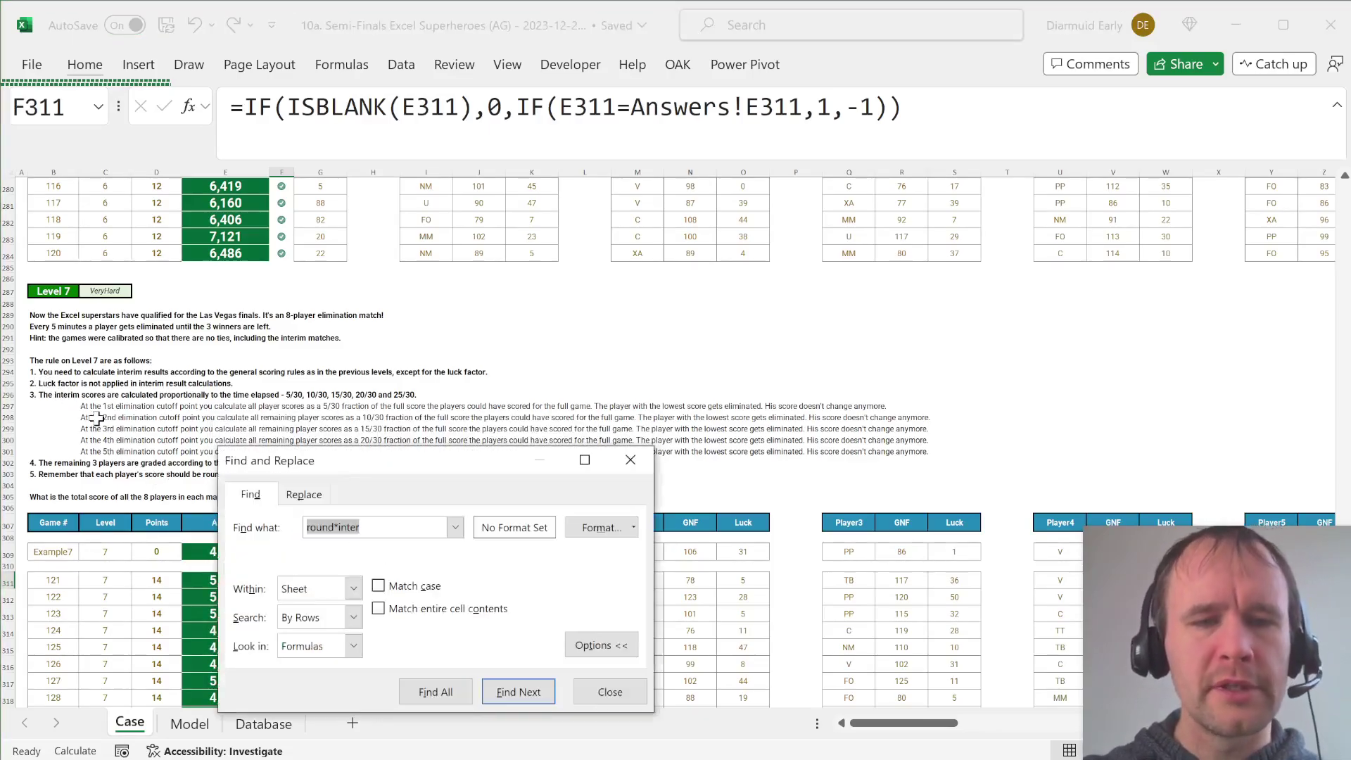
pyautogui.write('round')
pyautogui.press('Return')
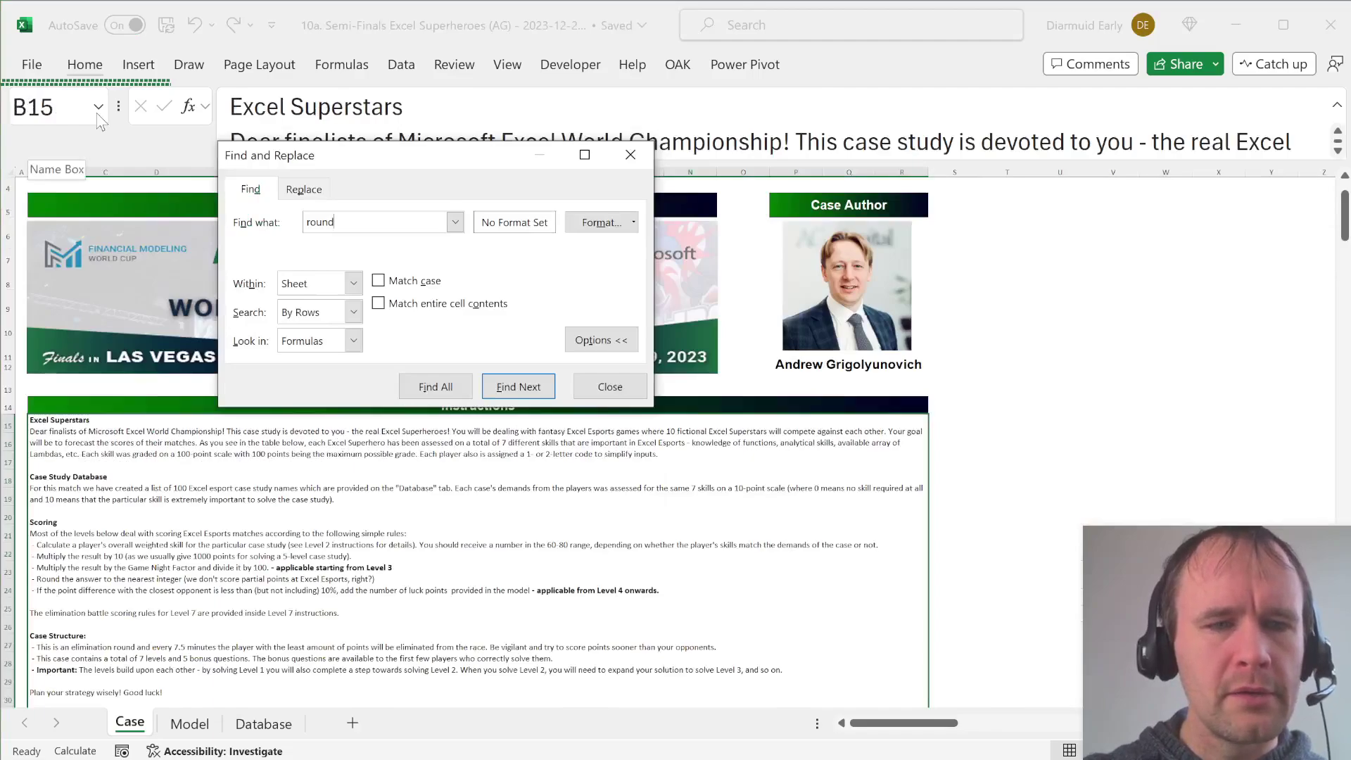
pyautogui.press('Return')
pyautogui.press('Return')
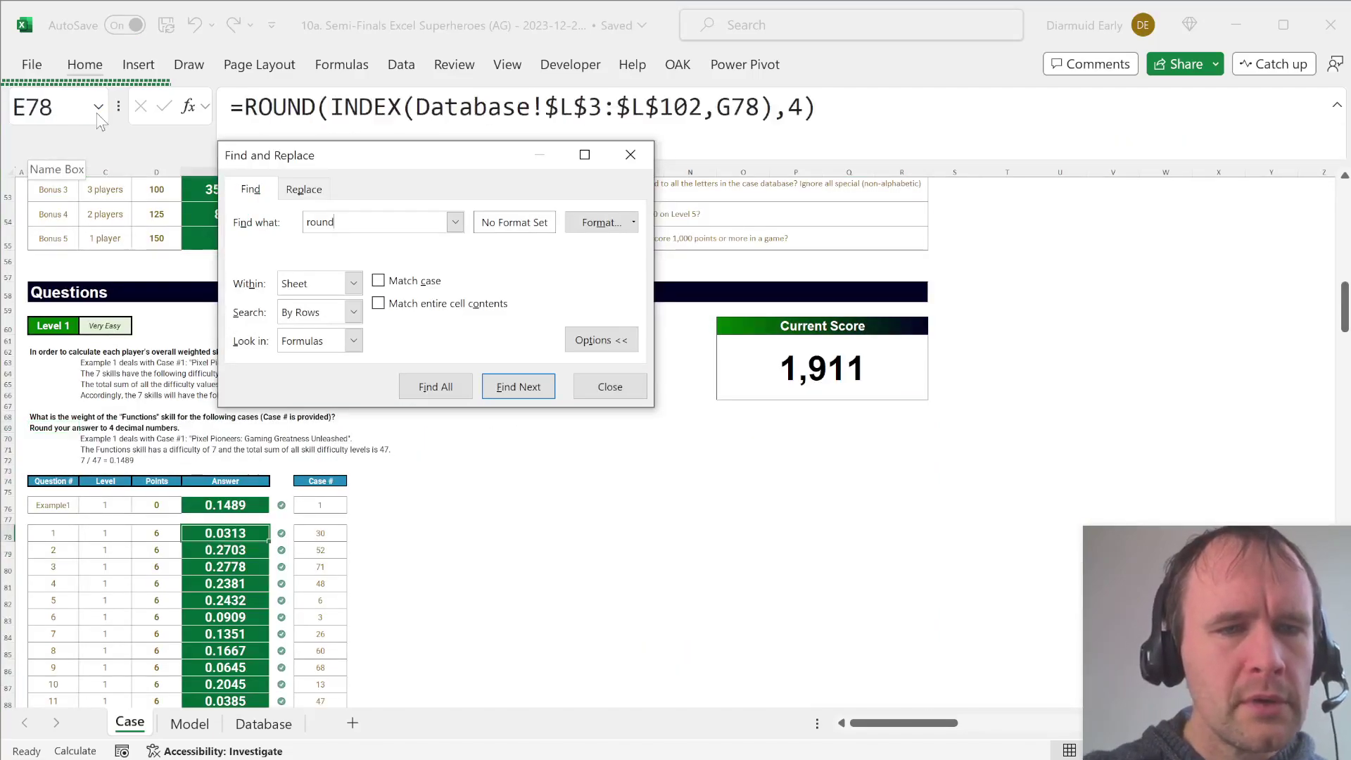
pyautogui.press('Return')
pyautogui.press('Return')
pyautogui.press('Escape')
pyautogui.press('Left')
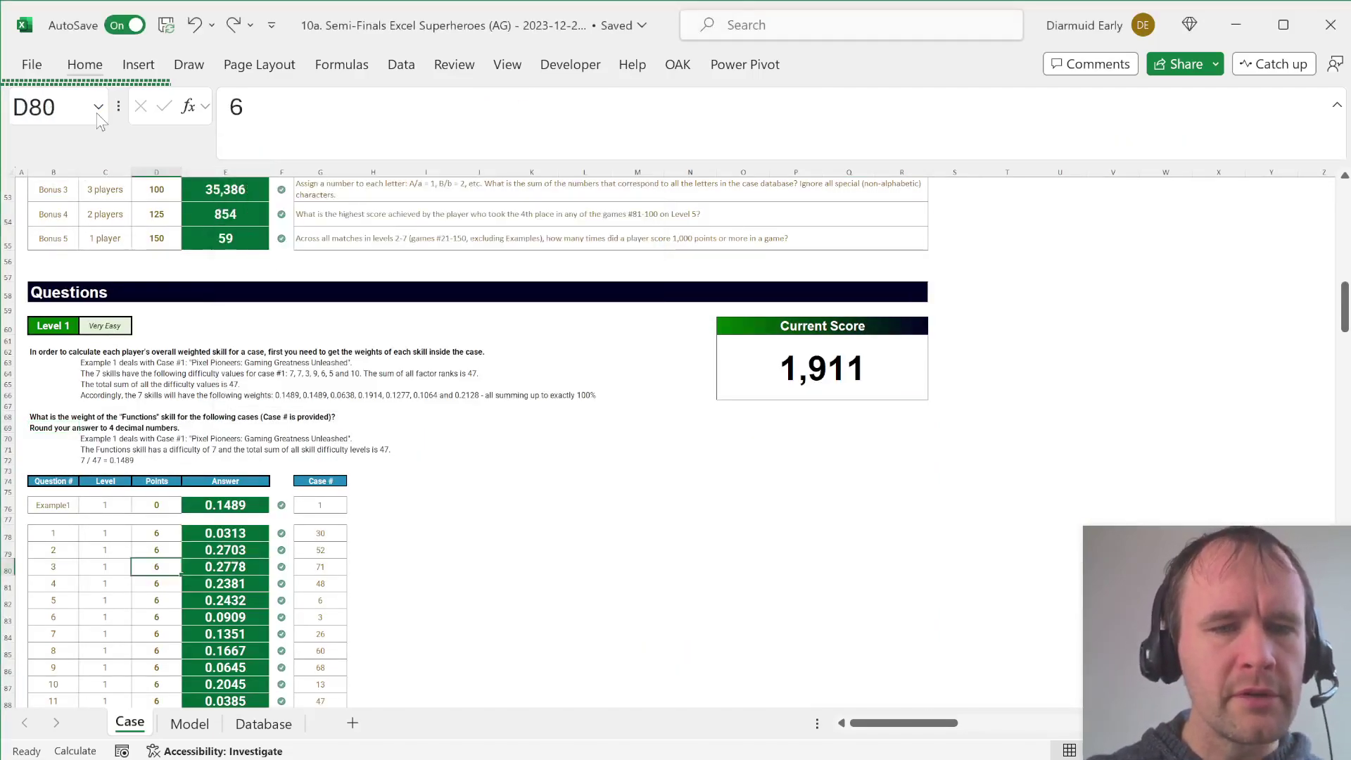
# Read down the Level 1 and Level 2 sections for rounding instructions, and return to the start of the Case sheet.
pyautogui.hotkey('ctrl', 'Down')
pyautogui.press('Down')
pyautogui.press('Down')
pyautogui.press('Down')
pyautogui.press('Down')
pyautogui.press('Down')
pyautogui.press('Down')
pyautogui.press('Down')
pyautogui.press('Down')
pyautogui.press('Down')
pyautogui.press('Down')
pyautogui.press('Down')
pyautogui.press('Down')
pyautogui.press('Down')
pyautogui.press('Down')
pyautogui.press('Down')
pyautogui.press('Down')
pyautogui.press('Down')
pyautogui.press('Down')
pyautogui.press('Down')
pyautogui.press('Down')
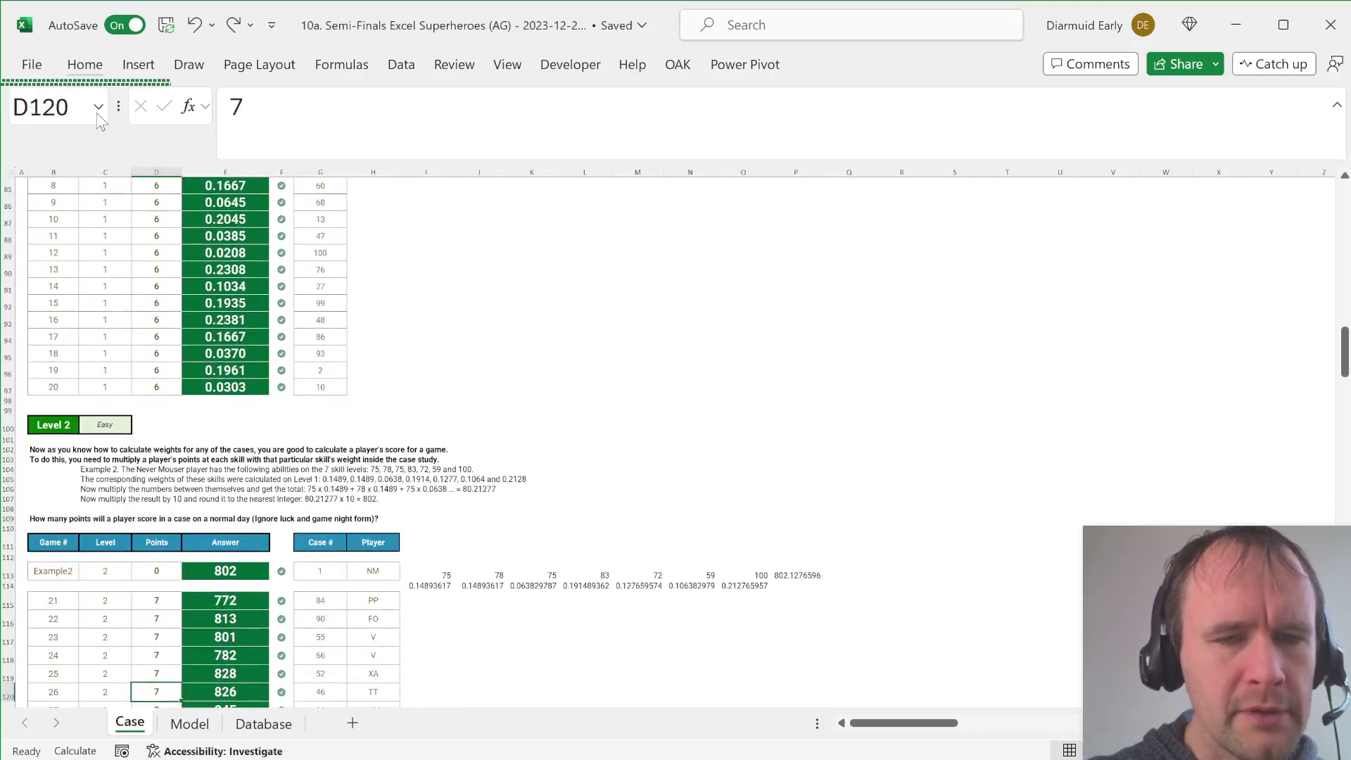
pyautogui.hotkey('ctrl', 'Home')
# Compare the luck formulas in L6 and L11 of the Model sheet with the scores in K11 and K8 and the gap in K15.
pyautogui.hotkey('ctrl', 'pagedown')
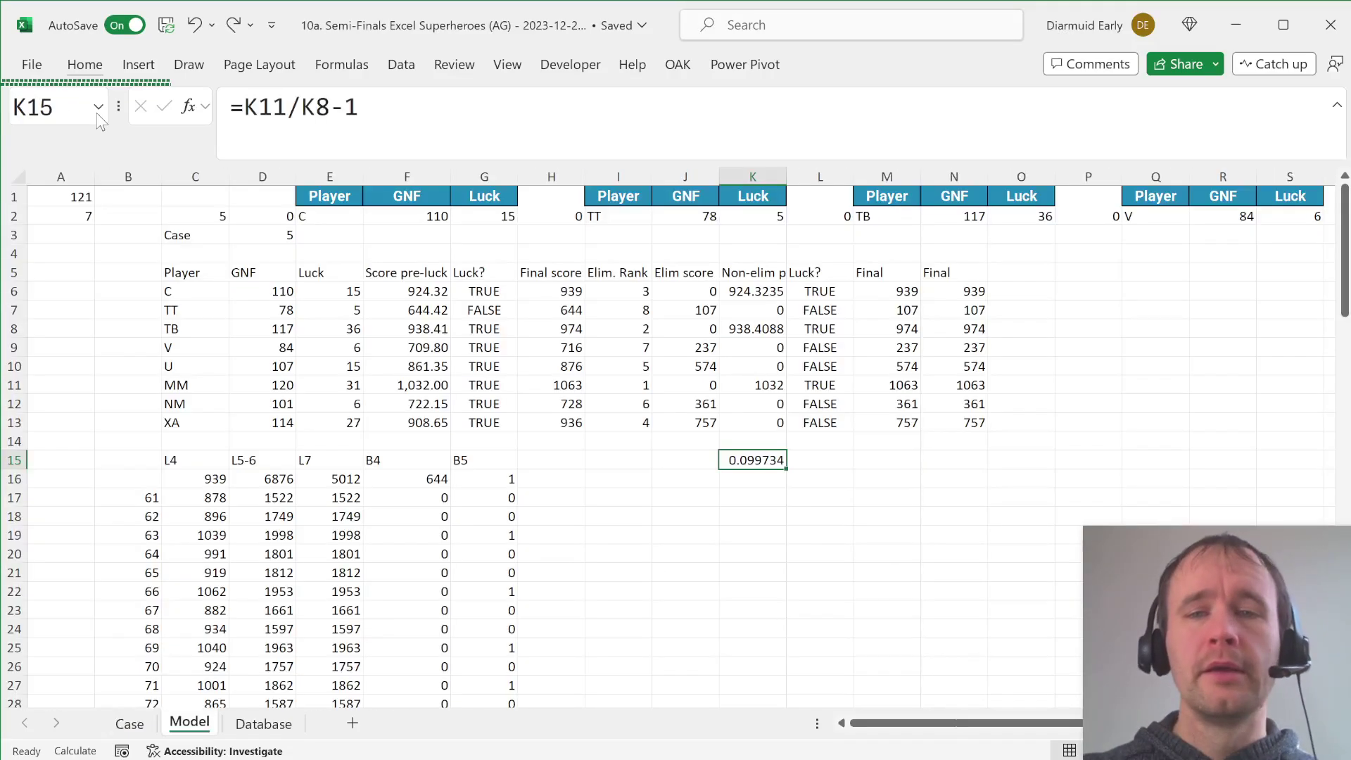
pyautogui.click(807, 295)
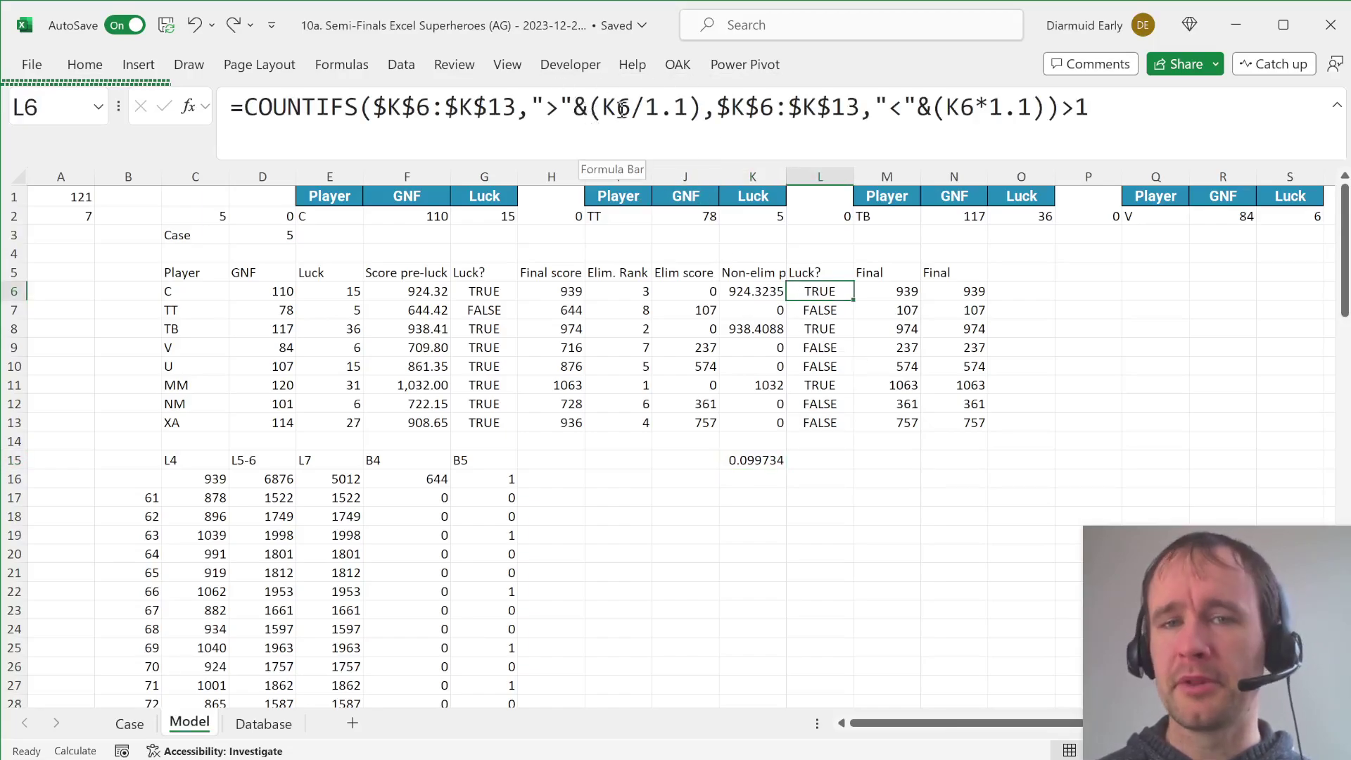
pyautogui.click(756, 385)
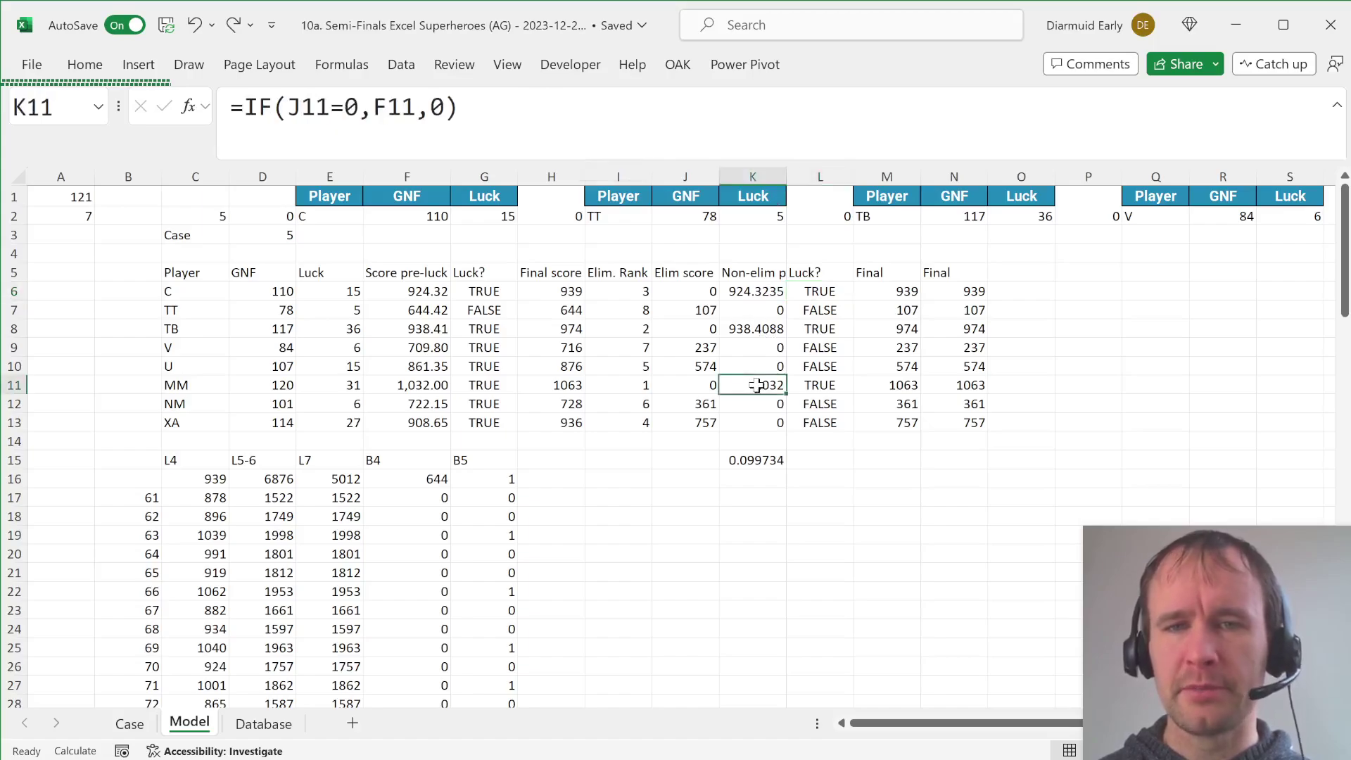
pyautogui.click(749, 328)
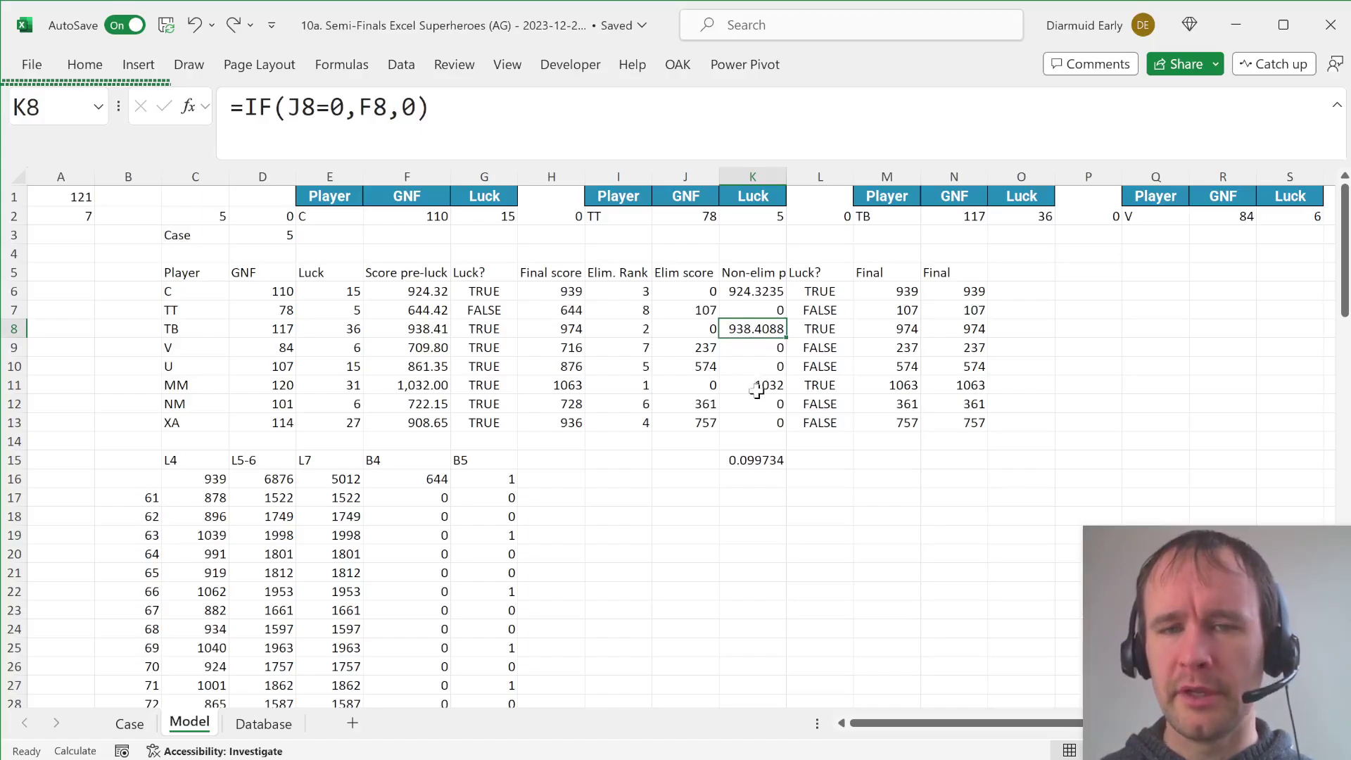
pyautogui.click(739, 465)
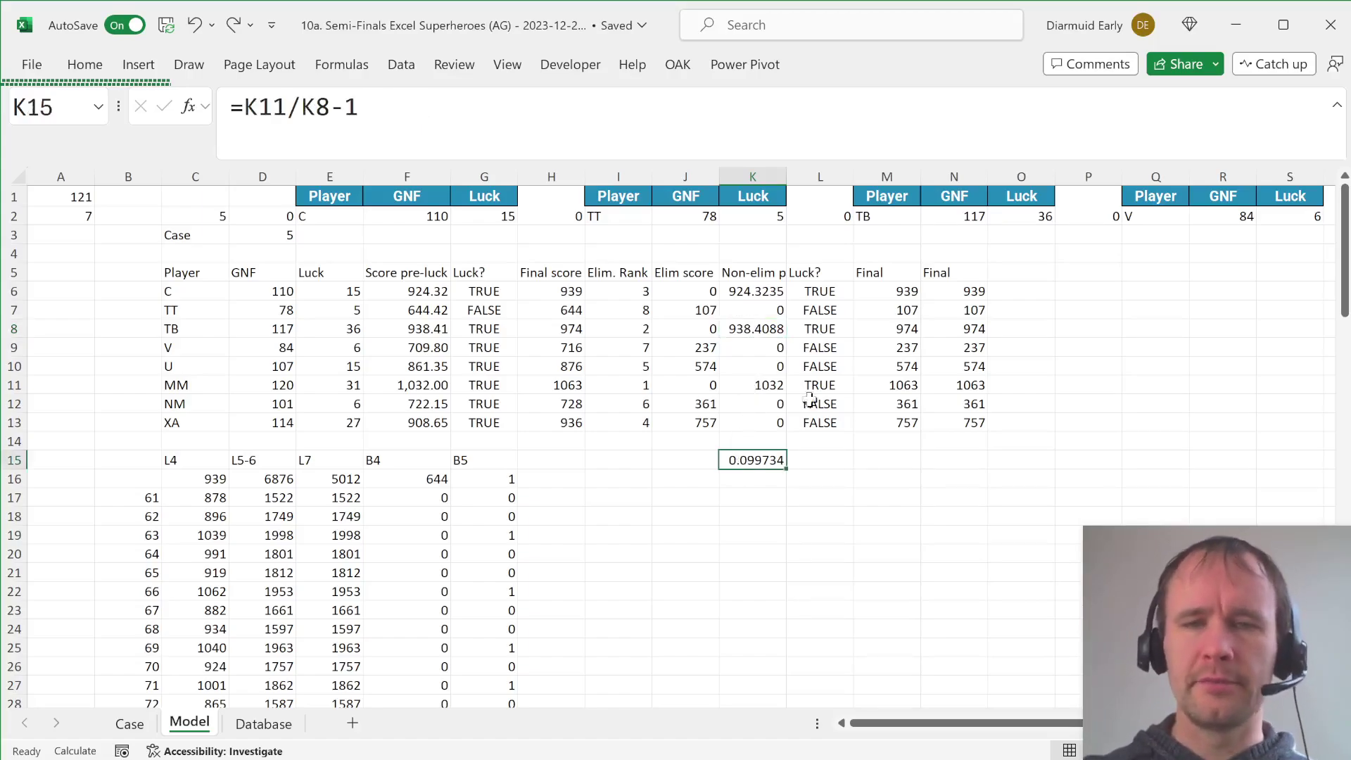
pyautogui.click(831, 386)
# Look through the Case sheet's levels down to the Level 5 games, and return to the scoring instructions near its start.
pyautogui.hotkey('ctrl', 'Home')
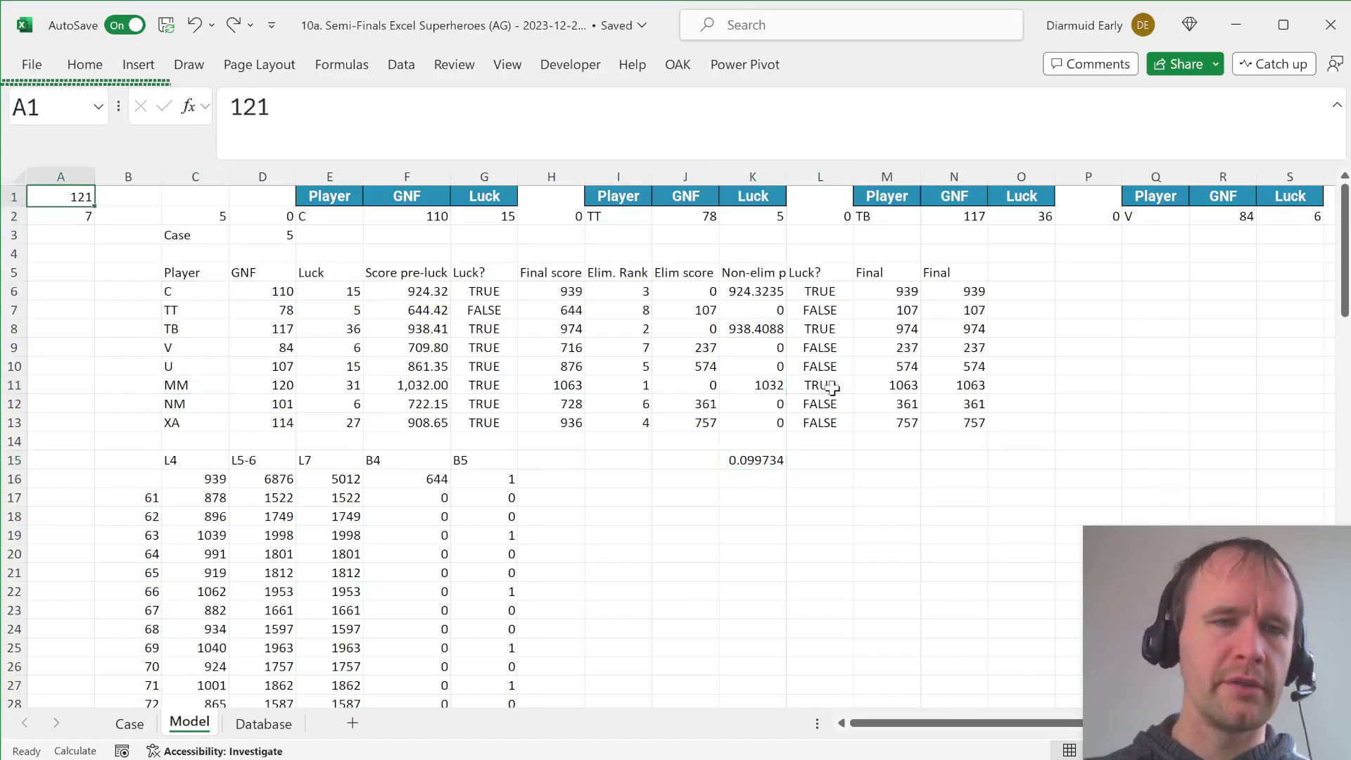
pyautogui.hotkey('ctrl', 'pageup')
pyautogui.scroll(-15, 560, 488)
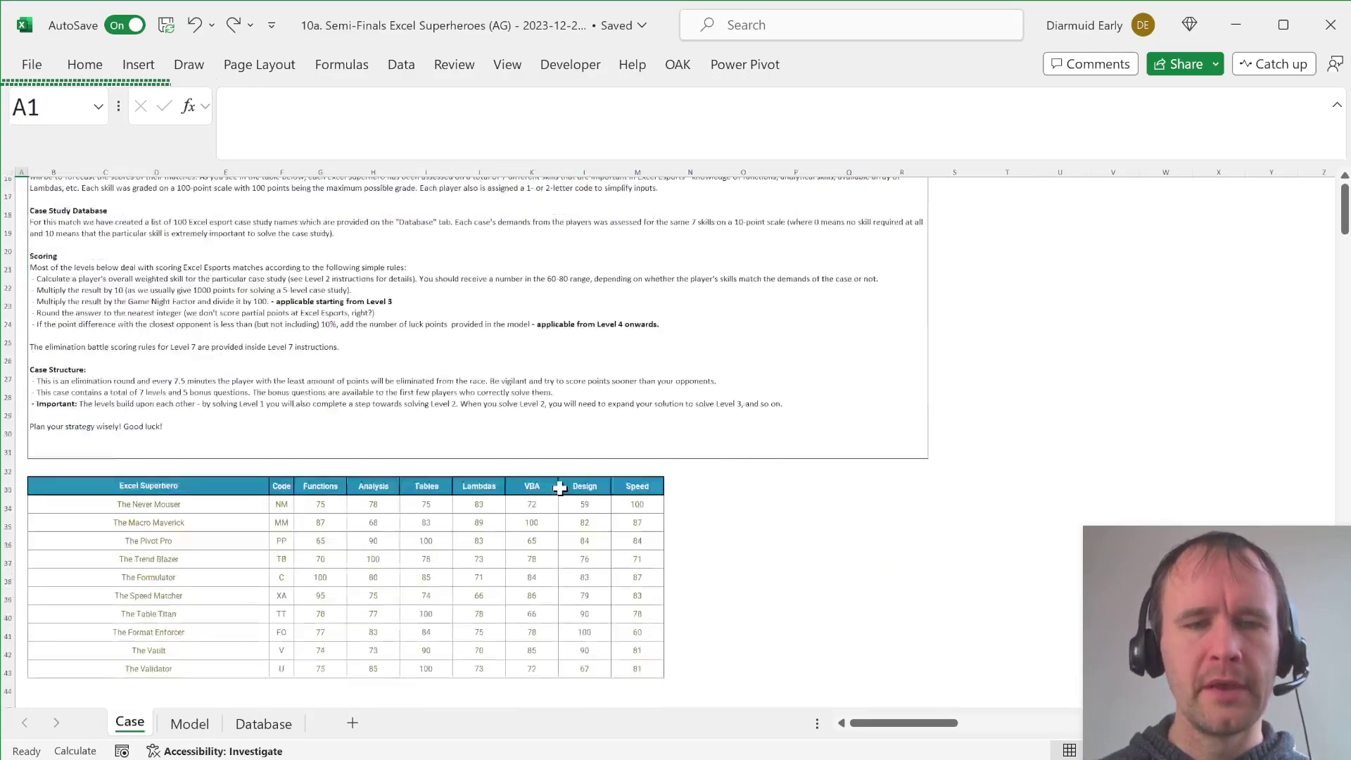
pyautogui.scroll(12, 559, 488)
pyautogui.scroll(-8, 560, 488)
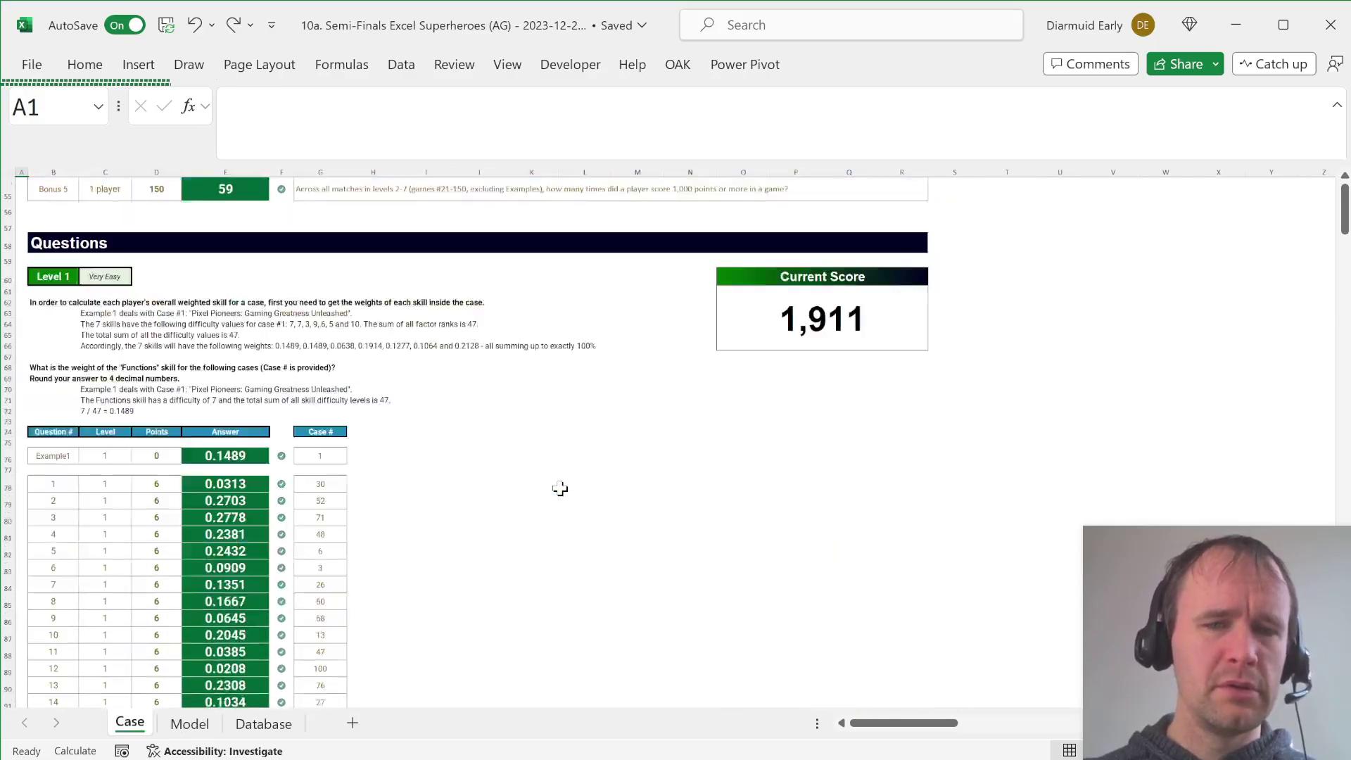
pyautogui.scroll(3, 560, 488)
pyautogui.scroll(-20, 560, 488)
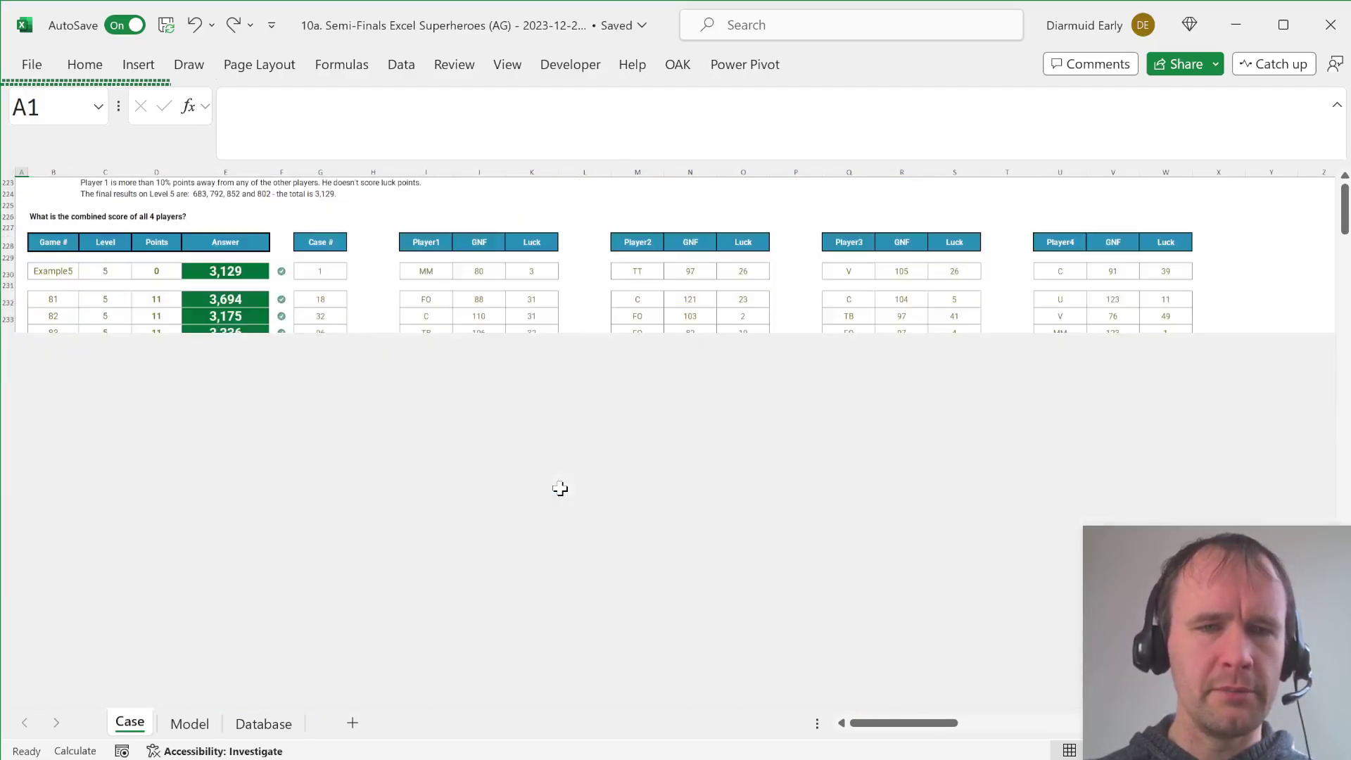
pyautogui.scroll(20, 560, 488)
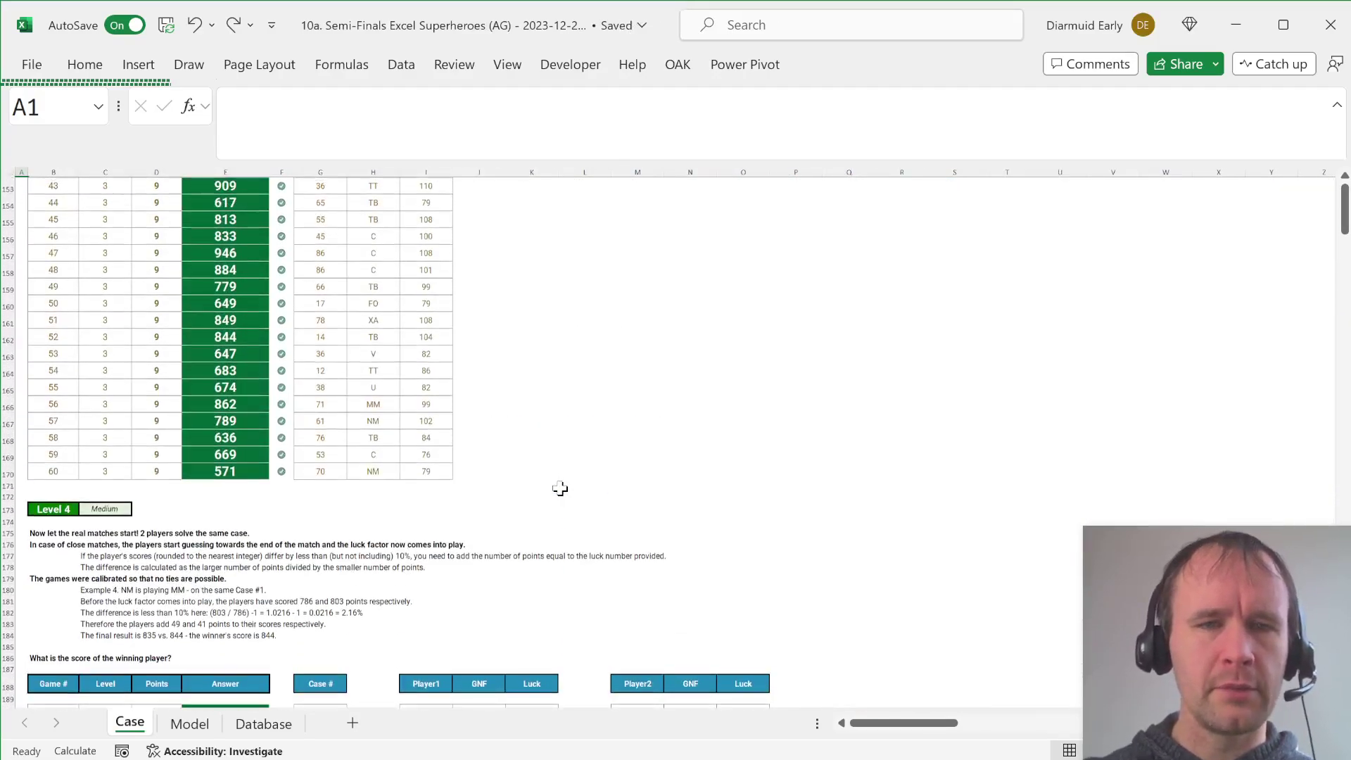
pyautogui.hotkey('ctrl', 'Home')
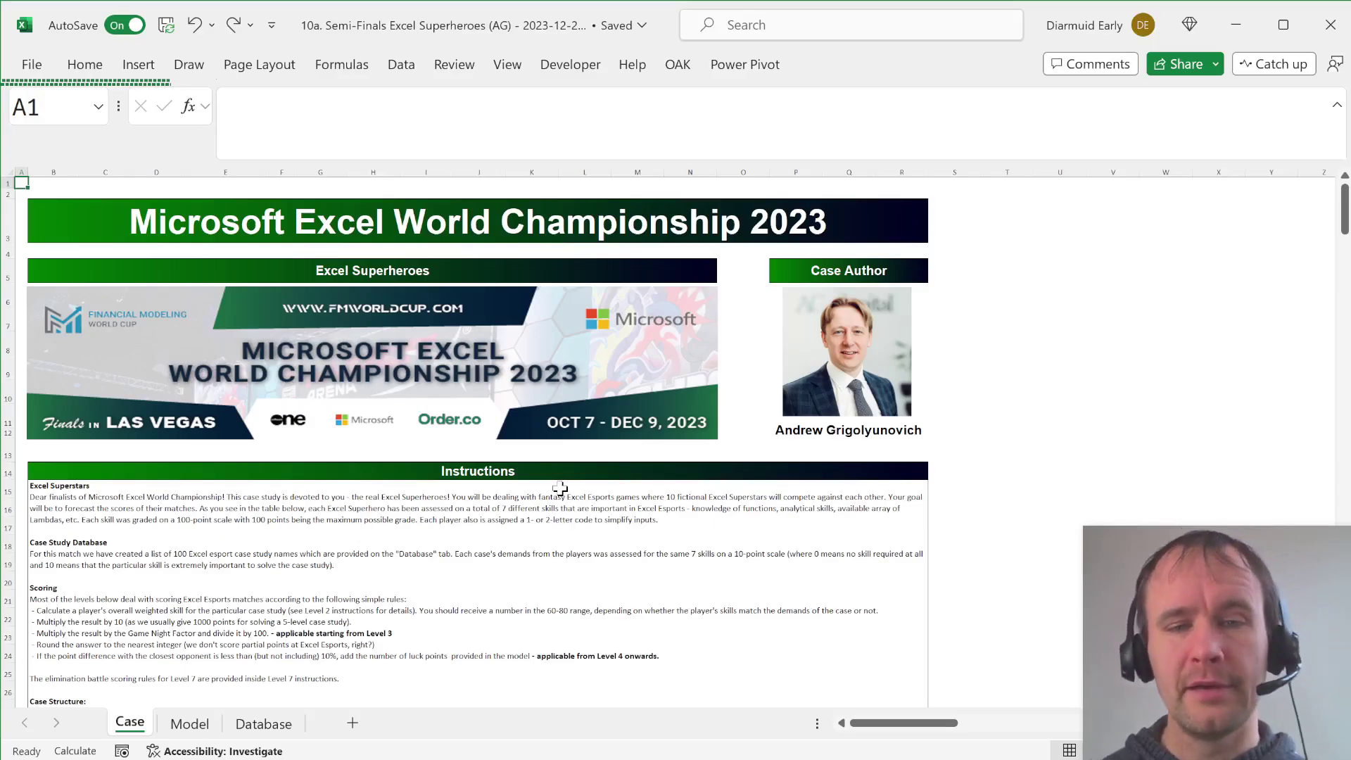
pyautogui.scroll(-10, 560, 488)
pyautogui.scroll(10, 560, 488)
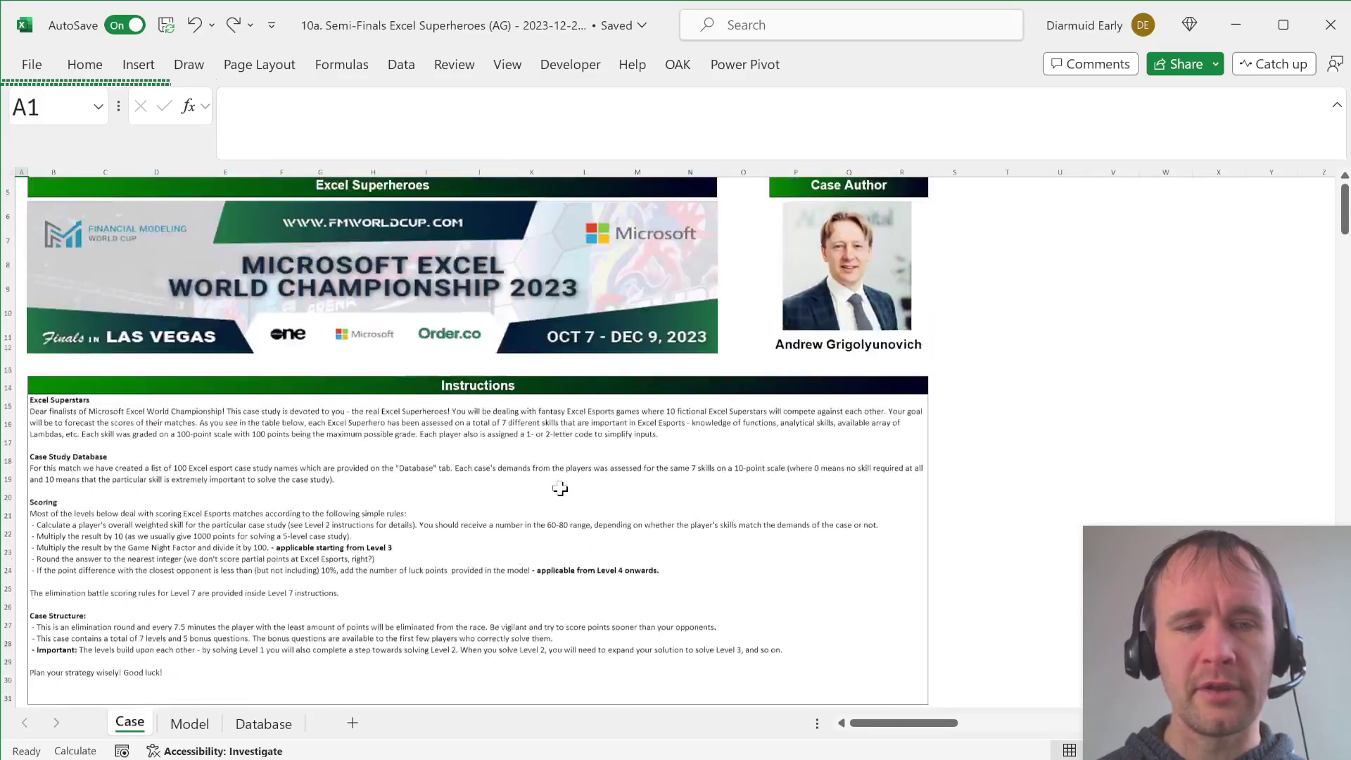